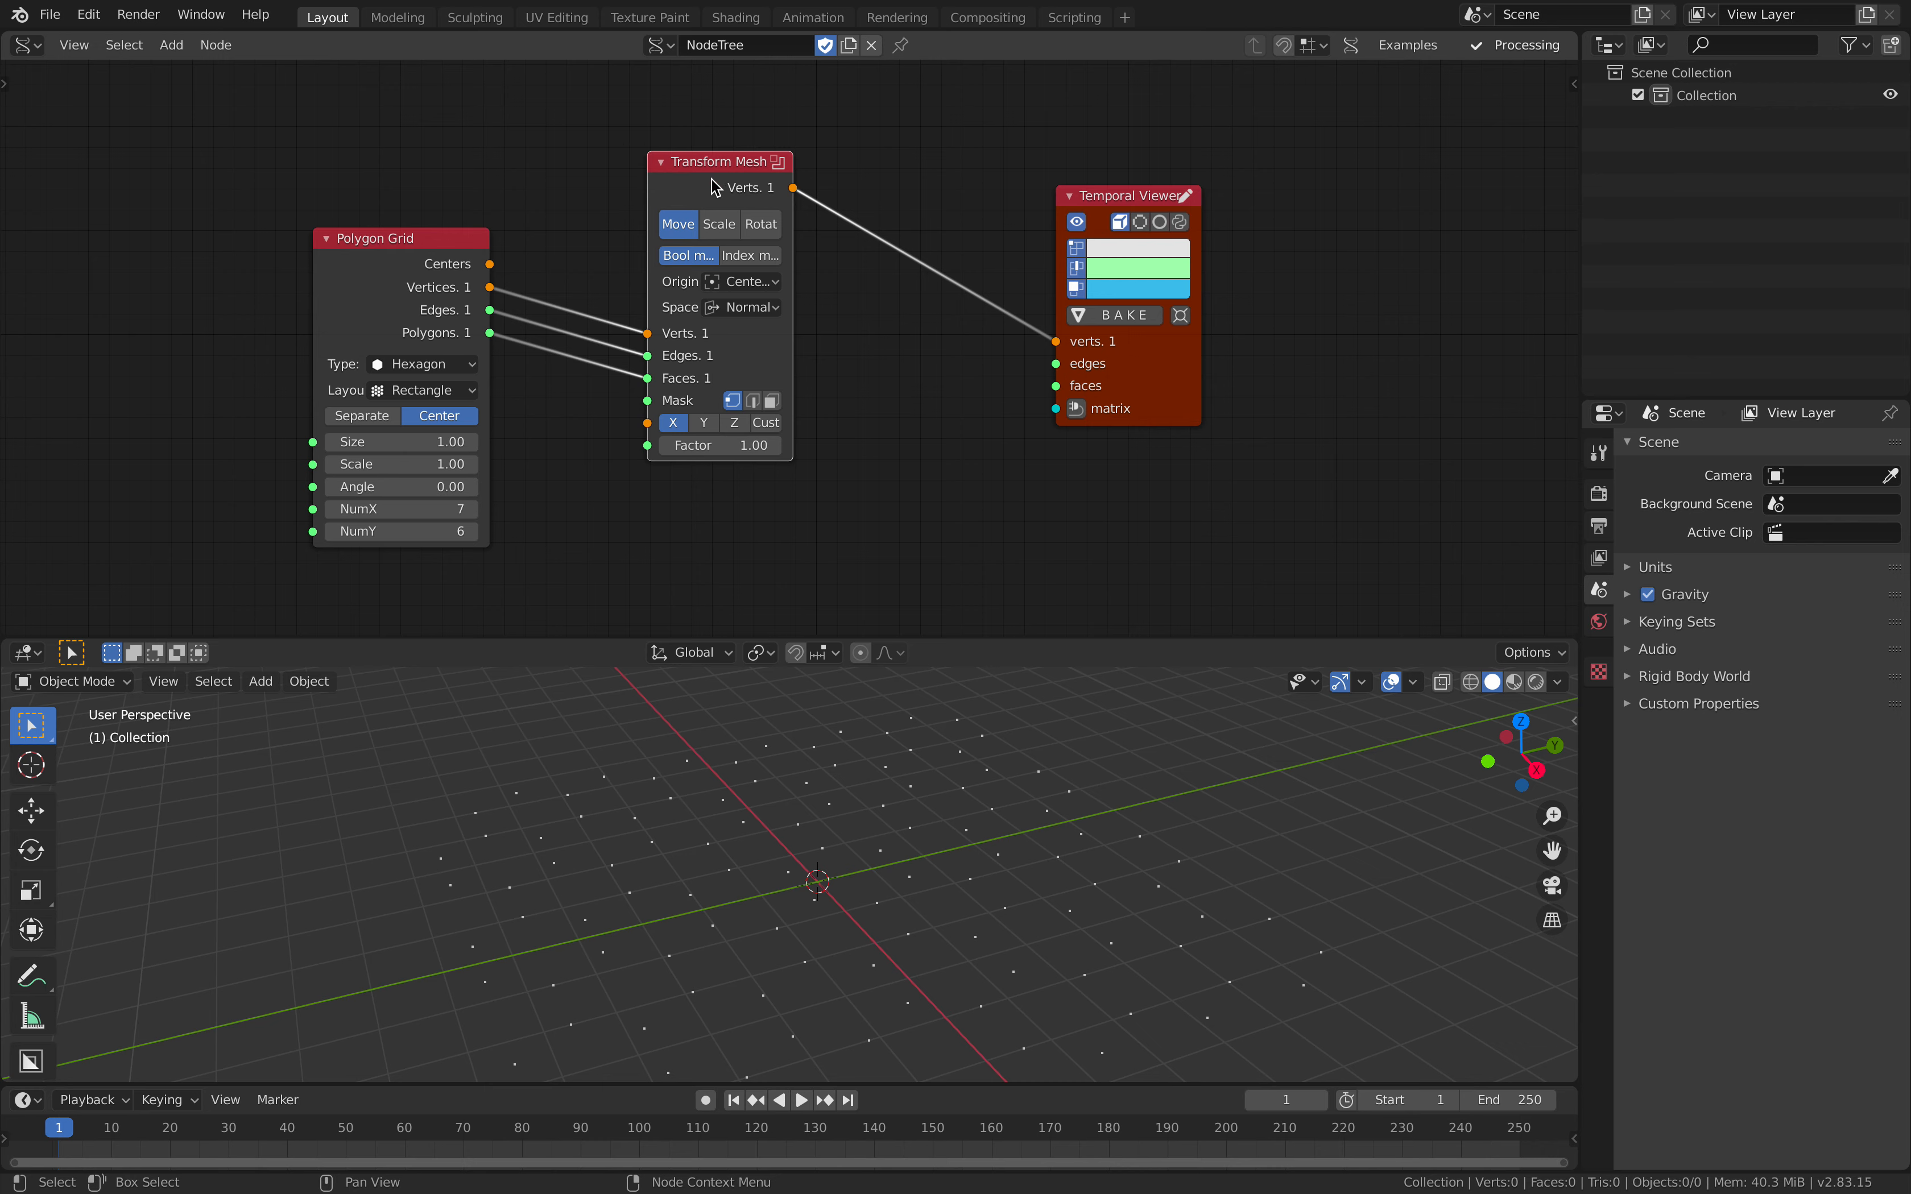
Step: Connect Polygon Grid's Edges and Polygons outputs to the Temporal Viewer's edges and faces inputs
drag(714, 187, 697, 132)
drag(401, 285, 1058, 365)
drag(397, 361, 1063, 384)
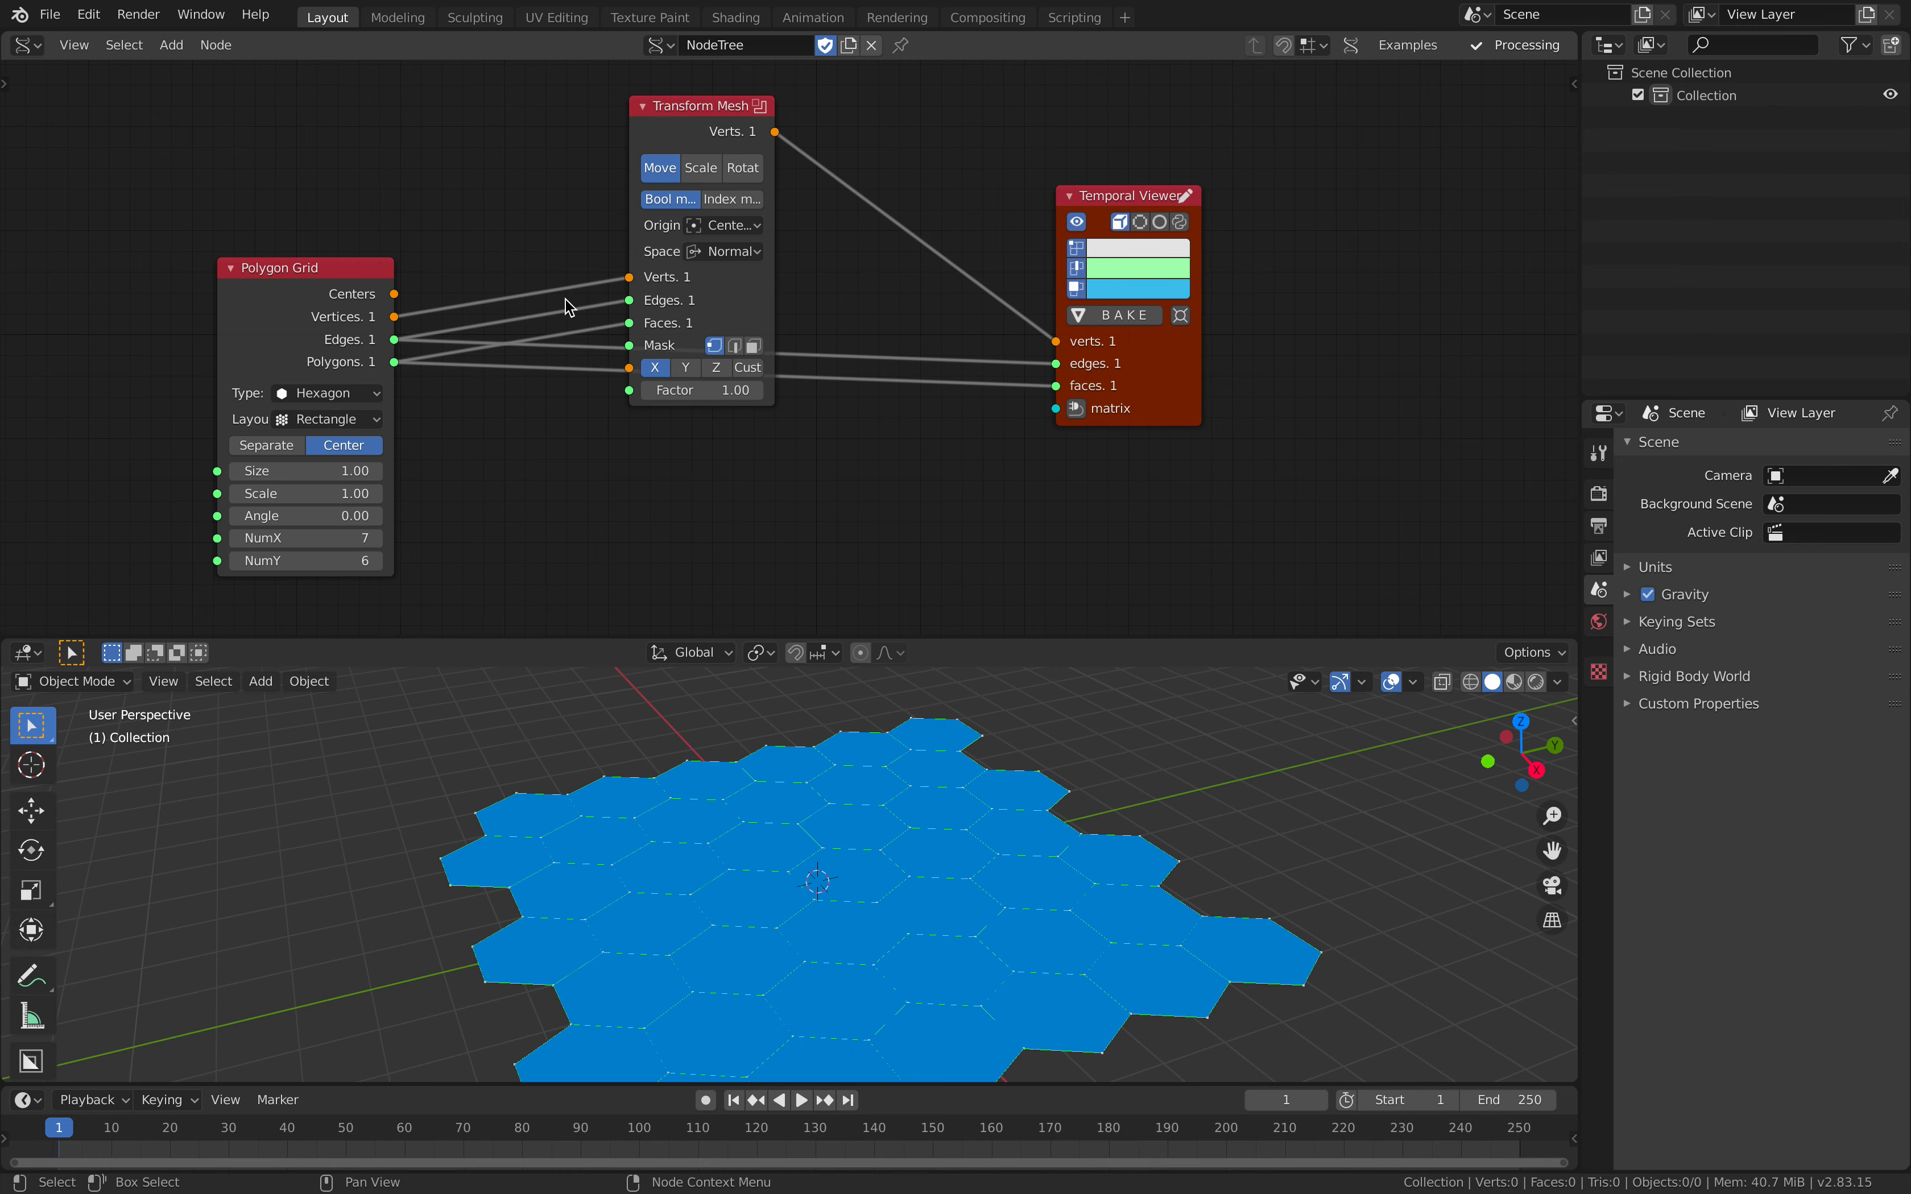
Step: Spread the nodes out, raising Transform Mesh above the others and moving Polygon Grid farther away from it
drag(655, 126, 654, 50)
middle_drag(655, 211, 625, 358)
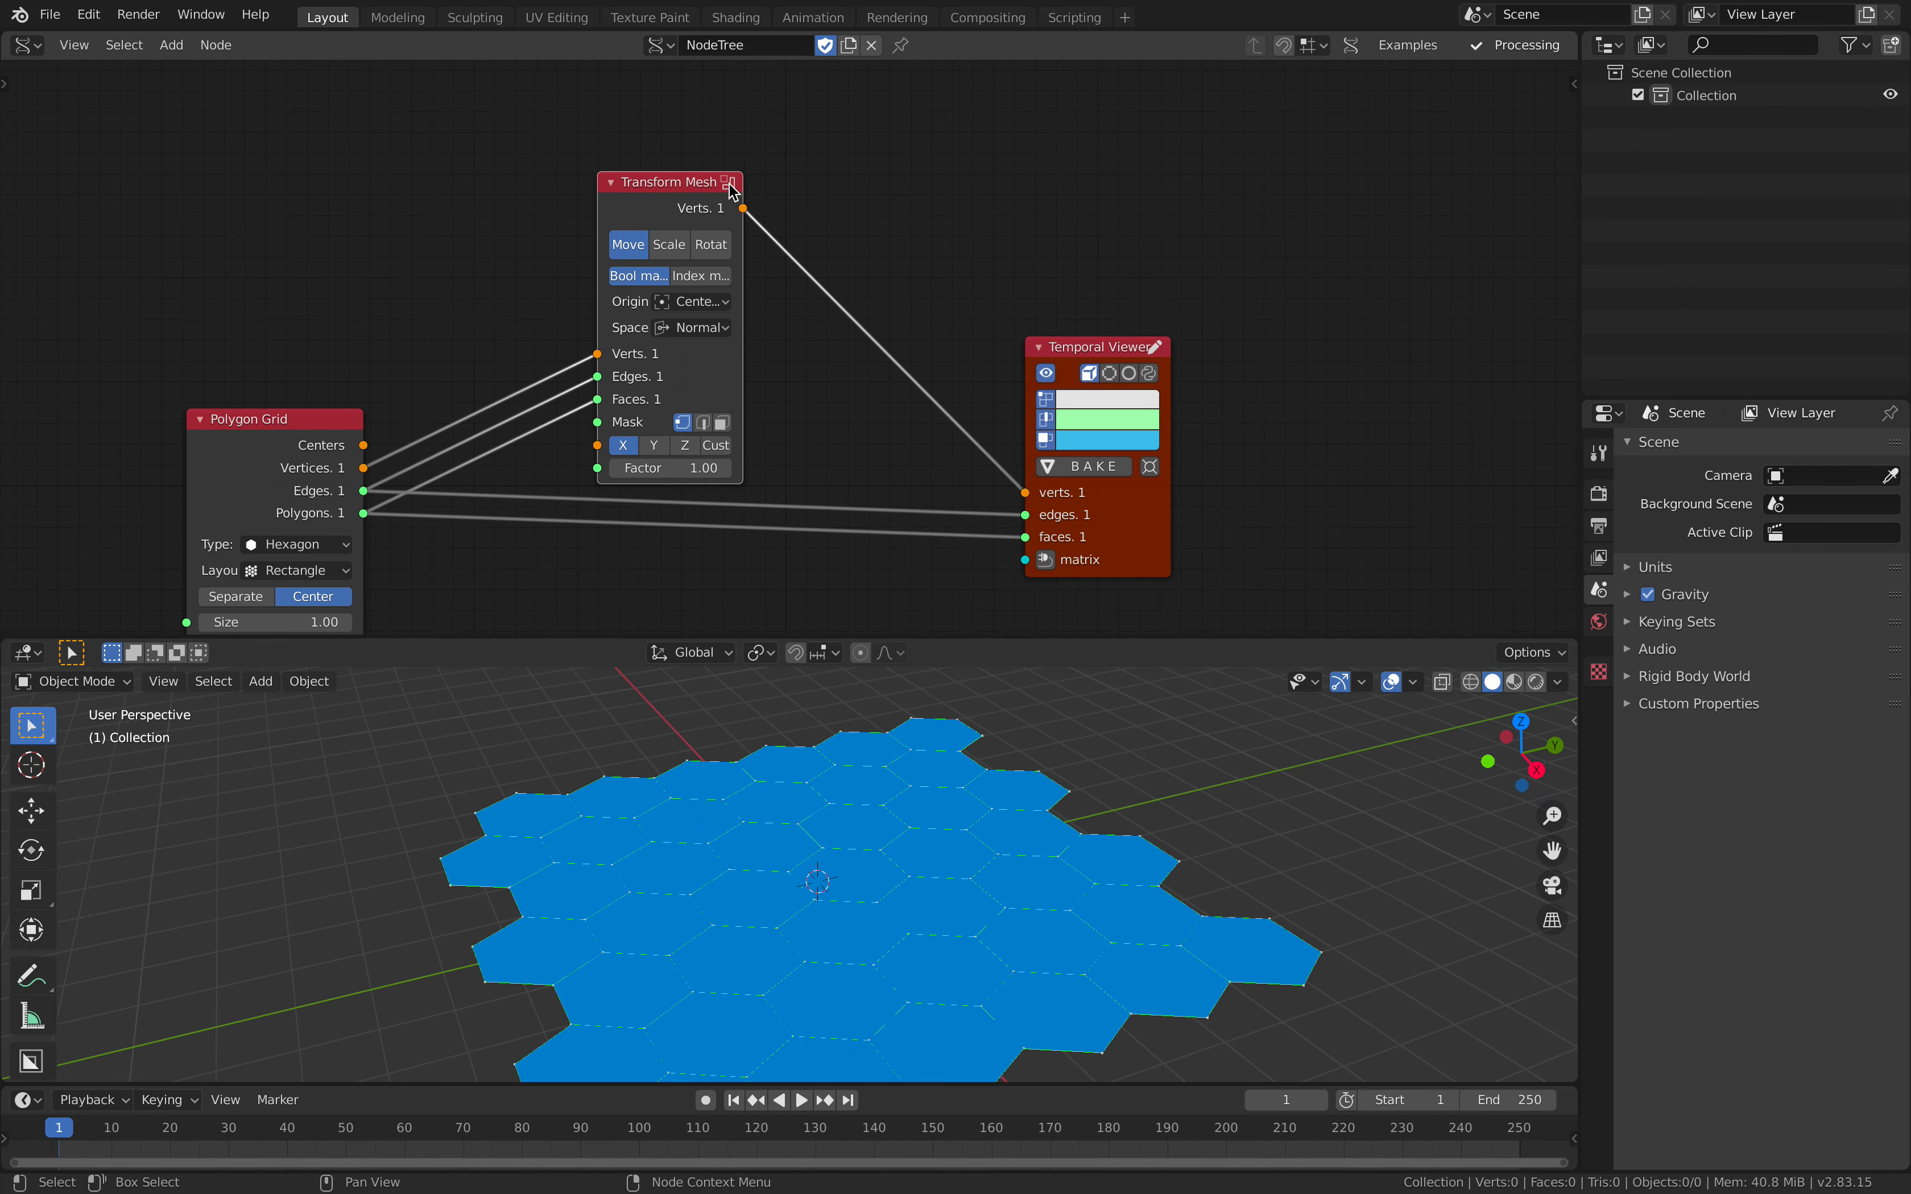
scroll(764, 309, down, 2)
middle_drag(715, 226, 712, 170)
drag(697, 142, 719, 124)
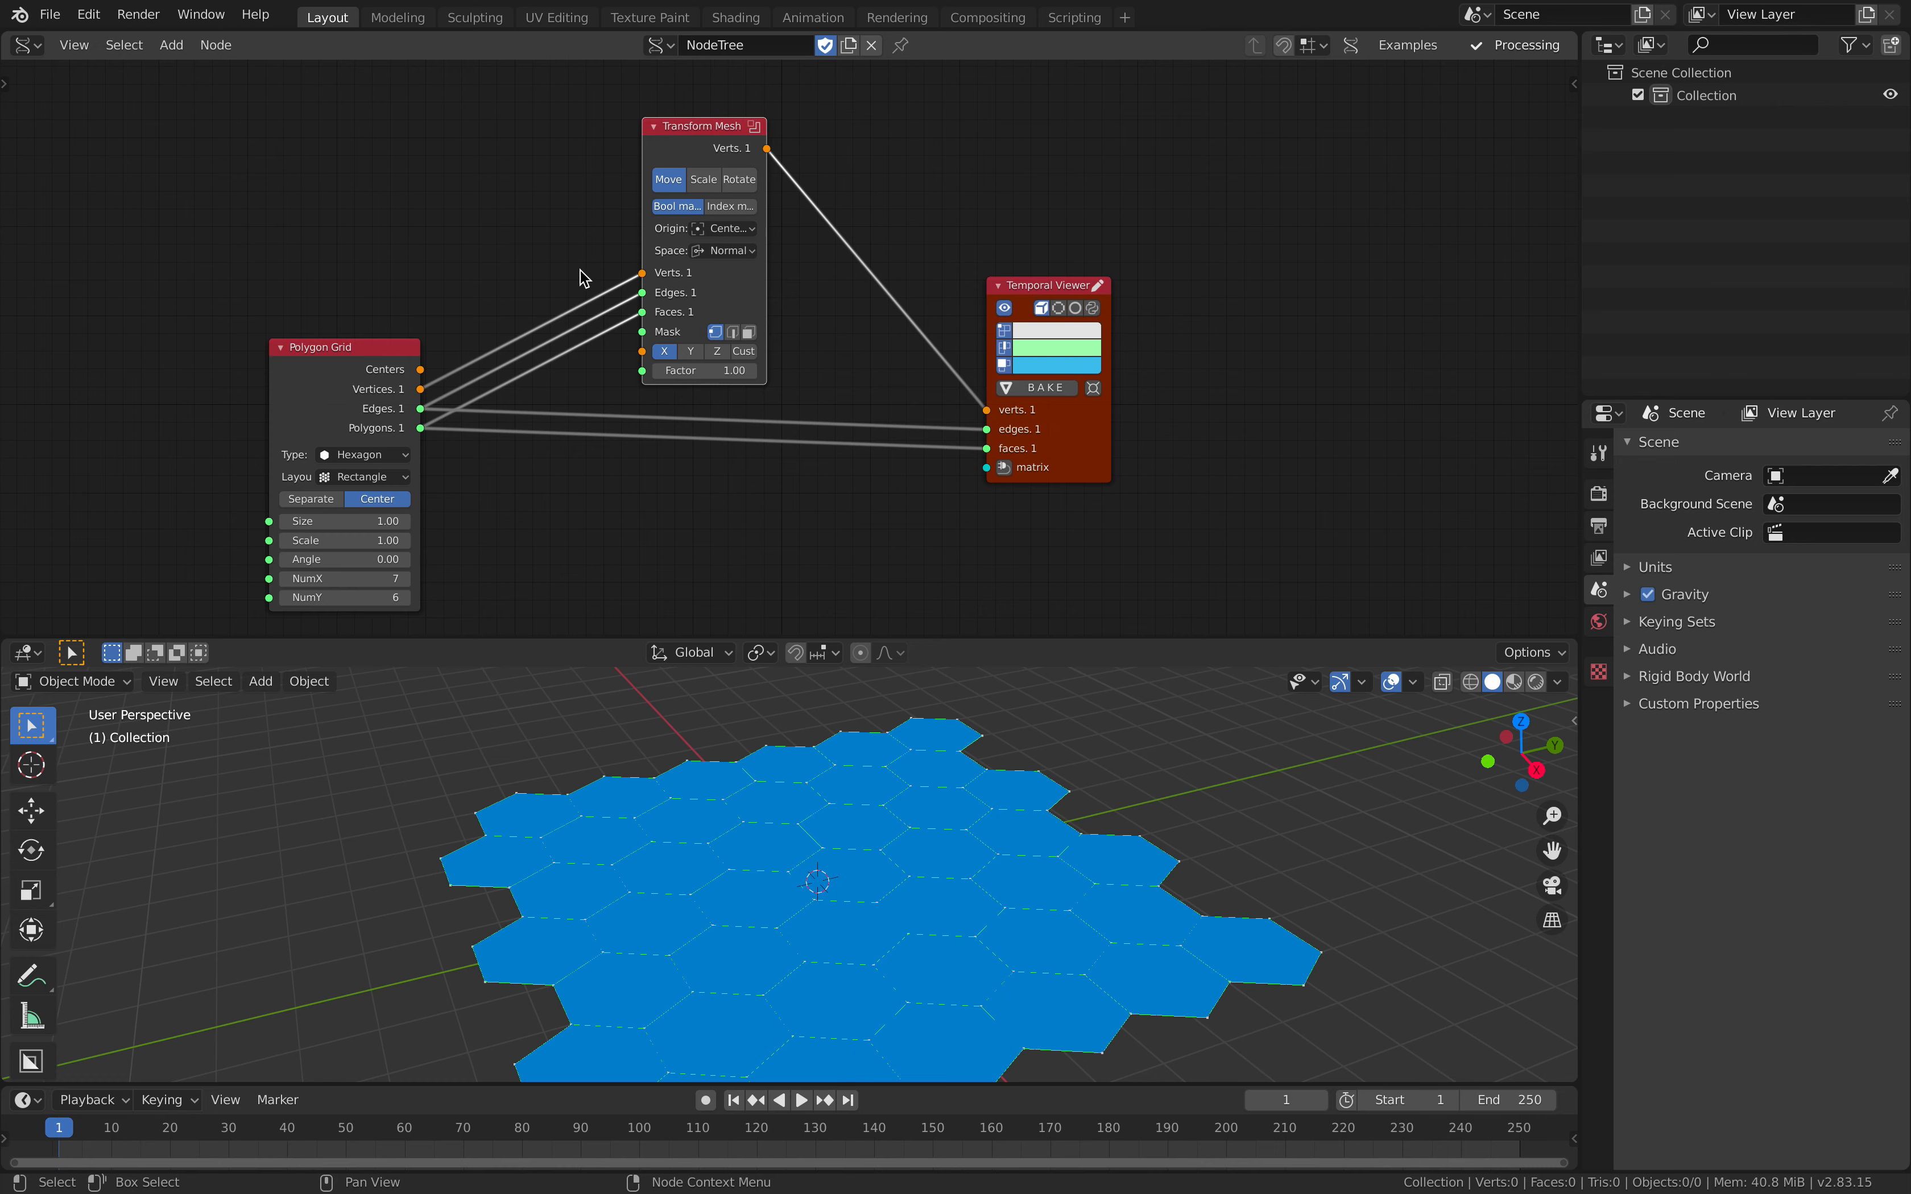
drag(357, 355, 191, 352)
middle_drag(333, 313, 367, 284)
middle_drag(770, 687, 736, 608)
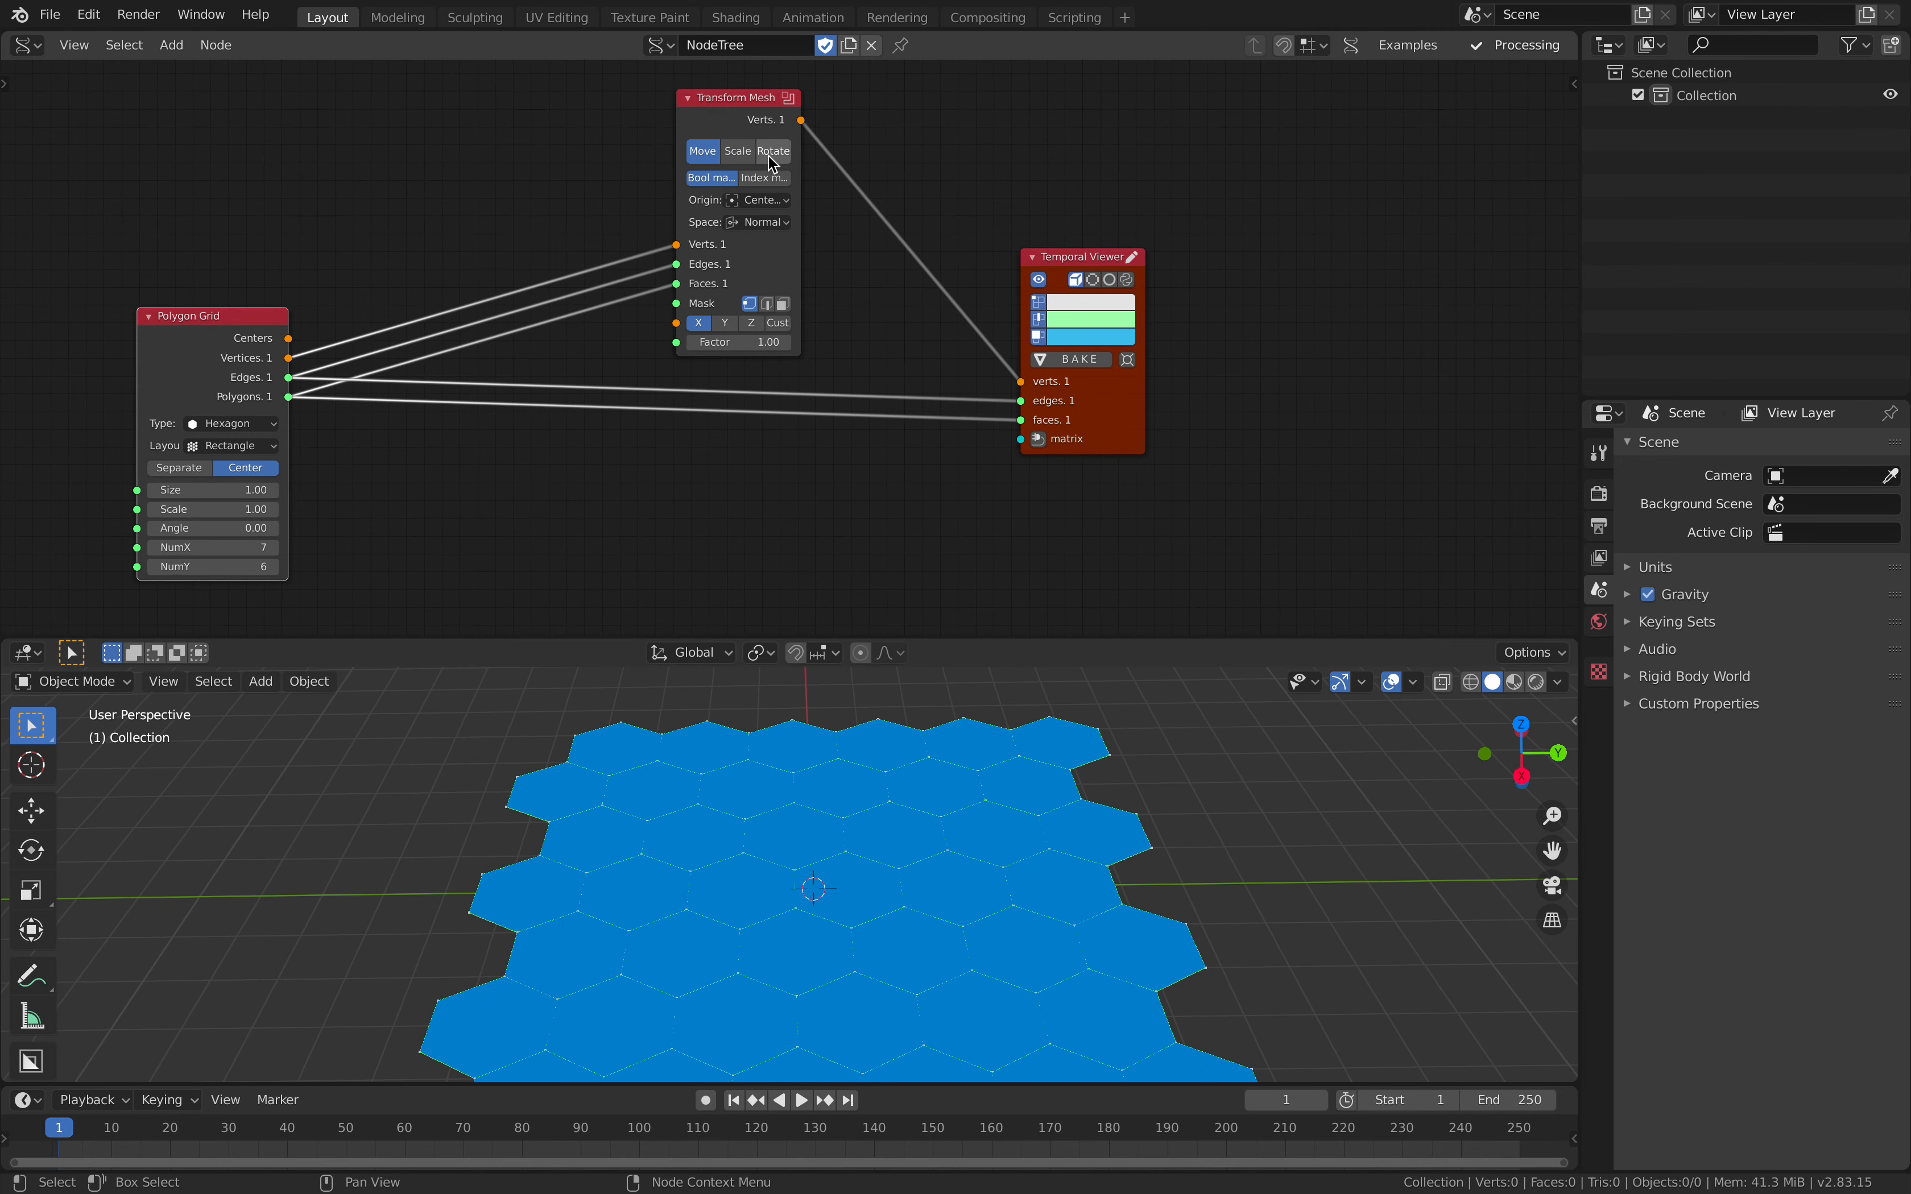
Step: Switch the Transform Mesh node to Rotate and set its Factor to about 1.60
click(773, 150)
drag(799, 172, 803, 173)
scroll(846, 758, down, 1)
middle_drag(846, 770, 906, 782)
mouse_move(740, 341)
mouse_down()
mouse_move(817, 342)
mouse_move(778, 341)
mouse_up()
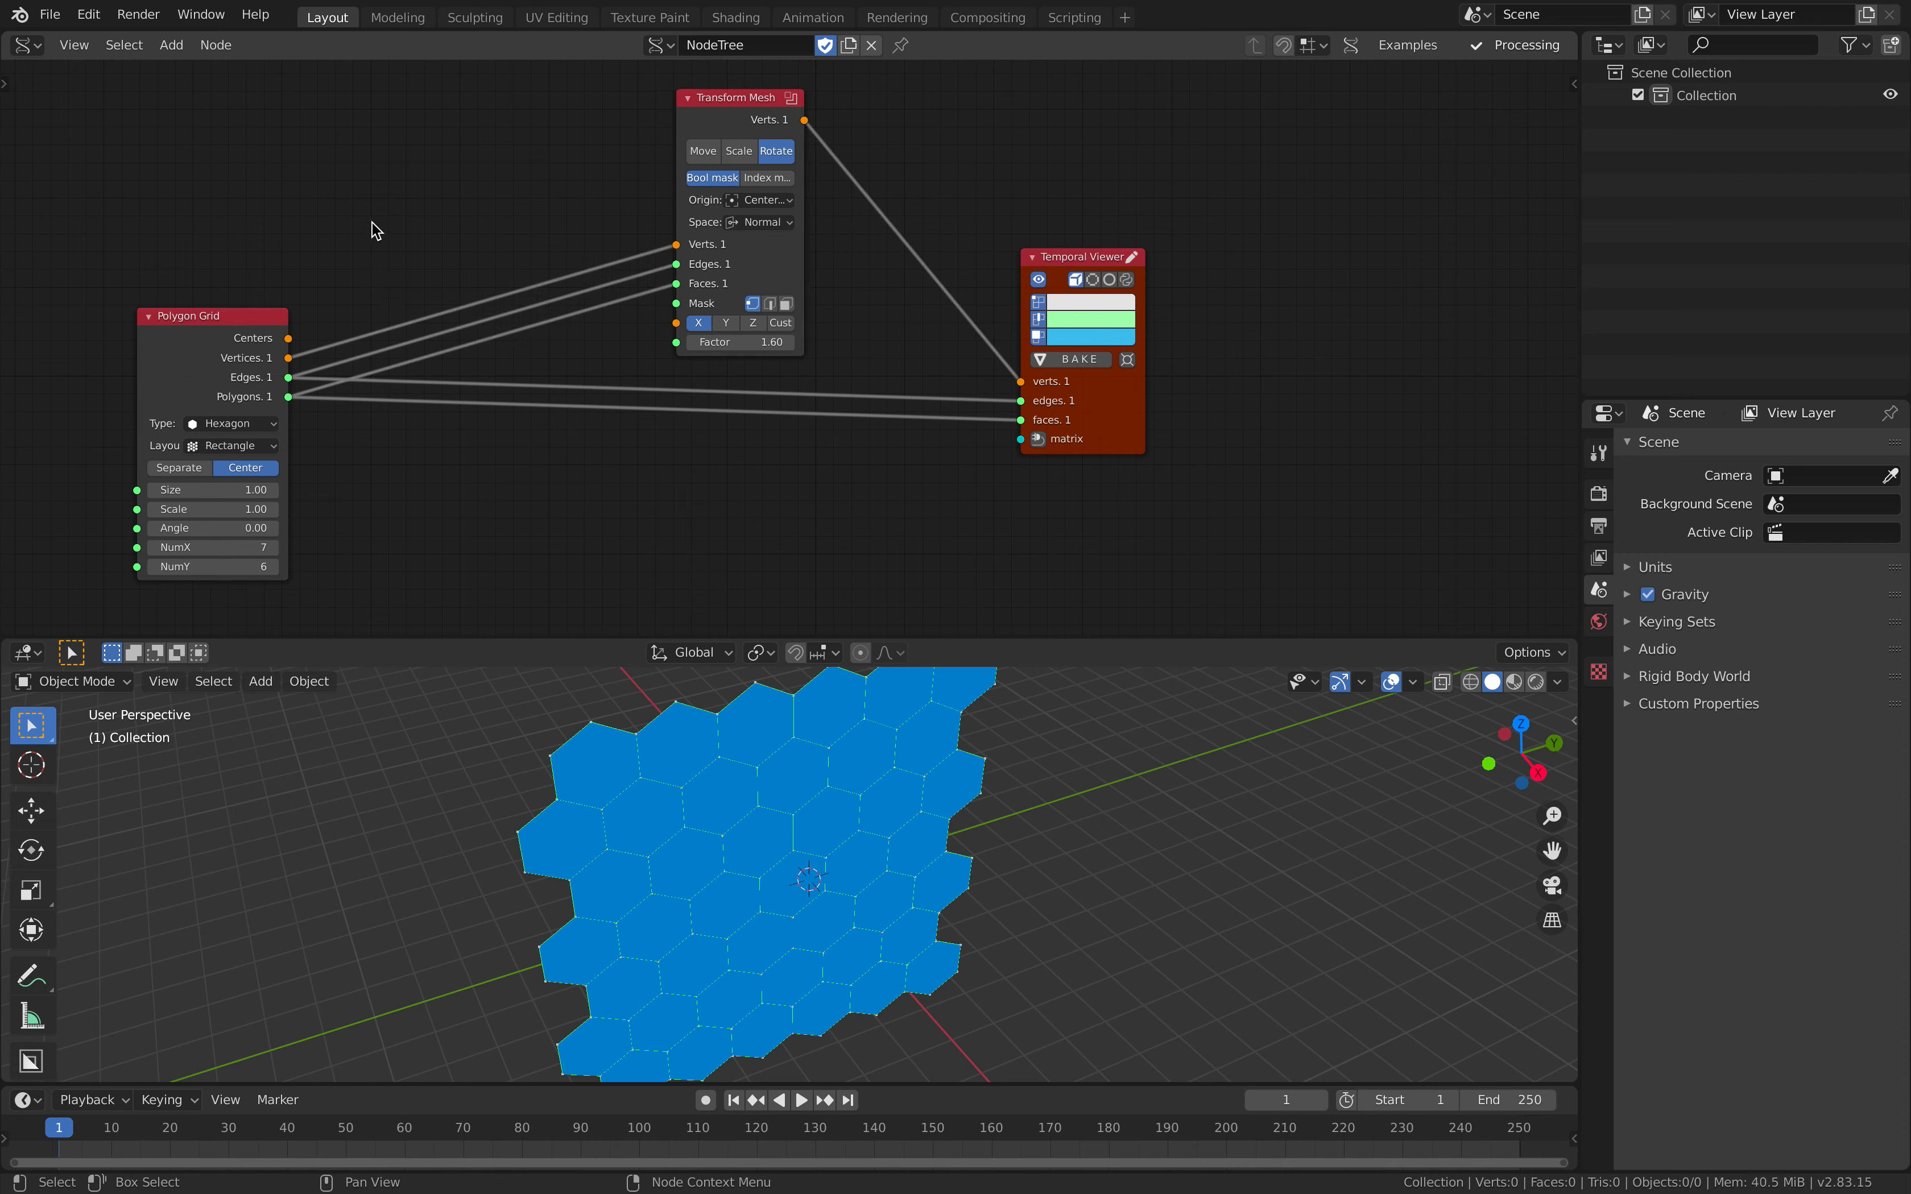
Step: Add a Polygon Boom node above the Polygon Grid node
key(alt+space)
text(polygon bo)
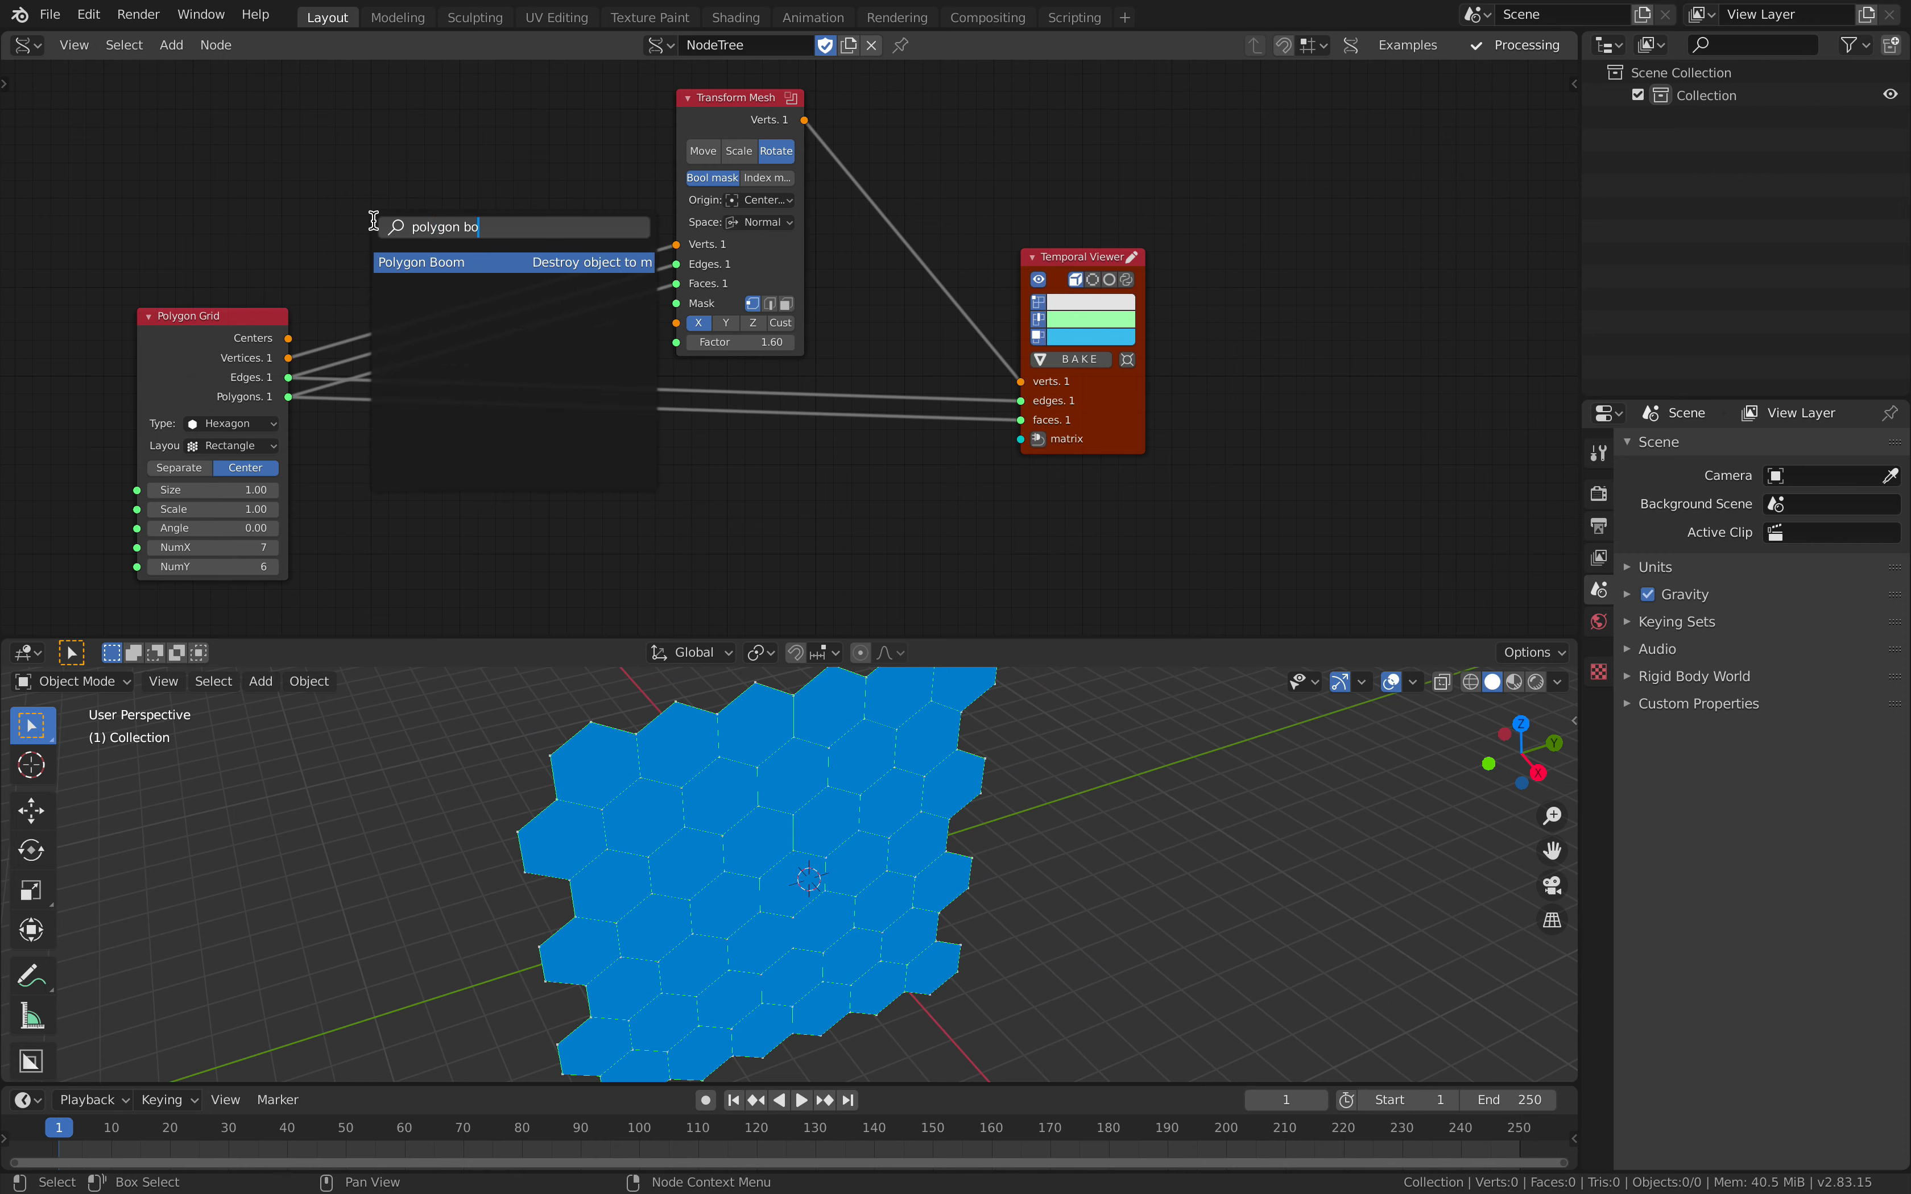
key(Return)
click(368, 154)
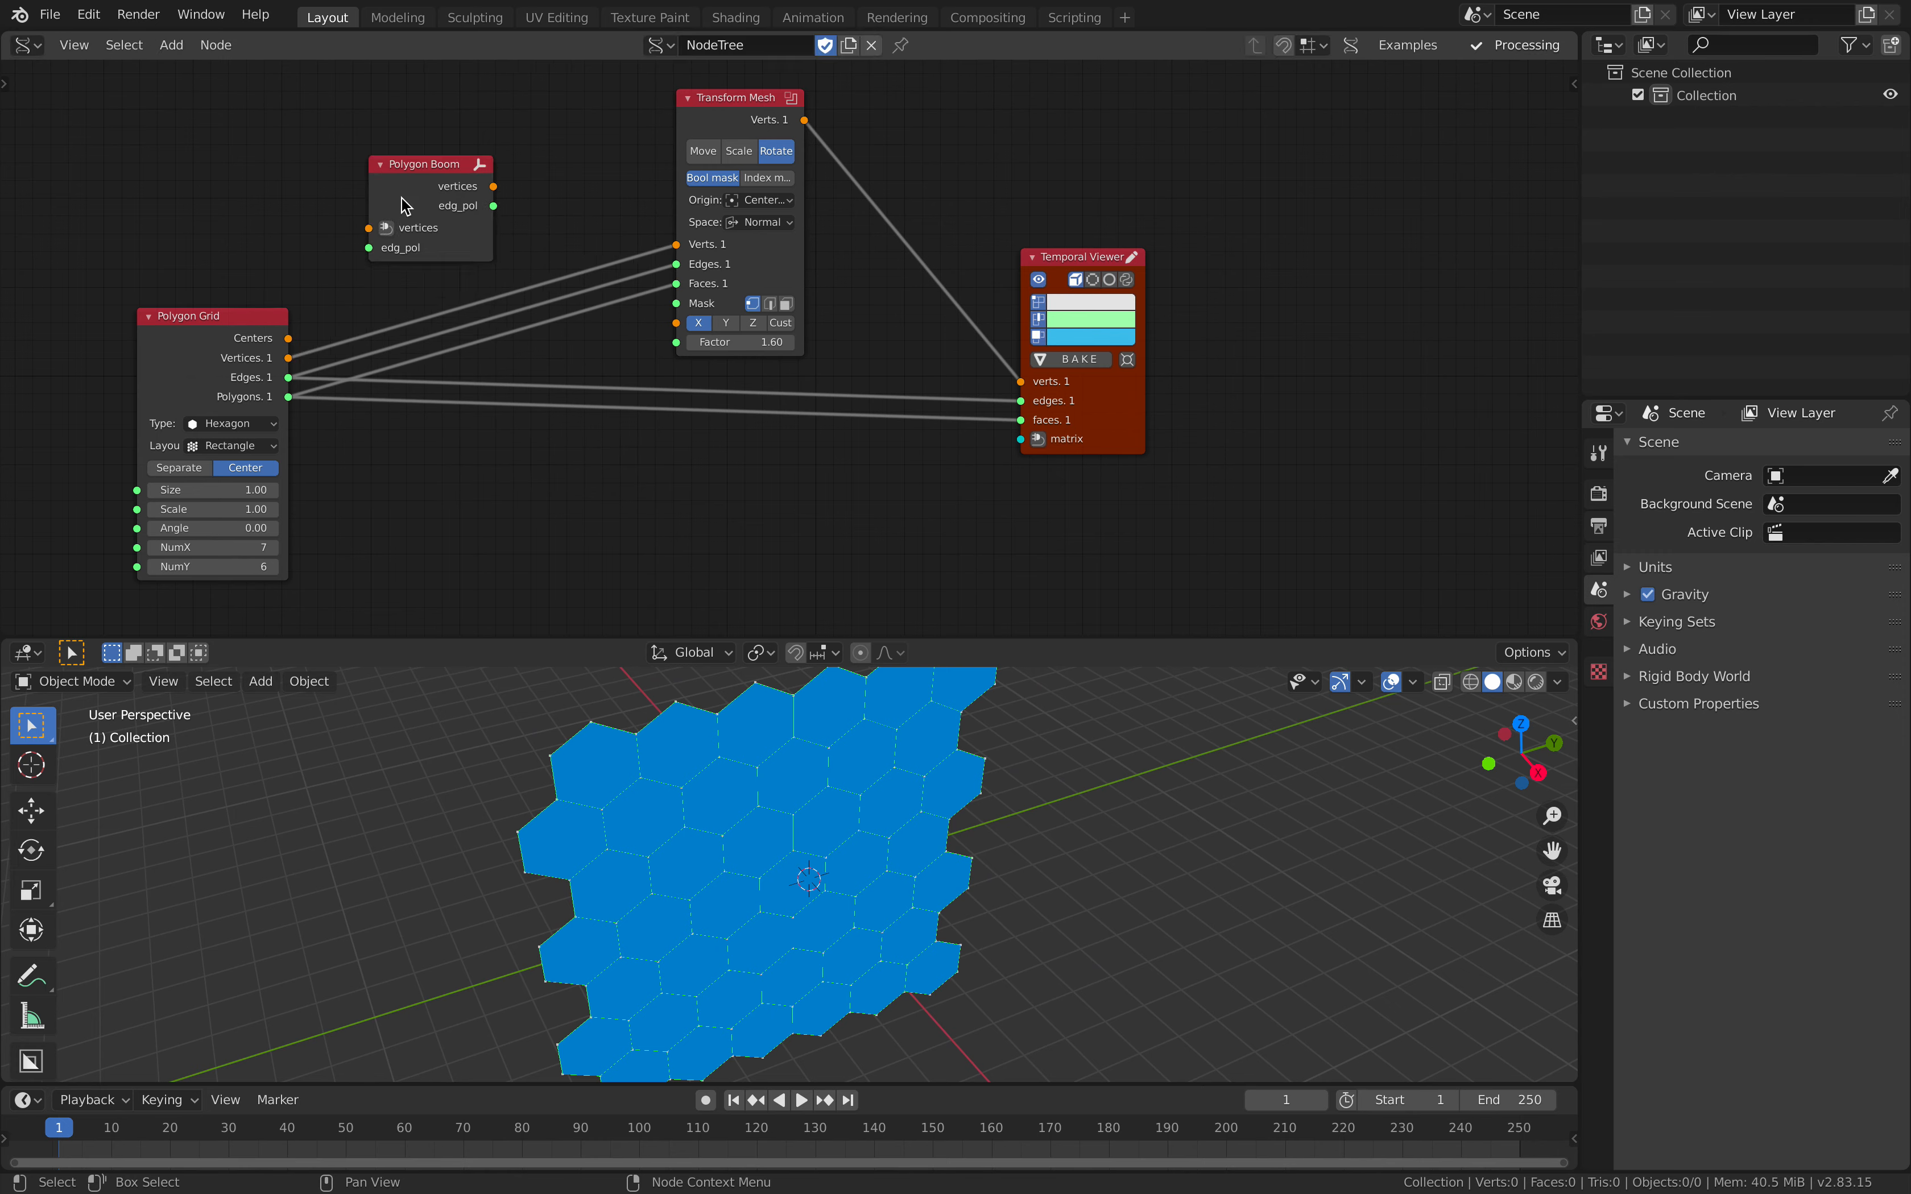
Step: Route Polygon Grid's Vertices and Polygons through Polygon Boom into Transform Mesh's Verts and Faces inputs, leaving Edges unconnected
click(311, 298)
click(242, 319)
shift+click(427, 171)
click(421, 150)
click(462, 164)
shift+click(700, 108)
key(f)
click(615, 108)
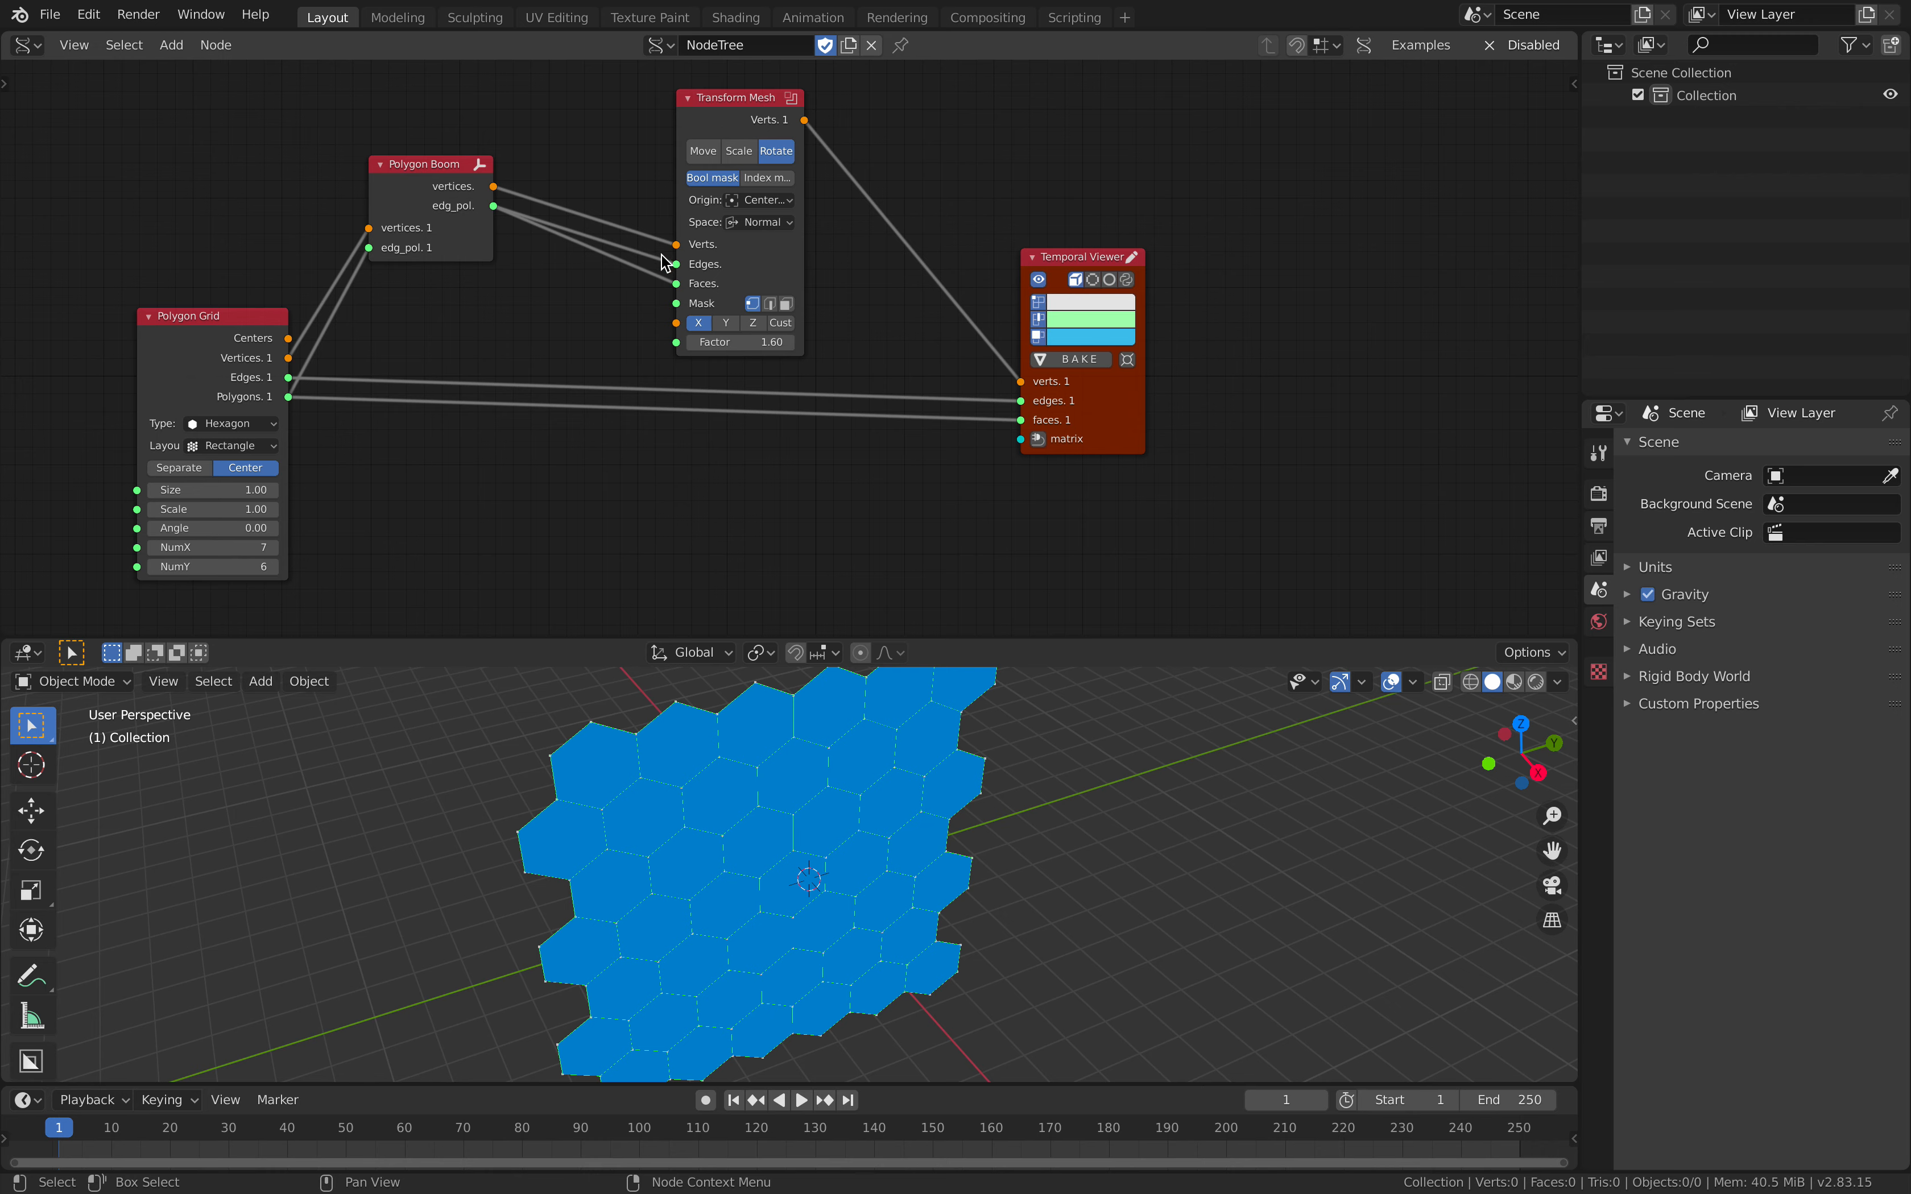
drag(439, 186, 520, 215)
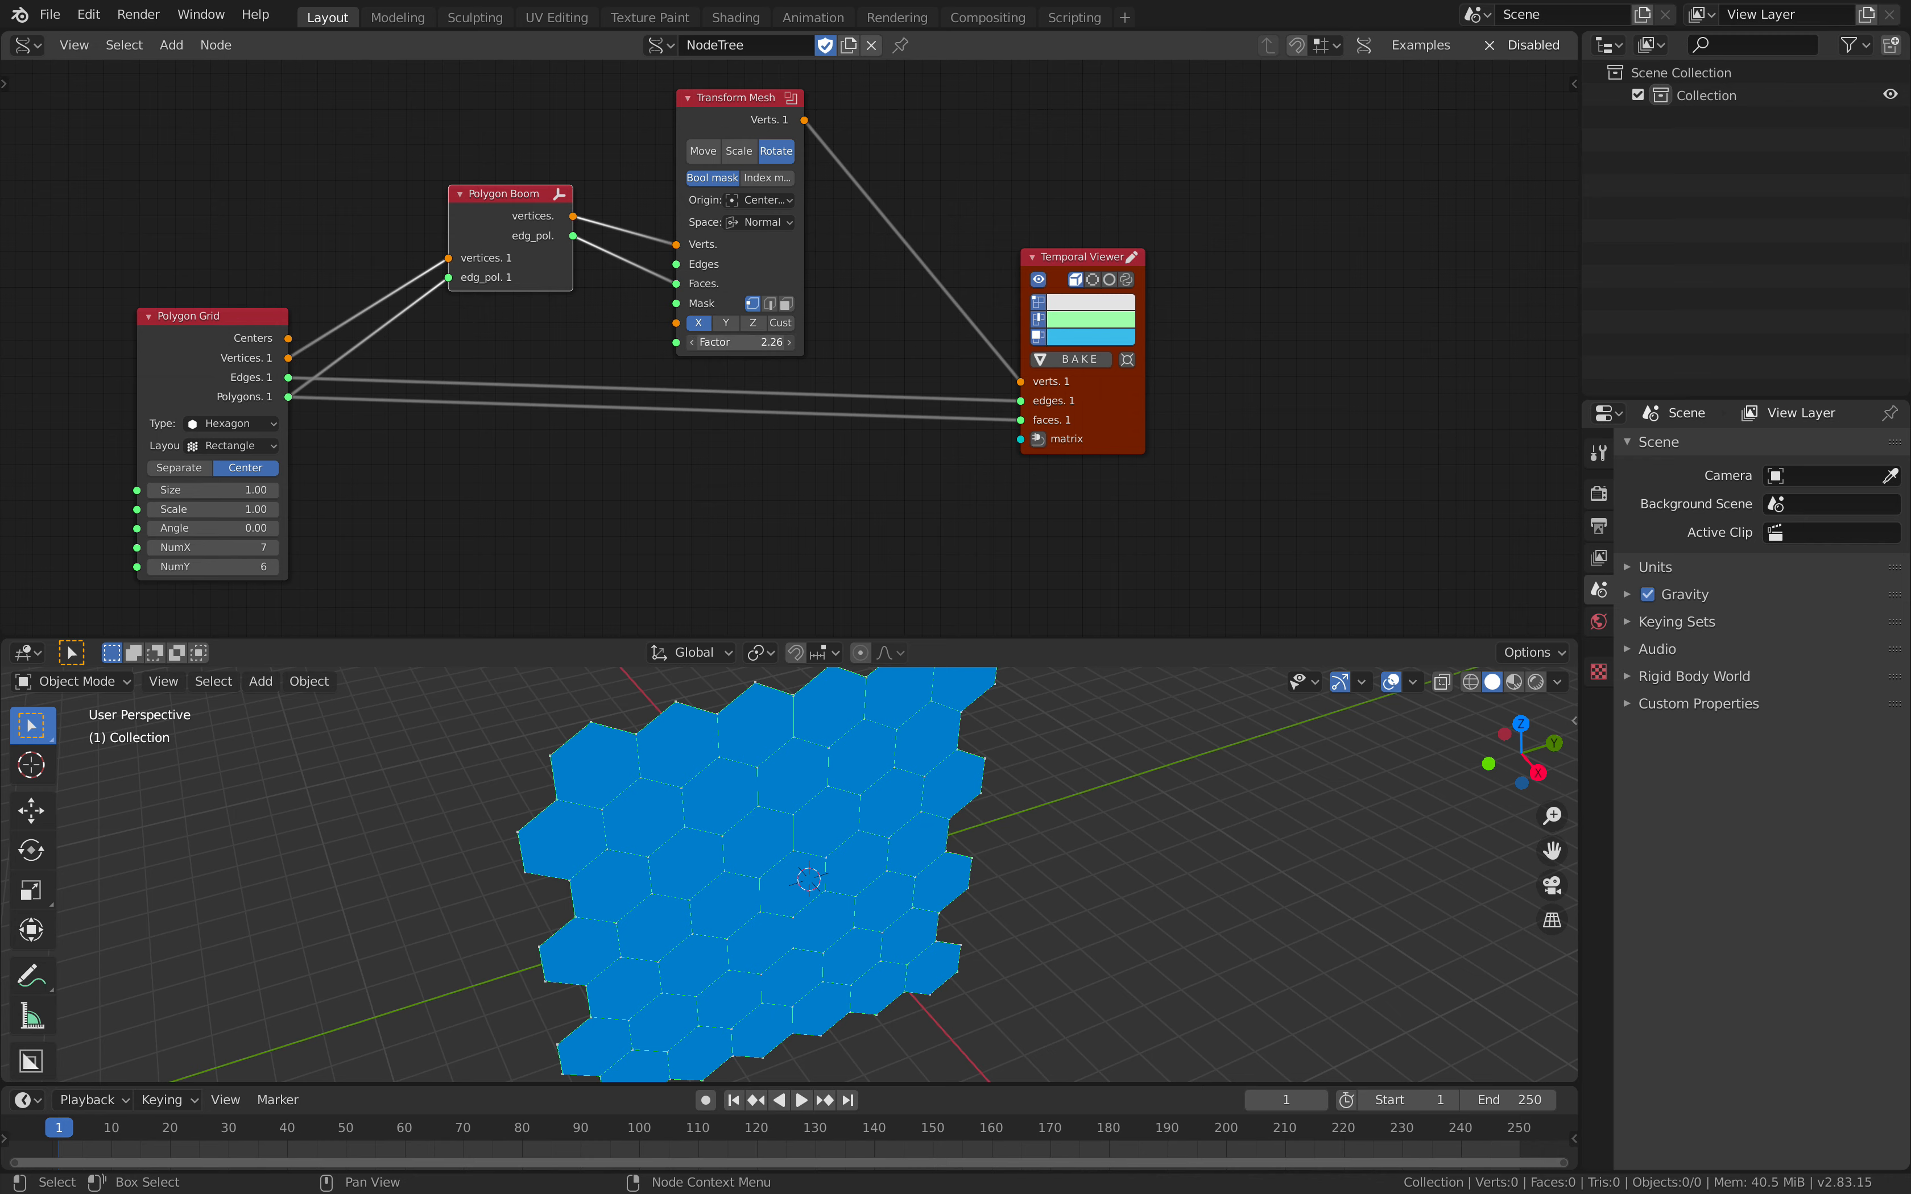
Step: Set Transform Mesh's Space to Normal and its Origin to Individual
click(779, 224)
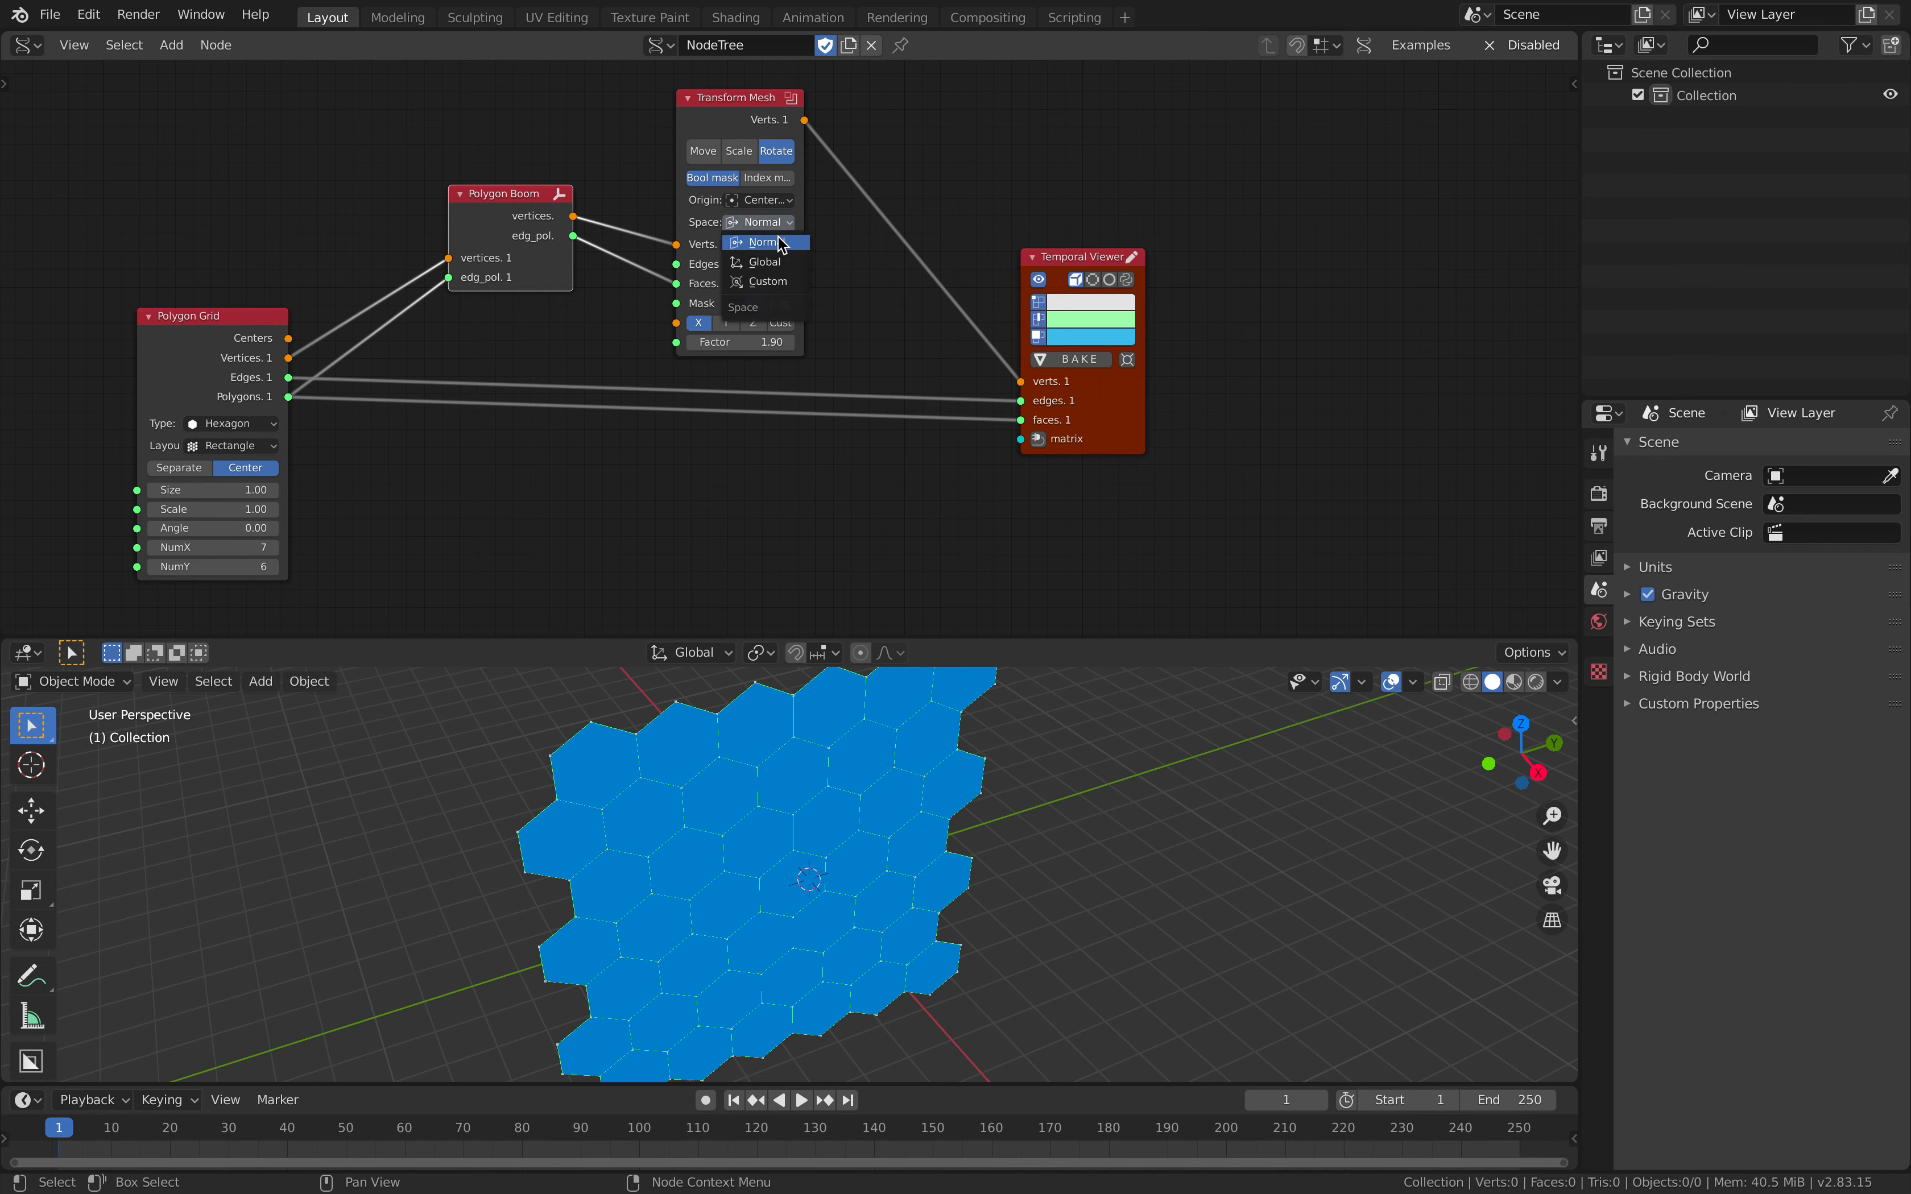
click(781, 243)
click(768, 200)
click(787, 225)
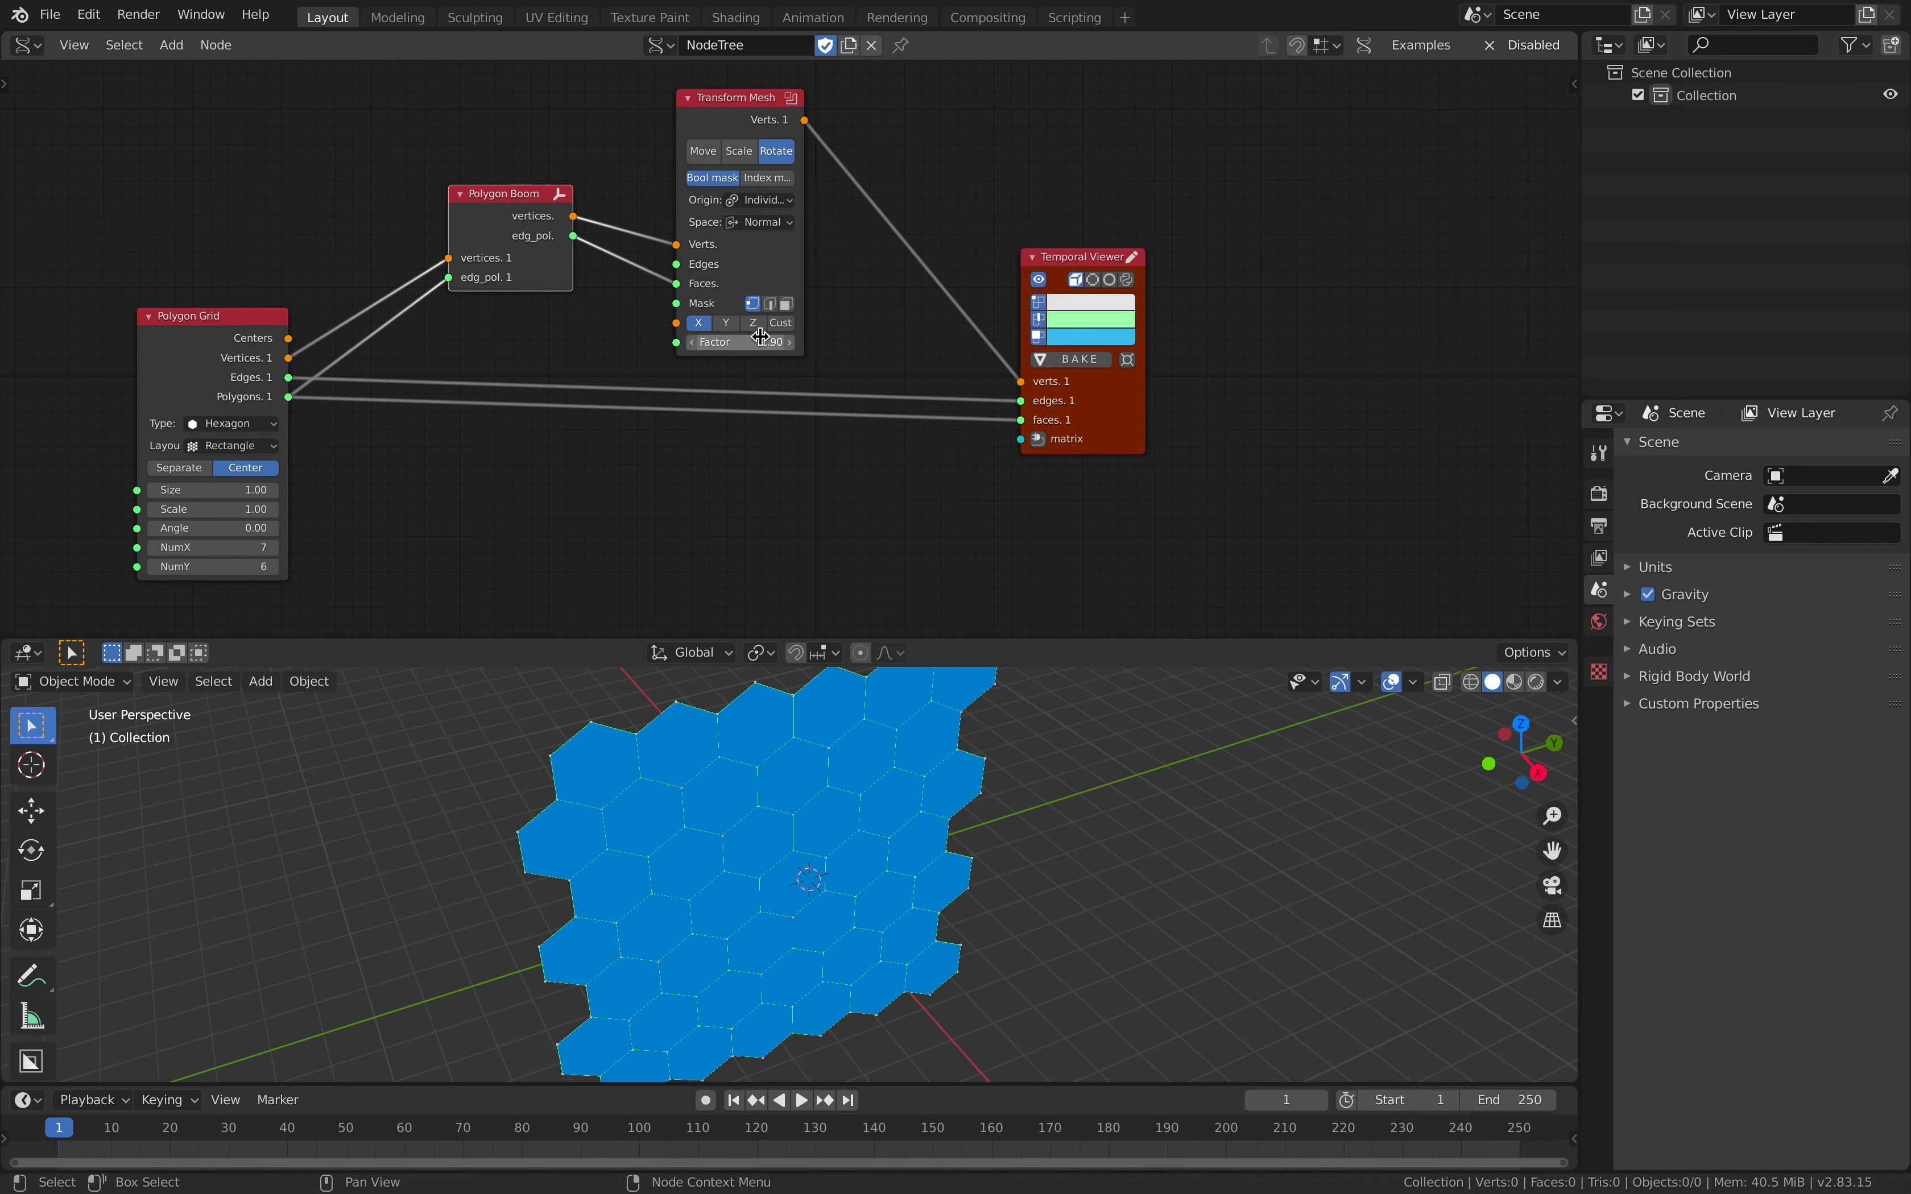
Step: Shift Polygon Boom away from Transform Mesh and reconnect Transform Mesh's Verts output to the Temporal Viewer's verts input
drag(520, 209, 472, 211)
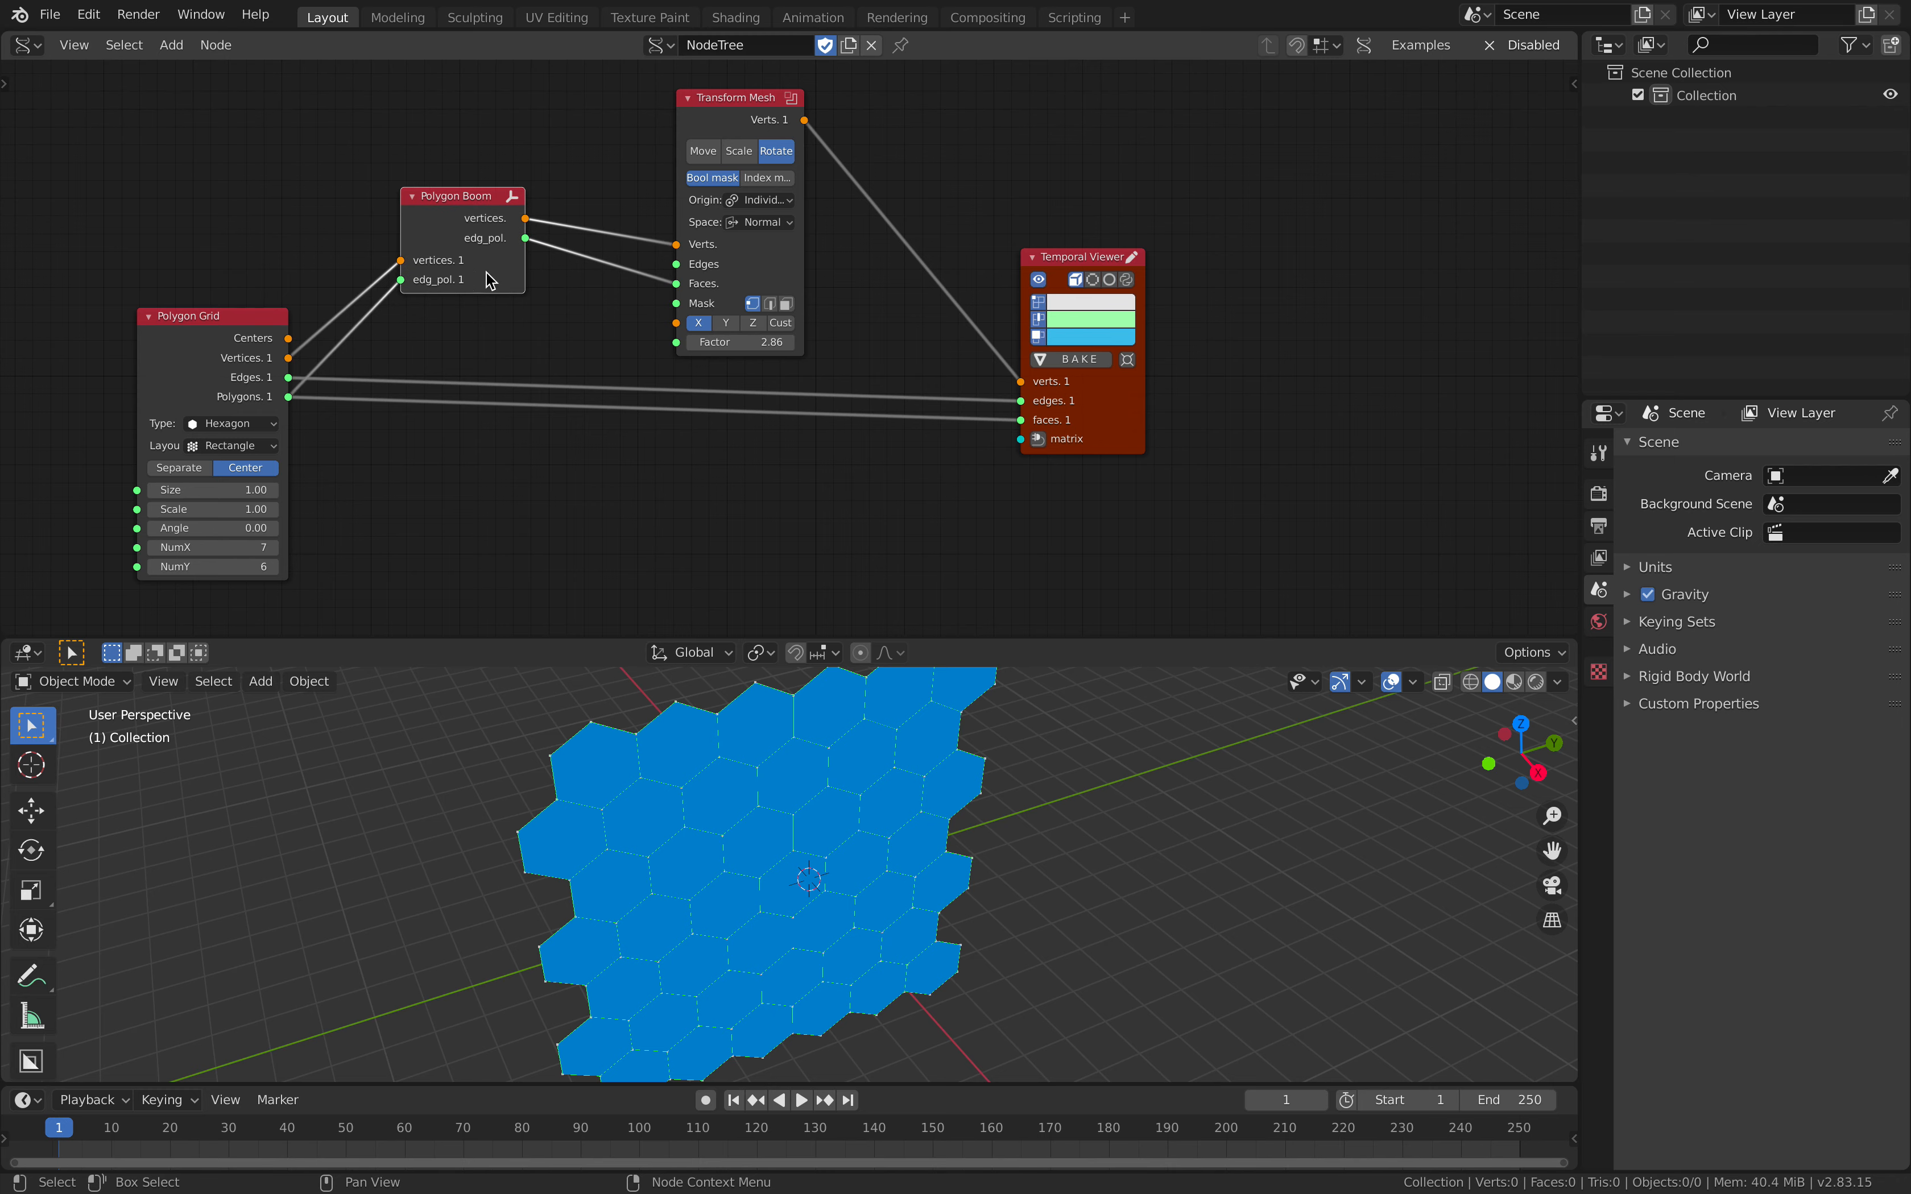
scroll(531, 219, down, 2)
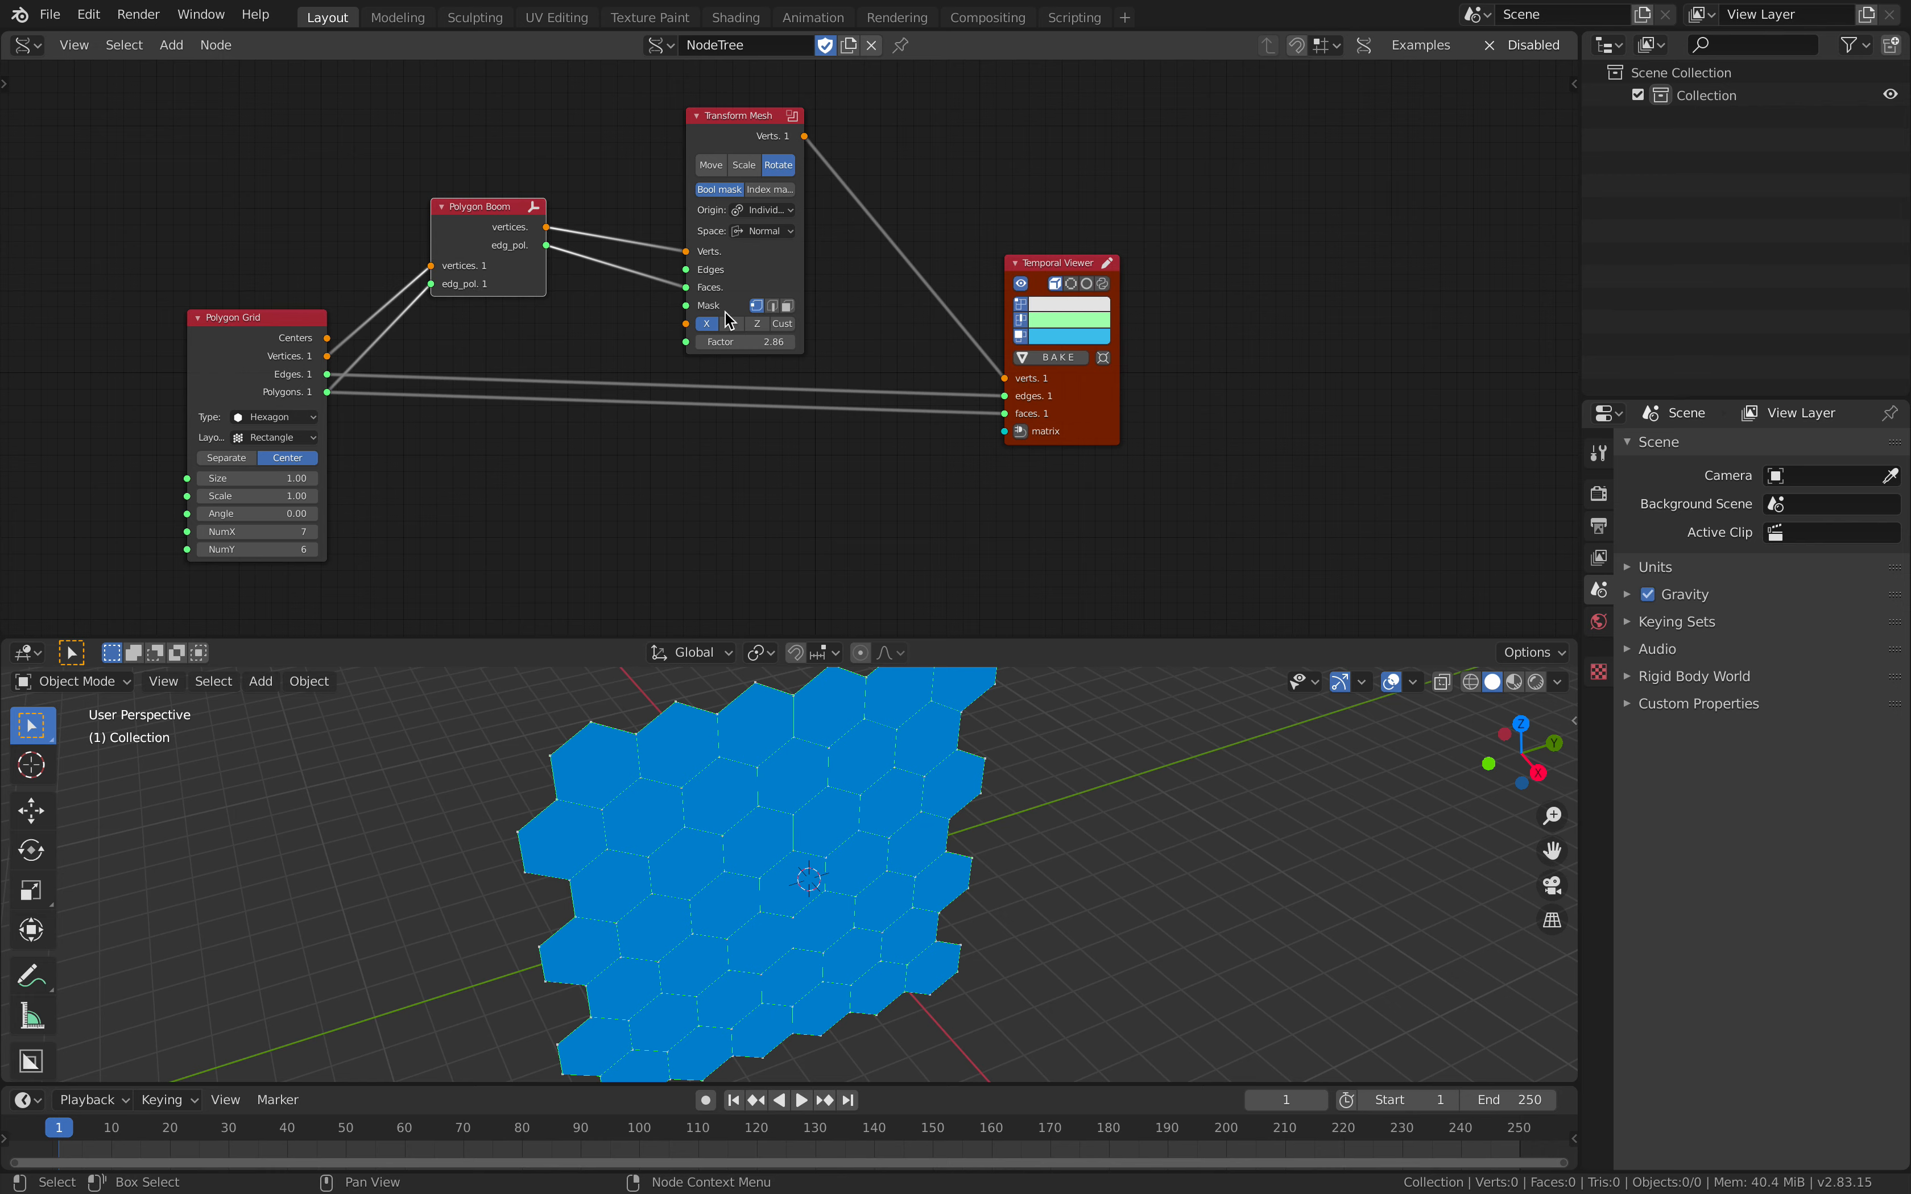
drag(1015, 384, 989, 385)
drag(797, 134, 1009, 376)
middle_drag(734, 729, 589, 736)
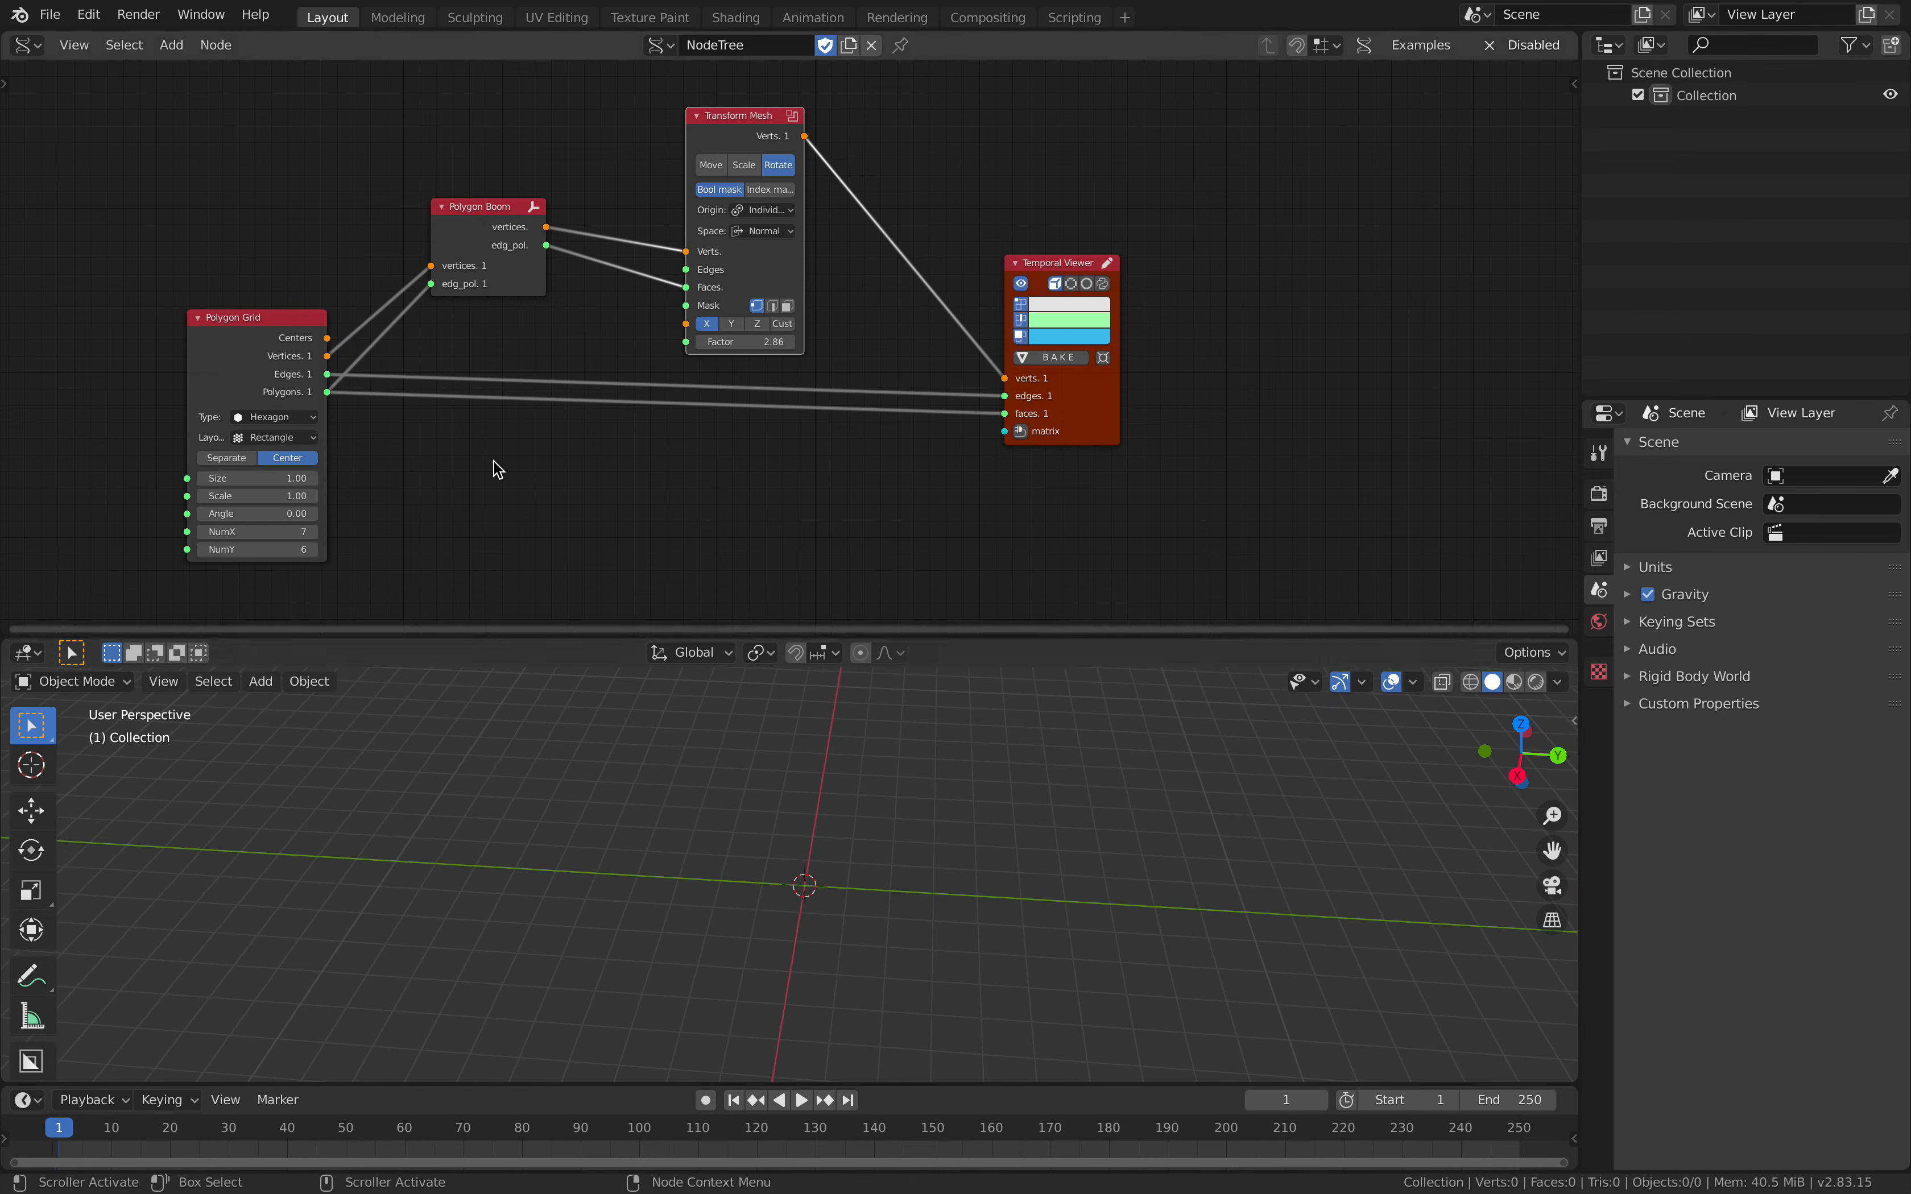
Step: Save the project to the Desktop as sv_trans_mesh_001.blend
click(52, 16)
click(119, 188)
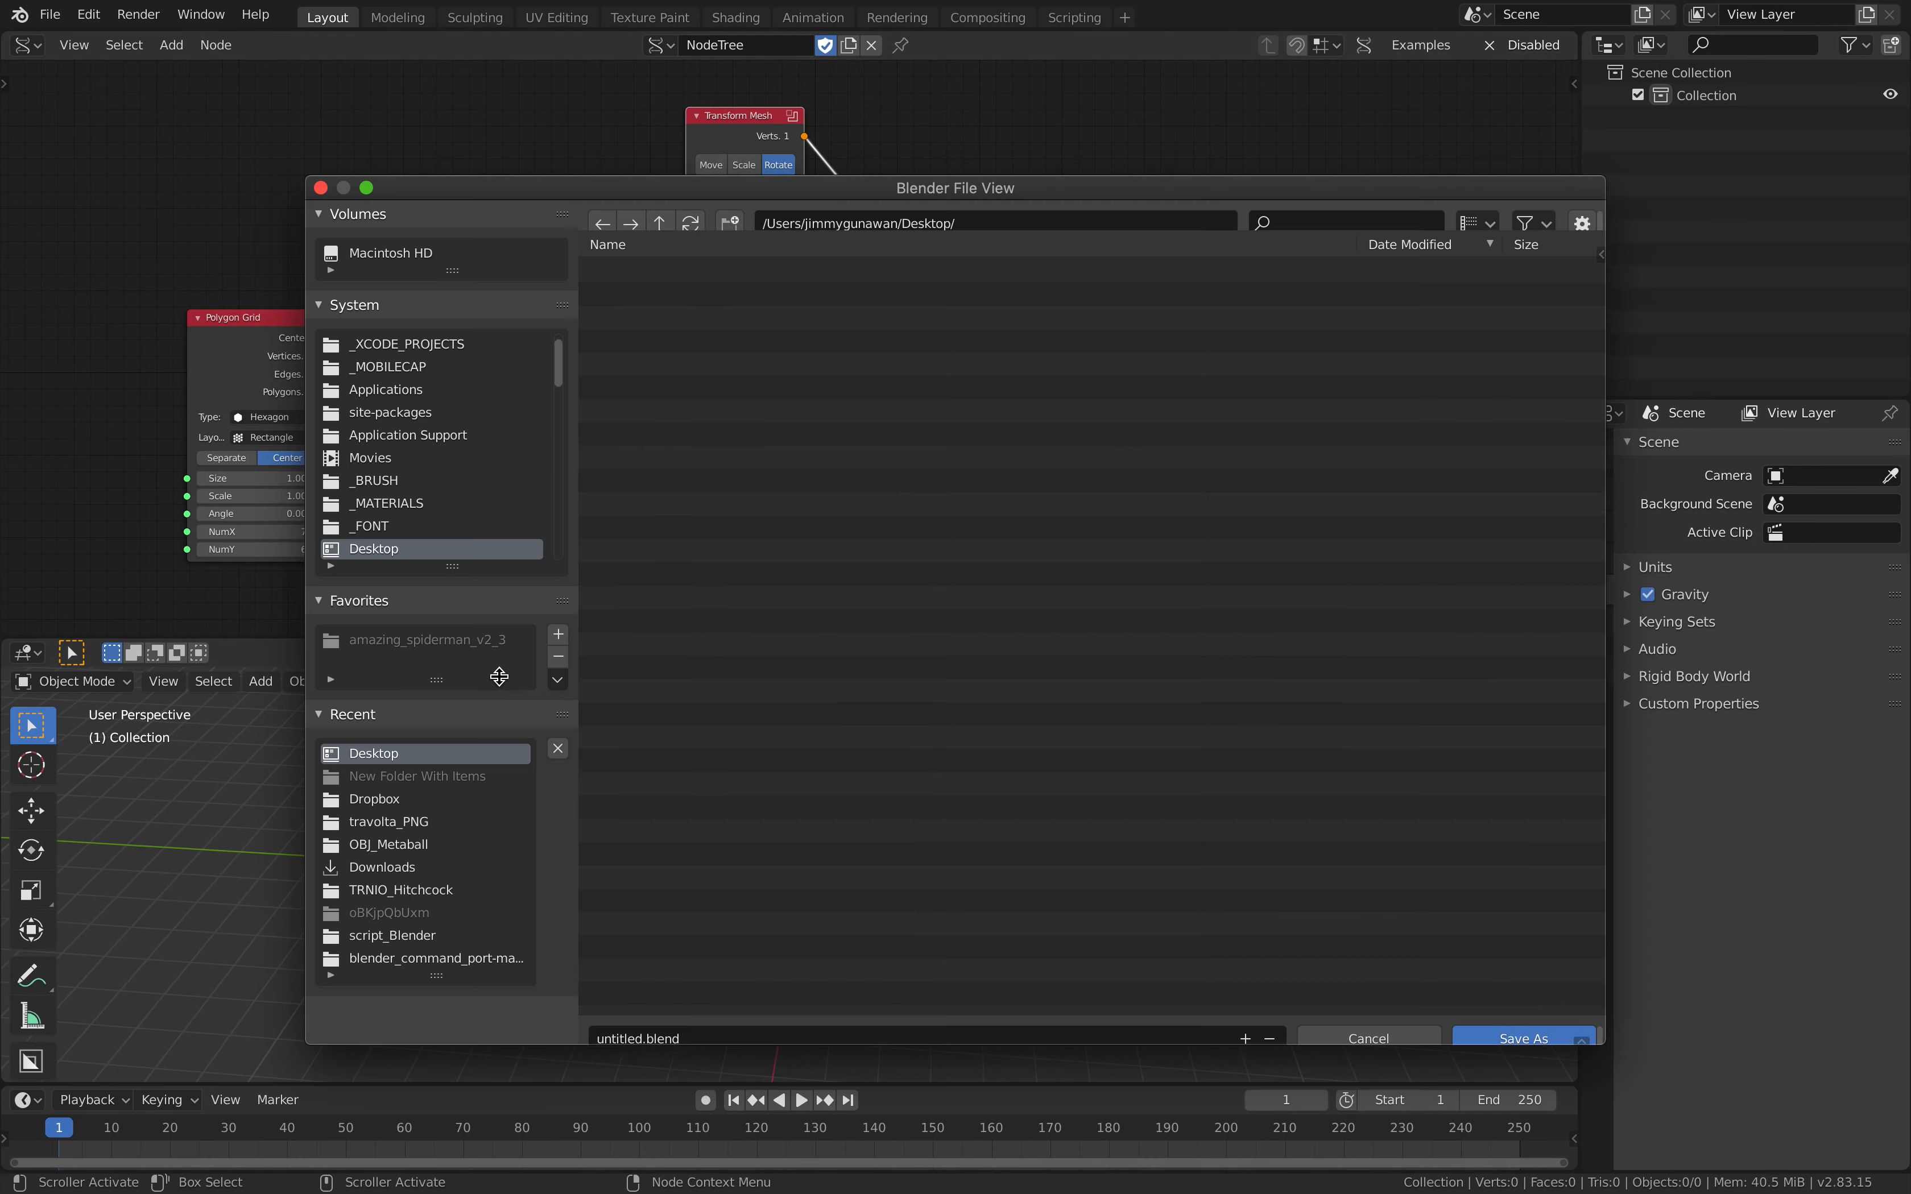
click(617, 1015)
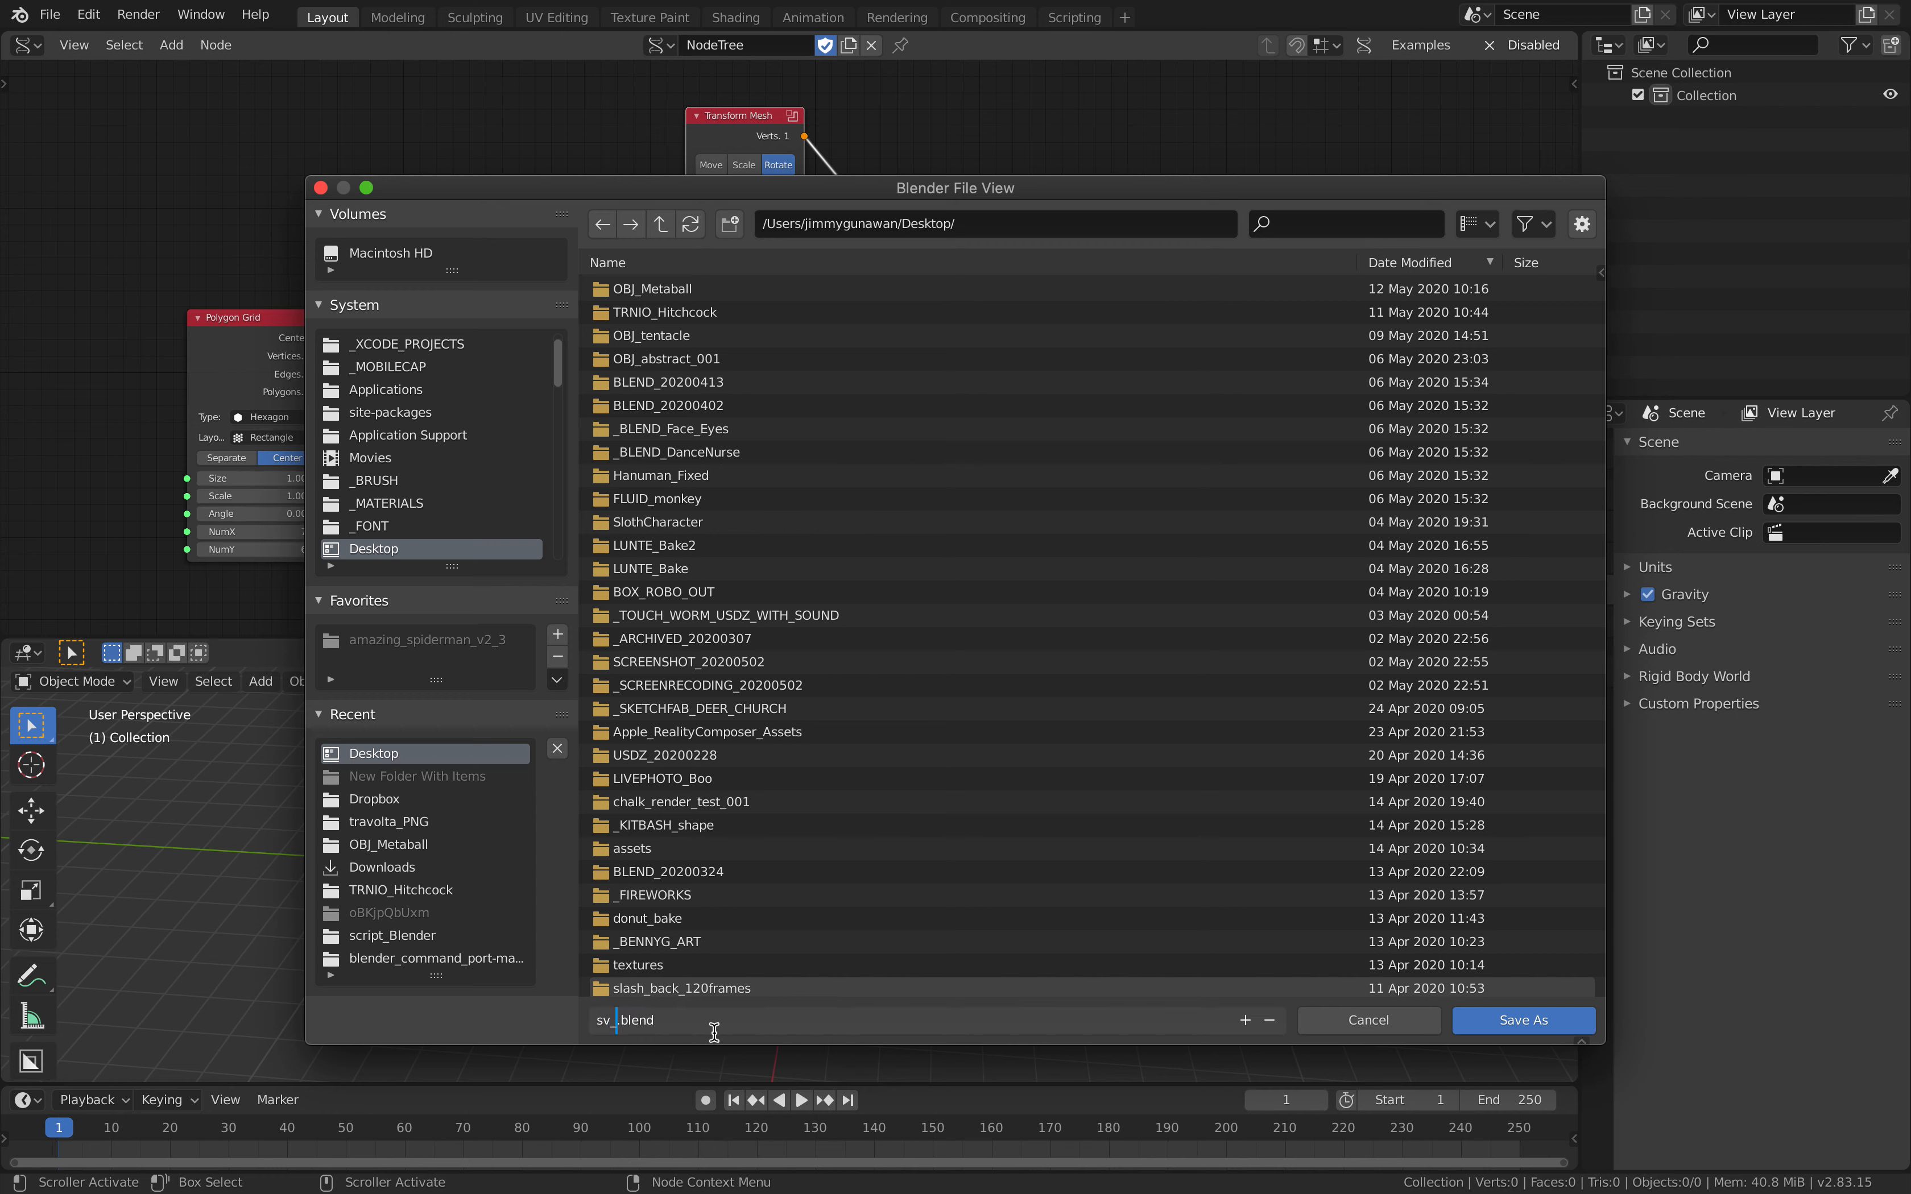
text(sv_trans_mesh_001)
key(Return)
click(1505, 1024)
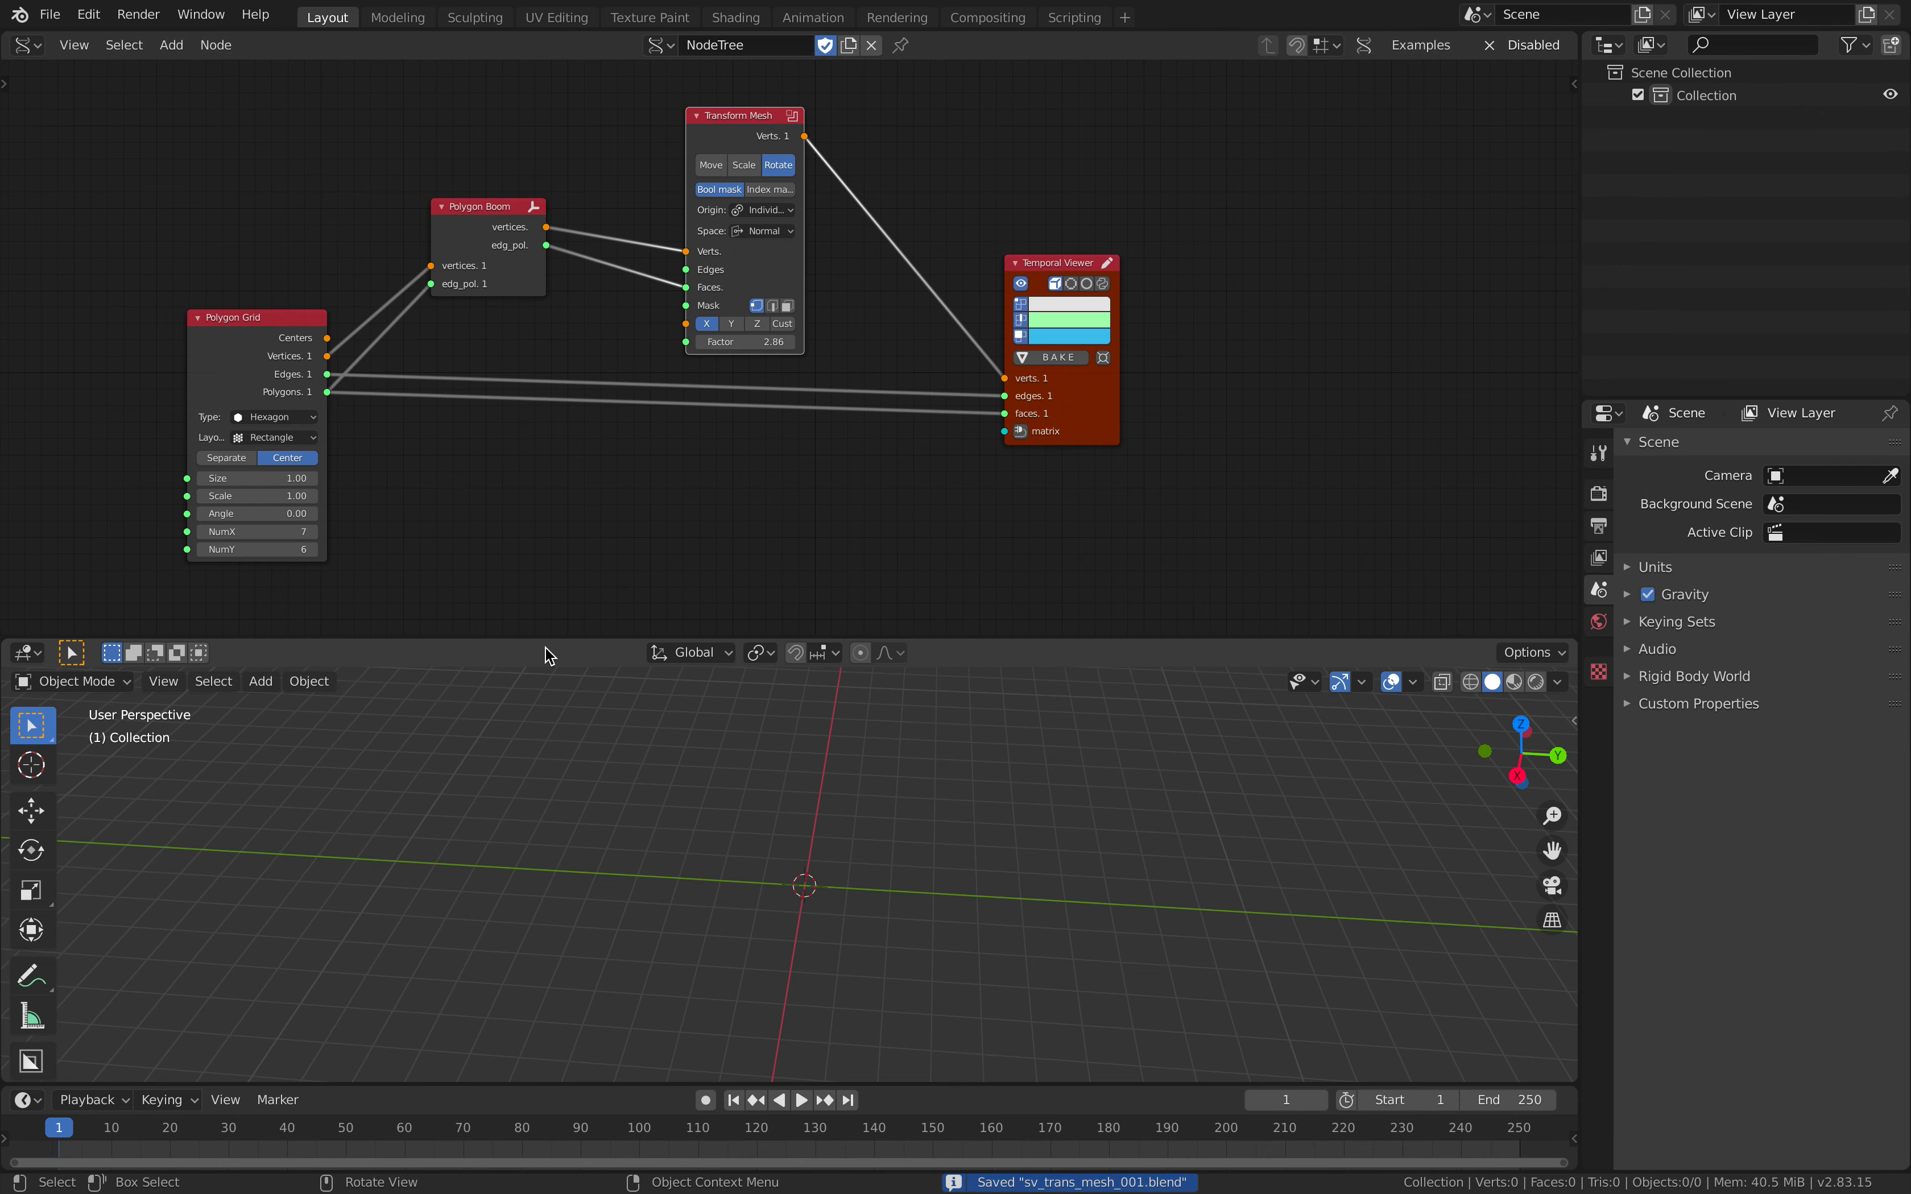
Step: Reopen the recently saved sv_trans_mesh_001.blend file
click(43, 22)
mouse_move(158, 85)
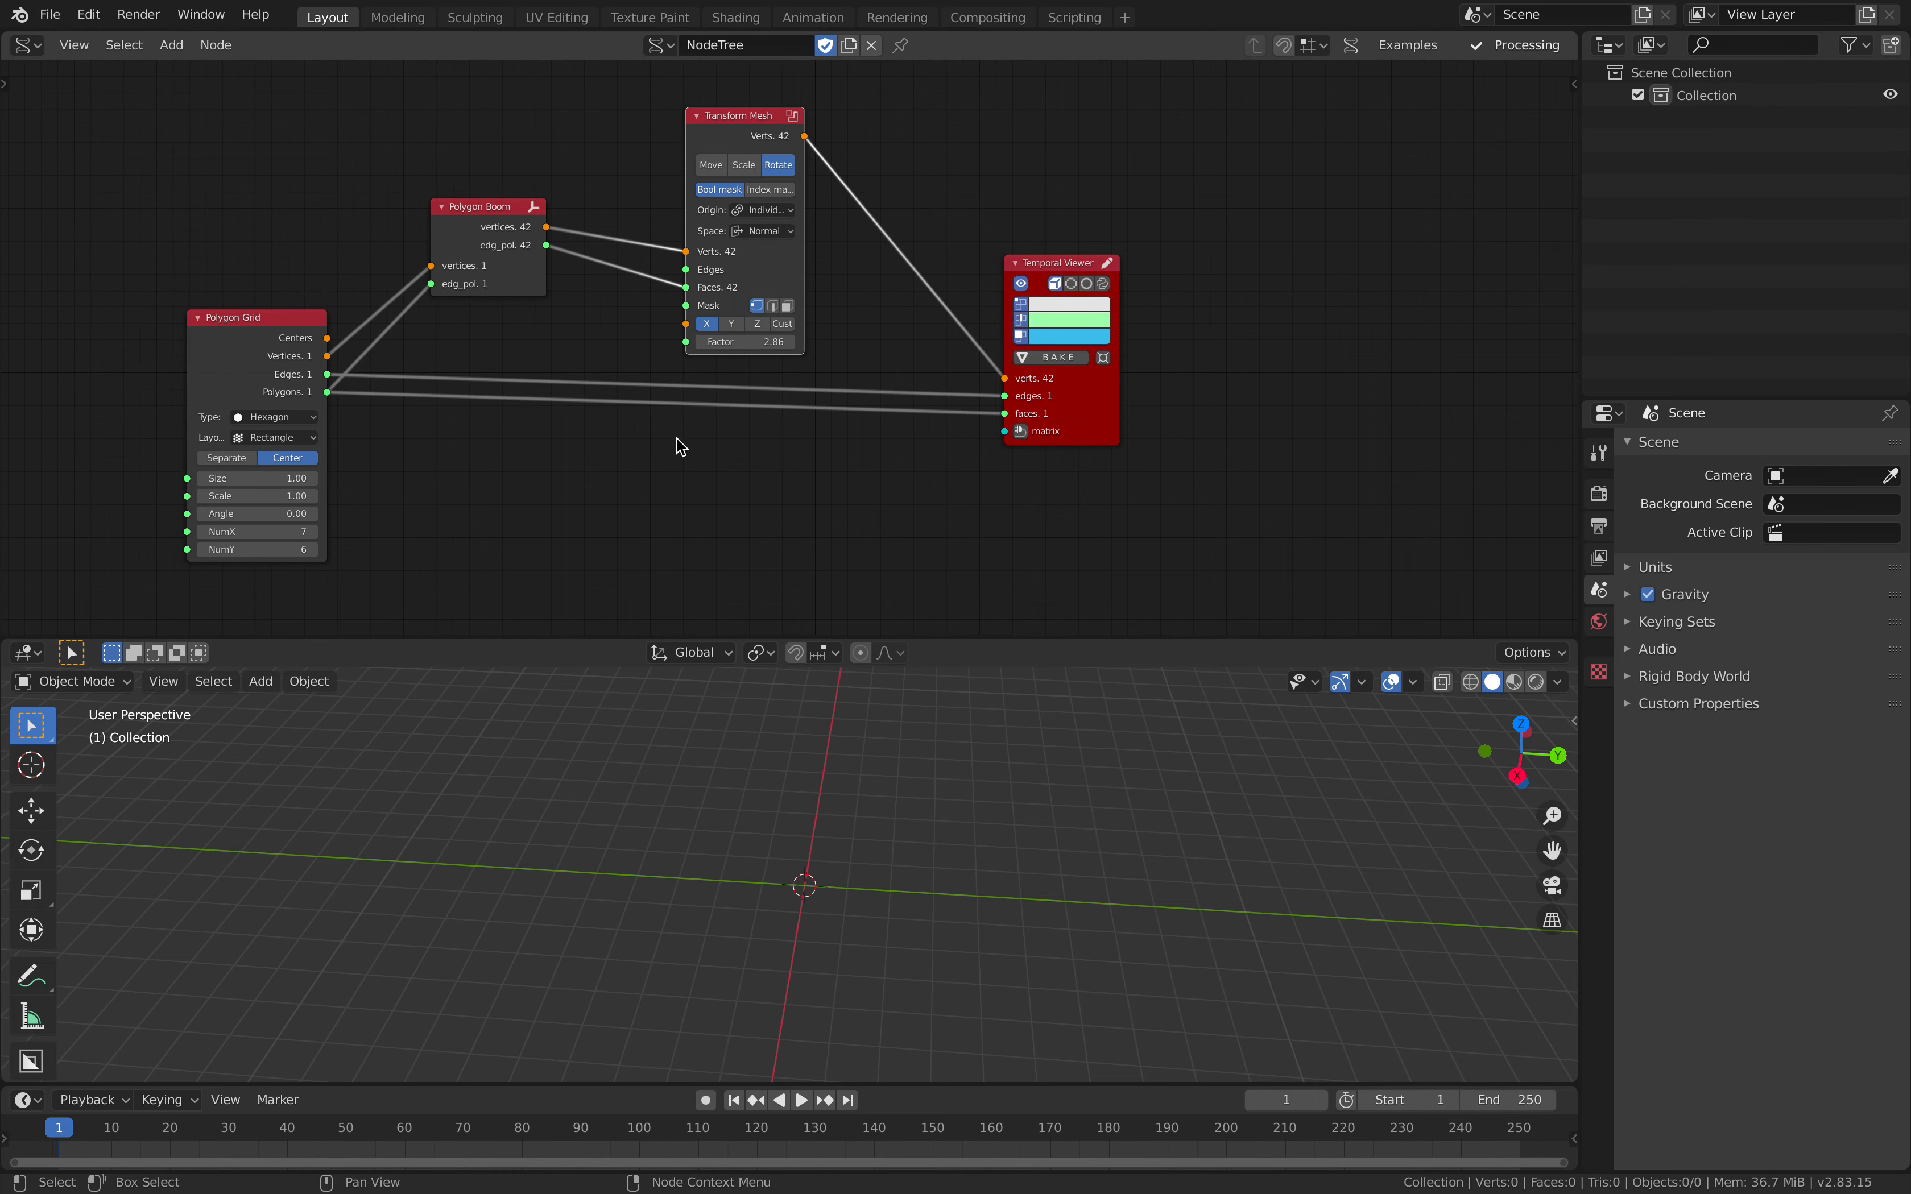
Step: Switch Transform Mesh to Move, set its Factor to about 2.44 and nudge the node upward
scroll(677, 441, down, 2)
scroll(1011, 384, up, 2)
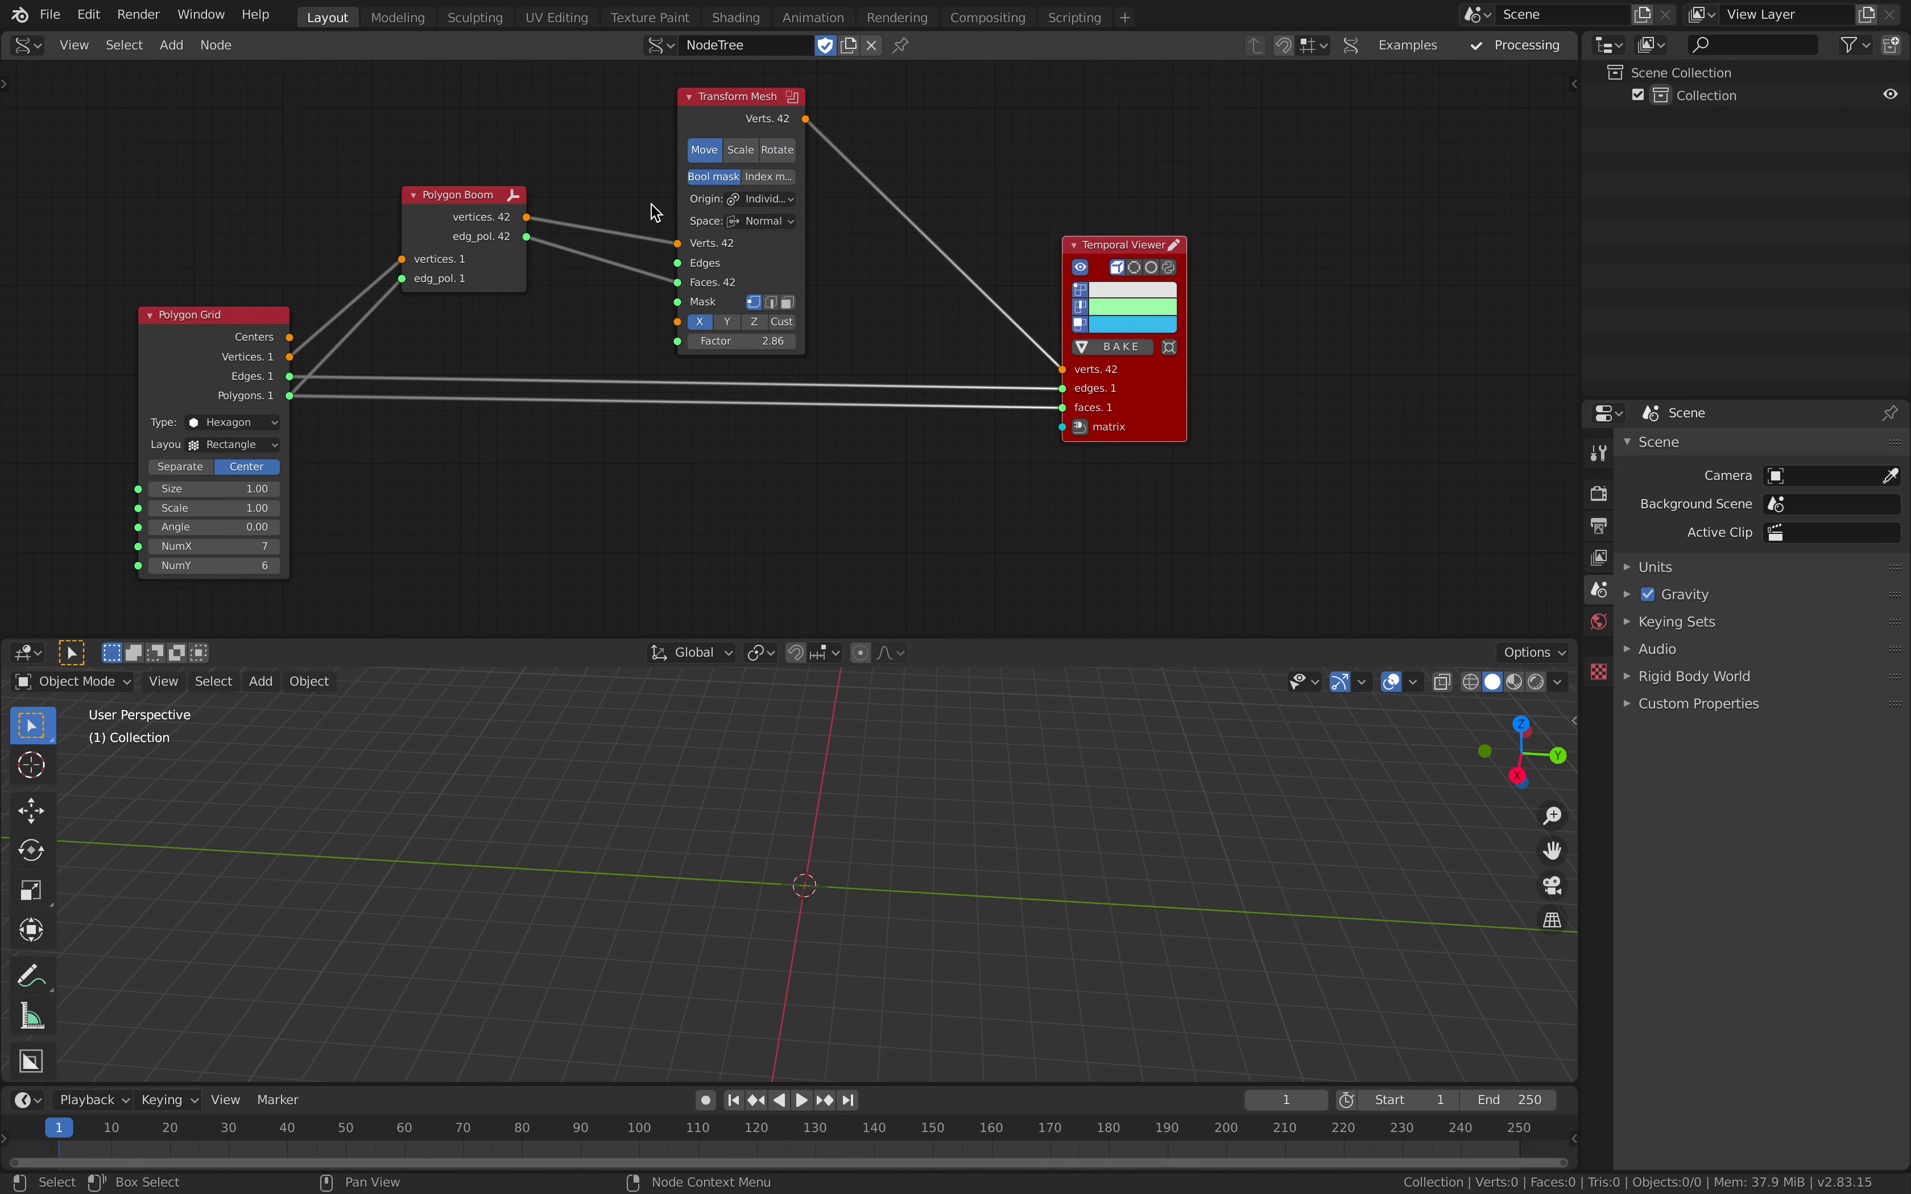
drag(751, 251, 767, 235)
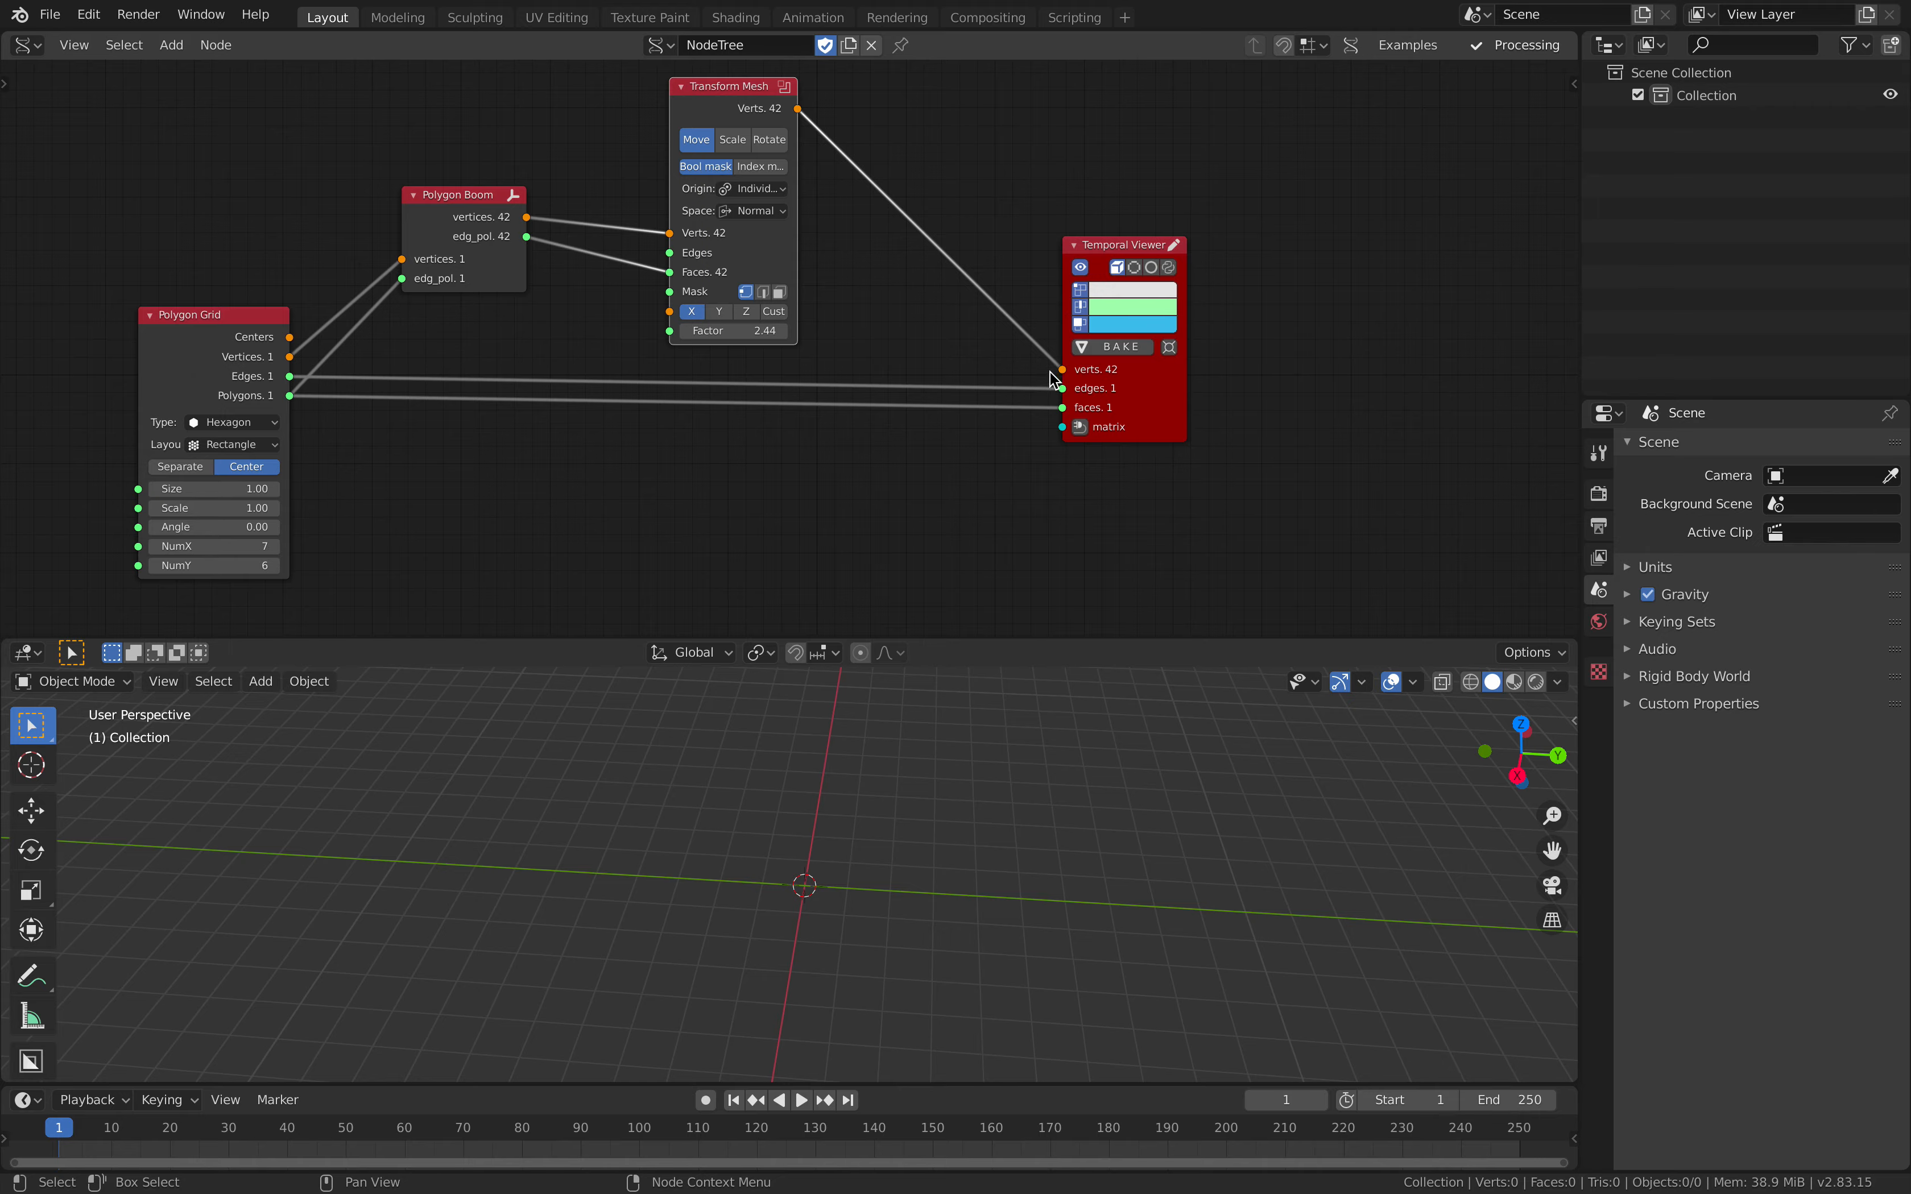
Step: Switch to the Terminal to read Blender's error log, and return to Blender
key(ctrl+Left)
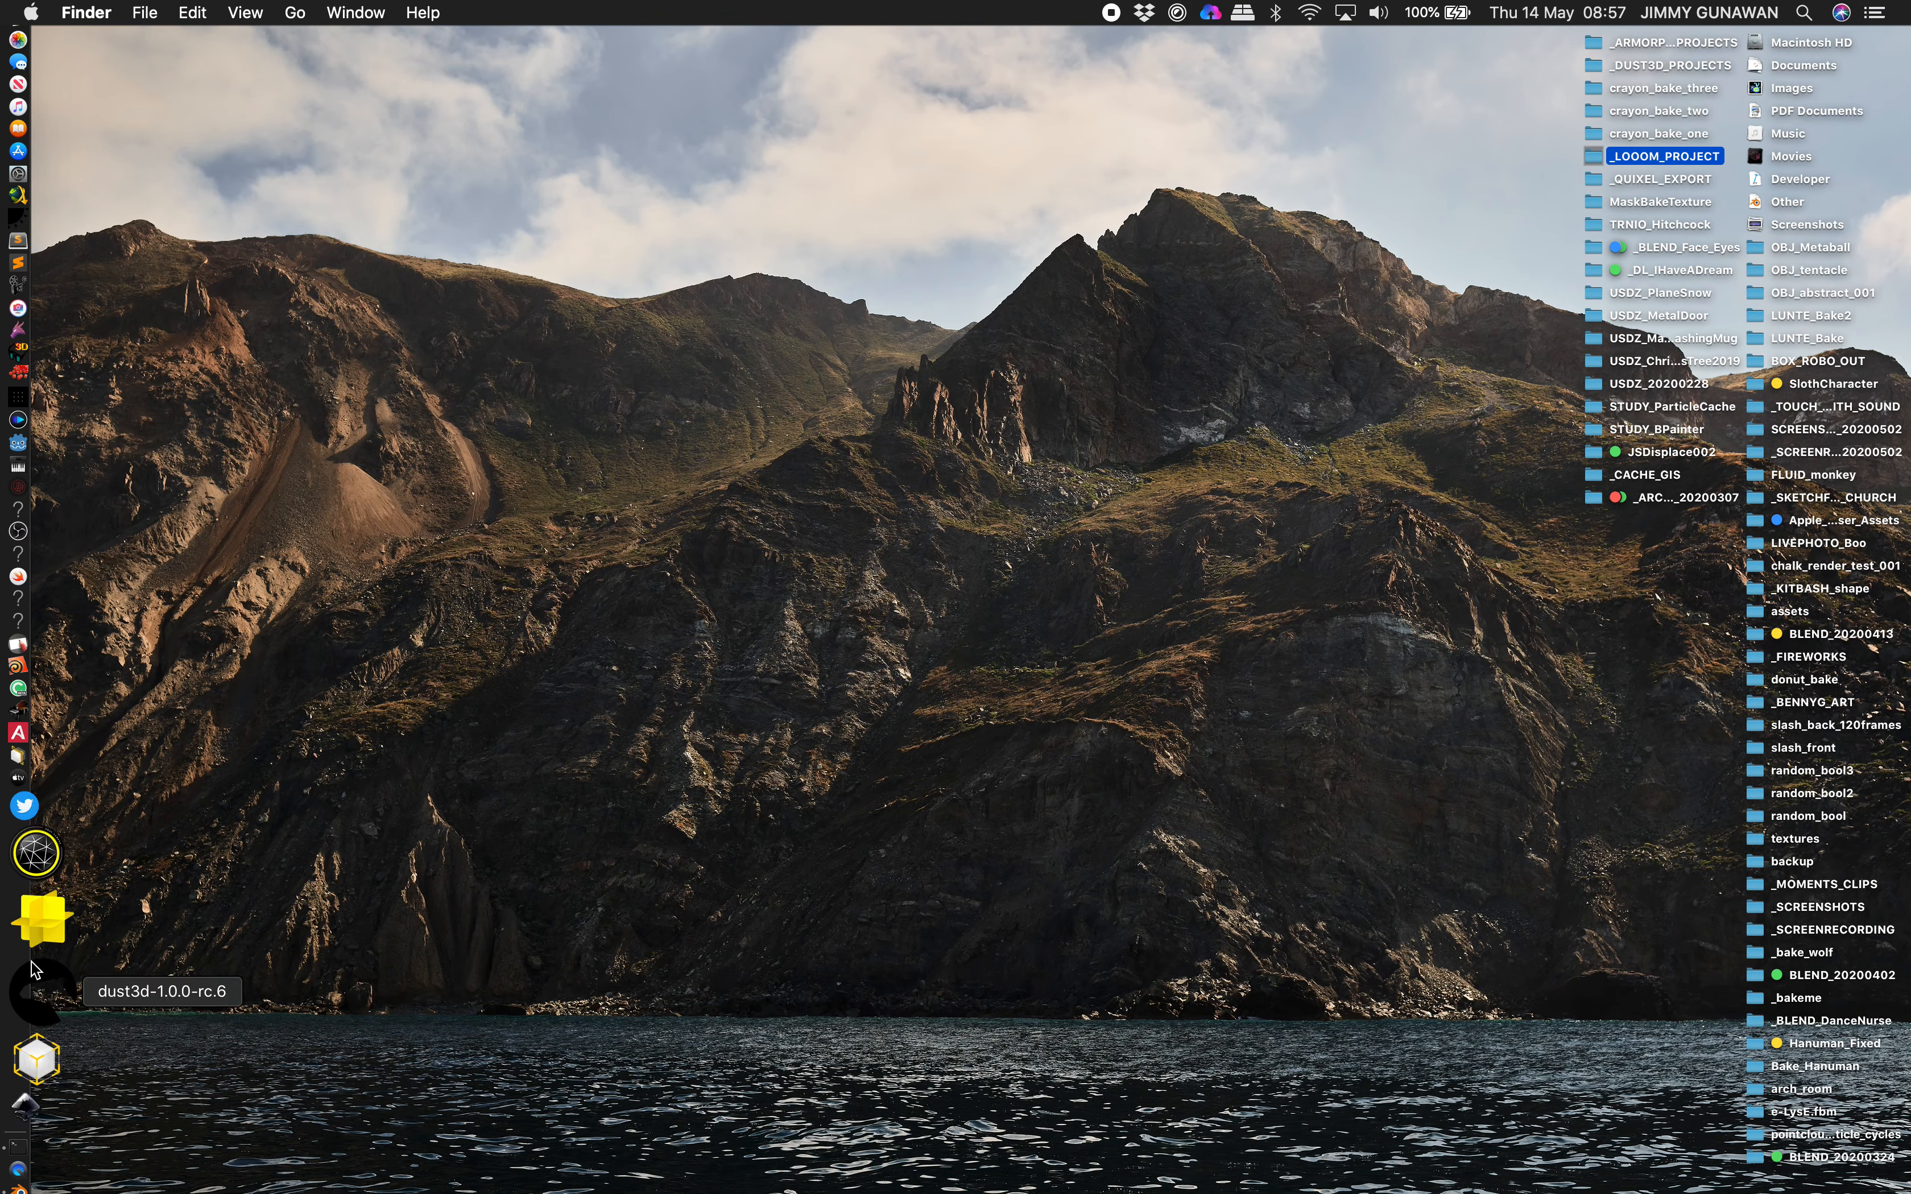
click(32, 1023)
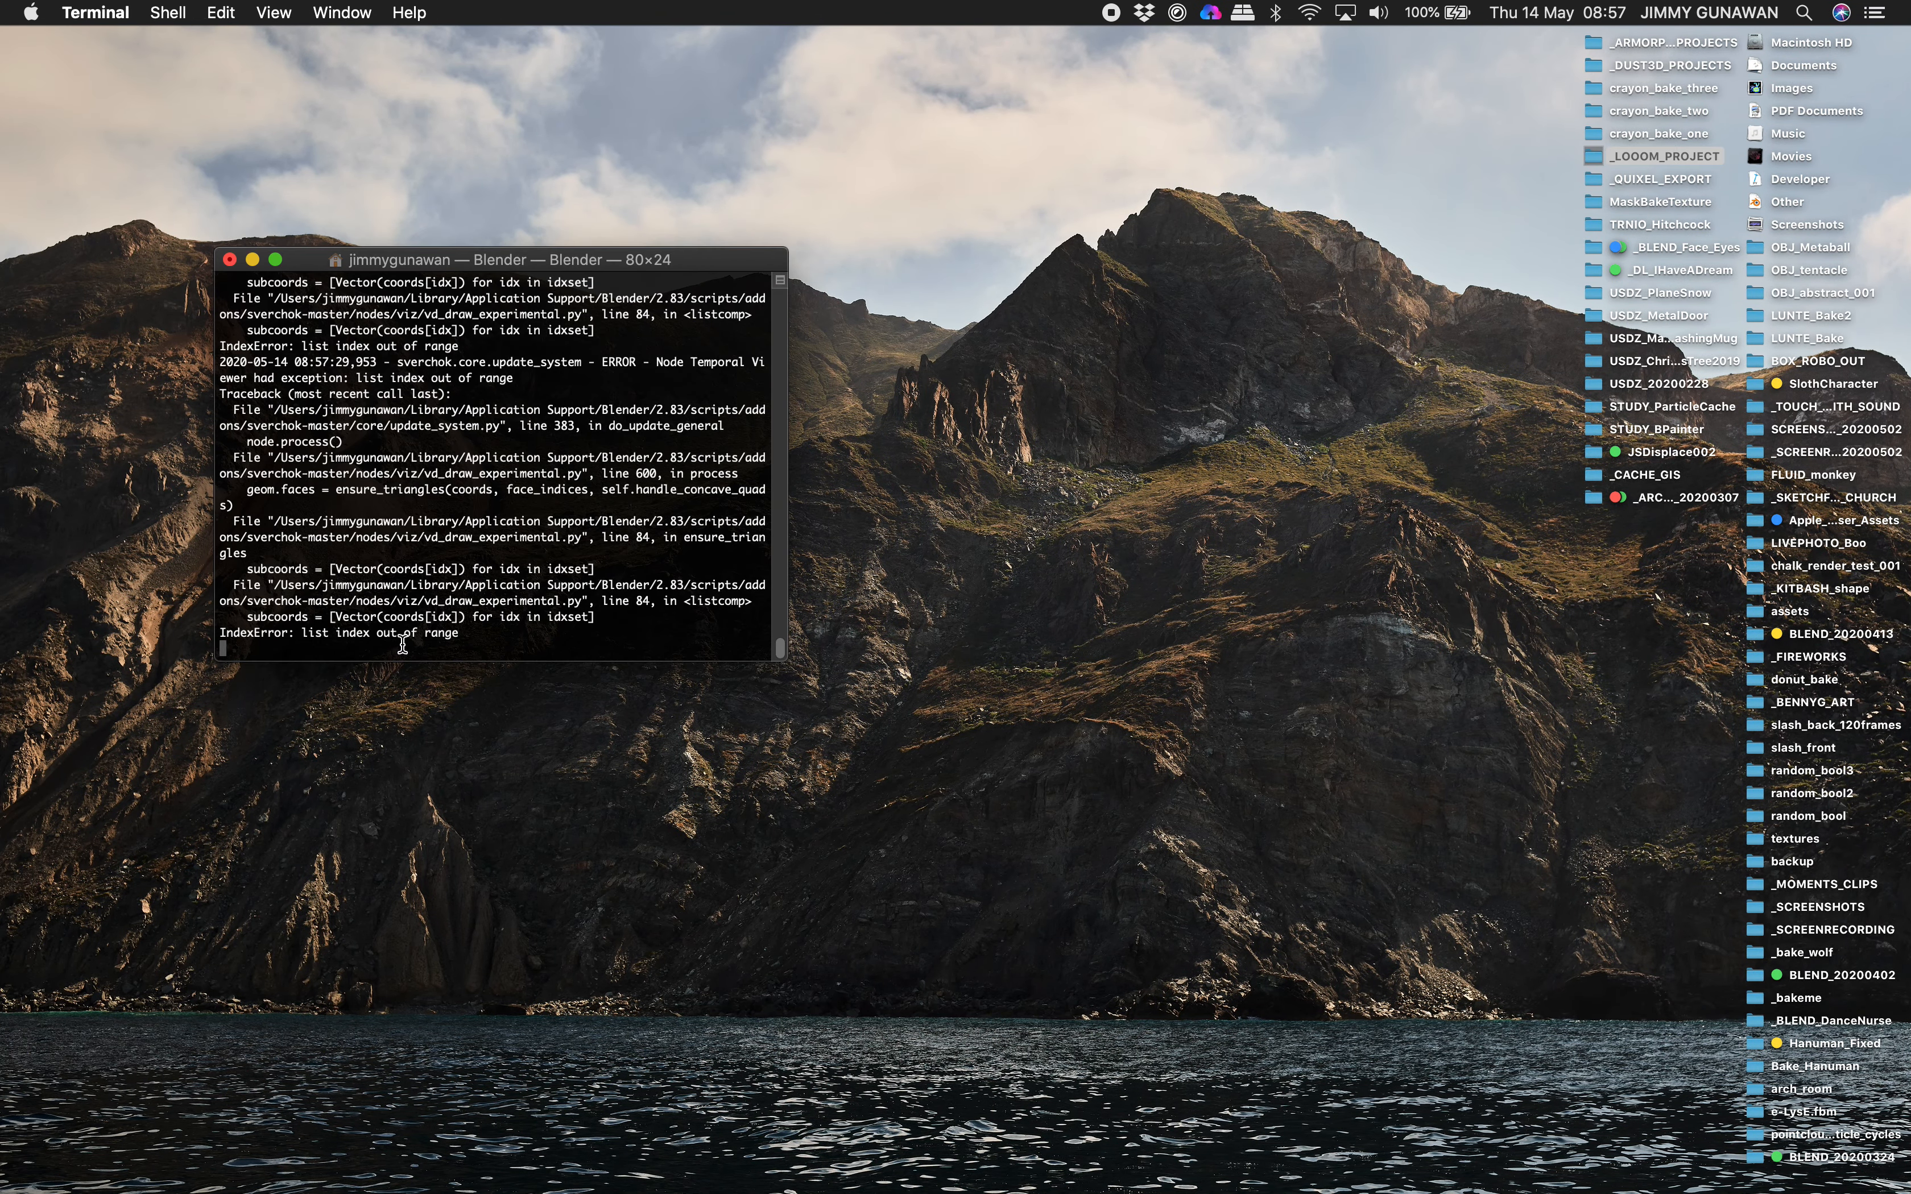
key(ctrl+Right)
Step: Remove the Edges link between Polygon Grid and the Temporal Viewer, and save the file
drag(207, 396, 216, 413)
click(1059, 418)
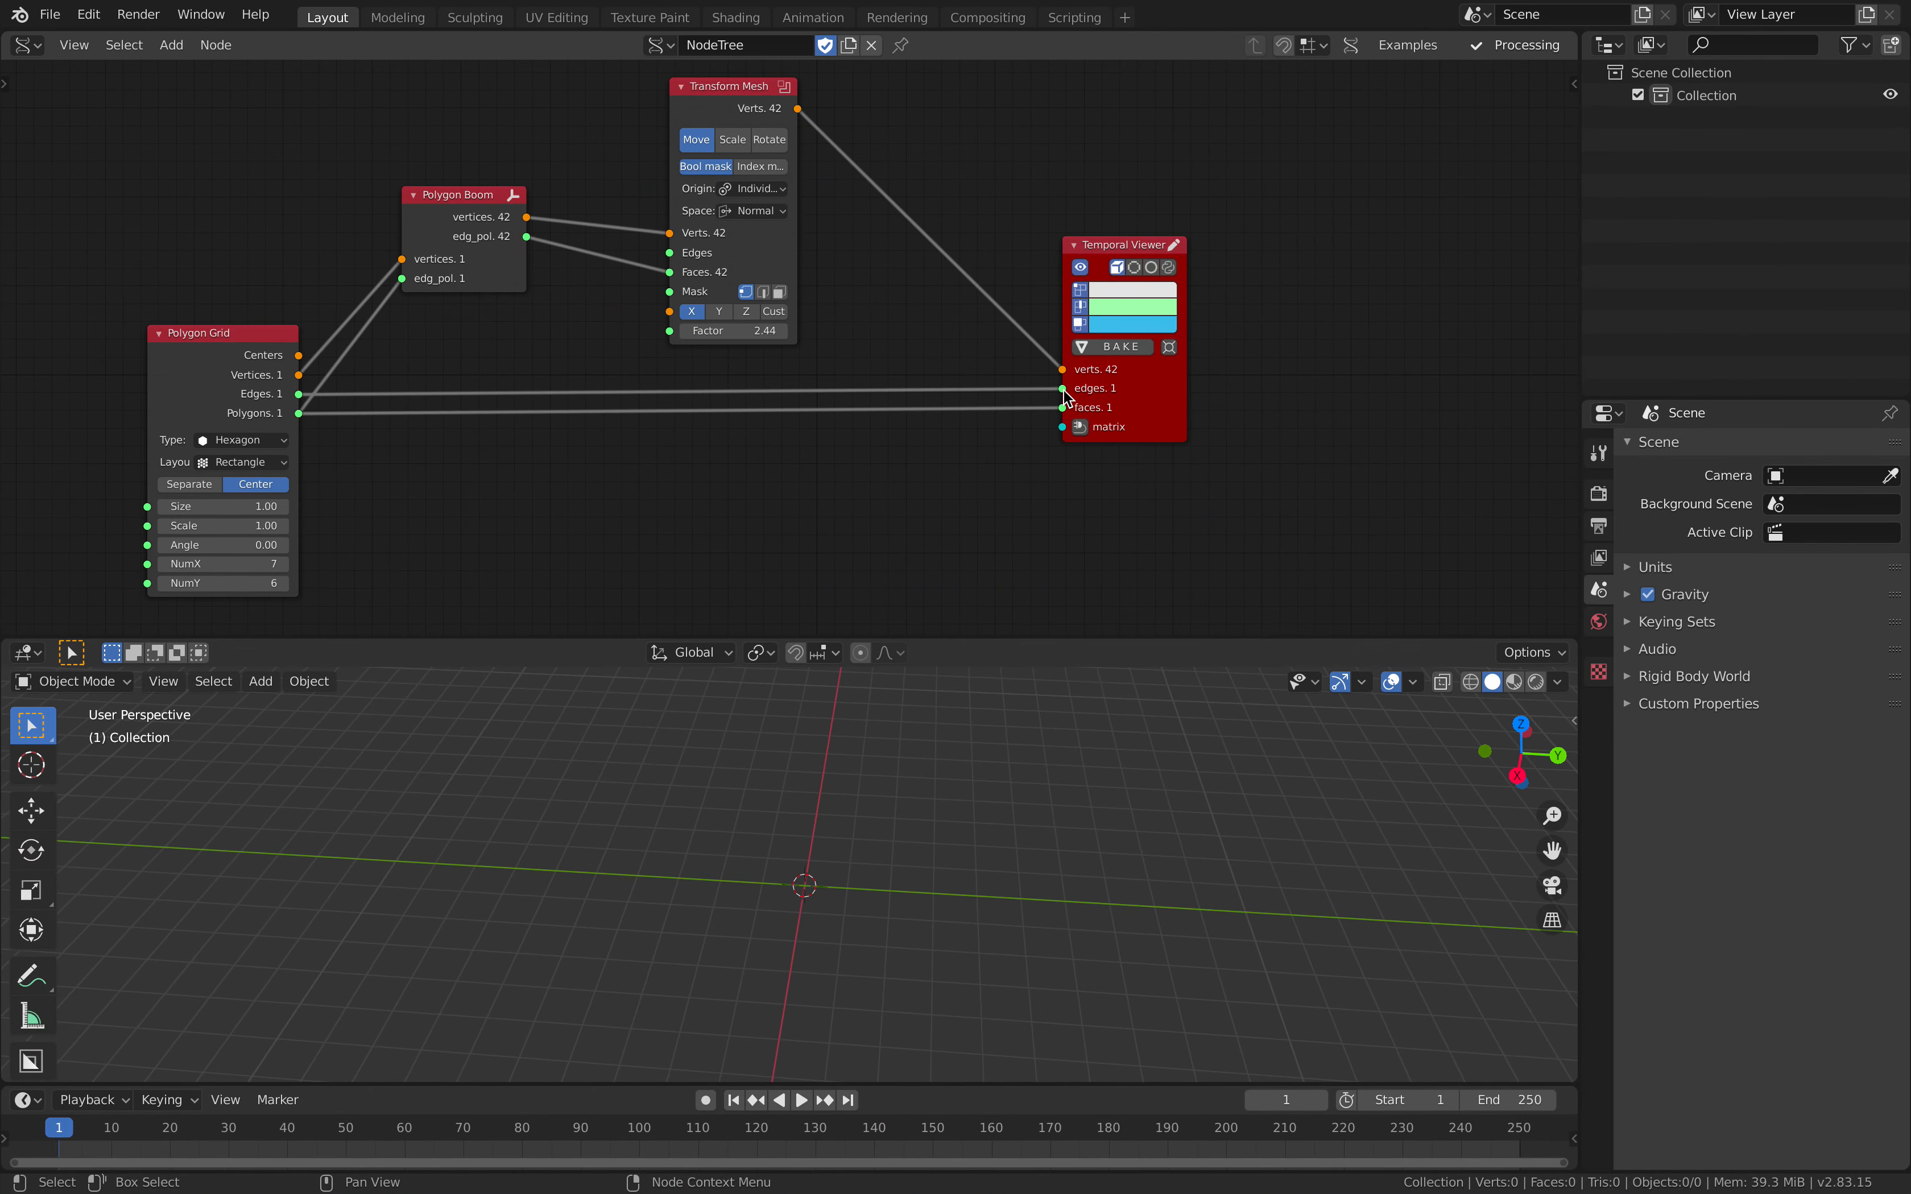
drag(1064, 389, 1103, 381)
key(ctrl+s)
Step: Rearrange the Polygon Grid and Polygon Boom nodes, placing Polygon Boom between the grid and Transform Mesh
drag(431, 247, 425, 271)
drag(258, 368, 256, 315)
drag(397, 282, 399, 284)
drag(396, 283, 492, 251)
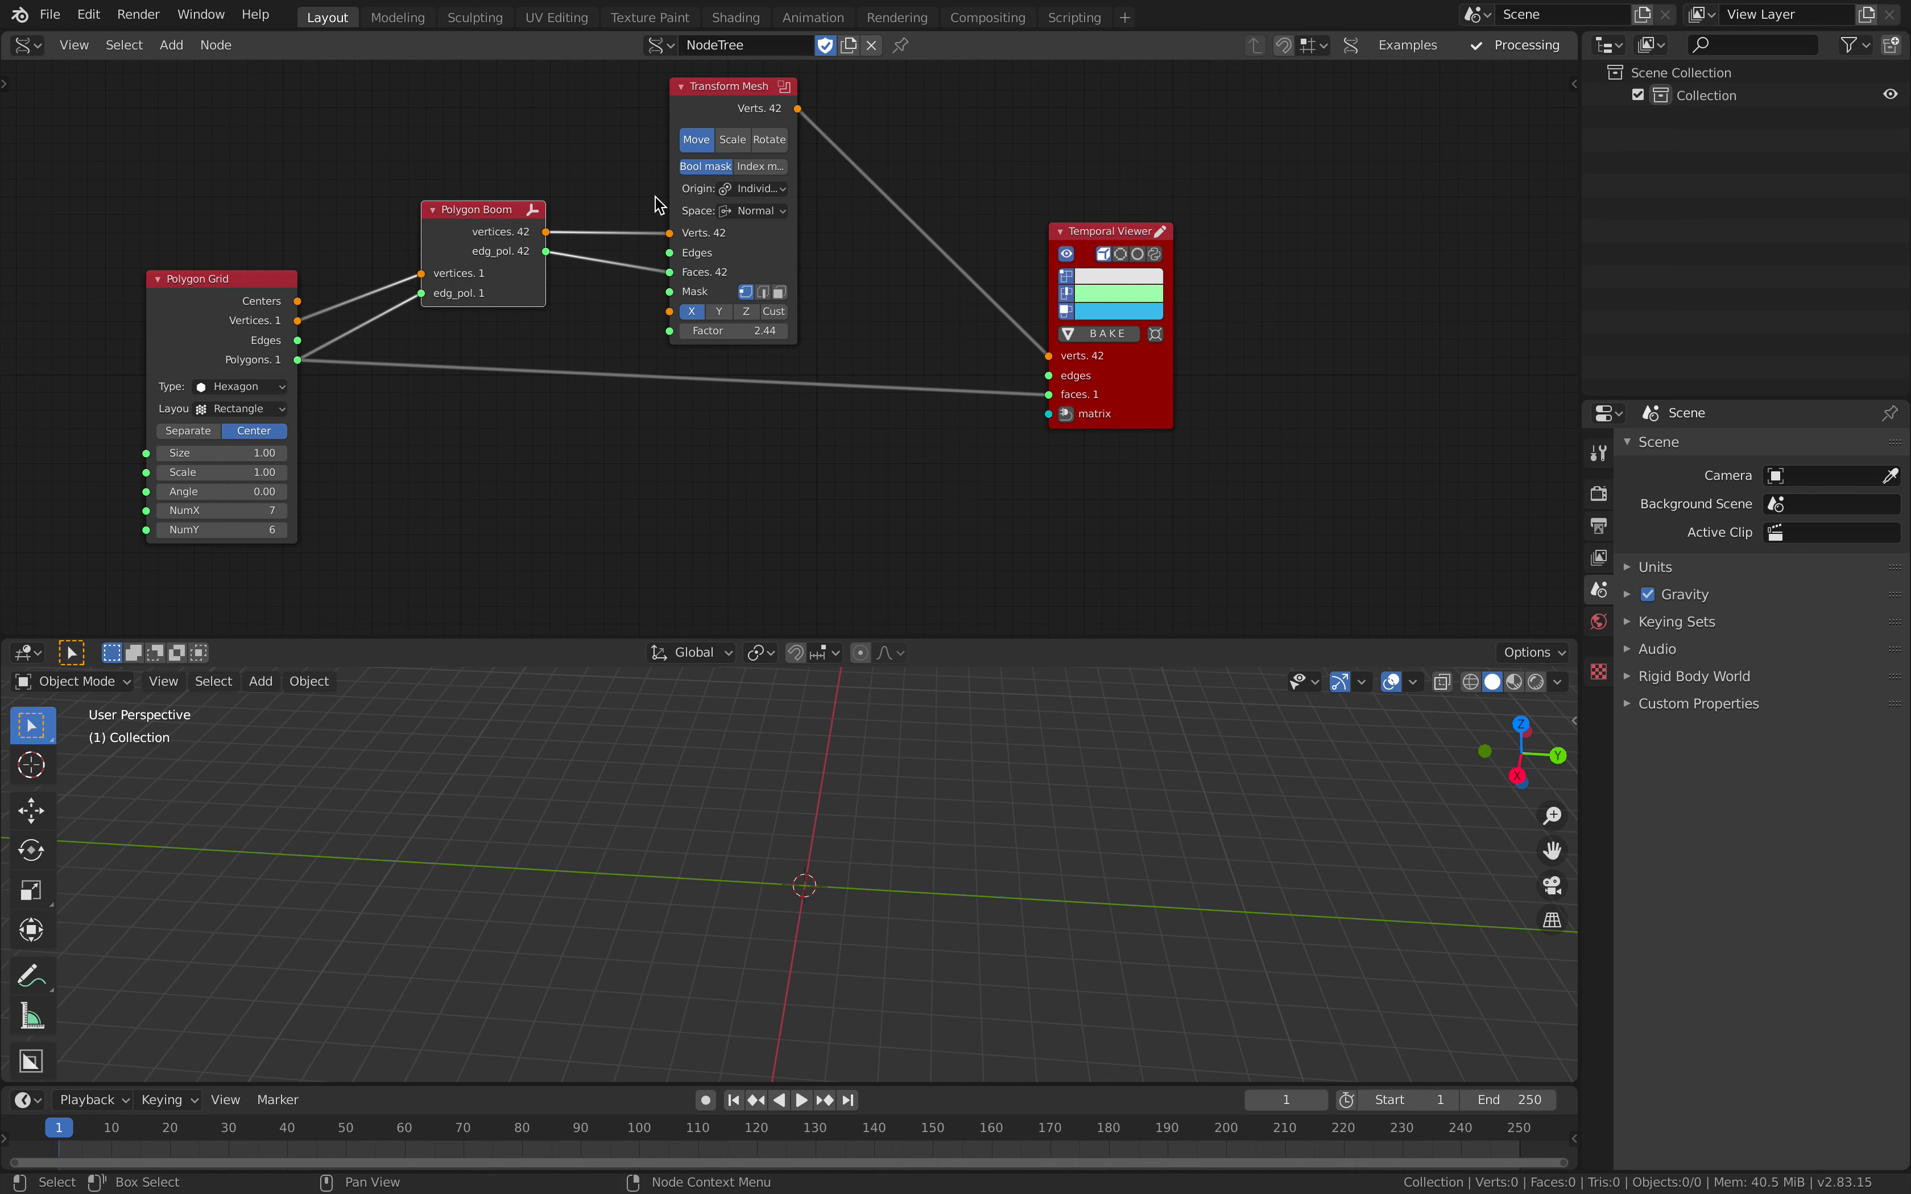
Step: Delete the Transform Mesh node and add a fresh Transform Mesh node in its place
click(732, 122)
middle_drag(729, 130, 721, 171)
key(x)
key(shift+a)
click(722, 171)
text(t)
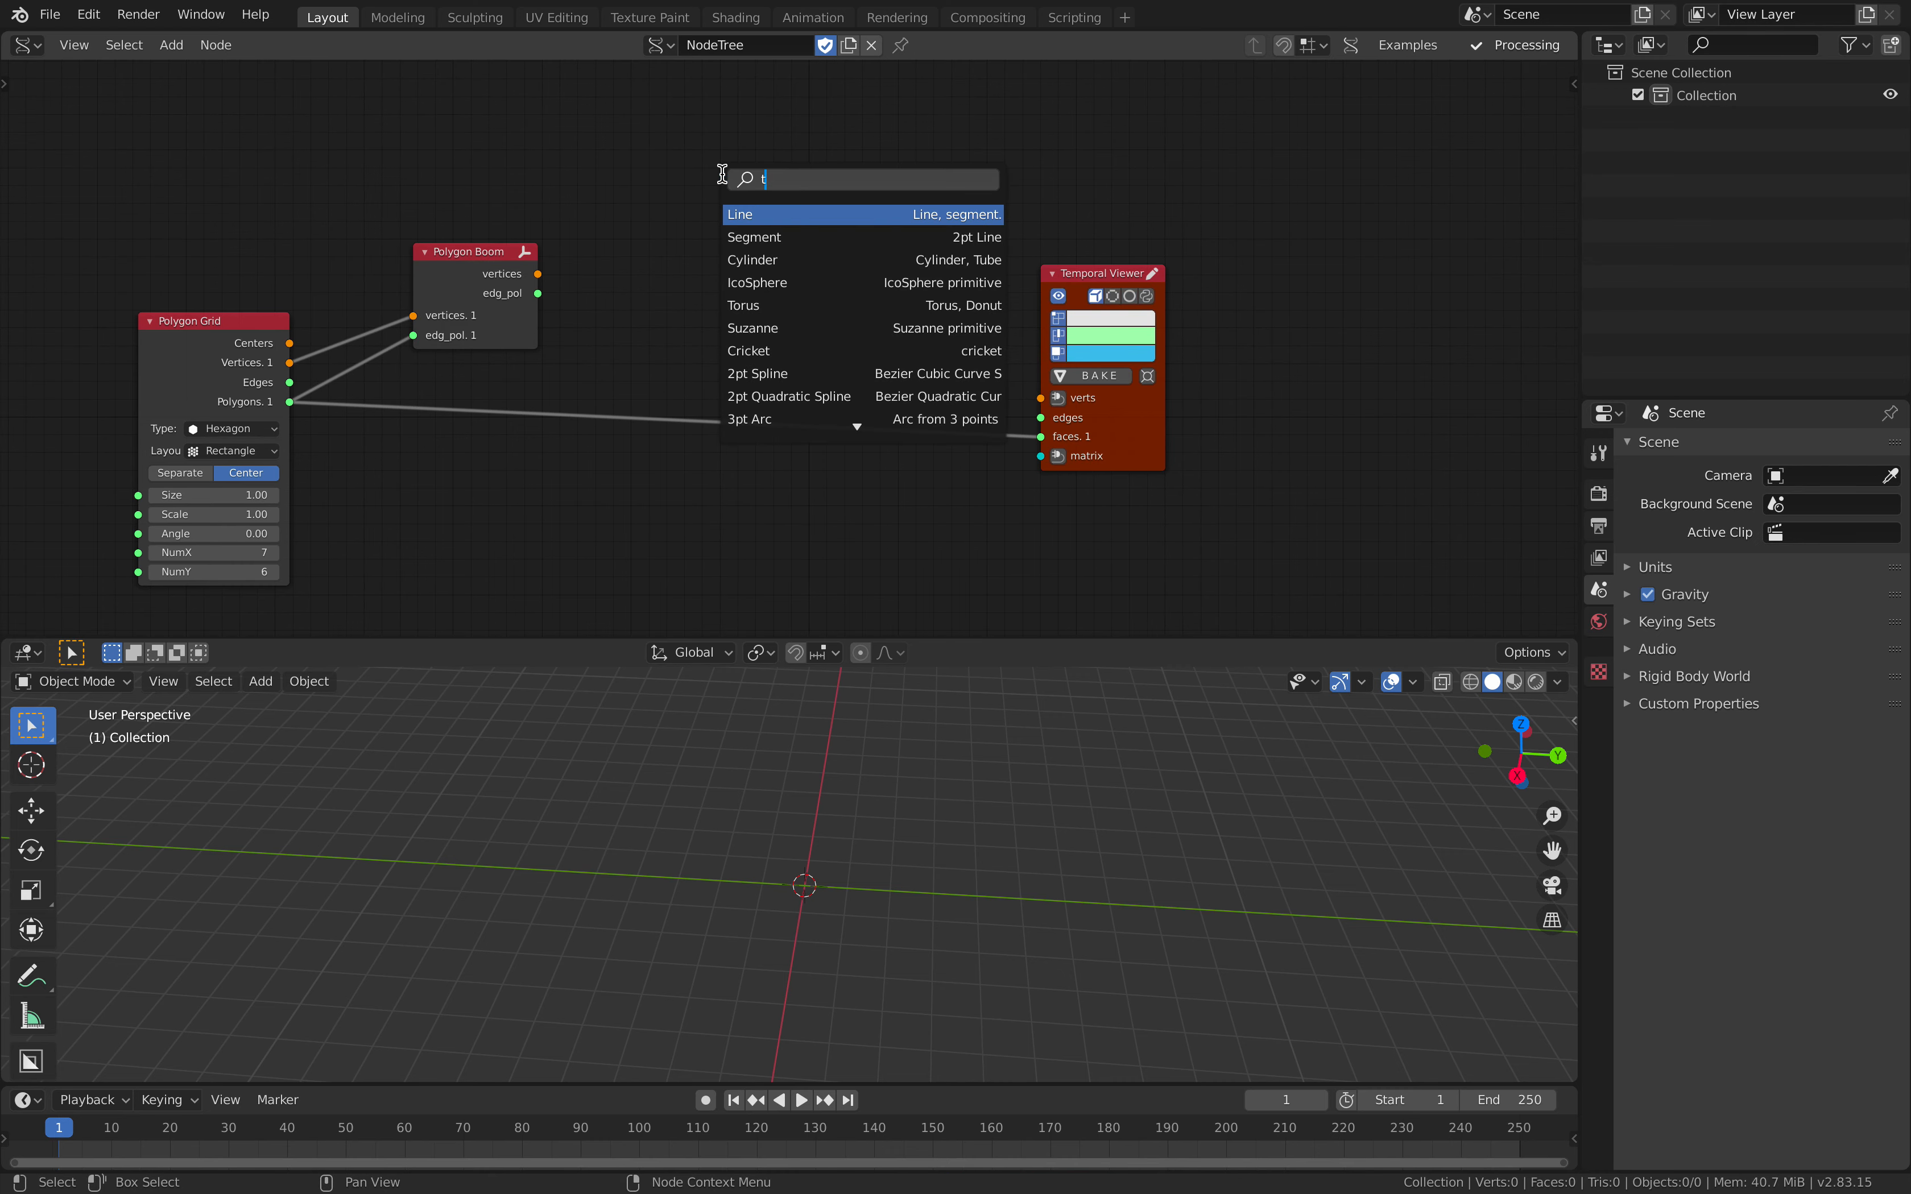
text(ransro)
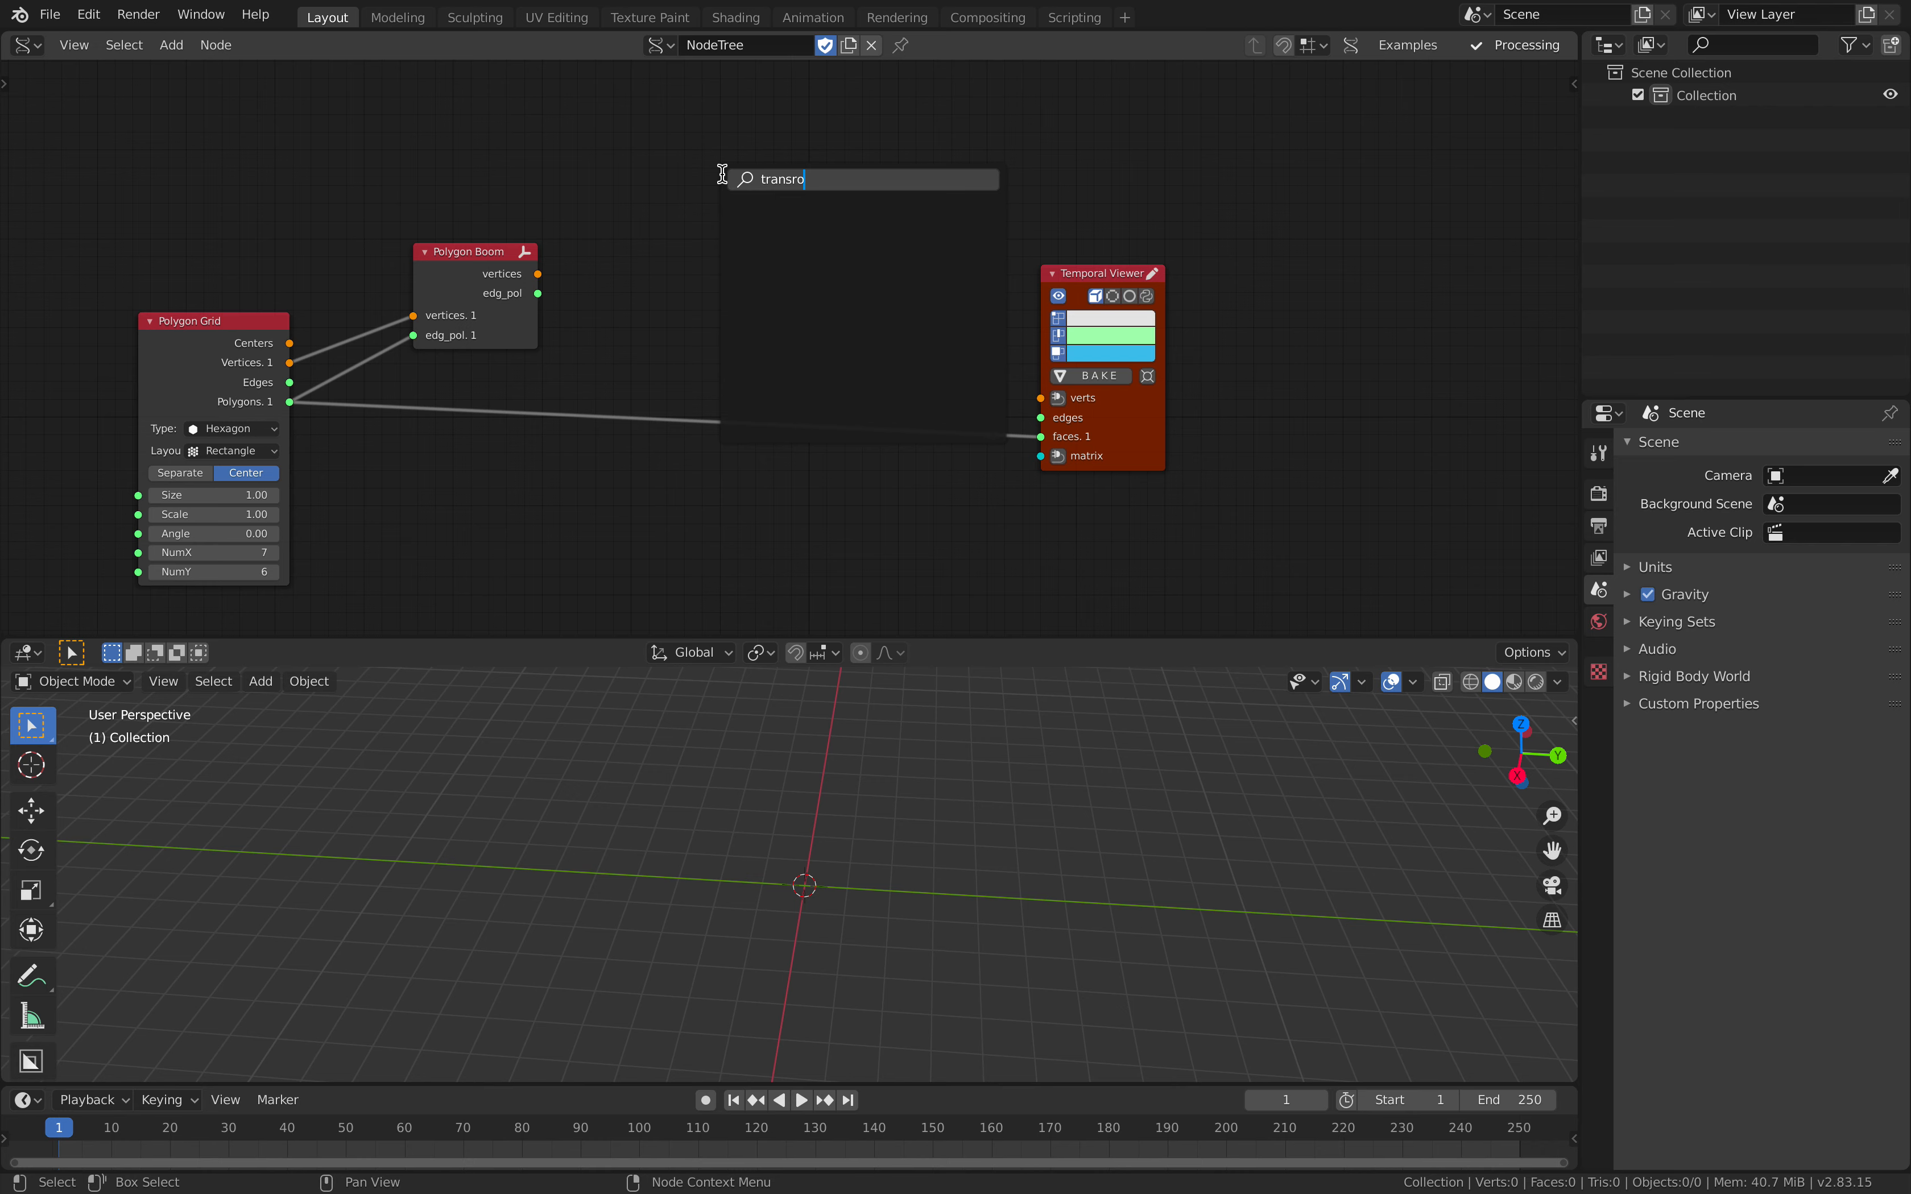
key(Down)
key(Down)
key(Return)
click(714, 107)
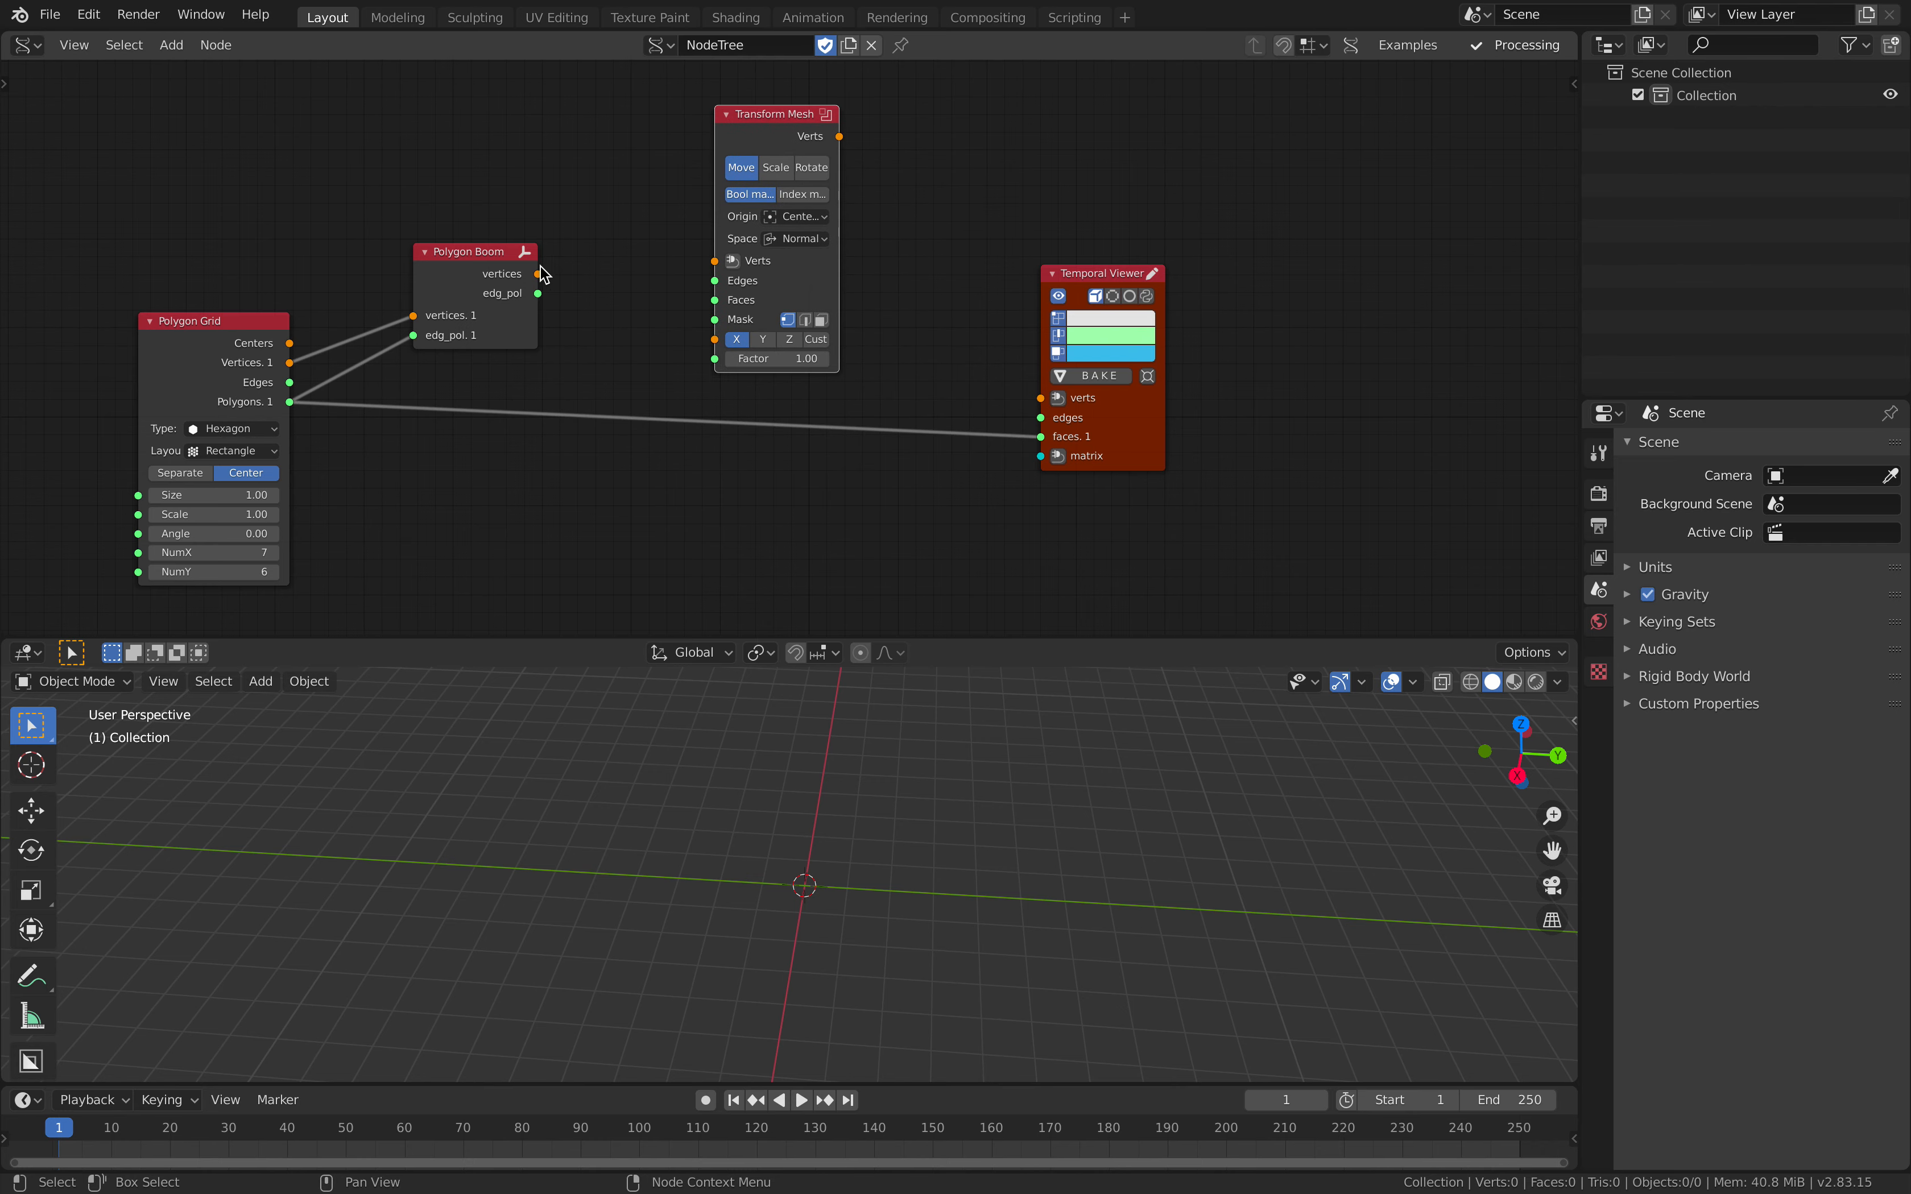
Step: Connect Polygon Boom's vertices and edg_pol outputs to the new Transform Mesh's Verts and Faces inputs
drag(538, 274, 580, 280)
drag(724, 263, 716, 260)
drag(538, 293, 715, 301)
Step: Feed the Temporal Viewer's verts from Transform Mesh's Verts and its faces from Polygon Boom's edg_pol output
drag(839, 136, 887, 184)
drag(1033, 392, 1041, 398)
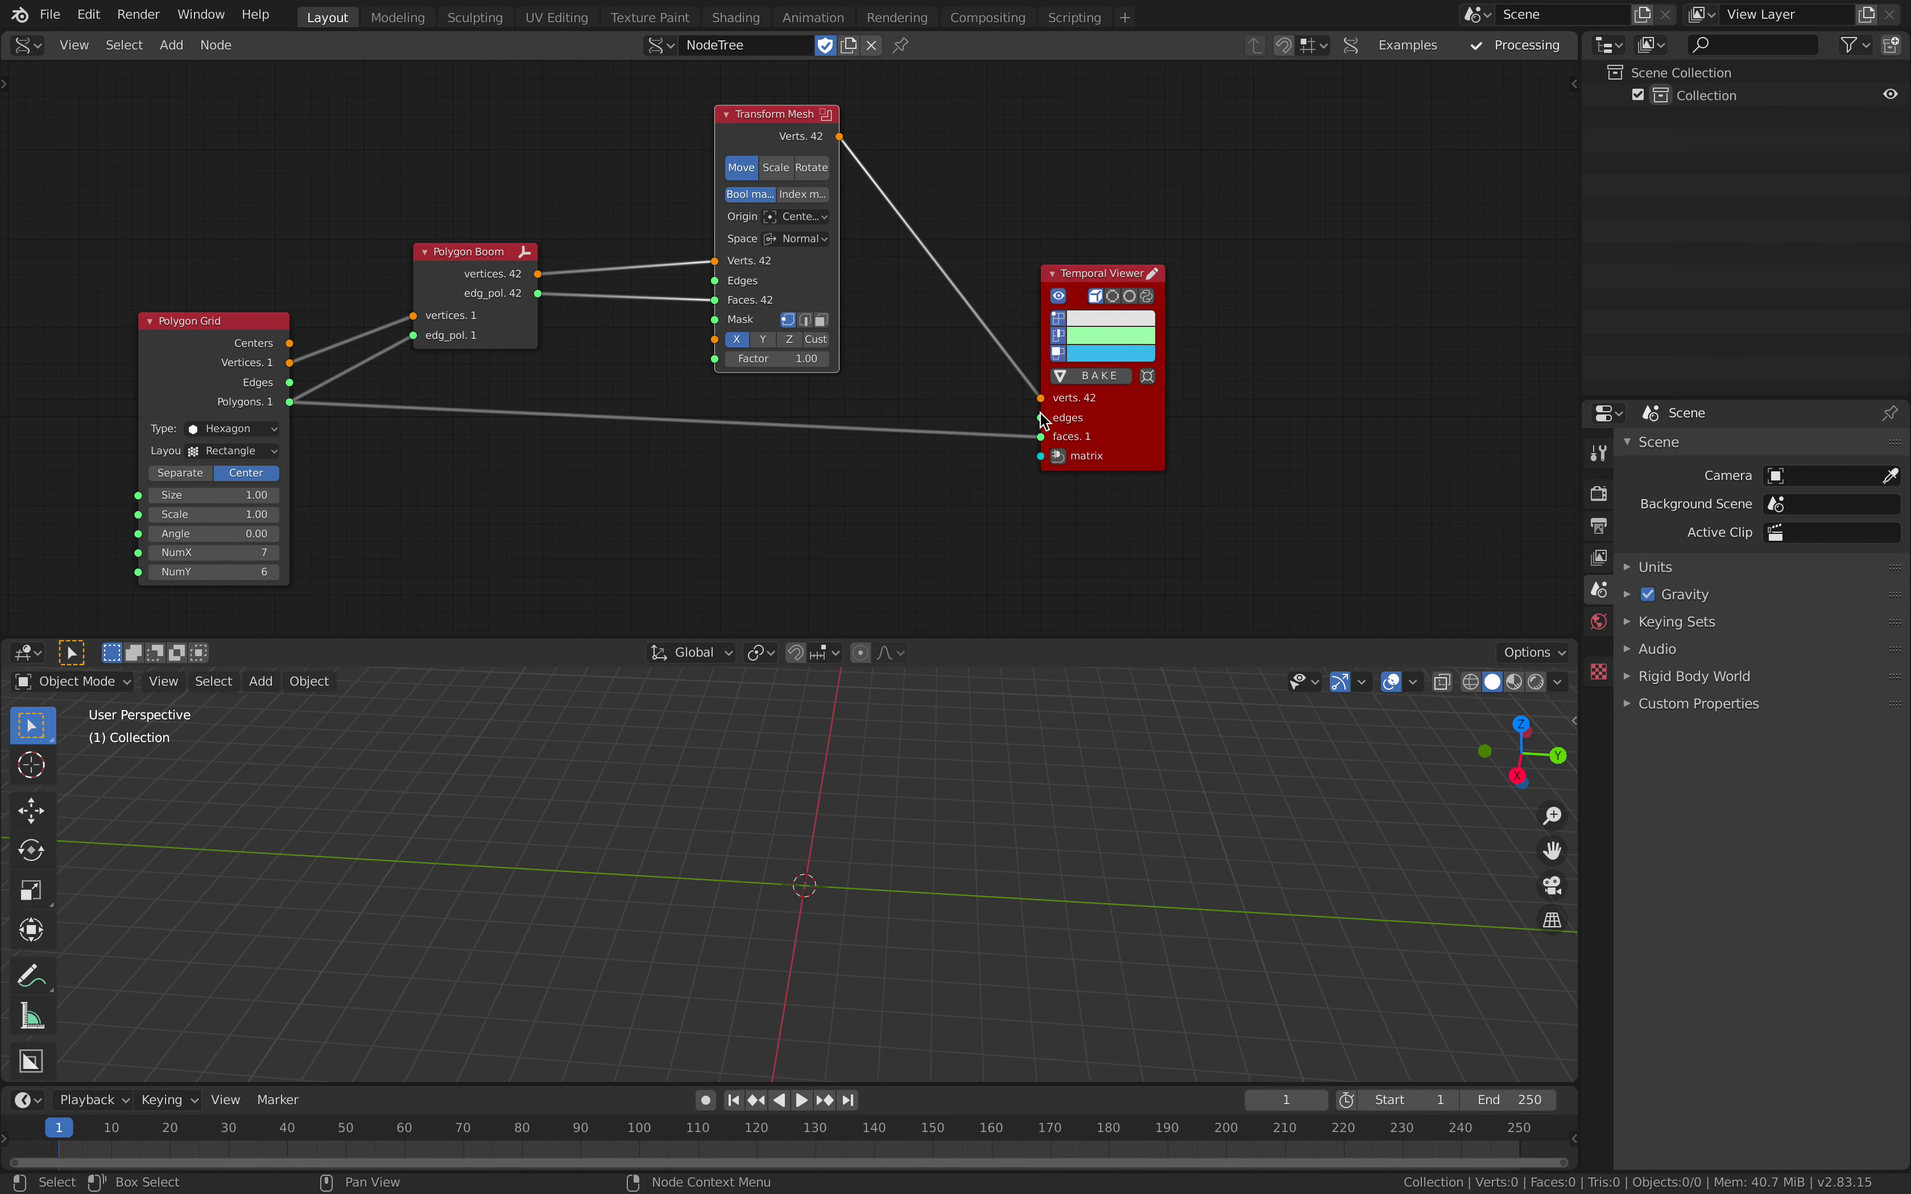
drag(539, 294, 1039, 437)
Step: Tidy the node layout, moving Polygon Boom below Transform Mesh and closing the gaps between the nodes
drag(1136, 410, 1133, 396)
drag(484, 275, 510, 394)
drag(804, 269, 802, 256)
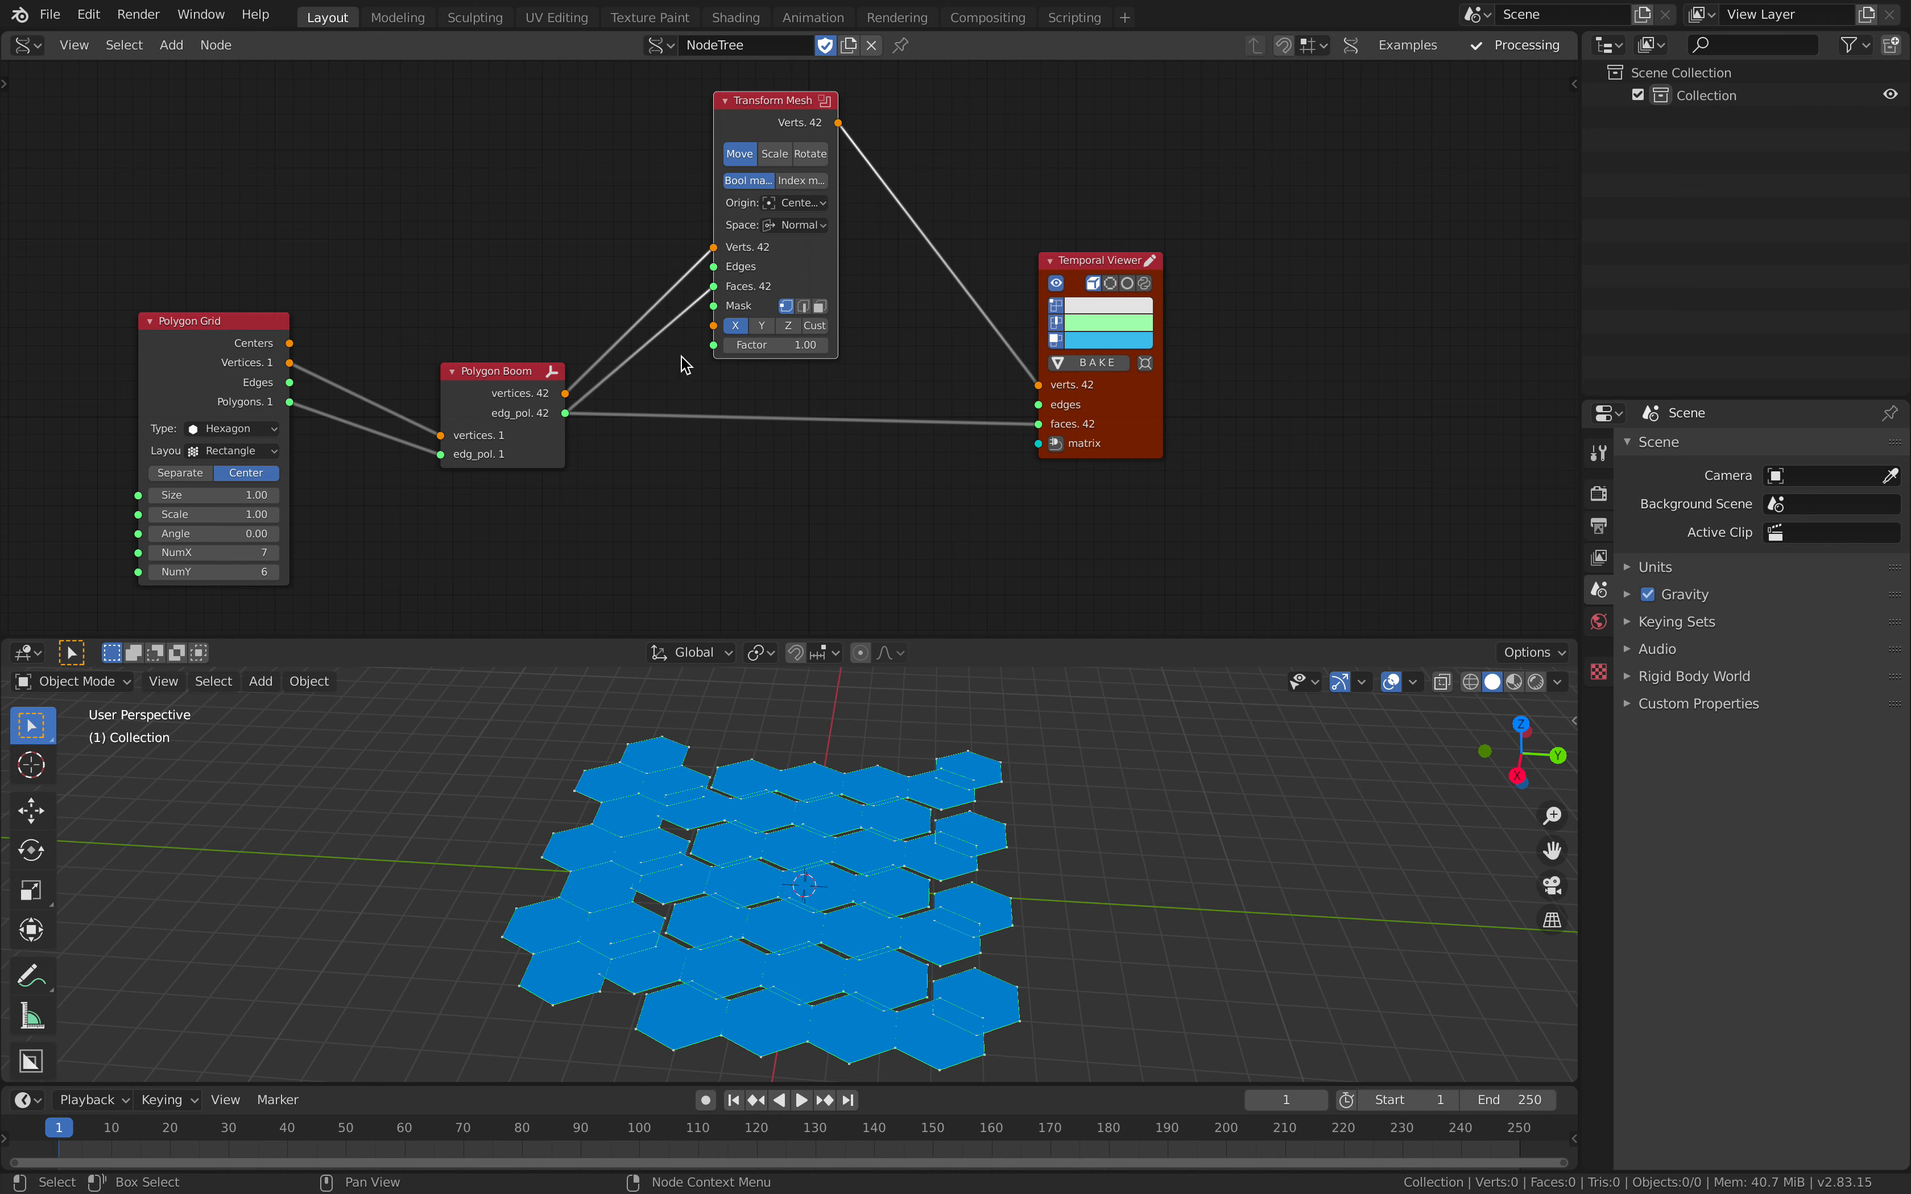
scroll(685, 365, up, 1)
drag(470, 394, 466, 416)
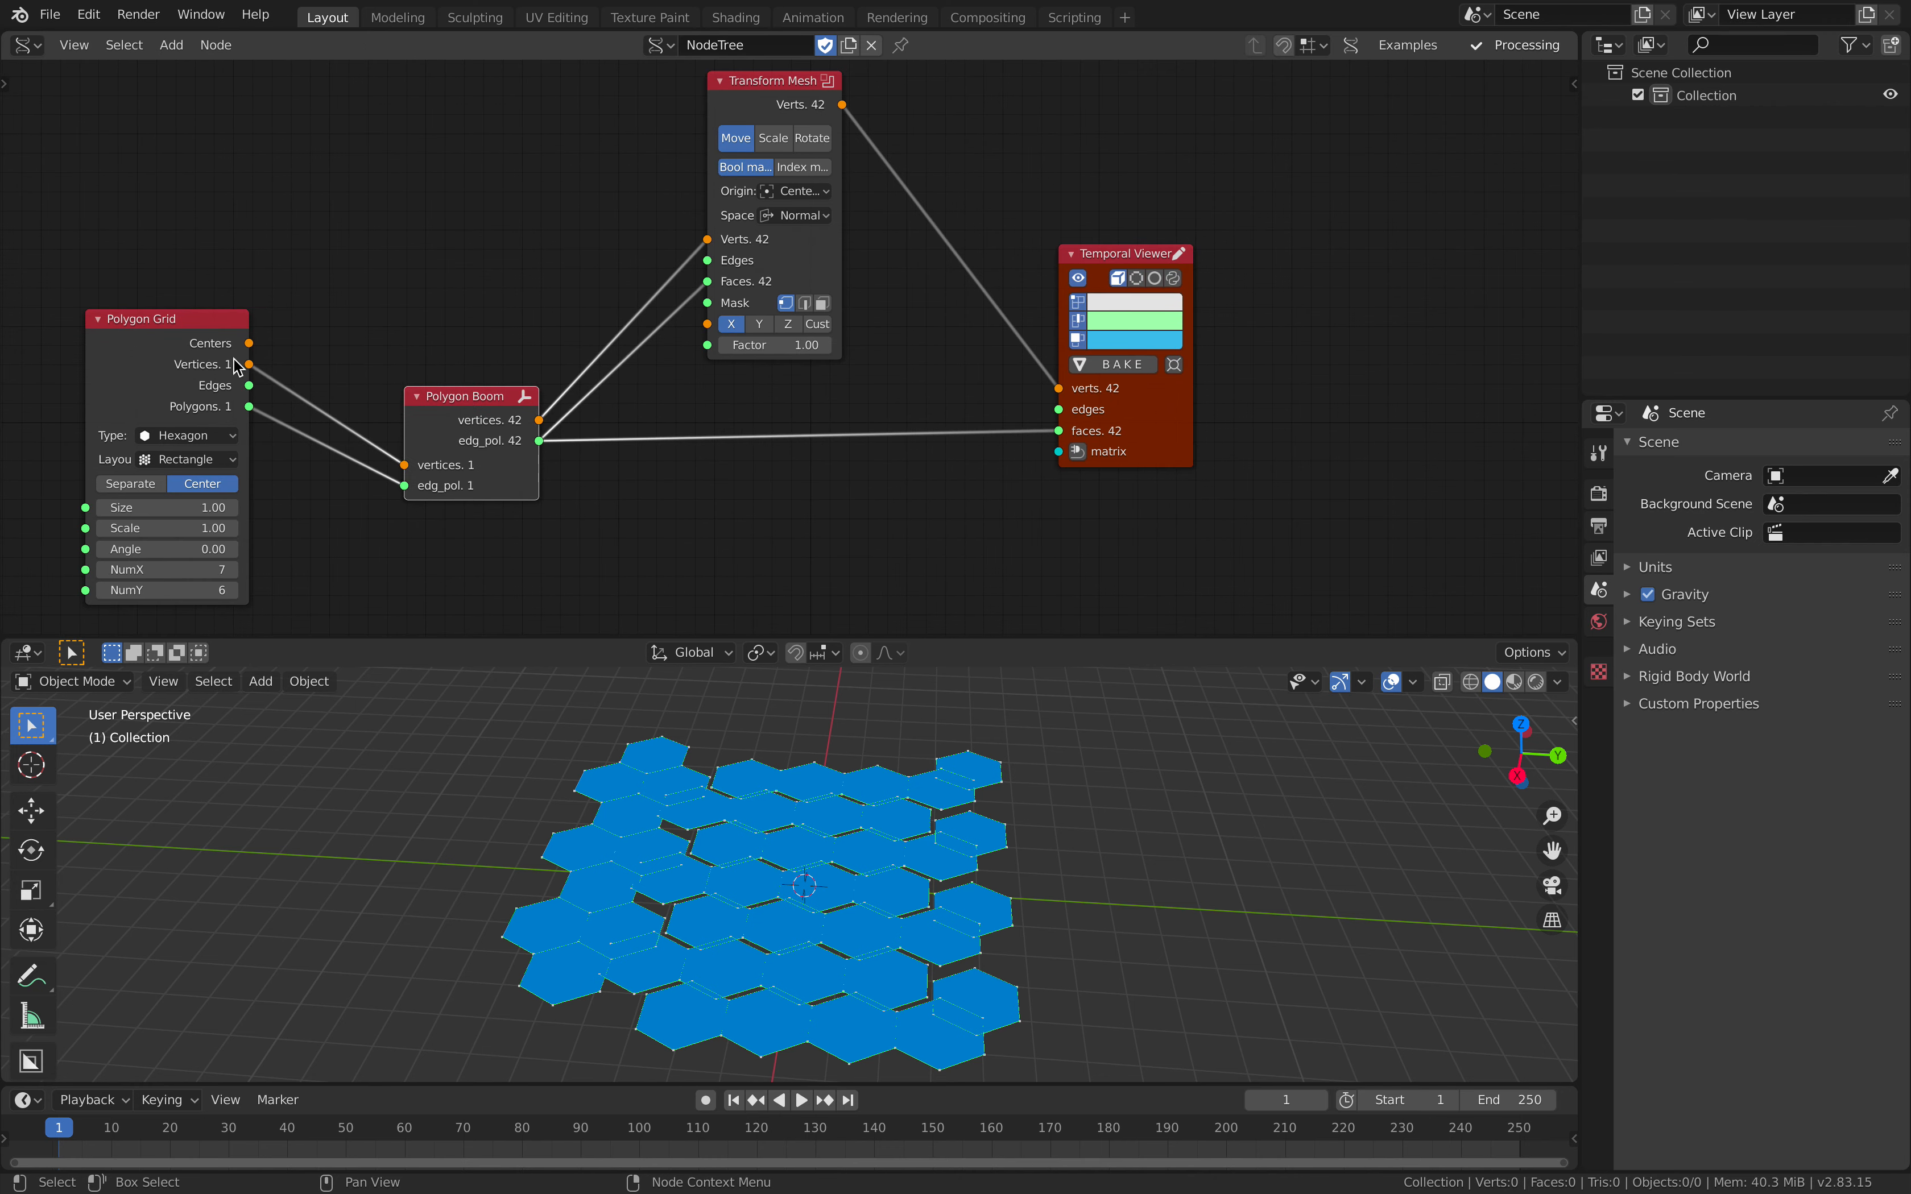
drag(235, 357, 258, 347)
drag(797, 281, 749, 286)
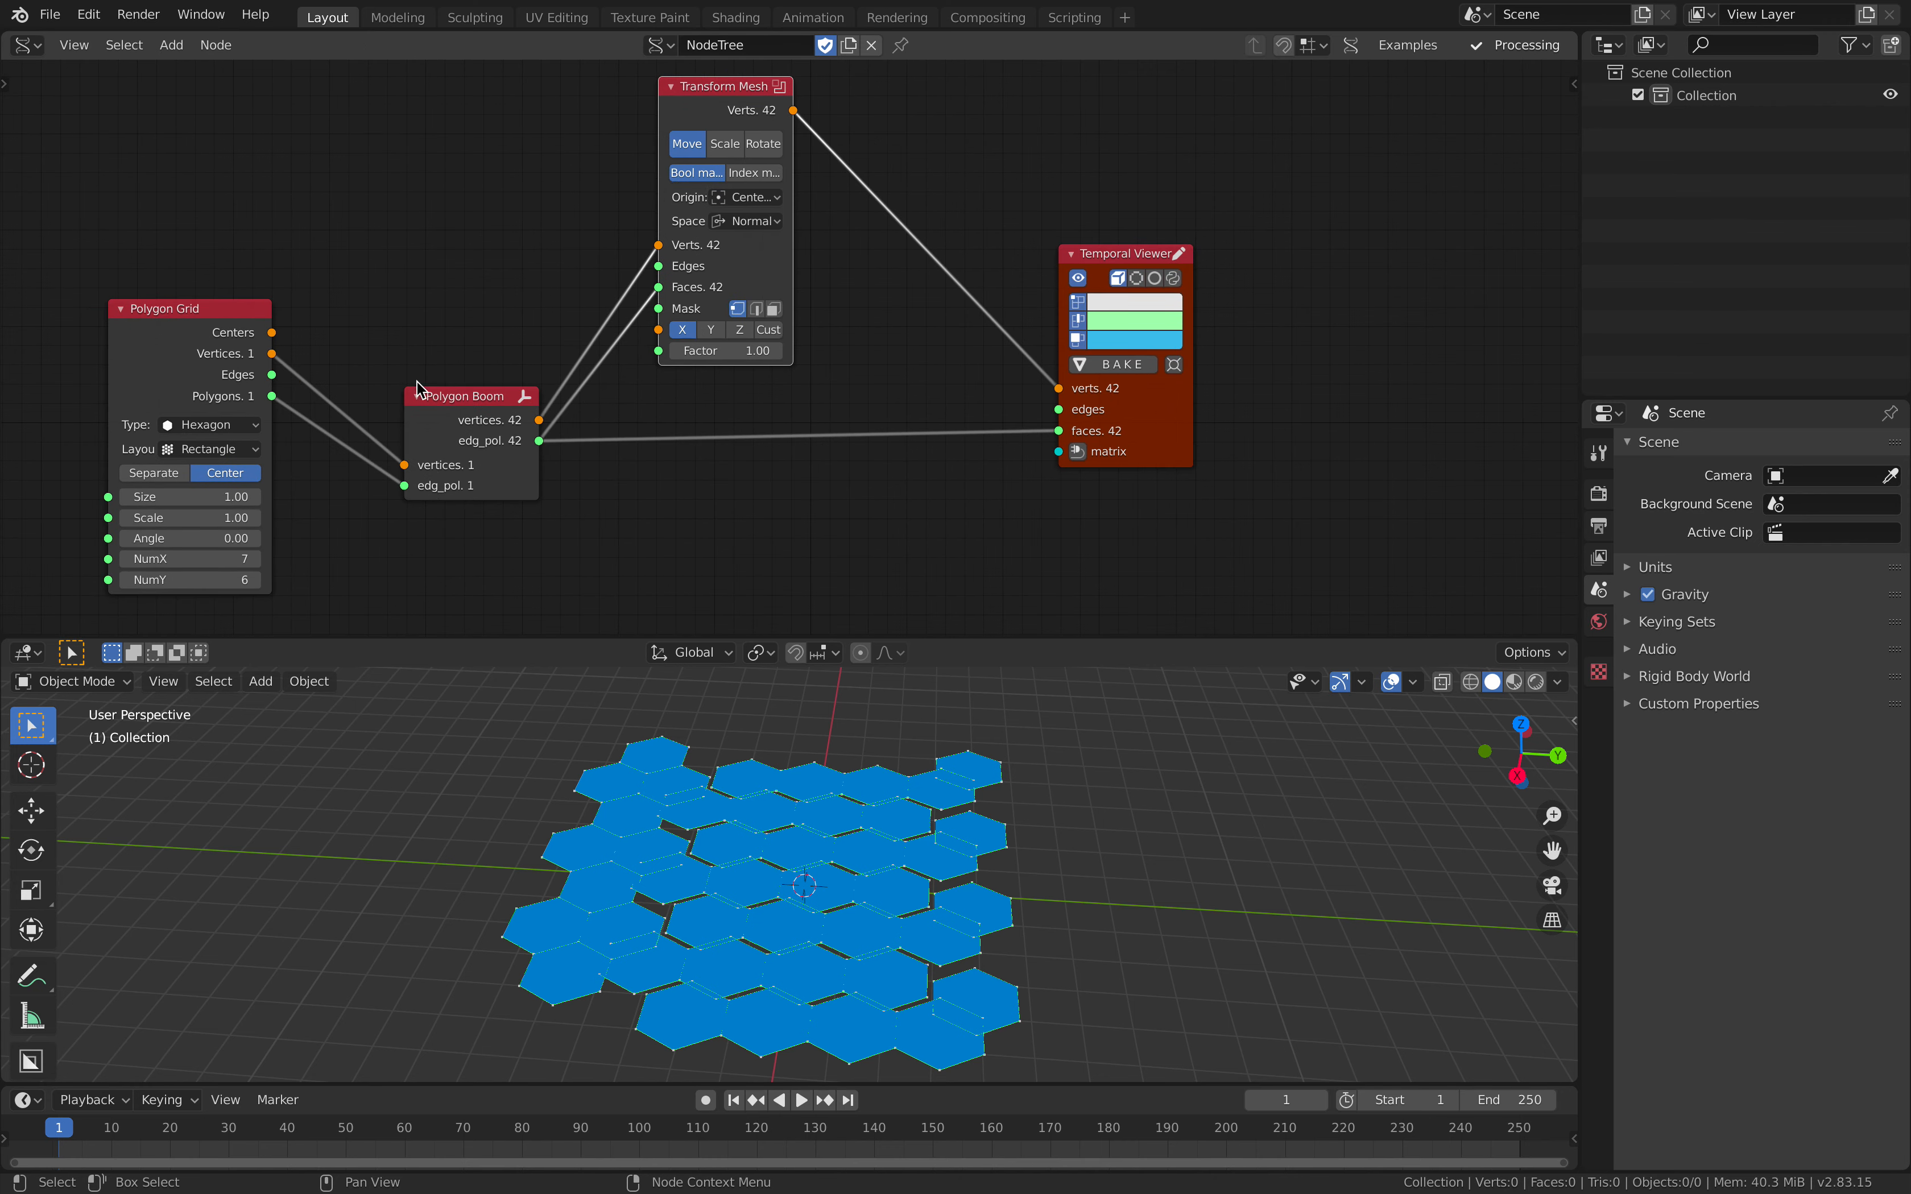
drag(271, 395, 407, 301)
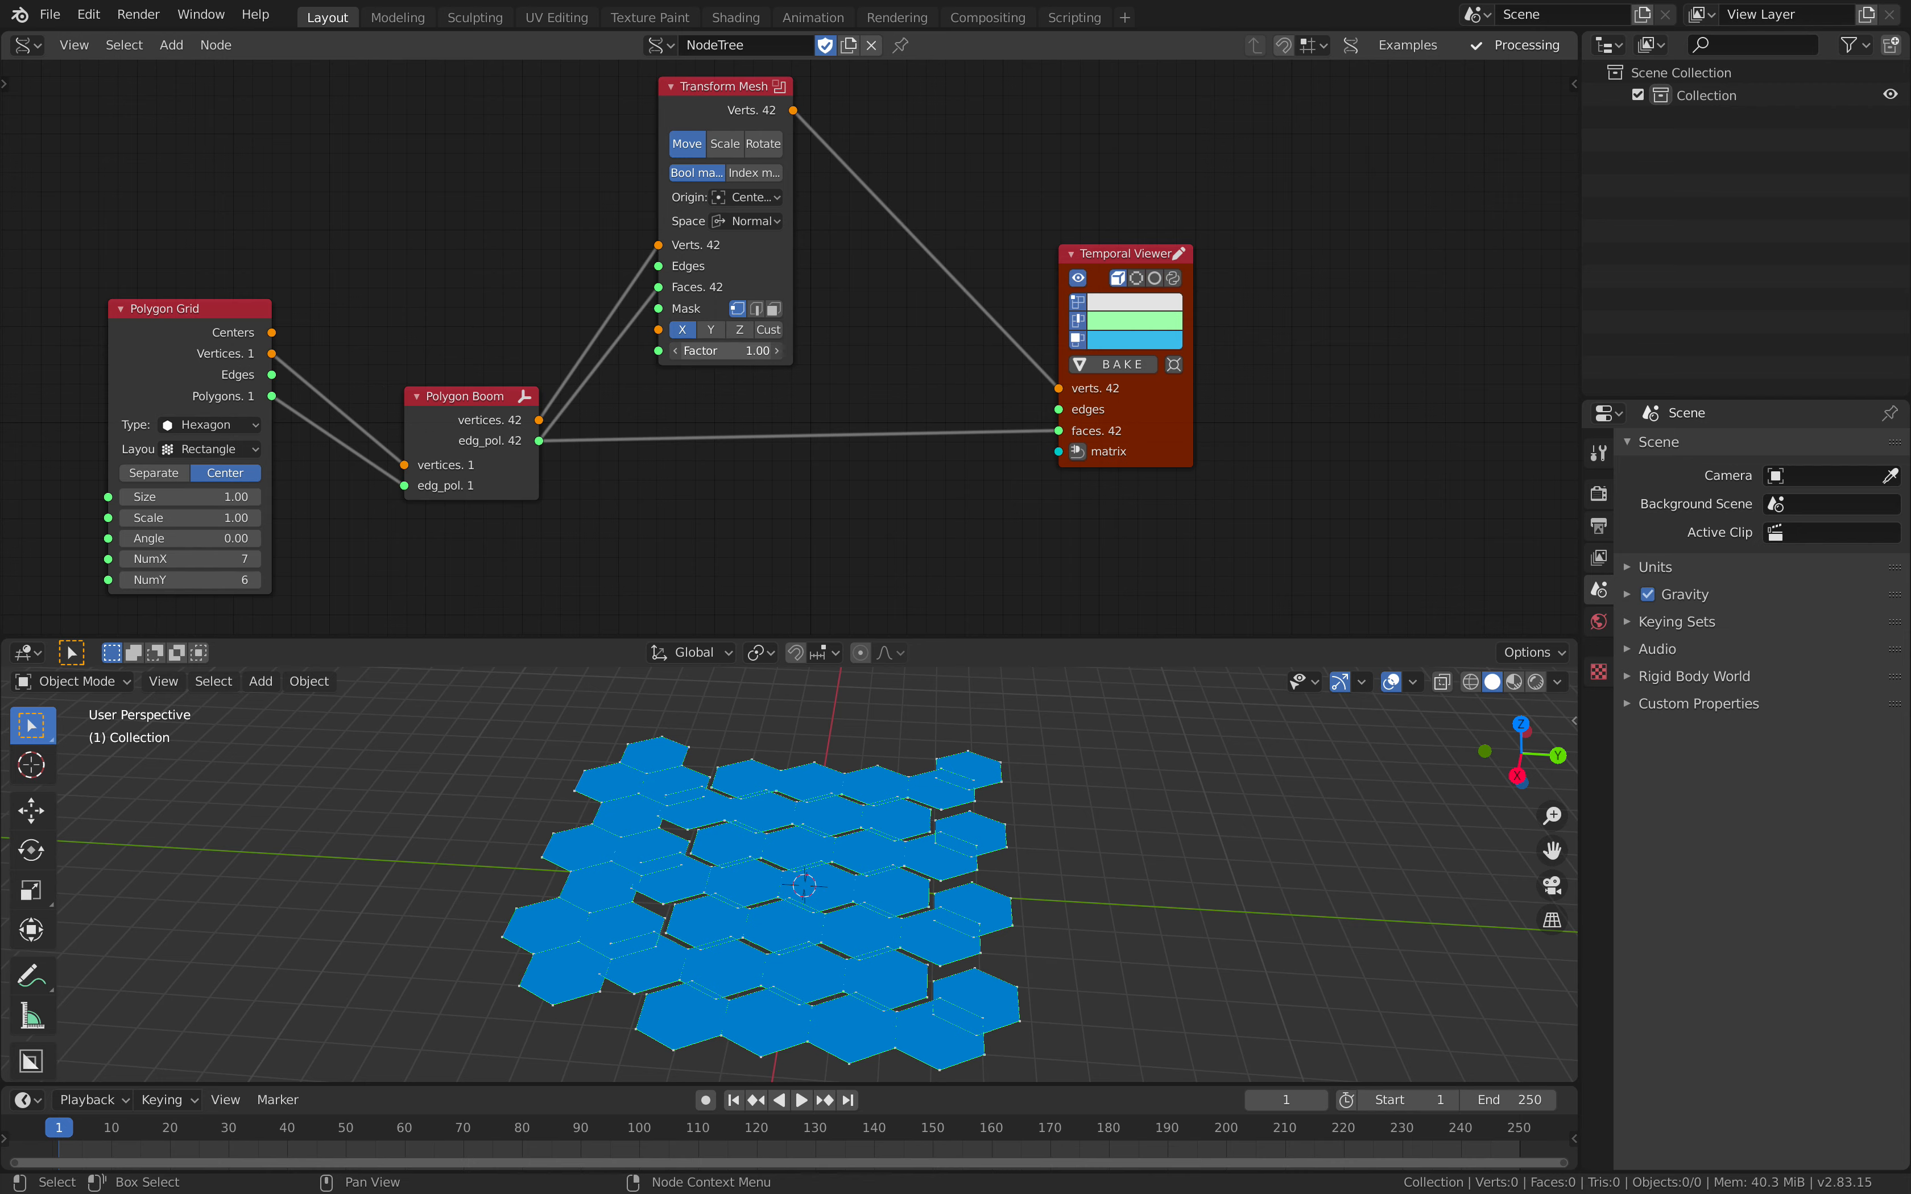
Step: Set Transform Mesh's Factor to about -0.02 and switch the node to Rotate
drag(726, 351, 750, 234)
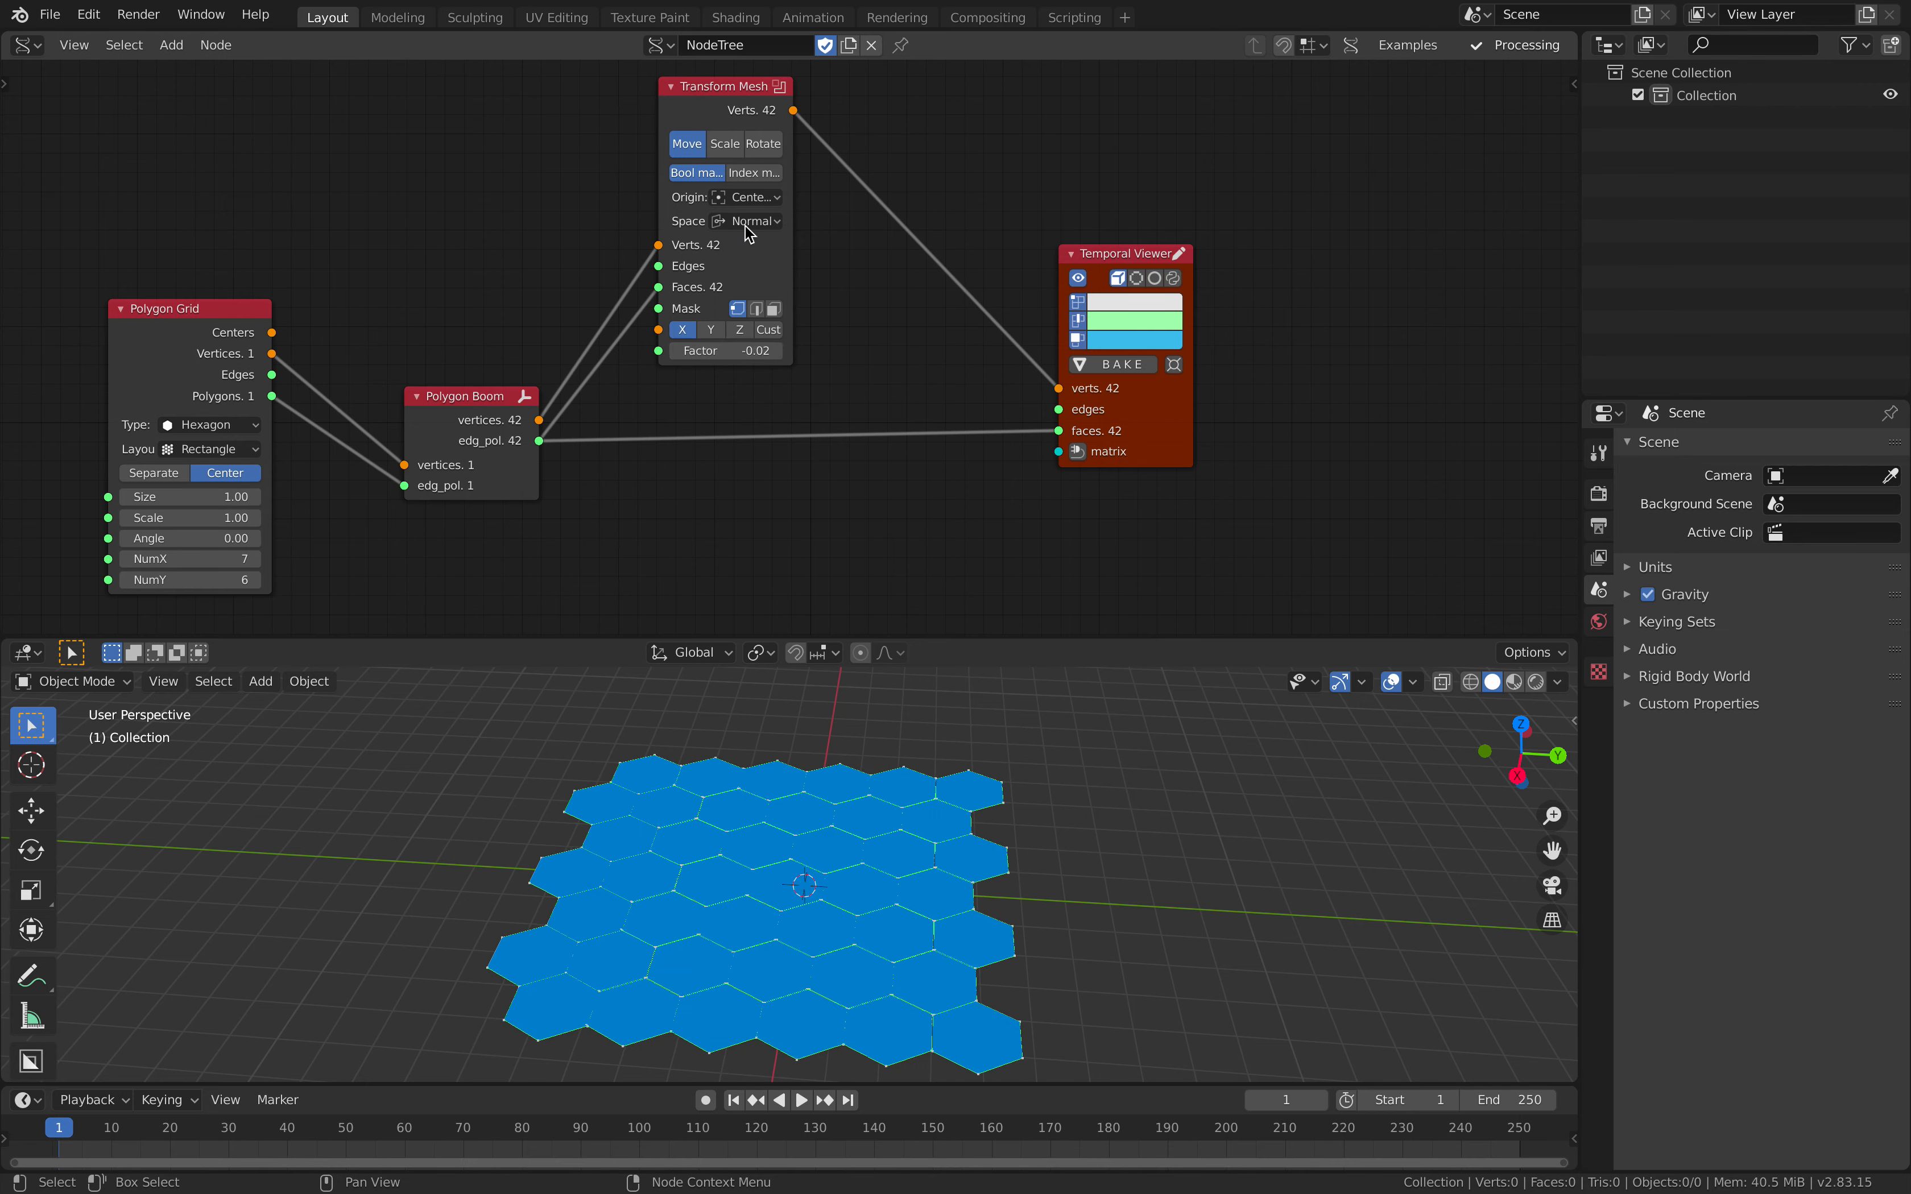
click(763, 144)
middle_drag(782, 730, 932, 724)
Step: Save the file and raise Transform Mesh's rotation Factor to about 2.02
key(ctrl+s)
drag(738, 351, 835, 352)
middle_drag(878, 707, 723, 715)
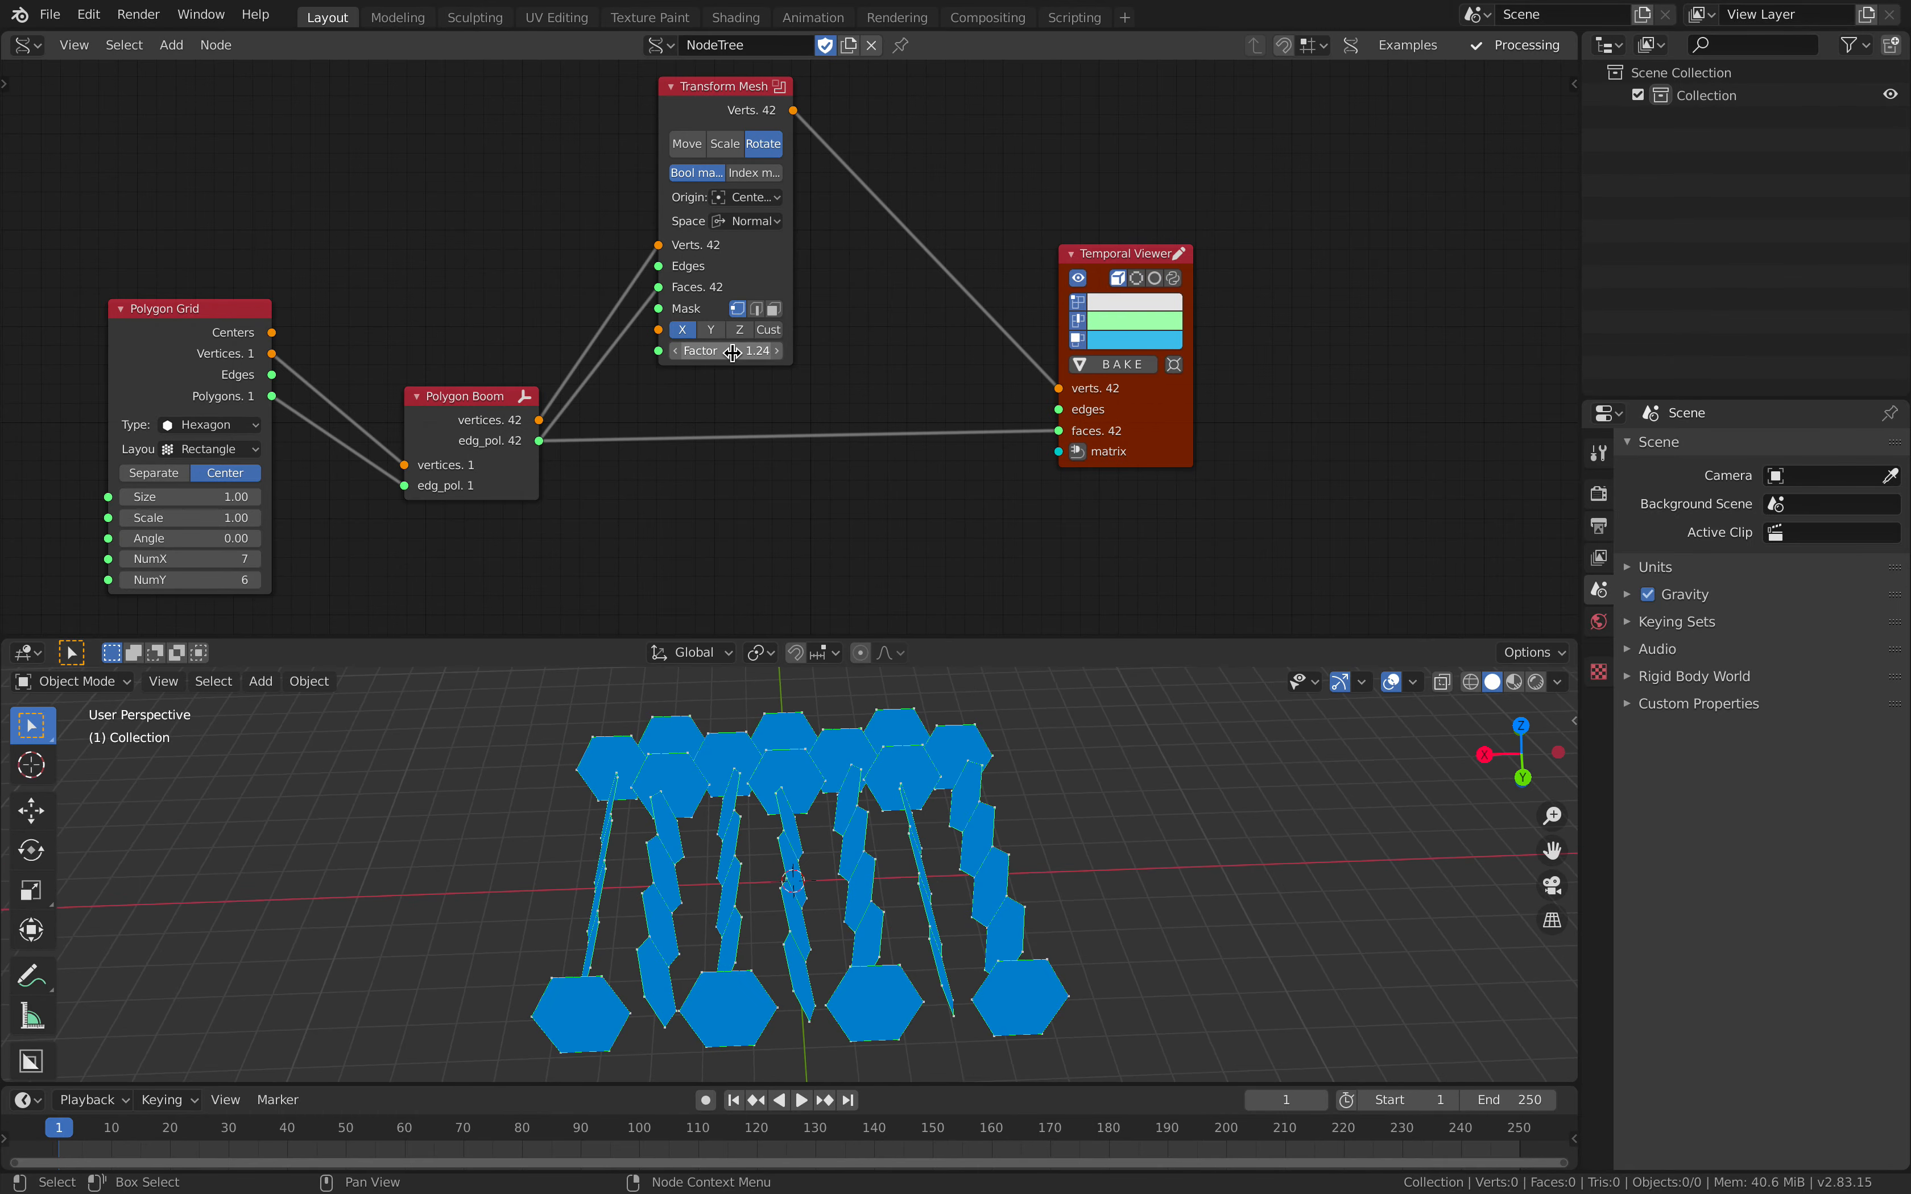
drag(734, 351, 795, 351)
scroll(784, 345, up, 3)
middle_drag(824, 241, 856, 305)
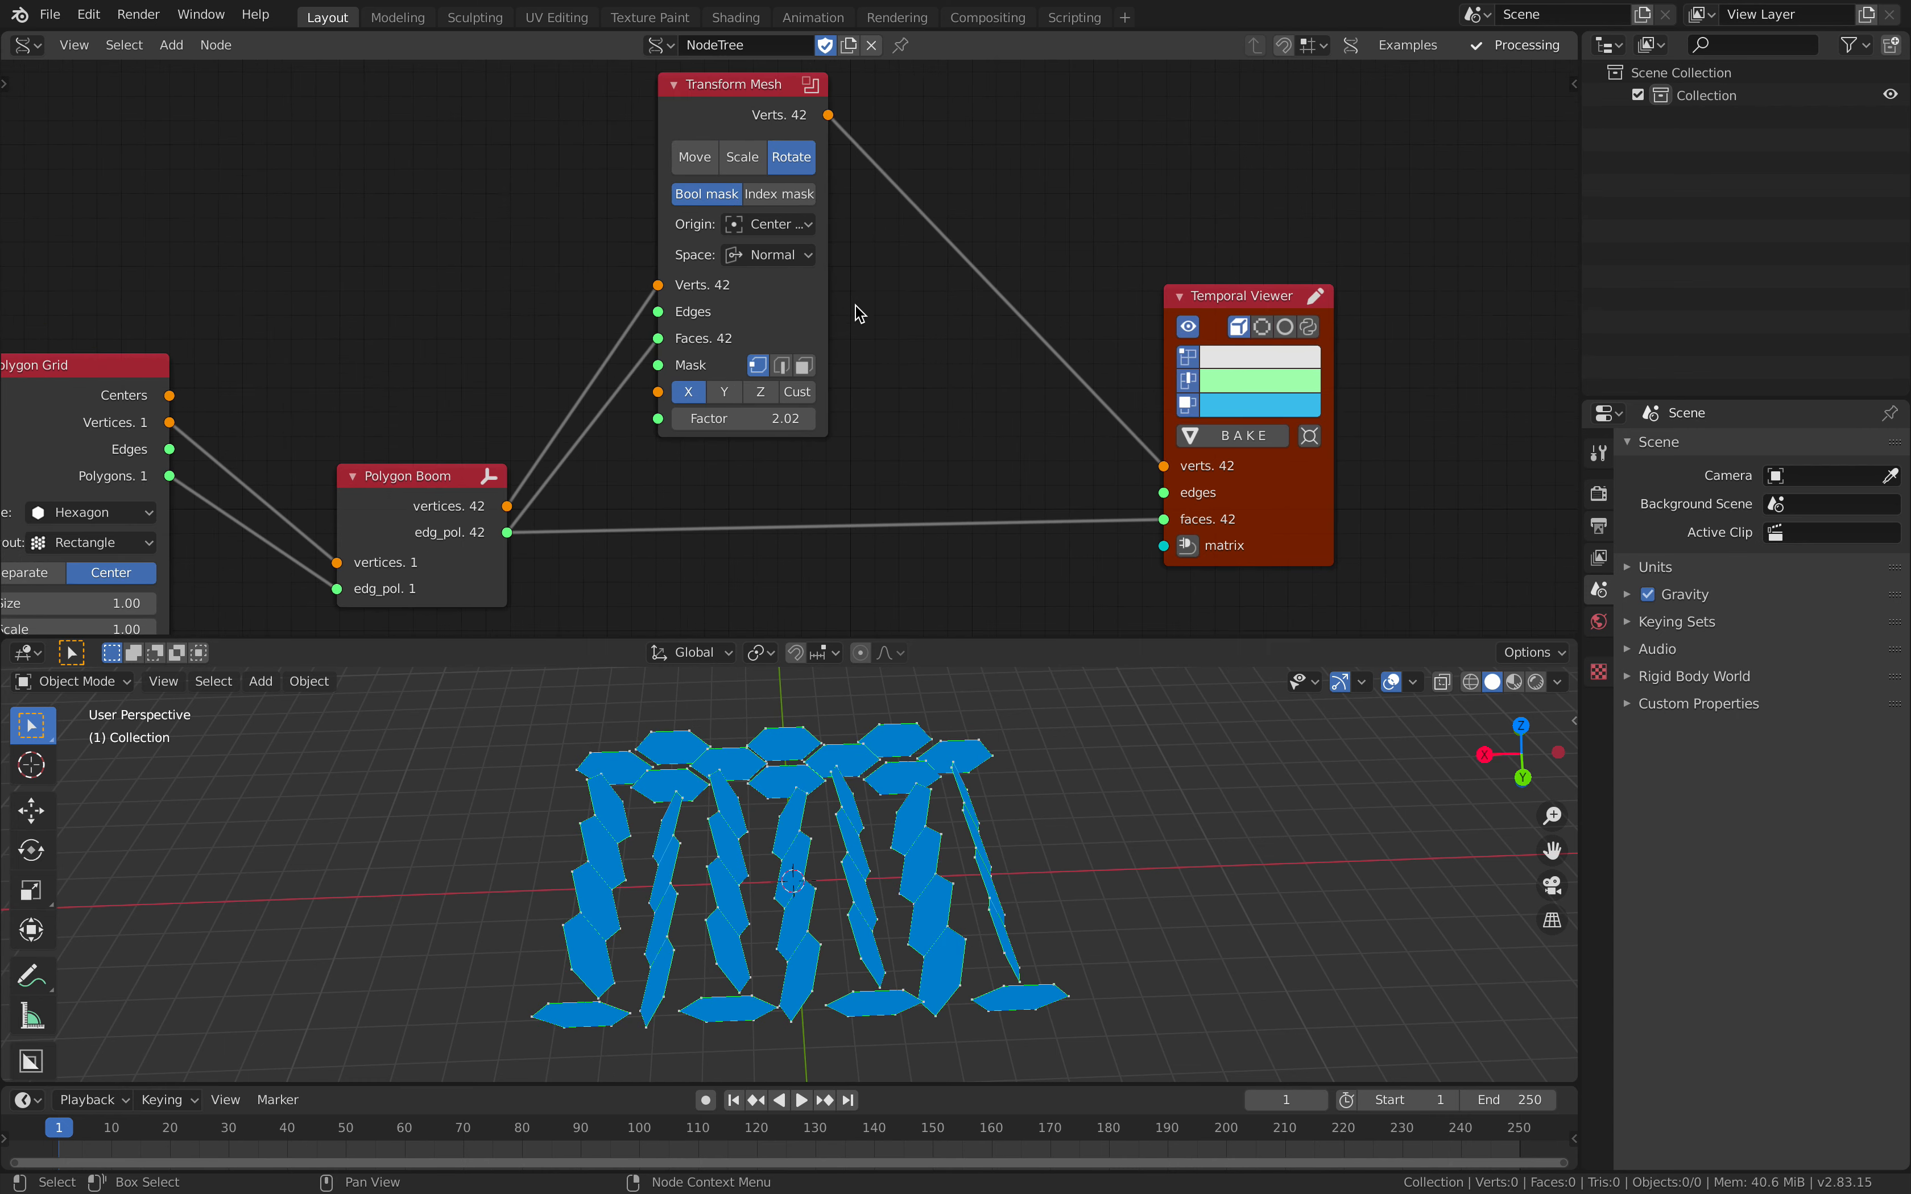
Step: Save the file and widen the Transform Mesh node so its option labels are fully readable
scroll(854, 307, down, 2)
key(ctrl+s)
scroll(859, 312, up, 1)
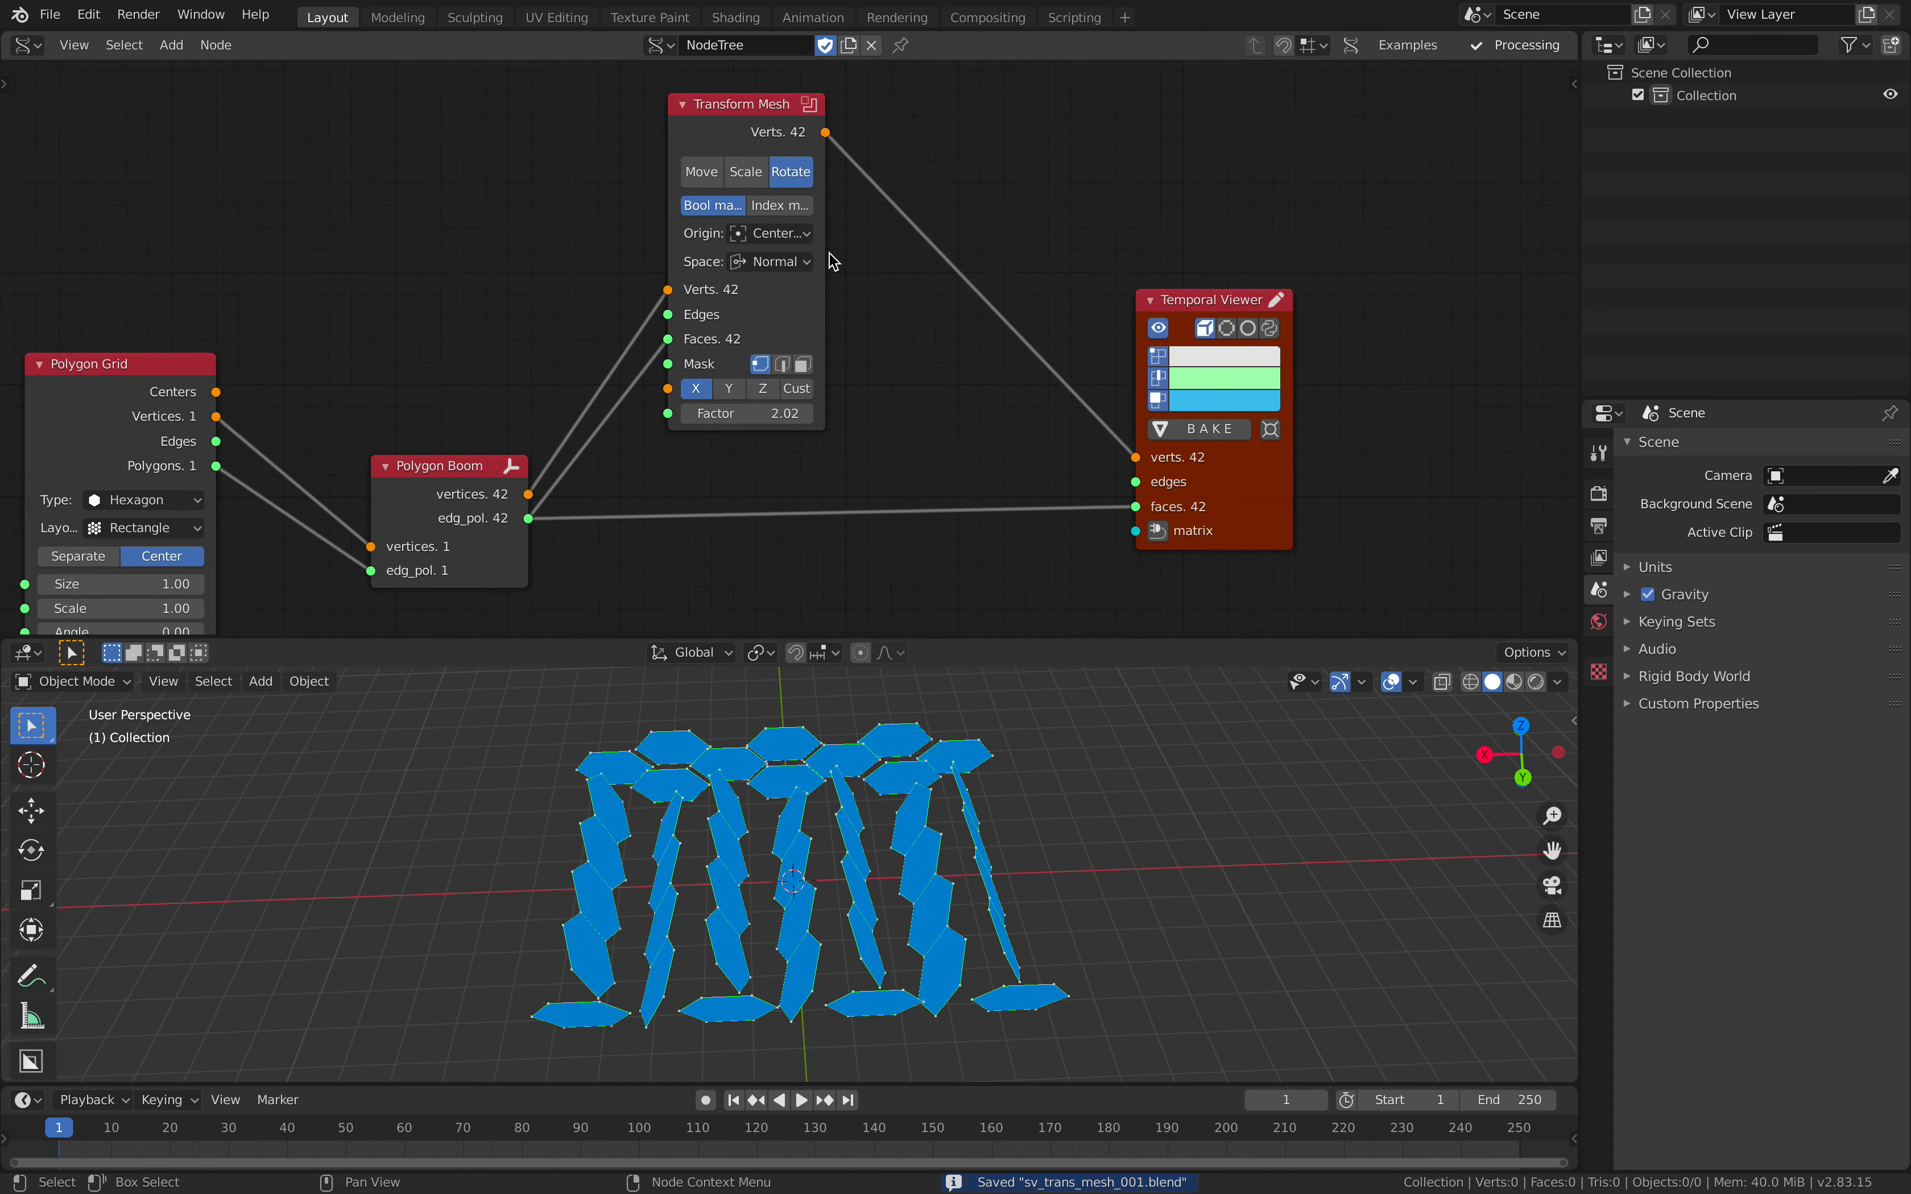
drag(825, 252, 909, 254)
Step: Set the Transform Mesh node's Space to Custom and its rotation Factor to about 3.16
click(852, 262)
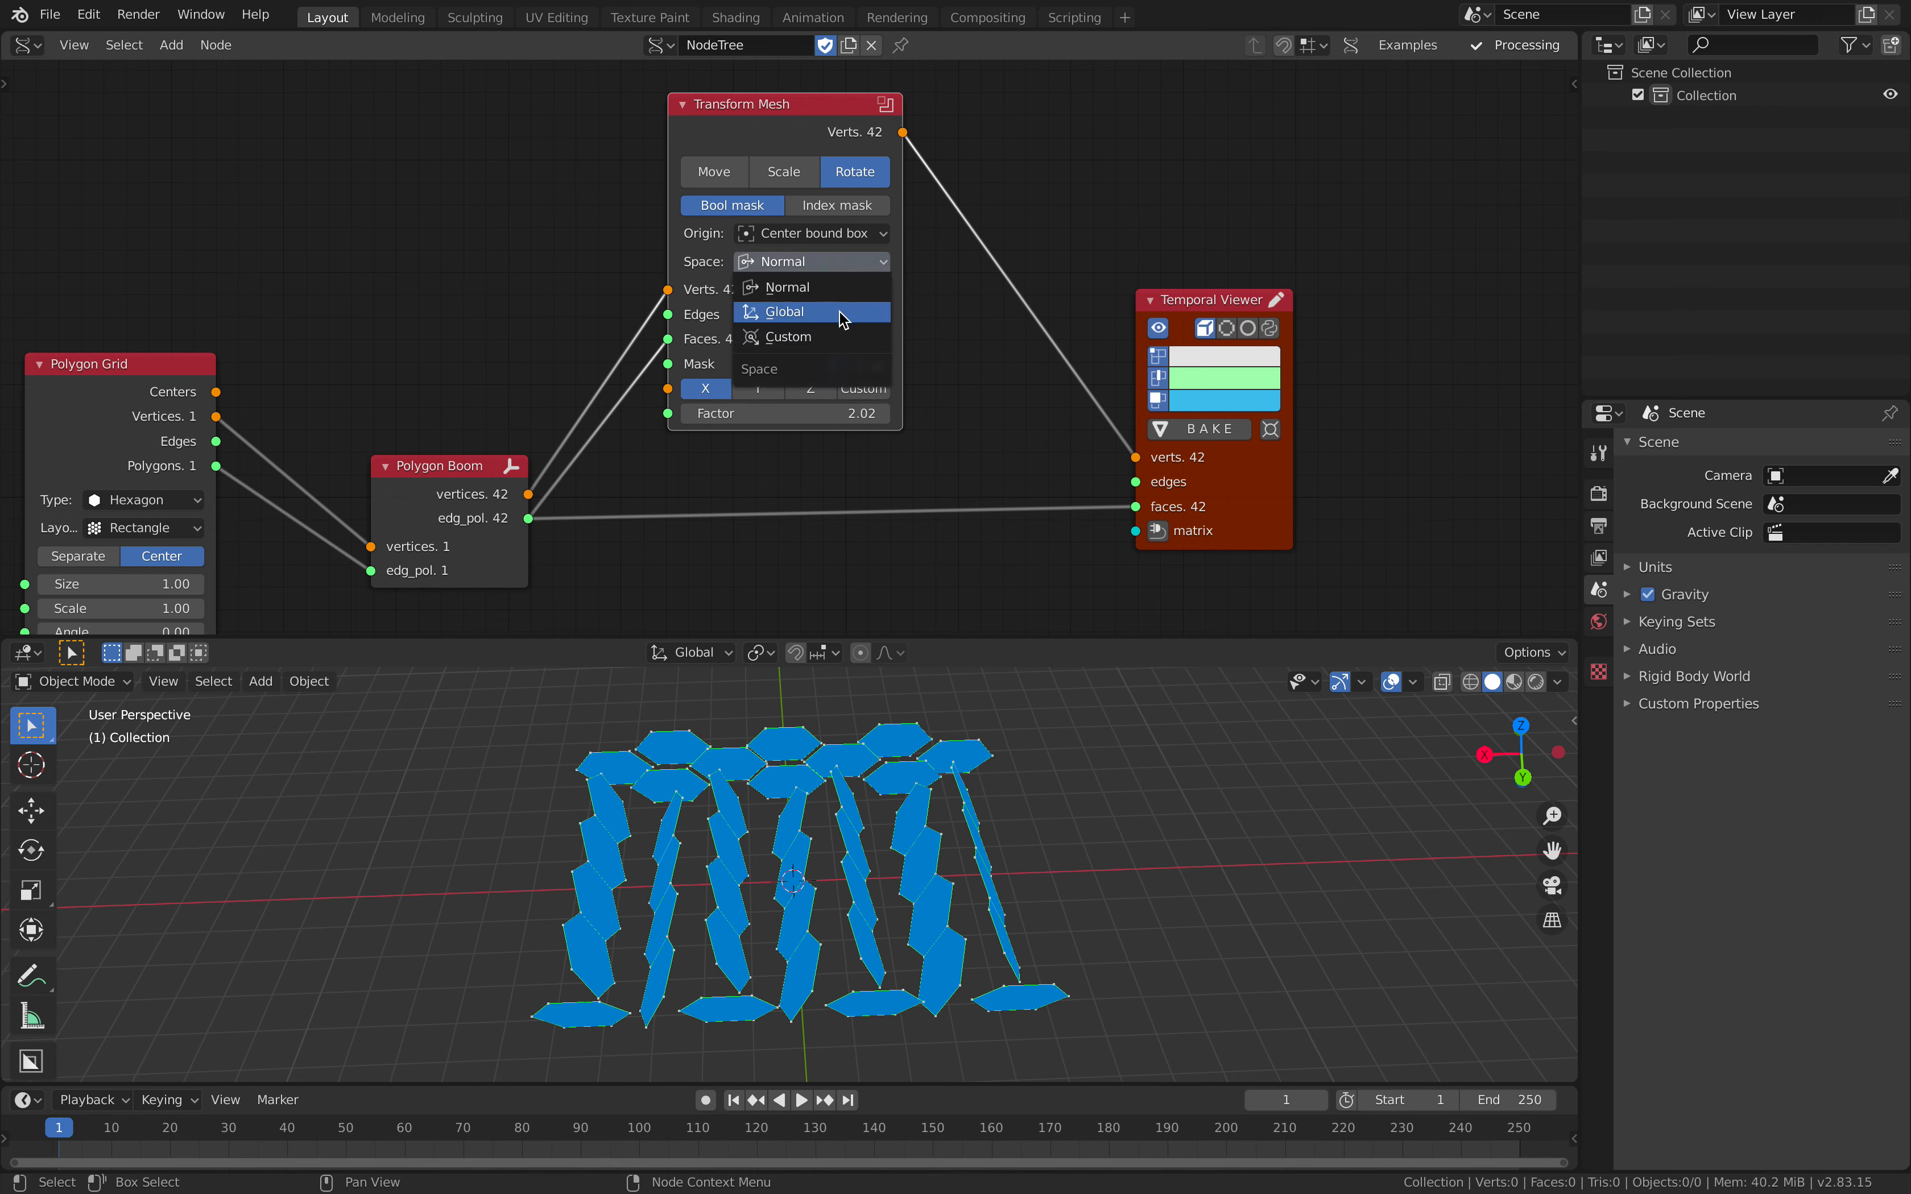
click(840, 338)
drag(778, 441, 829, 439)
middle_drag(682, 725, 849, 723)
mouse_move(782, 439)
mouse_down()
mouse_move(845, 439)
mouse_move(770, 439)
mouse_up()
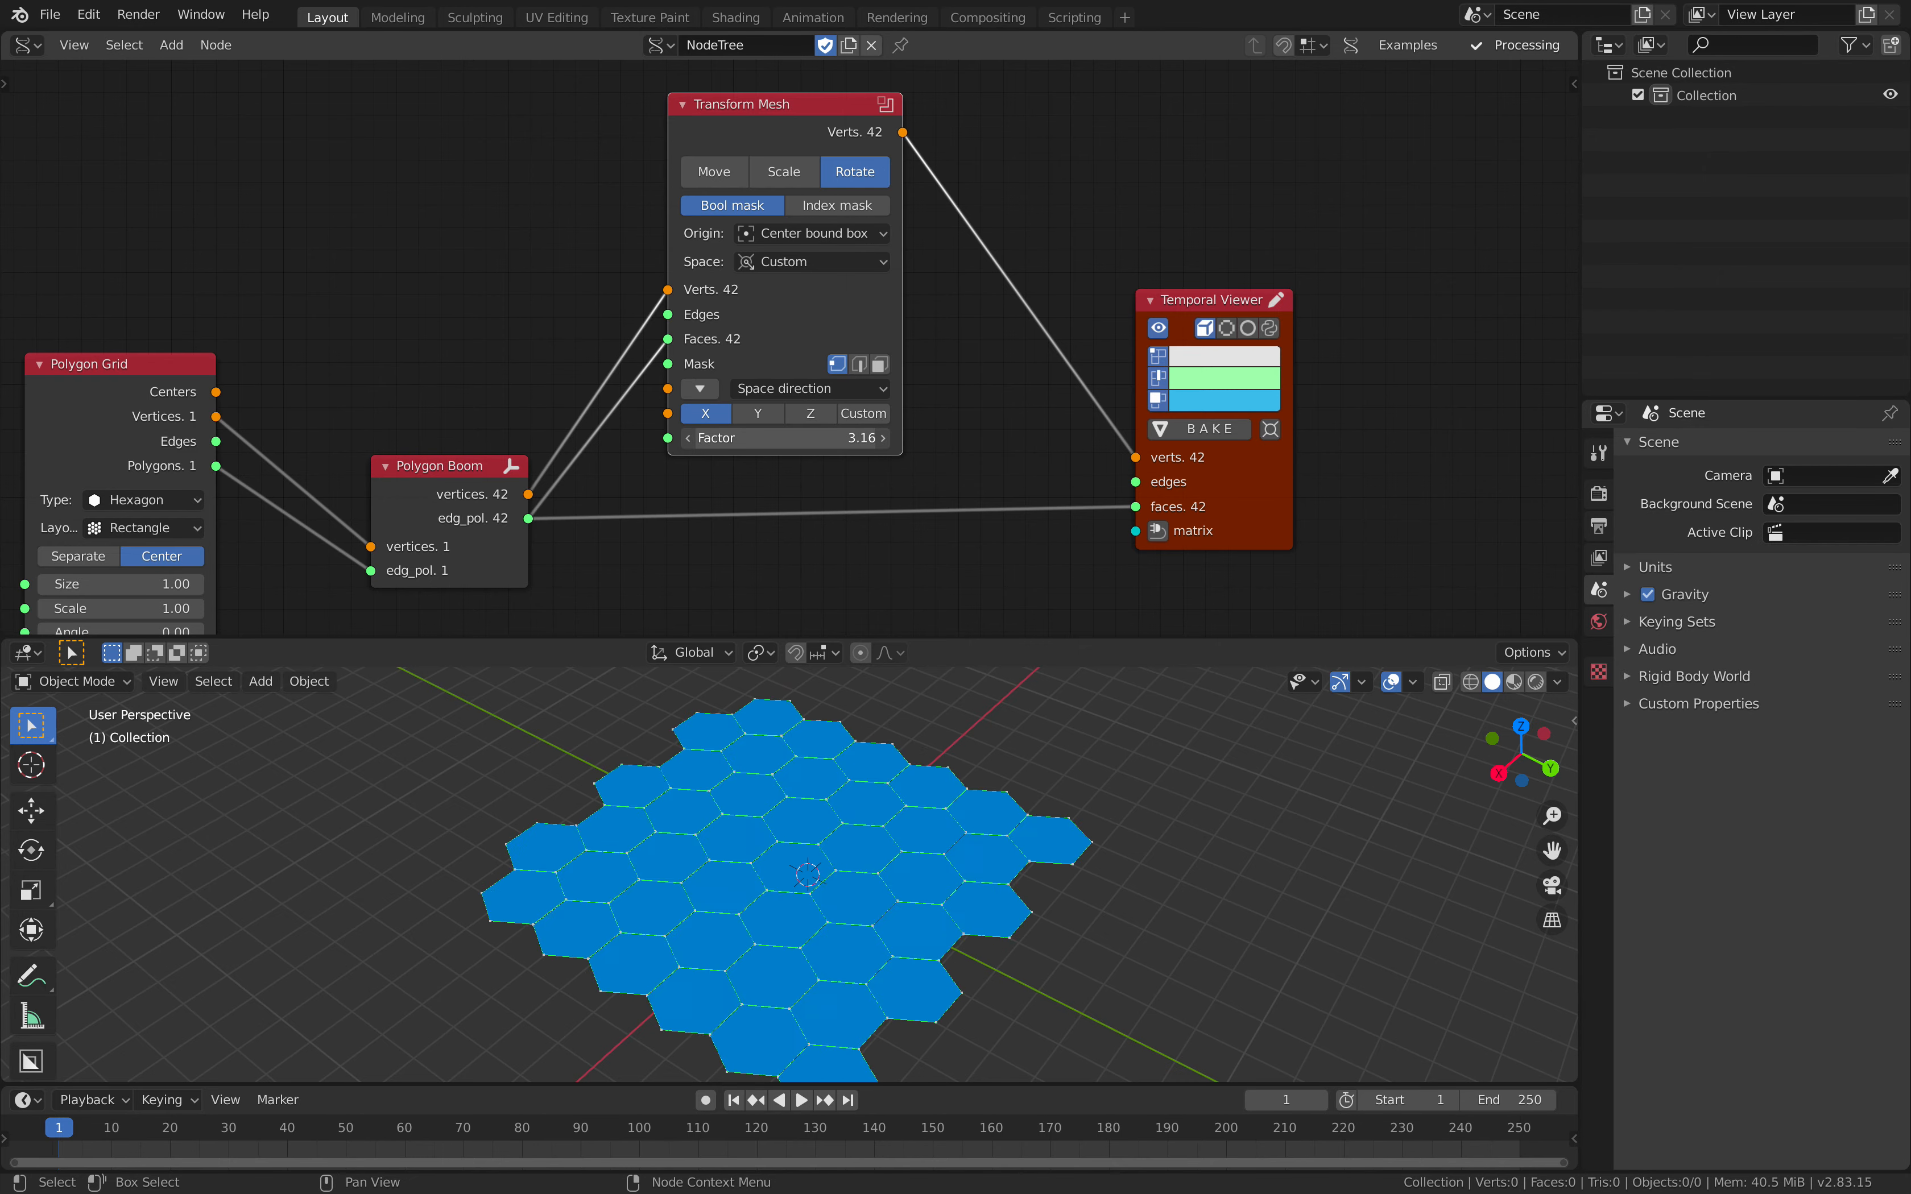
Step: Check the space direction vector, set Transform Mesh's rotation axis to Z and its Factor to about 4.84
click(699, 388)
middle_drag(912, 400, 915, 353)
drag(822, 276, 821, 229)
click(708, 304)
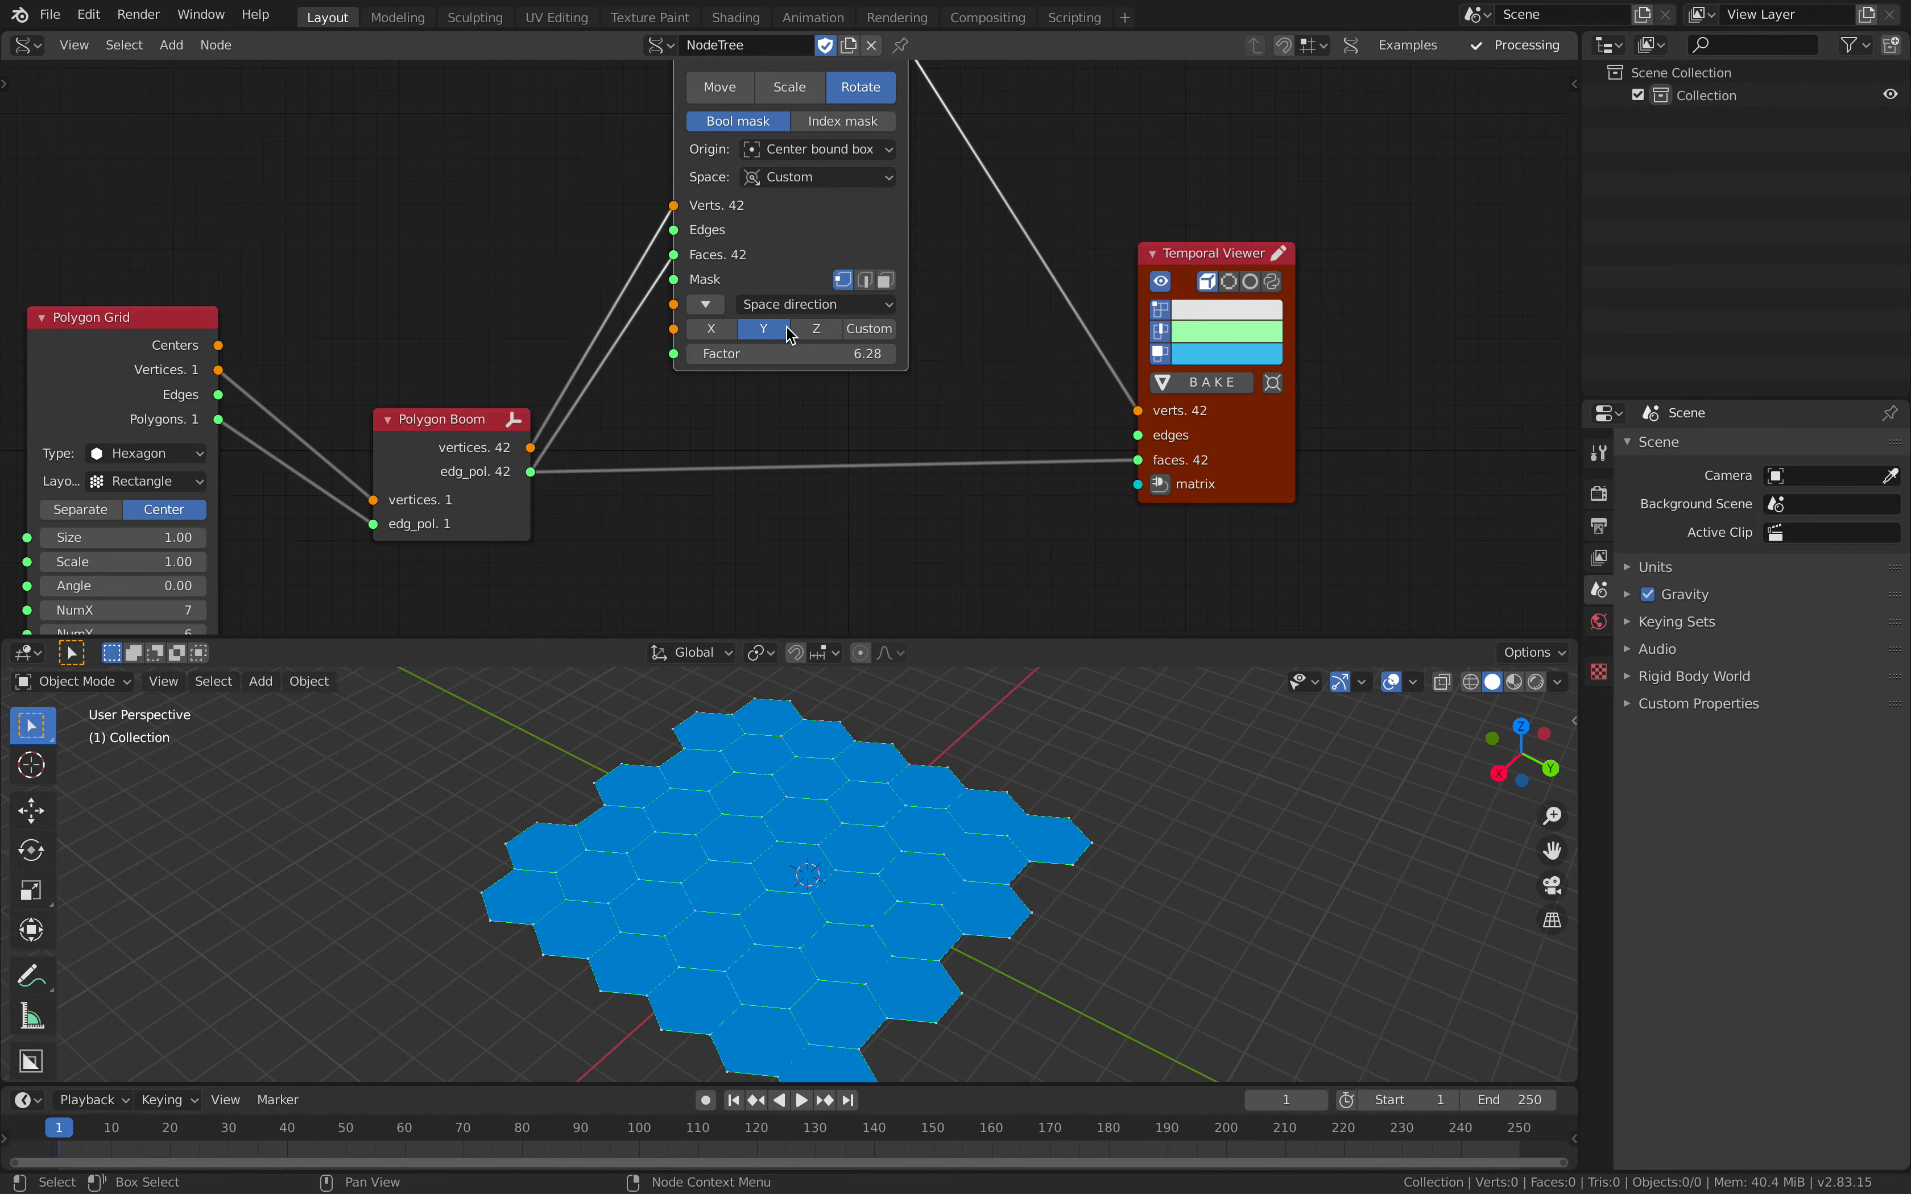
click(815, 329)
drag(790, 354, 876, 353)
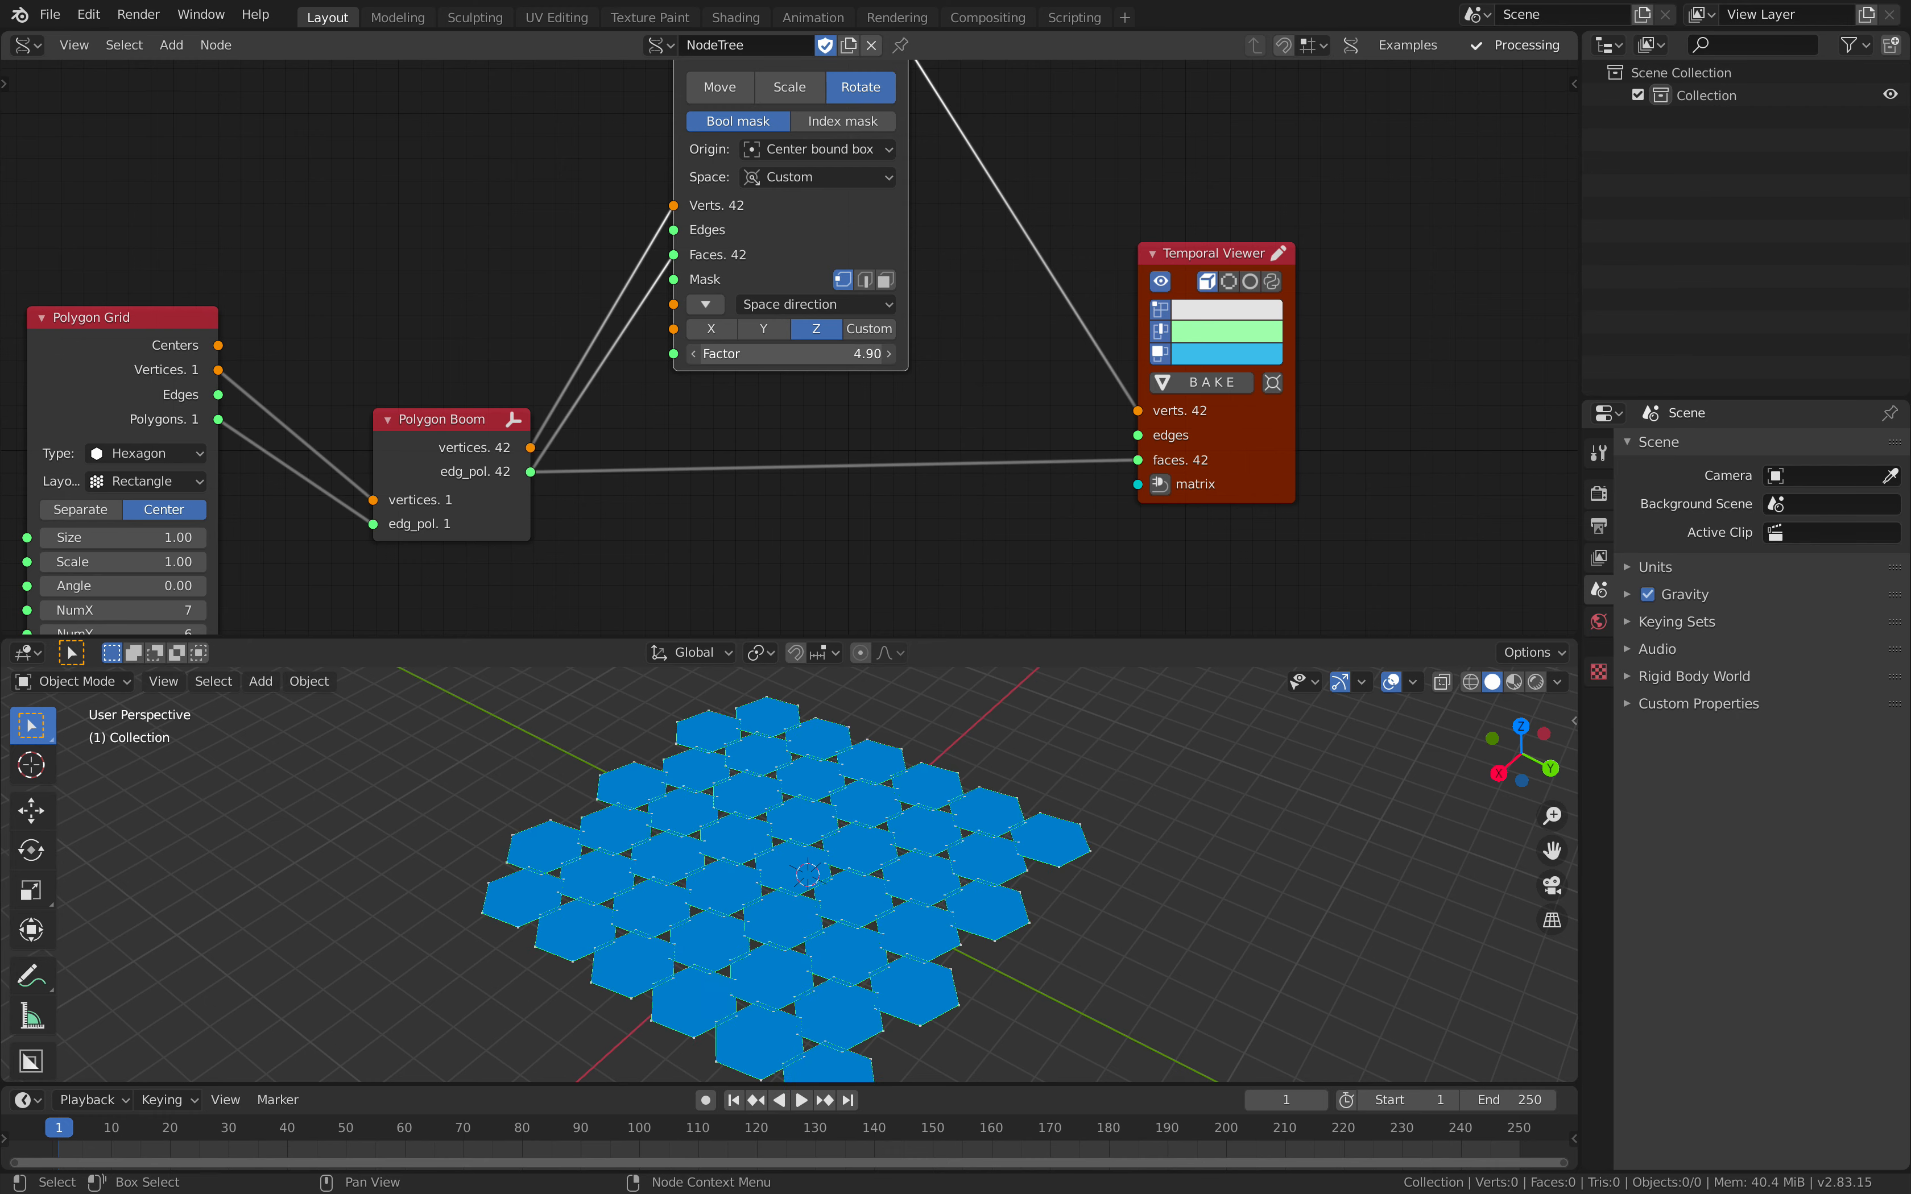
Step: Make room after Polygon Boom, insert a duplicate Transform Mesh on the link before the rotating one, and switch the copy to Scale
click(931, 305)
middle_drag(930, 304, 799, 405)
scroll(799, 404, down, 1)
drag(1016, 367, 1141, 360)
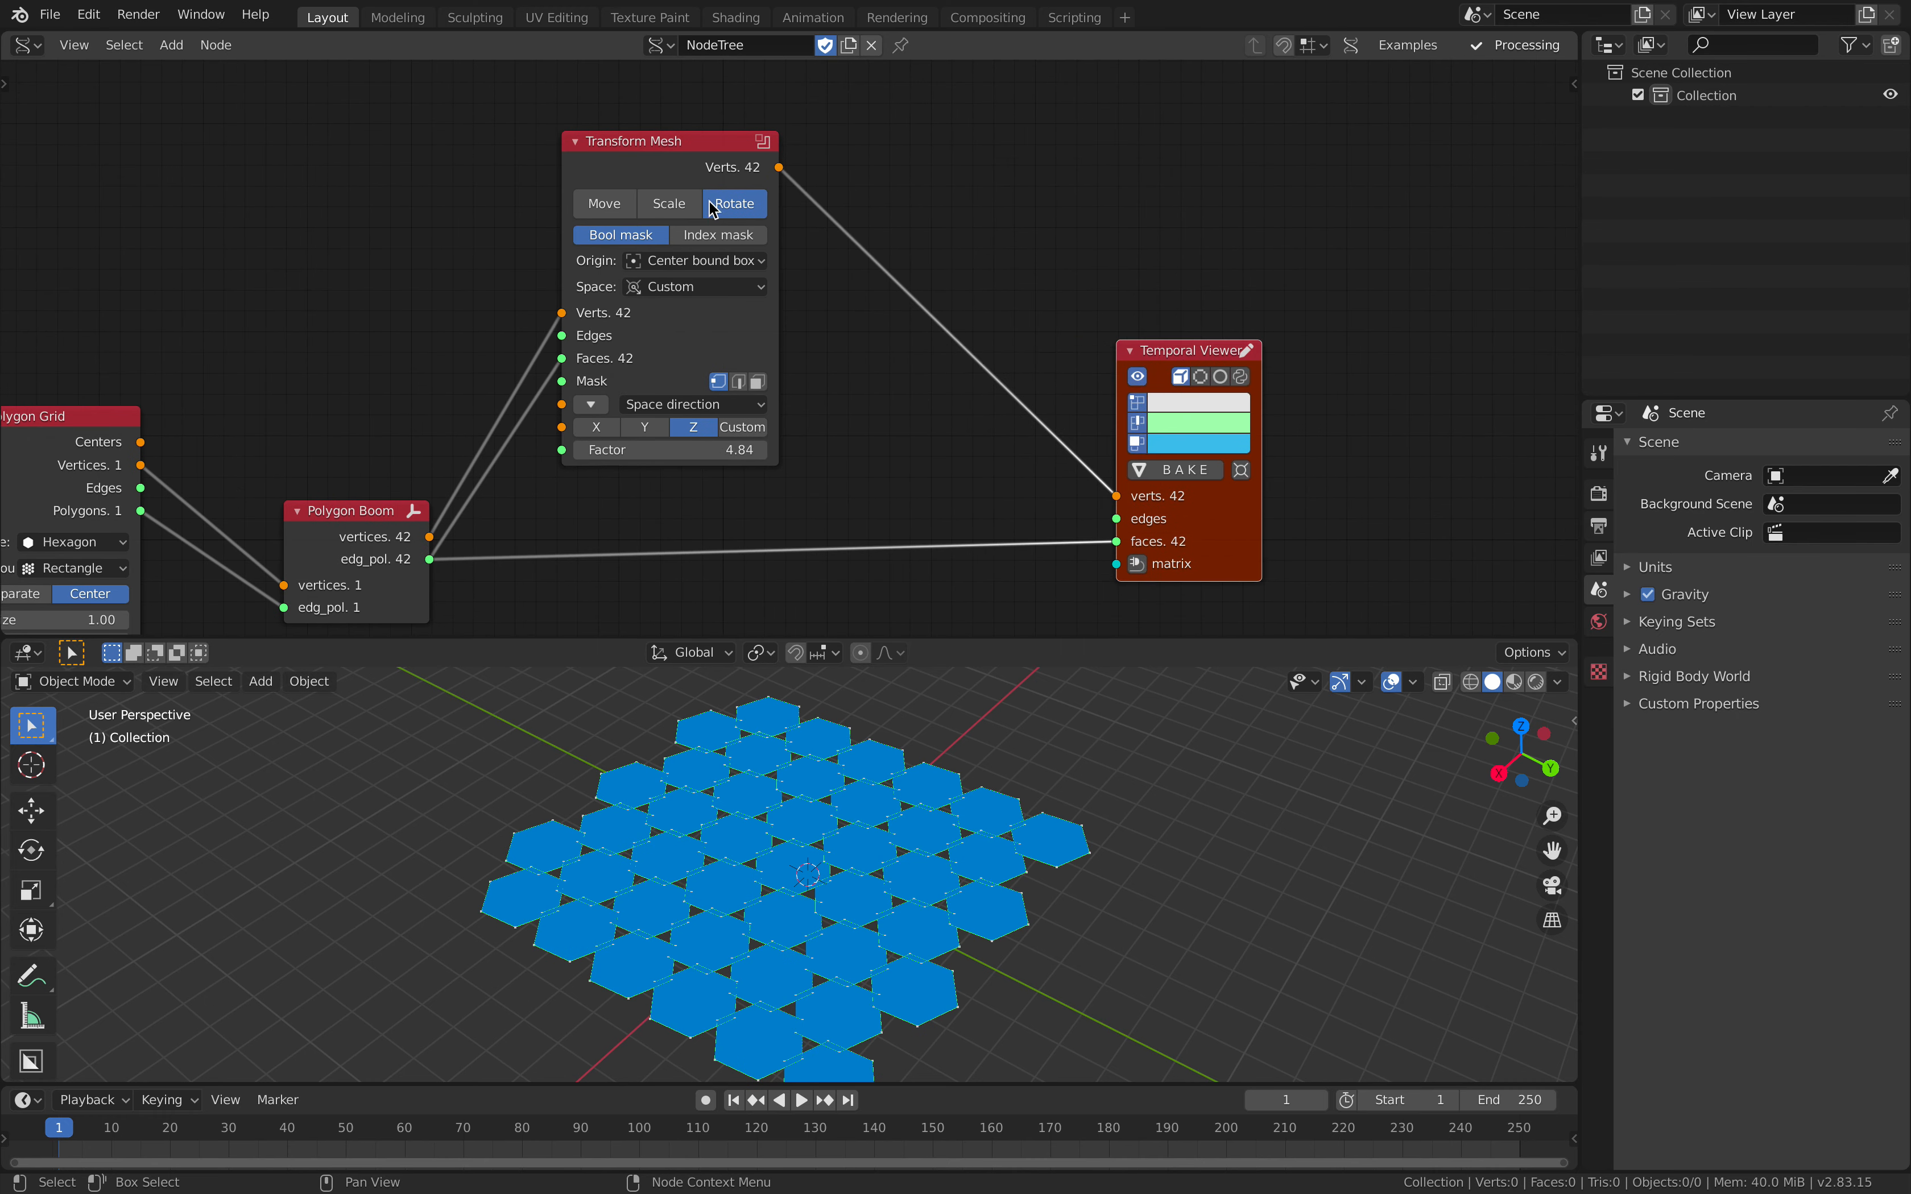
drag(654, 151, 837, 171)
key(shift+d)
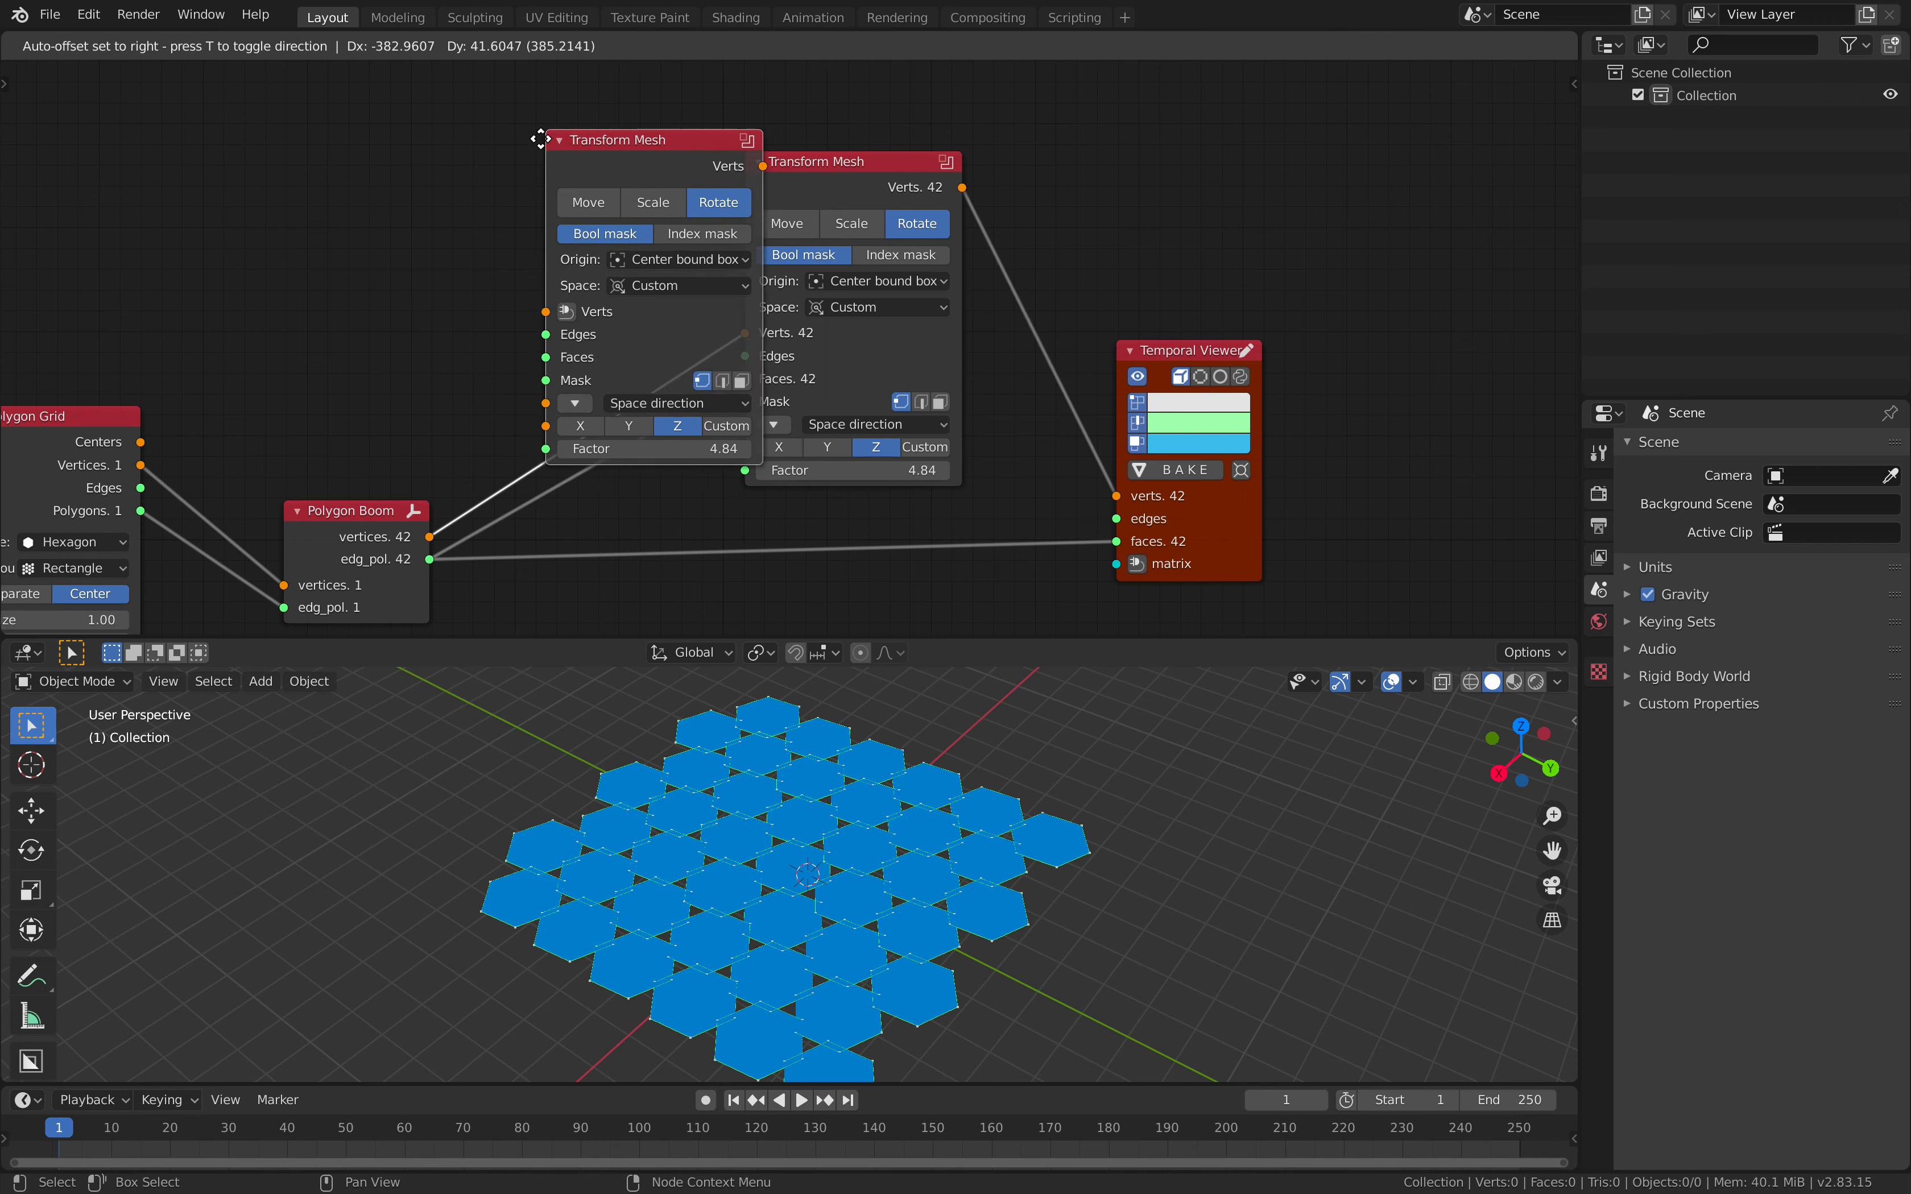
click(594, 115)
click(630, 156)
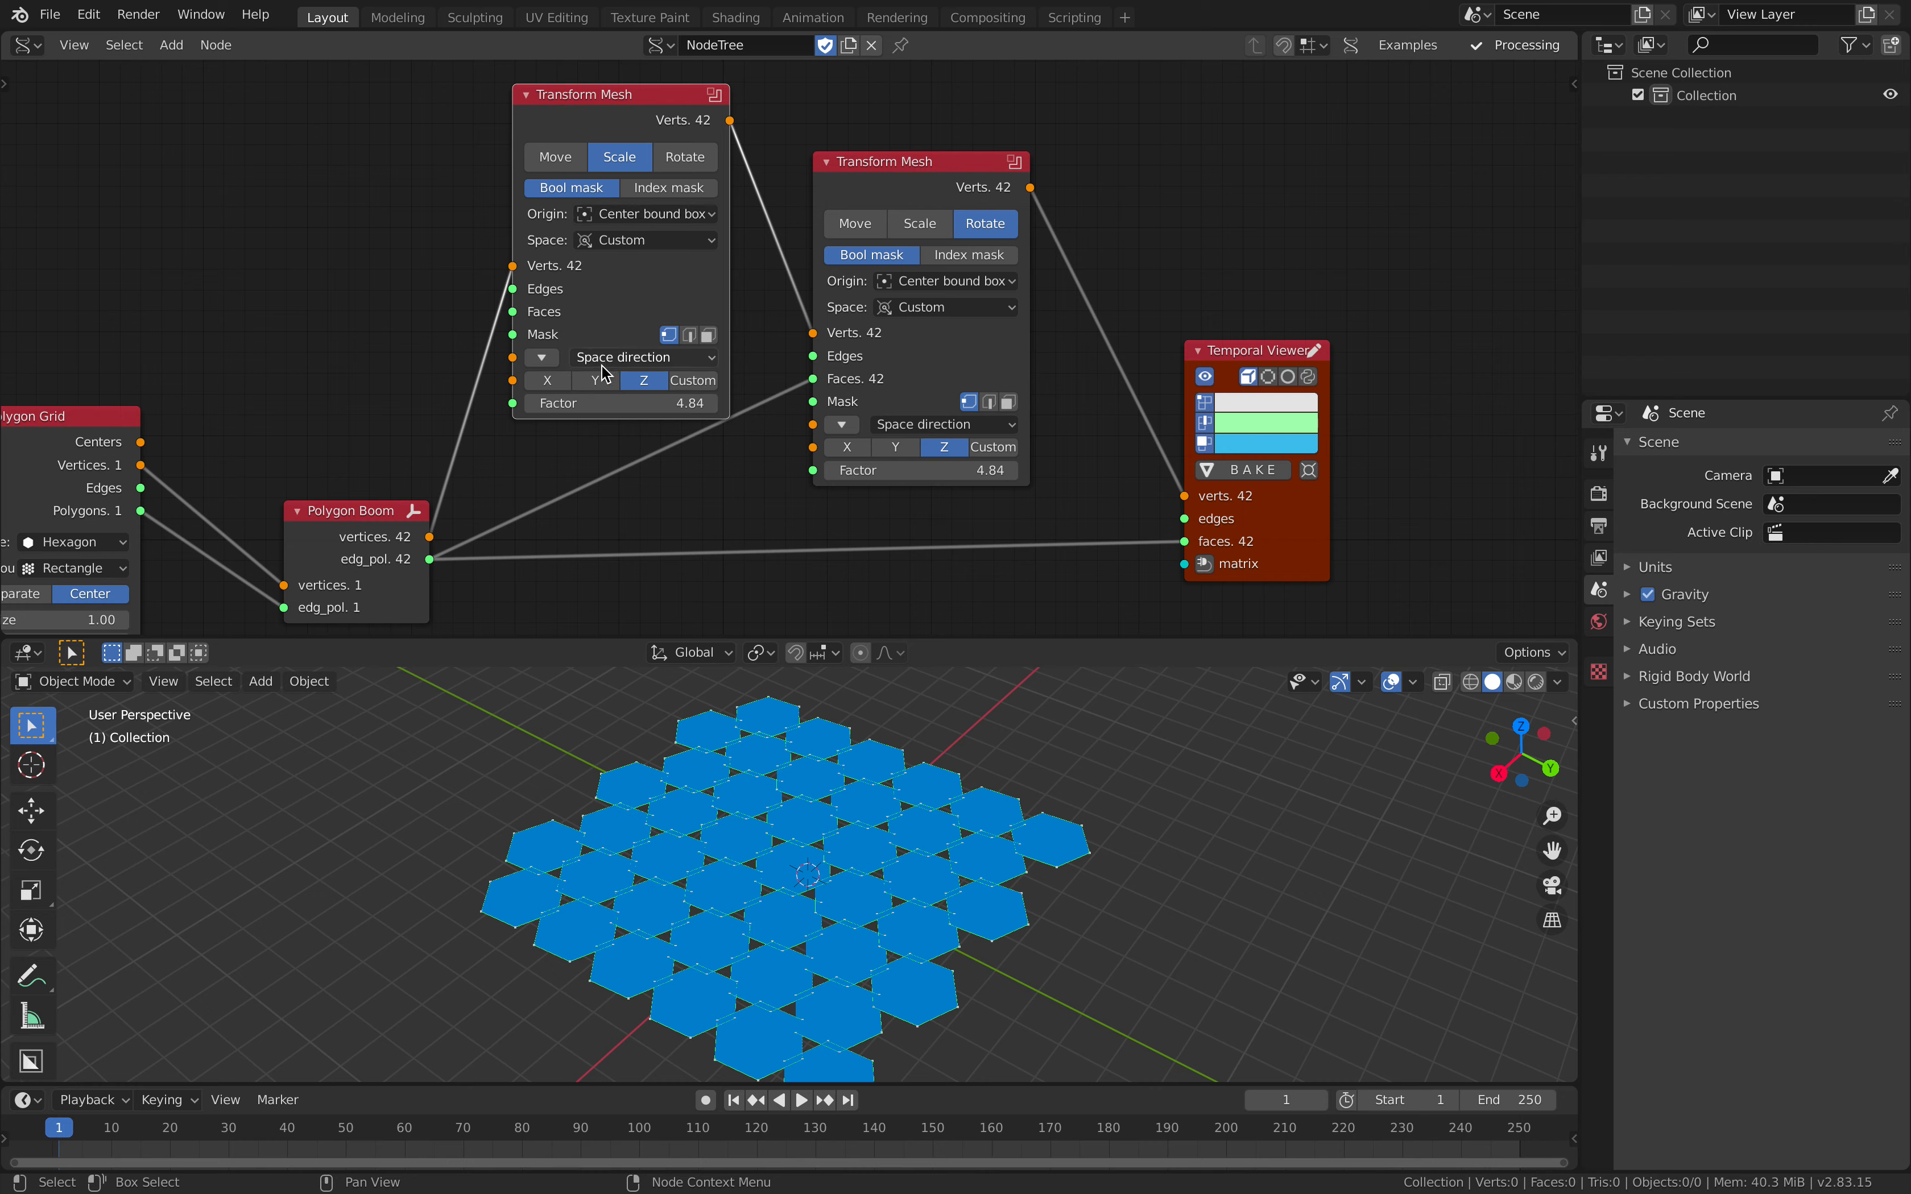
Step: Set the scaling Transform Mesh's Space to Normal and its Factor to about 1.03
click(622, 241)
click(626, 264)
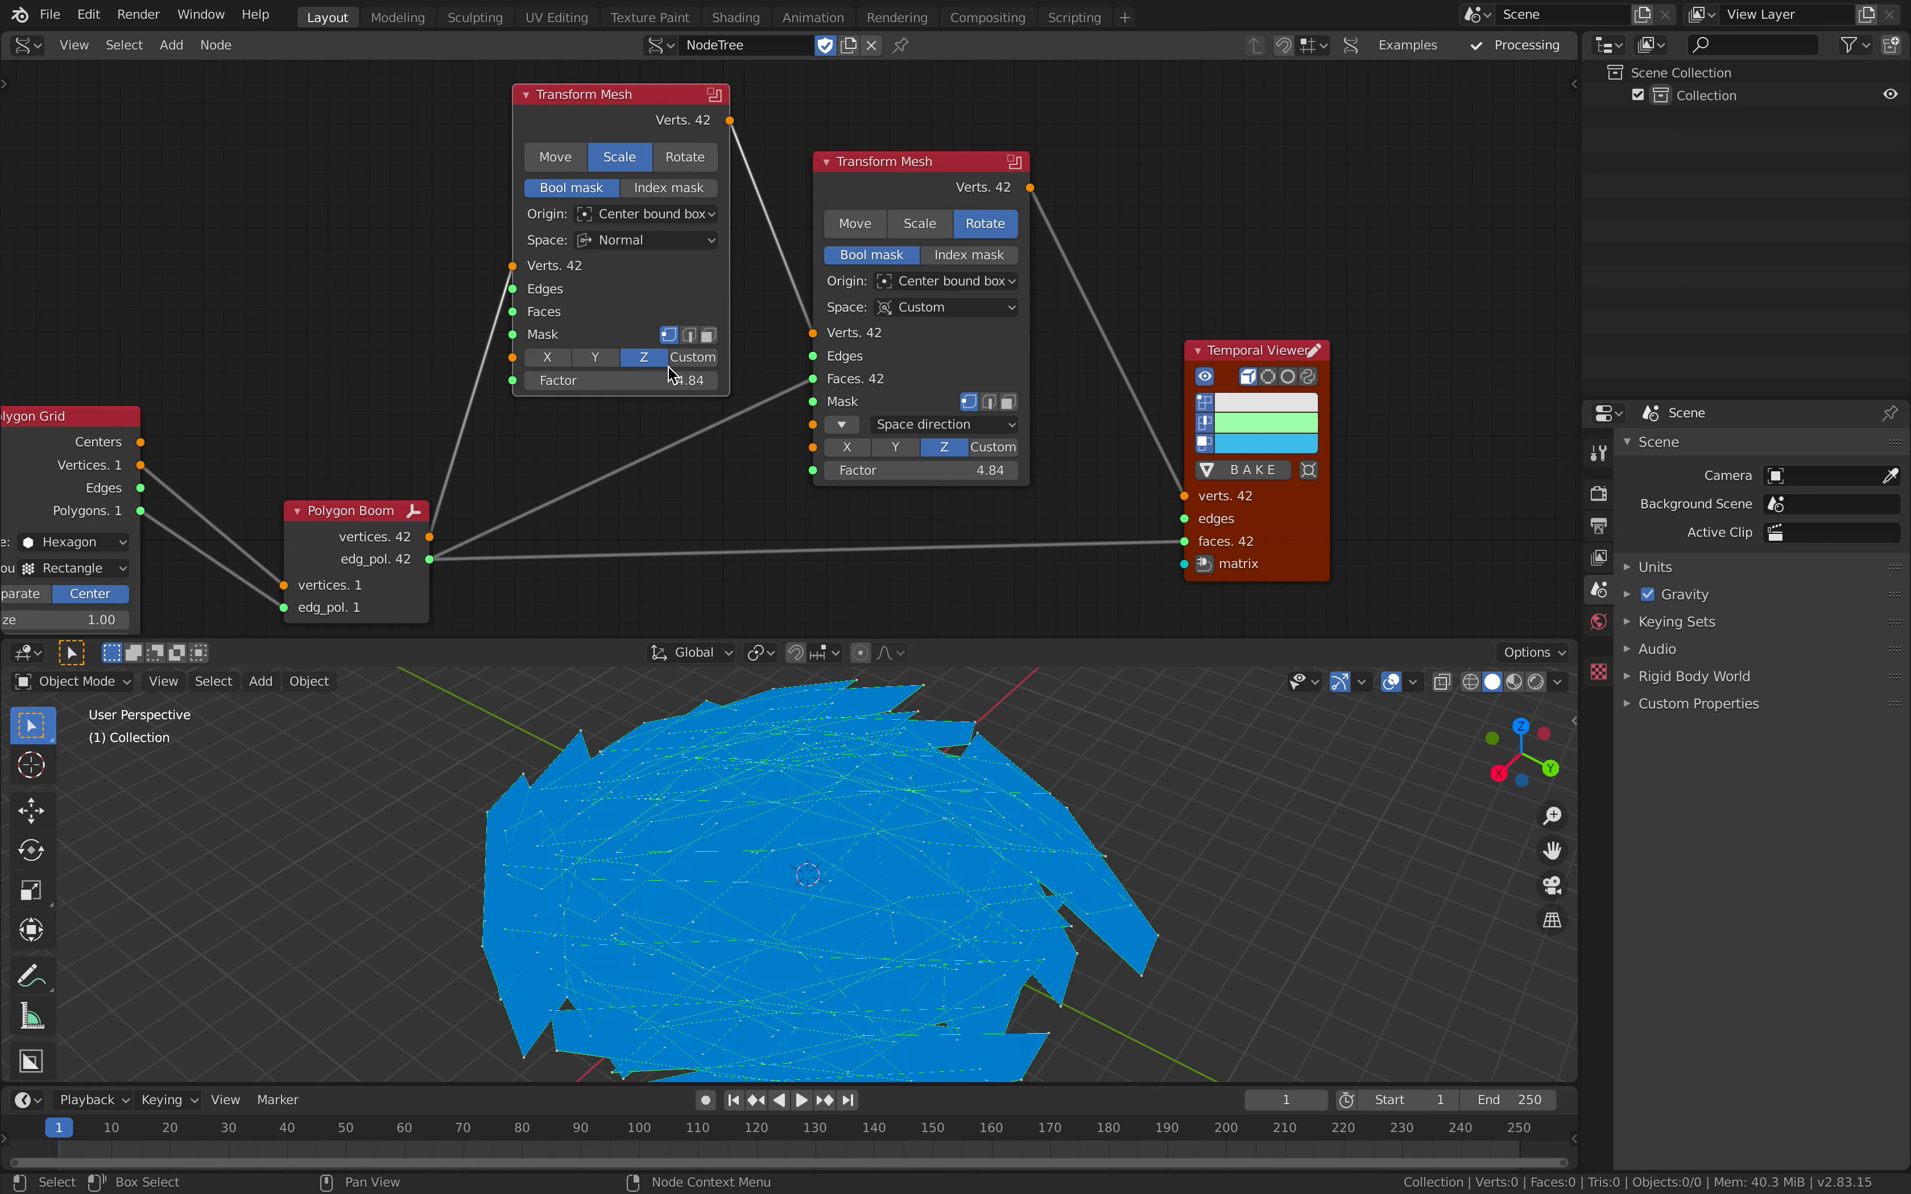
drag(632, 380, 549, 380)
Step: Set the scaling Transform Mesh's Space to Global, its axis to X and its Factor to about 0.62
click(668, 237)
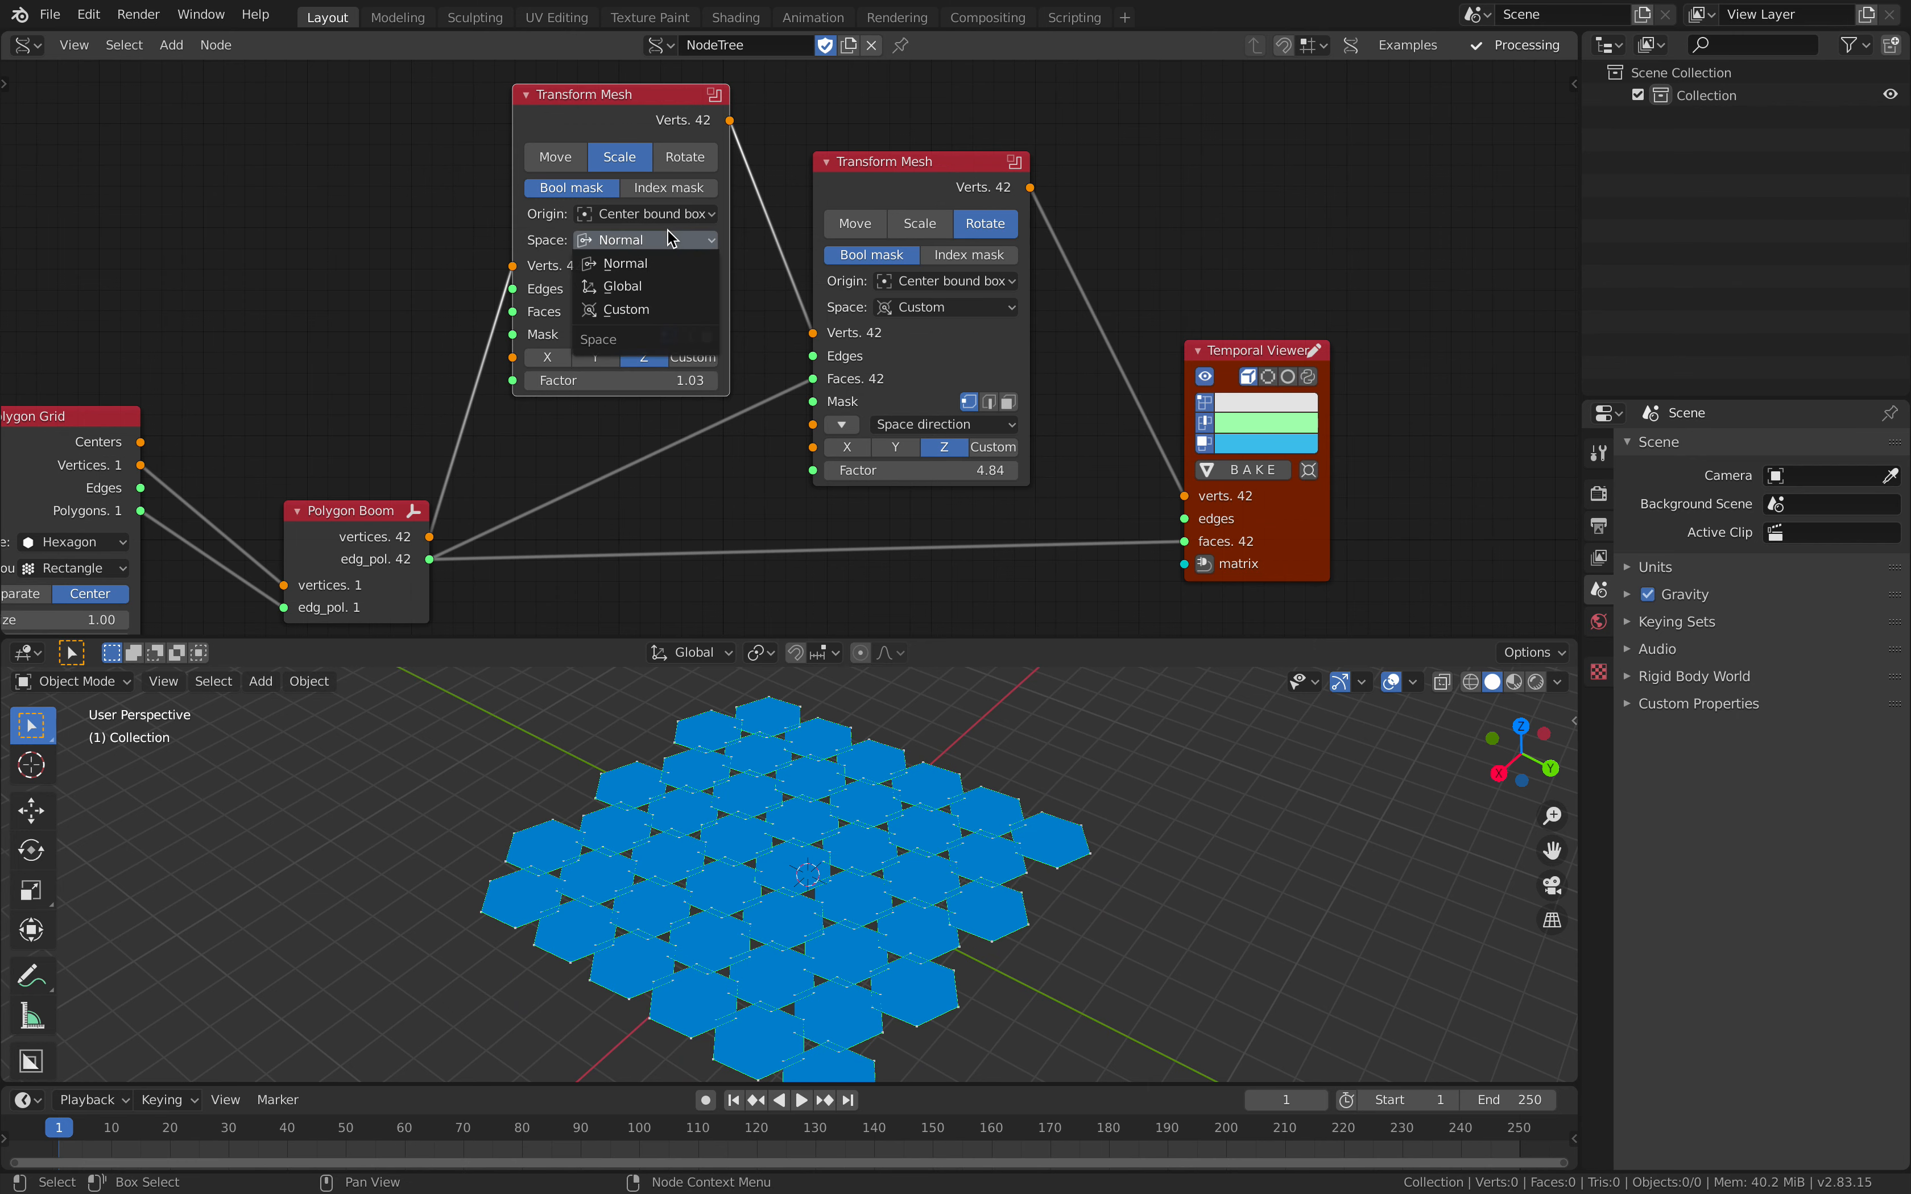
click(669, 284)
drag(683, 382, 583, 382)
click(578, 359)
click(538, 360)
Step: Set the scaling Transform Mesh's Space and axis to Custom, enter 1 for its direction, and set its Factor to about -0.82
click(638, 240)
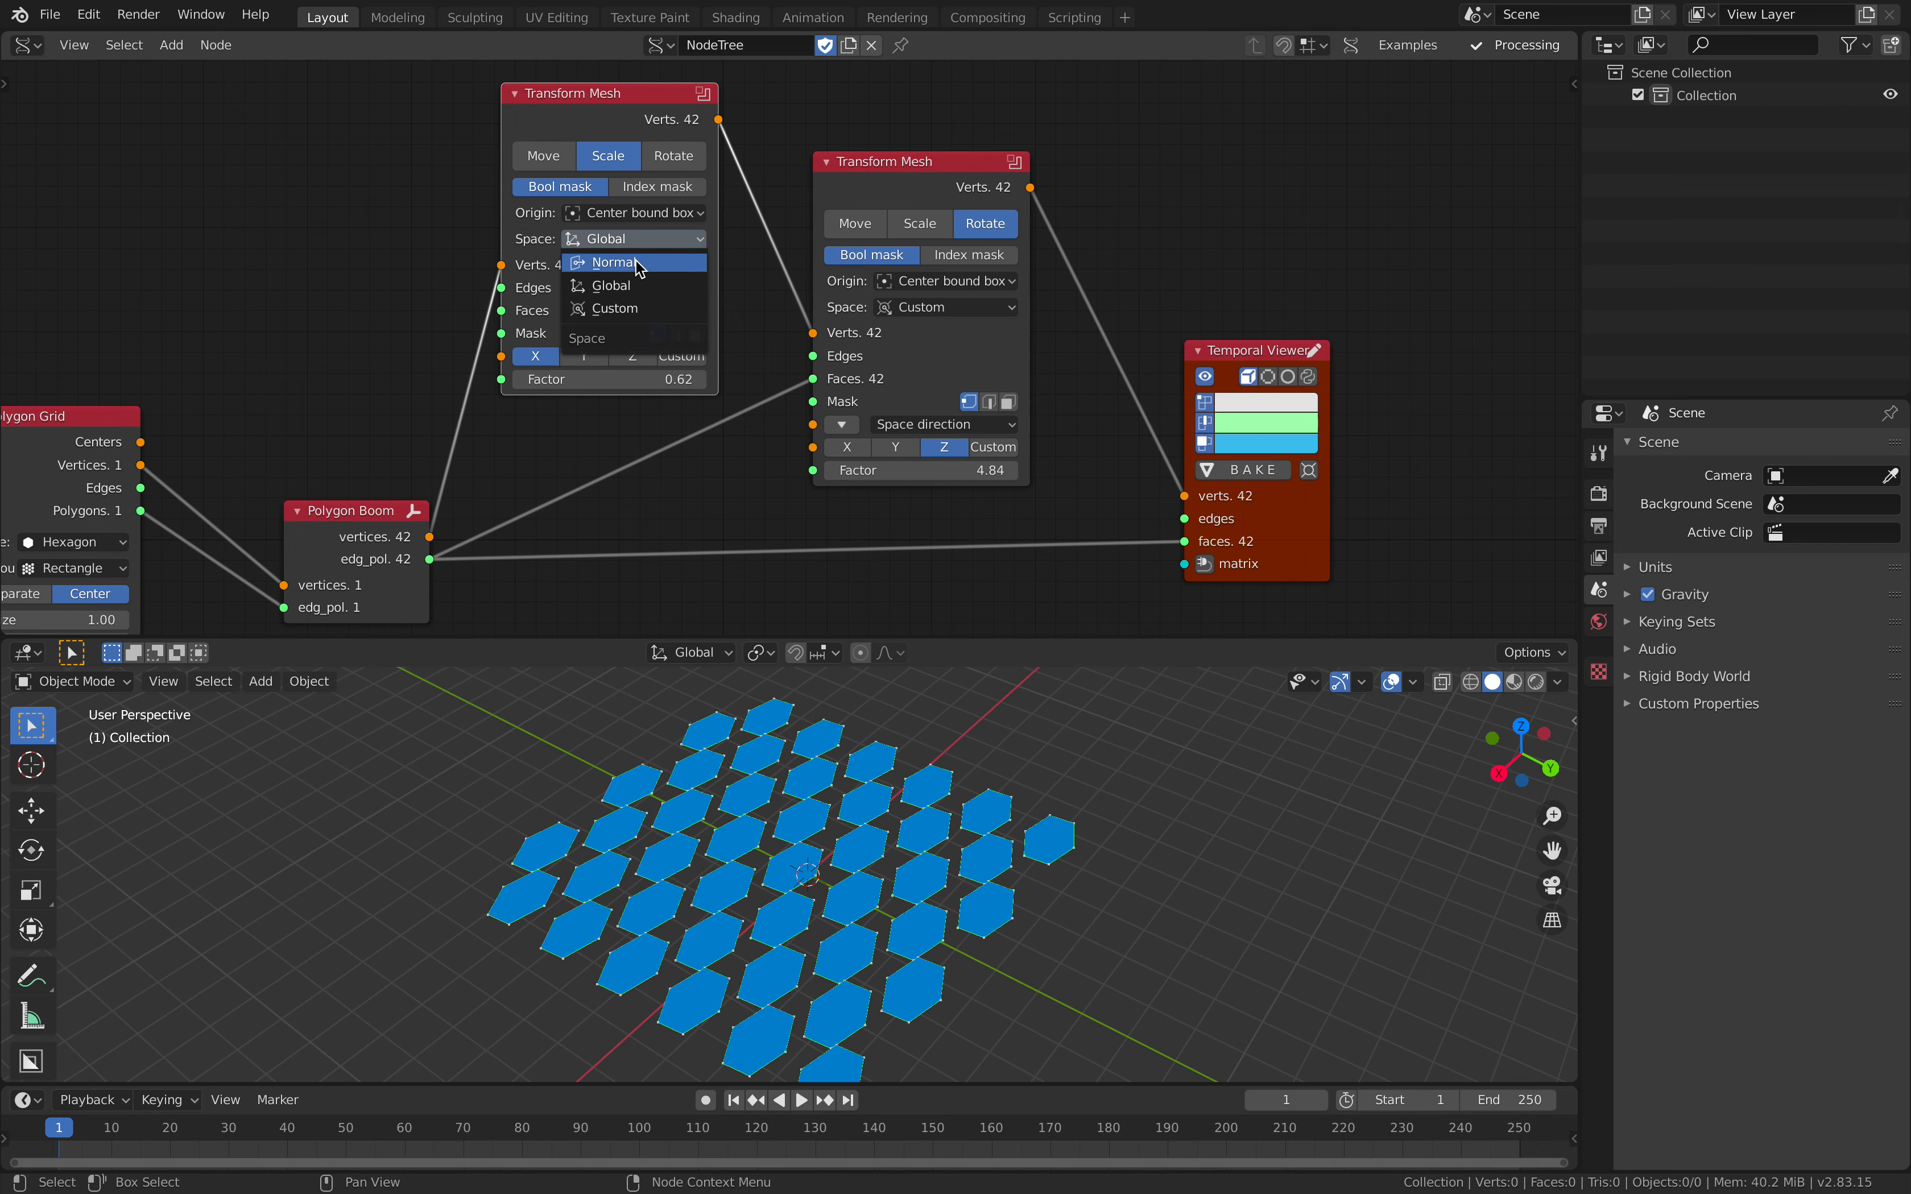
click(632, 309)
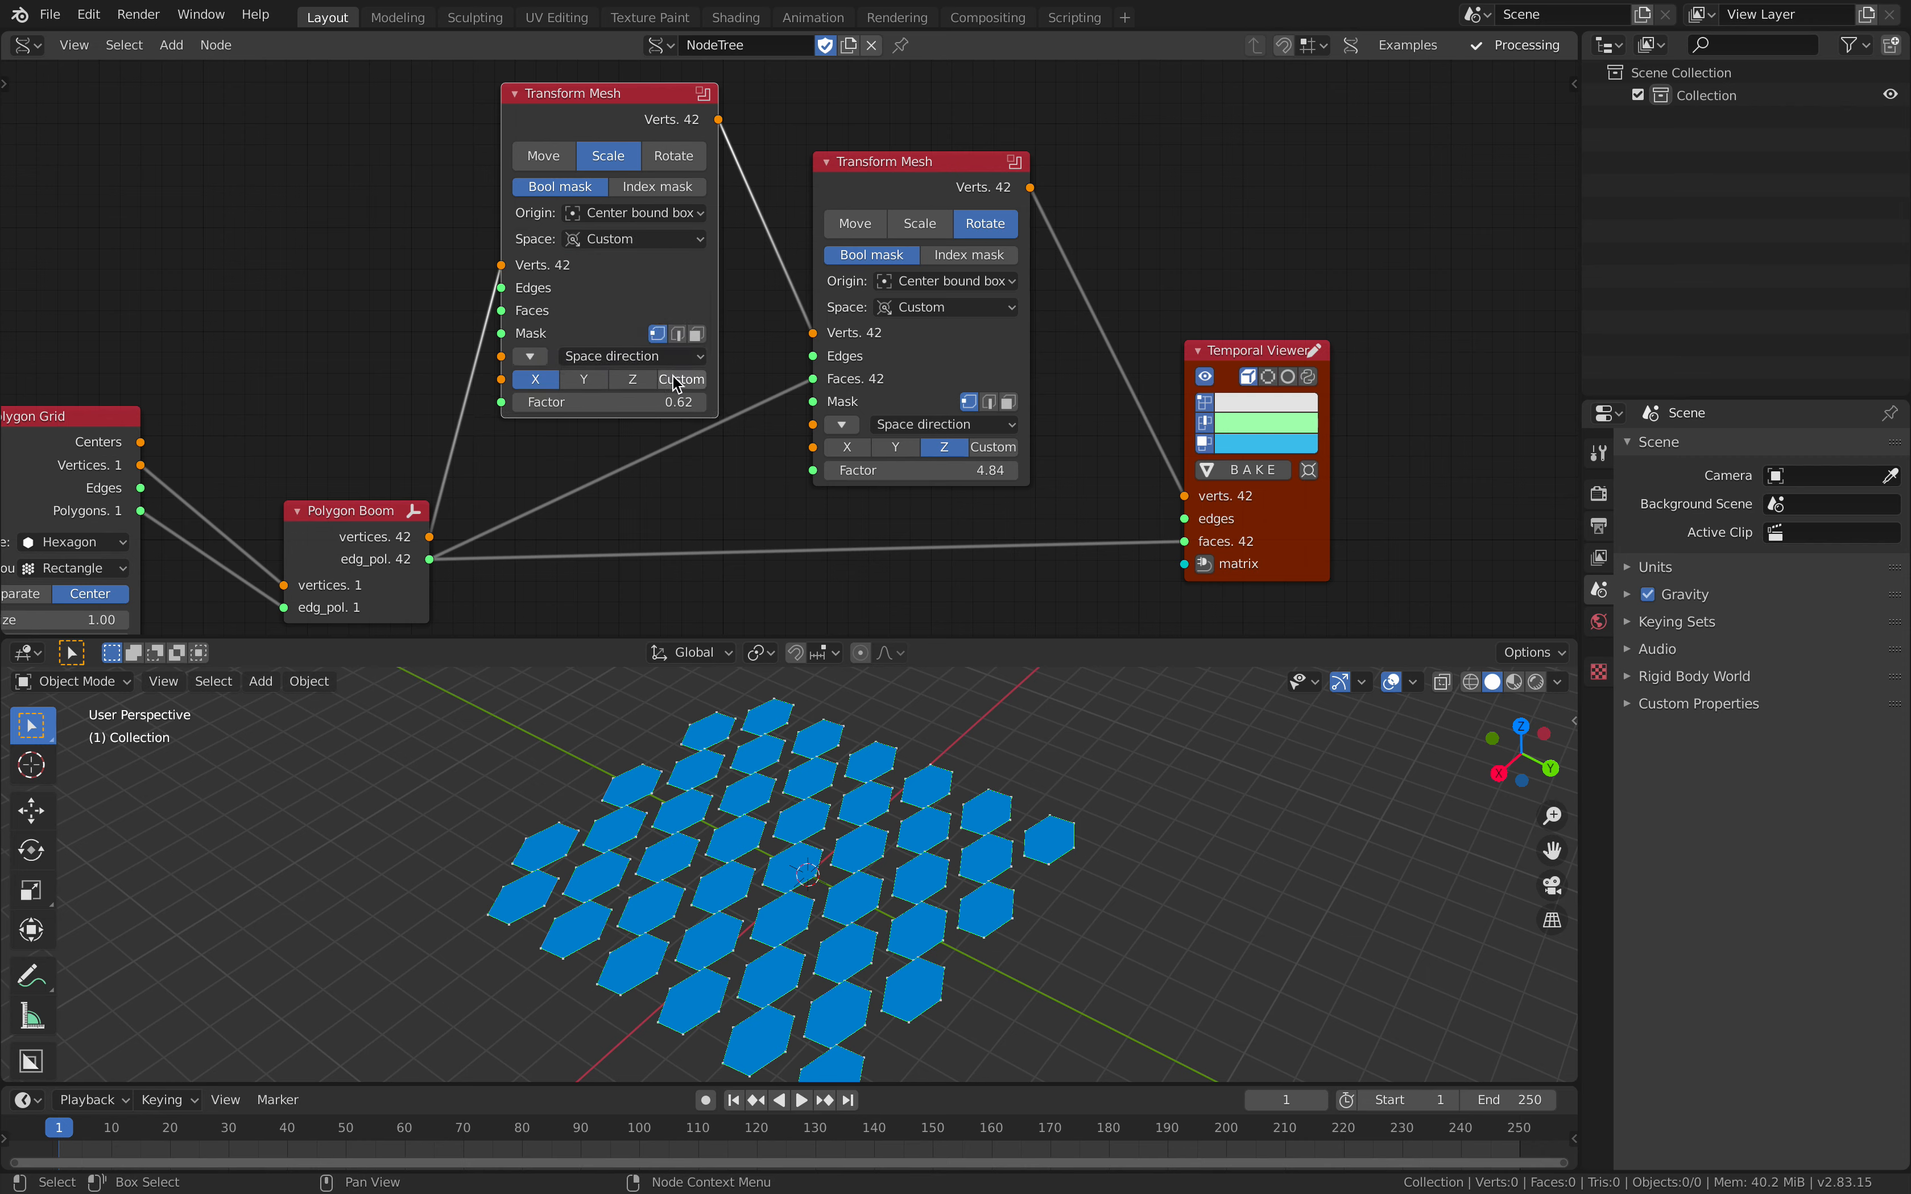
click(676, 380)
drag(646, 299, 648, 240)
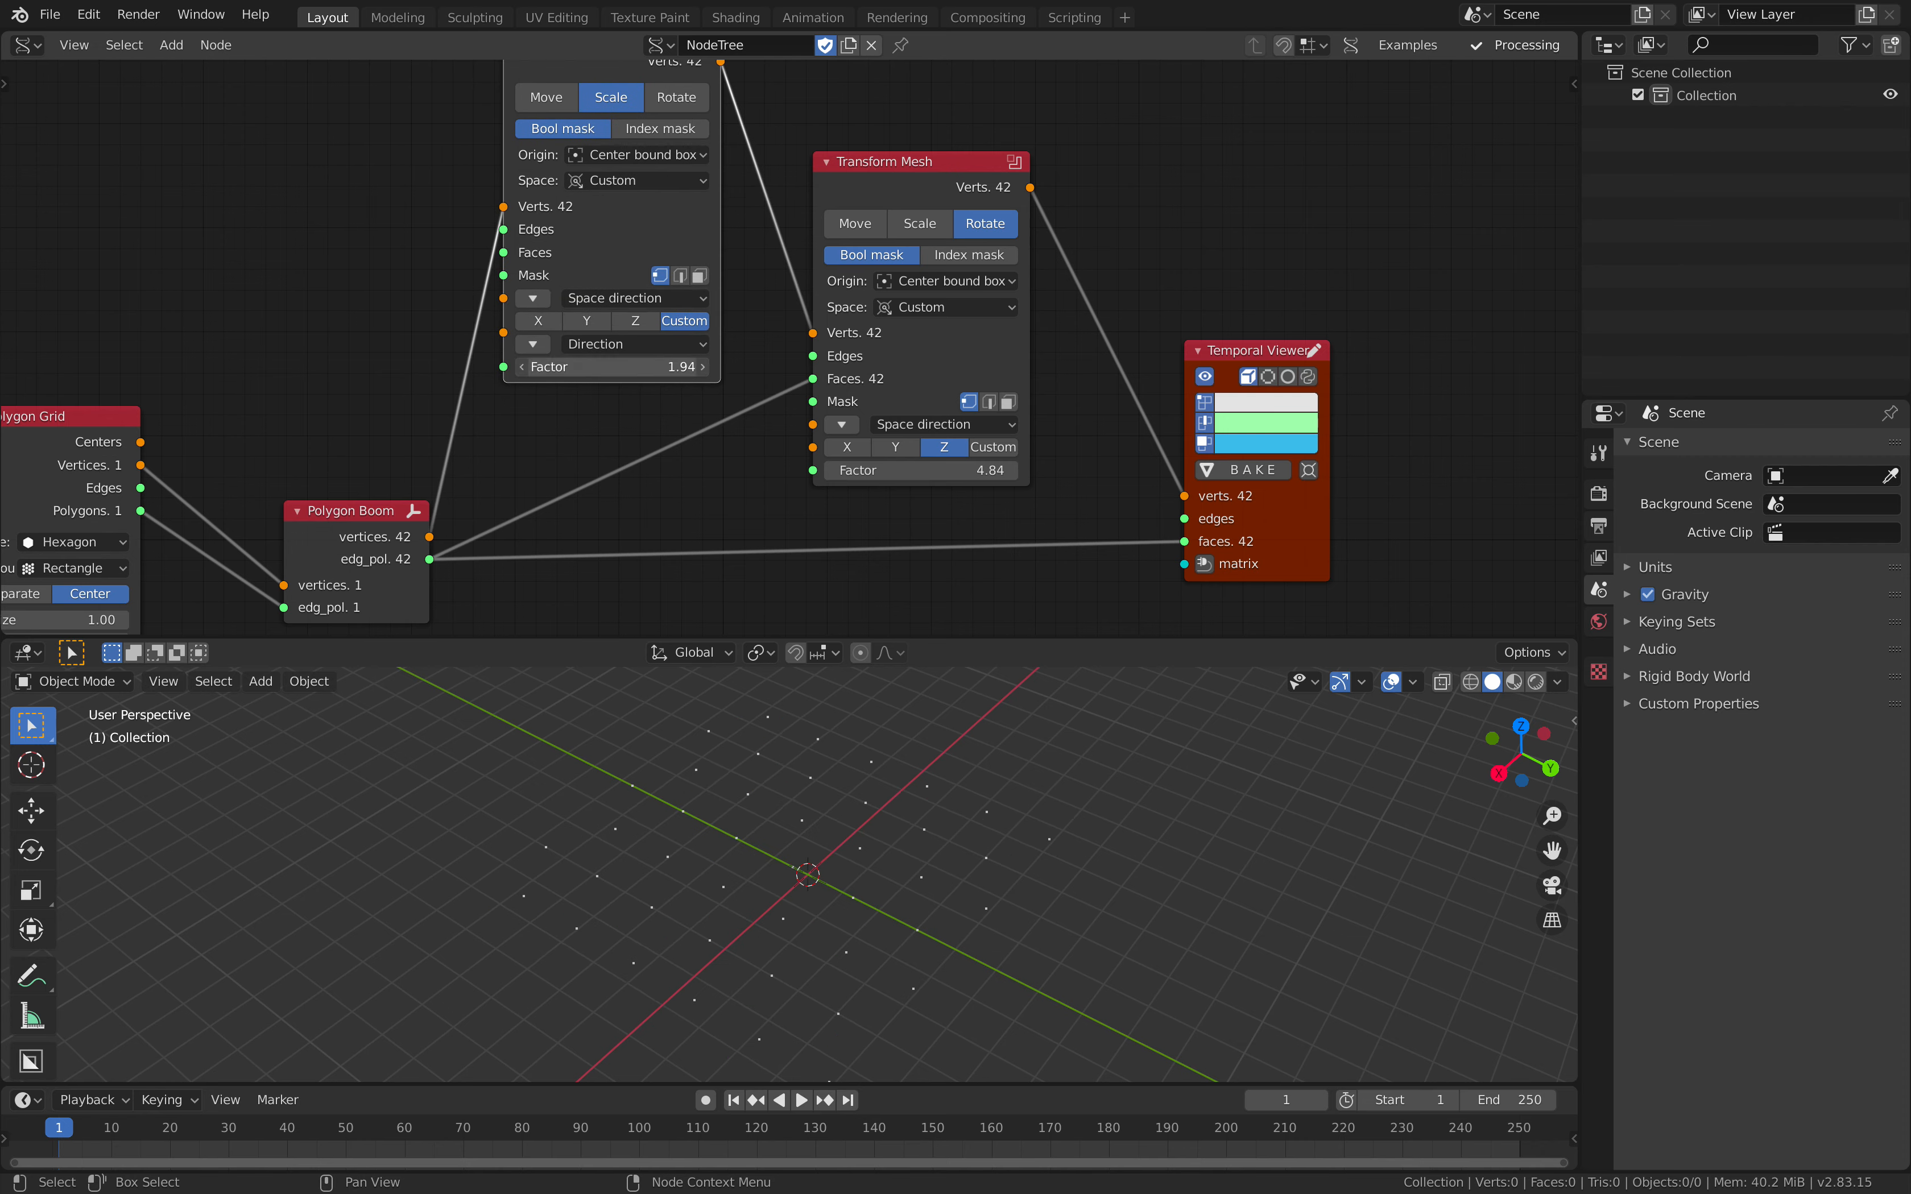
click(648, 349)
mouse_move(651, 370)
mouse_down()
mouse_move(655, 410)
mouse_move(610, 369)
mouse_move(557, 369)
mouse_move(636, 369)
mouse_up()
text(1)
key(Return)
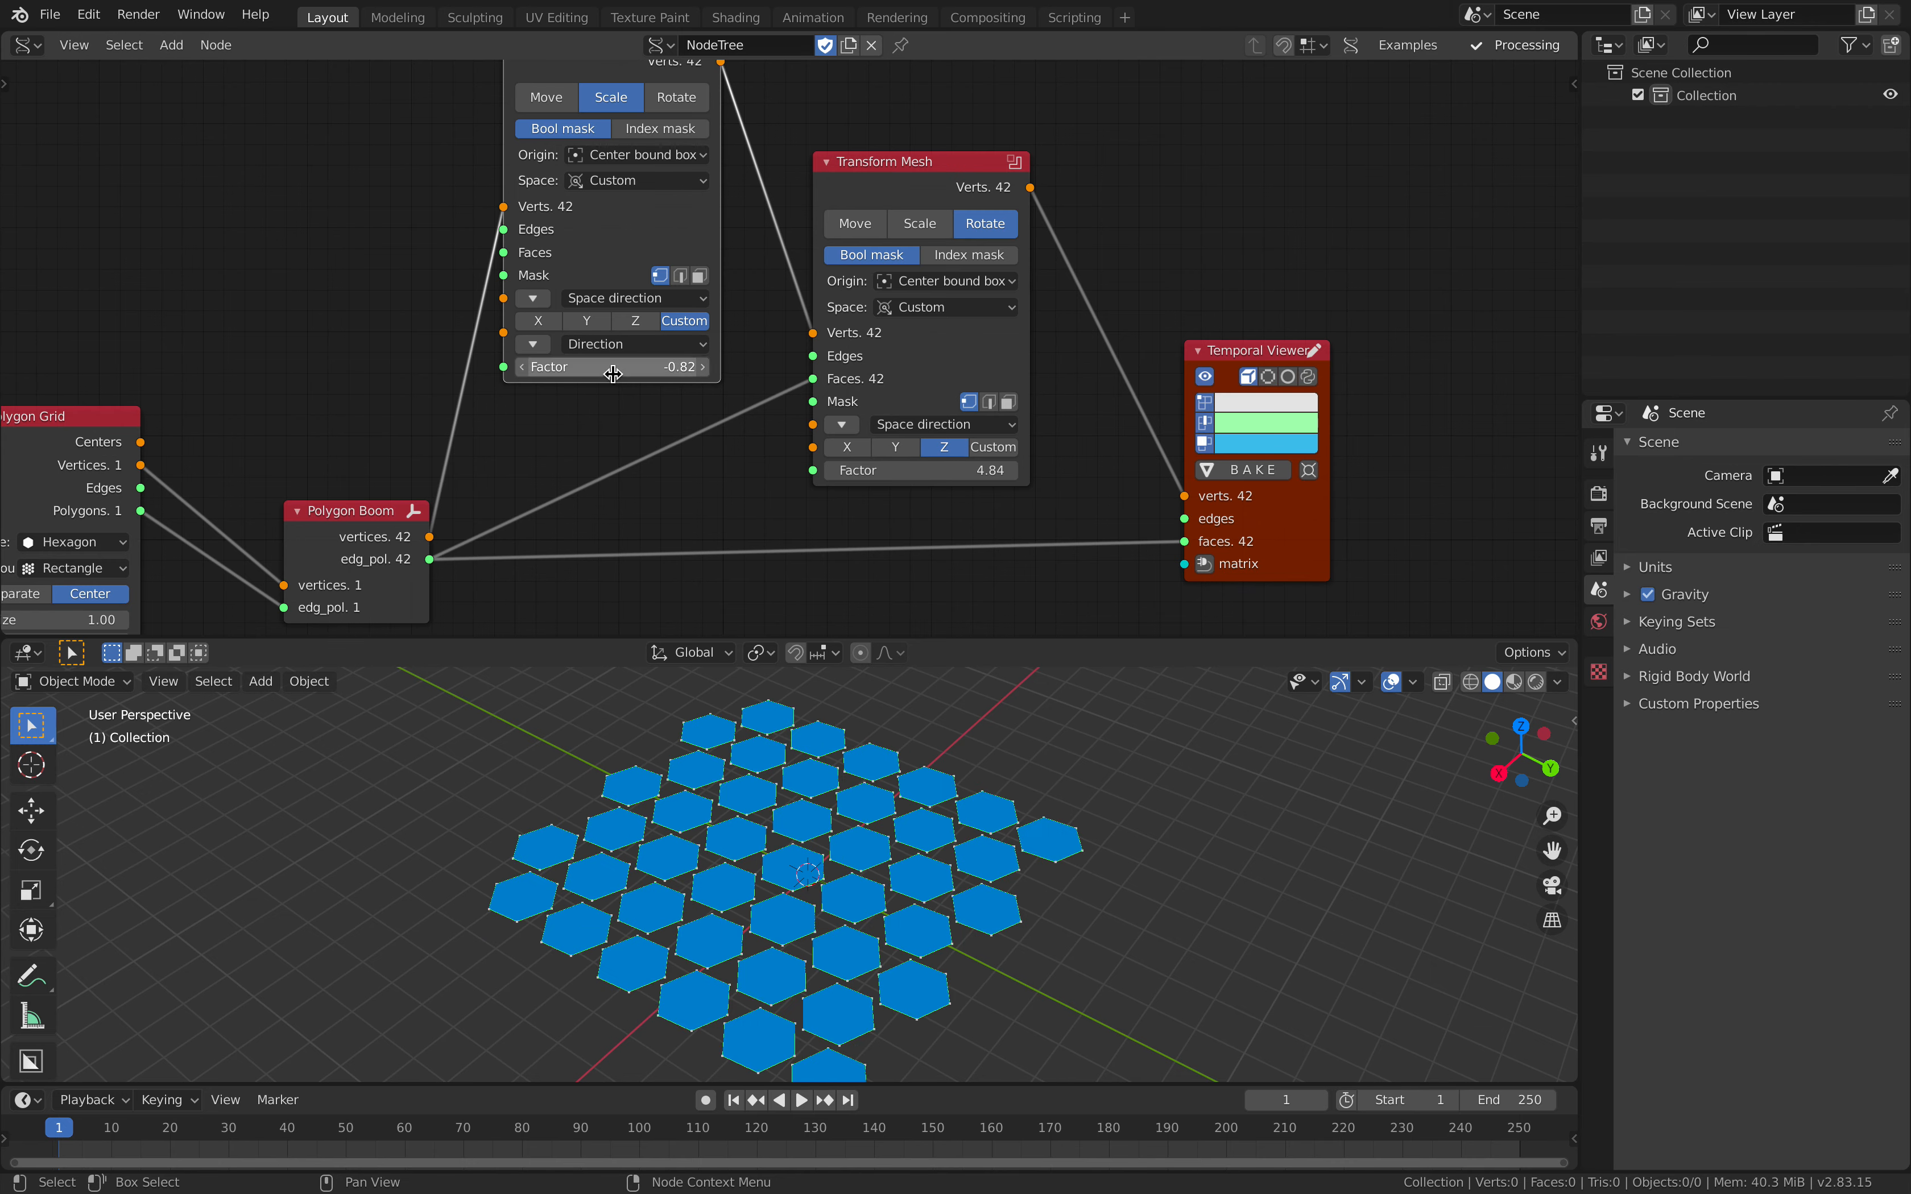
Step: Save the file, then set the rotating Transform Mesh's axis to Y and its Factor to about 9.82
middle_drag(932, 735, 997, 814)
key(ctrl+s)
drag(908, 471, 1041, 471)
click(902, 448)
drag(910, 470, 1081, 470)
Step: Move the scaling and rotating Transform Mesh nodes further apart in the node tree
middle_drag(737, 410, 776, 411)
scroll(776, 364, down, 2)
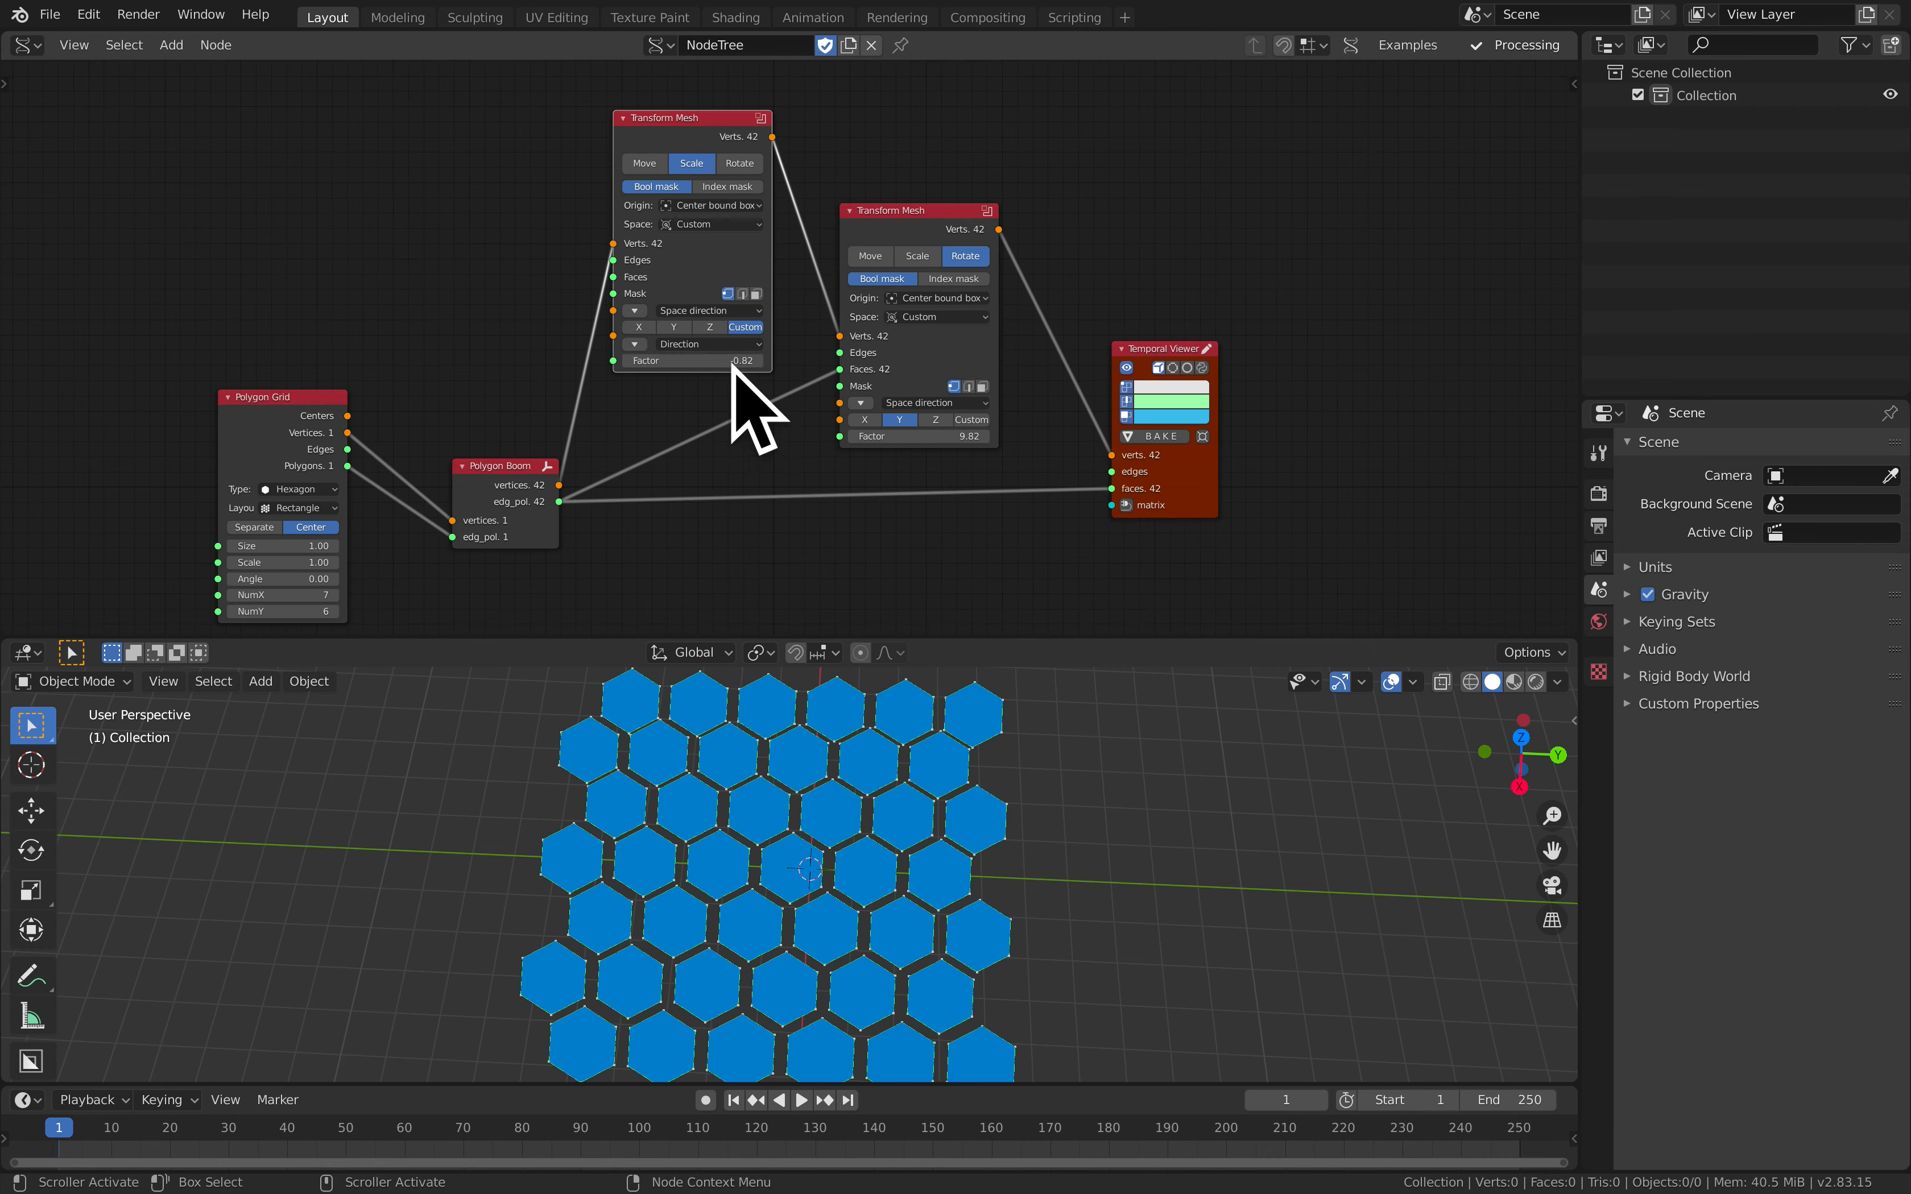
scroll(736, 369, up, 3)
drag(674, 92, 638, 114)
scroll(627, 106, down, 2)
drag(911, 224, 923, 224)
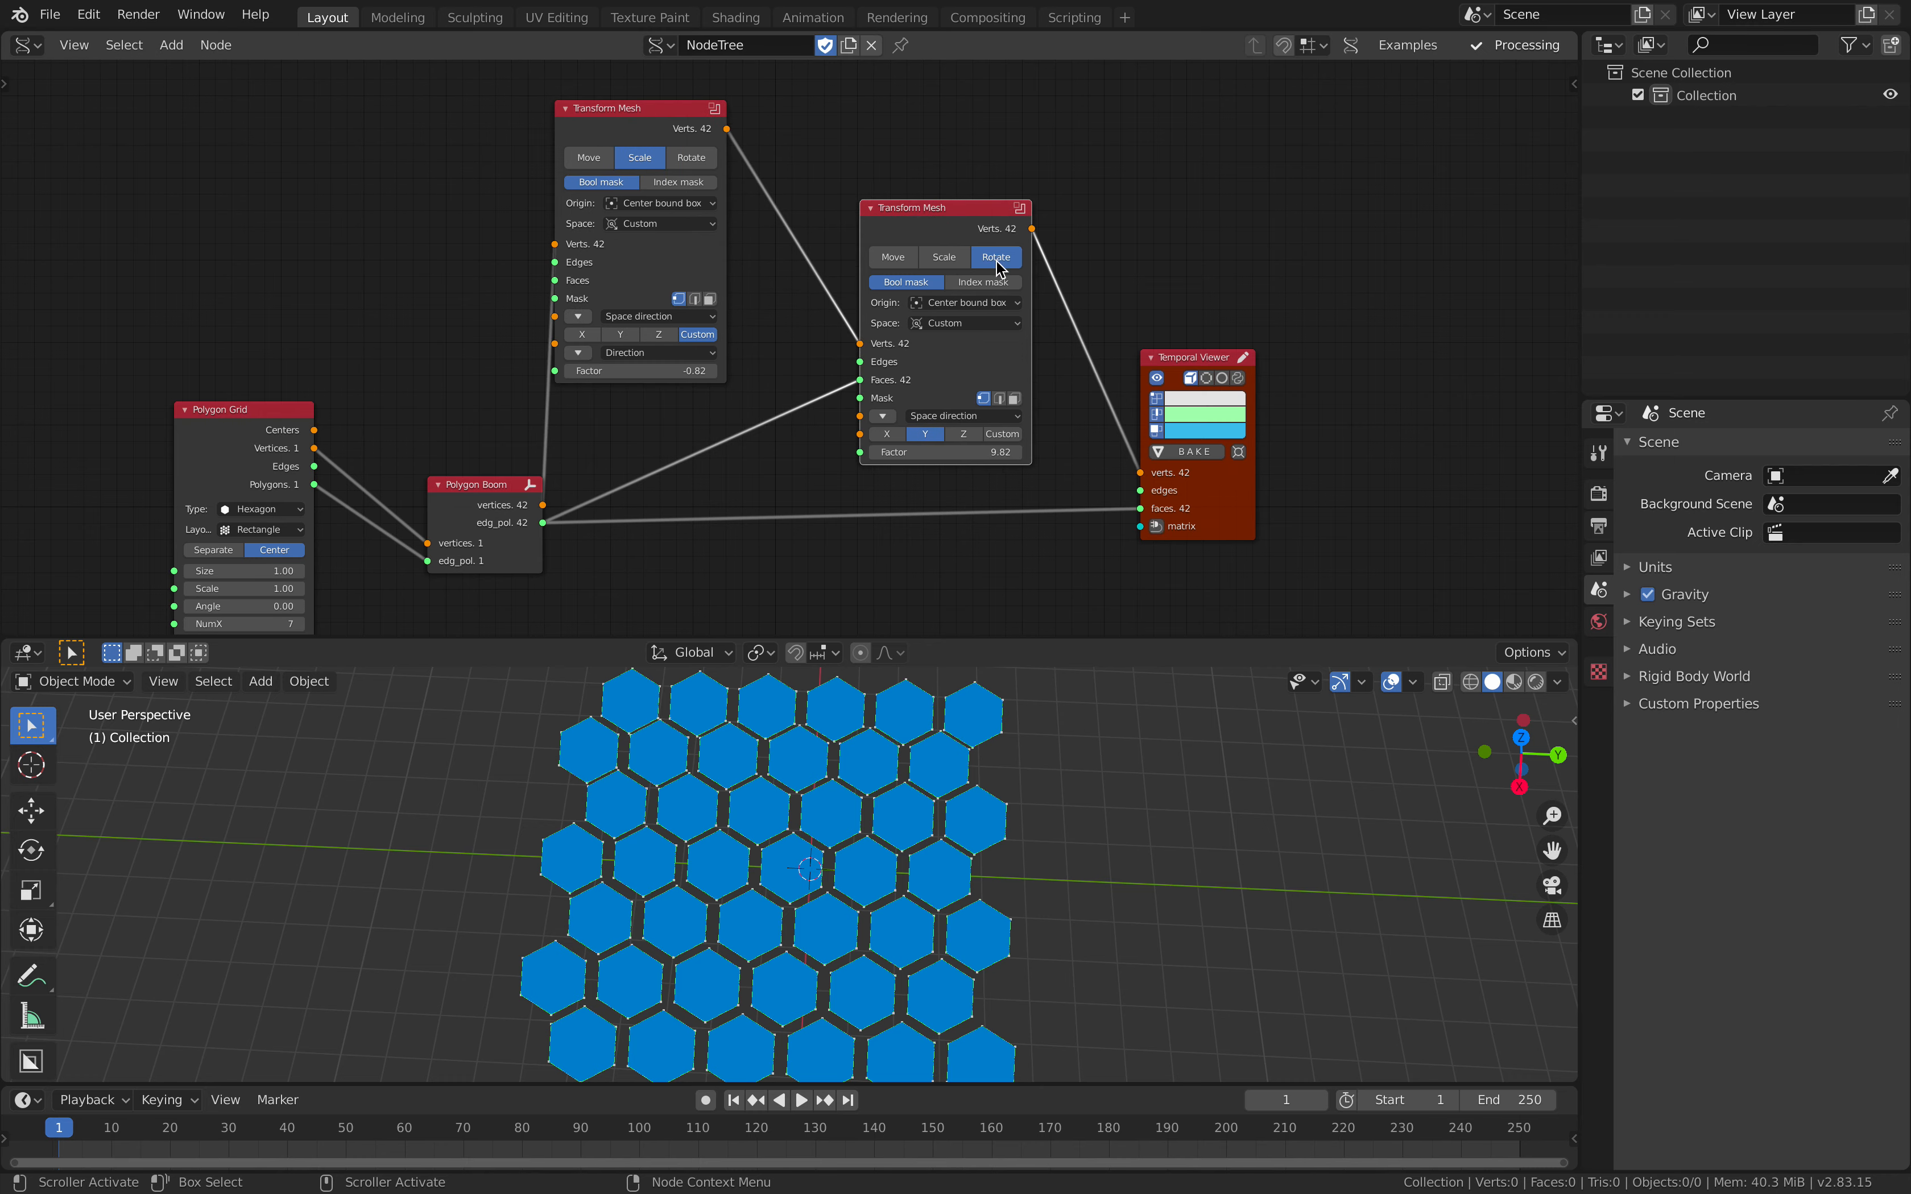
Step: Set the rotating Transform Mesh's Factor to about 8.86 and save the file
scroll(916, 324, down, 1)
middle_drag(916, 324, 920, 273)
scroll(833, 358, up, 2)
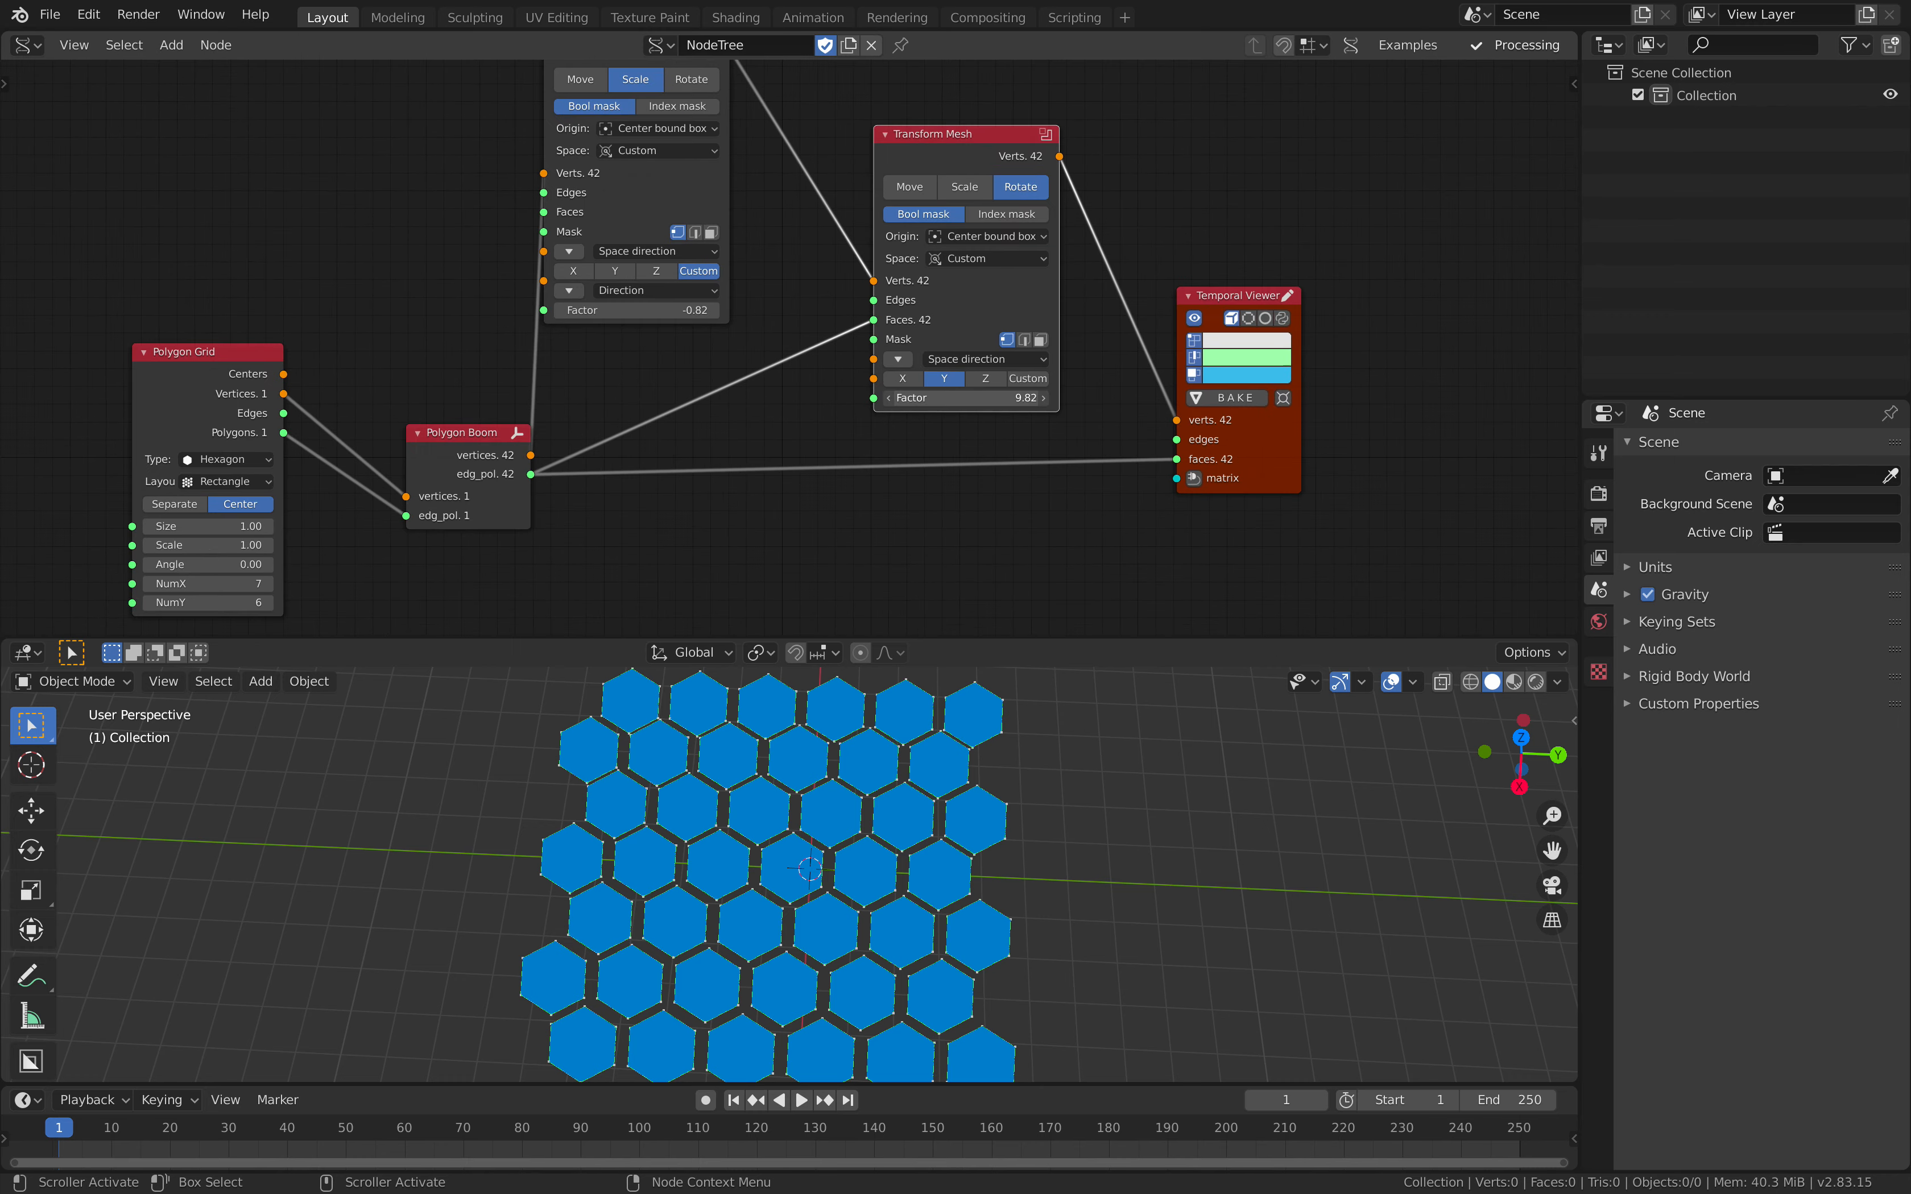
drag(966, 398, 951, 398)
middle_drag(923, 426, 930, 292)
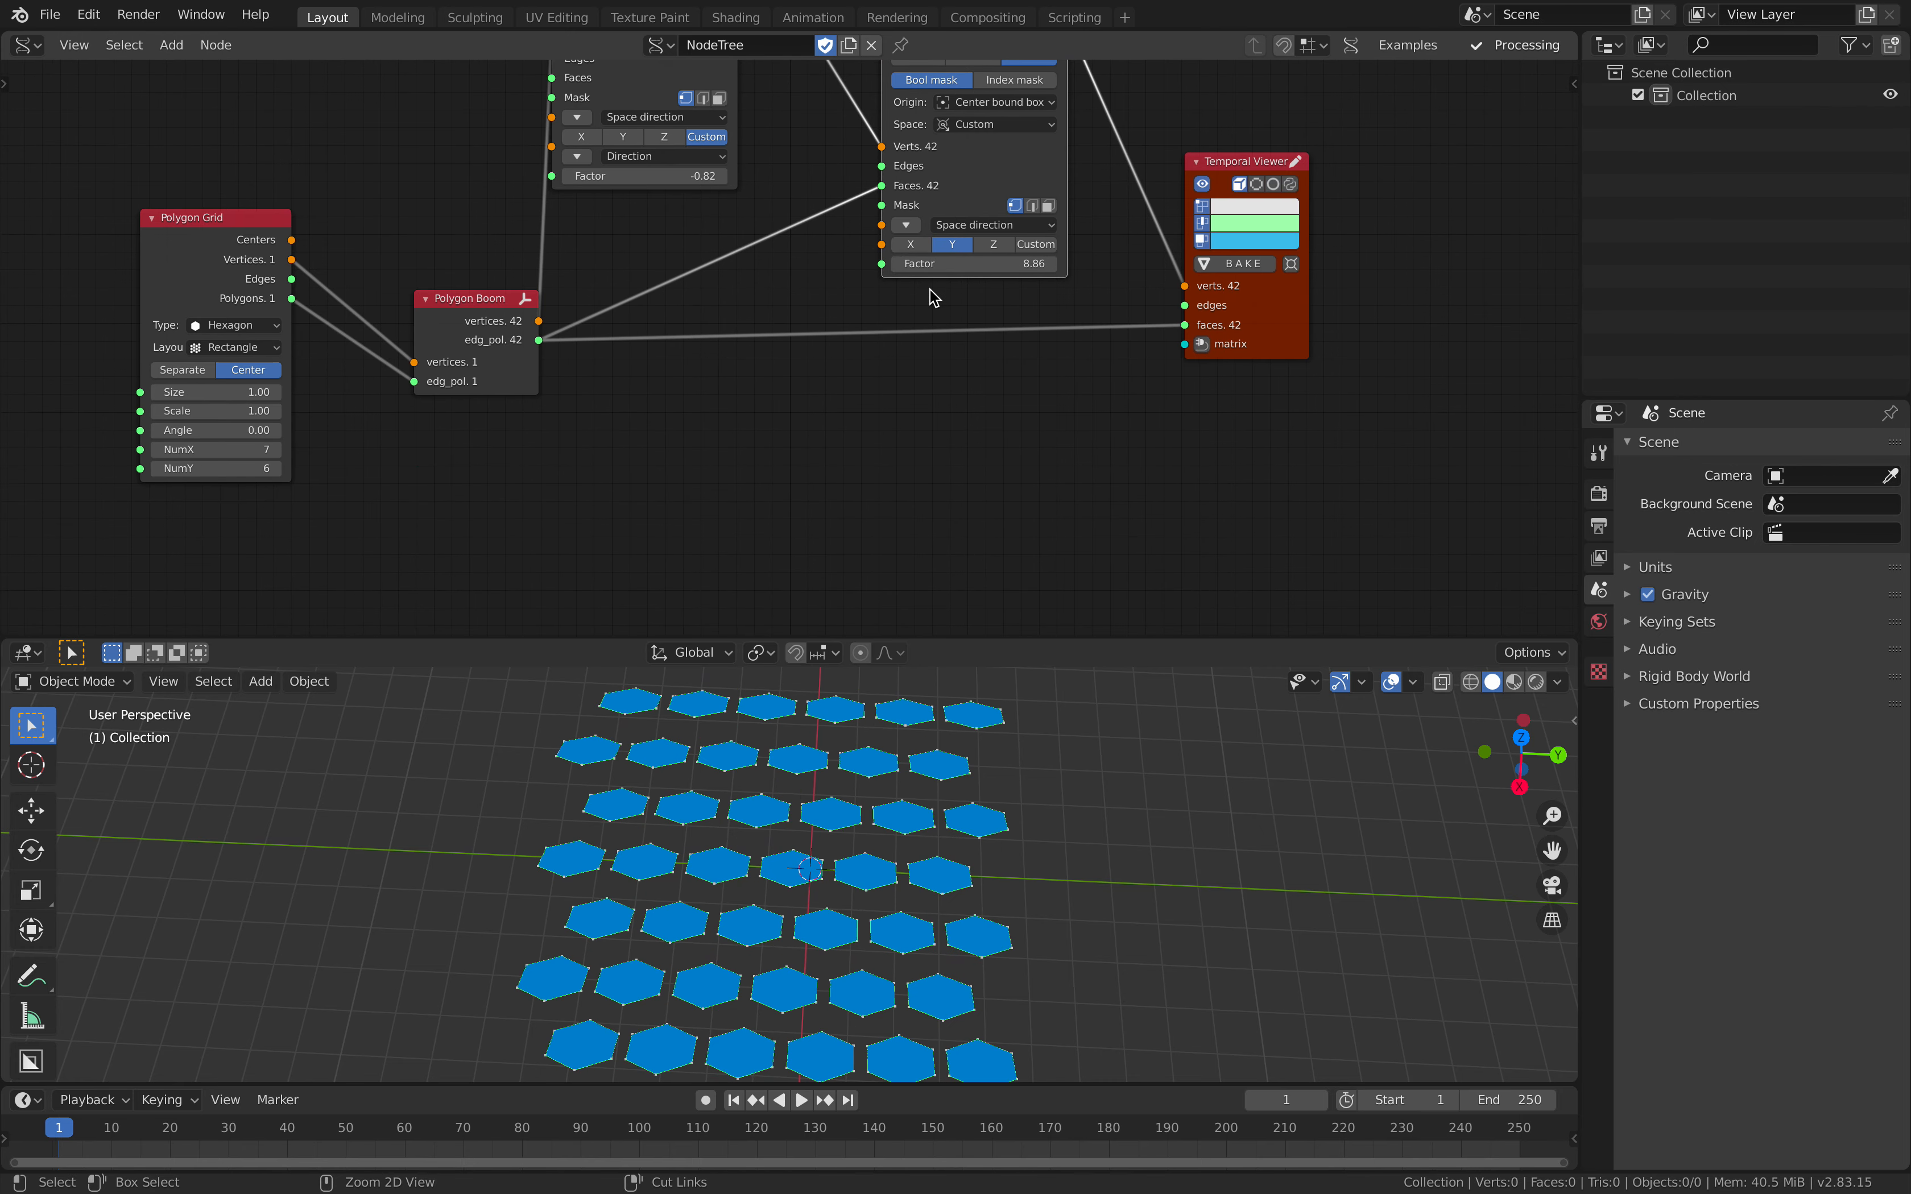
key(ctrl+s)
Step: Add a Random Num Gen node, set it to Float, and connect its Value to the rotating Transform Mesh's Factor
scroll(821, 351, down, 1)
key(alt+space)
text(random n)
key(Return)
click(683, 406)
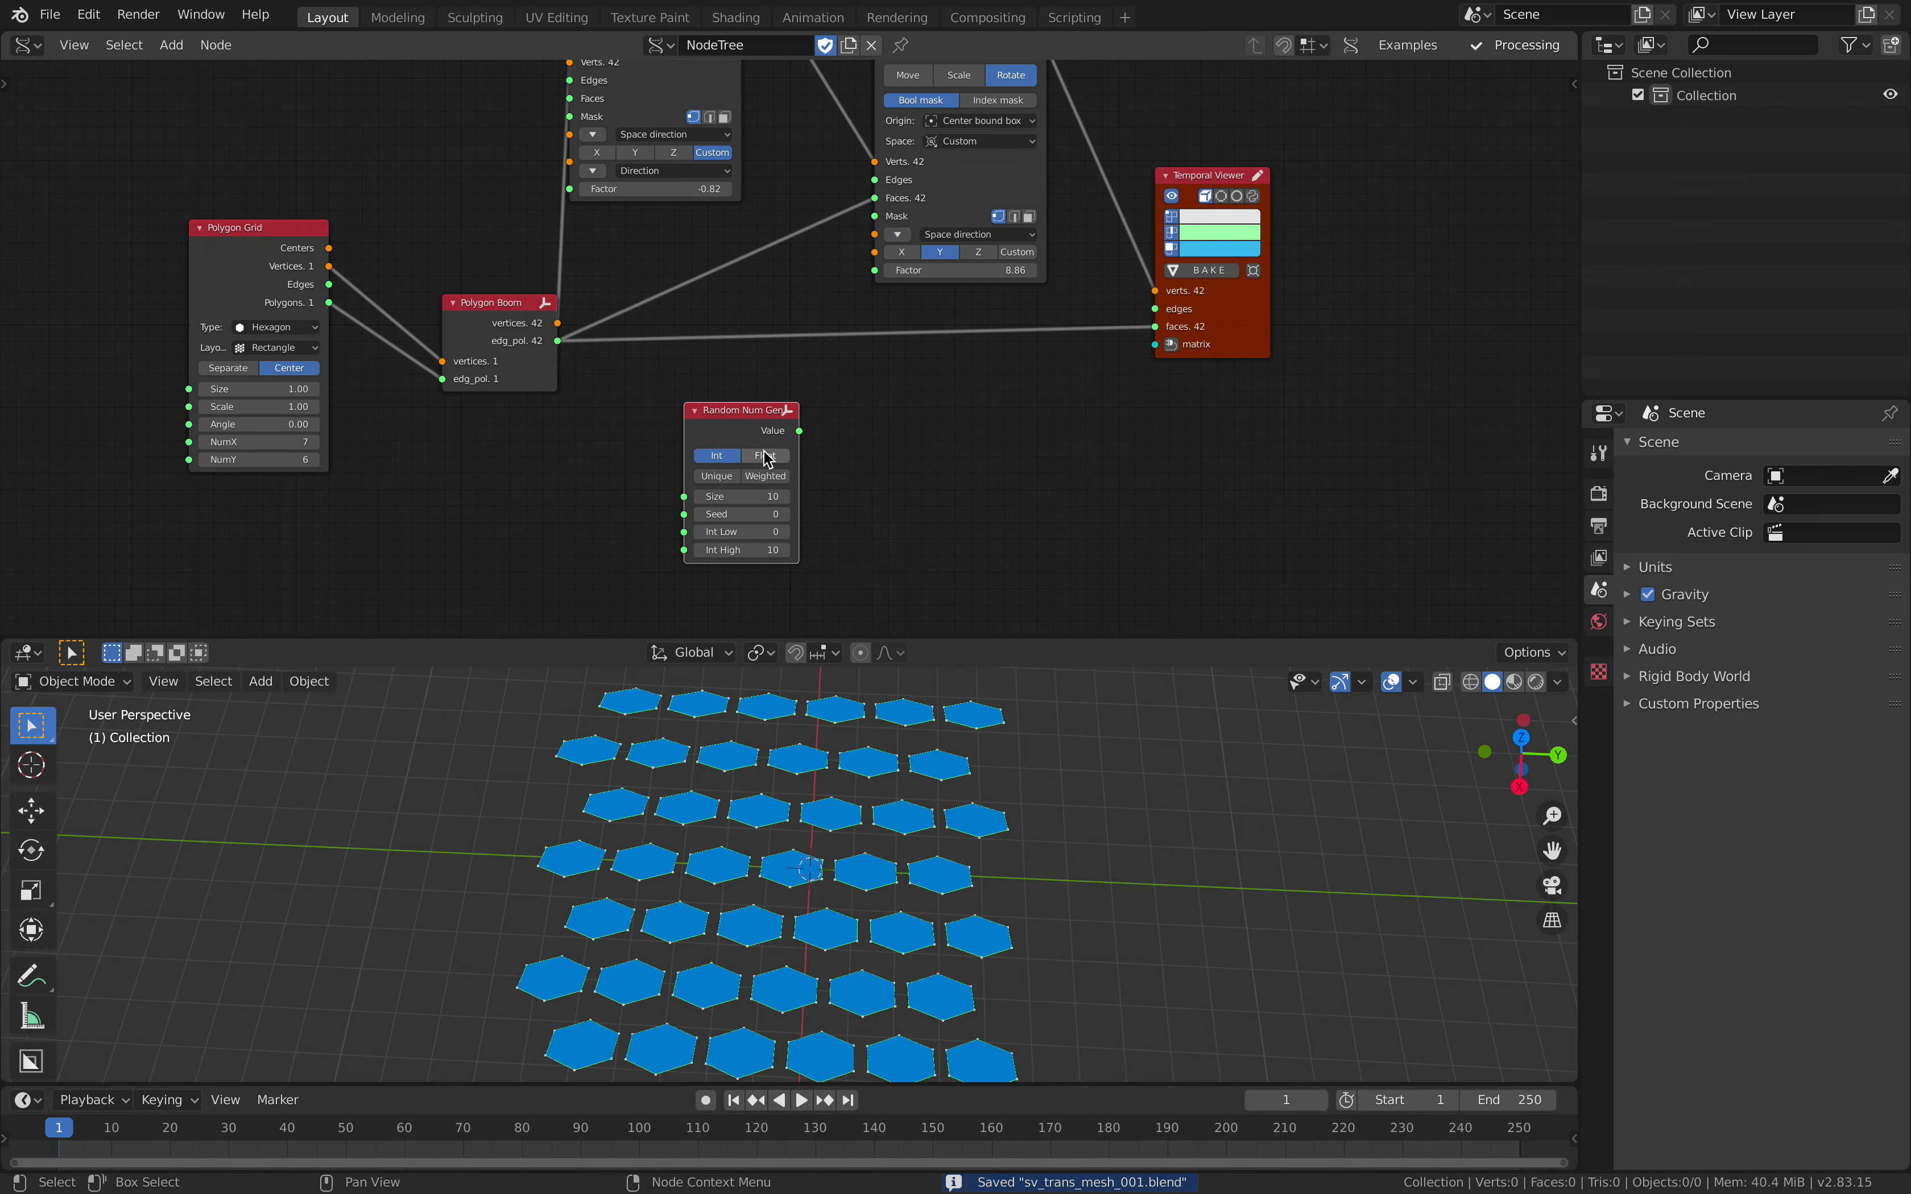
drag(802, 431, 734, 398)
middle_drag(735, 398, 730, 341)
Step: Set Random Num Gen's Size to 128, its Seed to 66 and its Float Low to about 2.16
scroll(708, 413, up, 1)
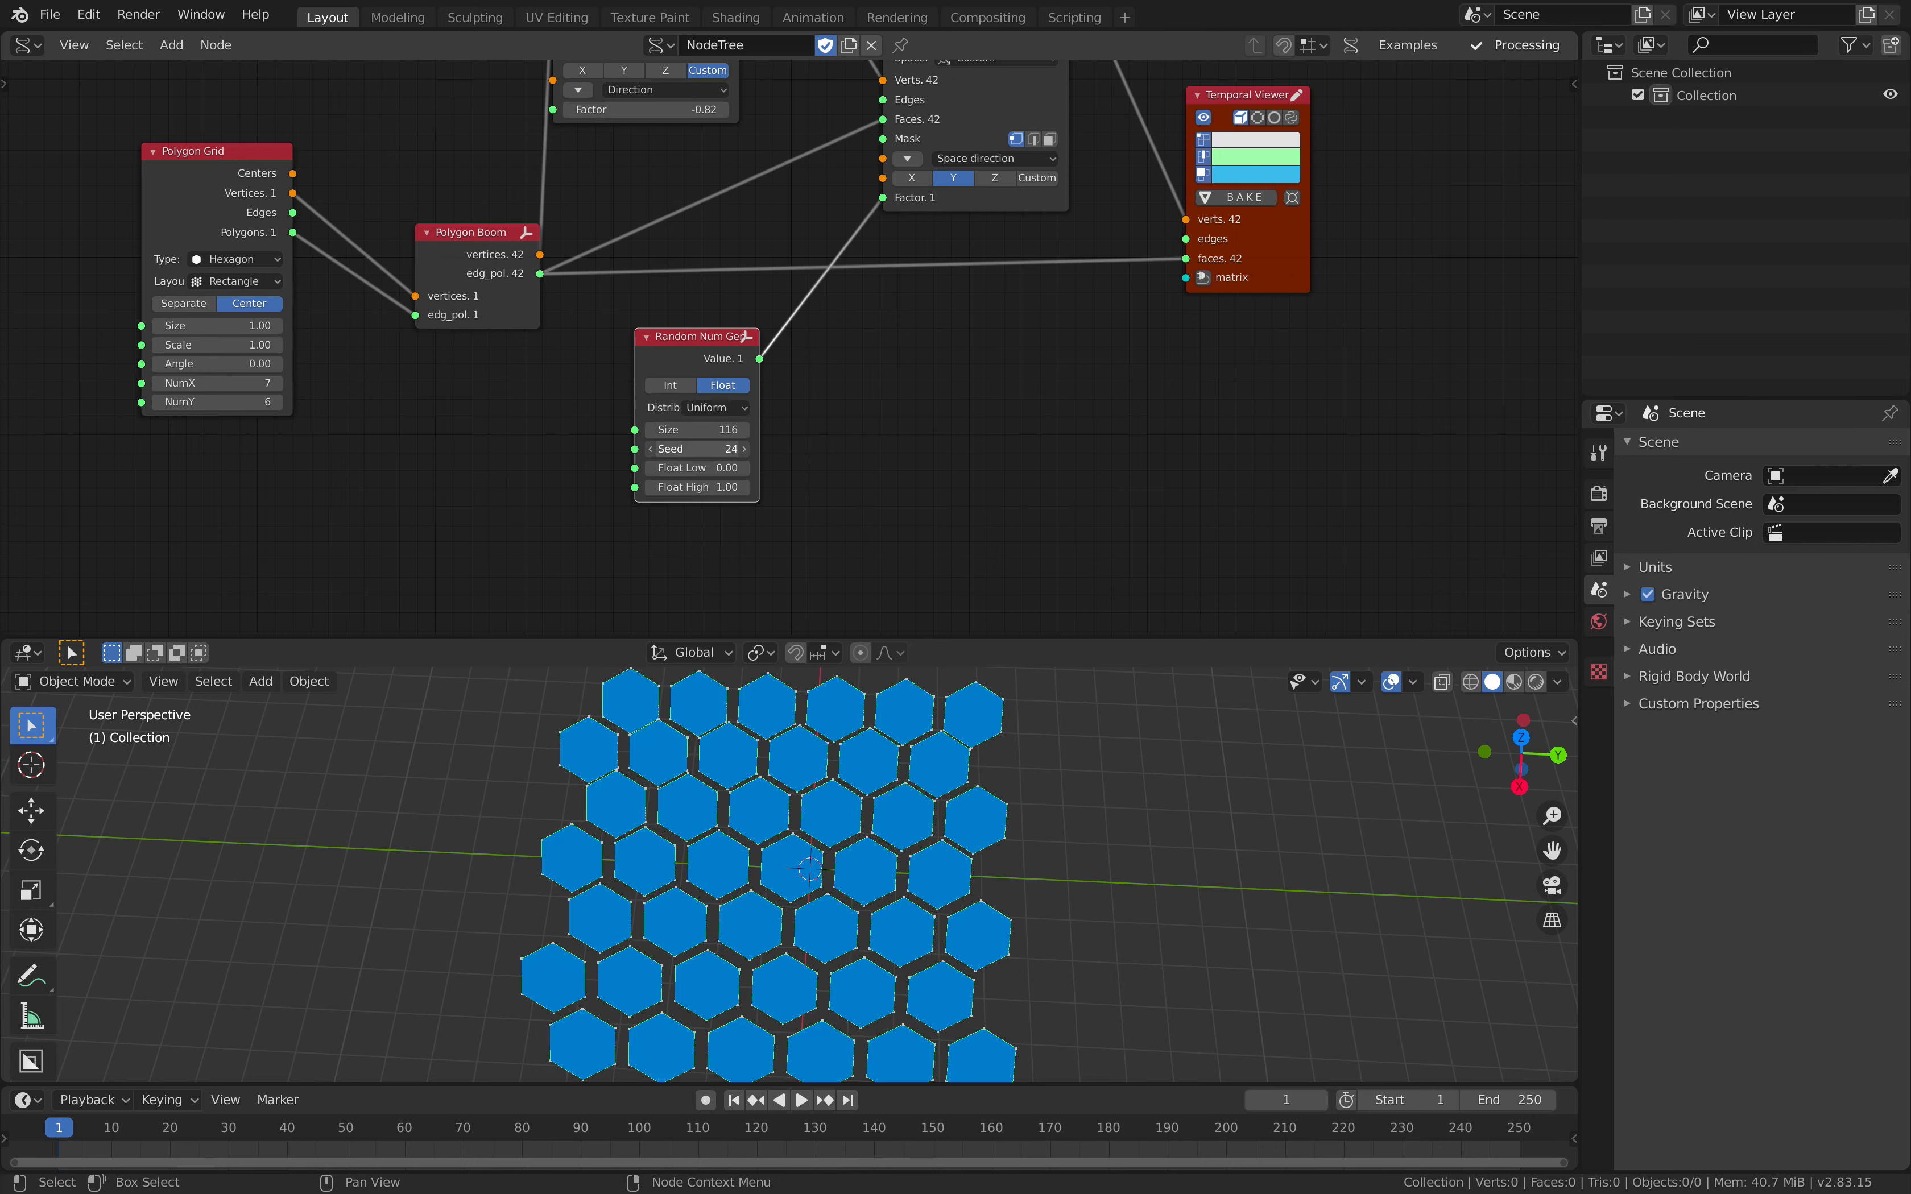
drag(700, 449, 711, 449)
mouse_move(701, 469)
mouse_down()
mouse_move(789, 469)
mouse_move(731, 448)
mouse_up()
scroll(696, 428, down, 2)
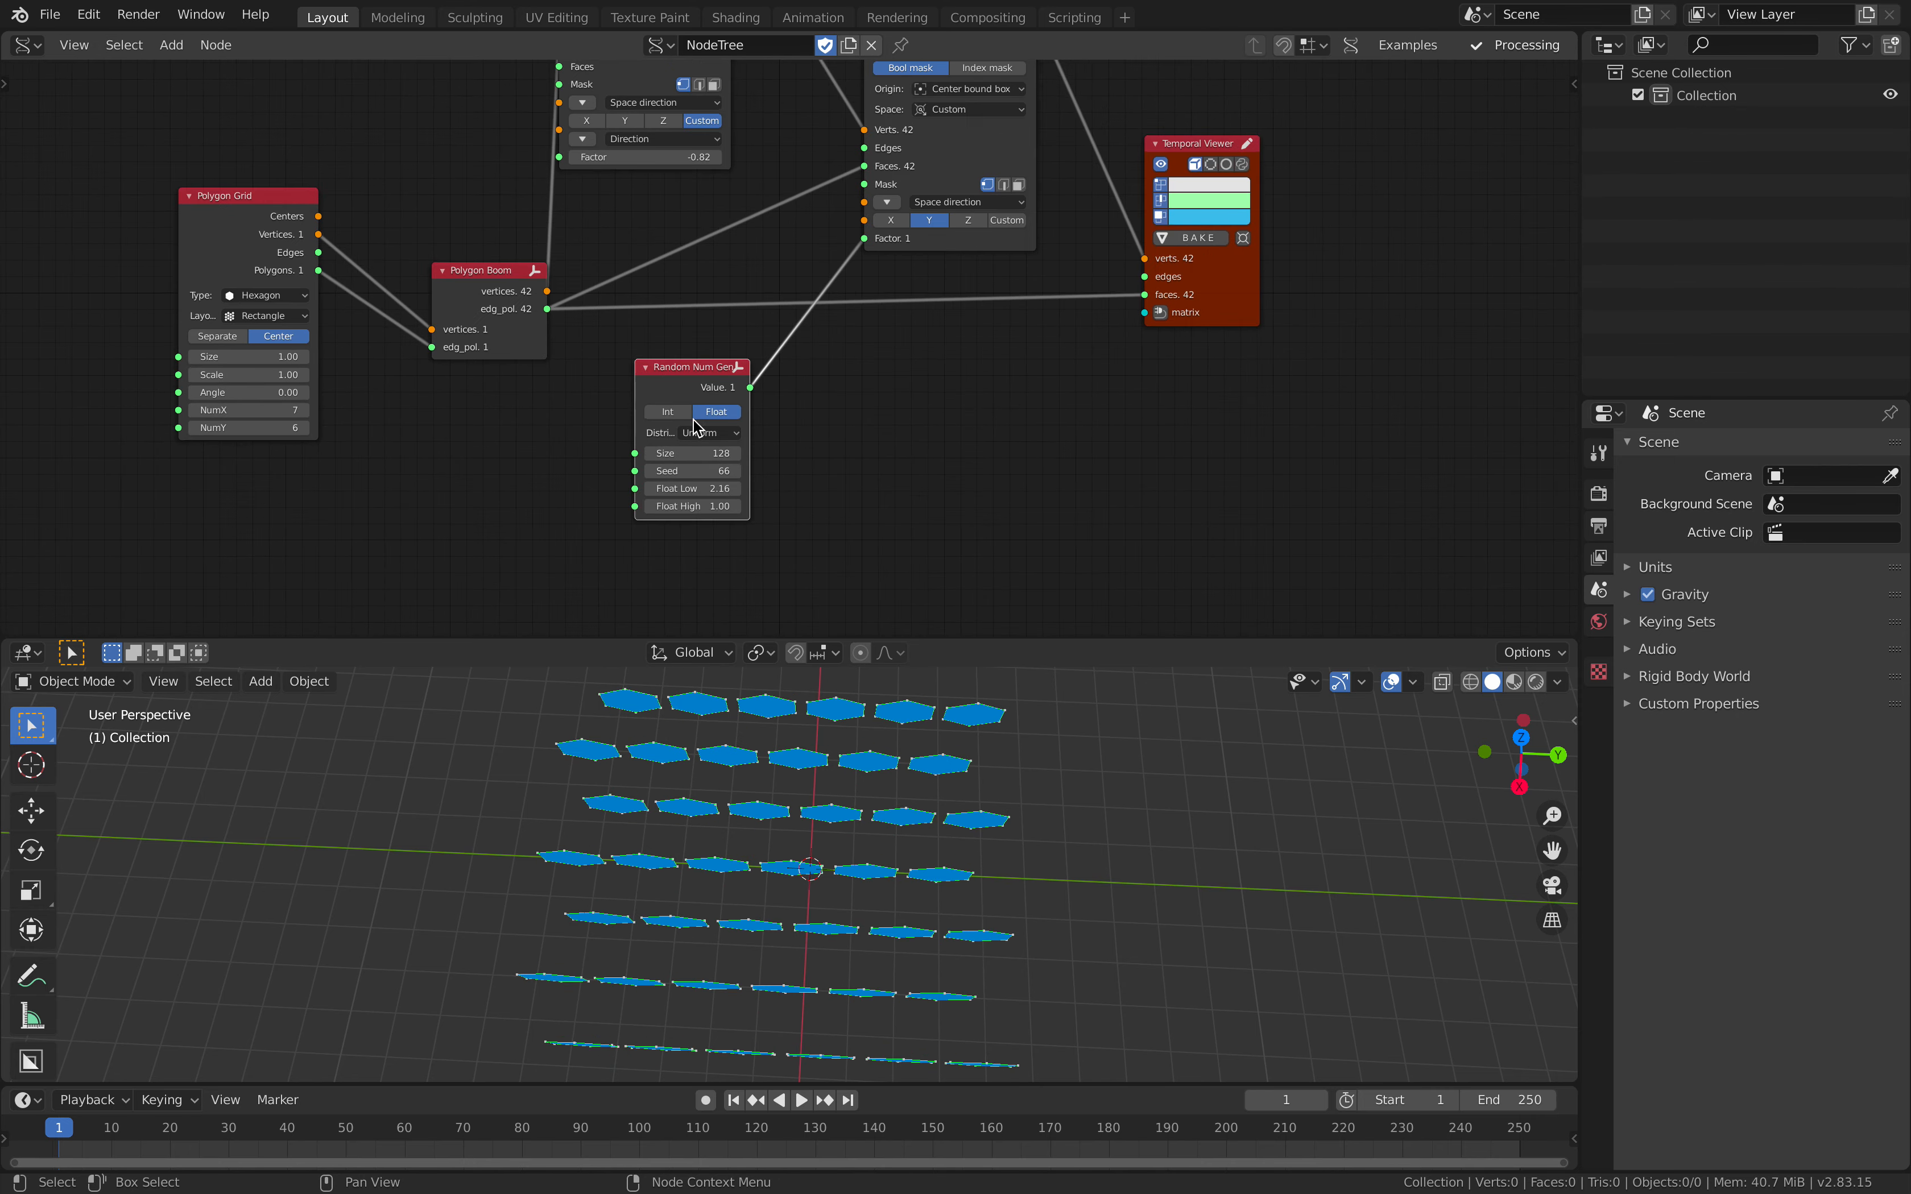
Step: Move Random Num Gen away from Transform Mesh, enlarge the node editor's height and dismiss the reminder notification
middle_drag(676, 386, 661, 416)
drag(715, 420, 686, 410)
middle_drag(821, 329, 748, 389)
scroll(748, 388, up, 3)
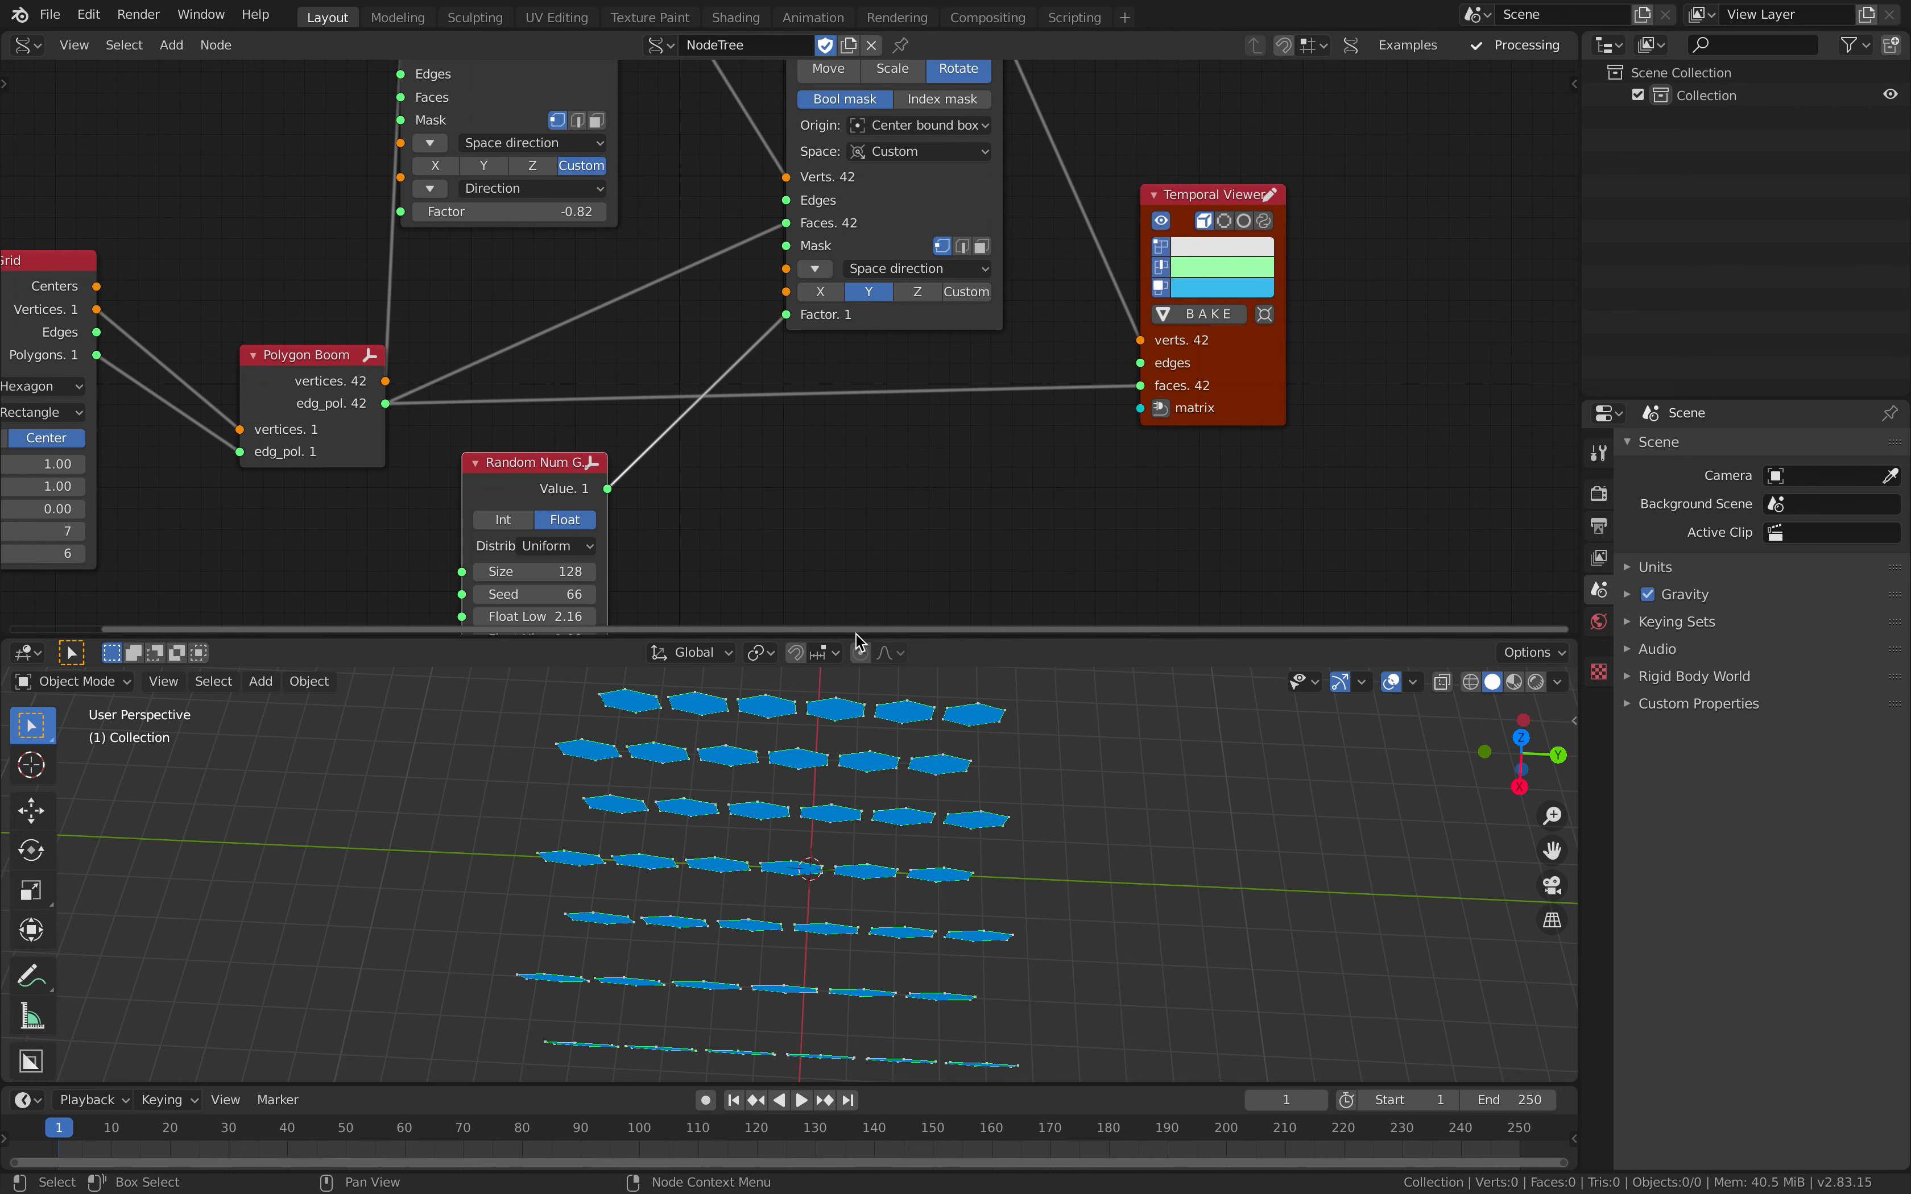
drag(856, 631, 868, 709)
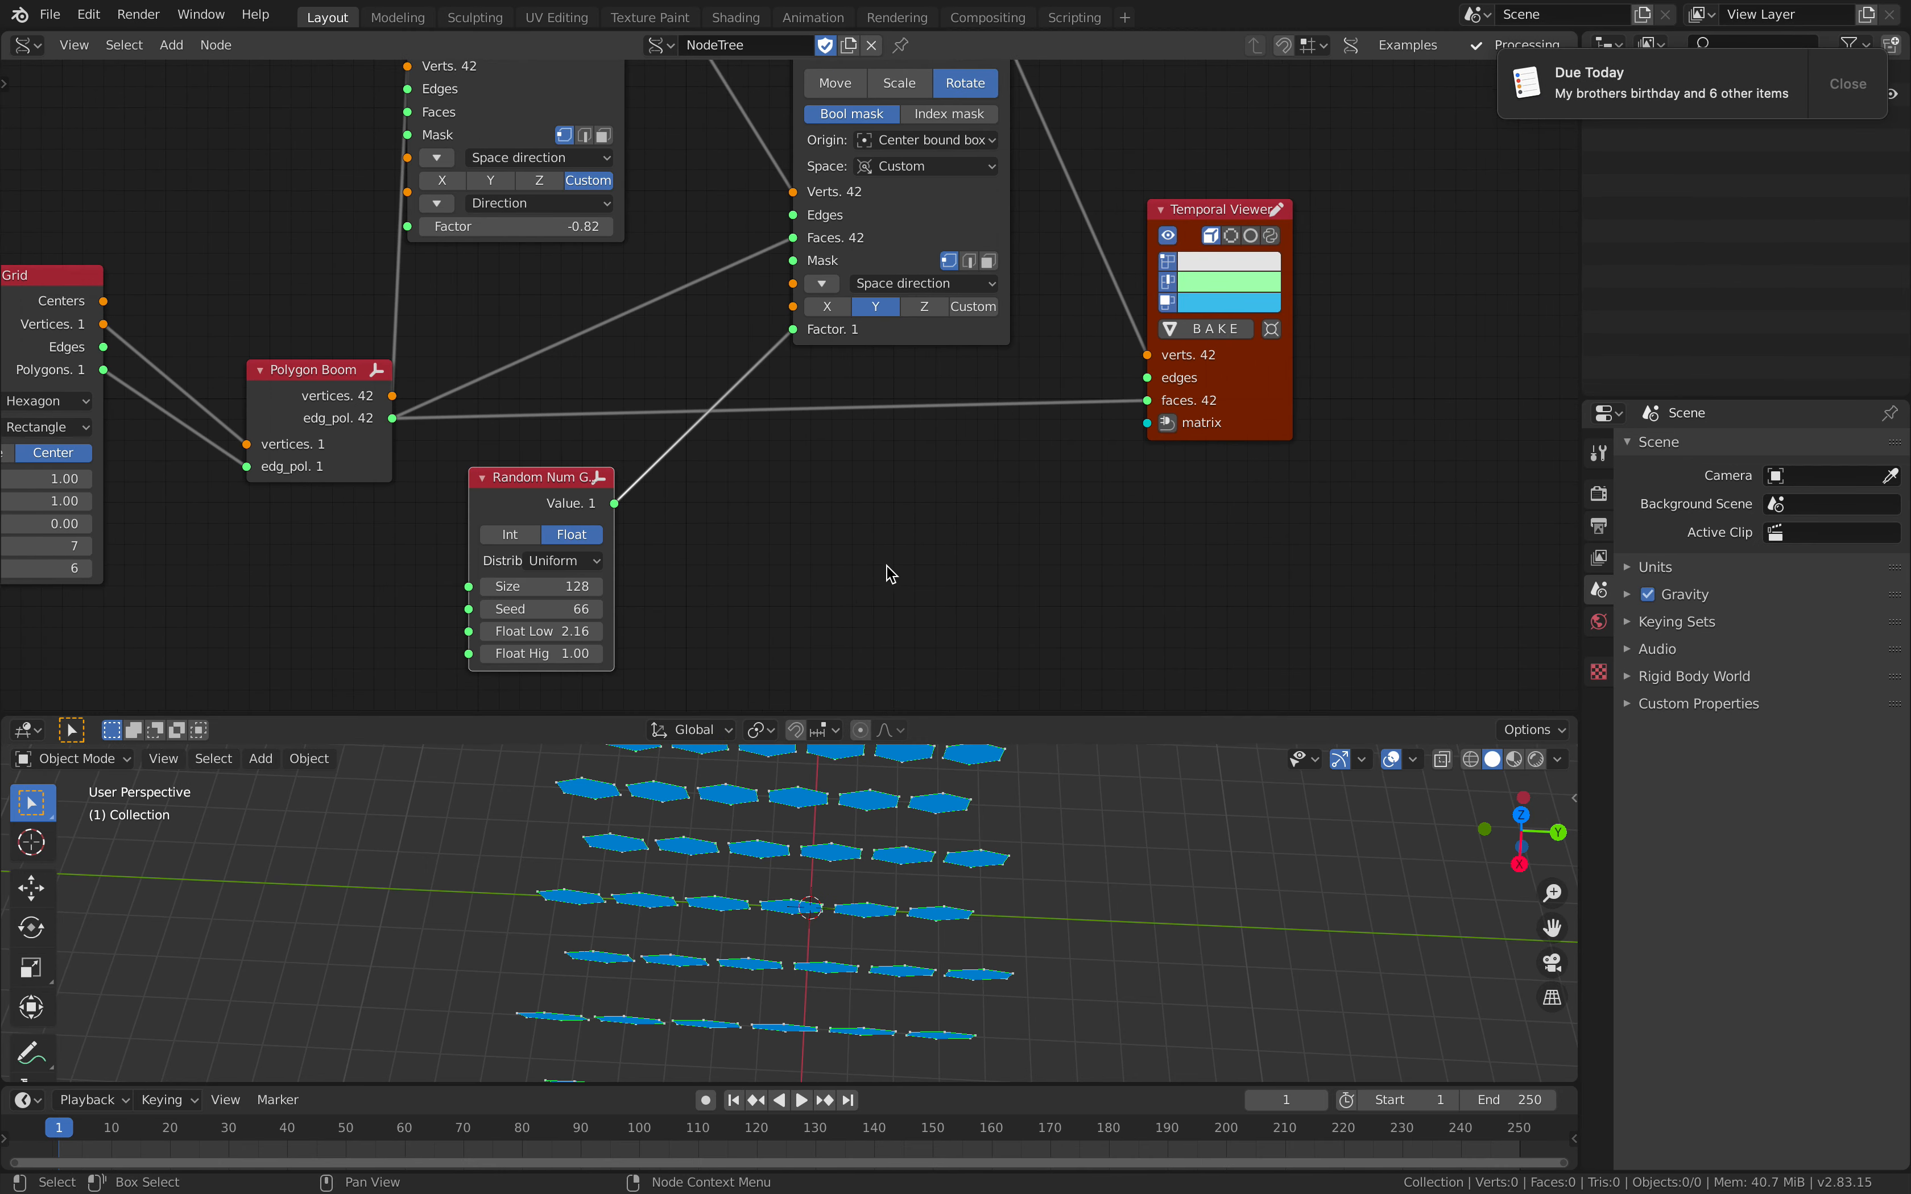
click(1883, 91)
mouse_move(920, 398)
middle_down()
mouse_move(907, 498)
mouse_move(949, 398)
middle_up()
scroll(930, 473, down, 2)
drag(662, 481, 644, 479)
Step: Insert a List Split node on the link between Random Num Gen's Value and Transform Mesh's Factor
key(shift+a)
click(711, 515)
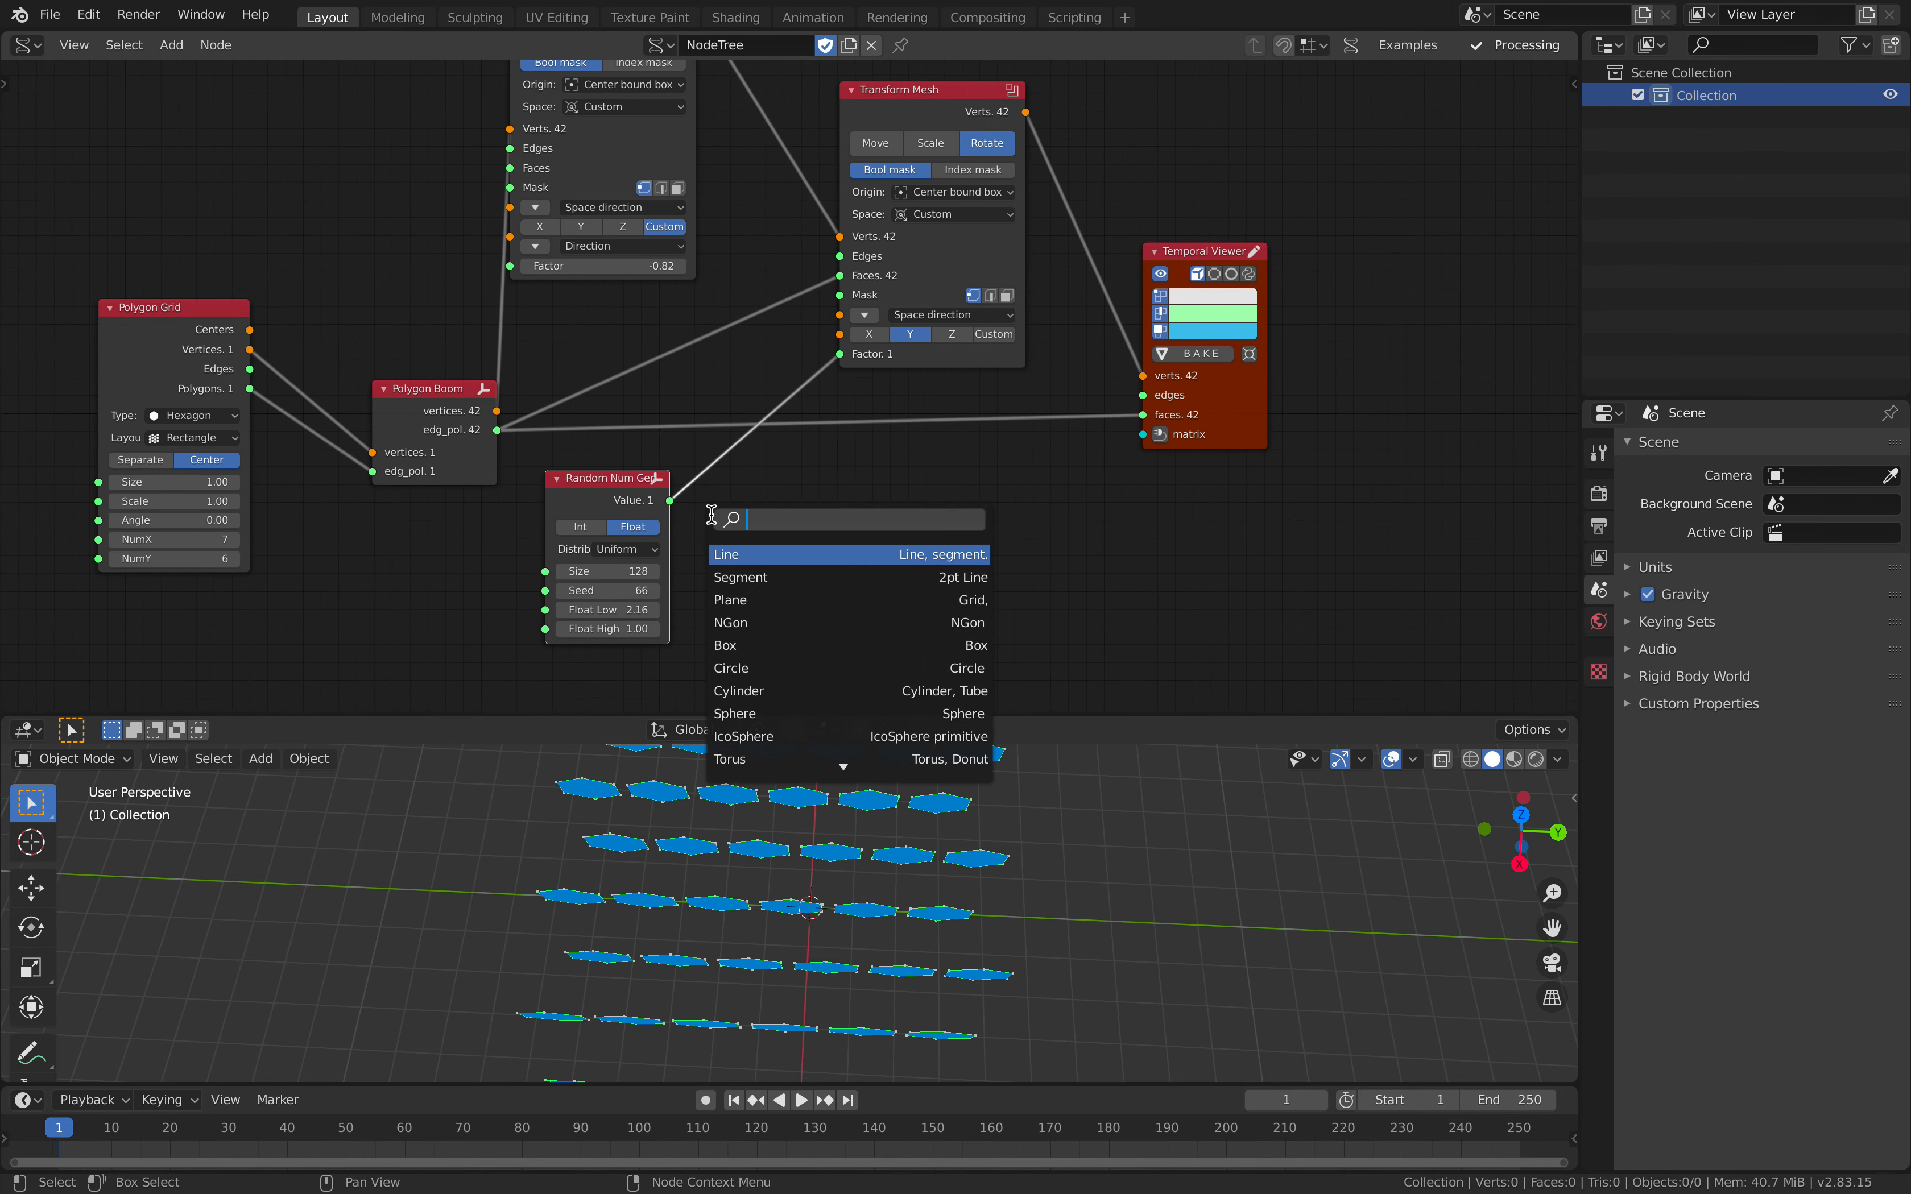
text(spli)
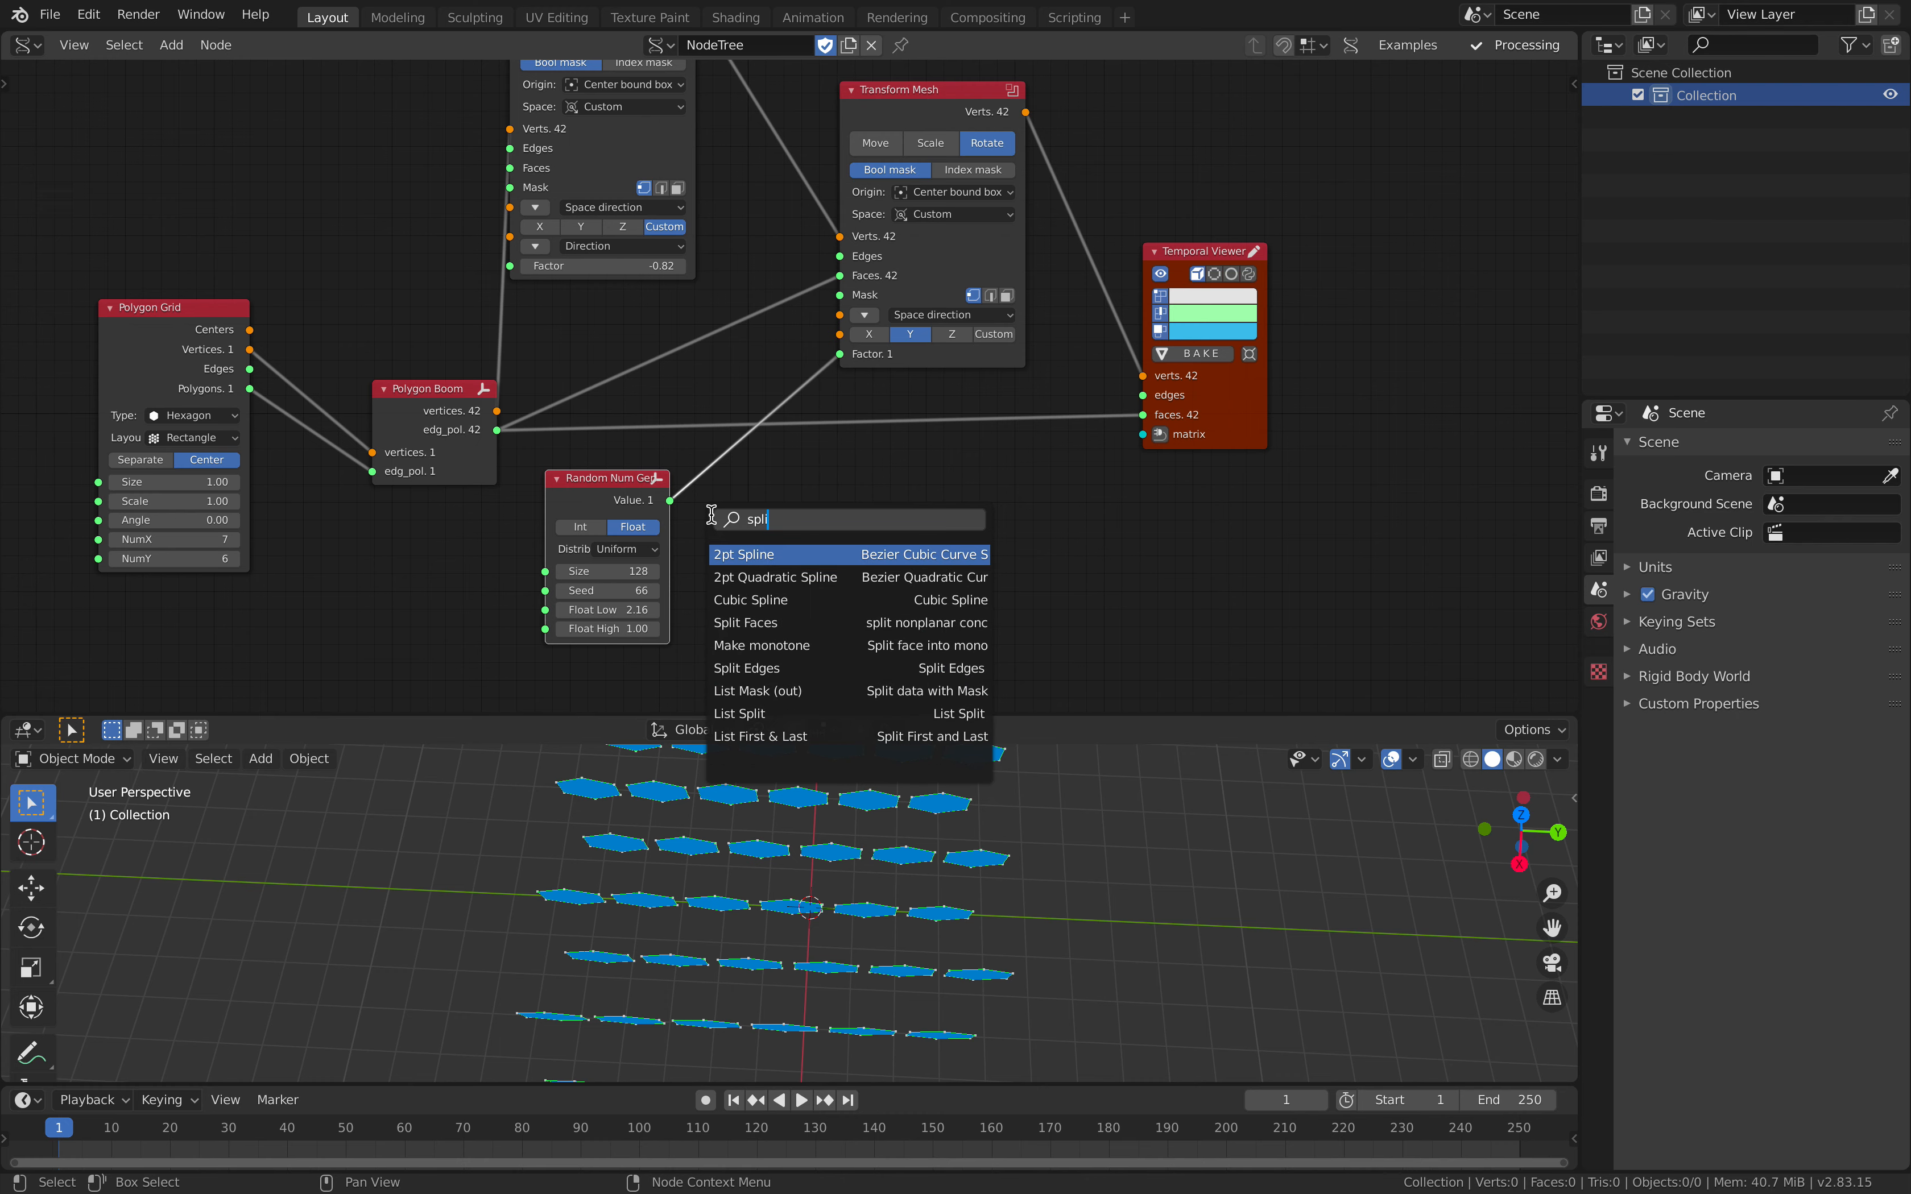
key(Down)
key(Down)
key(Down)
key(Down)
key(Down)
key(Down)
key(Down)
key(Return)
click(708, 463)
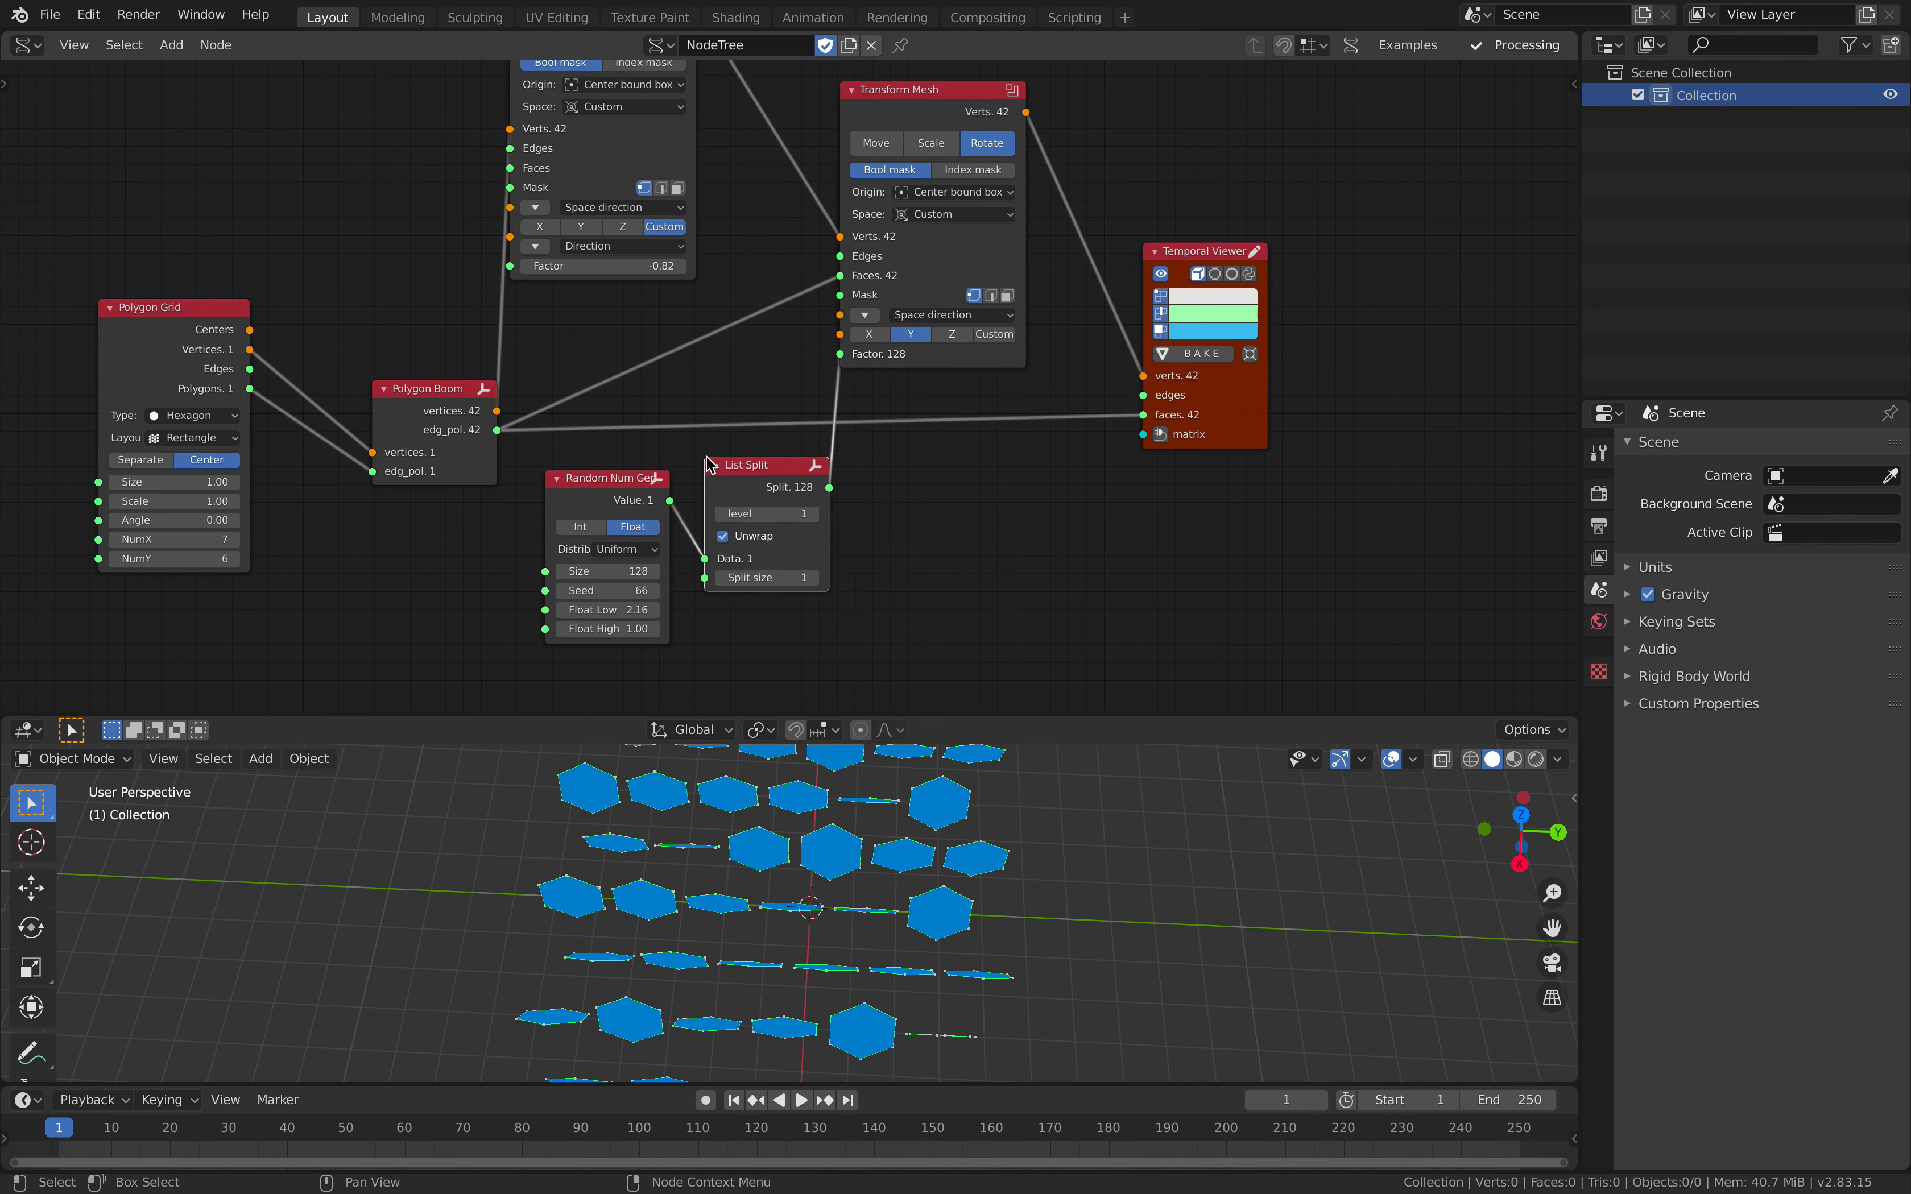
Step: Set Random Num Gen's Seed to 126 and save the file
middle_drag(880, 629, 858, 525)
scroll(836, 534, up, 1)
drag(570, 496, 664, 496)
scroll(938, 909, down, 3)
middle_drag(856, 905, 807, 904)
key(ctrl+s)
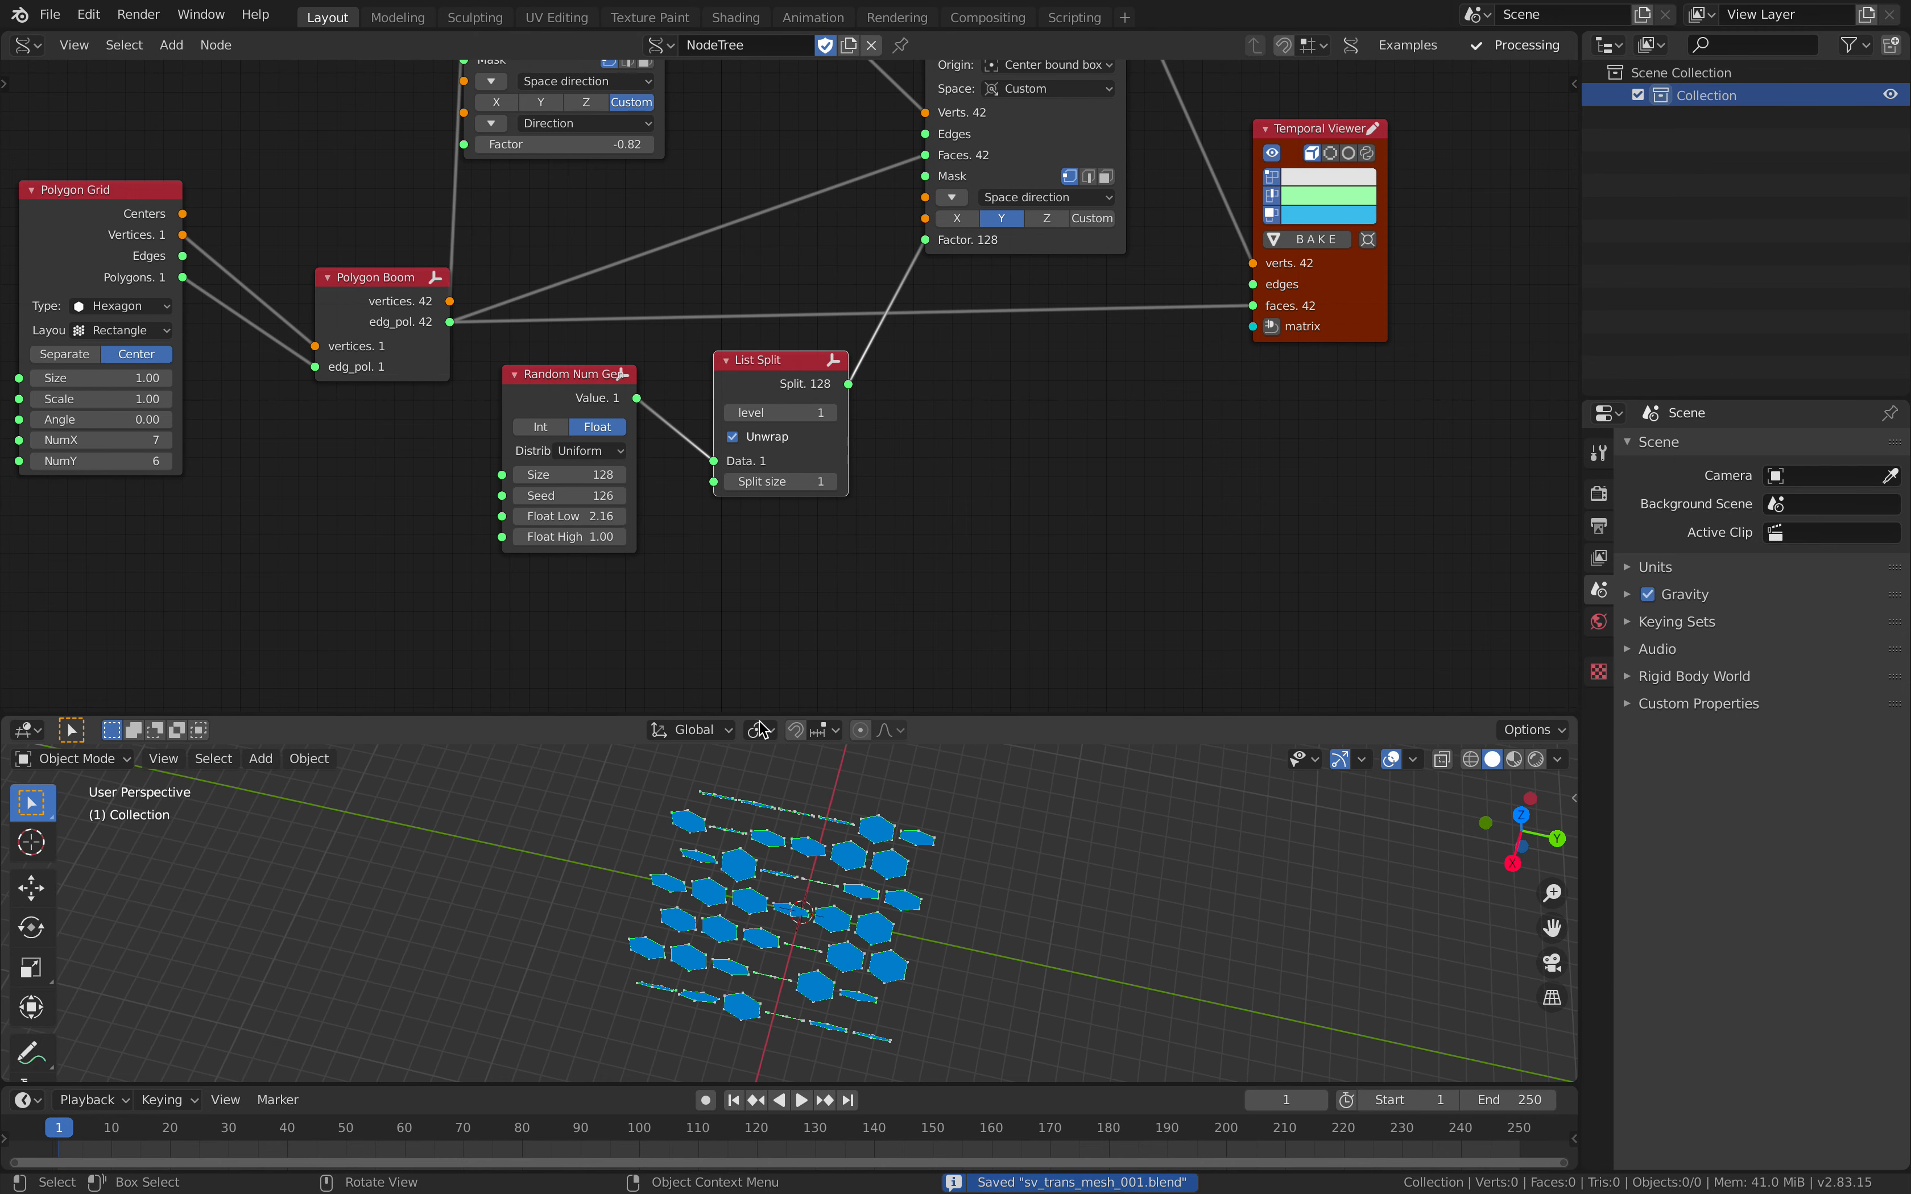
Step: Enlarge the hexagon grid by setting Polygon Grid's NumX to 15 and NumY to 13
middle_drag(499, 414, 621, 408)
drag(221, 434, 276, 455)
middle_drag(947, 858, 876, 844)
scroll(889, 843, down, 3)
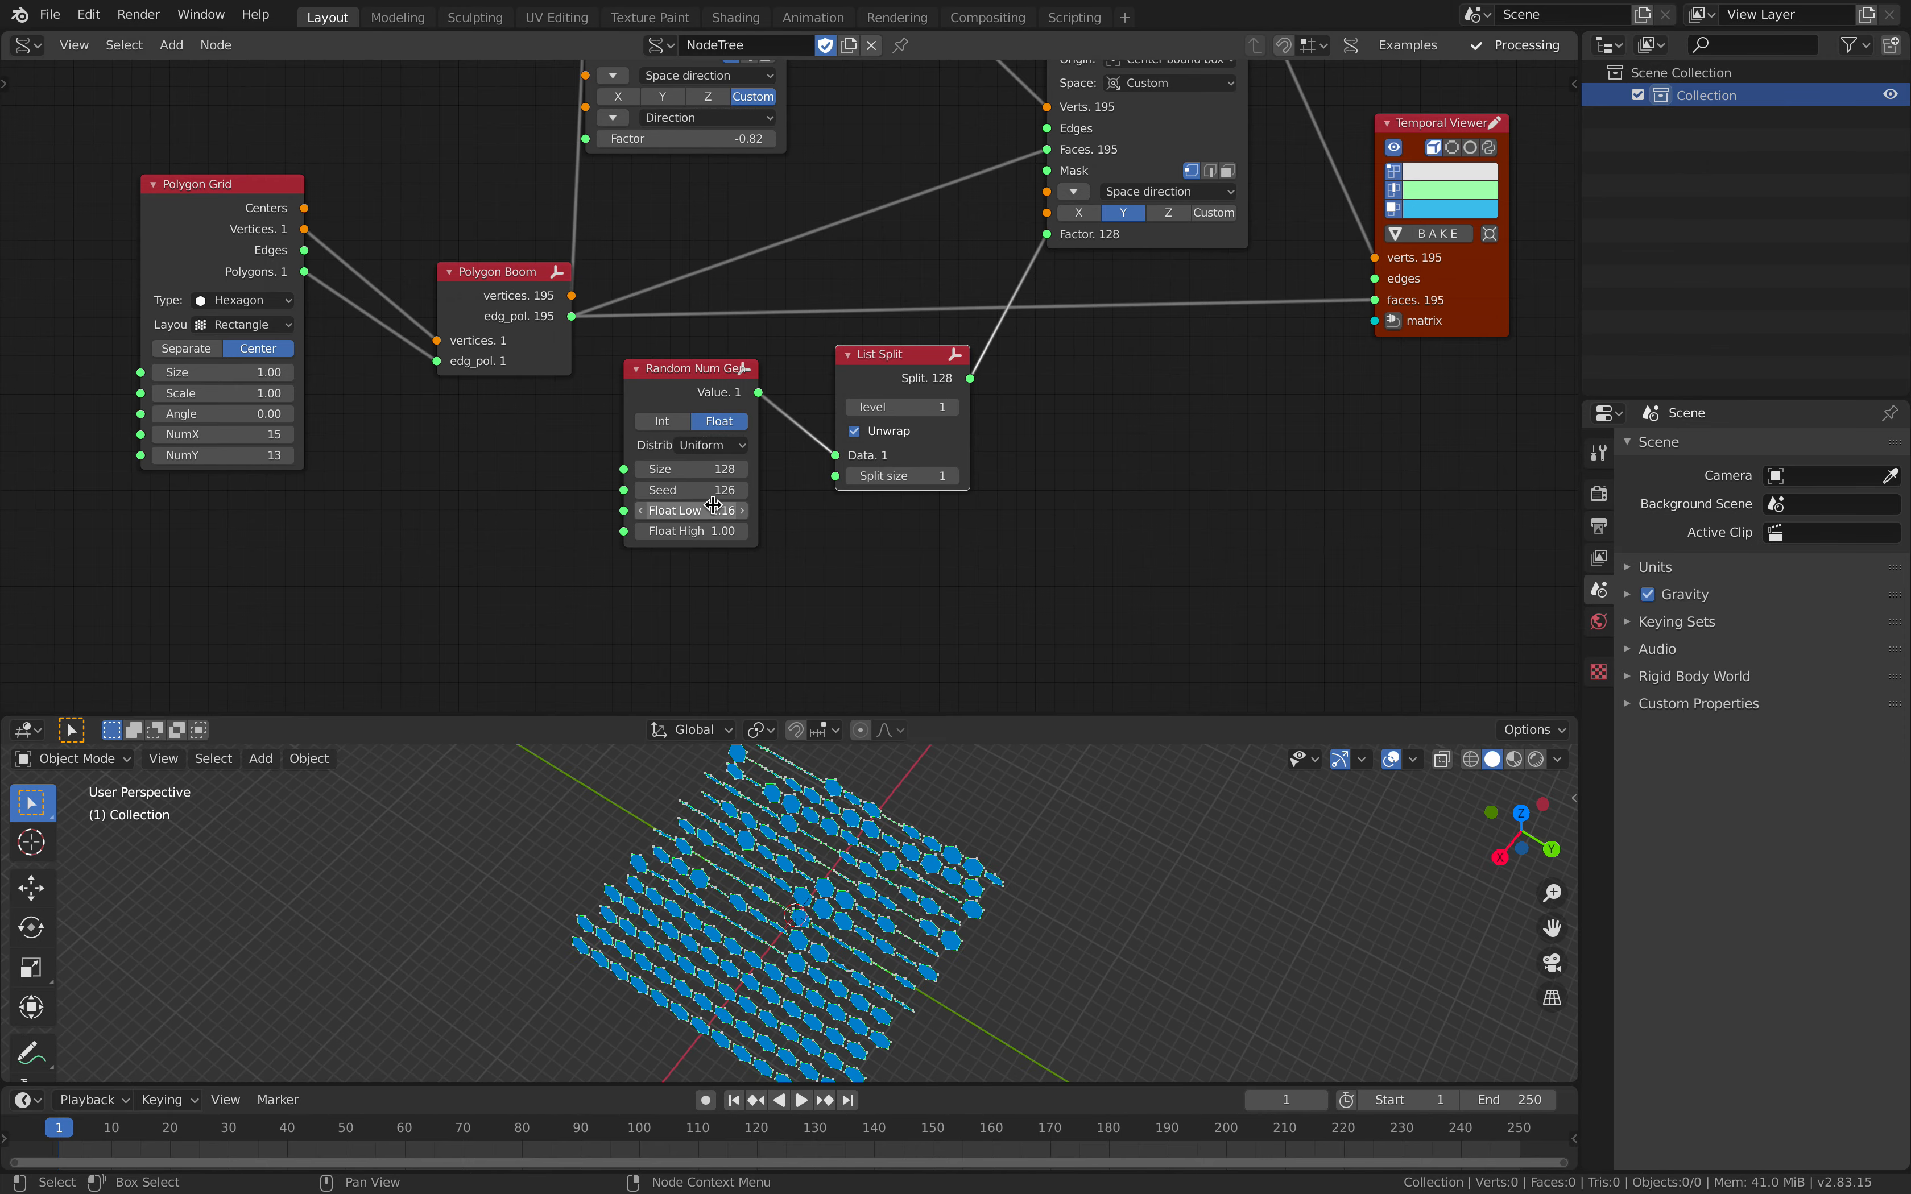
Step: Set Random Num Gen's Size to 172, Seed to 286, Float Low to about 0.20 and Float High to about 10.12
drag(692, 490, 789, 514)
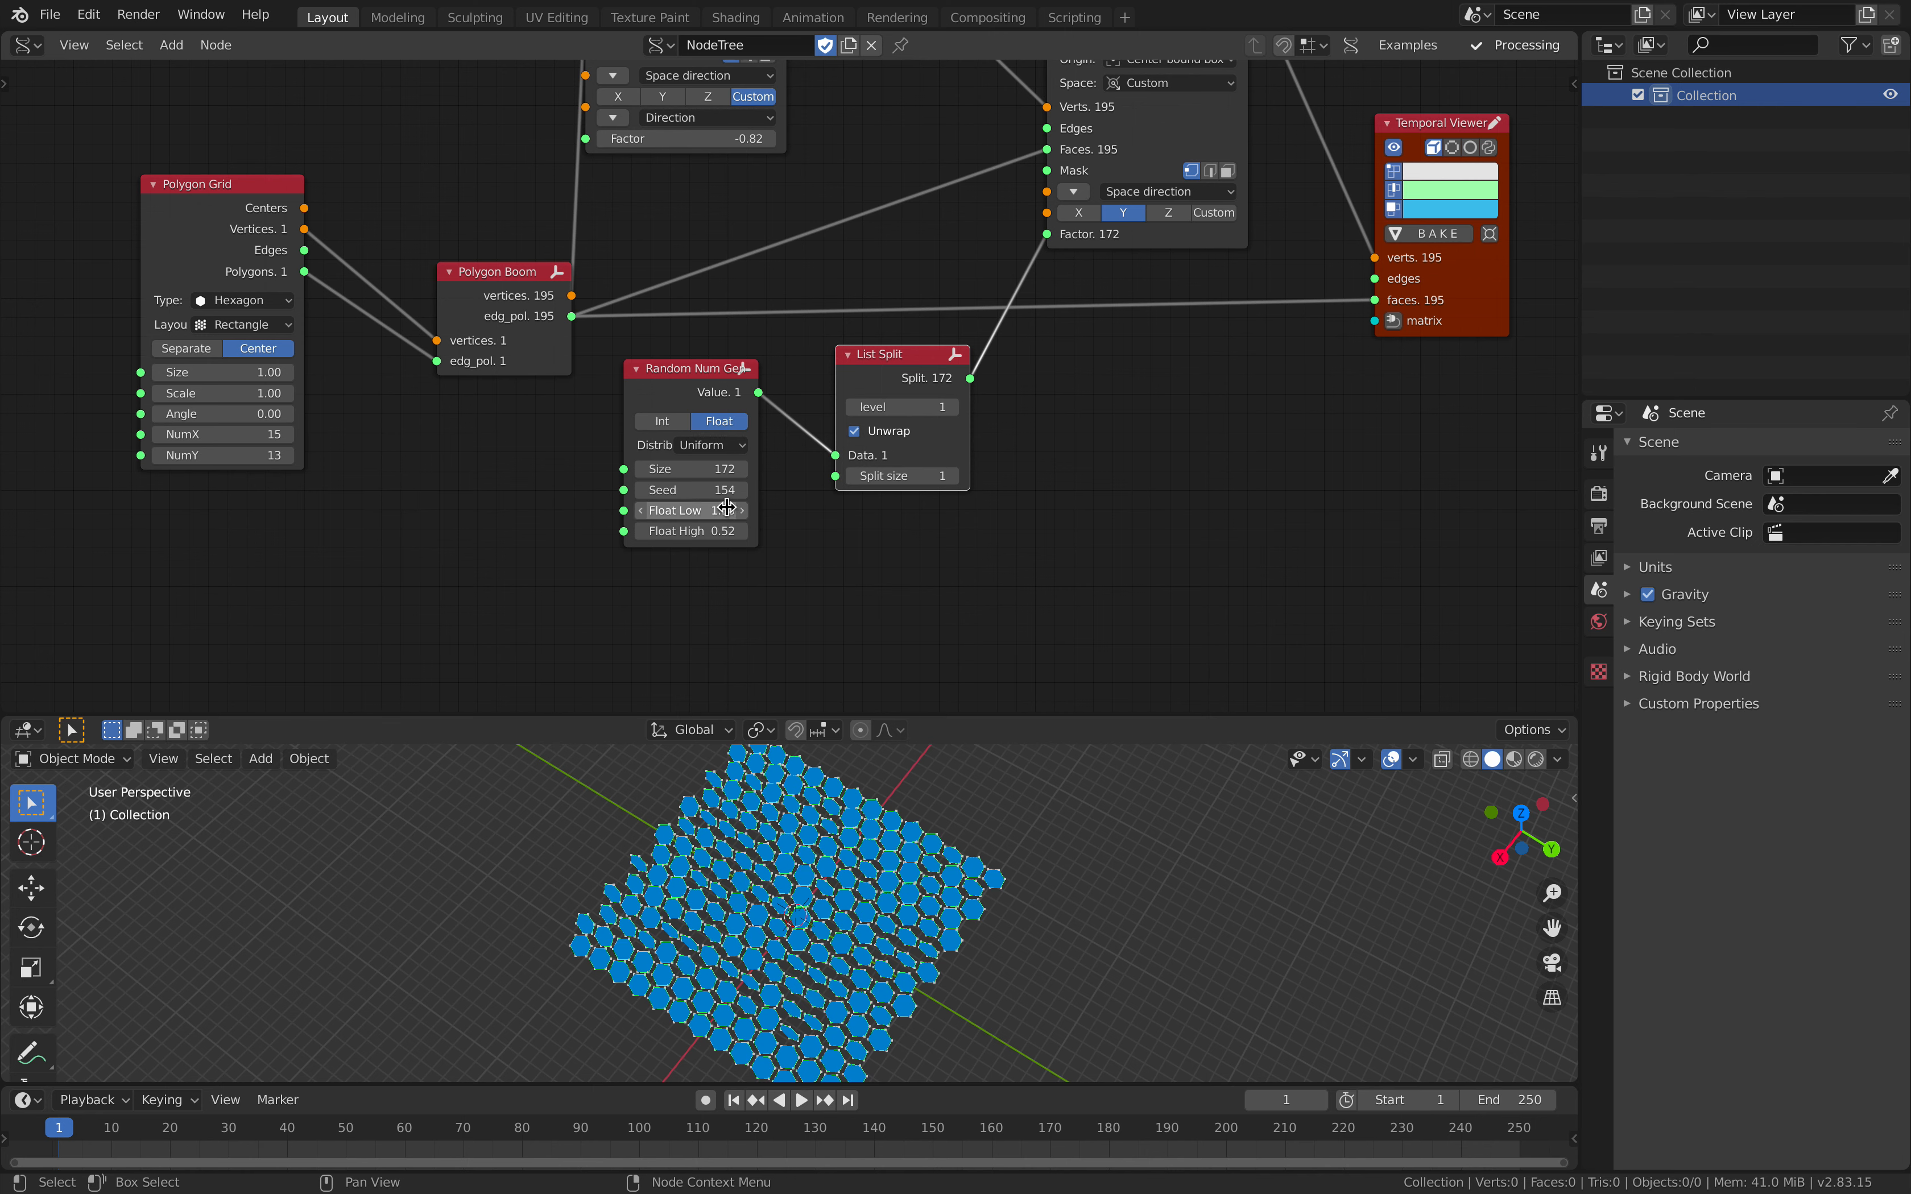
key(Return)
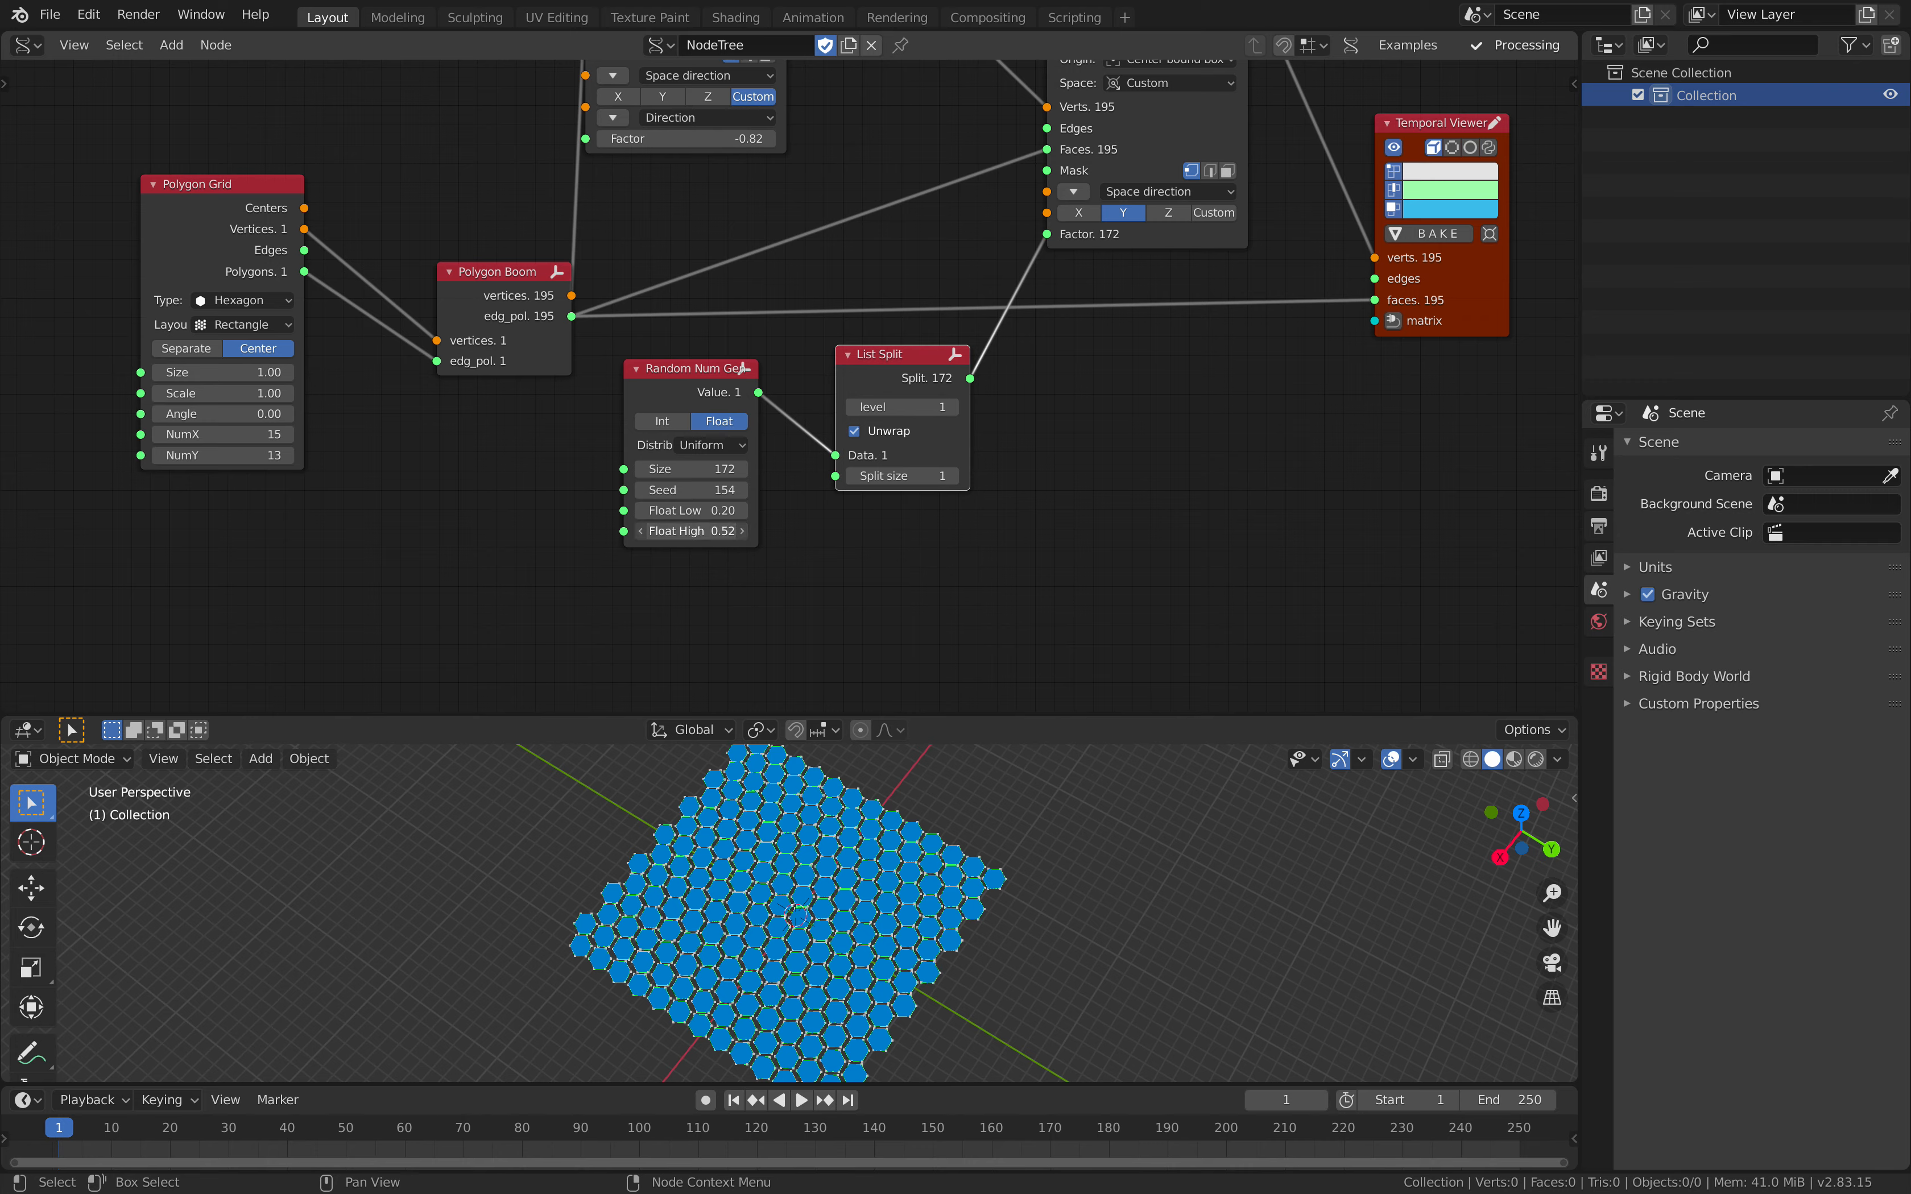
drag(695, 530, 829, 531)
drag(695, 490, 790, 490)
Step: Nudge the List Split node and move Polygon Boom closer to Polygon Grid
middle_drag(875, 395, 850, 403)
drag(858, 373, 863, 380)
middle_drag(879, 367, 790, 437)
scroll(817, 418, down, 1)
drag(515, 385, 486, 373)
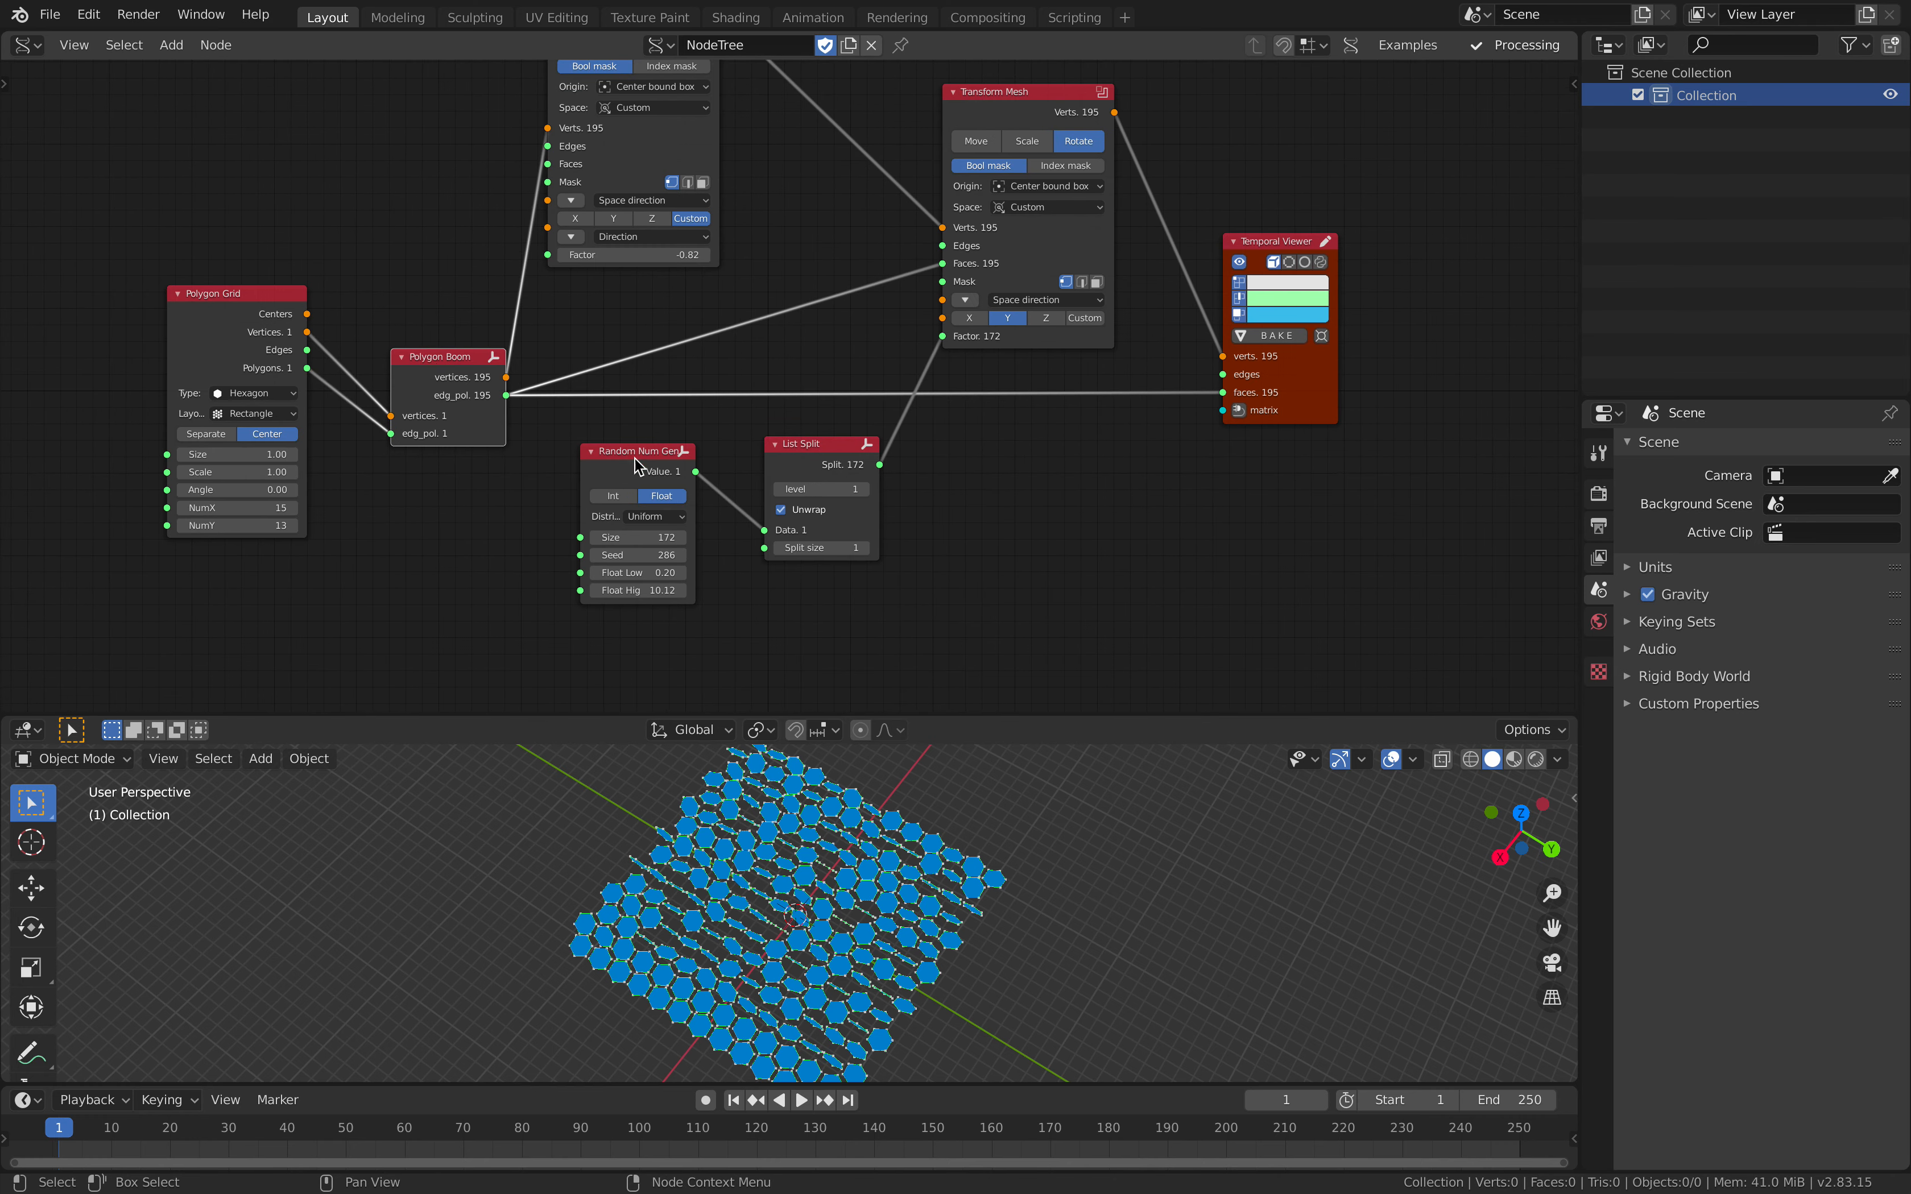
click(810, 452)
Step: Add a Noise Displace node below the rotating Transform Mesh node
middle_drag(855, 452, 801, 445)
key(shift+a)
click(945, 482)
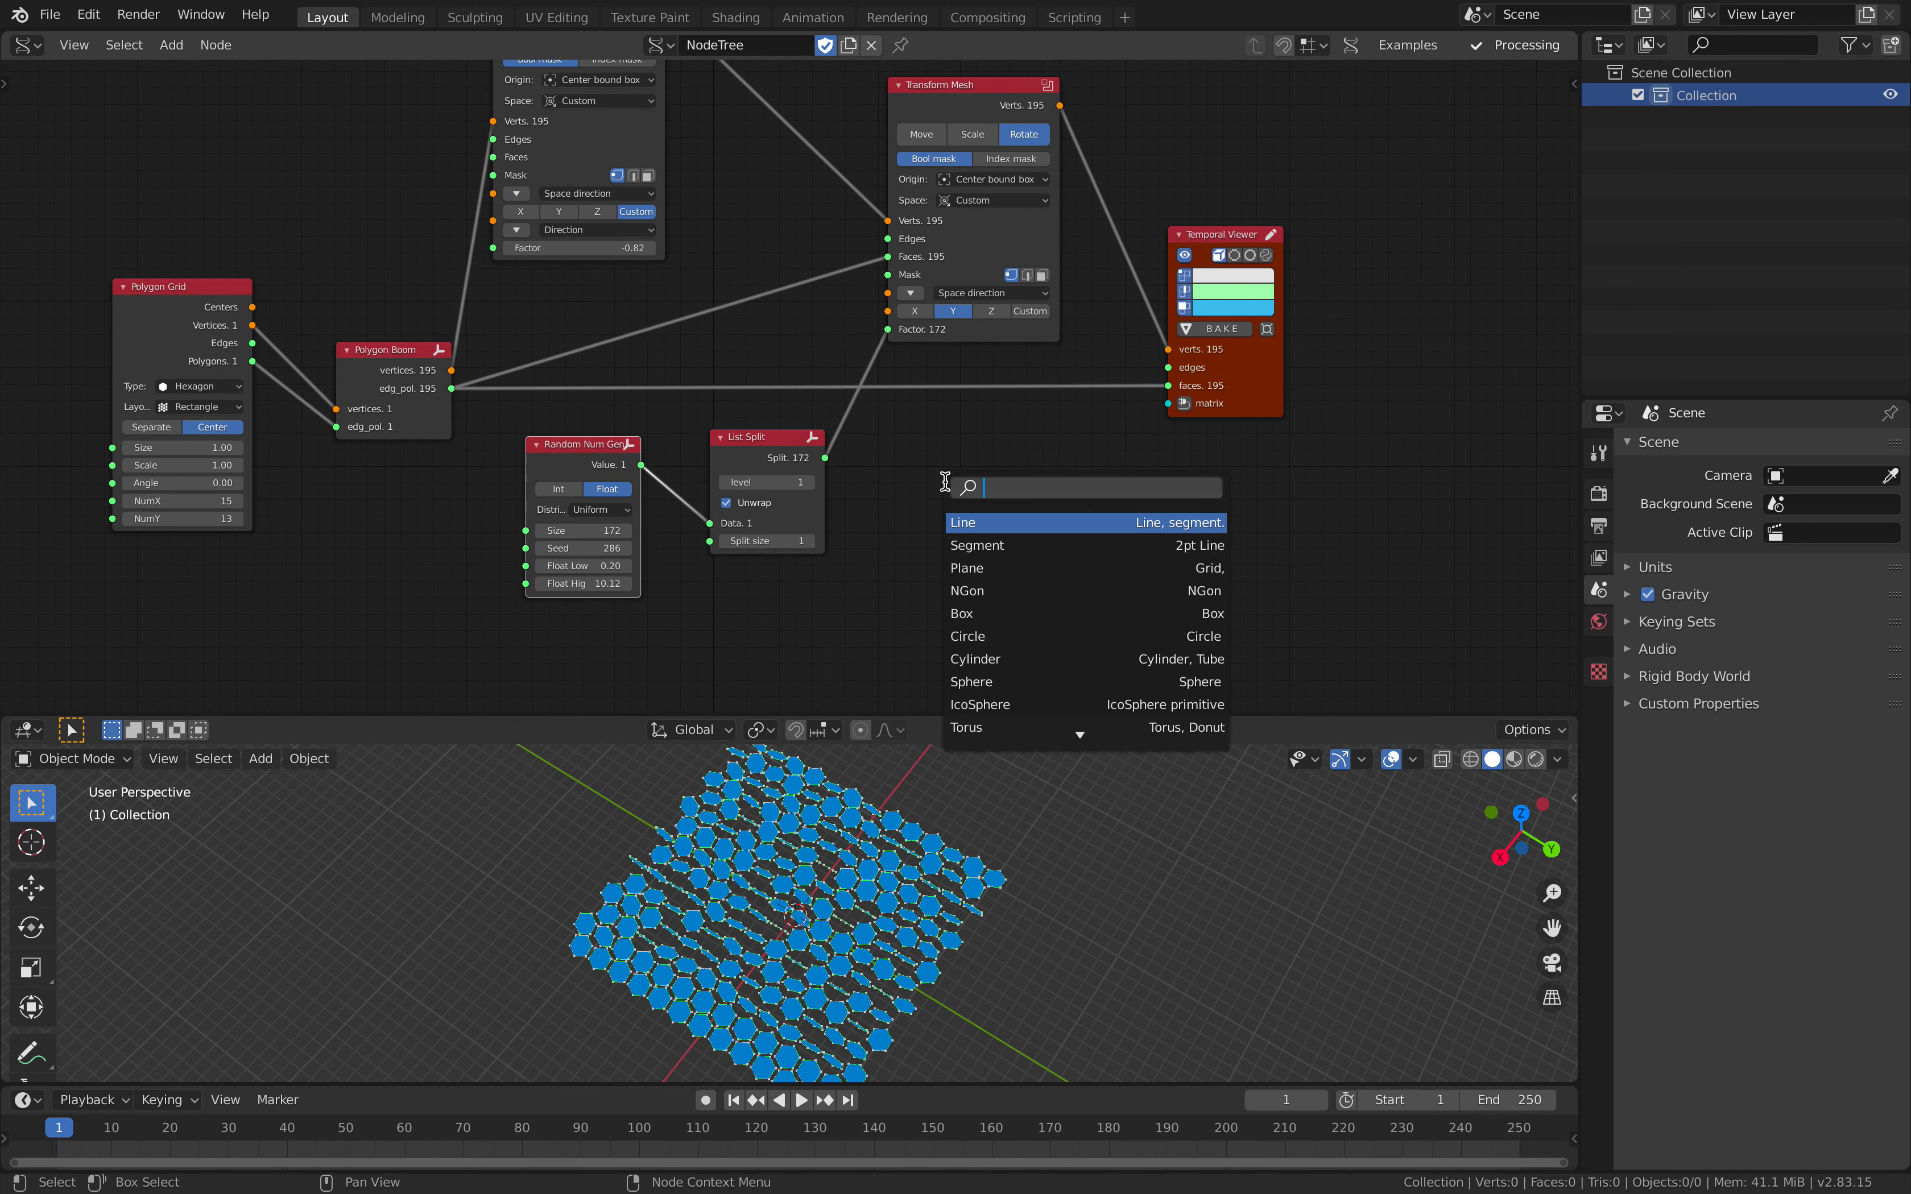
text(vector n)
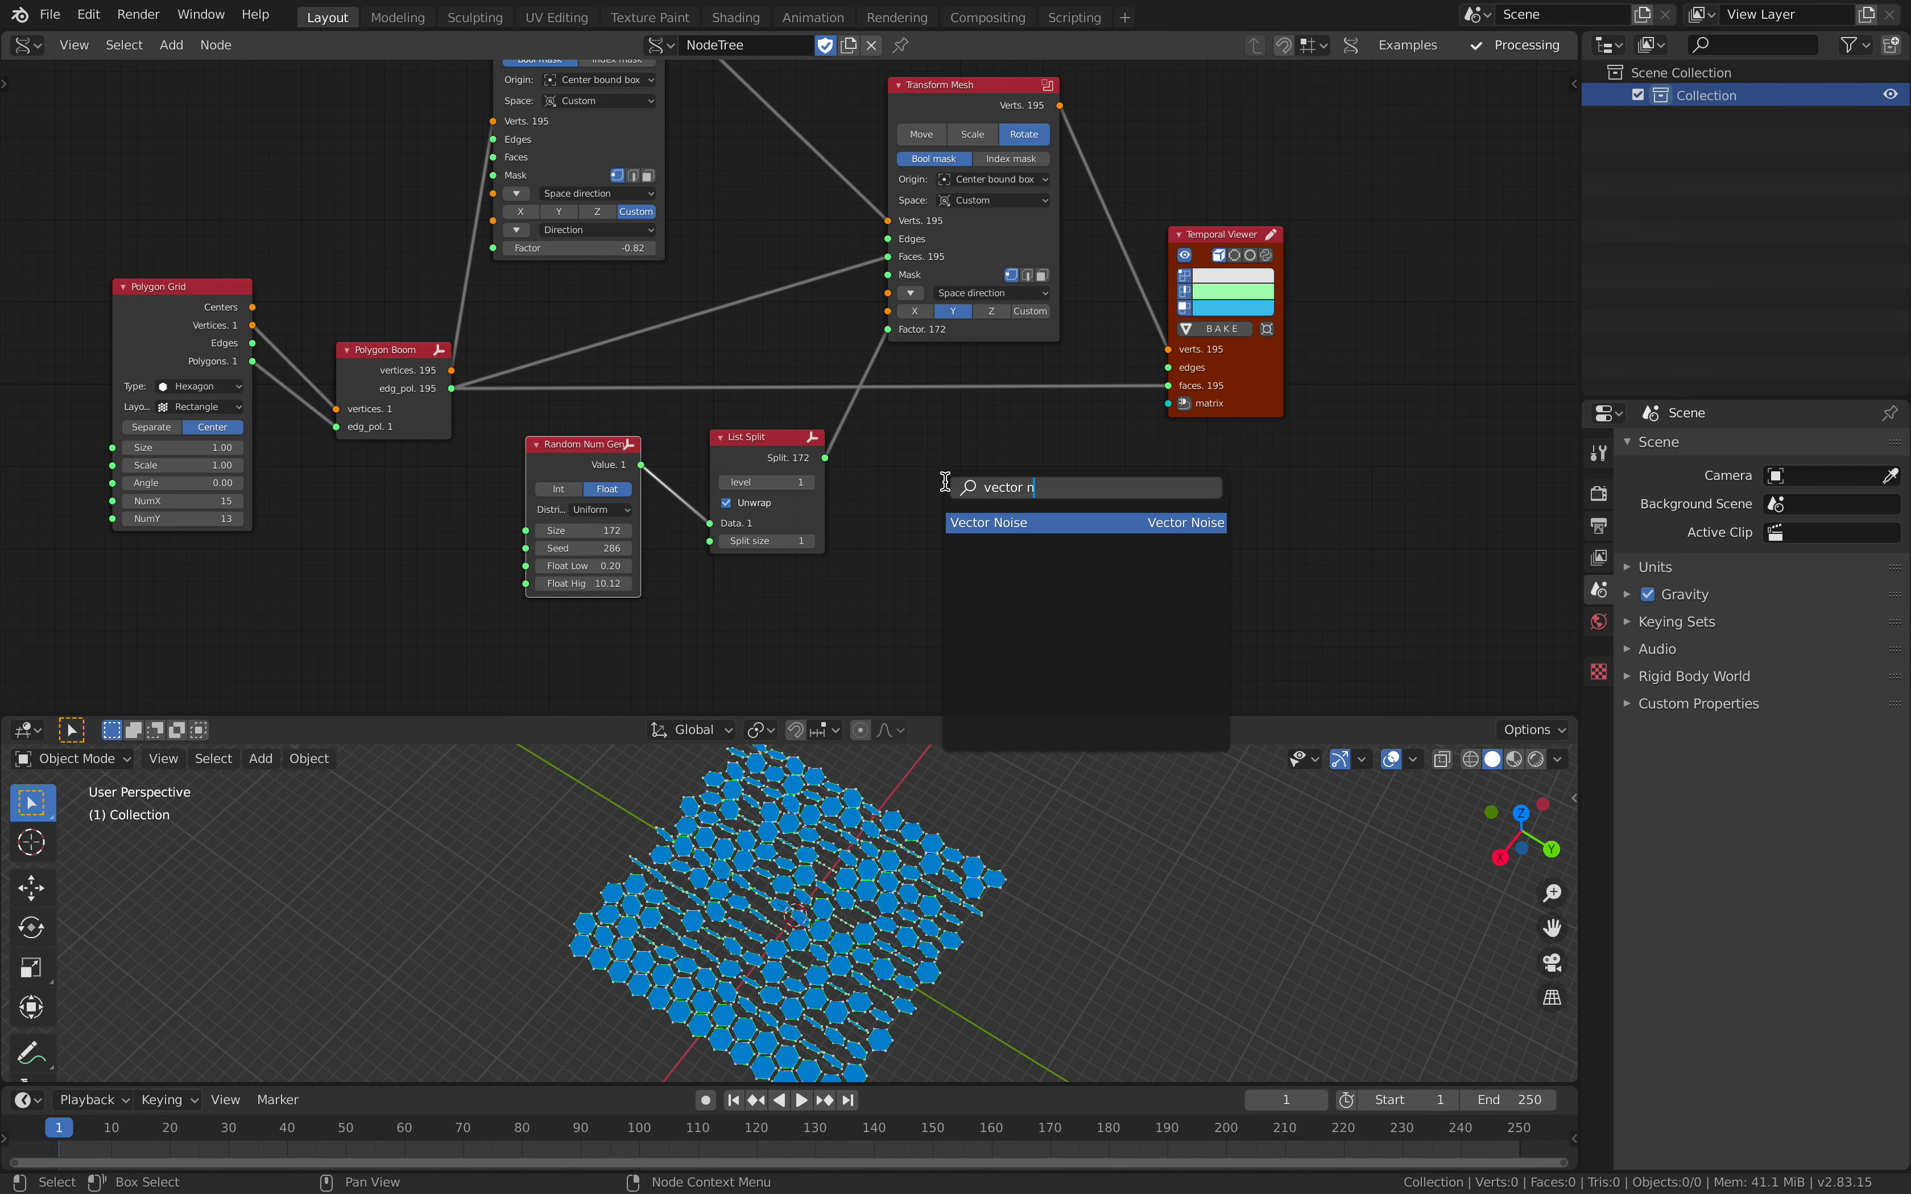
key(ctrl+a)
text(noise d)
key(Return)
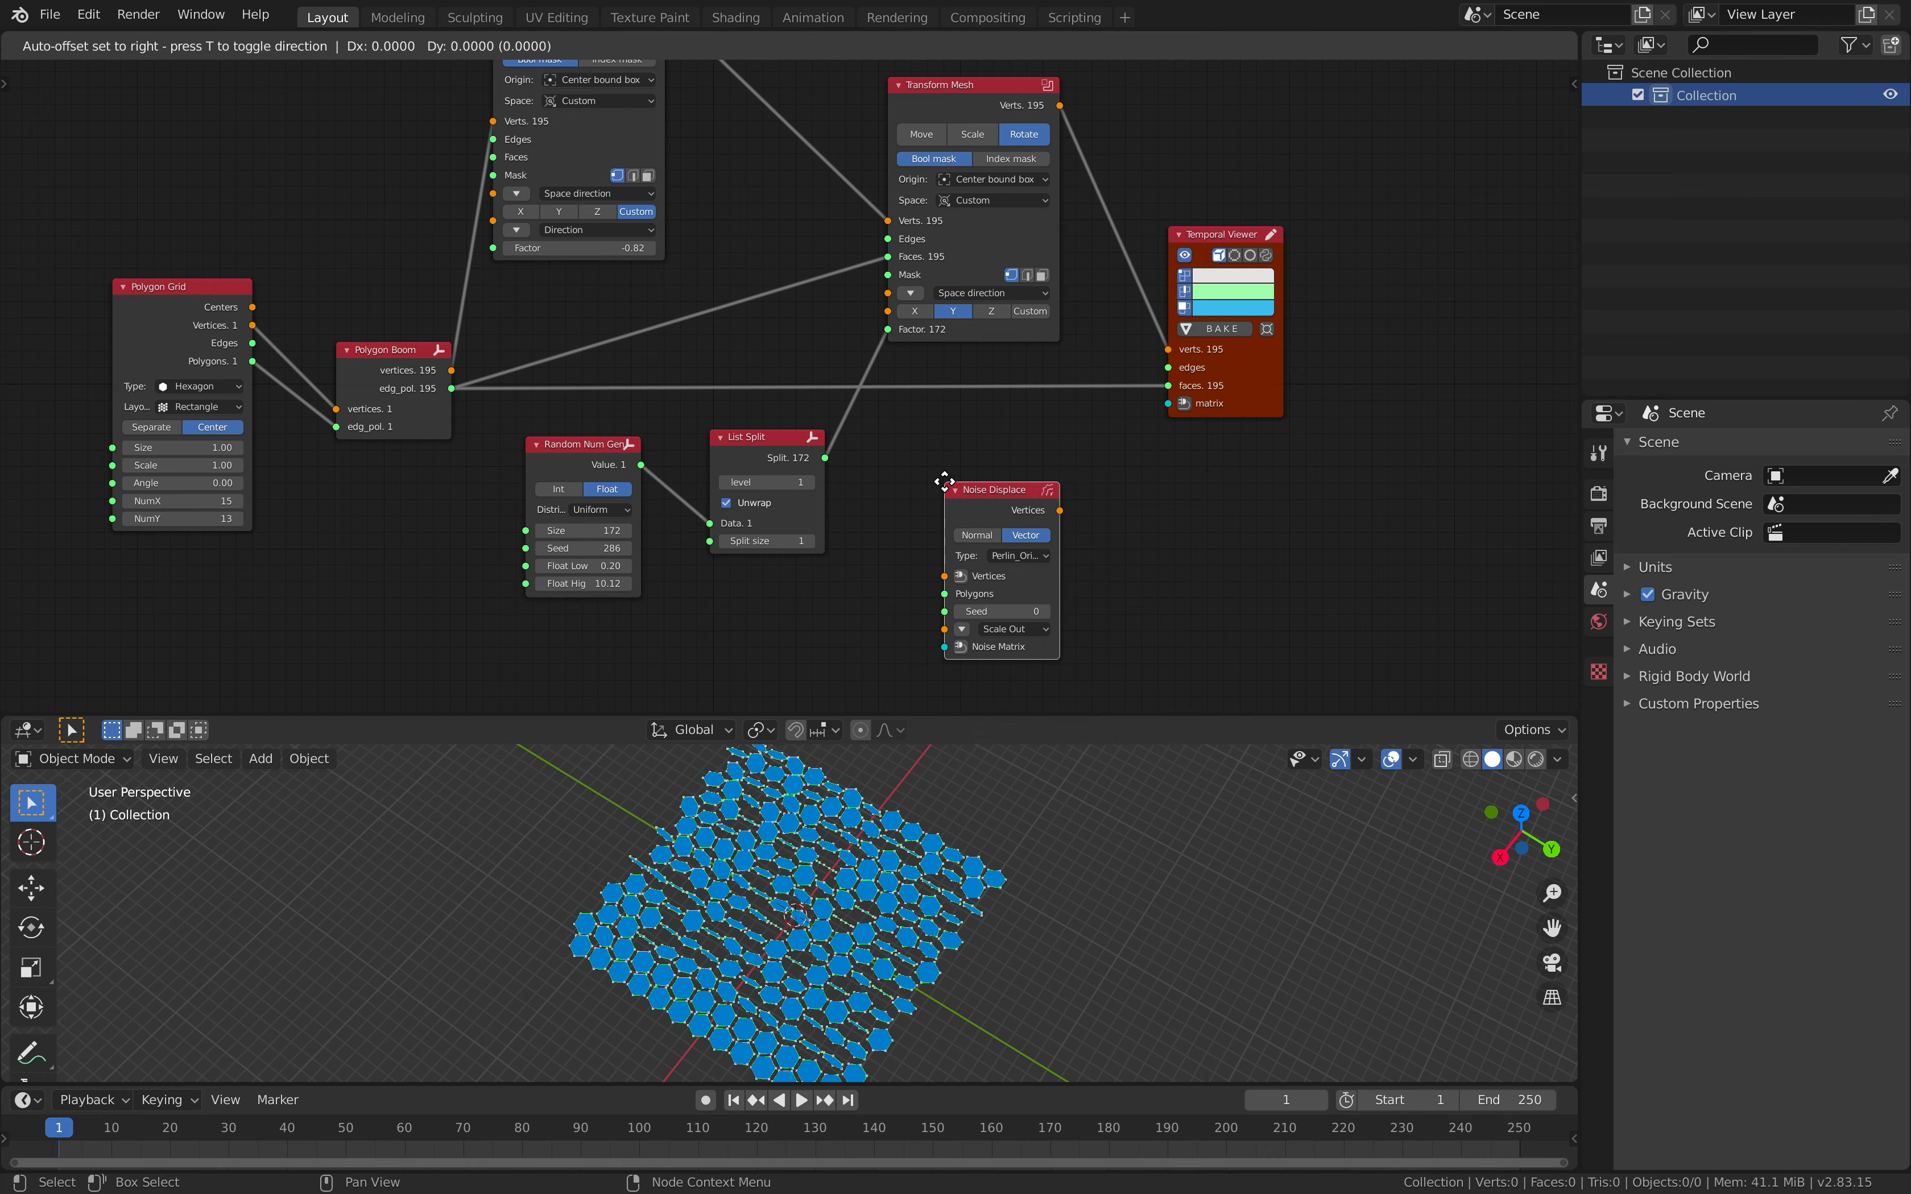
click(909, 470)
middle_drag(895, 482, 898, 478)
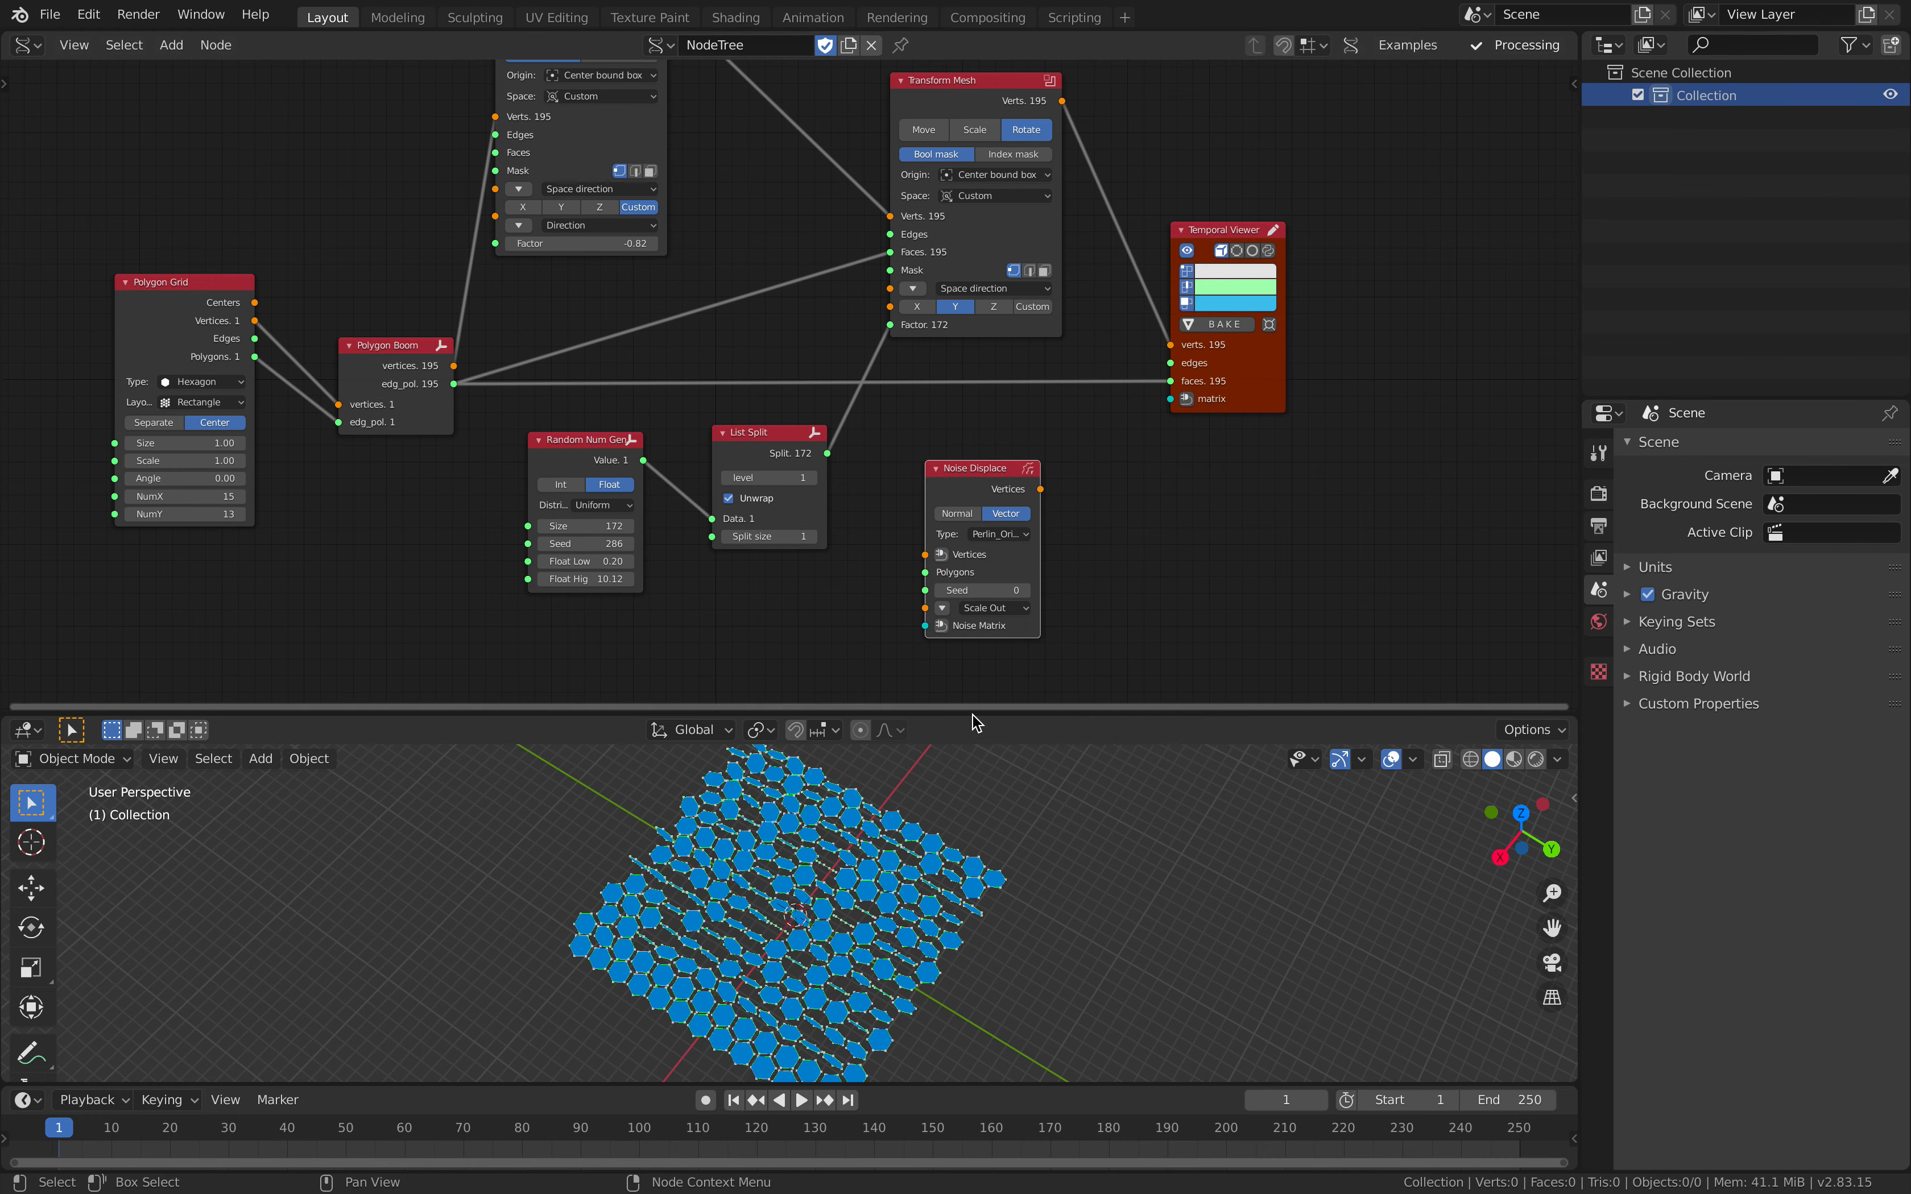
Step: Enlarge the node editor and add a Vector Noise node set to Scalar beside Noise Displace
drag(970, 715, 969, 749)
scroll(909, 627, up, 2)
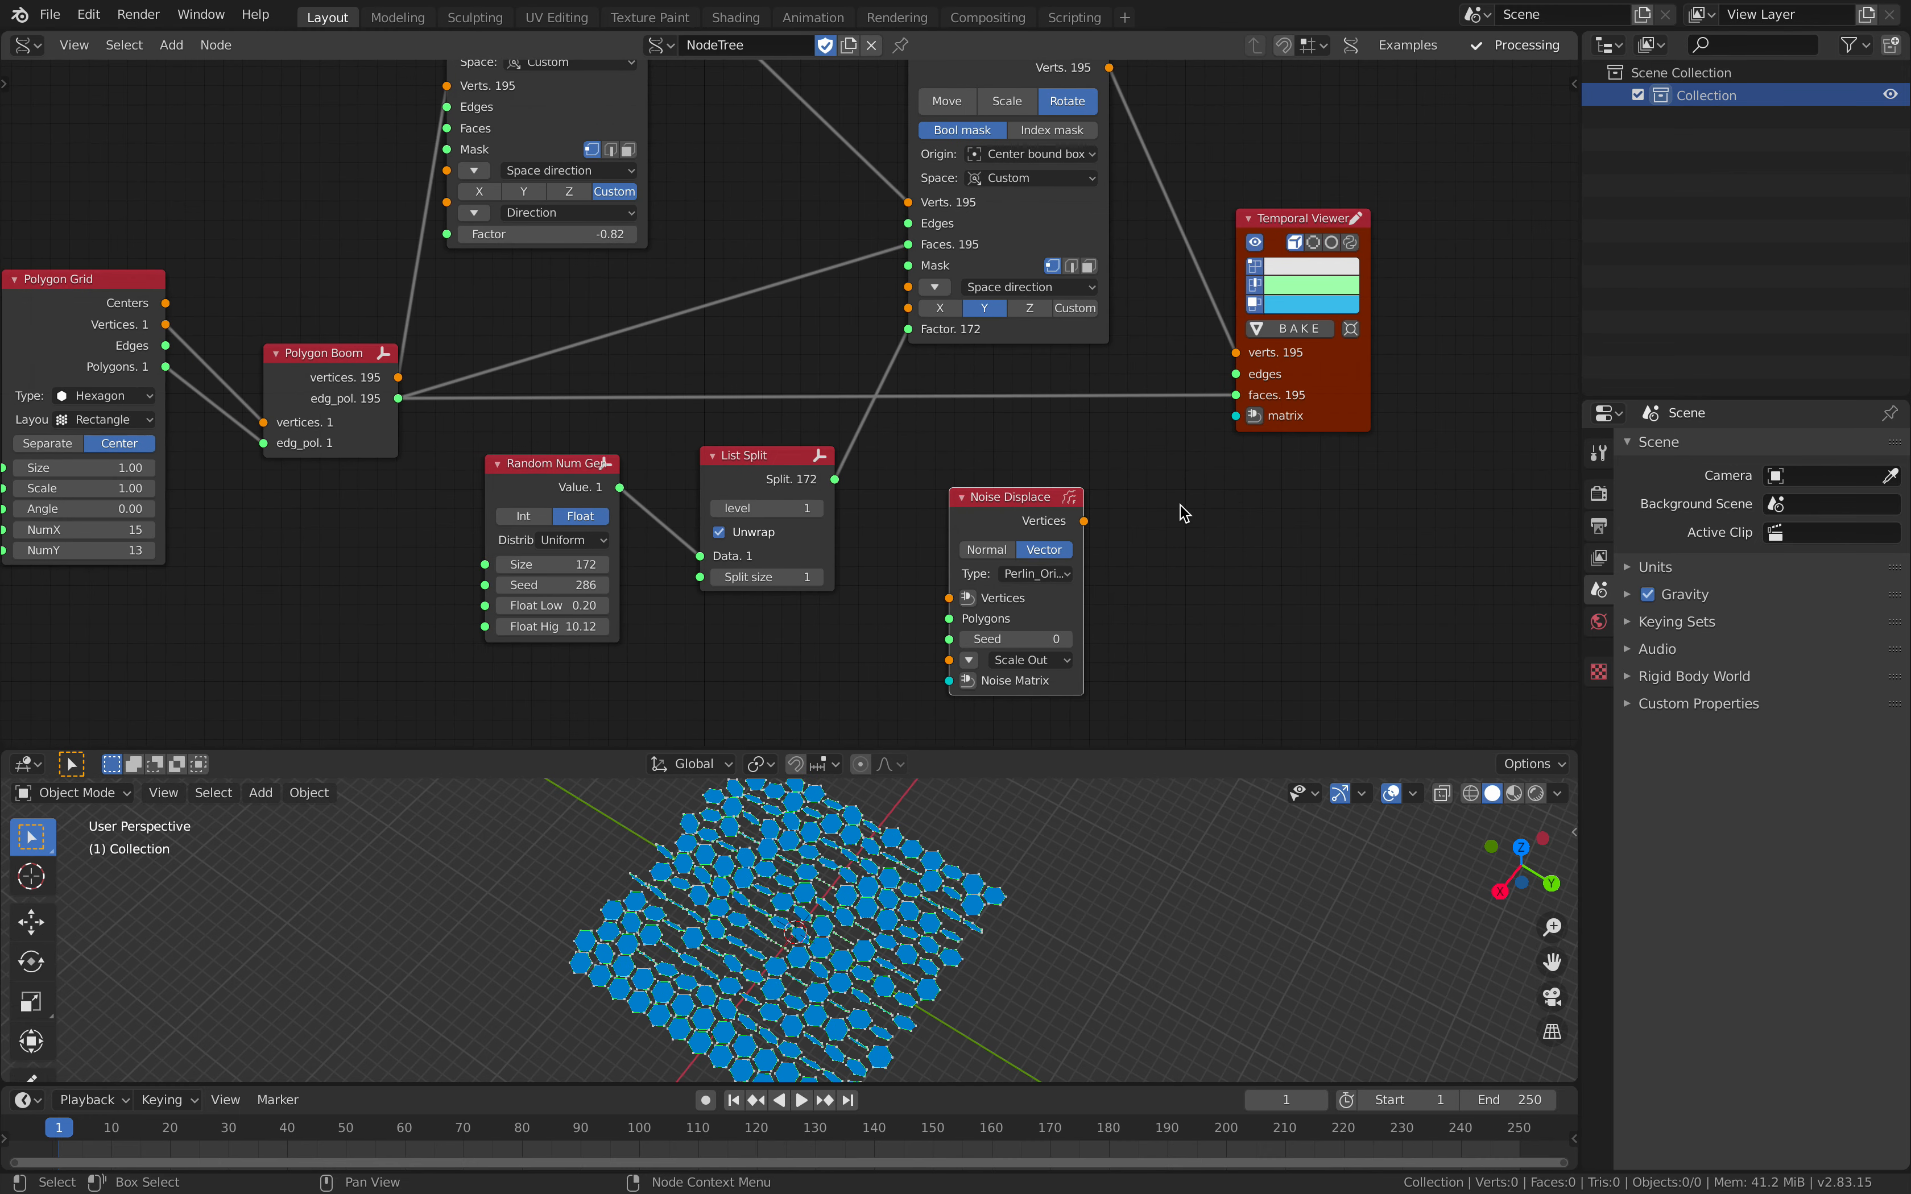
key(alt+space)
text(vector noi)
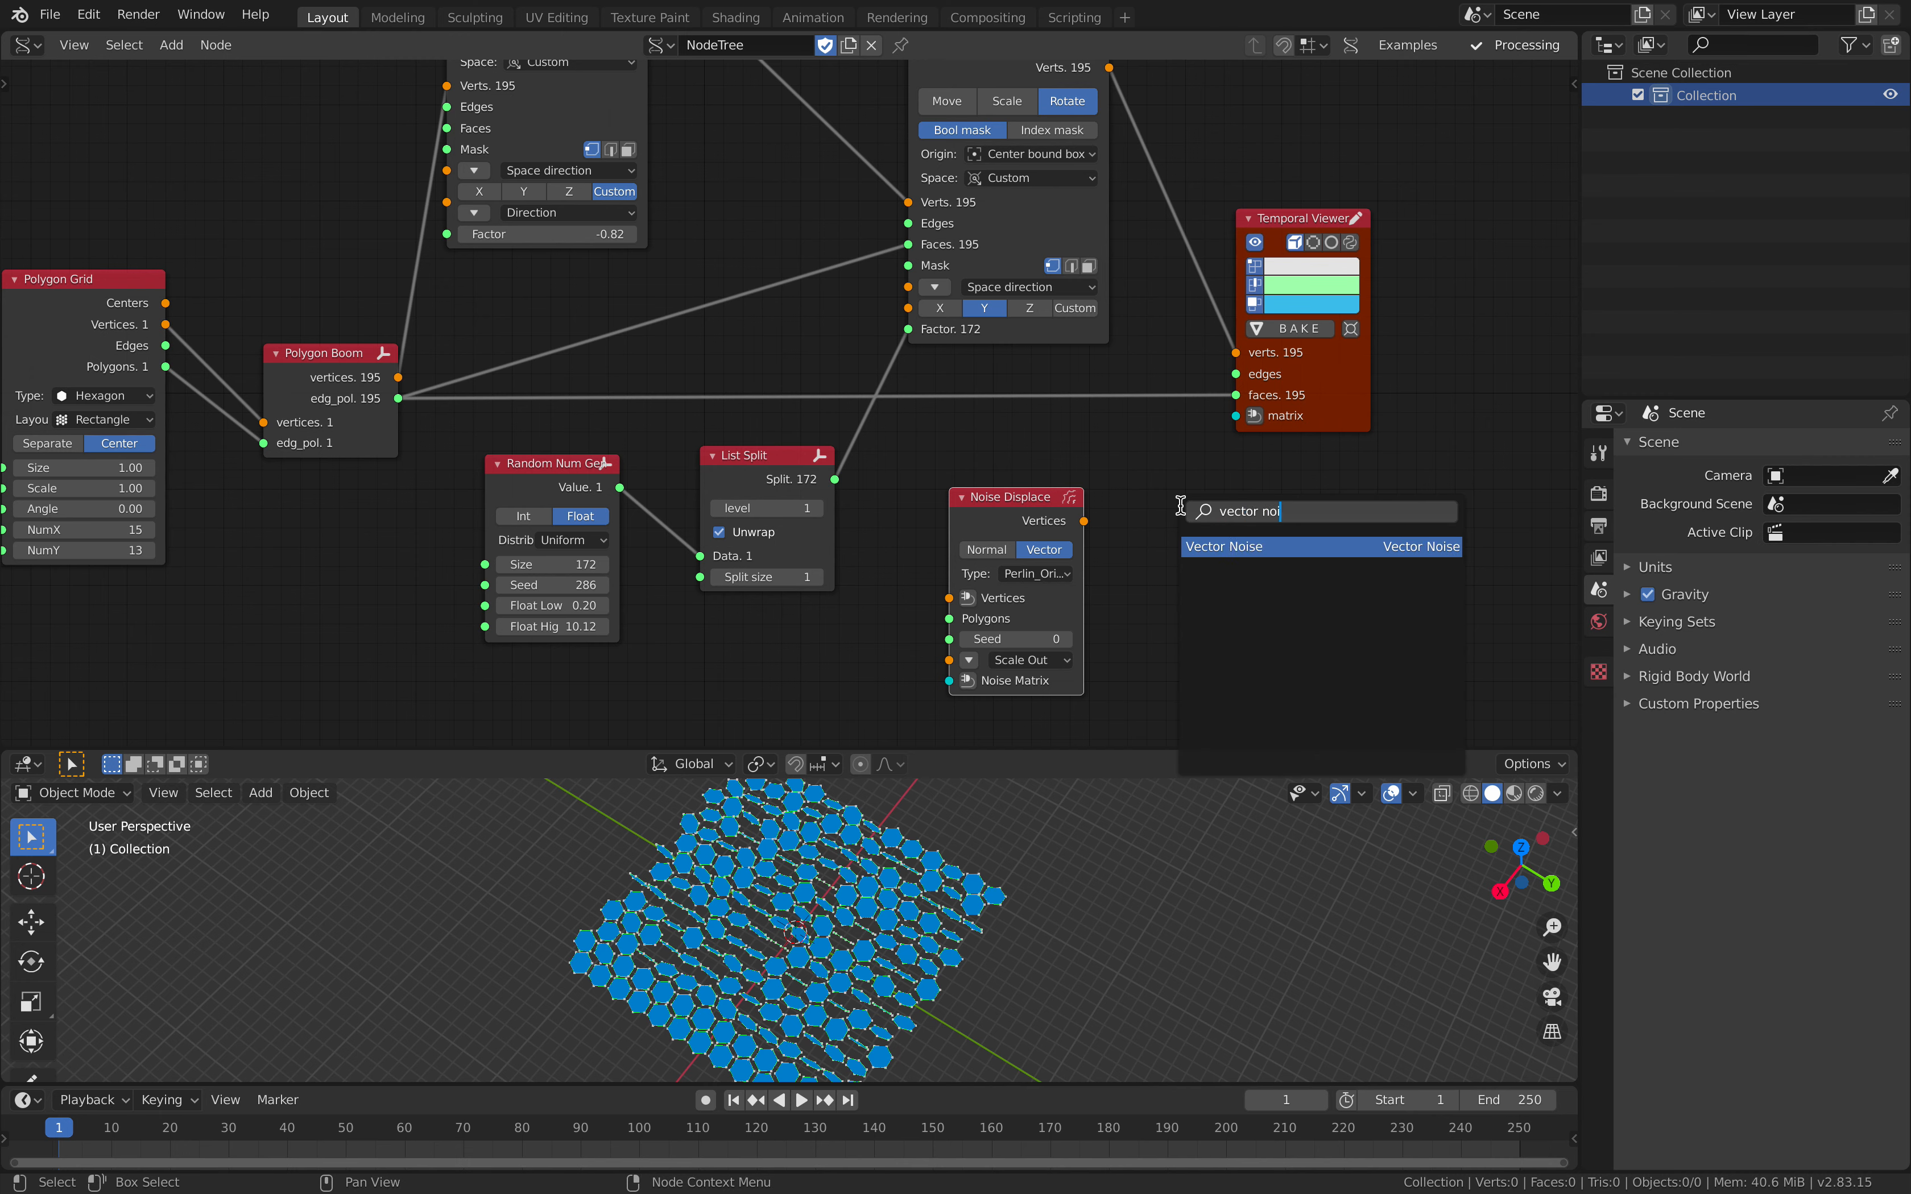
key(Return)
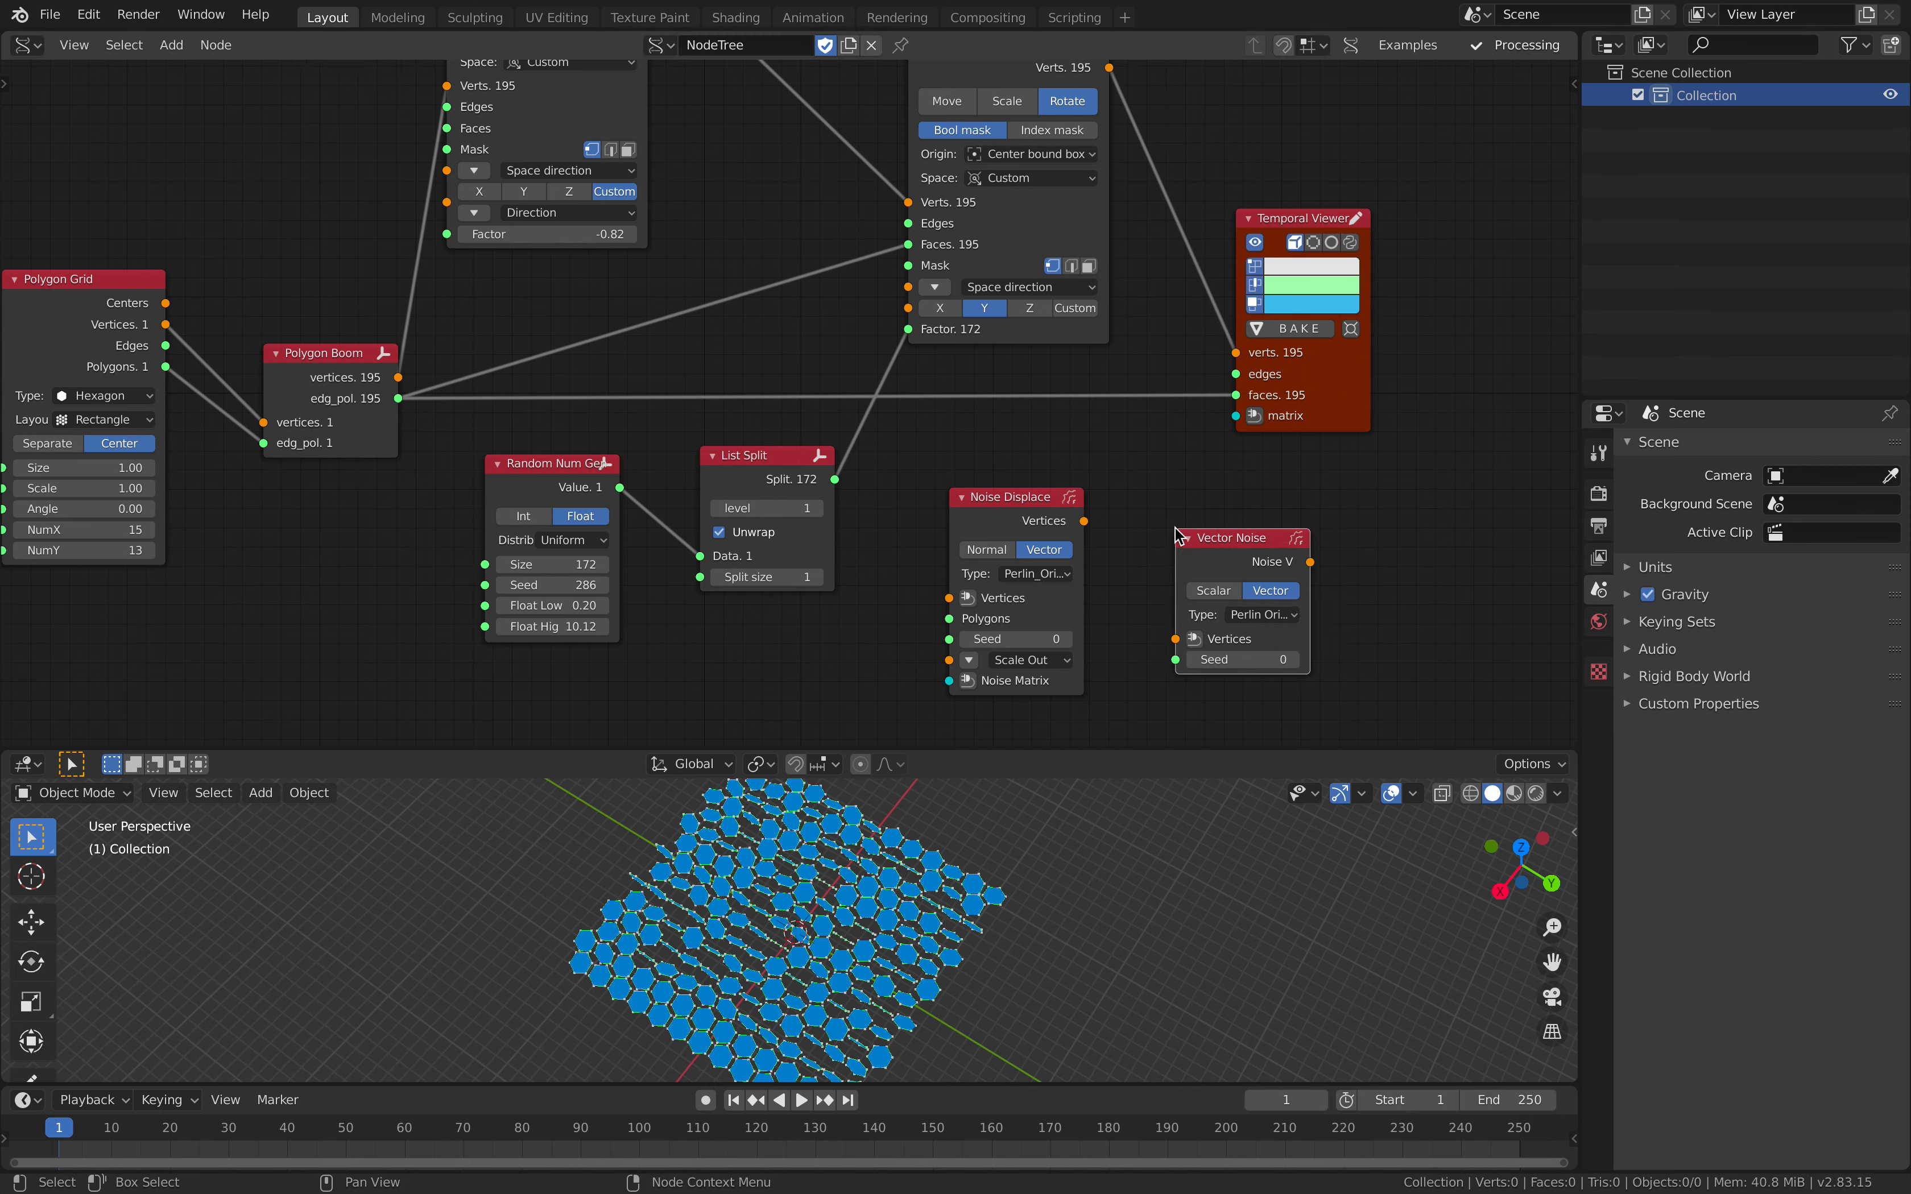
scroll(885, 458, down, 1)
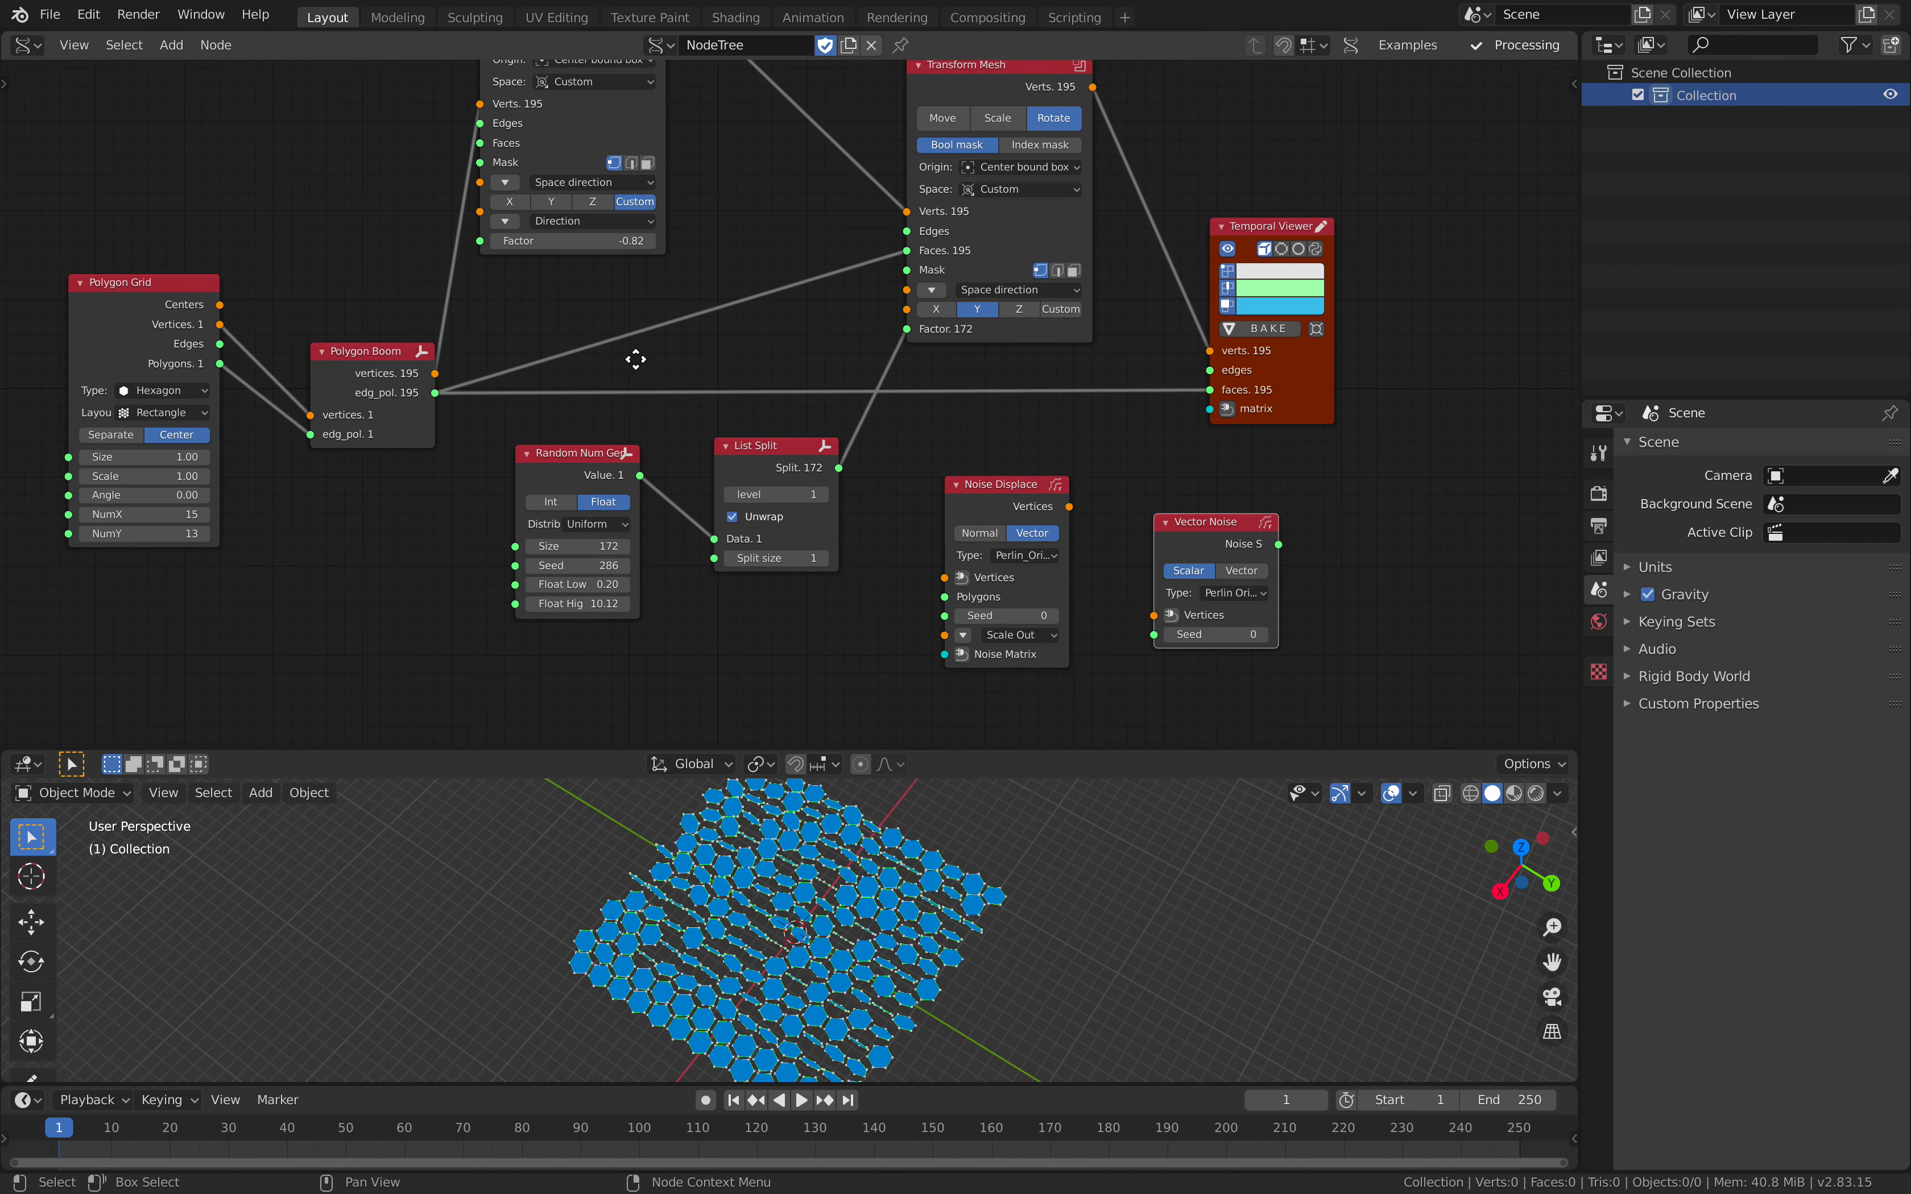
Step: Link Polygon Grid's Centers to Vector Noise's Vertices and its output to List Split's Data, with the noise Seed at 64
drag(153, 298, 255, 272)
drag(374, 320, 726, 544)
middle_drag(765, 669, 775, 598)
drag(711, 650, 797, 650)
Step: Delete the Random Num Gen and Noise Displace nodes and tidy Vector Noise beside List Split
click(588, 407)
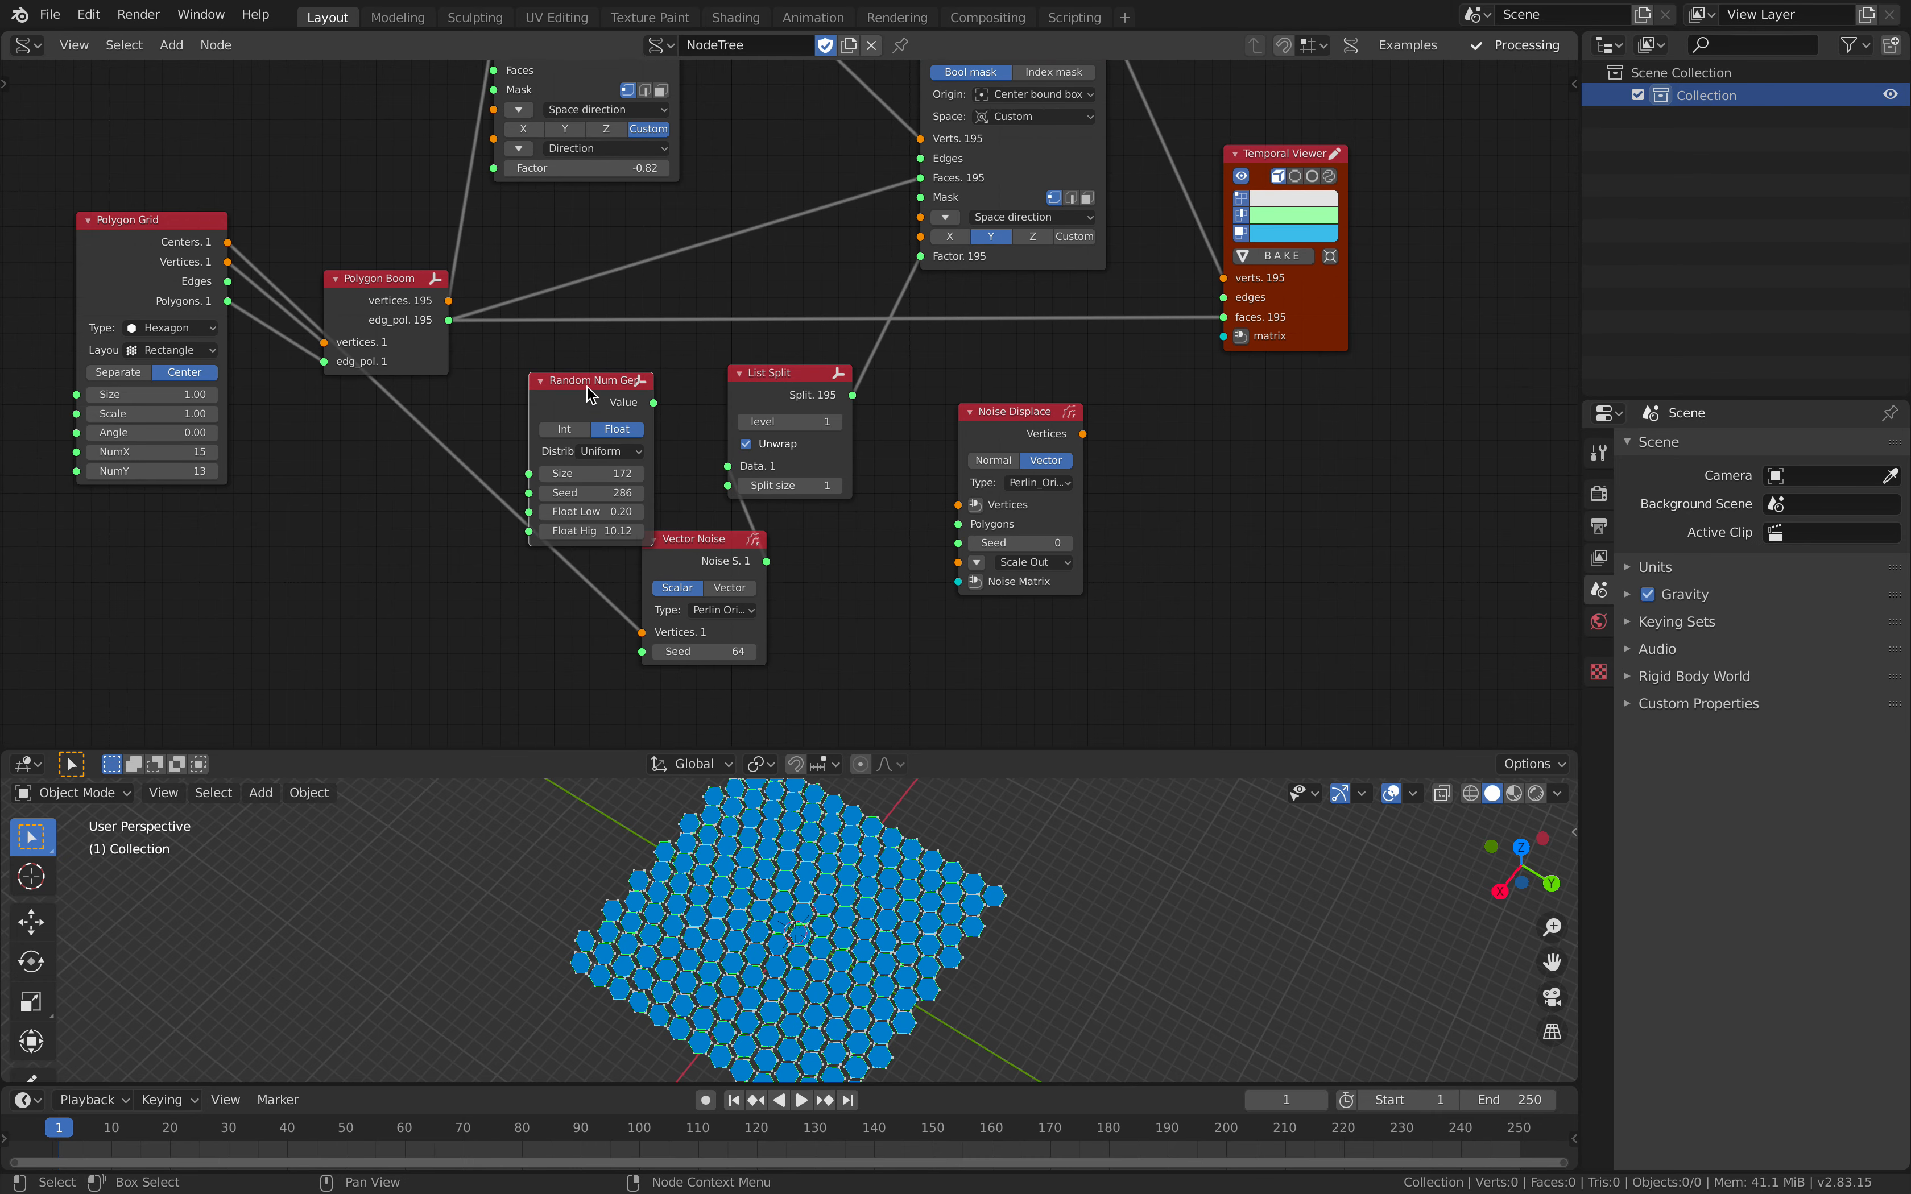
key(x)
drag(692, 549, 543, 479)
drag(752, 411, 744, 424)
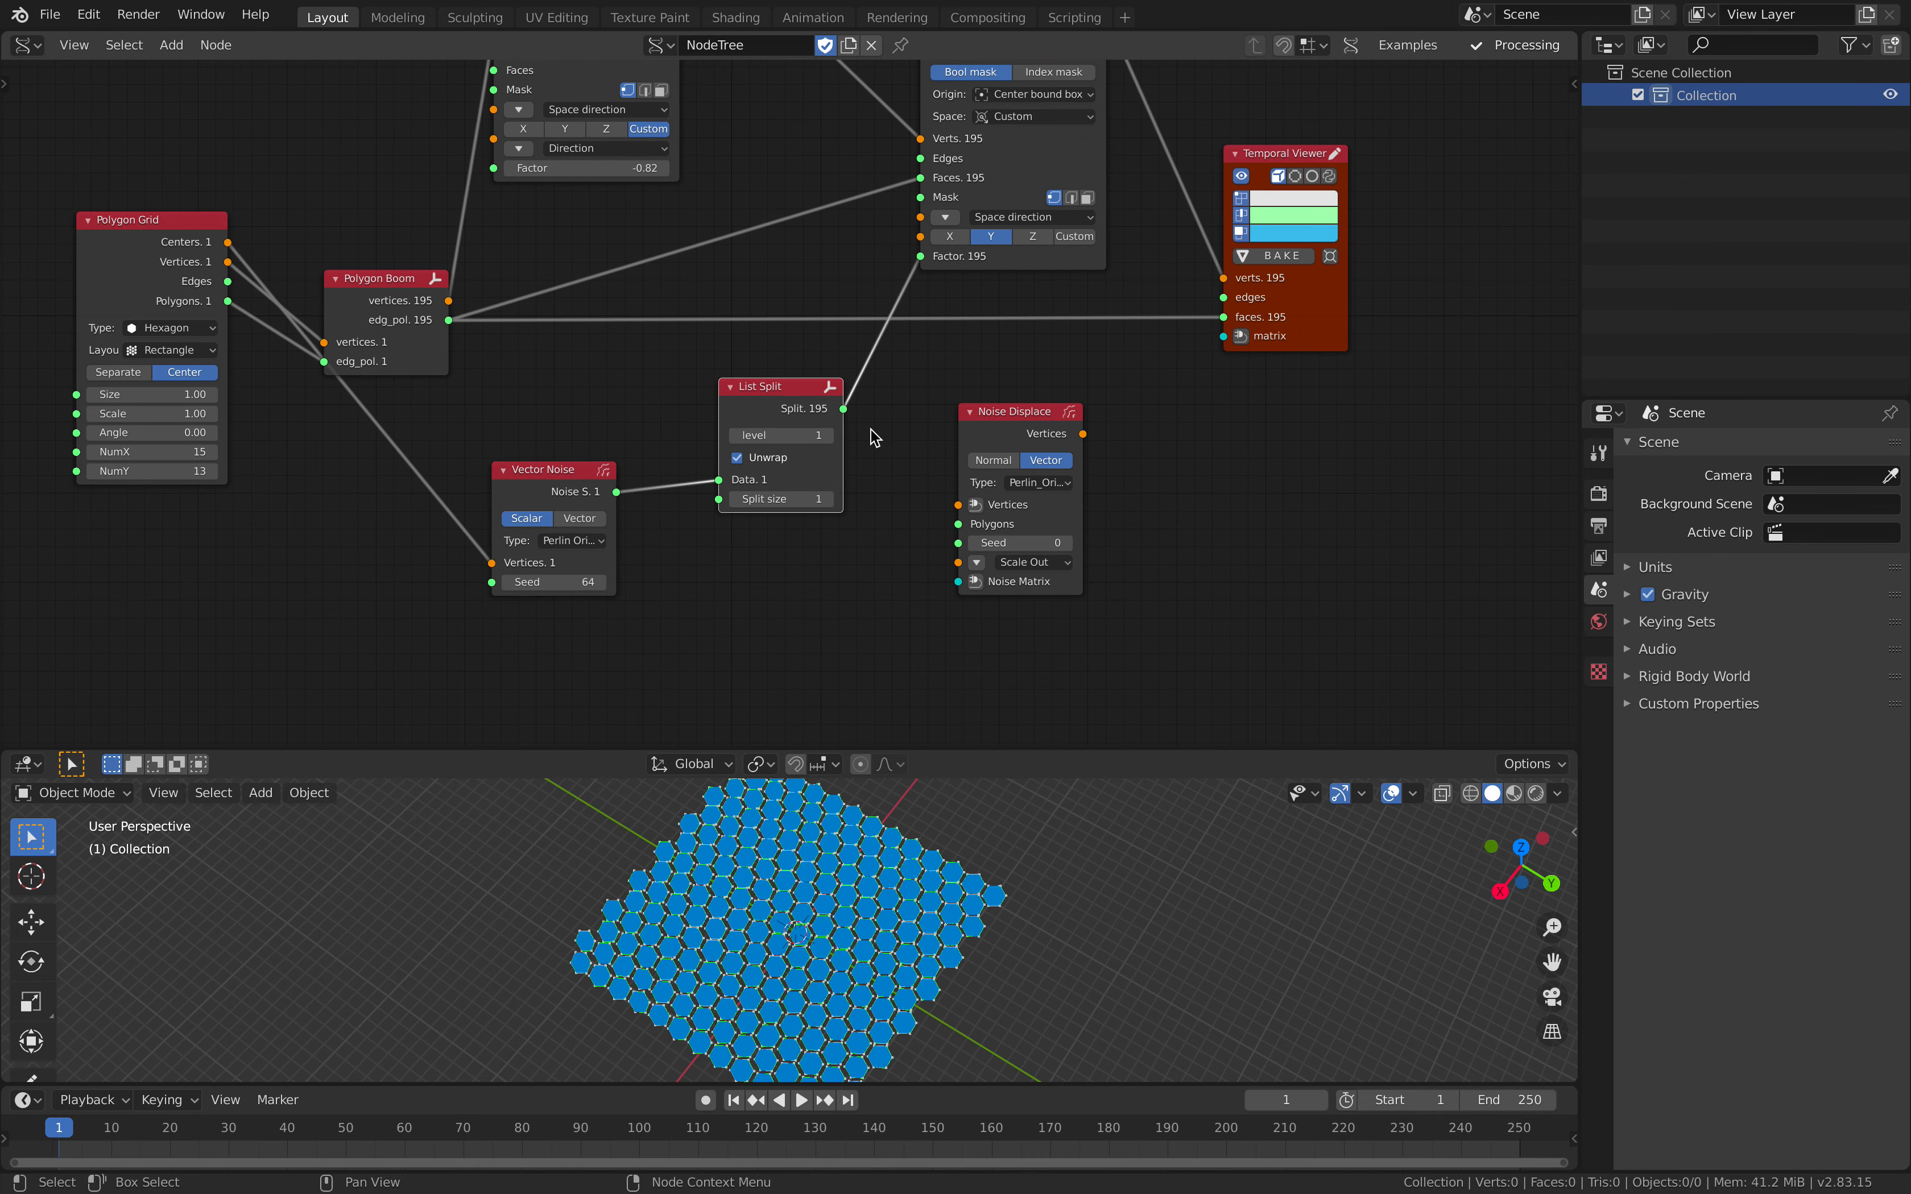
click(1005, 416)
key(x)
scroll(974, 385, up, 2)
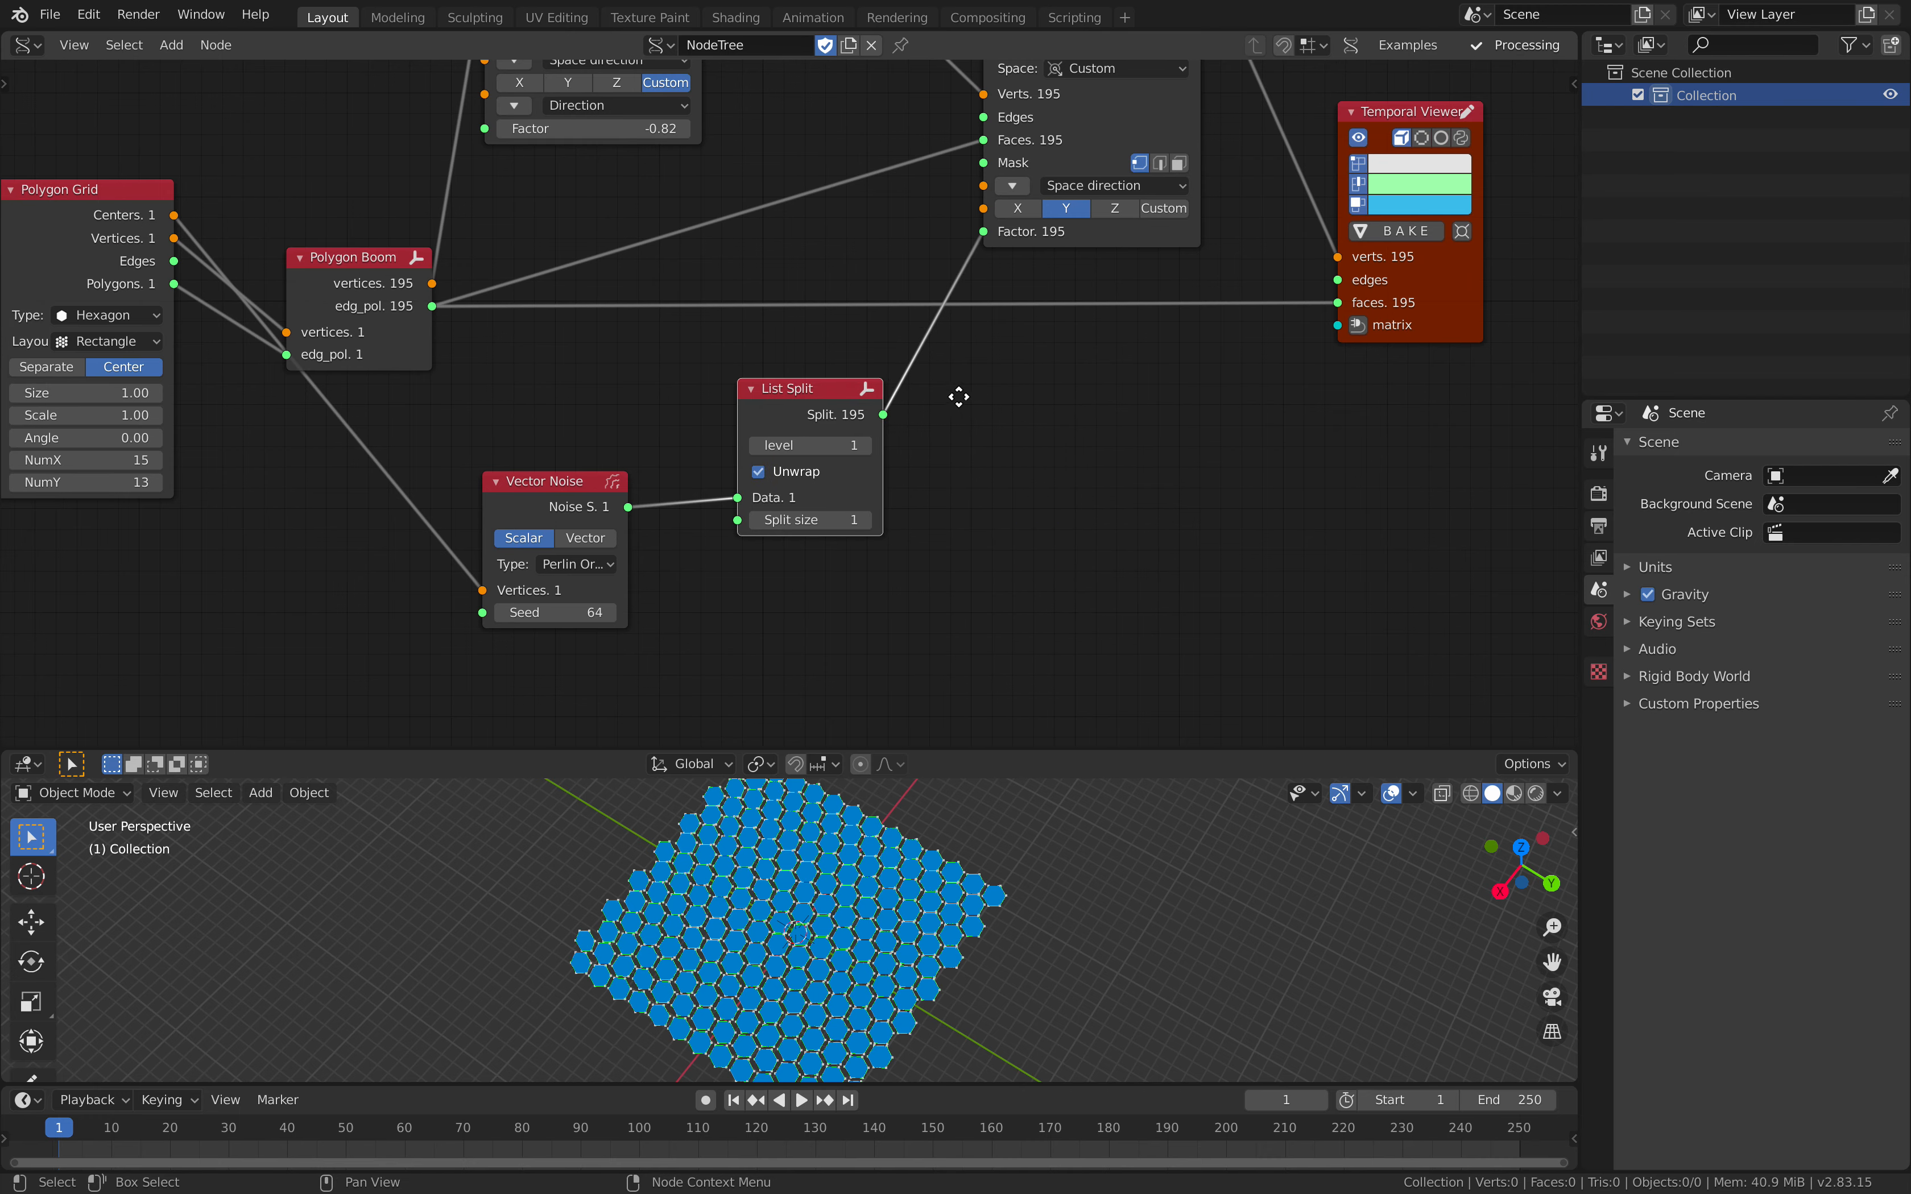
Step: Save the file and spread Vector Noise and List Split apart to make room between them
middle_drag(974, 402, 923, 412)
key(ctrl+s)
click(923, 412)
drag(815, 405, 758, 403)
drag(514, 486, 479, 480)
drag(704, 398, 622, 413)
middle_drag(750, 422, 942, 385)
drag(649, 453, 592, 460)
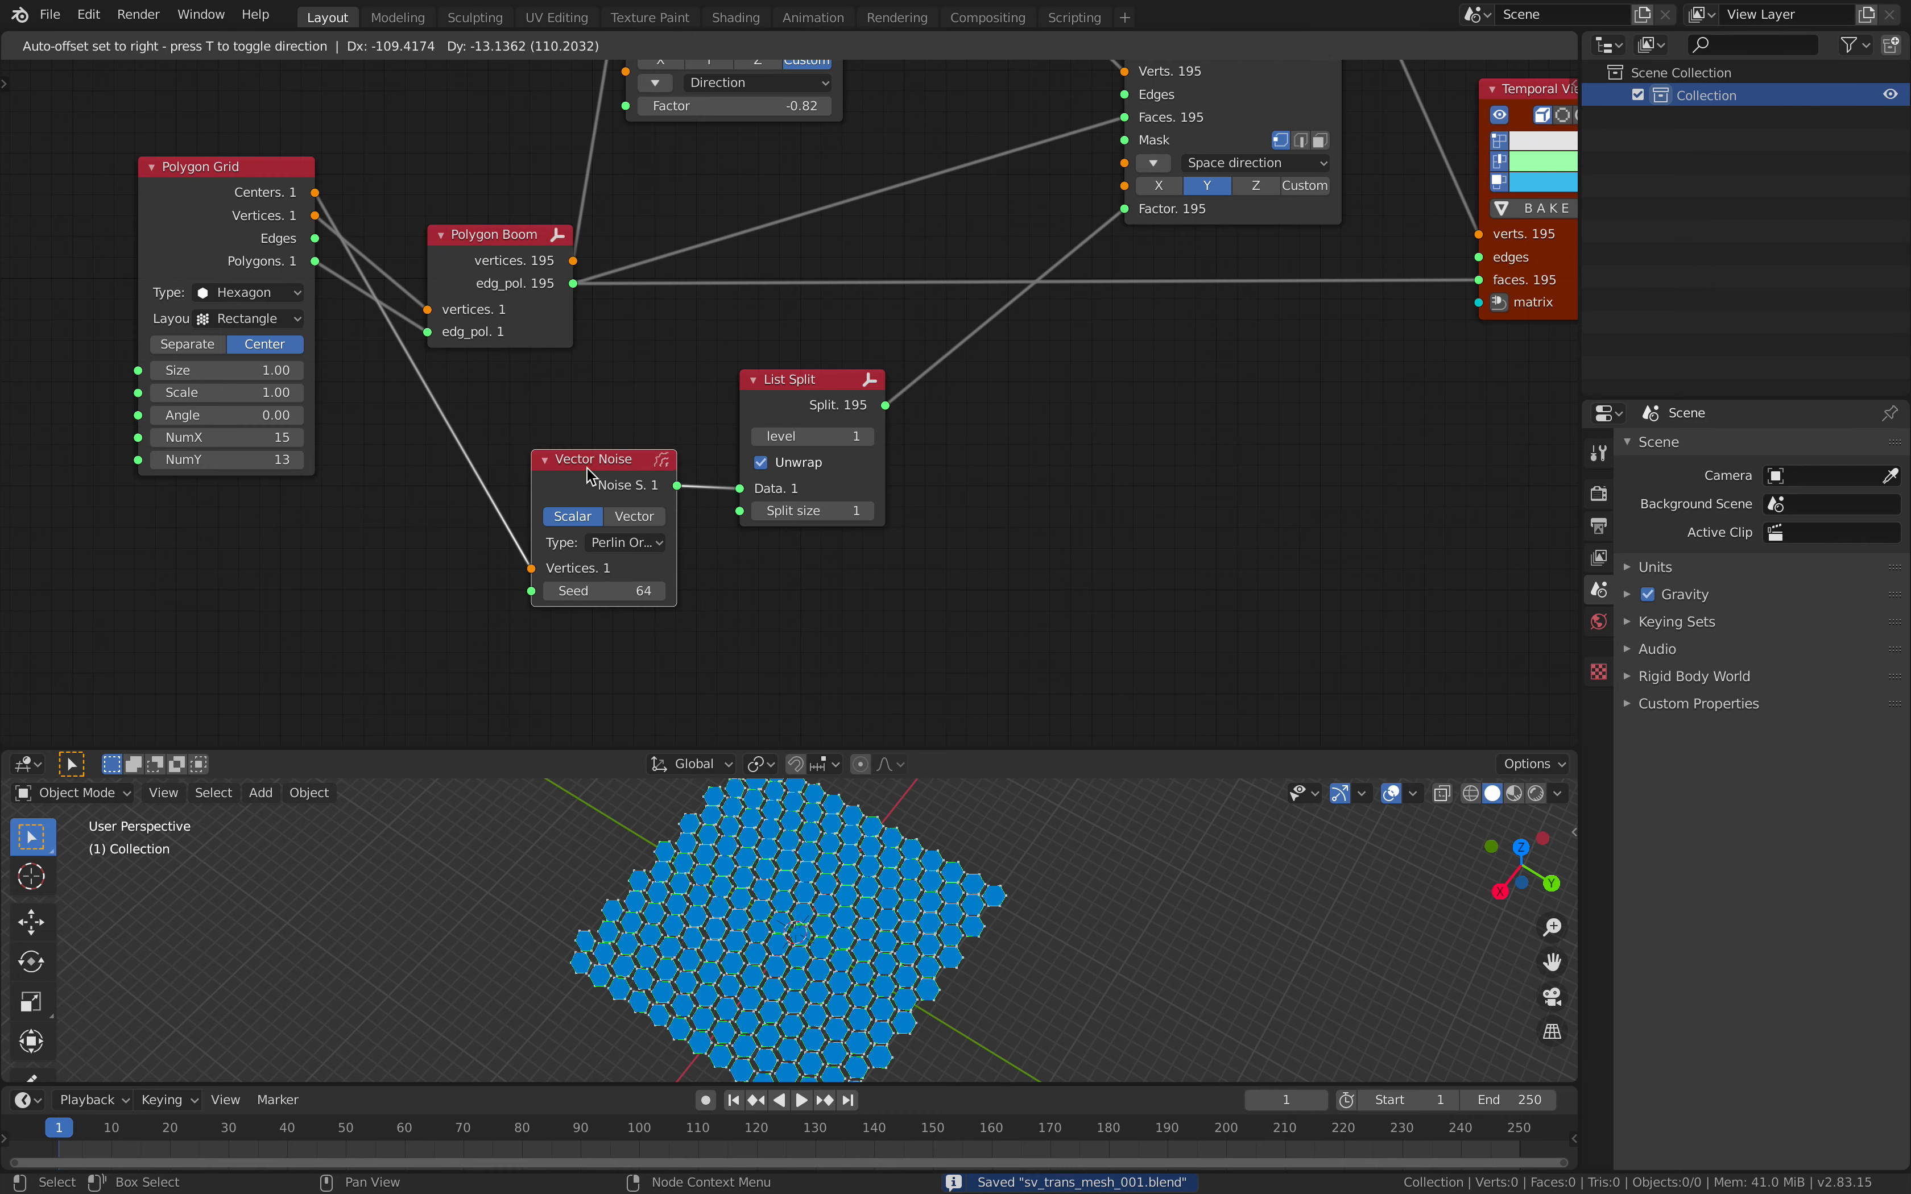
drag(790, 381, 906, 387)
Step: Insert a Map Range node on the link between Vector Noise and List Split
key(shift+a)
click(721, 405)
text(map)
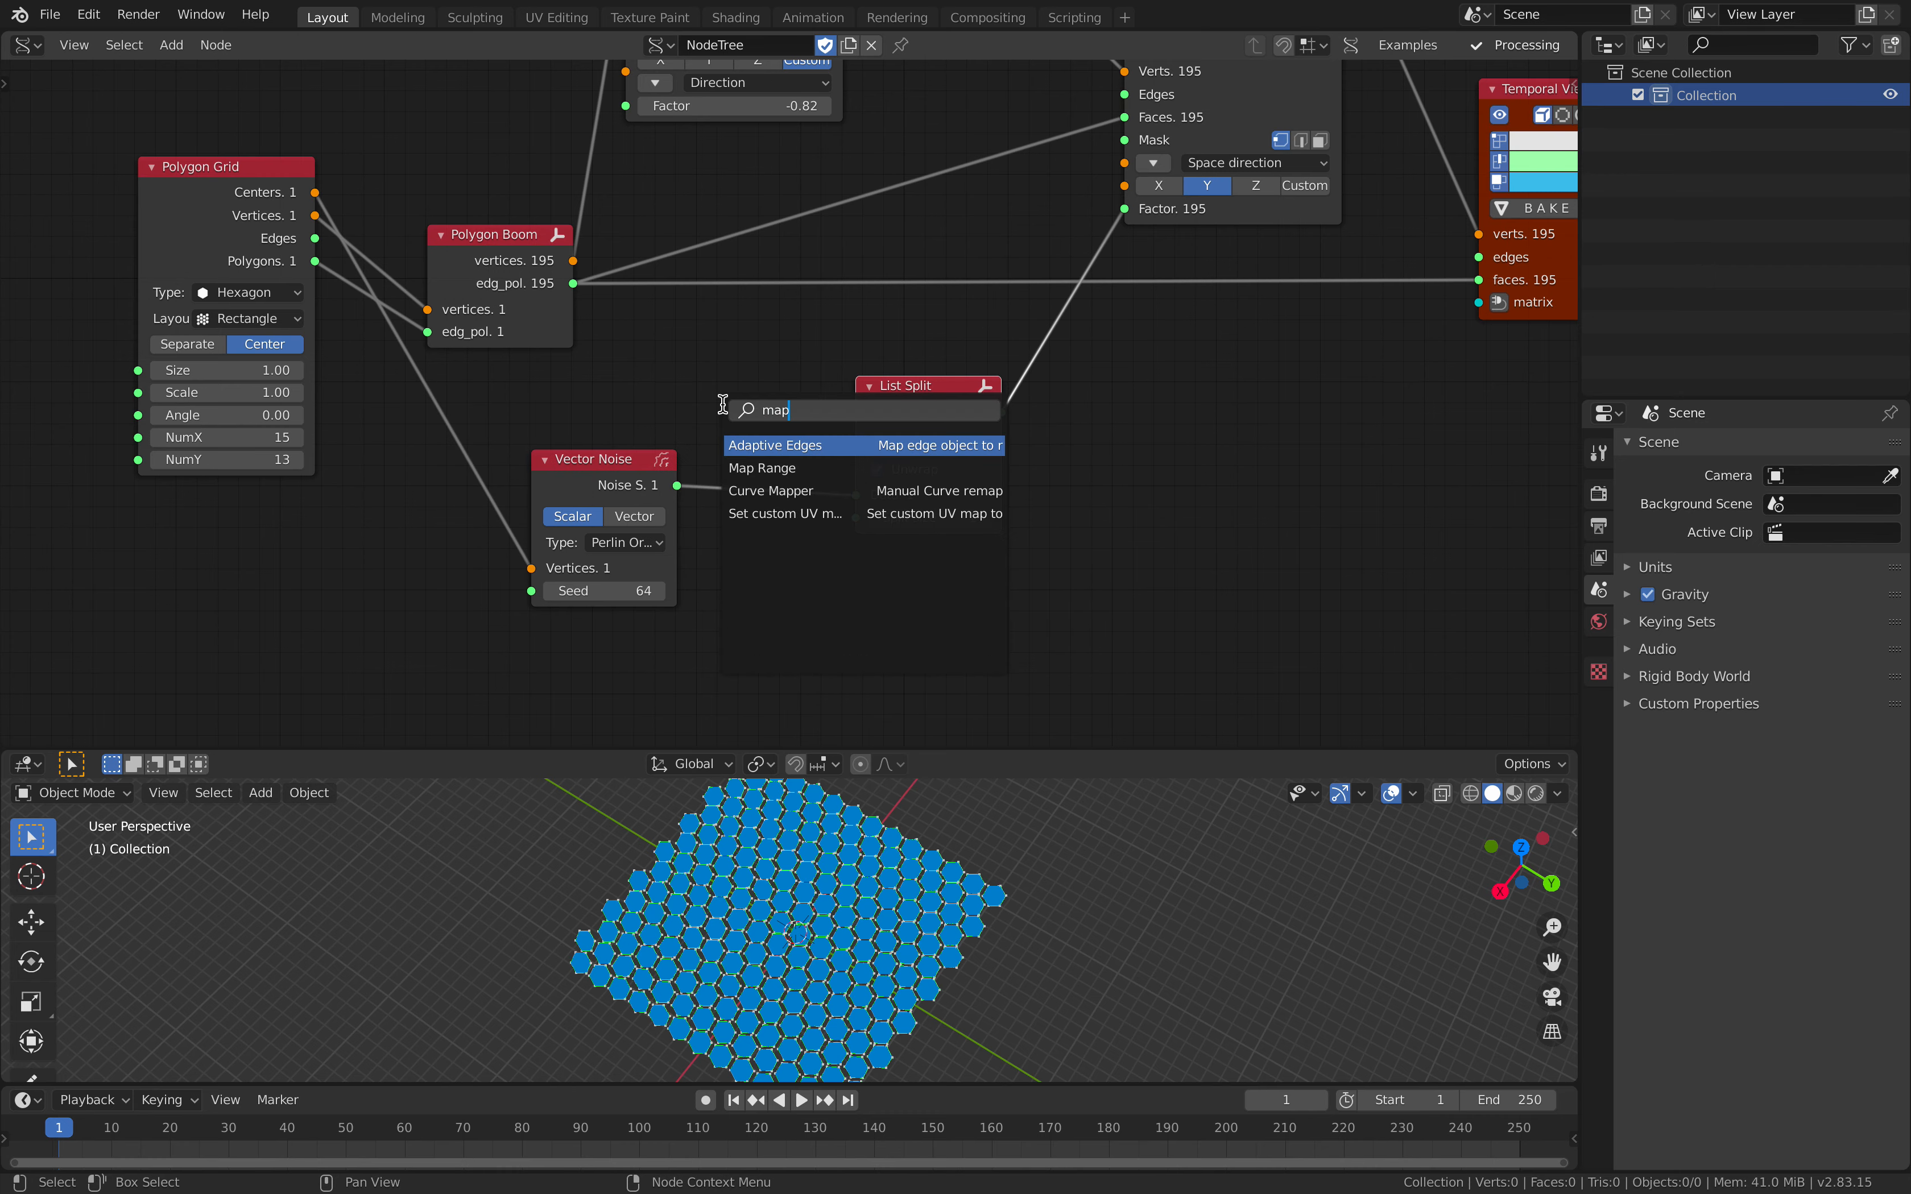
click(763, 467)
click(782, 469)
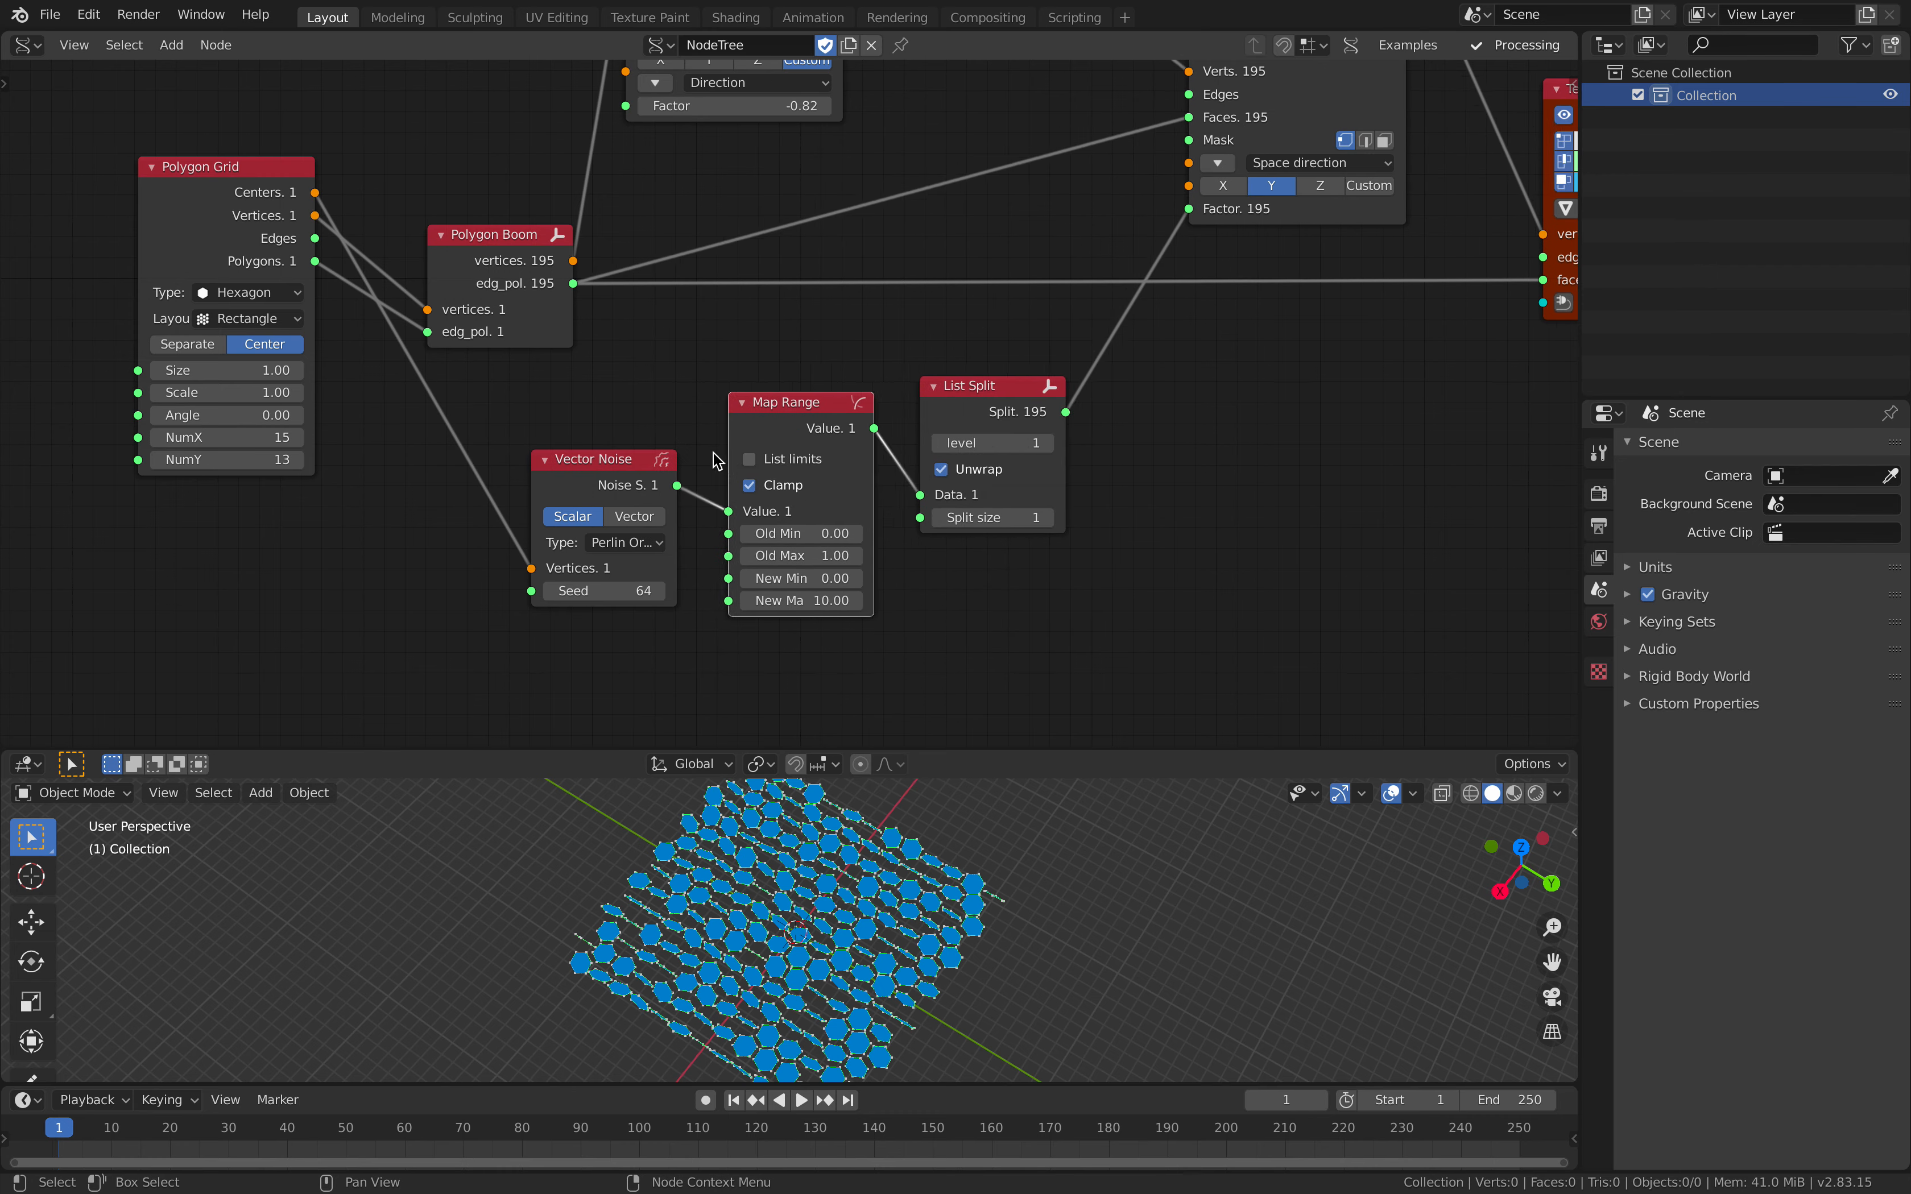
Step: Toggle List limits on Map Range off and on again and set New Max to 1
click(812, 457)
click(811, 457)
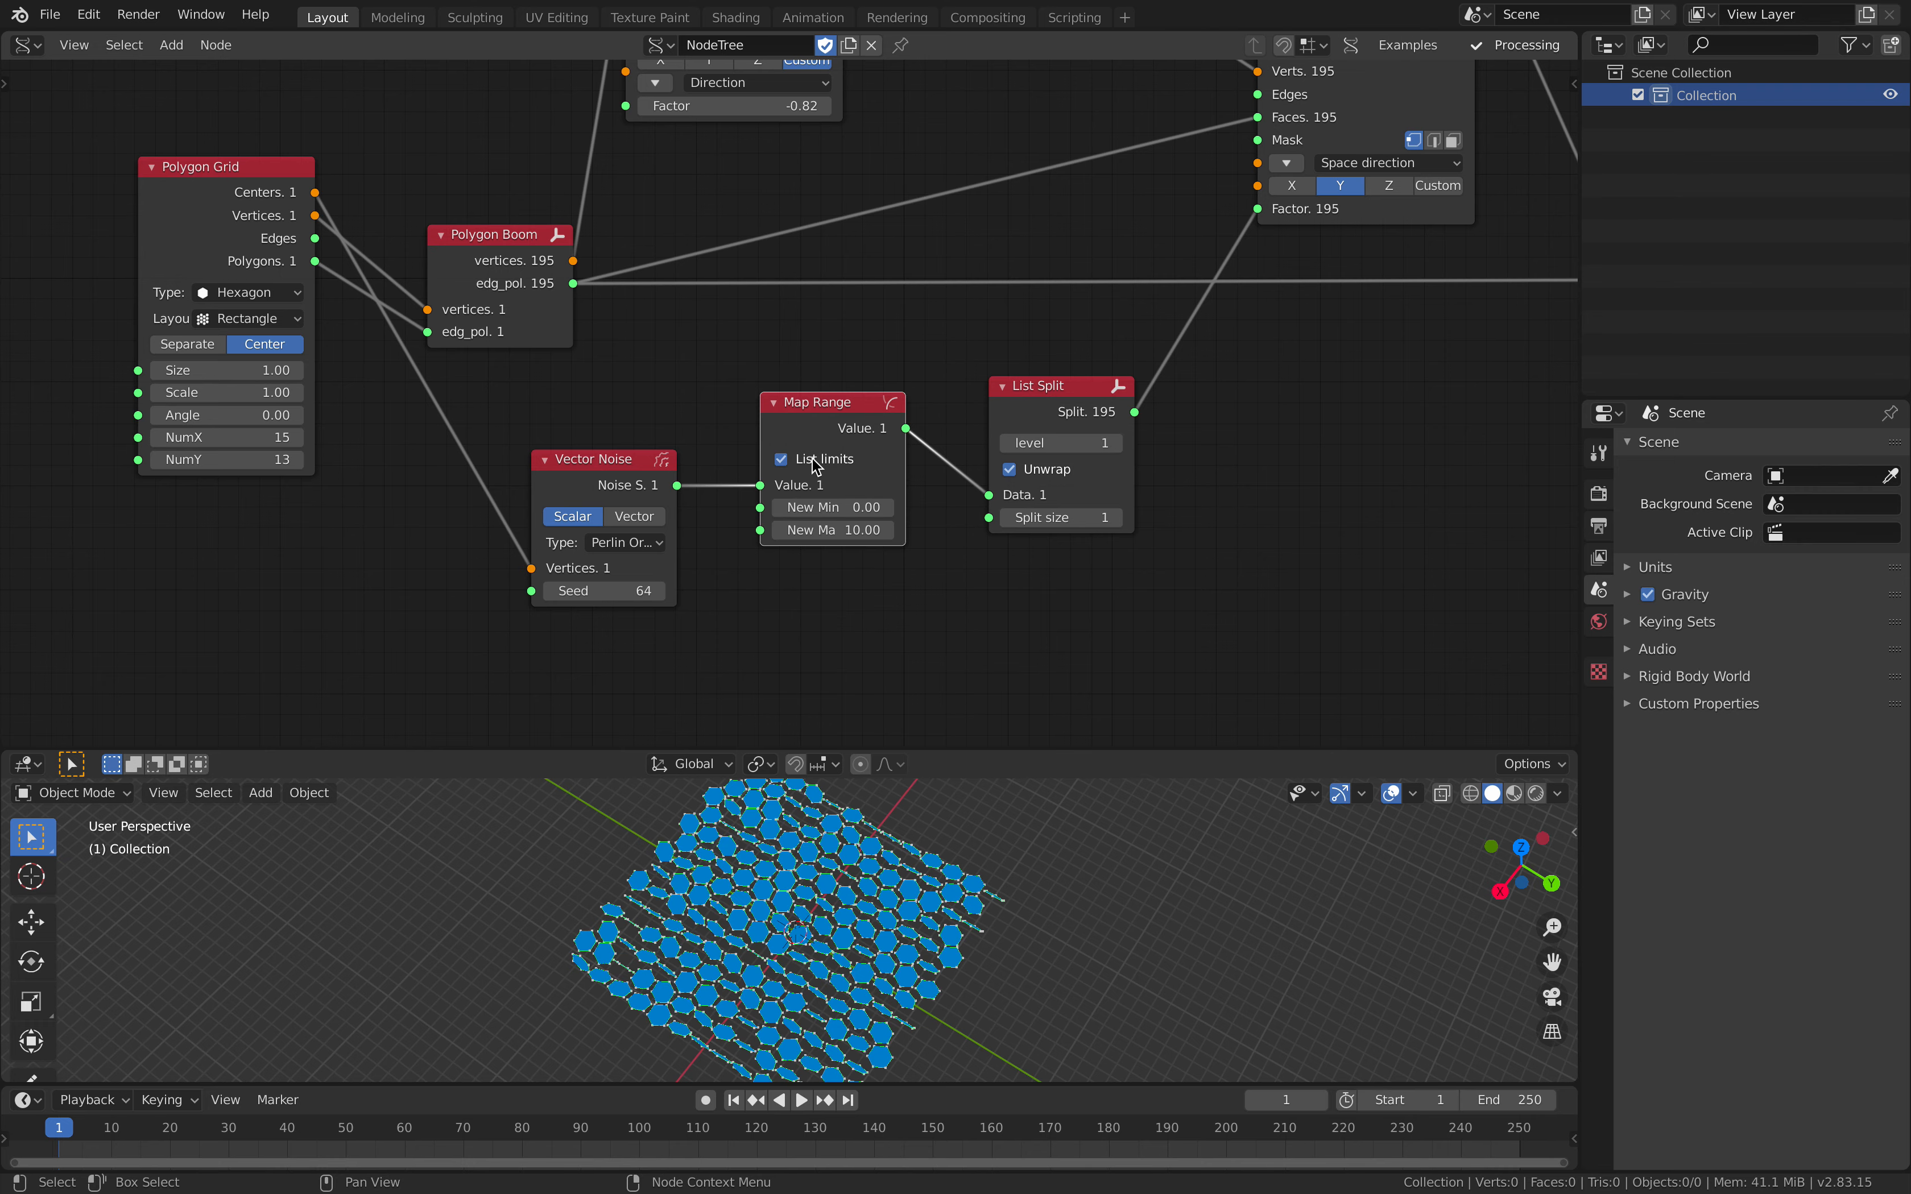
click(833, 530)
text(1)
key(Return)
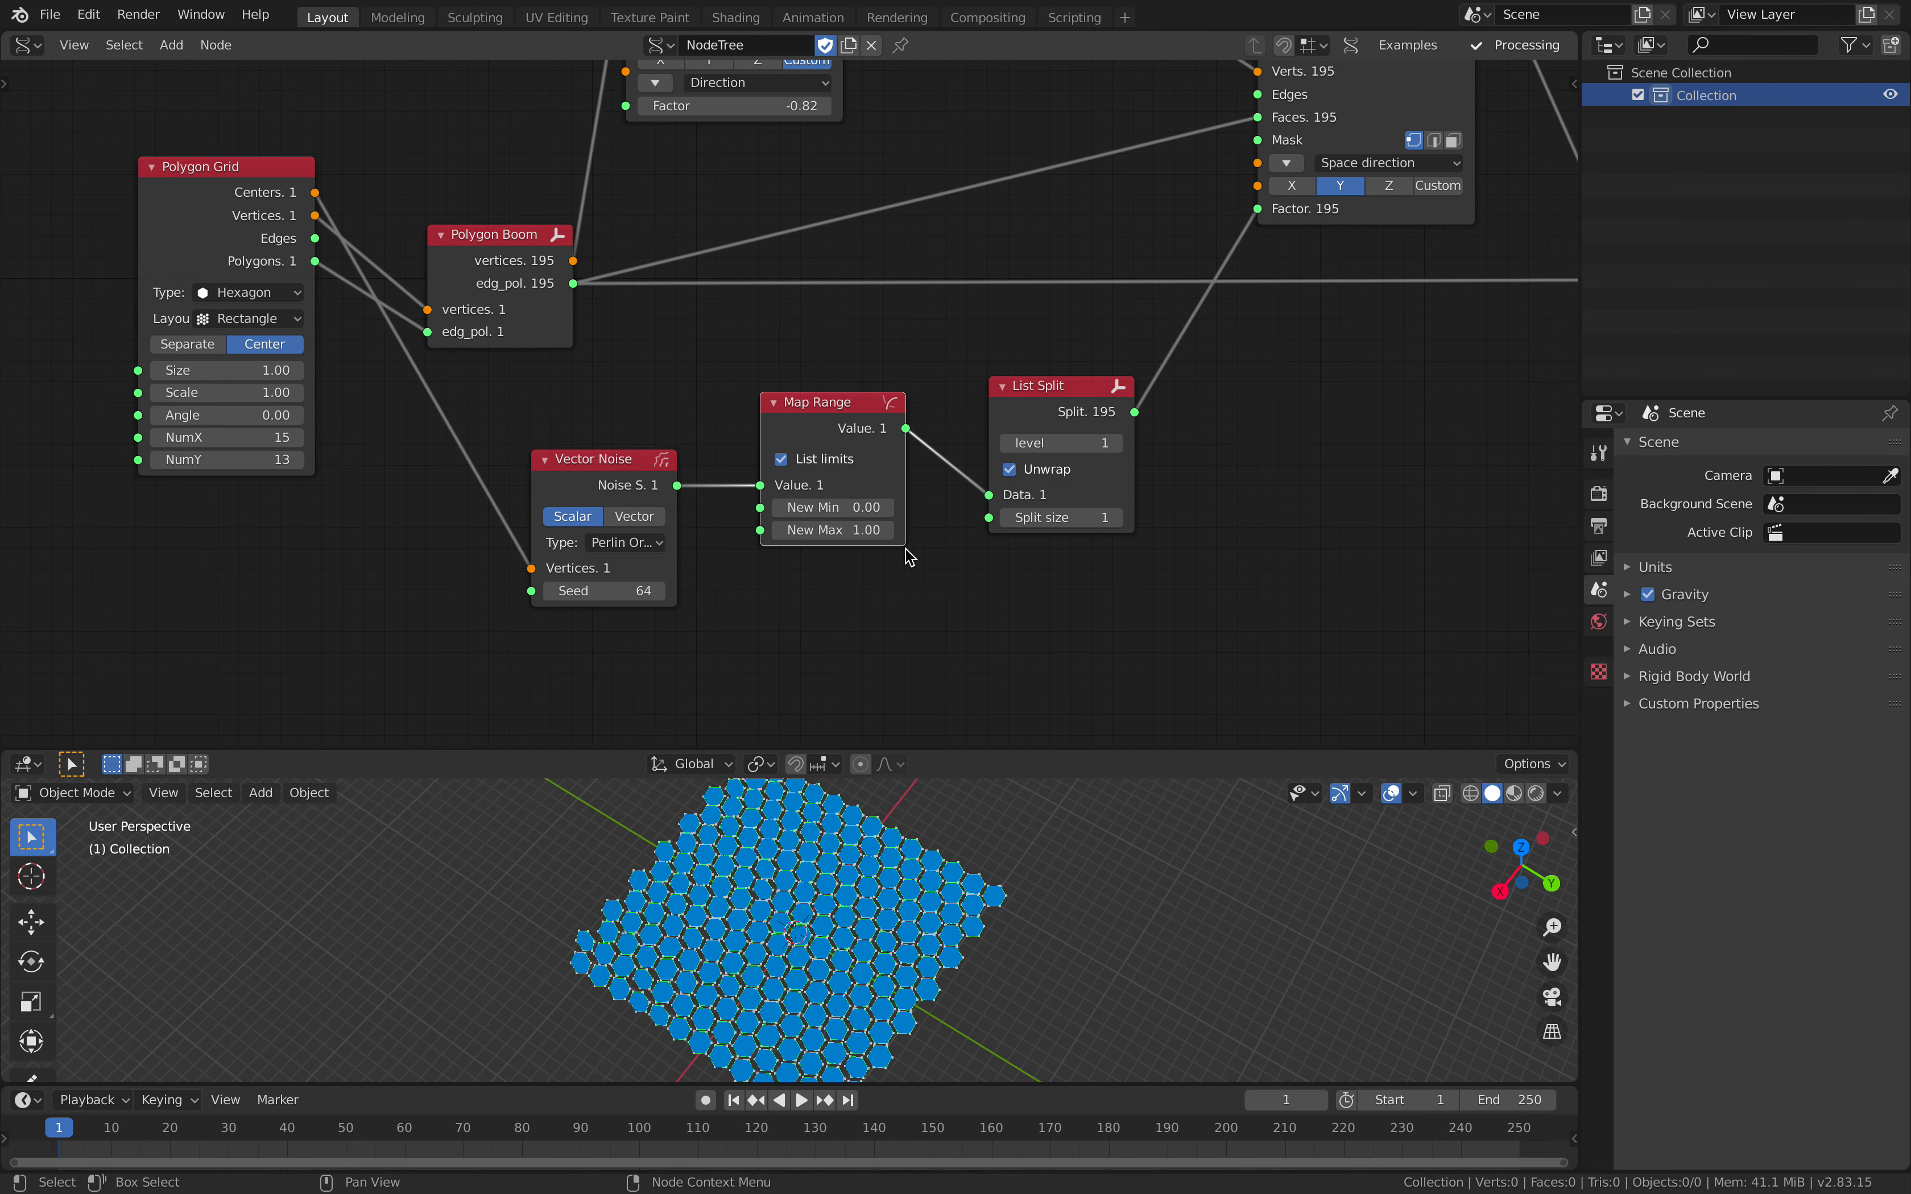
Step: Set Map Range's New Max to about 9.04 and Vector Noise's Seed to 150, and save the file
drag(813, 520, 885, 521)
drag(620, 589, 688, 589)
middle_drag(874, 527, 782, 524)
scroll(782, 524, up, 2)
drag(782, 526, 839, 527)
middle_drag(508, 433, 604, 384)
drag(554, 426, 472, 440)
key(ctrl+s)
Step: Make room after Polygon Grid and insert a Vector Math node set to Add between its Centers output and Vector Noise
middle_drag(601, 360, 845, 361)
scroll(845, 361, down, 2)
drag(448, 174, 222, 181)
key(alt+space)
text(vect)
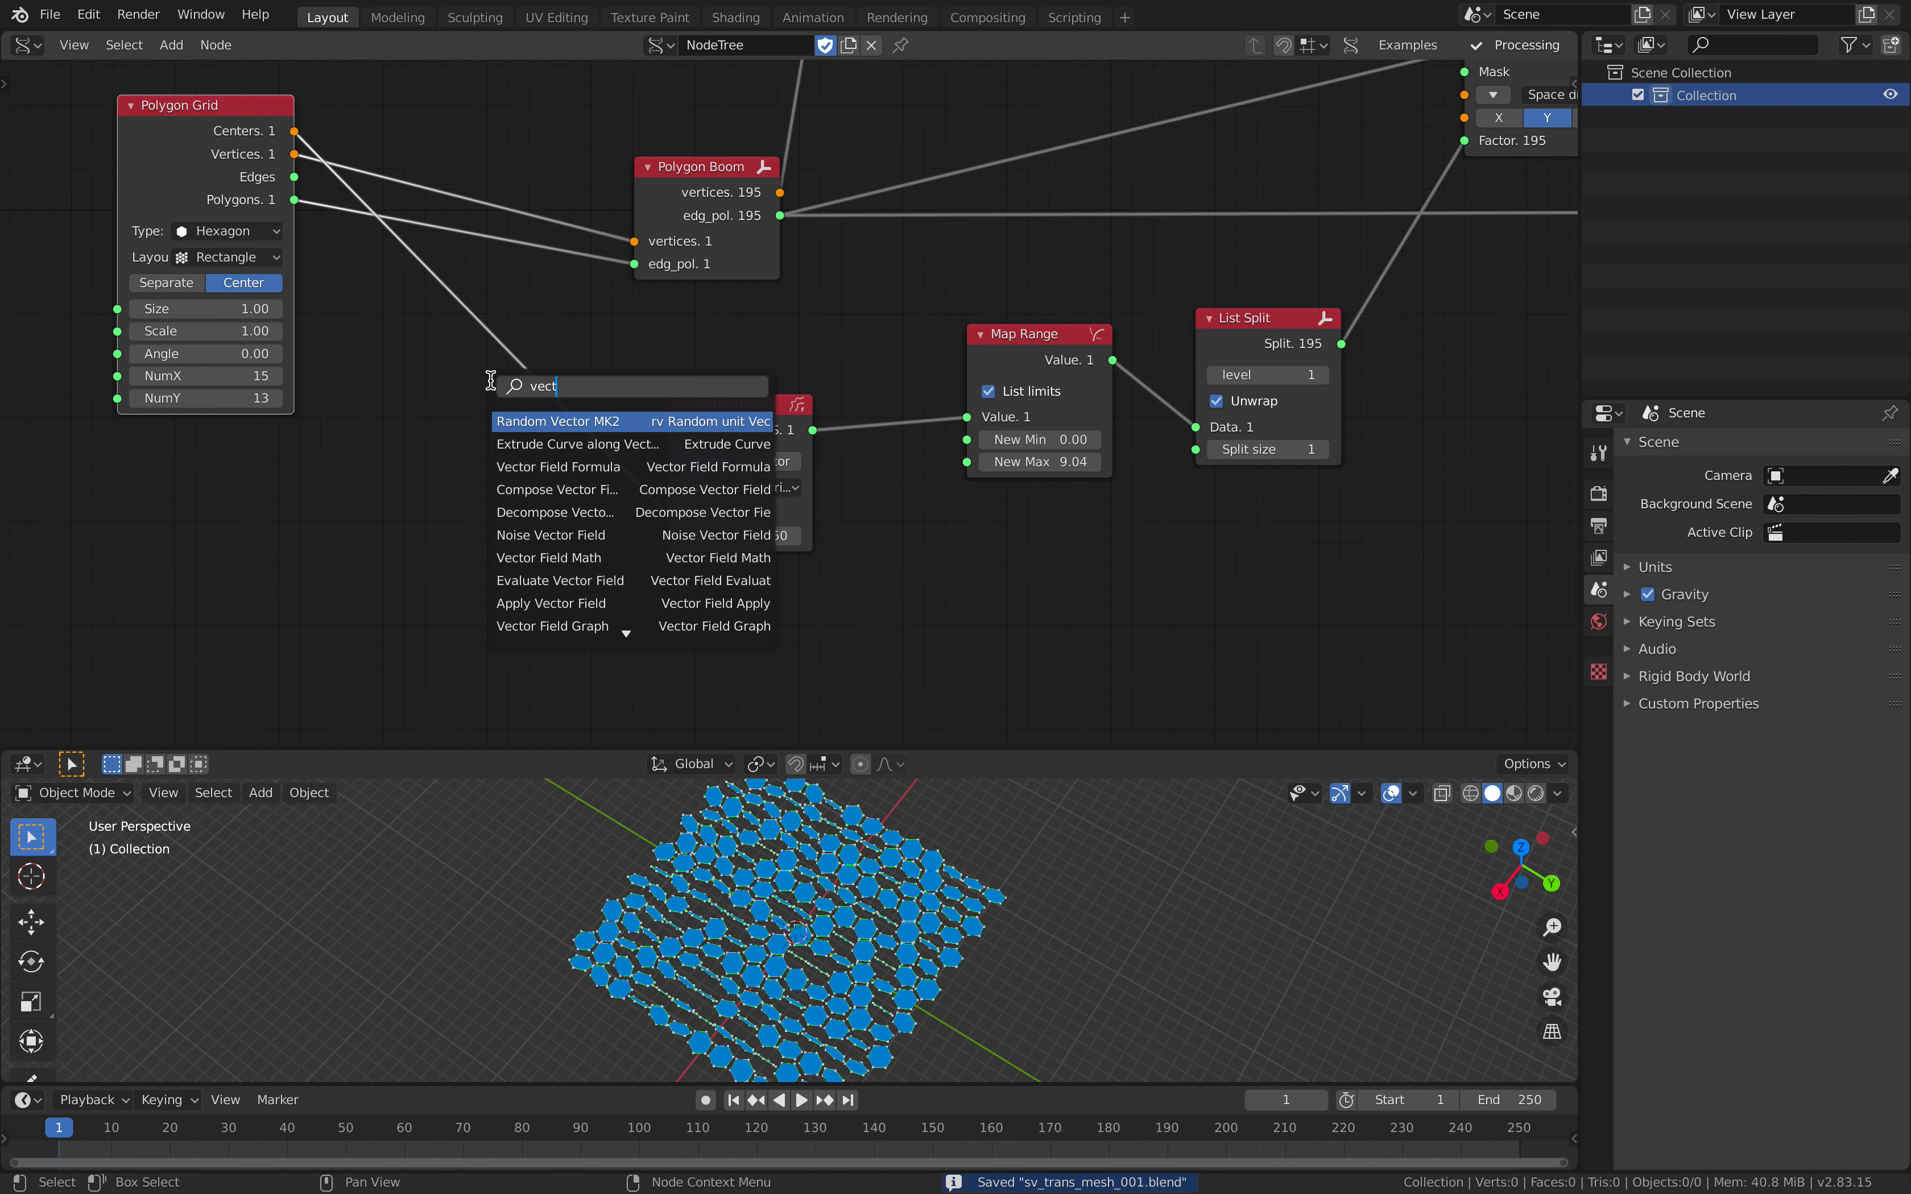
text(or ma)
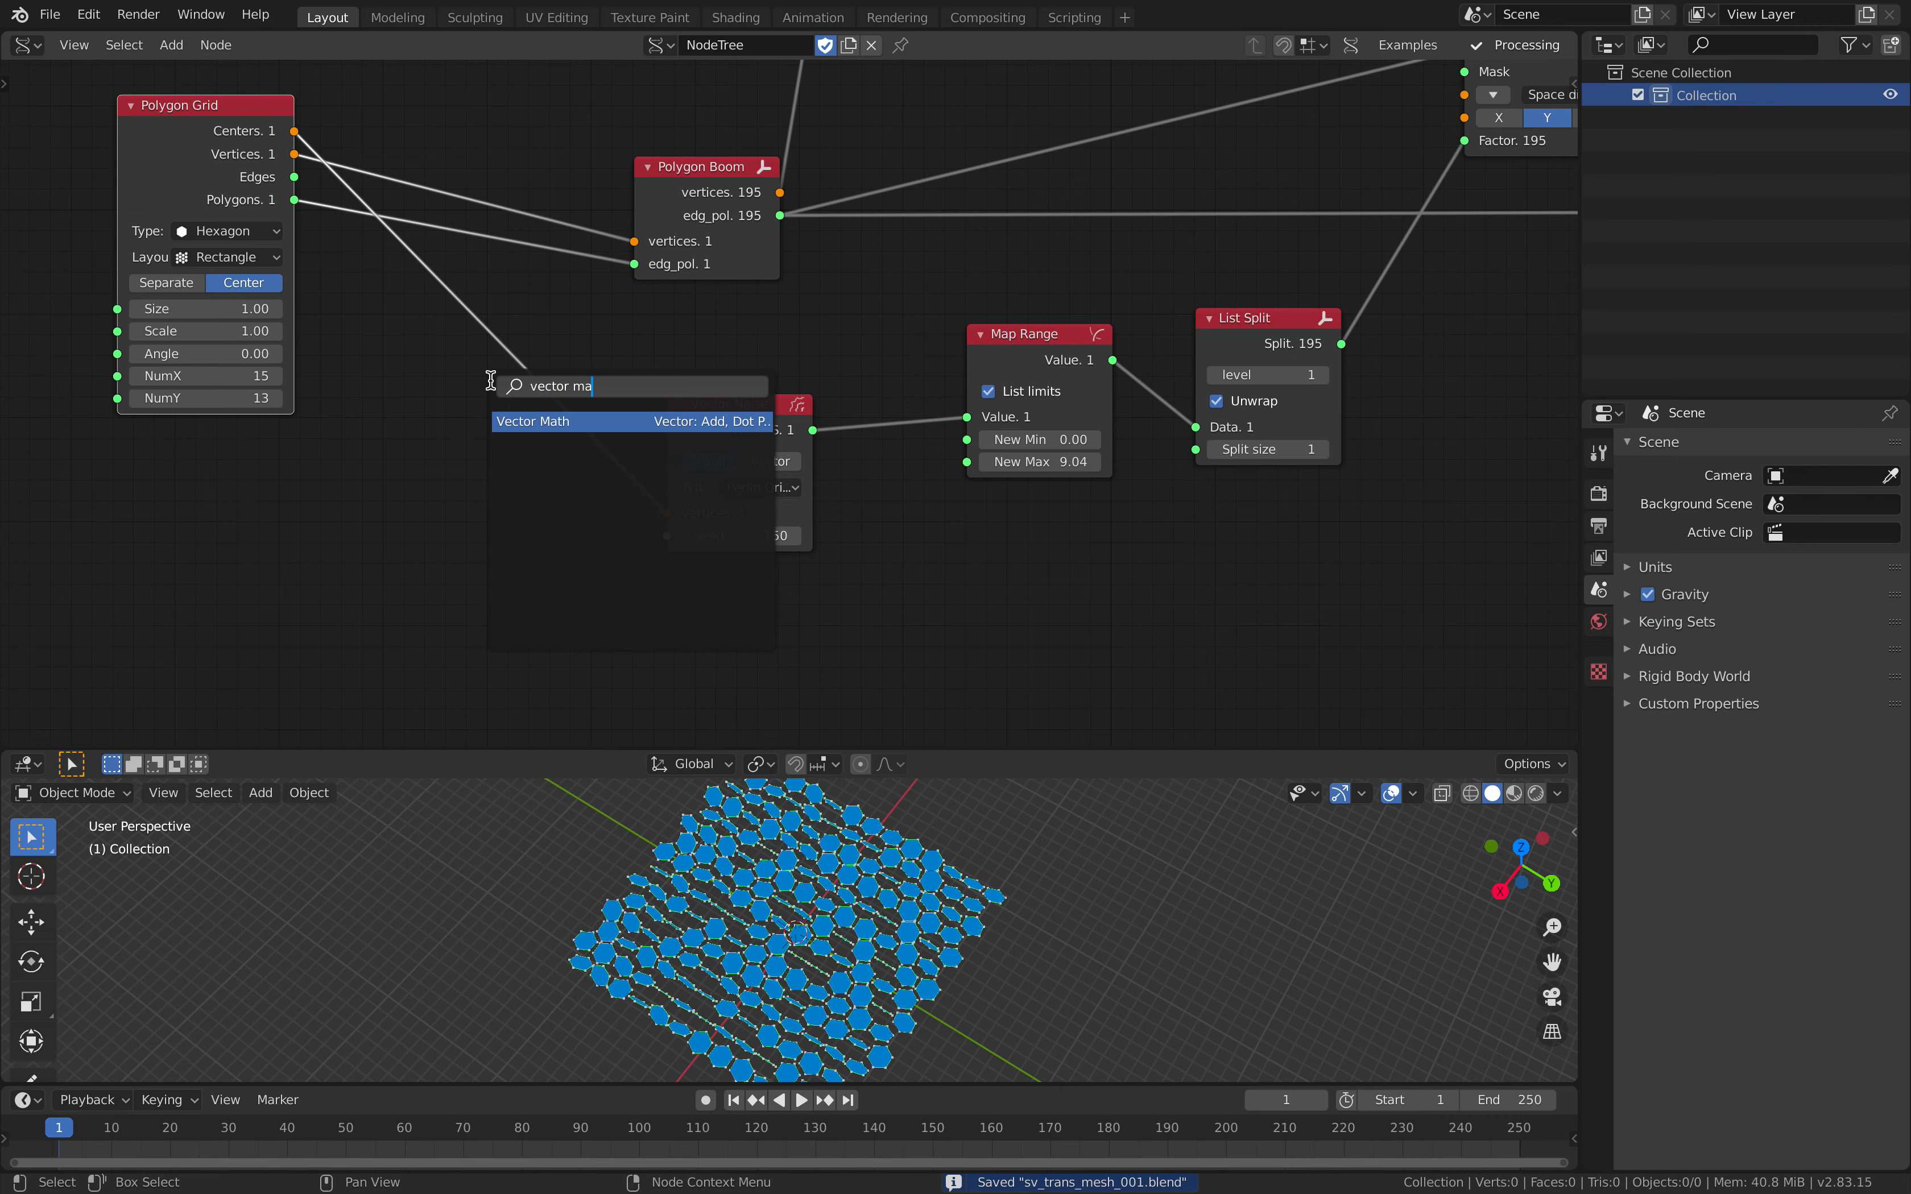
key(Return)
click(573, 416)
click(547, 448)
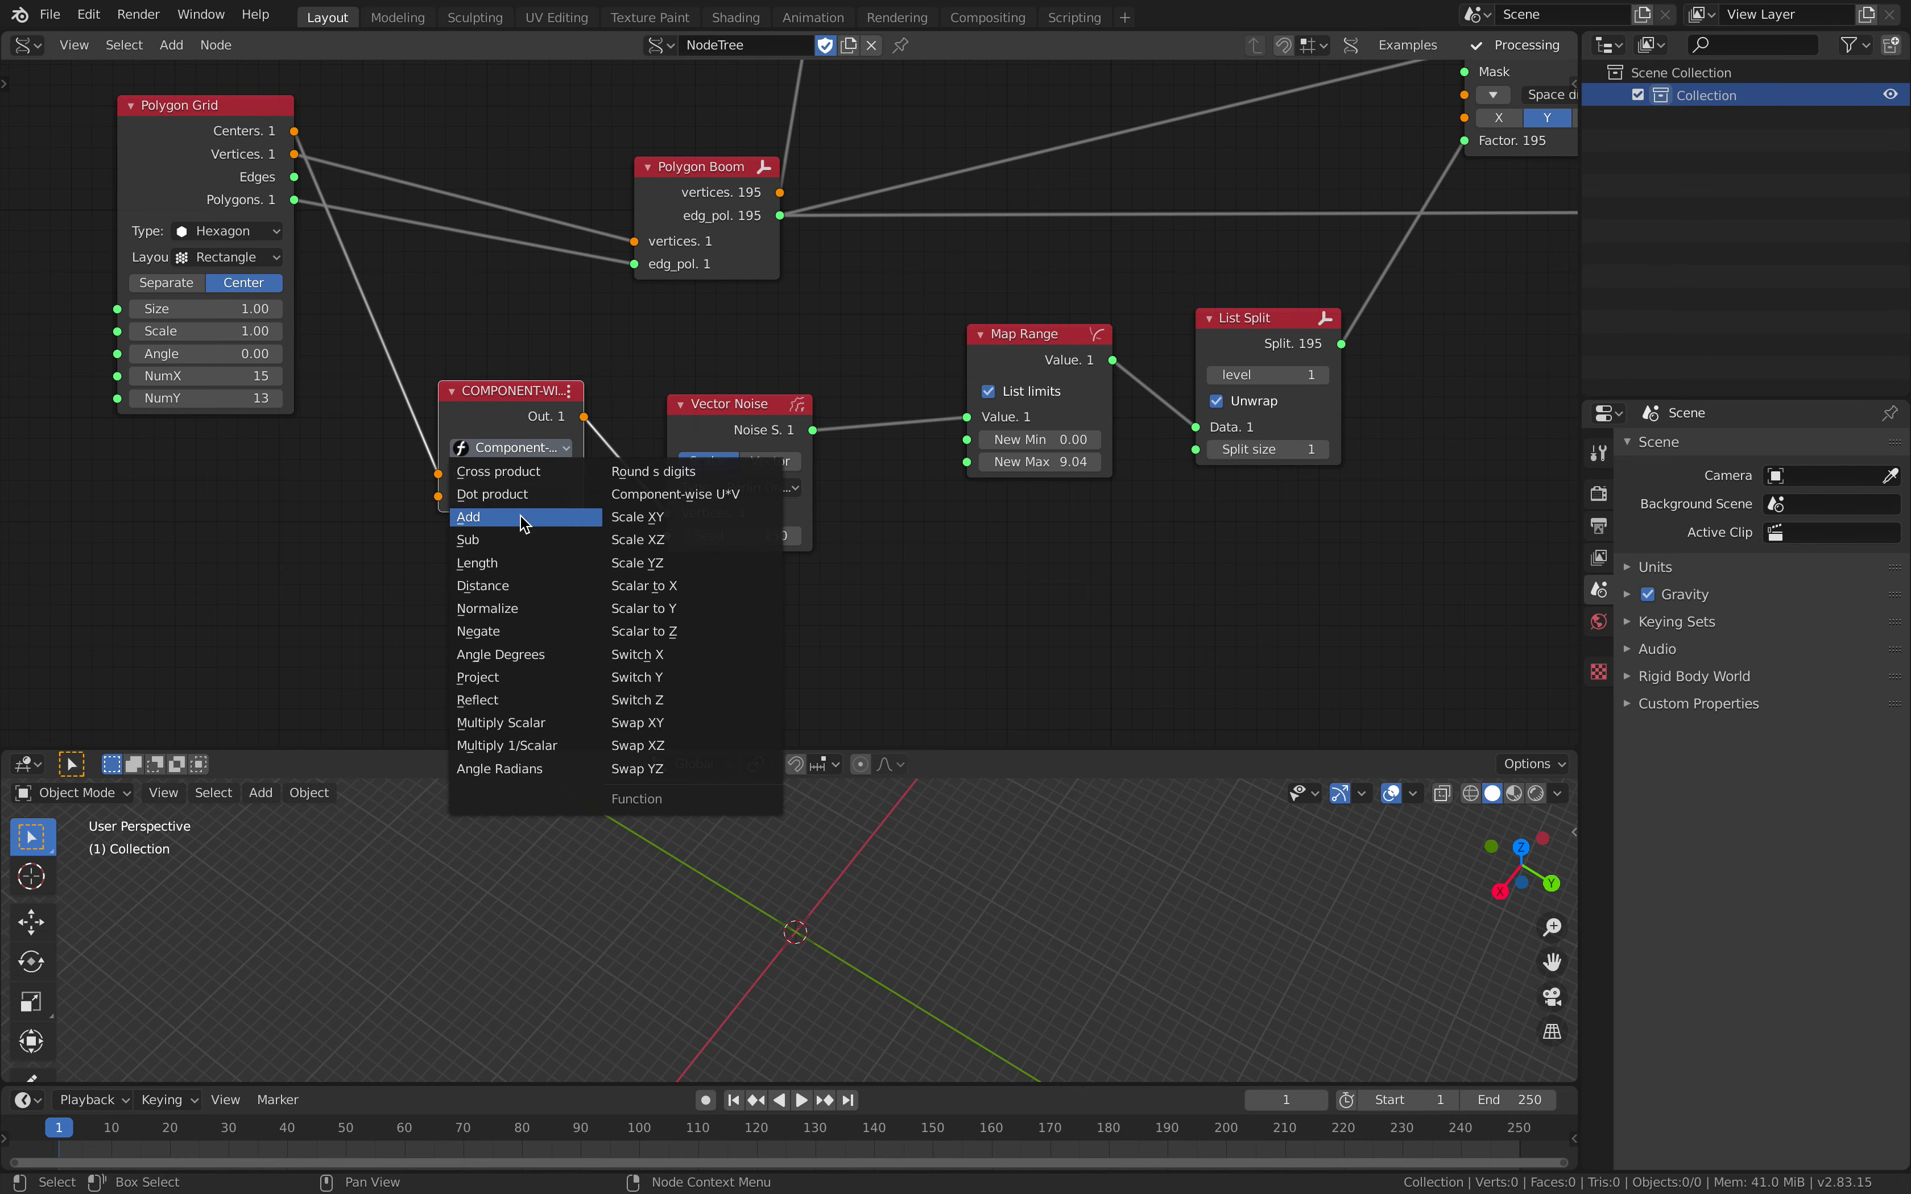
click(524, 523)
Step: Expand the Add node's B vector, set its Z component to about 10.44 and save the file
click(460, 496)
drag(523, 537, 775, 553)
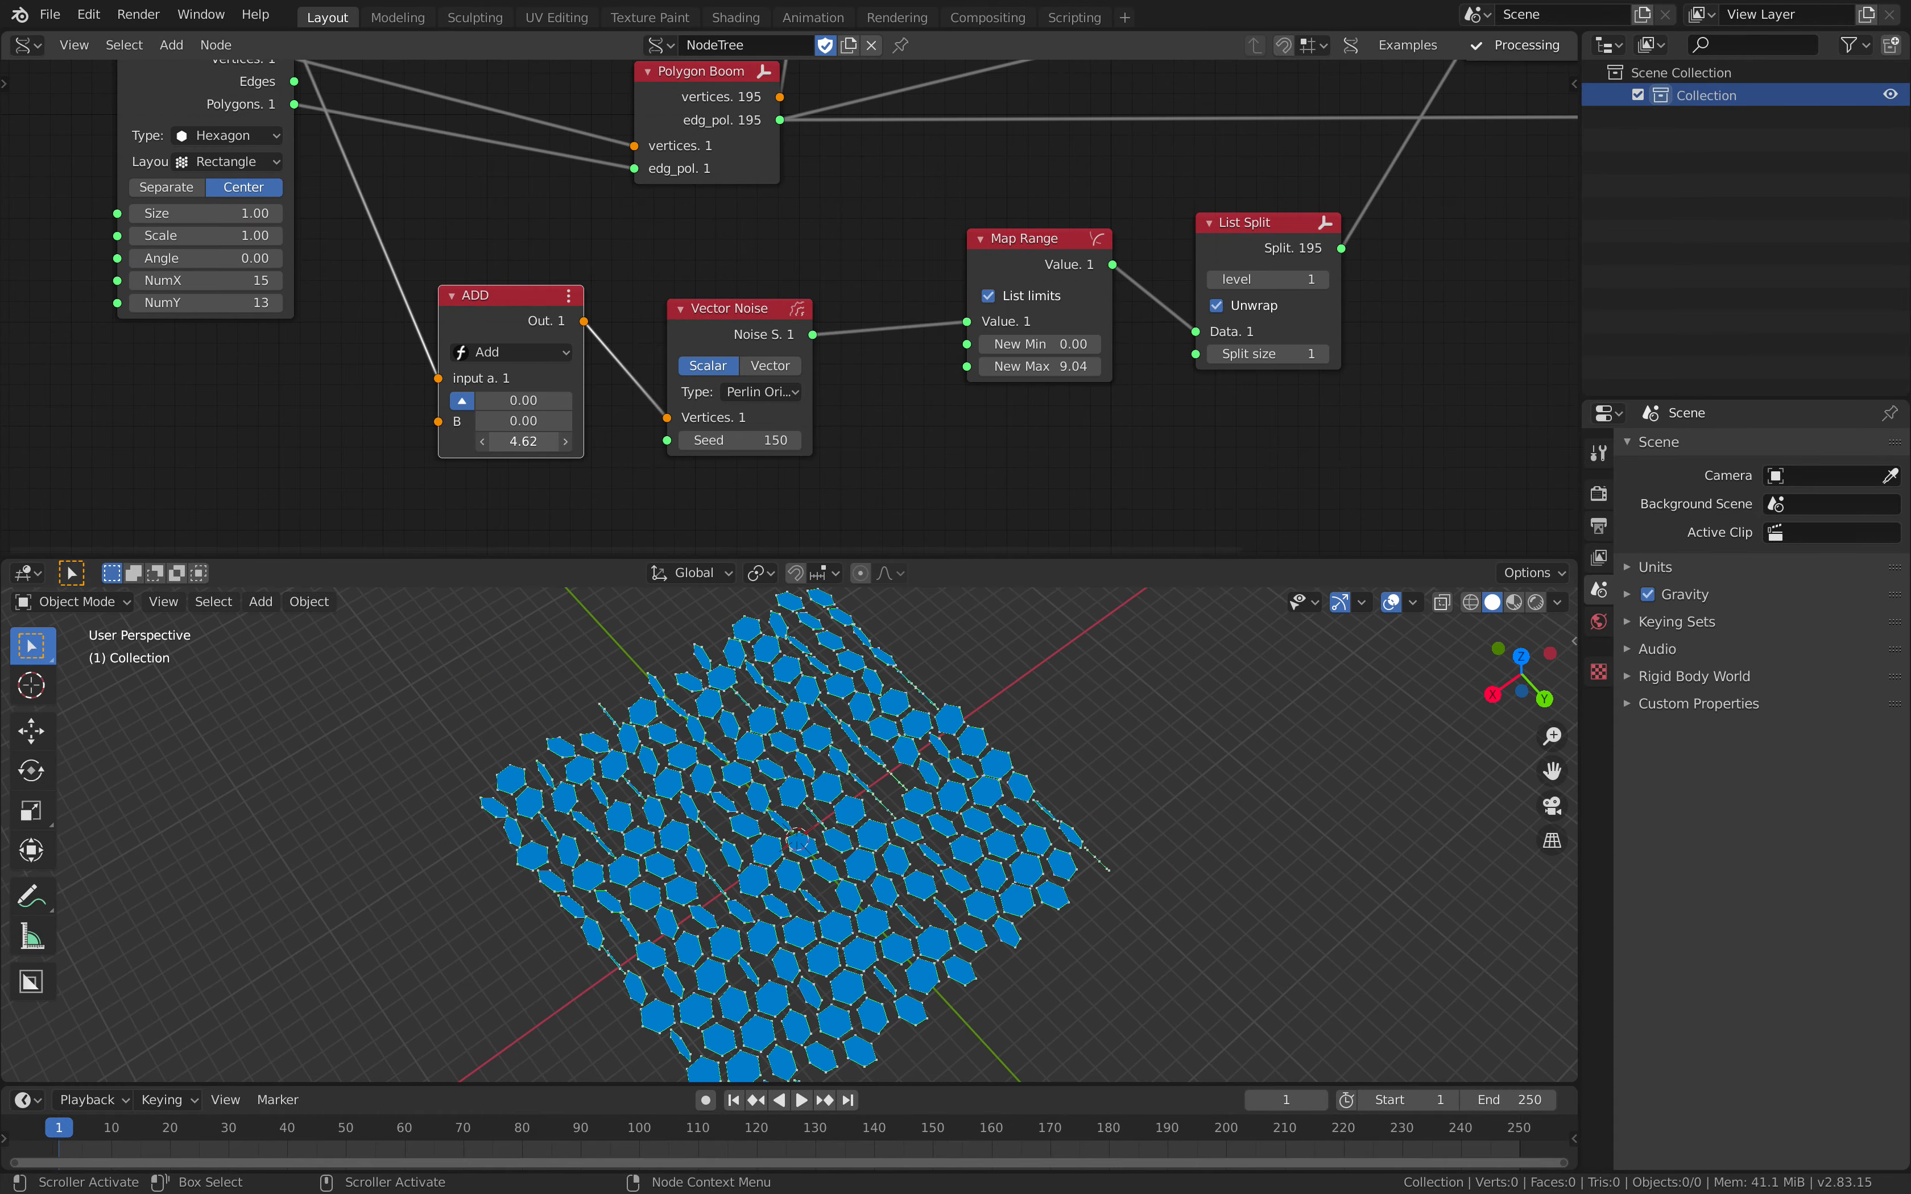
drag(523, 441, 982, 440)
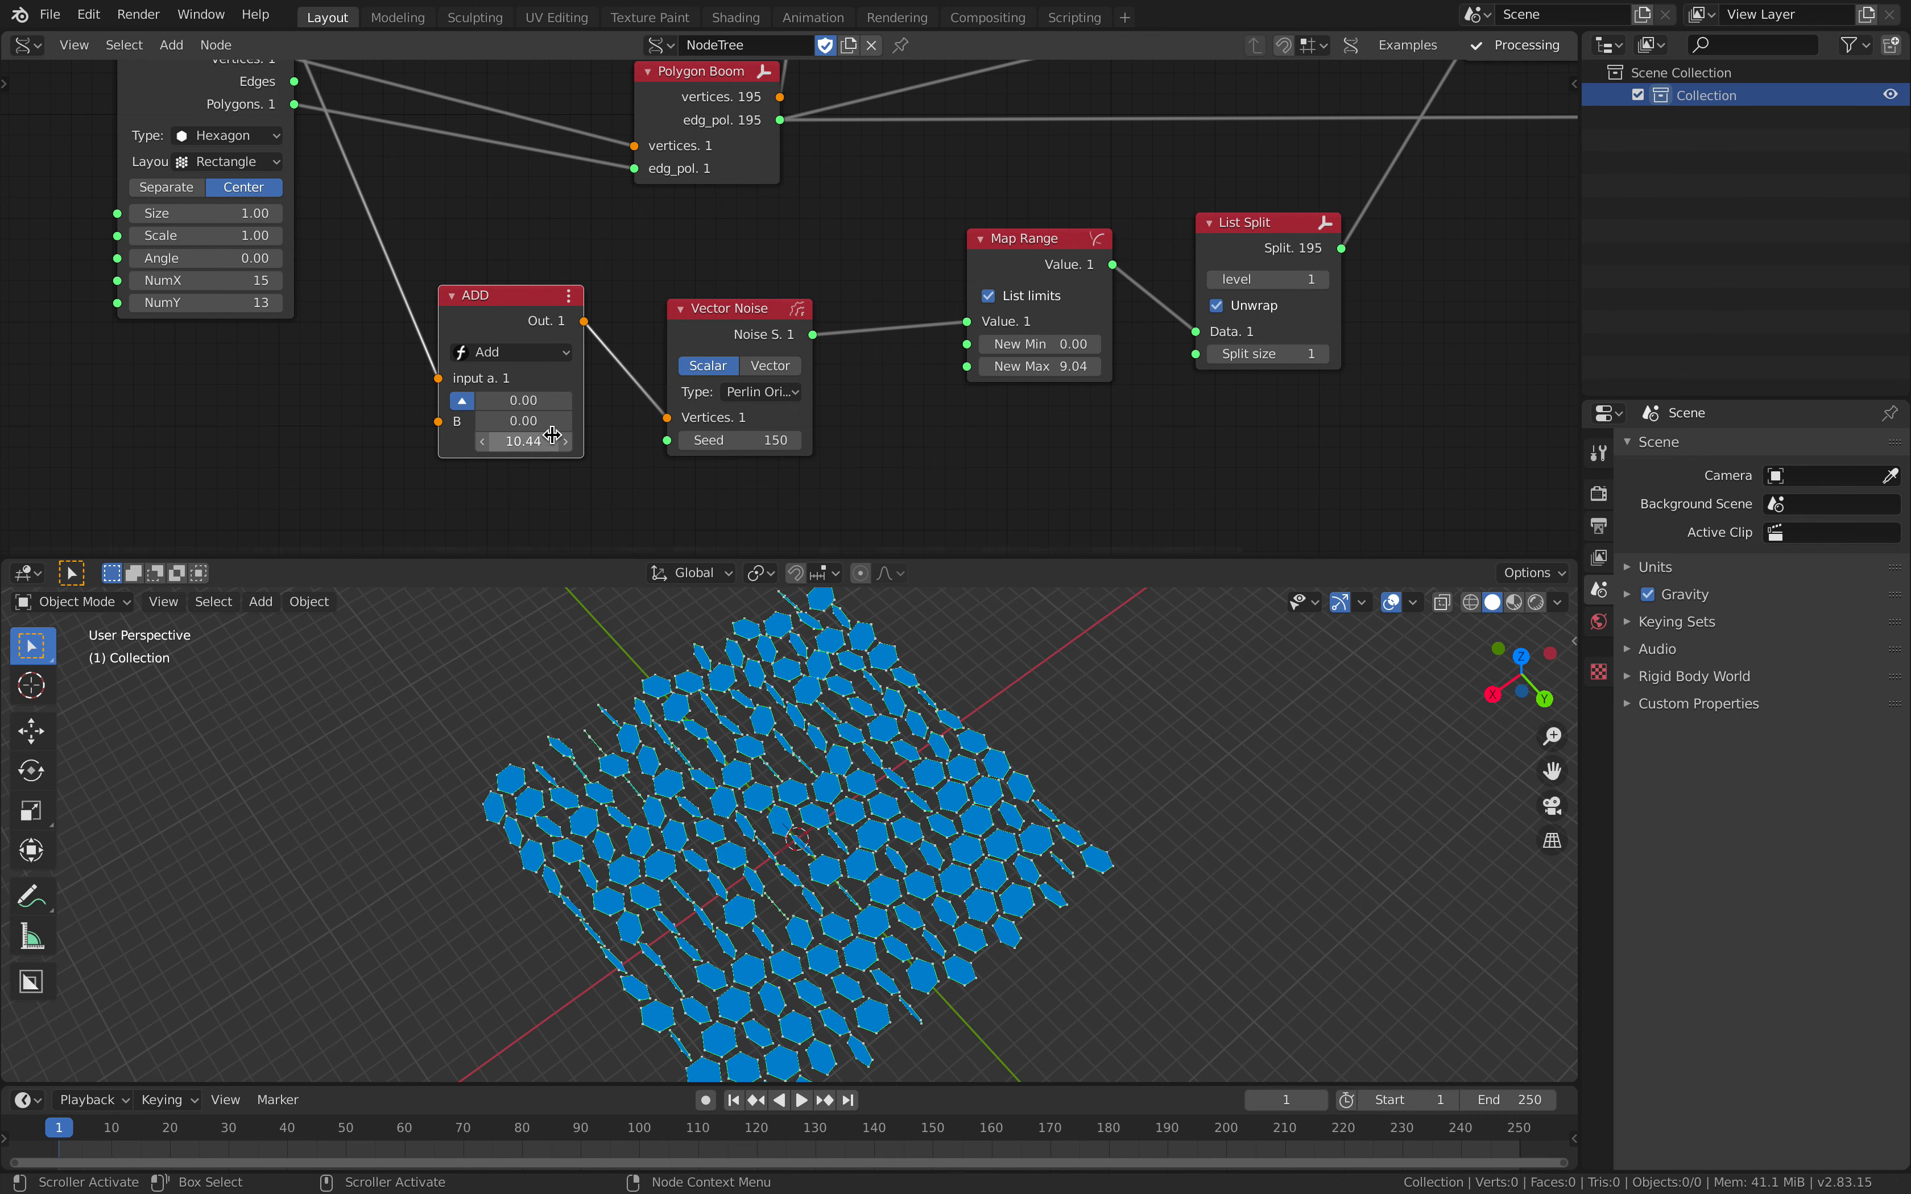
scroll(789, 695, down, 2)
middle_drag(813, 695, 754, 695)
key(ctrl+s)
Step: Move Polygon Grid well away from Polygon Boom and the Add node to lengthen its outgoing links
middle_drag(689, 249, 671, 342)
scroll(671, 342, down, 1)
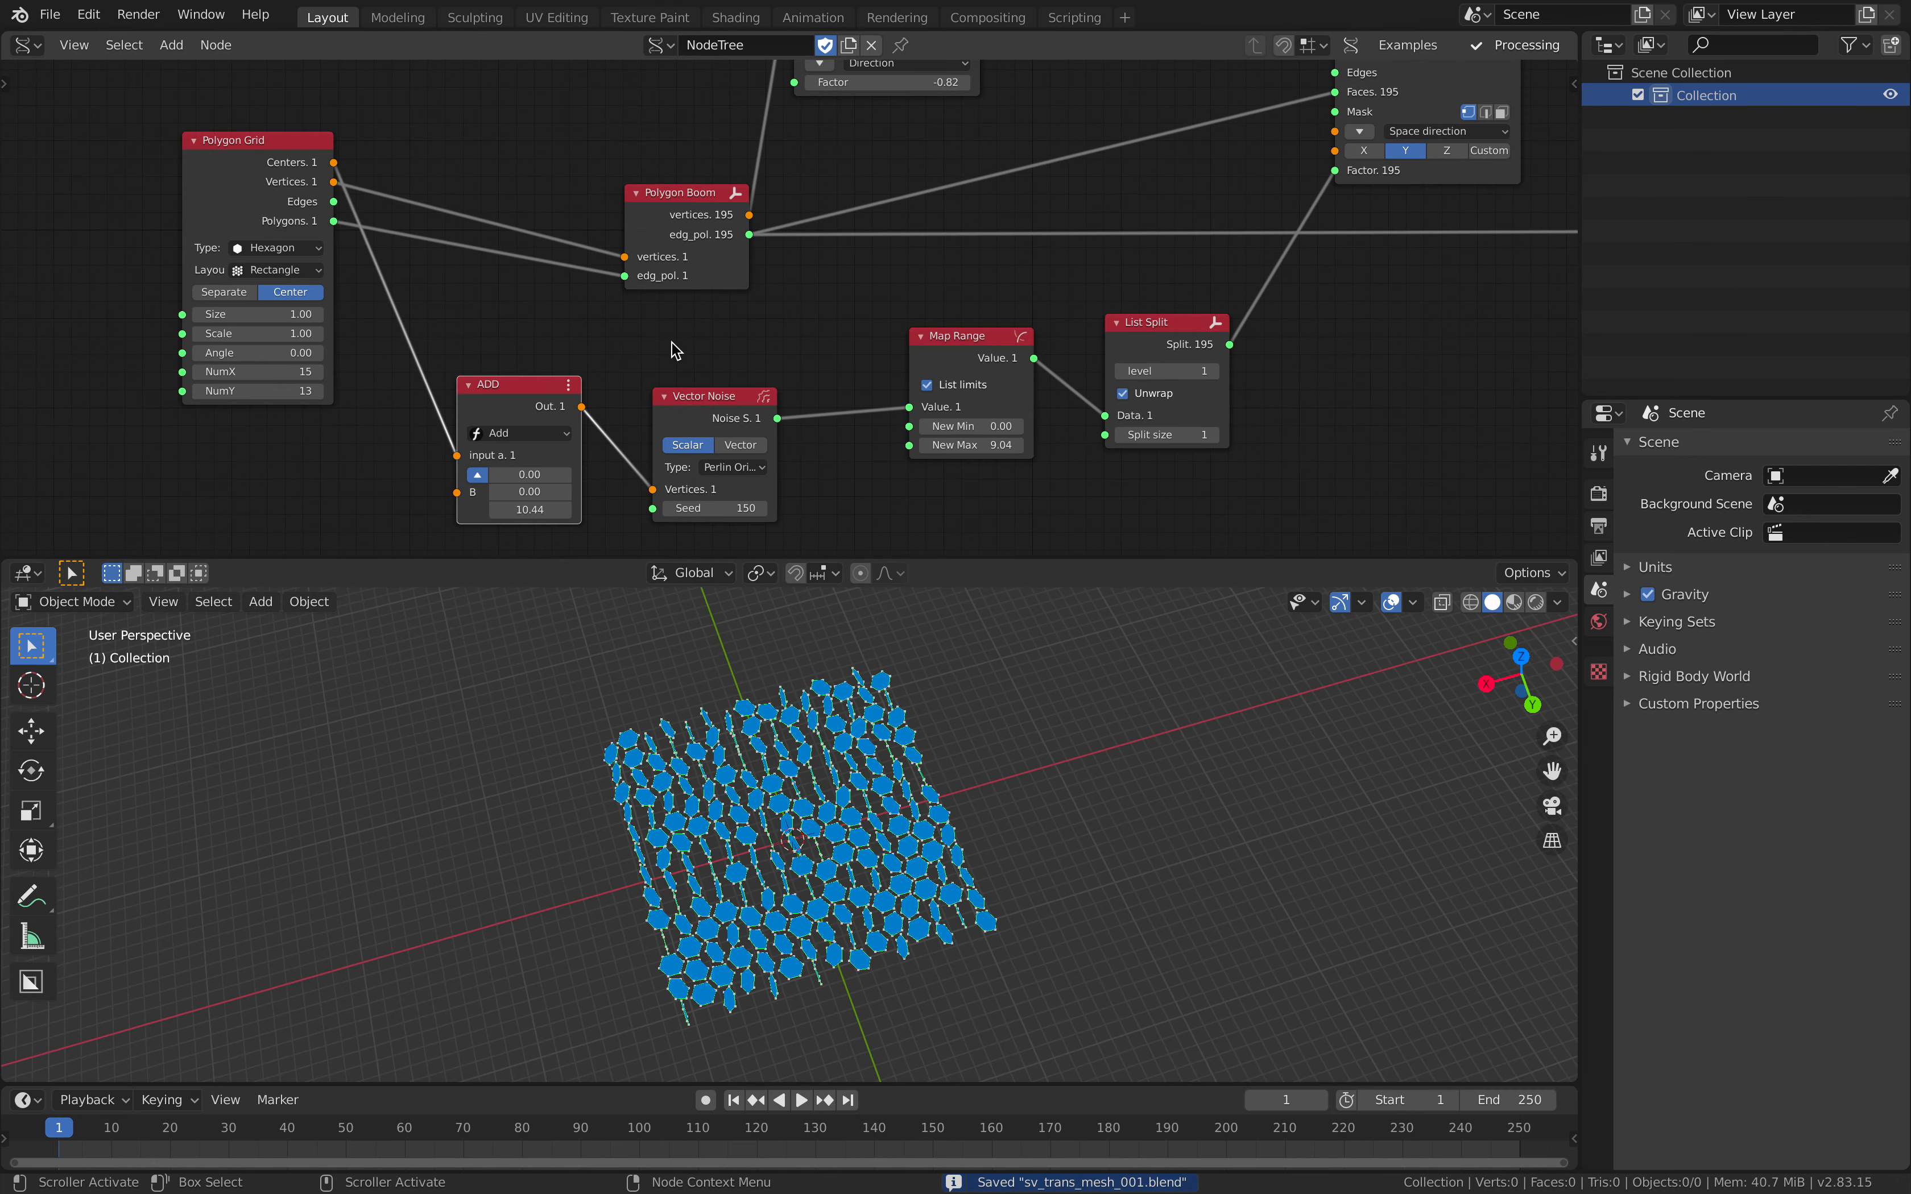
drag(279, 164, 234, 162)
scroll(183, 160, down, 3)
middle_drag(183, 159, 368, 223)
drag(368, 222, 289, 195)
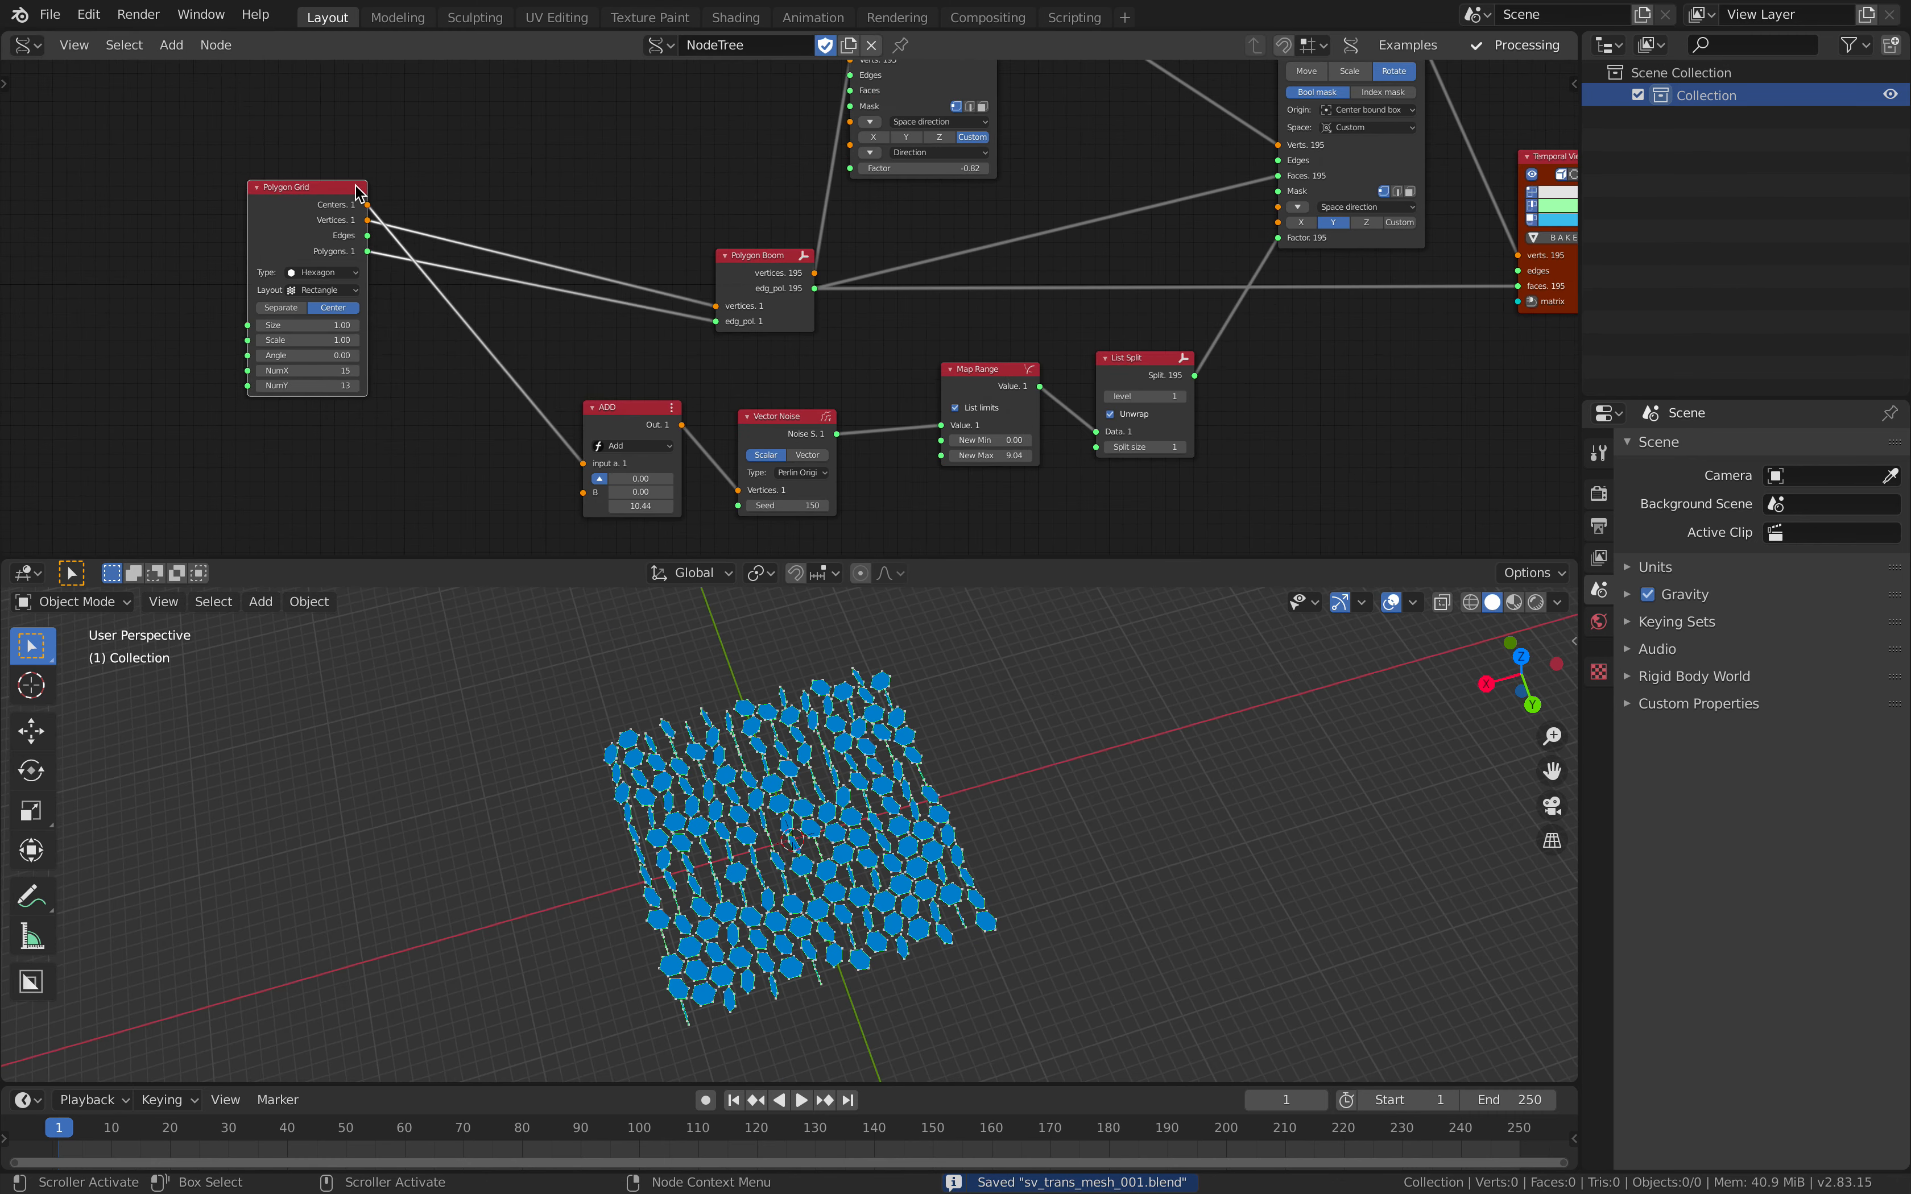
scroll(356, 185, down, 3)
middle_drag(338, 227, 445, 307)
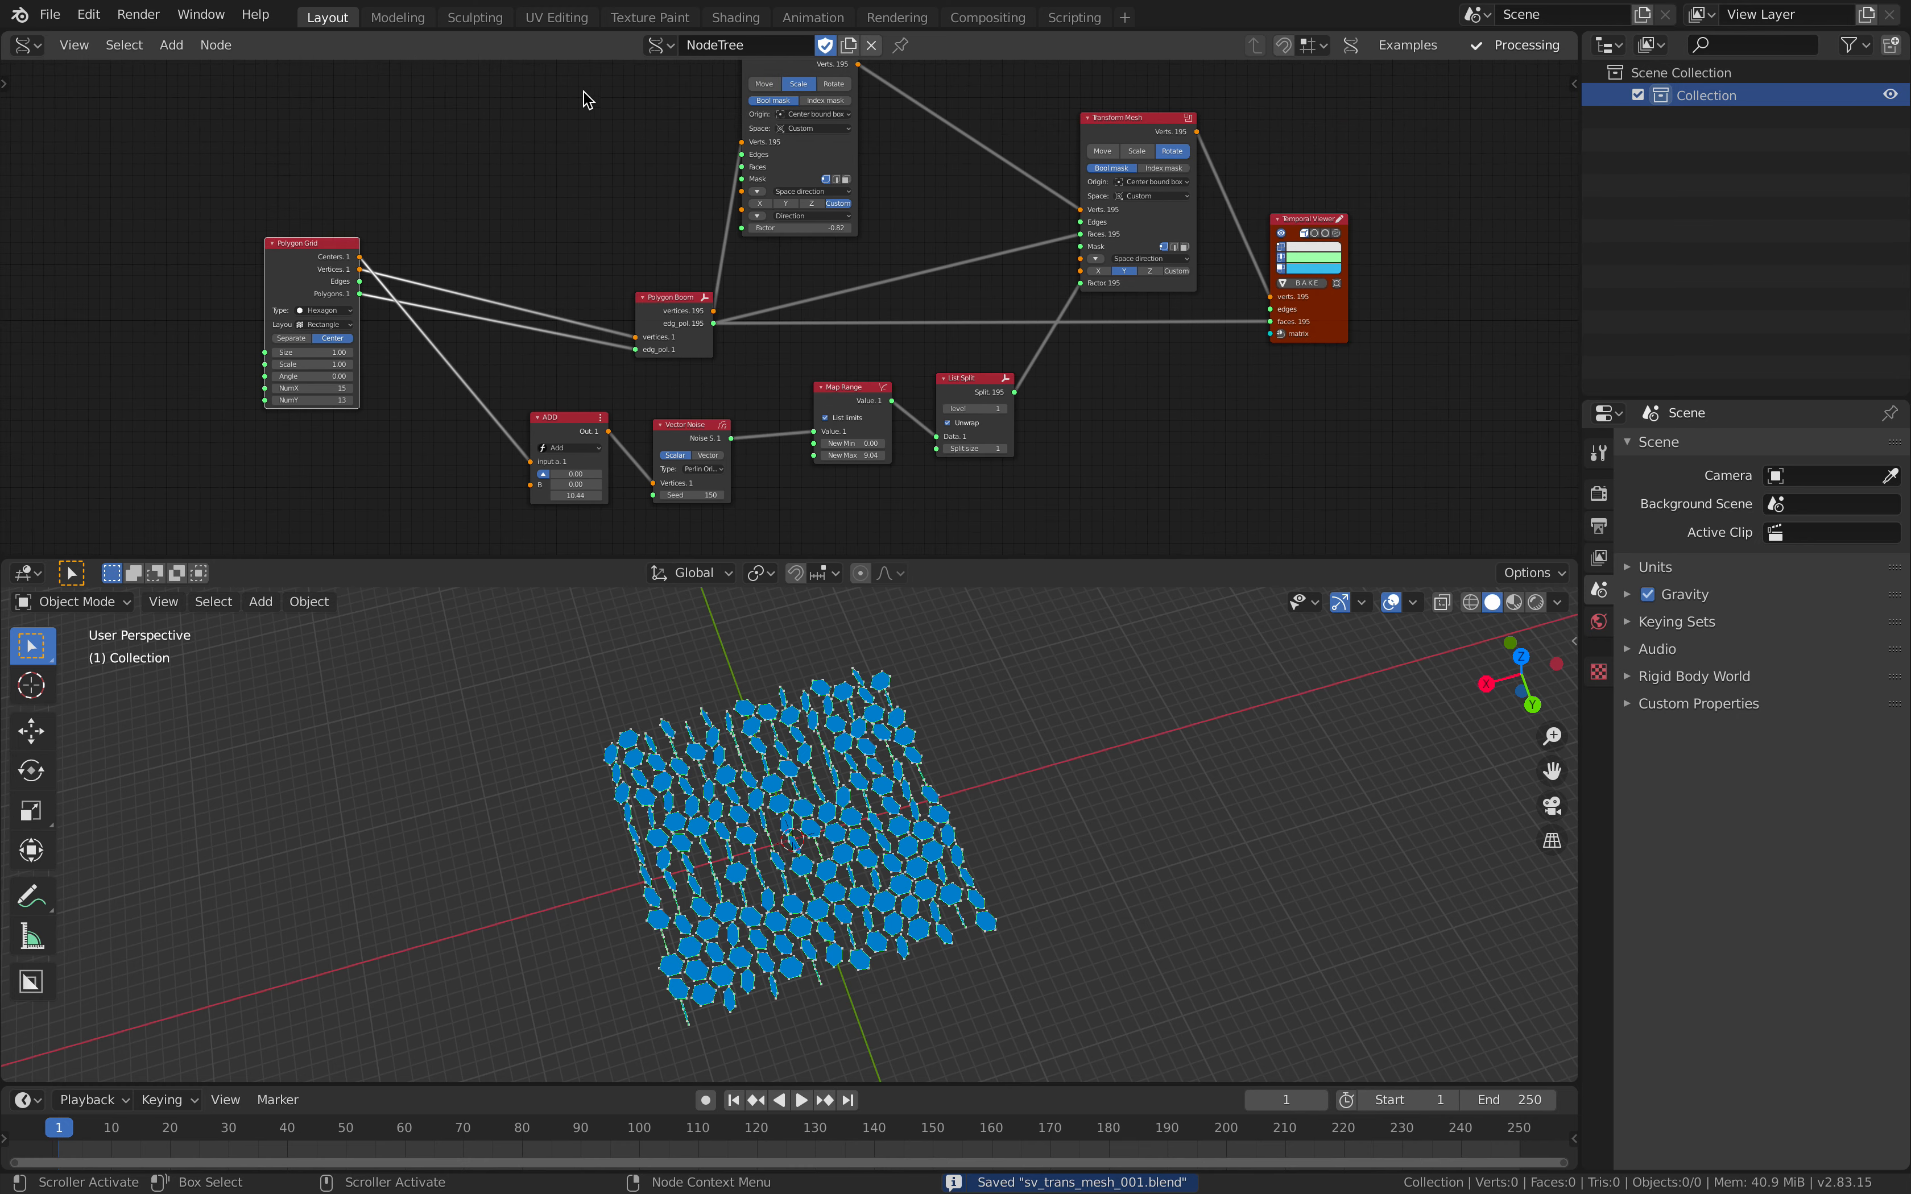
middle_drag(316, 245, 499, 168)
drag(499, 168, 341, 165)
middle_drag(465, 197, 513, 166)
scroll(513, 166, up, 2)
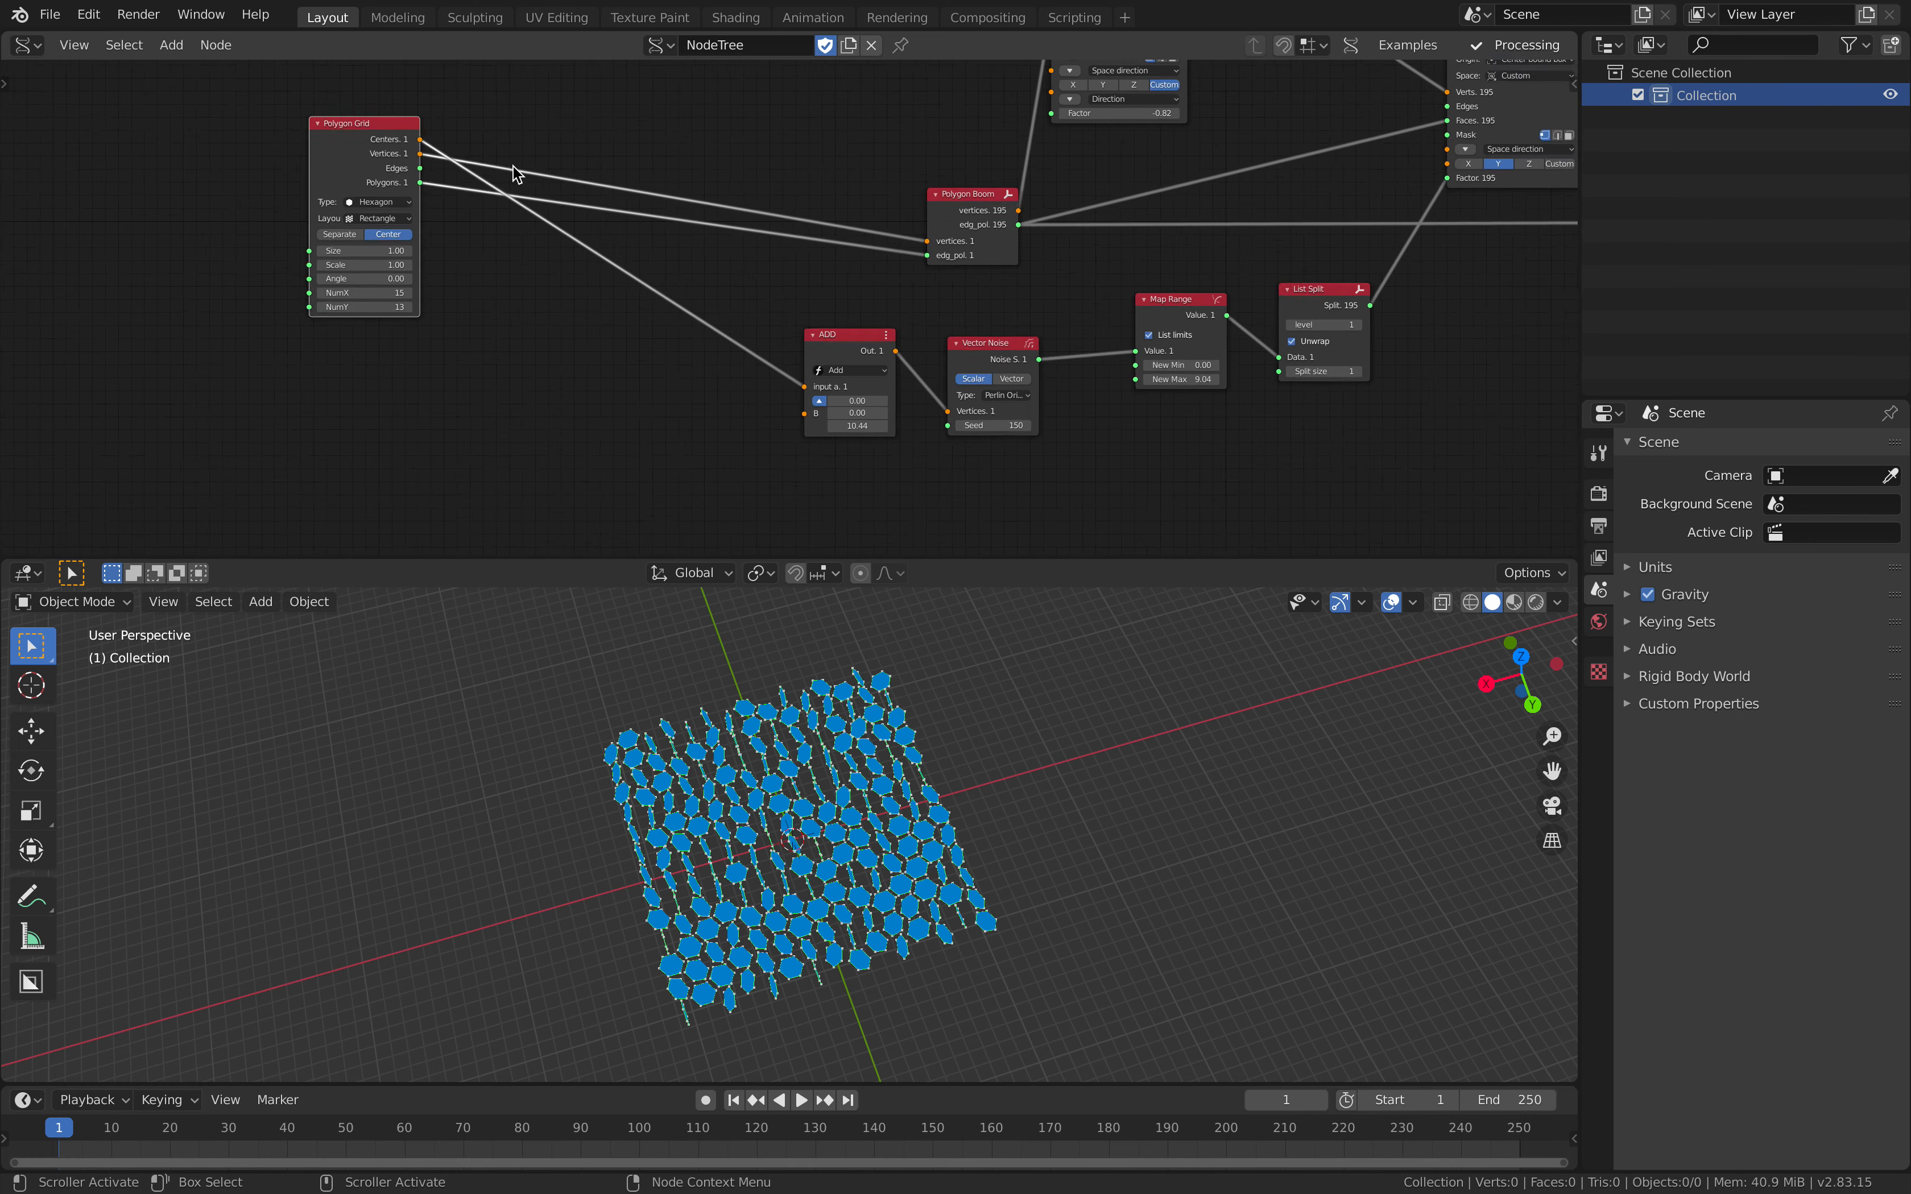
scroll(517, 173, up, 1)
Step: Try the Links Cut tool on the three links leaving Polygon Grid and undo the cut
click(7, 85)
click(49, 172)
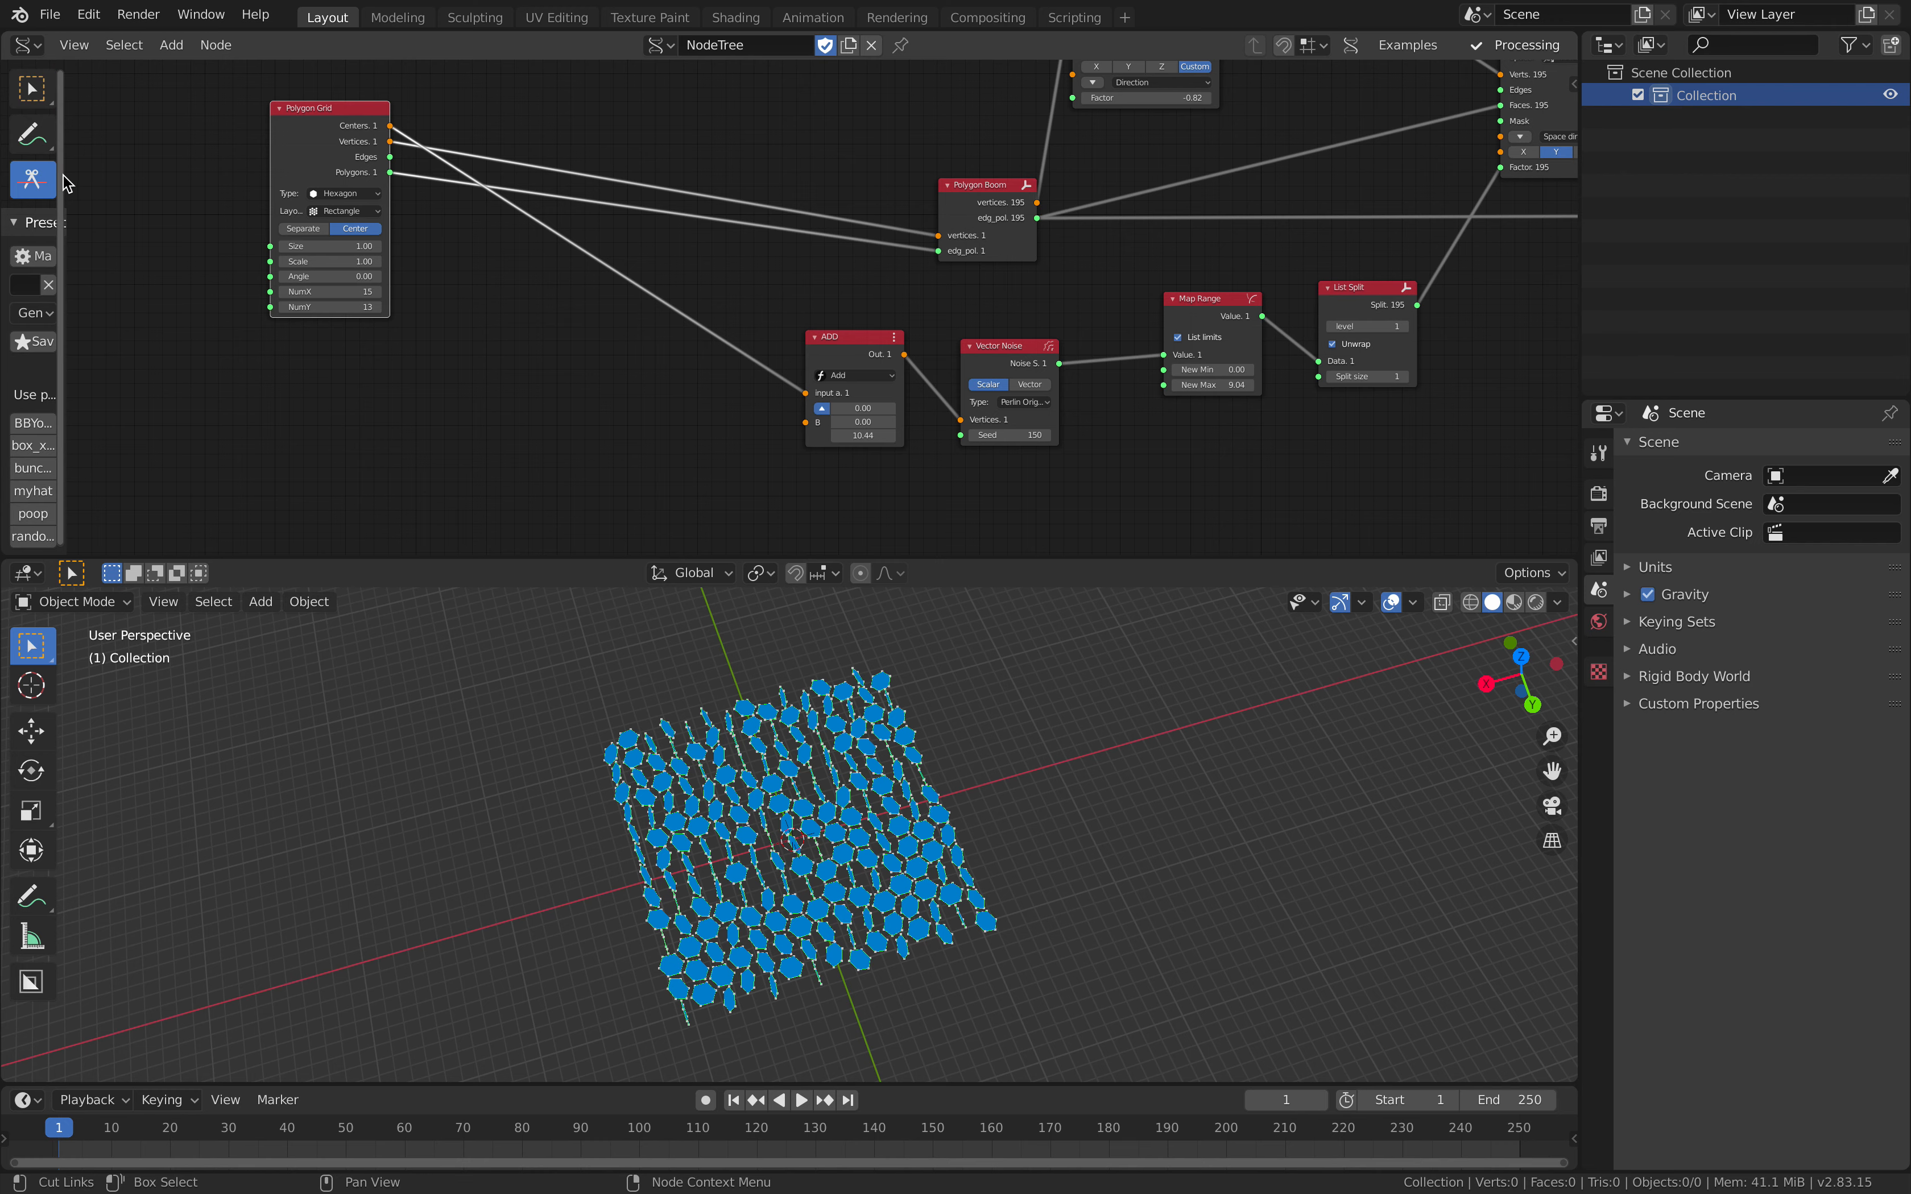
drag(67, 183, 141, 181)
middle_drag(146, 178, 154, 214)
scroll(356, 184, up, 1)
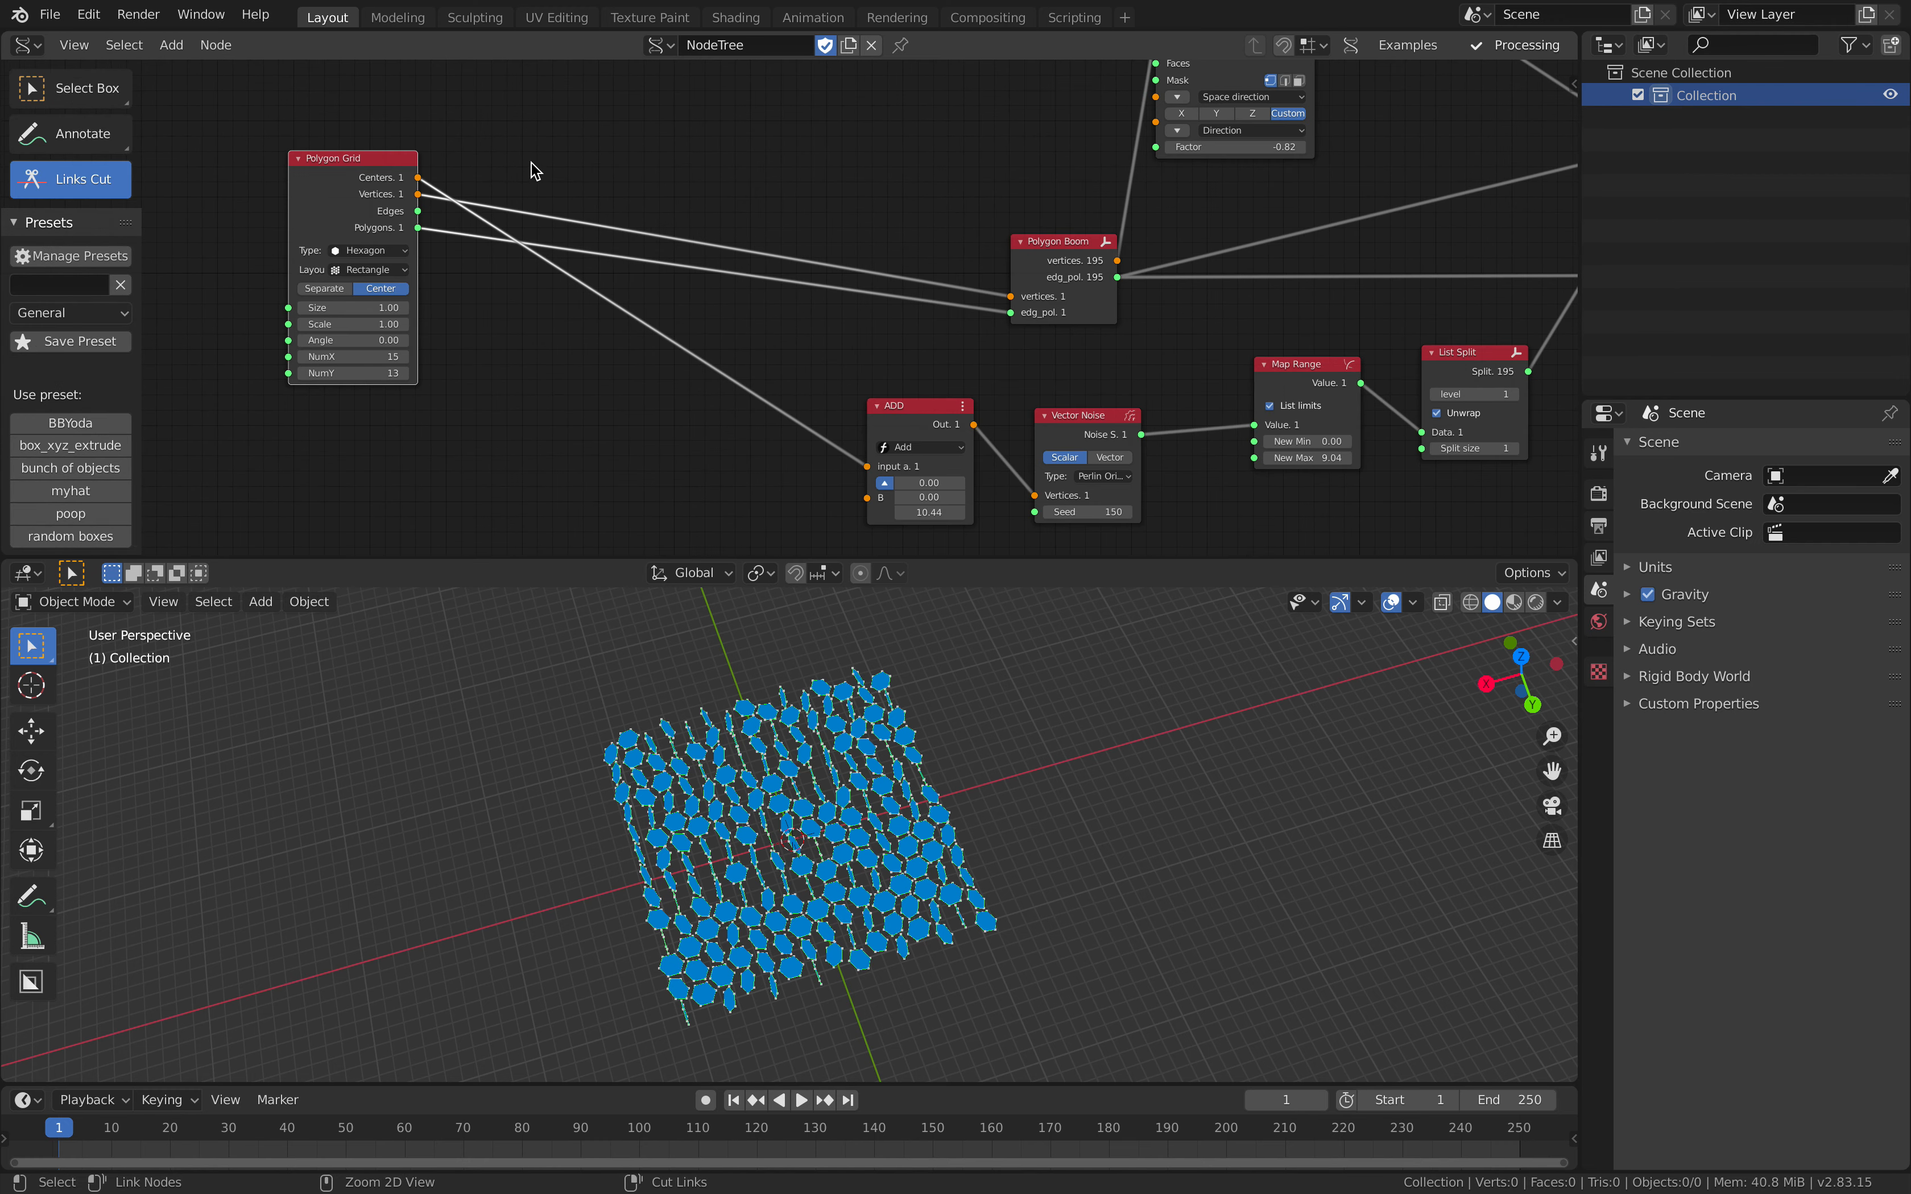
drag(522, 319, 484, 415)
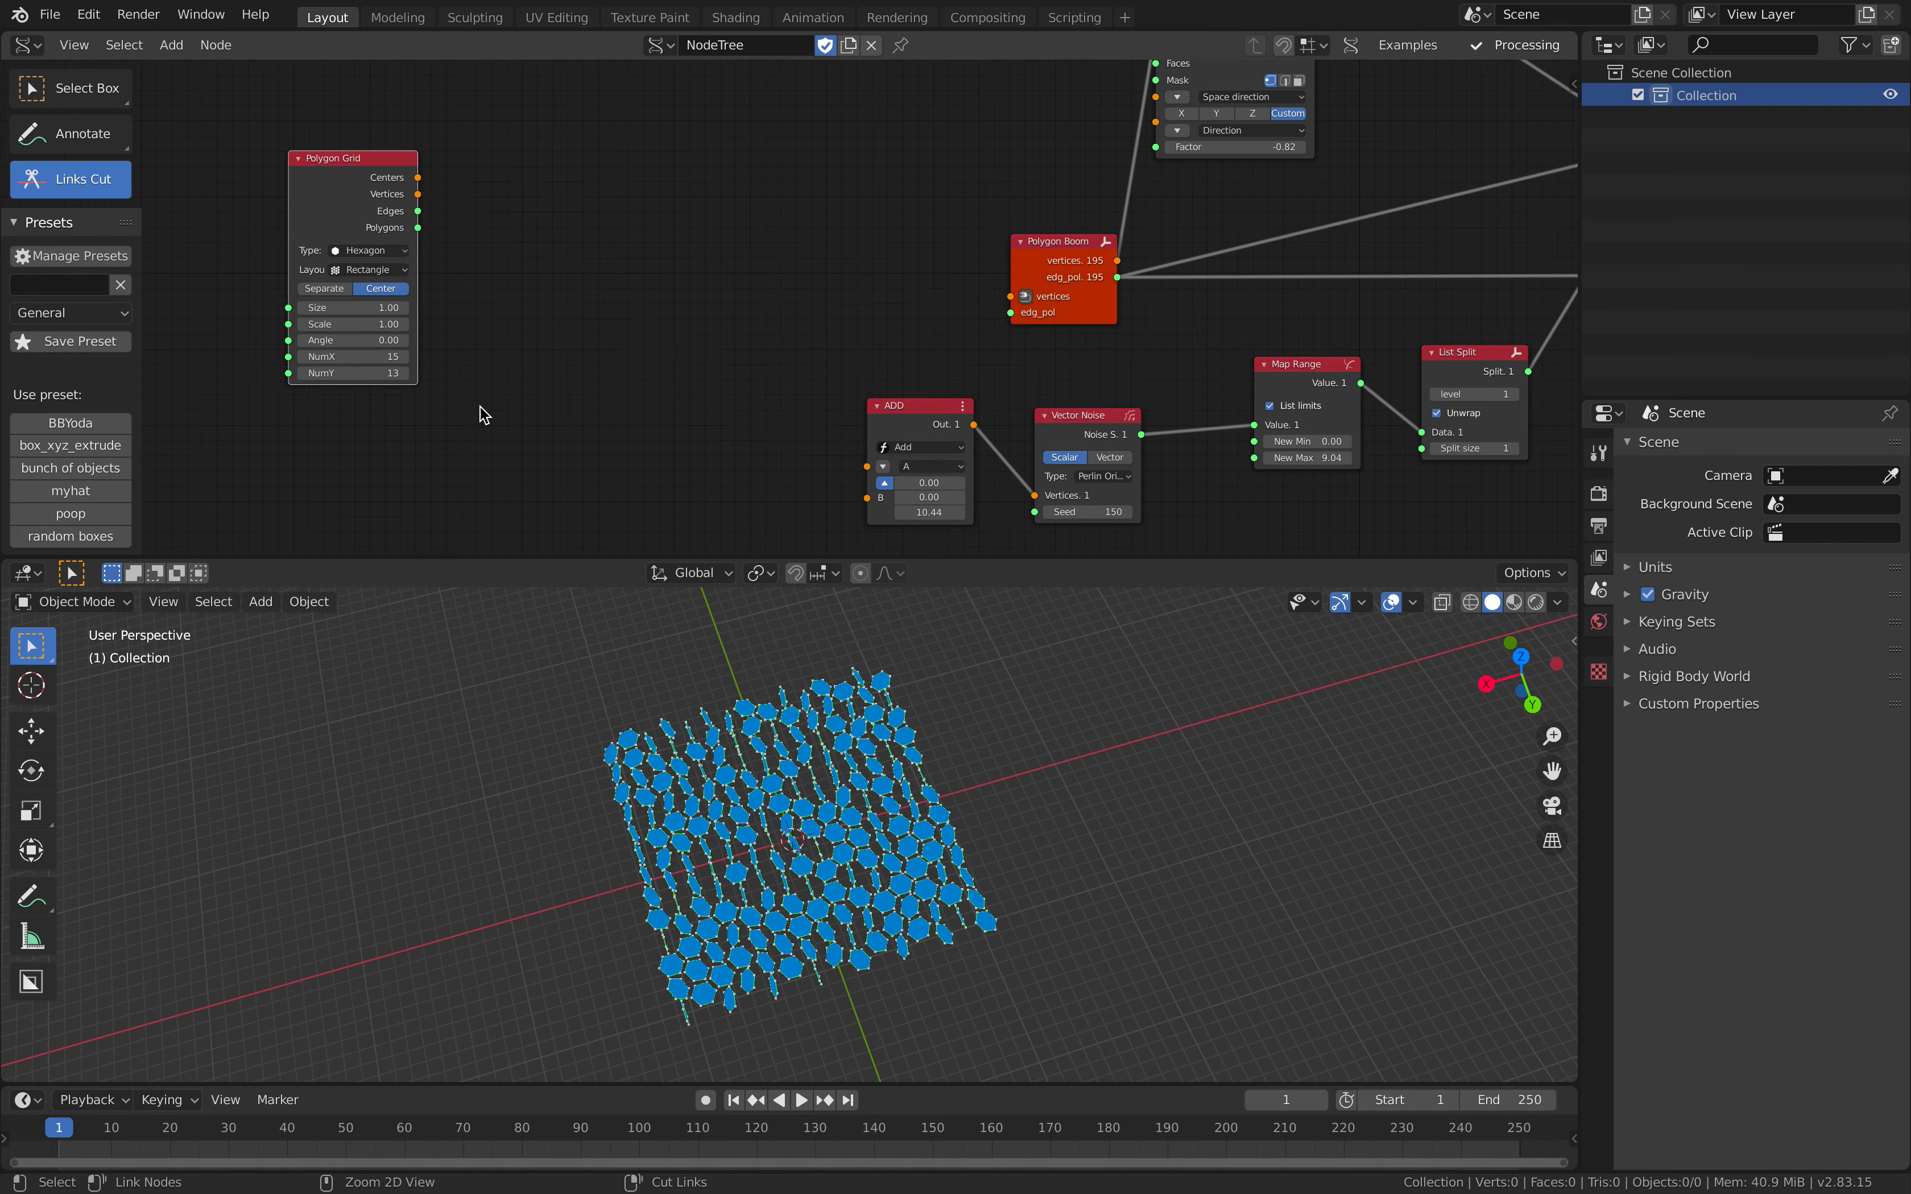
key(ctrl+z)
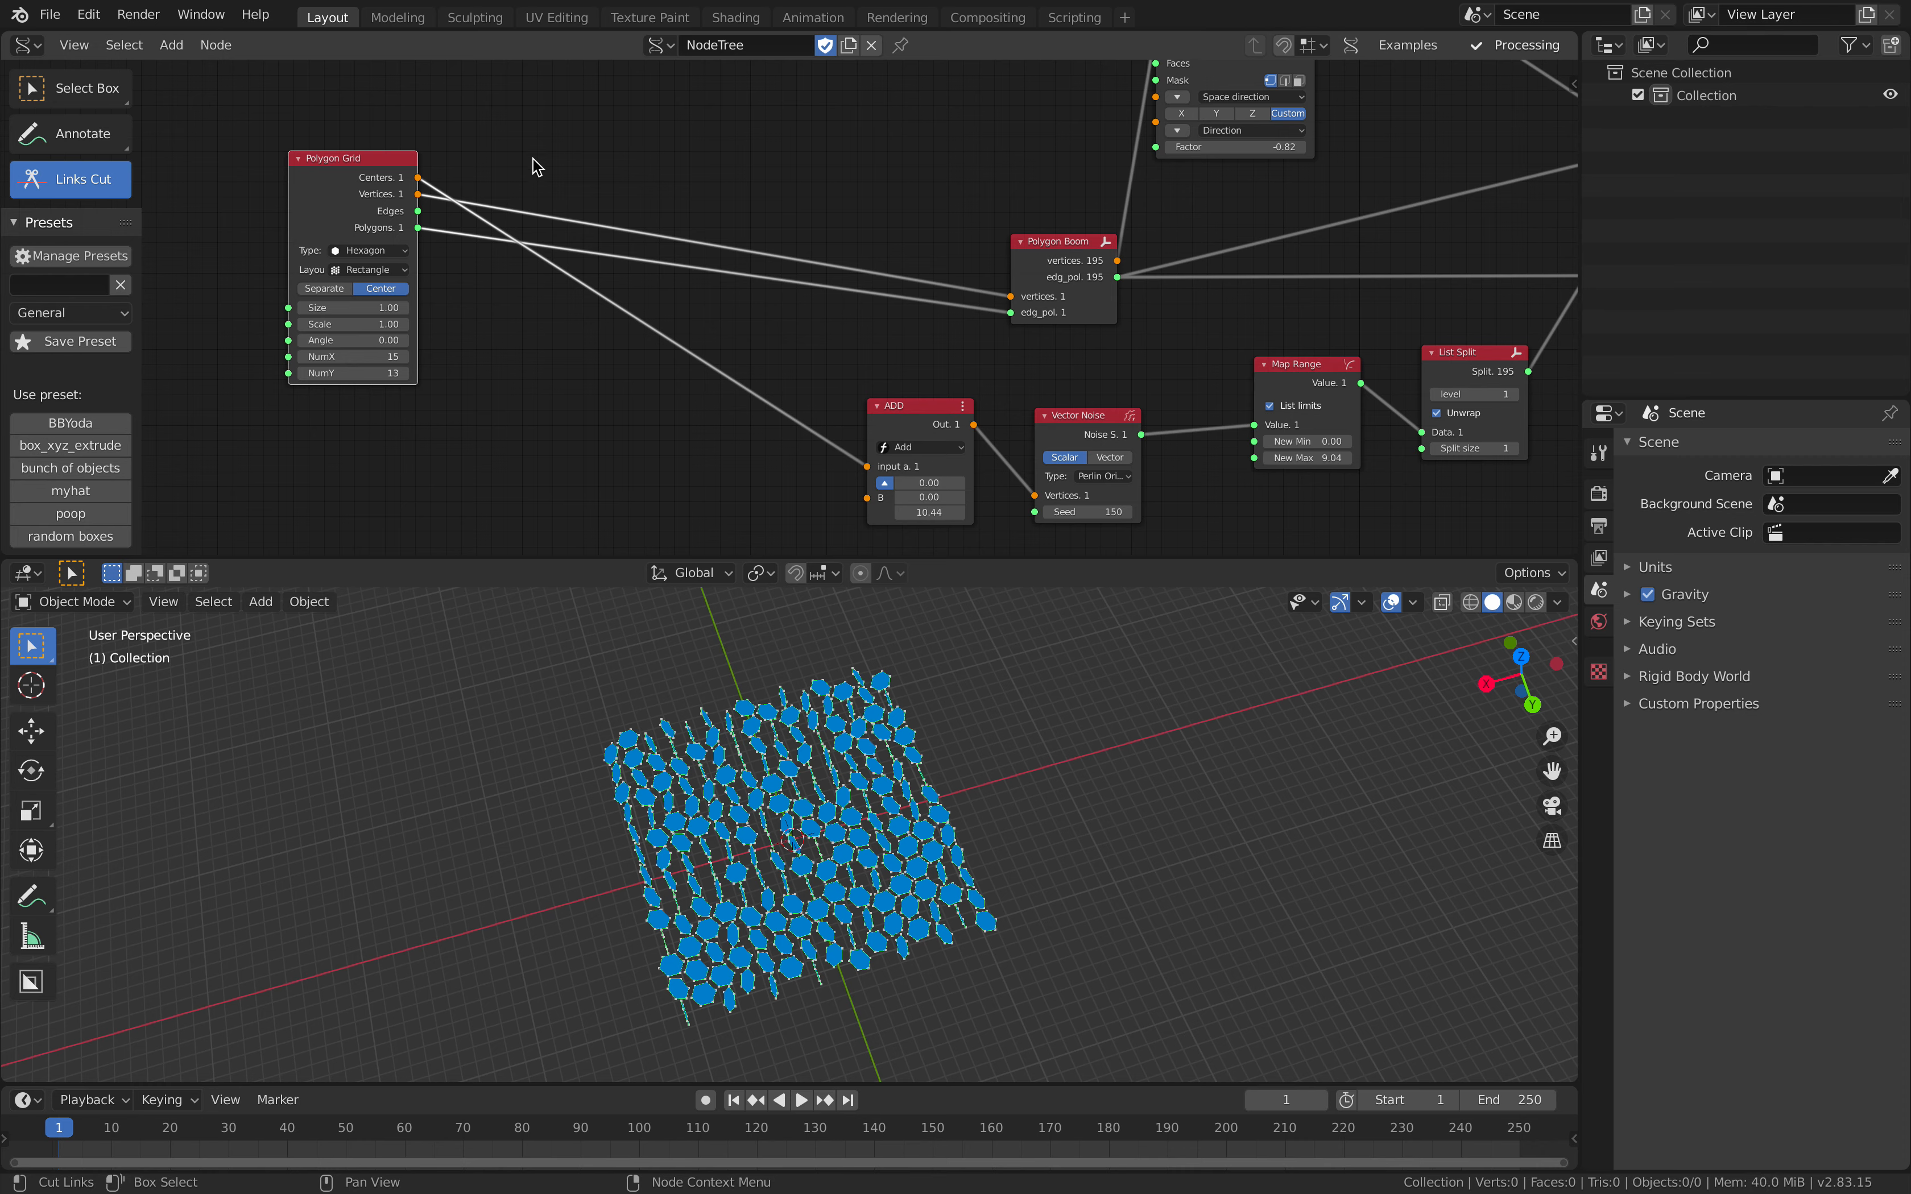
Step: Insert reroute points on the three links leaving Polygon Grid, return to Select Box and move the grid node farther back
shift+right_drag(538, 290, 545, 309)
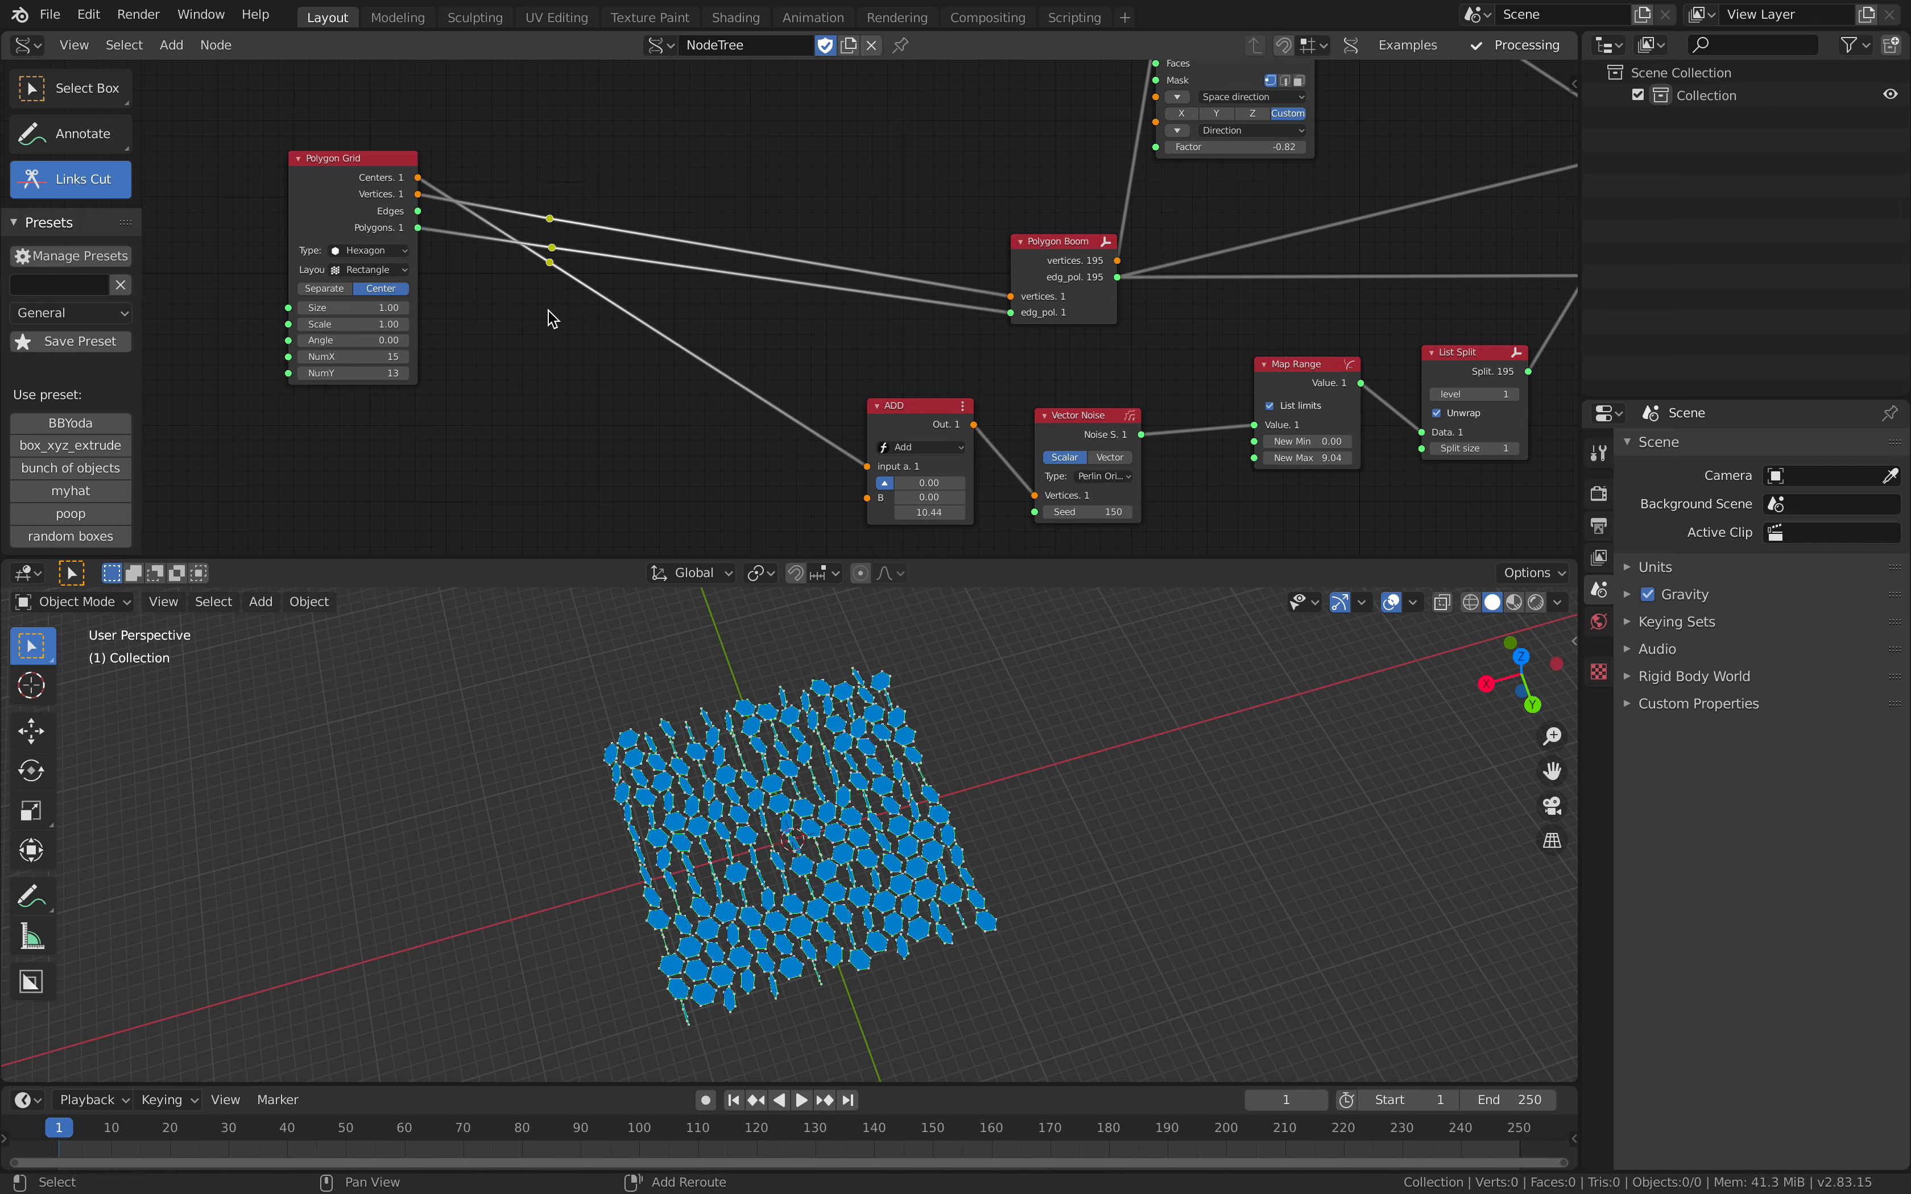
click(116, 89)
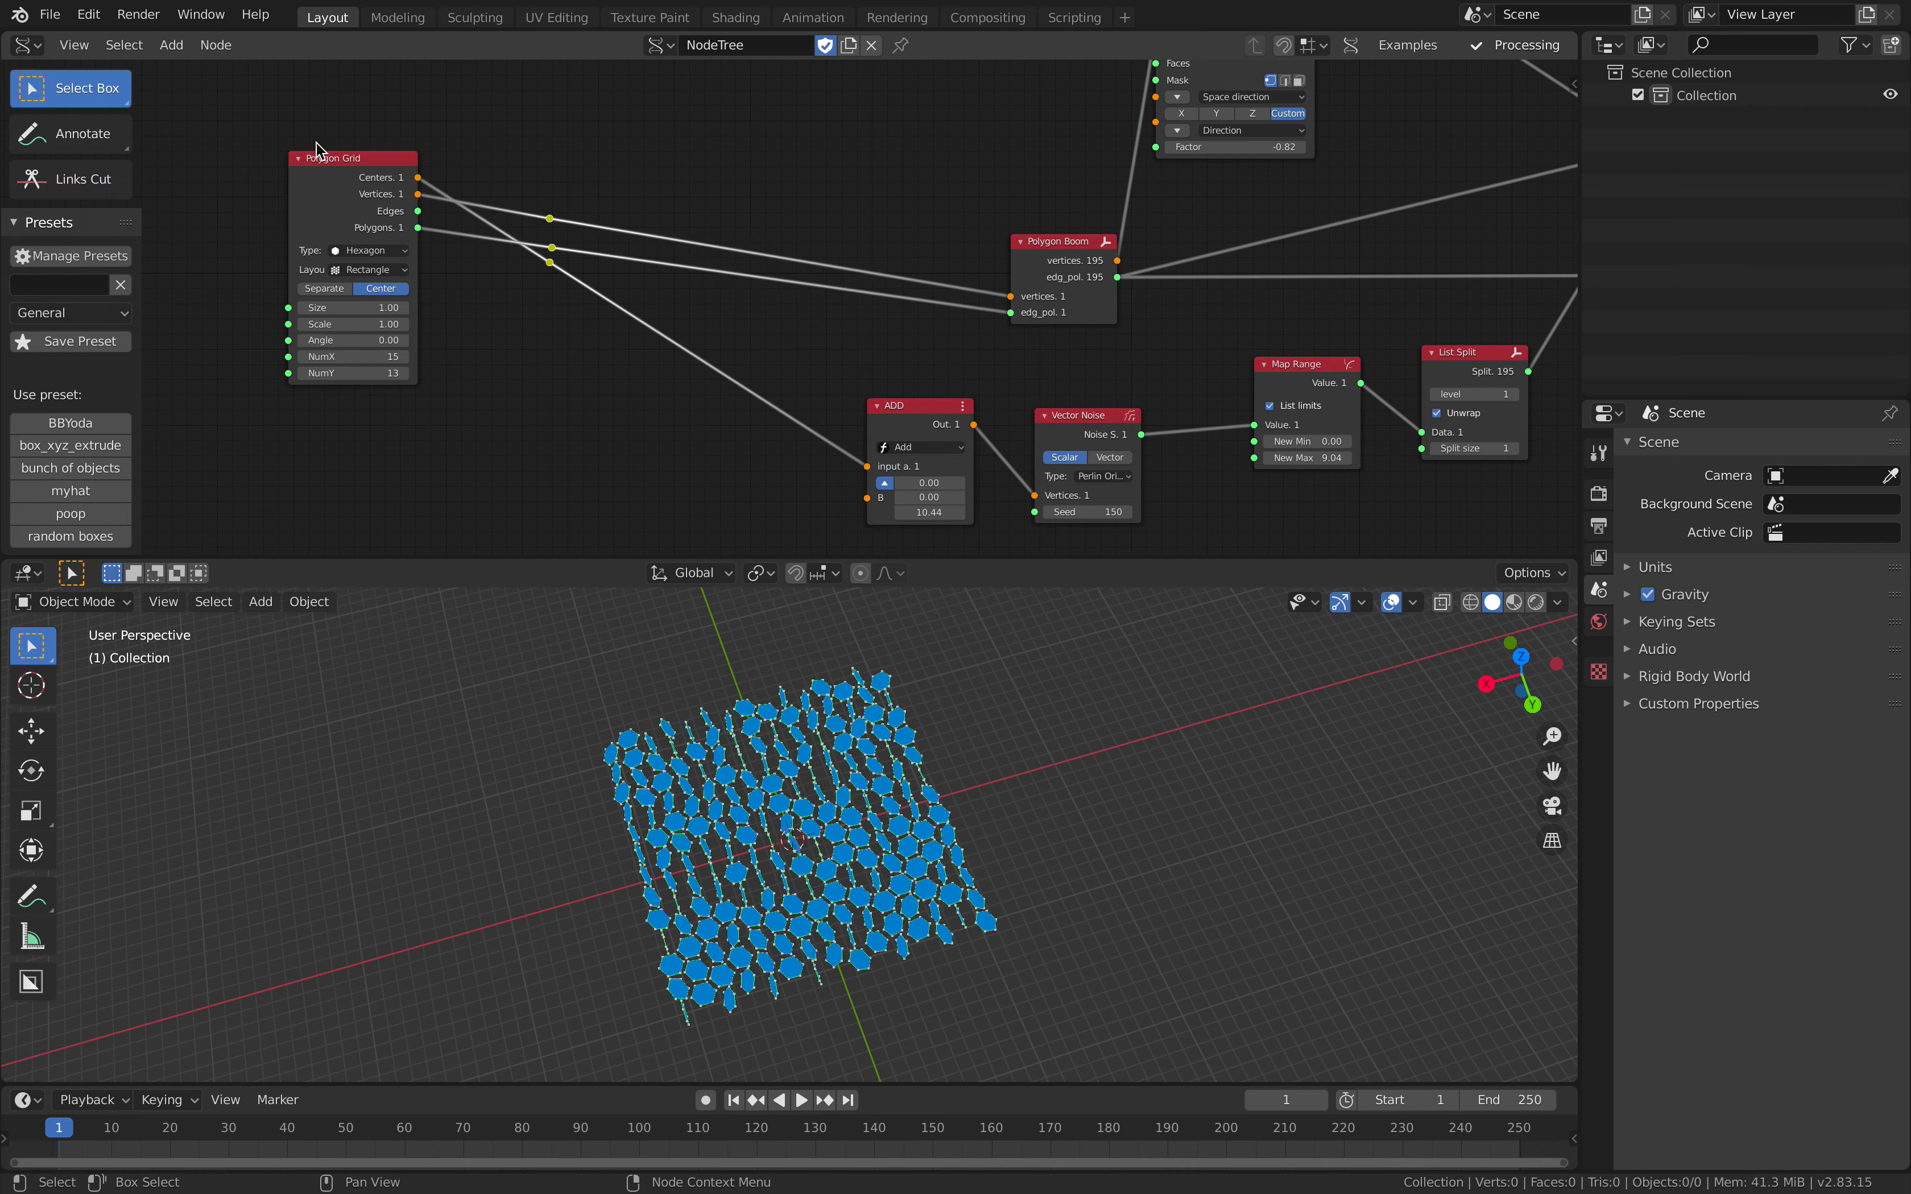
drag(320, 156, 200, 187)
middle_drag(372, 307, 484, 299)
Step: Add a Cylinder node below Polygon Grid and link its Vertices output to the reroute feeding Polygon Boom's vertices
key(shift+a)
click(485, 299)
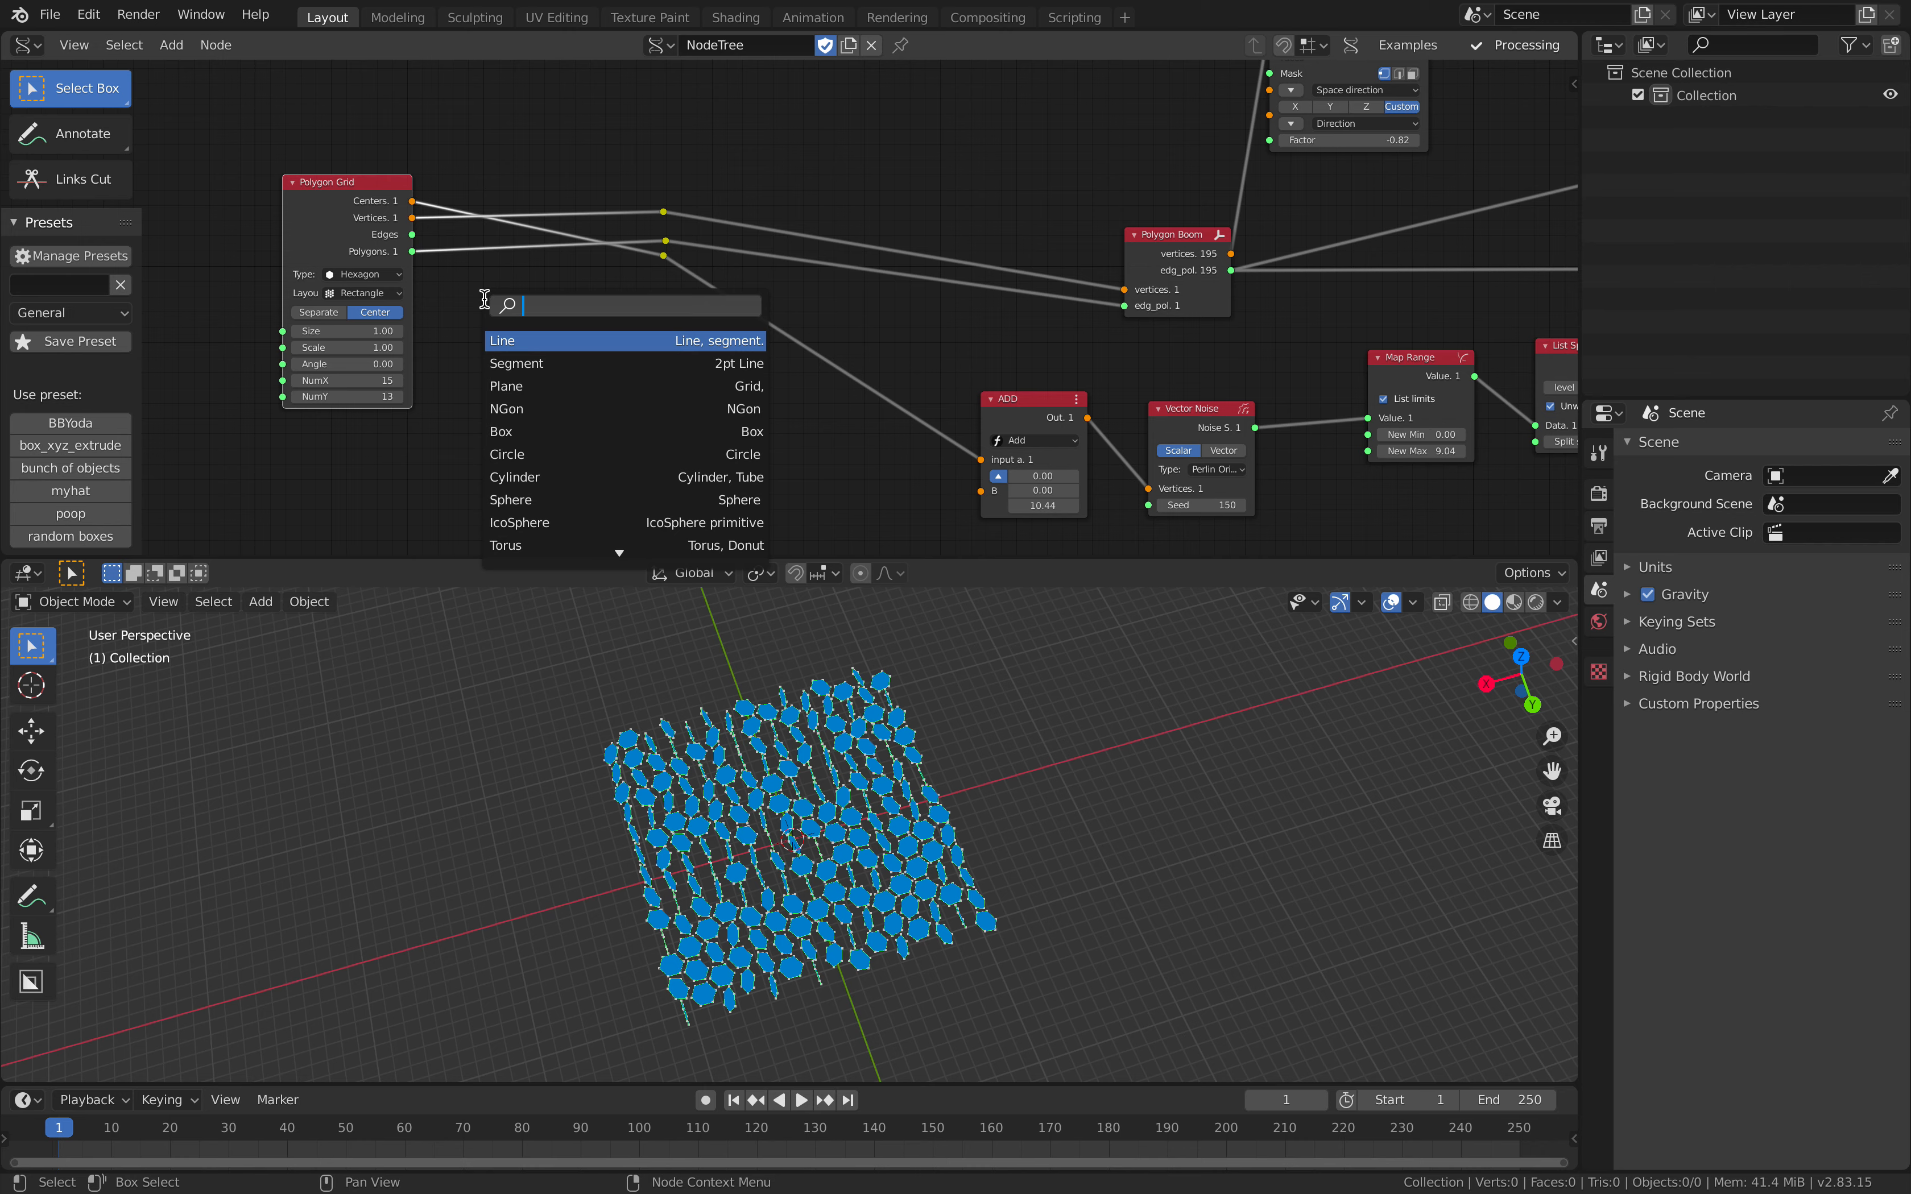
text(cyl)
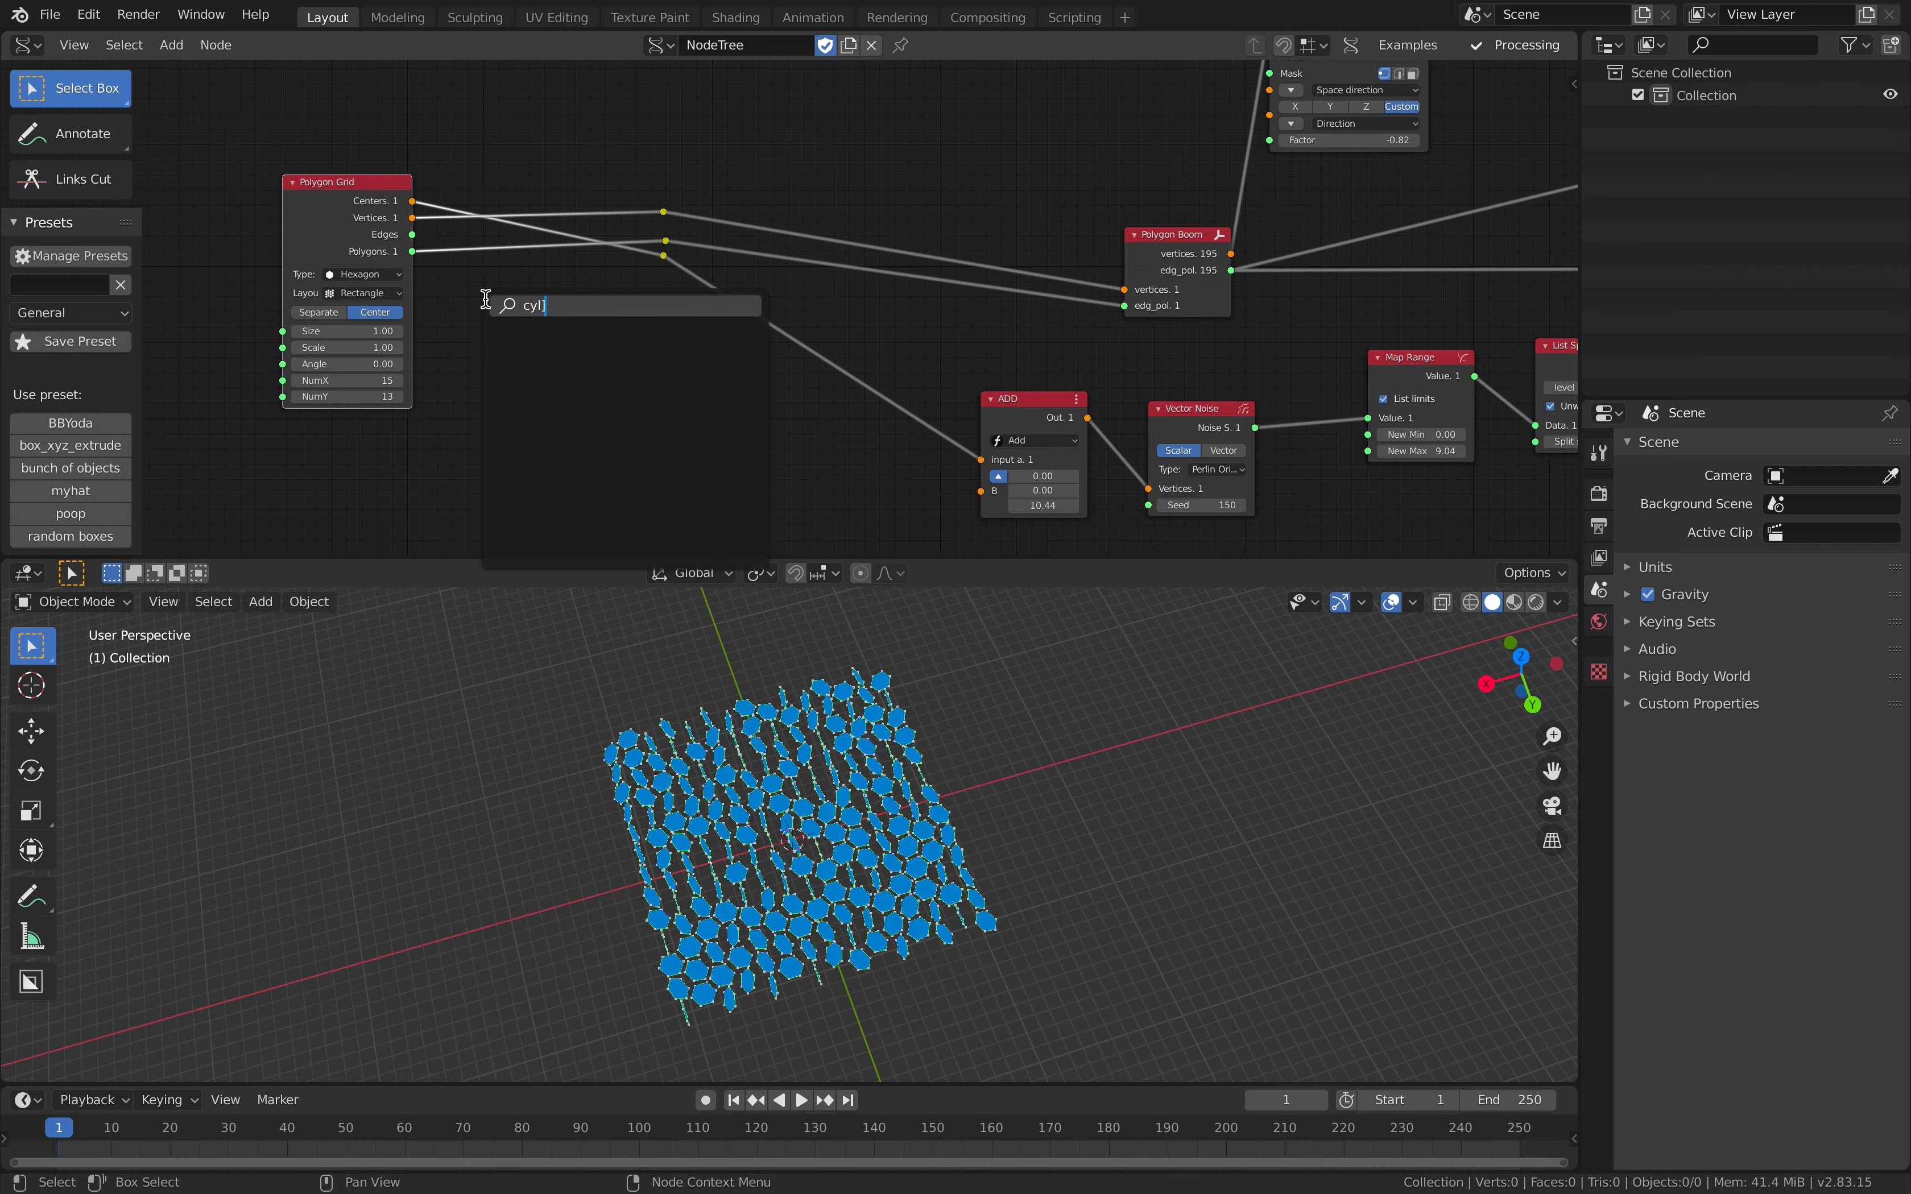
key(Return)
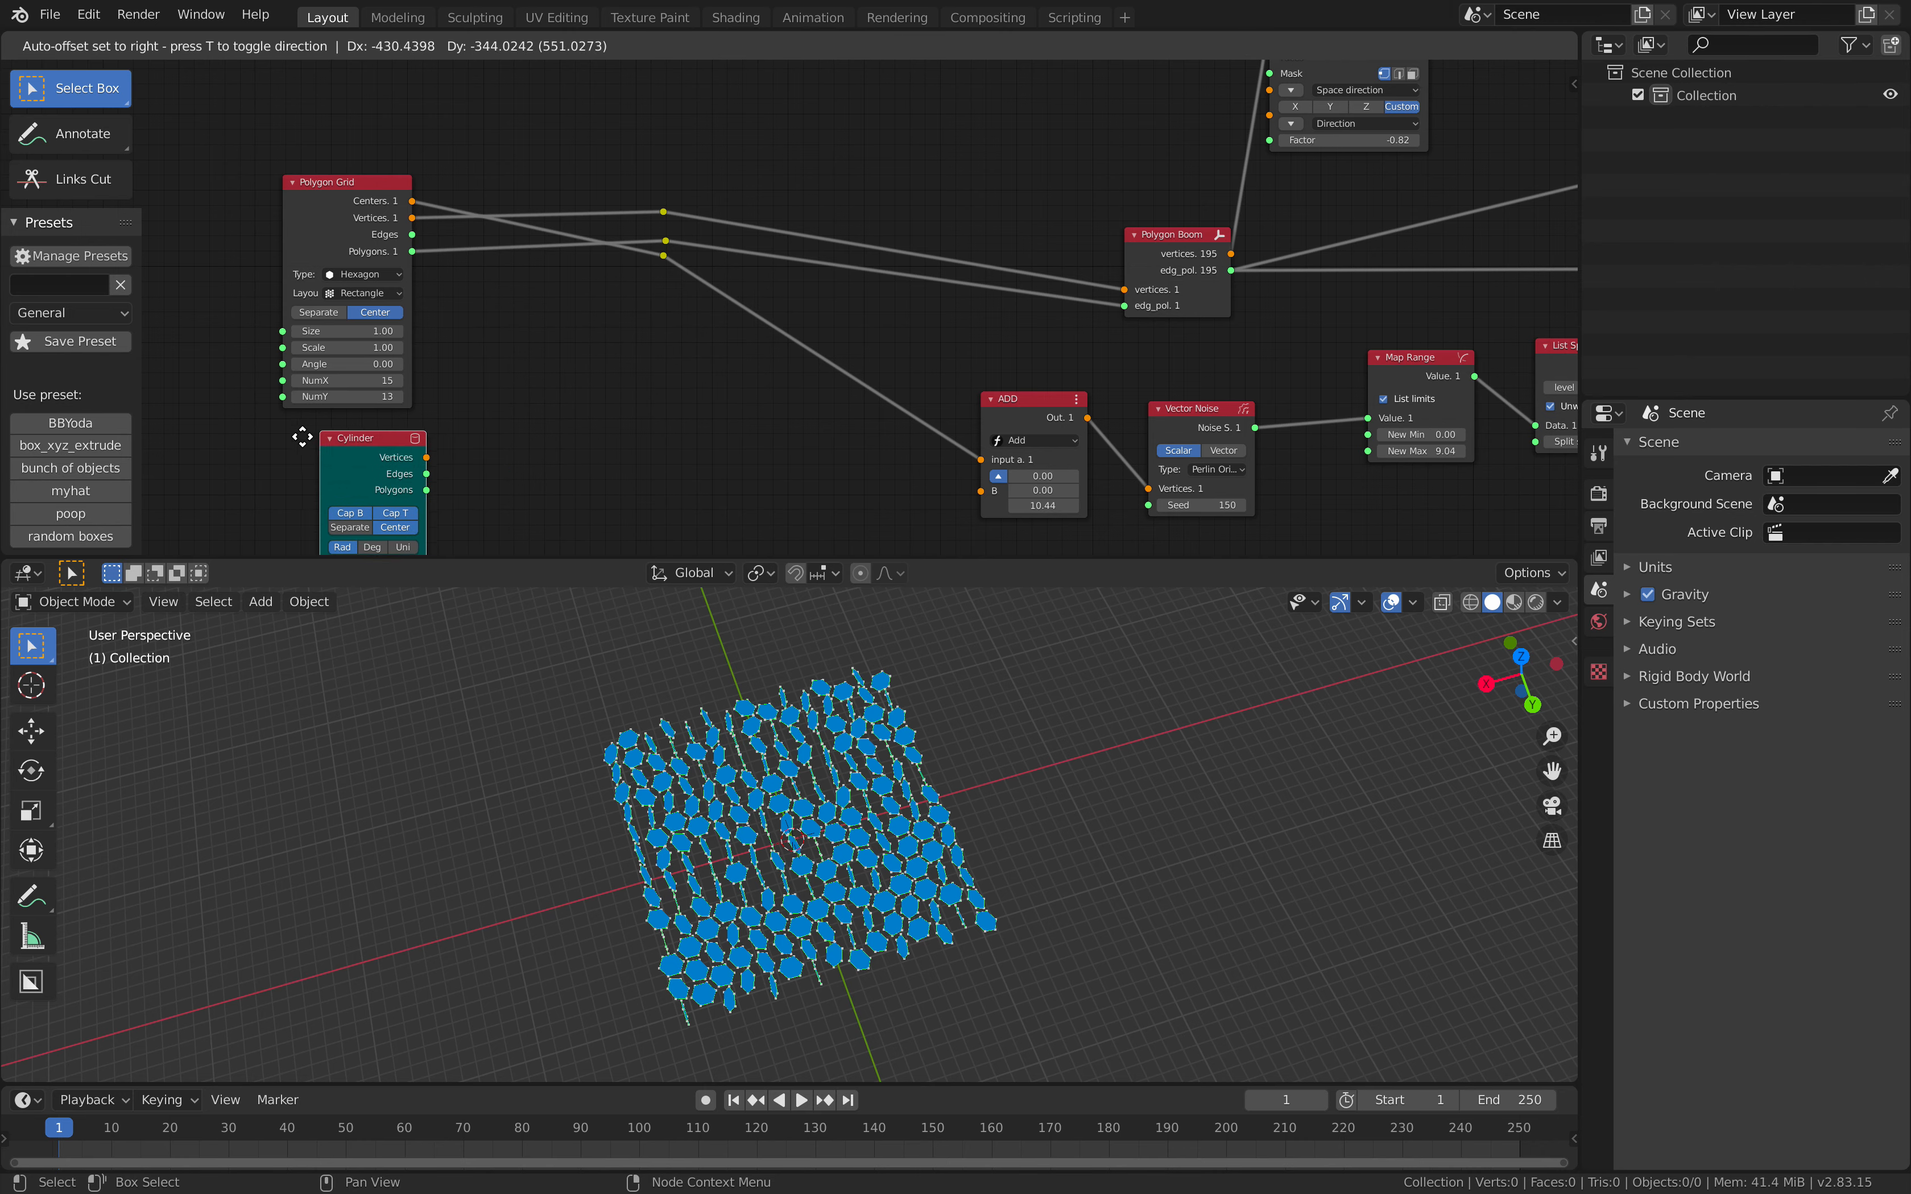
click(385, 477)
drag(406, 473, 663, 213)
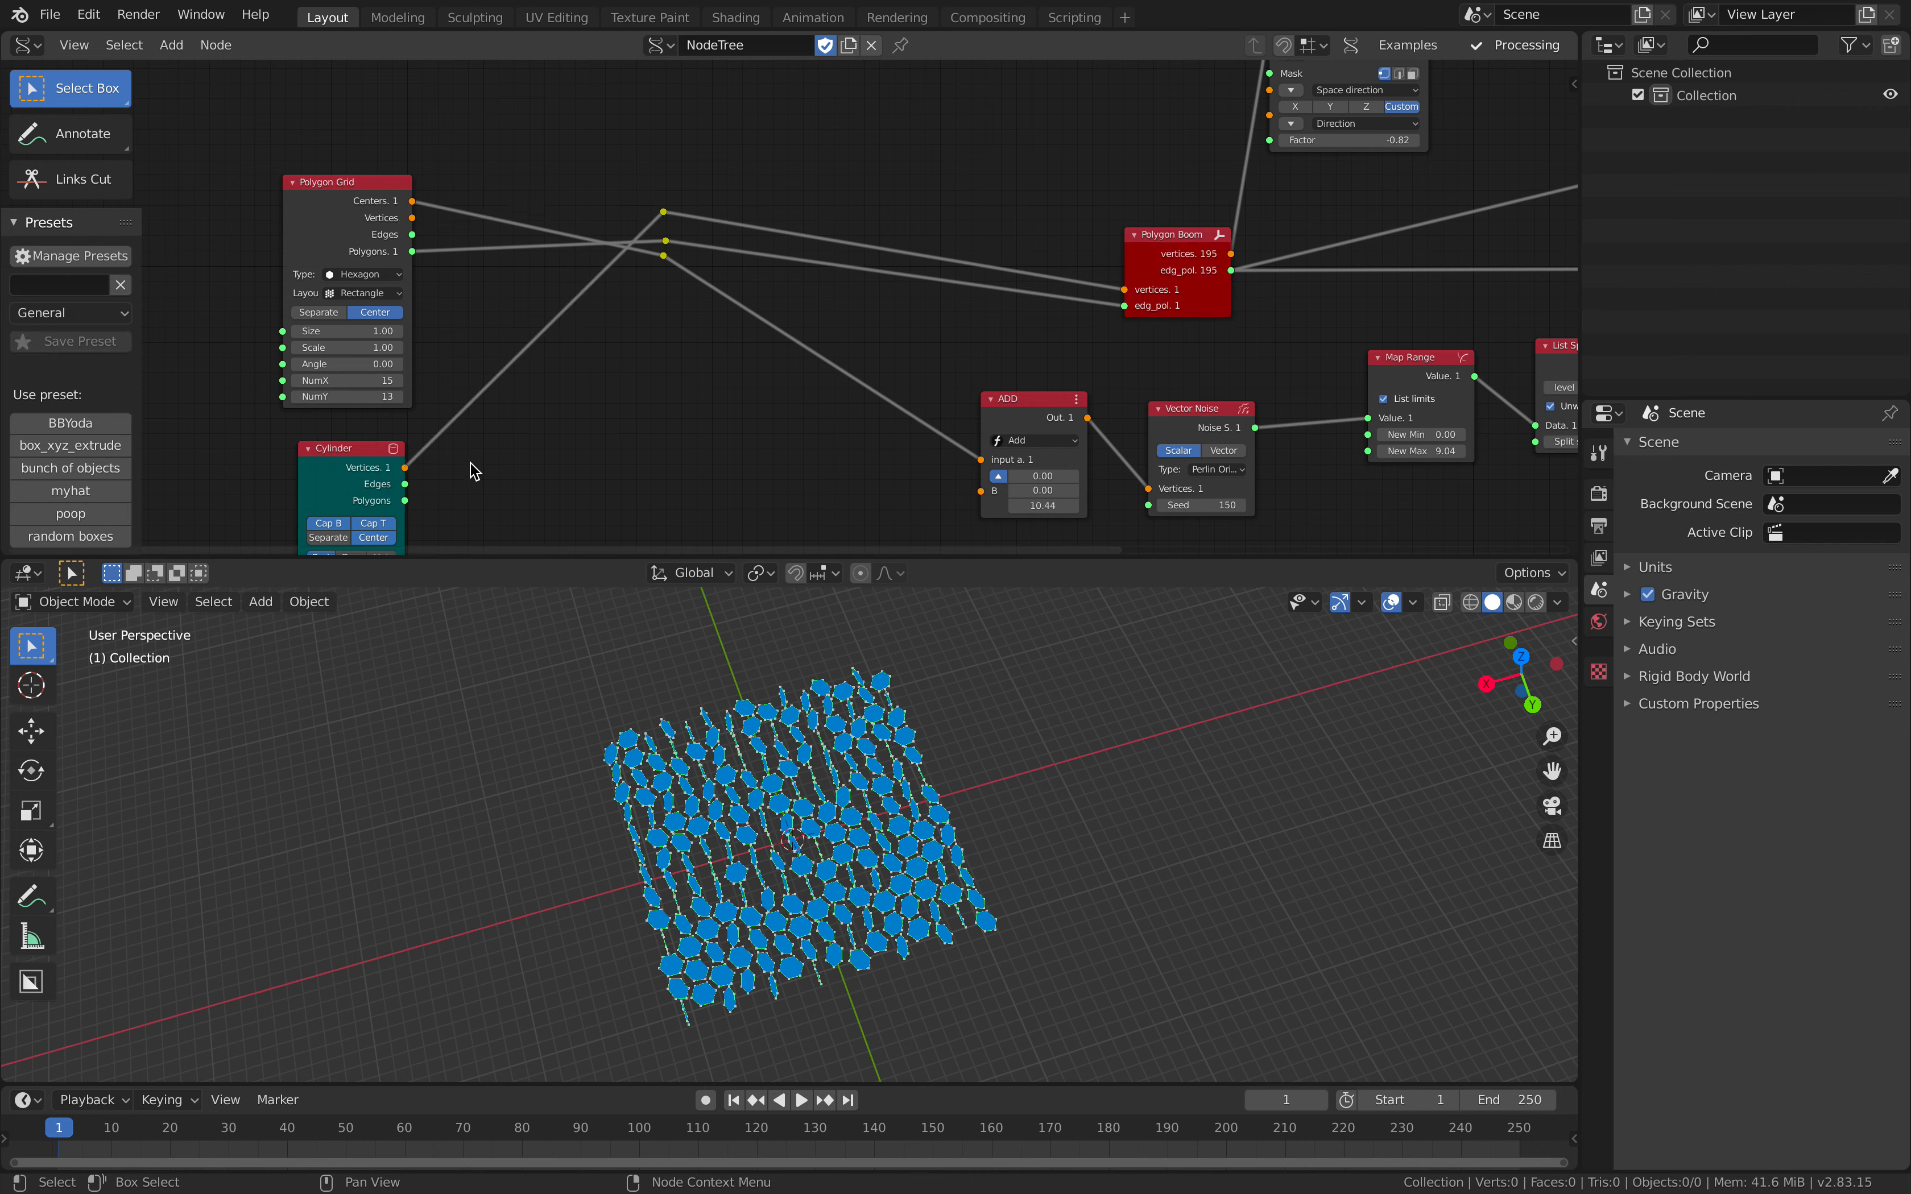
Step: Link the Cylinder's Polygons output to the reroute feeding Polygon Boom's edg_pol, then move Polygon Grid and the Add reroute aside
drag(405, 500, 663, 255)
drag(375, 201, 298, 146)
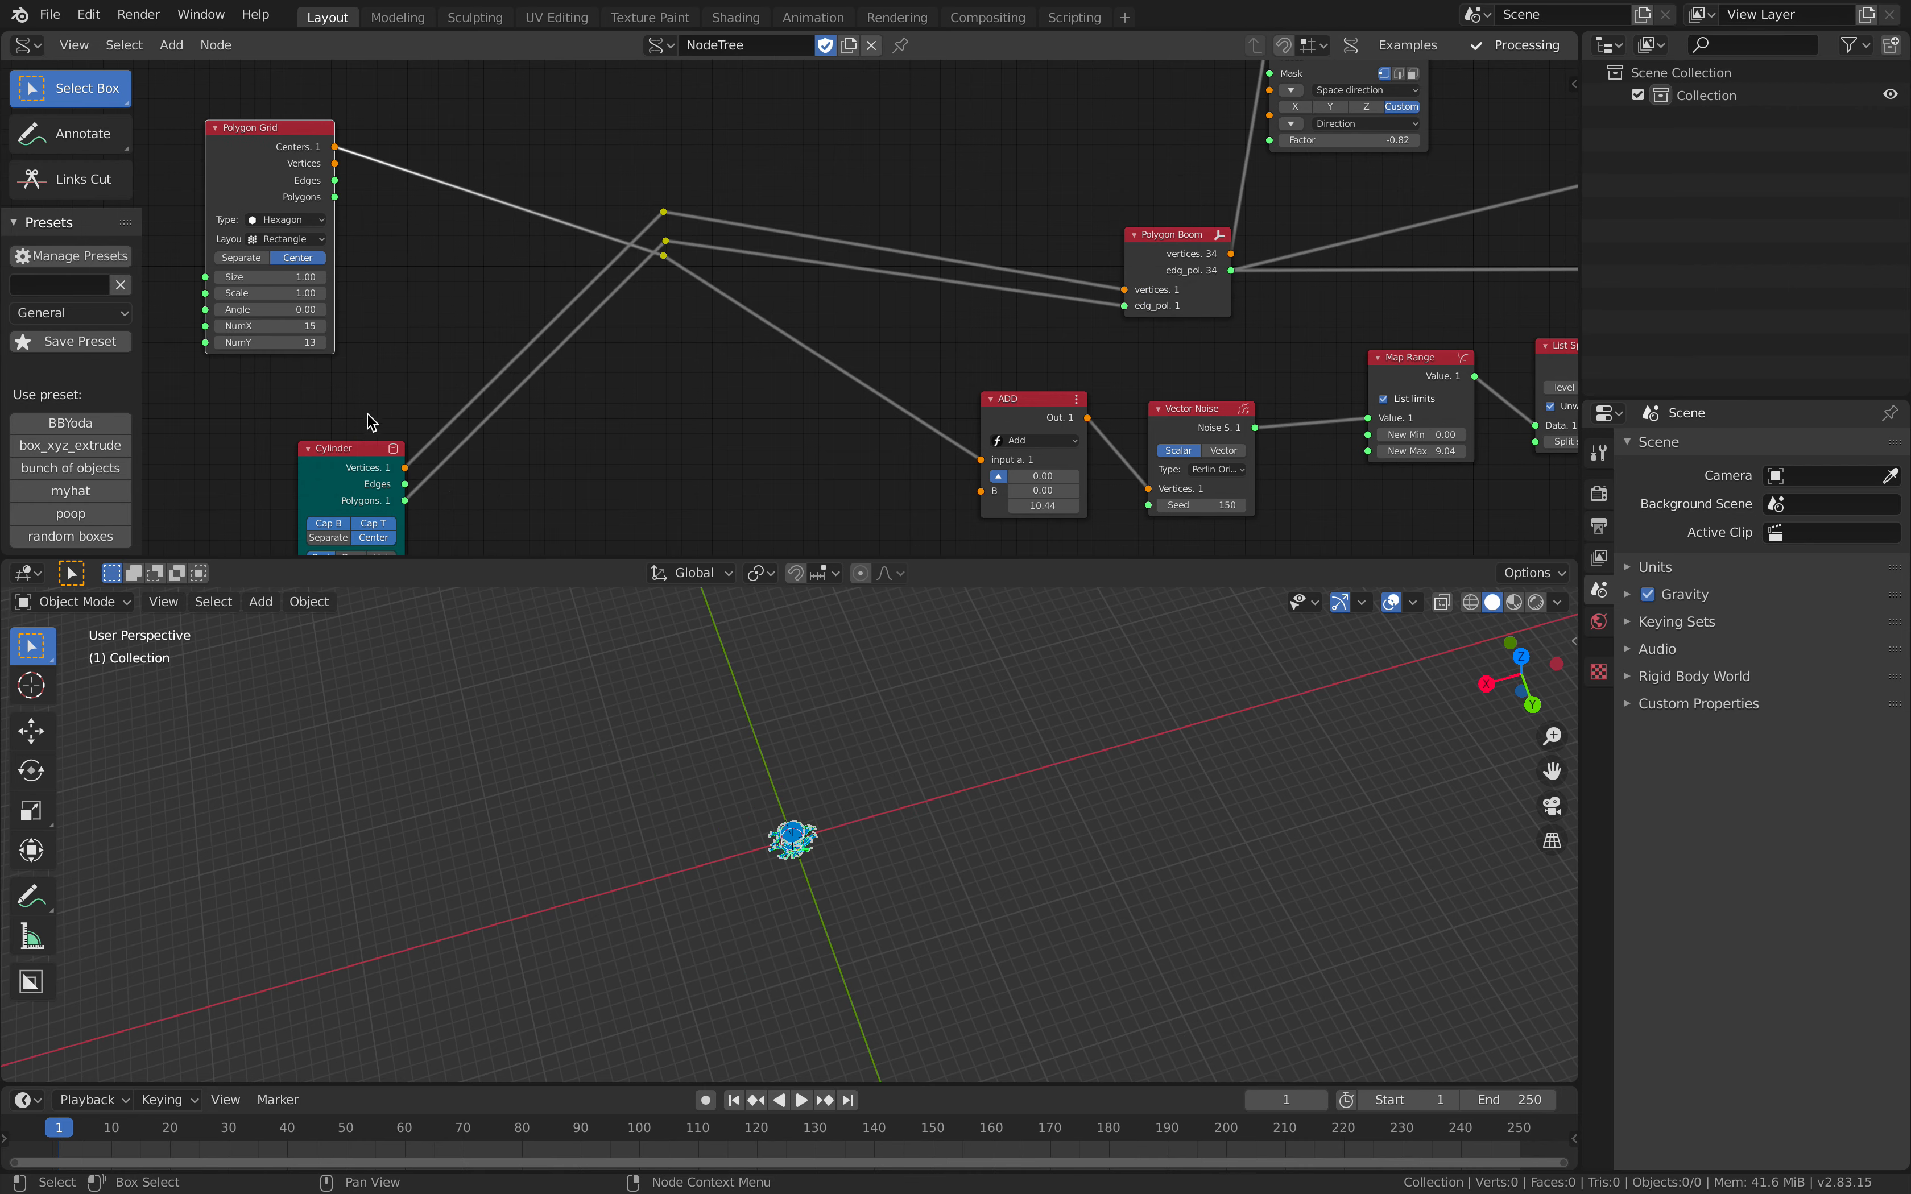
drag(360, 444, 436, 237)
drag(664, 257, 677, 323)
drag(433, 264, 413, 276)
middle_drag(345, 226, 364, 261)
drag(254, 180, 217, 154)
middle_drag(533, 132, 533, 265)
scroll(528, 260, up, 1)
Step: Add an Origins node above the Cylinder's outgoing links
key(alt+space)
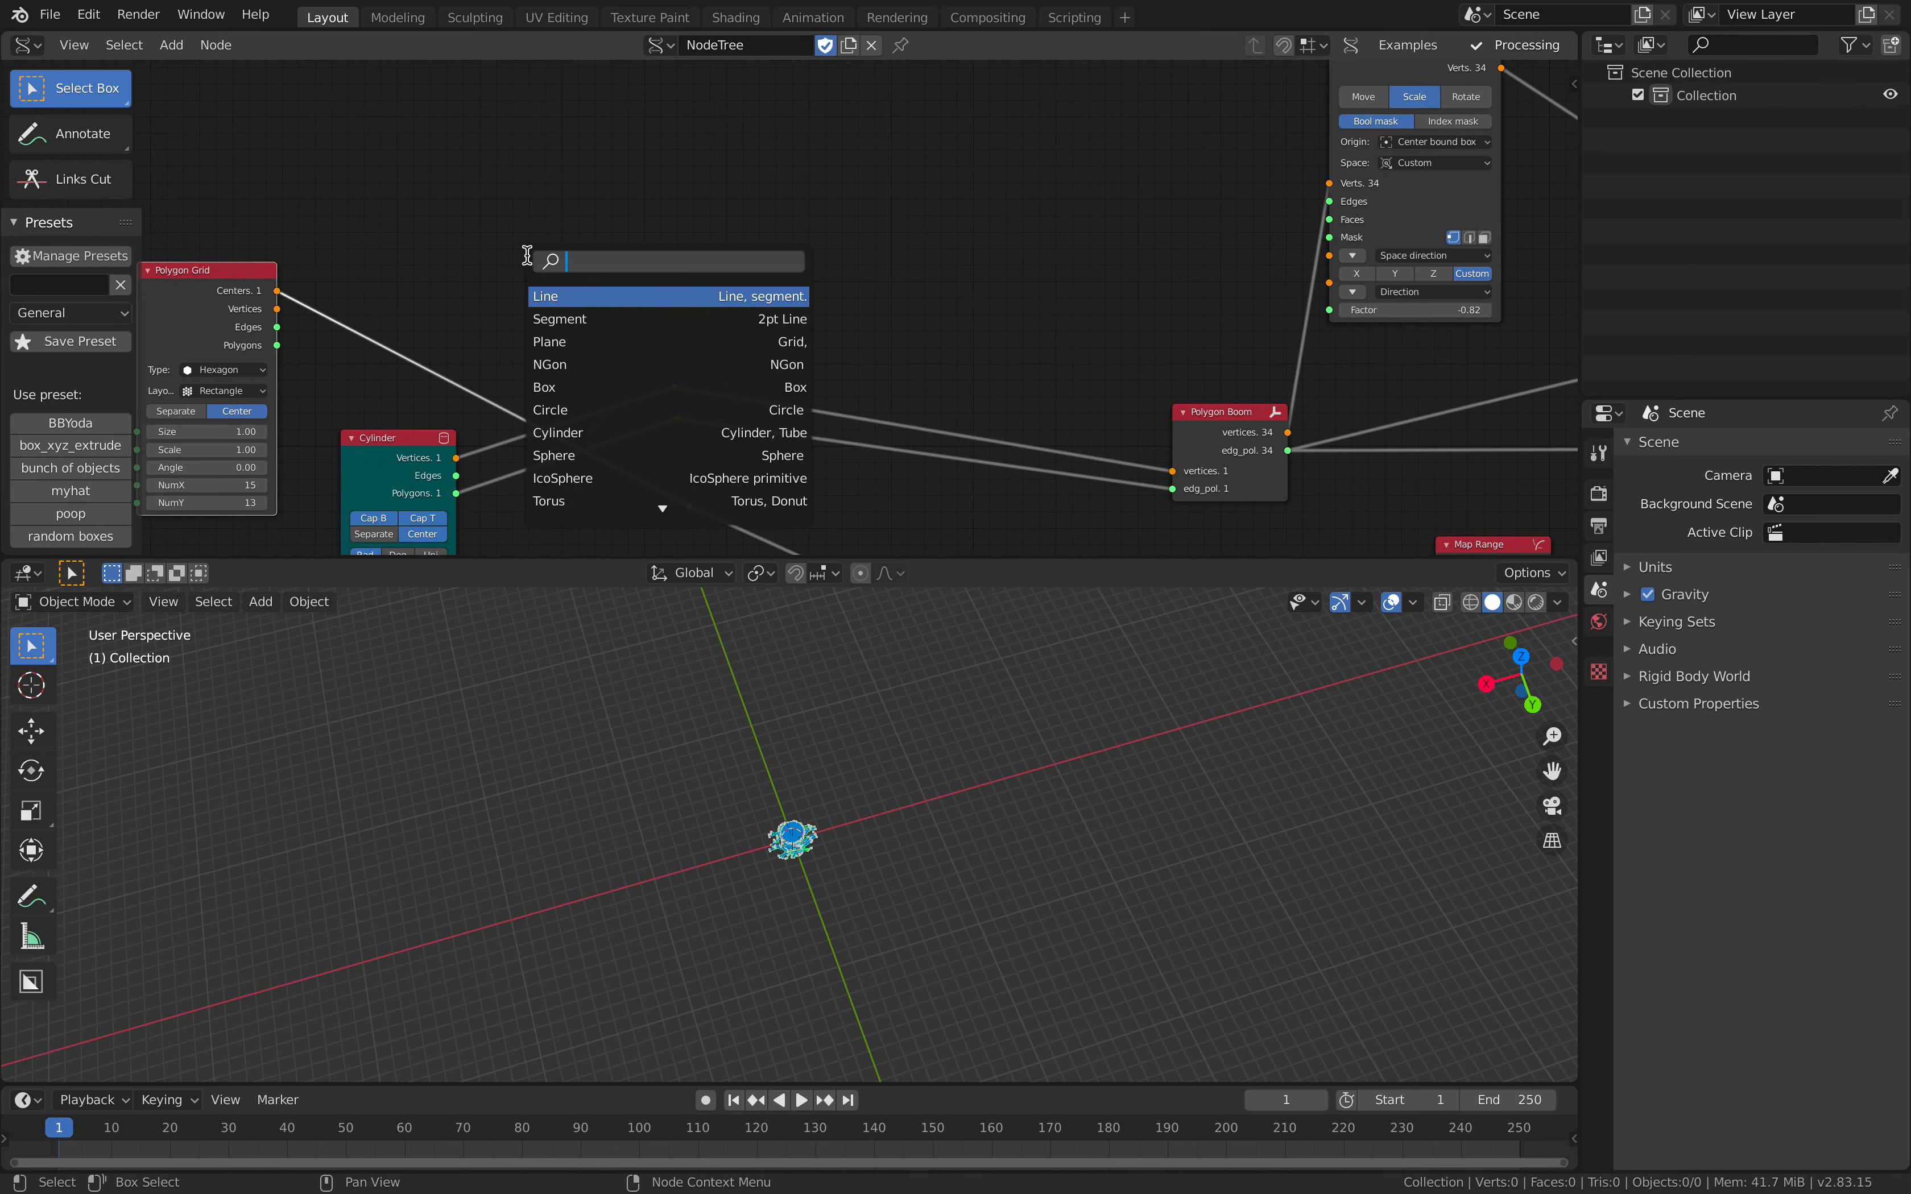
text(cent)
key(Down)
key(Return)
click(578, 167)
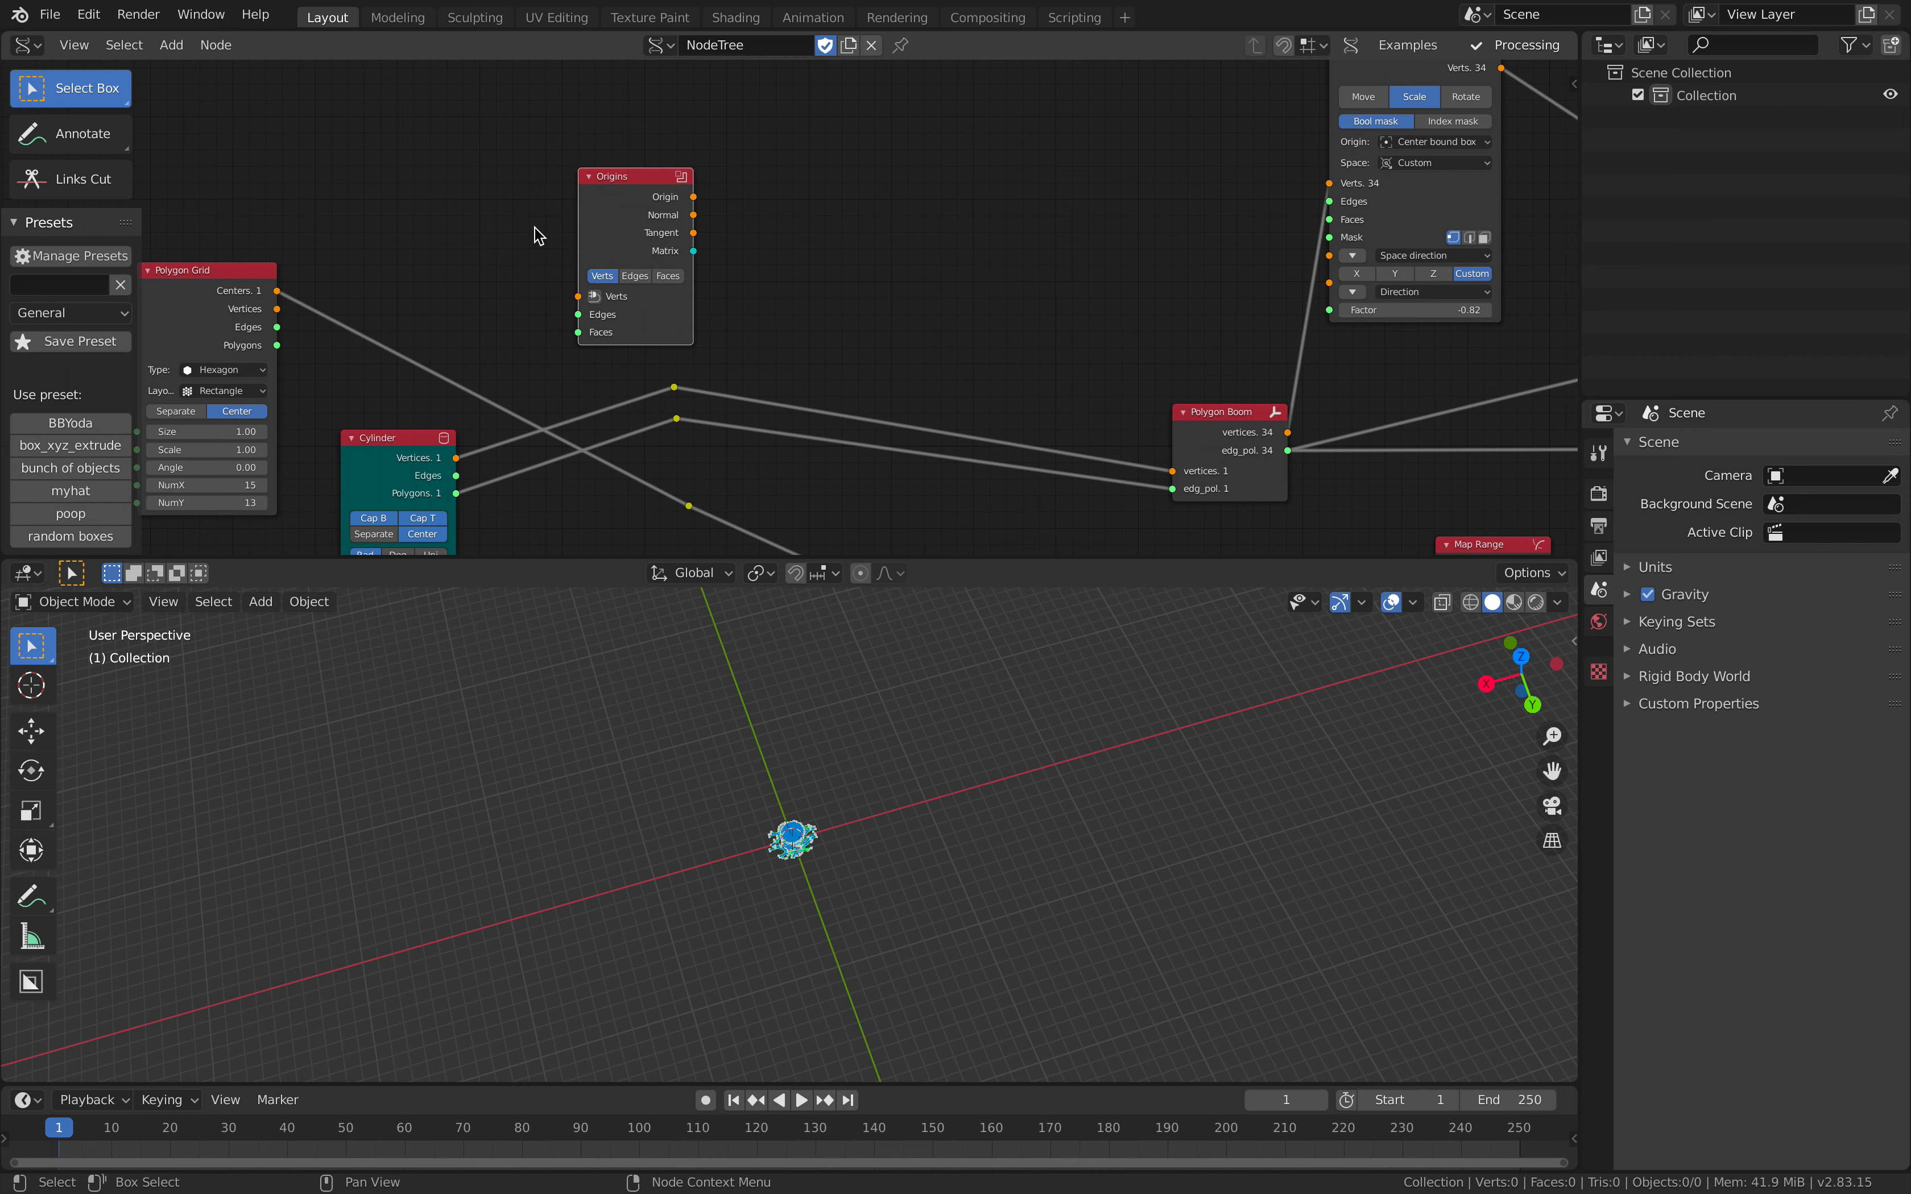
Step: Link the Cylinder's vertices, edges and polygons to Origins, and the Origin output to the reroute feeding the Add node
key(f)
middle_drag(717, 231, 735, 183)
scroll(735, 183, up, 1)
drag(651, 148, 676, 321)
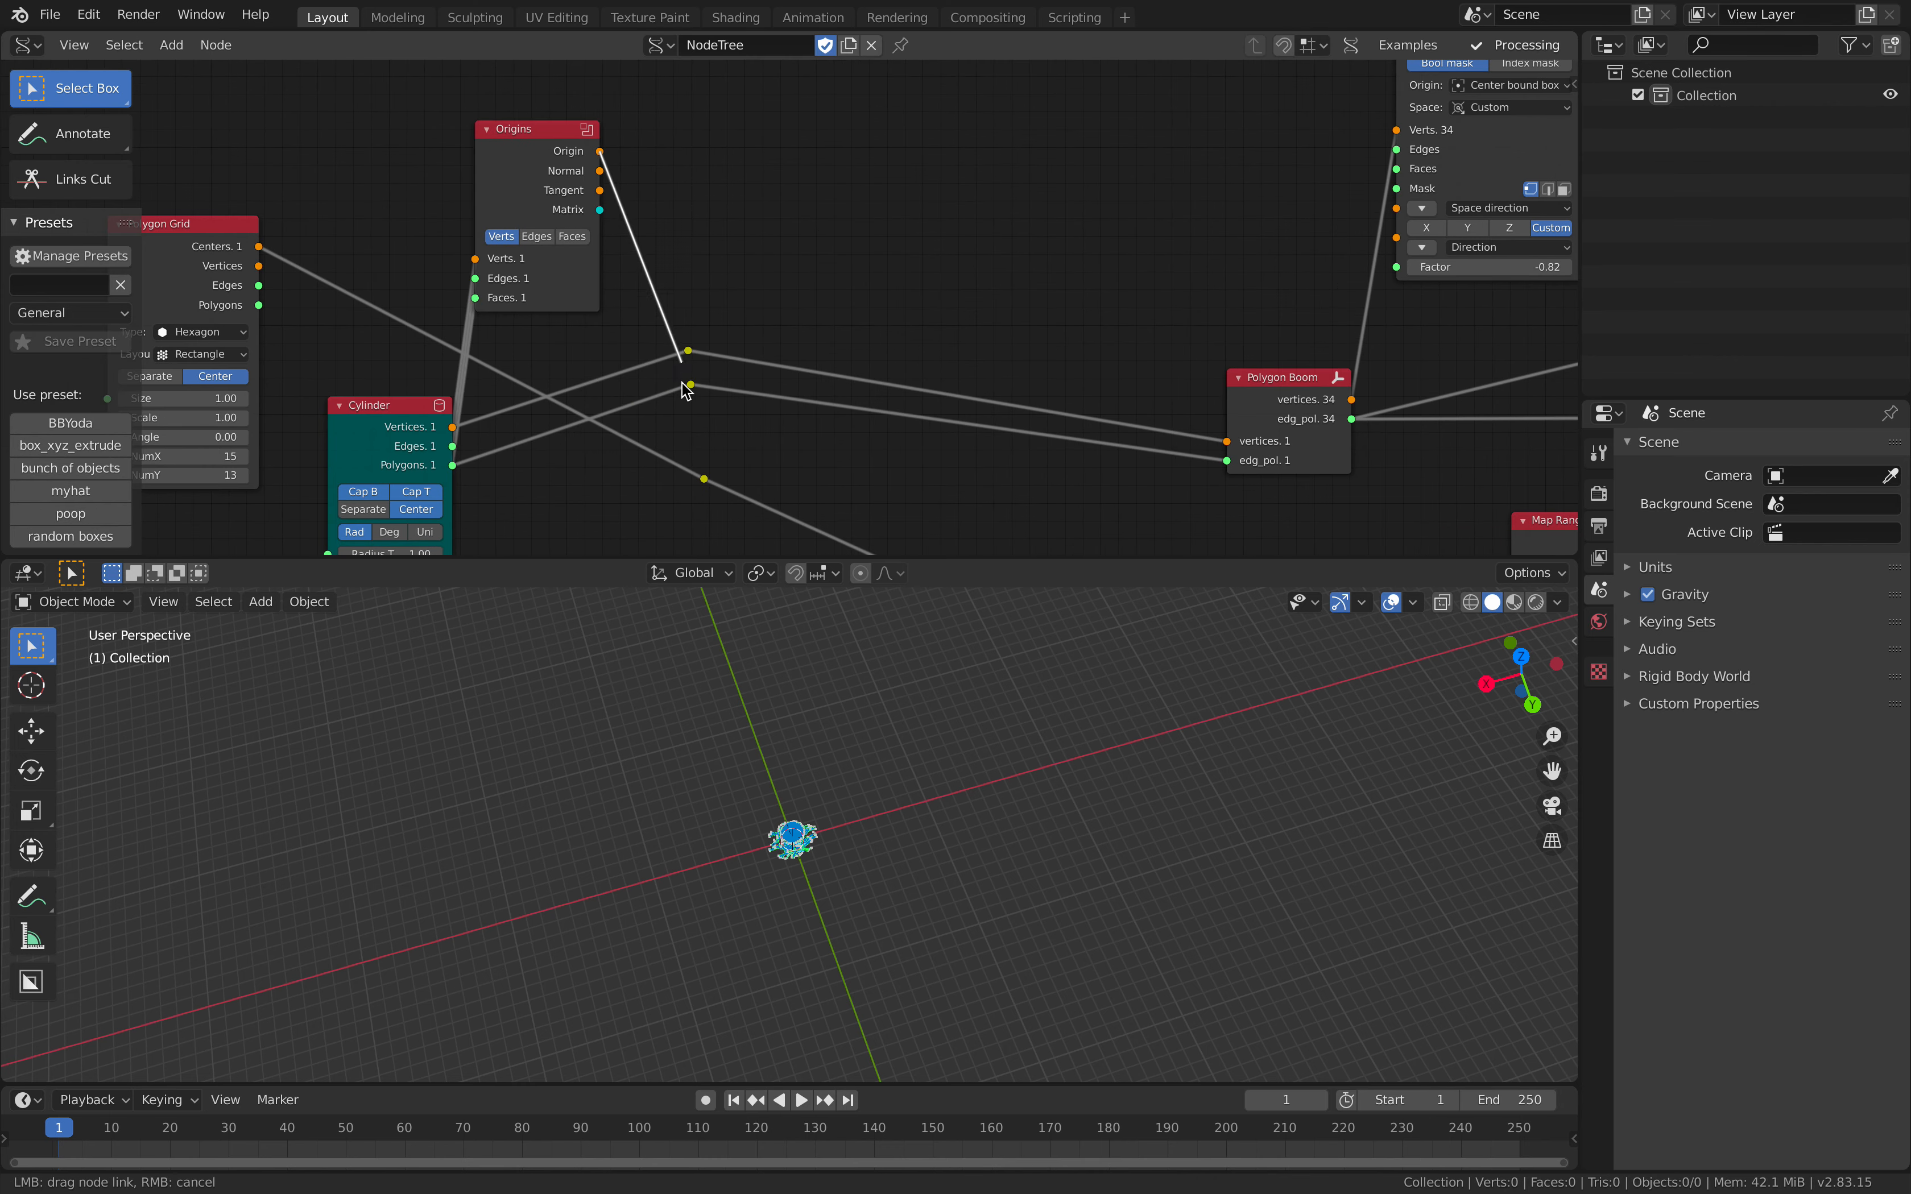
drag(701, 461, 703, 477)
Step: Move the Origins node to the space between the Cylinder and Add nodes, below the links to Polygon Boom
middle_drag(780, 427, 826, 270)
scroll(827, 268, down, 1)
middle_drag(654, 104, 650, 175)
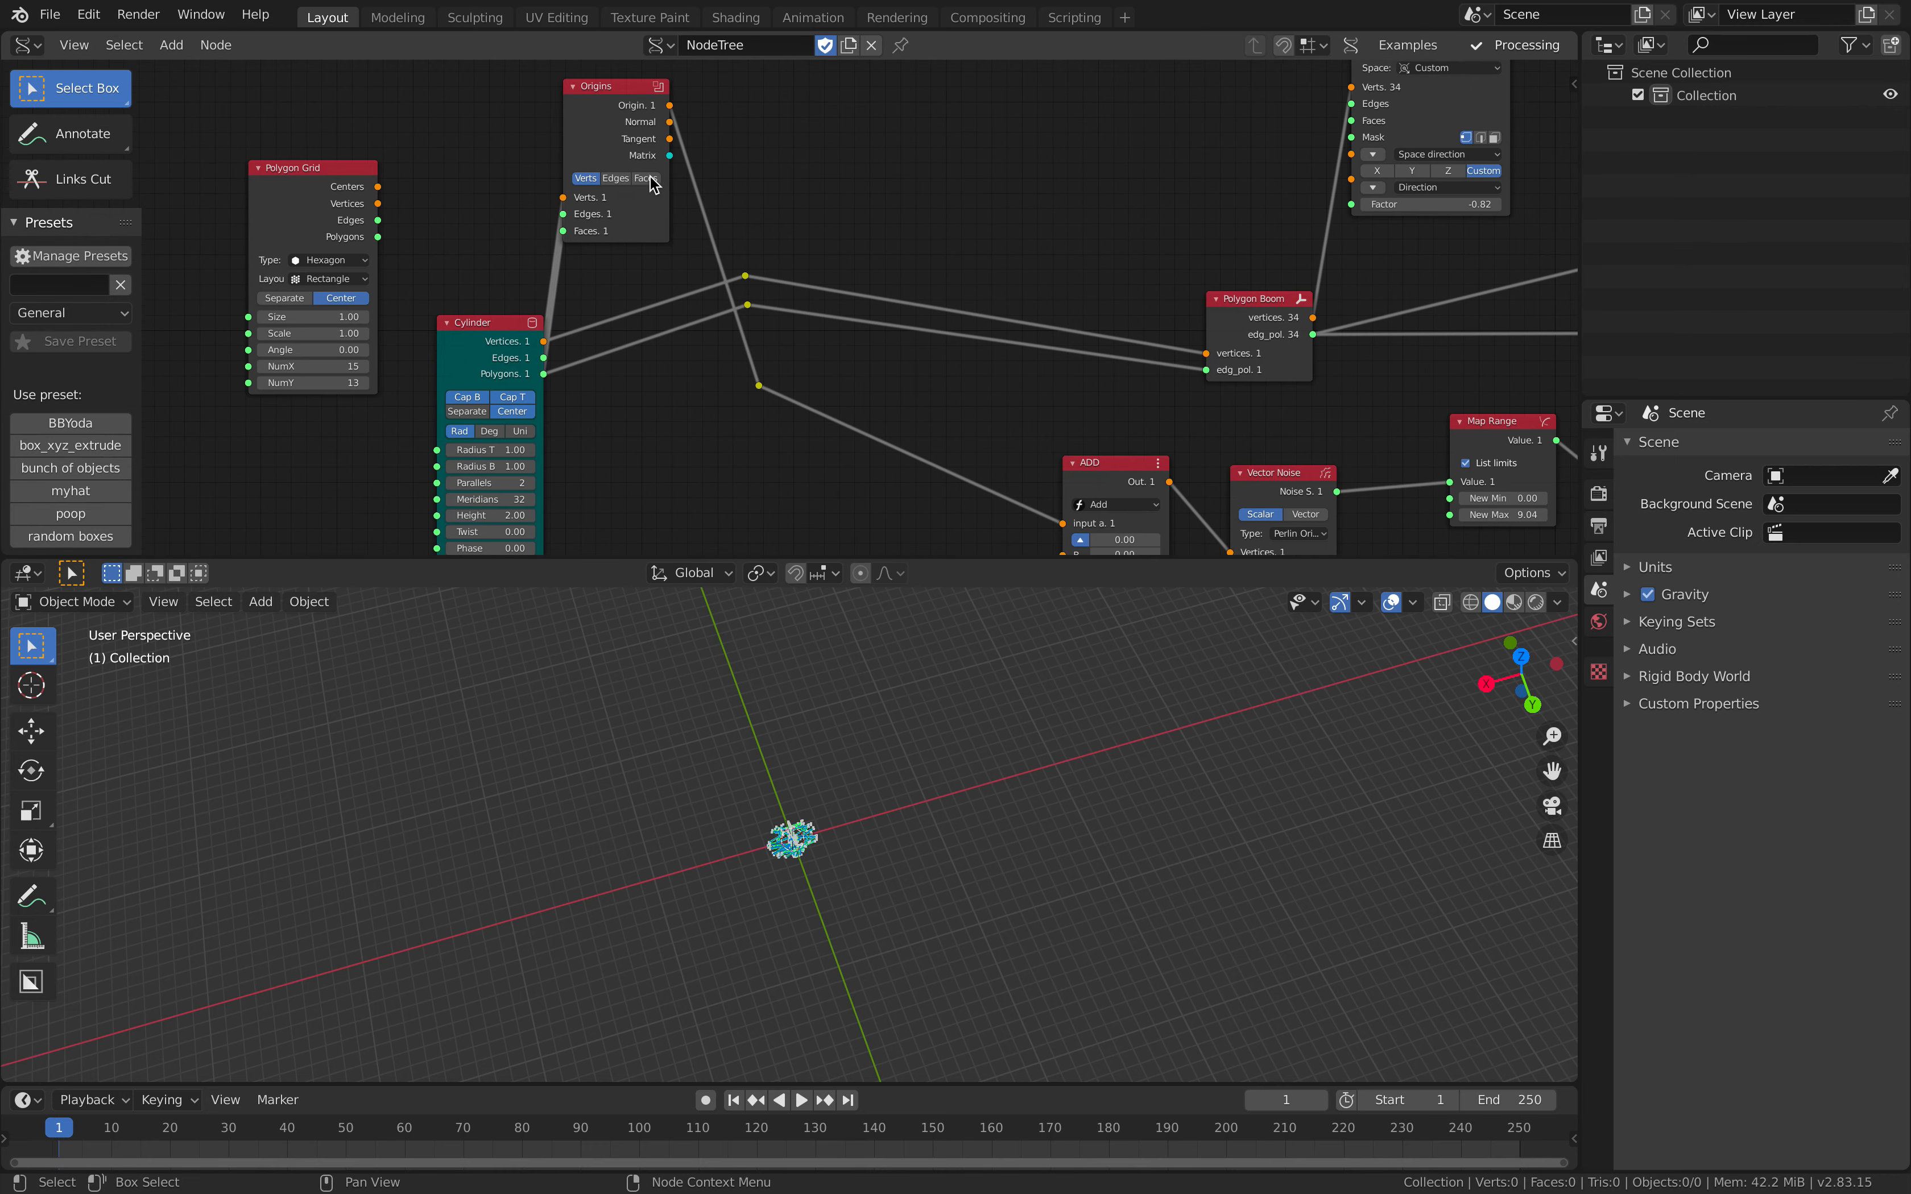
drag(596, 138, 653, 457)
middle_drag(626, 400, 700, 343)
drag(570, 297, 521, 286)
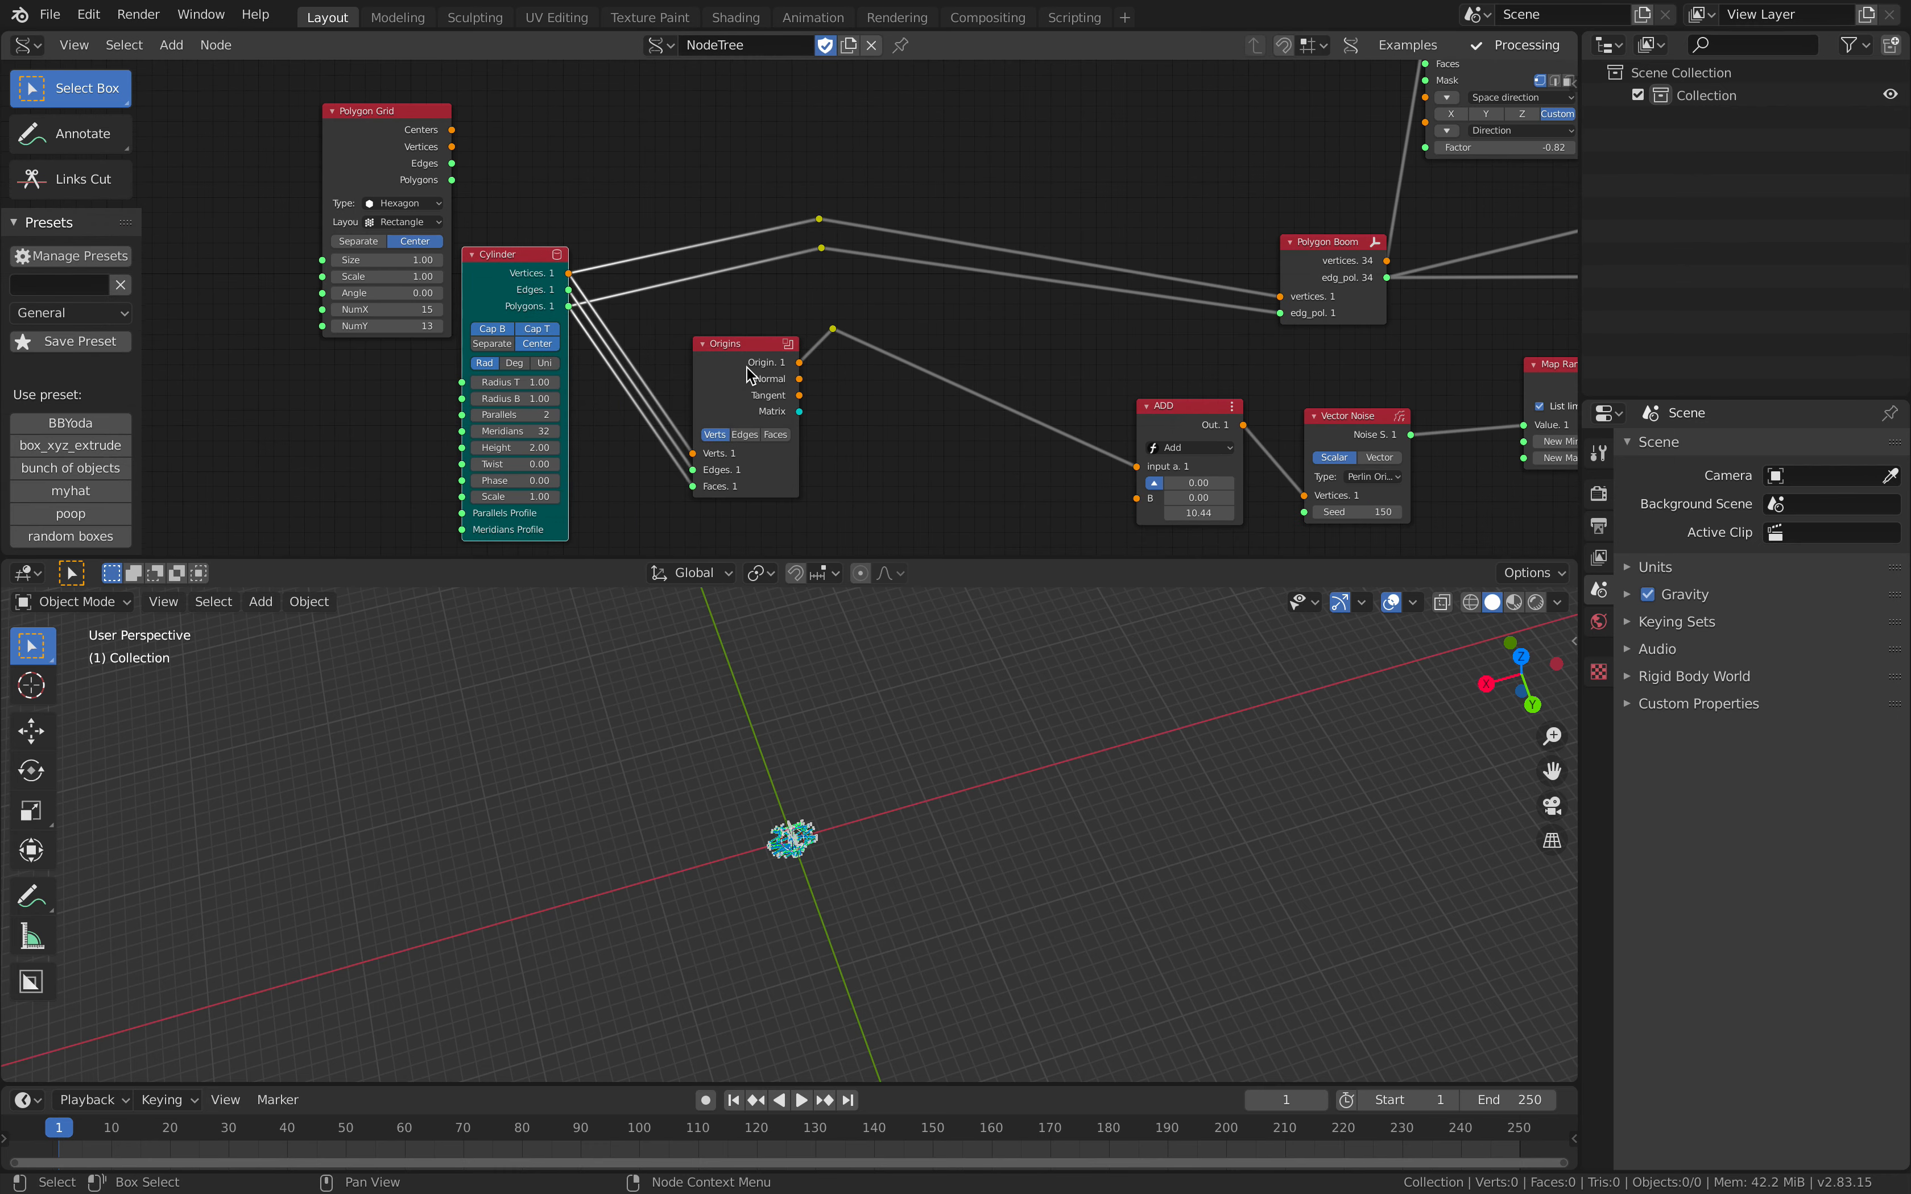
drag(757, 374, 697, 356)
scroll(508, 180, up, 1)
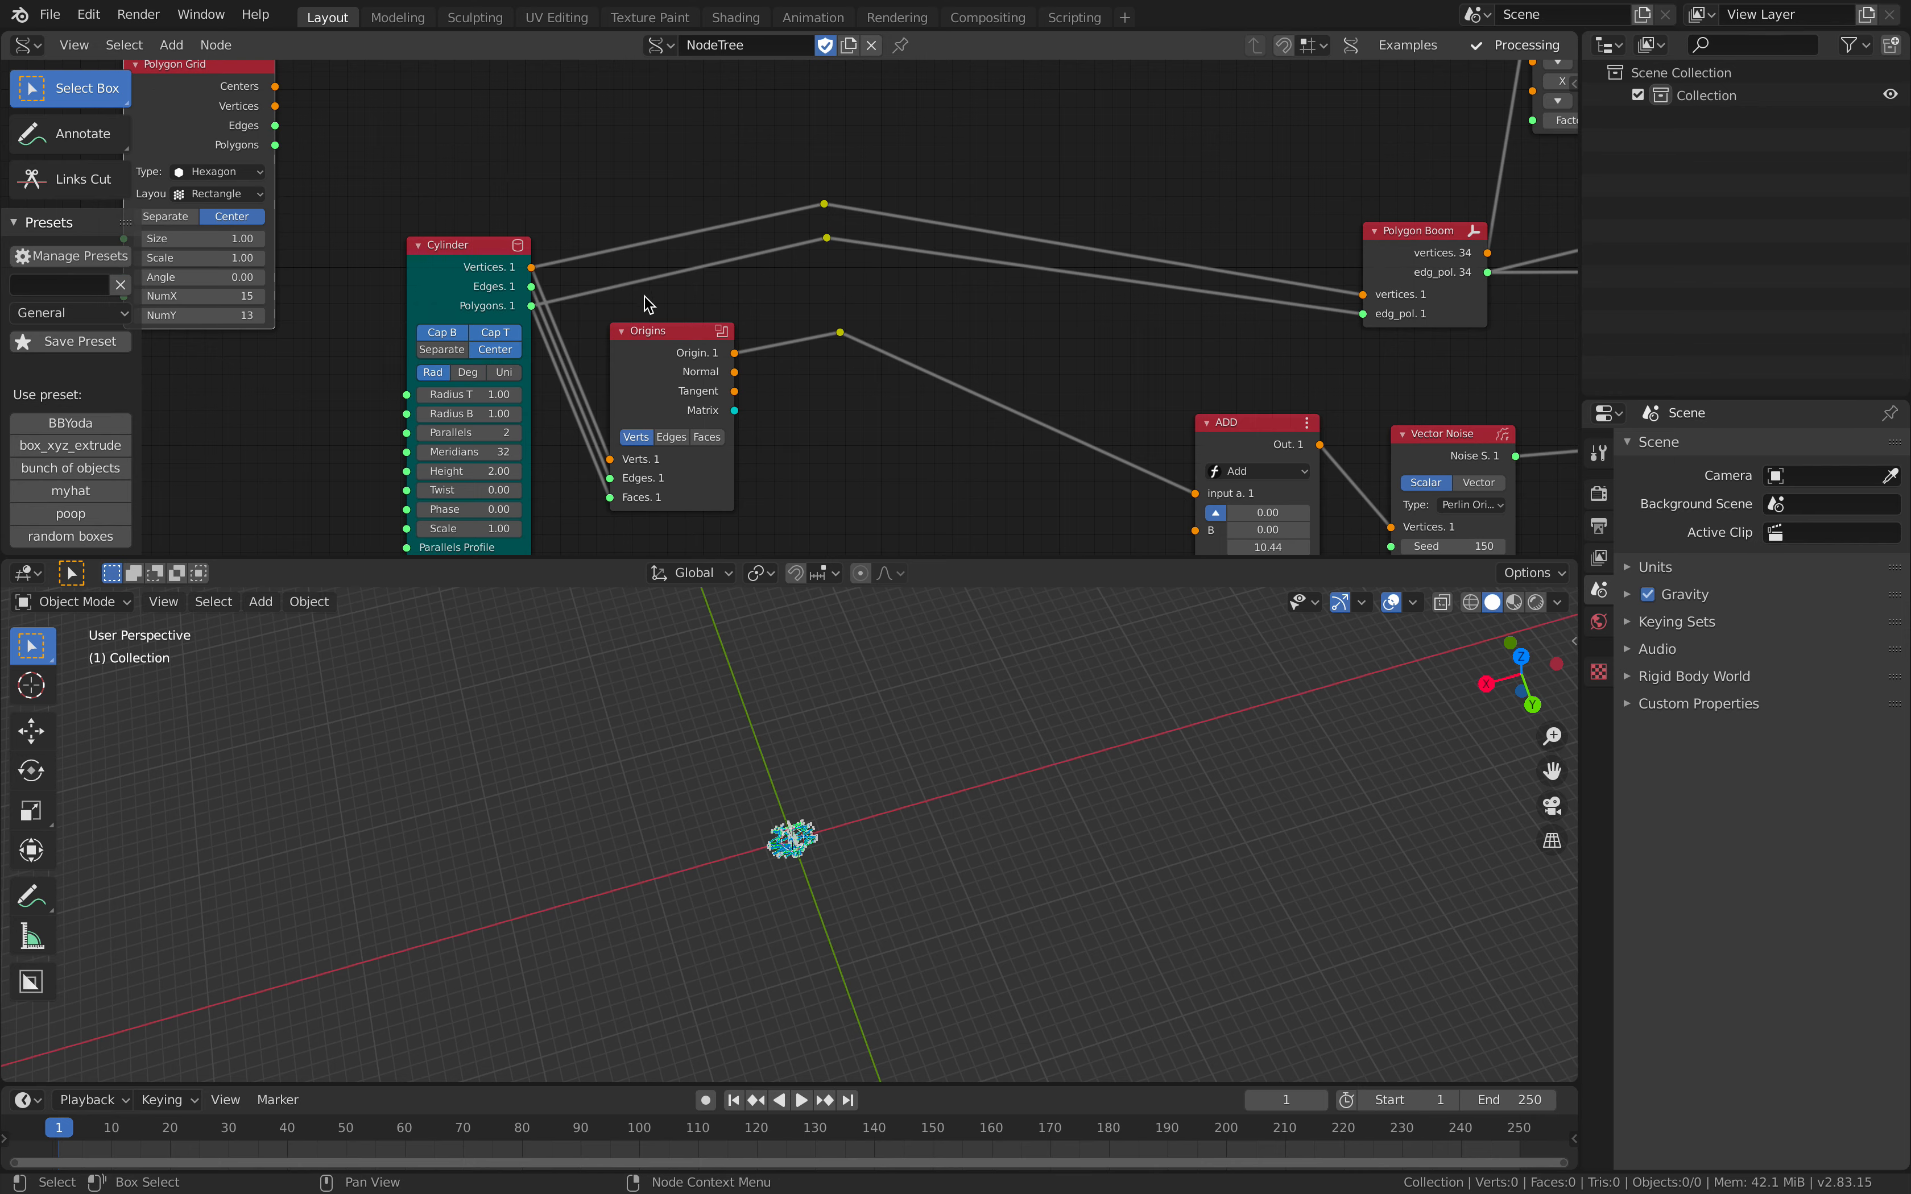
Step: Drop the Cylinder's Edges link to Origins, try Edges mode and settle on Faces, checking the shape with brief playback
scroll(904, 875, up, 5)
middle_drag(794, 798, 765, 774)
key(space)
middle_drag(744, 338, 683, 281)
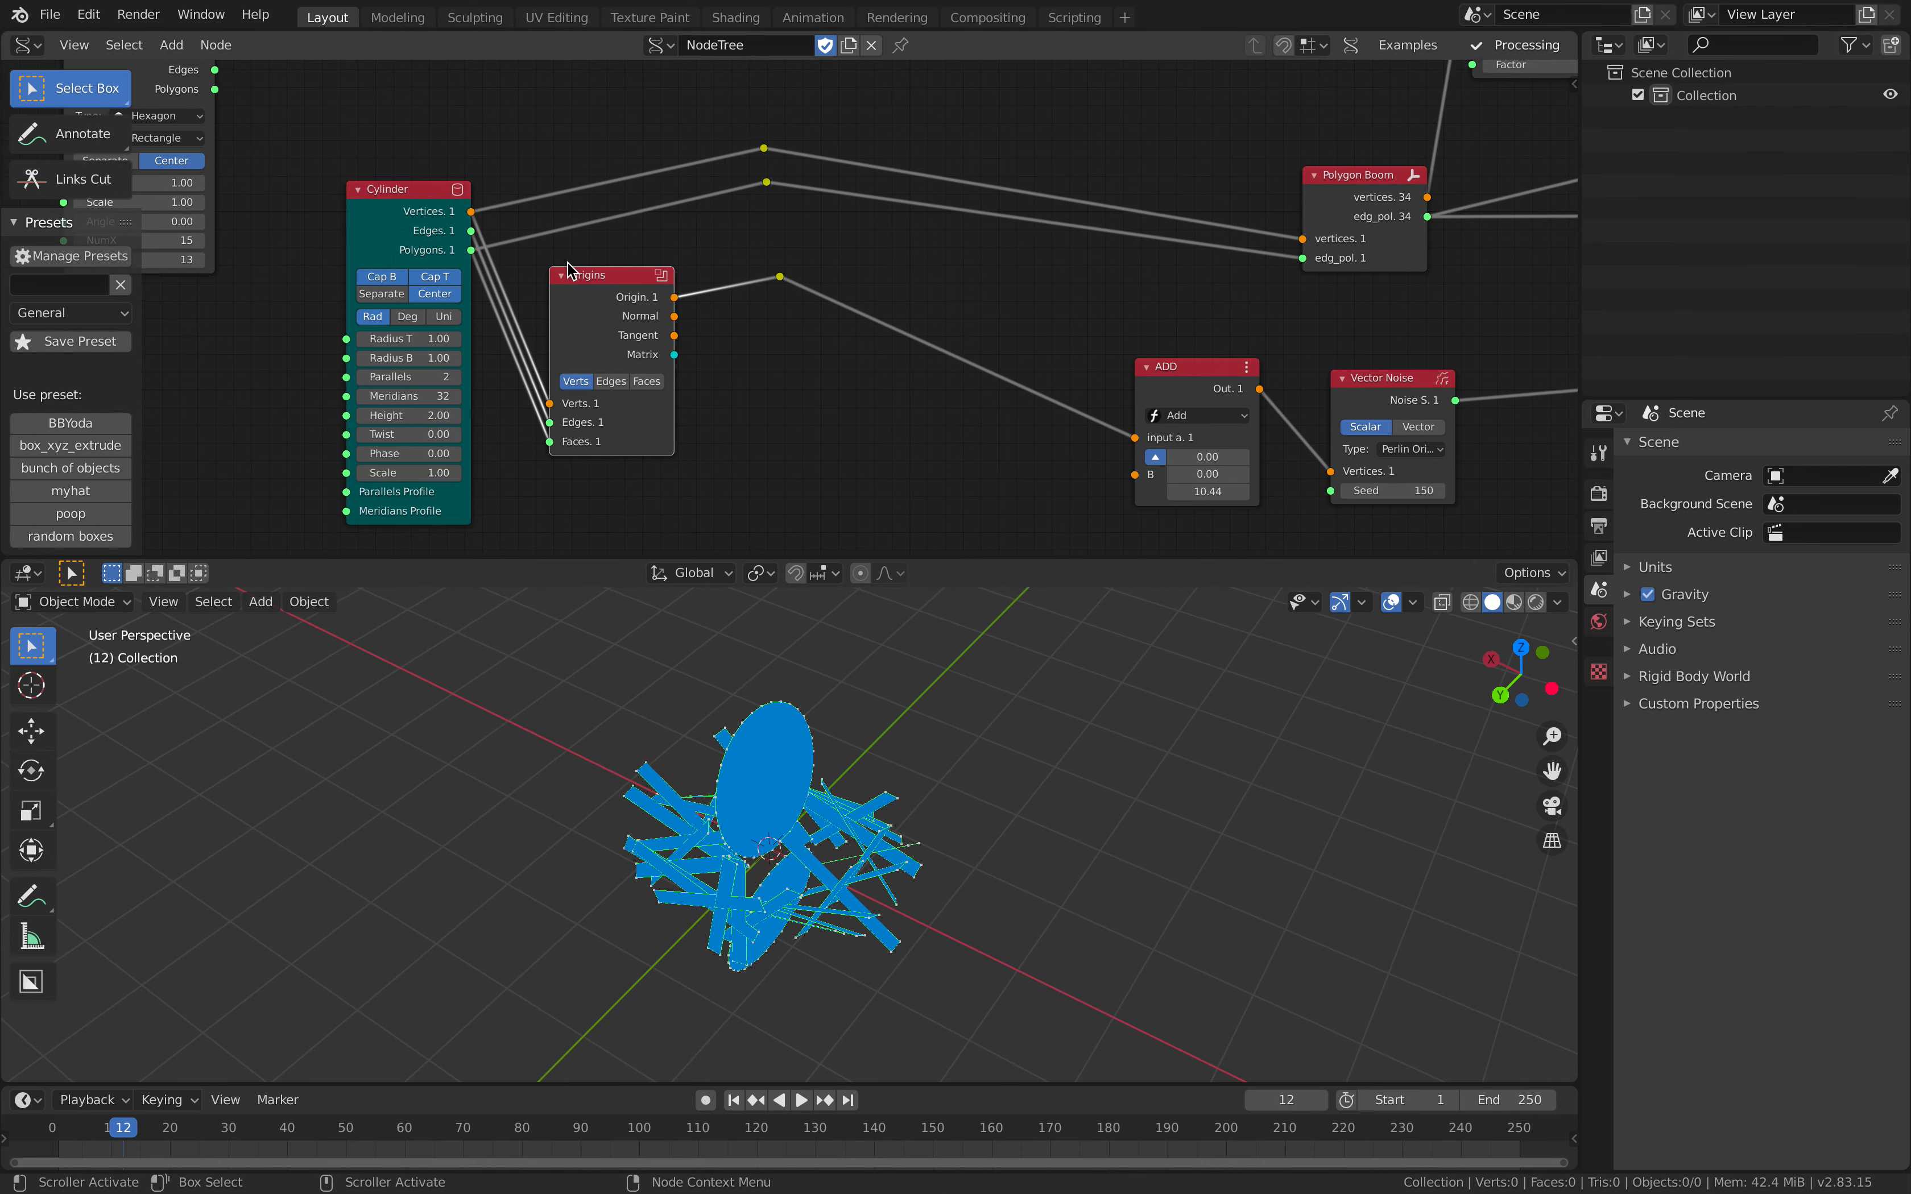
drag(567, 275, 610, 240)
click(656, 345)
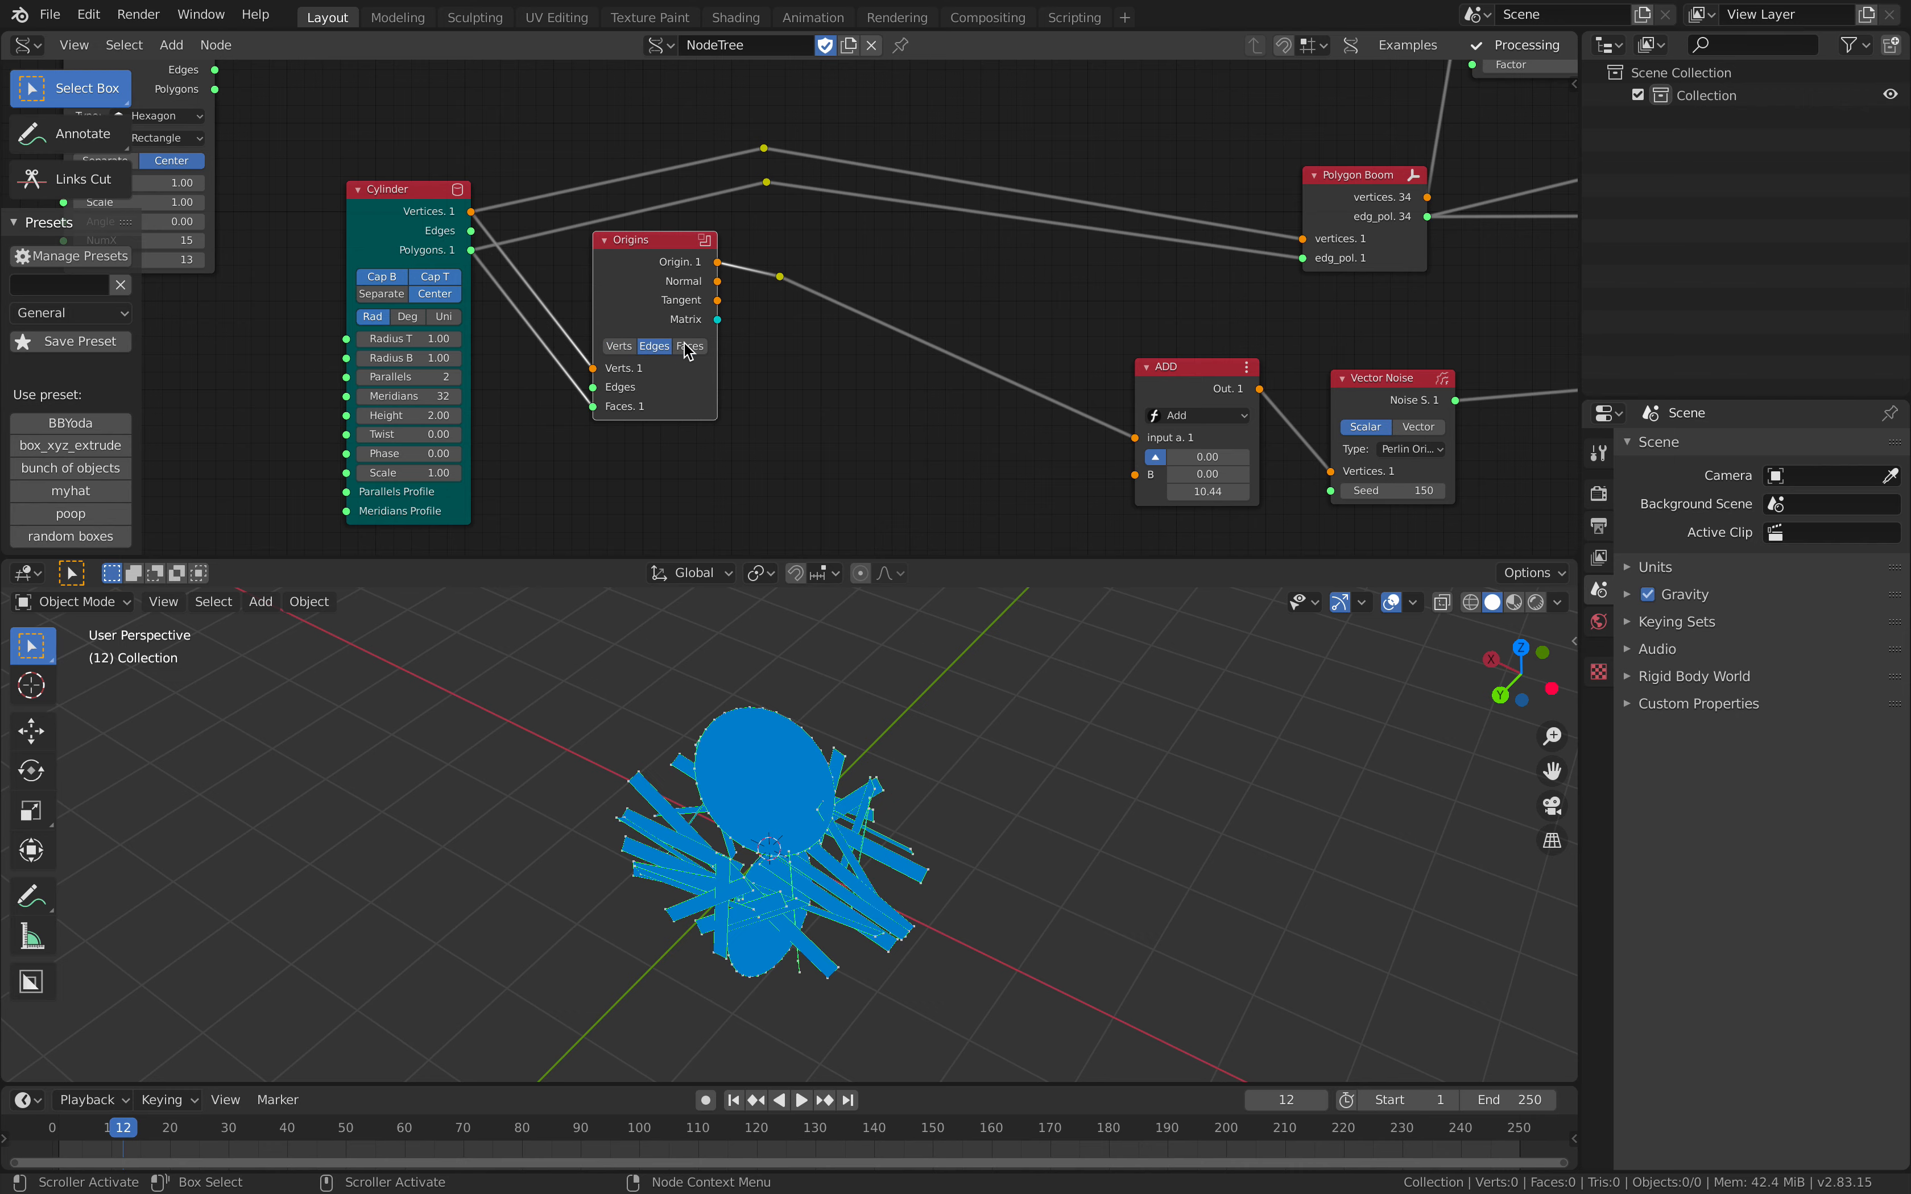
click(688, 344)
drag(653, 313, 640, 331)
mouse_move(790, 702)
middle_down()
mouse_move(754, 688)
mouse_move(814, 648)
mouse_move(878, 693)
mouse_move(794, 693)
middle_up()
key(space)
key(space)
Step: Move the Add node closer to Origins, set its B vector's Z to 12.24 and the Vector Noise seed to 208
middle_drag(903, 423, 864, 406)
drag(1110, 367, 957, 361)
middle_drag(1051, 352, 836, 322)
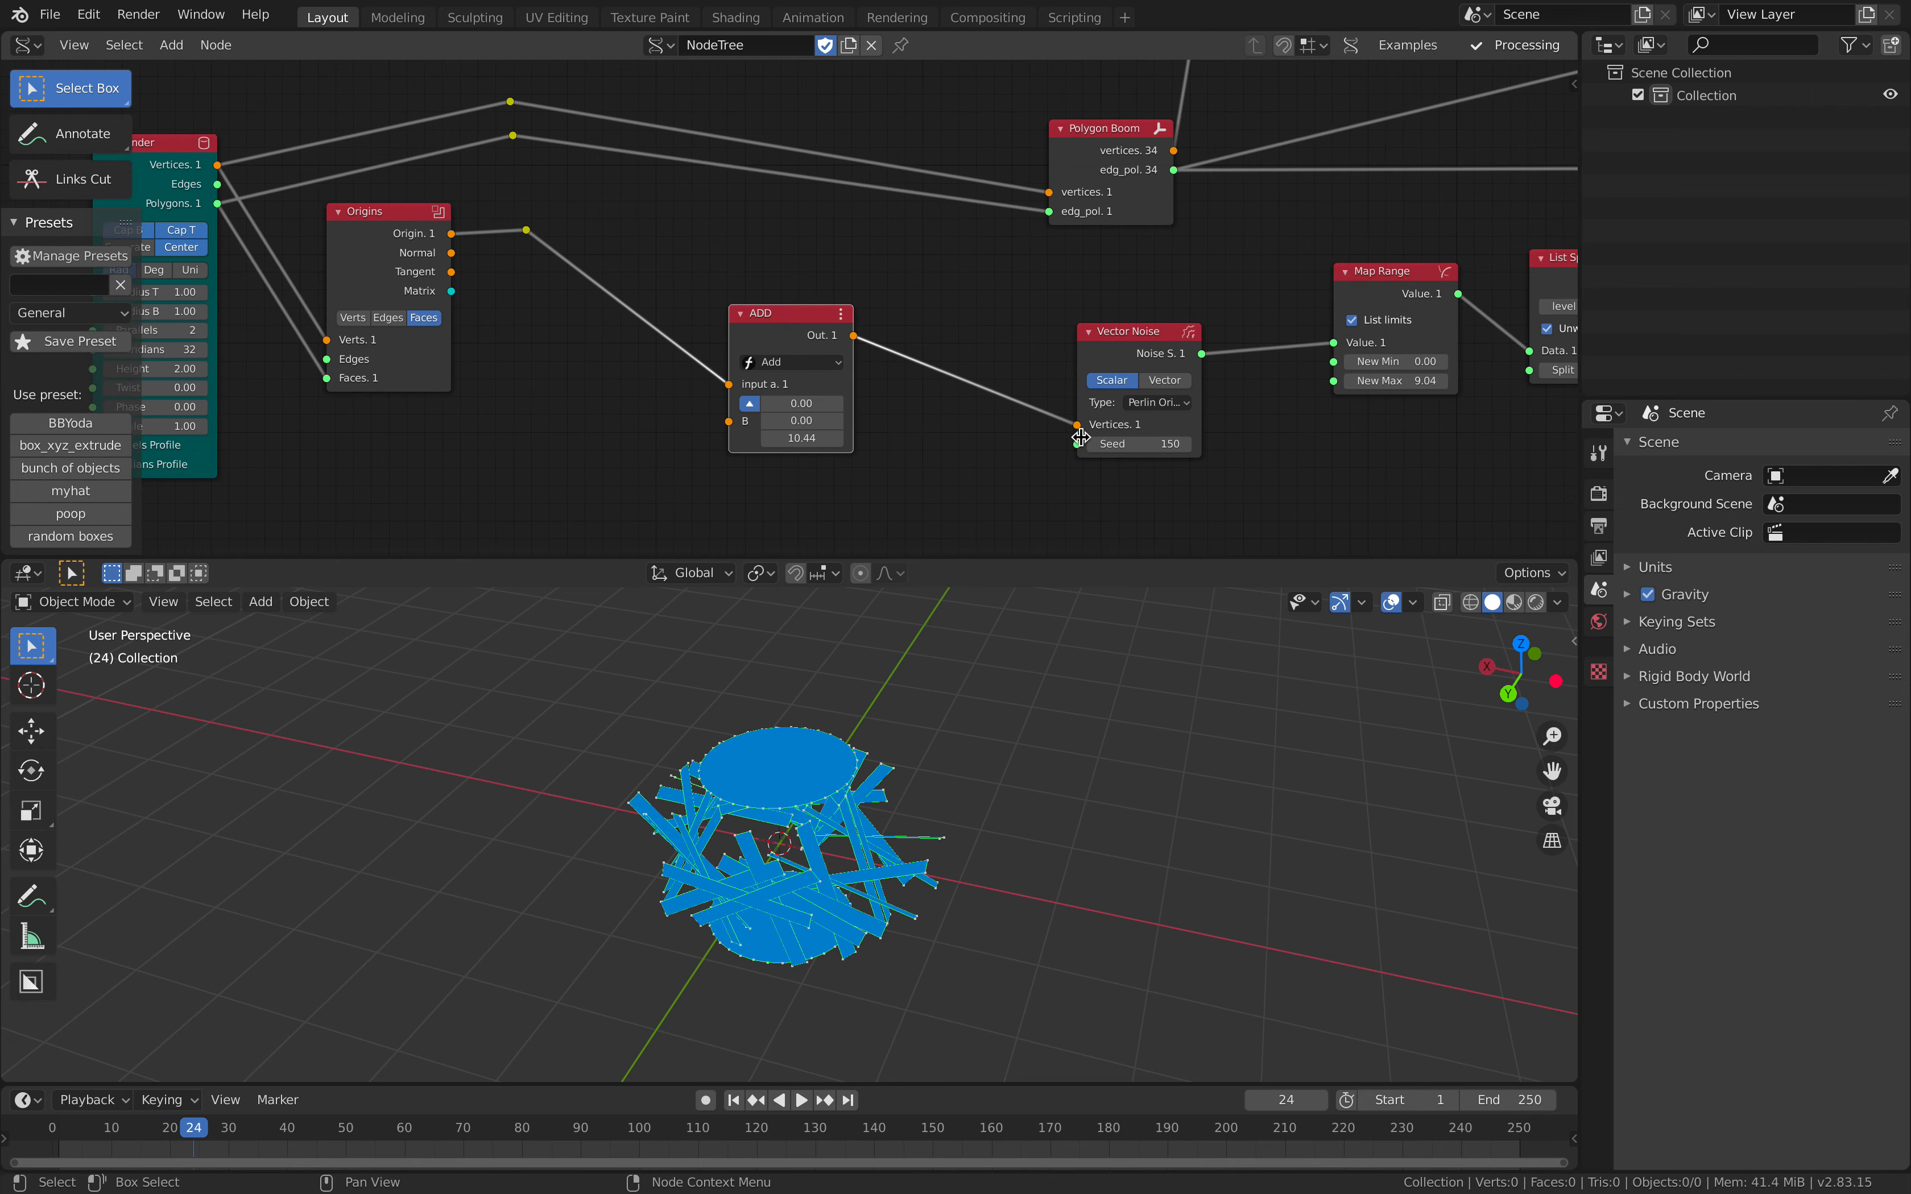
drag(801, 439, 849, 438)
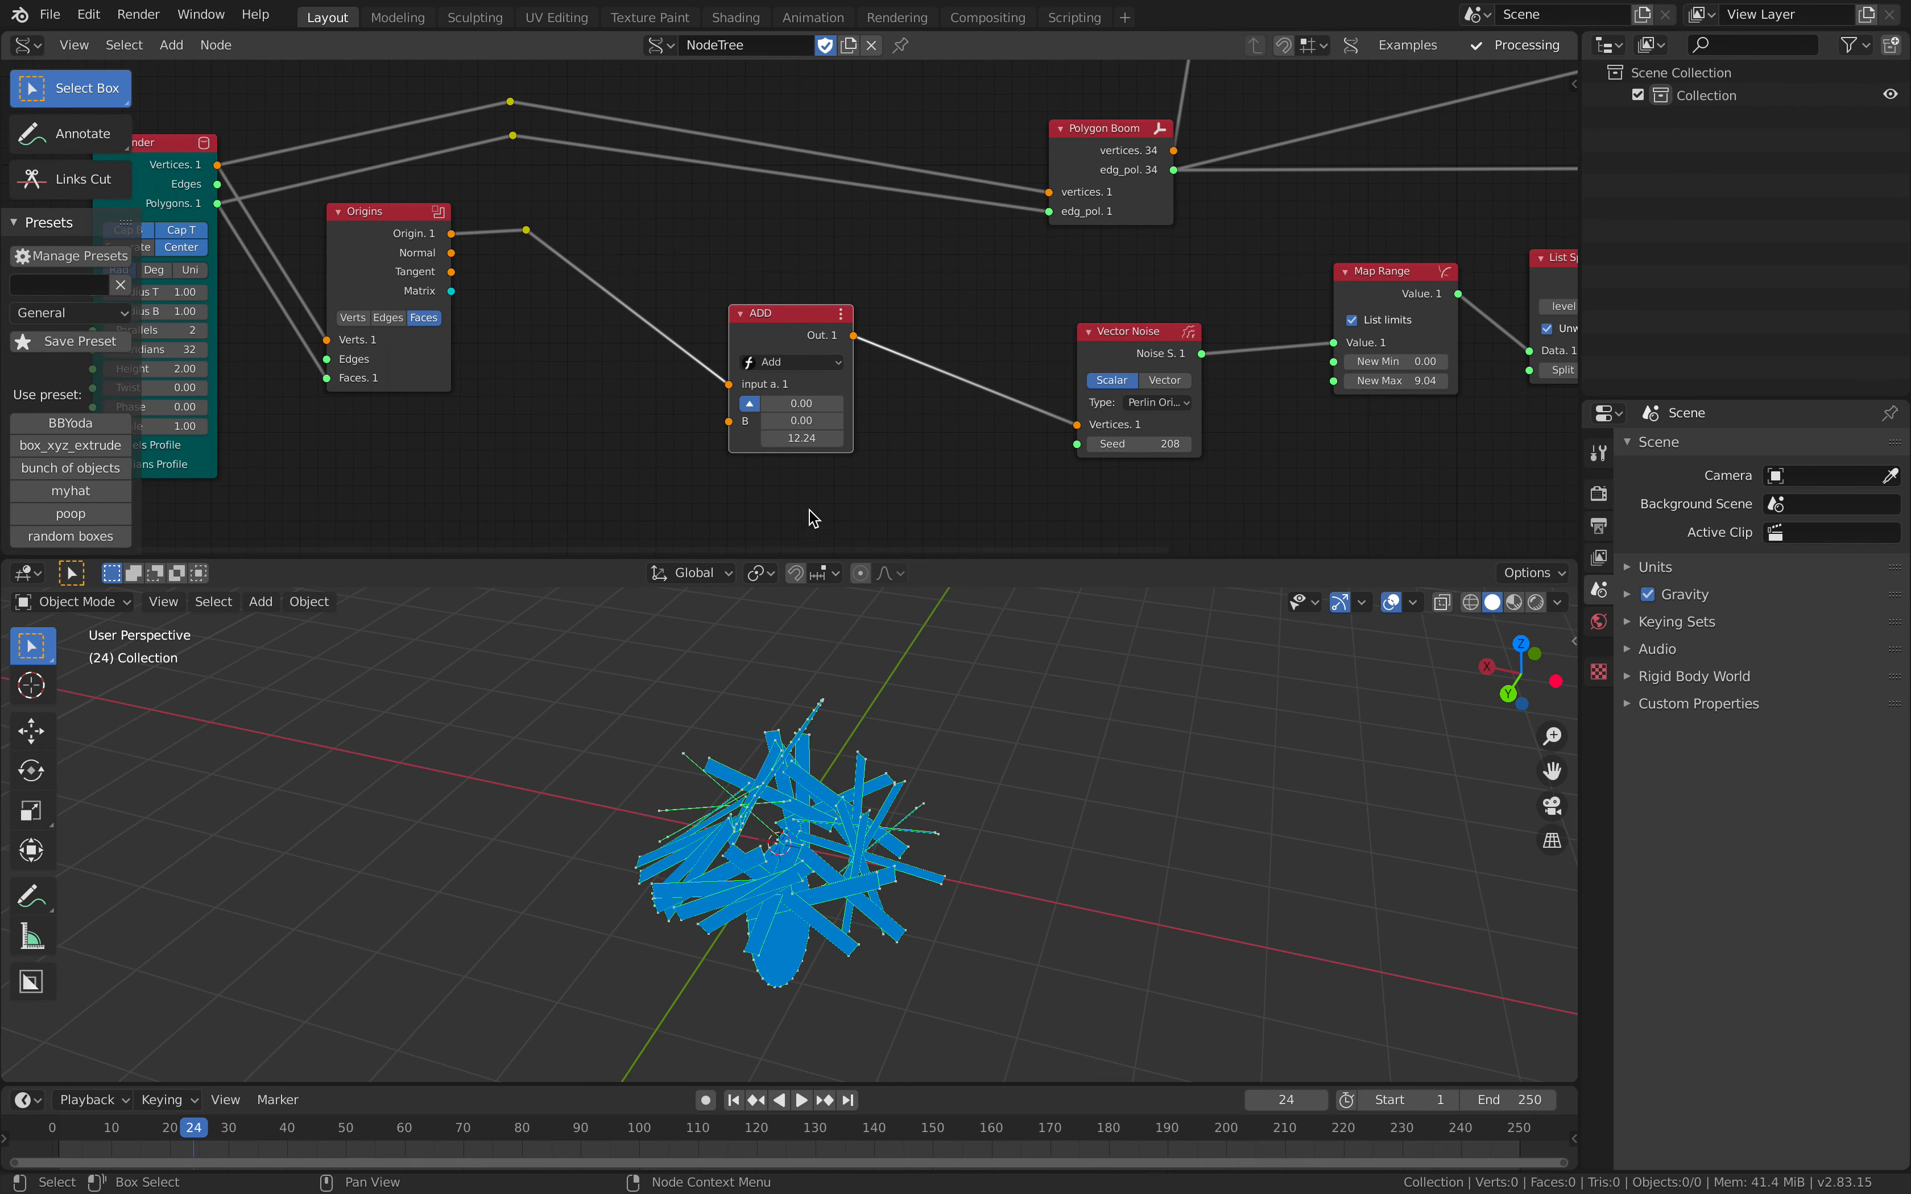
Step: Set the Add node's B vector X to 1.74 and Y to 1.26, and save the file
middle_drag(827, 656, 853, 632)
drag(801, 421, 834, 404)
middle_drag(803, 699, 775, 717)
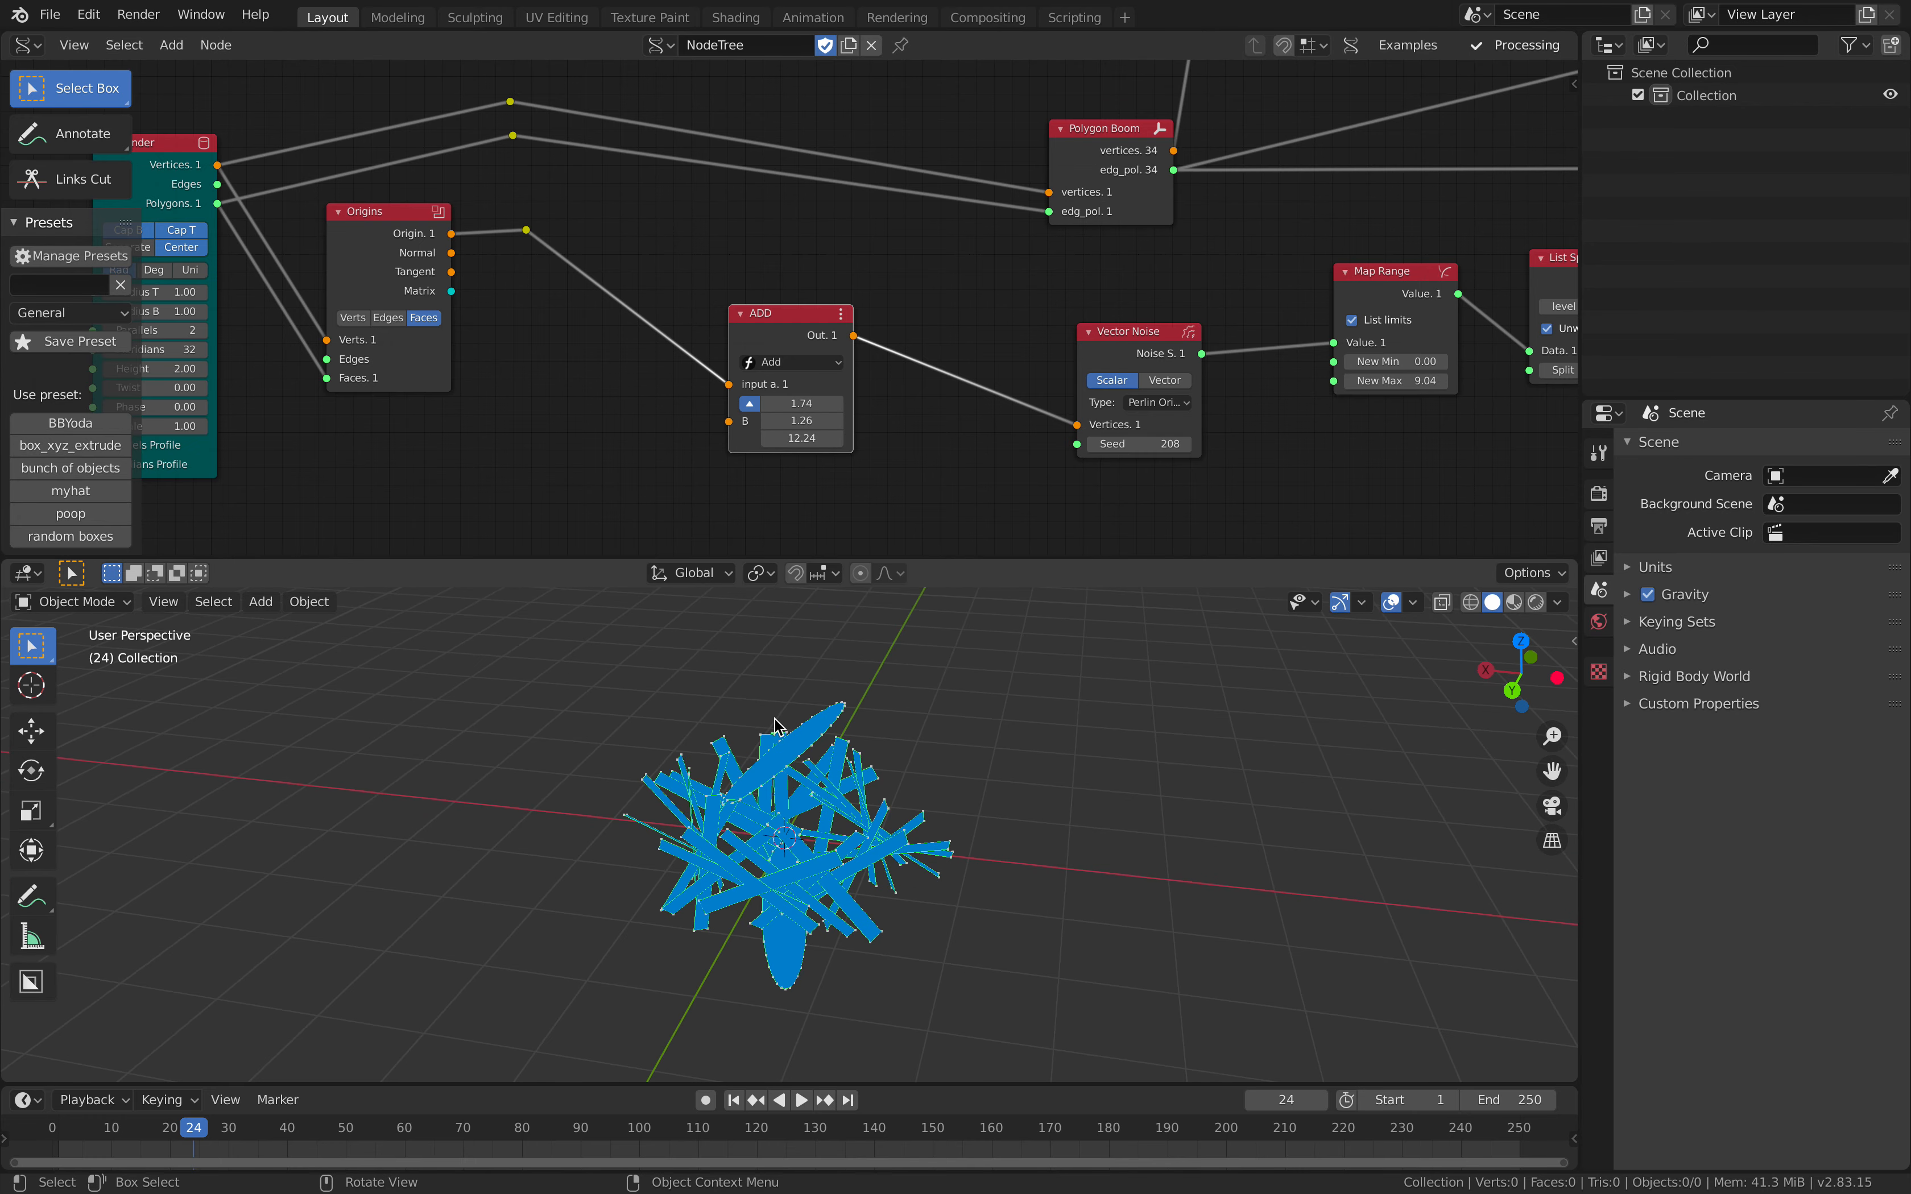
middle_drag(672, 348, 555, 387)
key(ctrl+s)
Step: Set the Factor of the scaling Transform Mesh node to -0.49
mouse_move(875, 299)
middle_down()
mouse_move(584, 493)
mouse_move(787, 374)
middle_up()
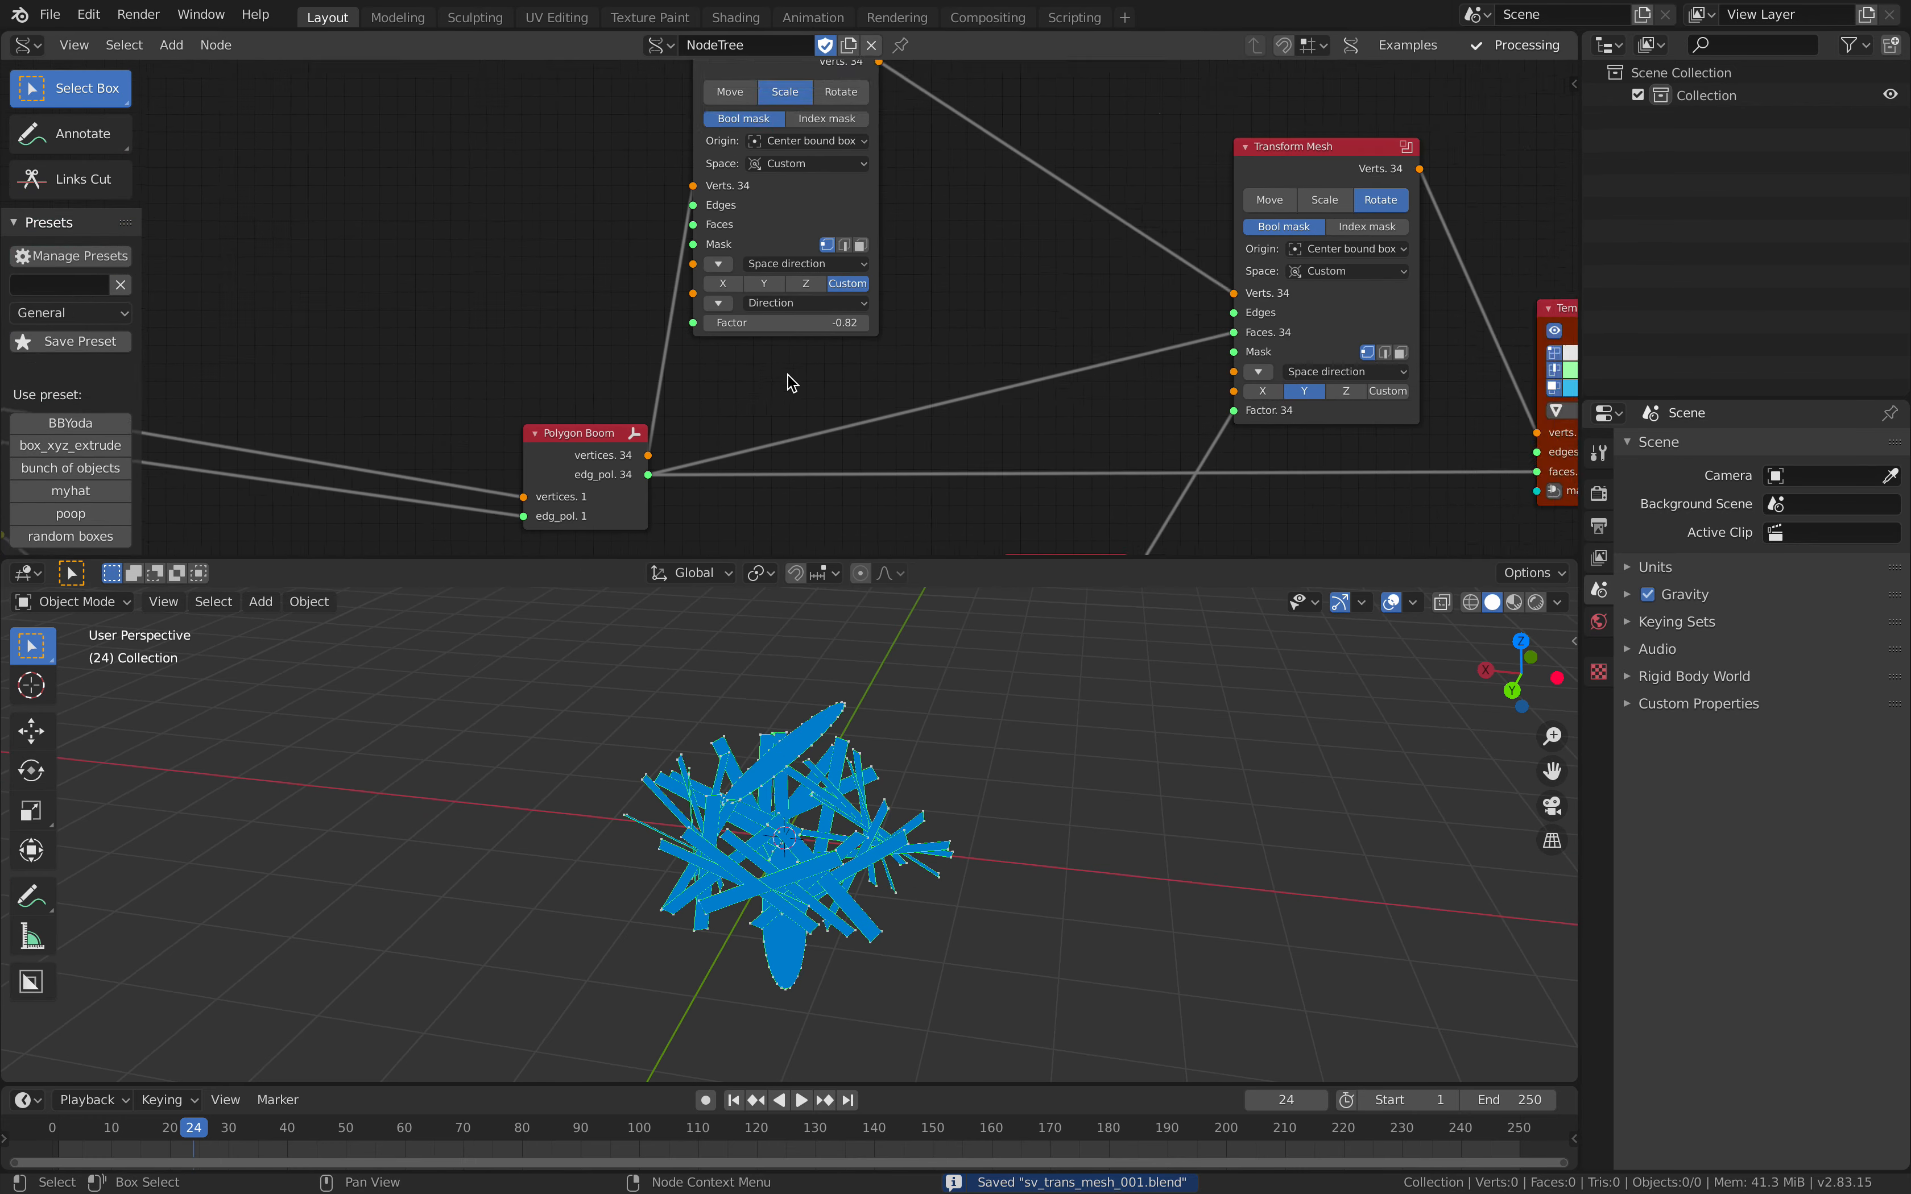
drag(790, 323, 826, 324)
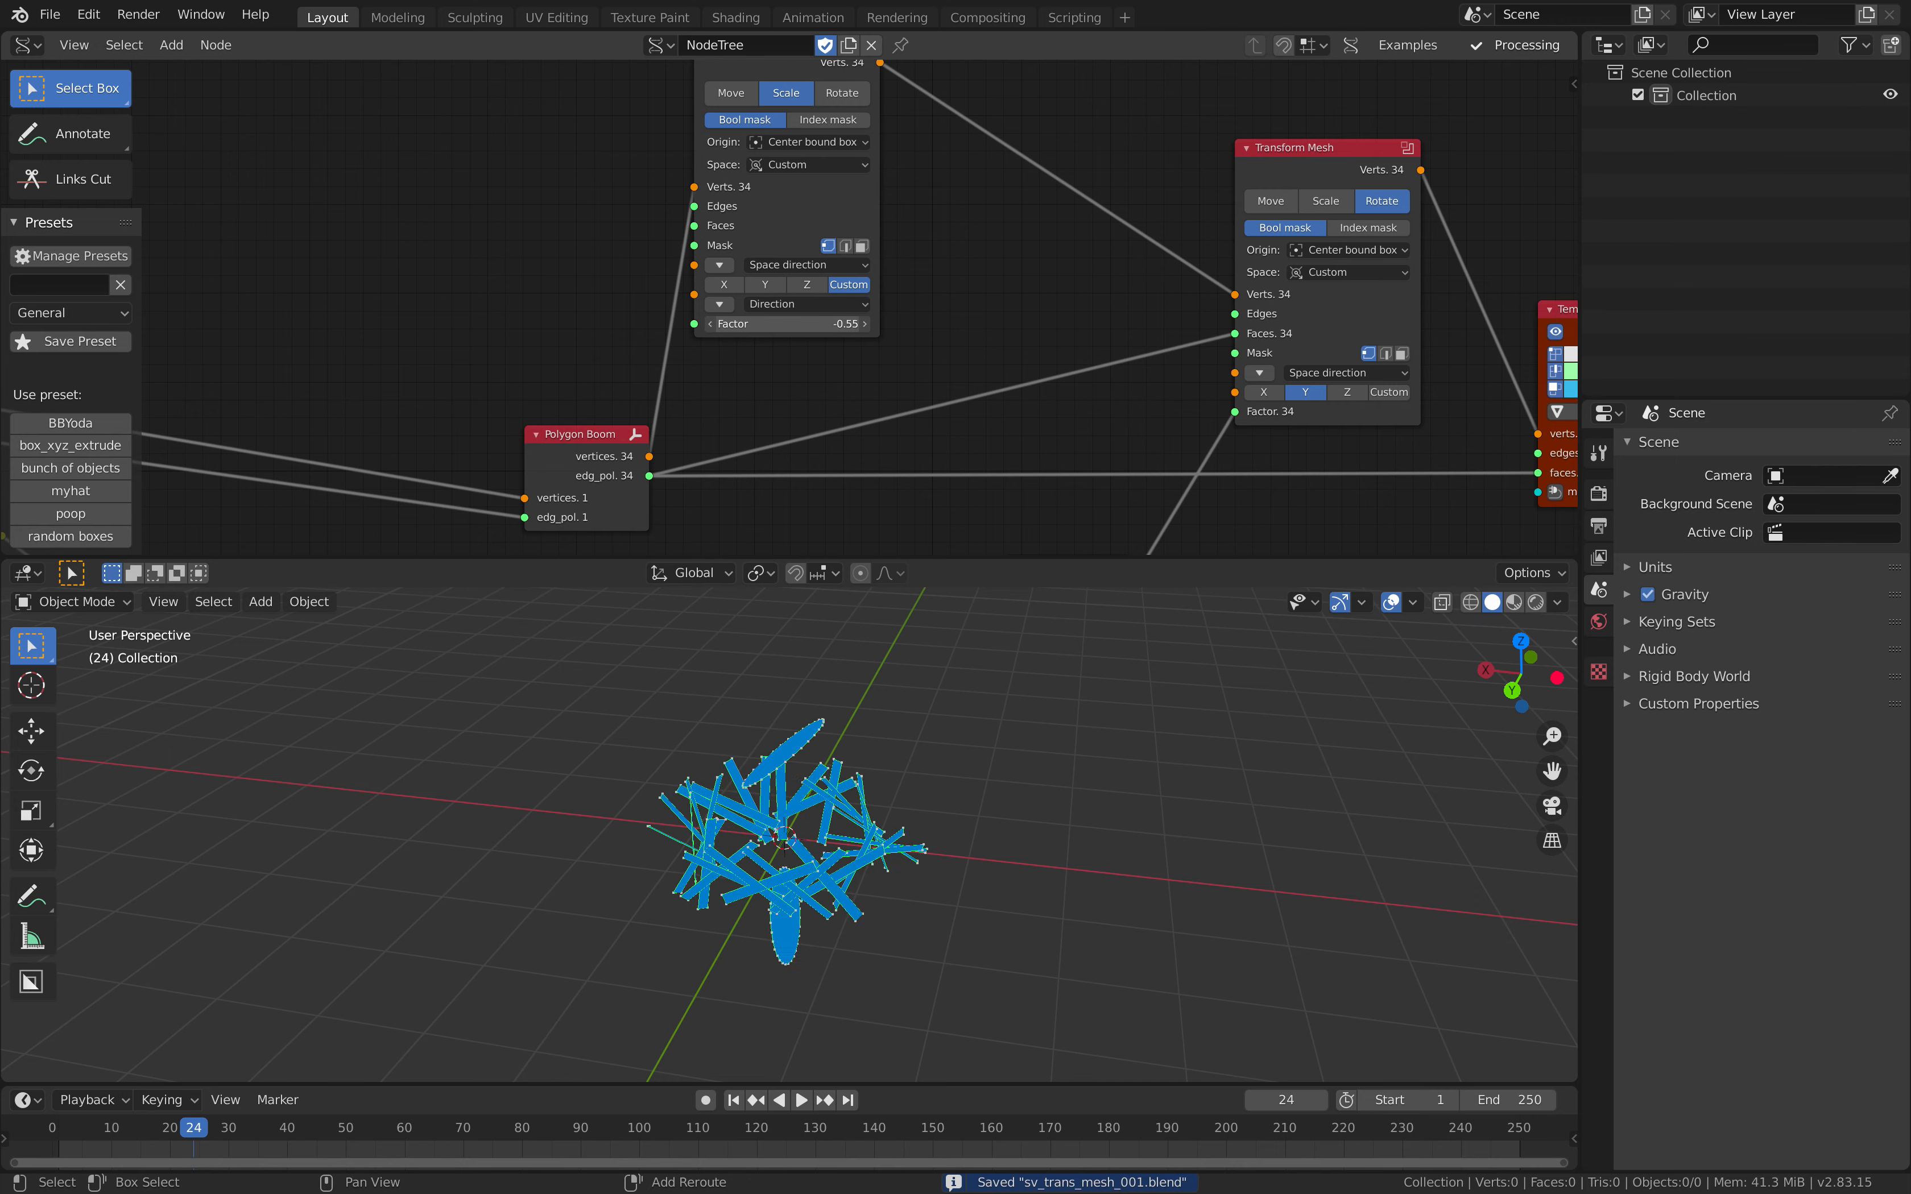
middle_drag(575, 346, 1130, 267)
middle_drag(750, 695, 691, 709)
Step: Set the Cylinder's Parallels to 7
middle_drag(273, 397, 533, 280)
drag(463, 247, 457, 191)
scroll(482, 346, up, 1)
drag(481, 380, 525, 379)
mouse_move(722, 707)
middle_down()
mouse_move(829, 667)
mouse_move(758, 695)
middle_up()
scroll(829, 667, up, 2)
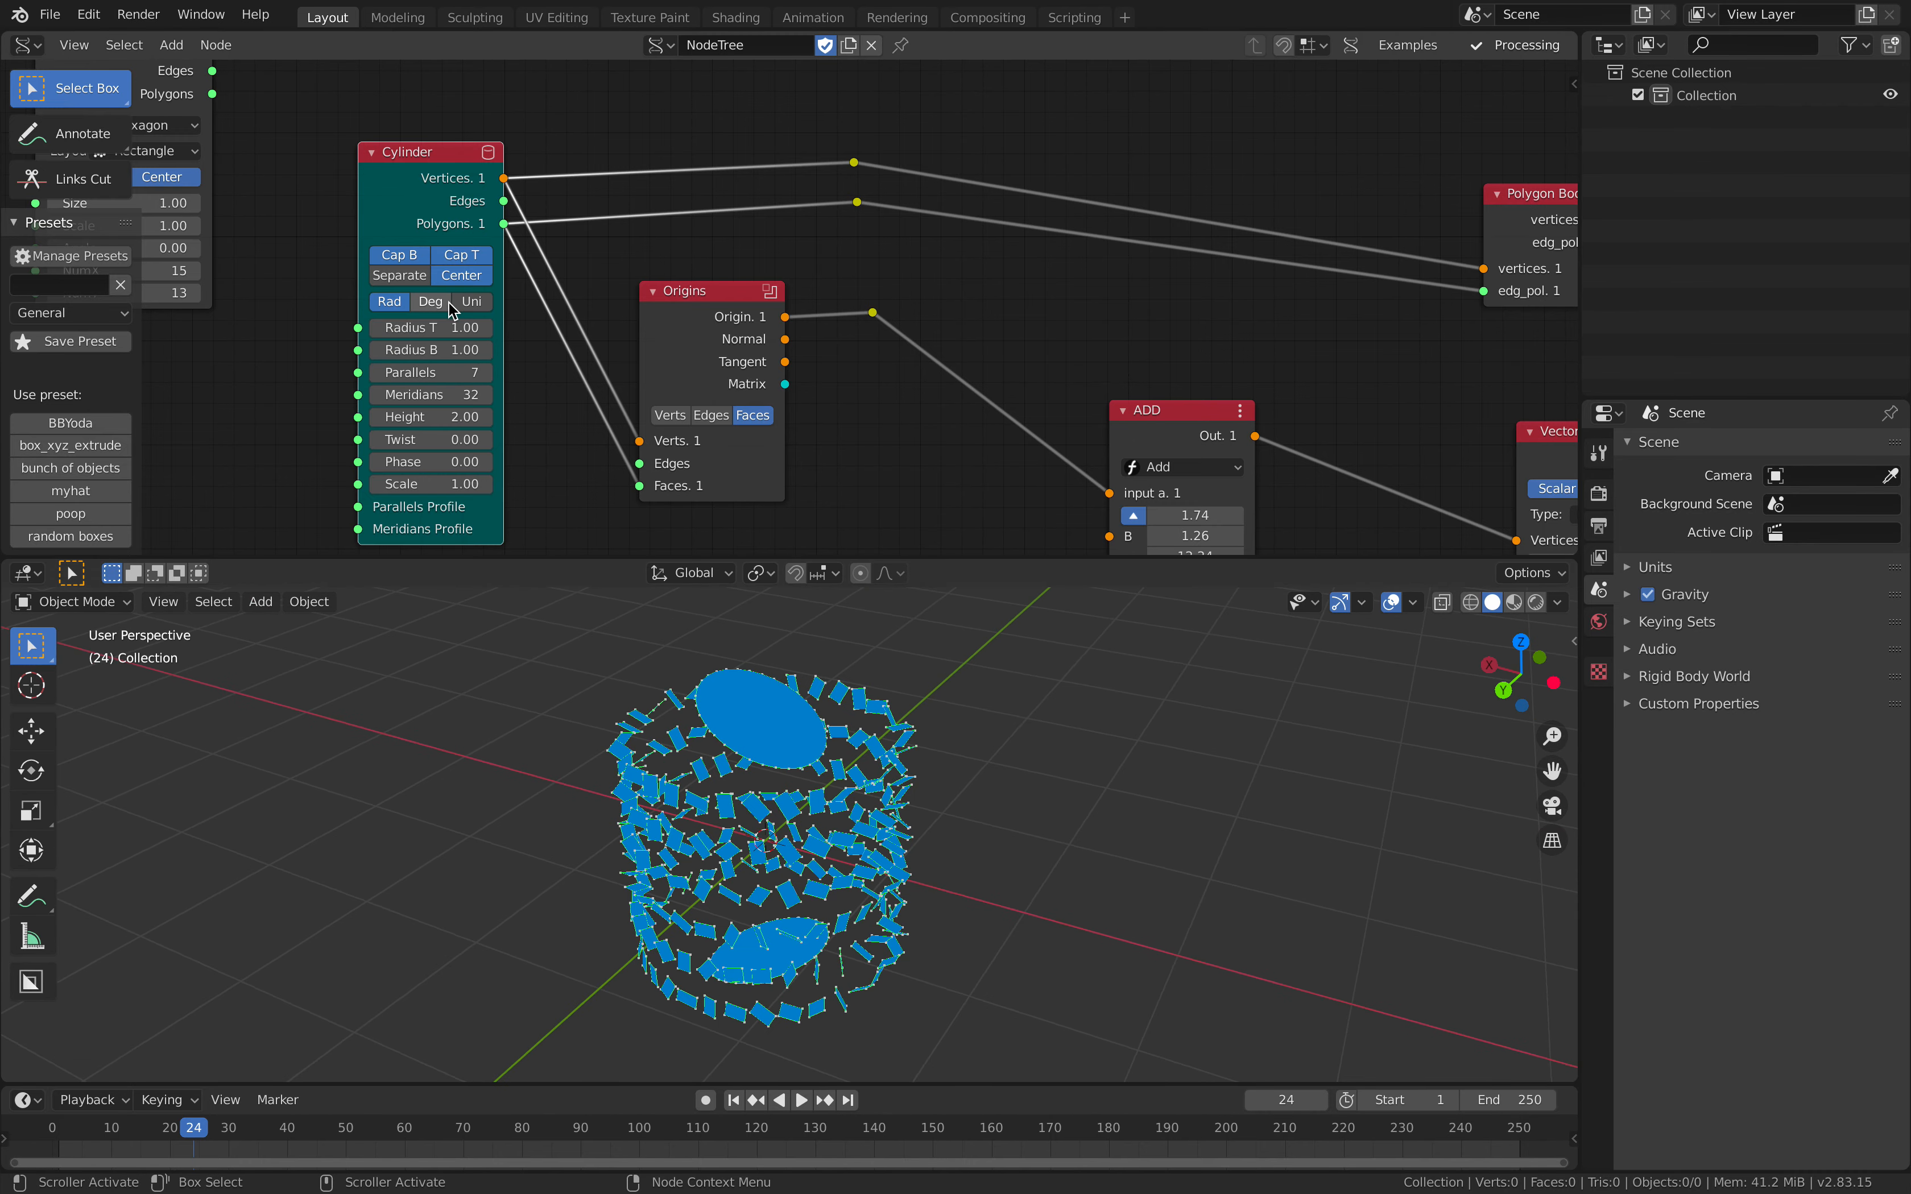
Step: Turn off both Cylinder caps, shift the node away from Origins and save the file
scroll(447, 302, up, 1)
click(422, 250)
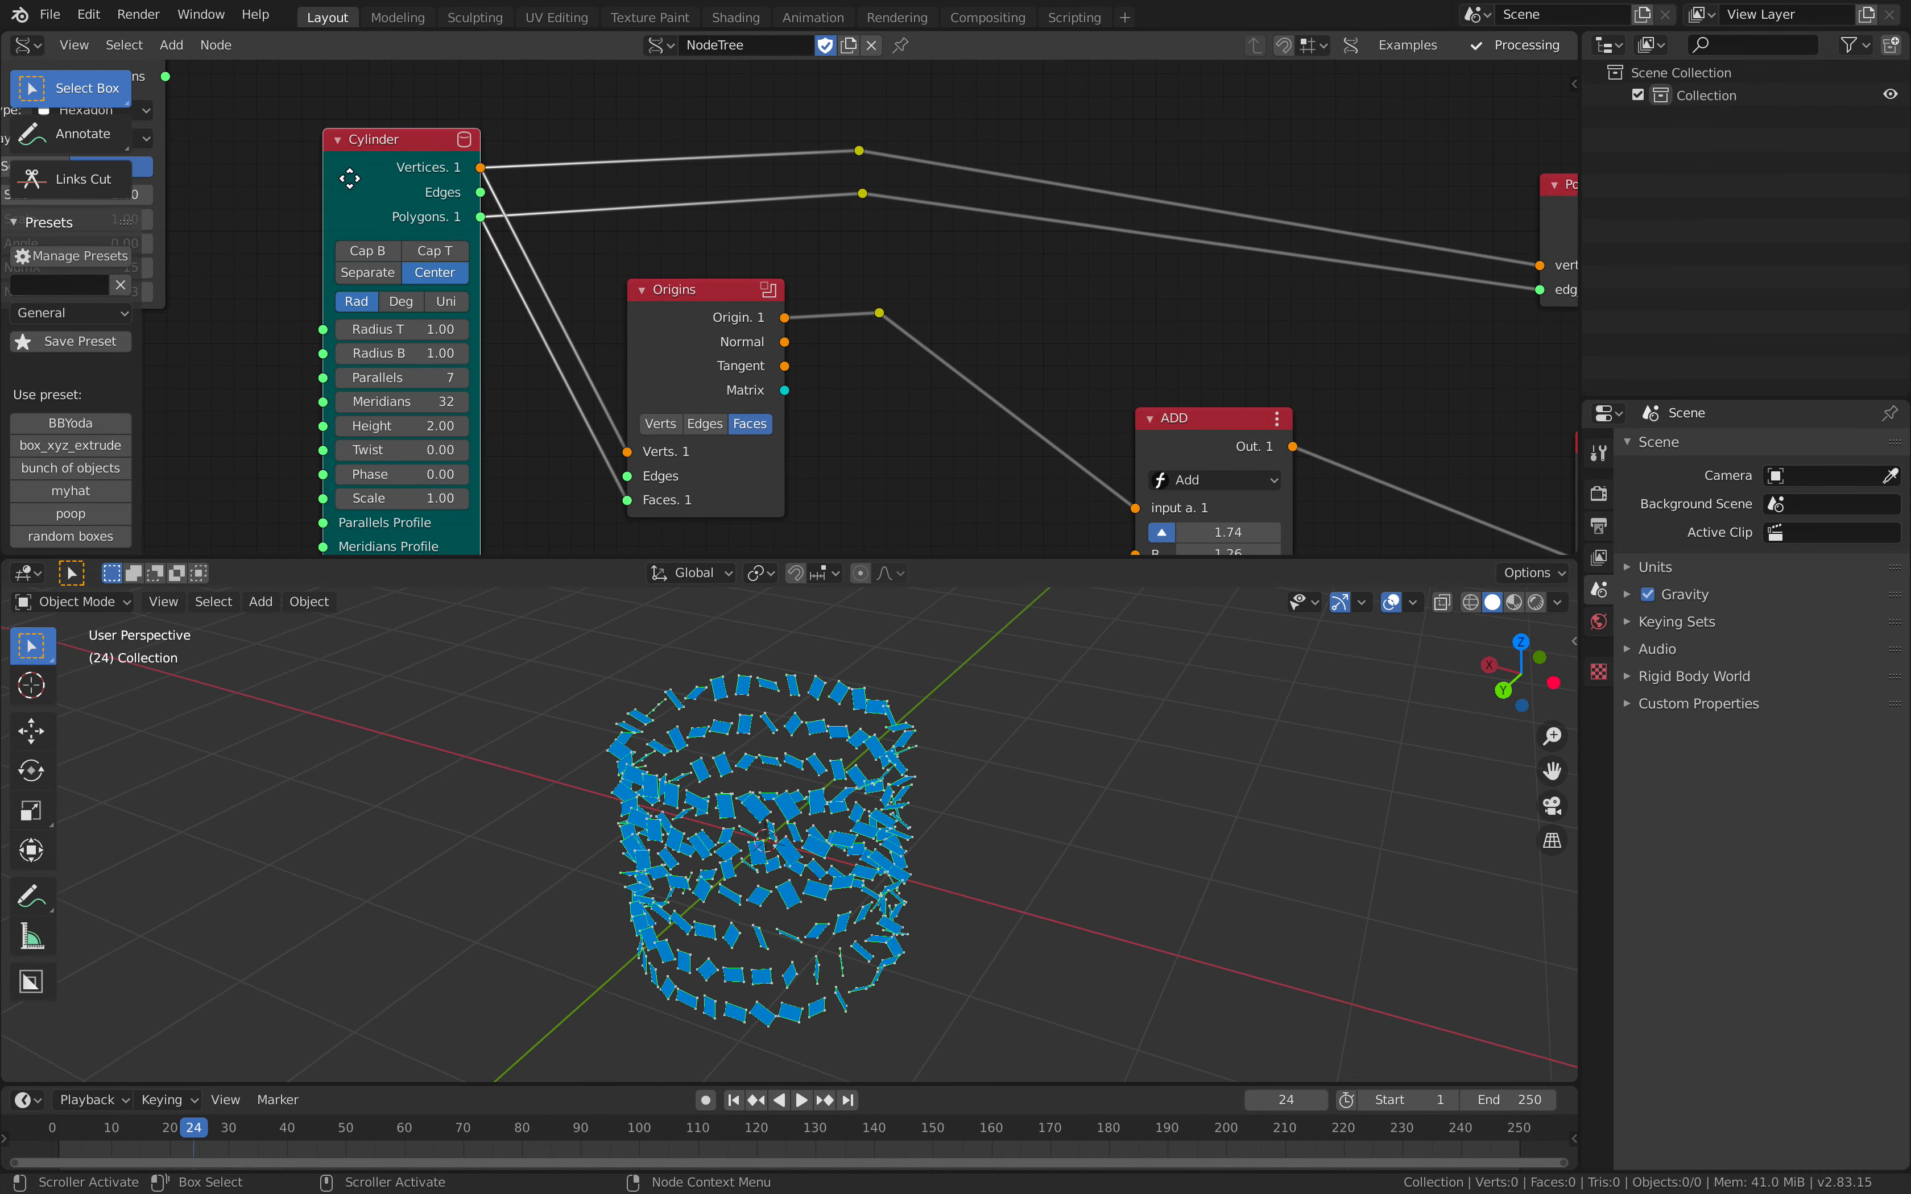
drag(350, 180, 311, 153)
middle_drag(939, 810, 851, 819)
key(ctrl+s)
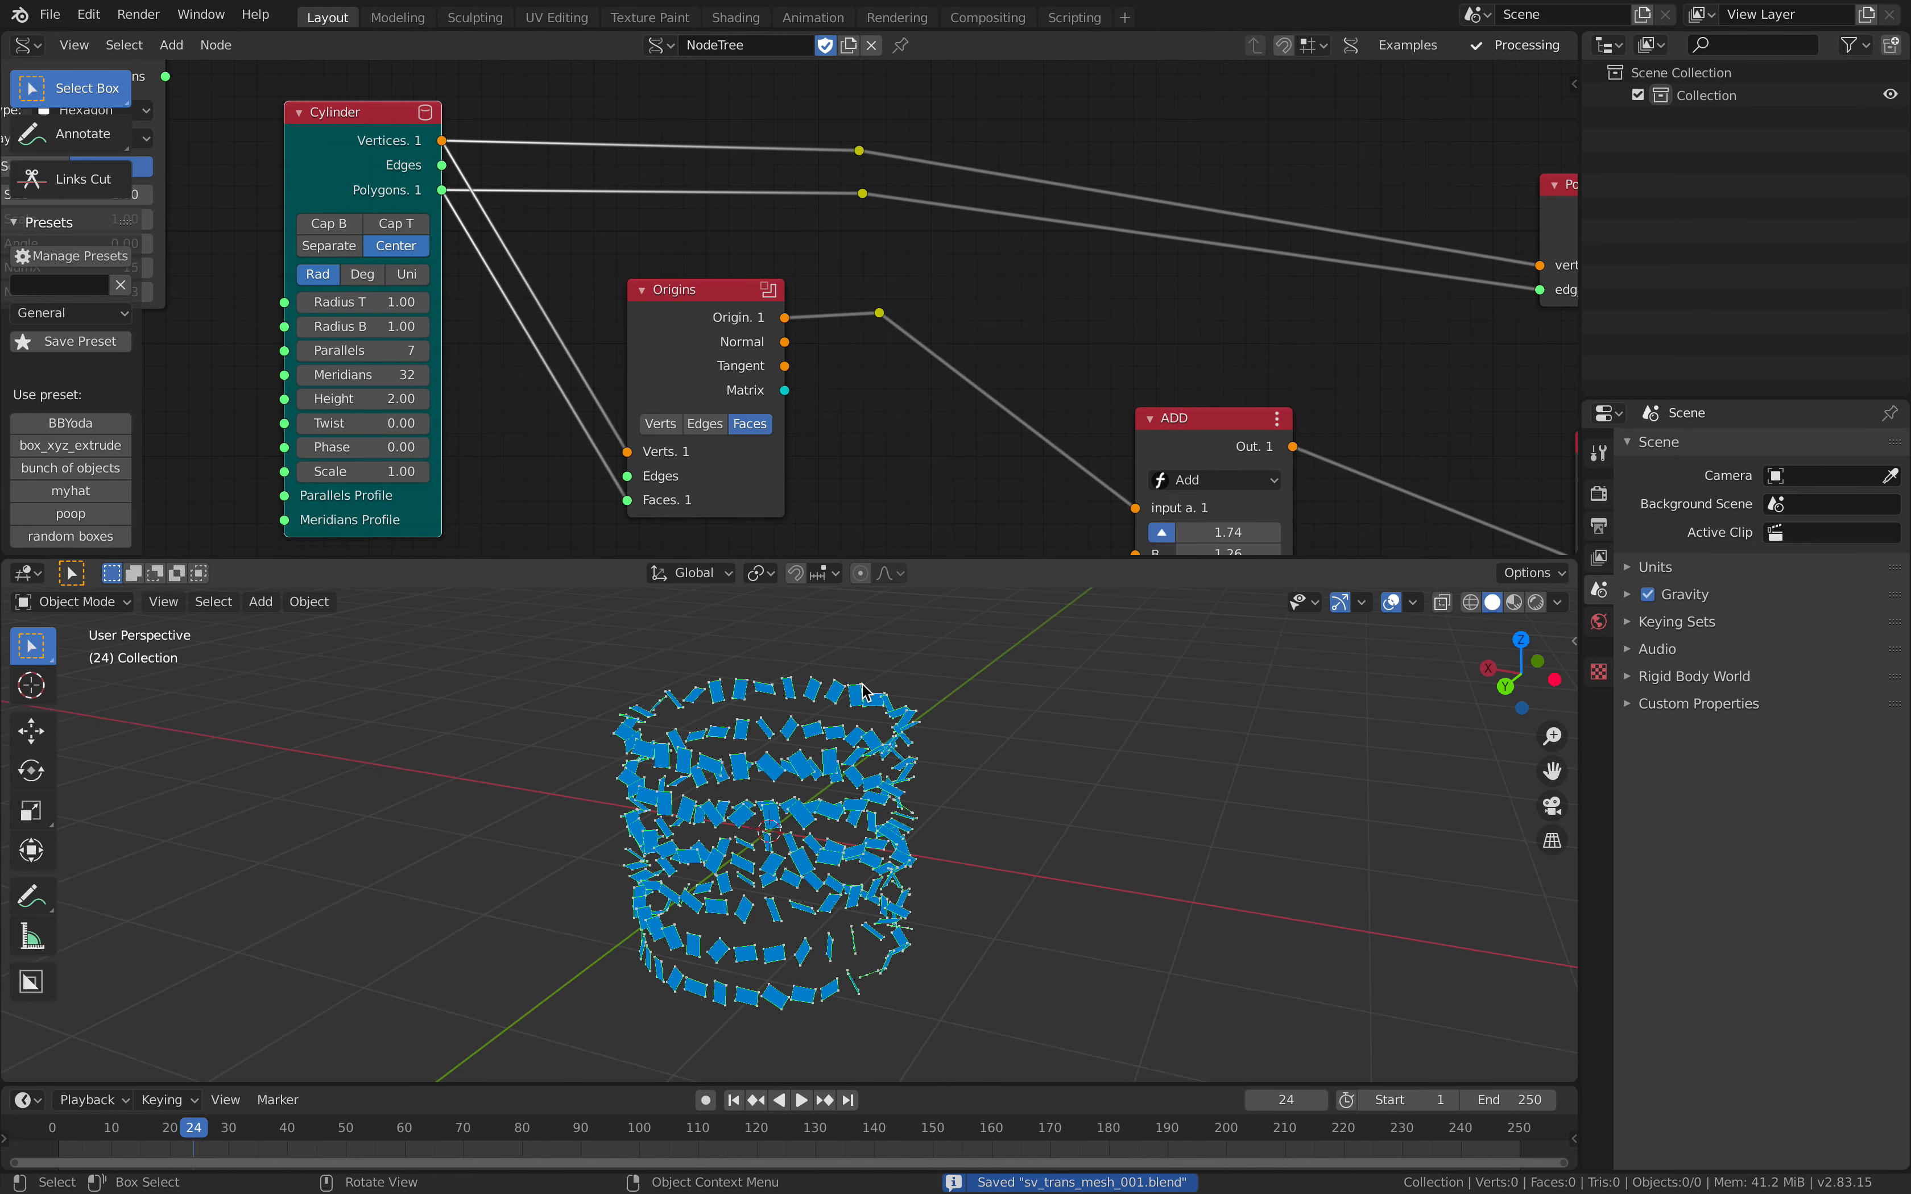
Step: Reset the Add node's B vector to 0 and raise it to 2.22, 2.40, 2.22
middle_drag(811, 457, 739, 439)
scroll(738, 440, down, 1)
middle_drag(872, 466, 676, 424)
drag(905, 464, 969, 504)
text(0)
key(Return)
drag(912, 485, 990, 462)
Step: Spread the Cylinder, Polygon Grid and Origins nodes apart to leave room between them, and save the file
middle_drag(749, 320, 1032, 319)
drag(718, 252, 680, 250)
middle_drag(650, 201, 851, 299)
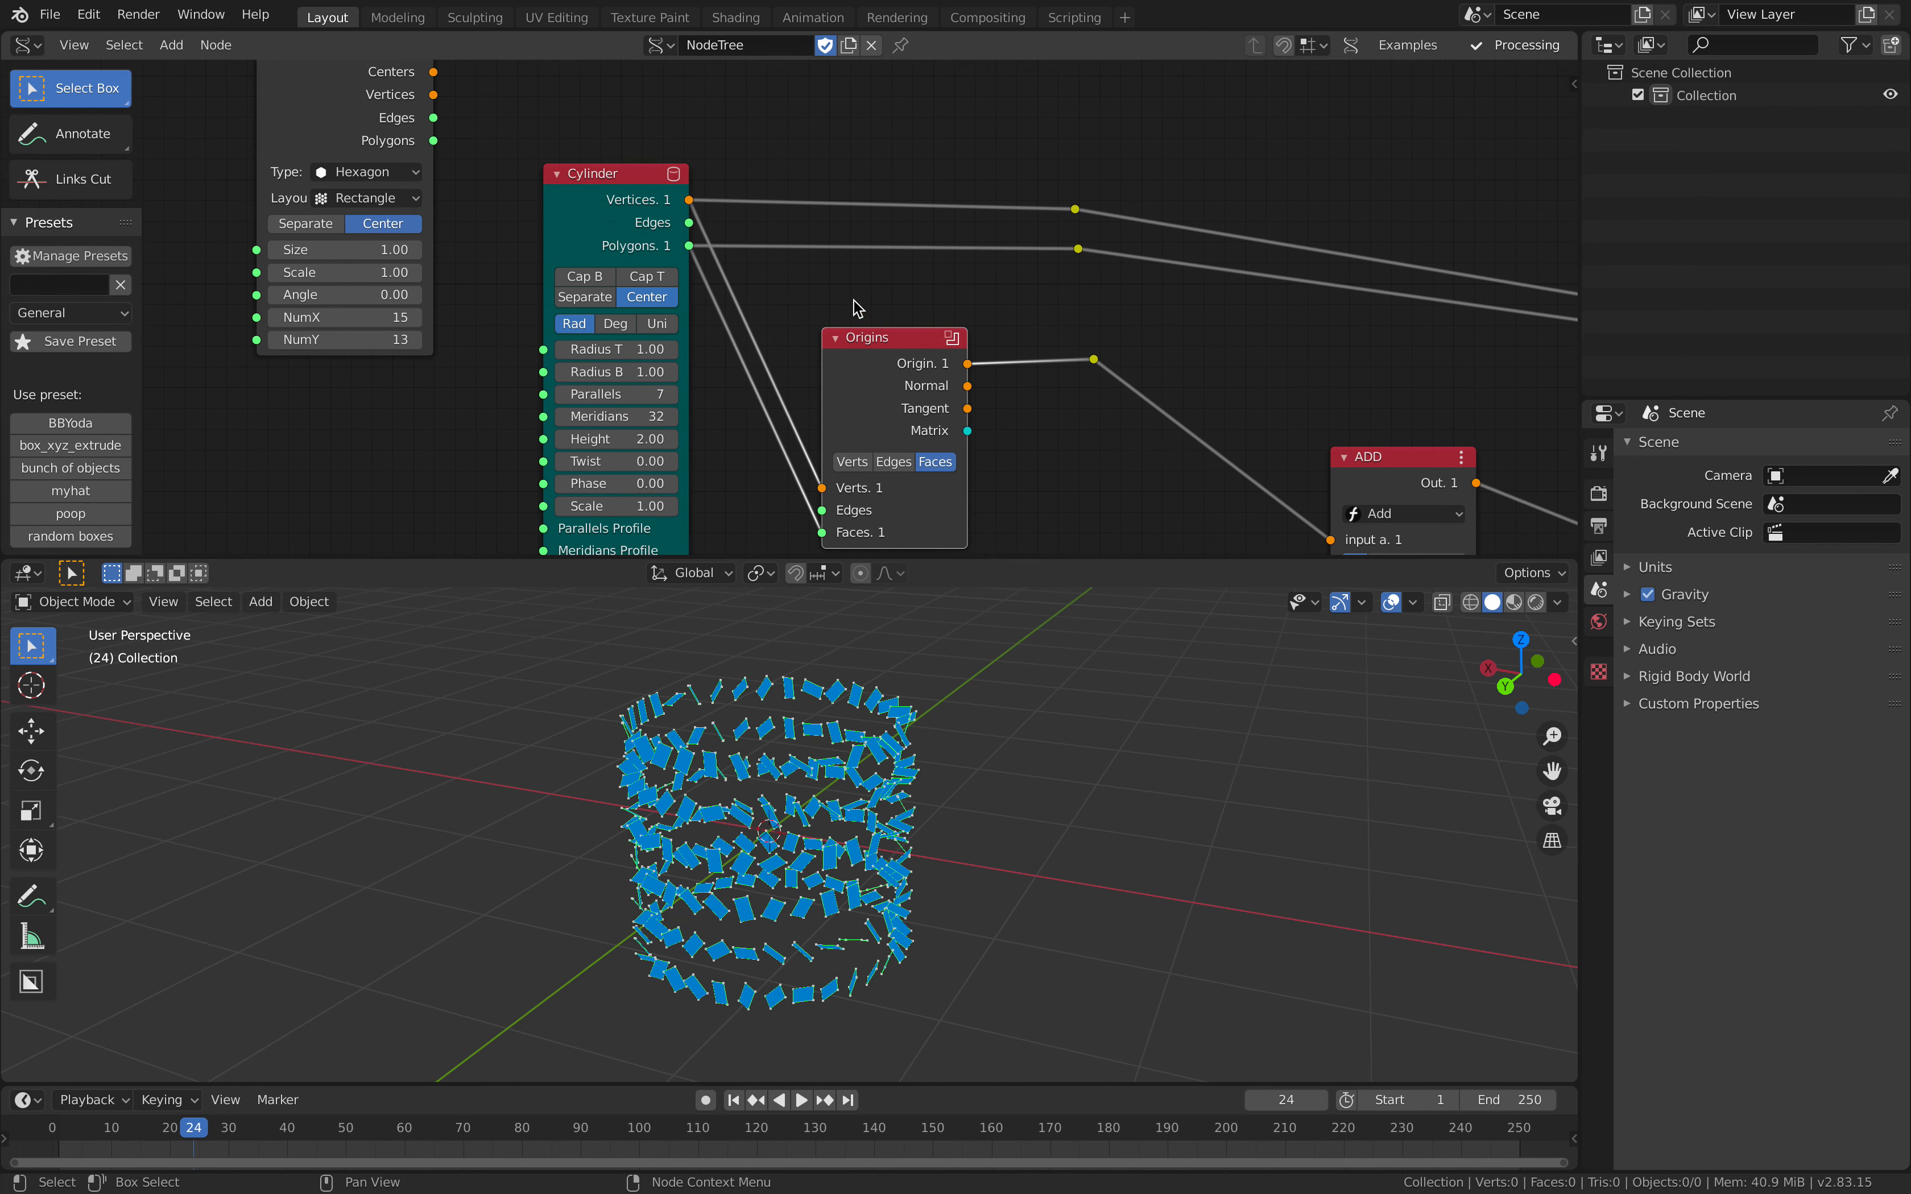
drag(620, 205, 539, 203)
scroll(561, 212, down, 3)
middle_drag(561, 211, 723, 274)
drag(555, 201, 301, 156)
drag(691, 276, 527, 277)
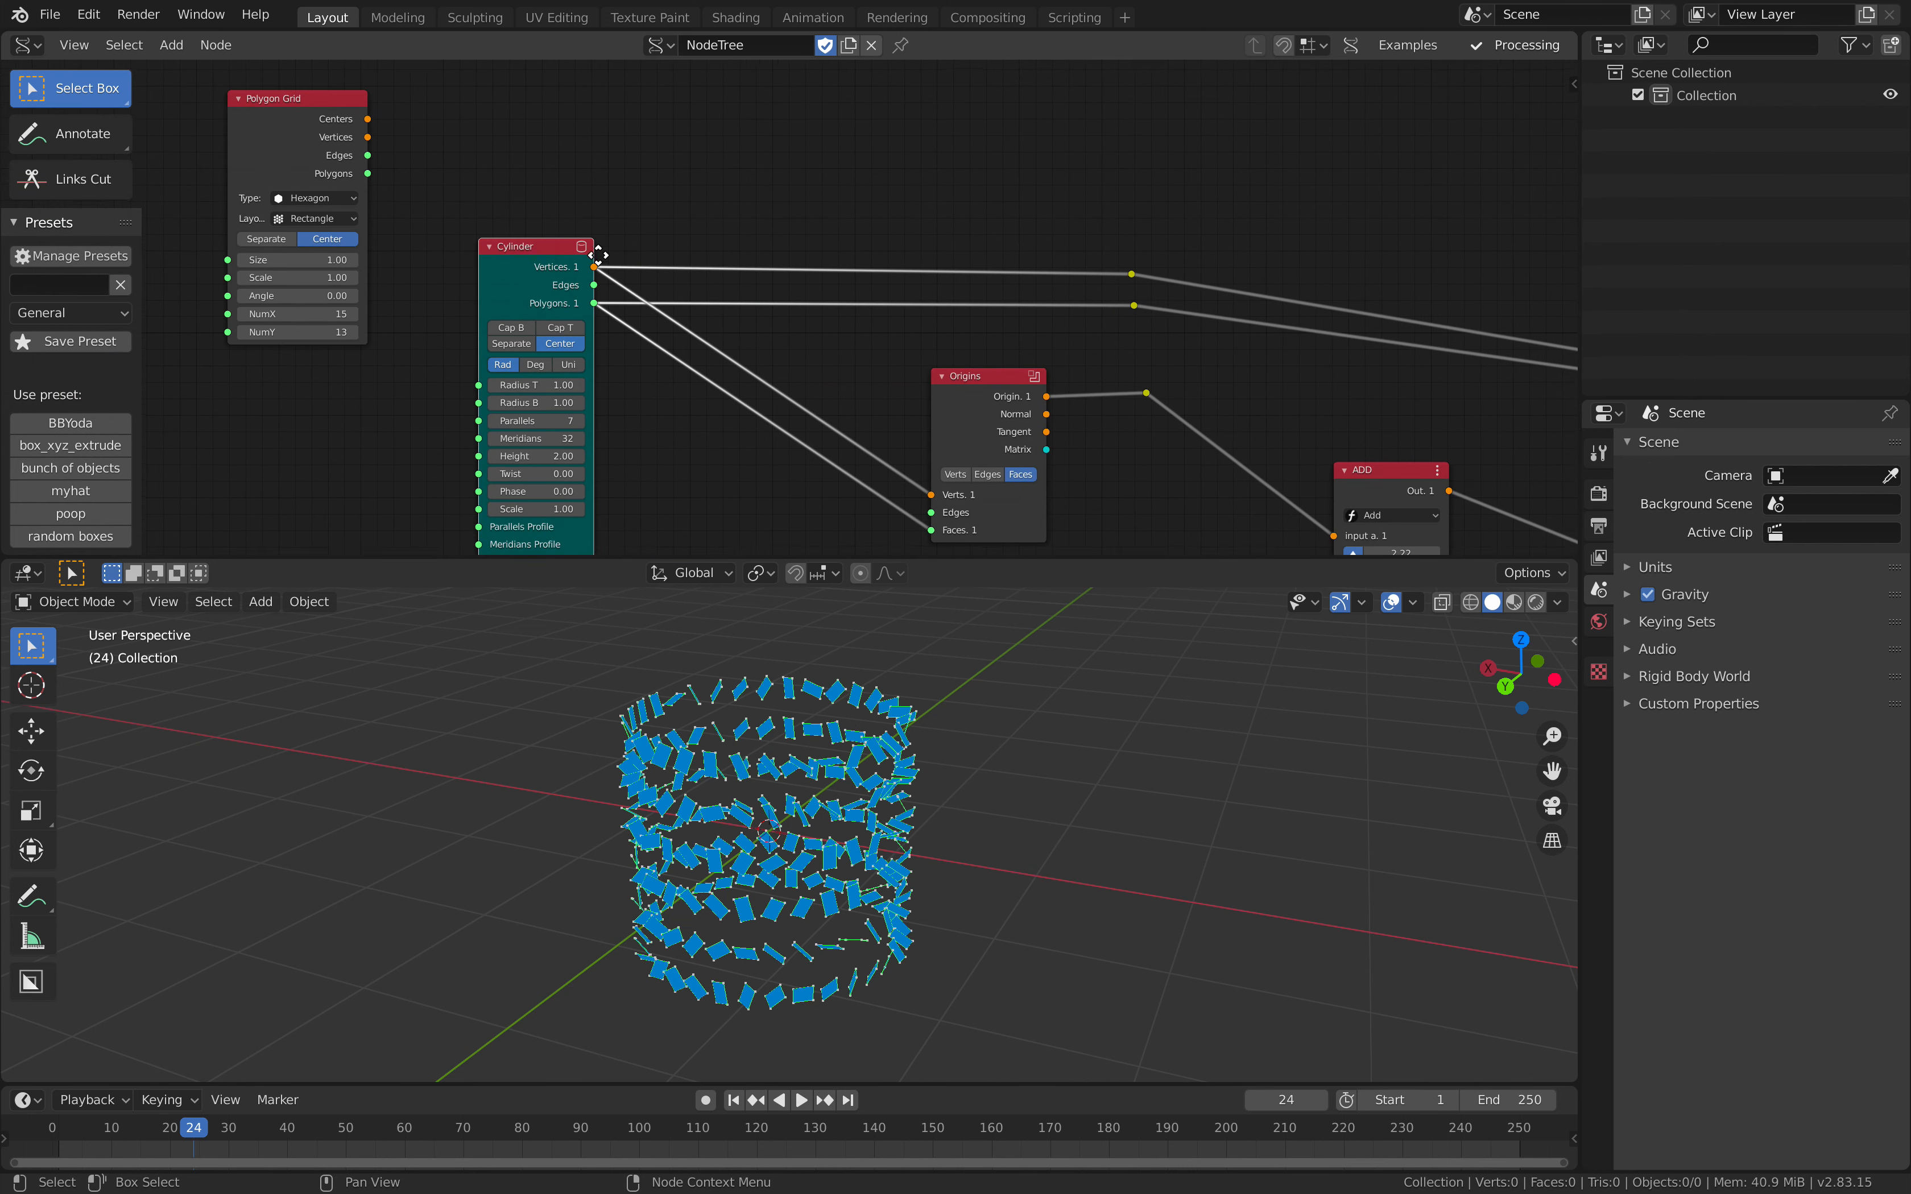
click(606, 274)
key(ctrl+s)
middle_drag(612, 246, 746, 209)
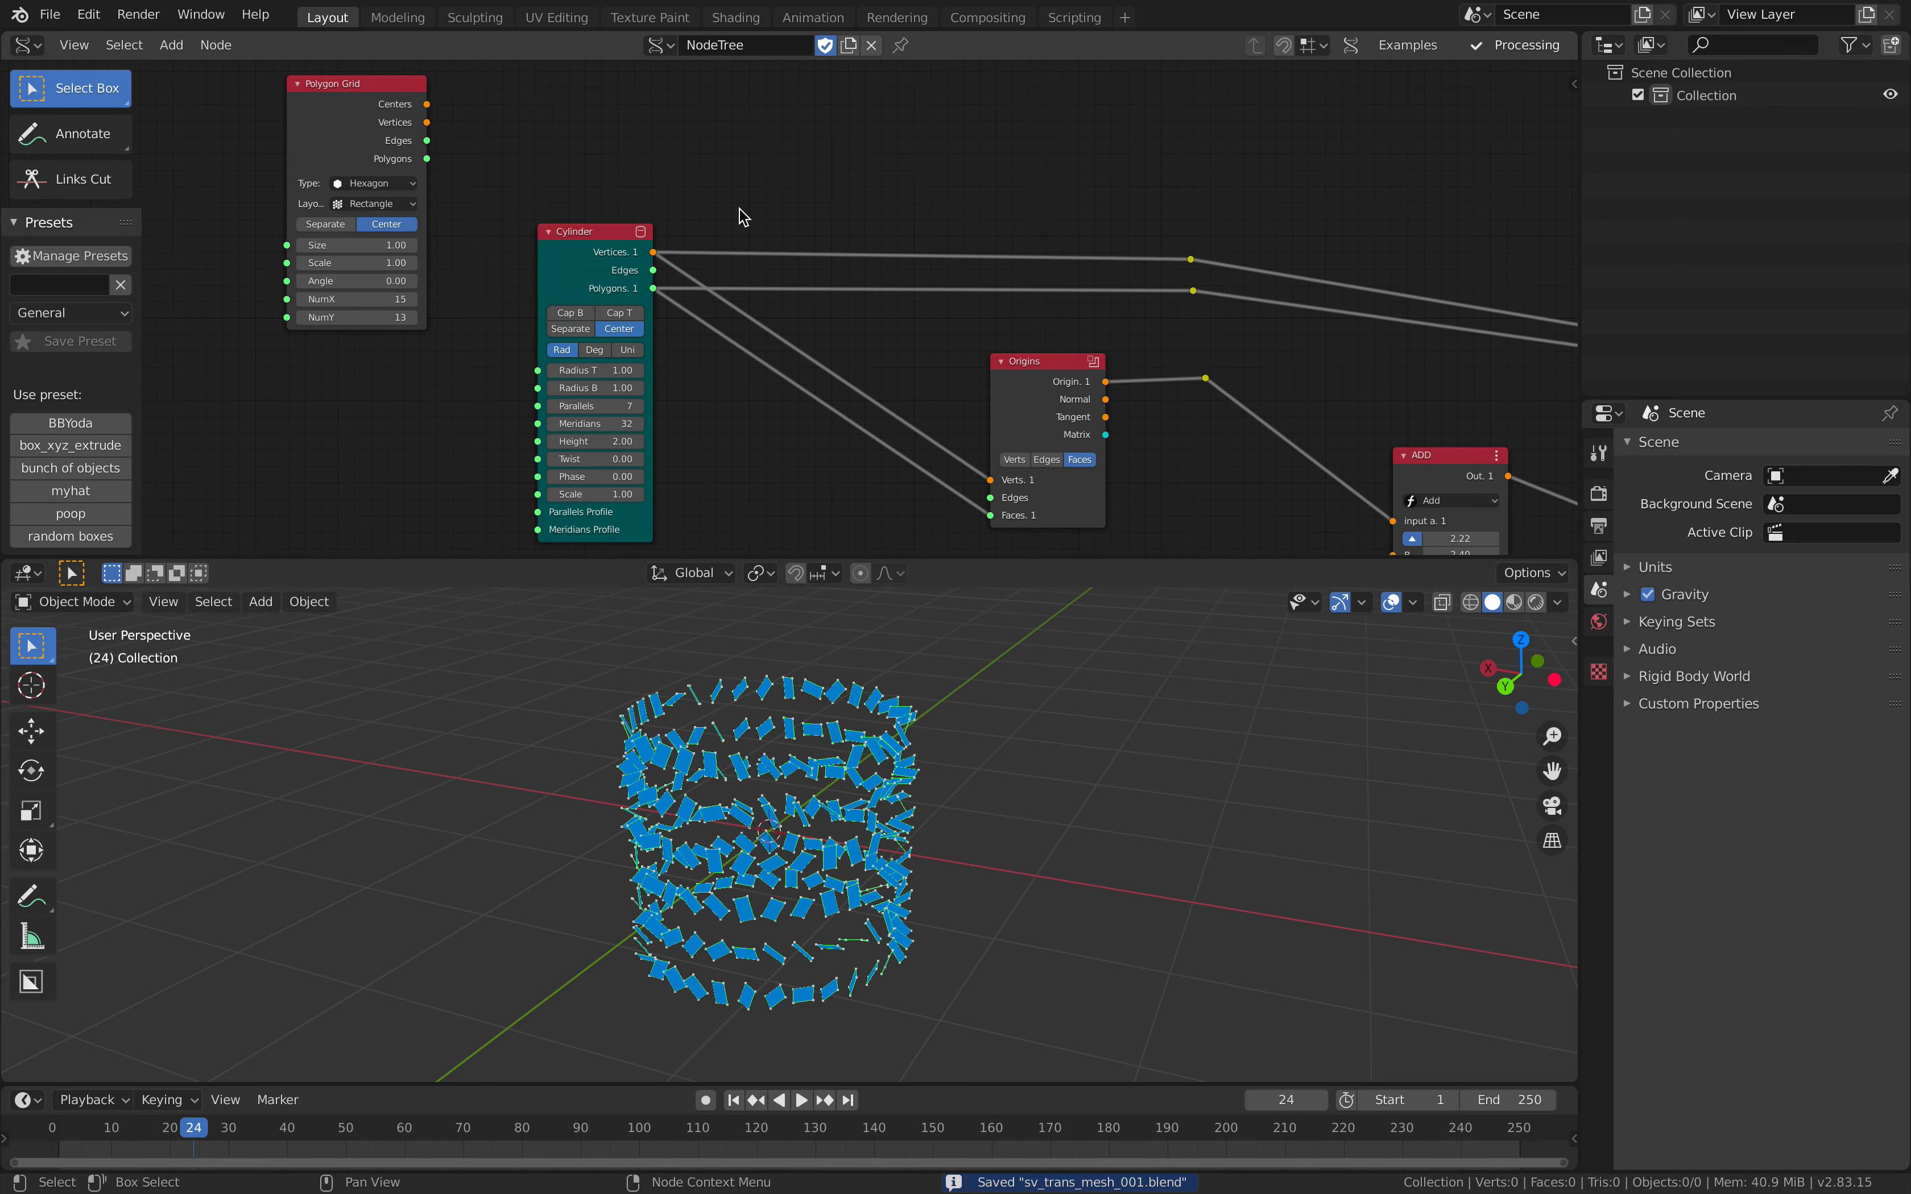
Step: Move the two Polygon Boom reroutes near the Cylinder and feed Origins' Verts and Faces from them
drag(569, 230, 527, 251)
drag(1024, 370, 1062, 374)
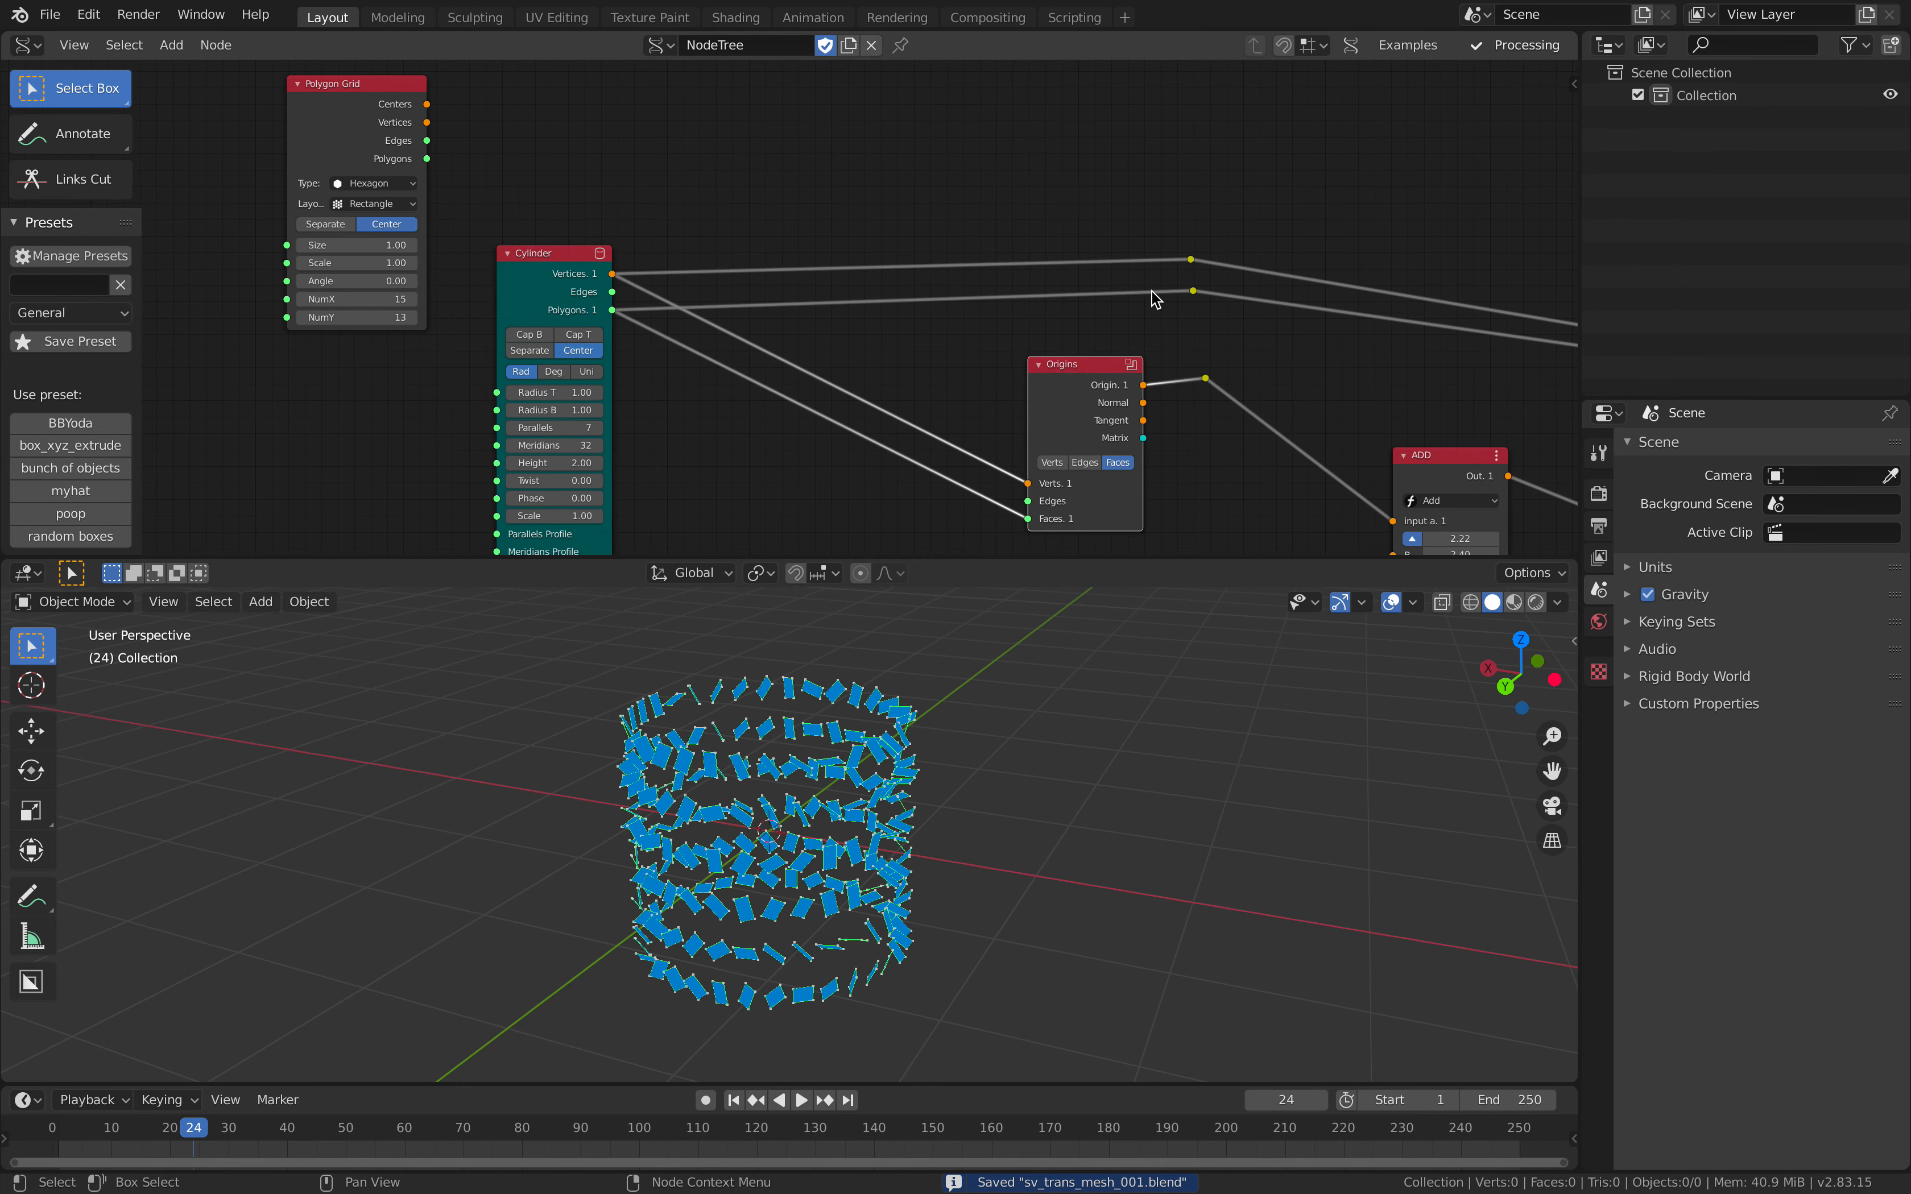
click(1191, 261)
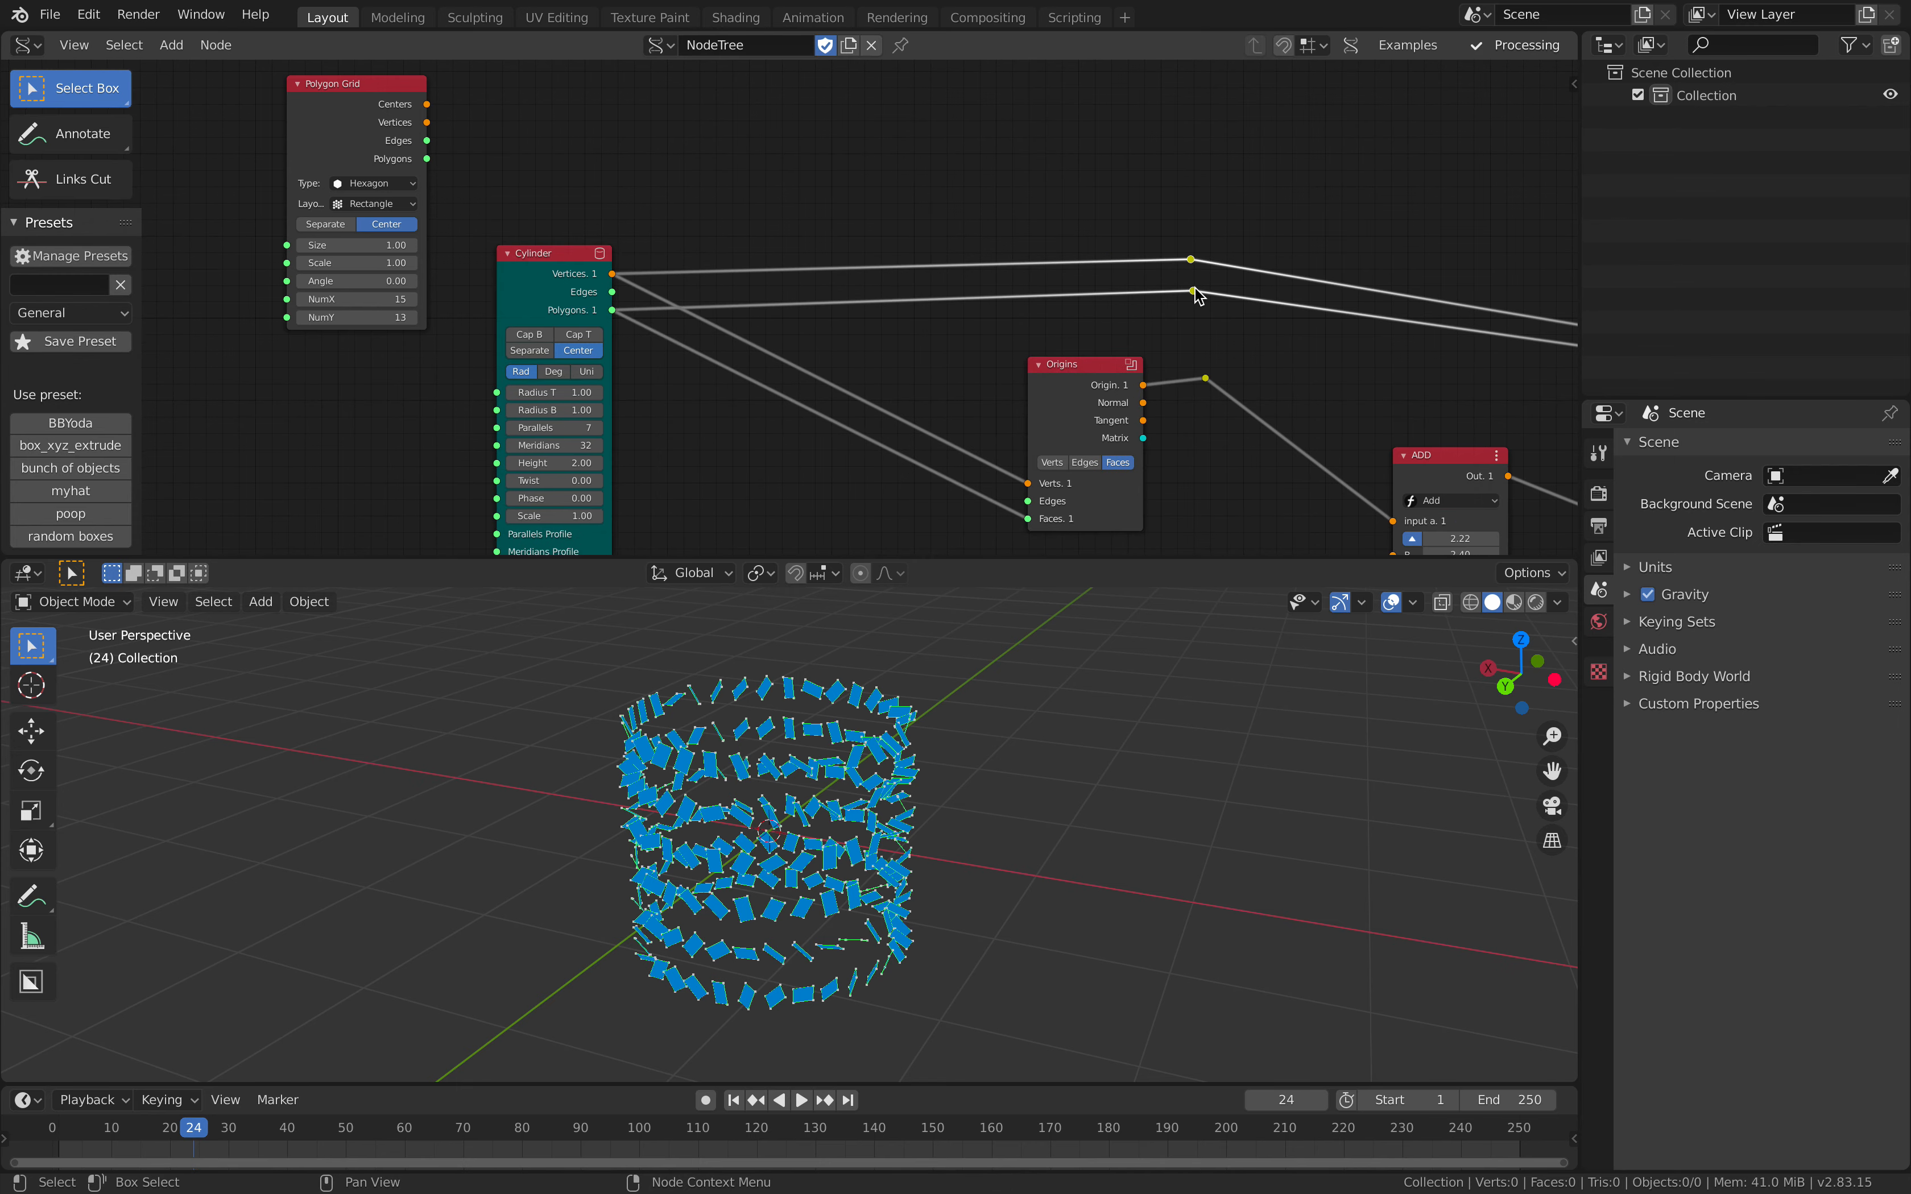
drag(1199, 296, 931, 373)
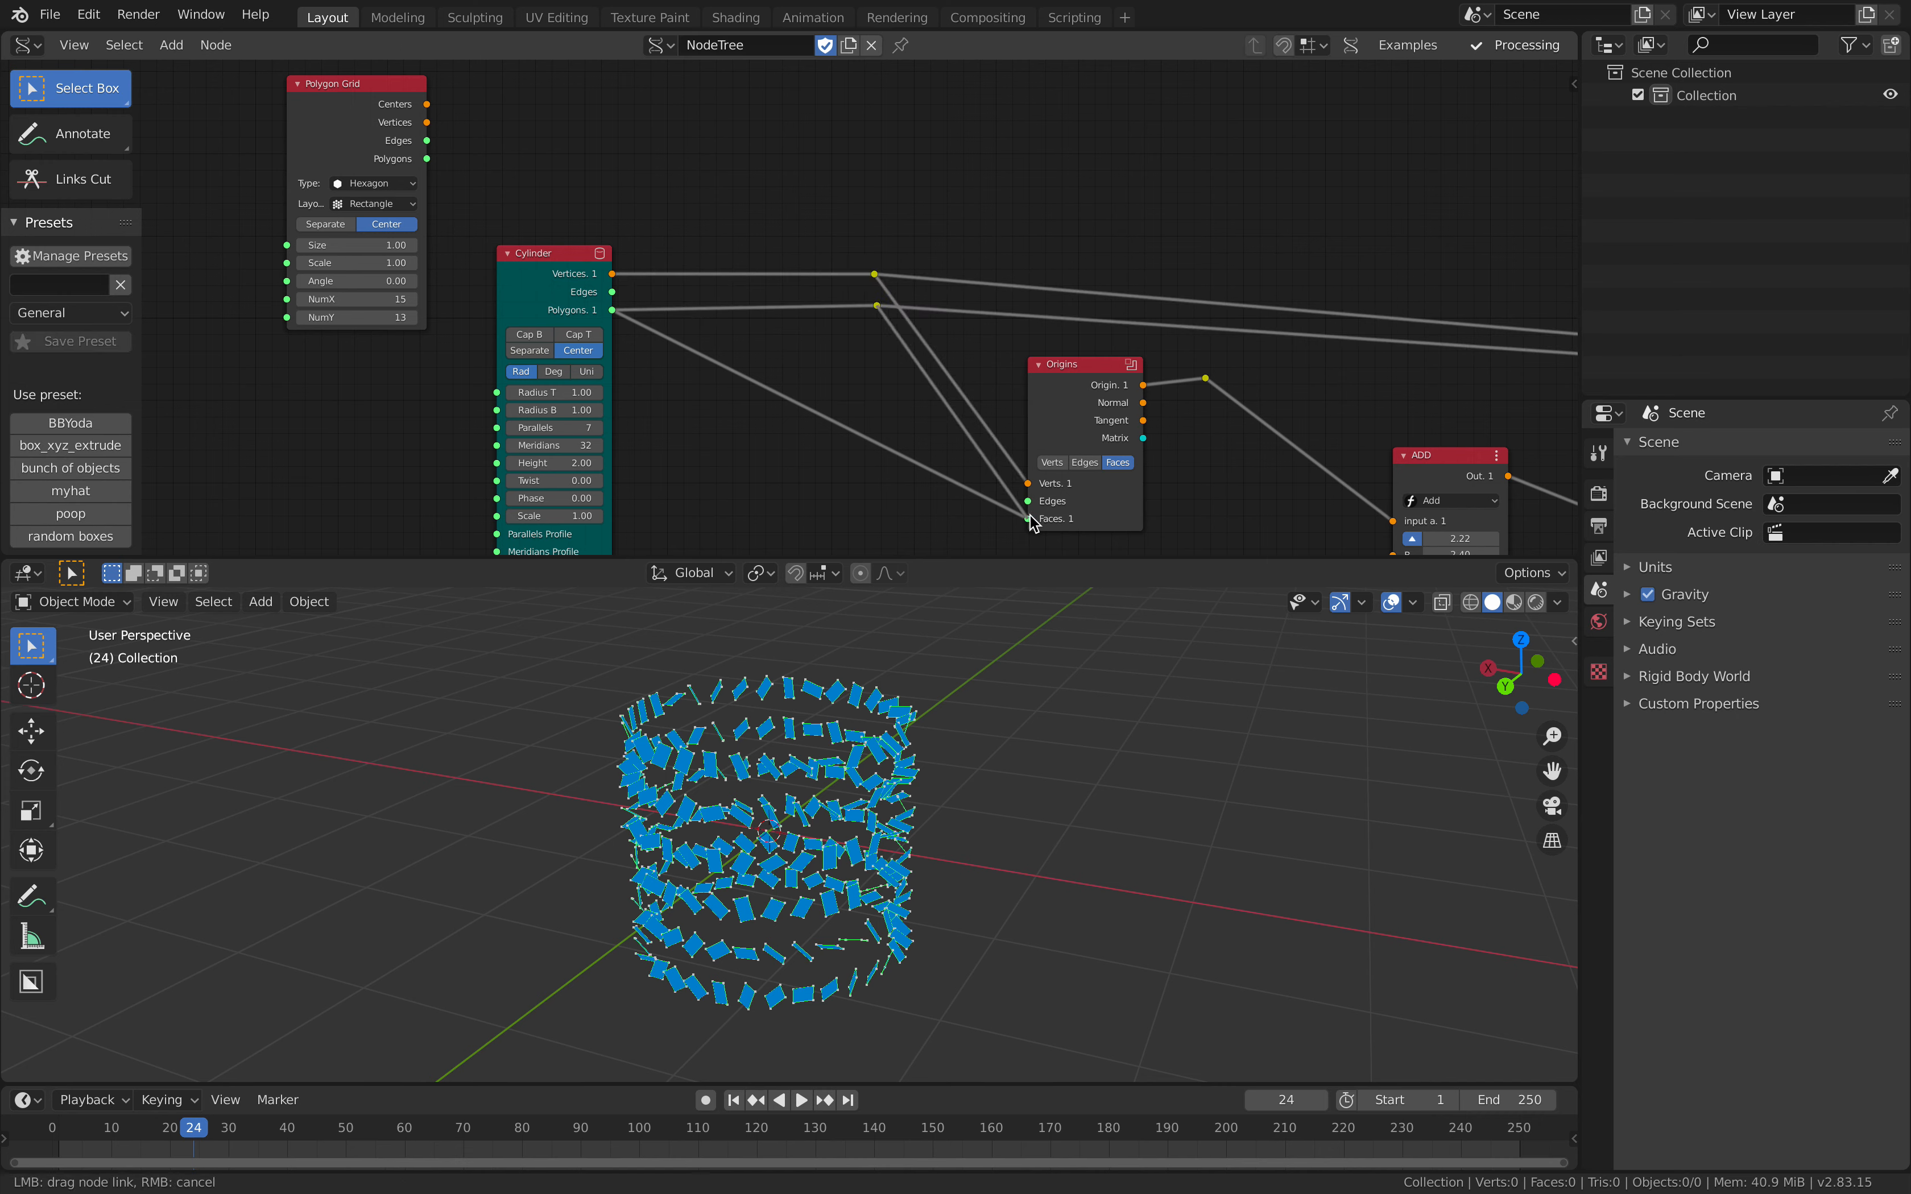
drag(855, 254, 908, 339)
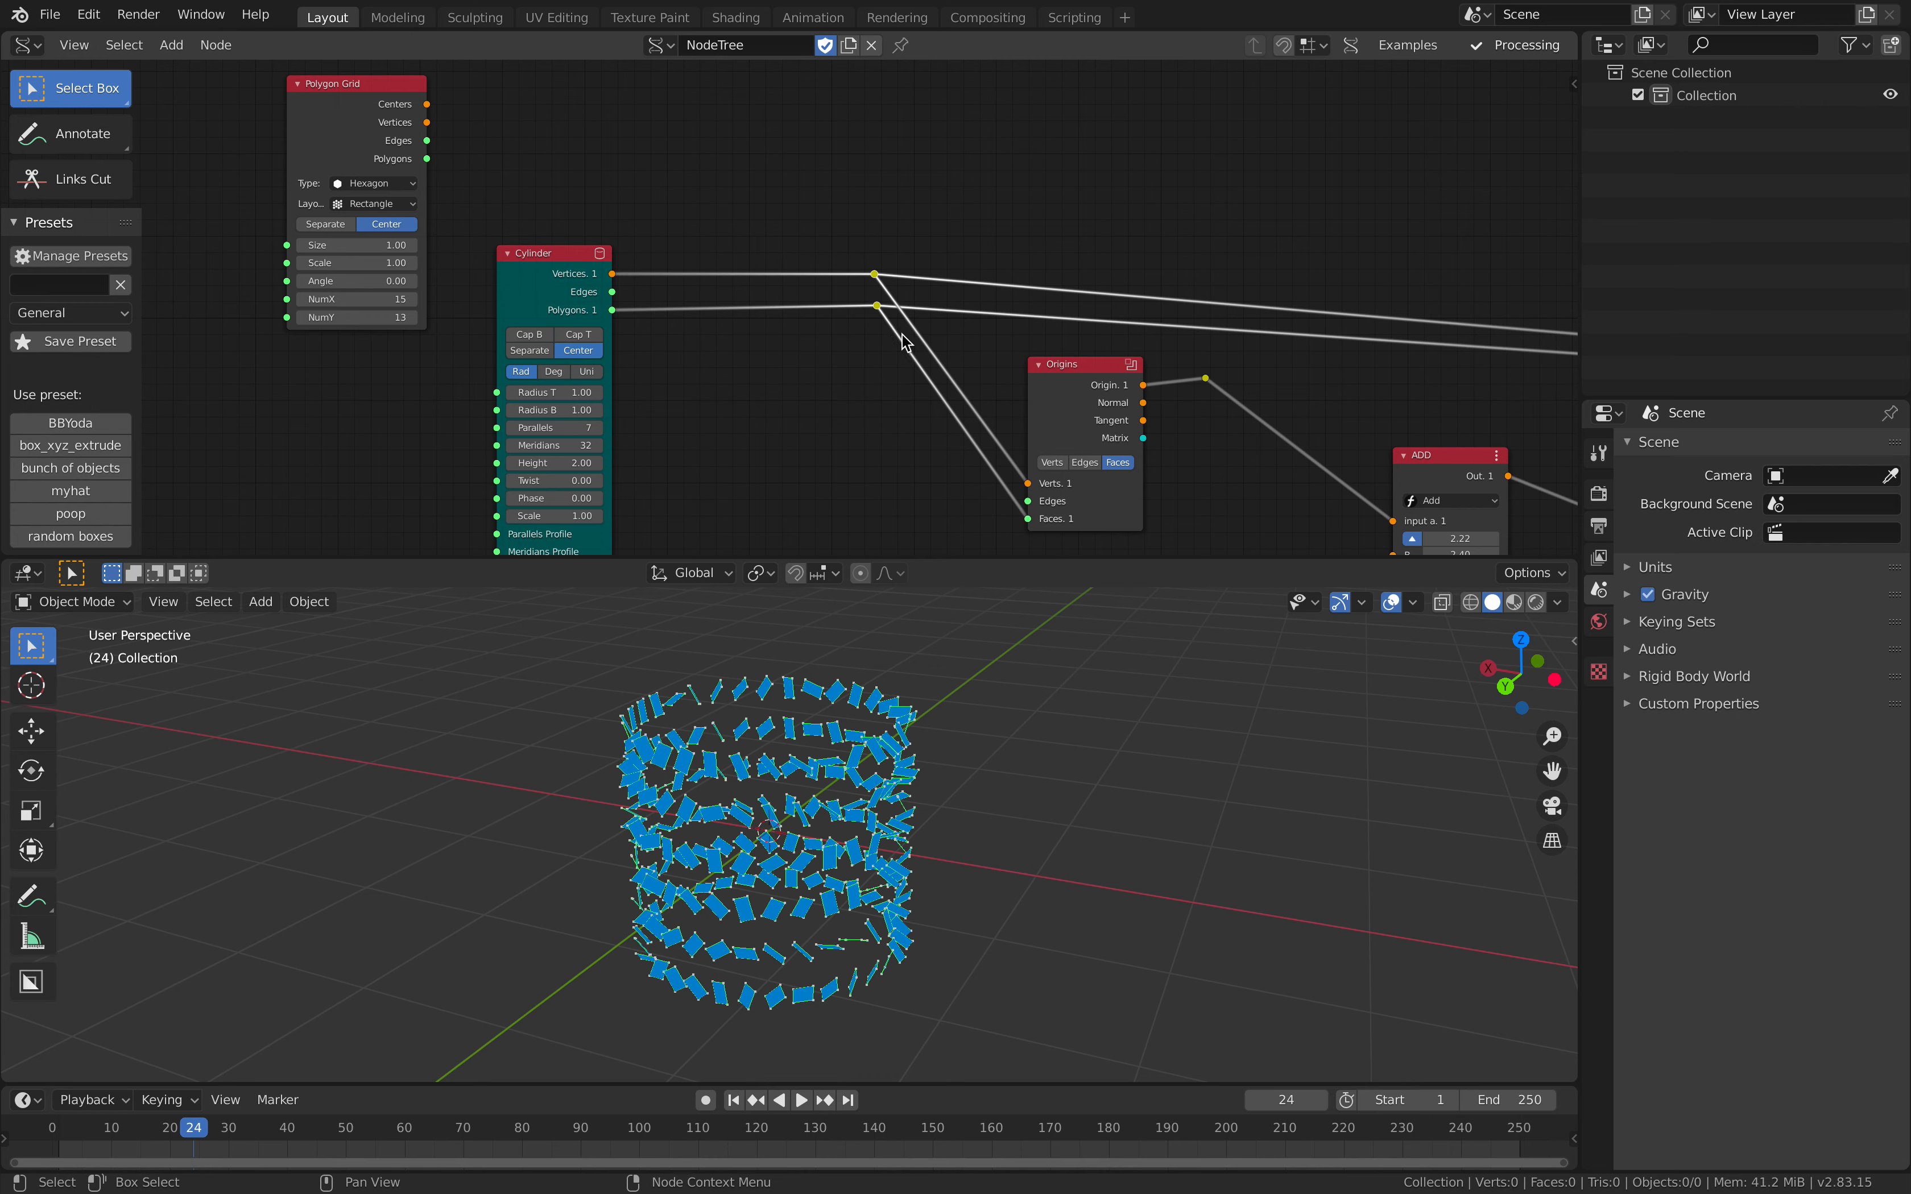
key(g)
click(831, 398)
Step: Link Origins' Origin output directly to the Add node, remove the leftover reroute, place Origins beside Add and save
scroll(1184, 276, down, 4)
middle_drag(1220, 279, 814, 220)
scroll(746, 241, down, 5)
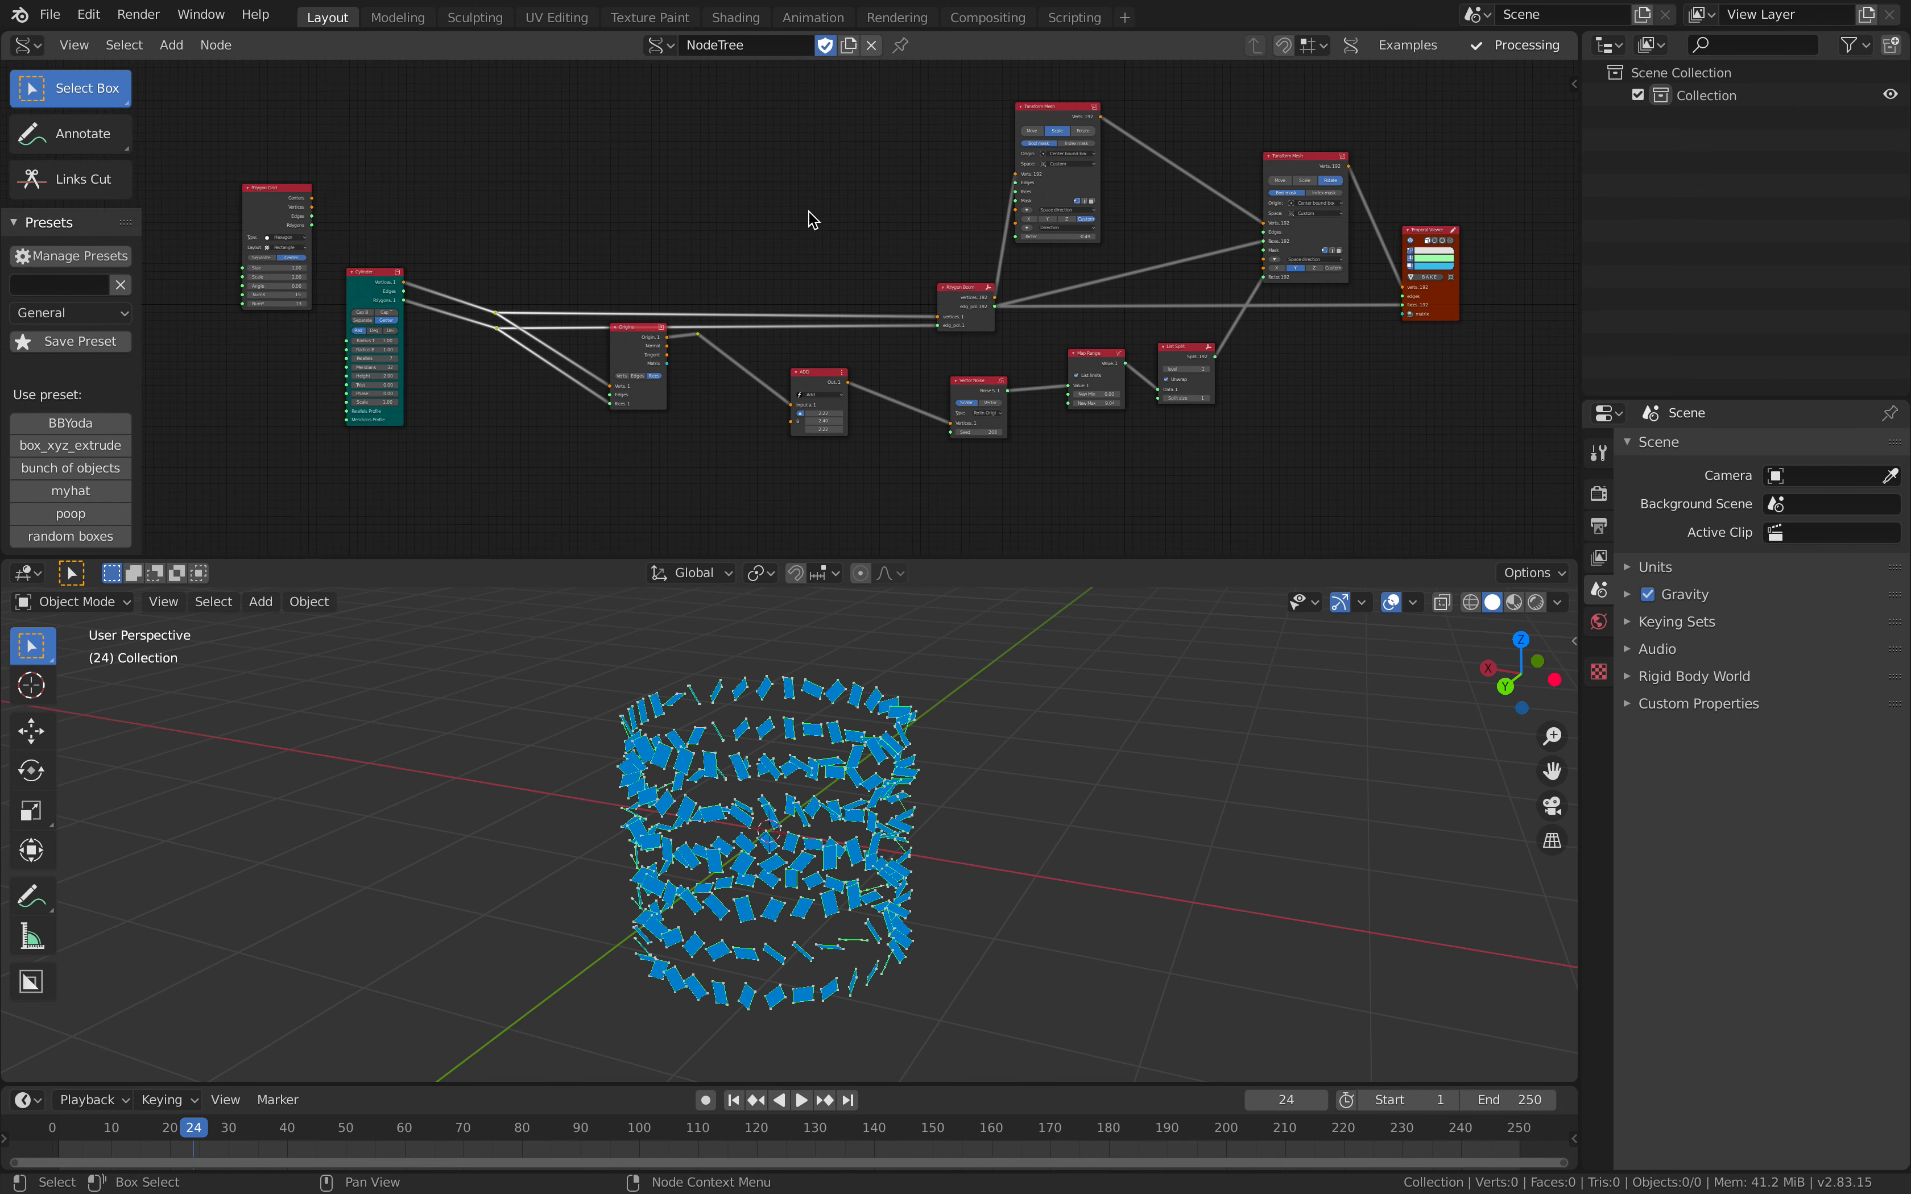
drag(644, 335, 646, 364)
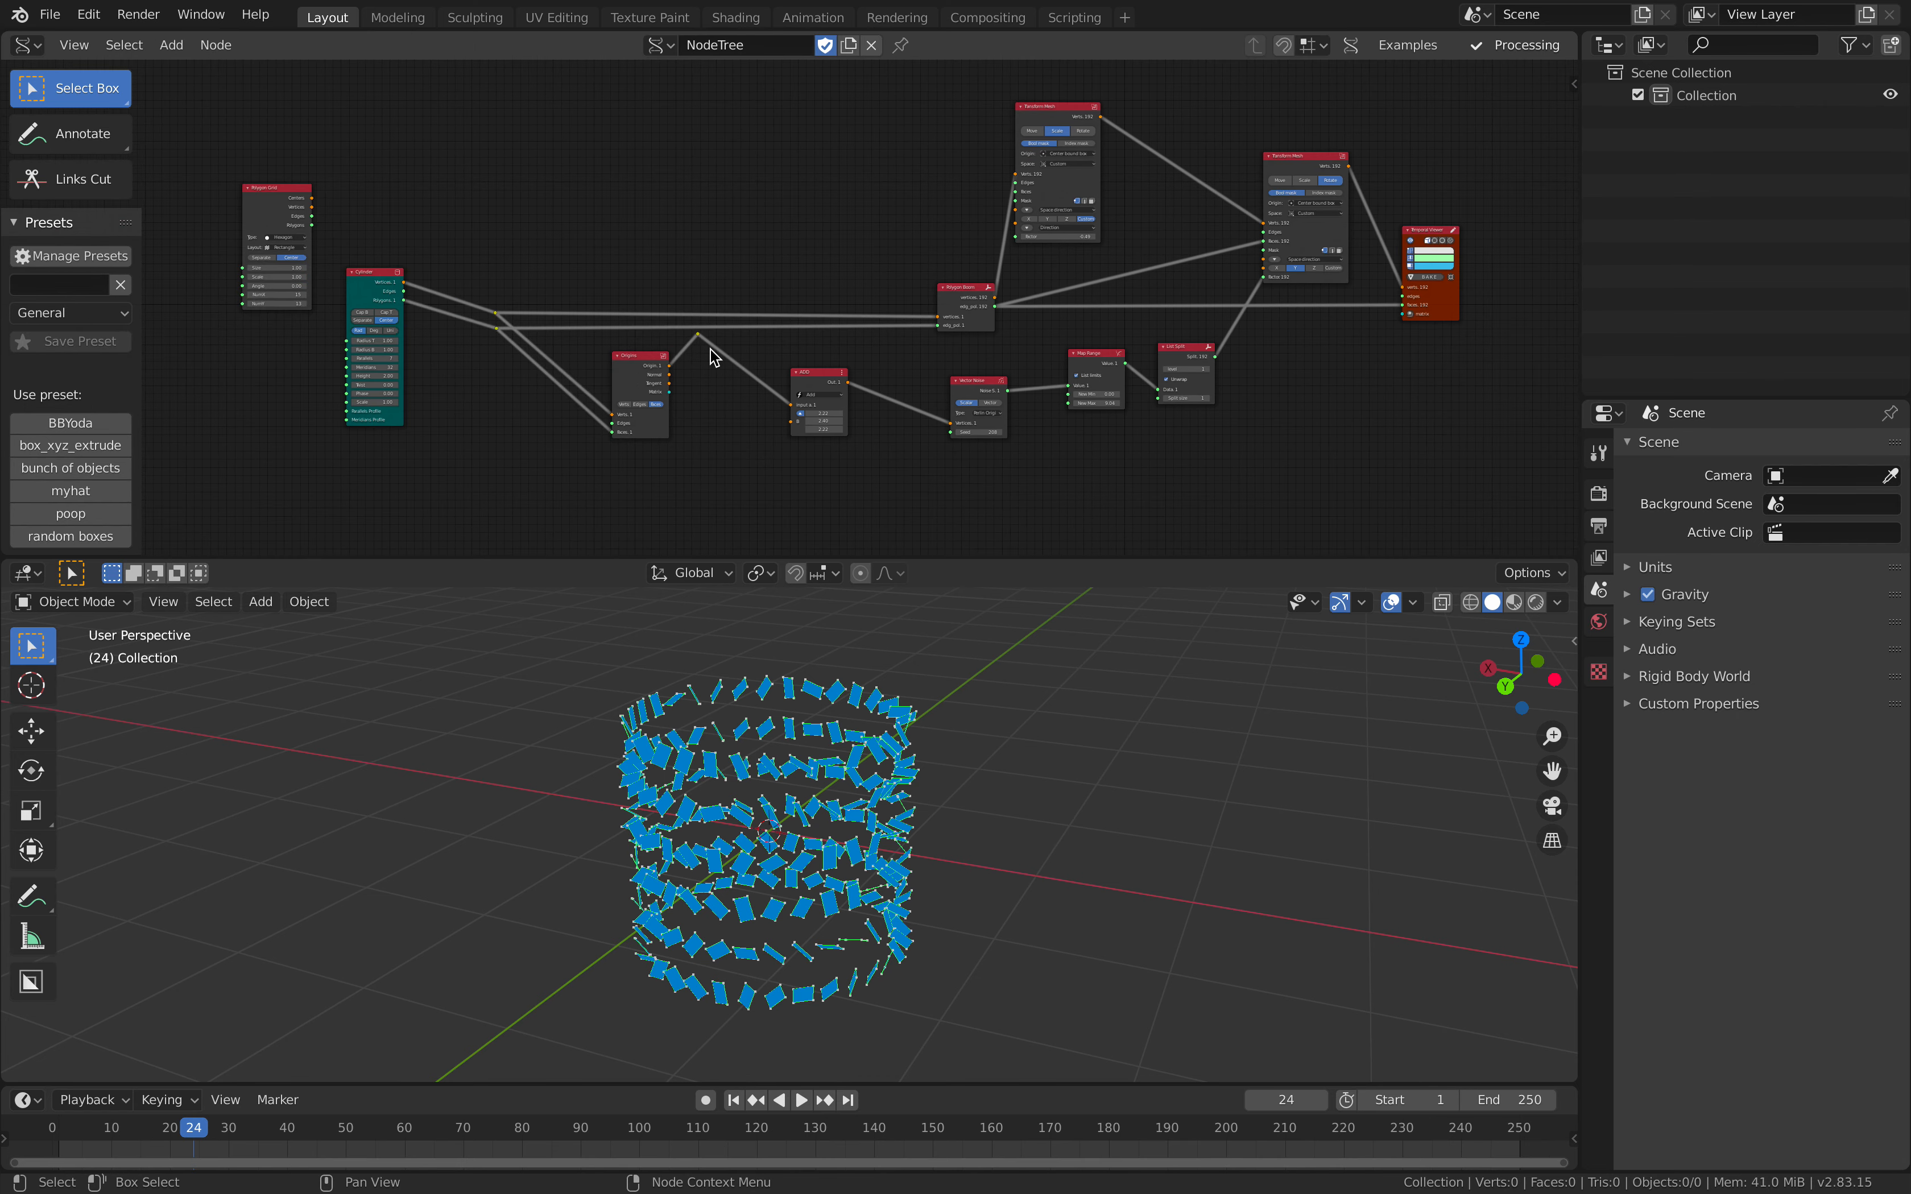
scroll(715, 364, up, 3)
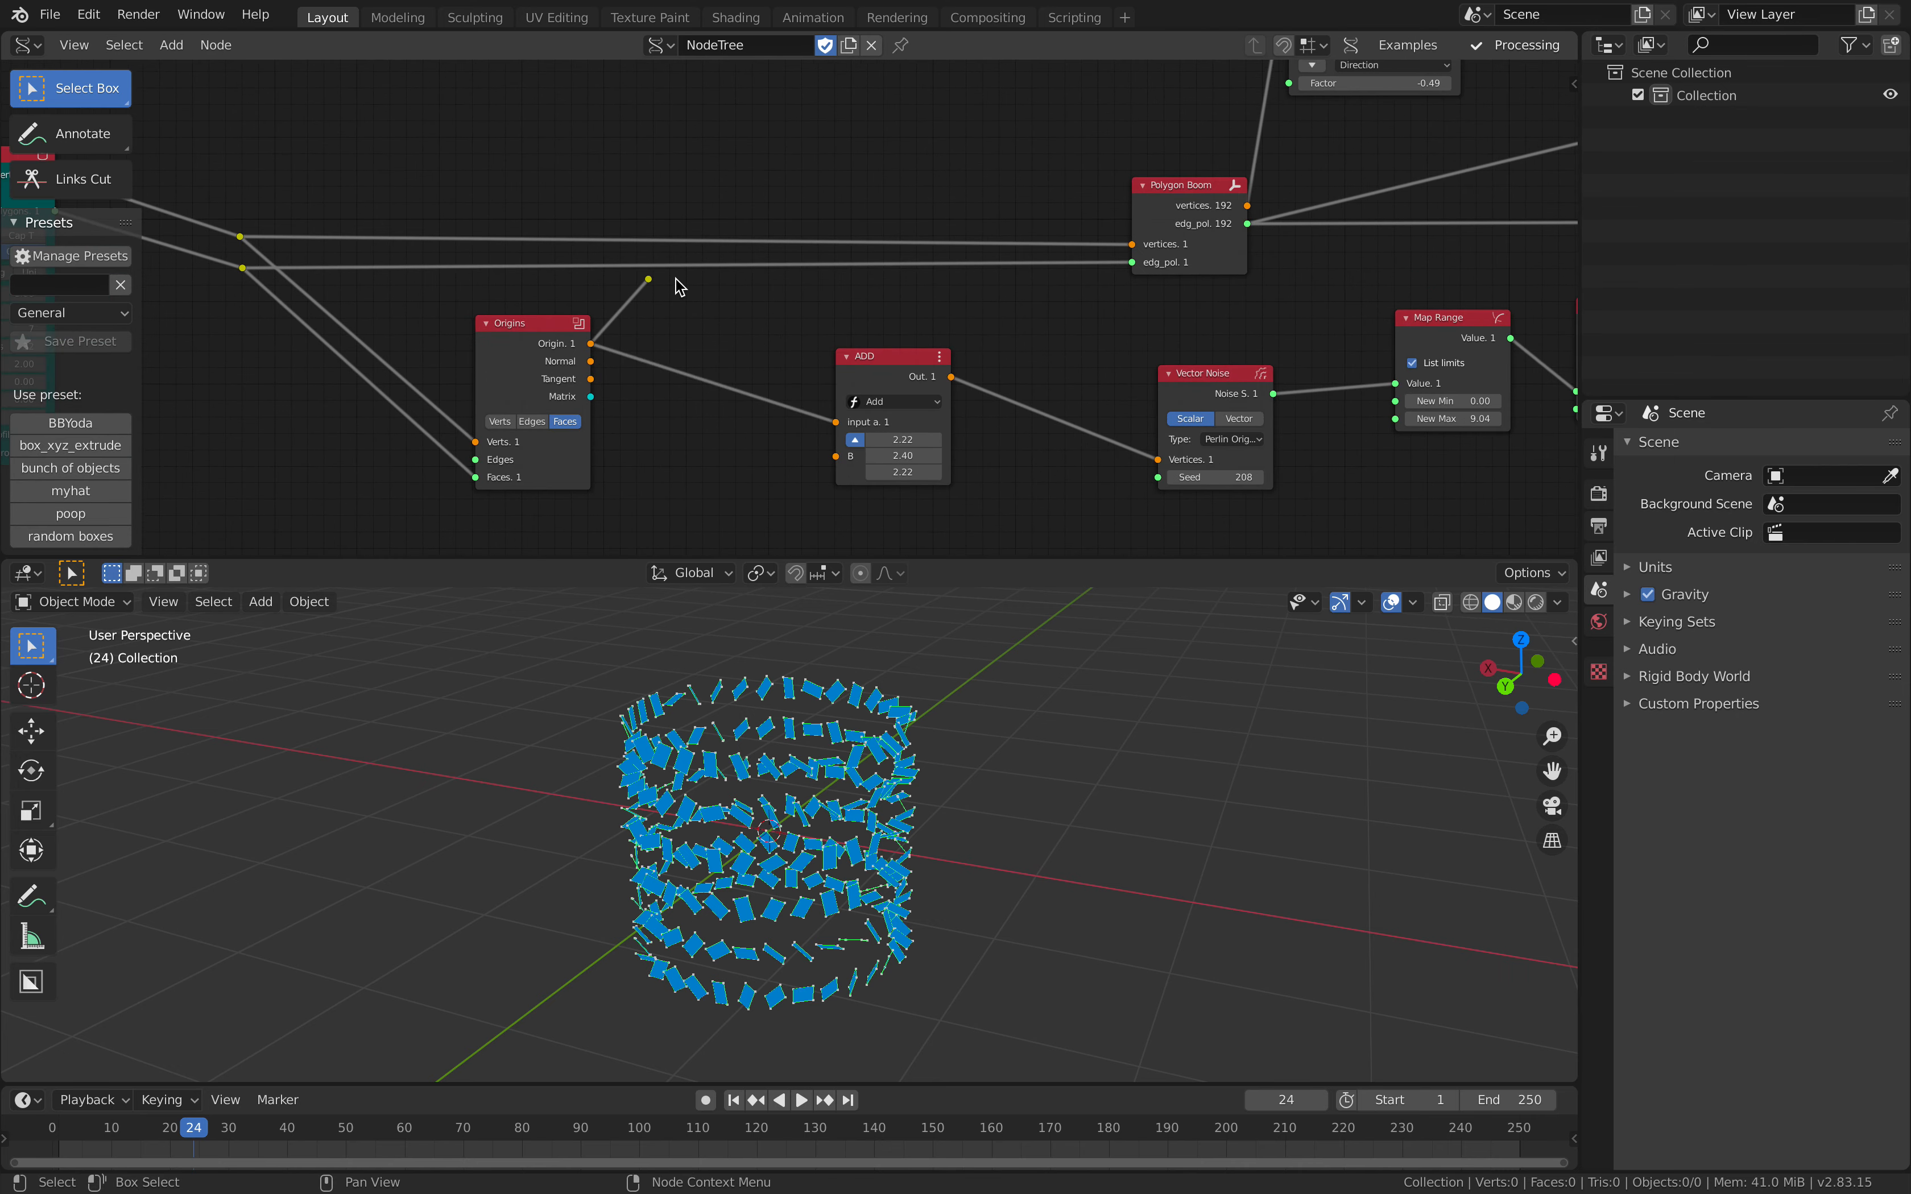
drag(567, 329, 703, 333)
scroll(703, 333, down, 4)
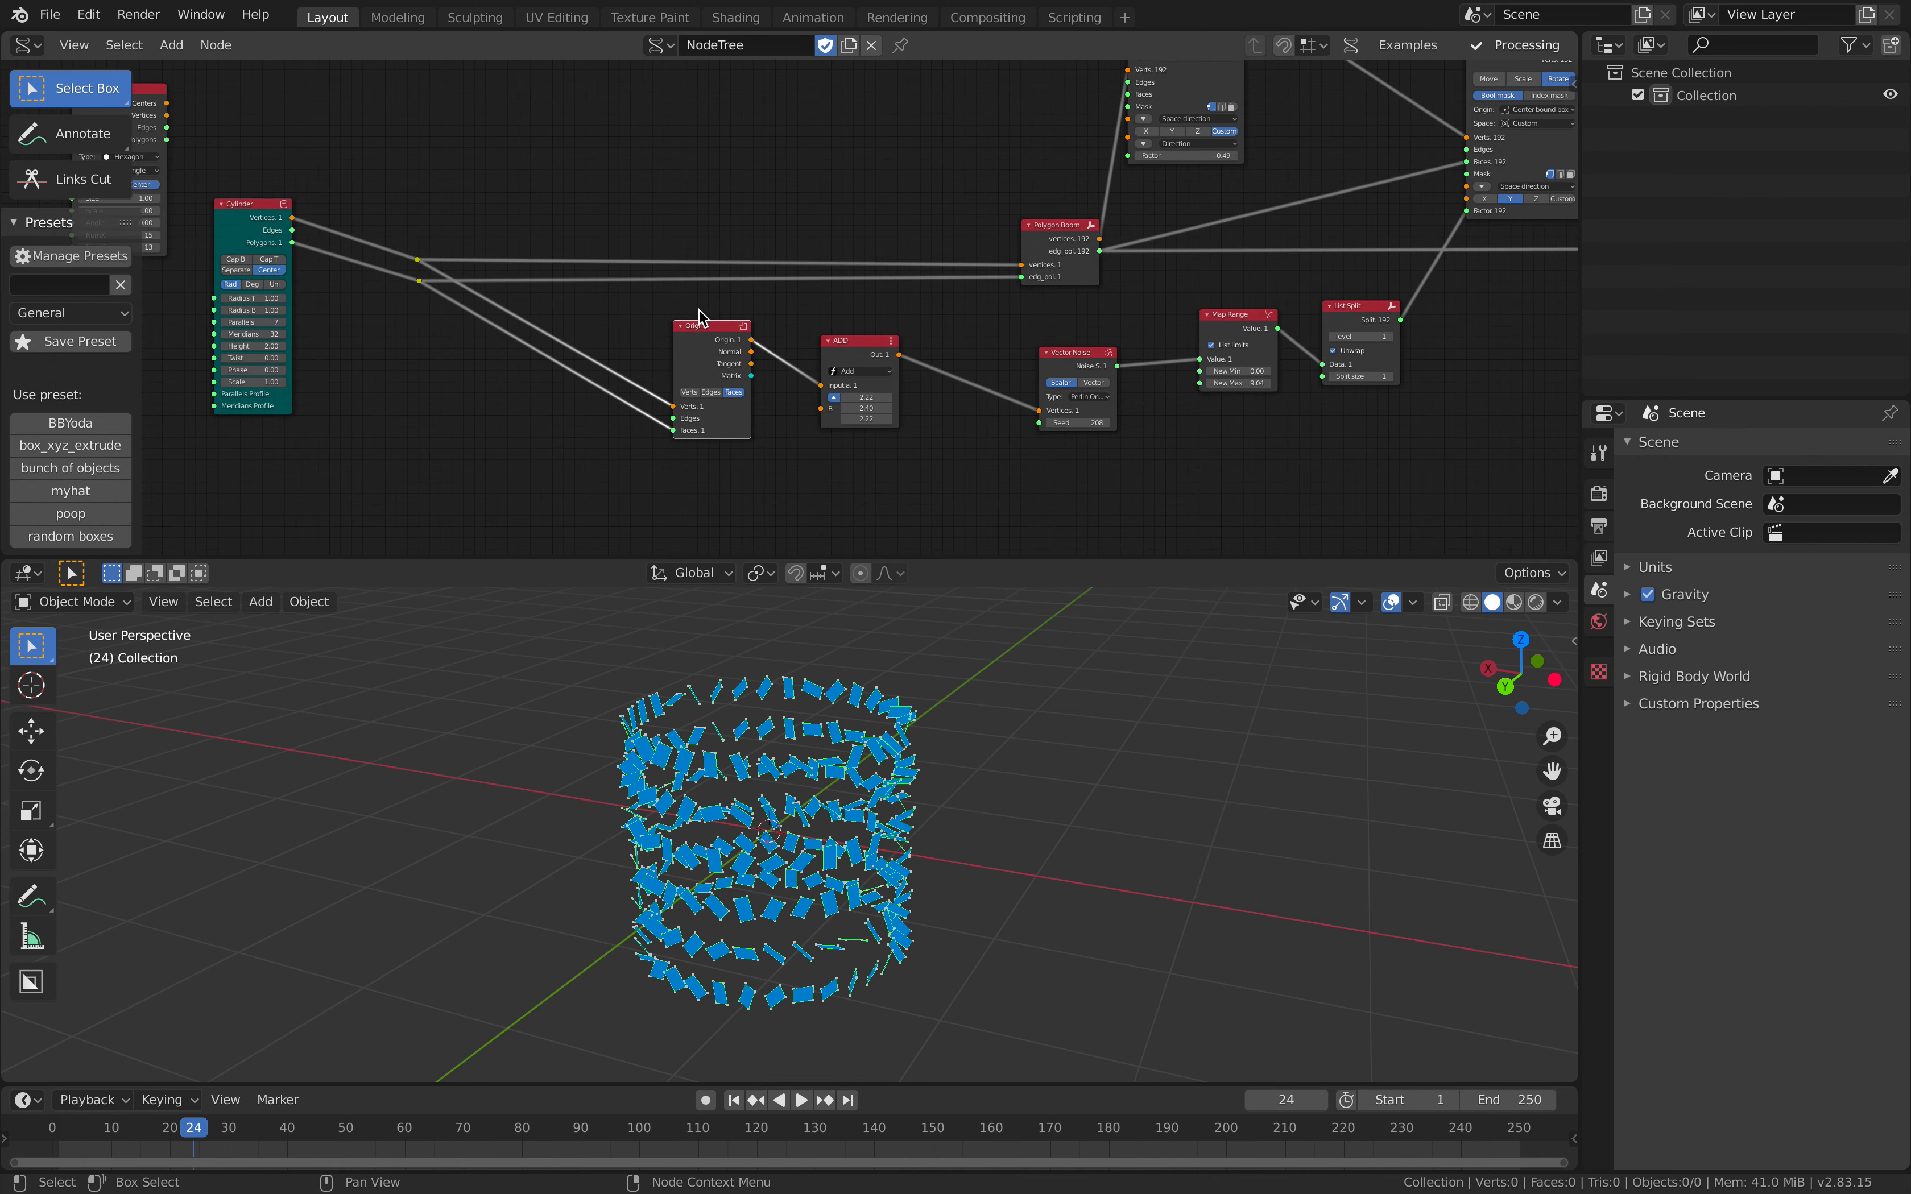
key(ctrl+s)
Step: Add a Diamond Mesh node between the Cylinder and the two reroutes
middle_drag(644, 245, 903, 217)
scroll(903, 216, up, 2)
drag(744, 229, 549, 274)
scroll(771, 312, up, 5)
middle_drag(697, 350, 706, 302)
scroll(711, 308, up, 1)
key(alt+space)
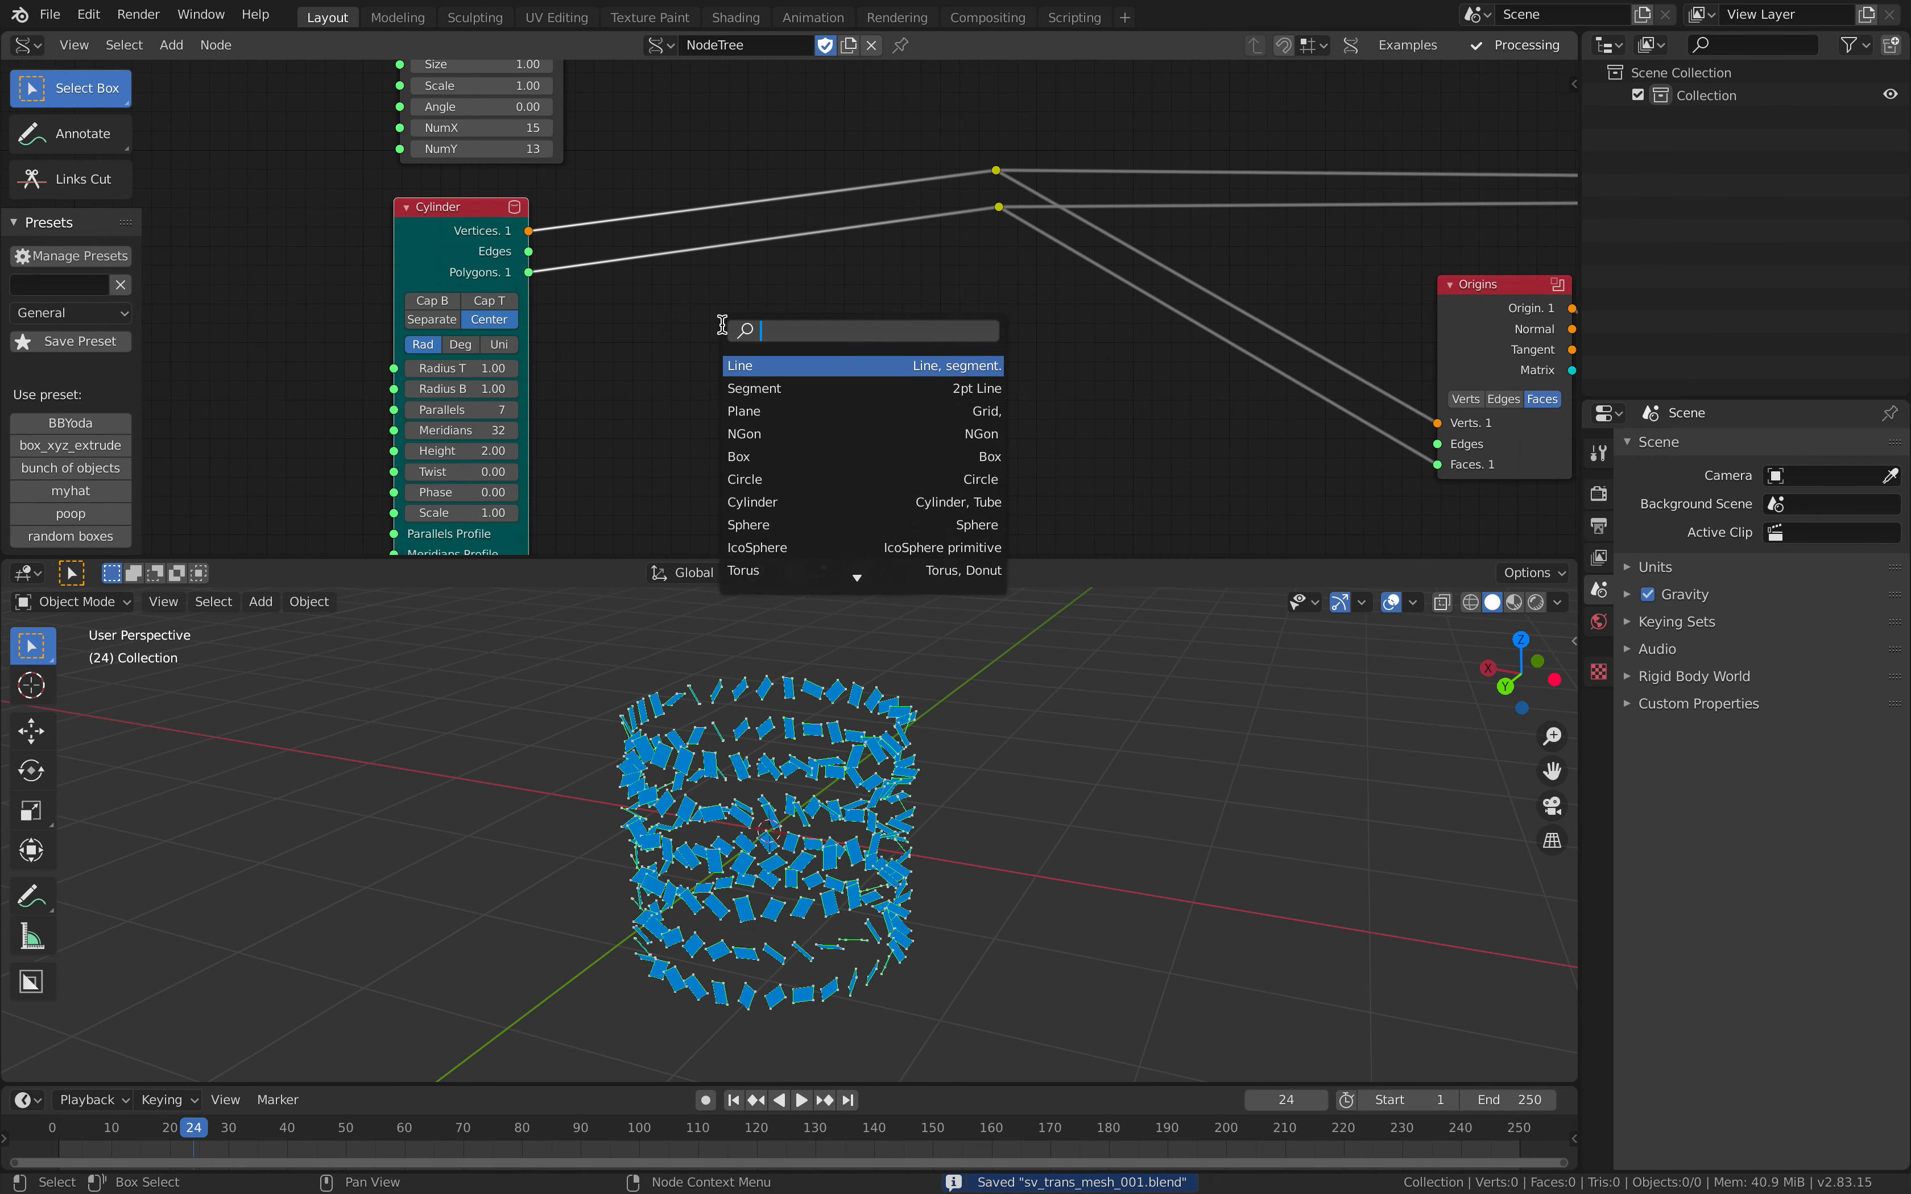
text(diamo)
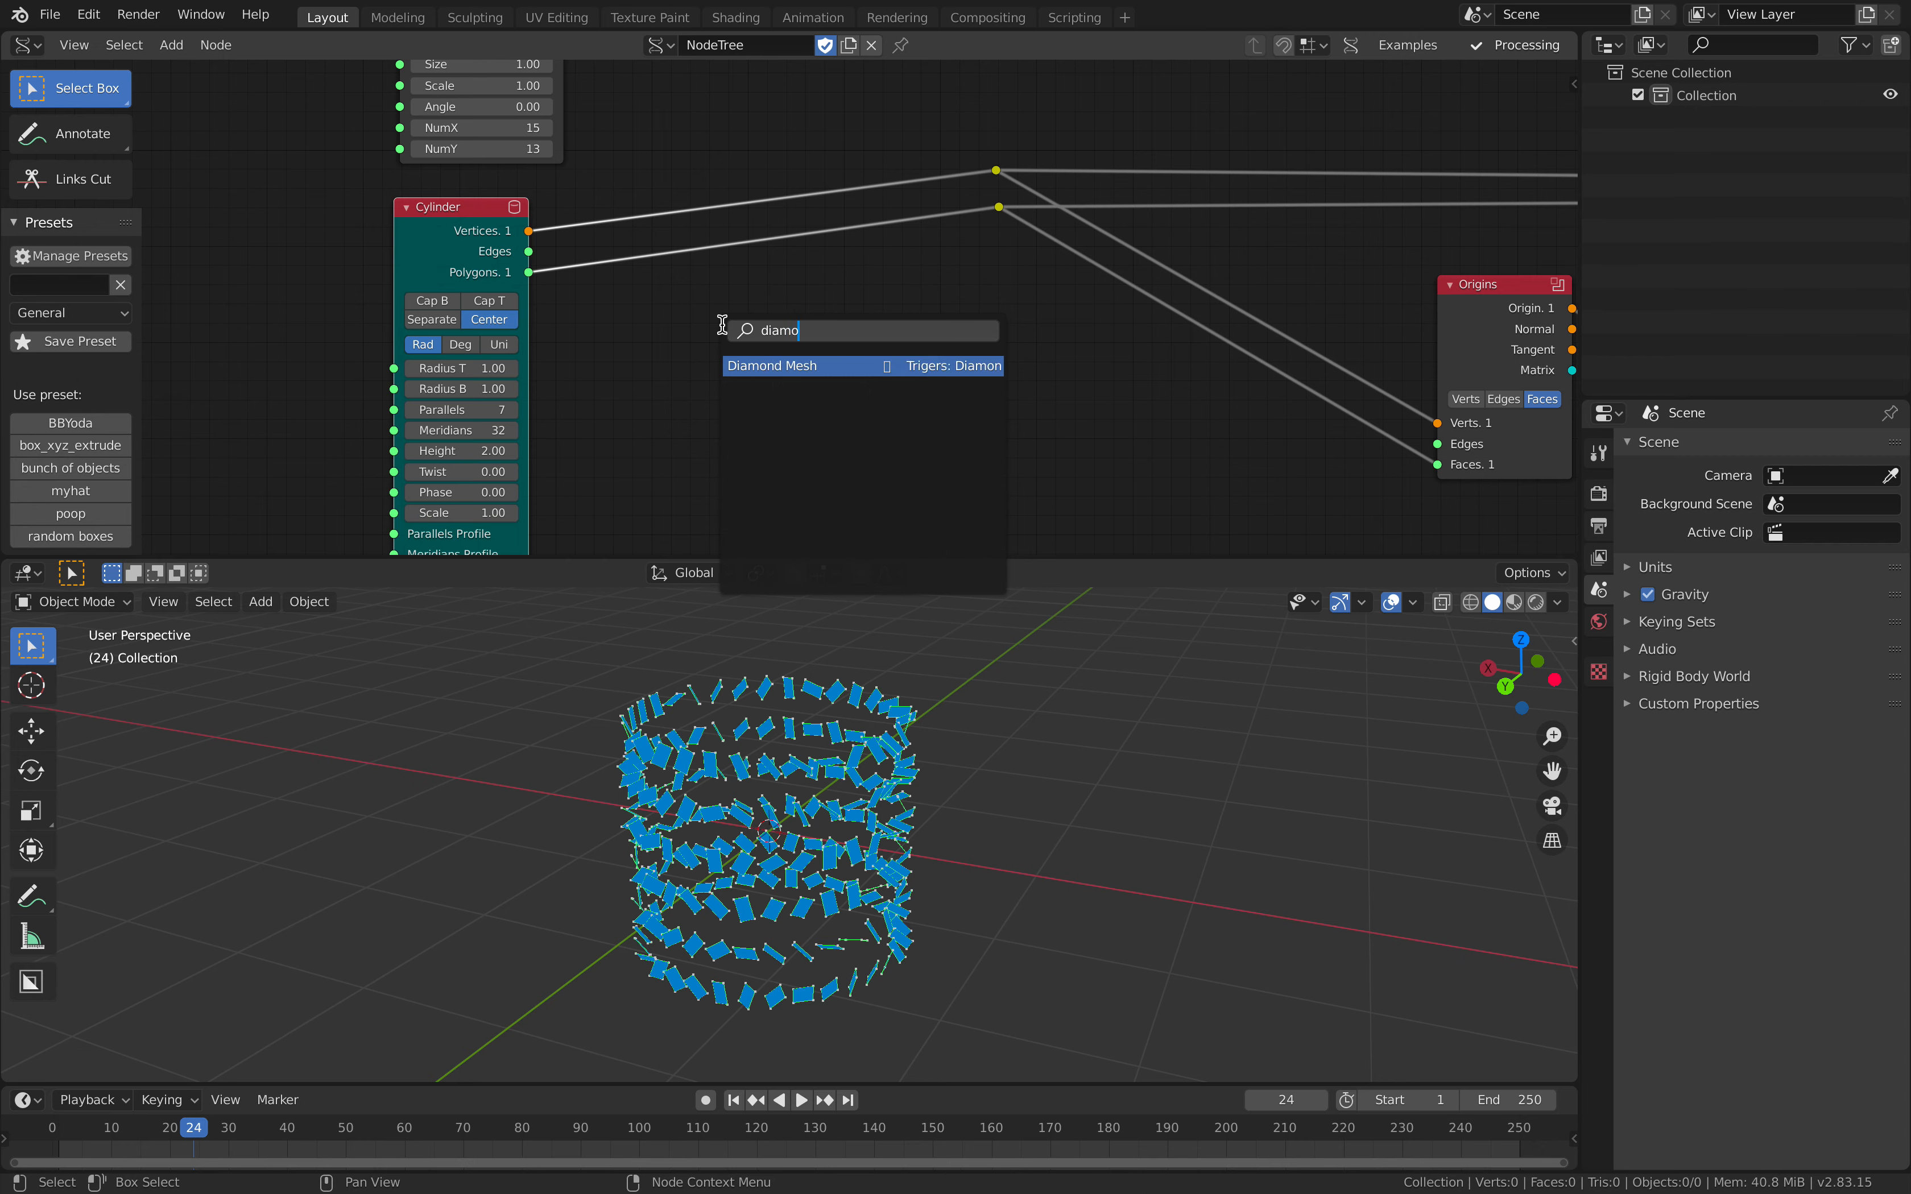
key(Return)
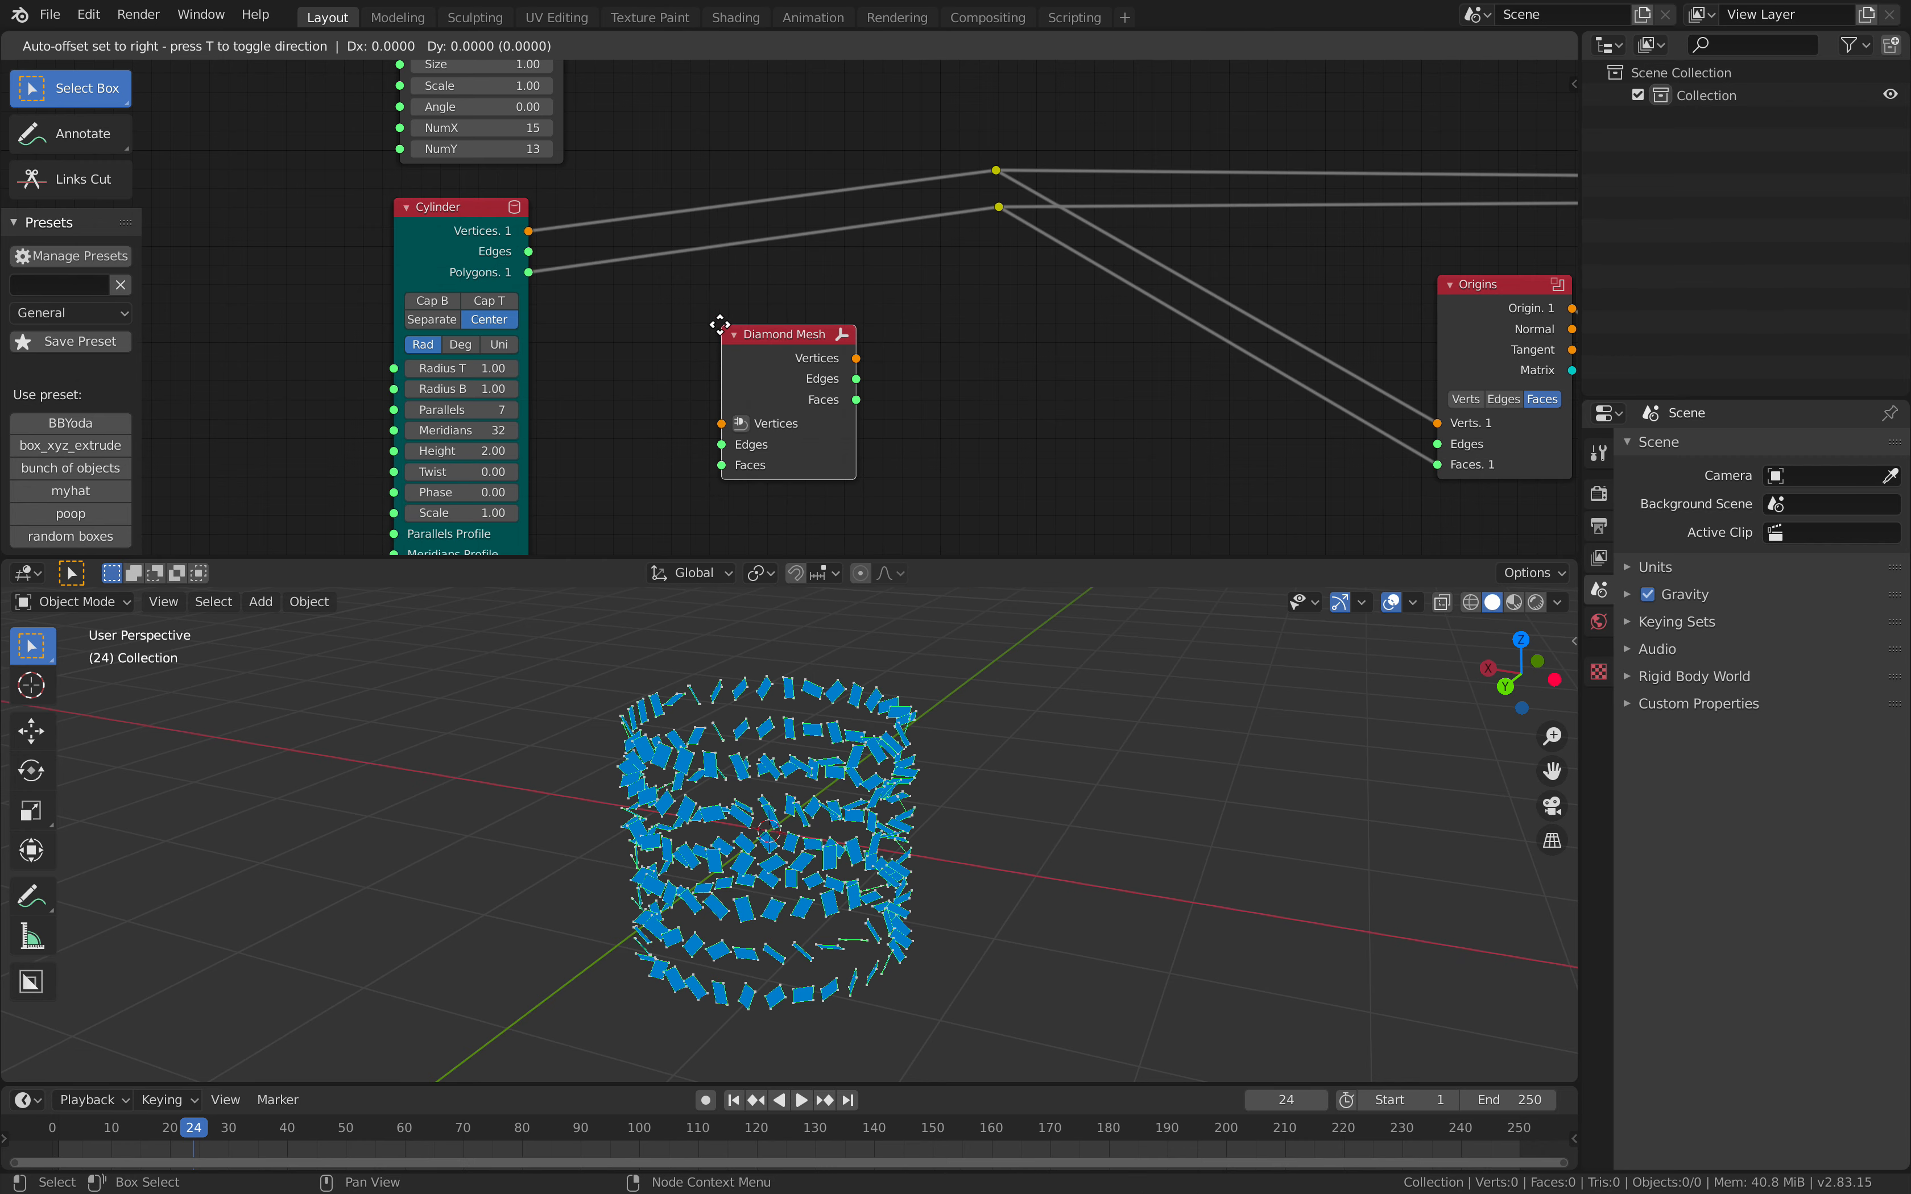
click(669, 319)
Step: Wire the vertices and faces from the Cylinder through Diamond Mesh into the two reroutes, space the nodes out and save
drag(532, 232, 672, 420)
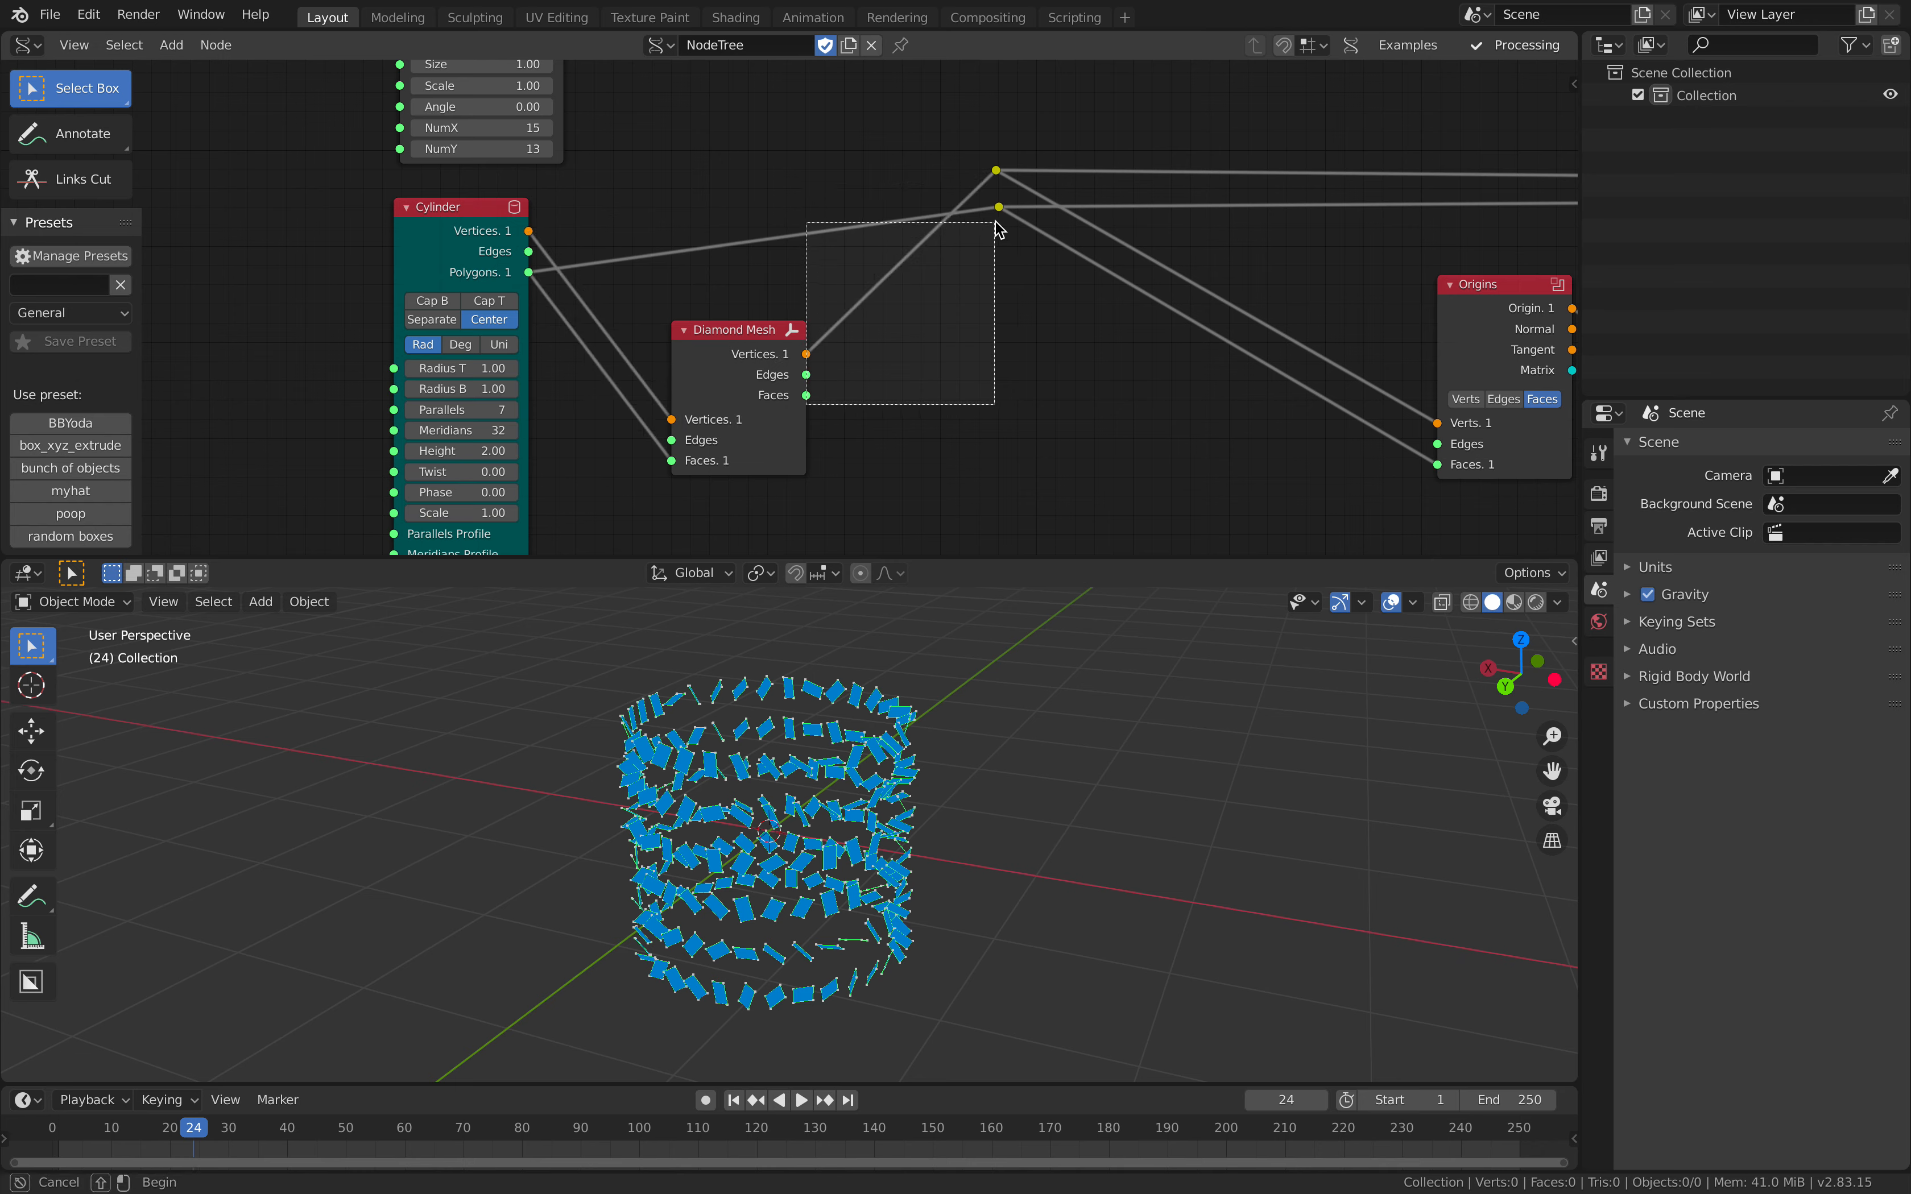
drag(997, 208, 998, 209)
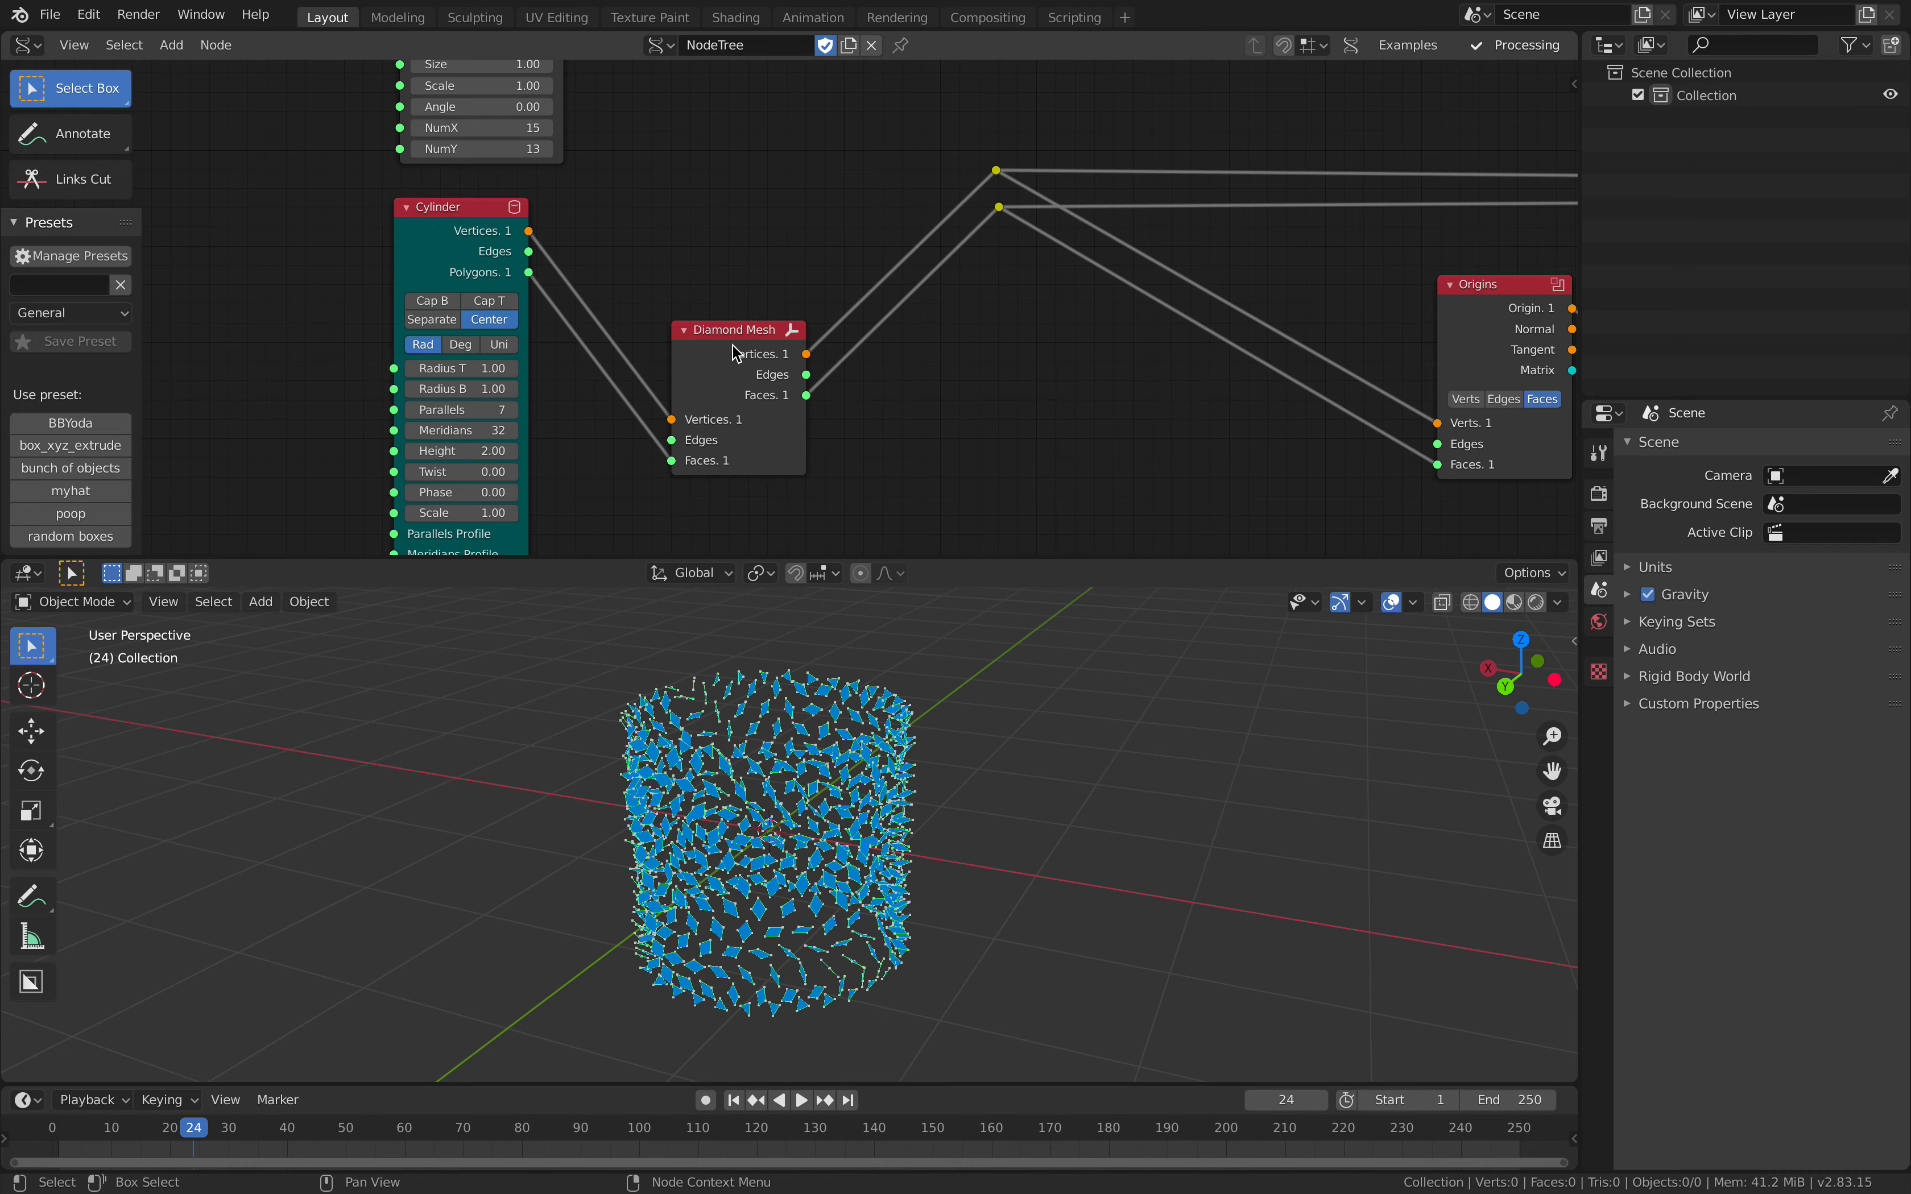
drag(734, 347, 804, 335)
middle_drag(917, 798, 976, 798)
middle_drag(646, 272, 577, 264)
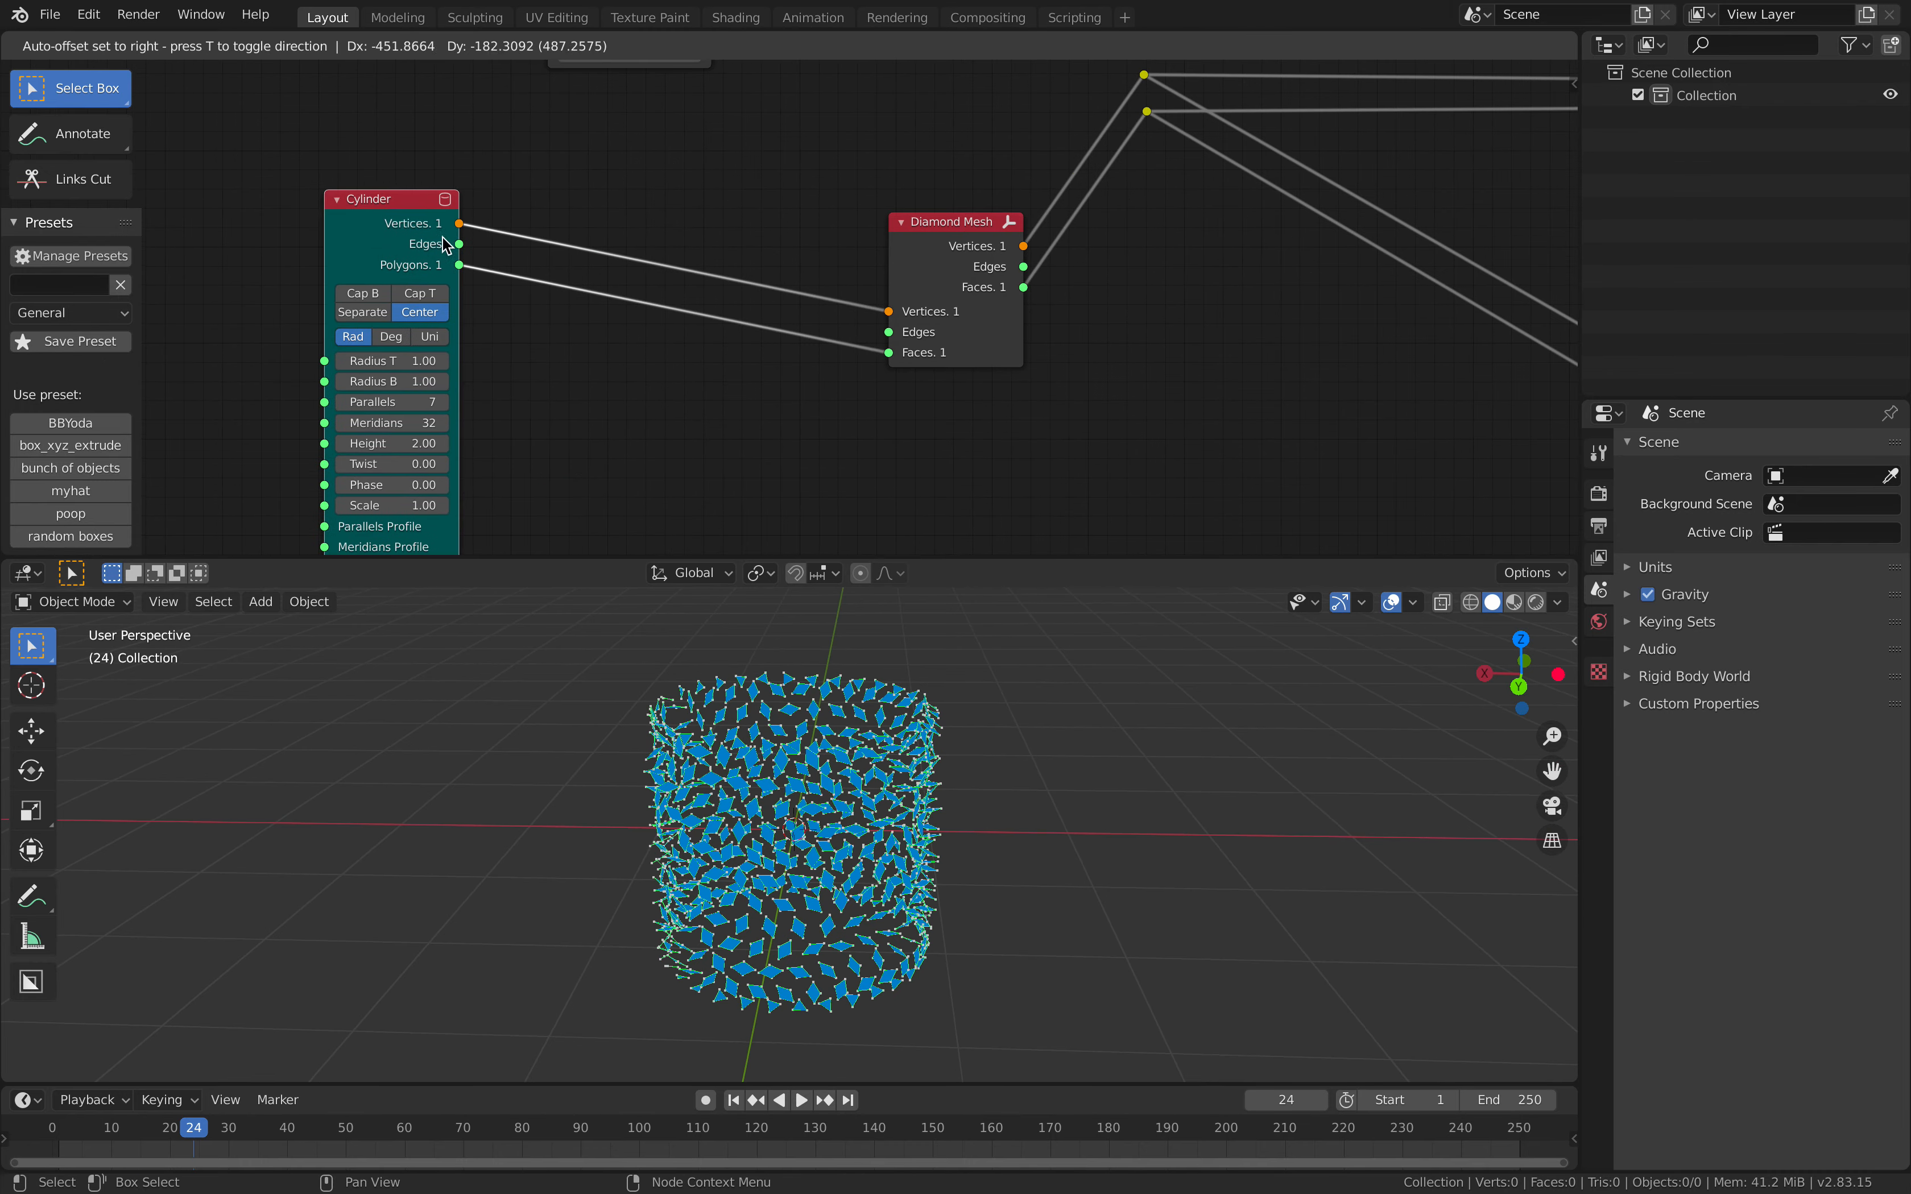
key(ctrl+s)
Step: Add a Cast to Sphere node on the vertices link between the Cylinder and Diamond Mesh
key(alt+space)
text(sphere)
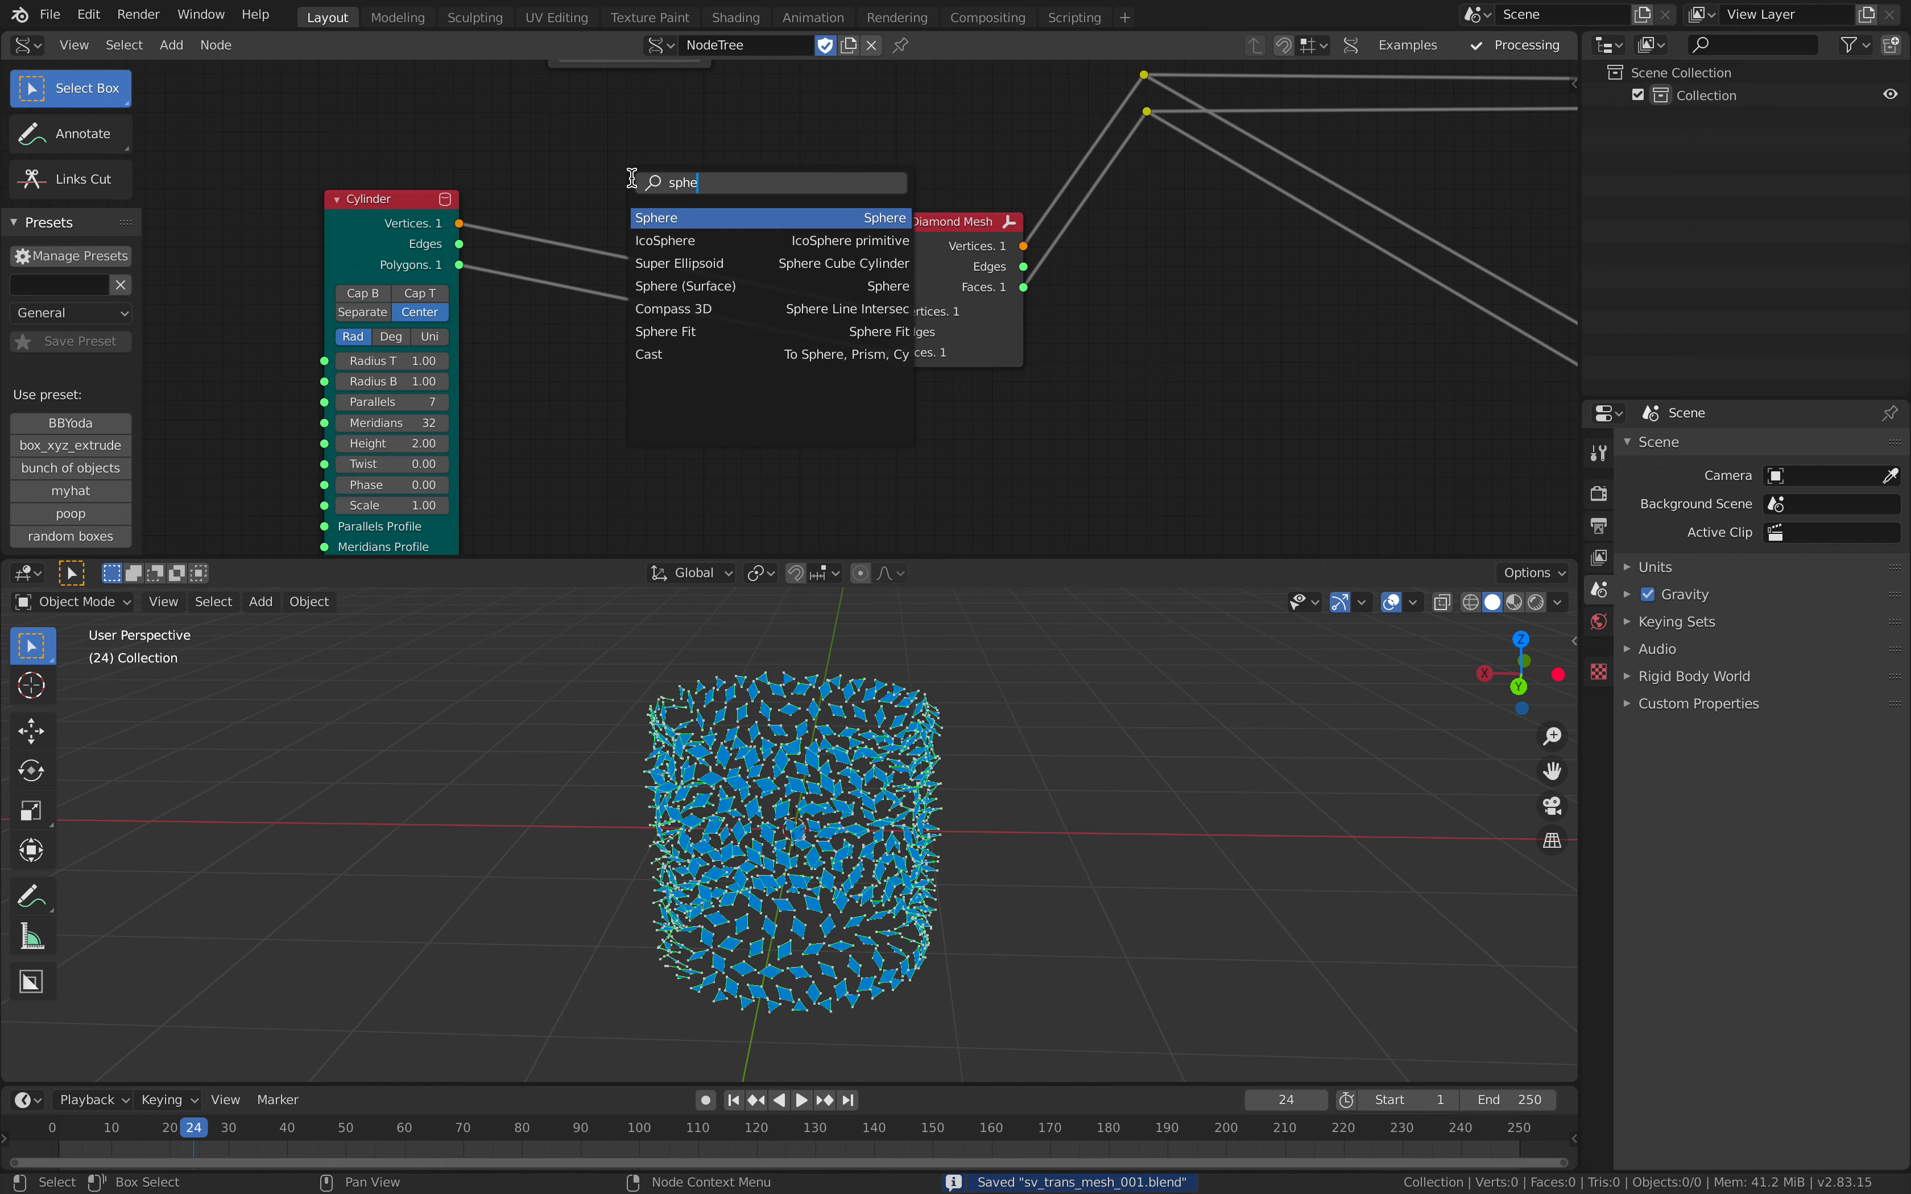
key(Down)
key(Down)
key(Down)
key(Down)
key(Down)
key(Down)
key(Return)
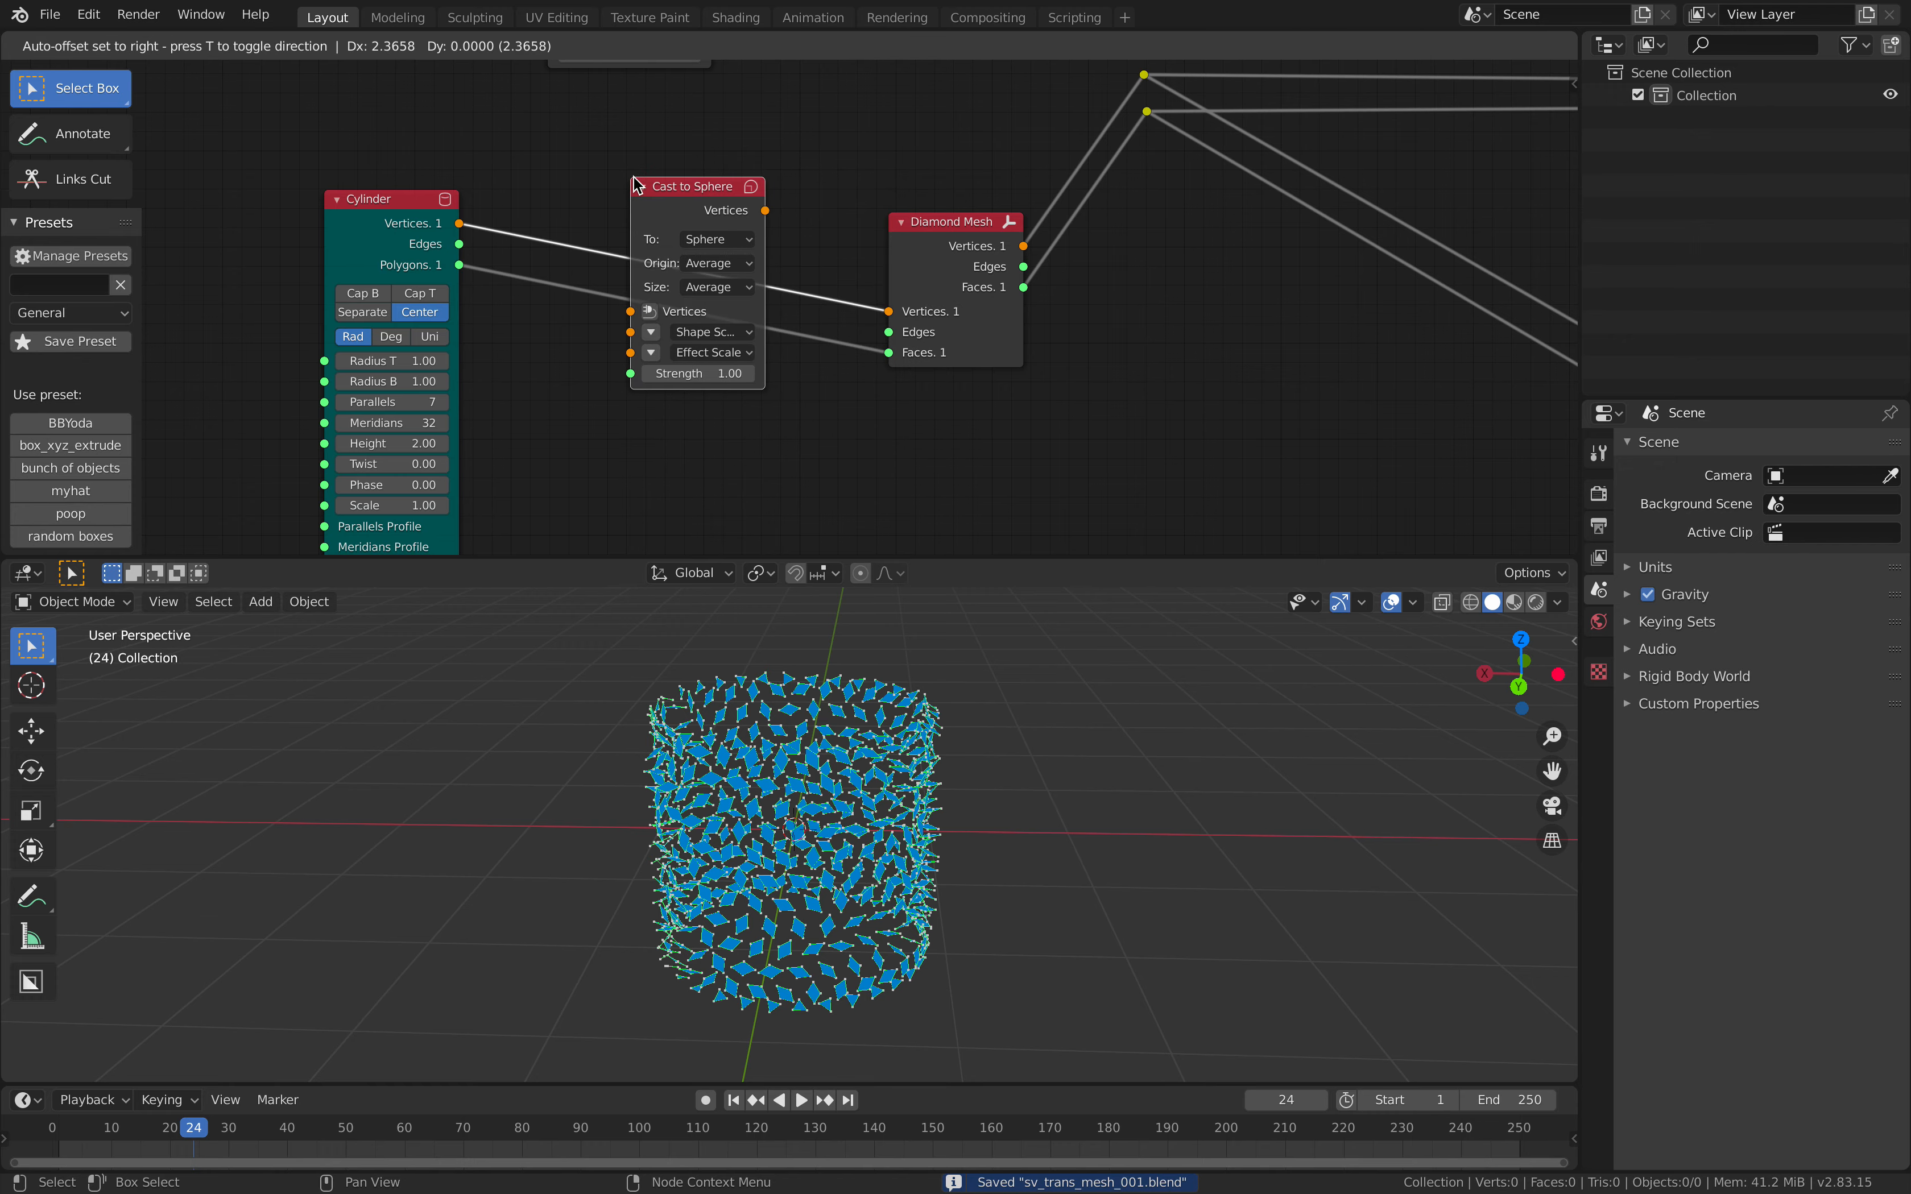
click(634, 181)
drag(663, 213, 662, 134)
middle_drag(873, 739, 975, 711)
scroll(671, 315, up, 2)
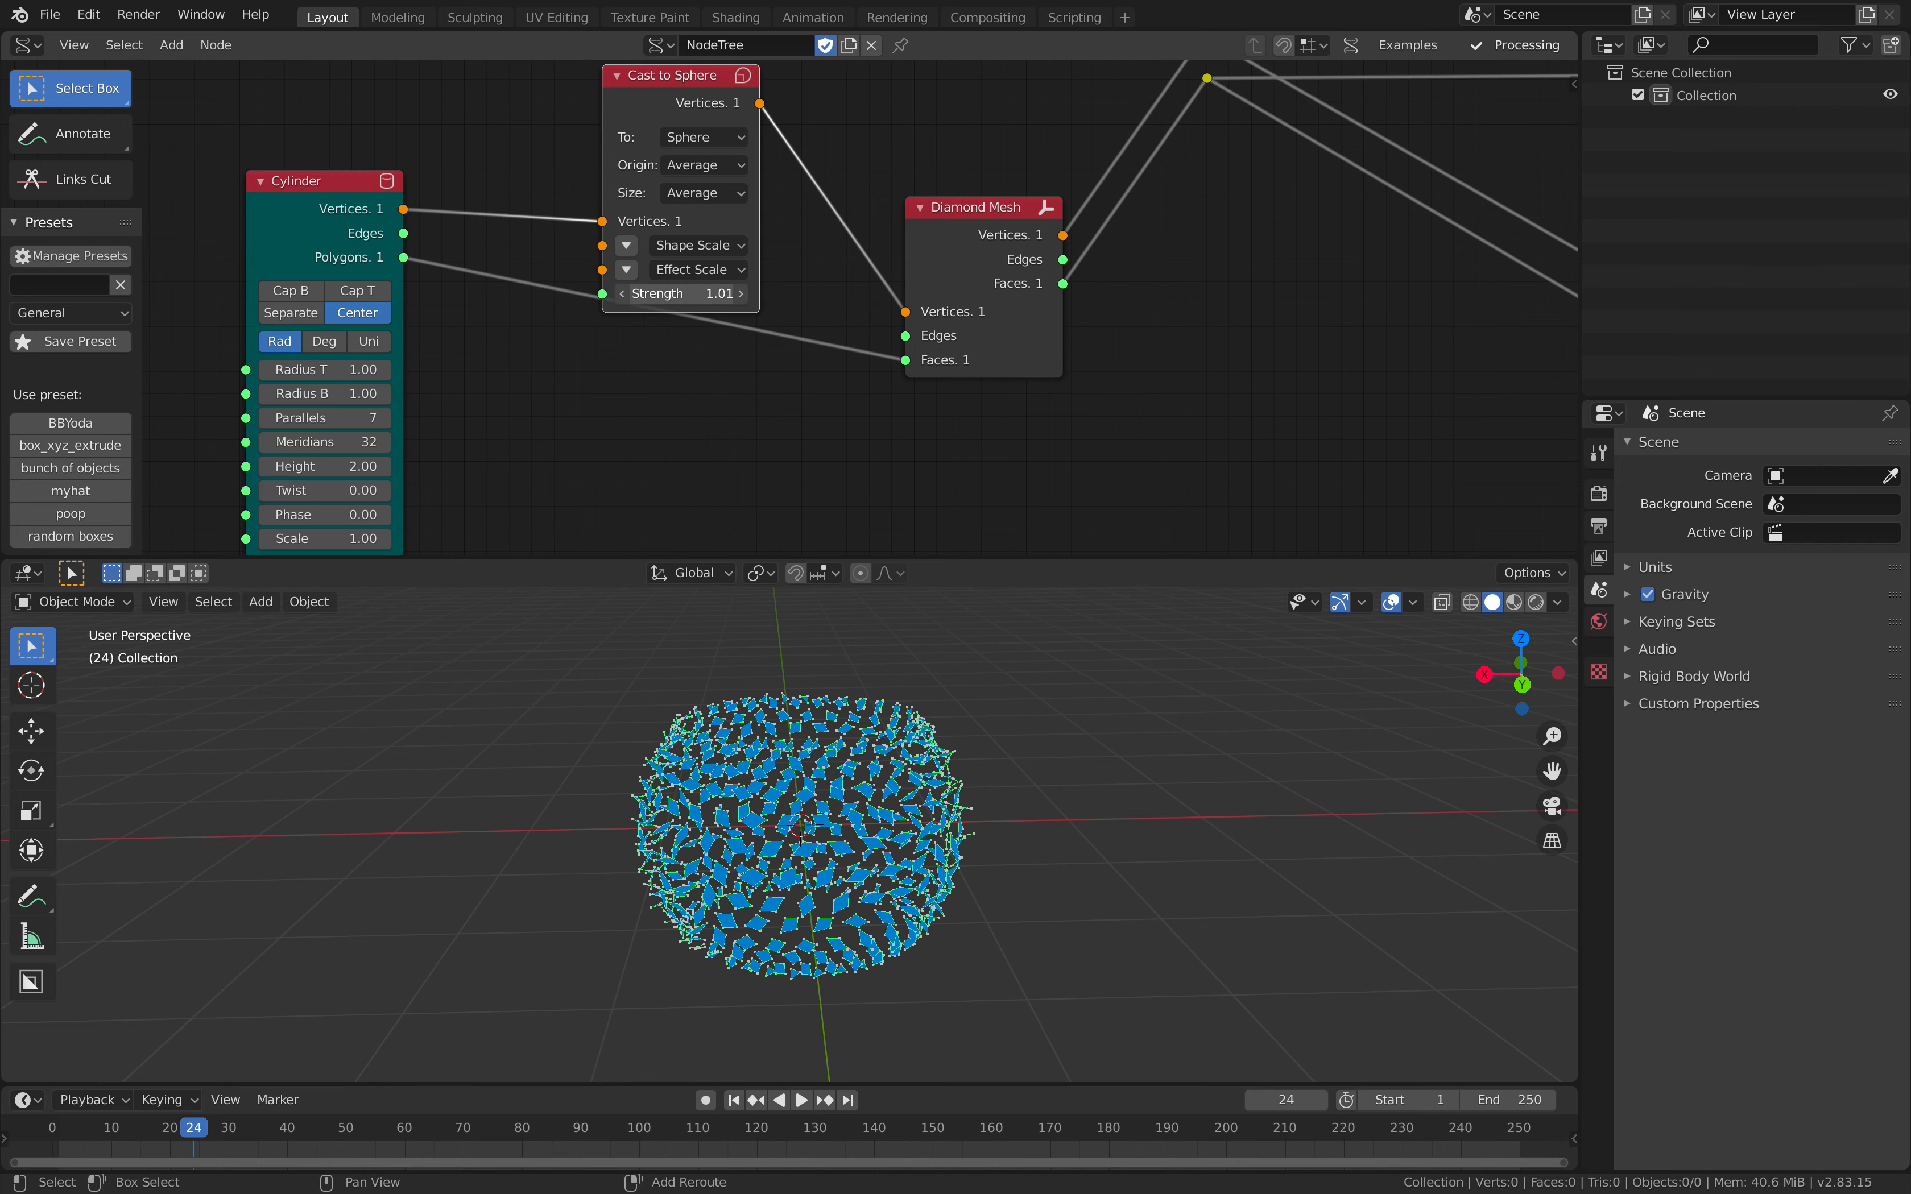
Step: Set the Cast to Sphere Strength to 1.10 and save the file
drag(682, 294, 698, 294)
middle_drag(846, 127, 773, 224)
click(868, 213)
key(ctrl+s)
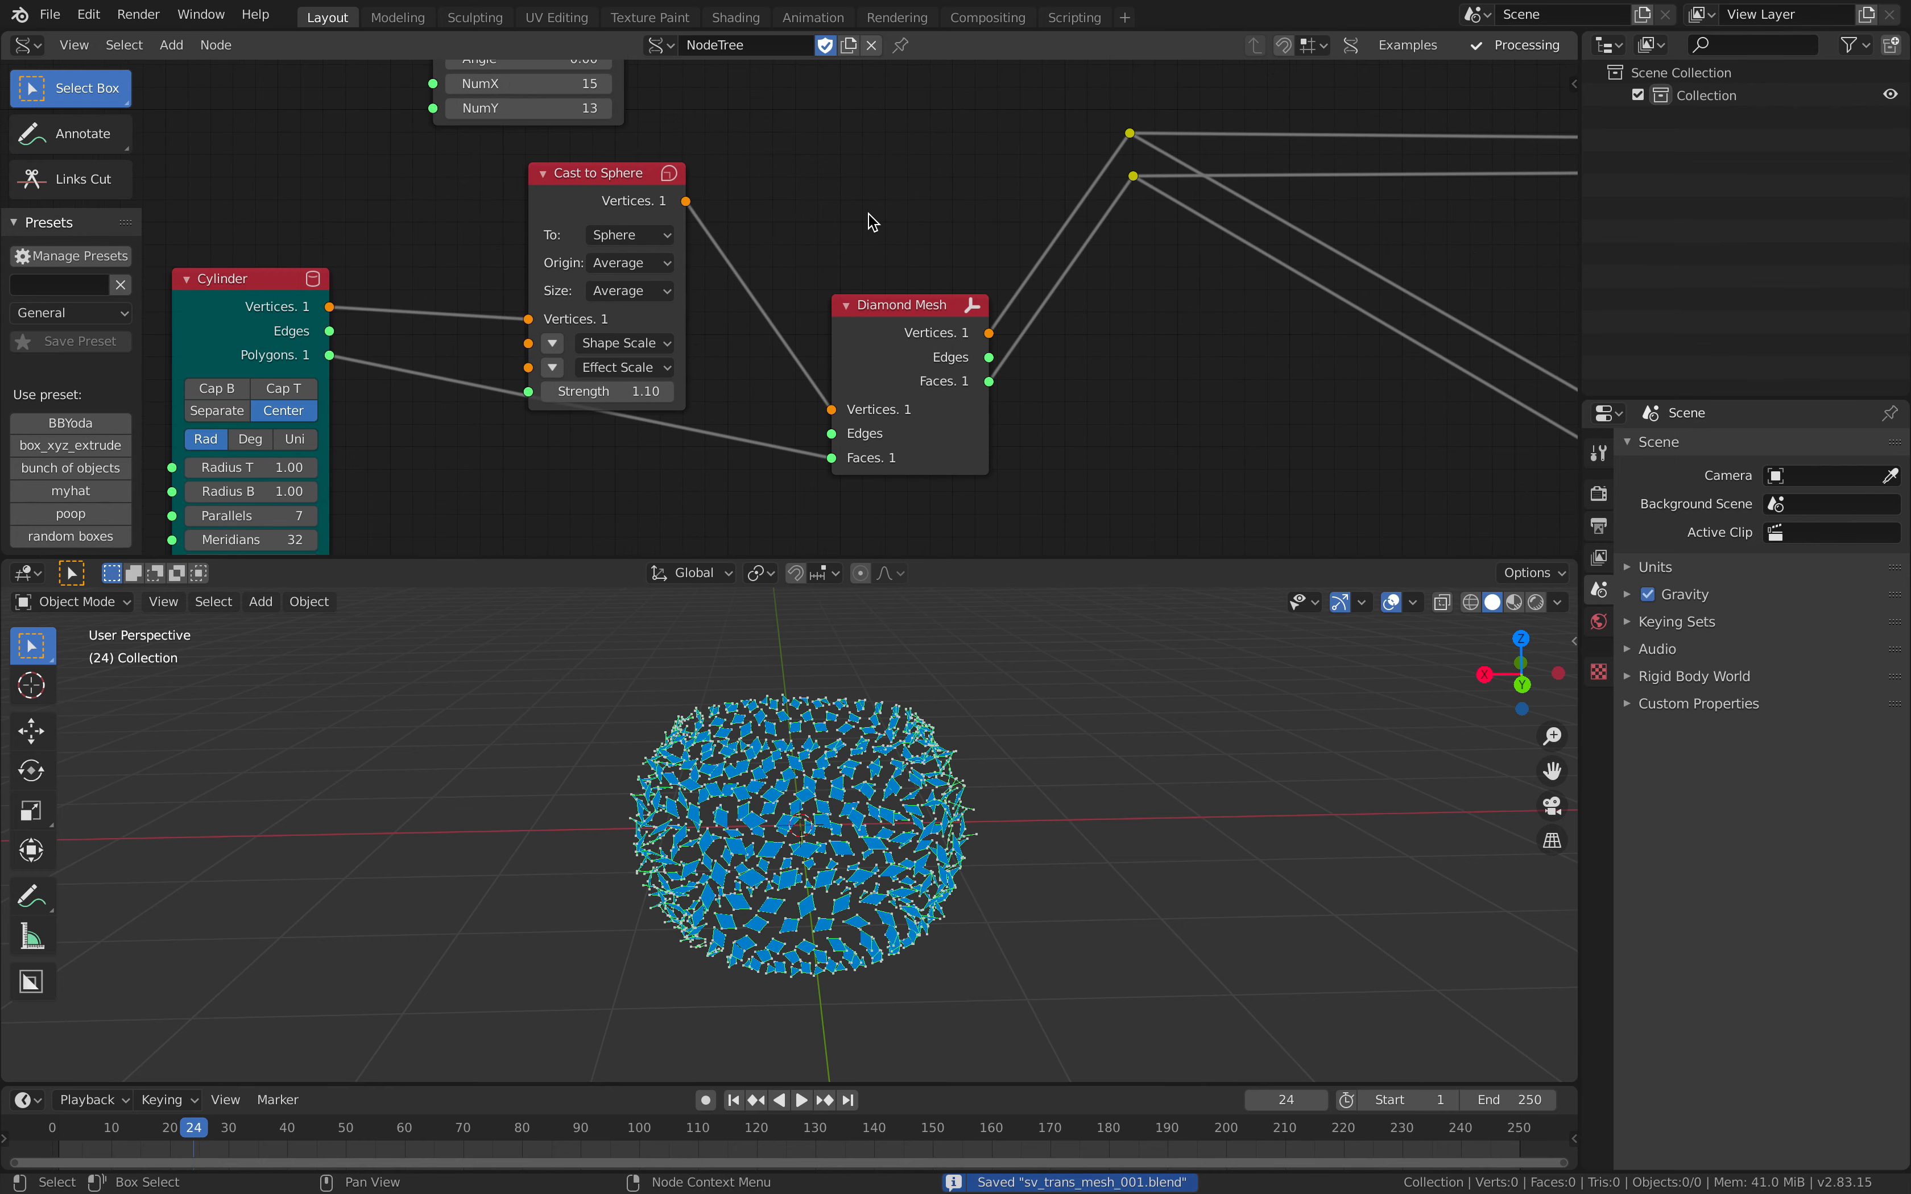
Step: Try the Z and Y space directions on the rotating Transform Mesh, then set it to X
scroll(868, 214, down, 3)
middle_drag(1195, 211, 647, 369)
middle_drag(1289, 215, 515, 311)
middle_drag(1218, 273, 478, 354)
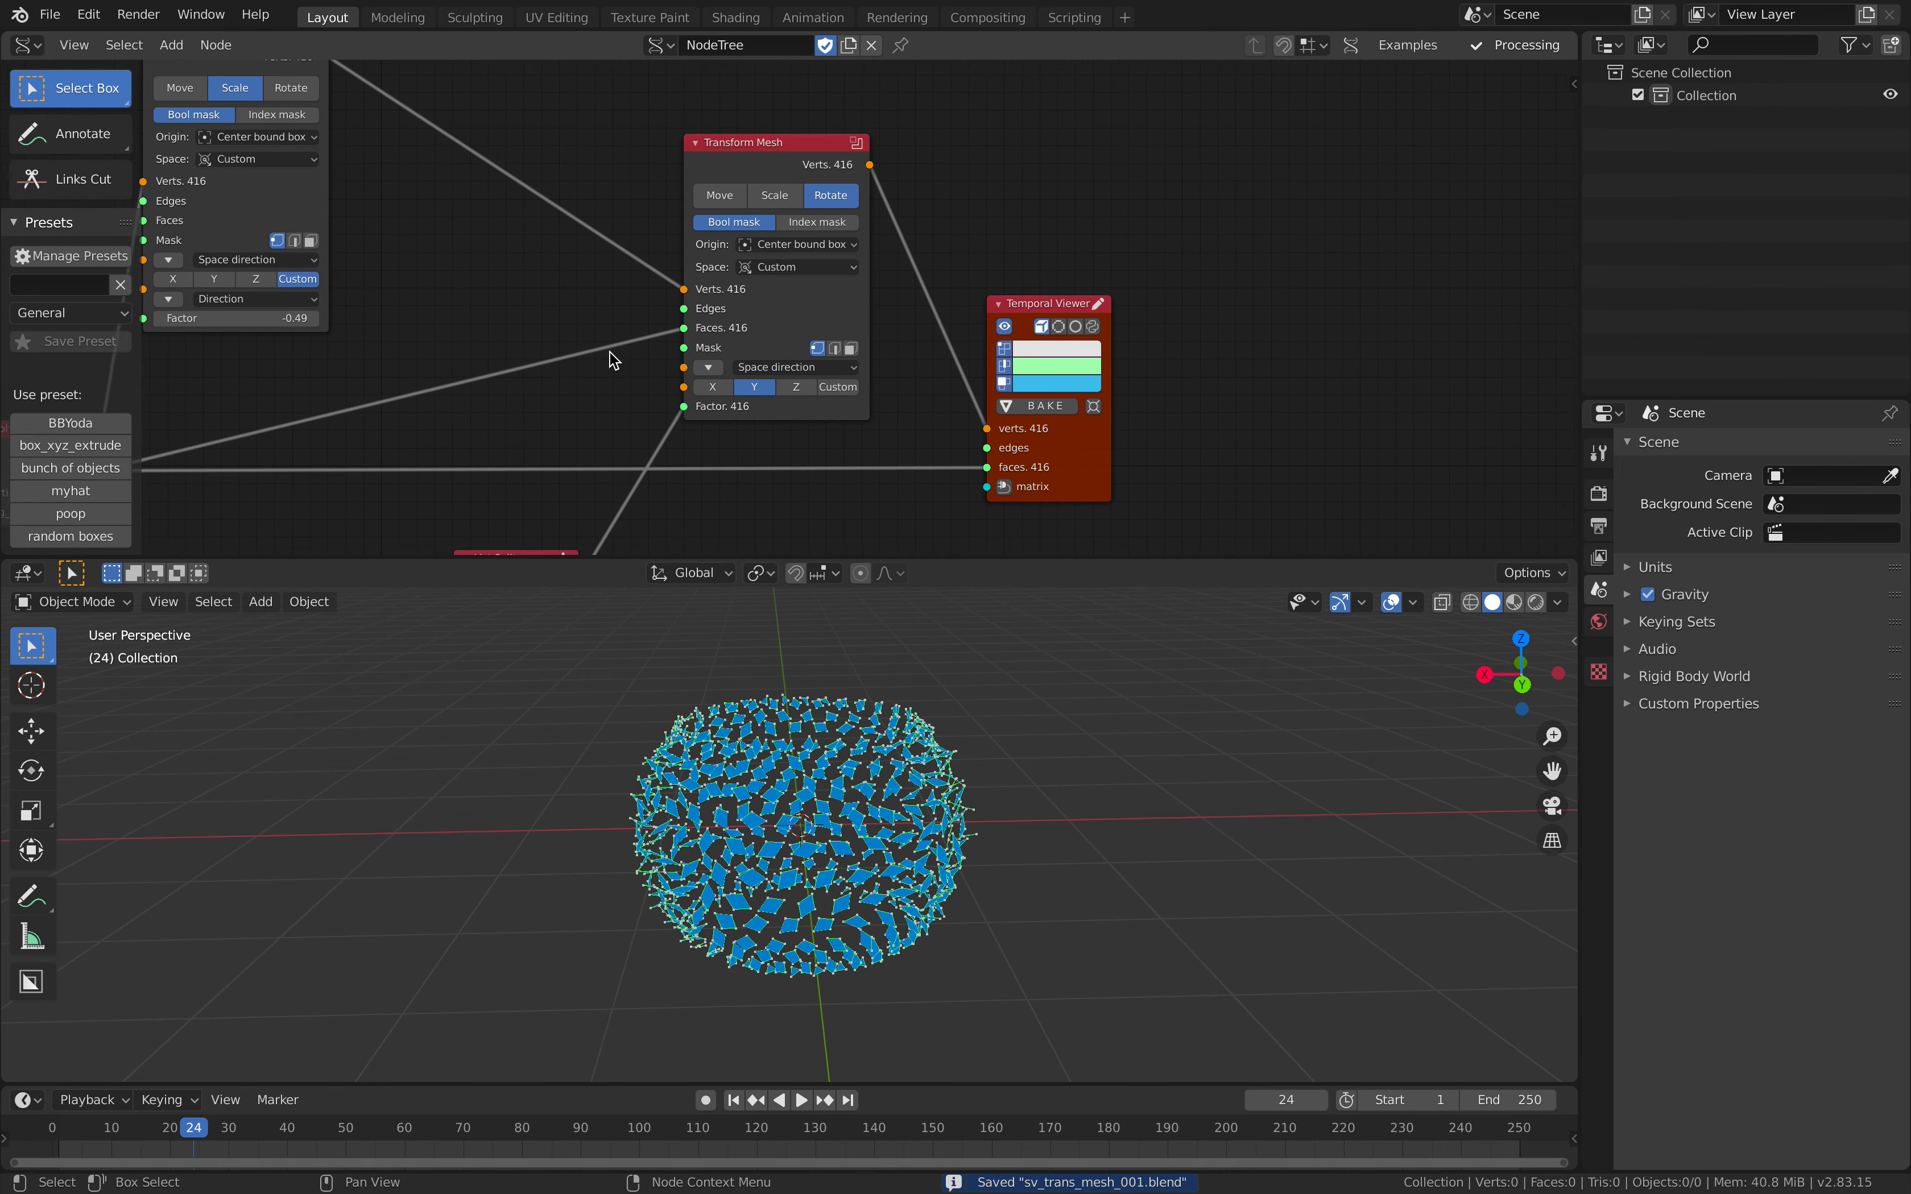
scroll(772, 360, up, 3)
middle_drag(773, 375, 774, 320)
click(782, 340)
click(708, 343)
click(802, 340)
scroll(853, 754, up, 4)
scroll(853, 754, down, 1)
middle_drag(789, 350, 845, 405)
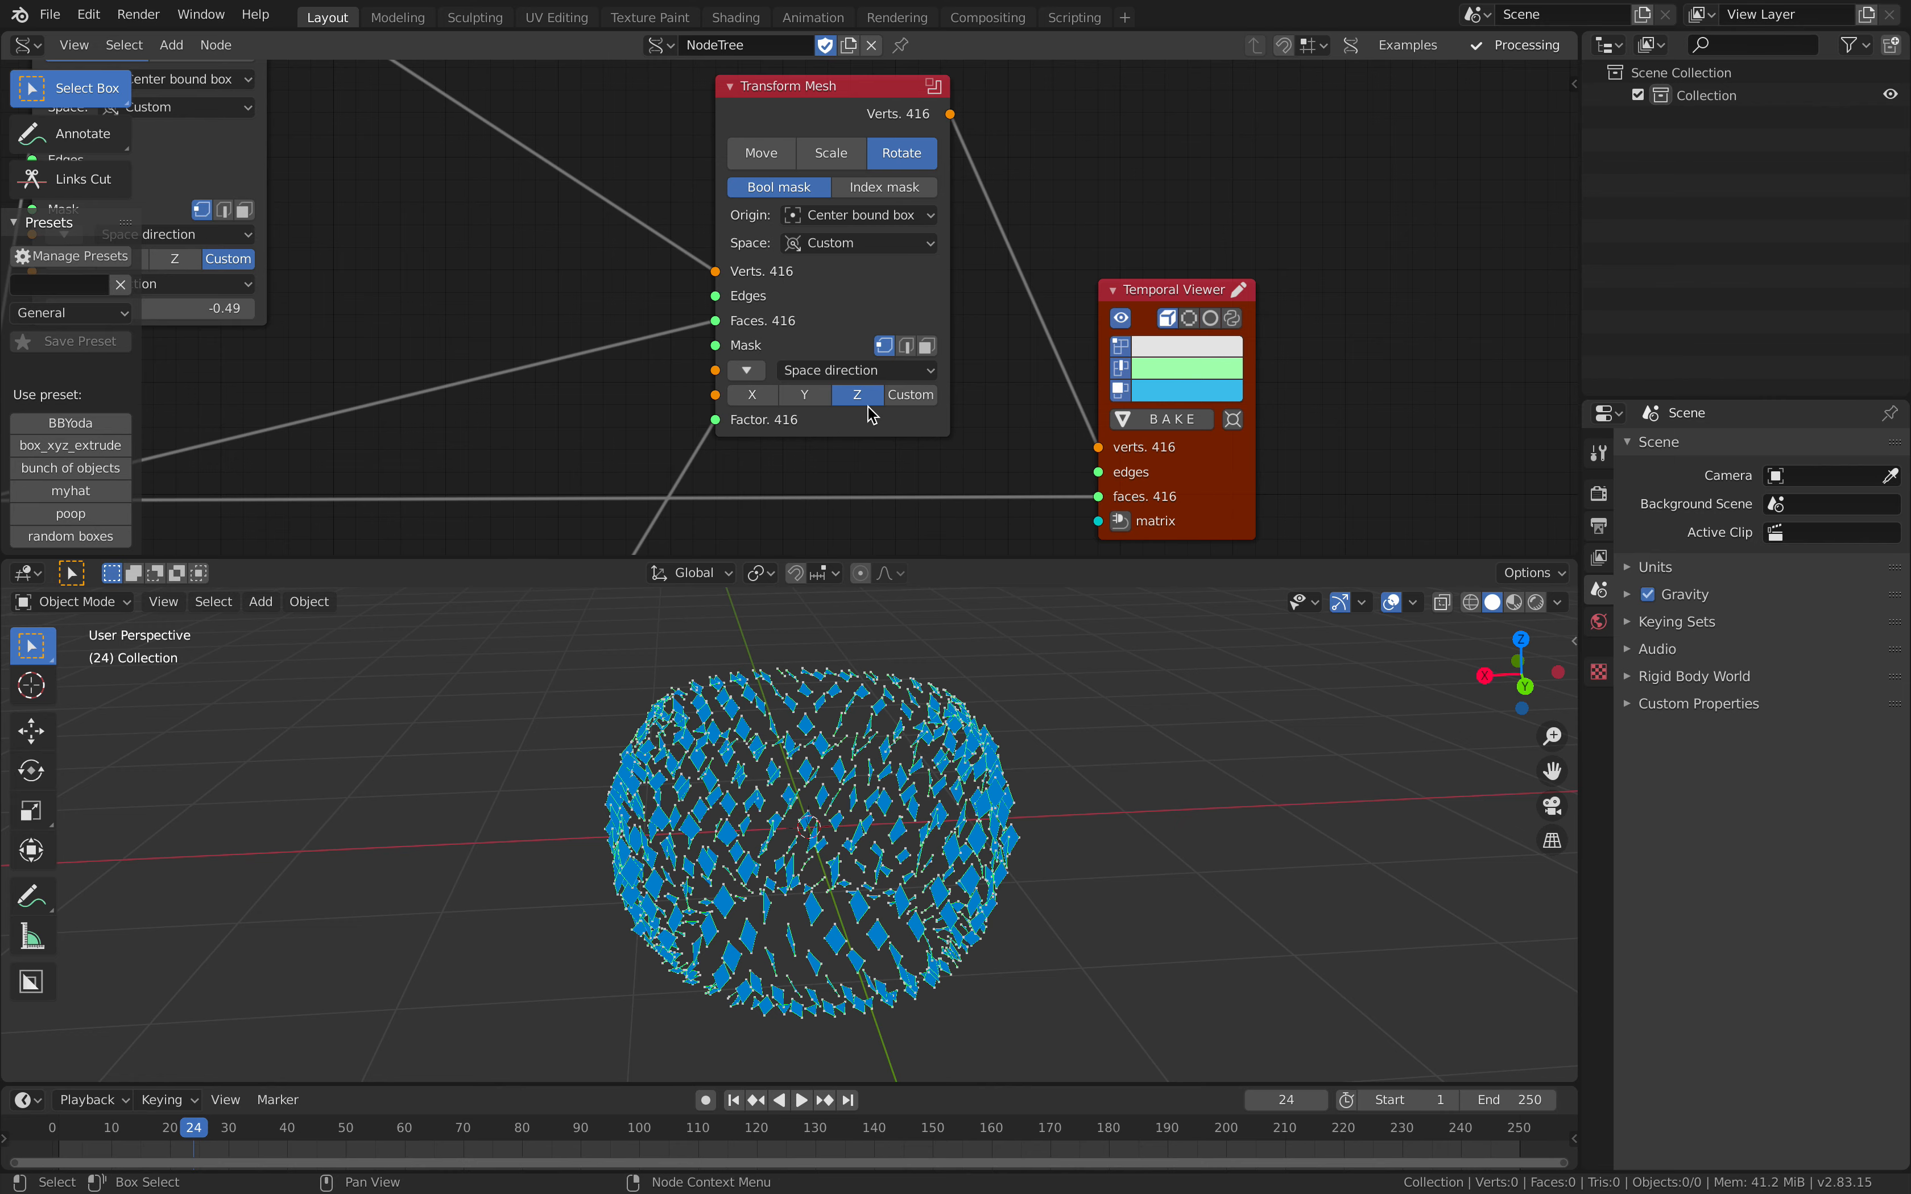
click(807, 398)
click(757, 397)
Step: Move the scaling Transform Mesh closer to the rotating one and shift the Temporal Viewer further away from it
scroll(673, 396, down, 6)
middle_drag(673, 397, 907, 453)
drag(715, 256, 789, 272)
middle_drag(818, 240, 805, 213)
scroll(803, 215, up, 4)
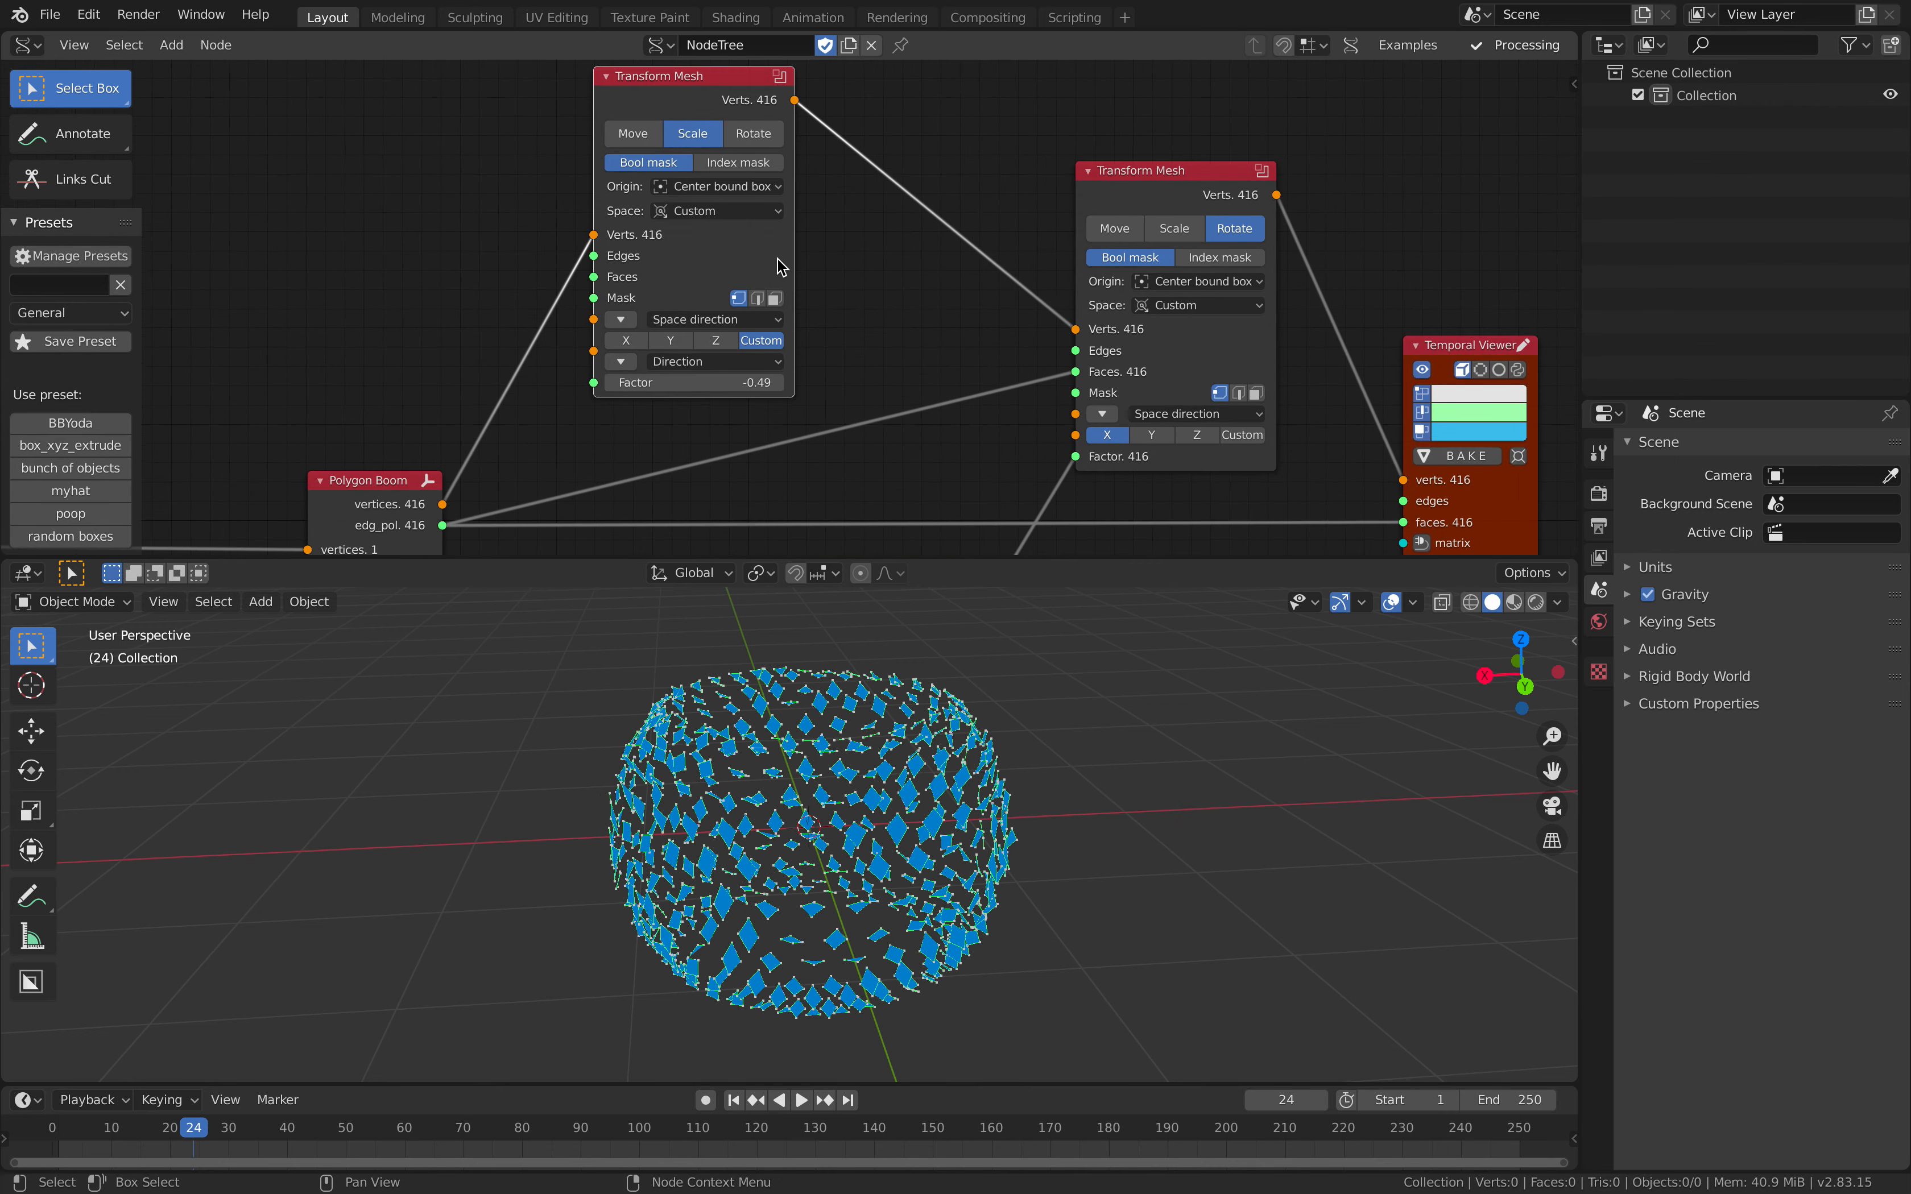
middle_drag(813, 361, 783, 402)
scroll(604, 302, up, 3)
scroll(842, 384, down, 3)
drag(1238, 309, 1331, 294)
middle_drag(954, 355, 1047, 211)
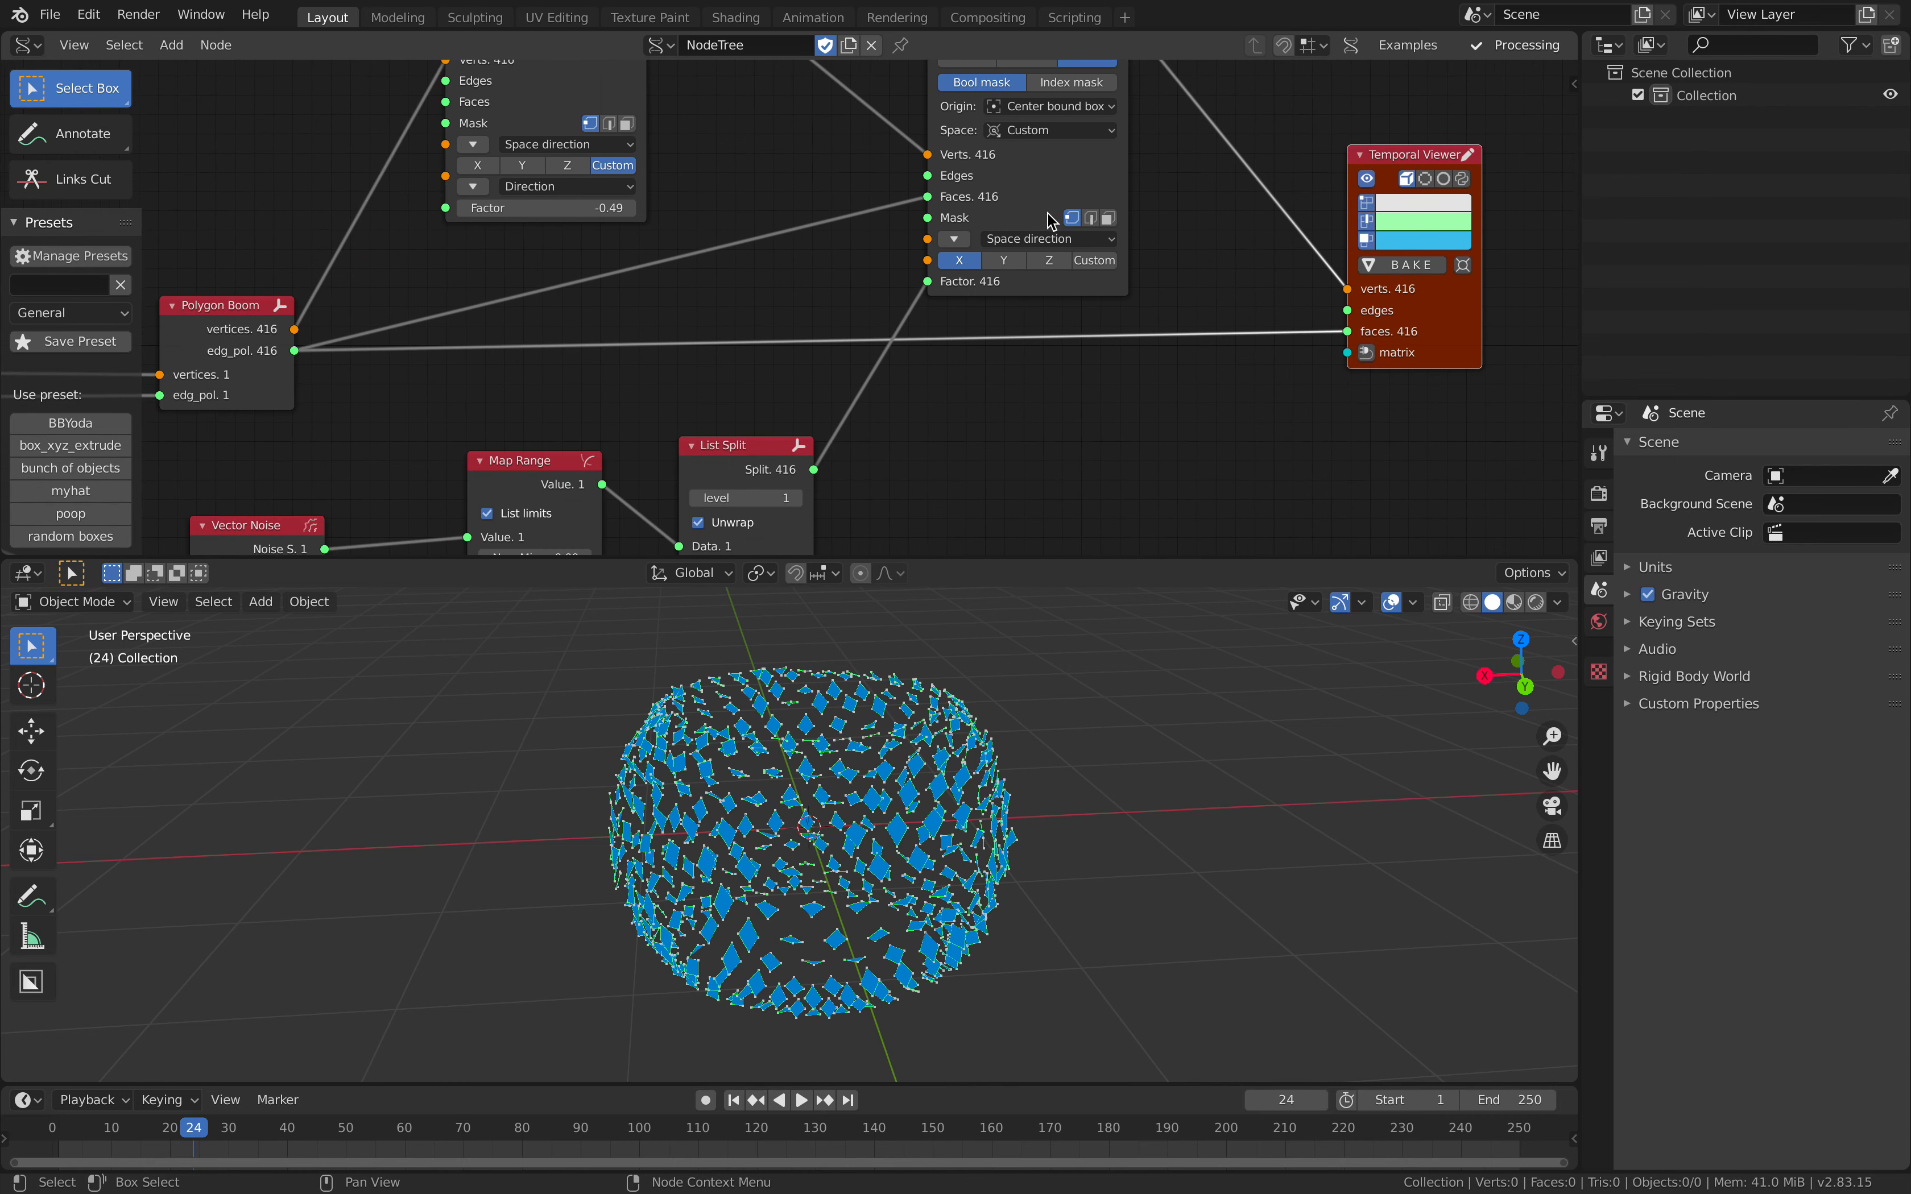
Step: Disconnect List Split from the rotating Transform Mesh's Factor, set the Factor to 9.76 and save
drag(930, 282, 899, 392)
mouse_move(964, 680)
middle_down()
mouse_move(1027, 660)
mouse_move(997, 664)
middle_up()
drag(1036, 285, 1103, 285)
middle_drag(952, 651, 949, 703)
scroll(977, 705, up, 2)
key(ctrl+s)
scroll(969, 689, down, 2)
Step: Set the scaling Transform Mesh's Factor to -1.23 and the rotating one's Factor to 9.04
middle_drag(842, 259, 867, 406)
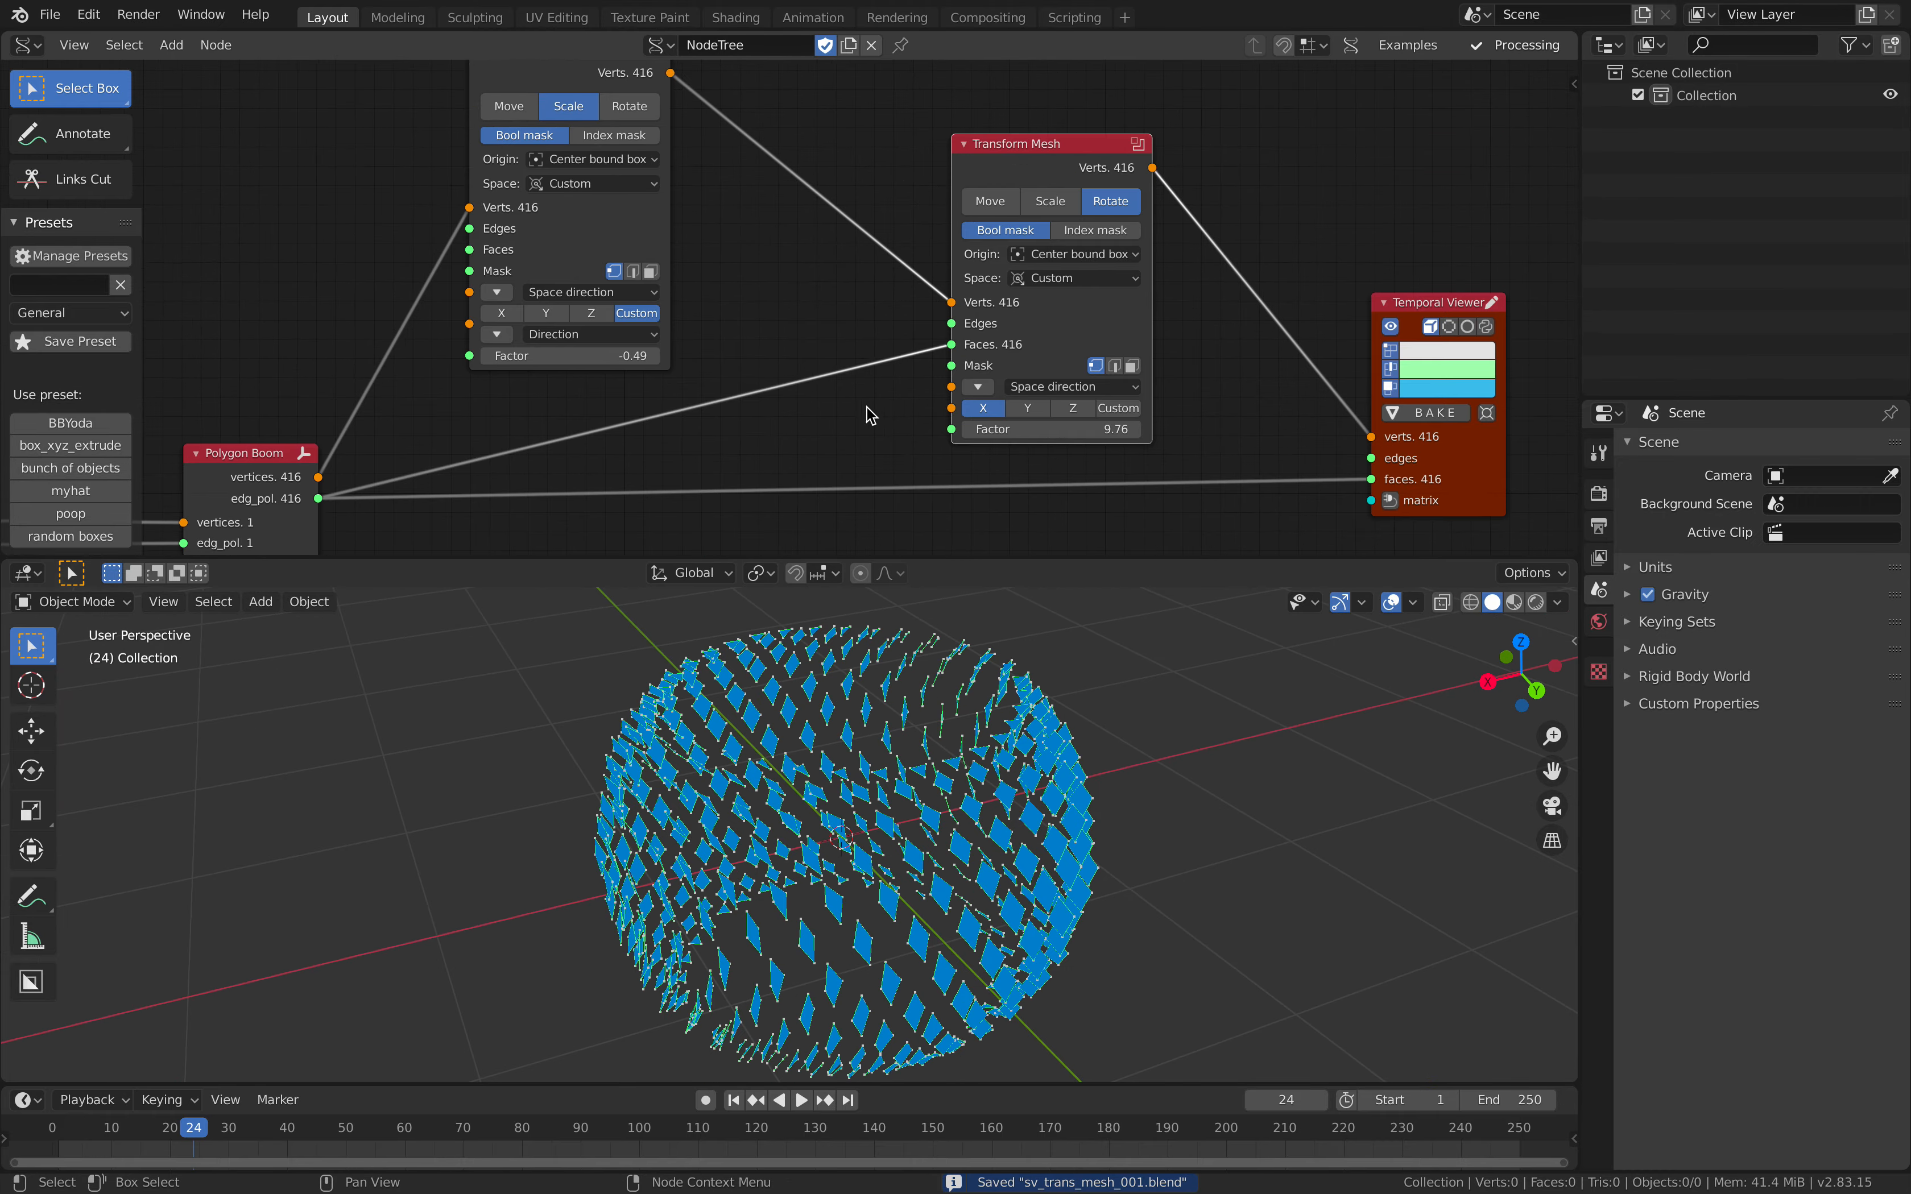
drag(584, 355, 470, 356)
drag(1054, 429, 1018, 429)
middle_drag(997, 749, 1035, 736)
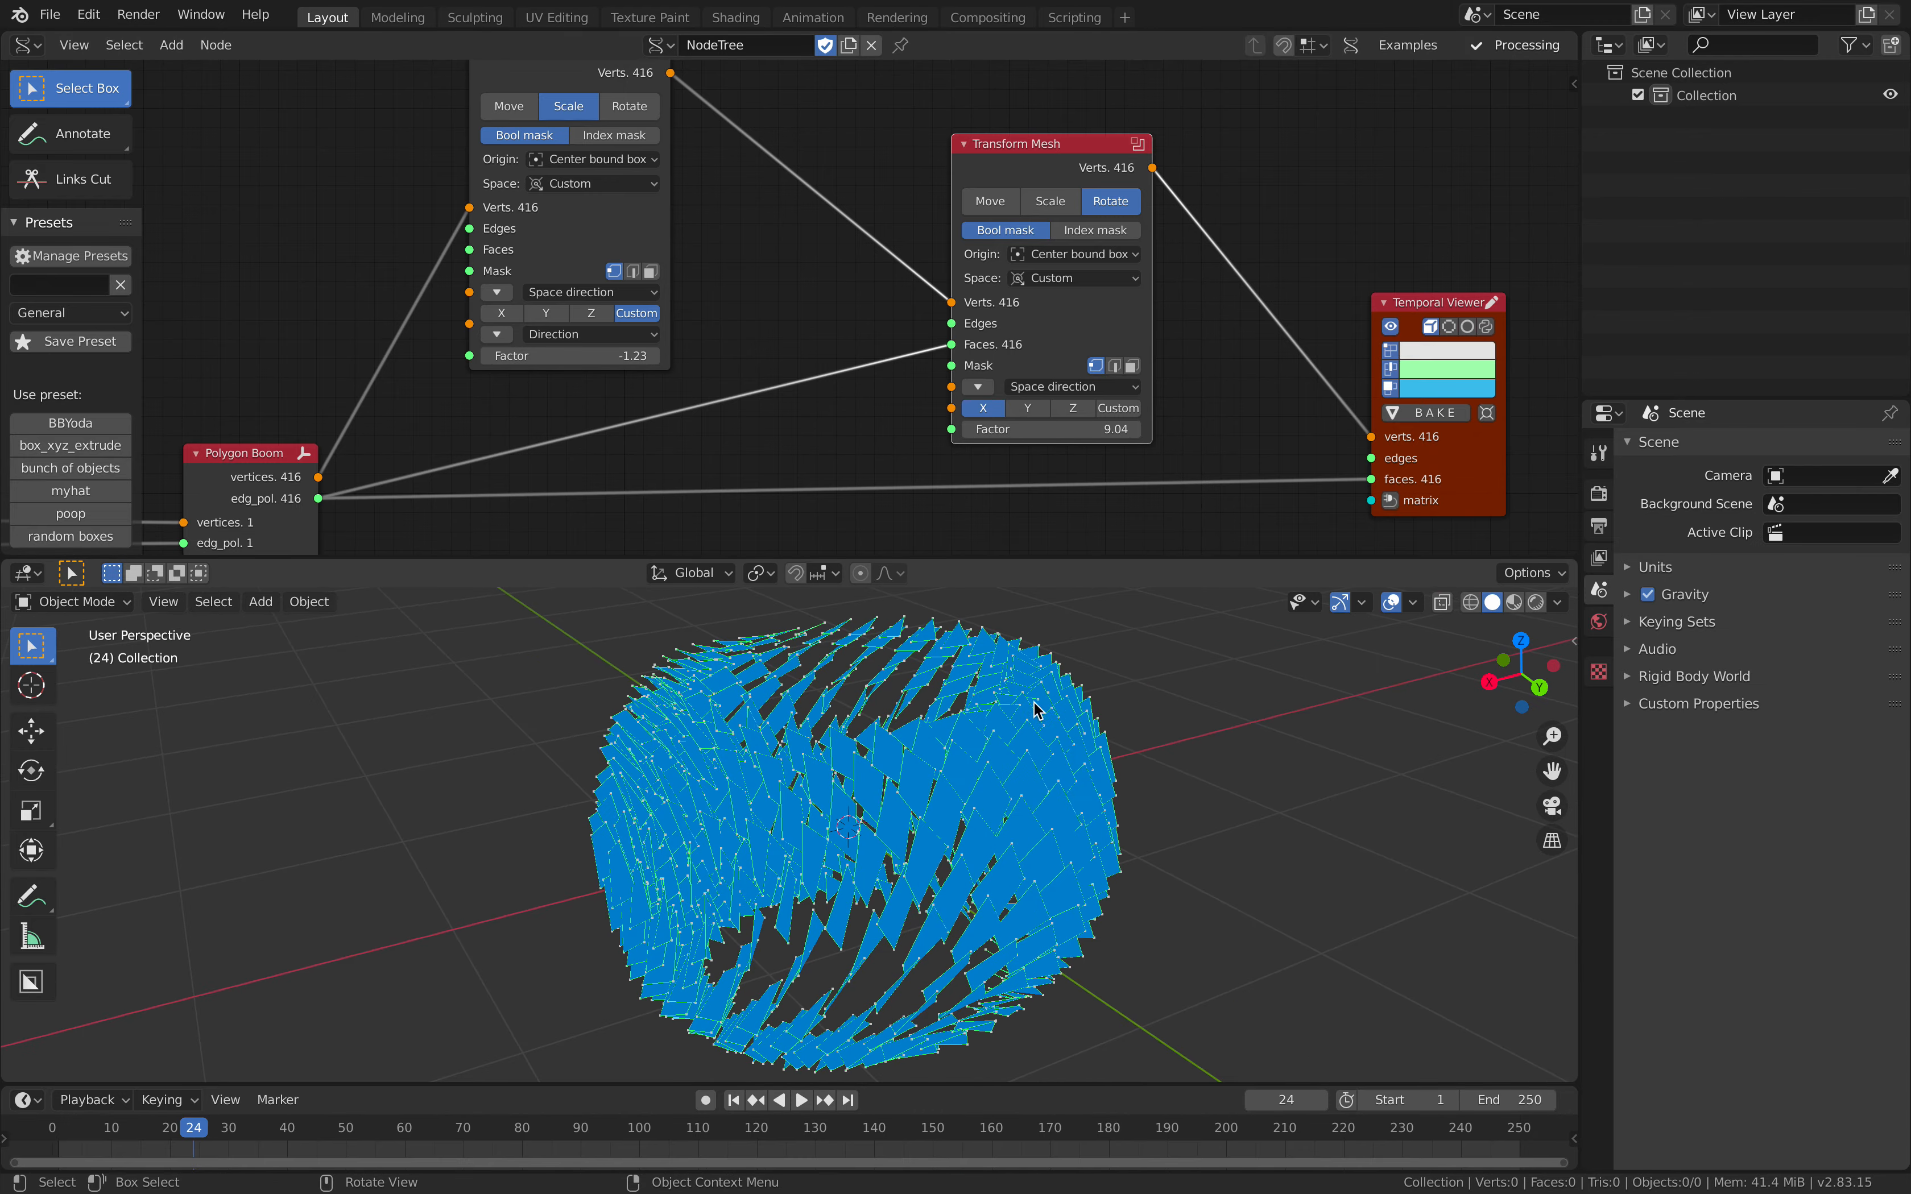
Step: Try Global space on the rotating Transform Mesh, then set its Space to Normal
middle_drag(1012, 414, 943, 376)
scroll(964, 373, up, 1)
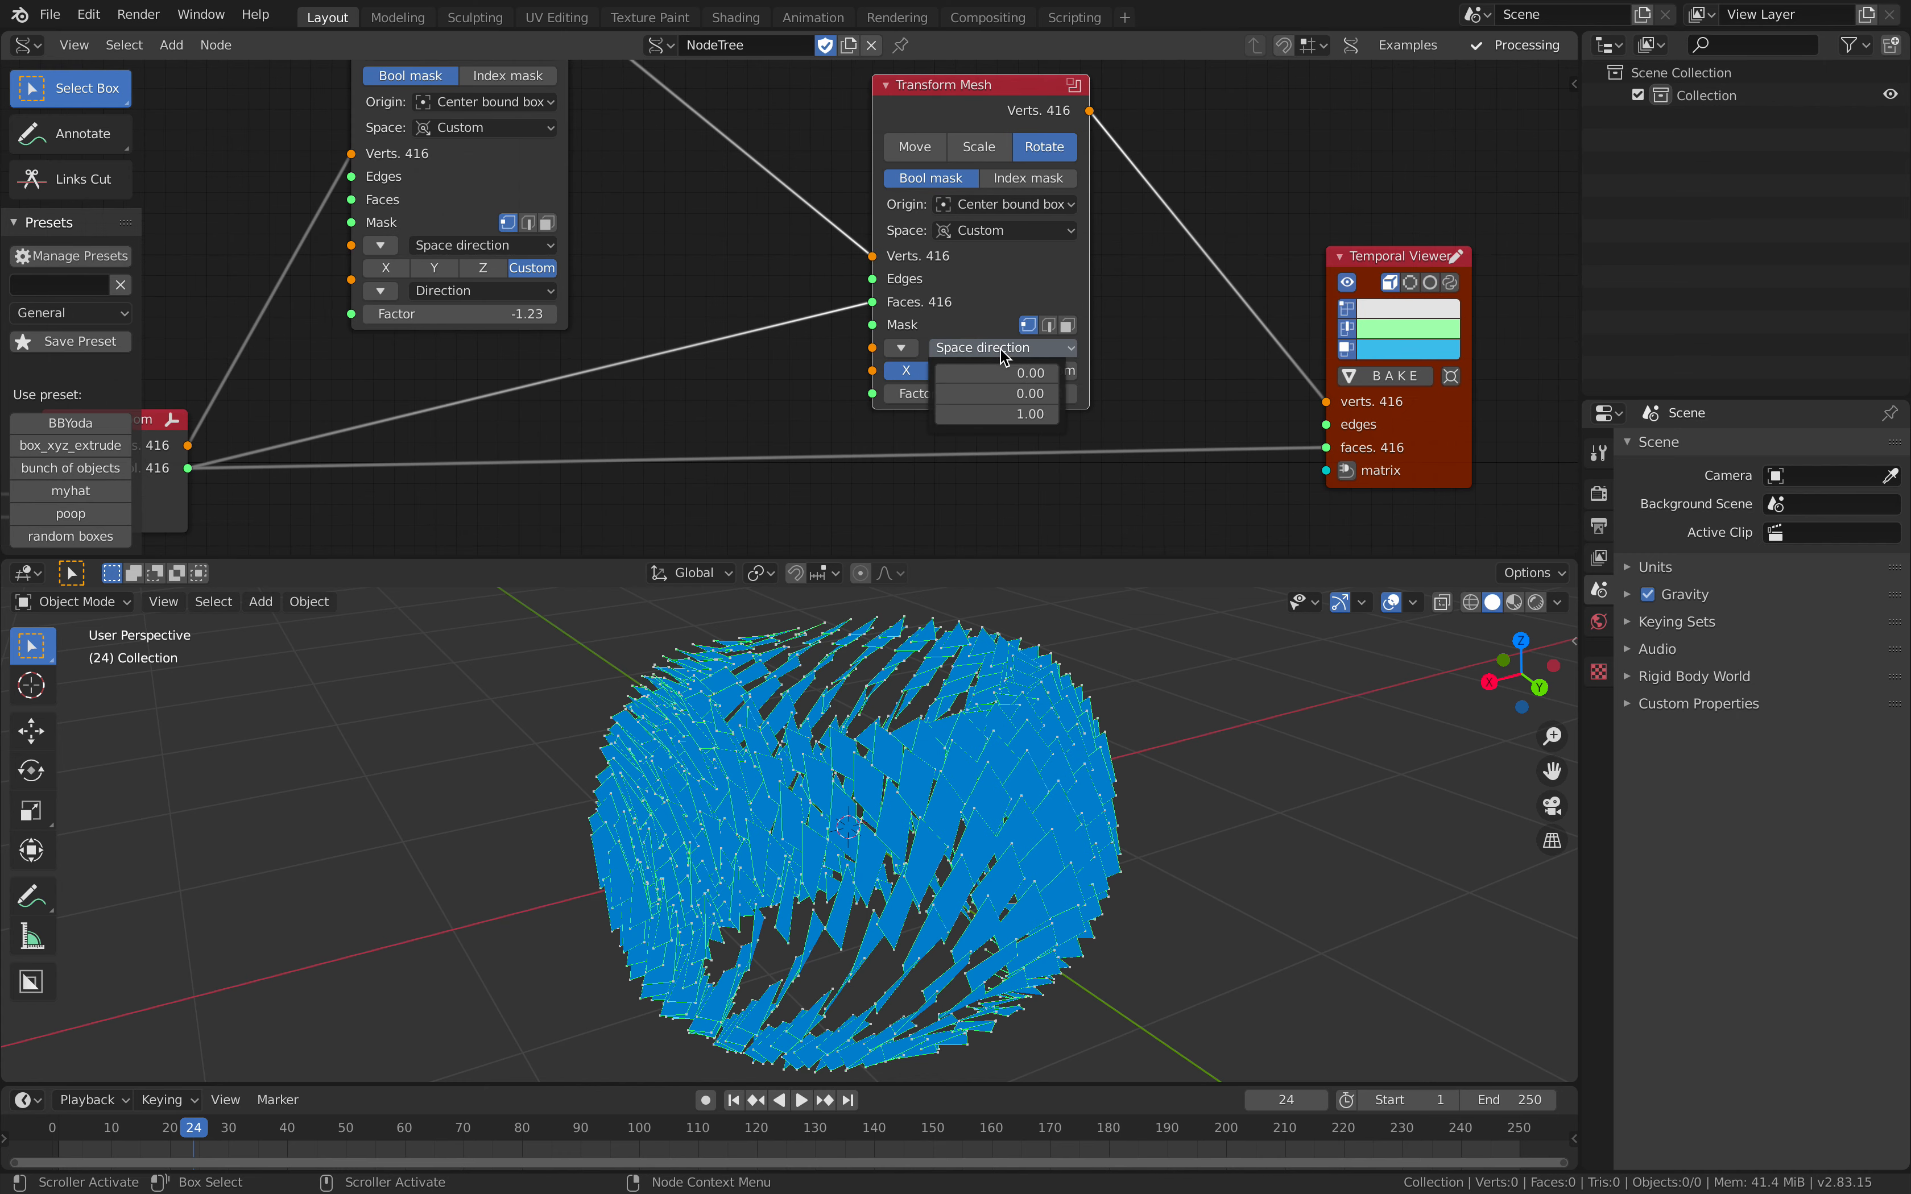
click(994, 230)
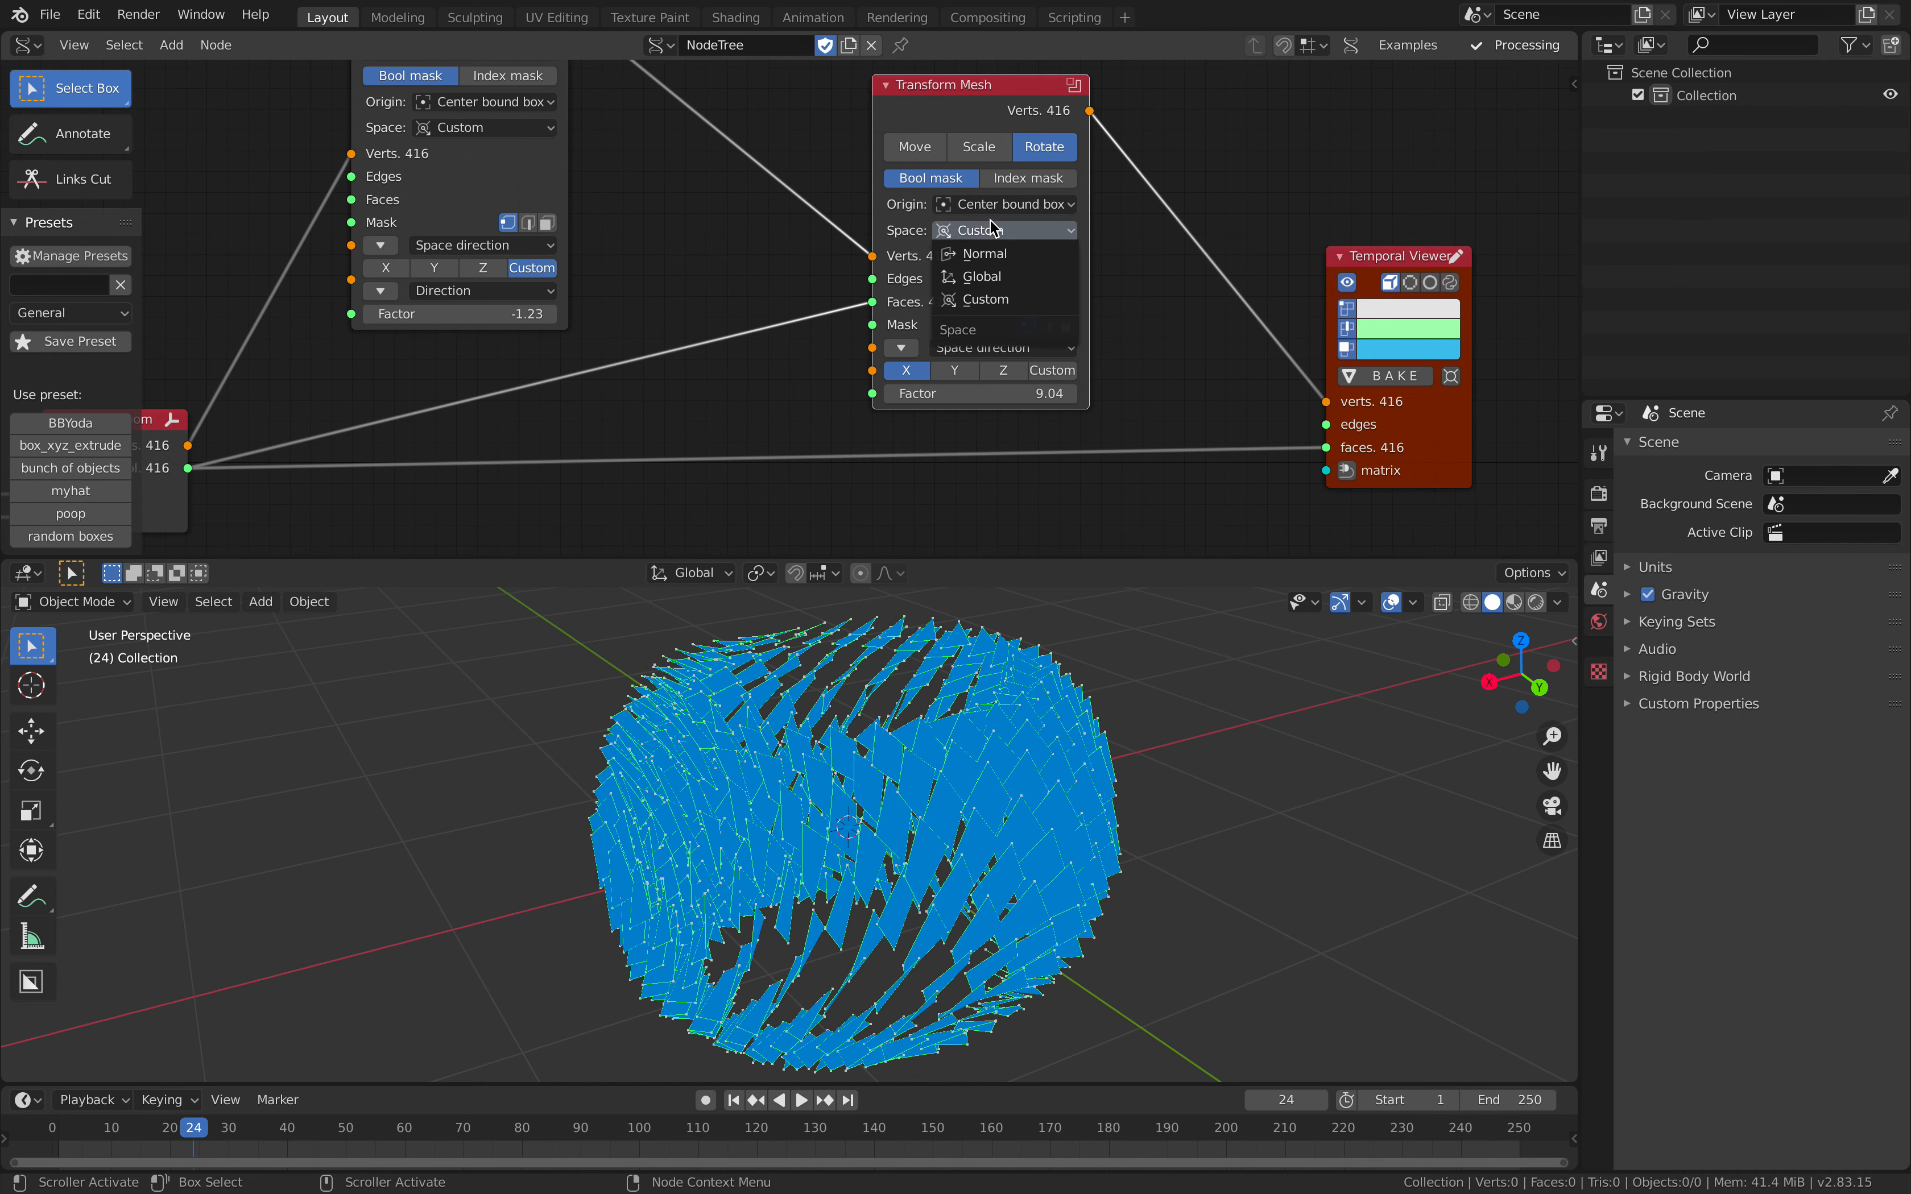
click(996, 273)
click(1002, 254)
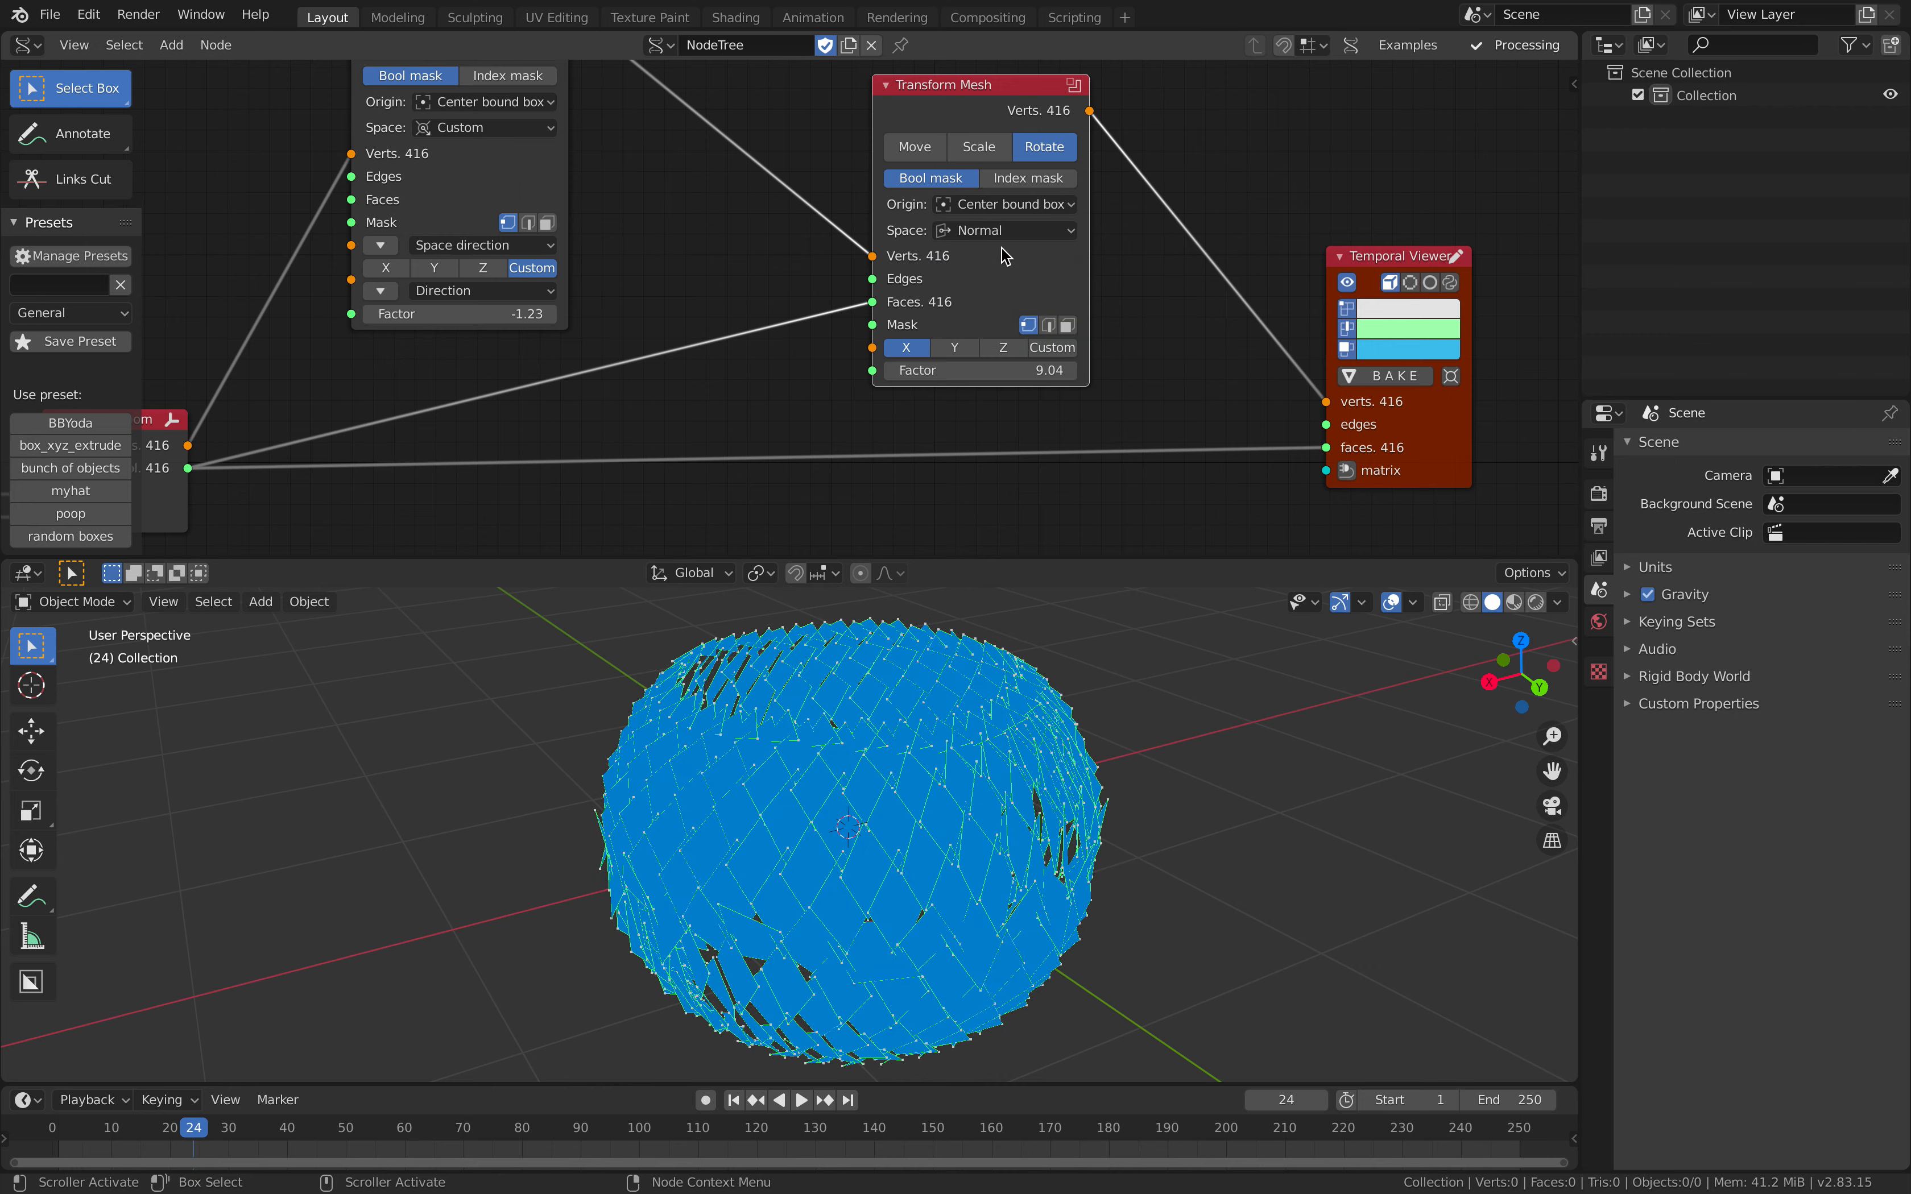
Step: Set the rotating Transform Mesh's direction to Z with a Factor of 9.58
mouse_move(979, 370)
mouse_down()
mouse_move(1036, 370)
mouse_move(896, 370)
mouse_move(1002, 381)
mouse_up()
click(976, 352)
click(996, 352)
drag(1002, 371, 1081, 370)
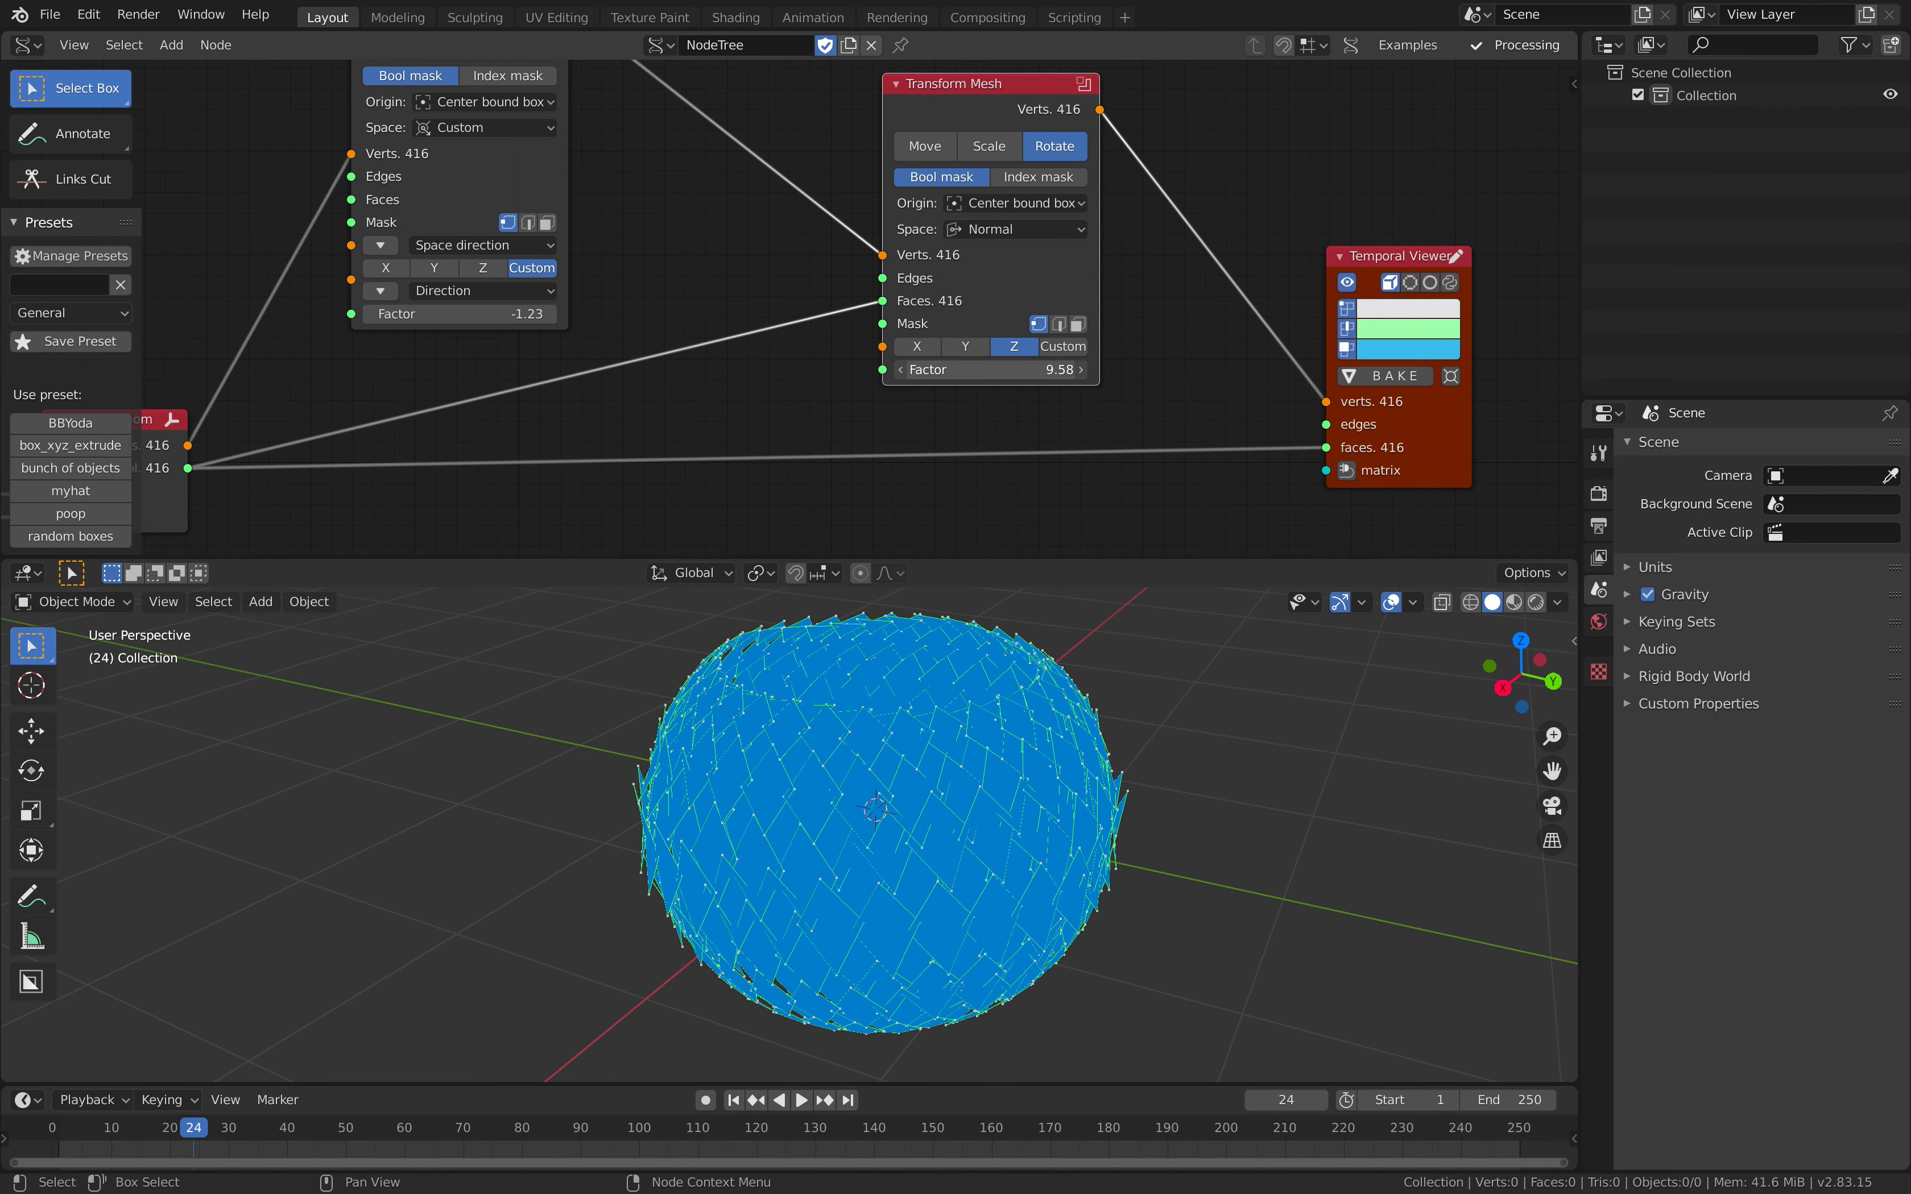
Step: Duplicate the rotating Transform Mesh and insert the copy into the verts link before the Temporal Viewer
key(shift+d)
scroll(1026, 237, down, 1)
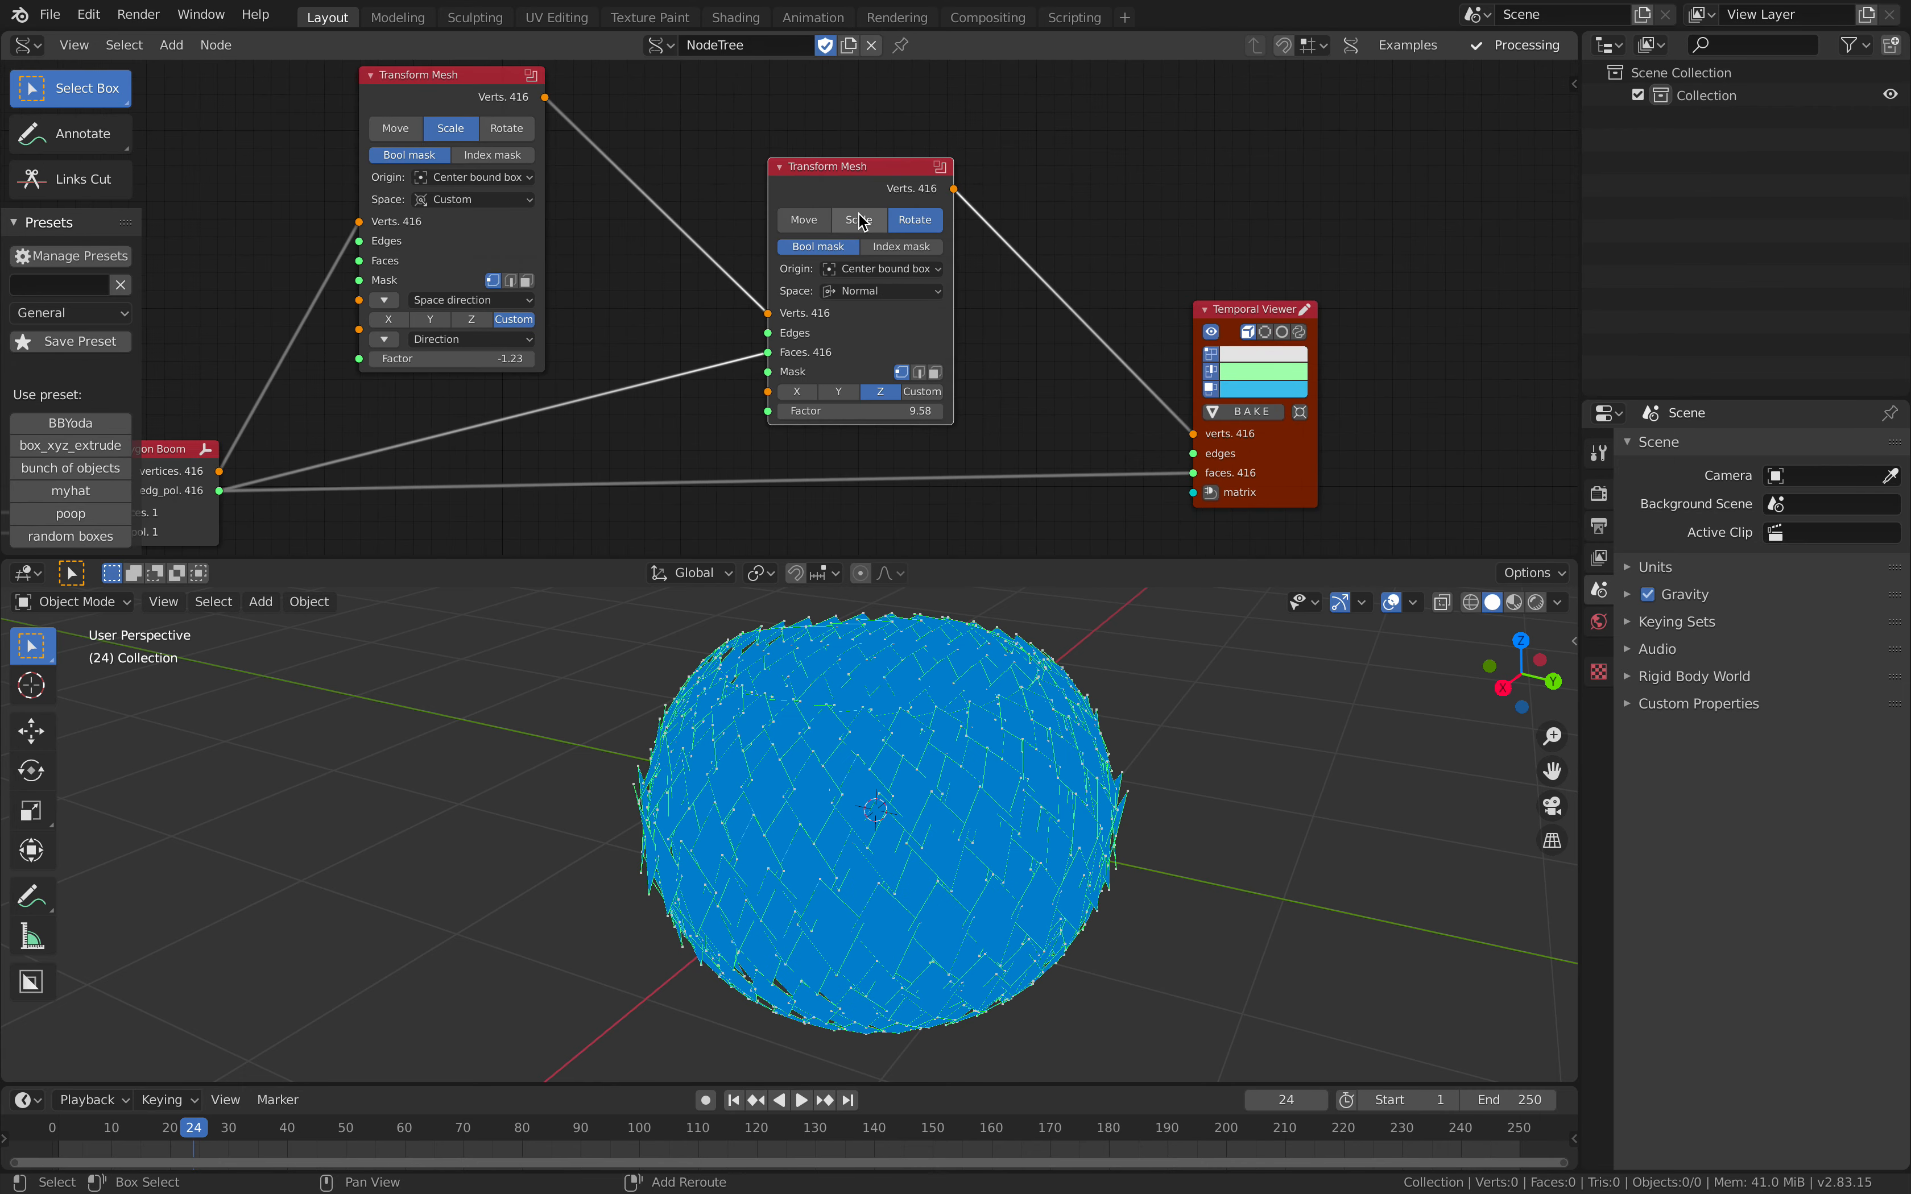
click(1082, 186)
scroll(892, 293, down, 2)
middle_drag(886, 299, 984, 284)
scroll(984, 284, up, 1)
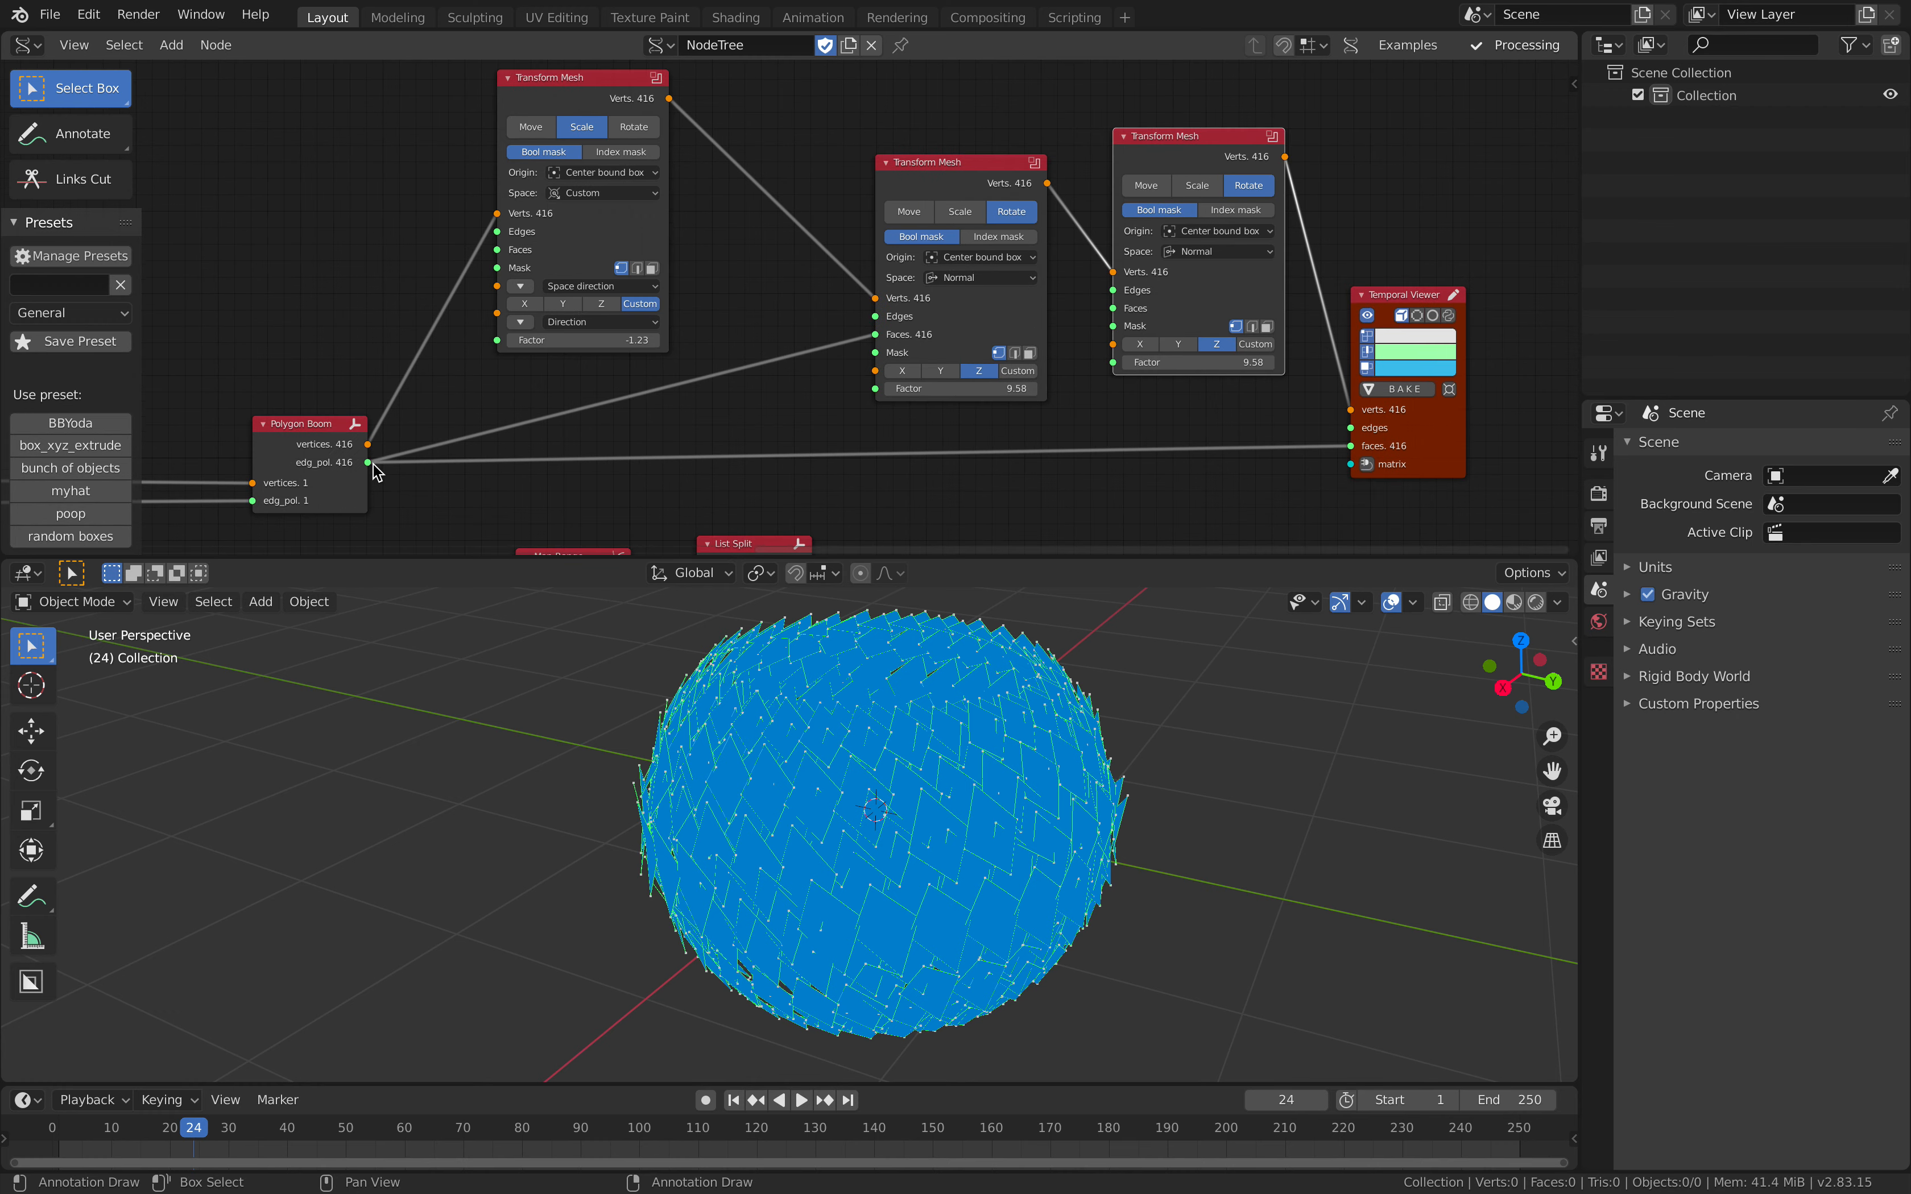
Step: Link Polygon Boom's edg_pol to Faces on the scaling Transform Mesh and the copy, space the nodes out and save
drag(496, 257, 496, 250)
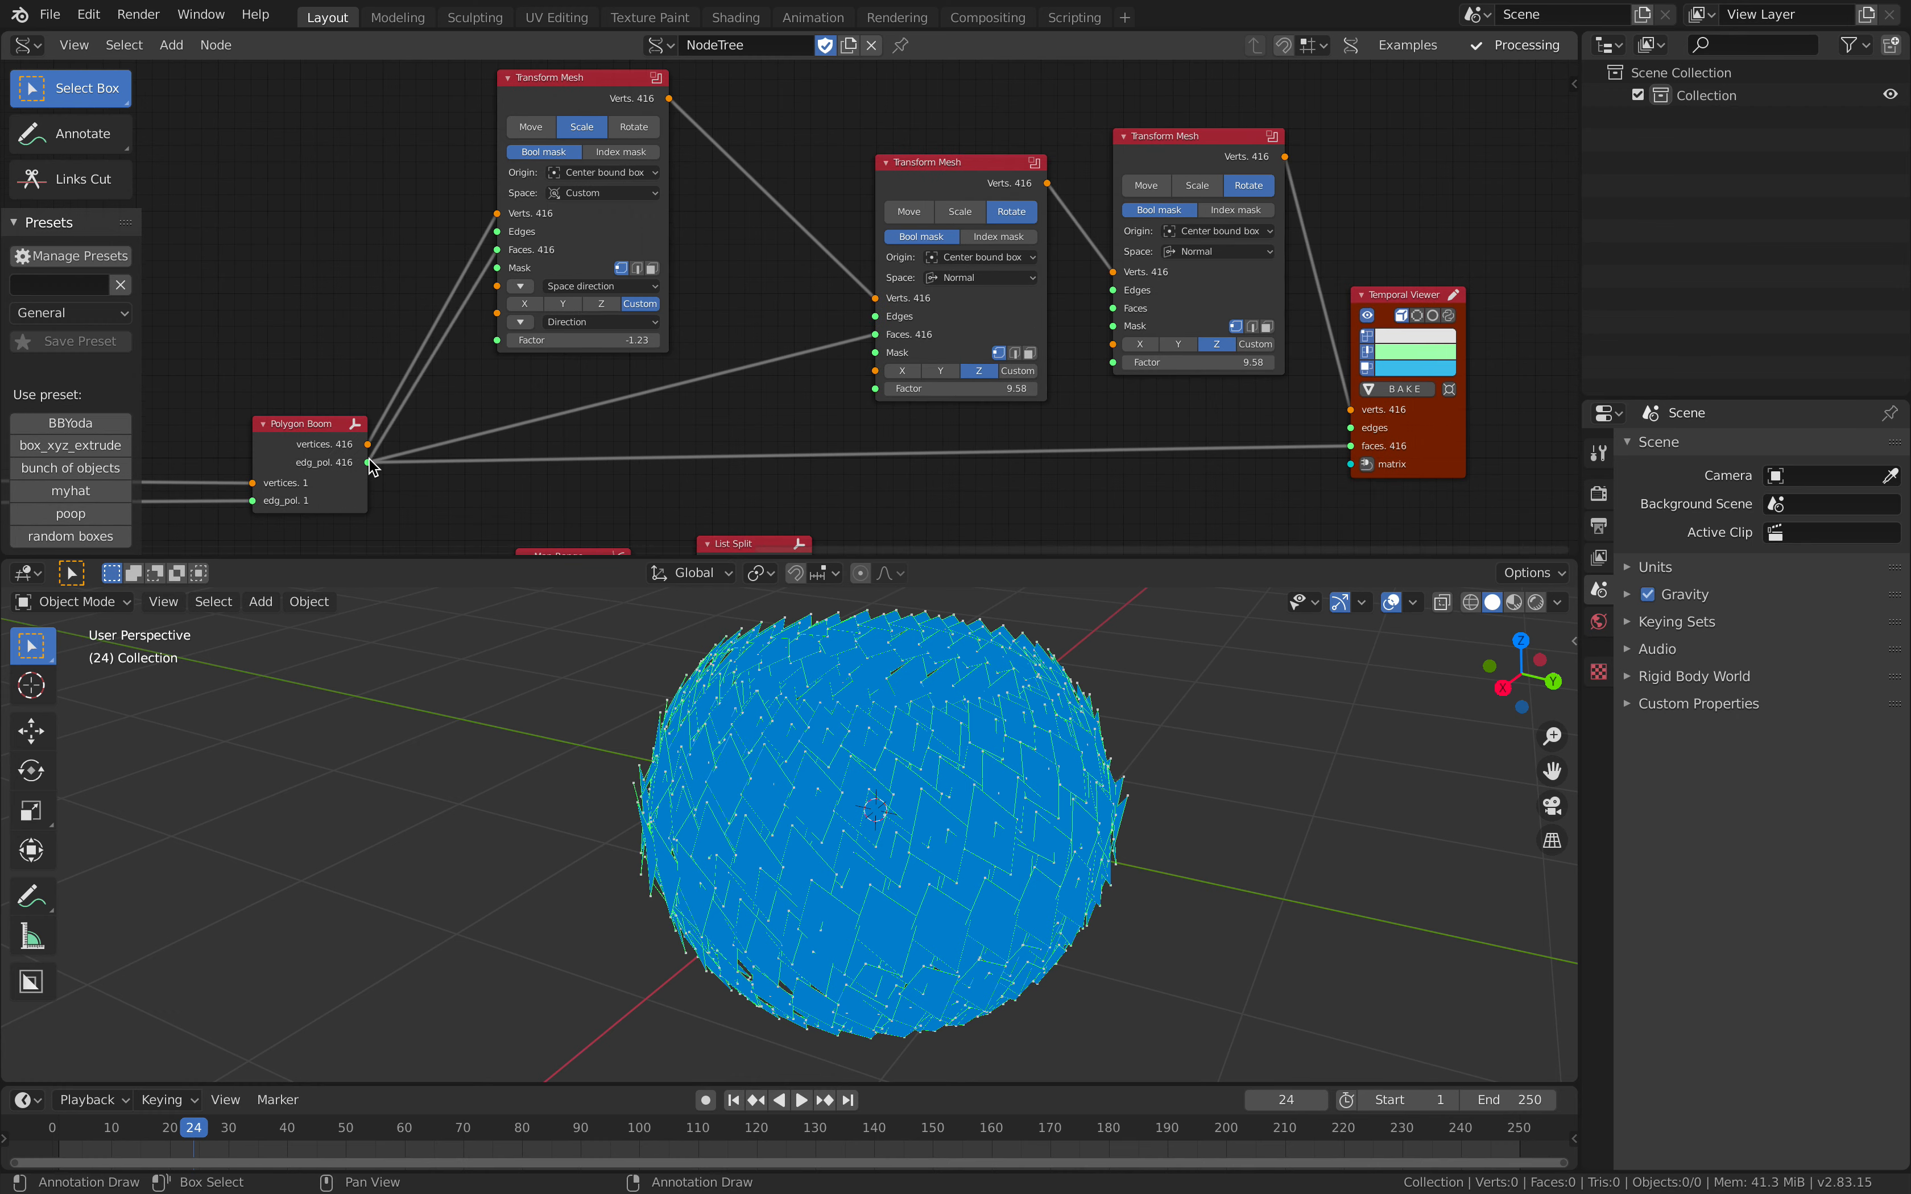
drag(1110, 311, 1112, 311)
drag(1002, 196, 923, 153)
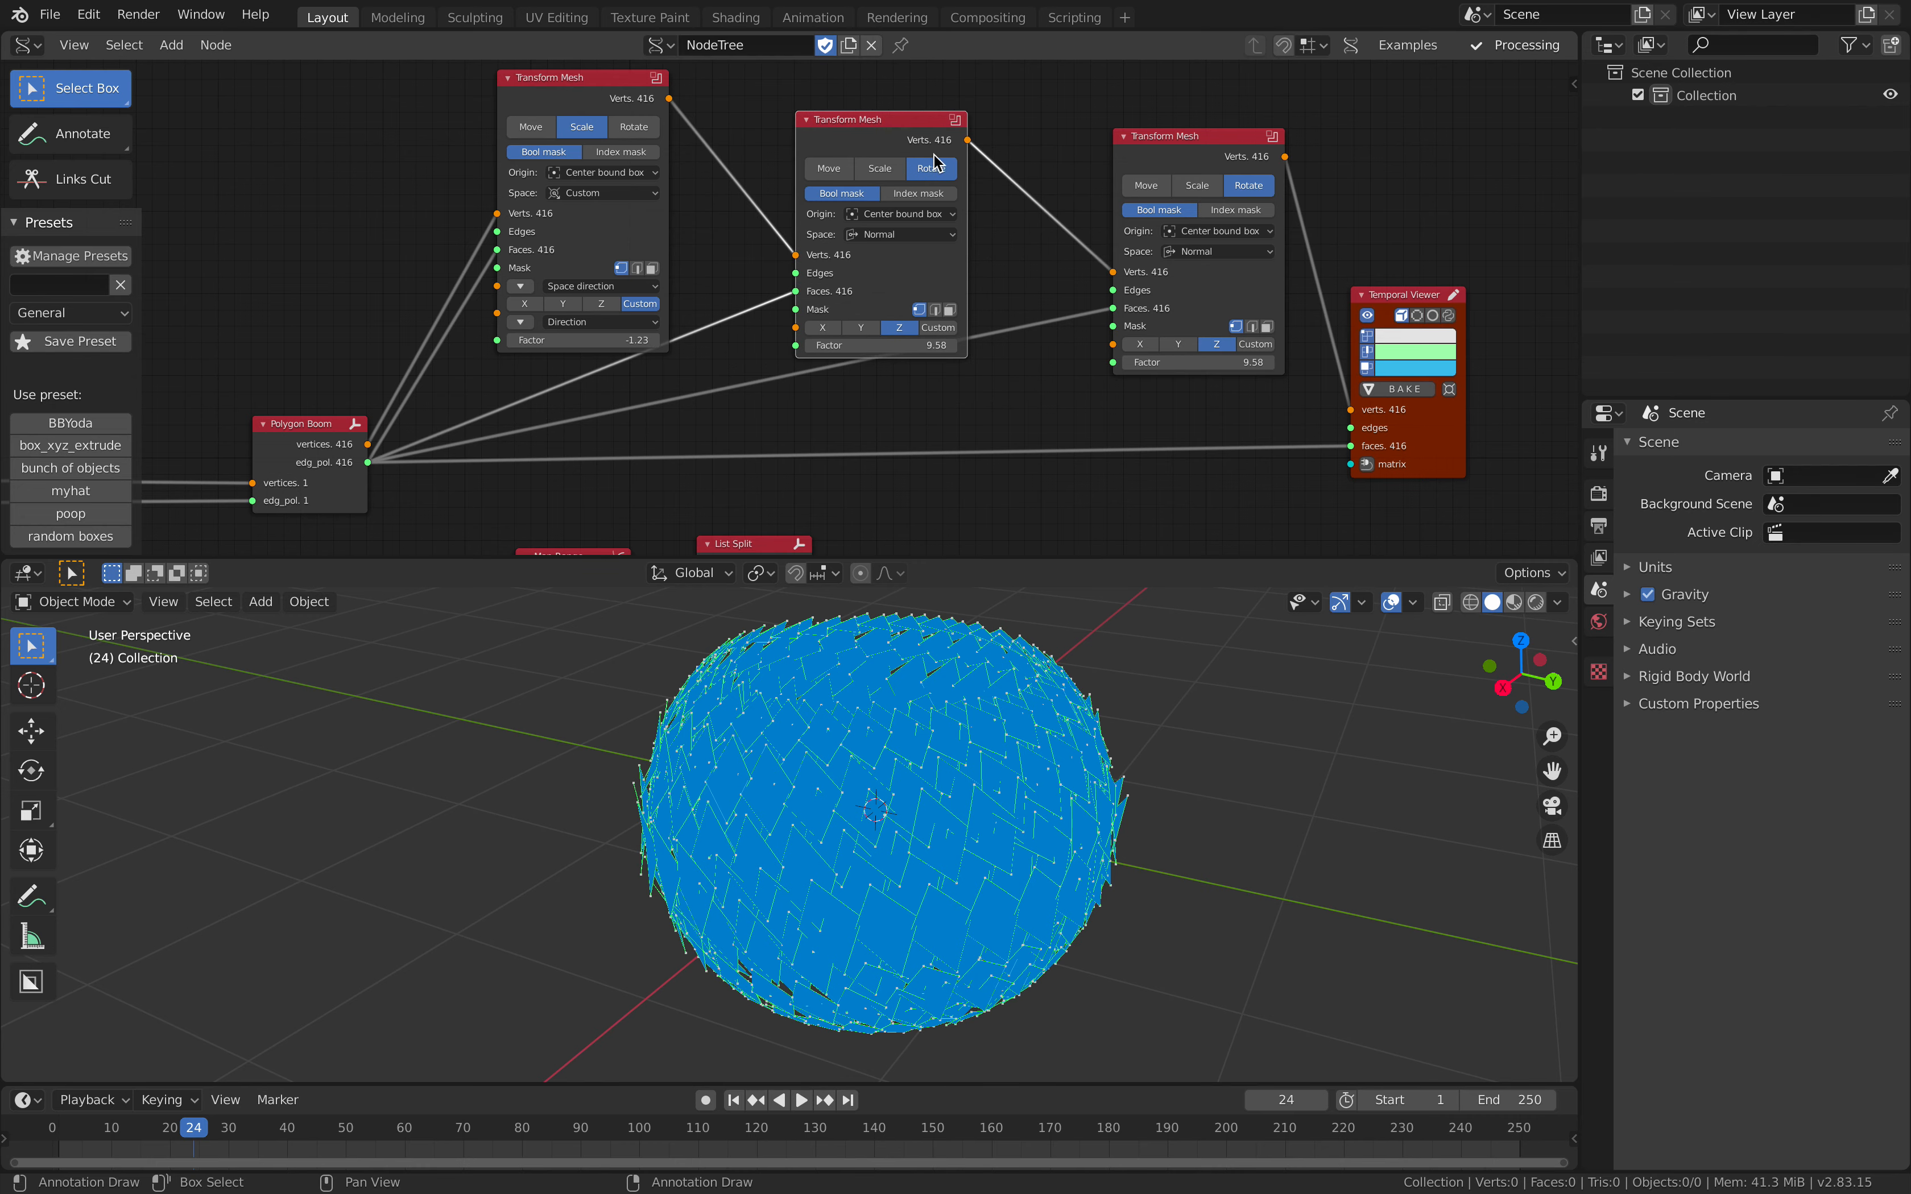
middle_drag(1061, 219, 884, 264)
scroll(885, 264, up, 4)
key(ctrl+s)
click(864, 175)
middle_drag(853, 178, 846, 155)
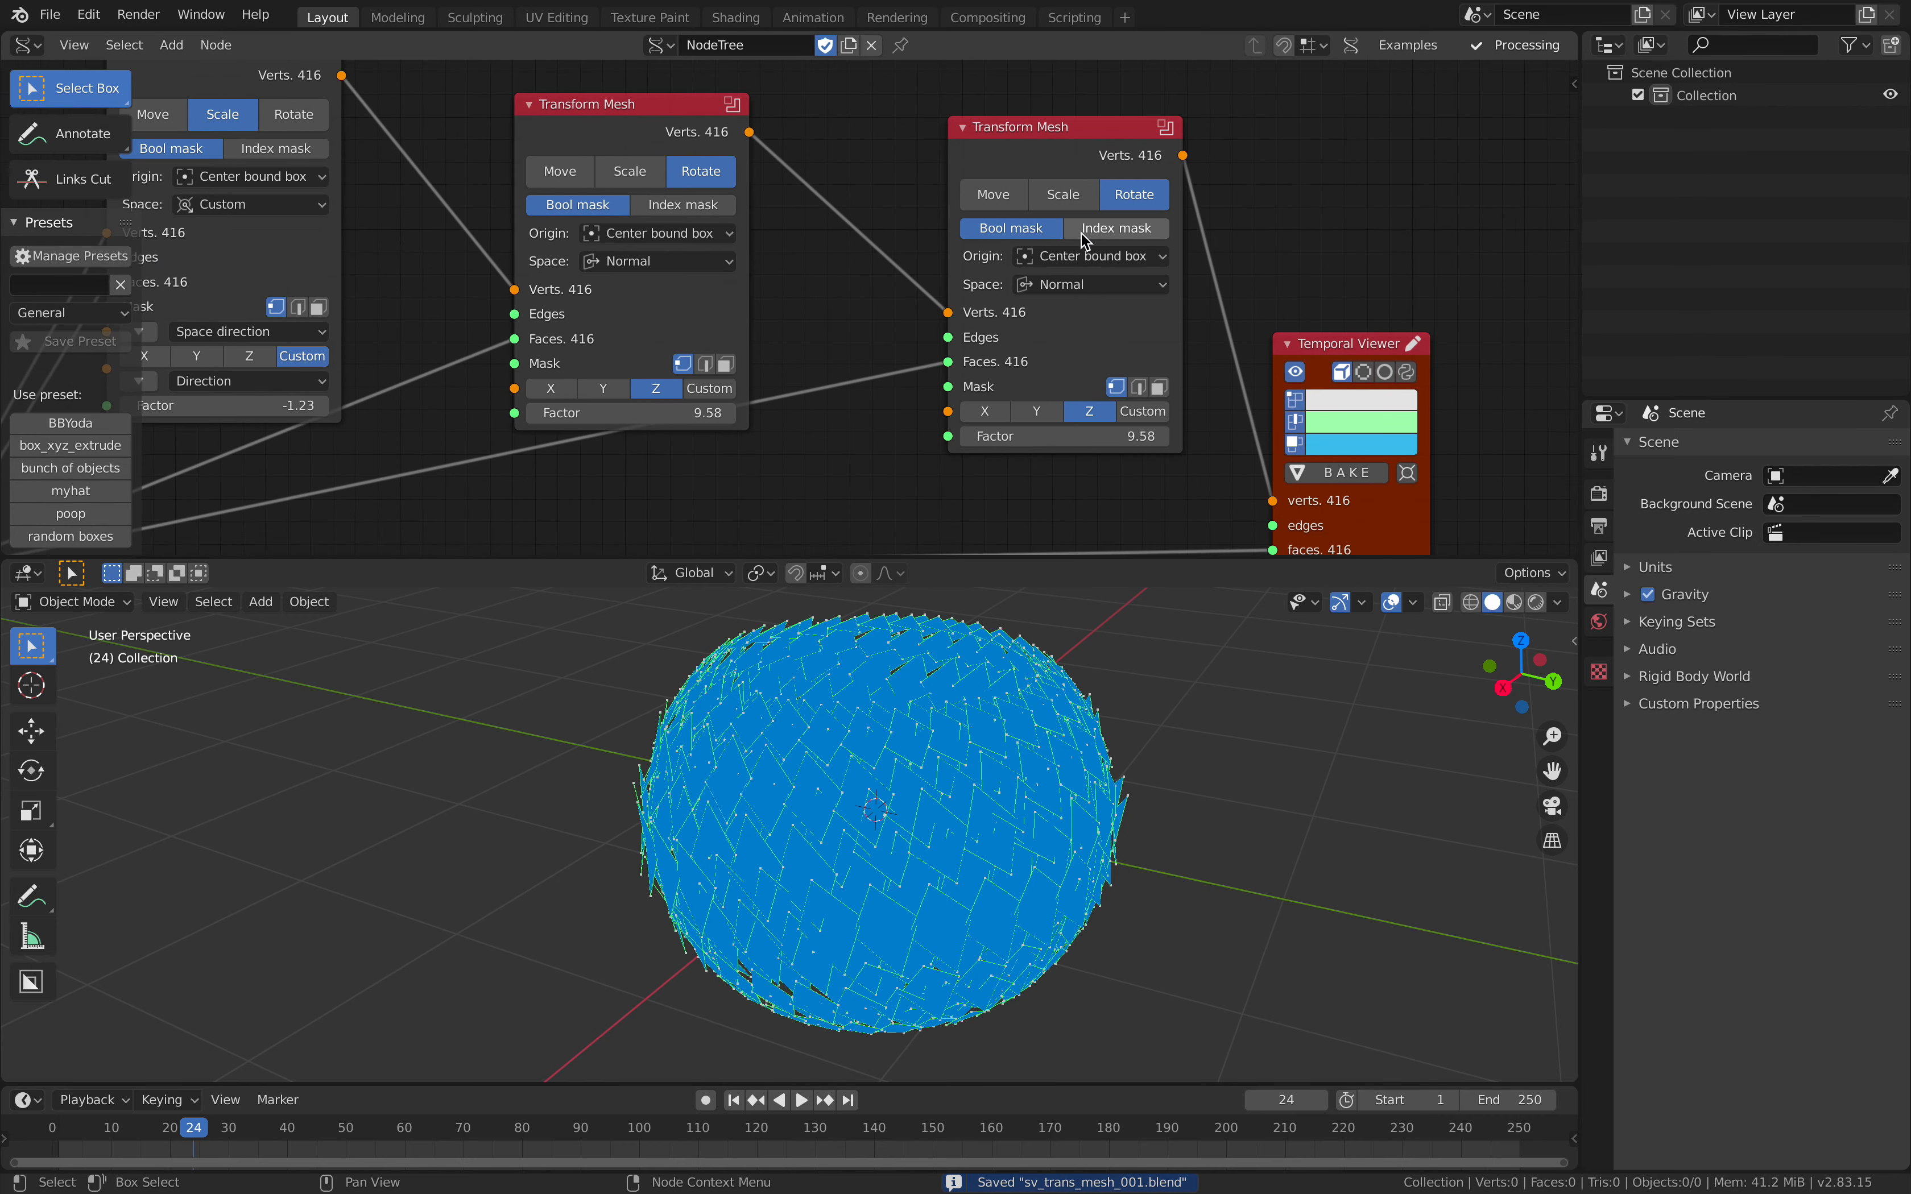
Step: Replace the copied Transform Mesh with a newly added Transform Mesh node before the Temporal Viewer
click(1030, 136)
key(x)
key(shift+a)
click(988, 154)
text(transf)
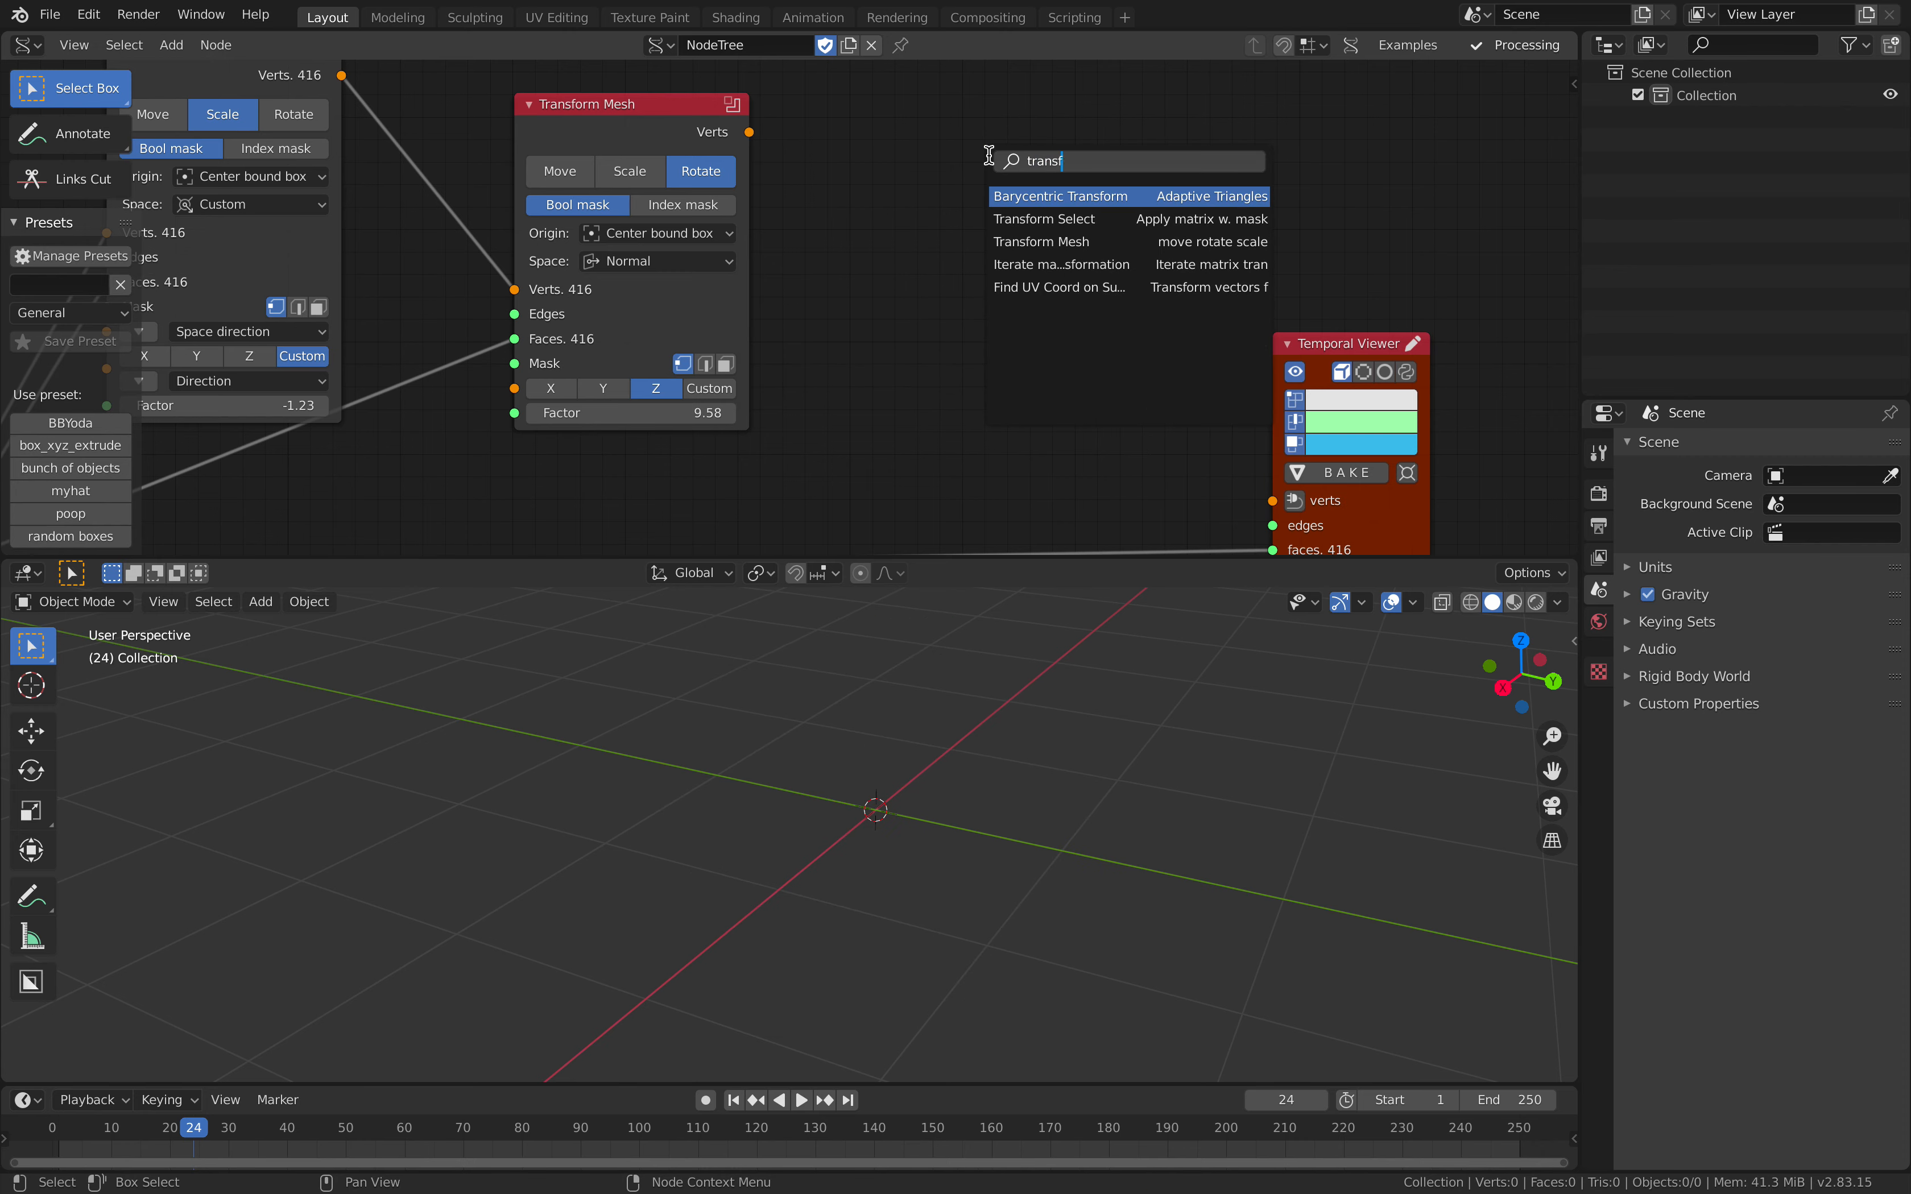
text(orm m)
key(Return)
click(989, 155)
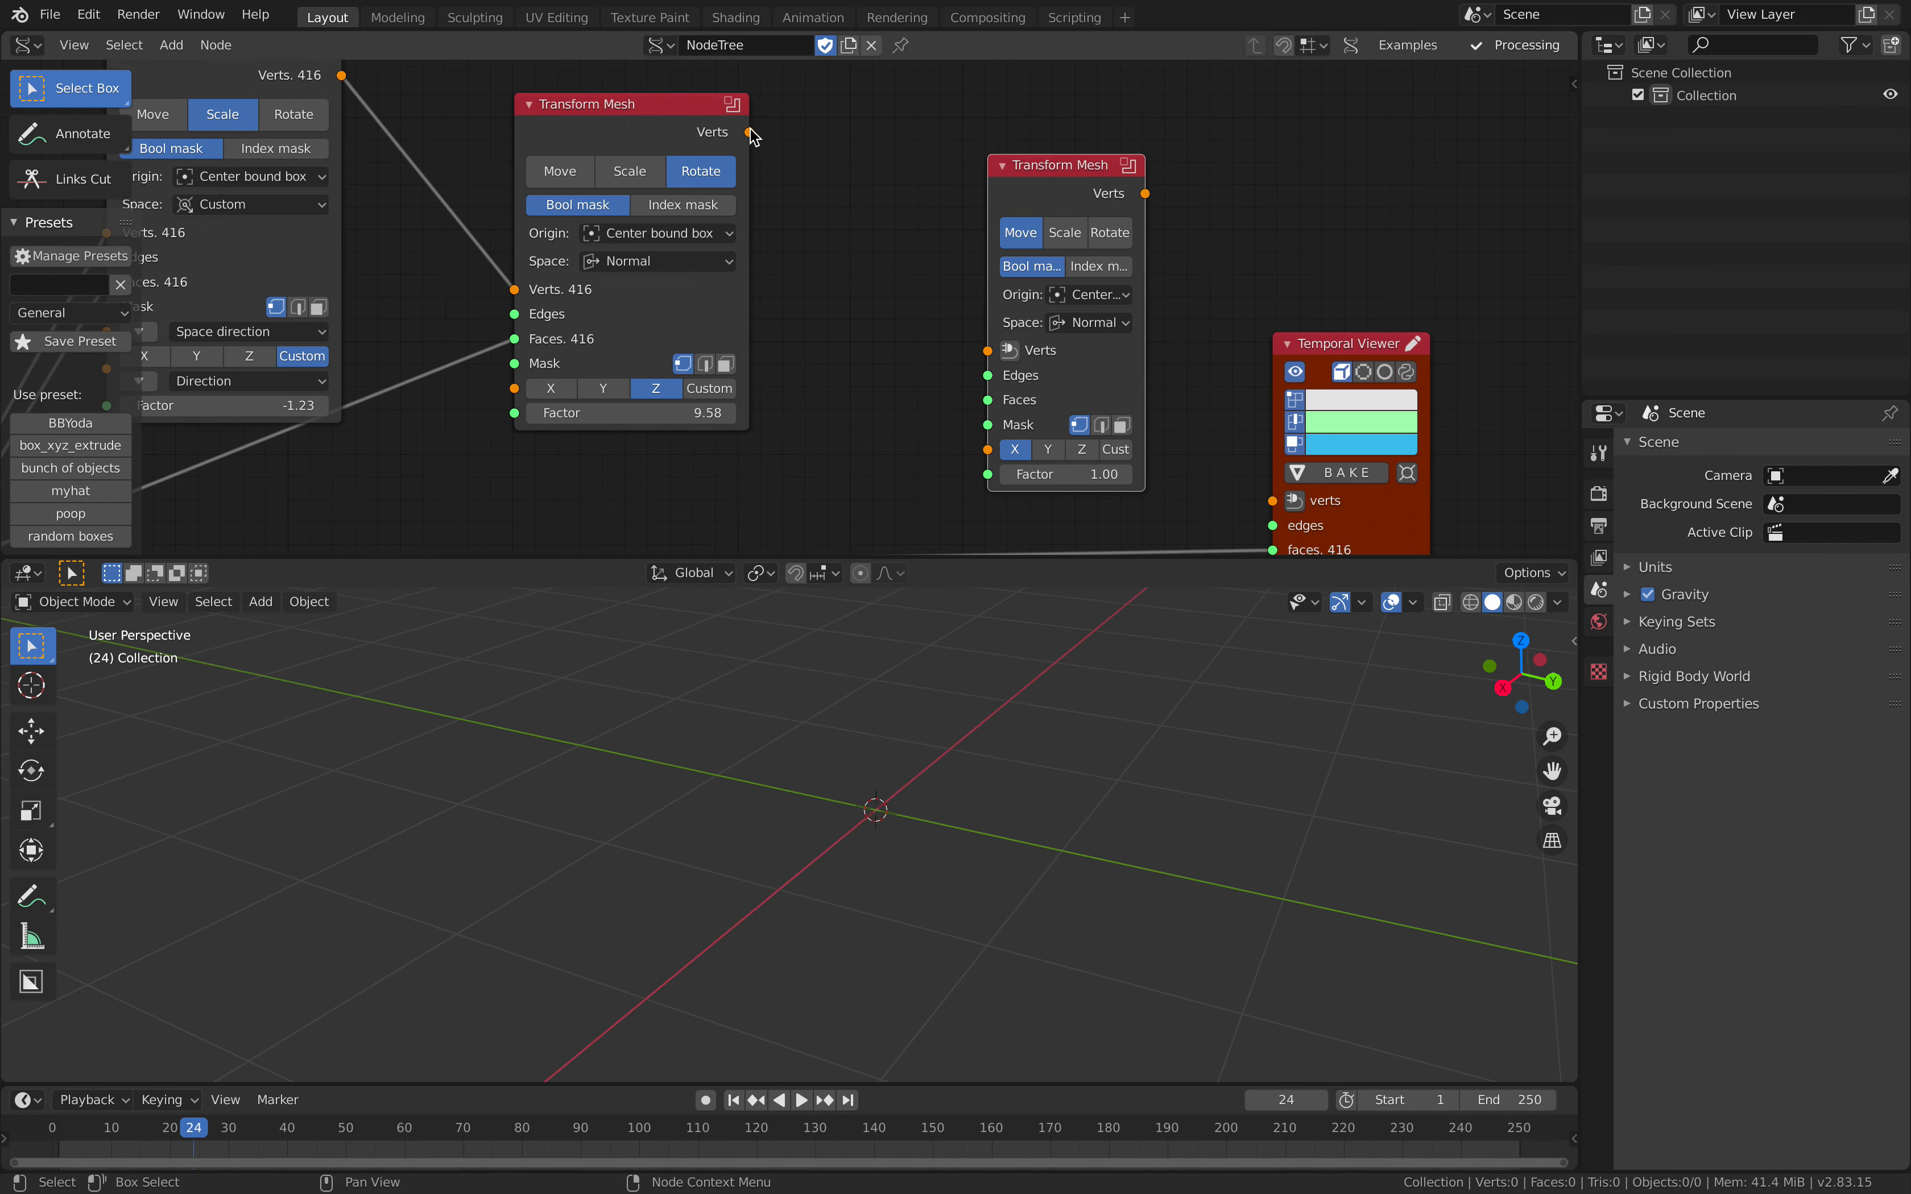
Step: Feed the new Transform Mesh the rotated Verts and Polygon Boom's edg_pol, and link its Verts to the Temporal Viewer
drag(750, 131, 971, 338)
drag(857, 348, 857, 347)
scroll(780, 354, down, 1)
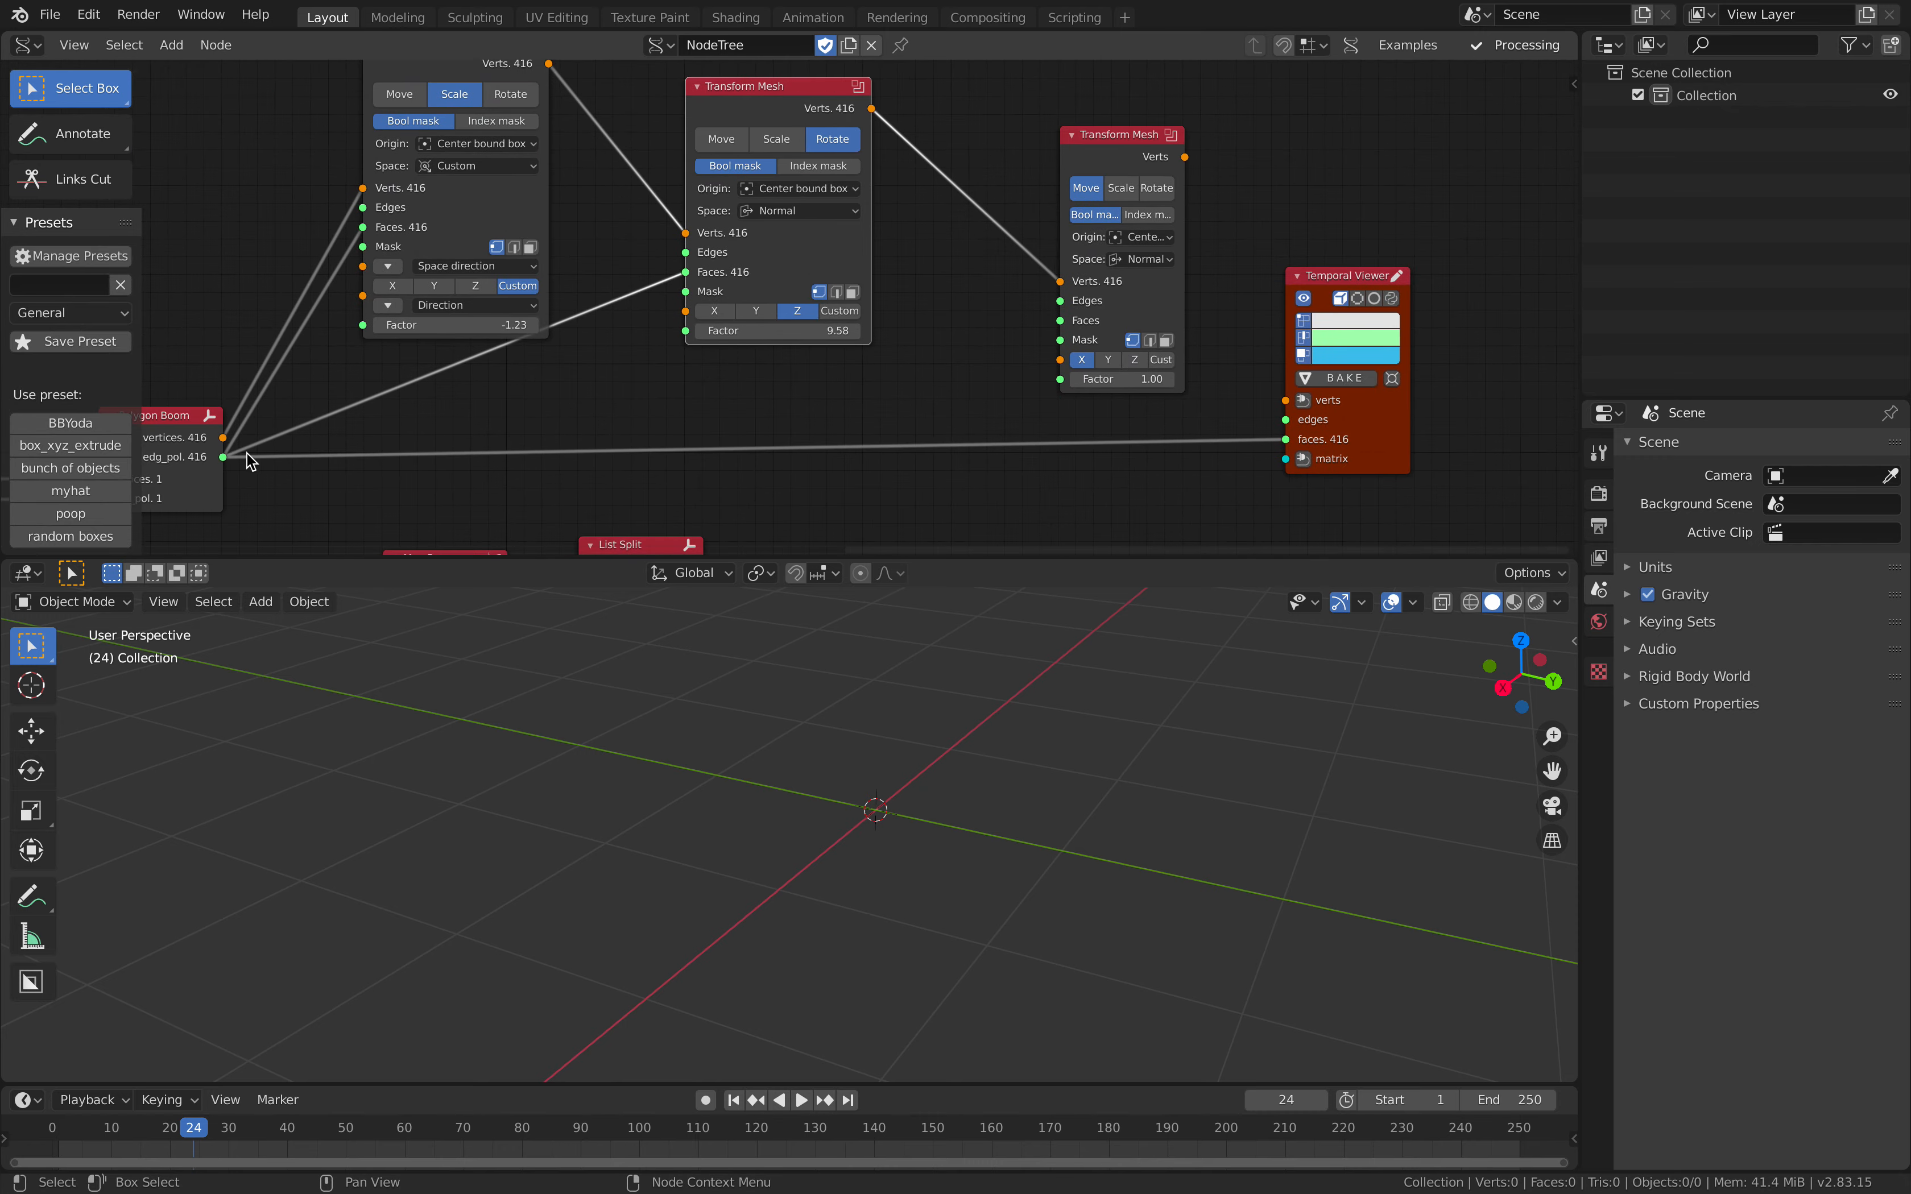
drag(225, 457, 1060, 321)
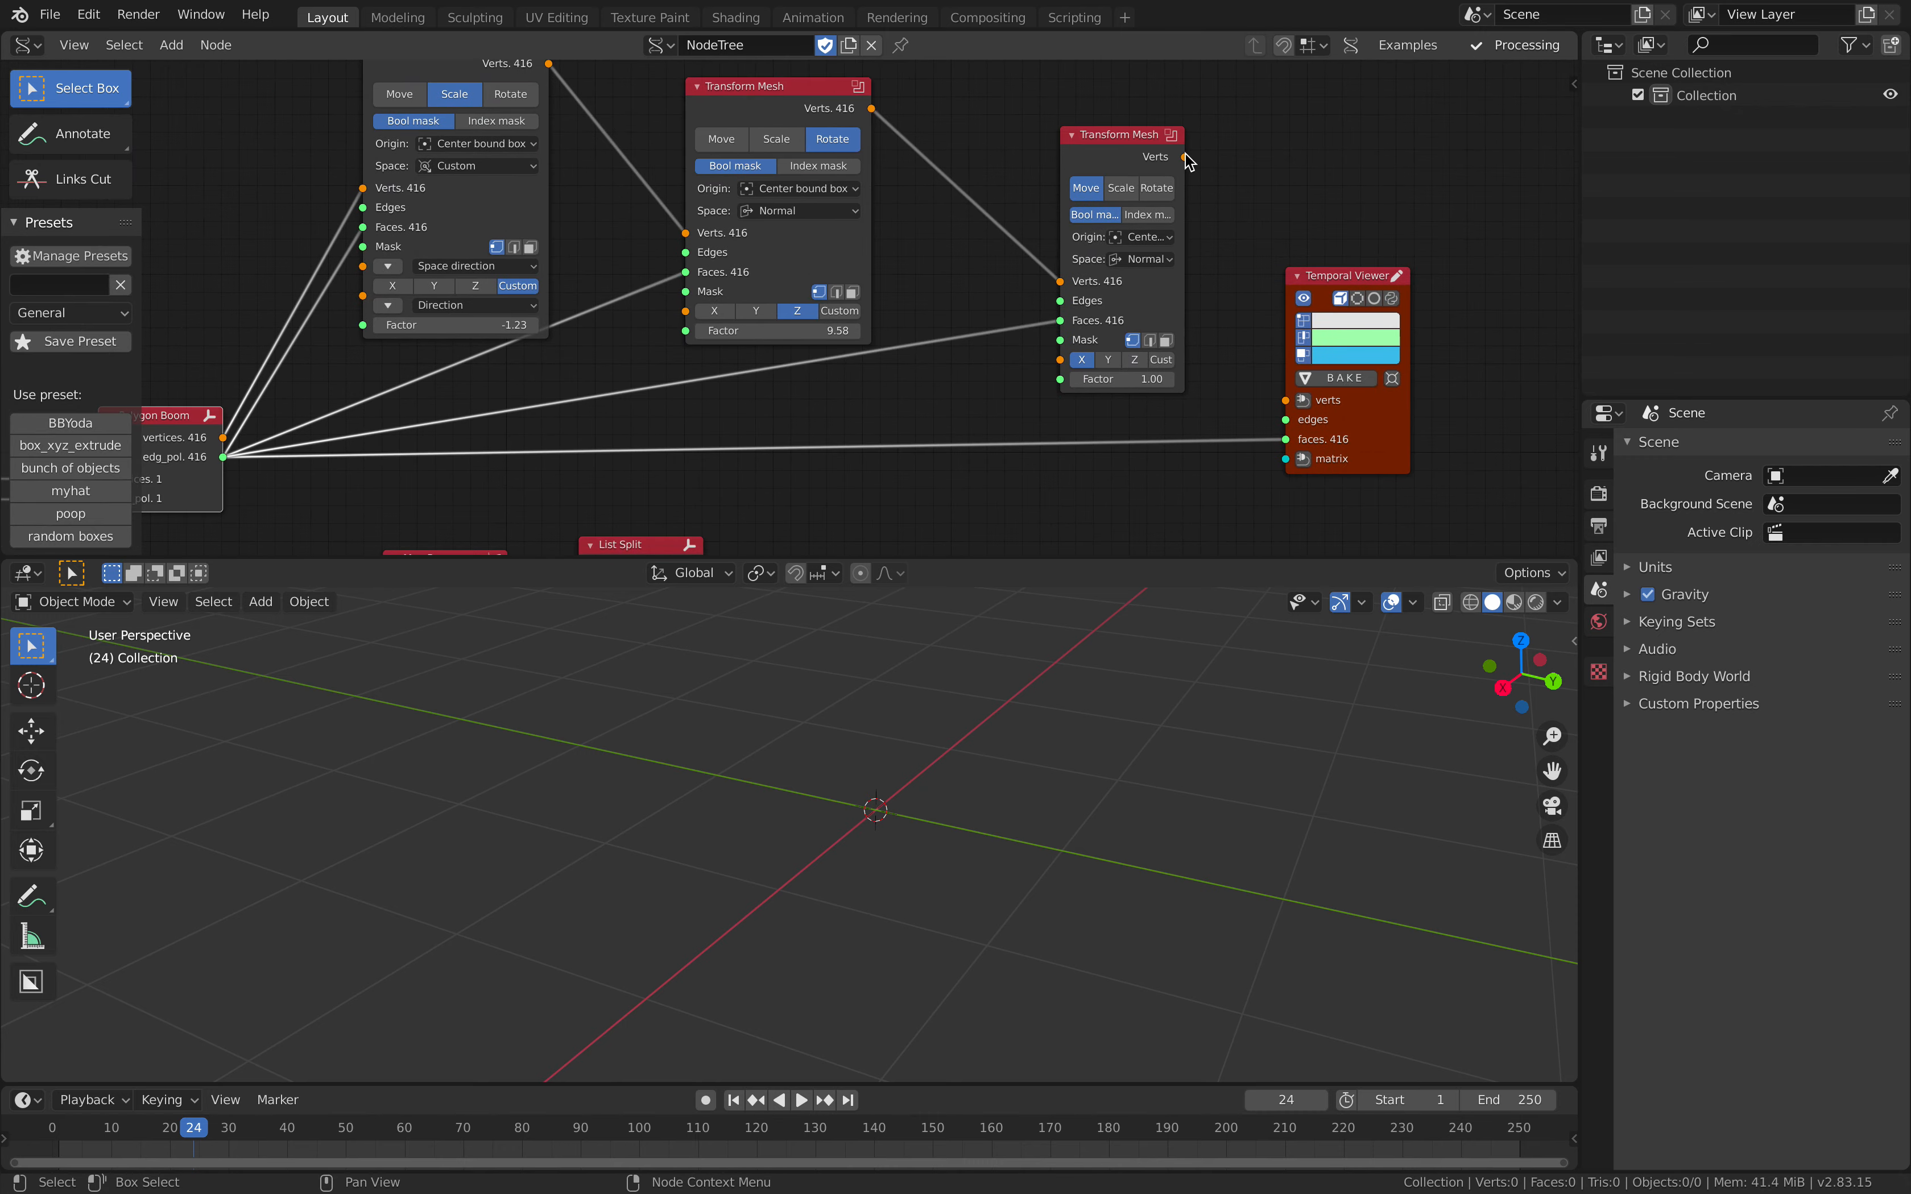
drag(1185, 157, 1293, 425)
middle_drag(1192, 778, 1032, 752)
scroll(1033, 752, down, 1)
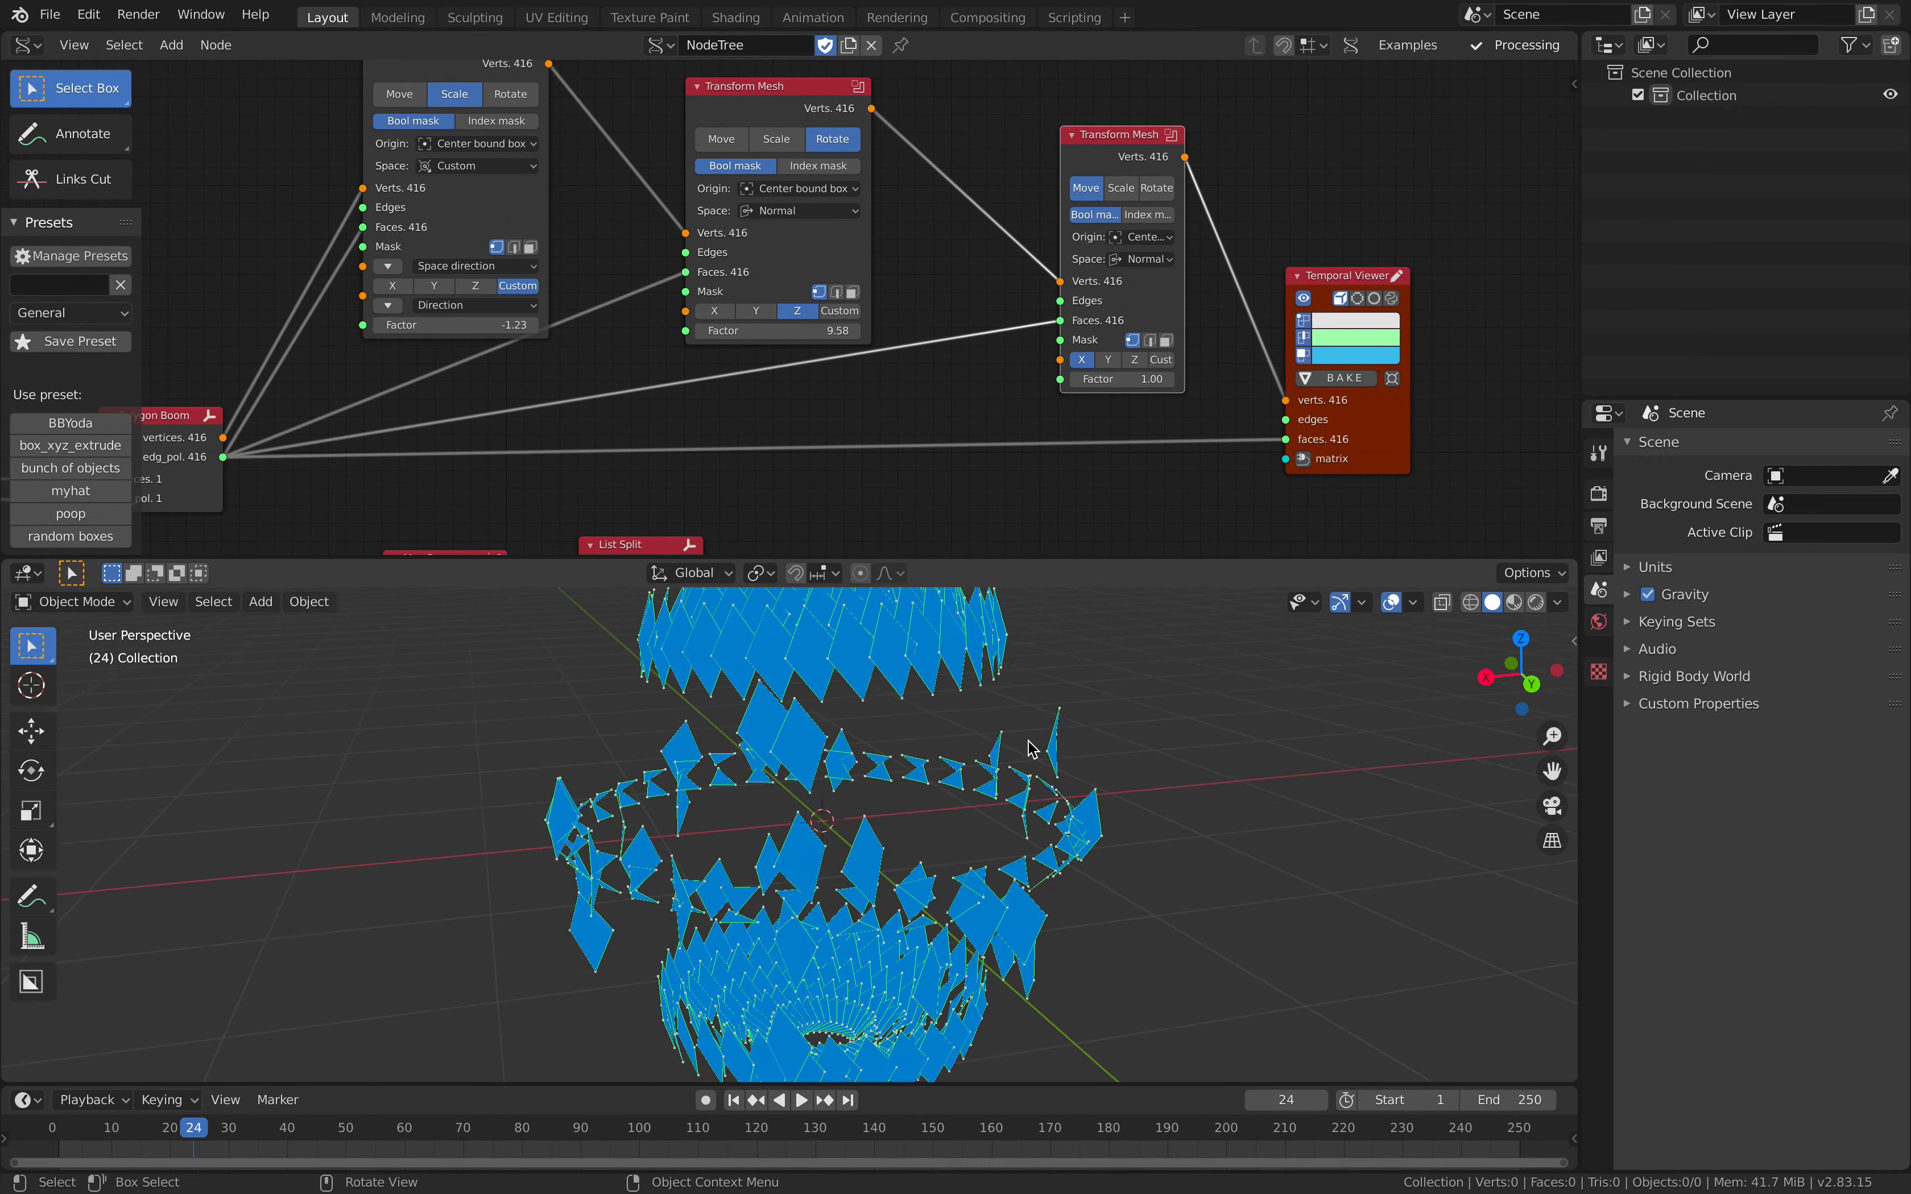
Step: Switch the new Transform Mesh to Rotate around Y with a Factor of 0.04
middle_drag(1030, 382, 895, 380)
scroll(895, 380, up, 3)
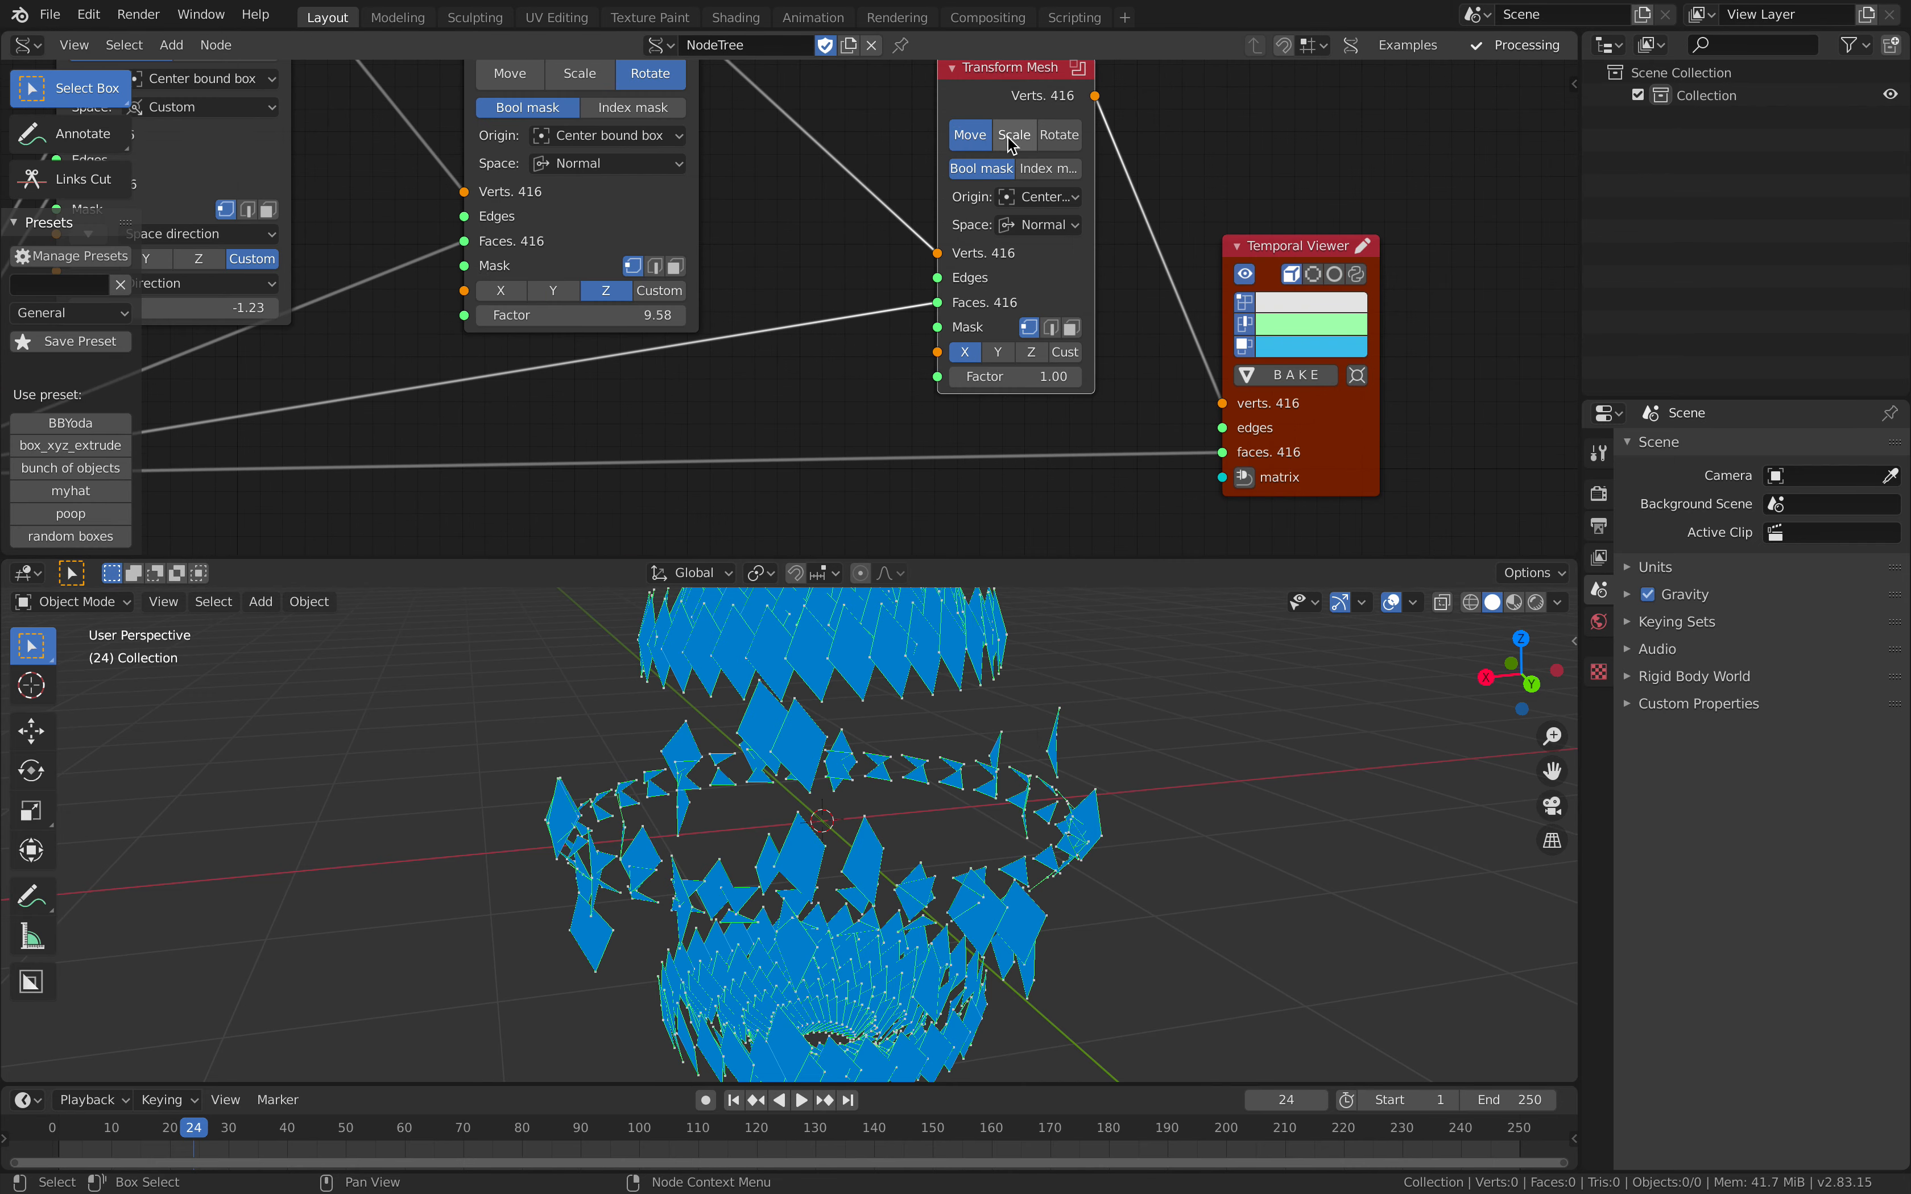
click(1058, 135)
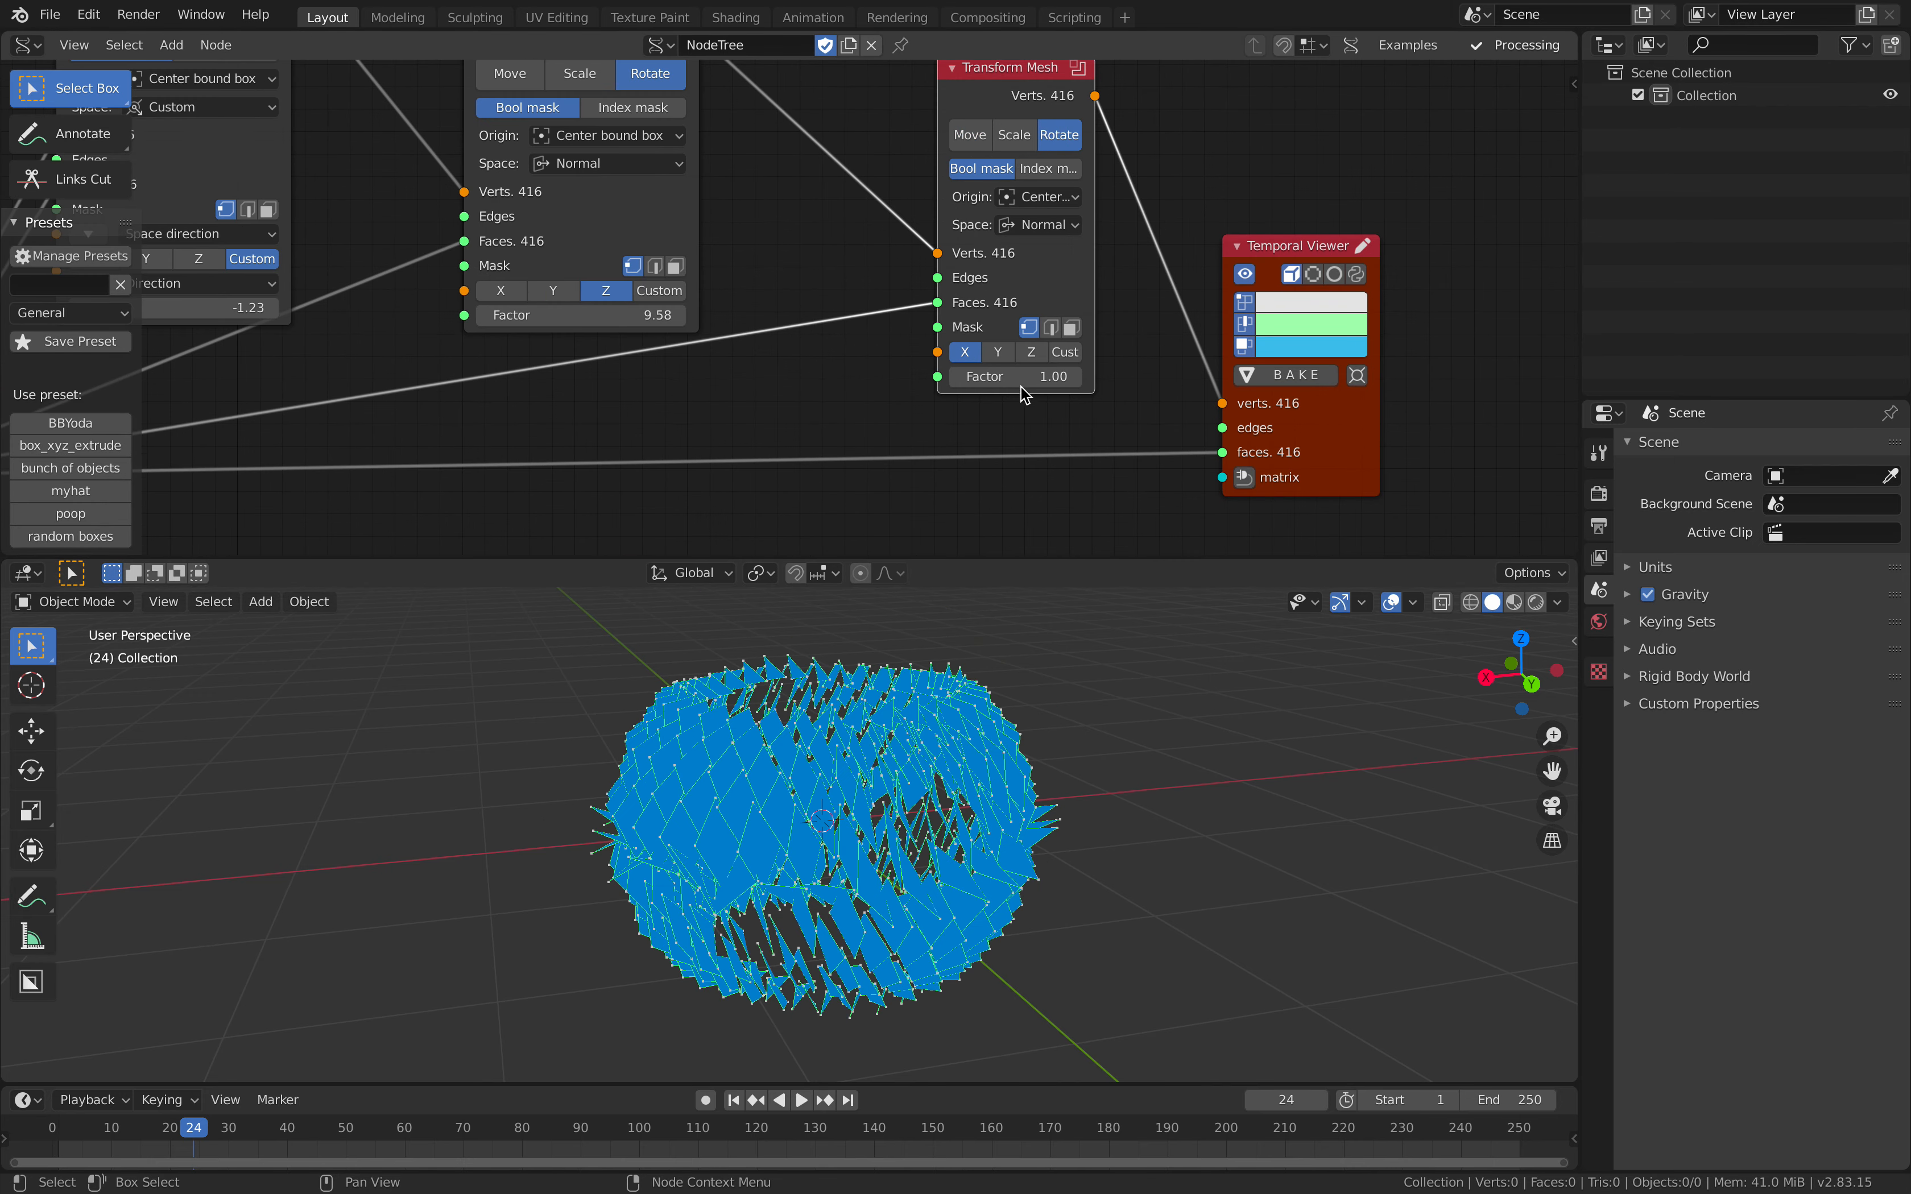
drag(1018, 376, 969, 376)
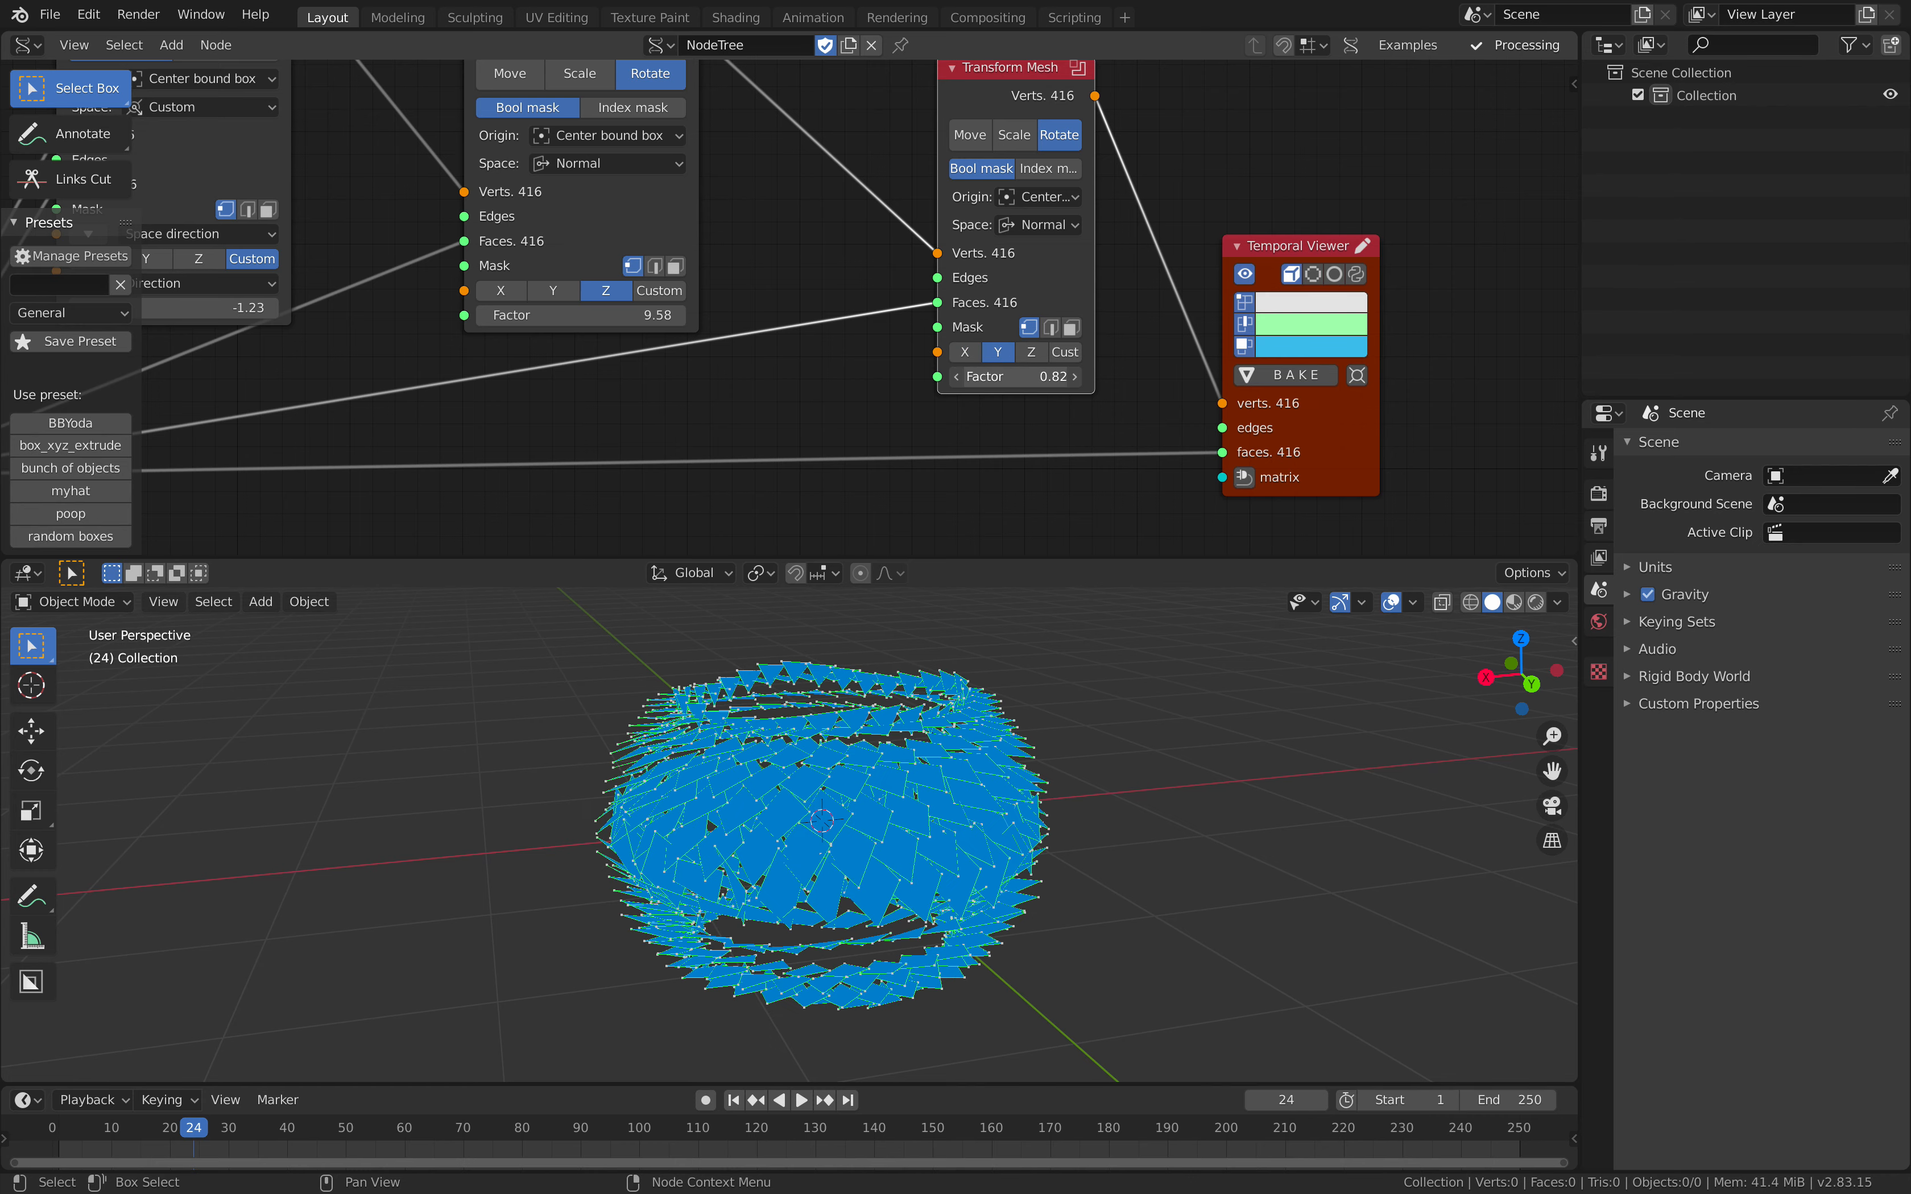
Step: Try Global space and Individual origin on the last Transform Mesh, rotating around X with a Factor of 2.20
click(1053, 226)
click(1057, 276)
click(1052, 198)
click(1059, 223)
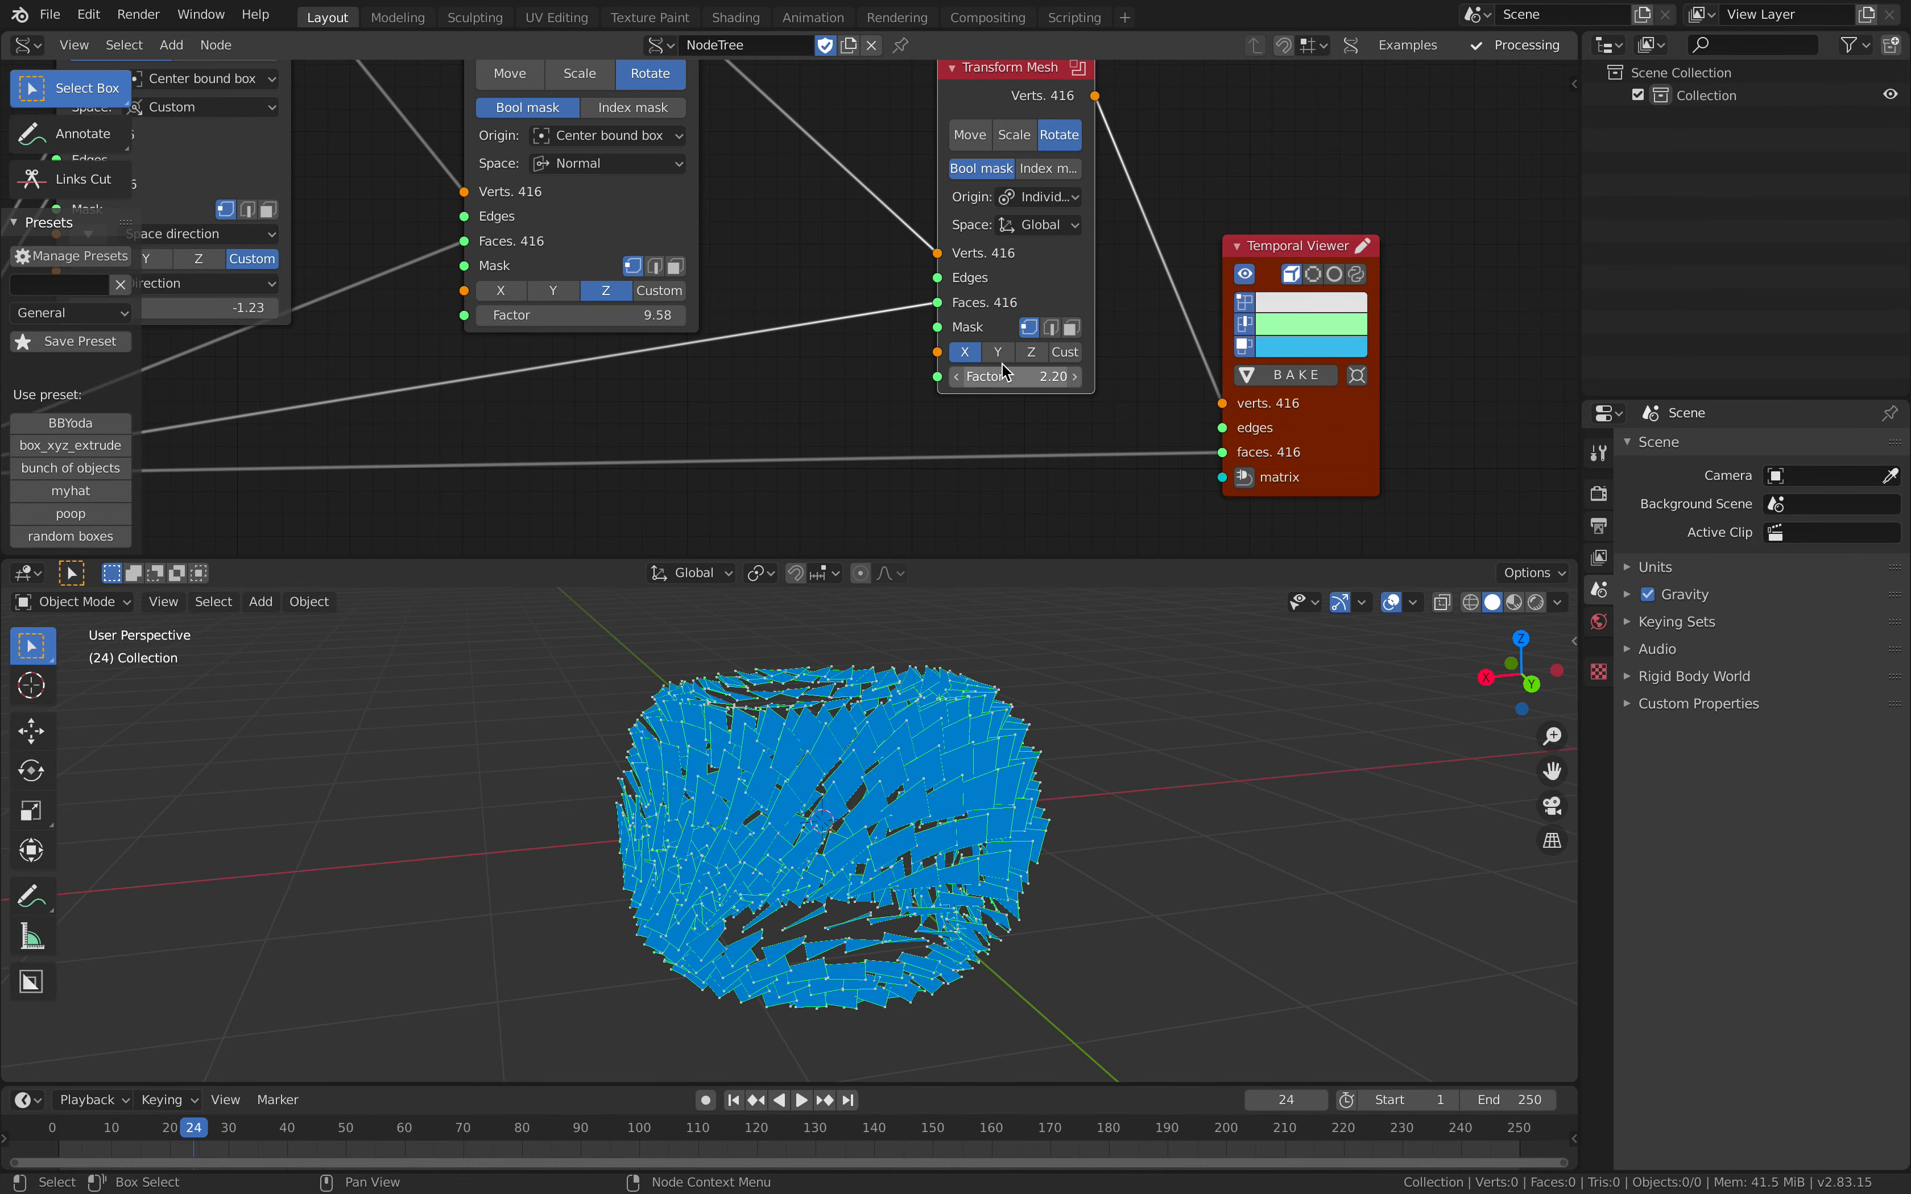
Step: Set the last Transform Mesh's Space to Normal and rotate around X with a Factor of about 6.10
click(1047, 225)
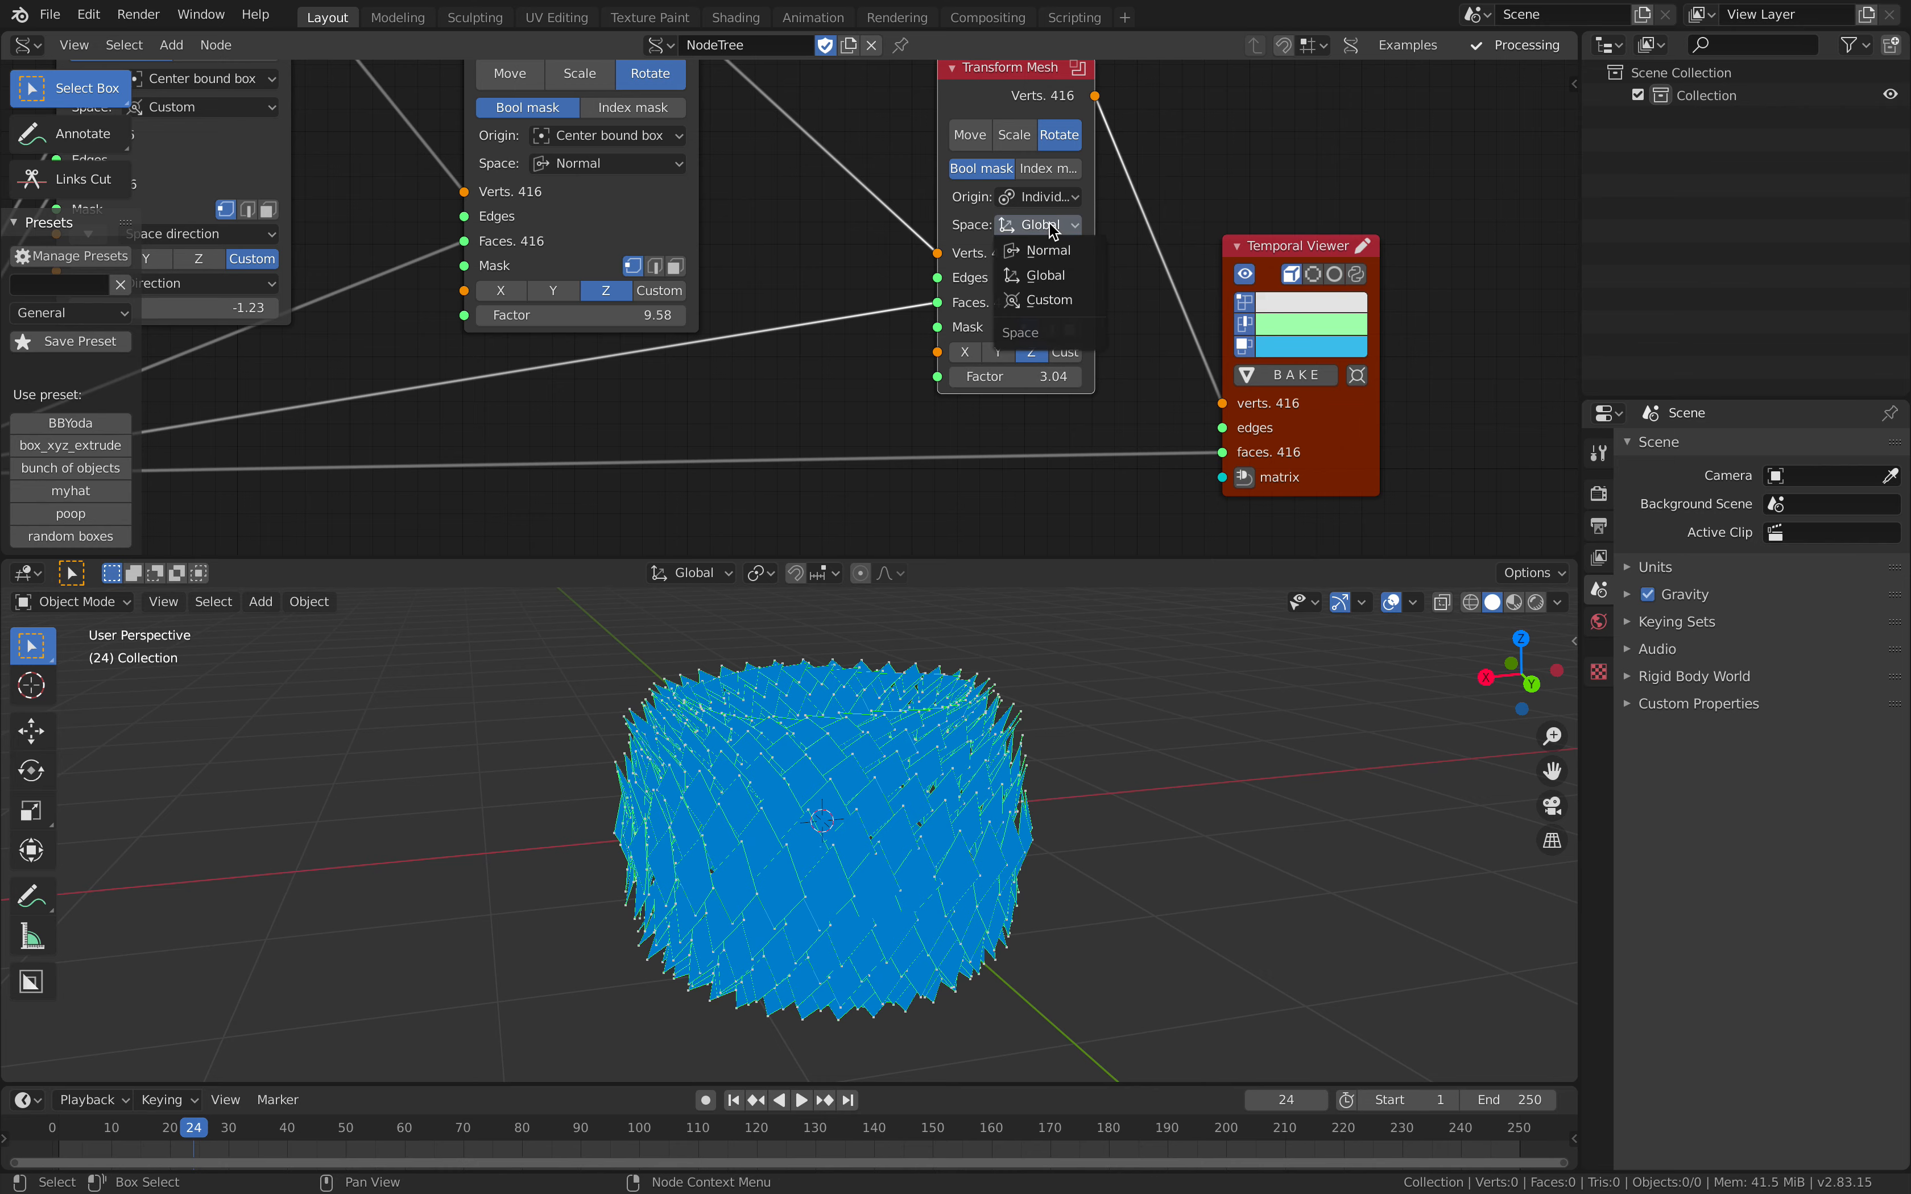
click(1049, 250)
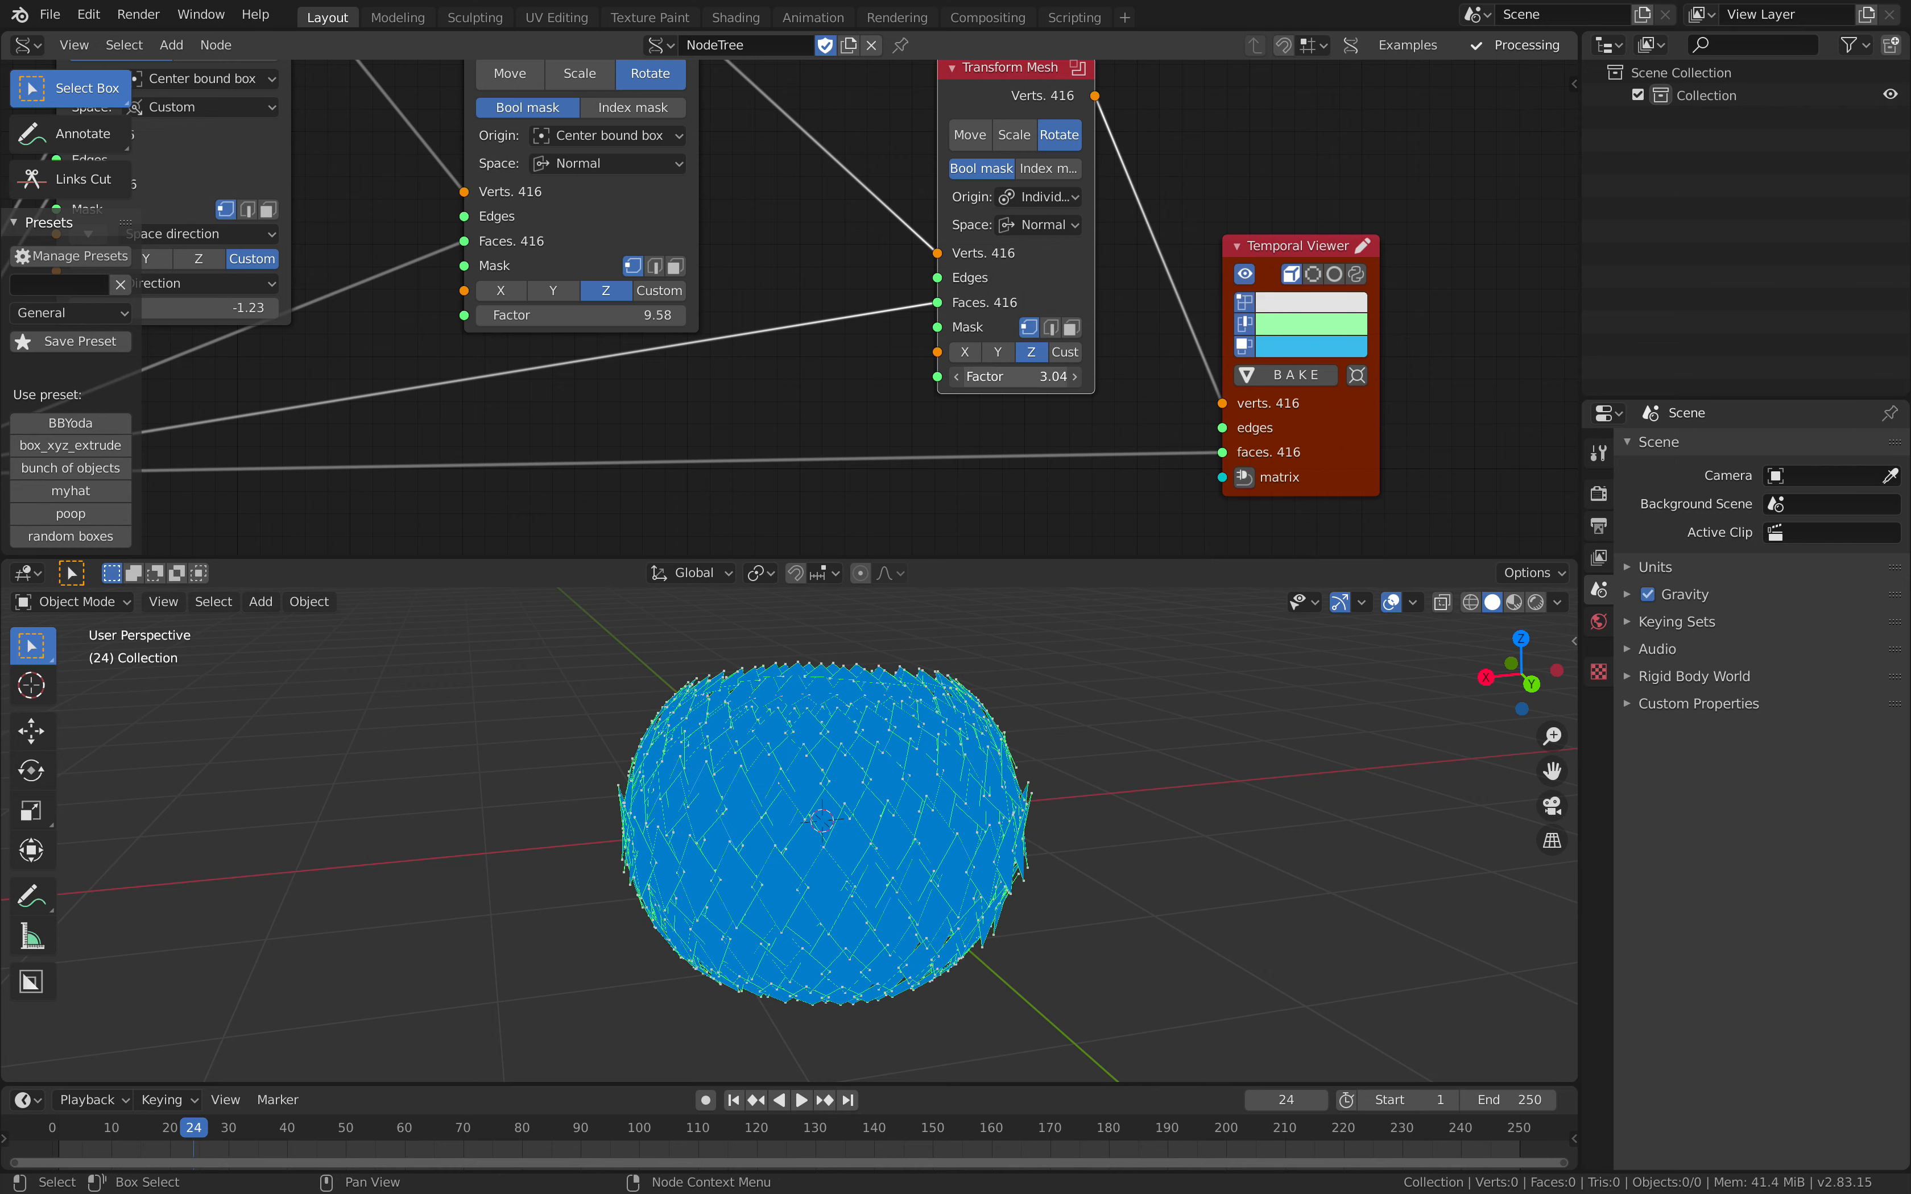
drag(1016, 377, 973, 376)
click(998, 352)
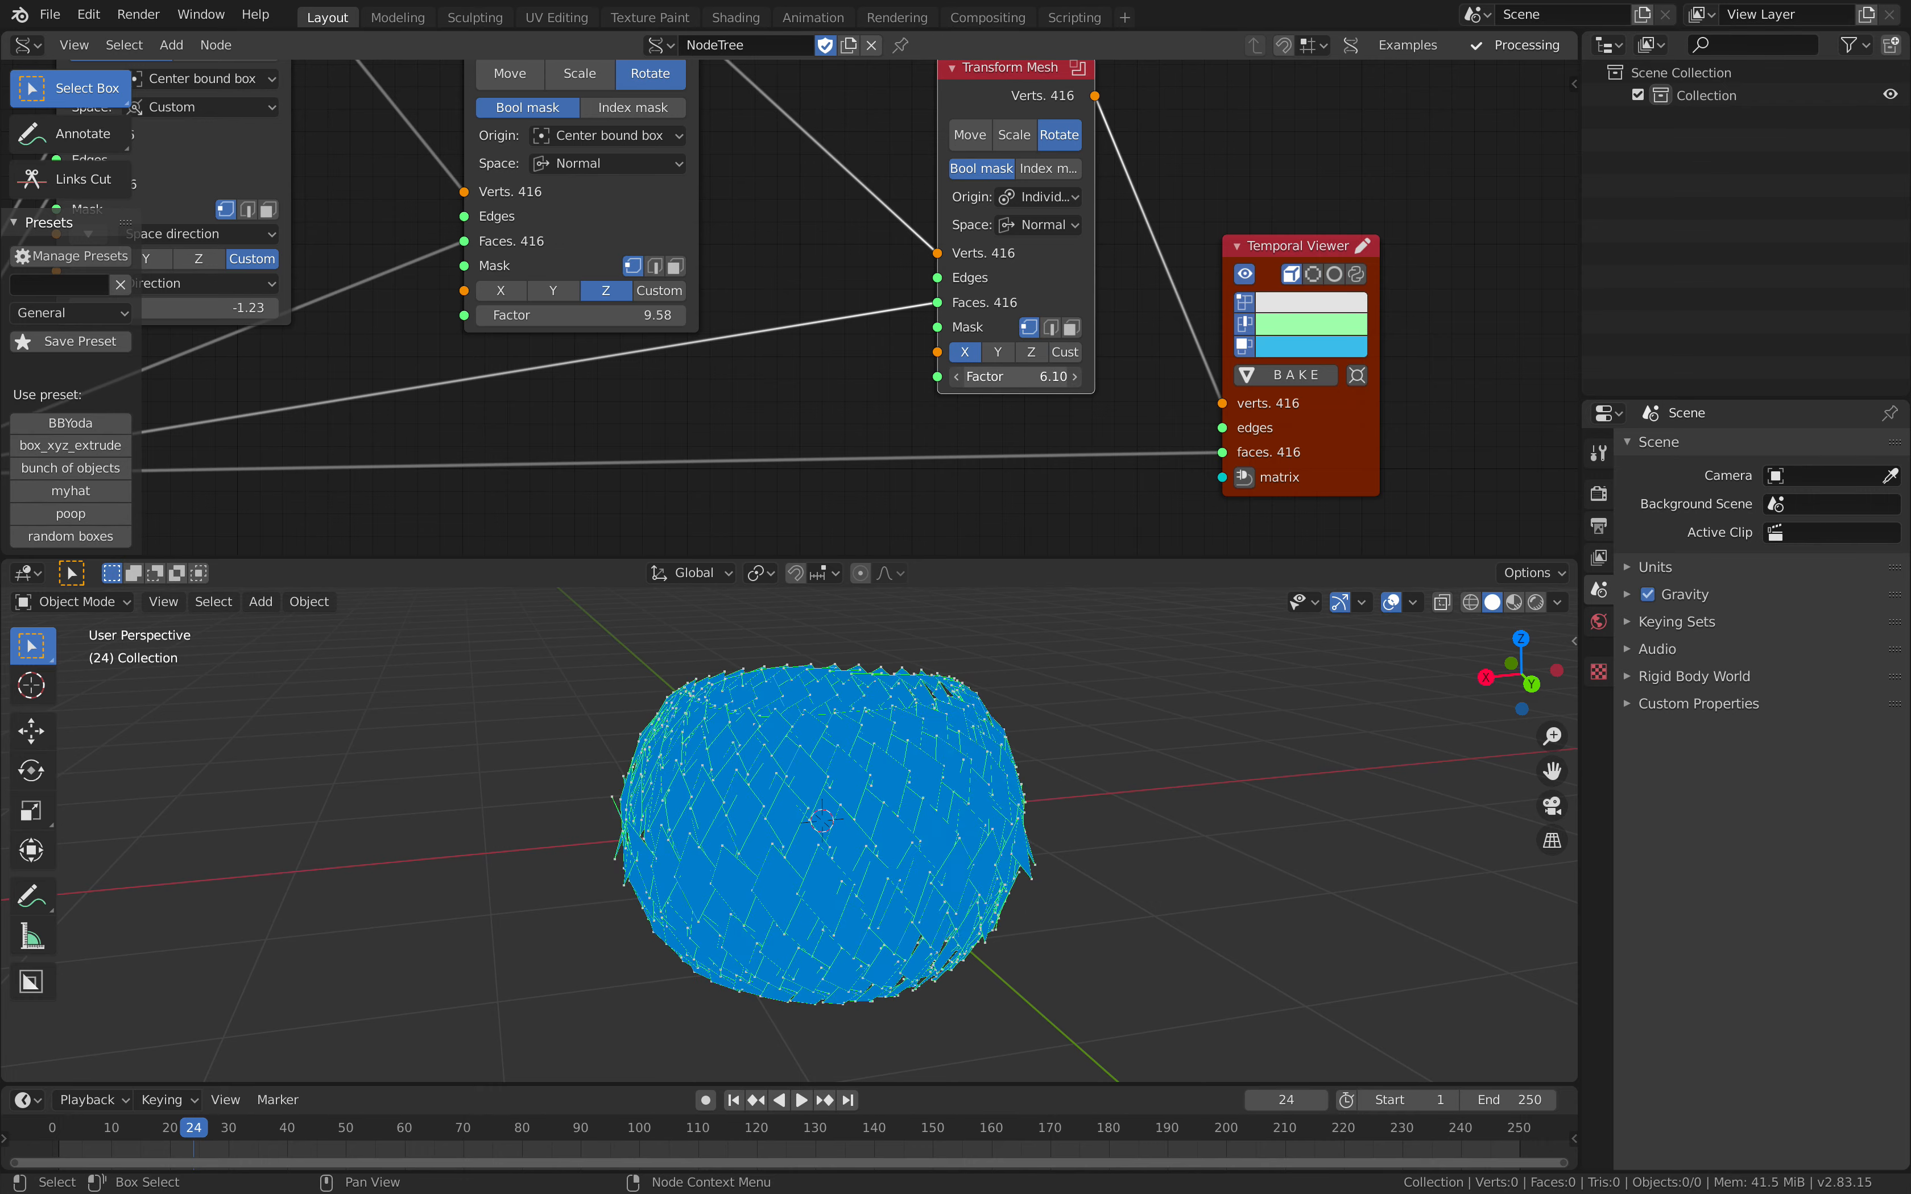
Step: Try the Median origin on the last Transform Mesh, then set its Origin to Center bound box
middle_drag(963, 624, 671, 694)
middle_drag(785, 725, 635, 709)
scroll(815, 354, down, 1)
middle_drag(821, 373, 833, 442)
click(1057, 276)
click(1053, 320)
click(1048, 276)
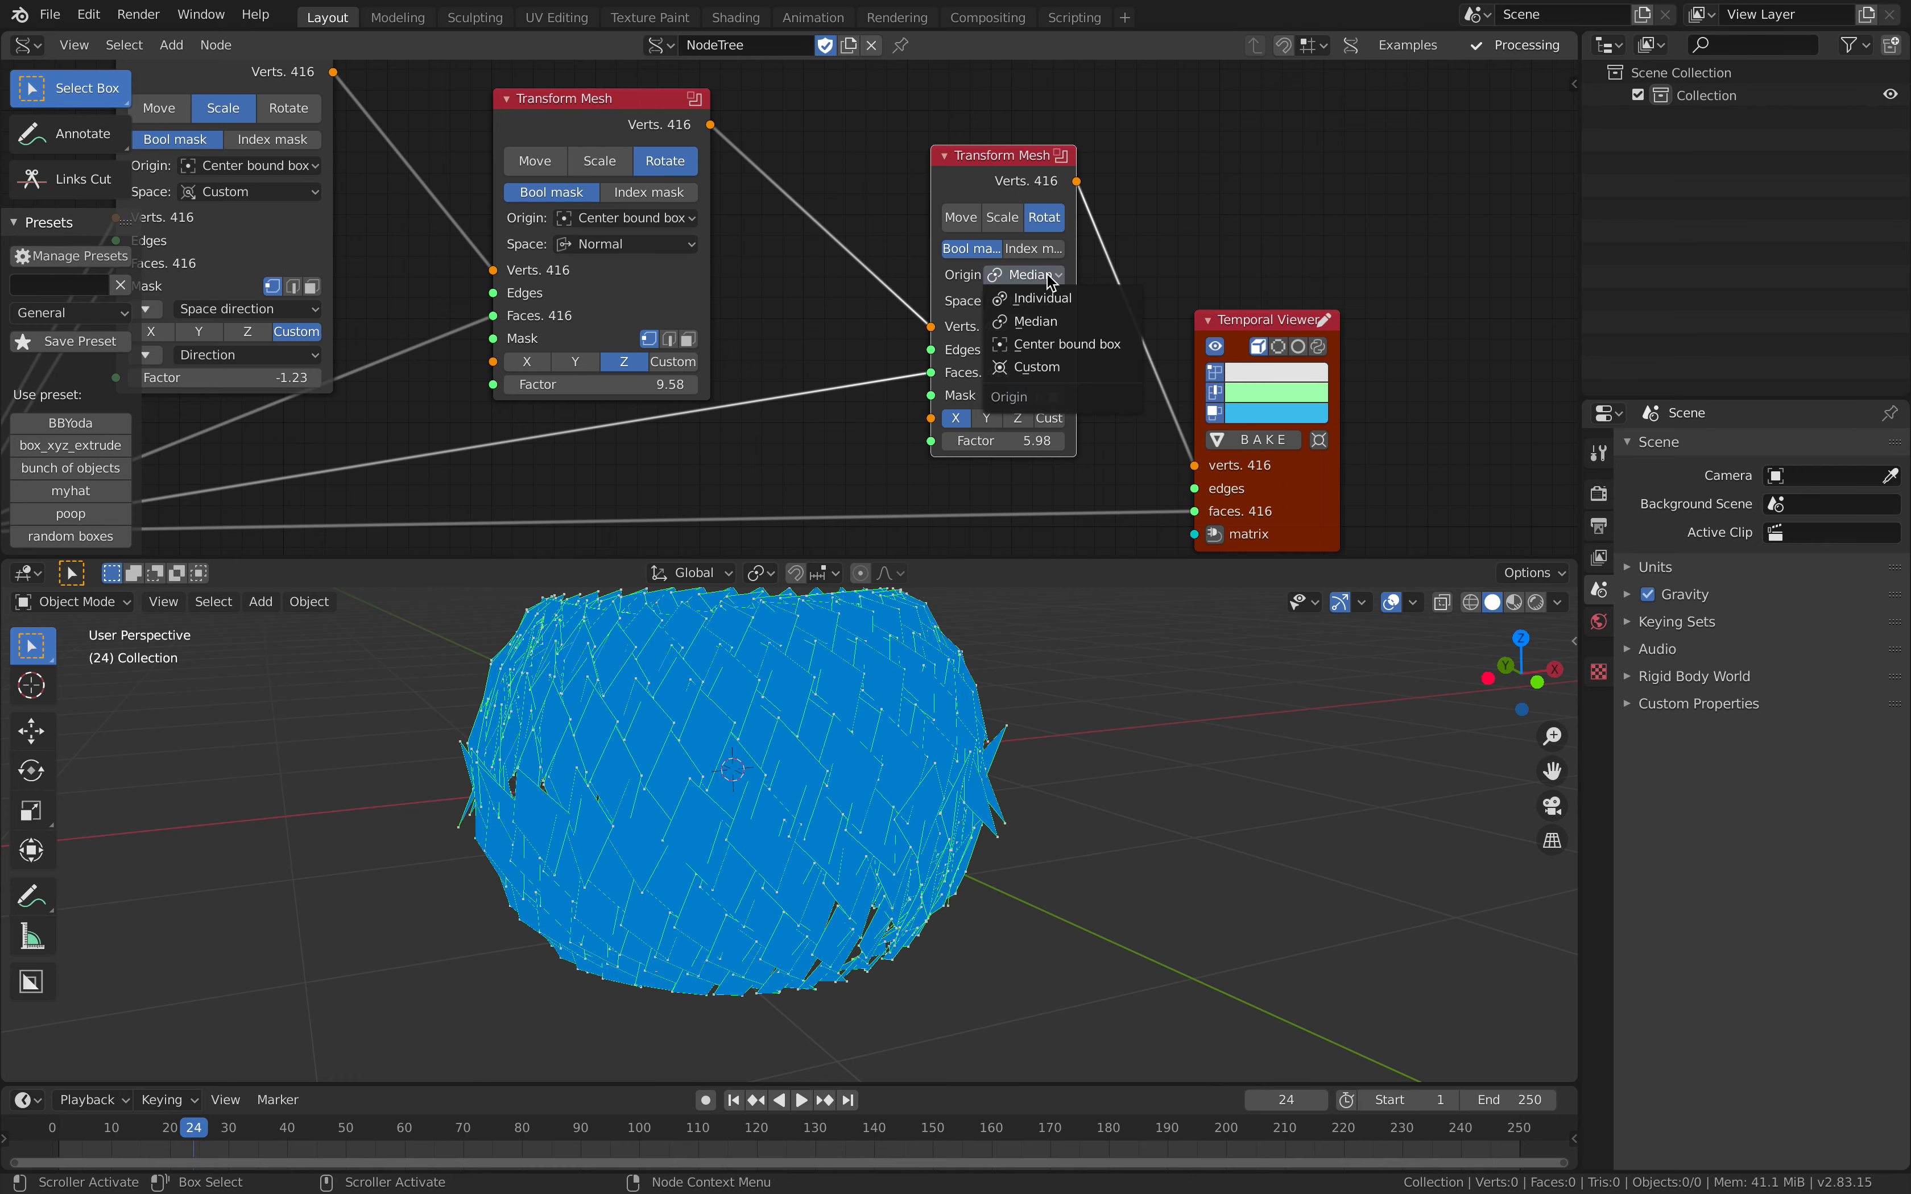
click(1063, 345)
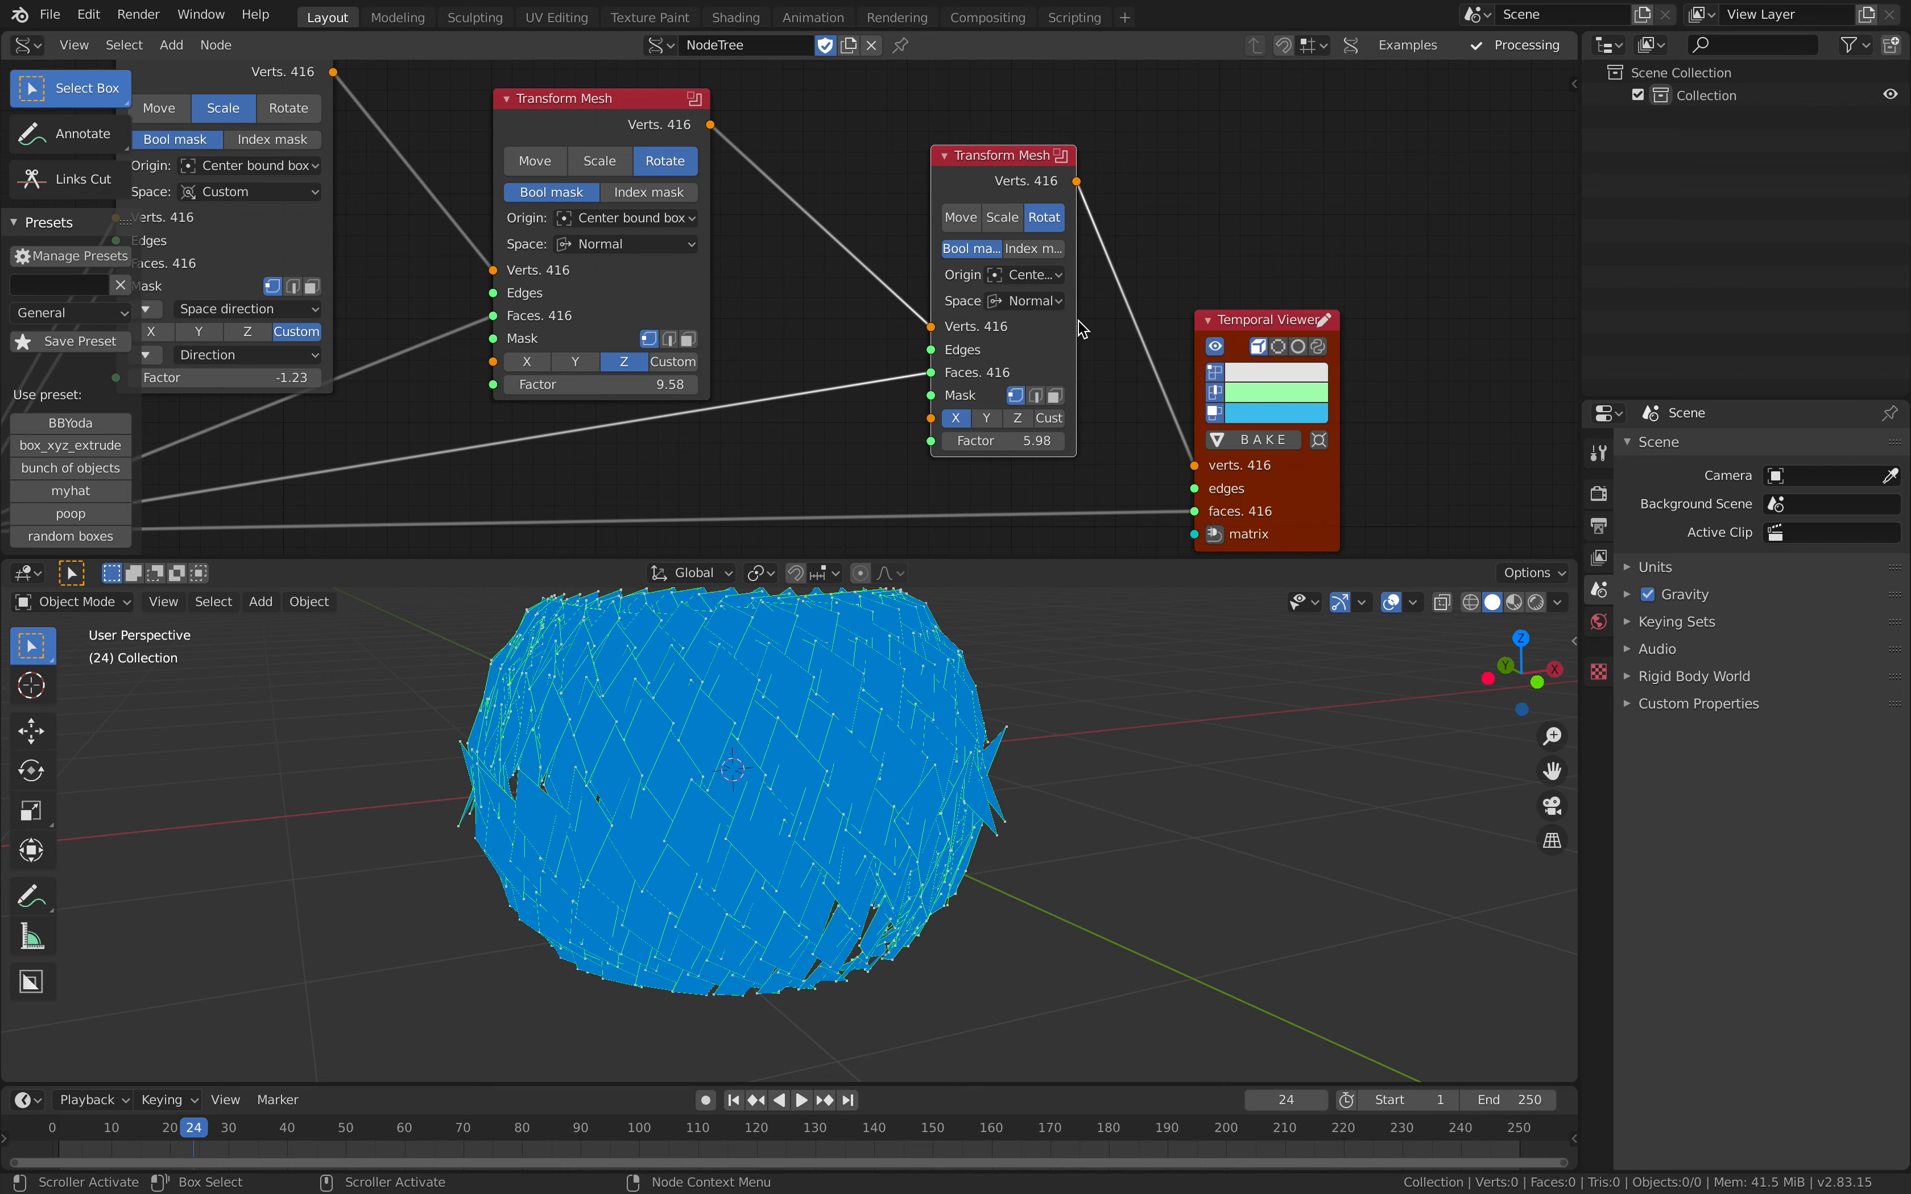
Step: Widen the last Transform Mesh node, set its Space to Global and its Factor to 5.74
drag(1075, 320, 1110, 321)
click(1058, 301)
click(1080, 350)
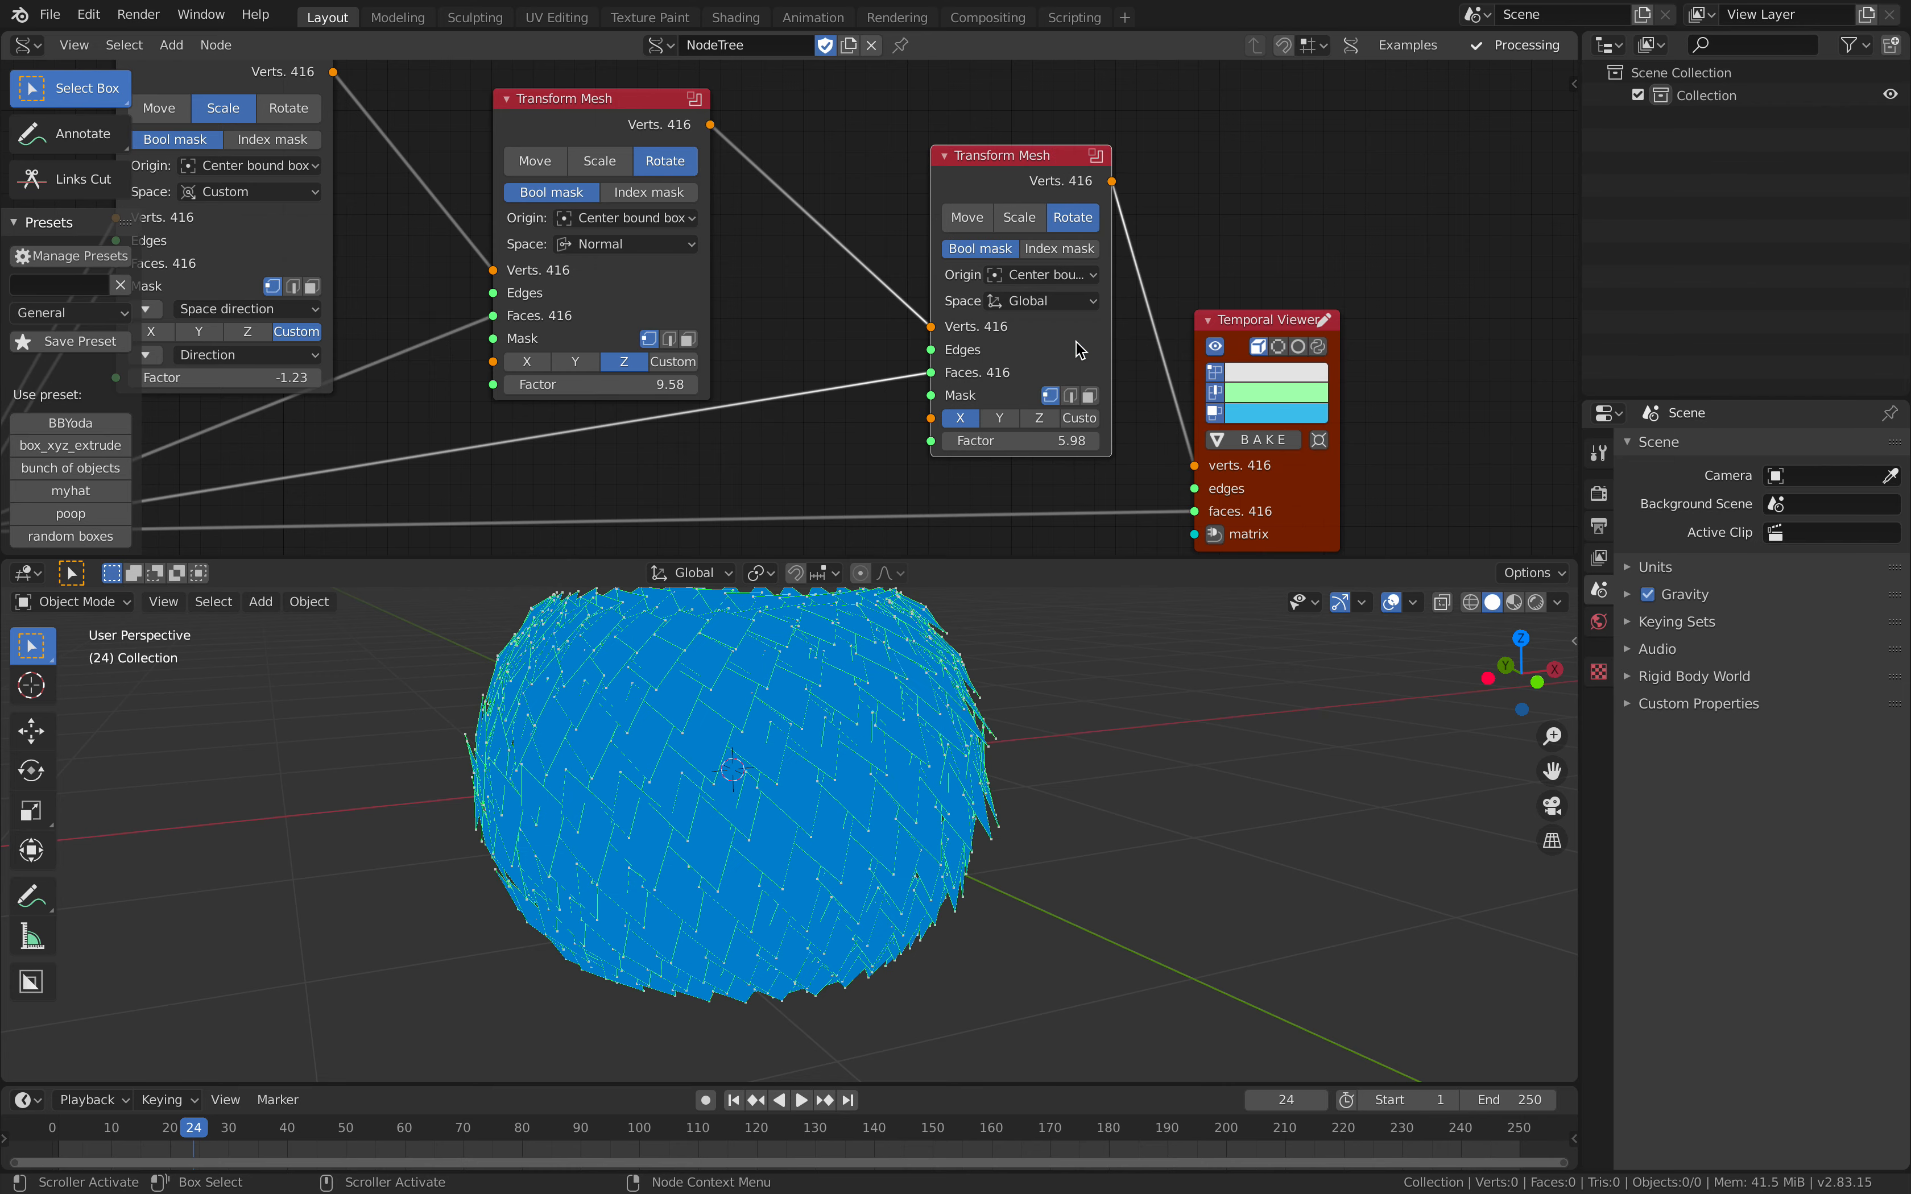
mouse_move(1022, 440)
mouse_down()
mouse_move(1082, 441)
mouse_move(1003, 440)
mouse_up()
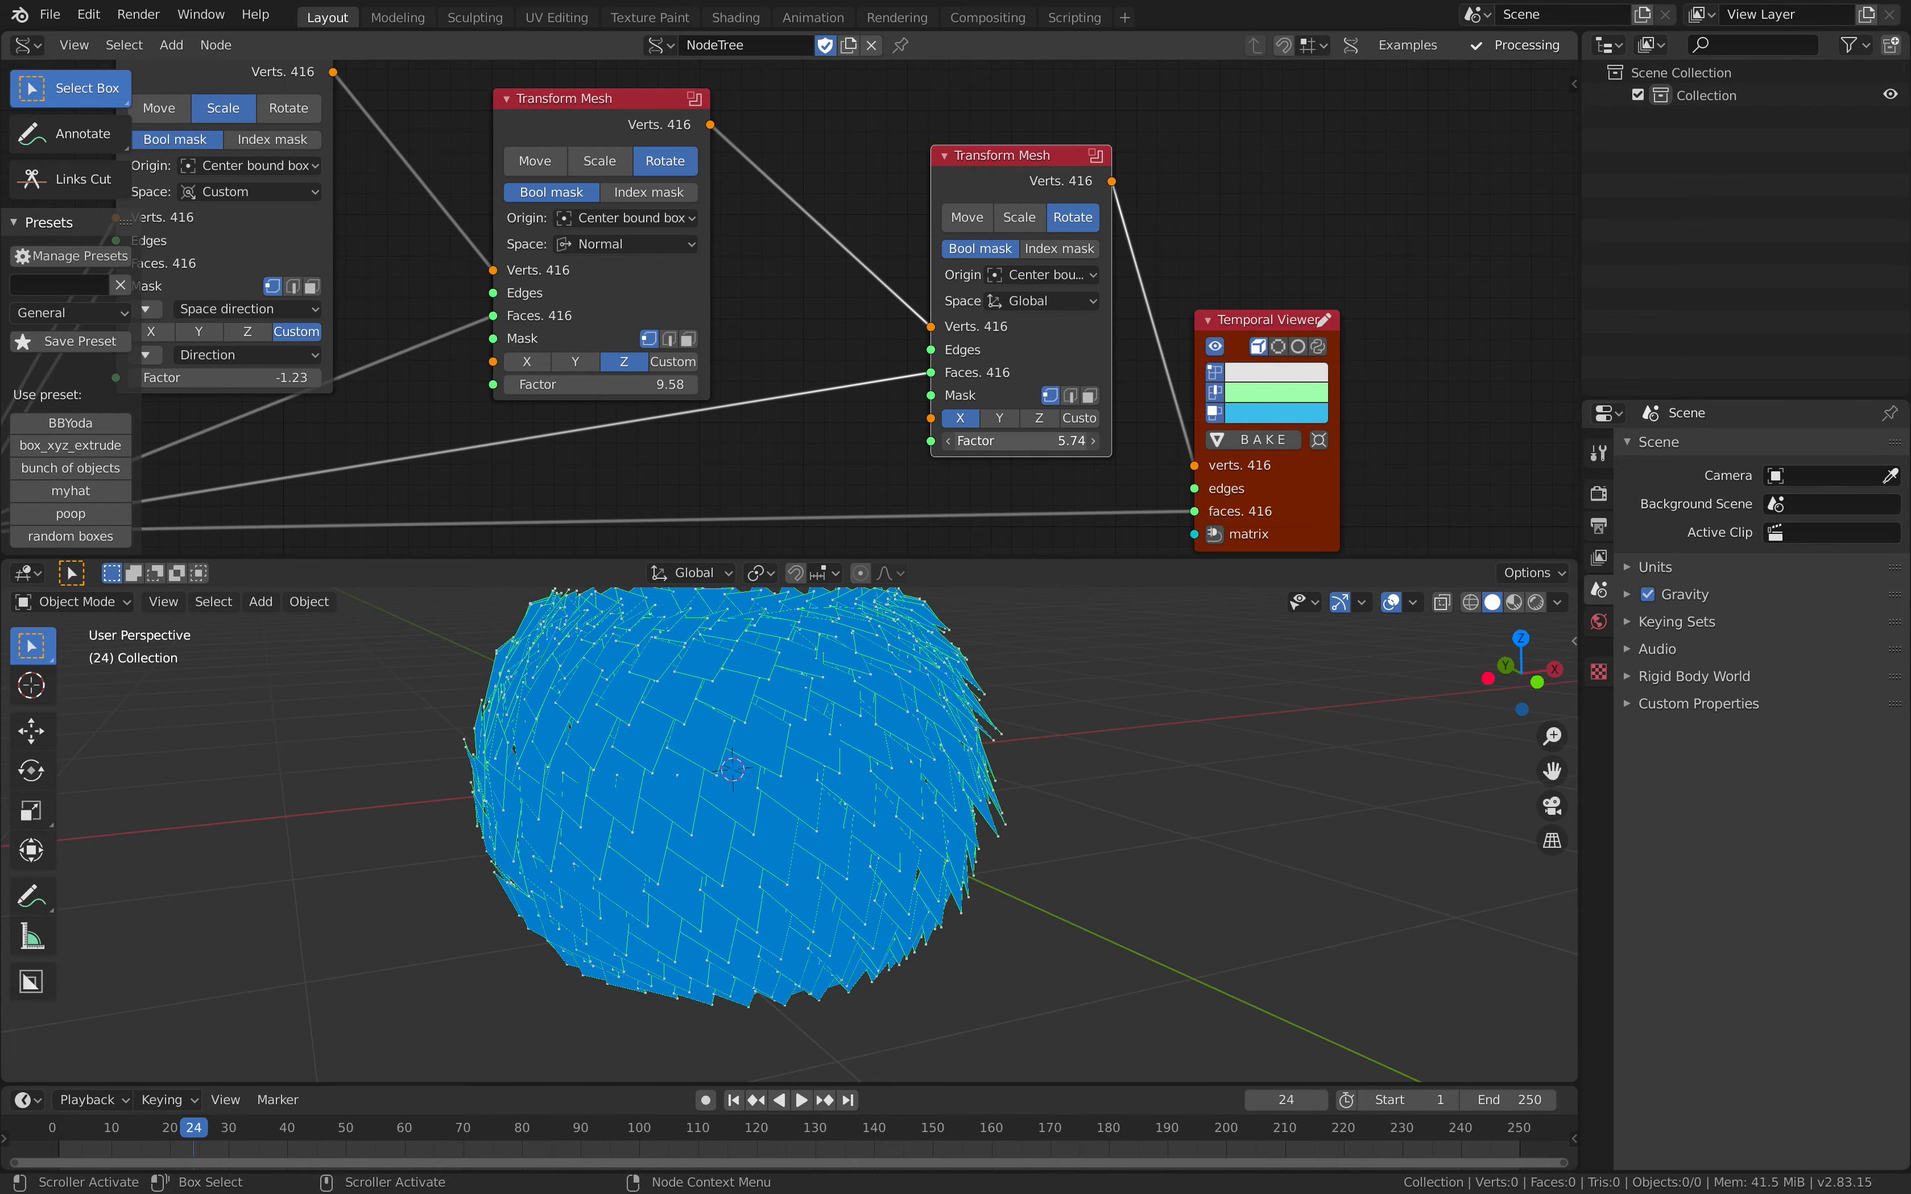
Step: Save the file, raise the last Transform Mesh's Factor to 8.98 and switch its rotation axis to Custom
middle_drag(947, 865, 782, 711)
key(ctrl+s)
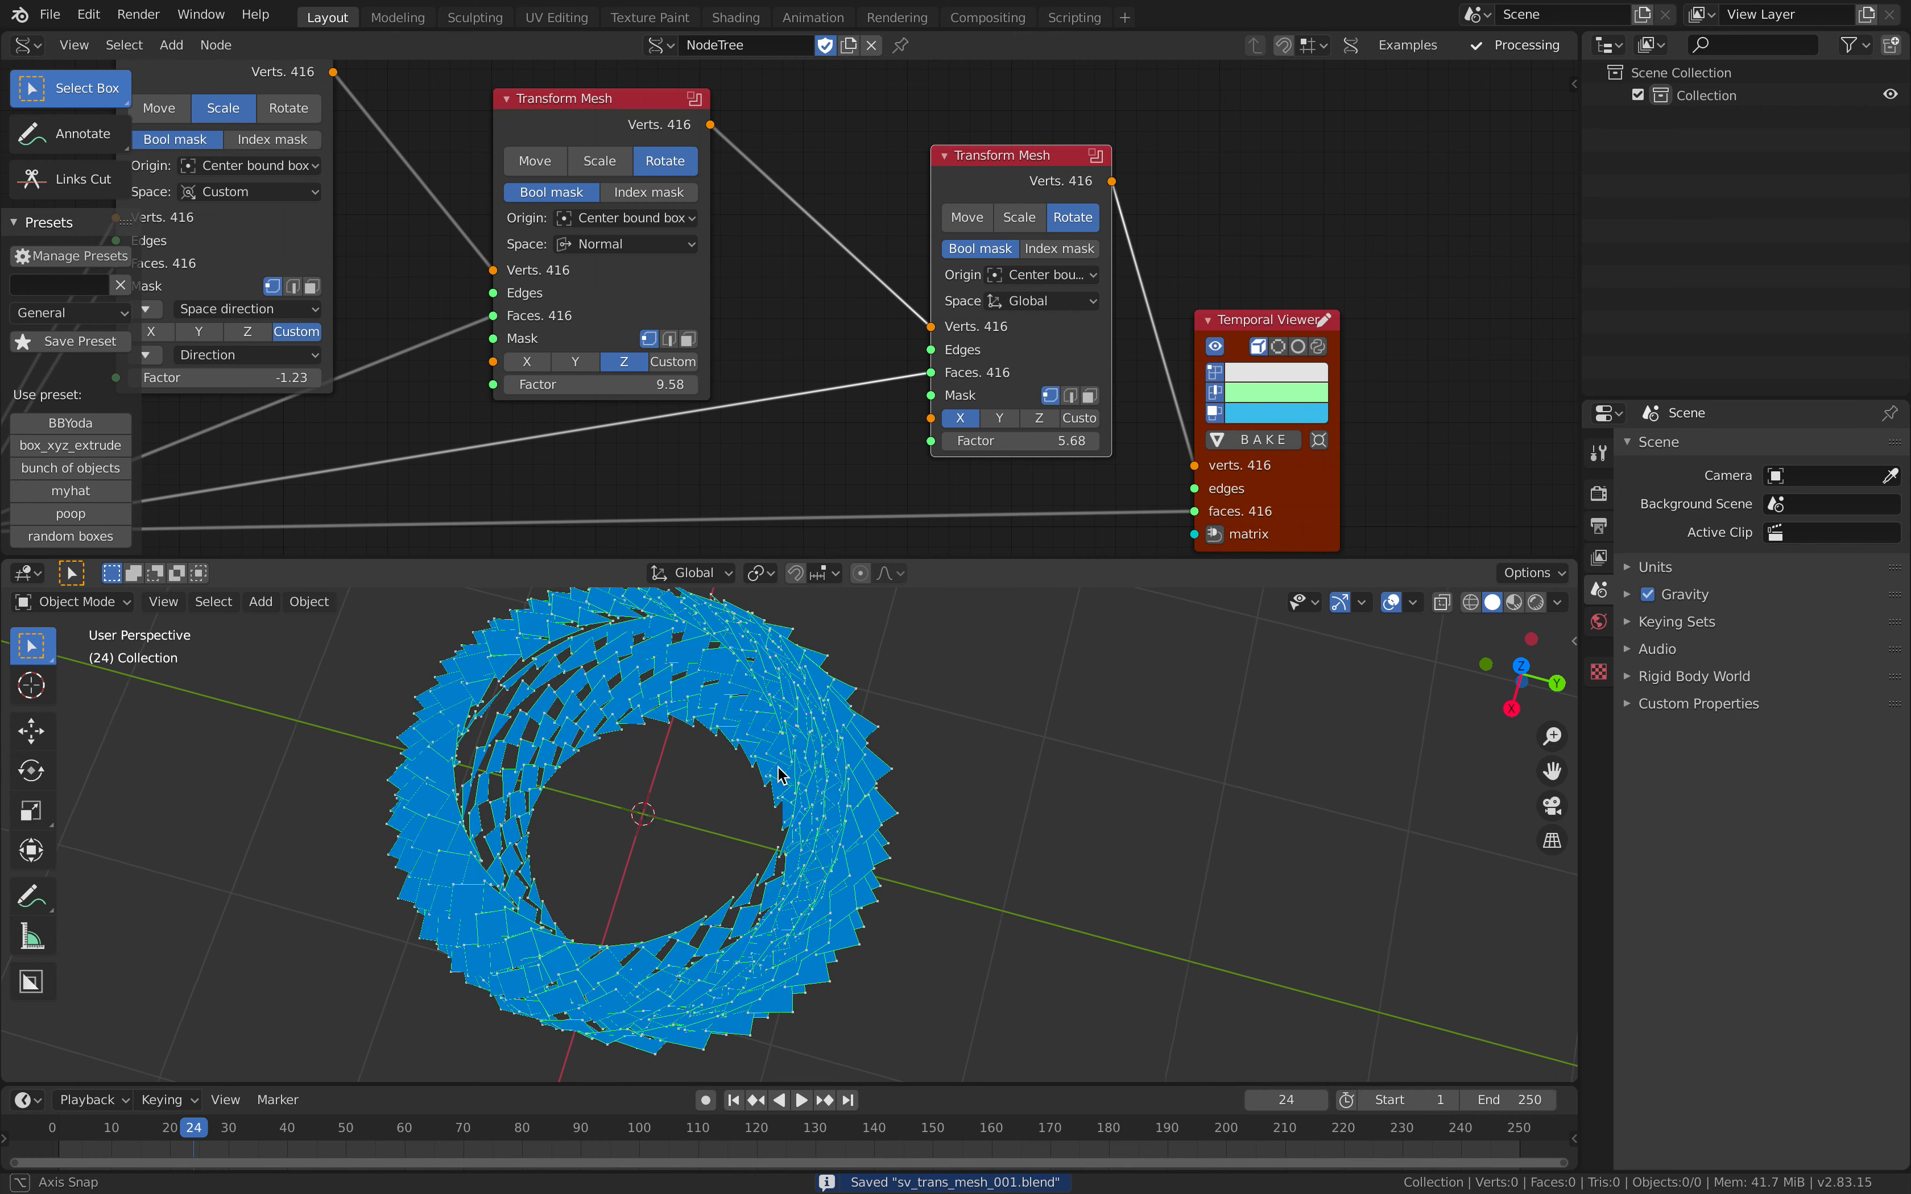
drag(1026, 441, 1116, 441)
click(1080, 418)
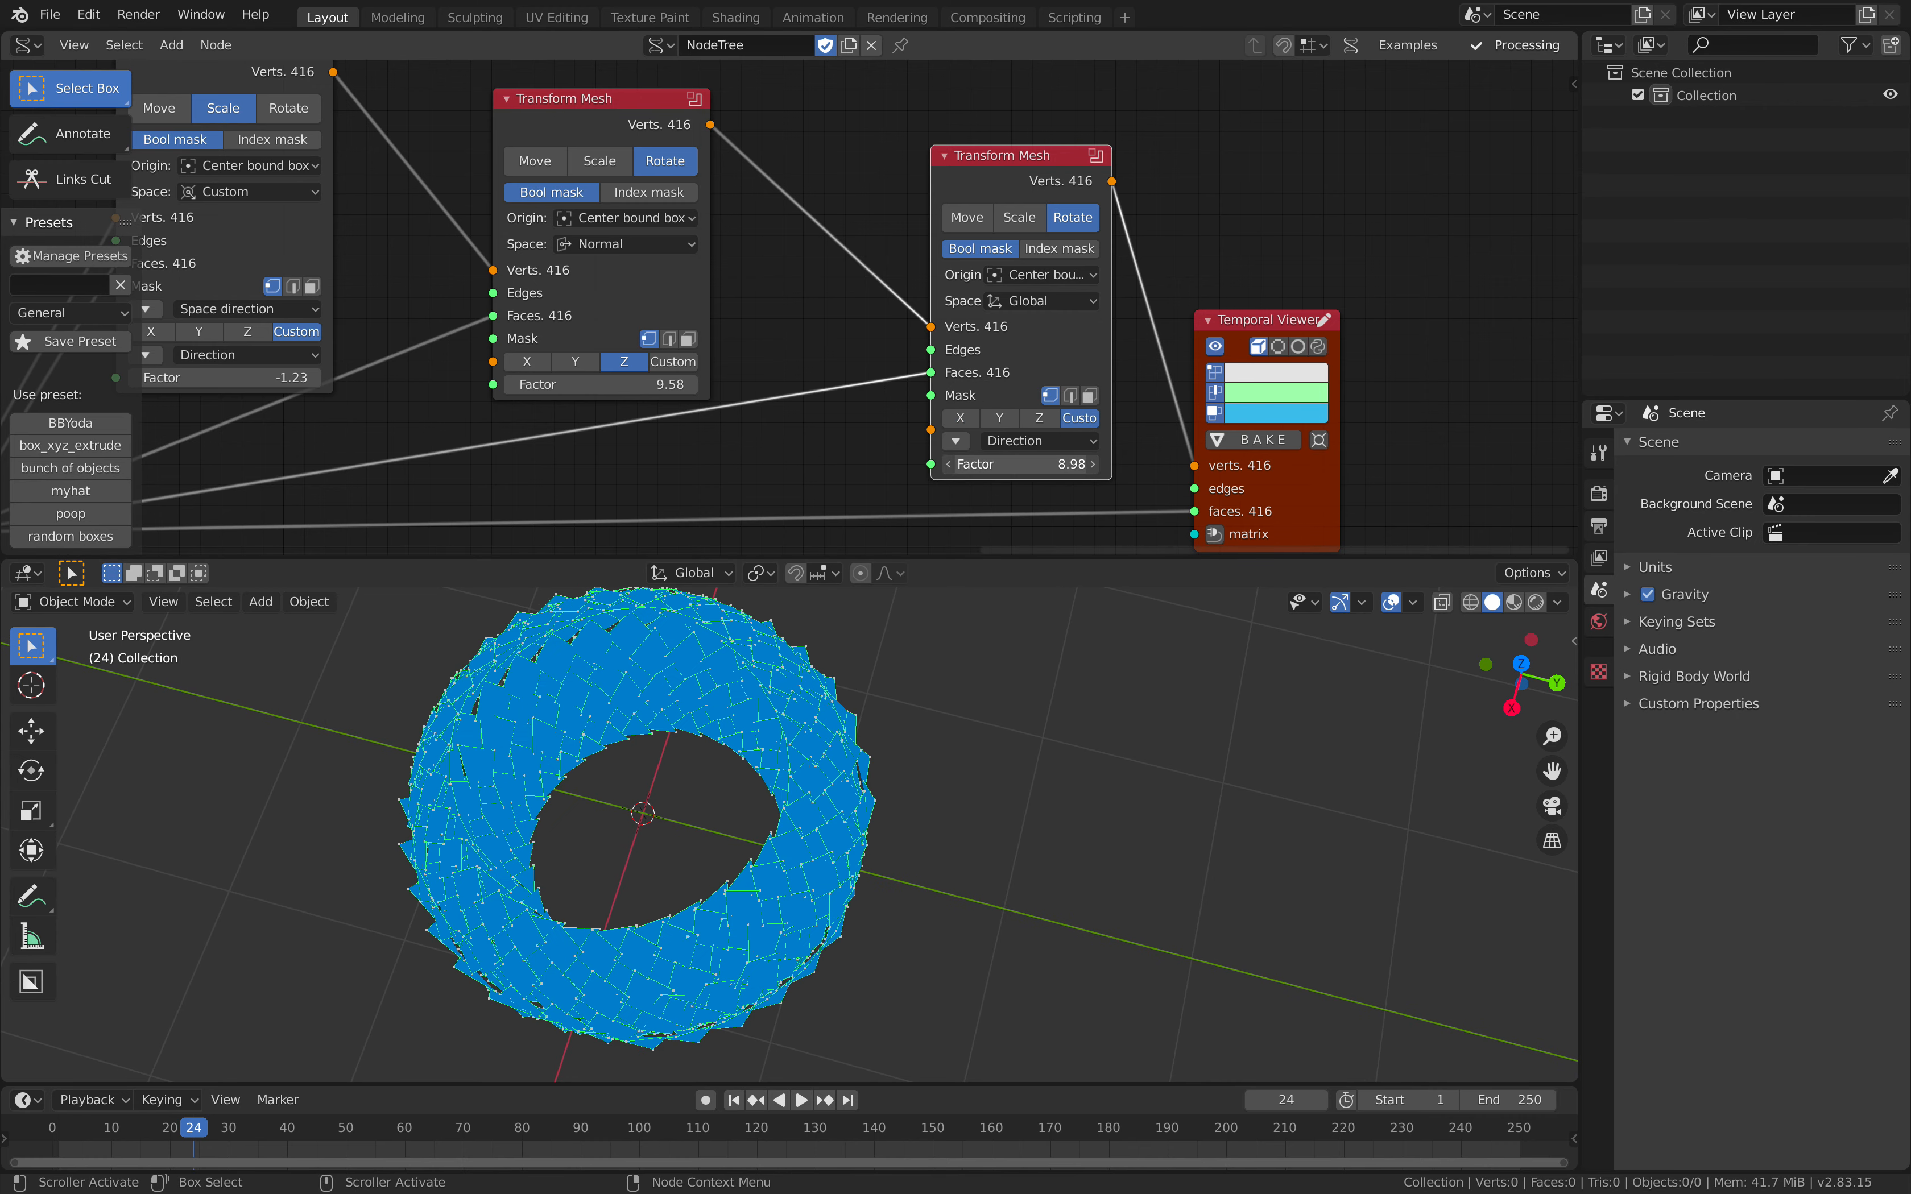
Step: Expand the last Transform Mesh's custom direction and try 0, 0, 1 with a Factor of 9.52
click(964, 447)
middle_drag(937, 709, 957, 640)
drag(1017, 480, 1074, 480)
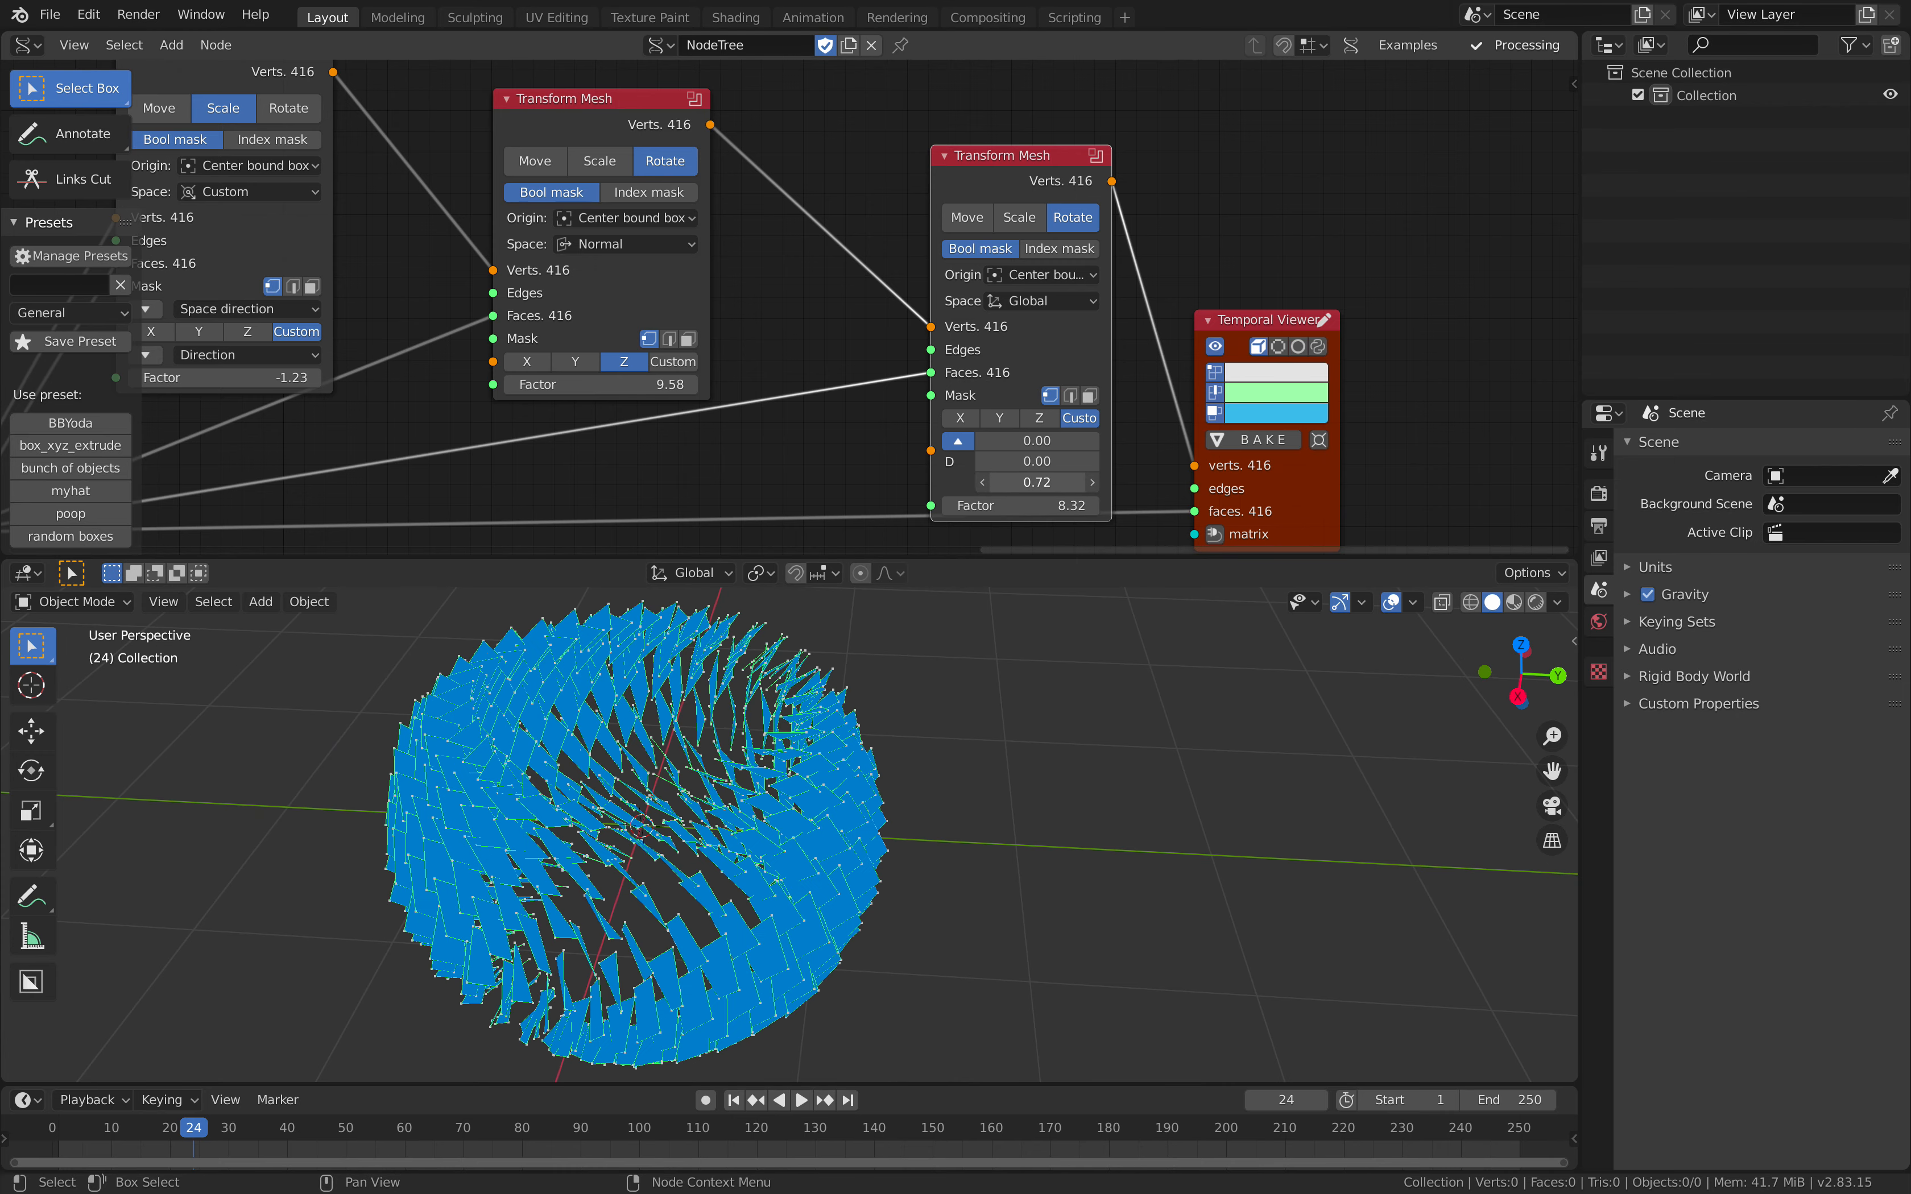
key(Return)
middle_drag(906, 455, 901, 436)
drag(1016, 486, 1050, 486)
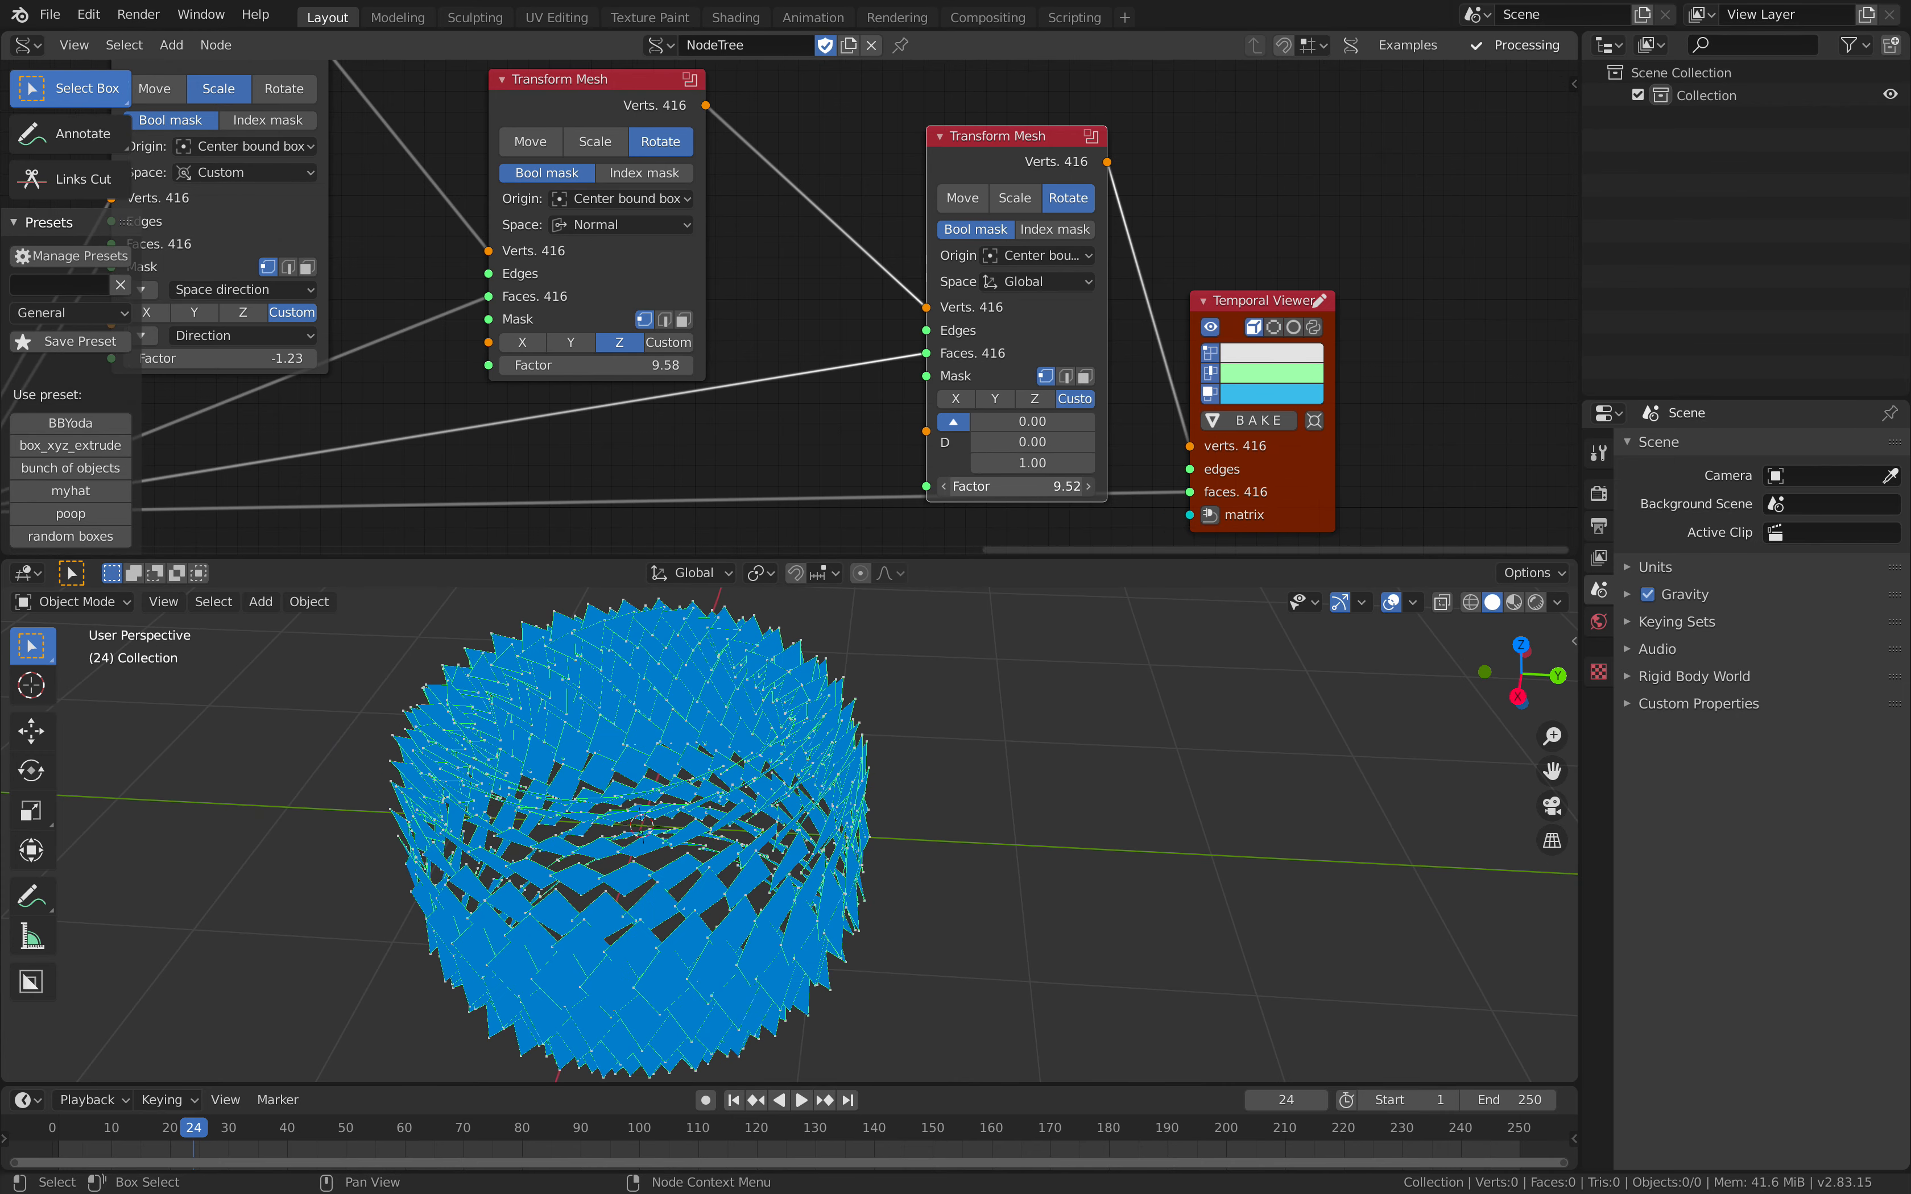
Step: Set the last Transform Mesh's custom direction to 1, 0, 0 and its Factor to 9.04
text(1)
key(Tab)
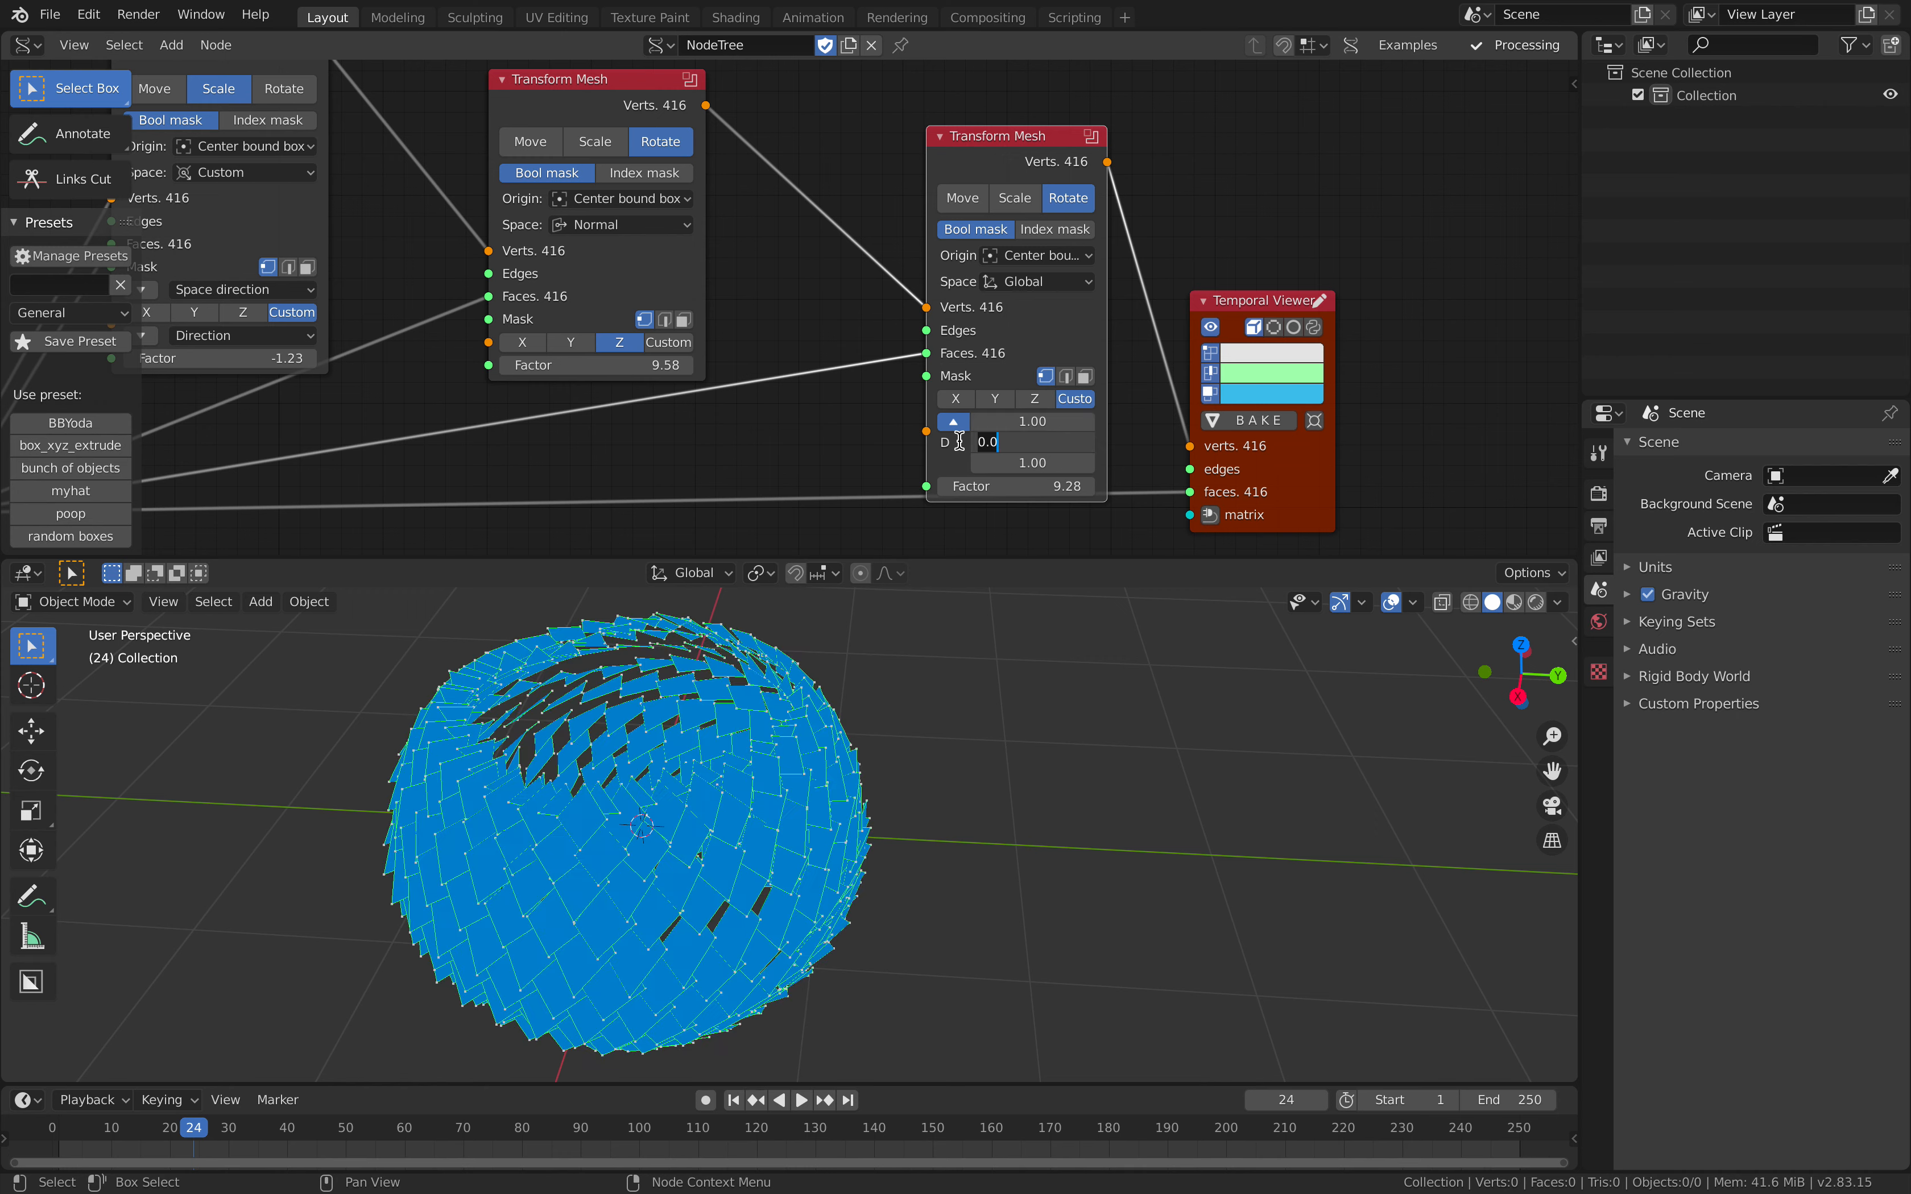
key(Tab)
text(0)
key(Tab)
mouse_move(1017, 486)
mouse_down()
mouse_move(1052, 486)
mouse_move(1011, 486)
mouse_up()
drag(1017, 333, 1009, 289)
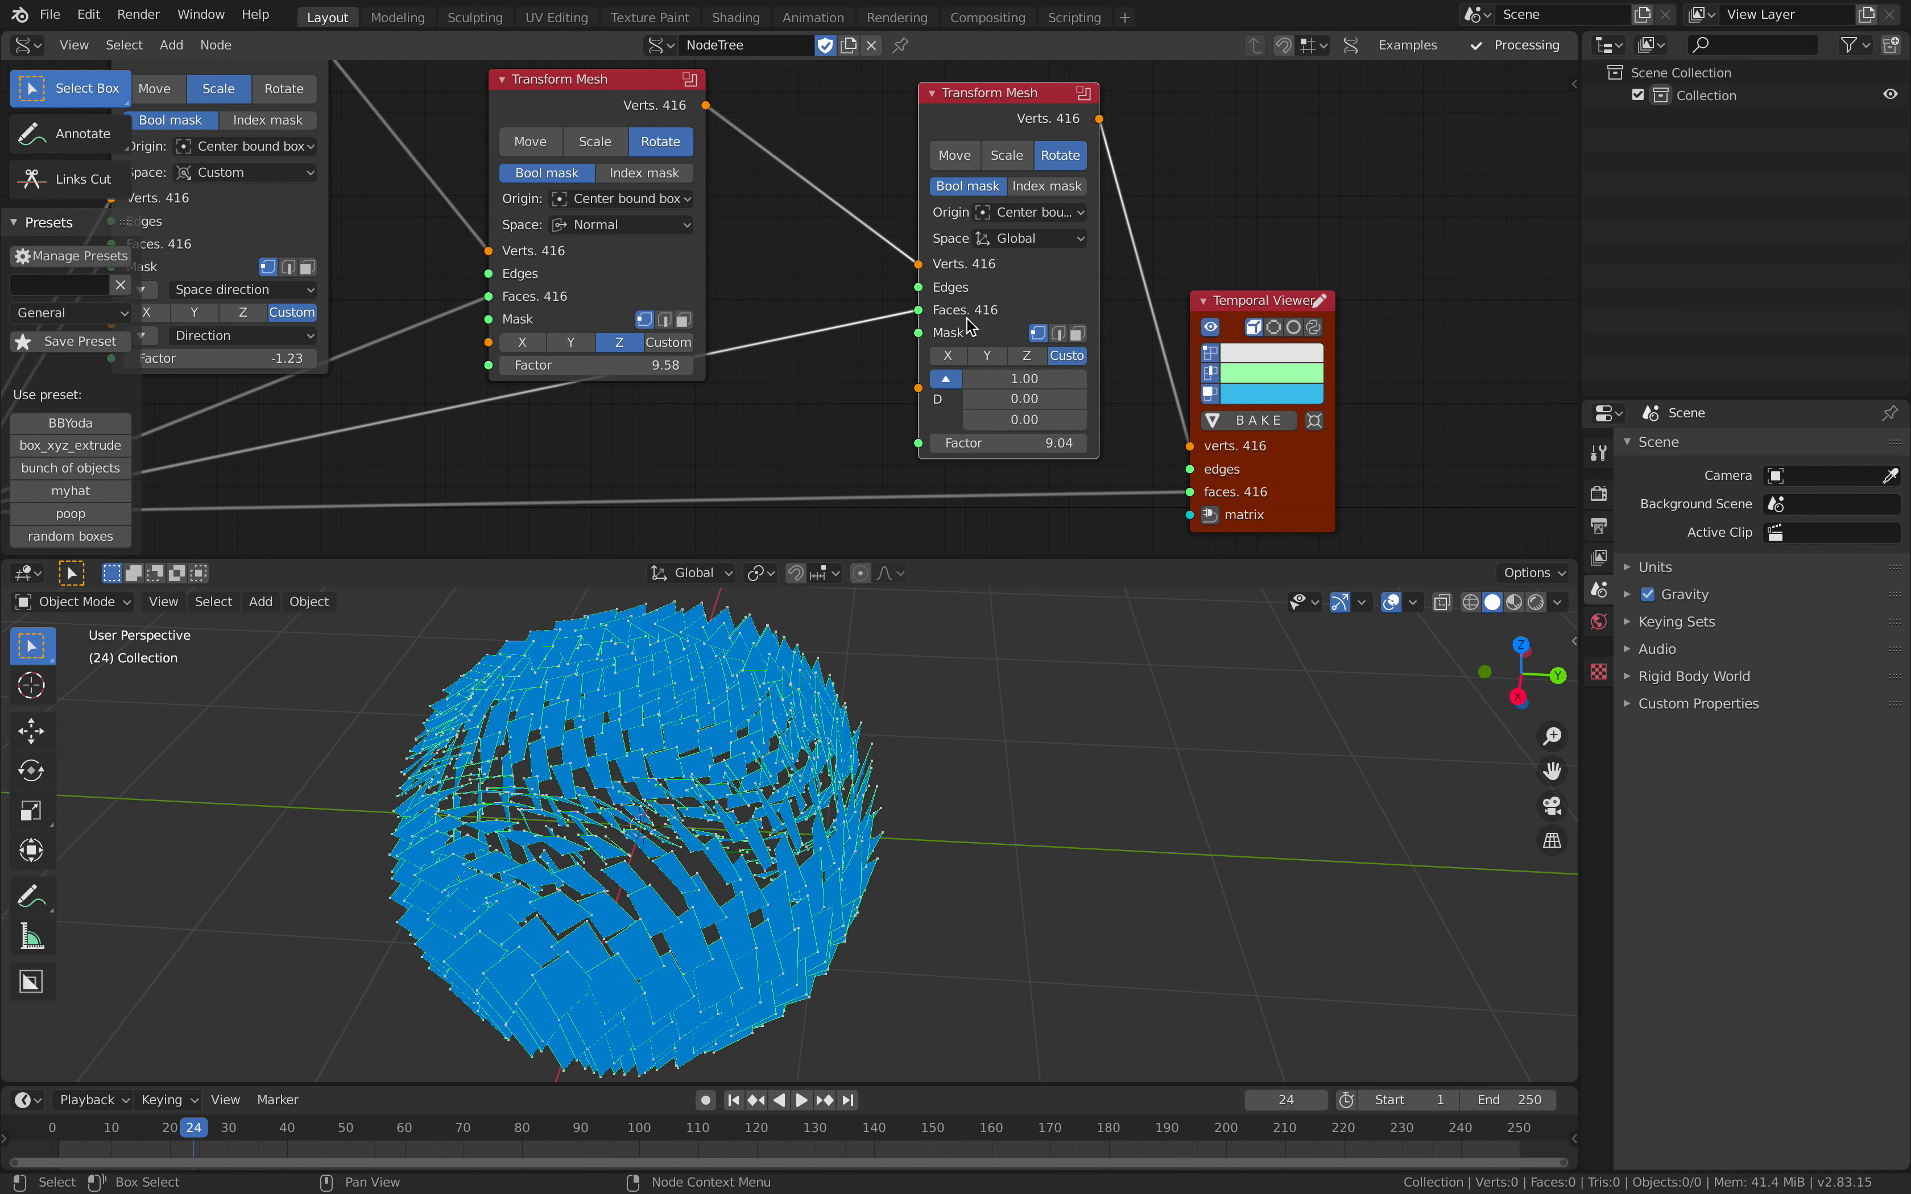
Step: Set the scaling Transform Mesh's Factor to 1.17 and the last Transform Mesh's Factor to 9.64
scroll(650, 327, down, 1)
middle_drag(651, 326, 777, 345)
drag(695, 152, 680, 121)
middle_drag(693, 152, 854, 143)
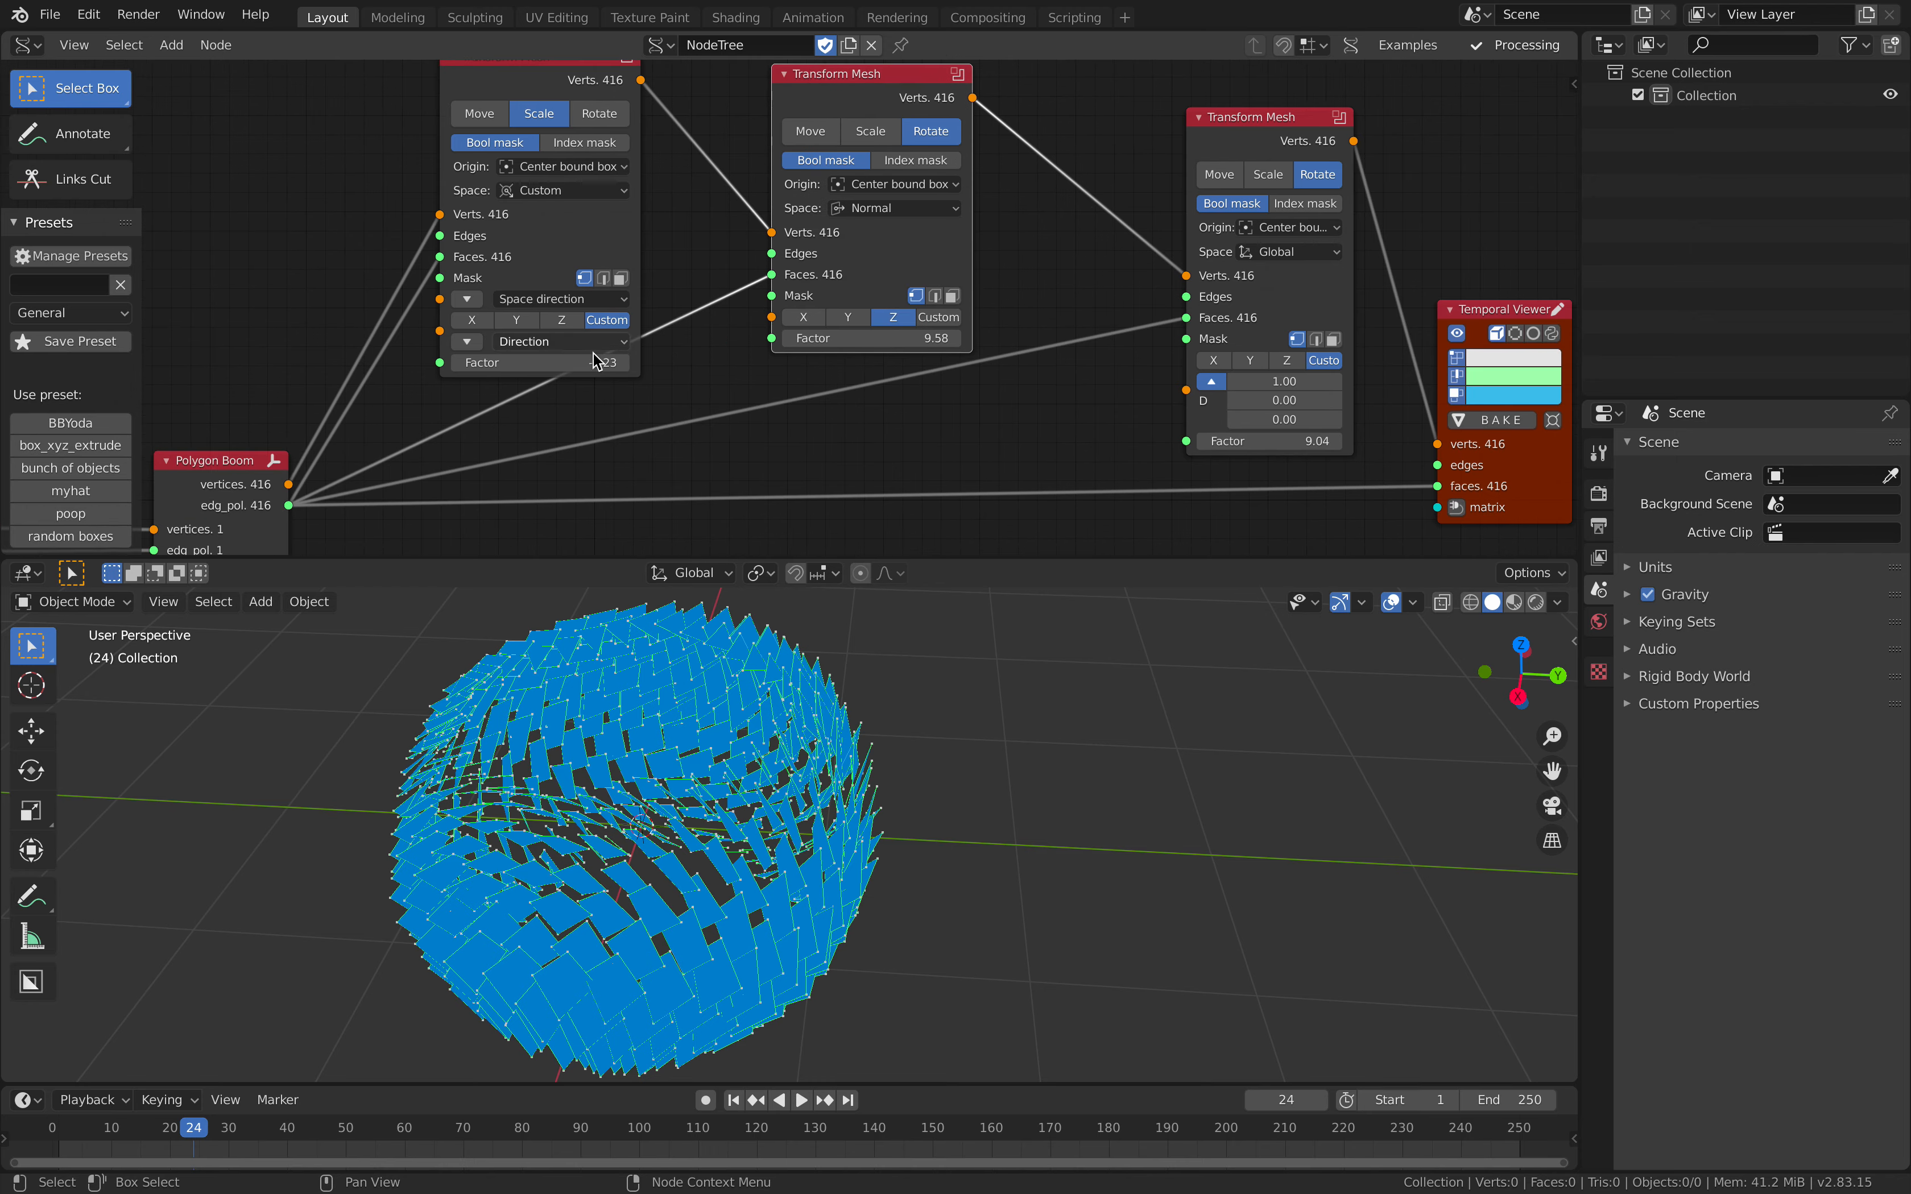
drag(604, 362, 644, 362)
mouse_move(1263, 441)
mouse_down()
mouse_move(1295, 441)
mouse_move(1252, 441)
mouse_move(1275, 440)
mouse_up()
middle_drag(1177, 671, 1137, 601)
Step: Spread out the chained Transform Mesh nodes between Polygon Boom and the Temporal Viewer
middle_drag(556, 375, 772, 303)
scroll(772, 303, down, 1)
scroll(775, 303, down, 1)
drag(522, 374, 505, 364)
middle_drag(506, 364, 655, 400)
scroll(876, 268, down, 1)
drag(951, 226, 881, 187)
drag(1161, 235, 1138, 217)
scroll(957, 277, down, 2)
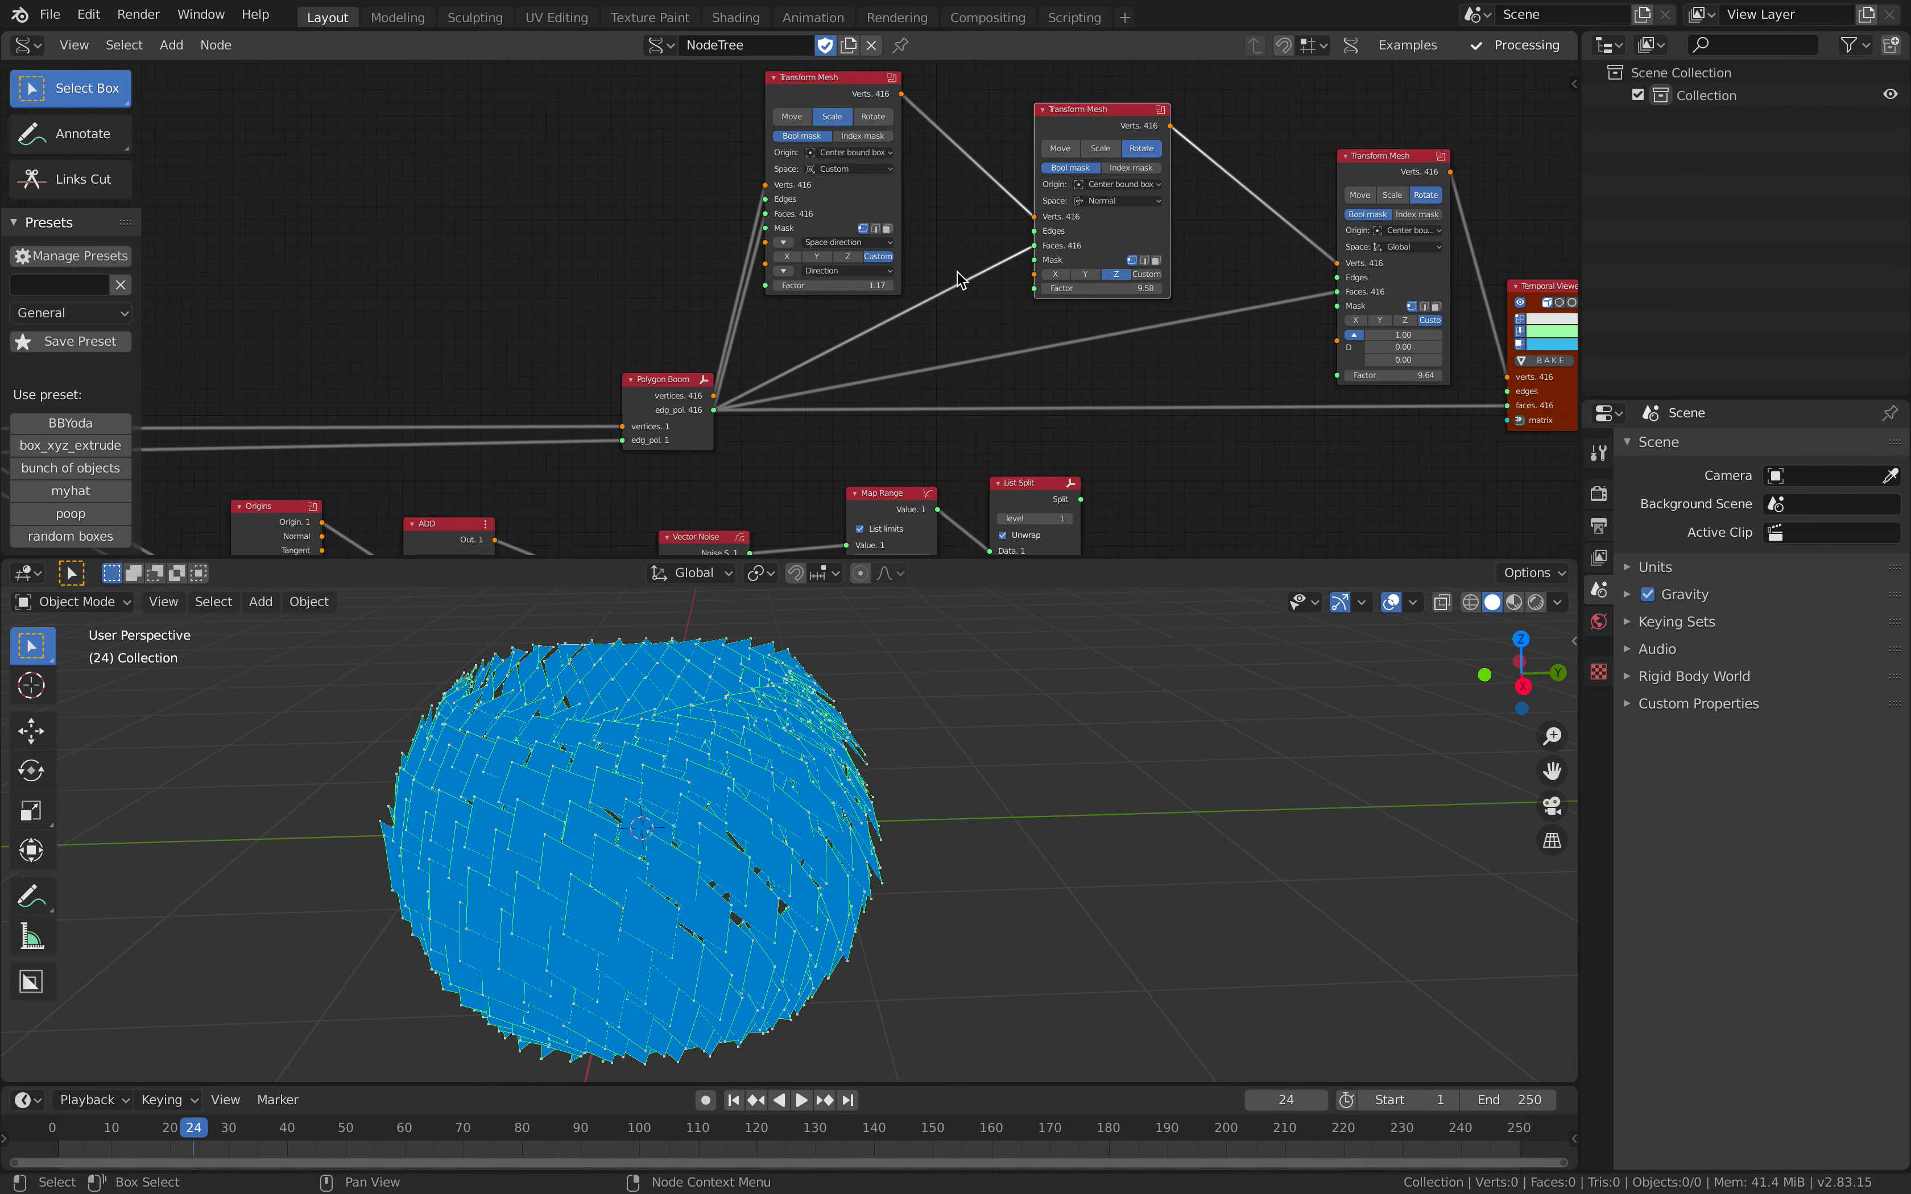
middle_drag(994, 332, 882, 294)
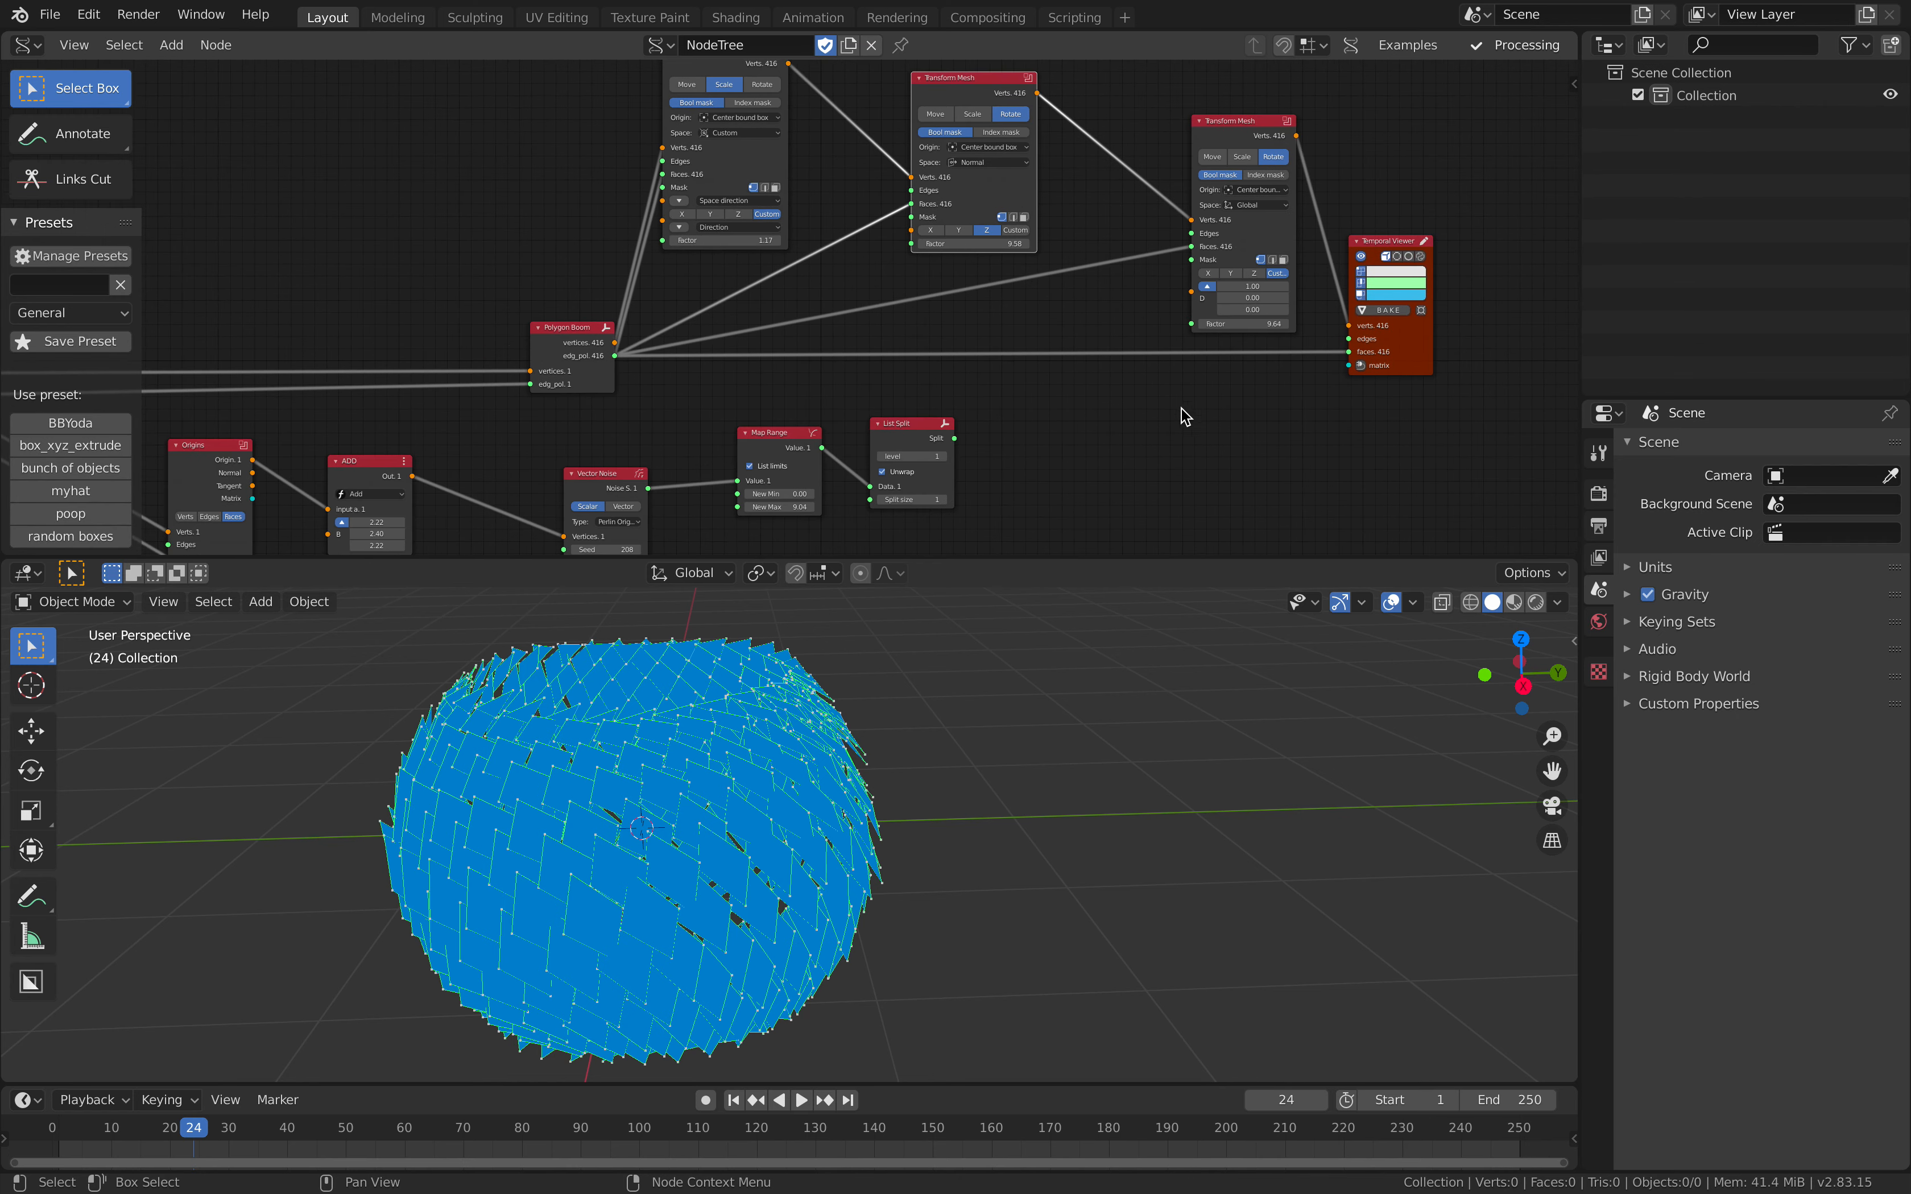
Step: Move the Temporal Viewer farther from the last Transform Mesh to make room, and save the file
scroll(1085, 376, up, 2)
middle_drag(1181, 406, 890, 395)
scroll(1038, 311, up, 3)
drag(1252, 391, 1346, 406)
middle_drag(1297, 395, 1092, 428)
key(ctrl+s)
drag(1124, 420, 1257, 412)
middle_drag(1161, 331, 1072, 423)
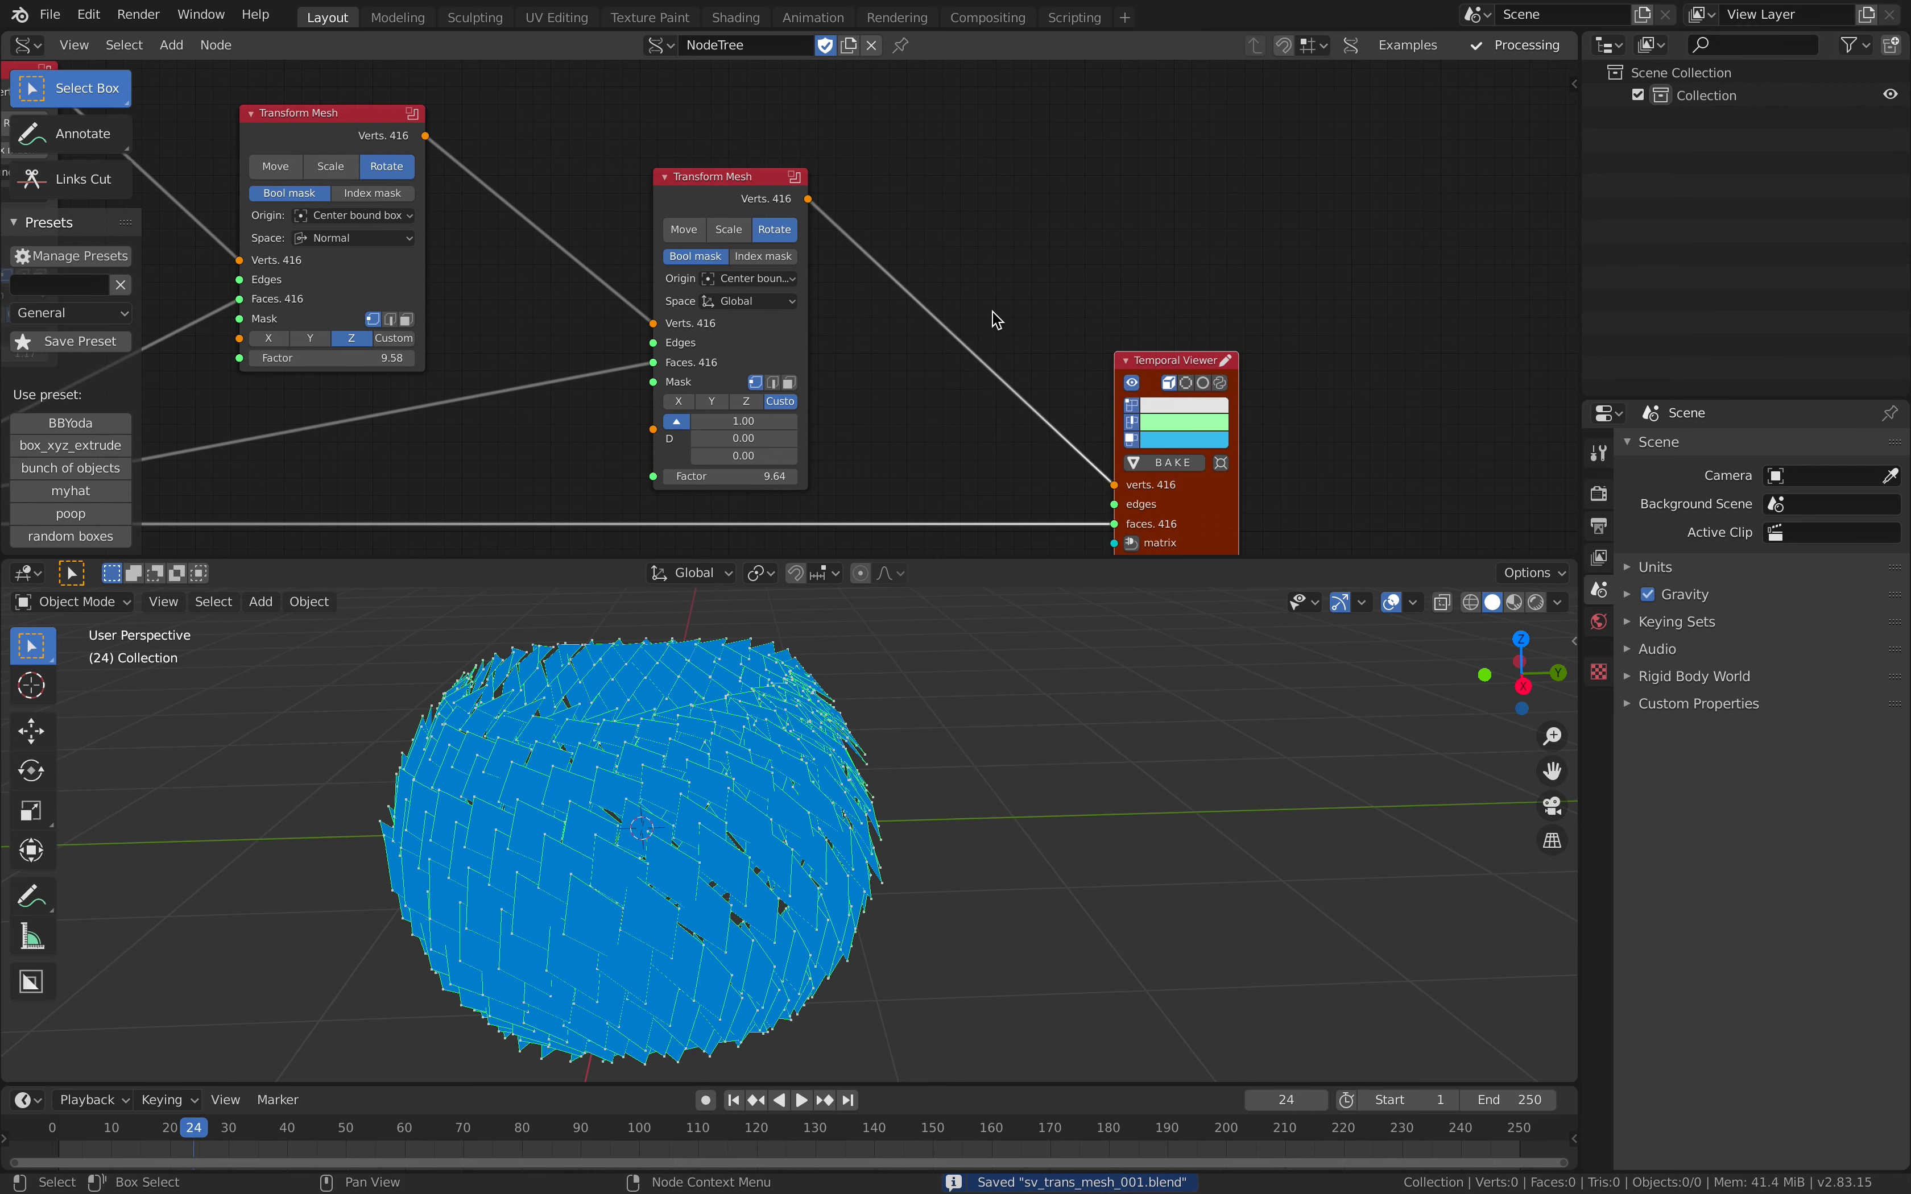
Step: Add a Mesh Join node between the last Transform Mesh and the Temporal Viewer
key(alt+space)
text(mesh)
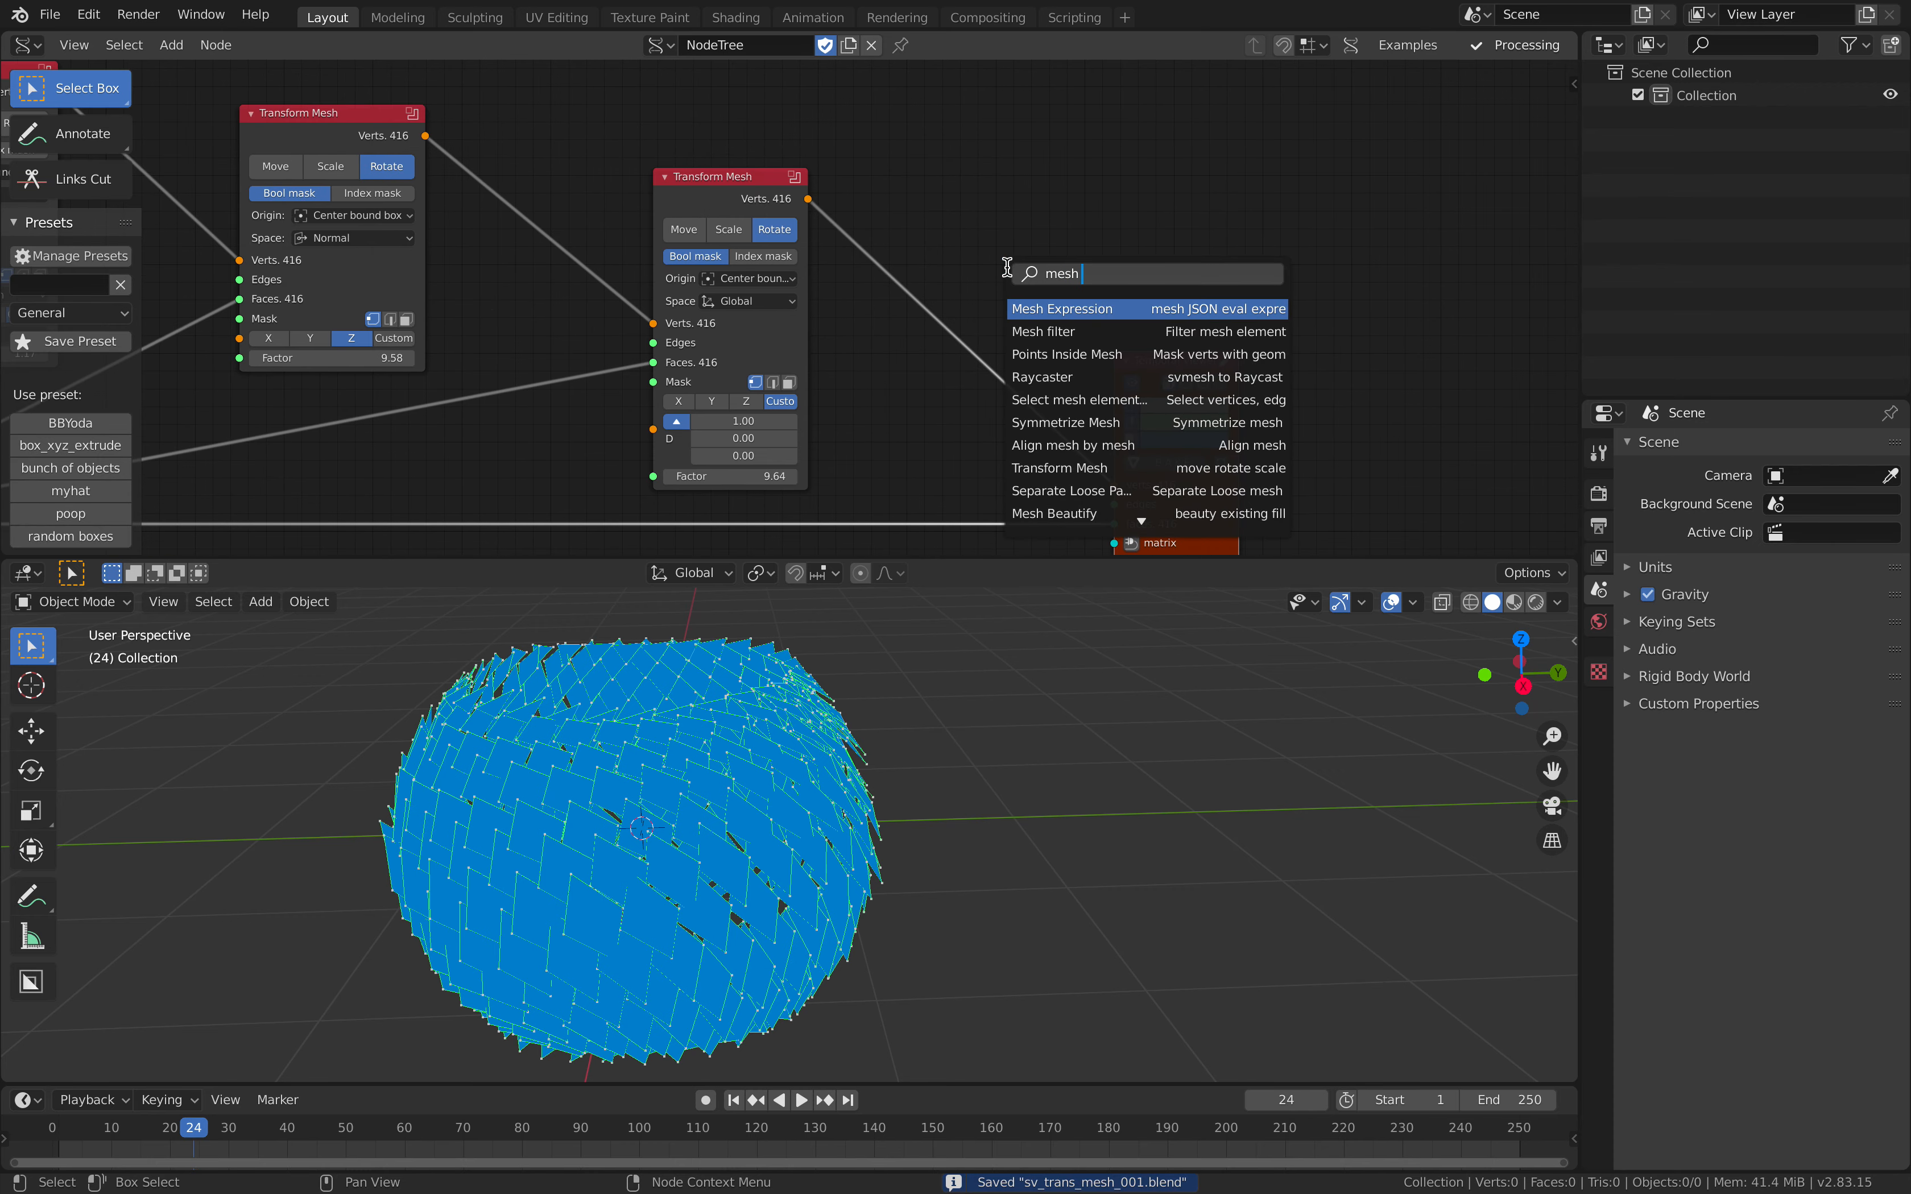
text( j)
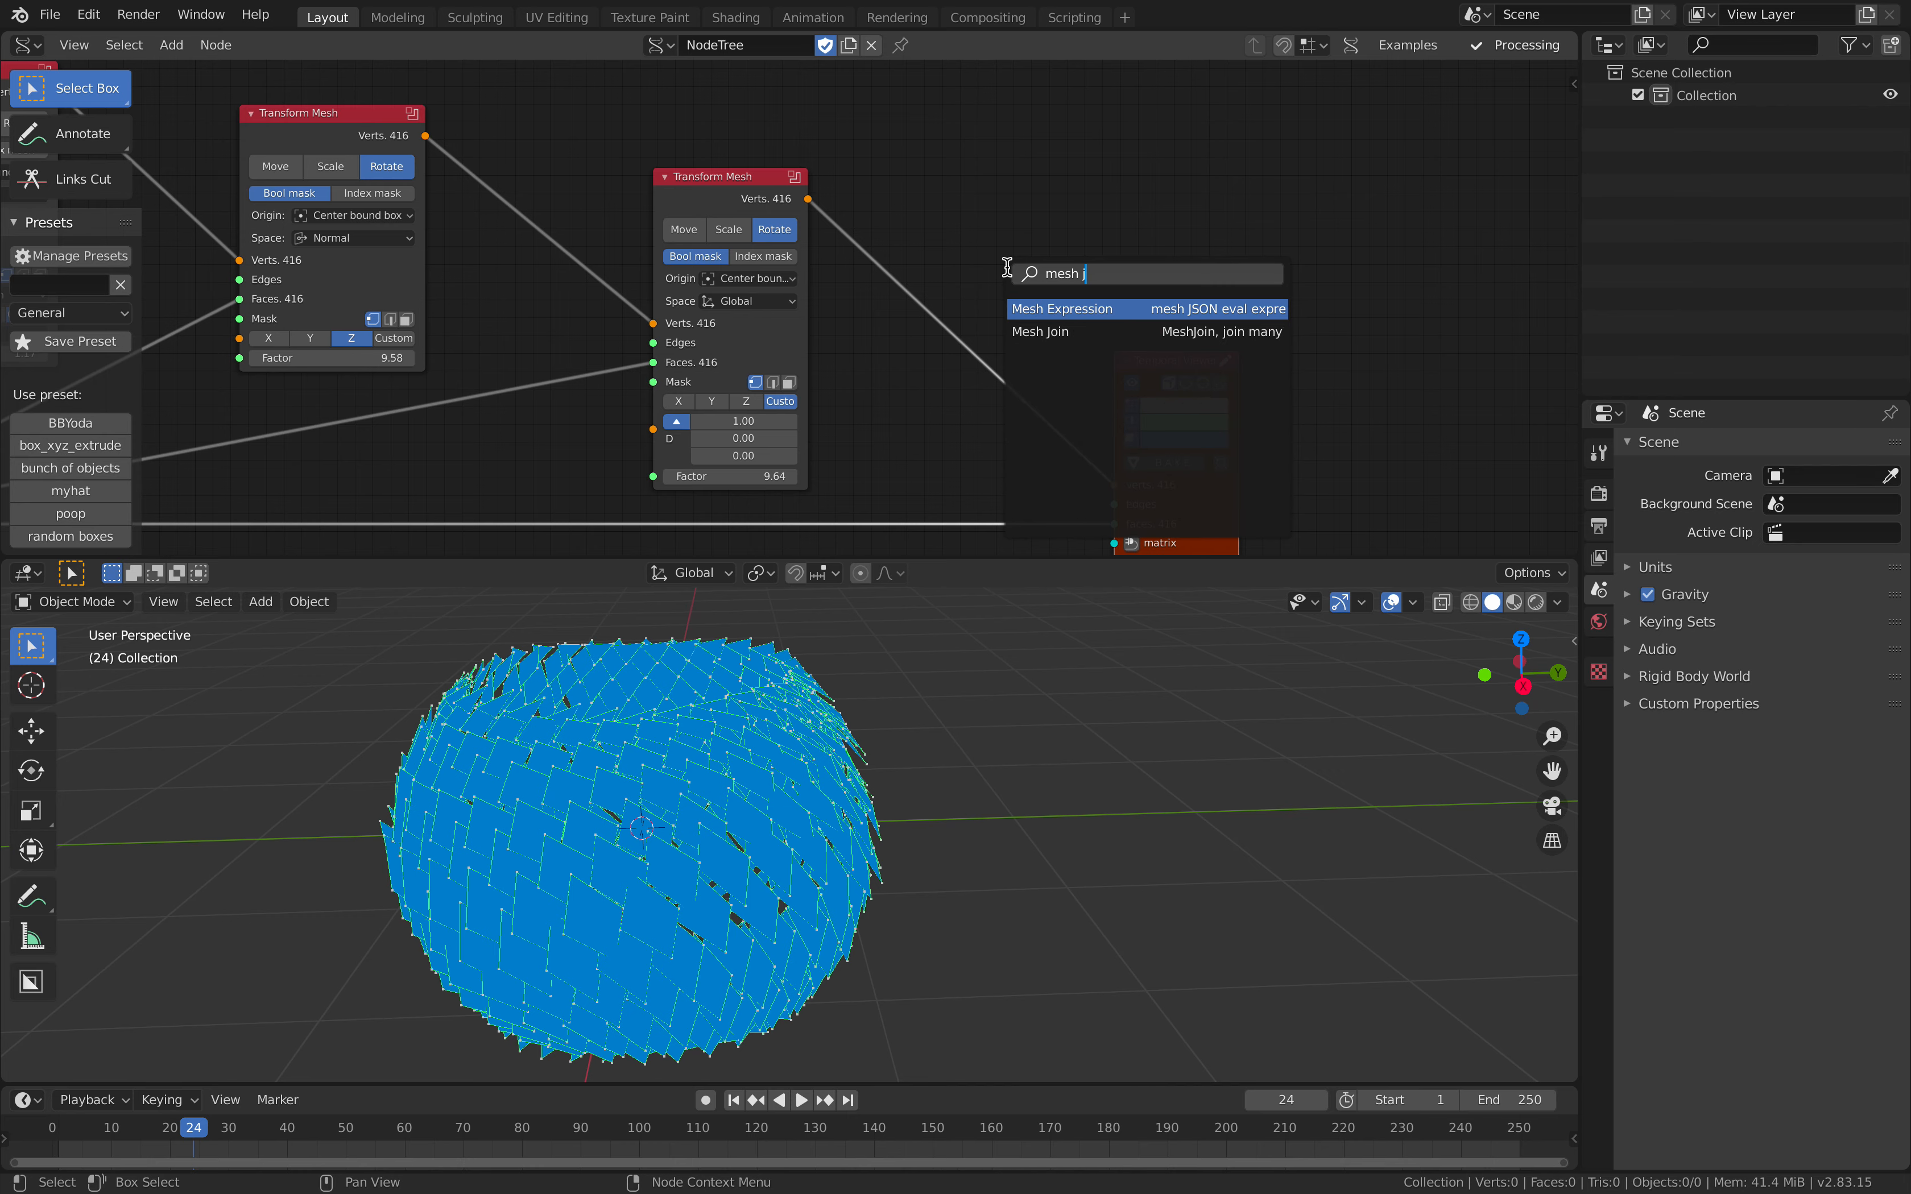
key(Return)
click(989, 213)
scroll(1084, 364, up, 3)
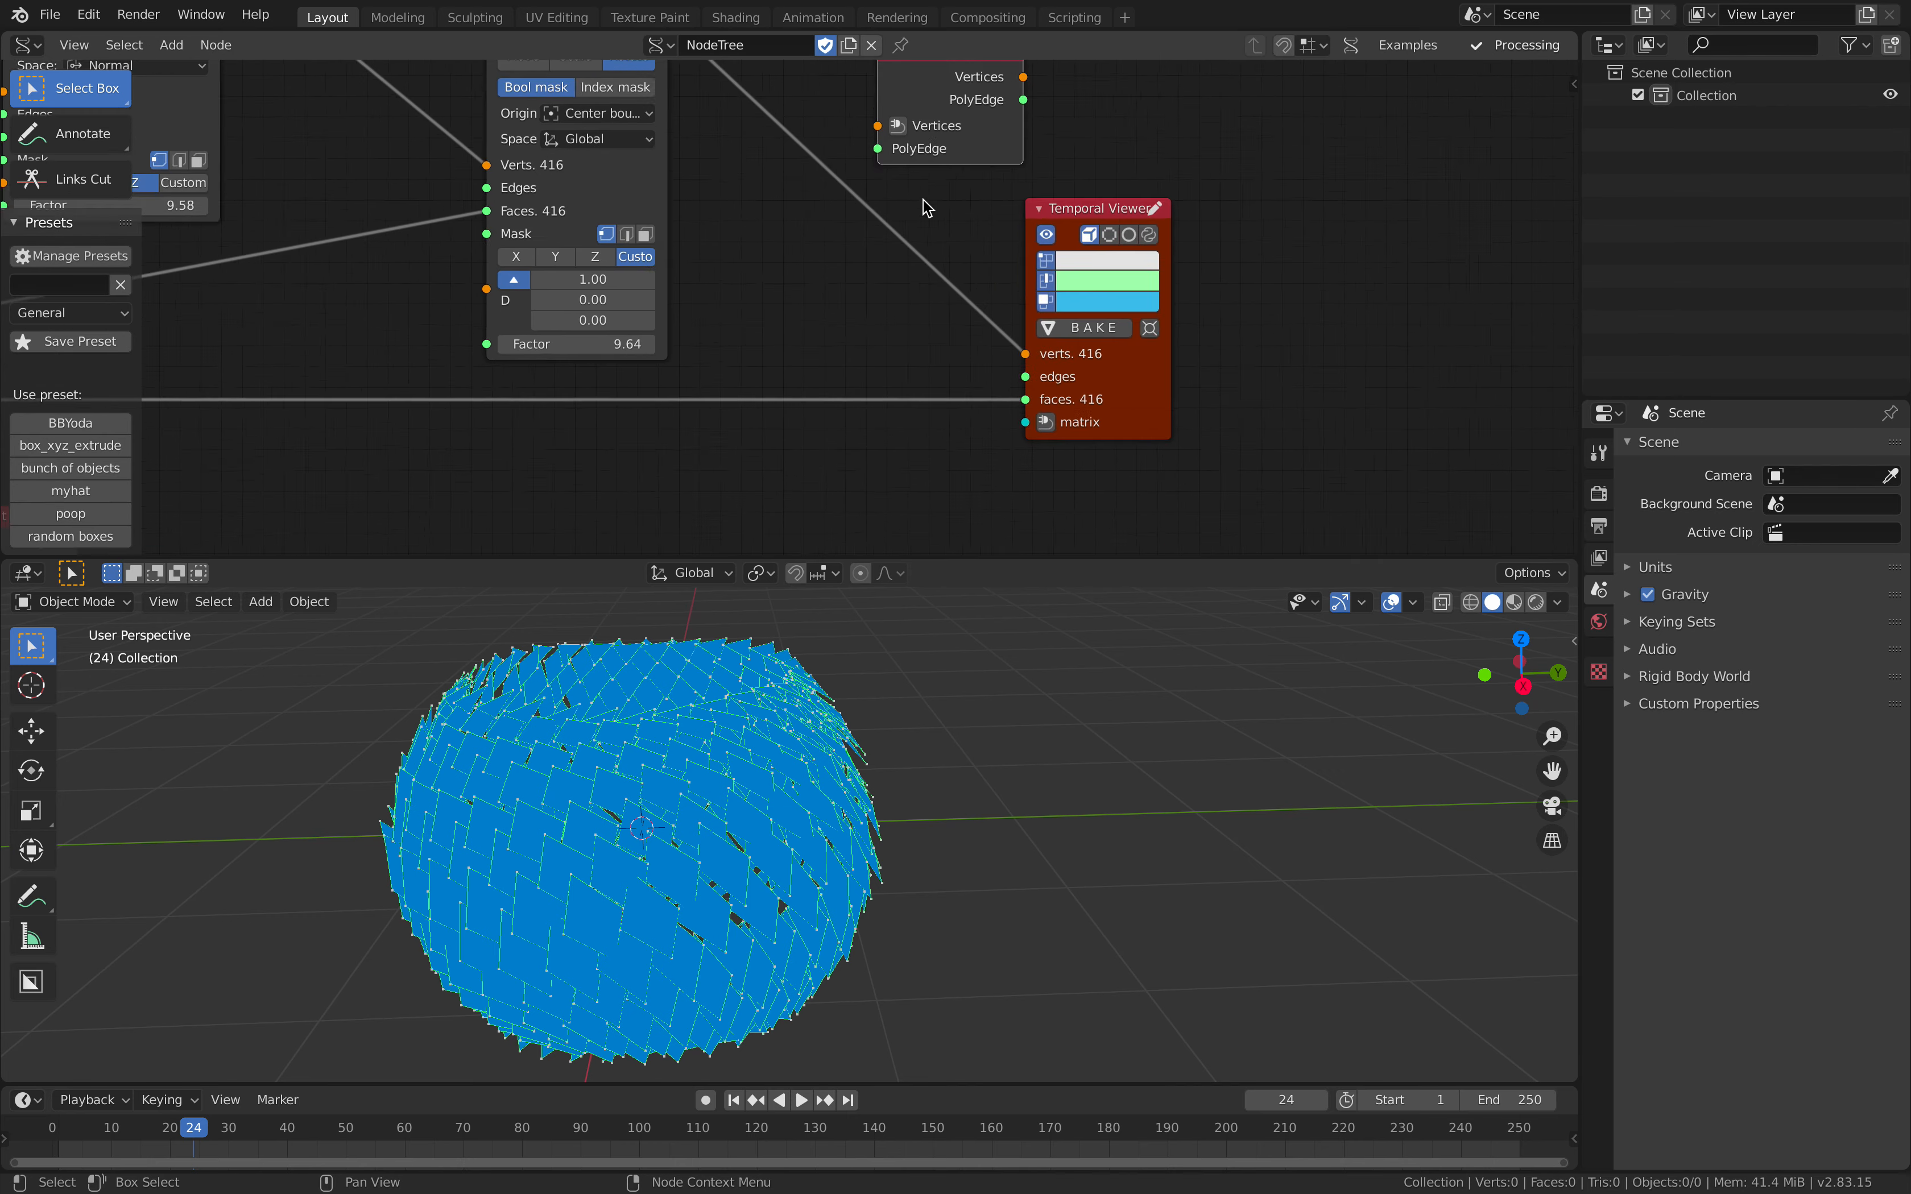
scroll(1163, 384, down, 2)
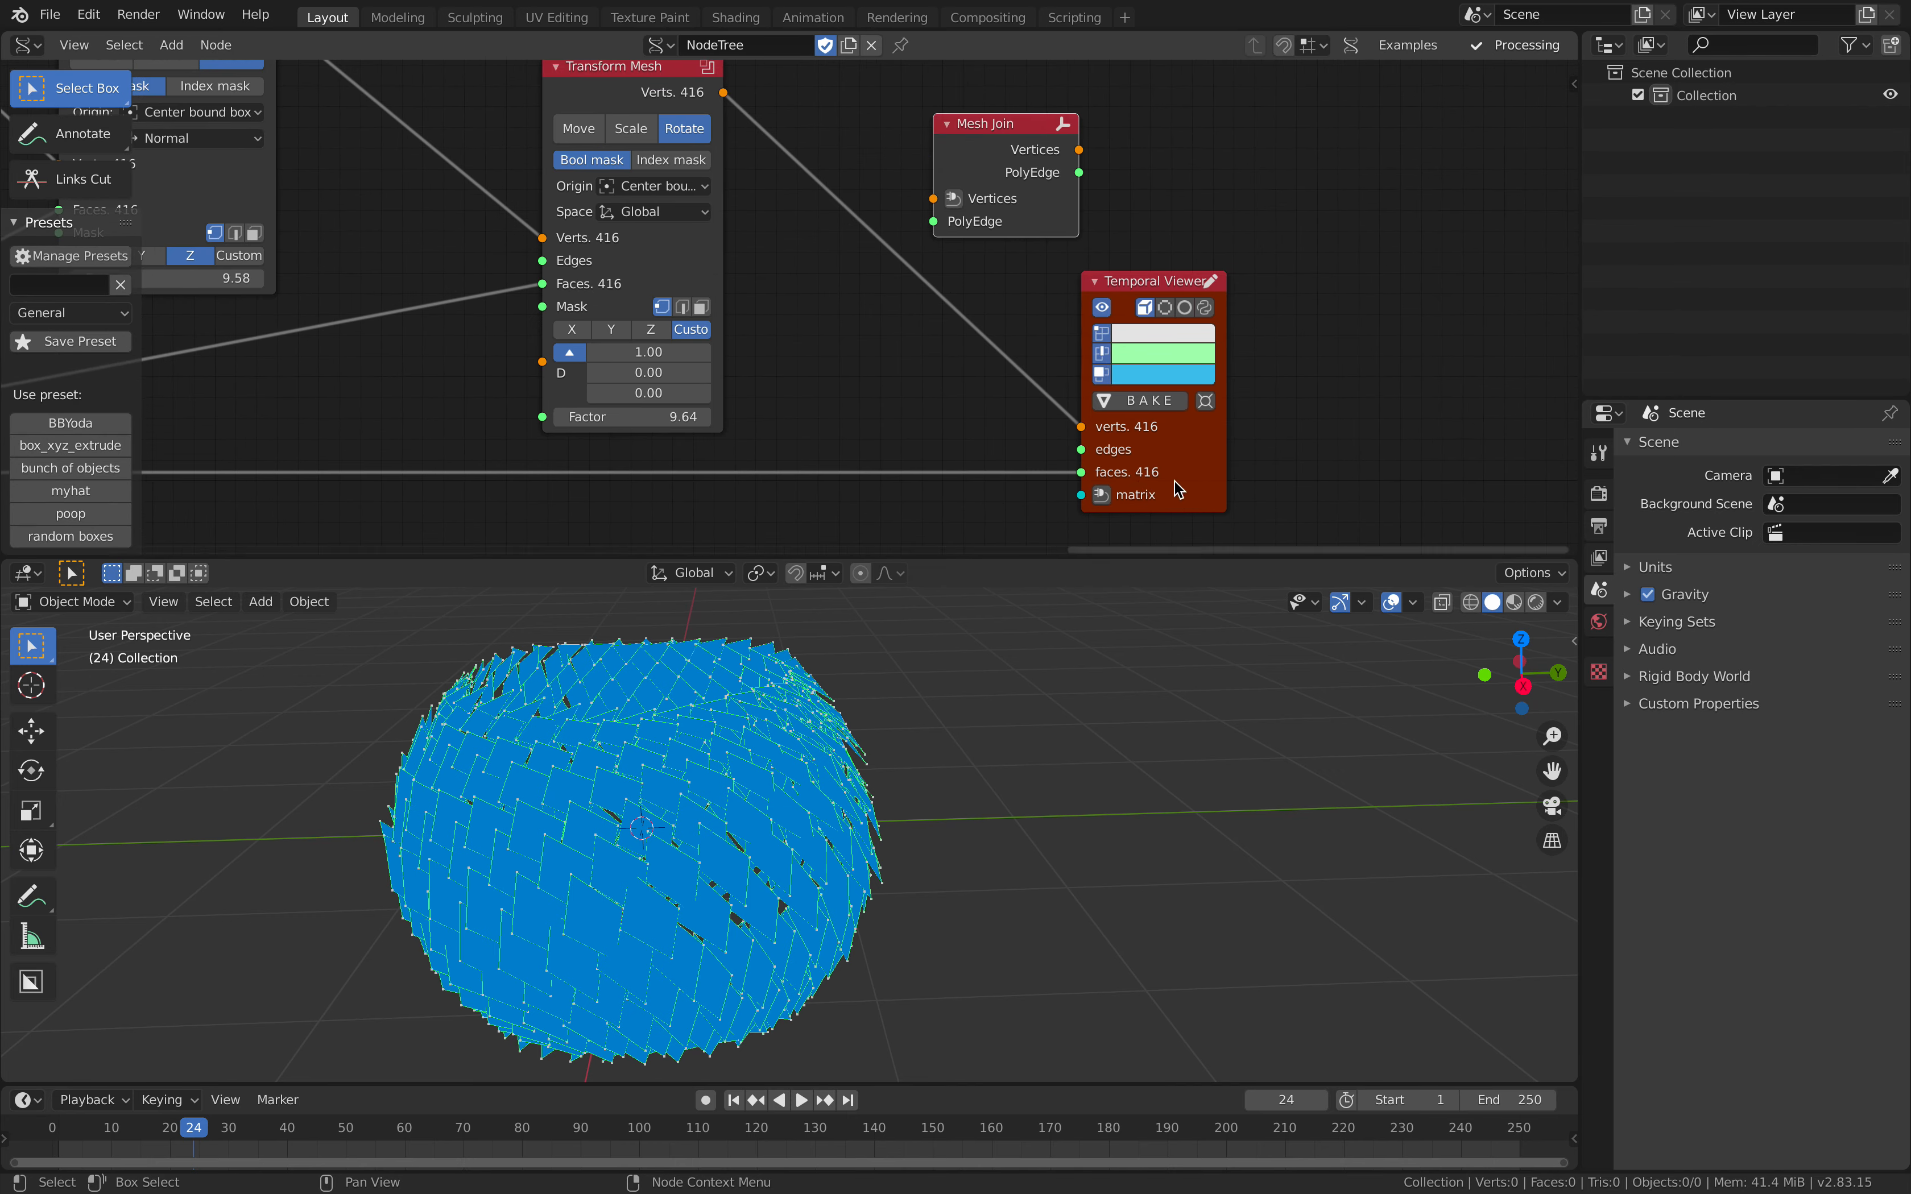
Step: Connect the last Transform Mesh's Verts to Mesh Join's Vertices and Polygon Boom's edg_pol to its PolyEdge input
middle_drag(862, 310, 985, 378)
drag(848, 157, 1061, 268)
scroll(888, 412, down, 6)
middle_drag(888, 413, 1118, 378)
drag(326, 426, 985, 372)
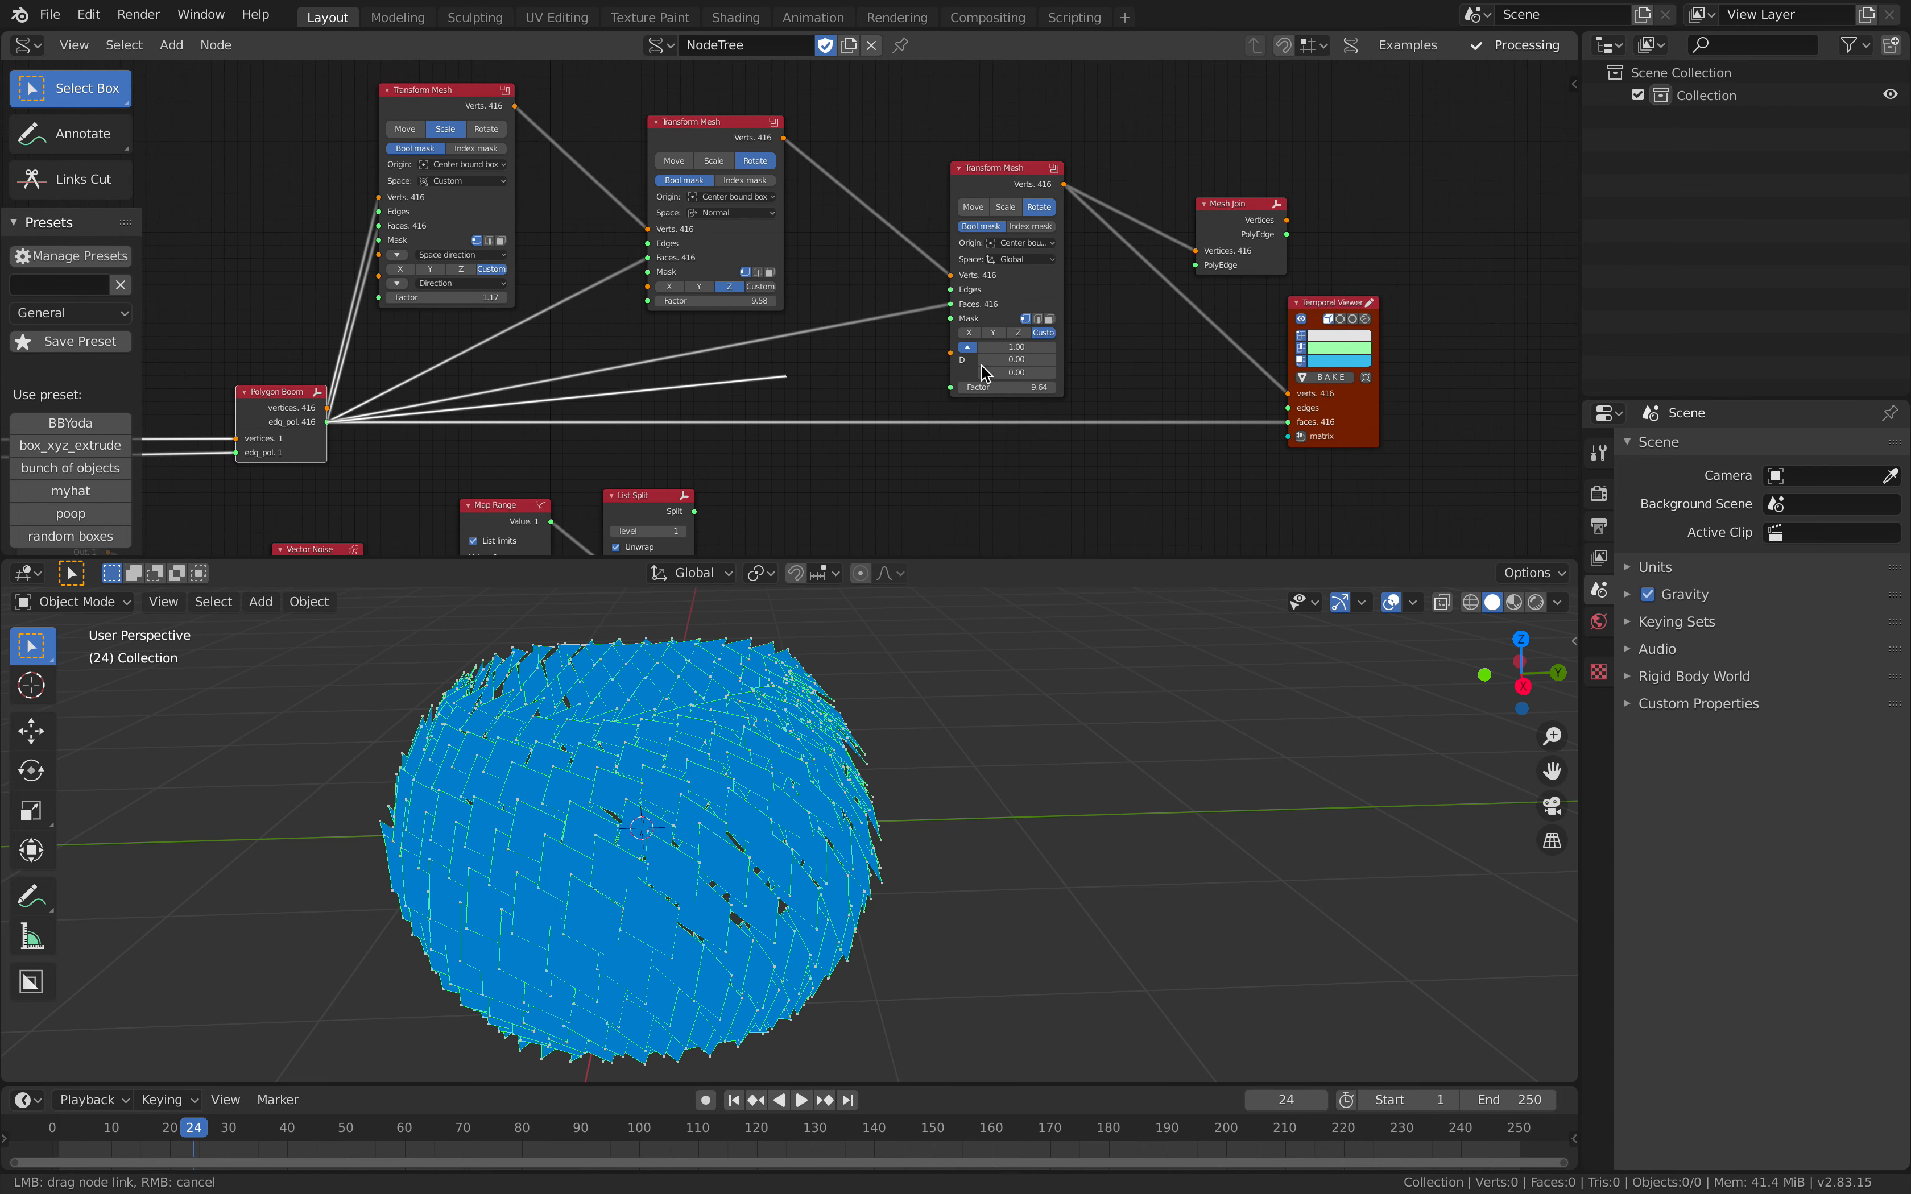
drag(1257, 215, 1238, 240)
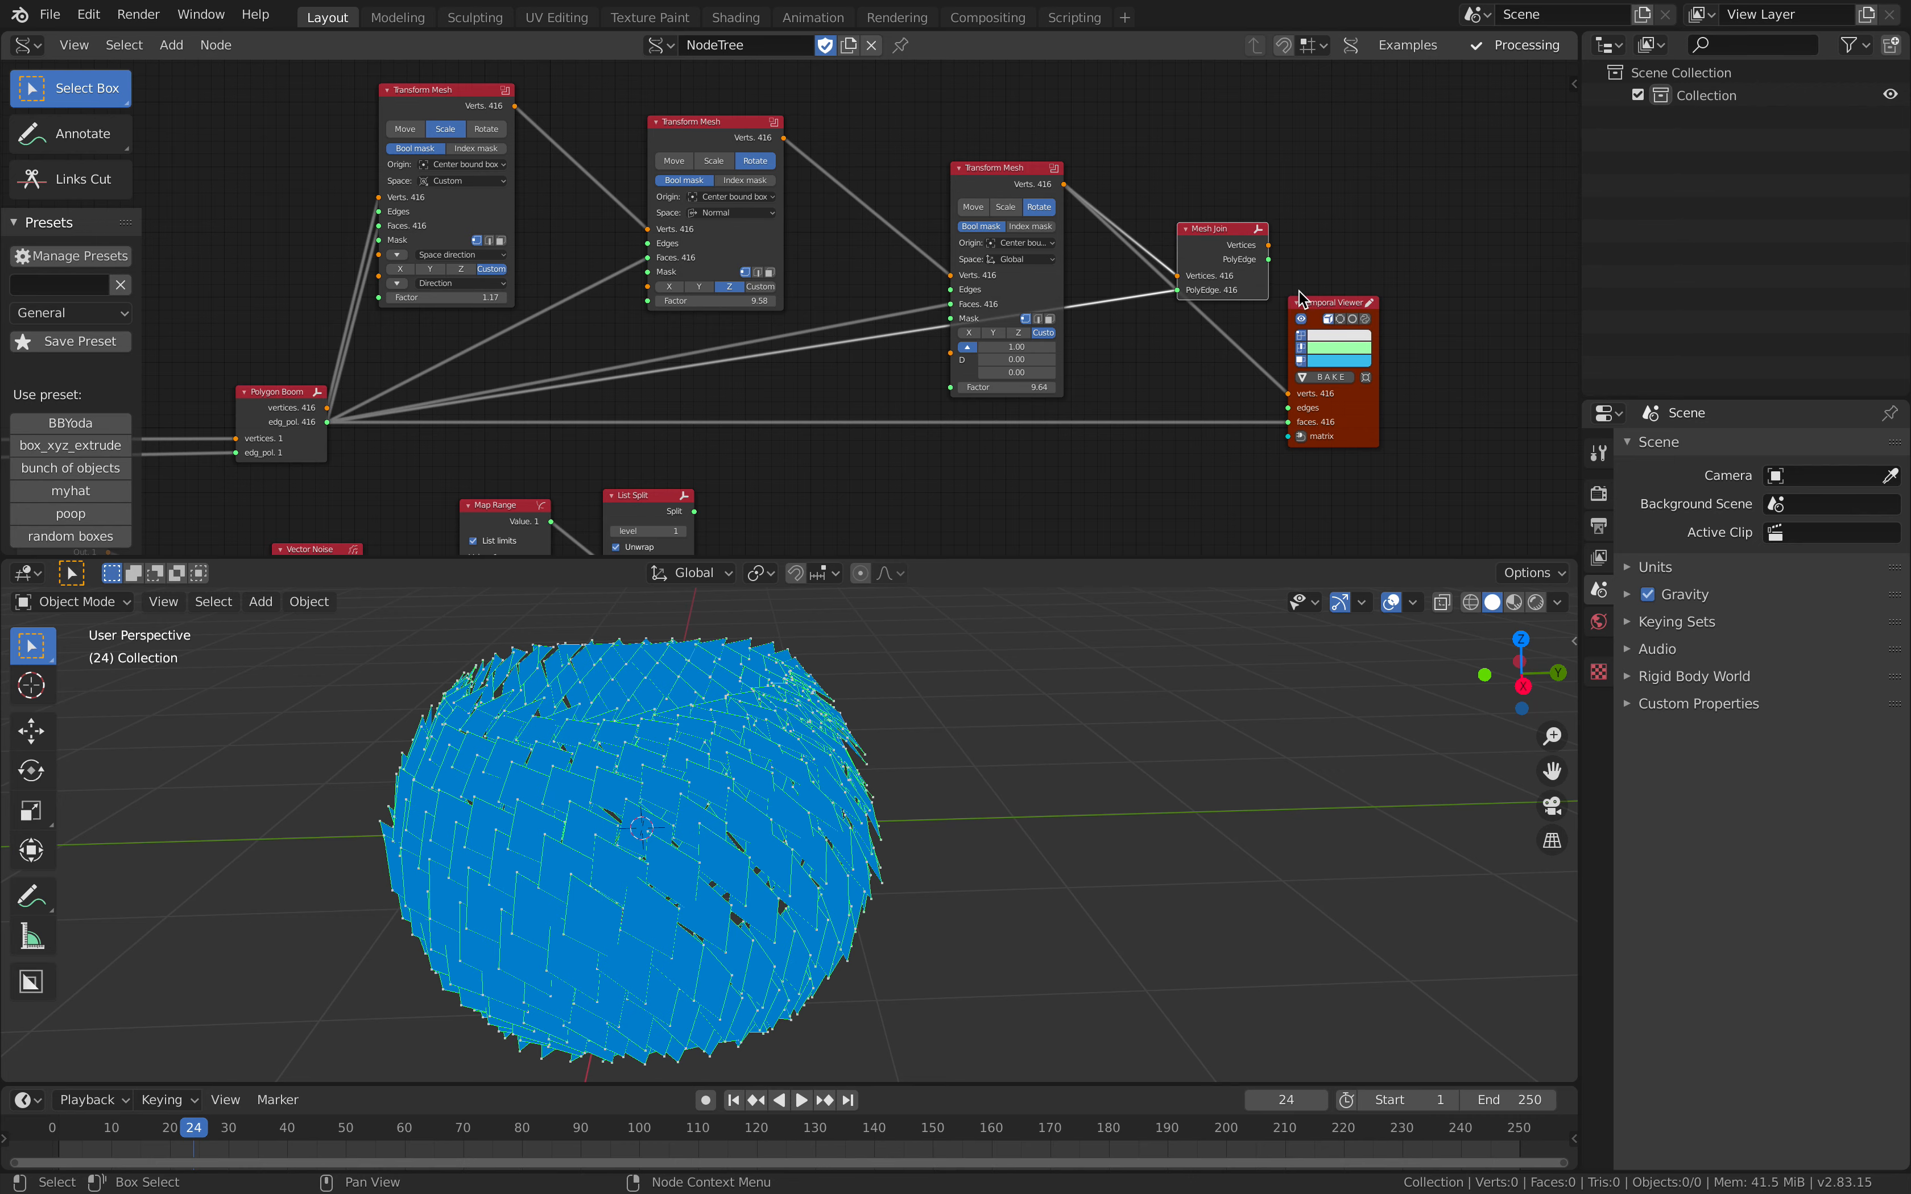
Step: Connect Mesh Join's outputs to the Temporal Viewer and tidy the positions of the neighbouring nodes
shift+click(1326, 300)
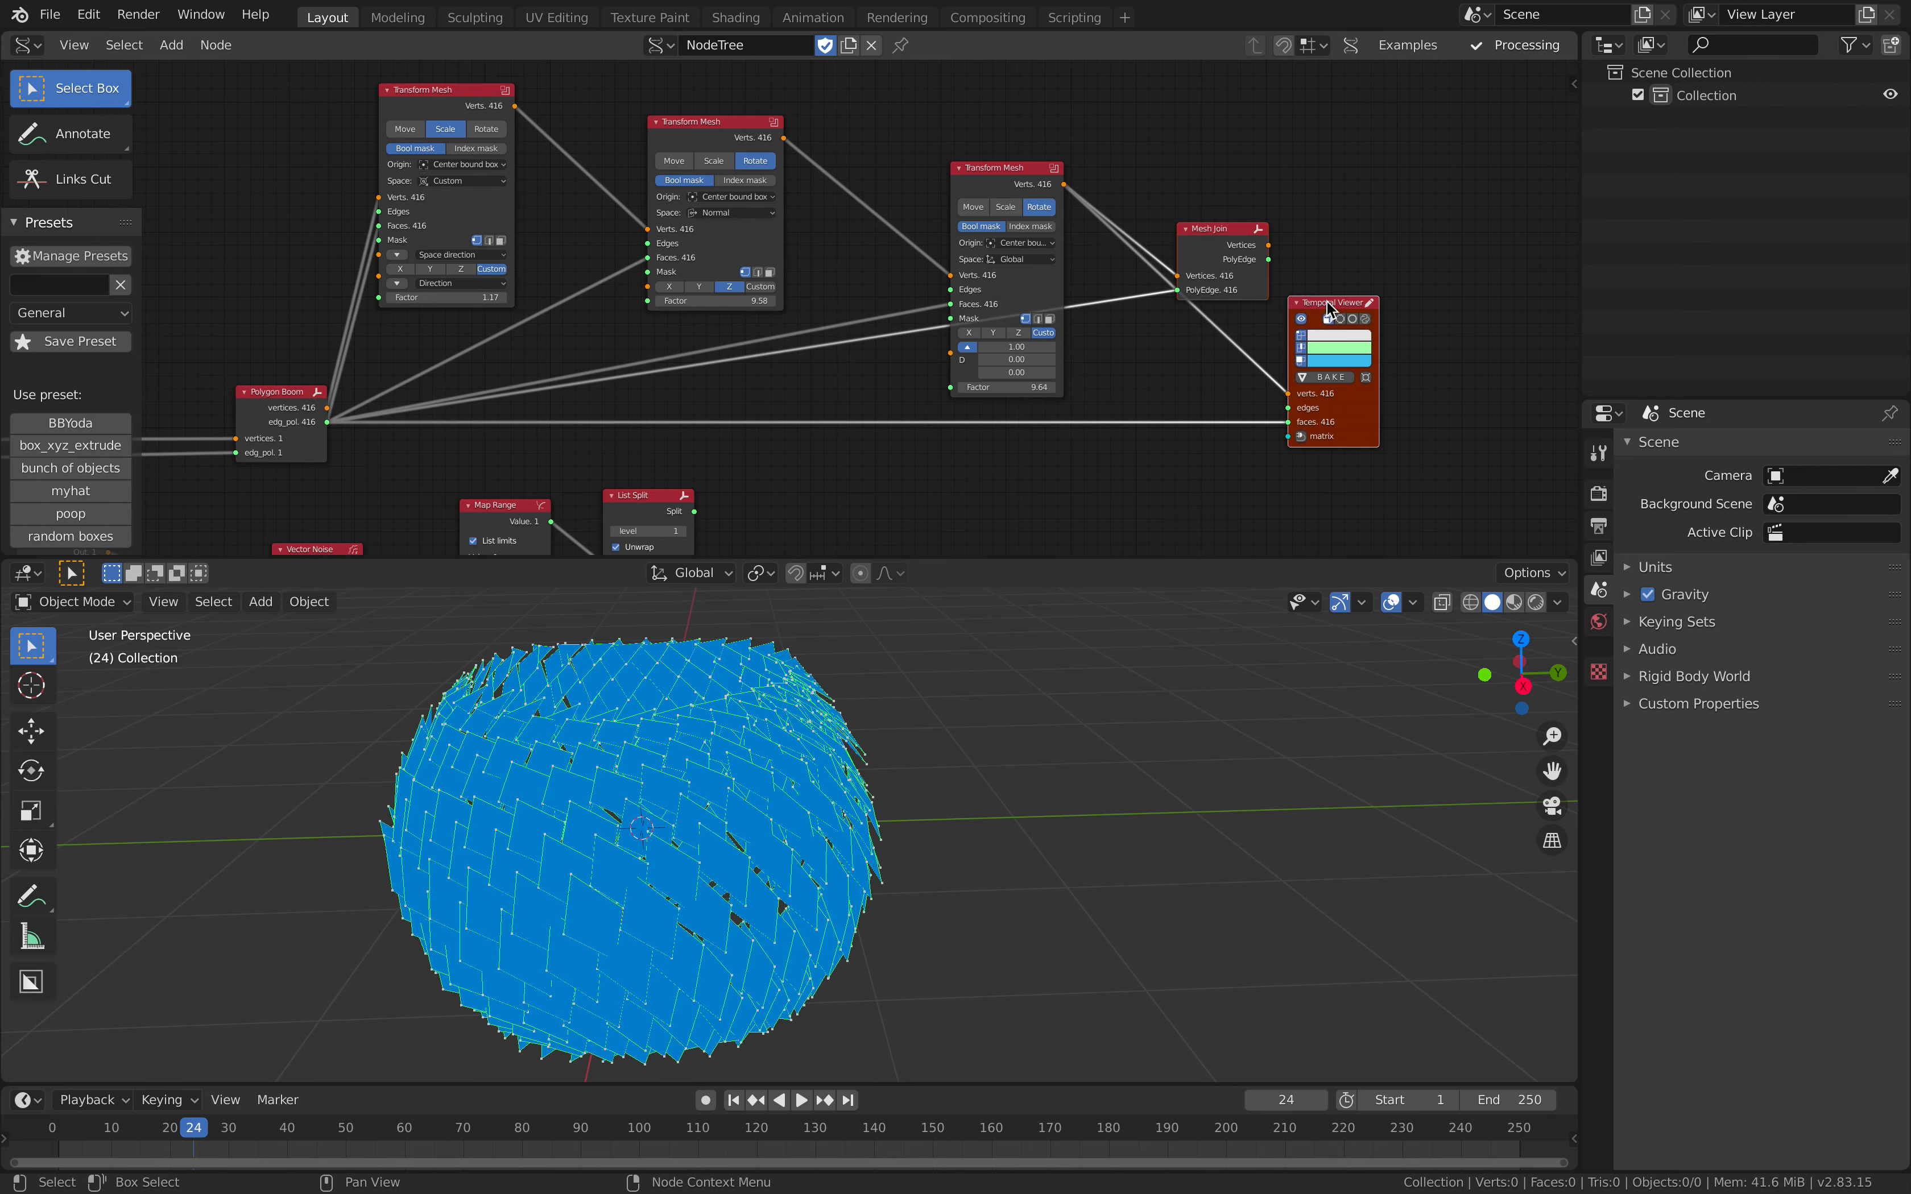
key(f)
click(1305, 217)
drag(1239, 243, 1202, 325)
scroll(1062, 201, up, 1)
drag(1008, 157, 980, 120)
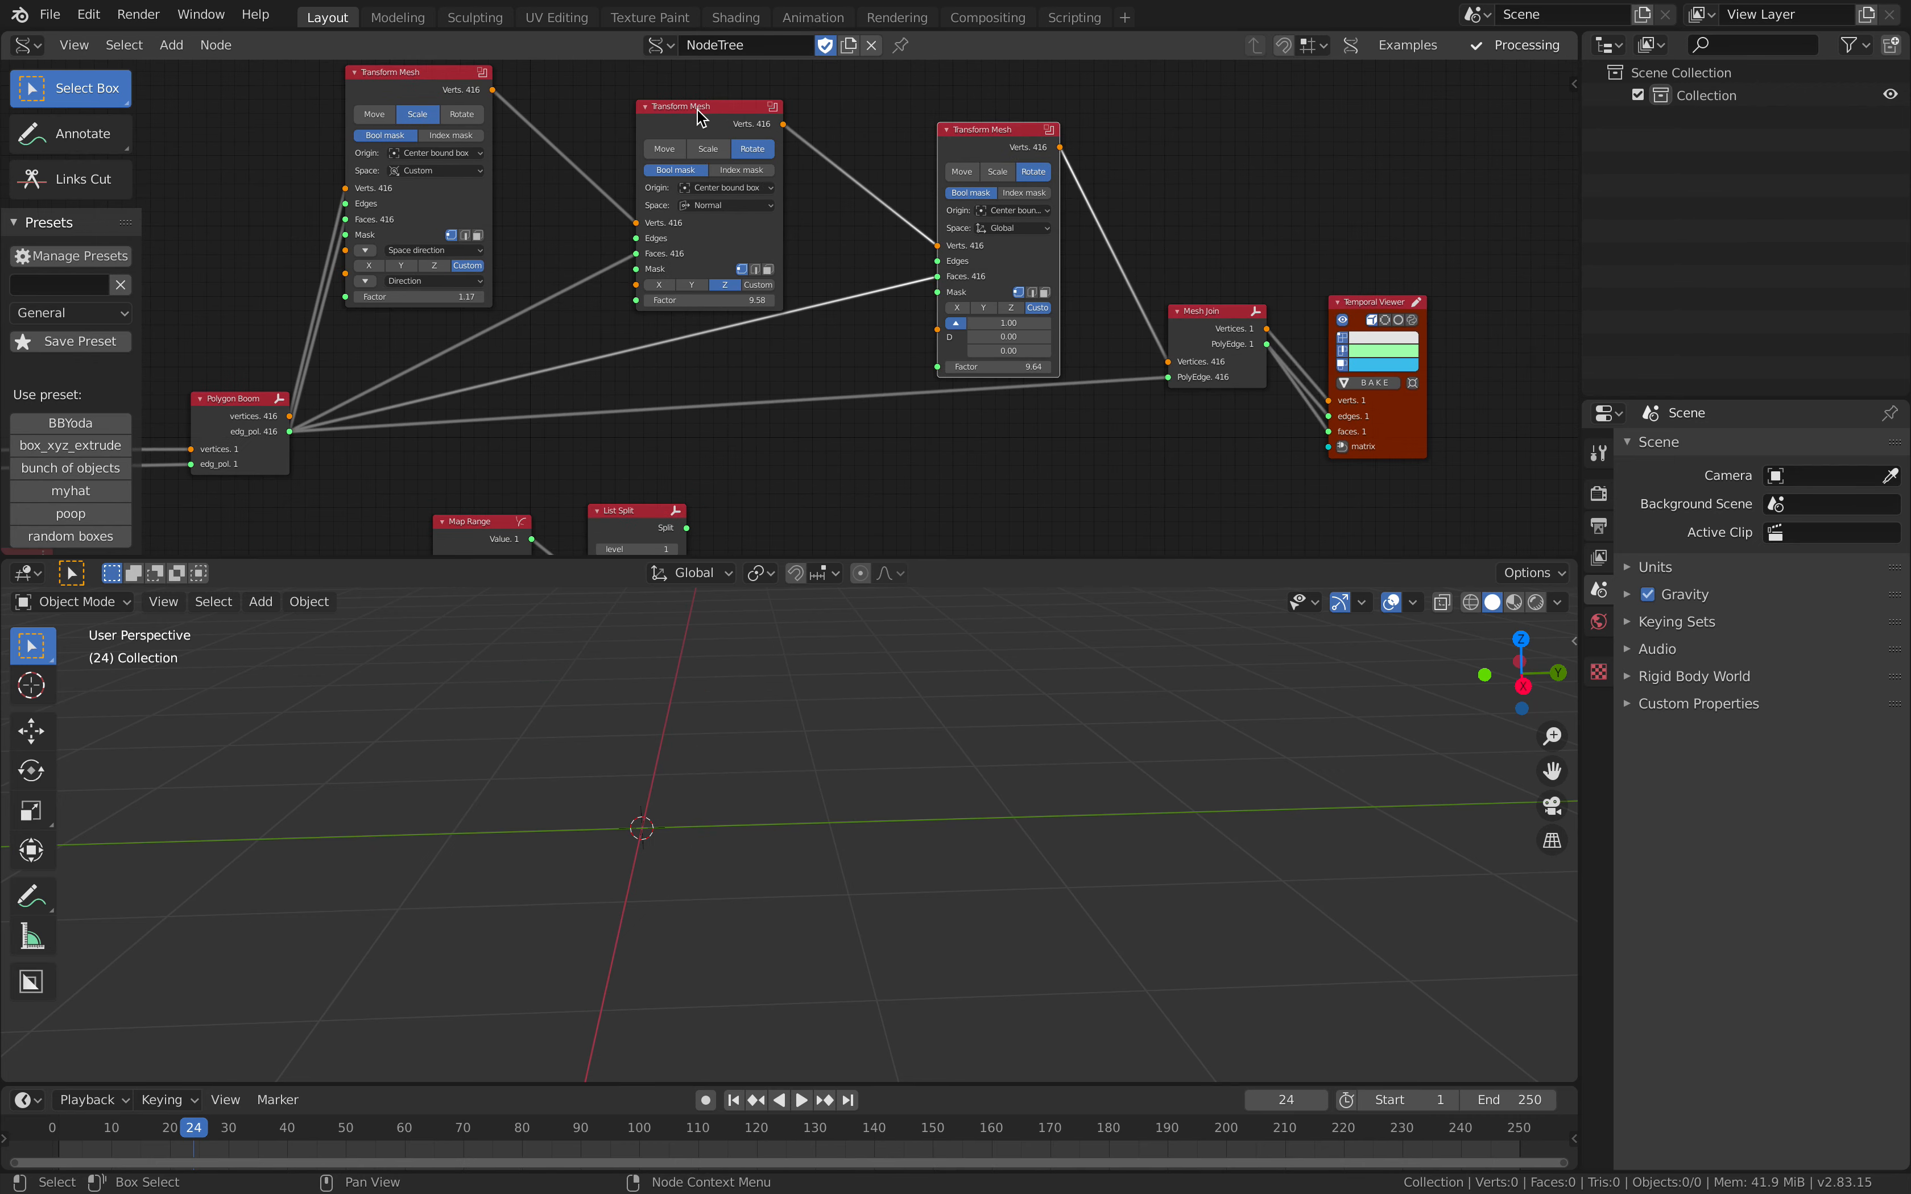
drag(697, 109, 677, 108)
middle_drag(789, 235, 529, 224)
Step: Disconnect the edges input of the Temporal Viewer, keeping only its verts and faces links
scroll(822, 297, up, 1)
drag(1002, 302, 995, 320)
drag(1112, 424, 1056, 434)
scroll(1078, 367, up, 3)
scroll(1084, 370, up, 2)
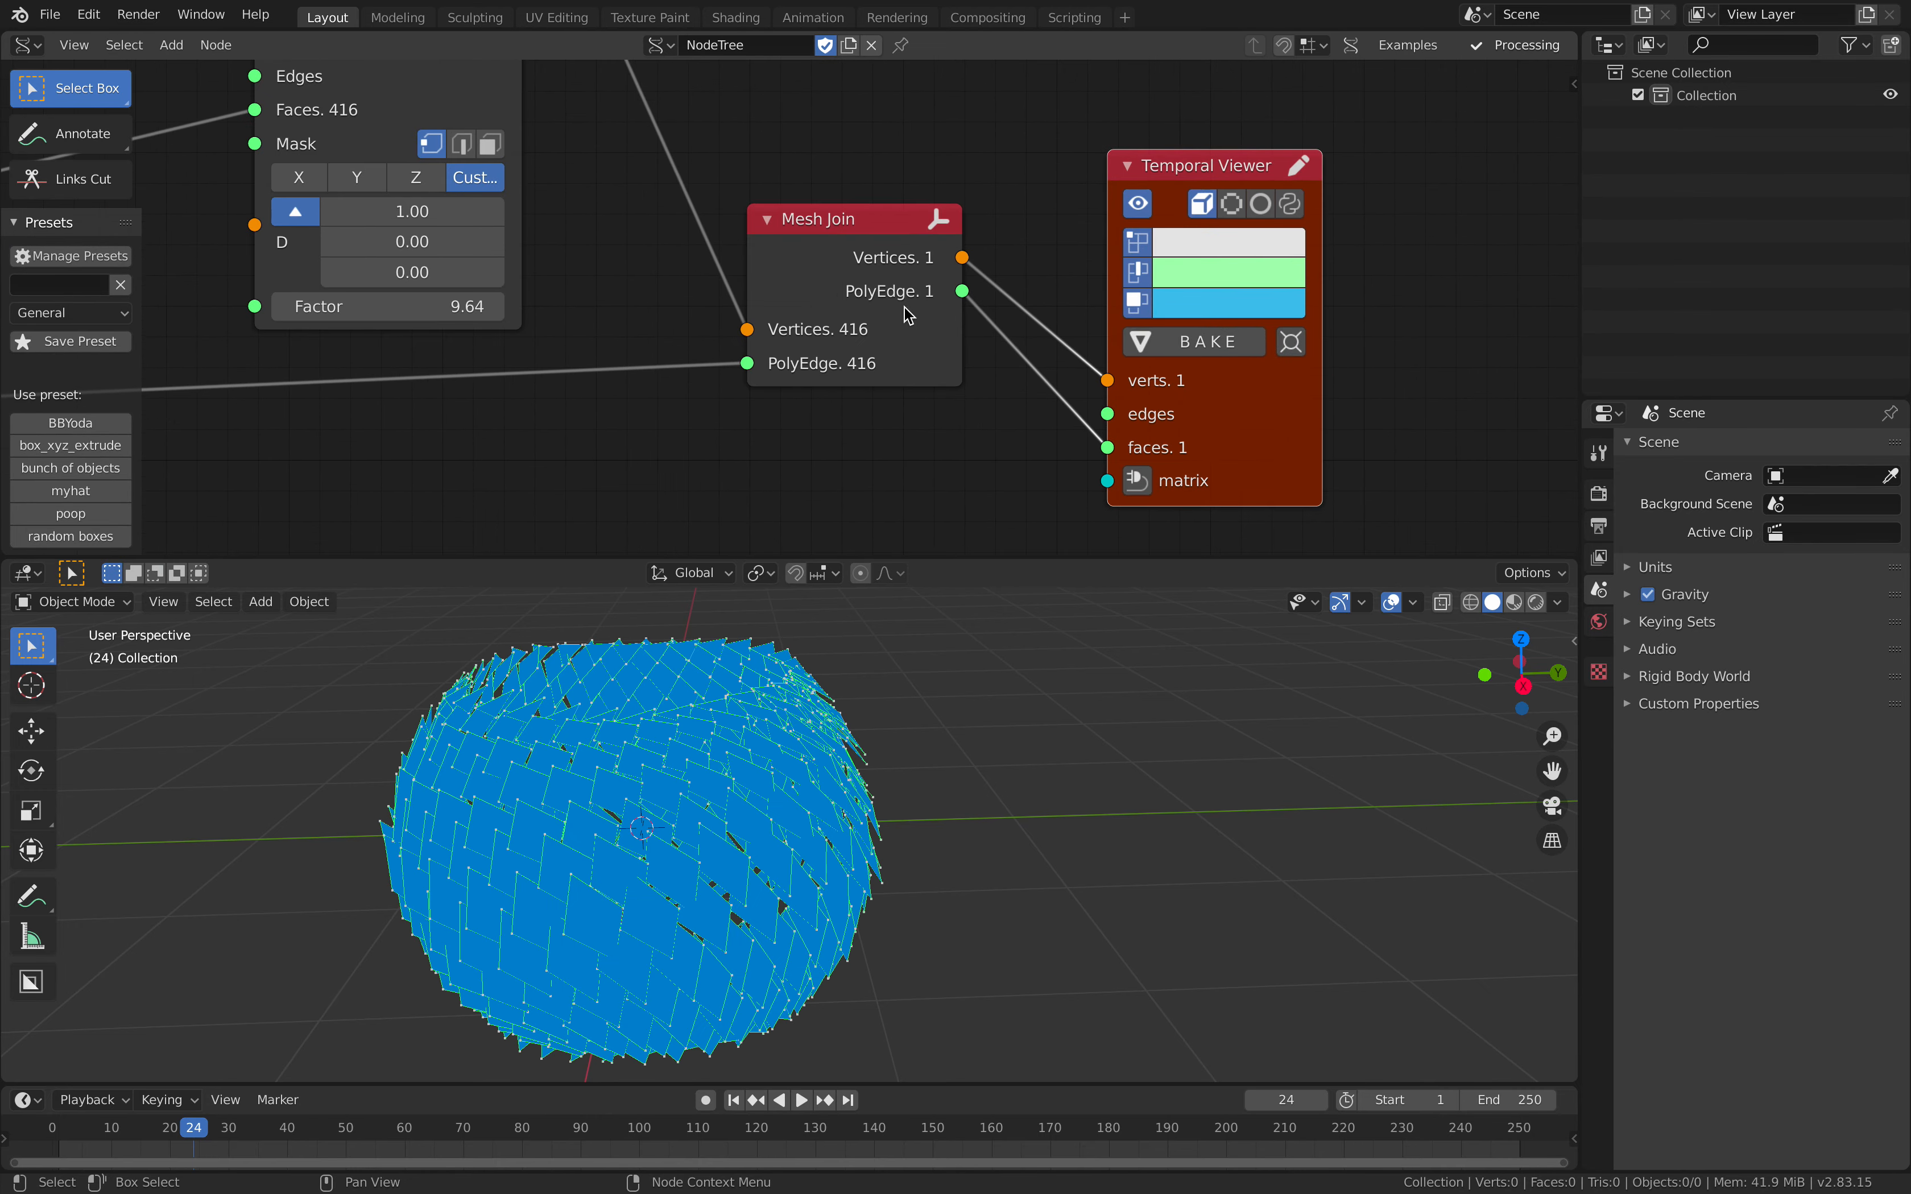
Step: Try linking Mesh Join's PolyEdge output to the Temporal Viewer's edges input and remove the link again
drag(964, 294, 1107, 414)
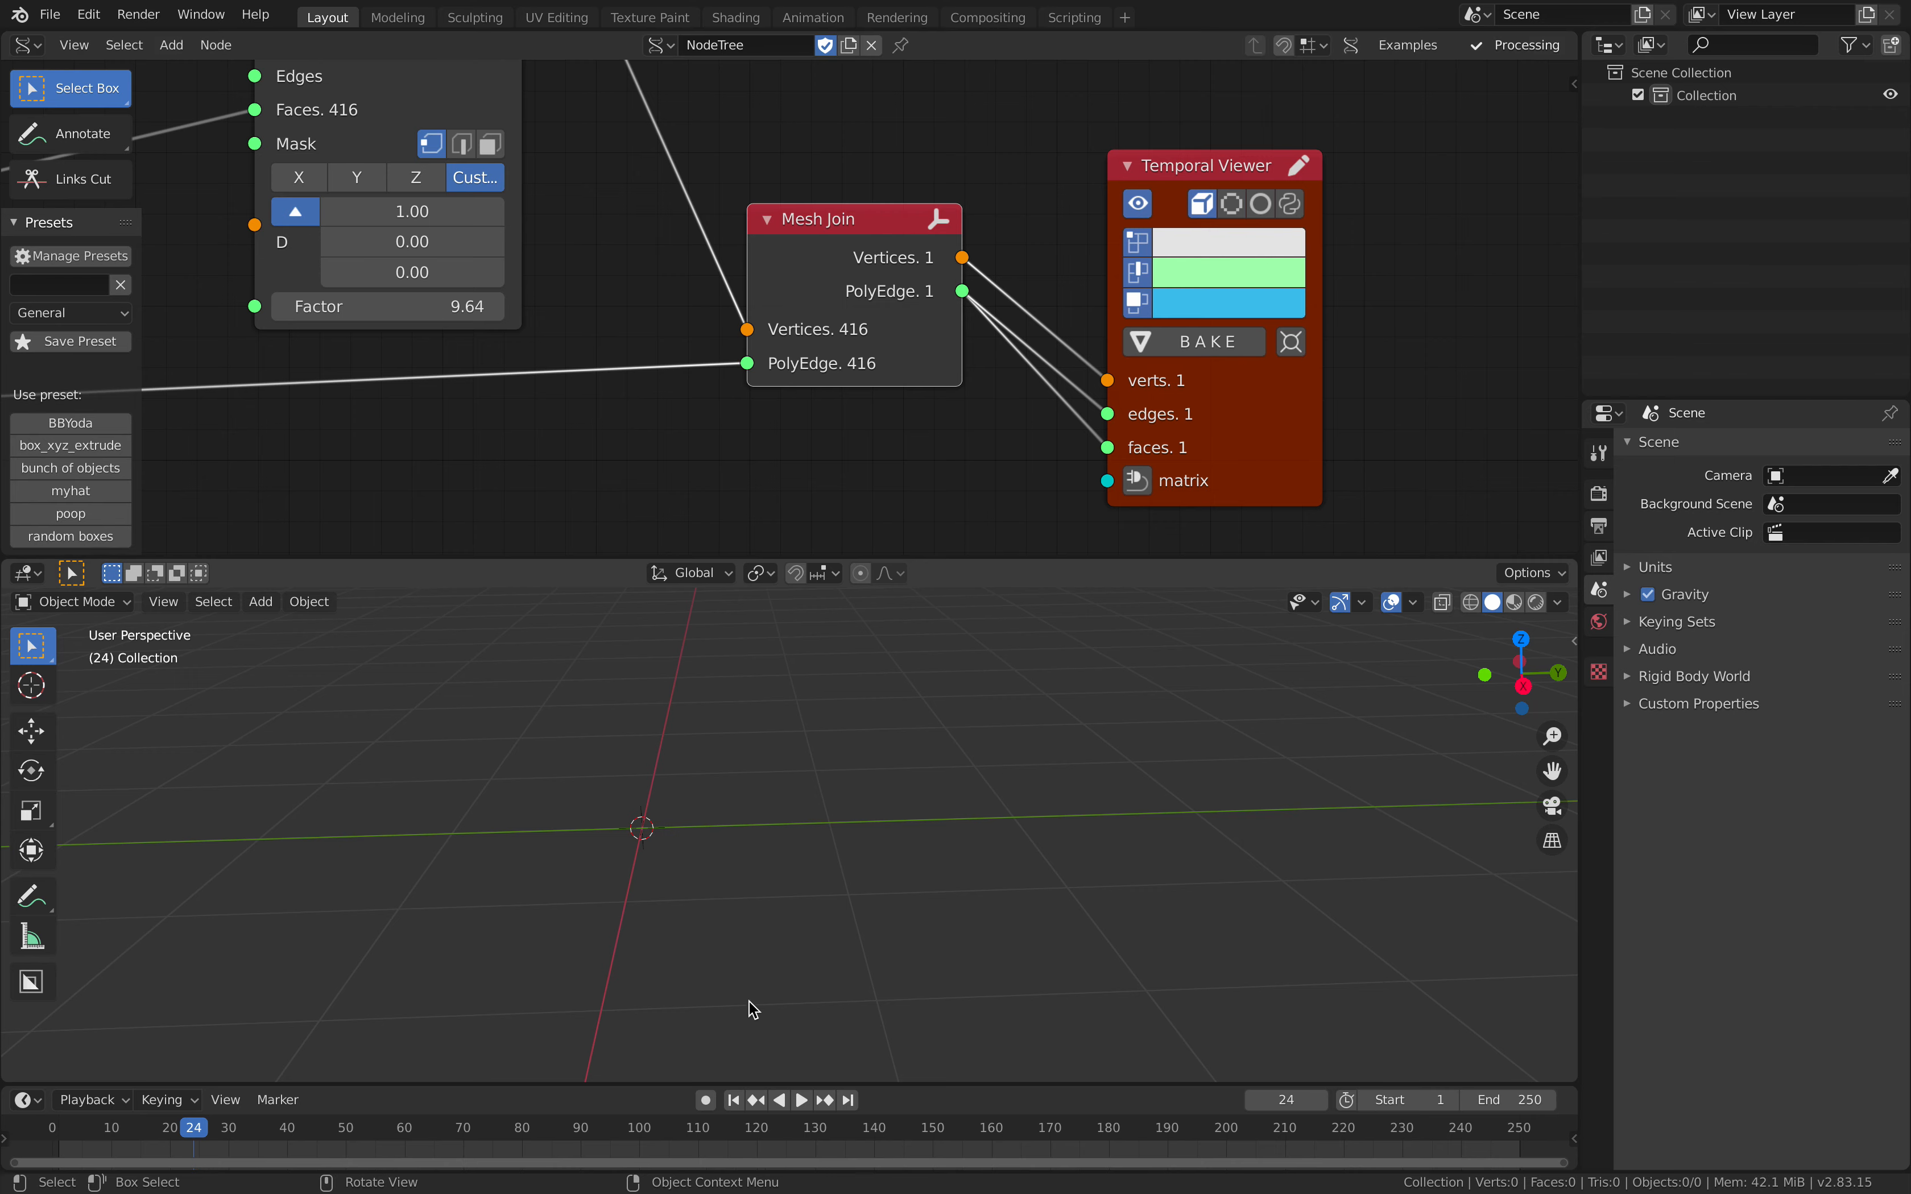
middle_drag(750, 1006, 718, 877)
drag(1109, 415, 1062, 420)
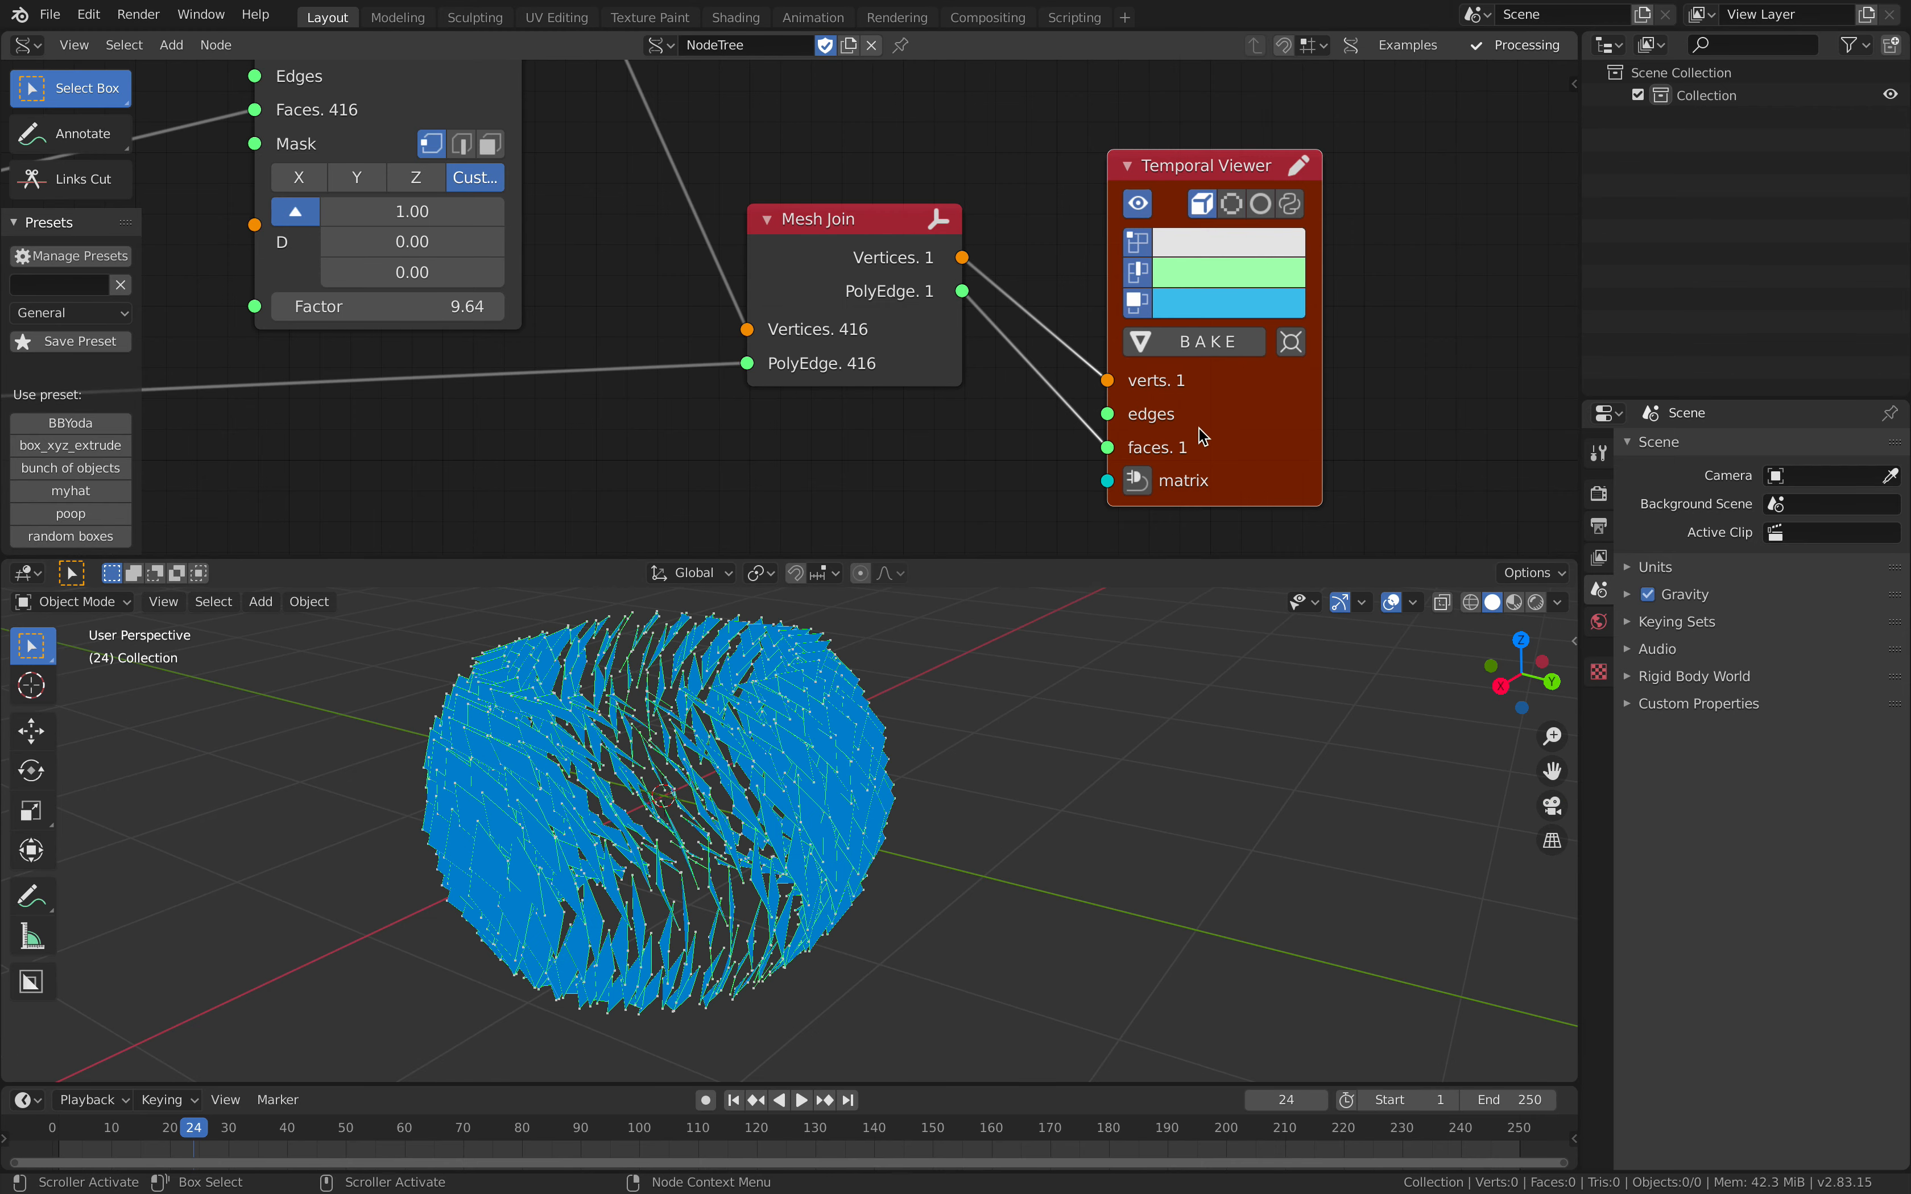
Step: Reposition the Temporal Viewer and add a BV Alpha mesh viewer node beyond it
drag(1193, 420, 1150, 314)
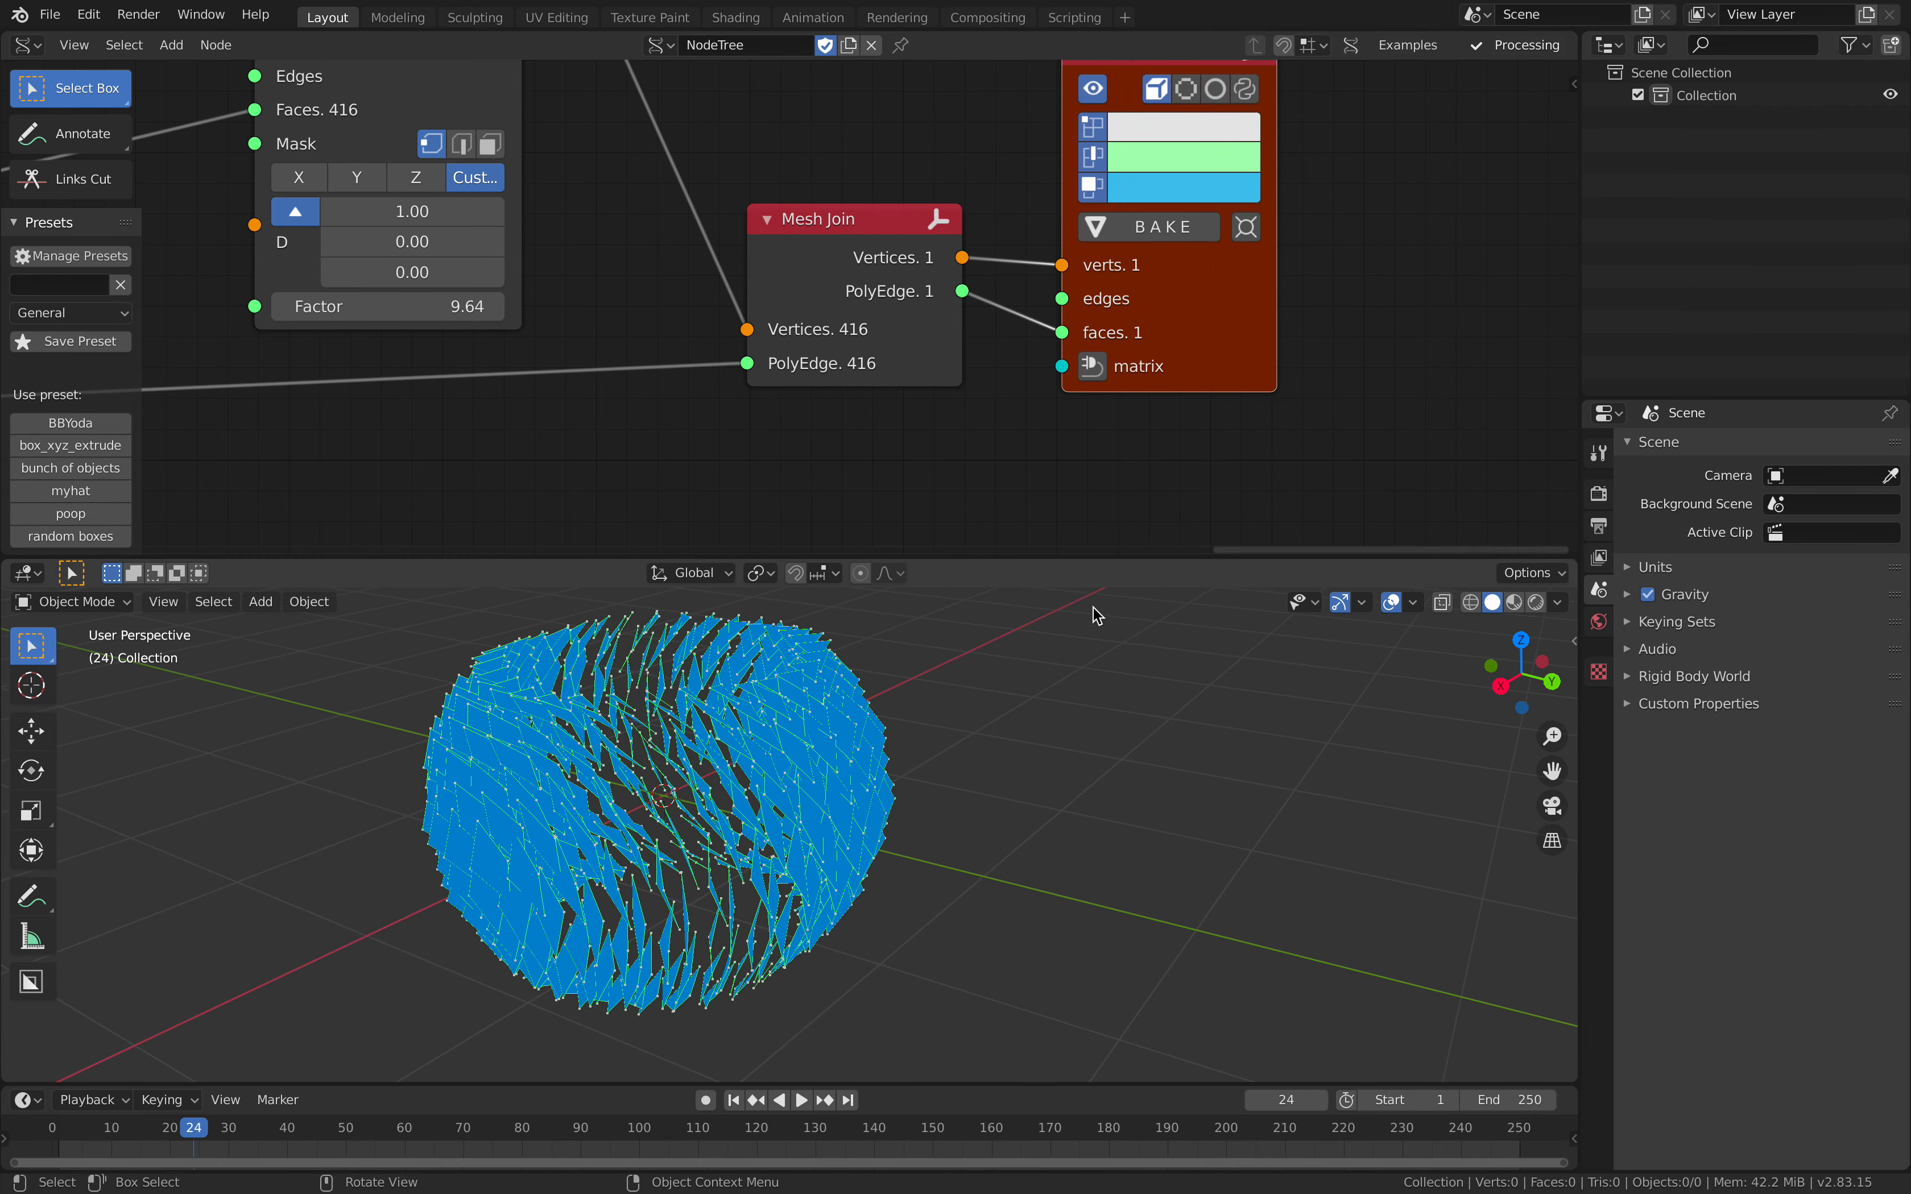
middle_drag(1153, 412, 963, 438)
scroll(1175, 313, down, 2)
key(alt+space)
text(bmv)
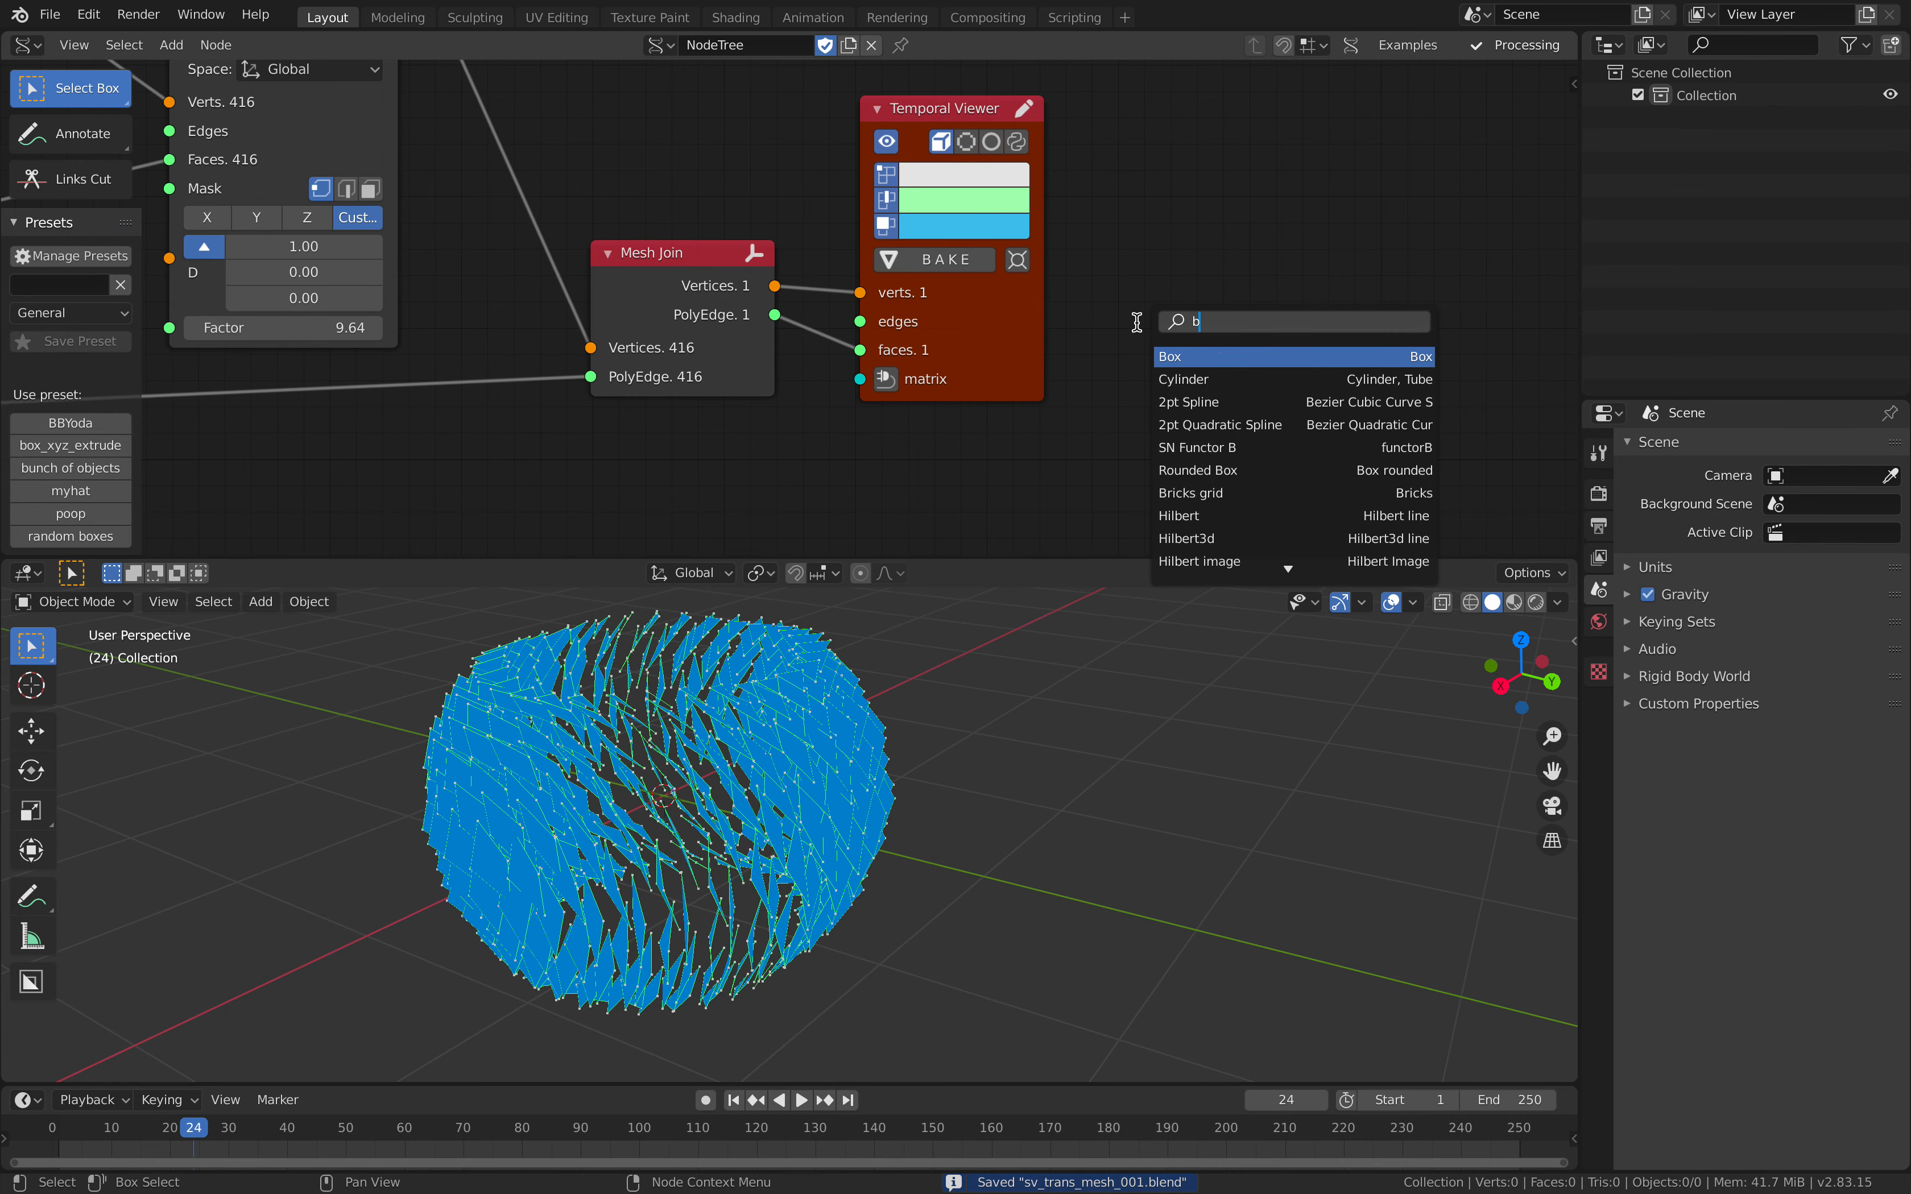
key(Return)
click(1261, 188)
Step: Add a Solidify node after Mesh Join and feed it the joined vertices and polygons
drag(950, 319, 987, 110)
key(alt+space)
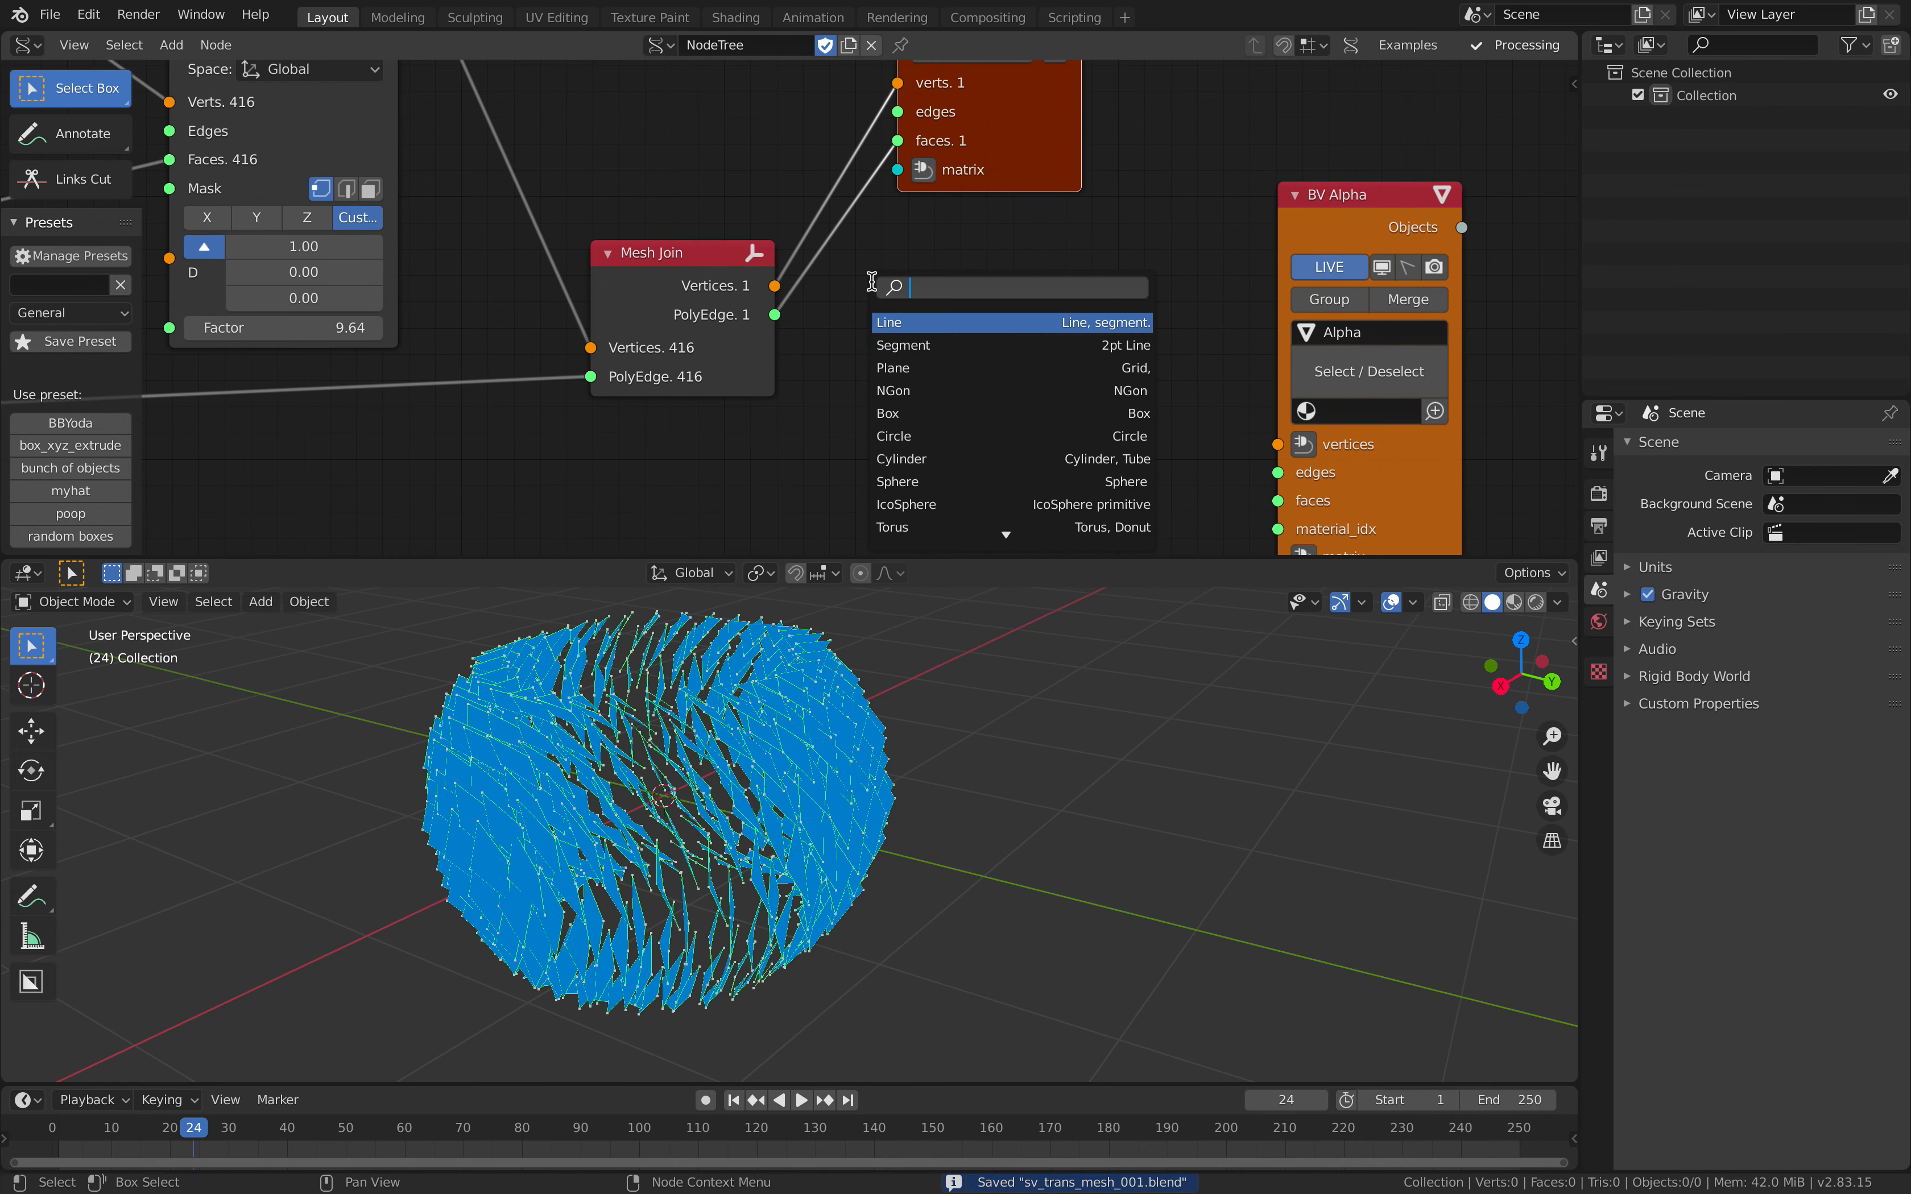
text(solid)
key(Return)
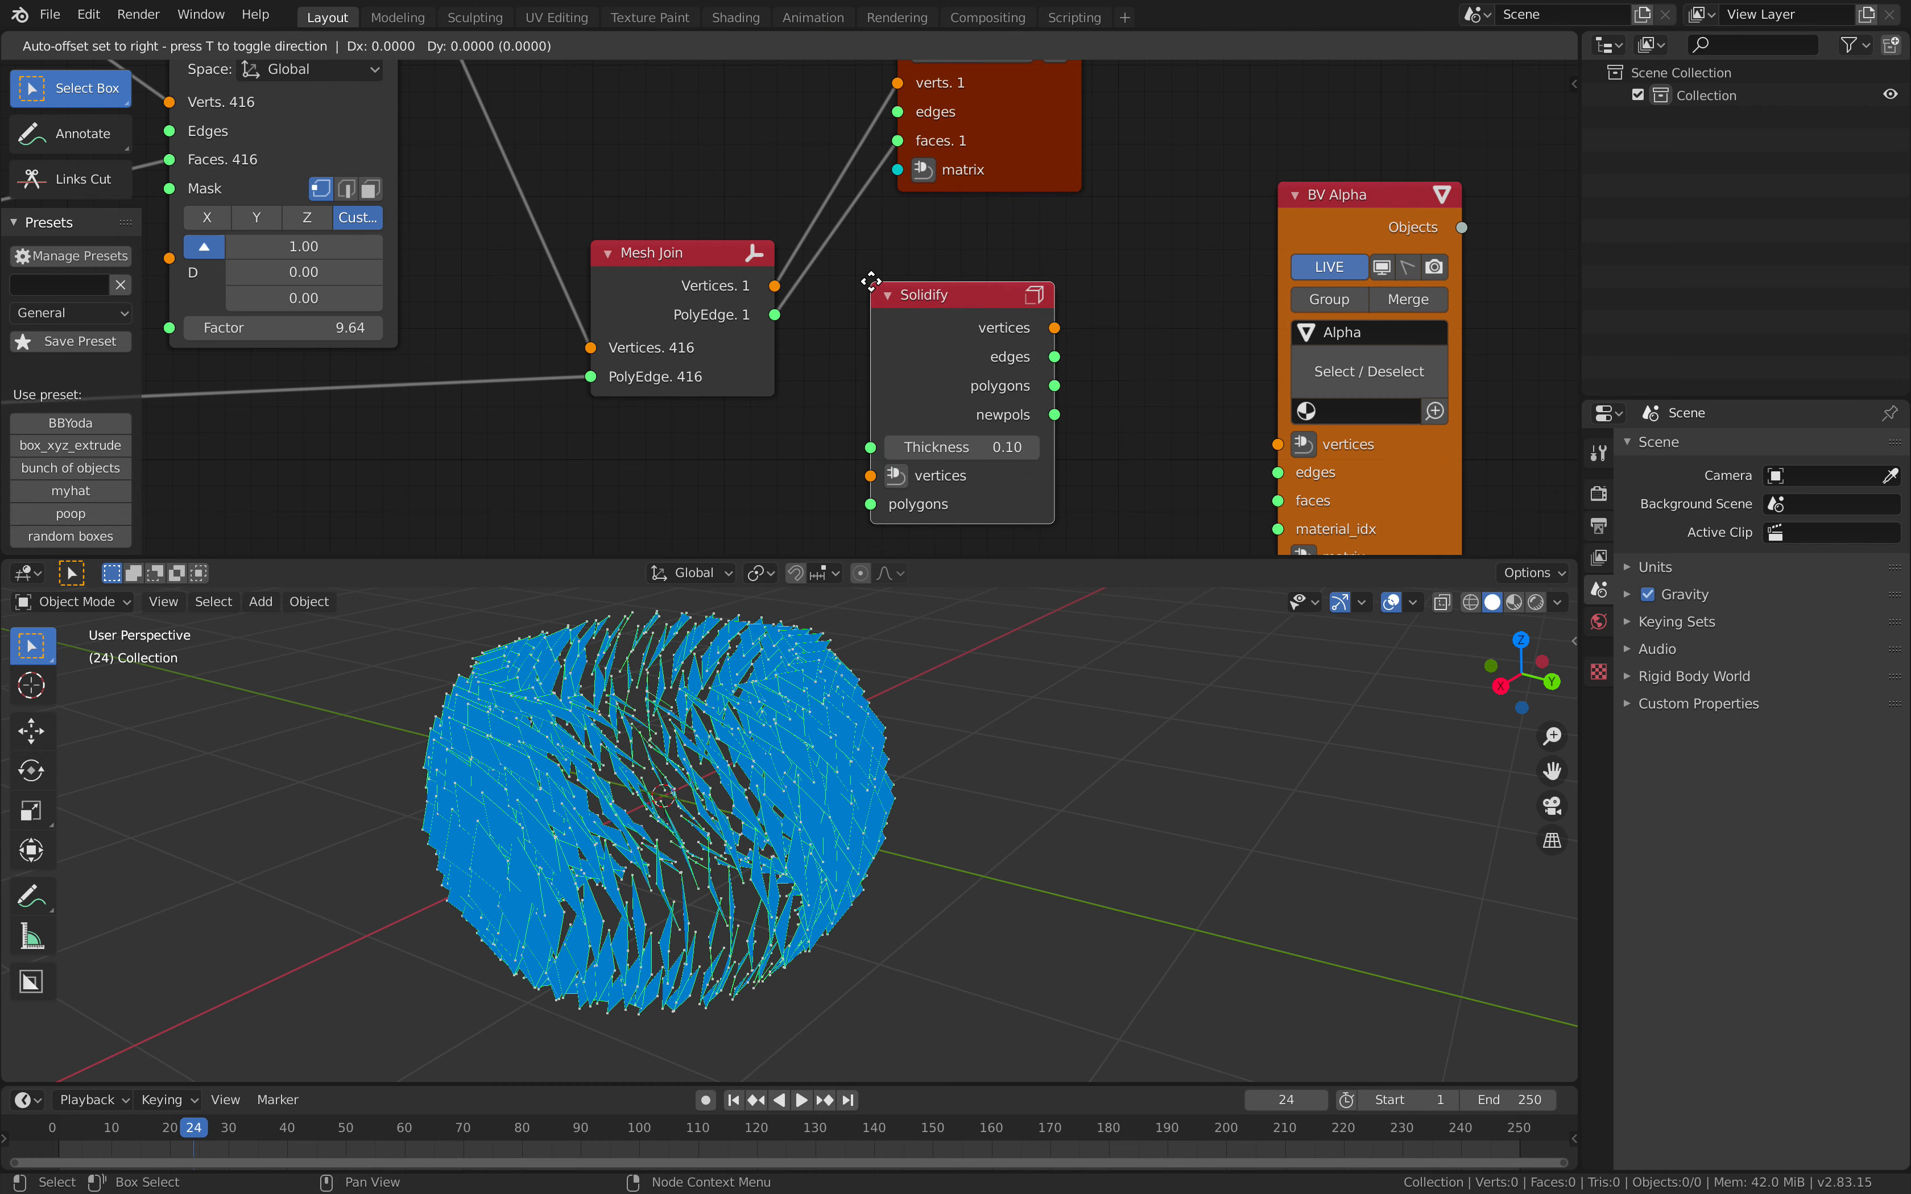
click(906, 283)
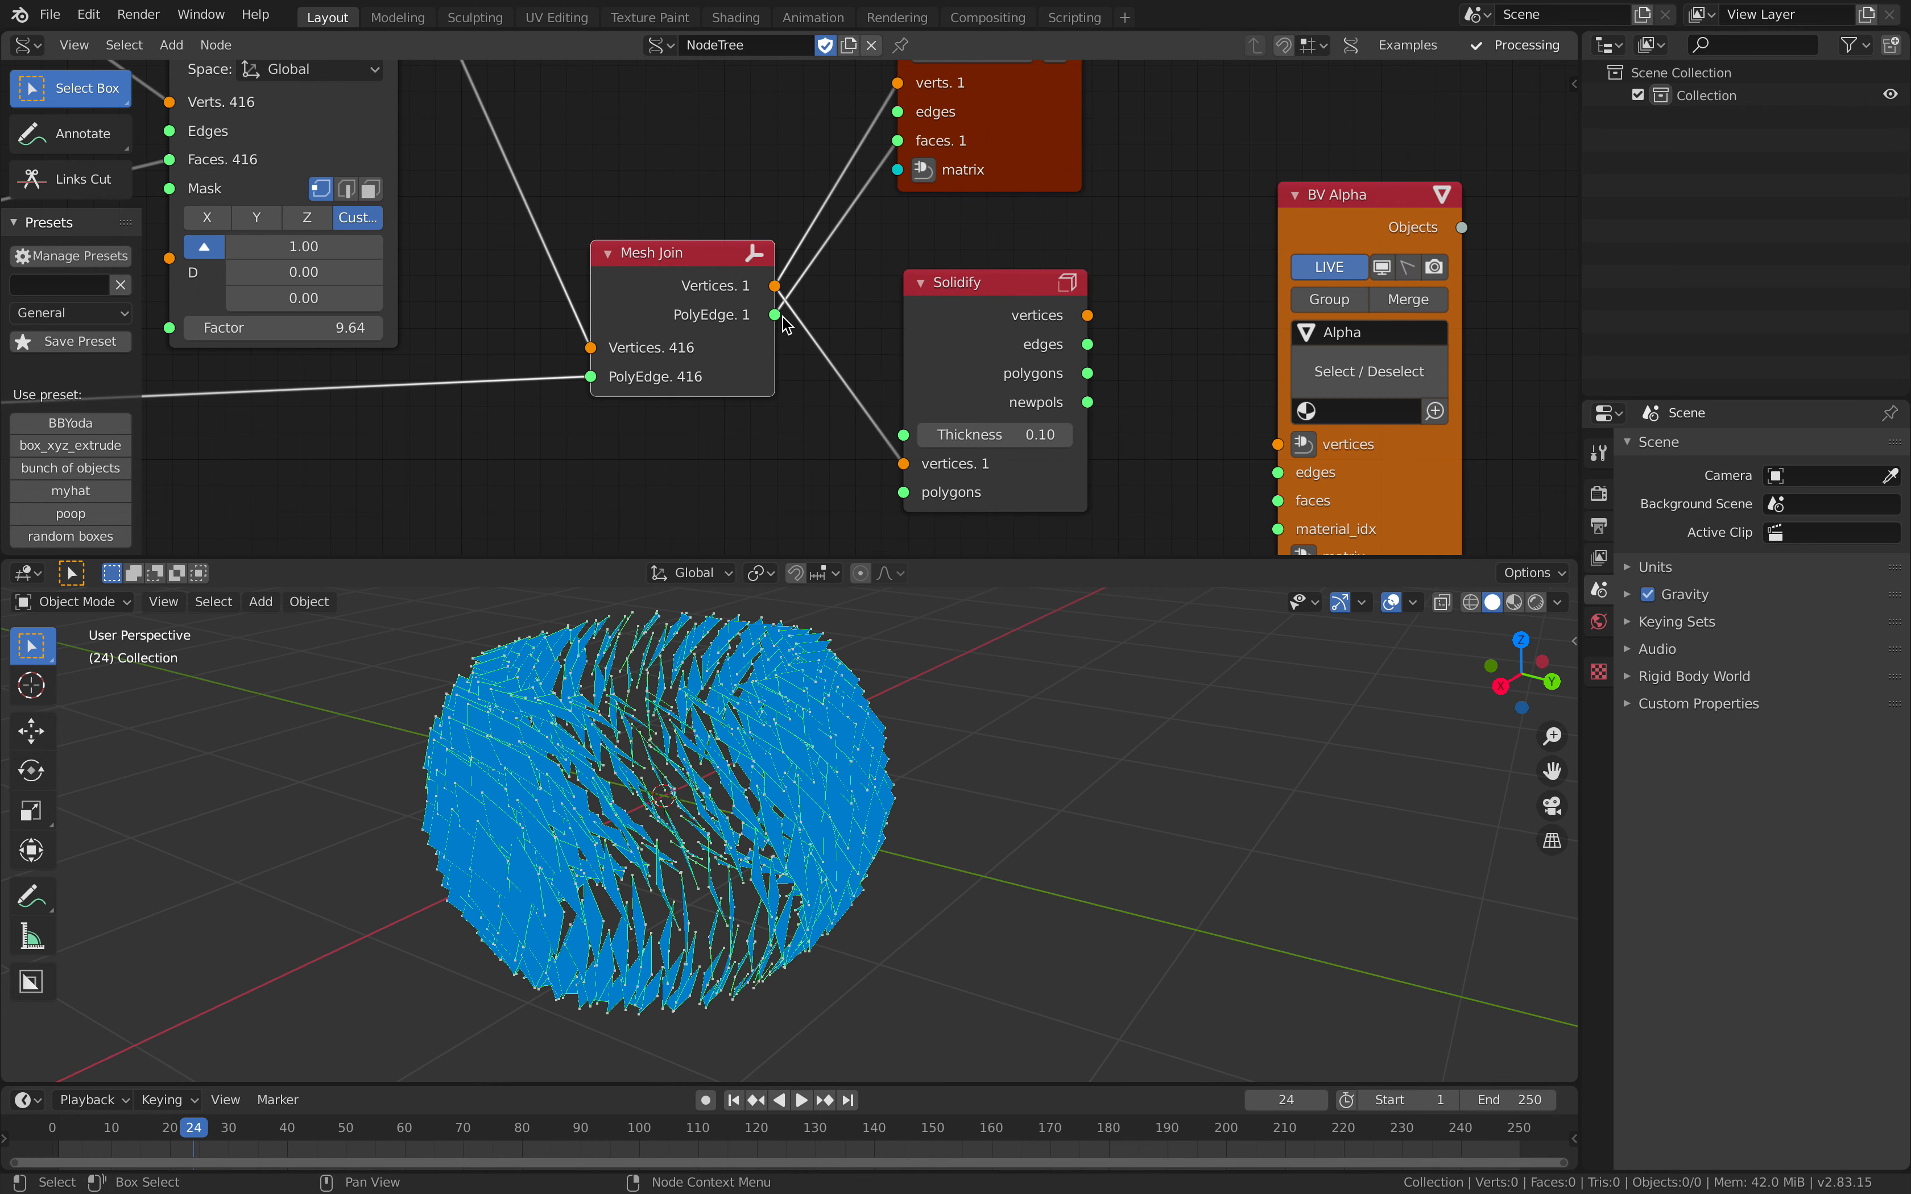
click(976, 370)
Step: Connect Solidify's vertices and polygons to the BV Alpha viewer and set the Solidify Thickness to 0.03
shift+click(1321, 194)
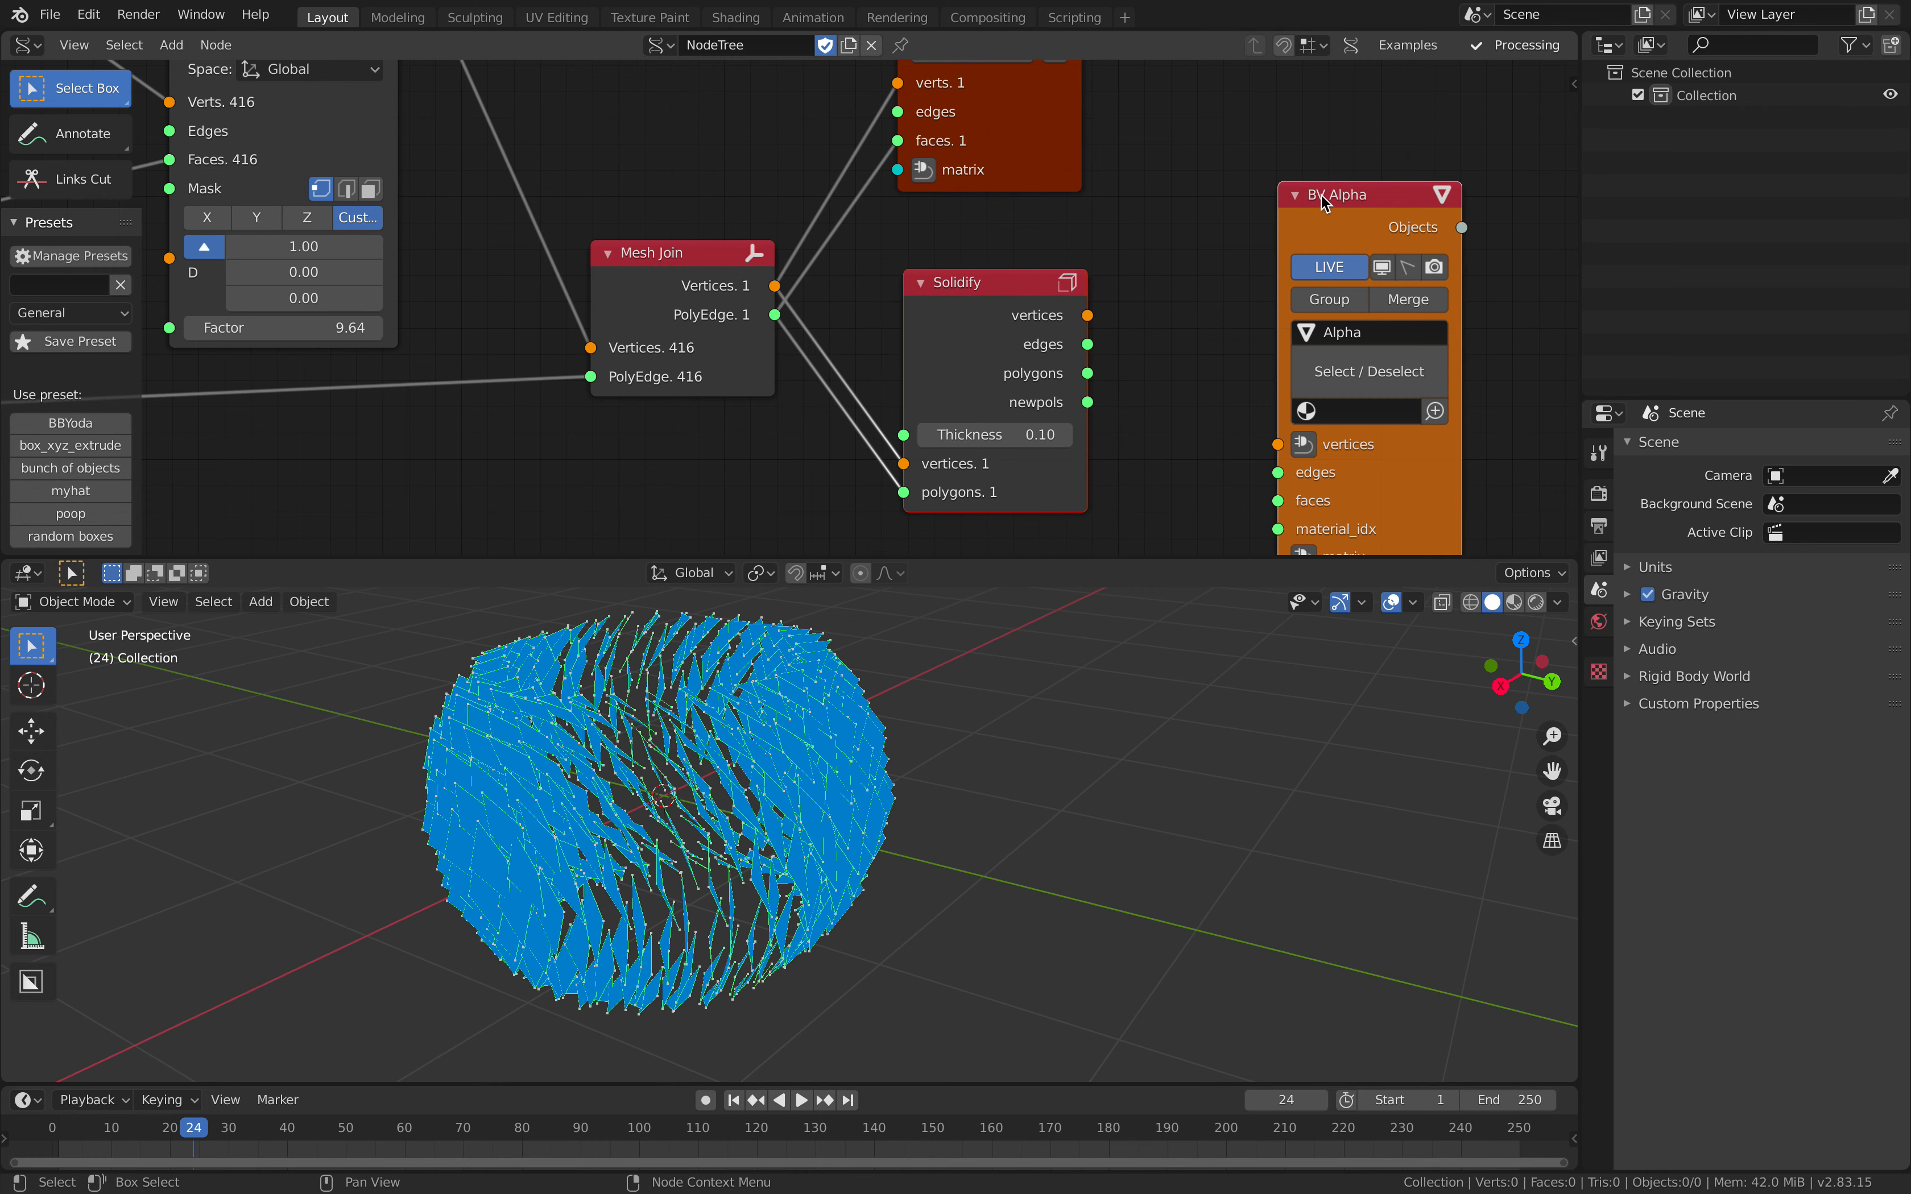
key(f)
click(1155, 247)
middle_drag(1155, 248, 1055, 164)
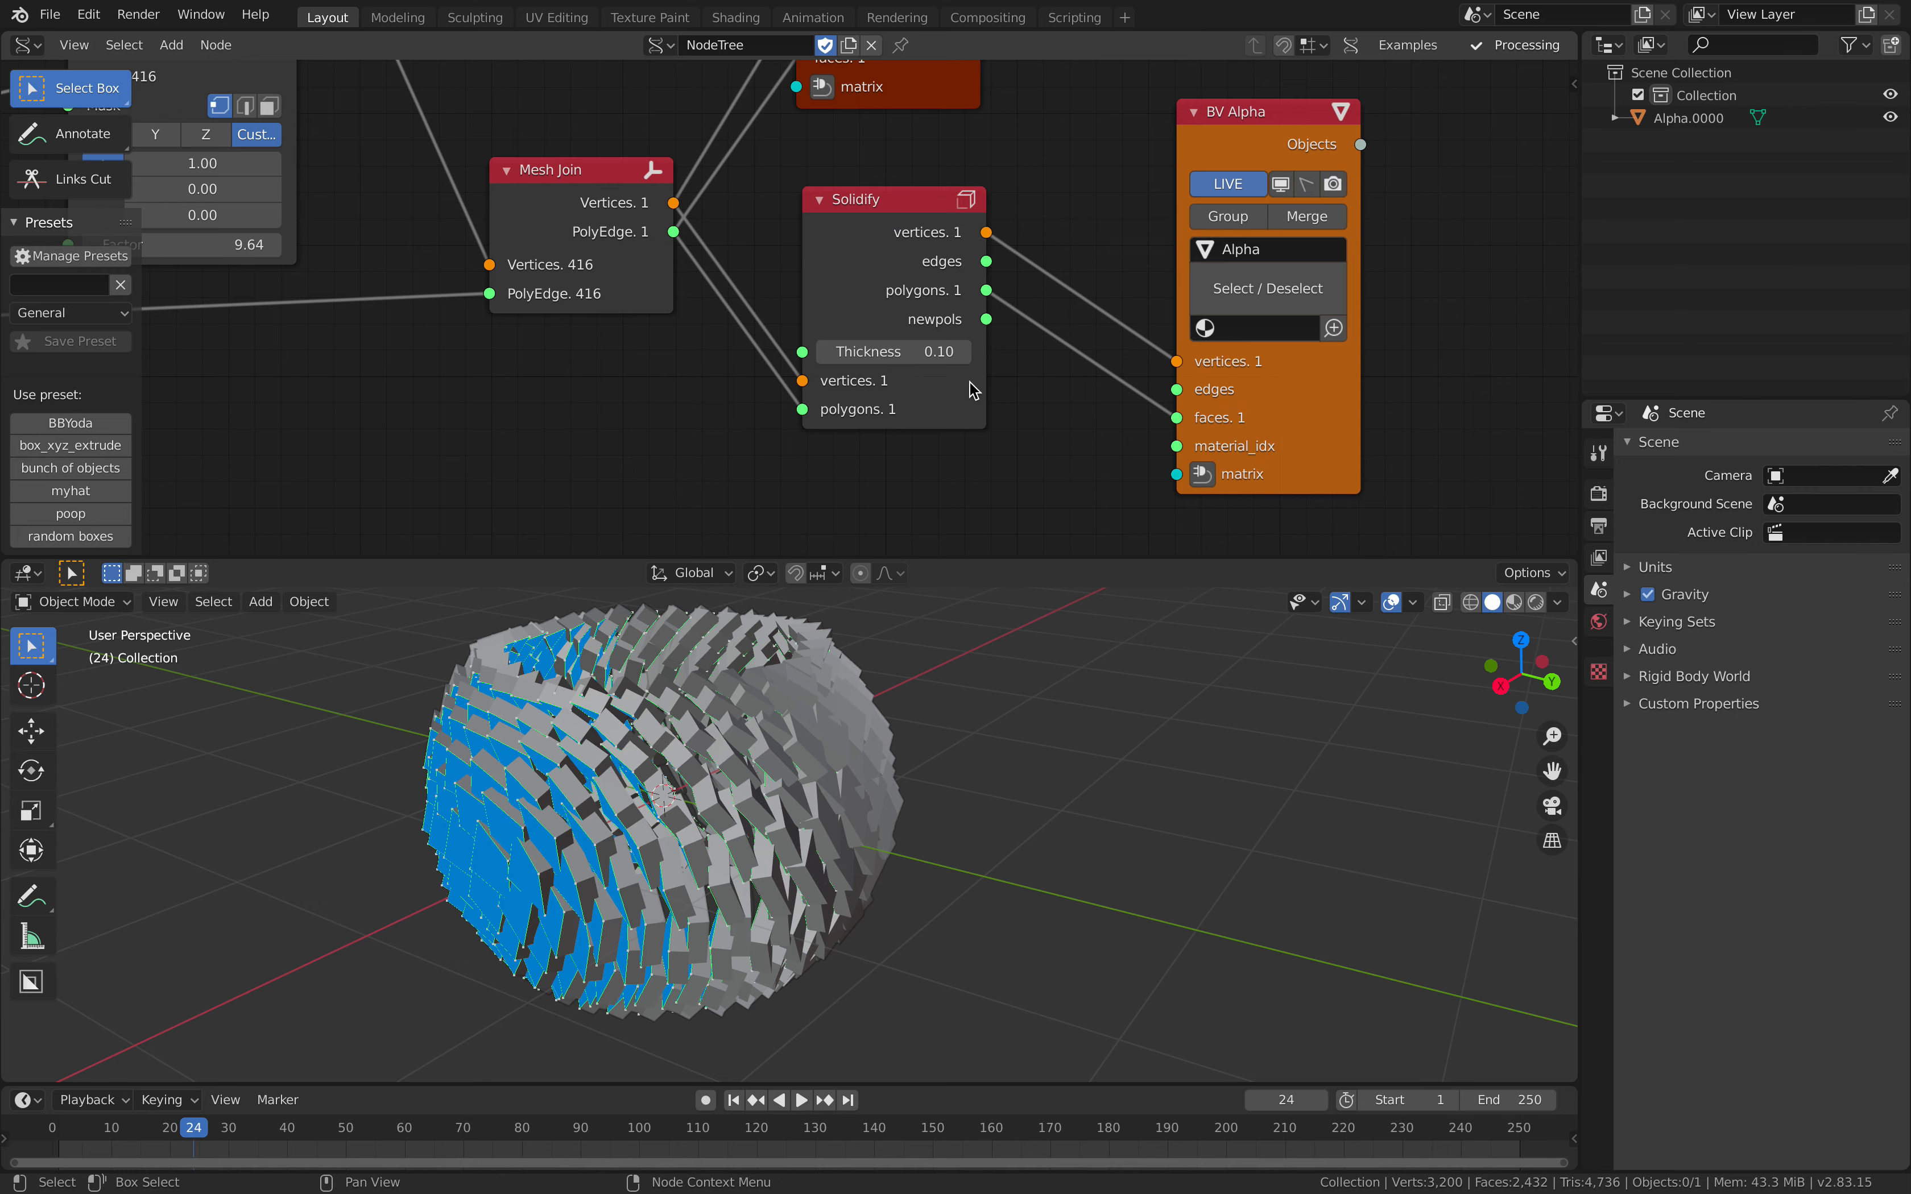
drag(893, 351, 856, 351)
middle_drag(972, 707, 892, 734)
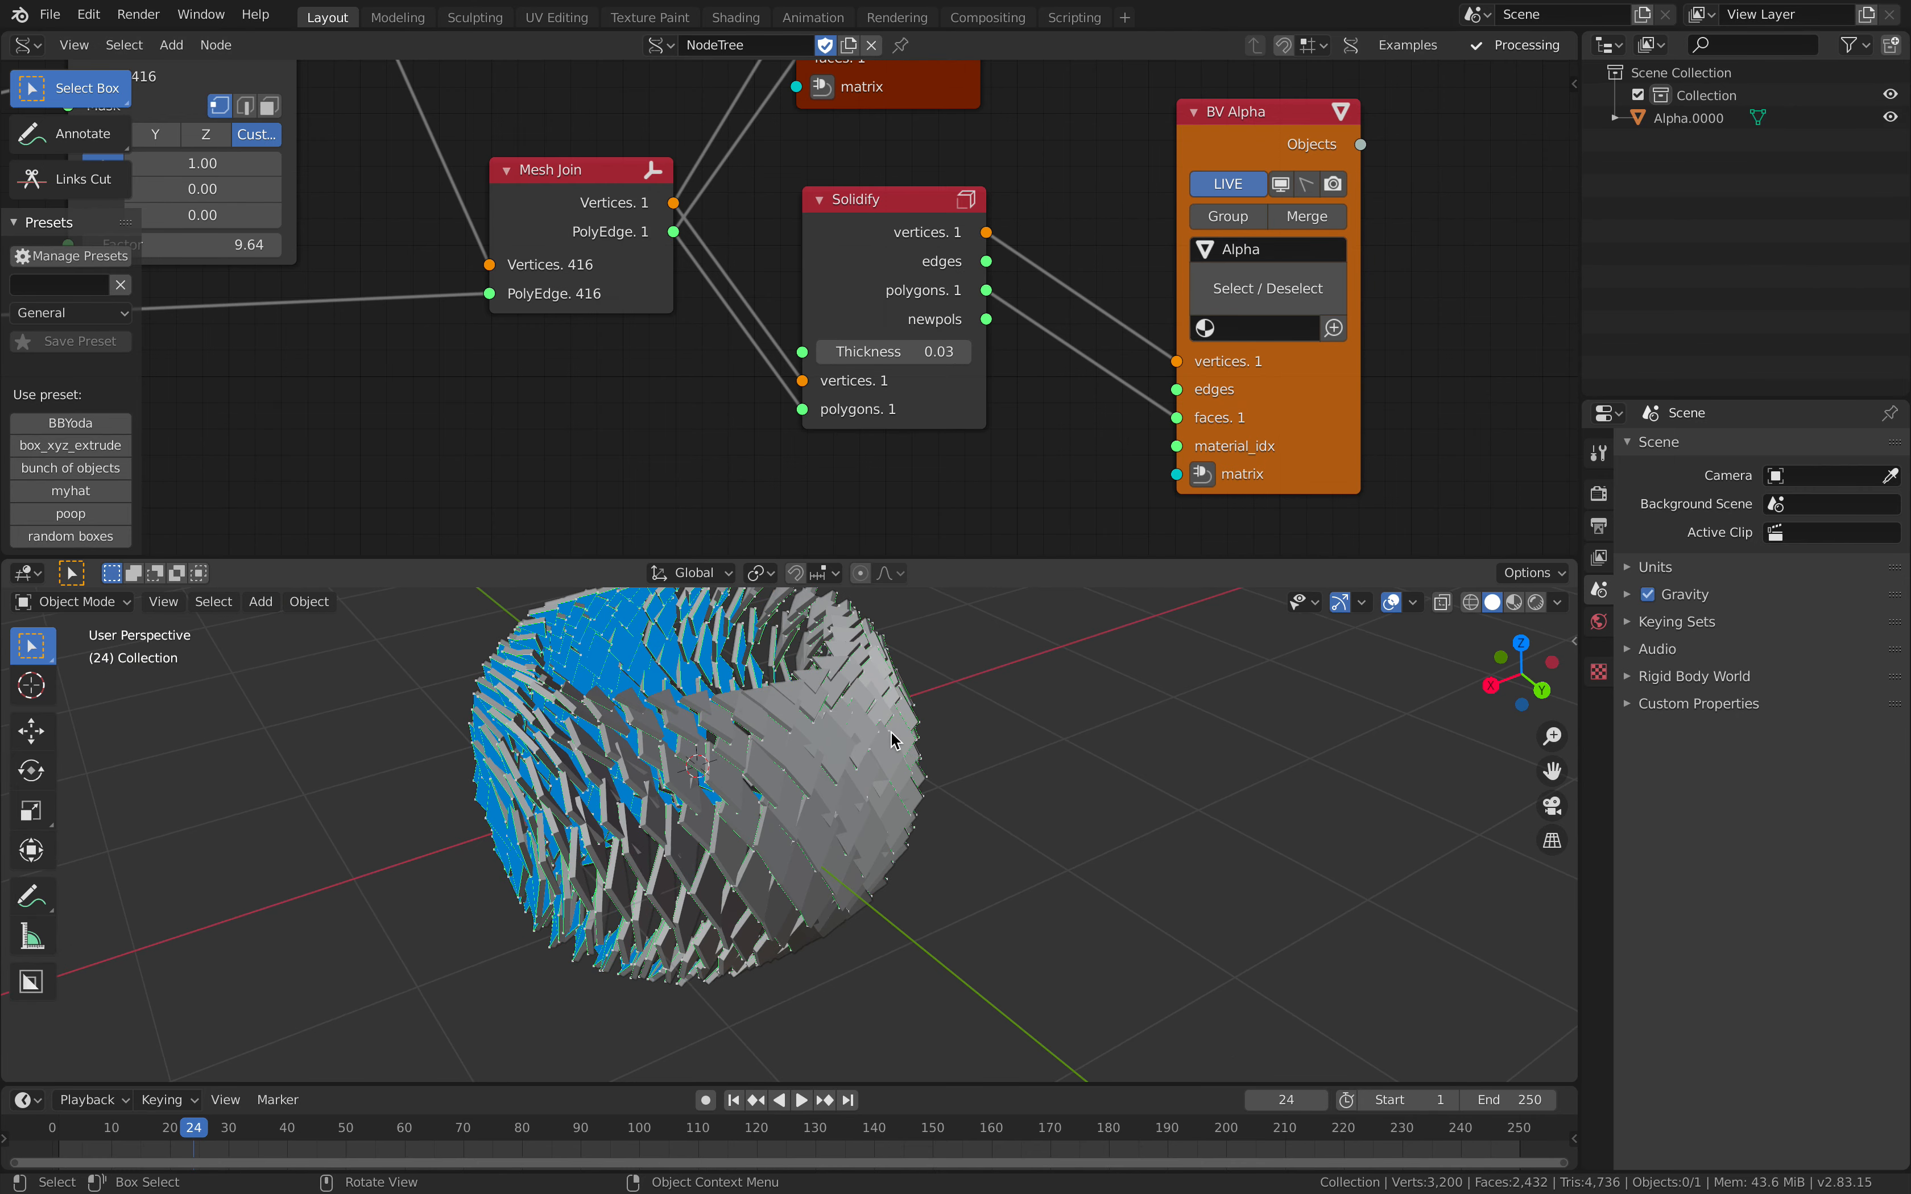
Step: Turn off the Temporal Viewer's display and save the file
middle_drag(858, 182, 817, 472)
click(782, 140)
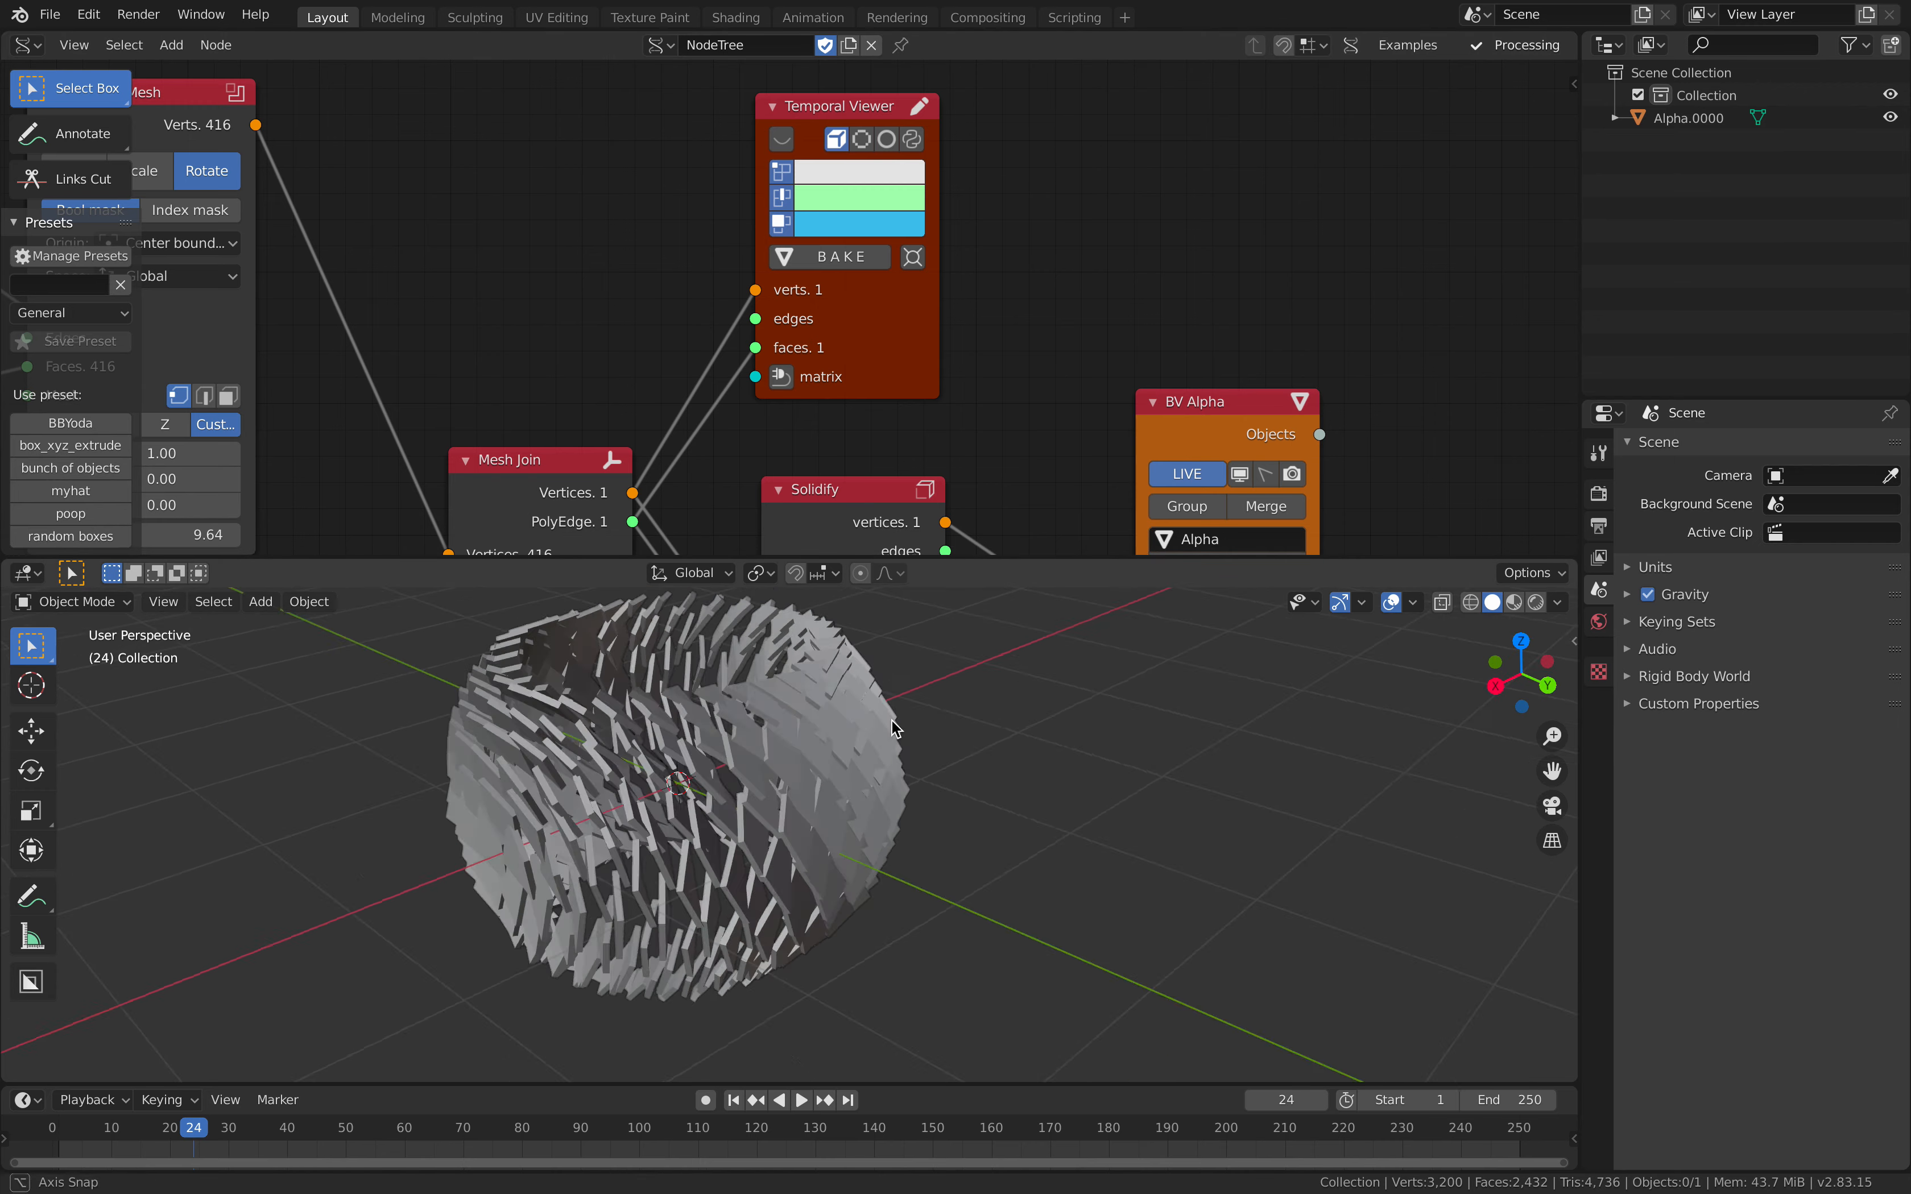
middle_drag(830, 695, 895, 734)
key(ctrl+s)
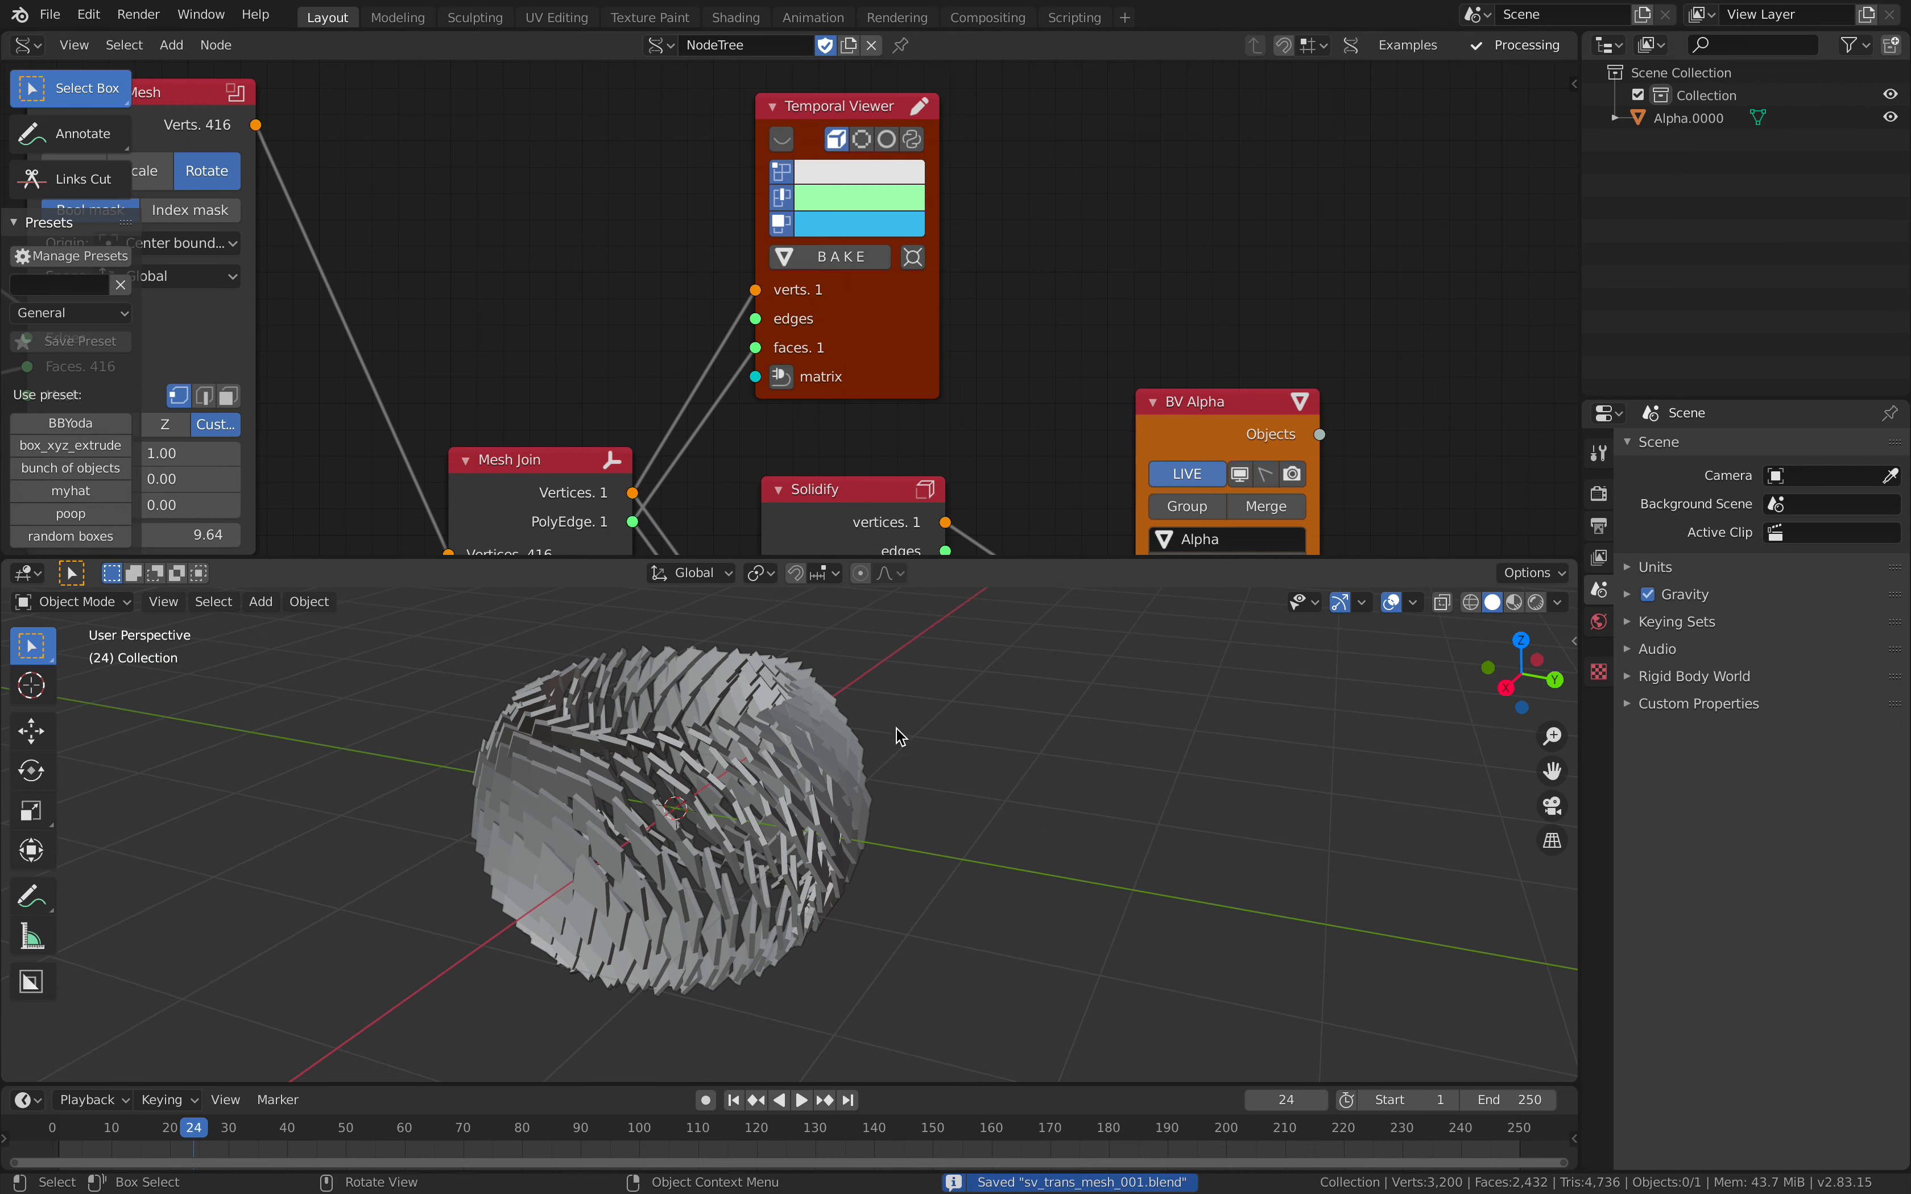
Step: Enable Cavity in the viewport shading options and save the file
click(1557, 602)
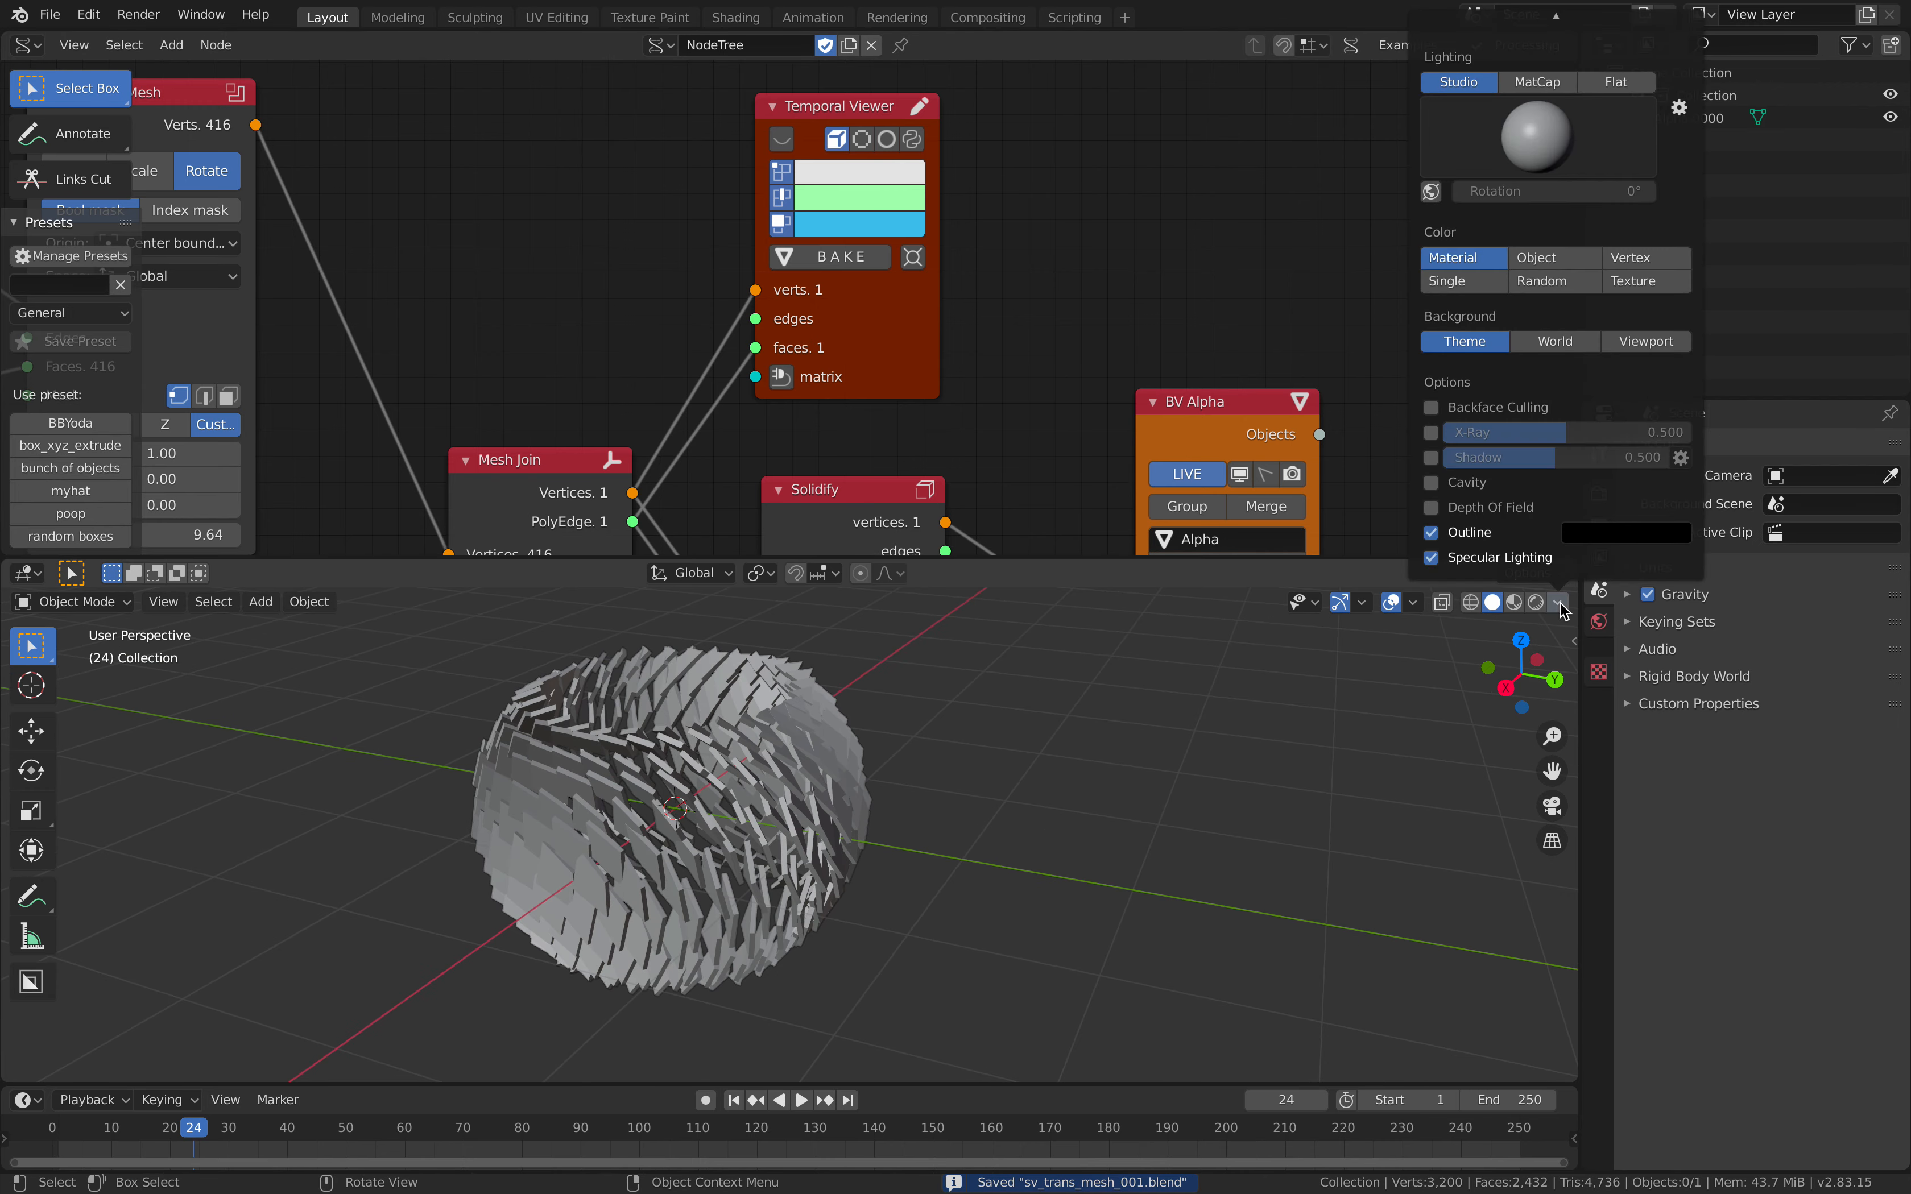
click(1467, 484)
mouse_move(1122, 735)
middle_down()
mouse_move(1152, 797)
mouse_move(1108, 885)
mouse_move(1149, 881)
mouse_move(1018, 873)
middle_up()
key(ctrl+s)
Step: Set the last Transform Mesh's Factor to 12.52
scroll(624, 379, down, 4)
middle_drag(623, 379, 979, 280)
scroll(861, 339, down, 1)
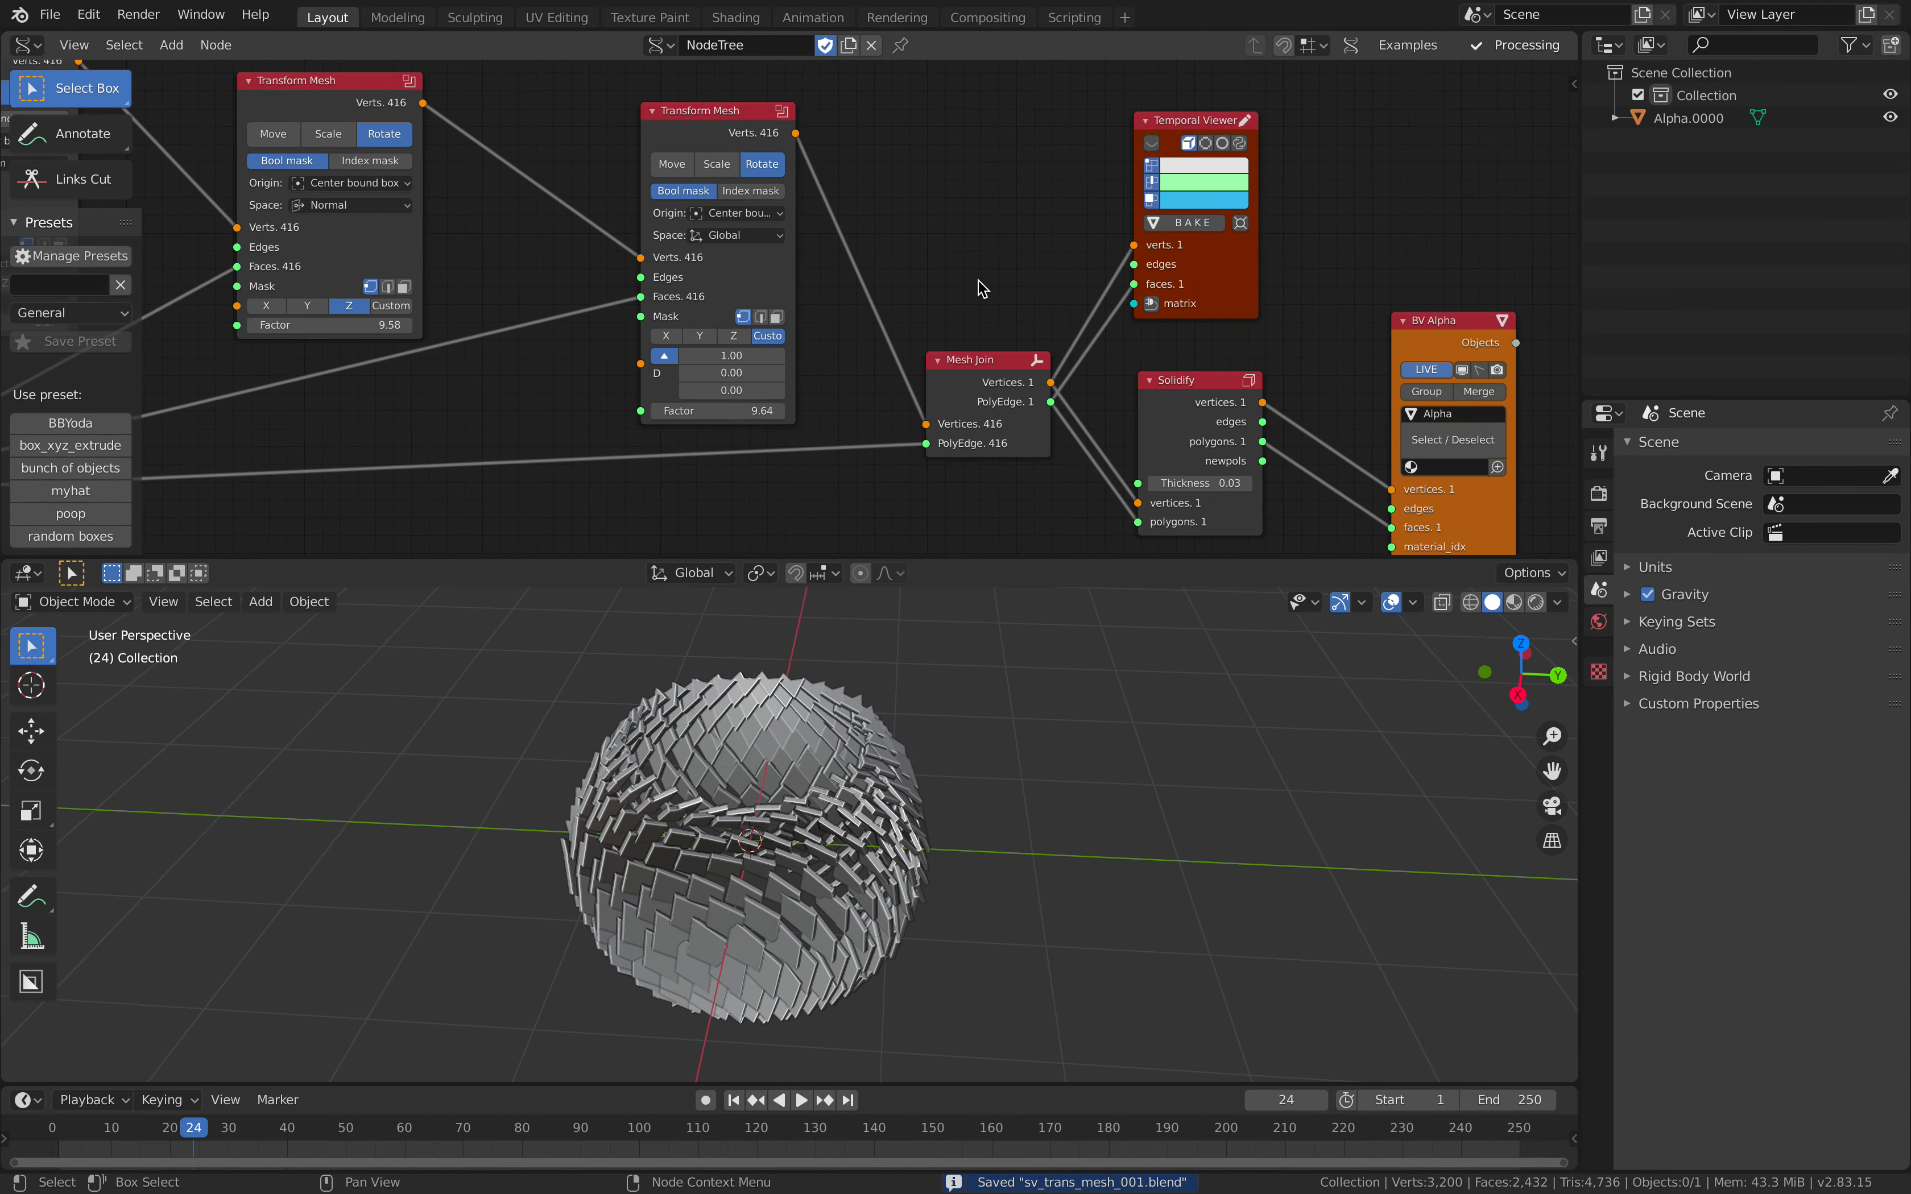
middle_drag(797, 298, 972, 281)
scroll(965, 288, up, 1)
drag(908, 407, 982, 407)
middle_drag(685, 347, 896, 350)
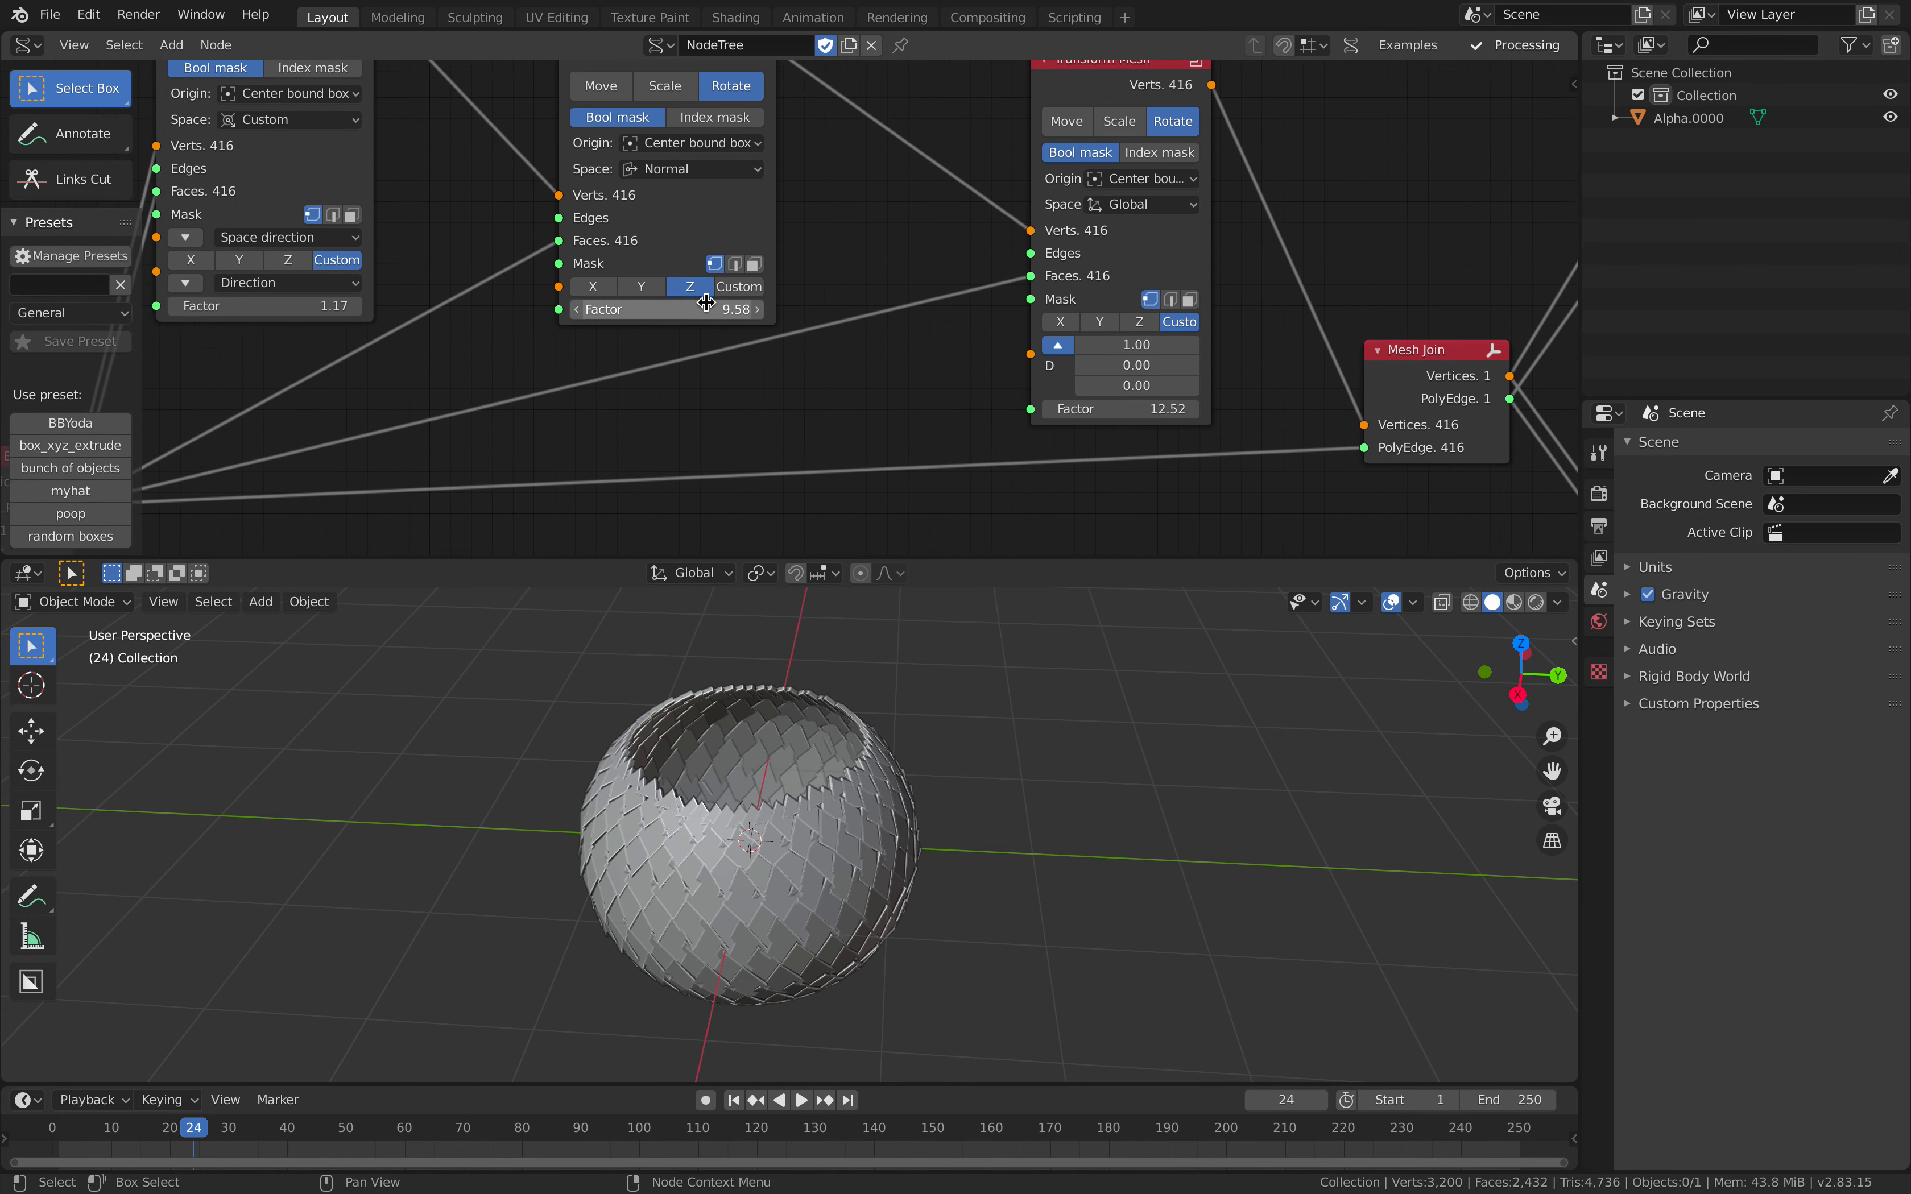
Step: Set the Z-rotating Transform Mesh's Factor to 9.76 and the scaling one's to 1.23, and save the file
drag(667, 309, 676, 308)
middle_drag(416, 315, 759, 336)
mouse_move(679, 327)
mouse_down()
mouse_move(740, 327)
mouse_move(683, 327)
mouse_up()
scroll(947, 793, down, 2)
middle_drag(947, 793, 905, 757)
scroll(958, 765, up, 3)
key(ctrl+s)
middle_drag(966, 400, 980, 290)
scroll(878, 348, down, 1)
mouse_move(894, 839)
middle_down()
mouse_move(837, 885)
mouse_move(851, 878)
middle_up()
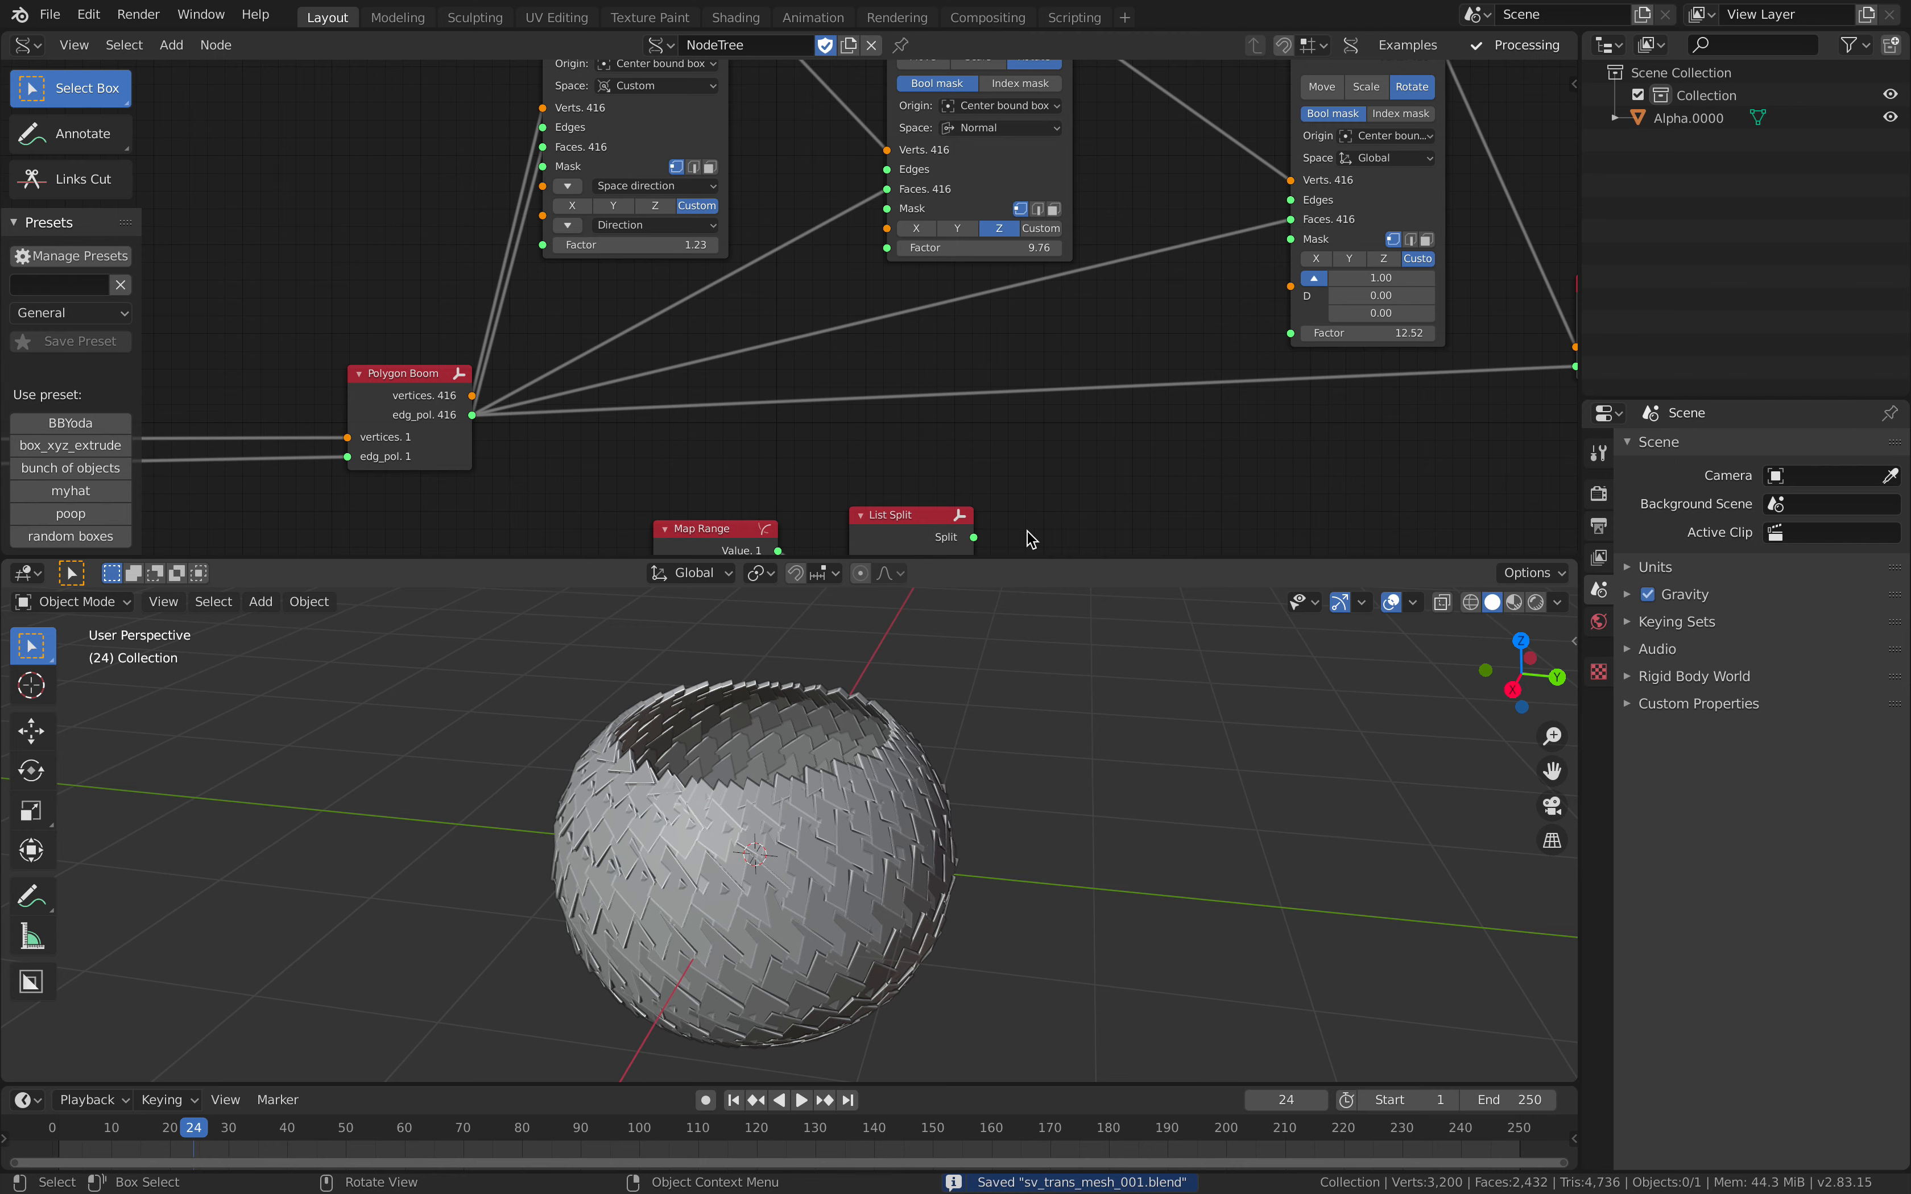
Step: Save the current state of the sv_trans_mesh_001 file
middle_drag(1063, 428, 899, 384)
middle_drag(892, 802, 838, 825)
middle_drag(521, 270, 975, 207)
scroll(724, 259, down, 3)
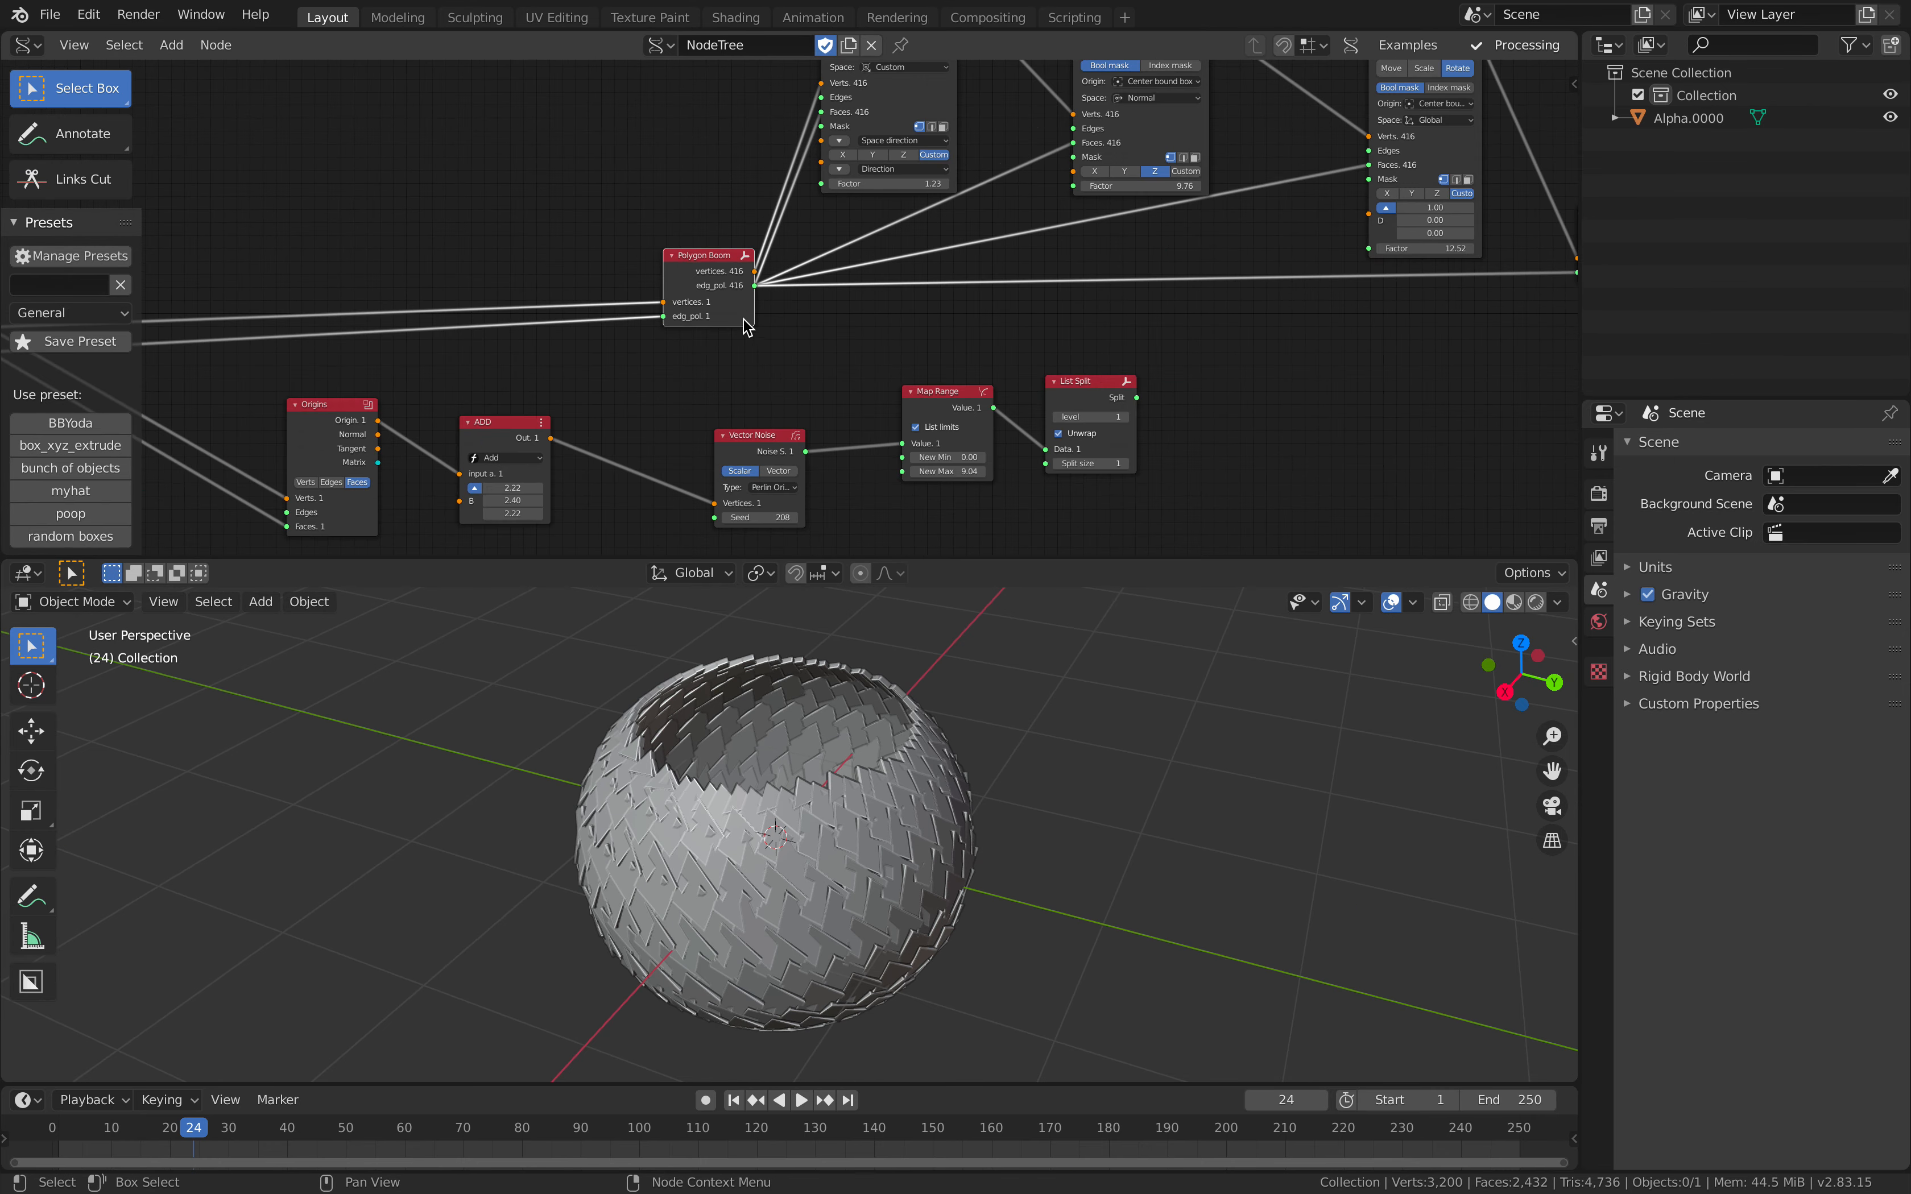
key(ctrl+s)
Step: Save the project as a new incremented version named sv_trans_mesh_002.blend
middle_drag(861, 632, 744, 584)
middle_drag(386, 110, 663, 130)
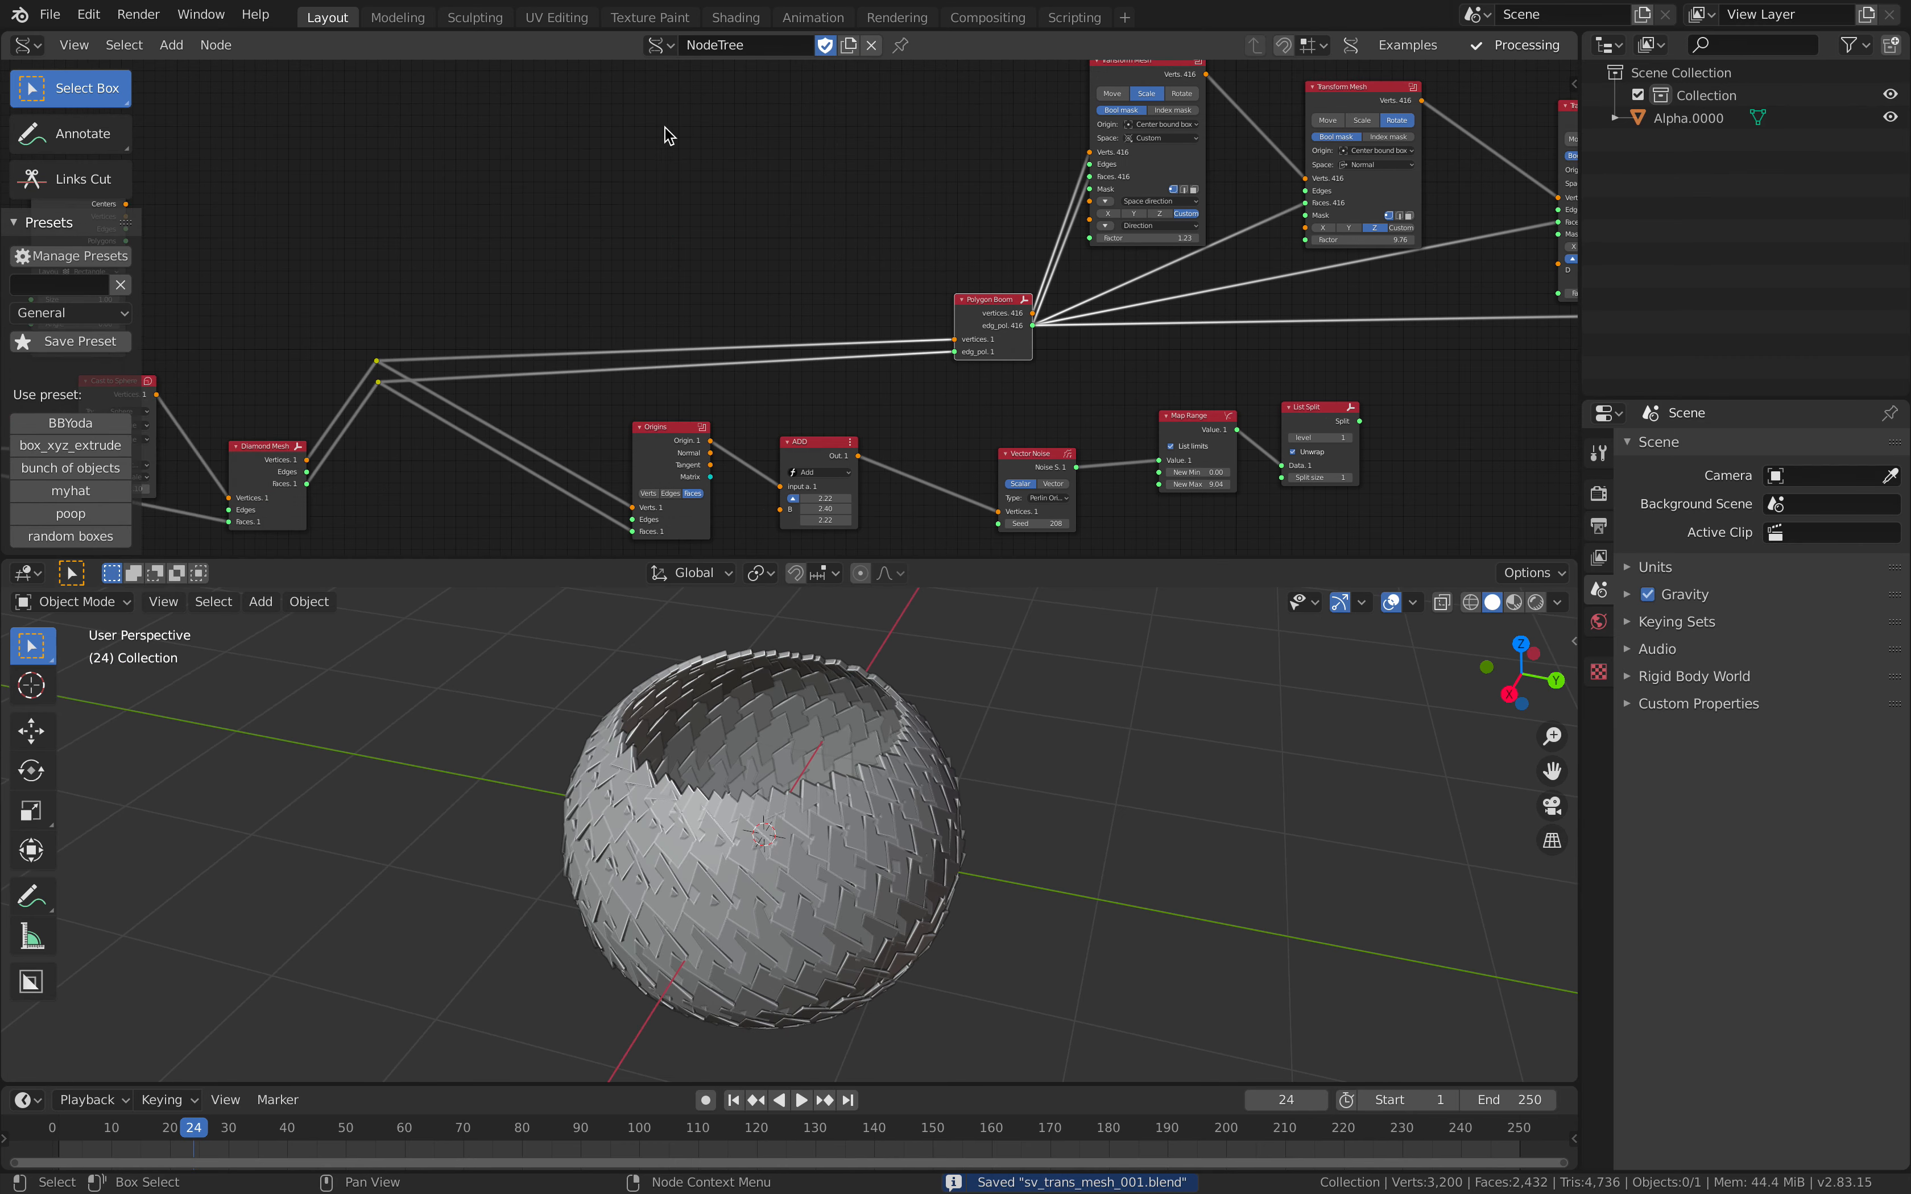
scroll(790, 158, down, 4)
middle_drag(947, 172, 794, 192)
click(50, 15)
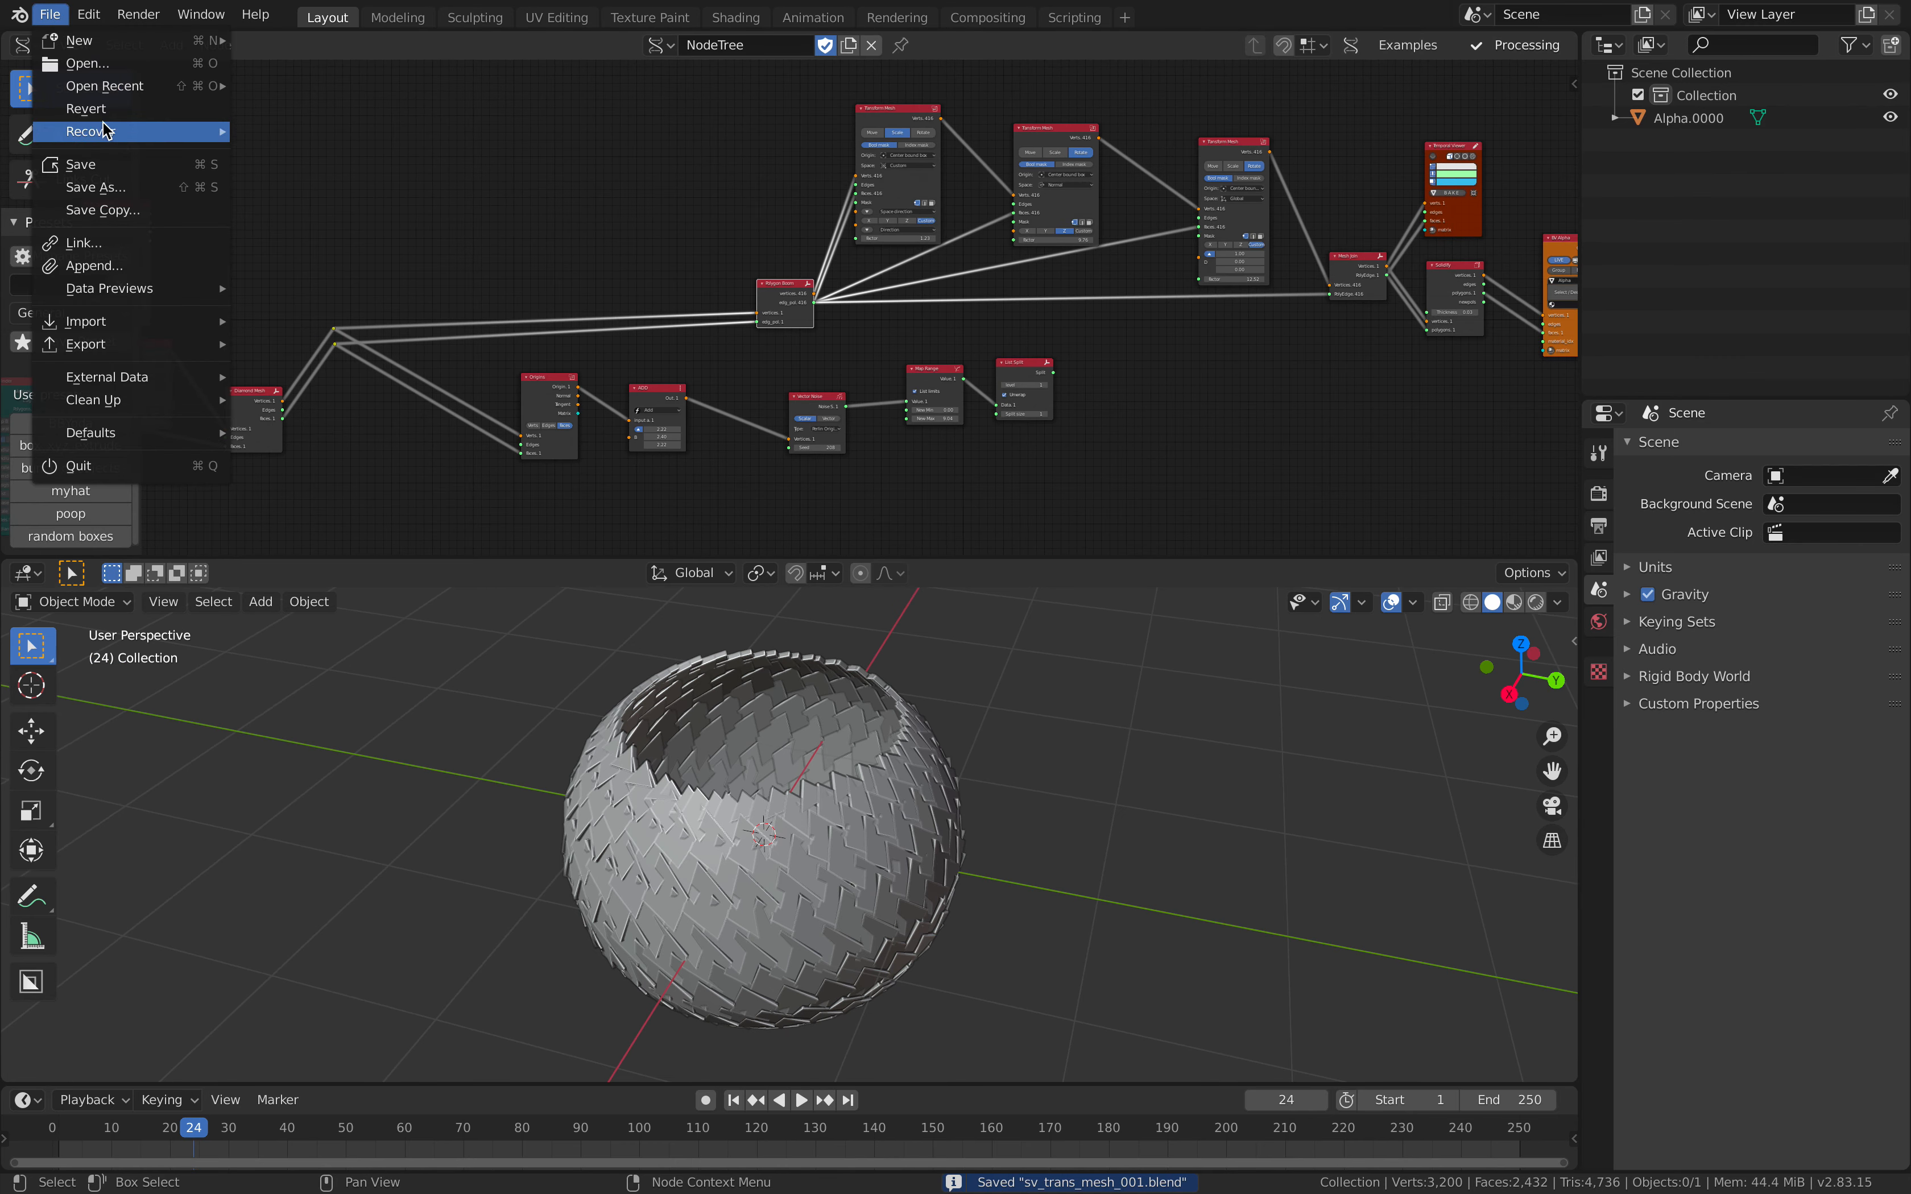
click(116, 187)
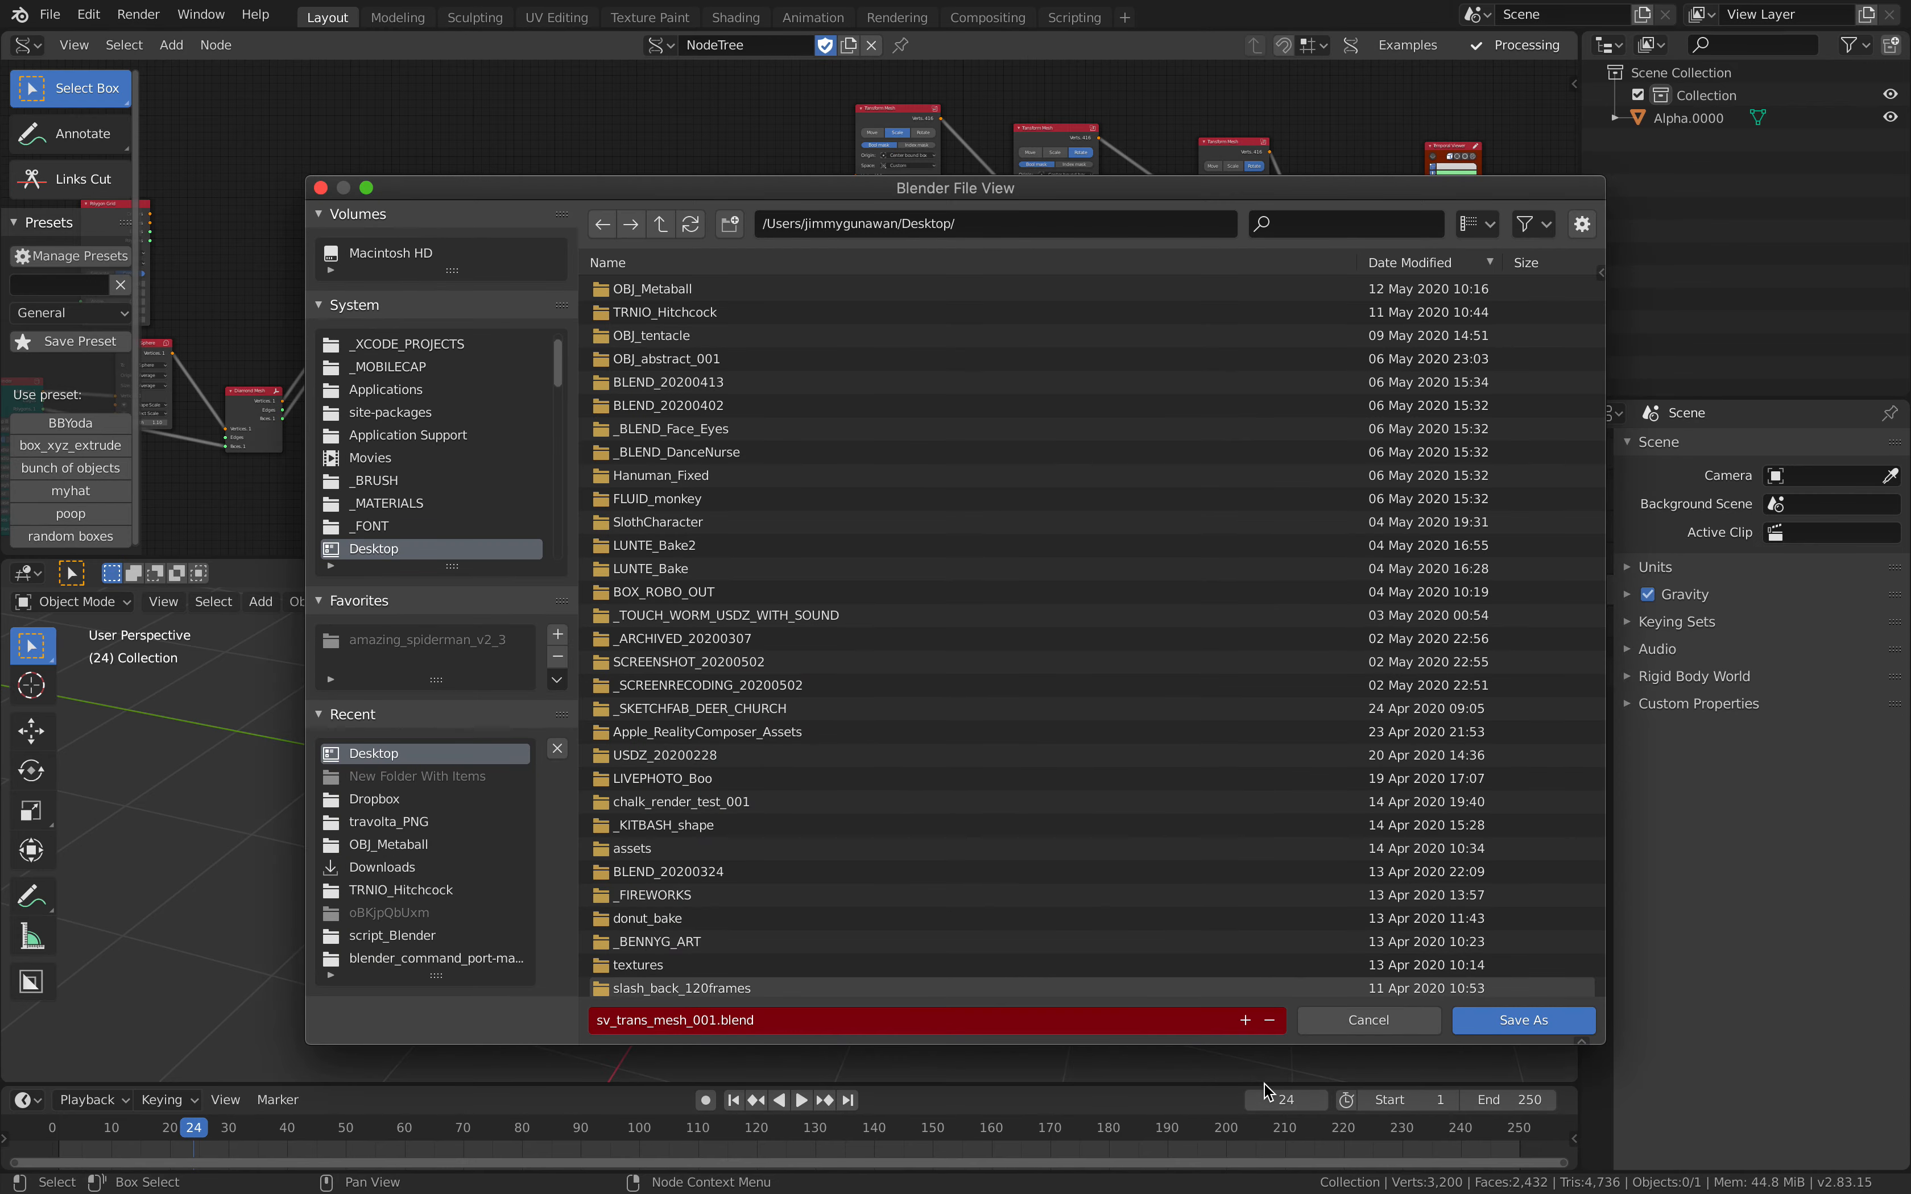
click(1246, 1019)
click(1514, 1020)
Step: Sort the Desktop files by newest modification date last and open pineapple_scale_study_004.blend
click(50, 14)
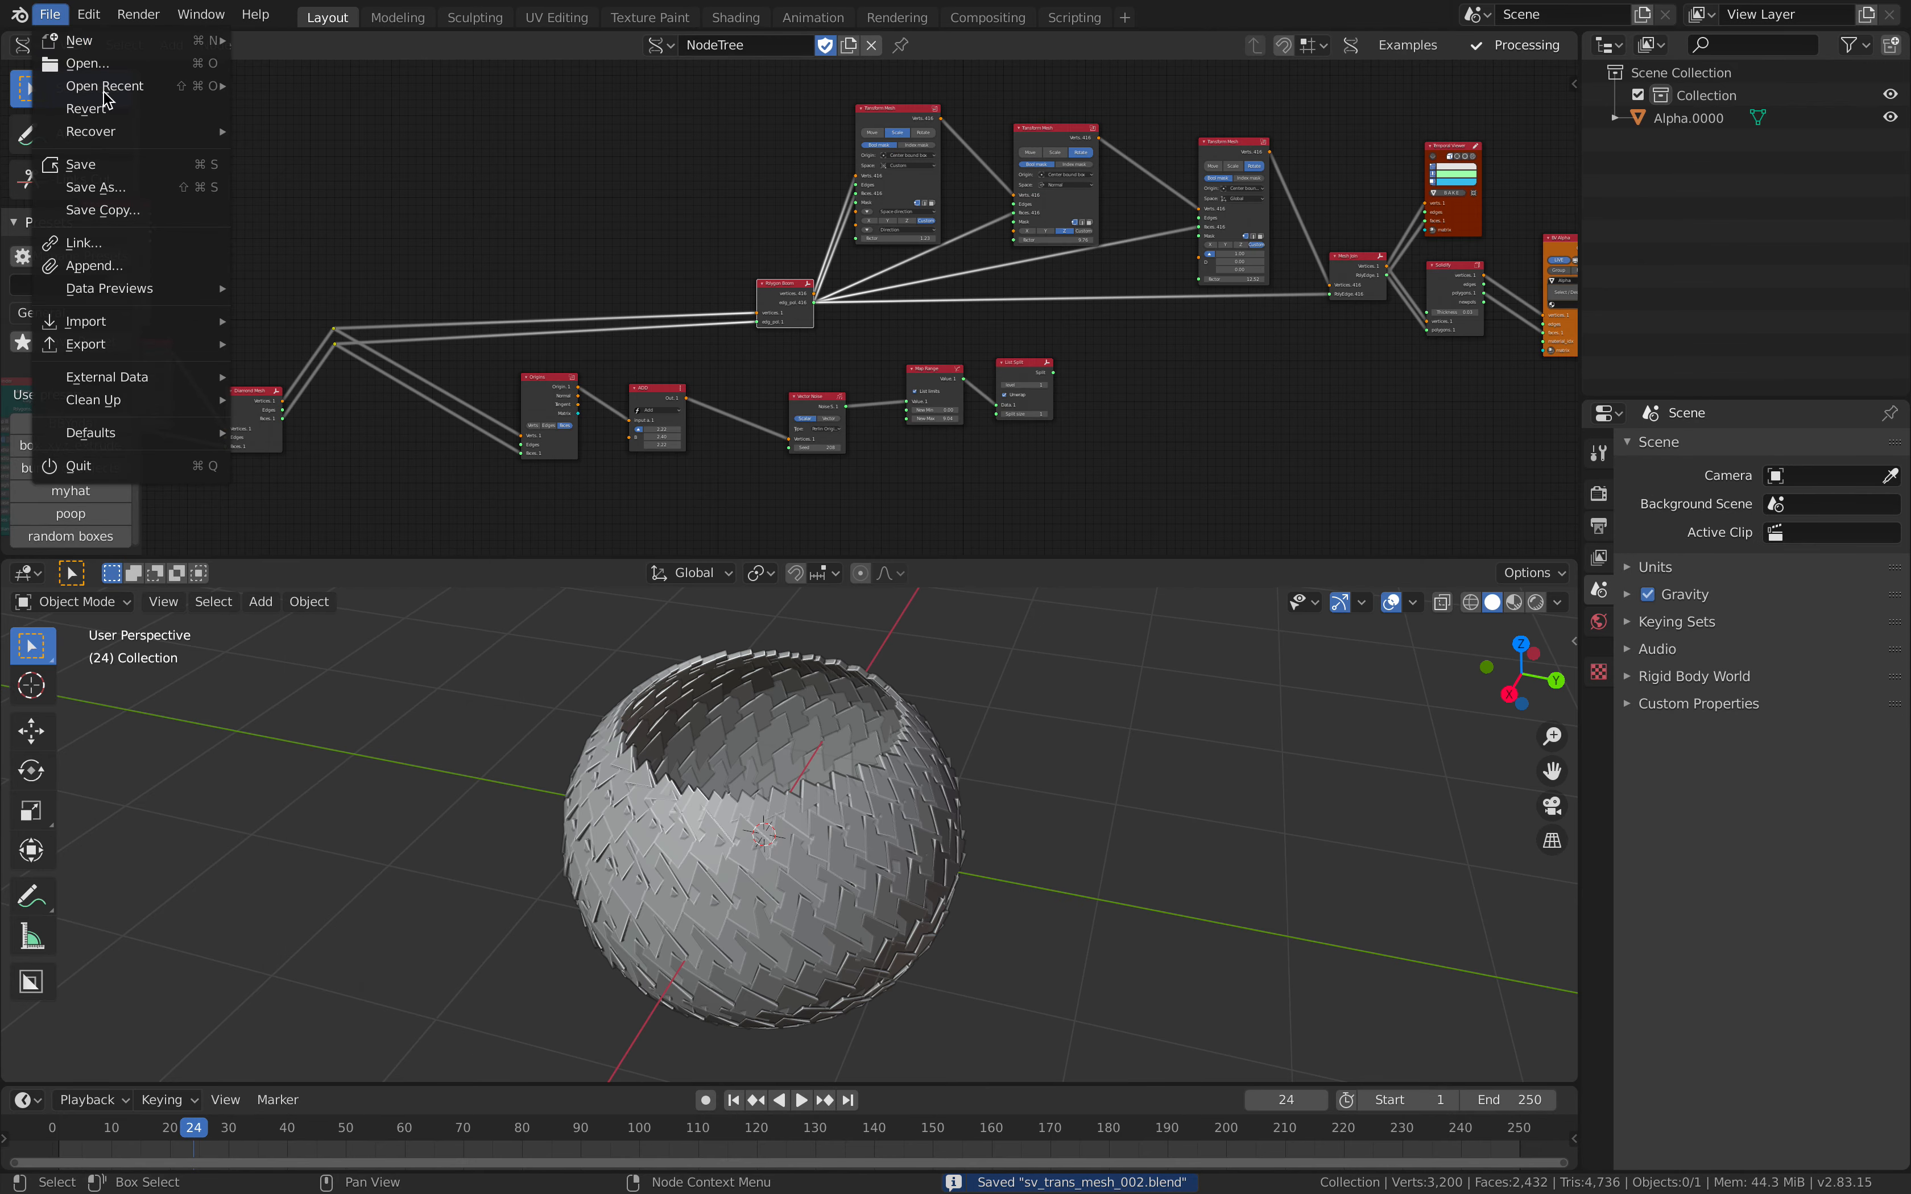
mouse_move(118, 90)
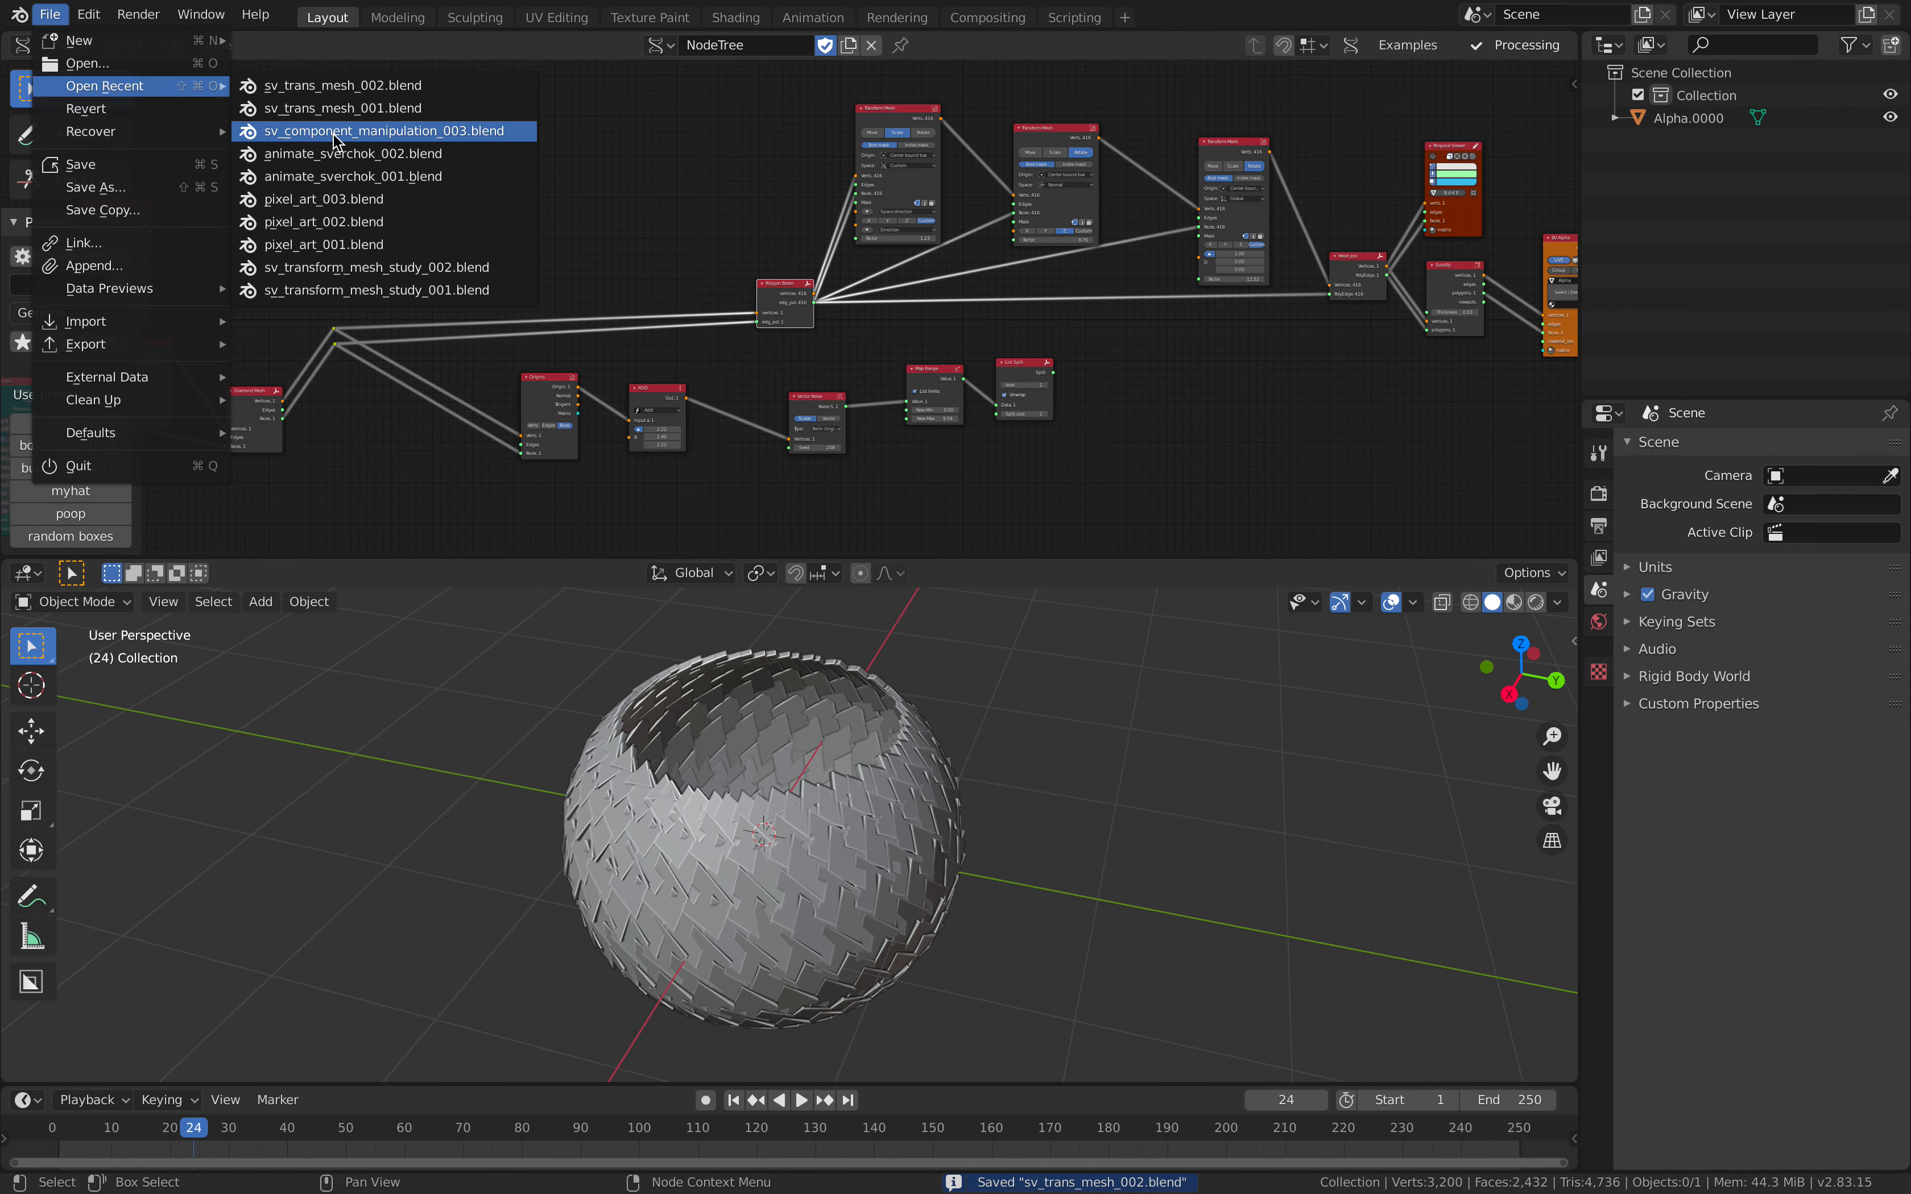
click(155, 66)
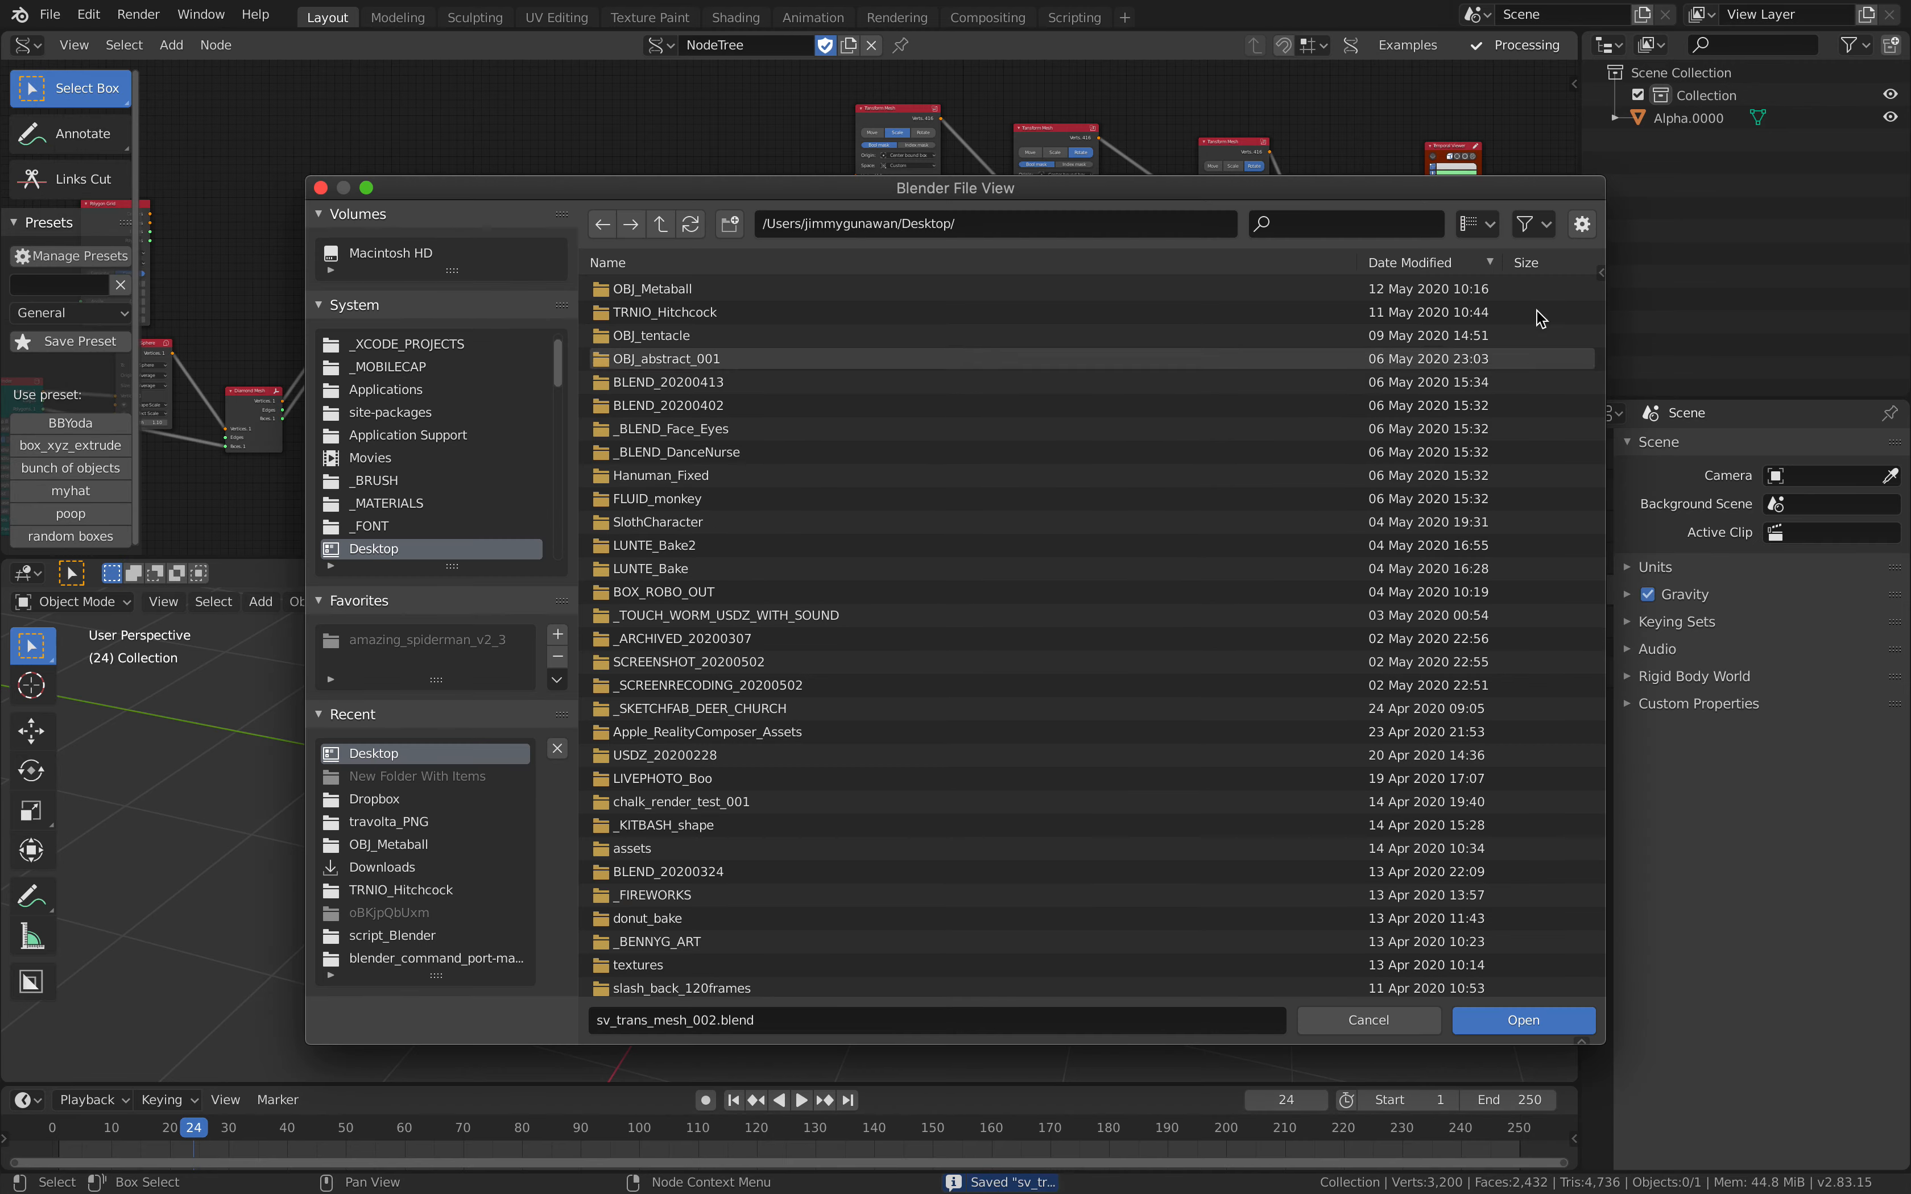
click(1489, 263)
drag(1599, 331, 1600, 956)
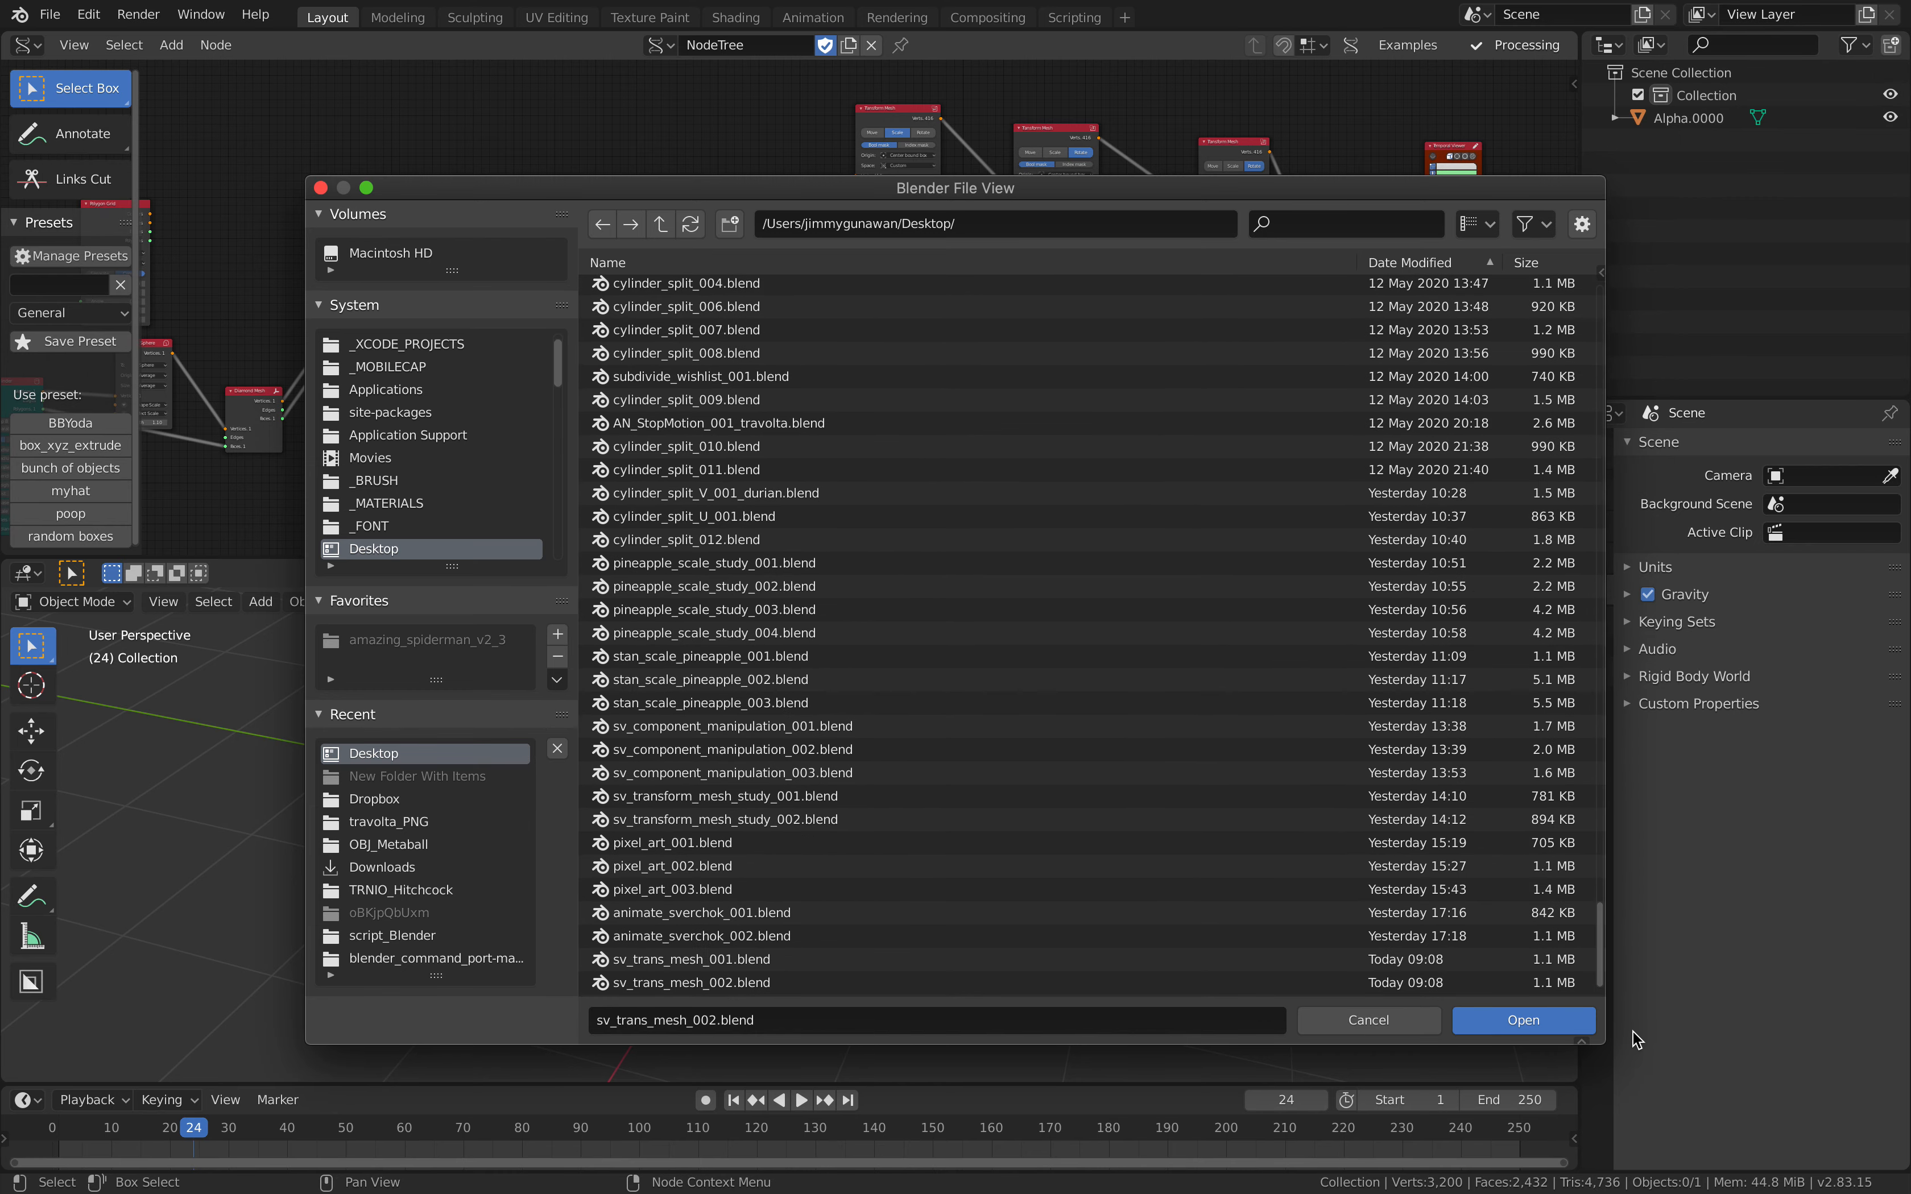
click(813, 865)
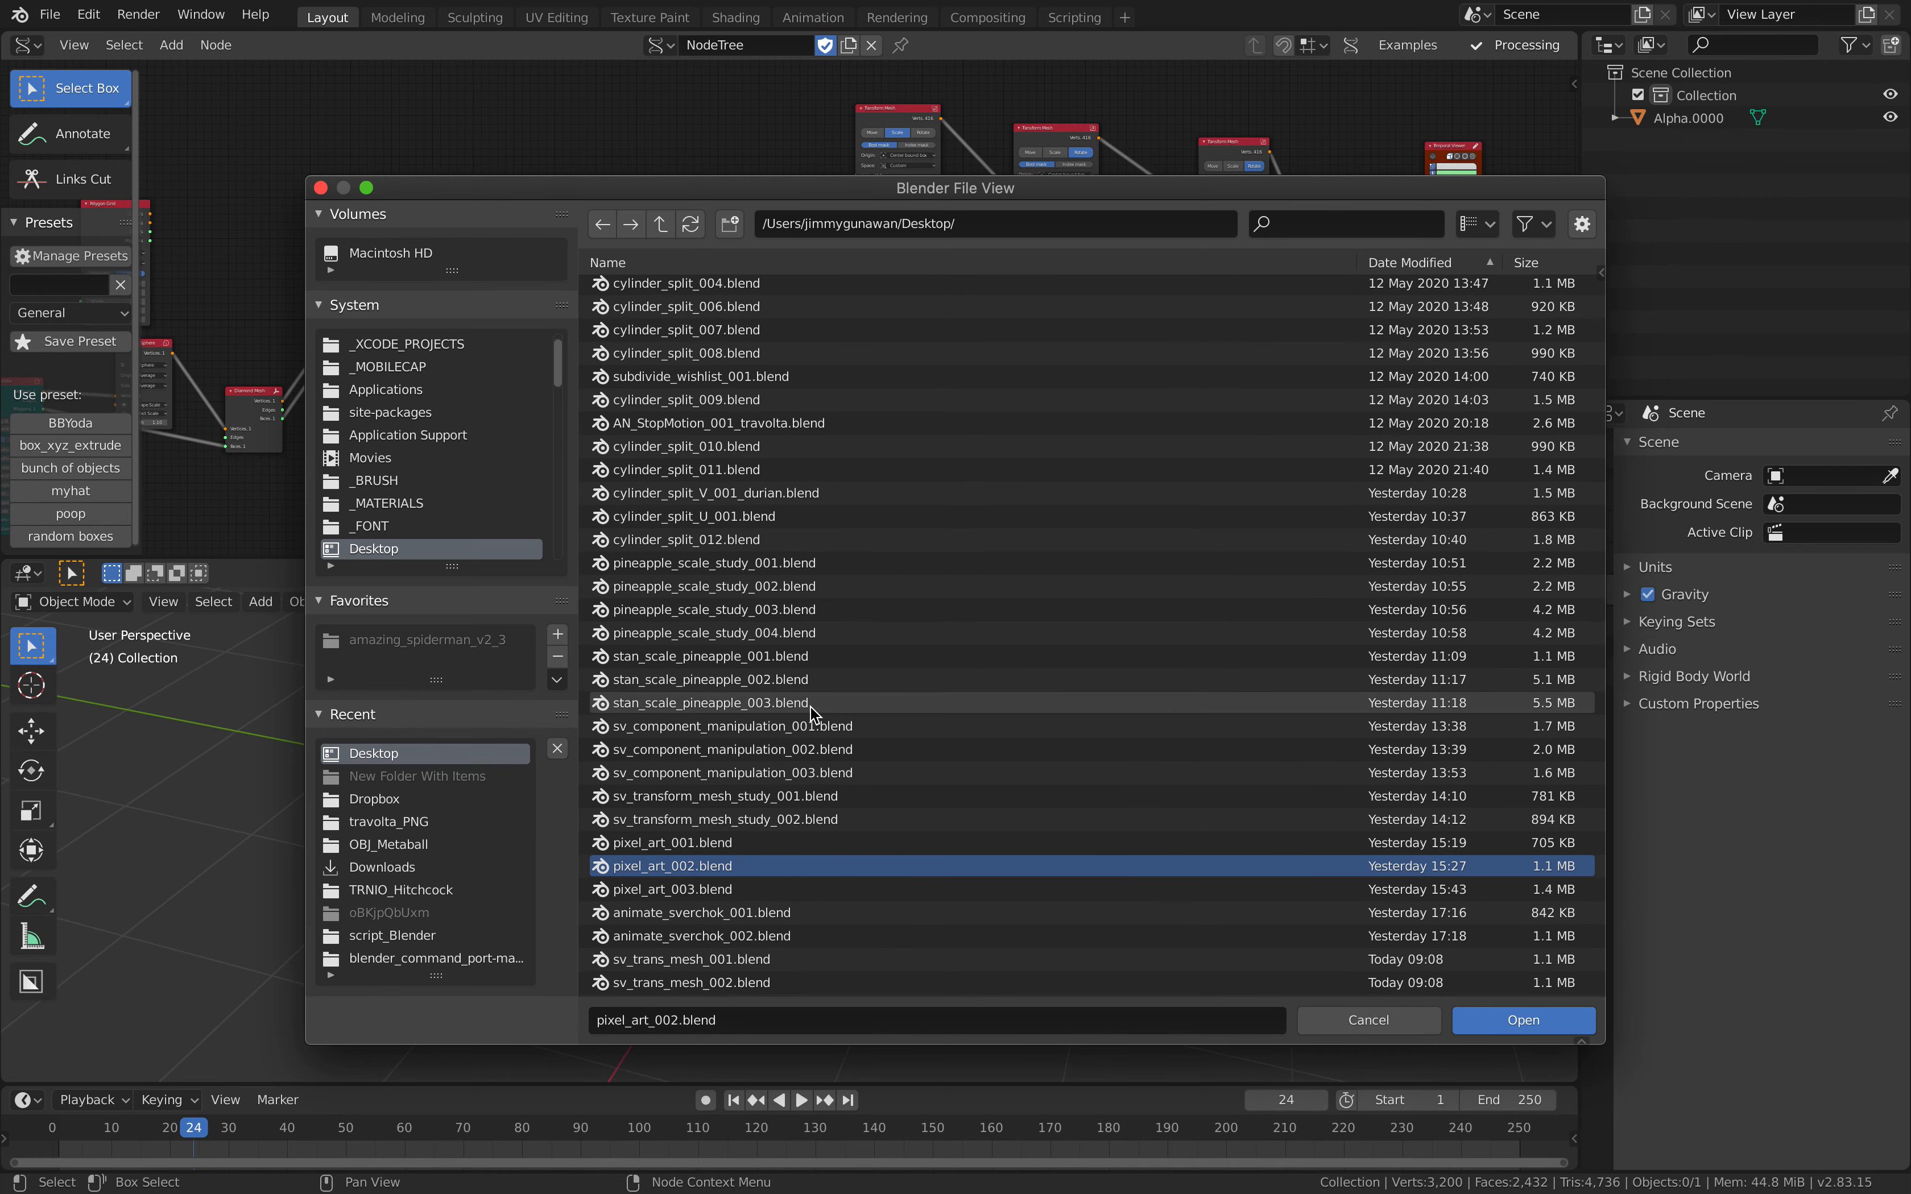
click(679, 703)
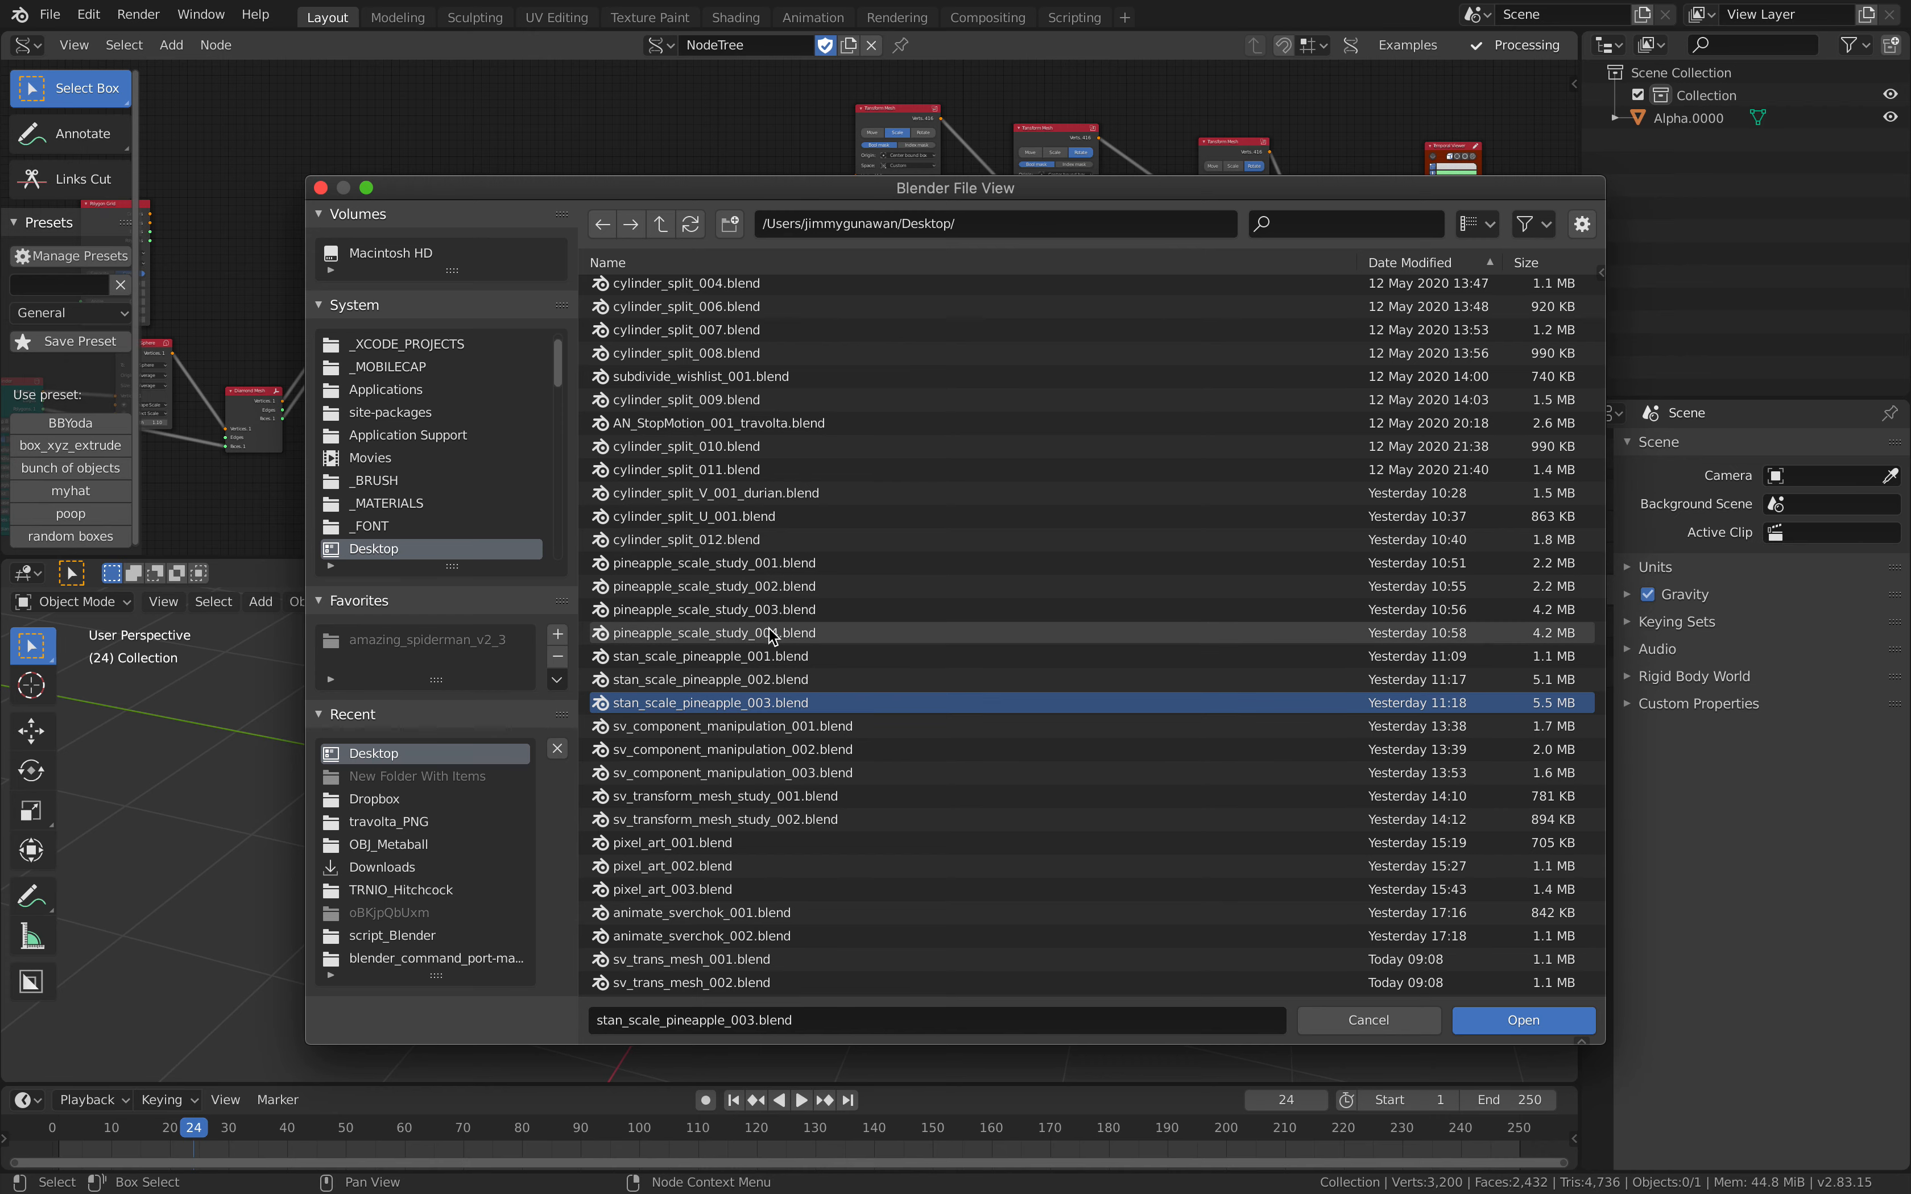
click(728, 634)
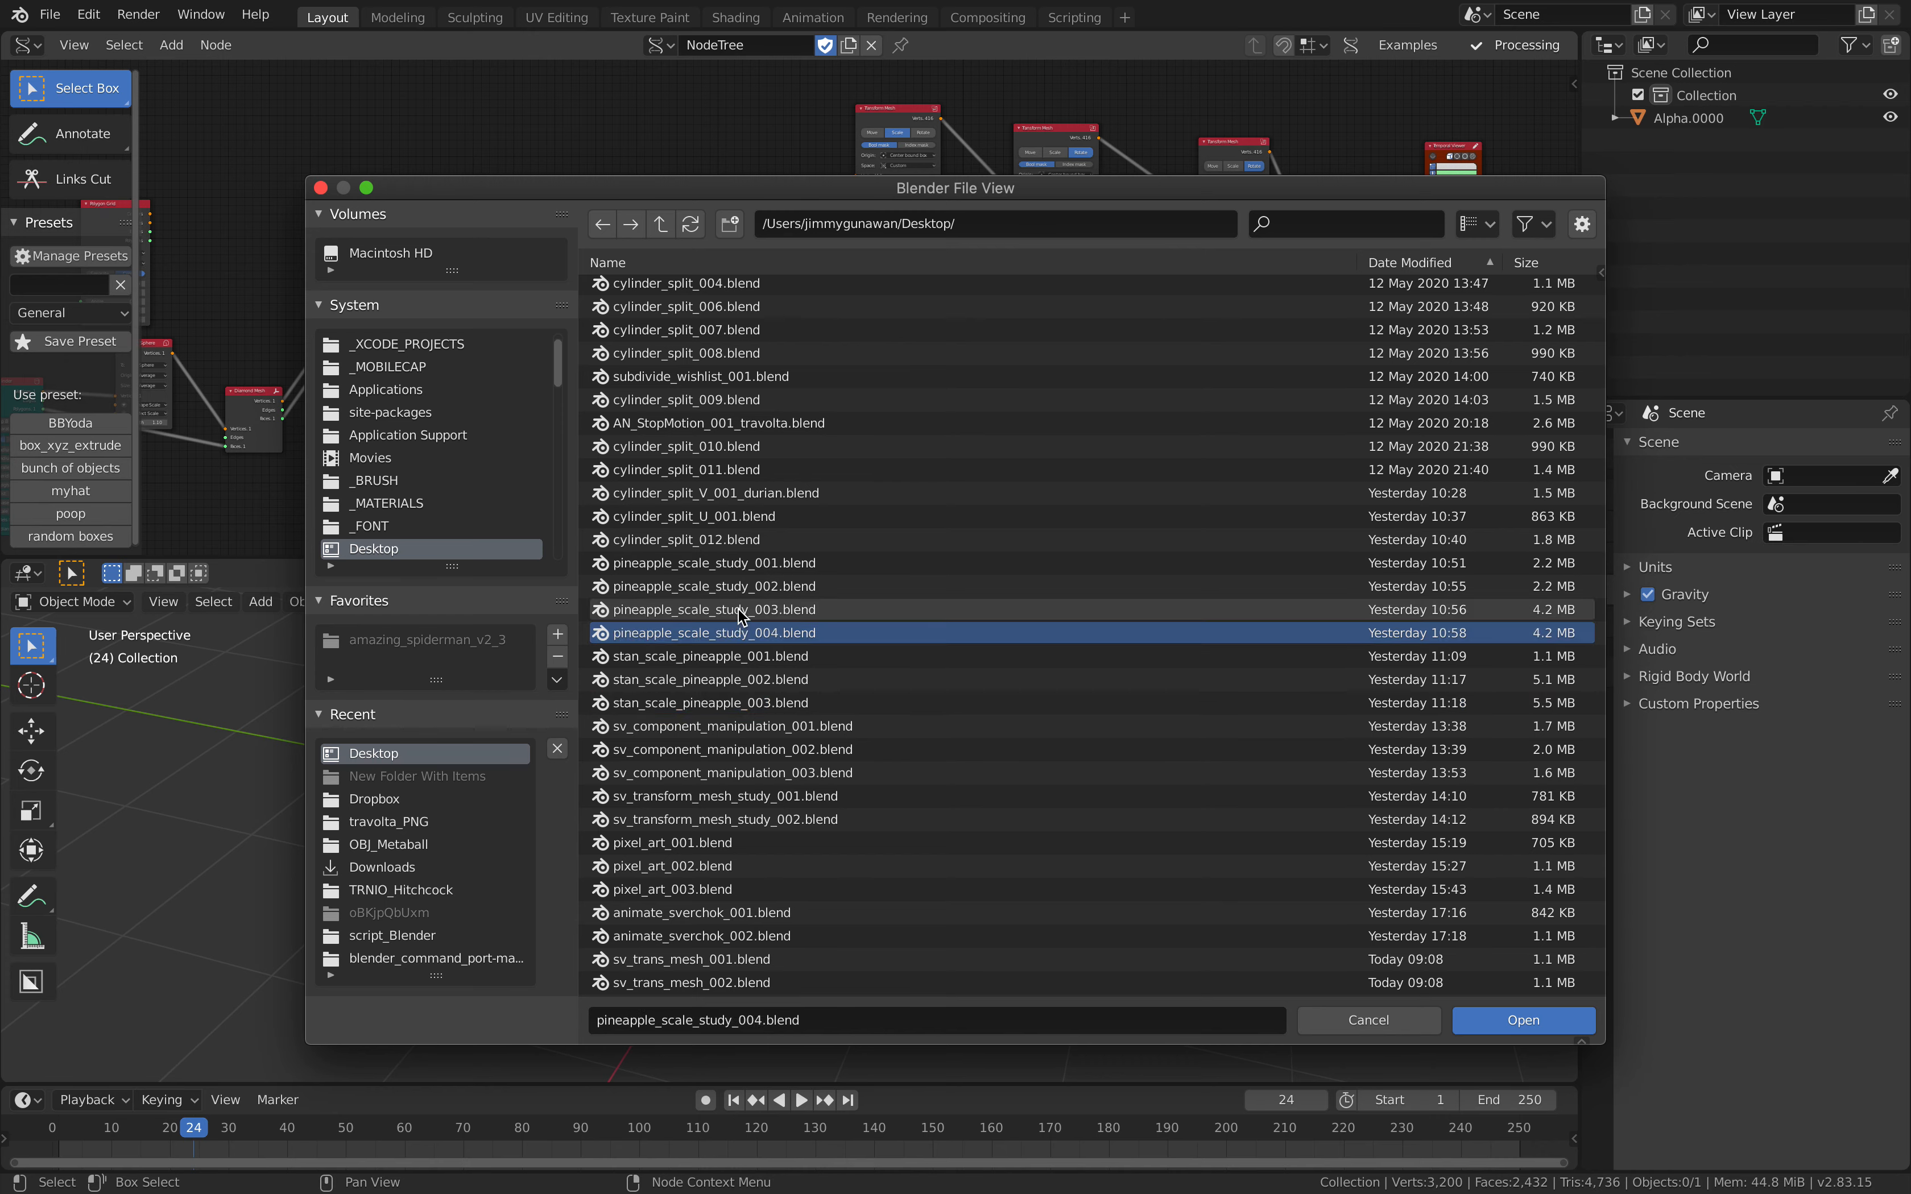
double_click(754, 638)
Step: Enlarge the node editor, frame the node tree and set the second Transform Mesh's Factor to -0.08
middle_drag(780, 671, 1036, 351)
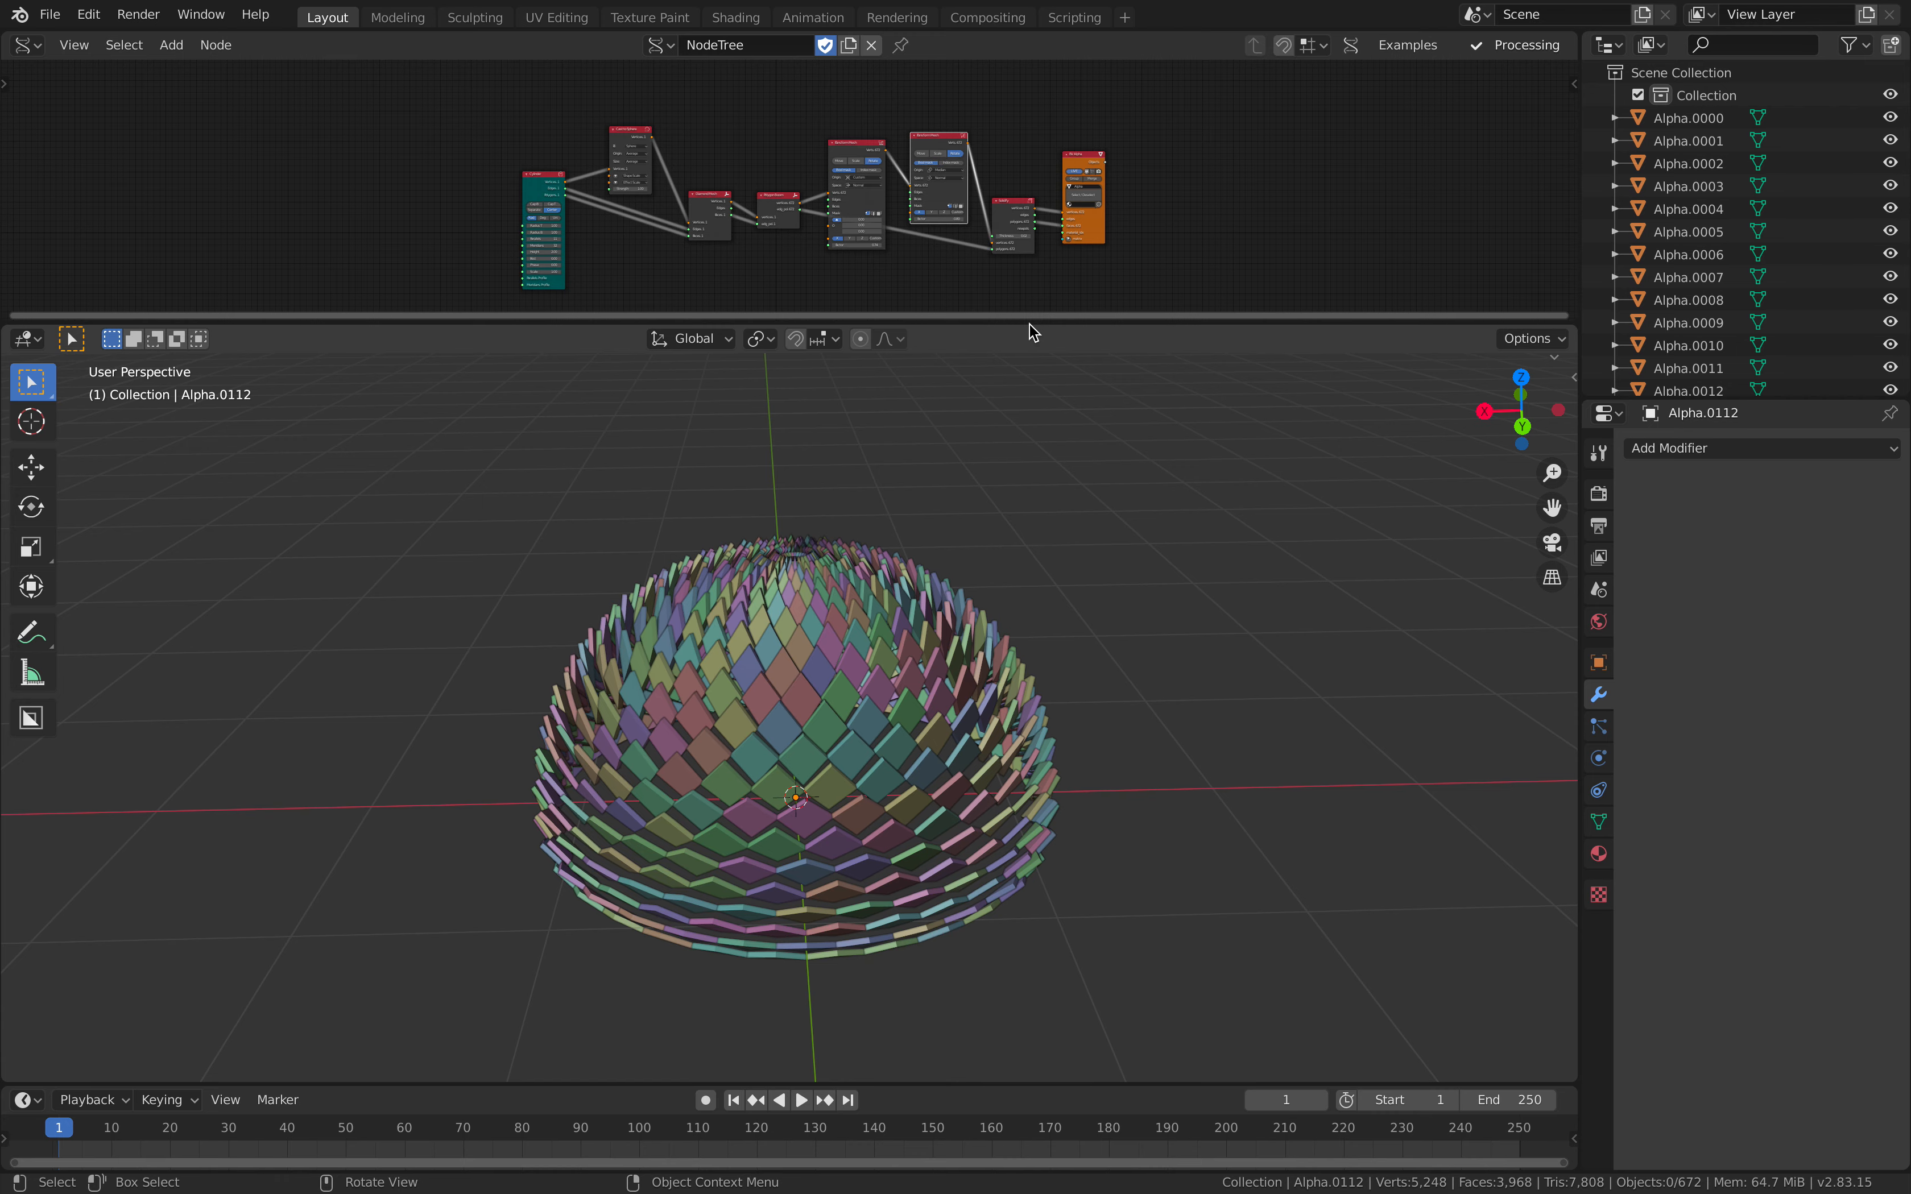
drag(1033, 324, 1027, 636)
key(Home)
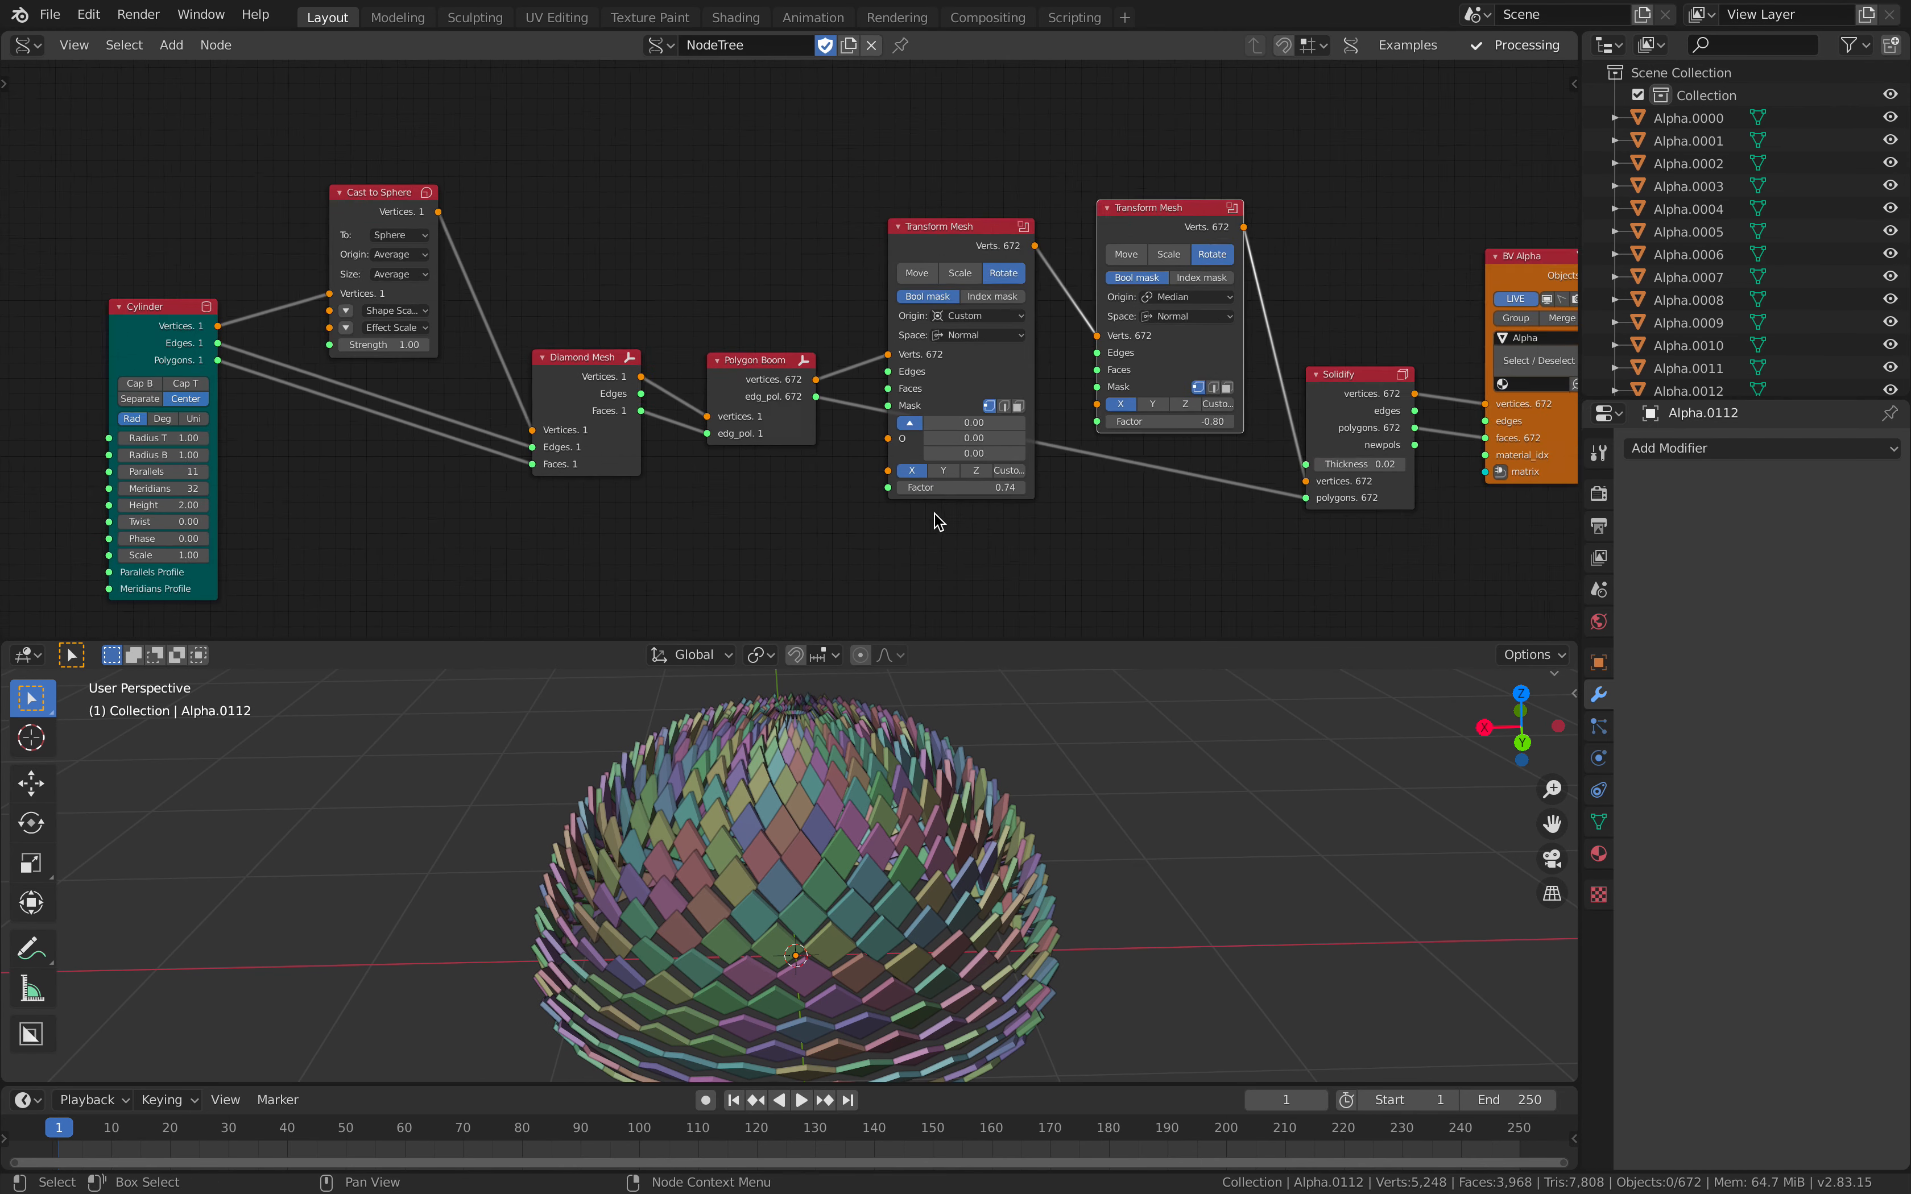
scroll(938, 522, up, 2)
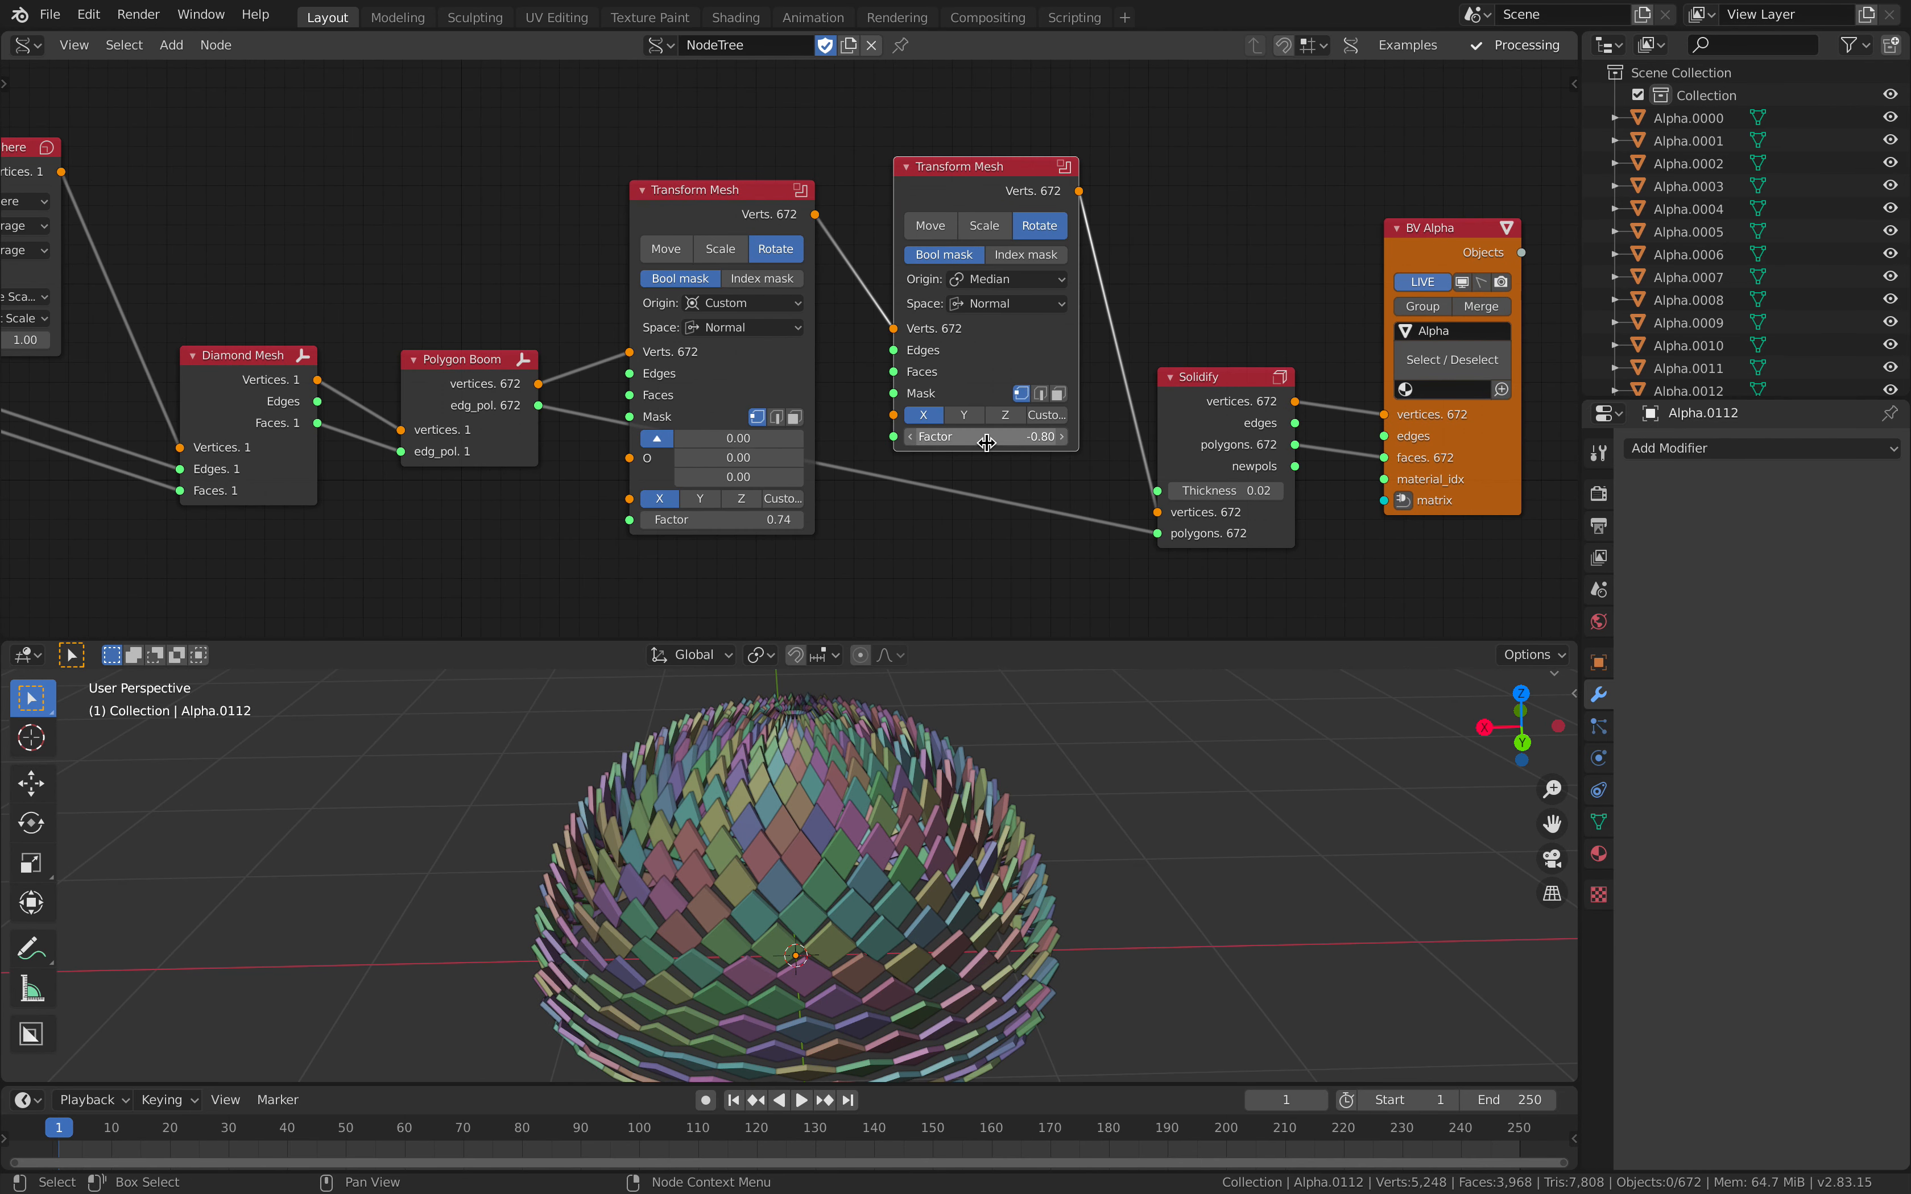
drag(986, 437, 1044, 436)
Step: Nudge the Cylinder and Cast to Sphere nodes, and set the Cylinder's Parallels to 8 and Meridians to 12
middle_drag(648, 342, 916, 282)
middle_drag(463, 286, 825, 269)
drag(307, 224, 291, 240)
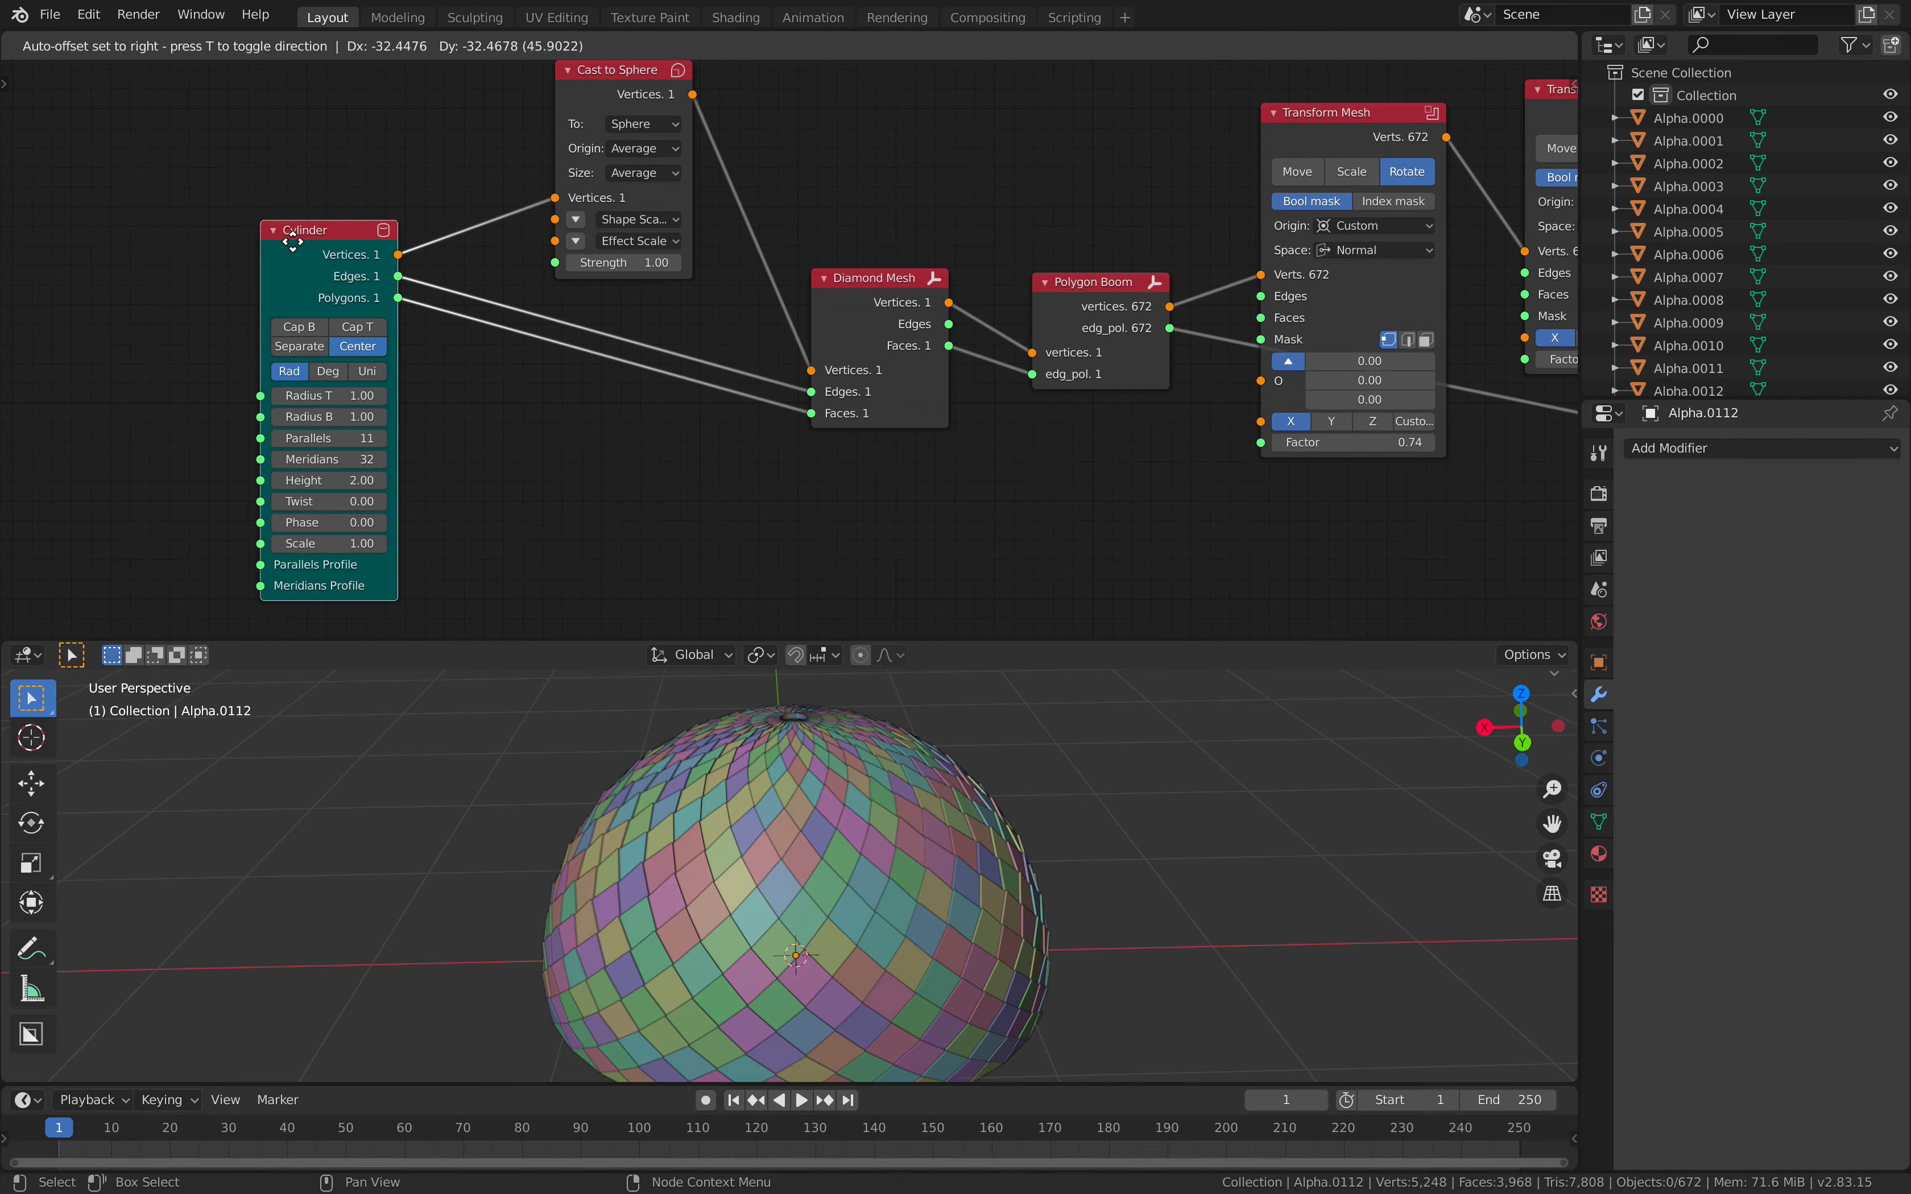
middle_drag(415, 243, 410, 246)
drag(608, 97, 582, 102)
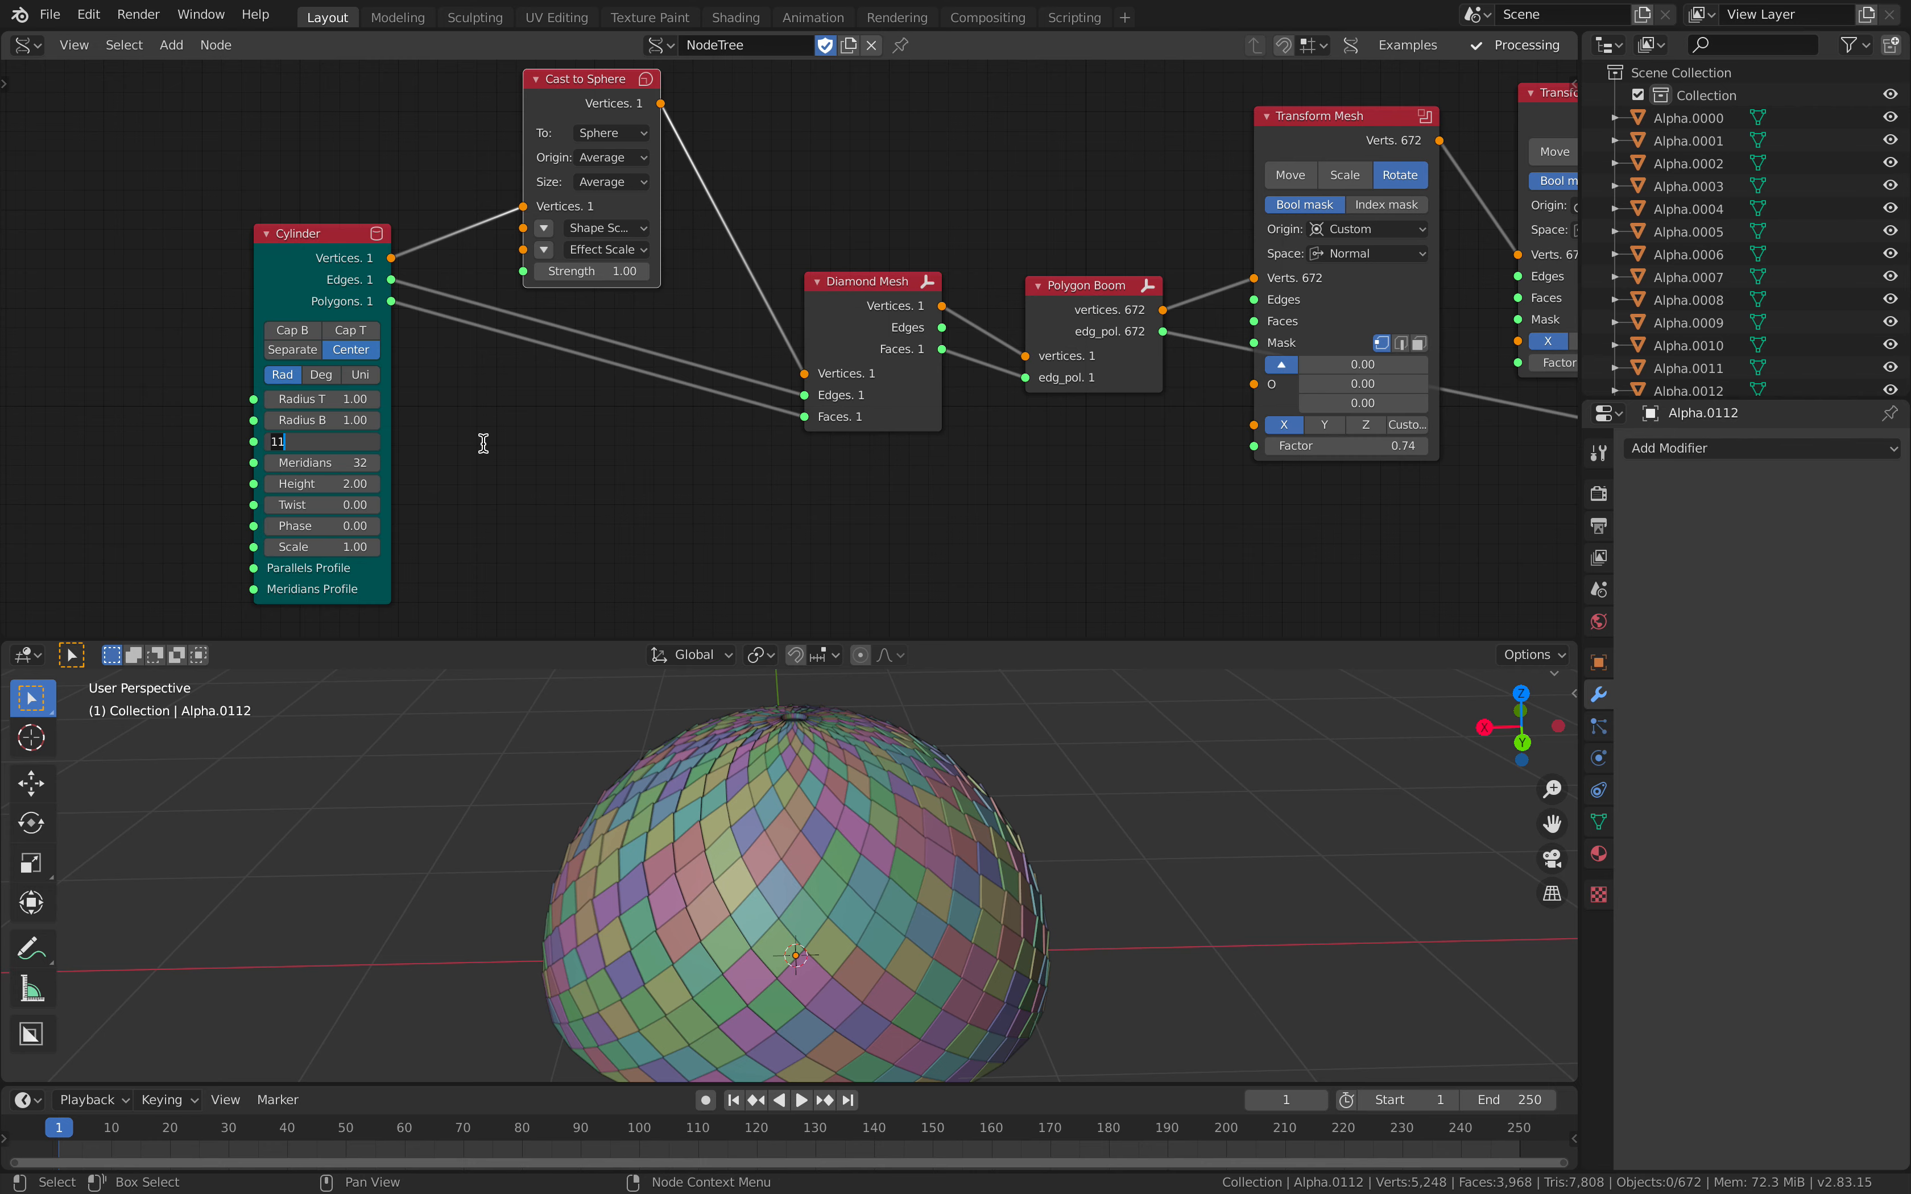
key(Tab)
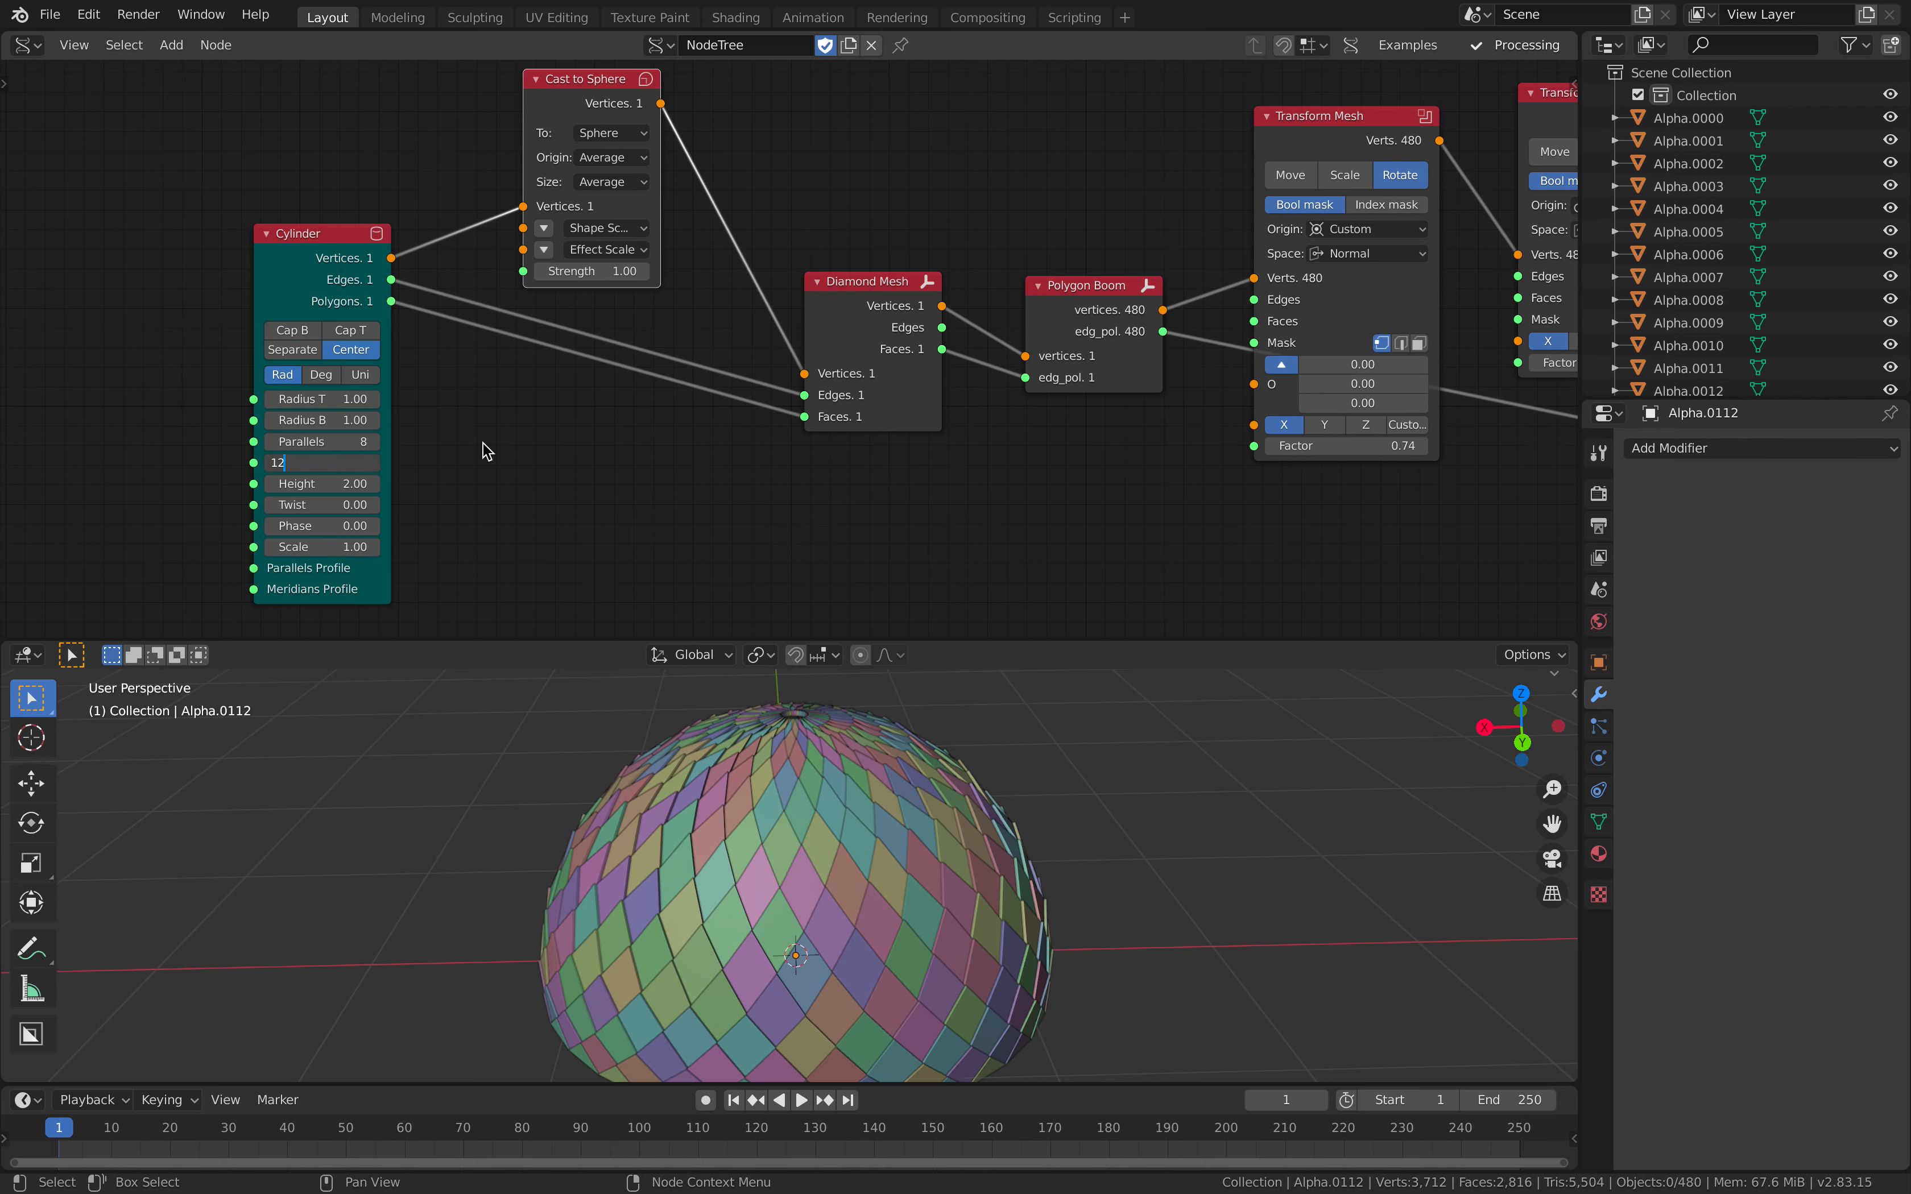
key(Return)
Step: Space out the Cylinder, Cast to Sphere, Diamond Mesh and Polygon Boom nodes in the node tree
middle_drag(814, 814, 772, 839)
middle_drag(694, 426, 707, 324)
drag(317, 139, 275, 167)
middle_drag(536, 251, 452, 420)
drag(510, 167, 480, 179)
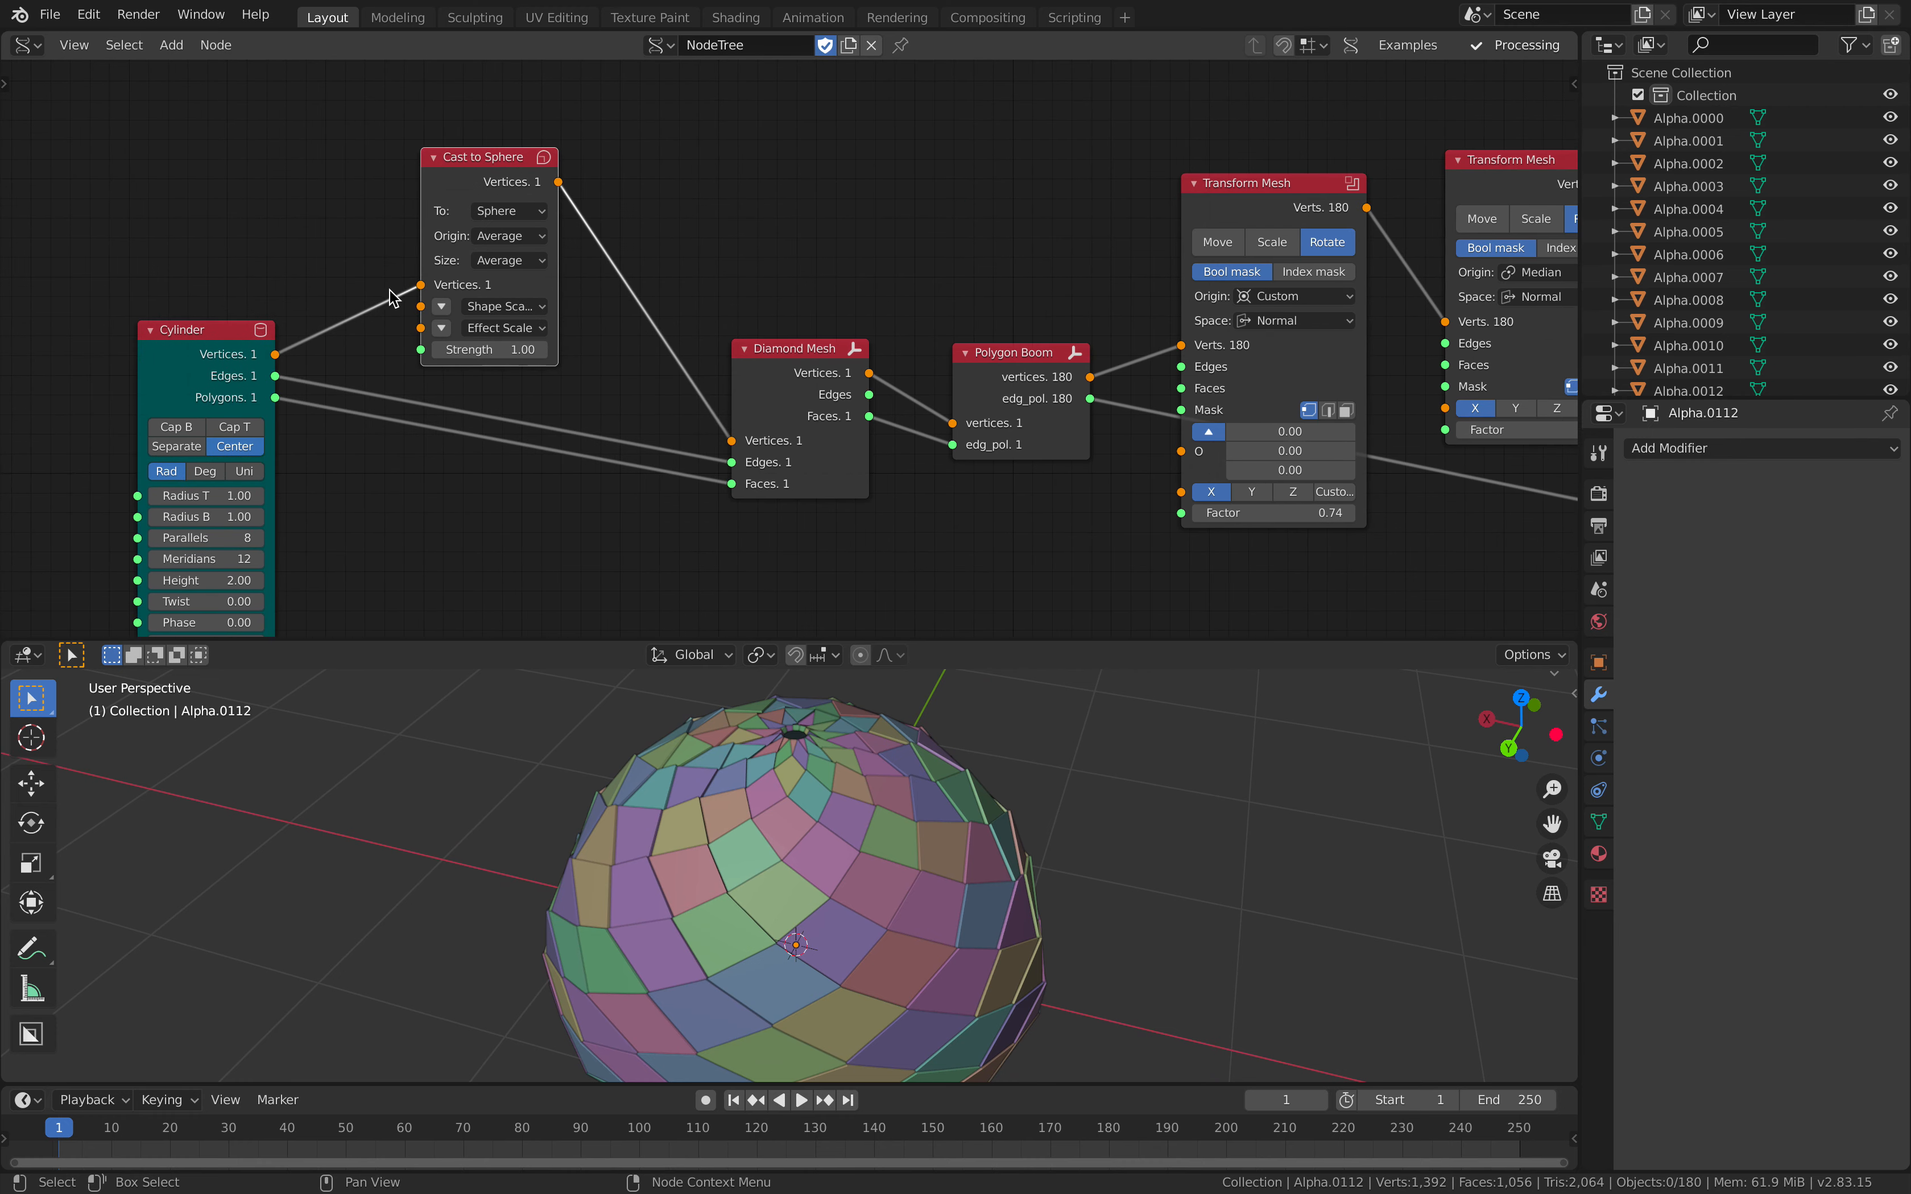
middle_drag(572, 274, 329, 252)
drag(560, 329, 547, 307)
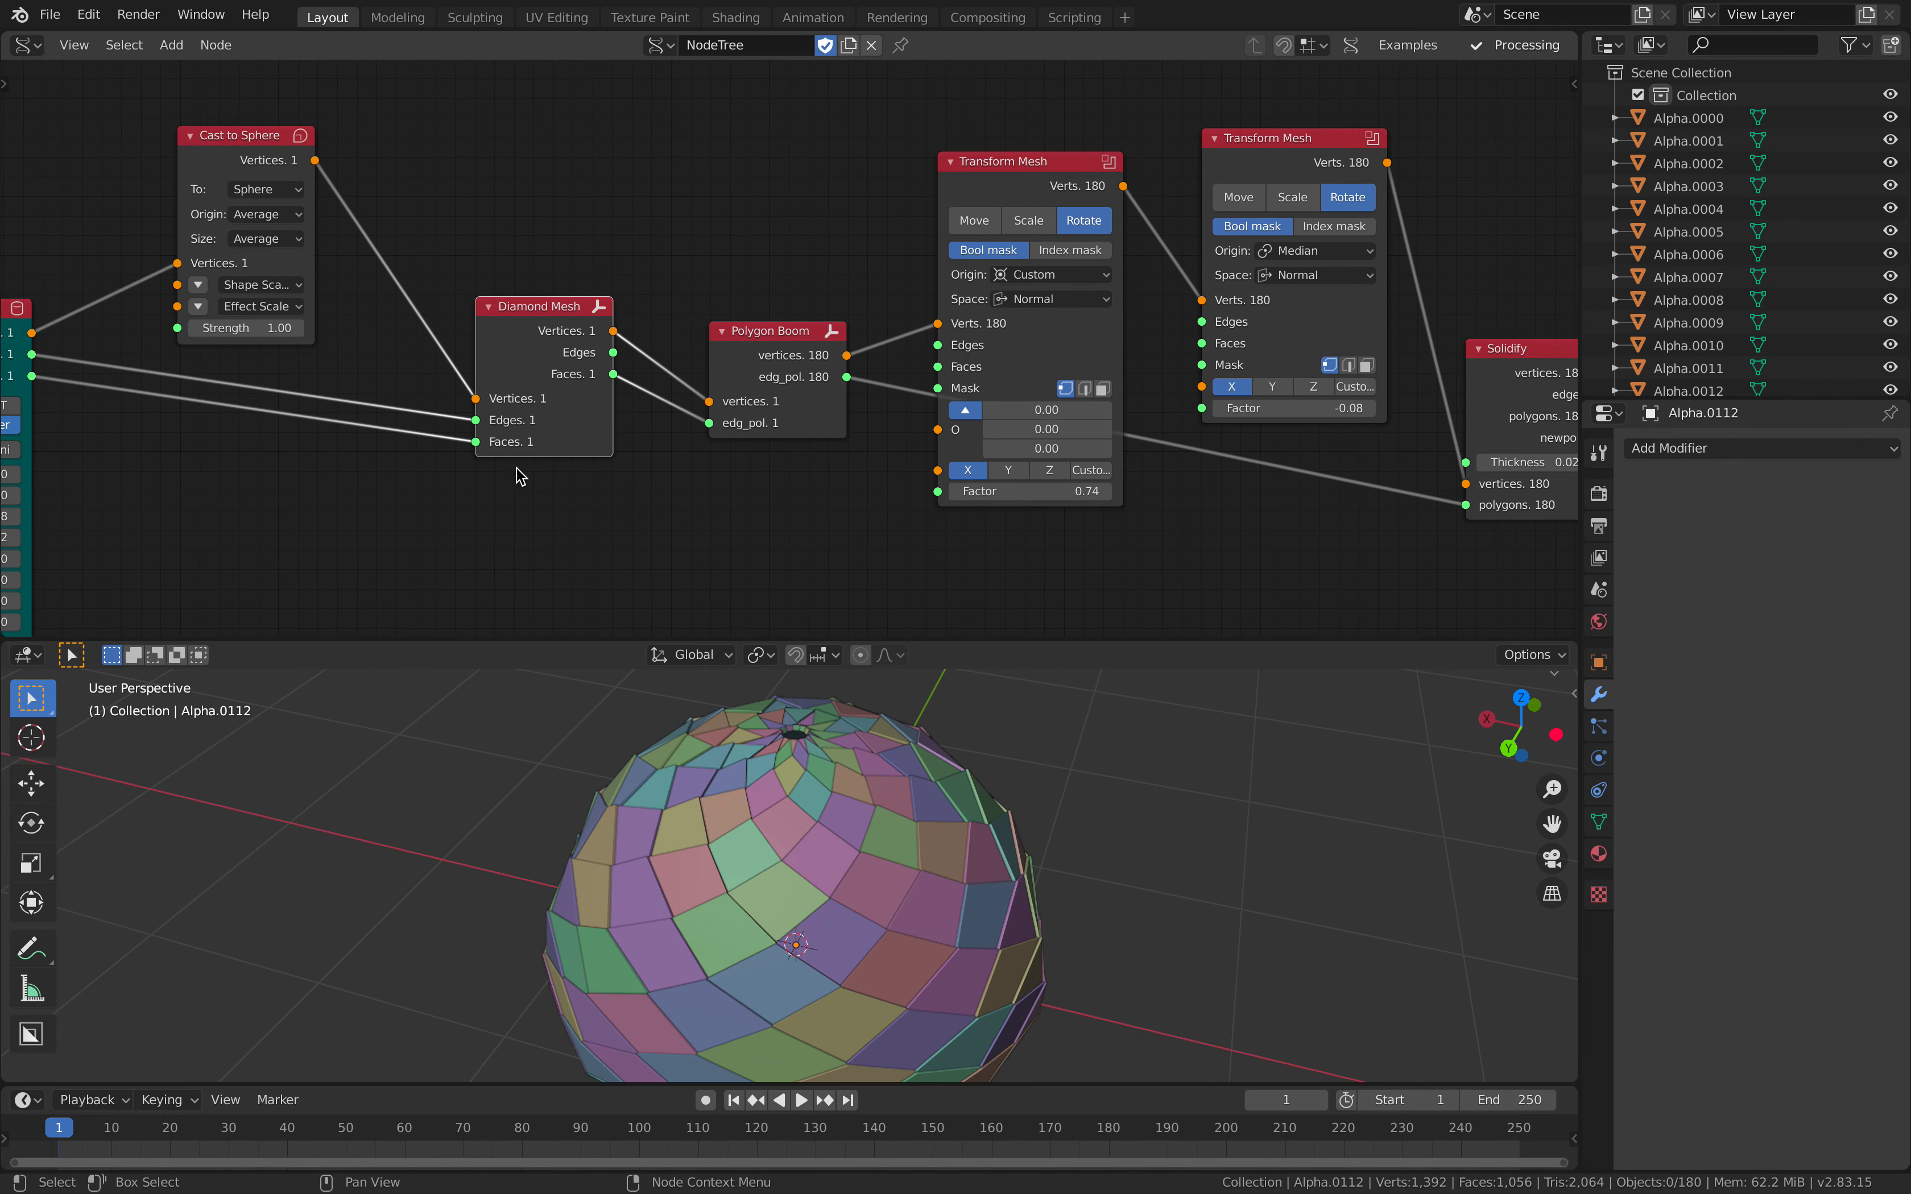
middle_drag(498, 250, 295, 255)
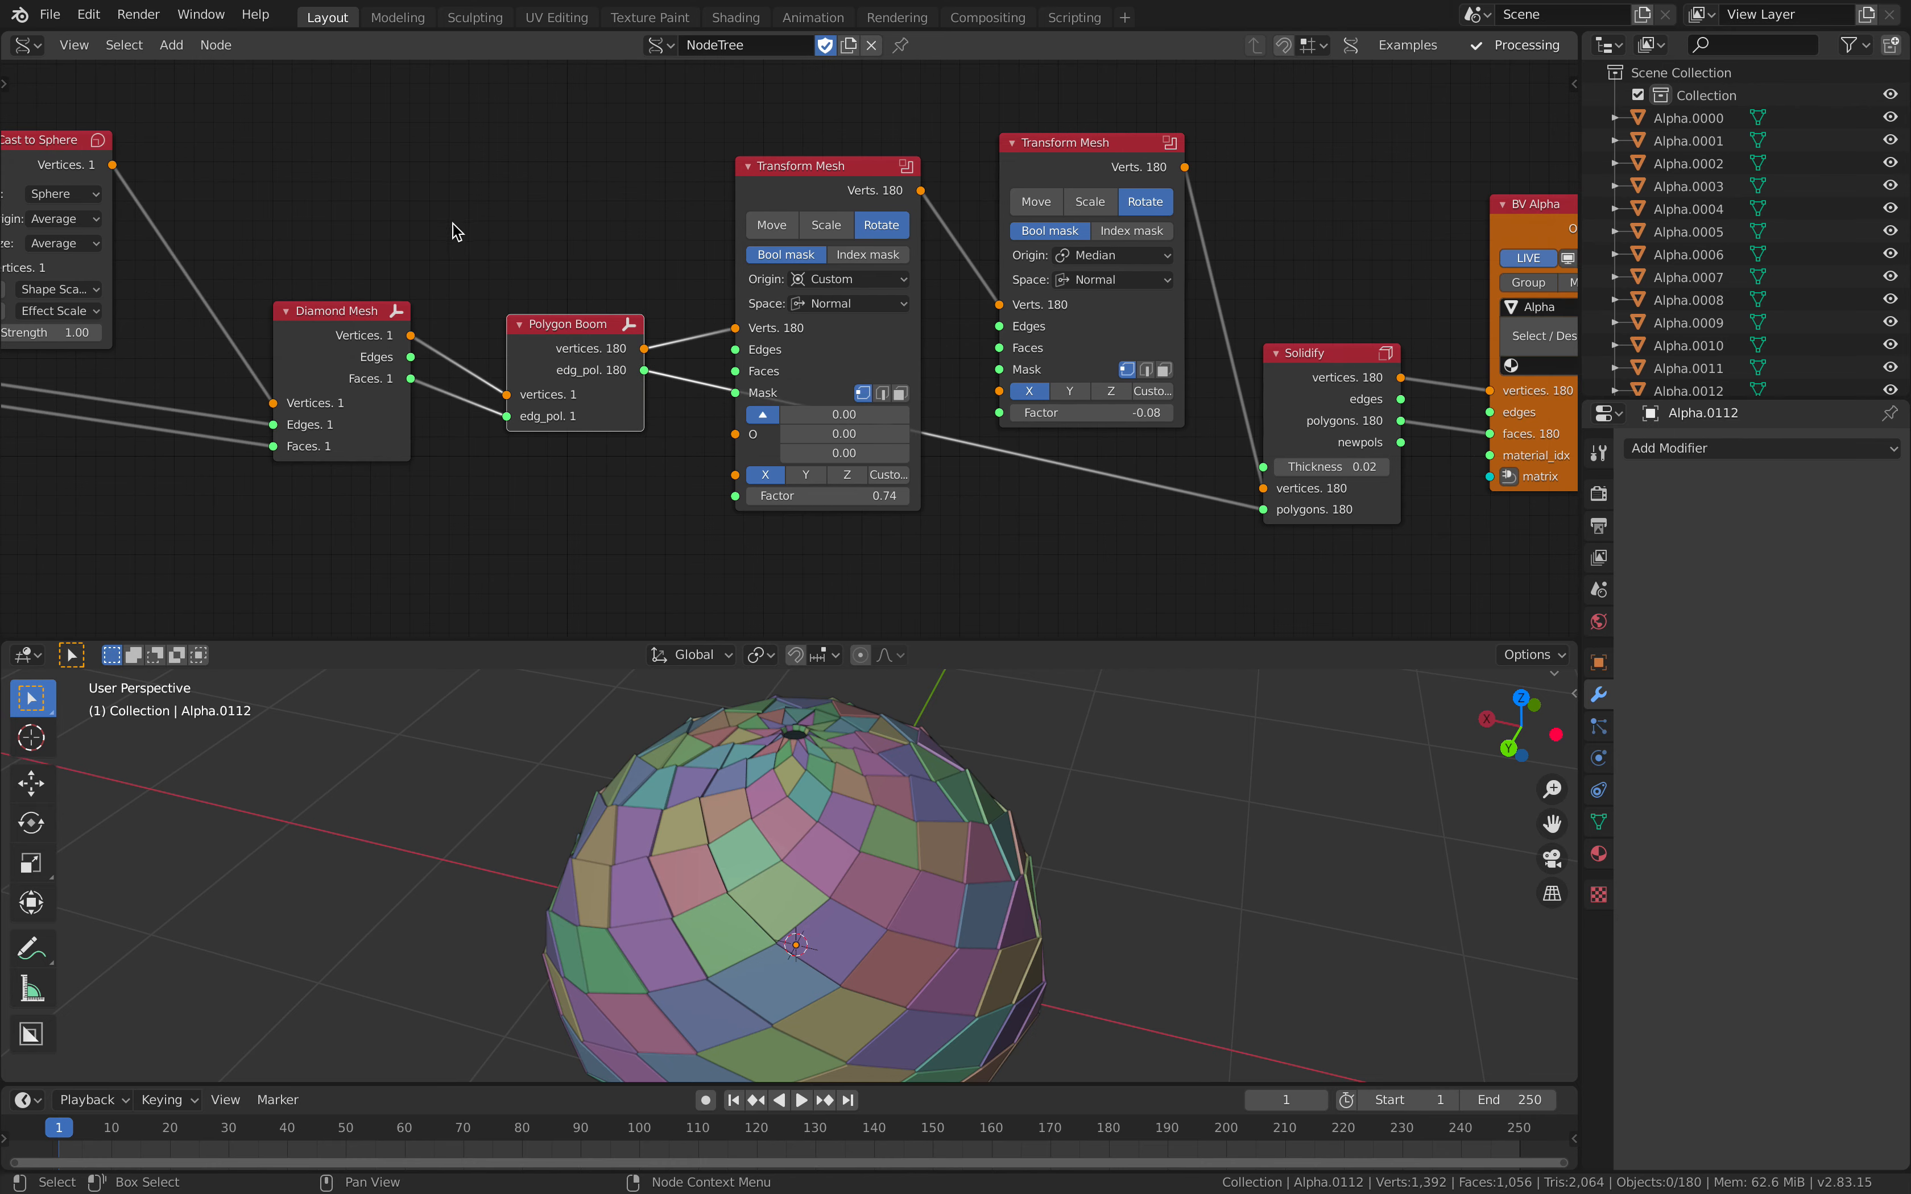
Step: Fine-tune the placement of the Cylinder, Cast to Sphere and Diamond Mesh nodes
scroll(570, 388, down, 2)
middle_drag(578, 354, 694, 345)
middle_drag(512, 304, 757, 310)
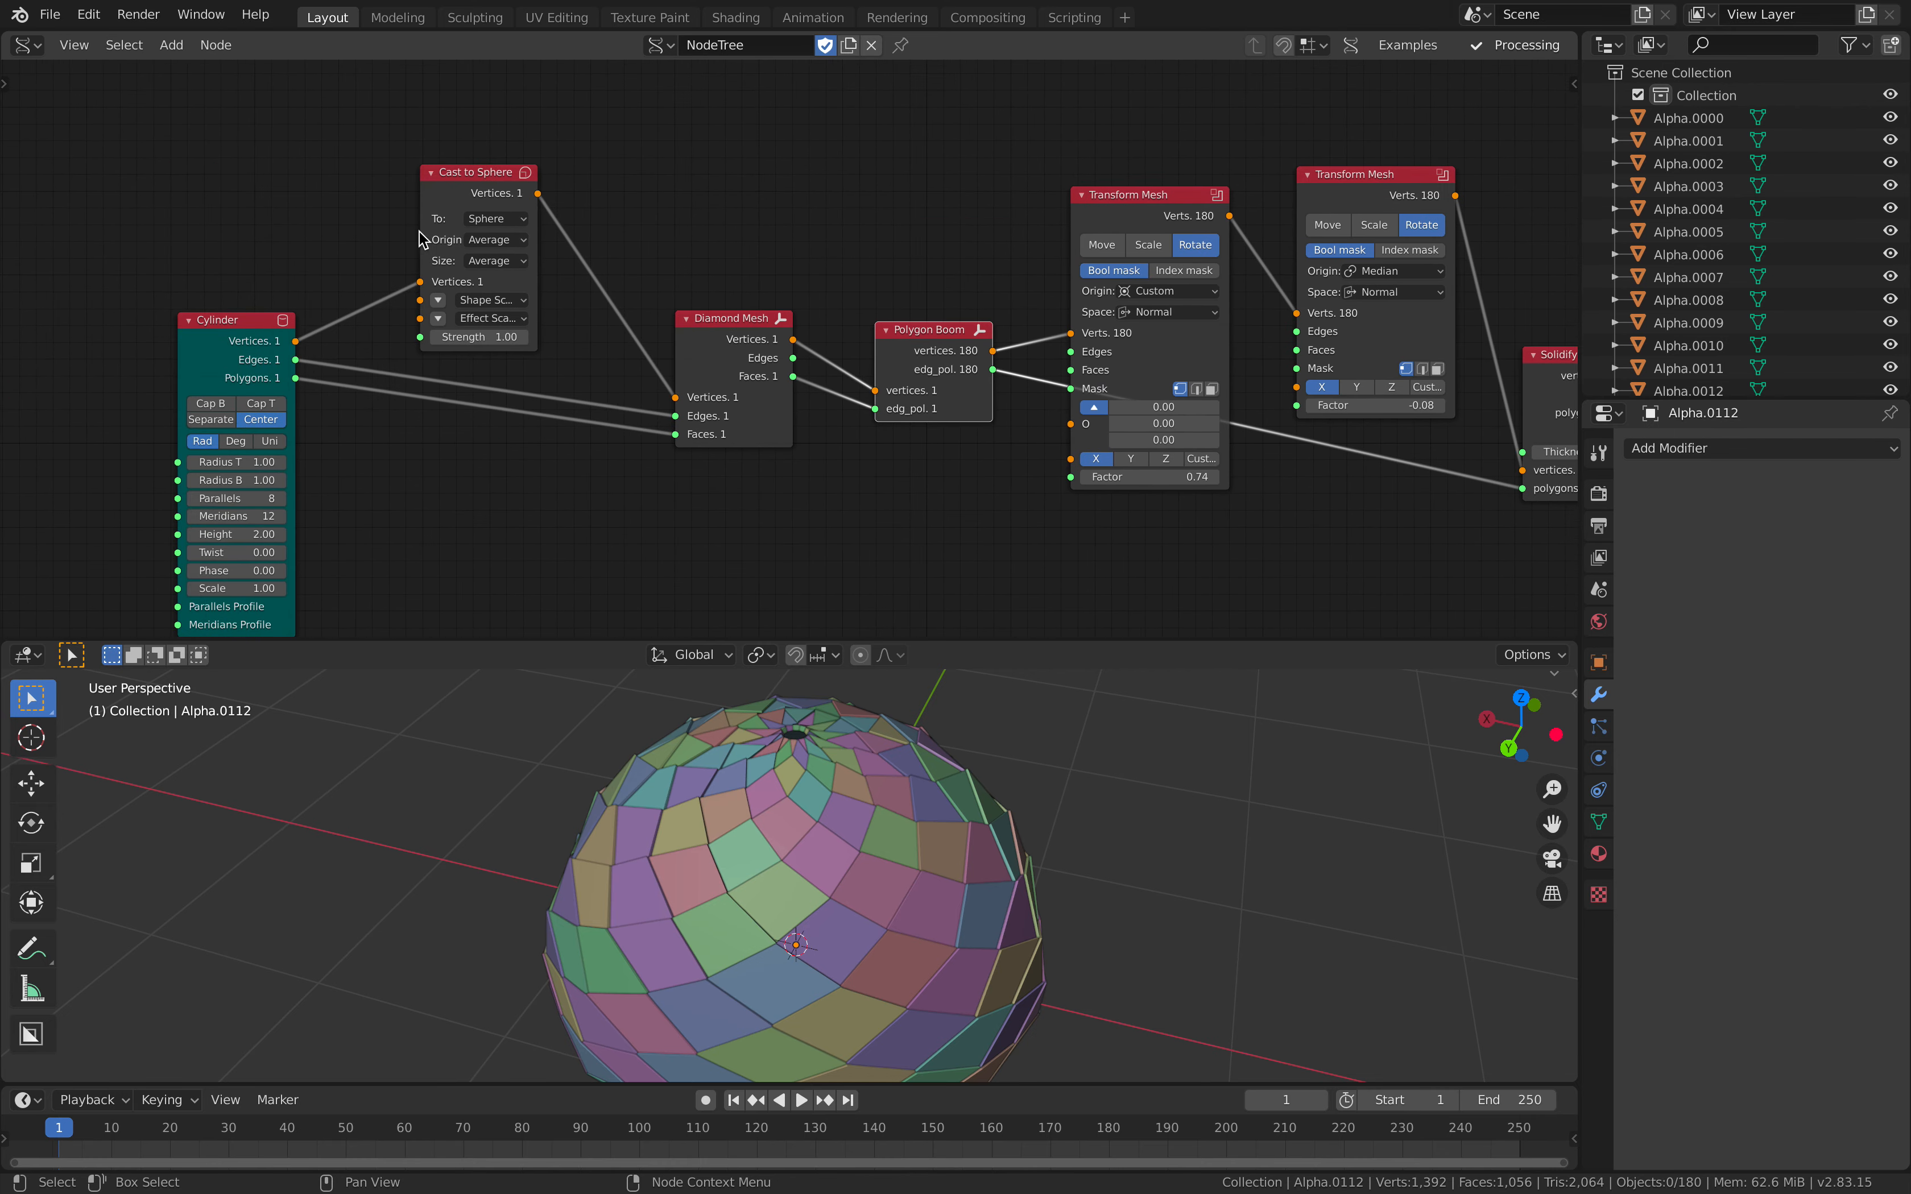
drag(241, 331, 242, 315)
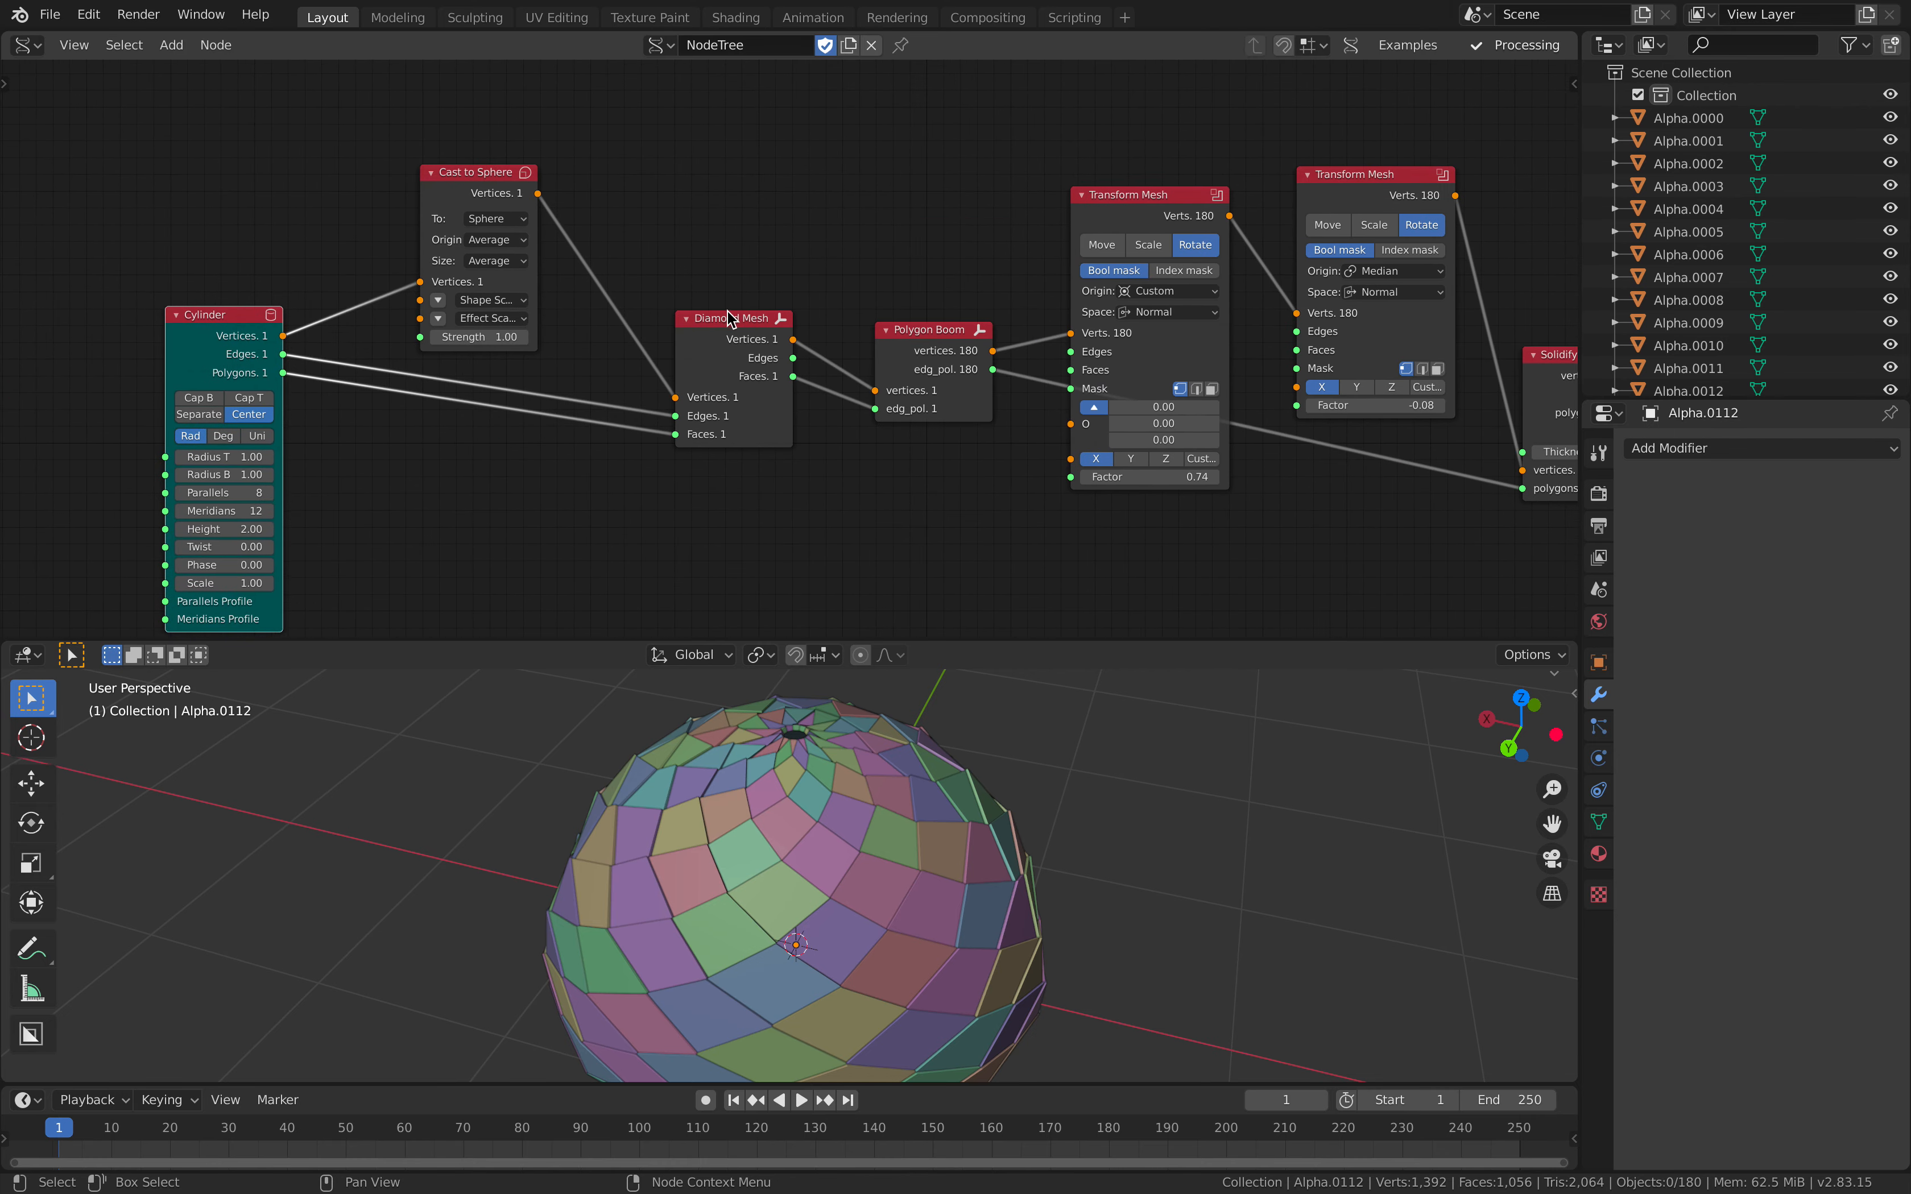
drag(693, 316, 669, 303)
drag(485, 177, 483, 174)
drag(699, 310, 693, 303)
Step: Raise the two Transform Mesh nodes in the tree and reposition the Solidify and BV Alpha nodes
middle_drag(1191, 260, 592, 237)
drag(557, 165, 580, 32)
drag(771, 143, 778, 81)
middle_drag(929, 299, 916, 415)
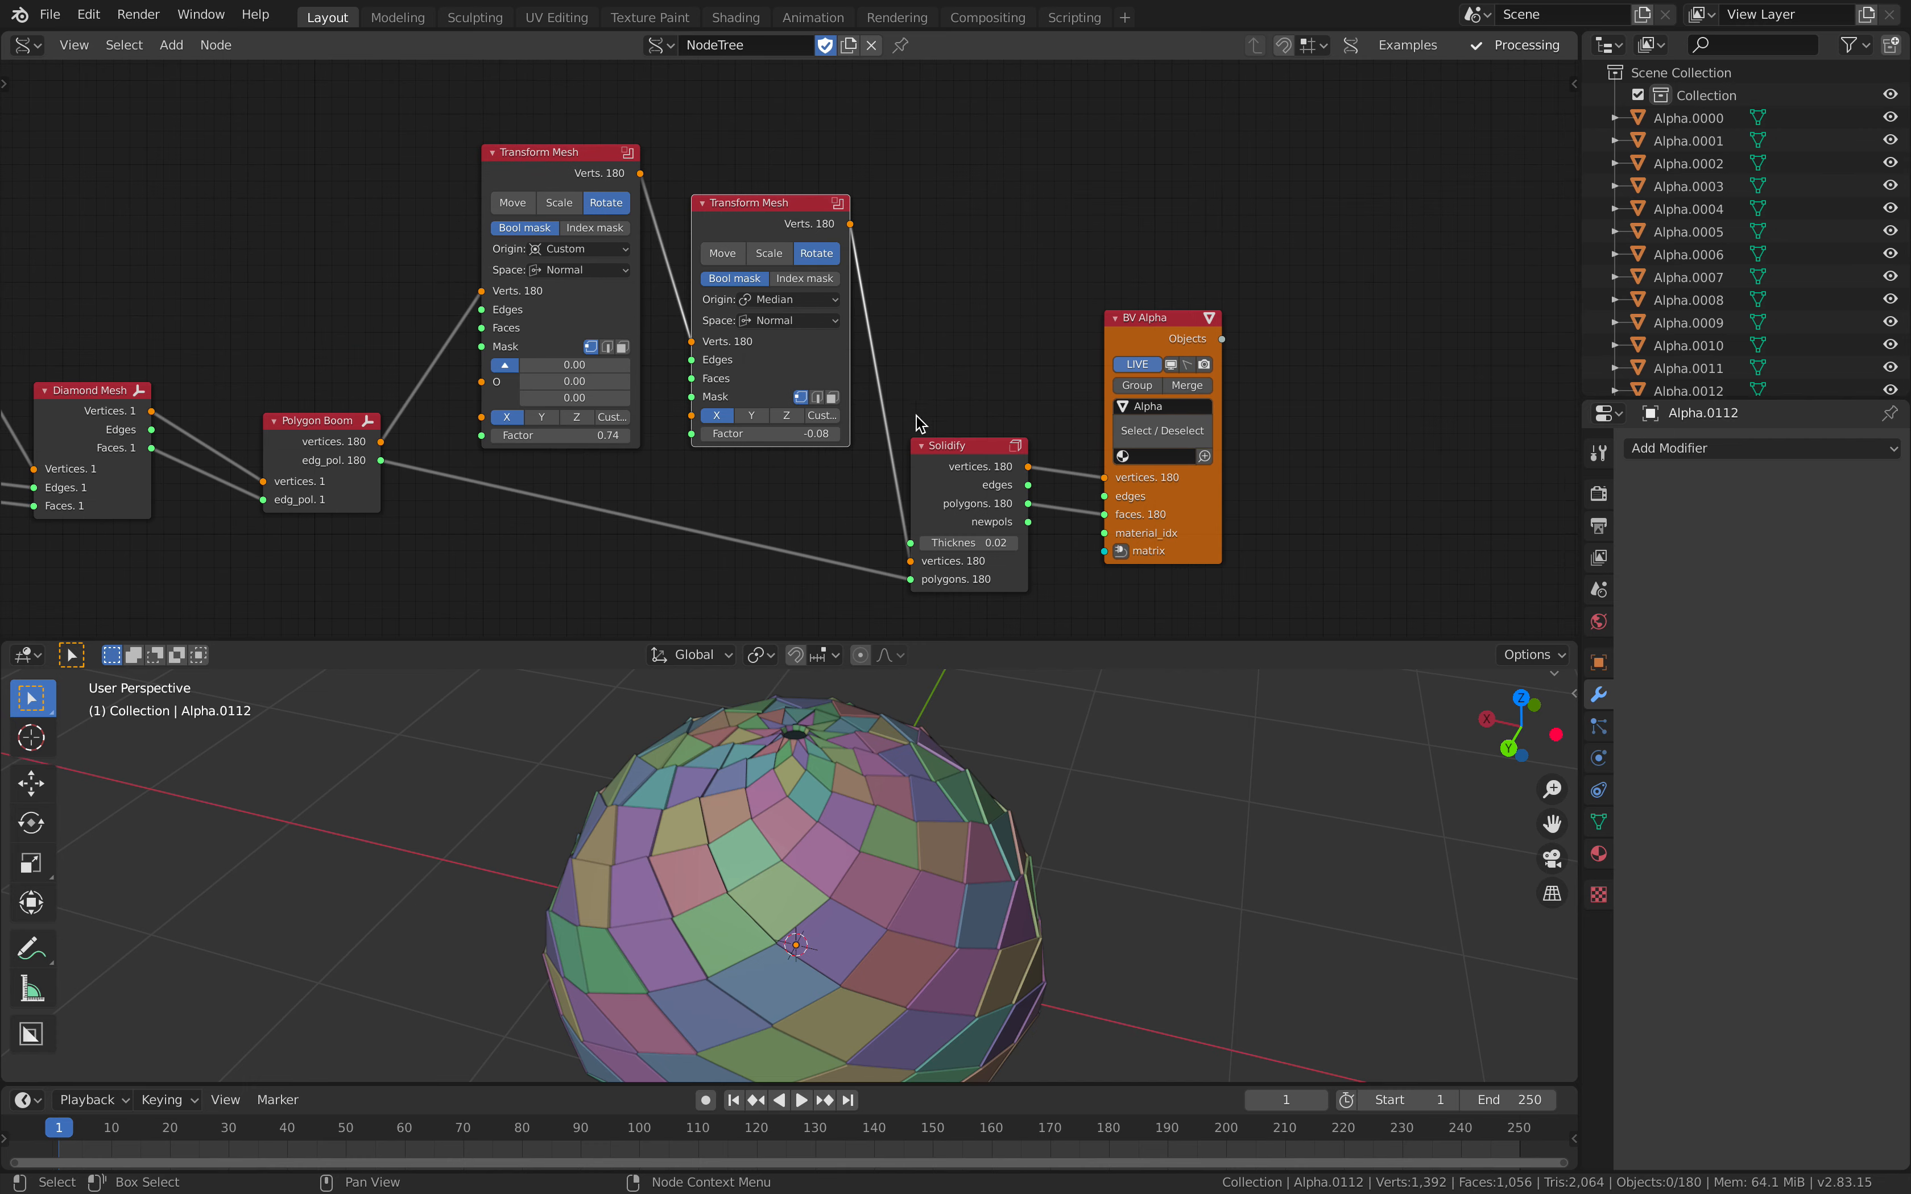
drag(968, 468, 976, 460)
drag(1158, 503, 1235, 502)
scroll(921, 451, down, 4)
middle_drag(919, 505, 1029, 439)
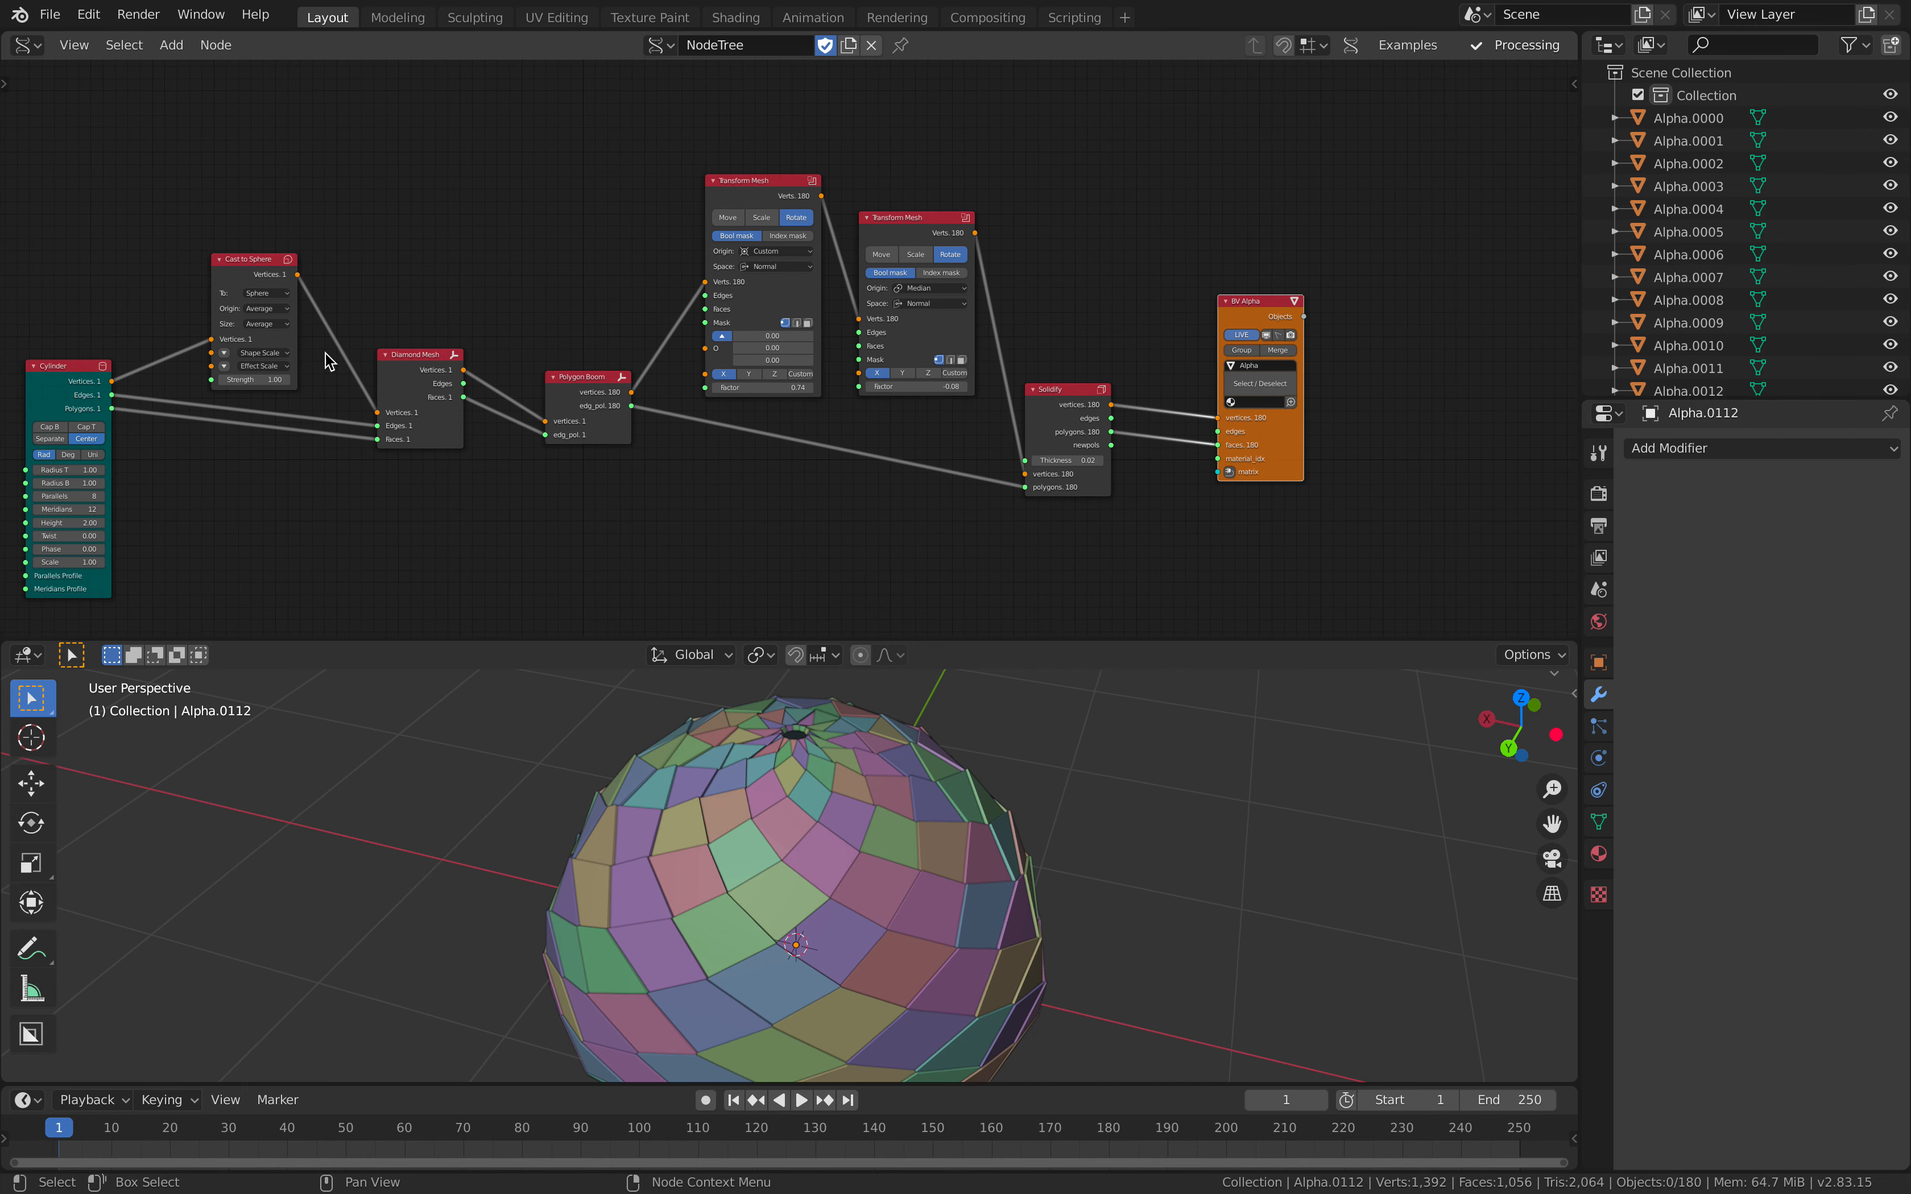
Step: Set the first Transform Mesh's Factor to 0.86 and the second one's to -0.92
middle_drag(325, 352, 437, 341)
middle_drag(886, 766, 829, 741)
middle_drag(960, 465, 709, 439)
scroll(709, 438, up, 3)
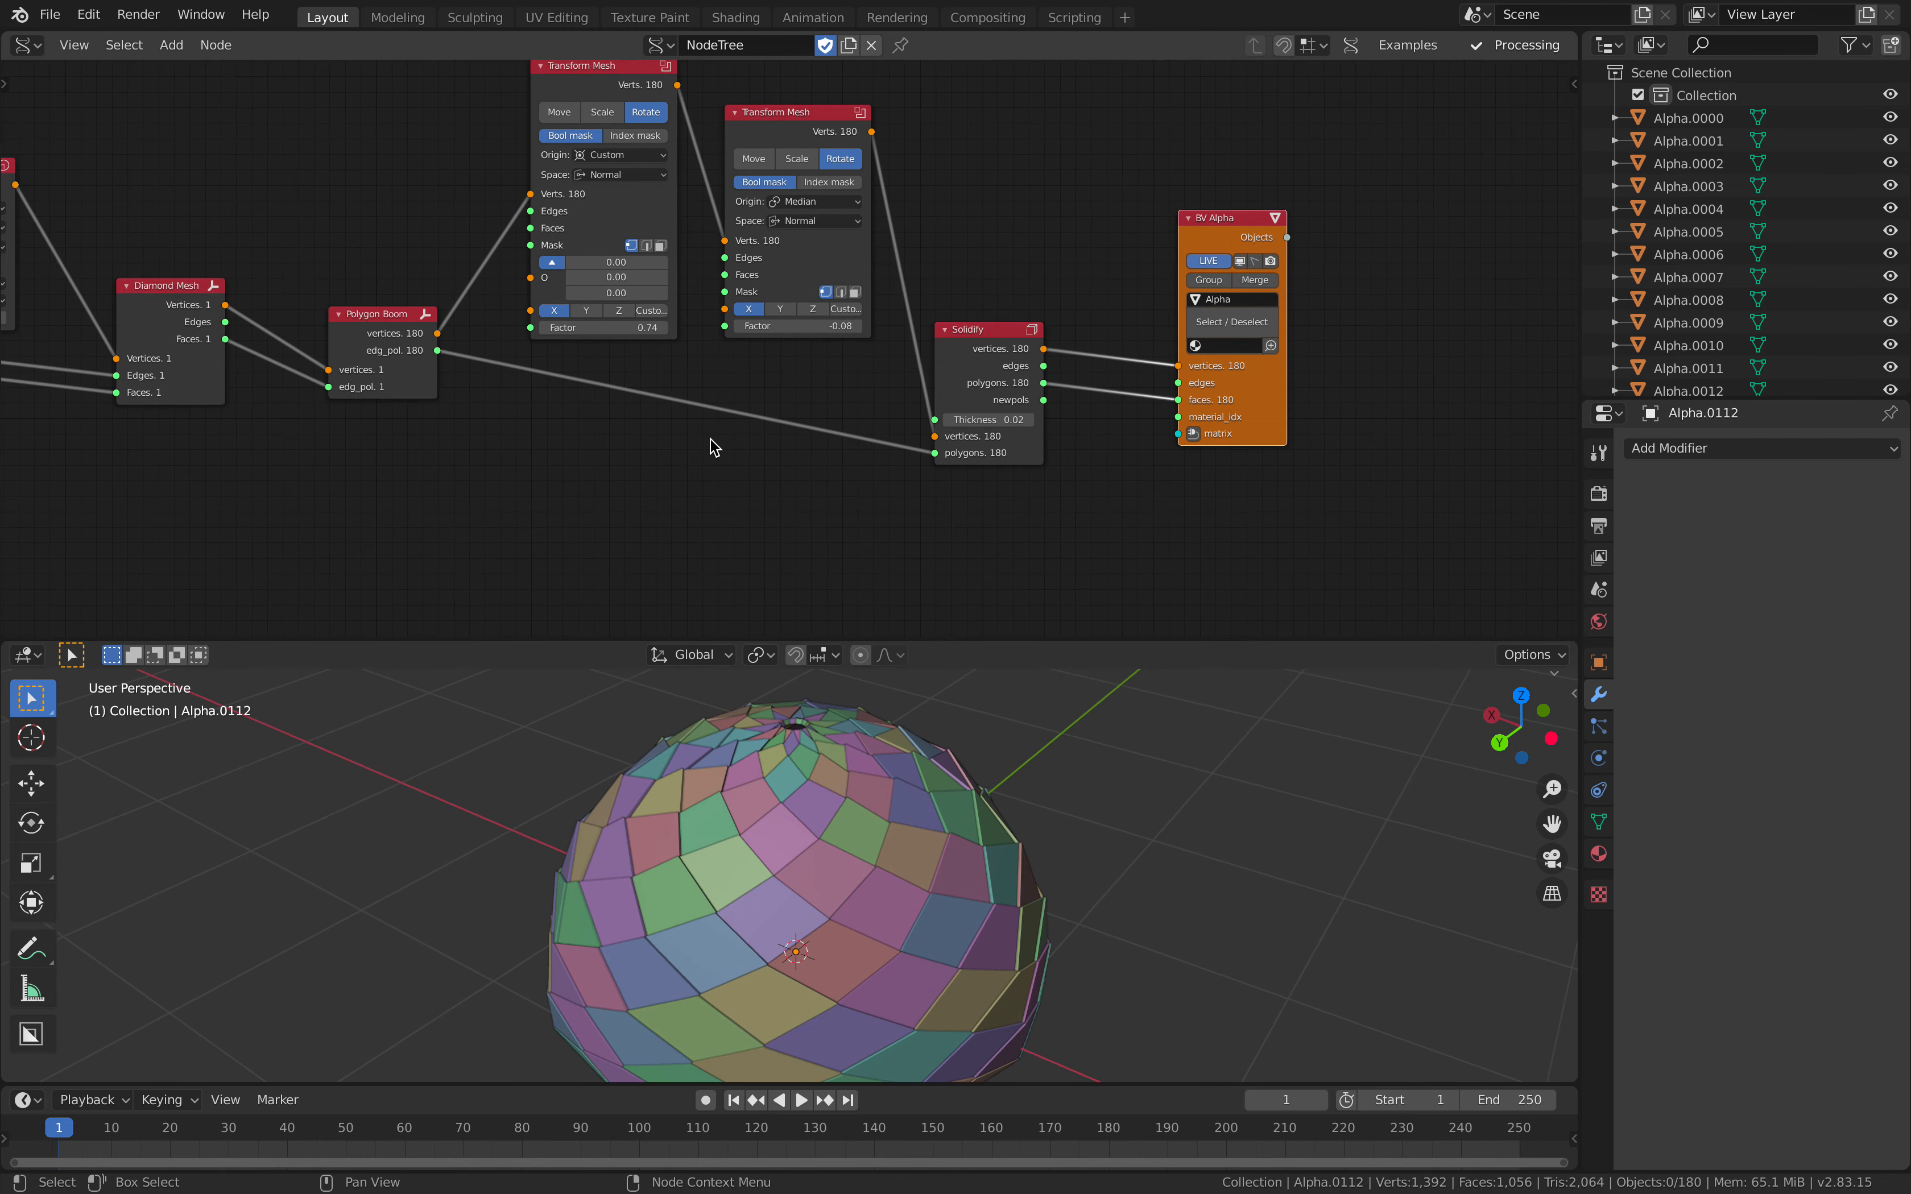
scroll(713, 447, up, 2)
drag(817, 373, 760, 374)
drag(553, 376, 505, 376)
middle_drag(620, 382, 635, 421)
drag(608, 414, 691, 414)
Step: Spread out the Solidify, BV Alpha and two Transform Mesh nodes, moving them away from Polygon Boom
drag(1006, 444, 1069, 456)
drag(1347, 506, 1472, 512)
drag(798, 154, 891, 172)
drag(511, 182, 571, 195)
Step: Save the file as a new incremented version named pineapple_scale_study_005.blend
click(58, 16)
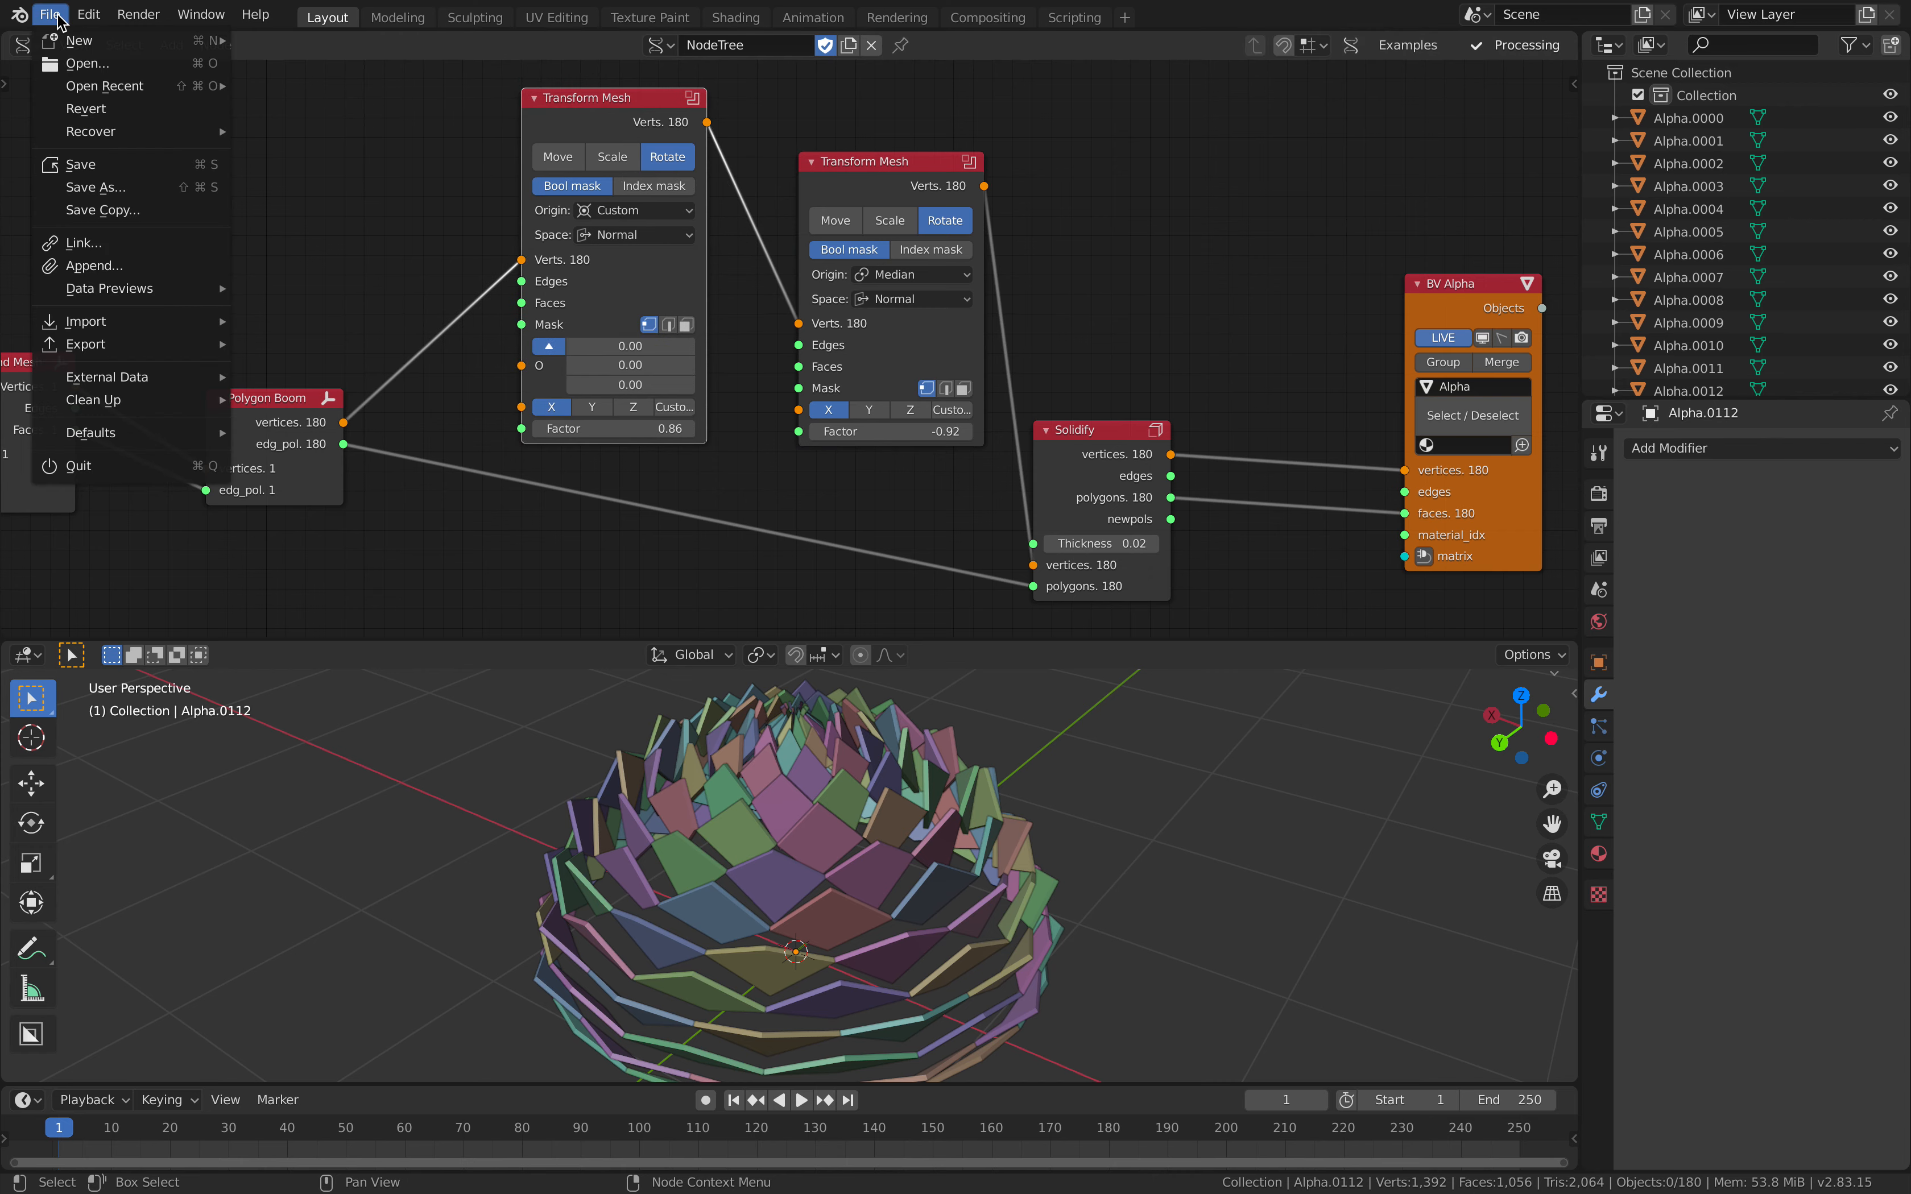
click(89, 187)
click(1247, 1020)
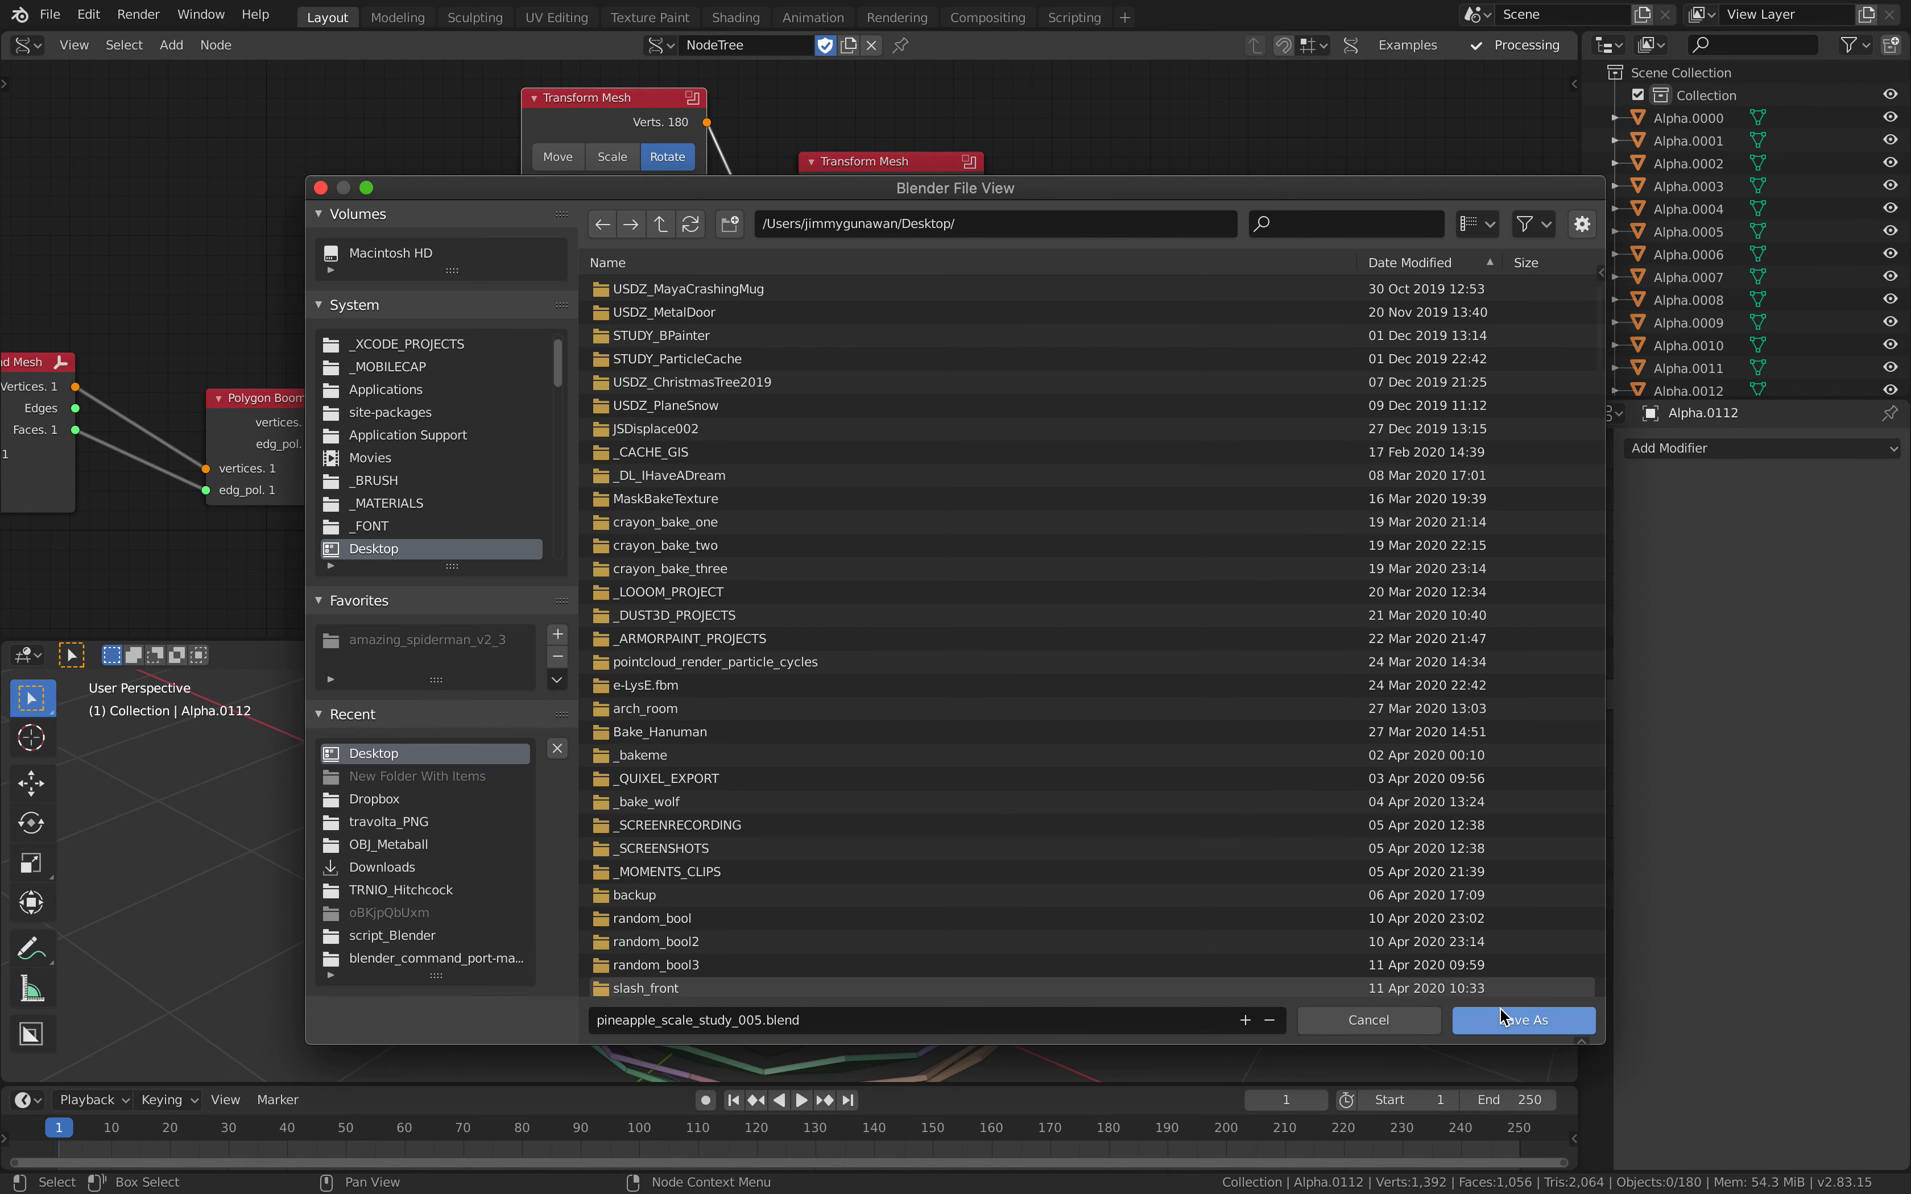
click(1489, 1019)
Step: Move BV Alpha and both Transform Mesh nodes further along to open a gap after Polygon Boom
key(KP_Decimal)
drag(1199, 493, 1258, 494)
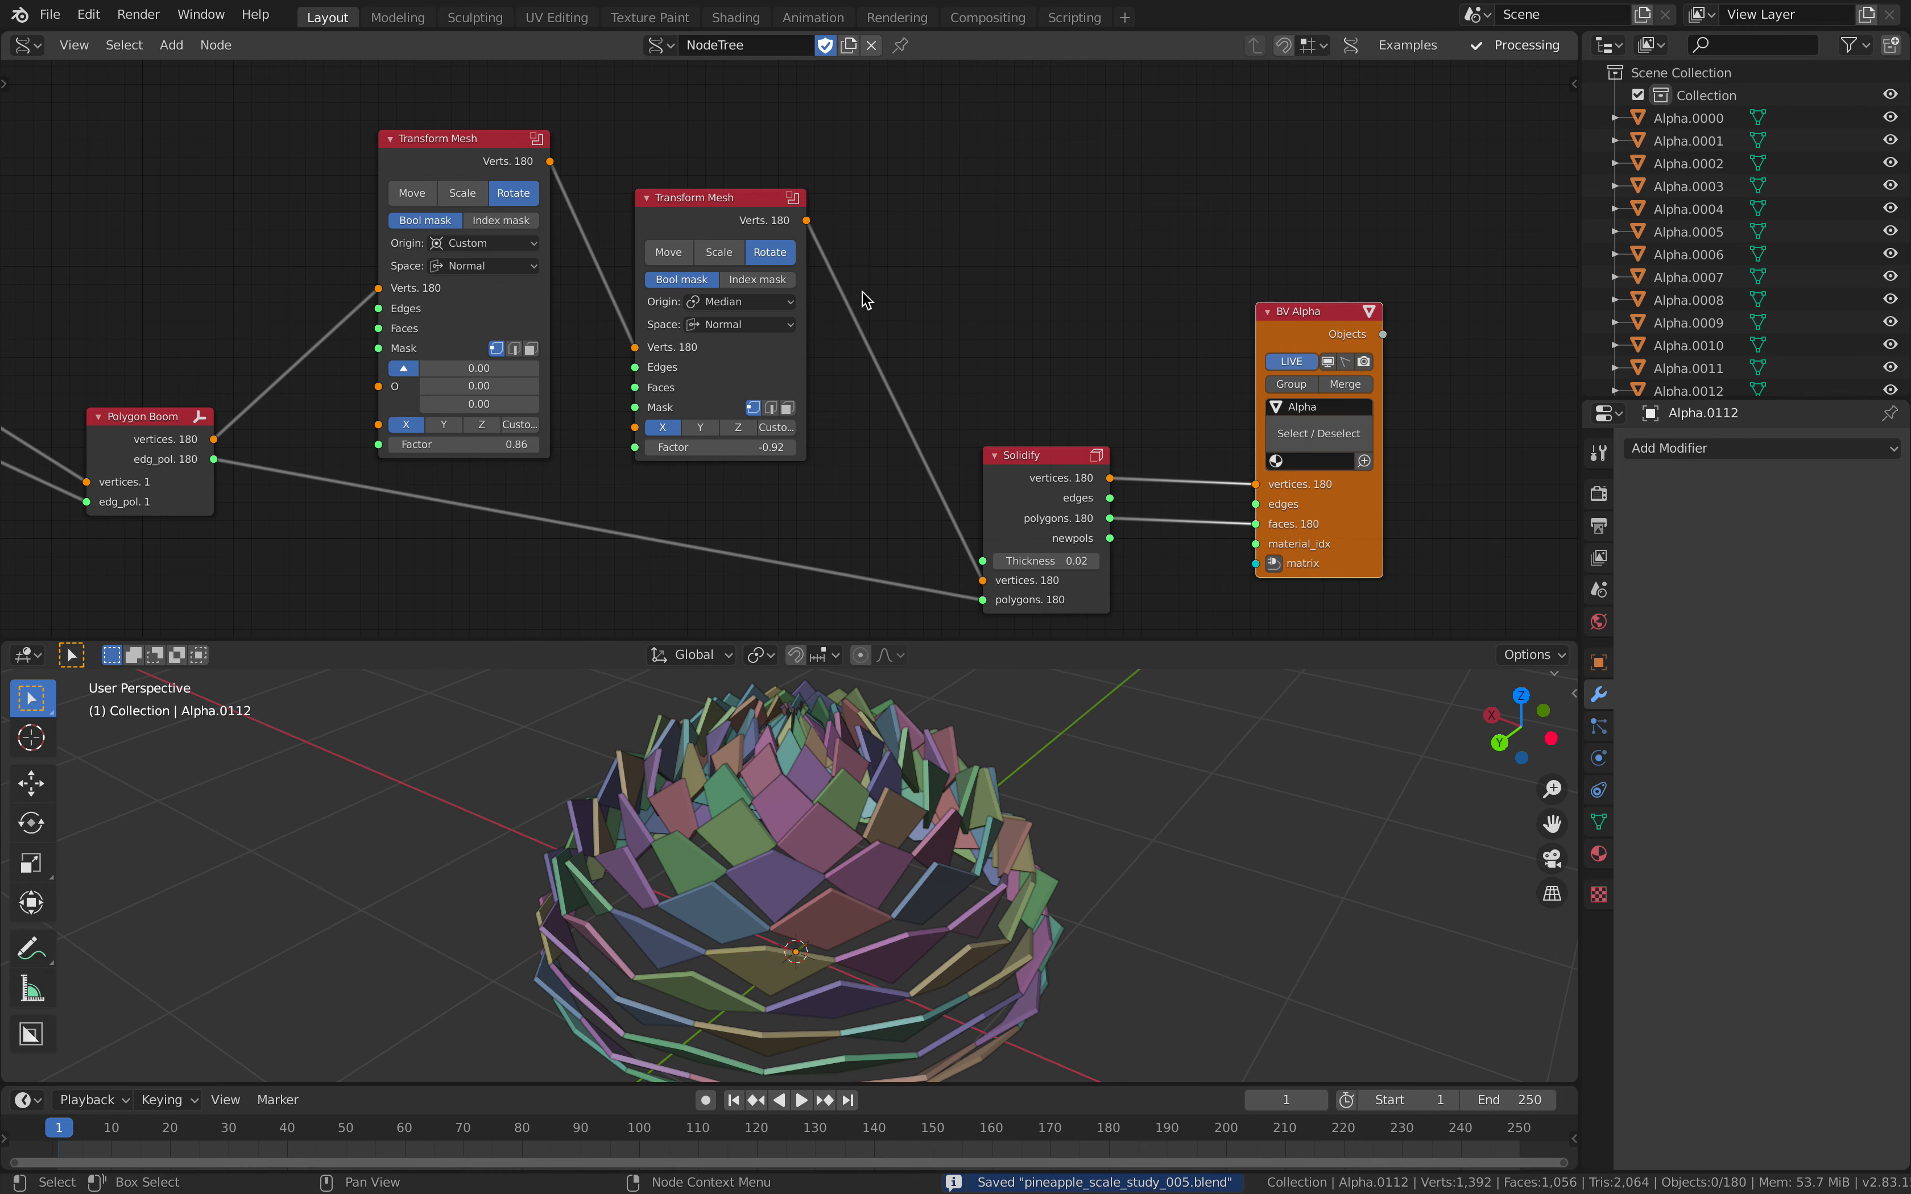
drag(746, 207, 904, 238)
drag(472, 148, 639, 183)
drag(896, 232, 848, 230)
middle_drag(744, 223, 921, 255)
Step: Duplicate the first Transform Mesh, place the copy above Polygon Boom and switch it to Scale
click(783, 224)
key(shift+d)
click(410, 71)
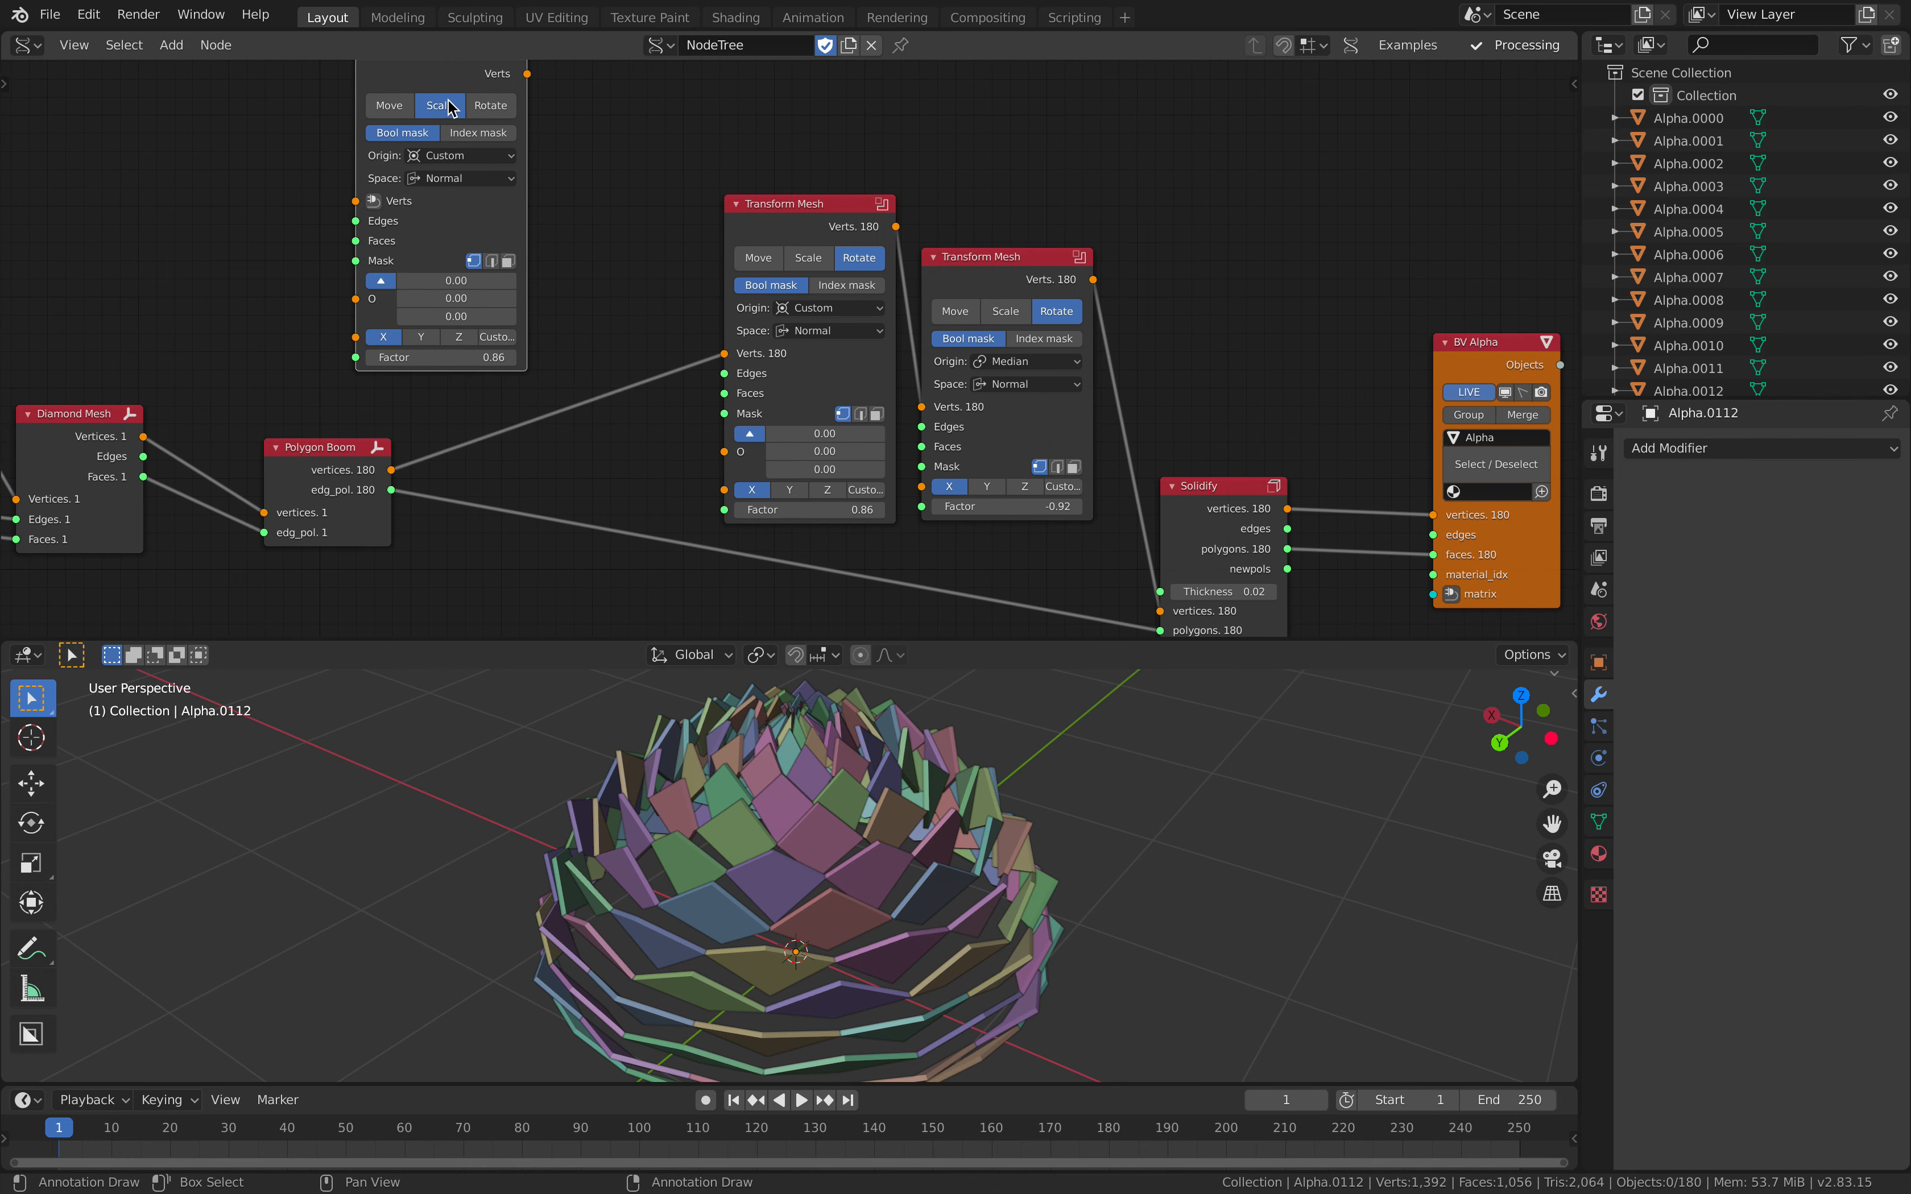
middle_drag(494, 204, 500, 225)
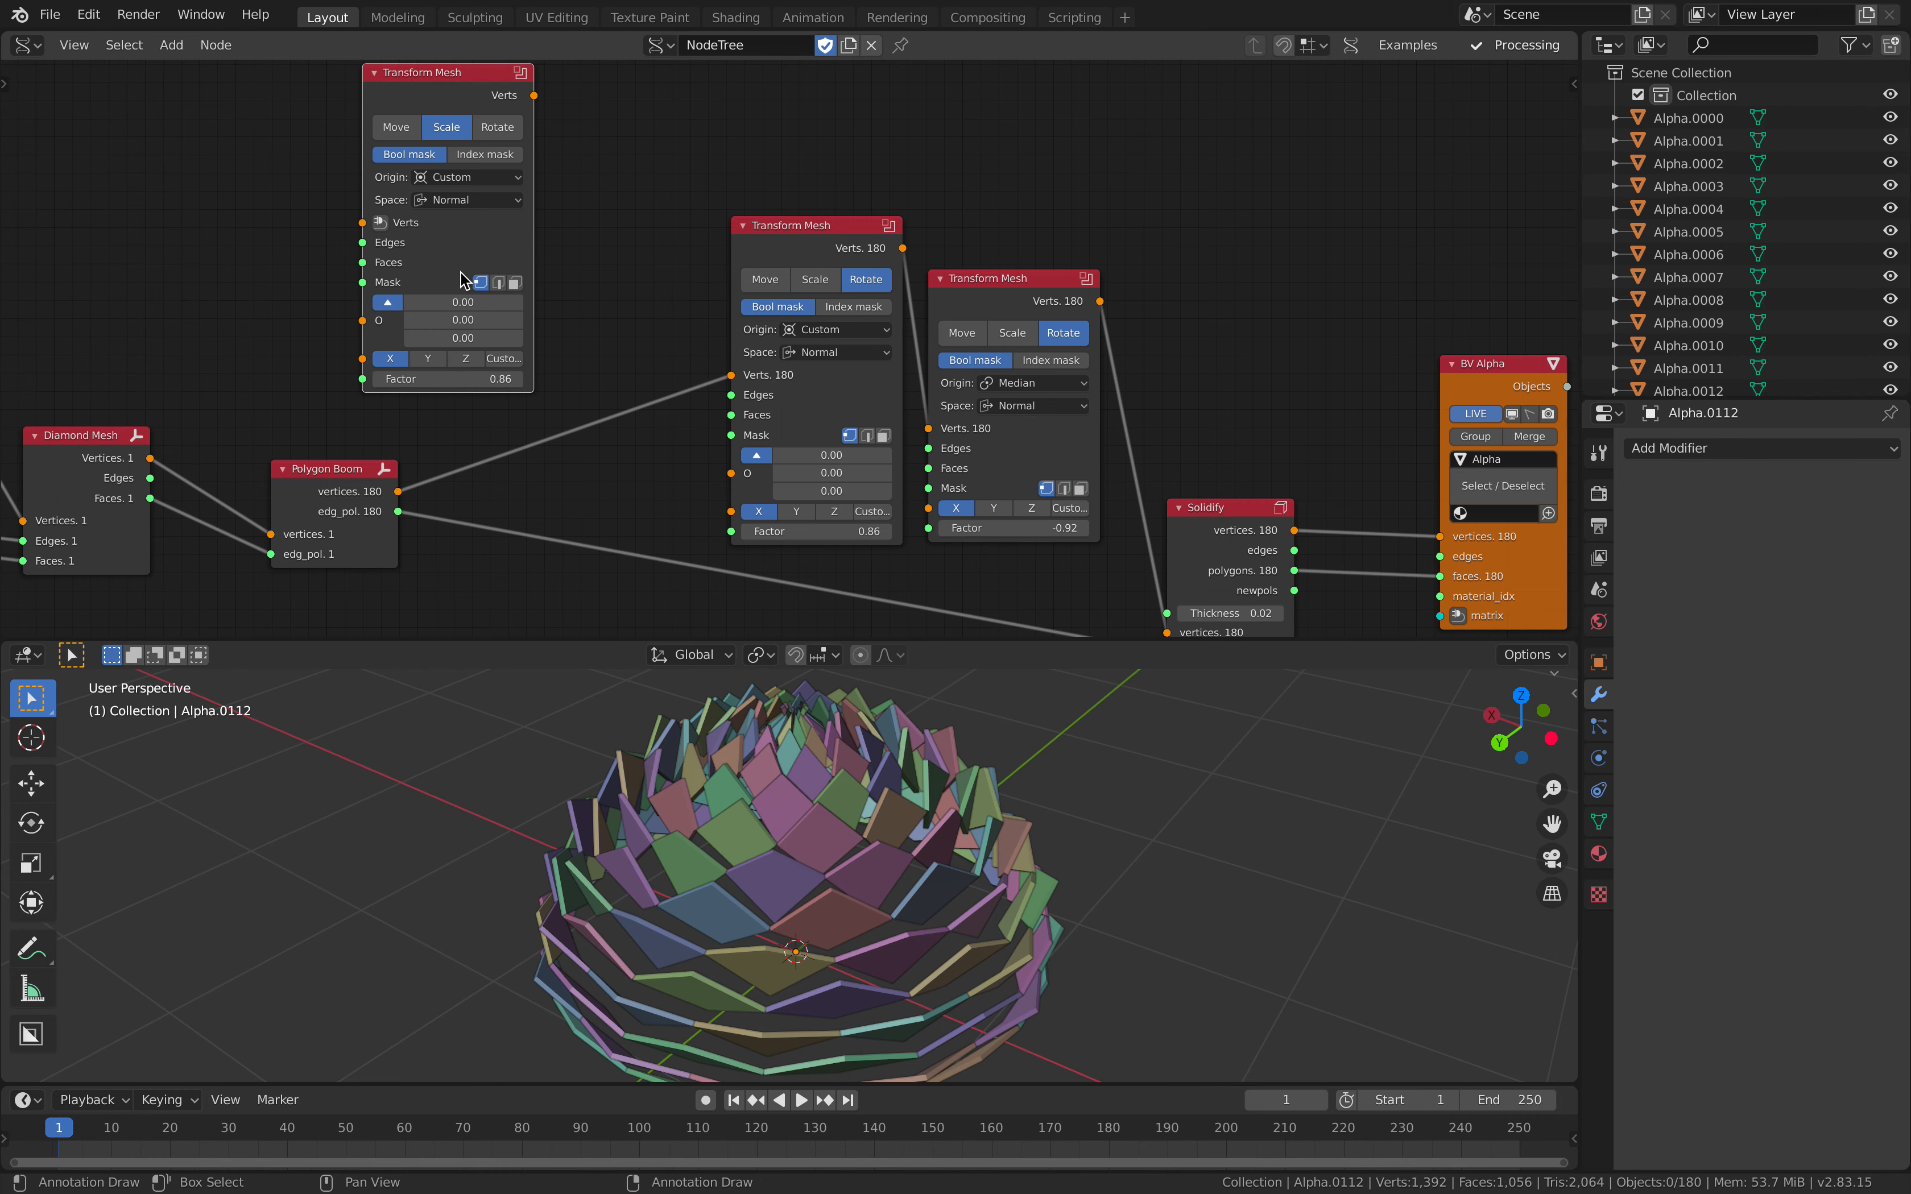
Step: Give the Scale Transform Mesh a custom direction of 1, 1, 1 and insert it between Polygon Boom and the first rotating one
click(500, 360)
click(397, 382)
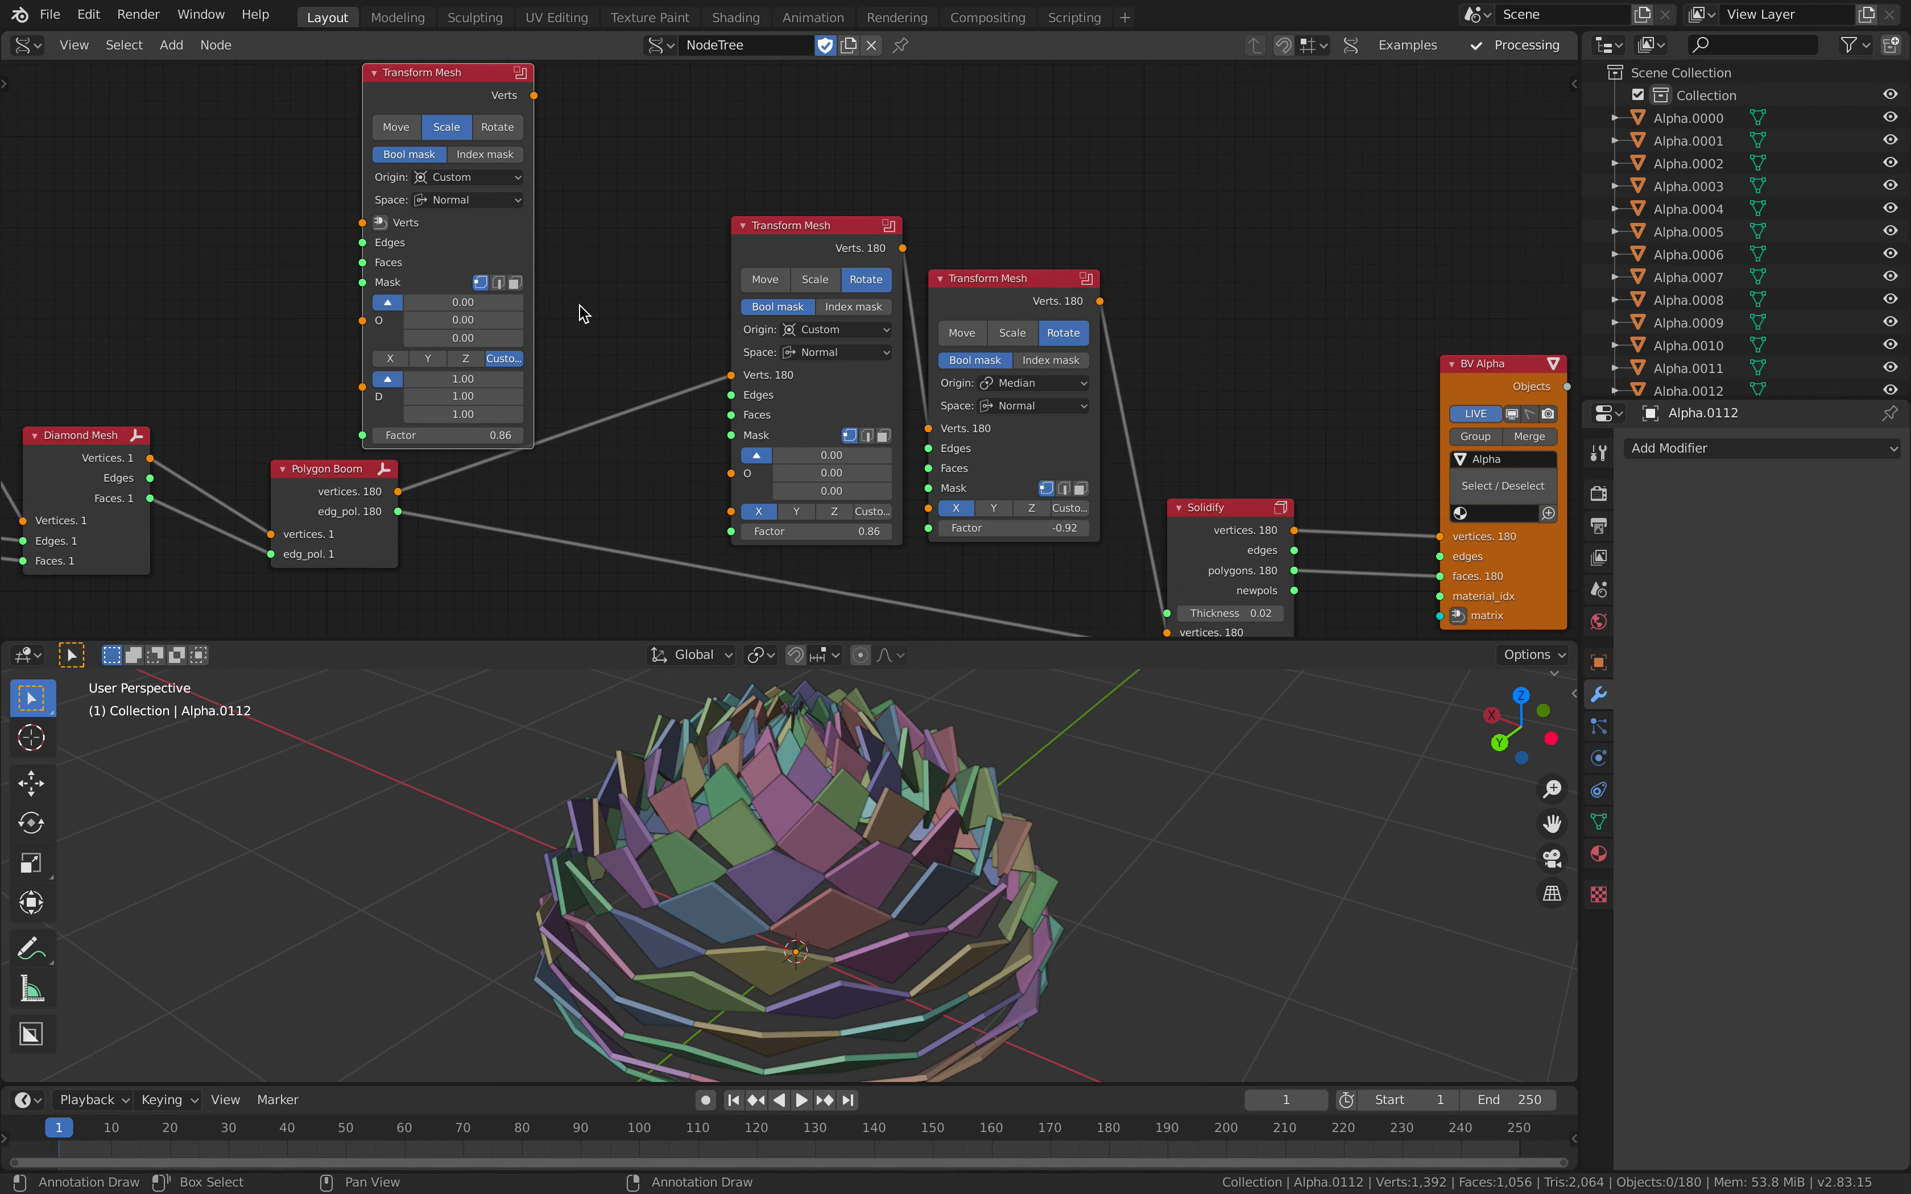
drag(455, 93, 566, 160)
Step: Set the scaling Transform Mesh's Factor to -0.70, its Origin to Individual and its Space to Global
mouse_move(557, 496)
mouse_down()
mouse_move(520, 496)
mouse_move(603, 496)
mouse_move(541, 496)
mouse_up()
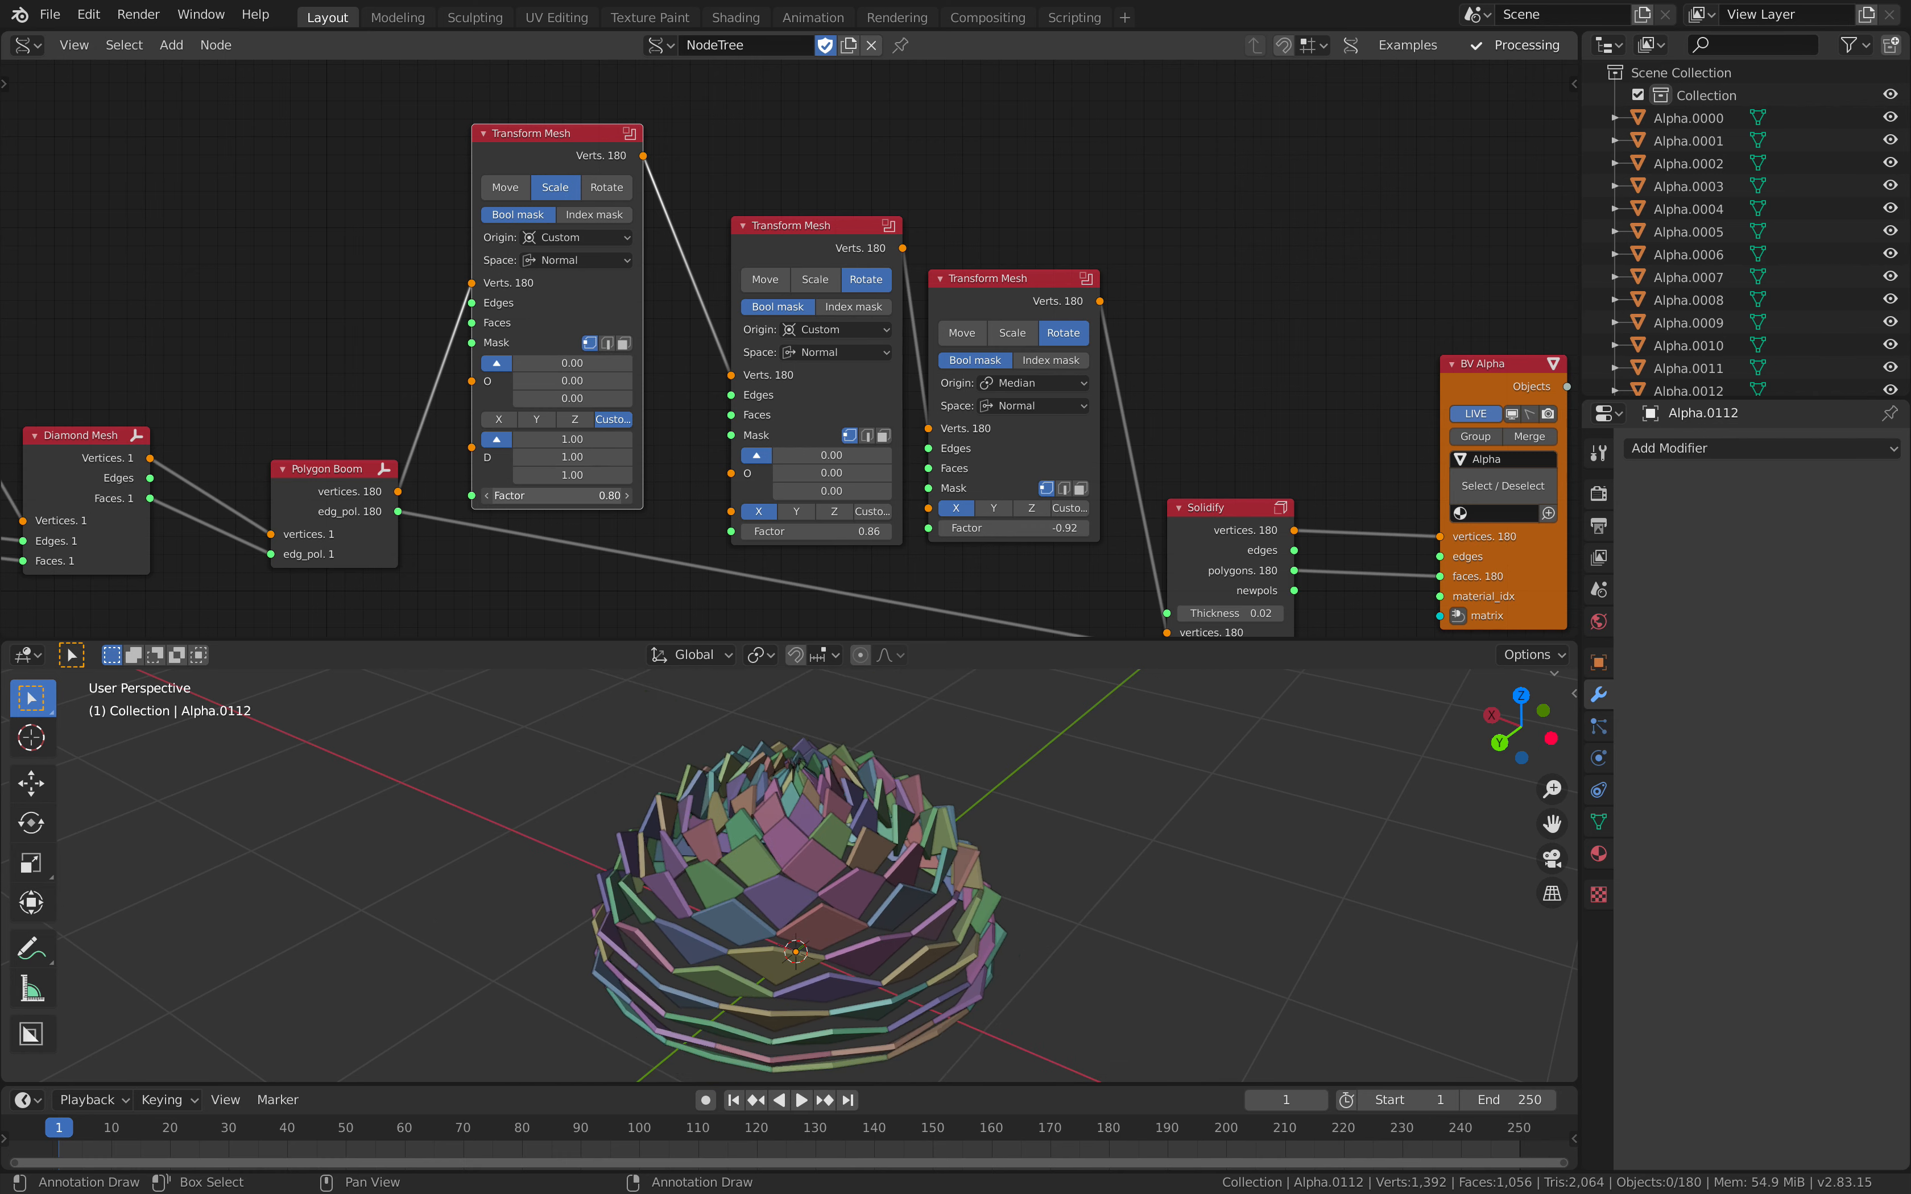
click(570, 238)
click(580, 266)
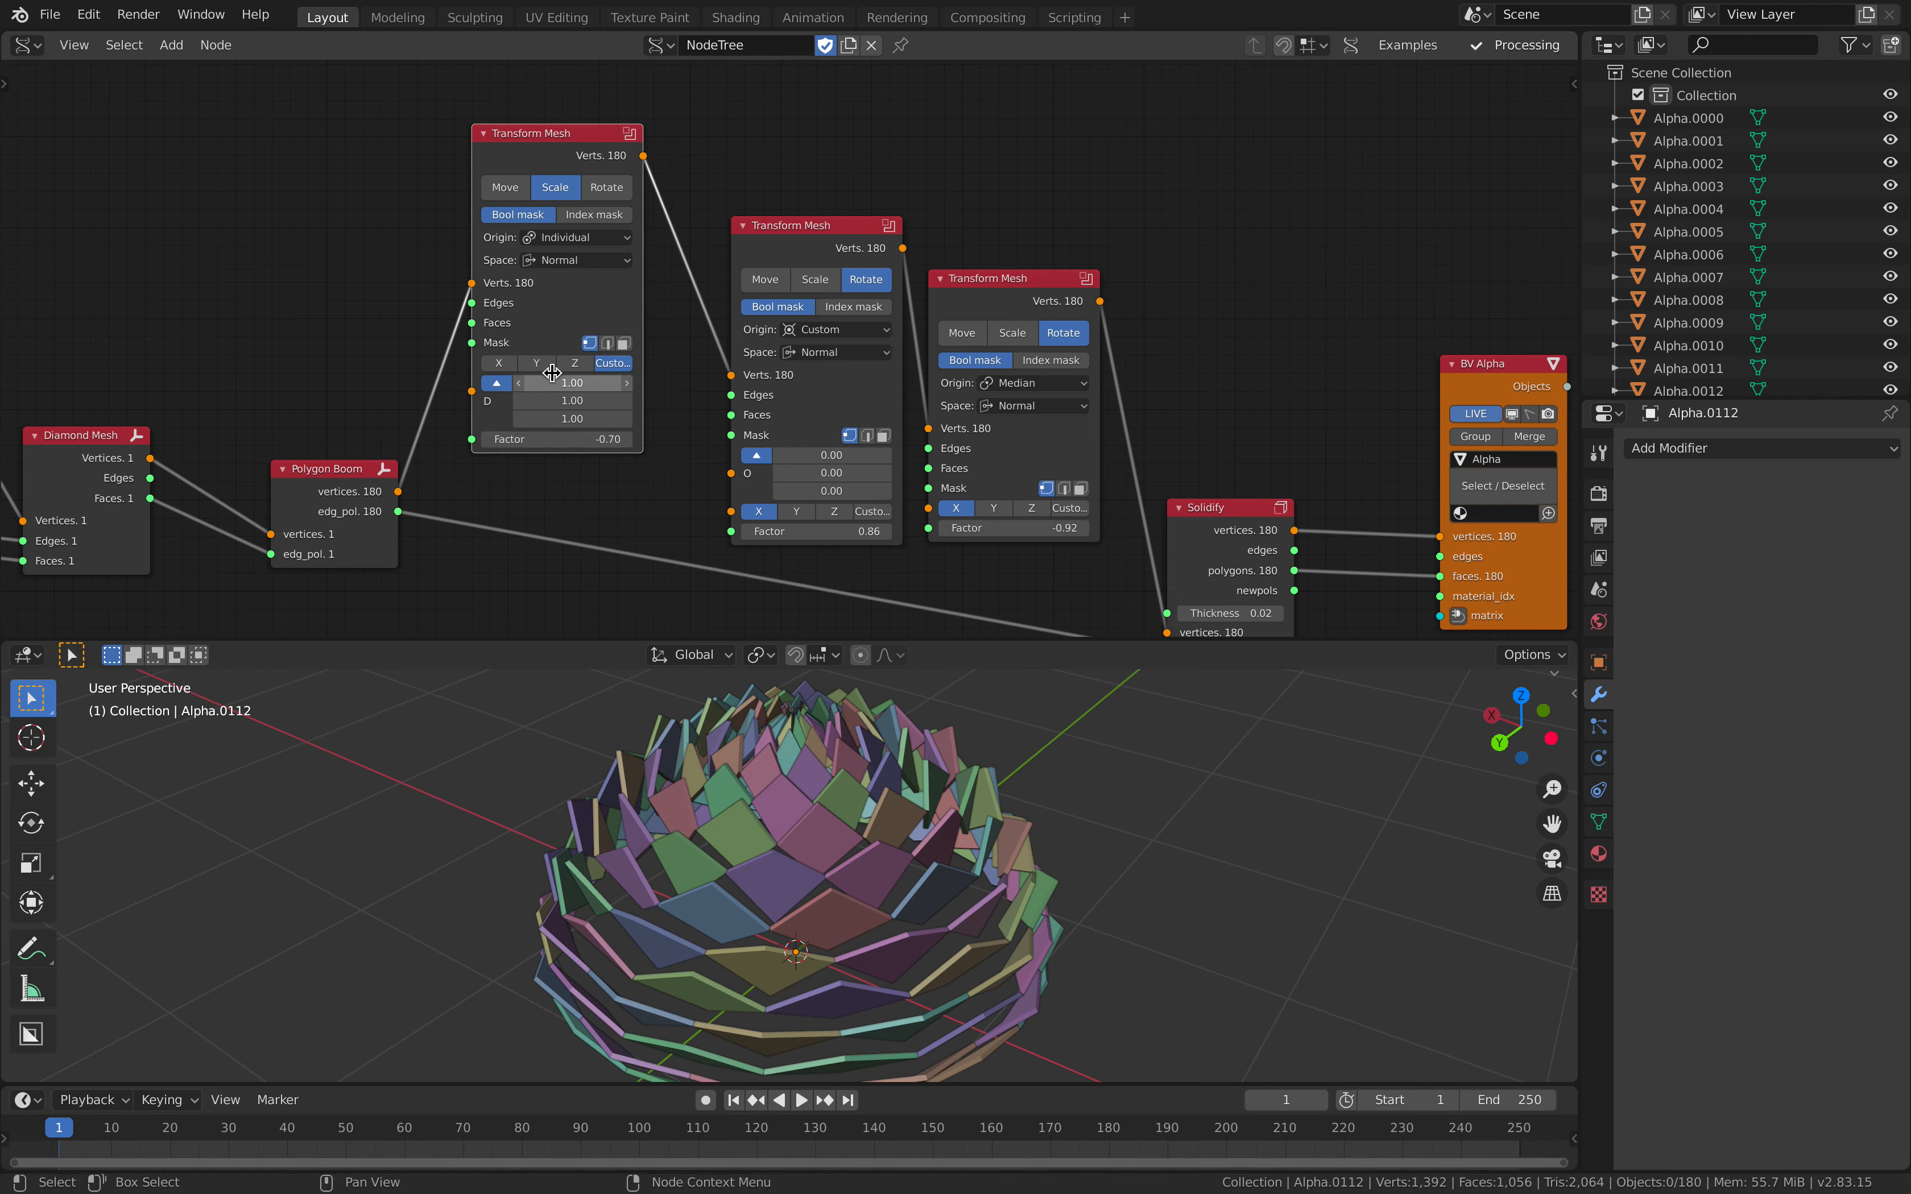
click(588, 262)
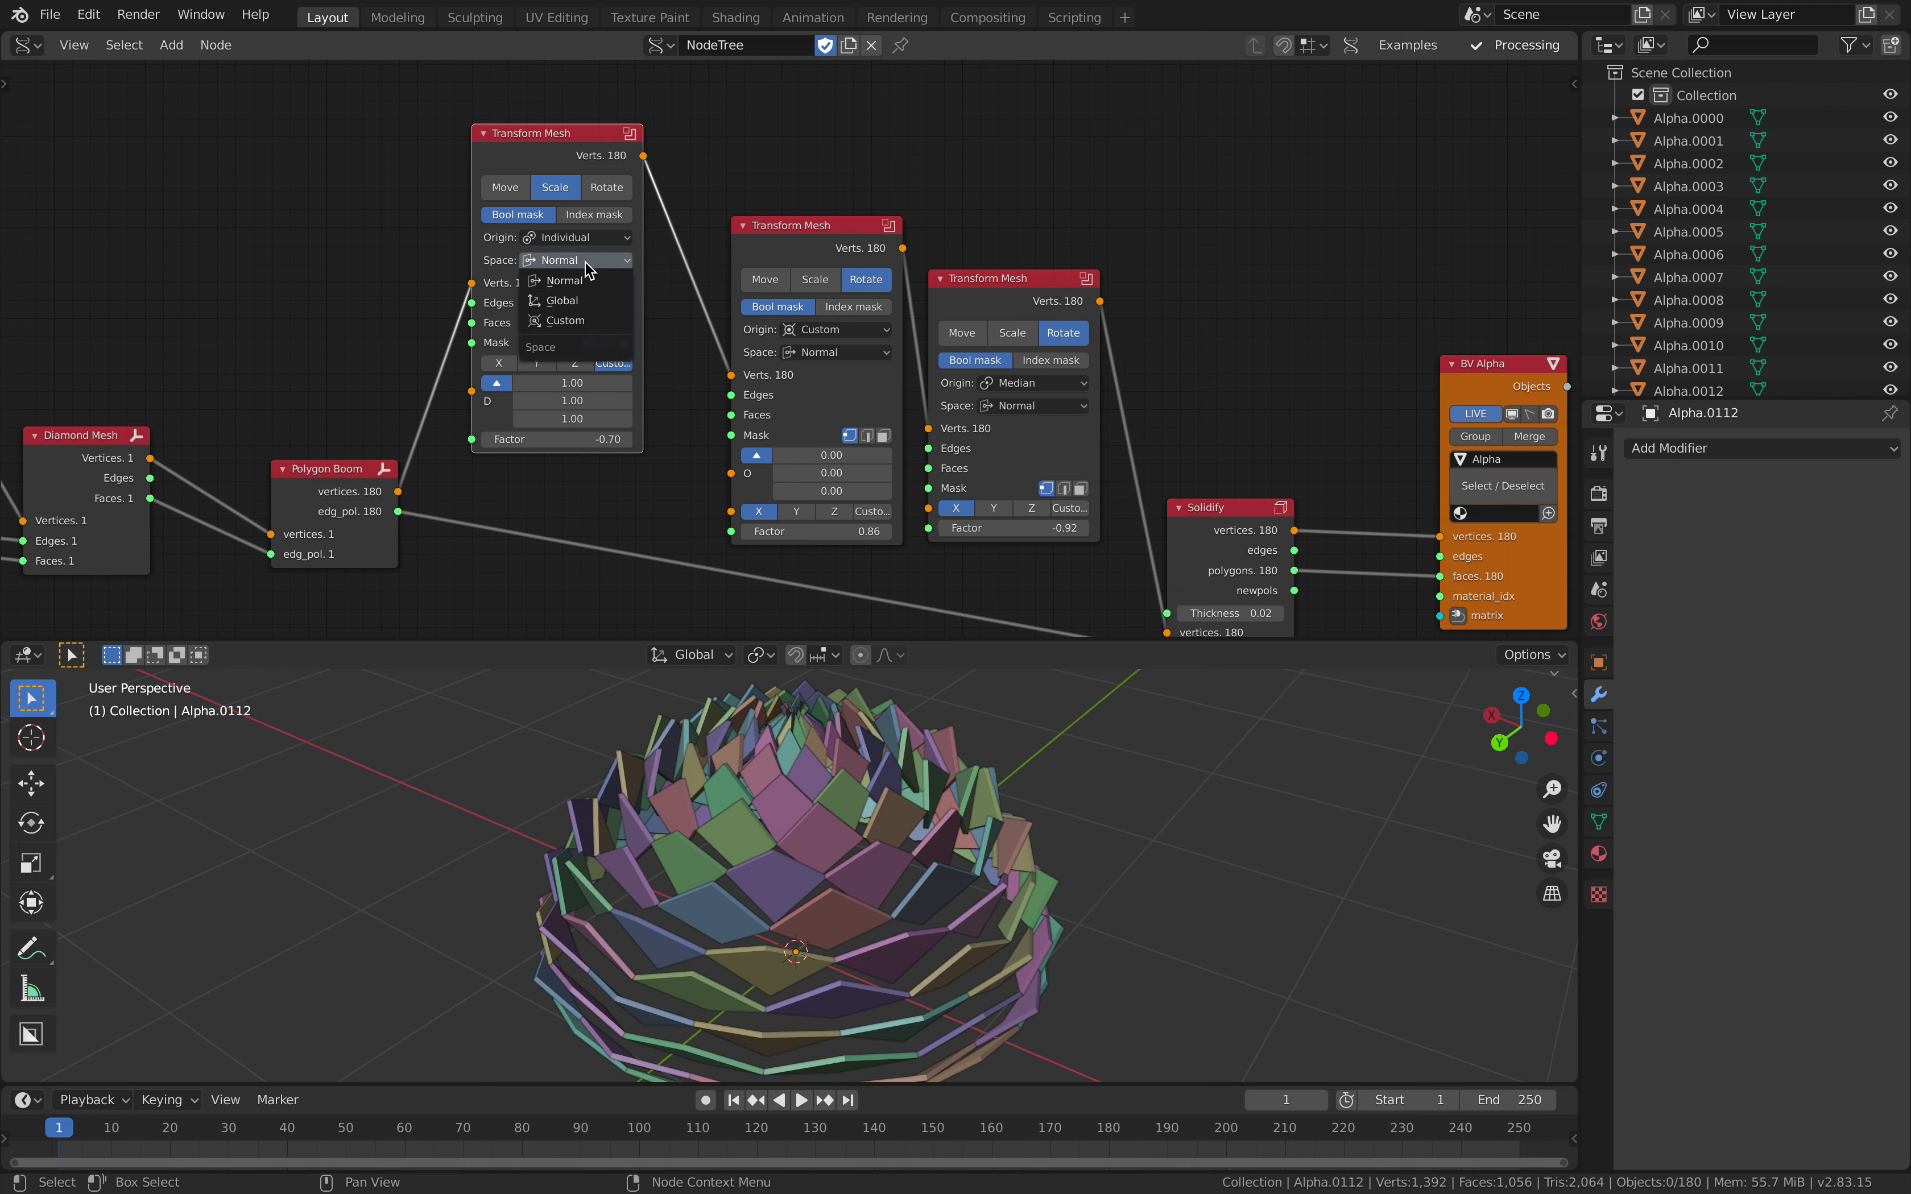
click(580, 304)
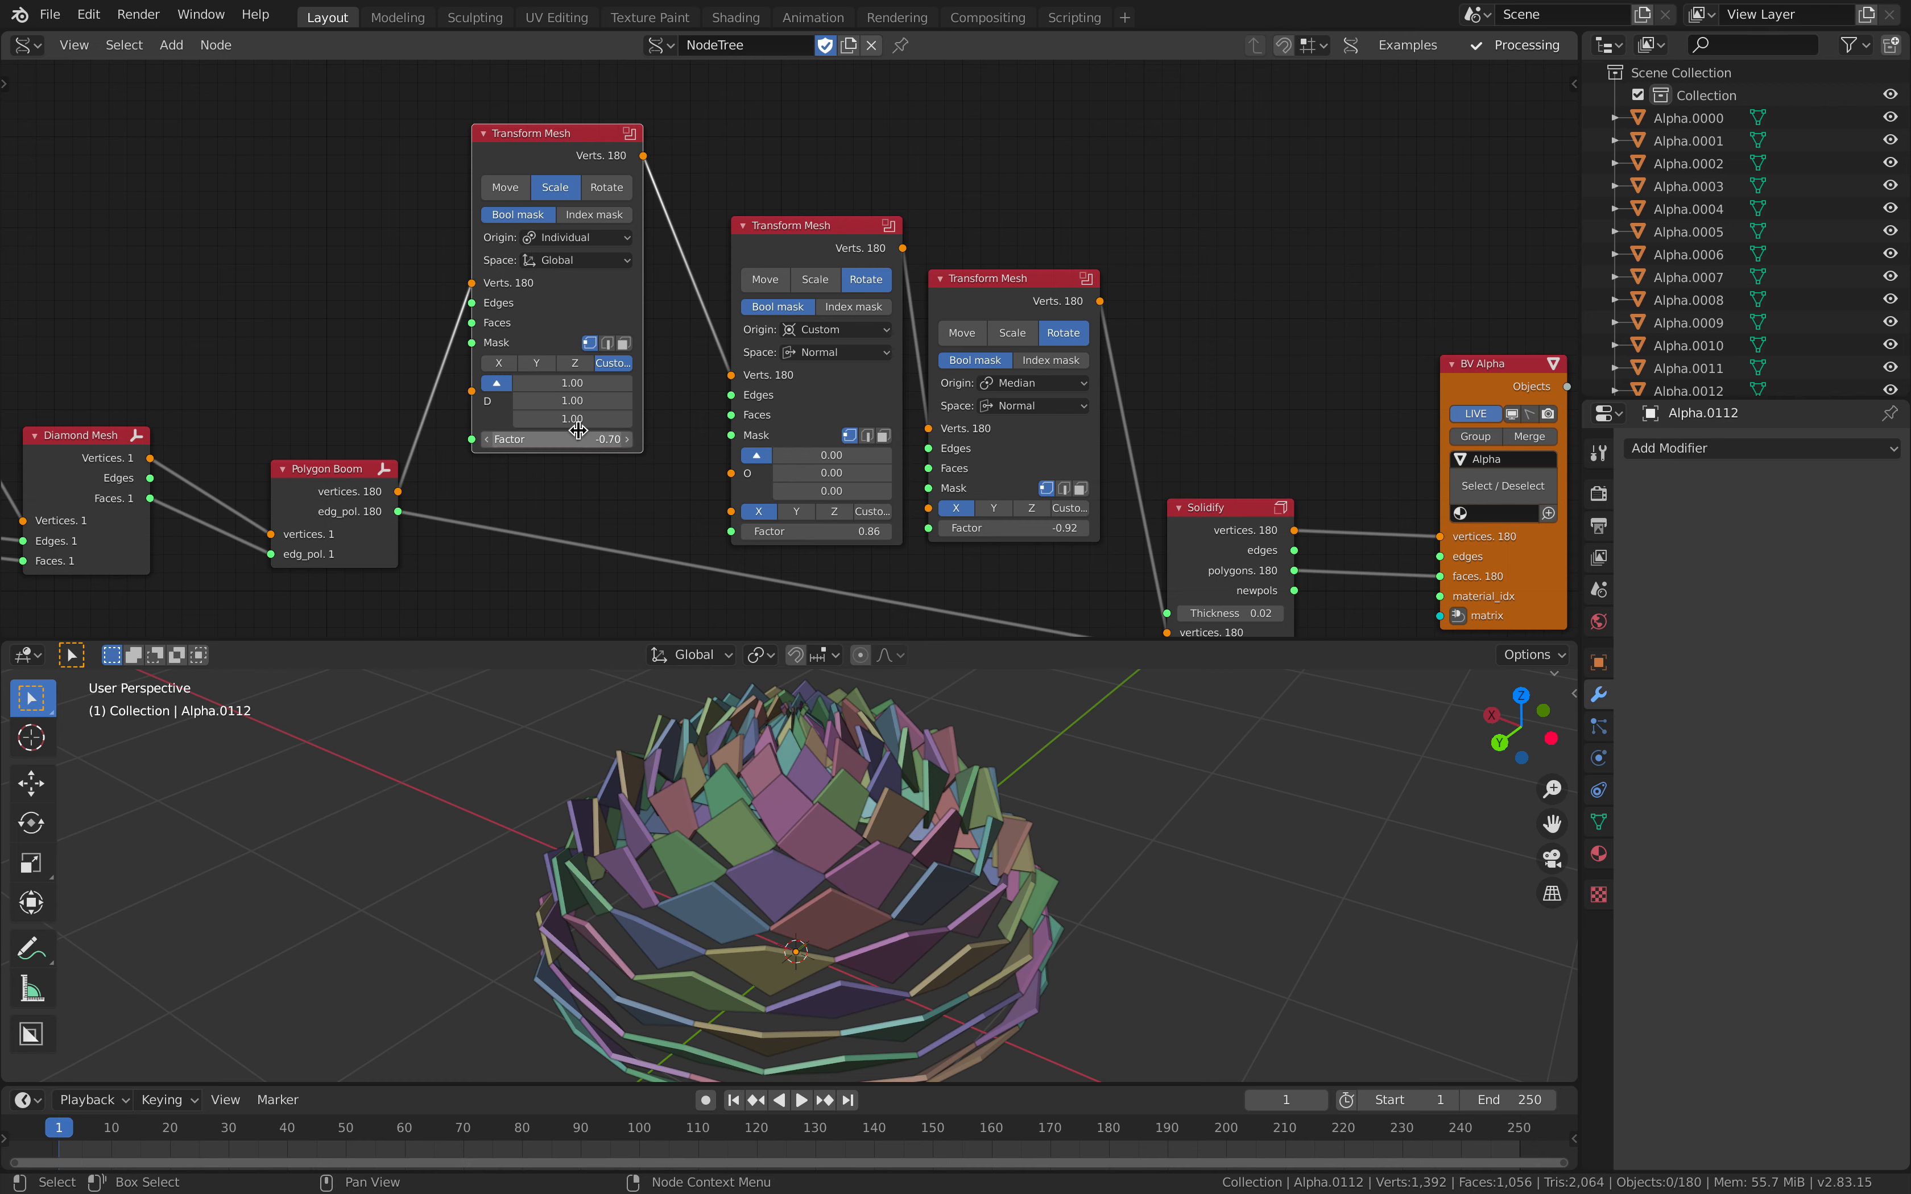
Step: Try other Space options on the scaling Transform Mesh, settling on Normal, then set its Origin to Median and Factor to 1.16
click(576, 263)
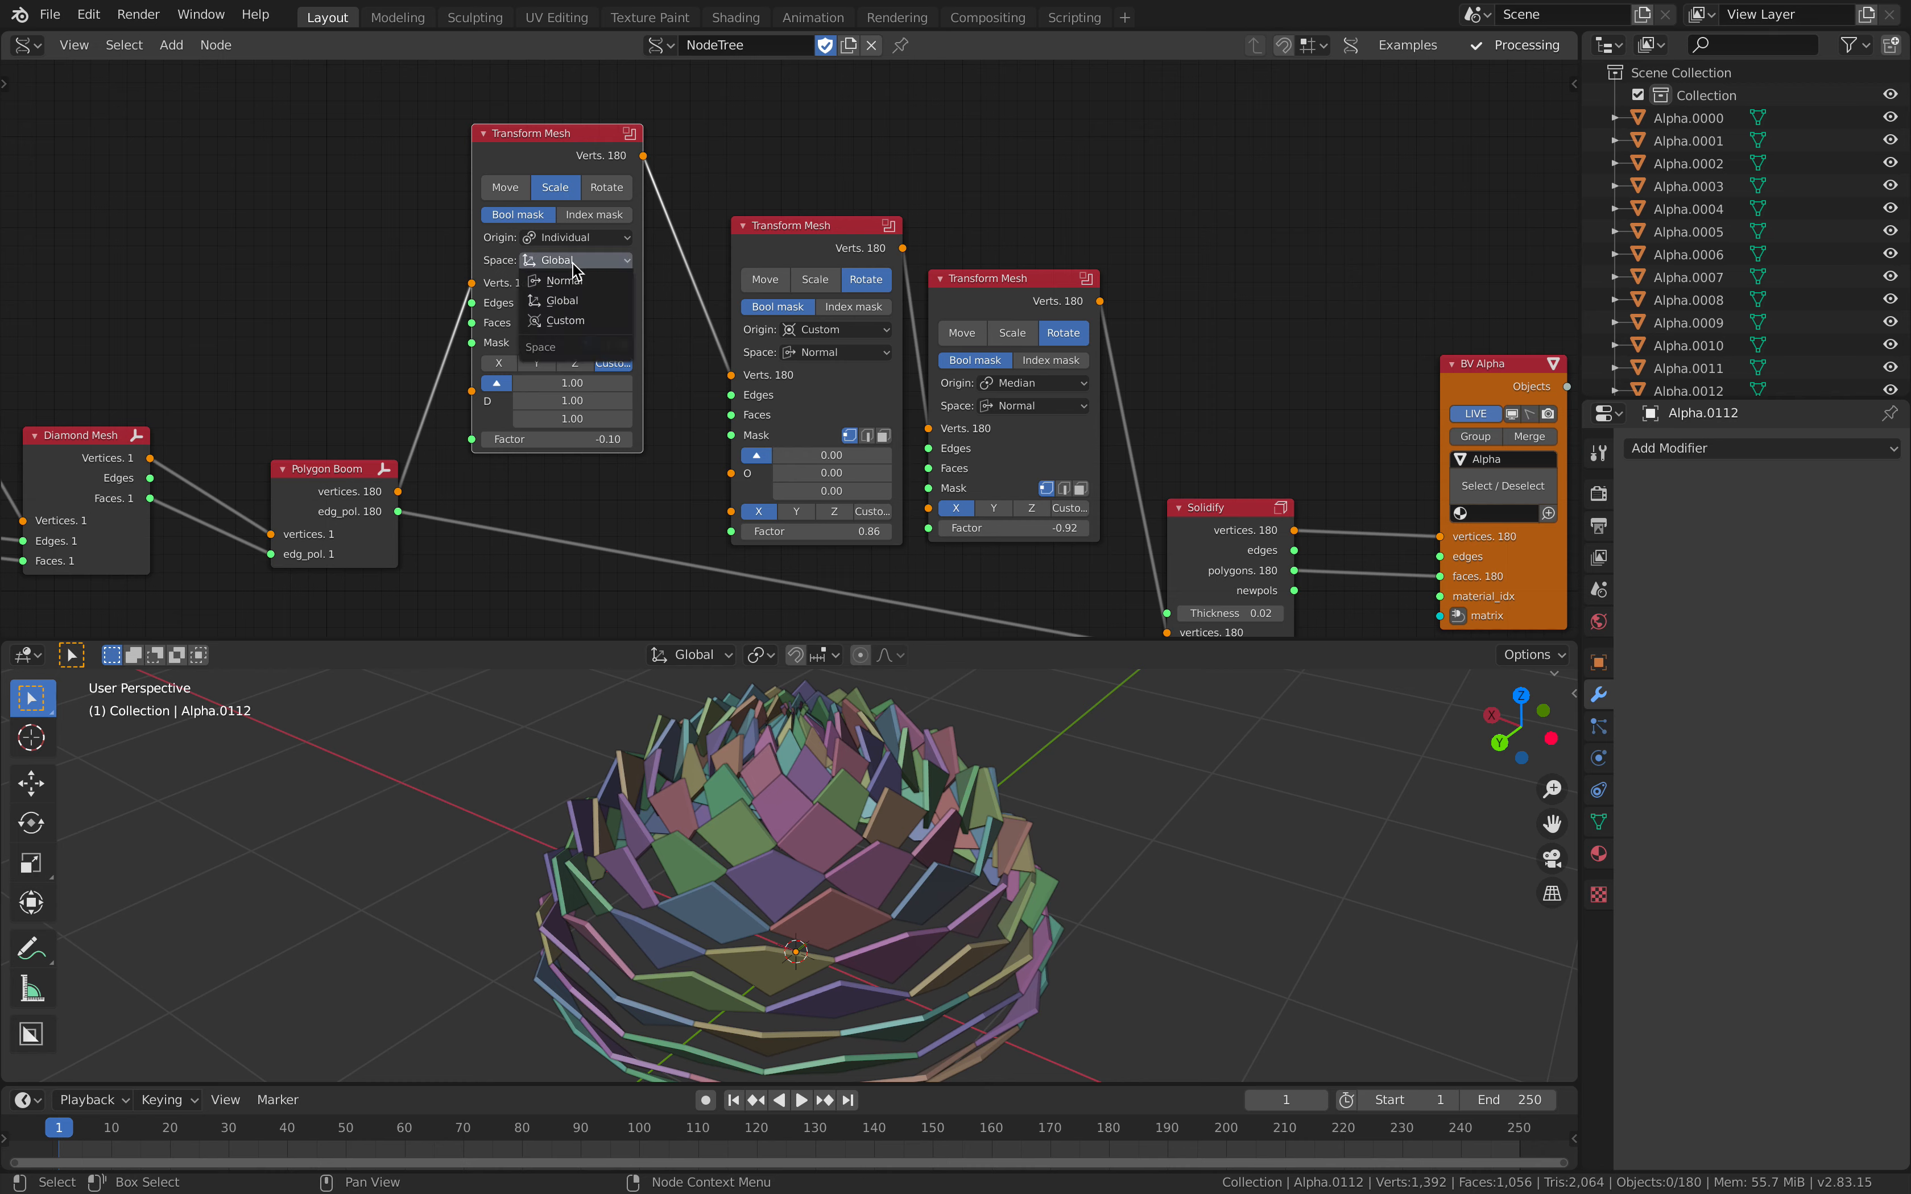
click(588, 321)
click(582, 268)
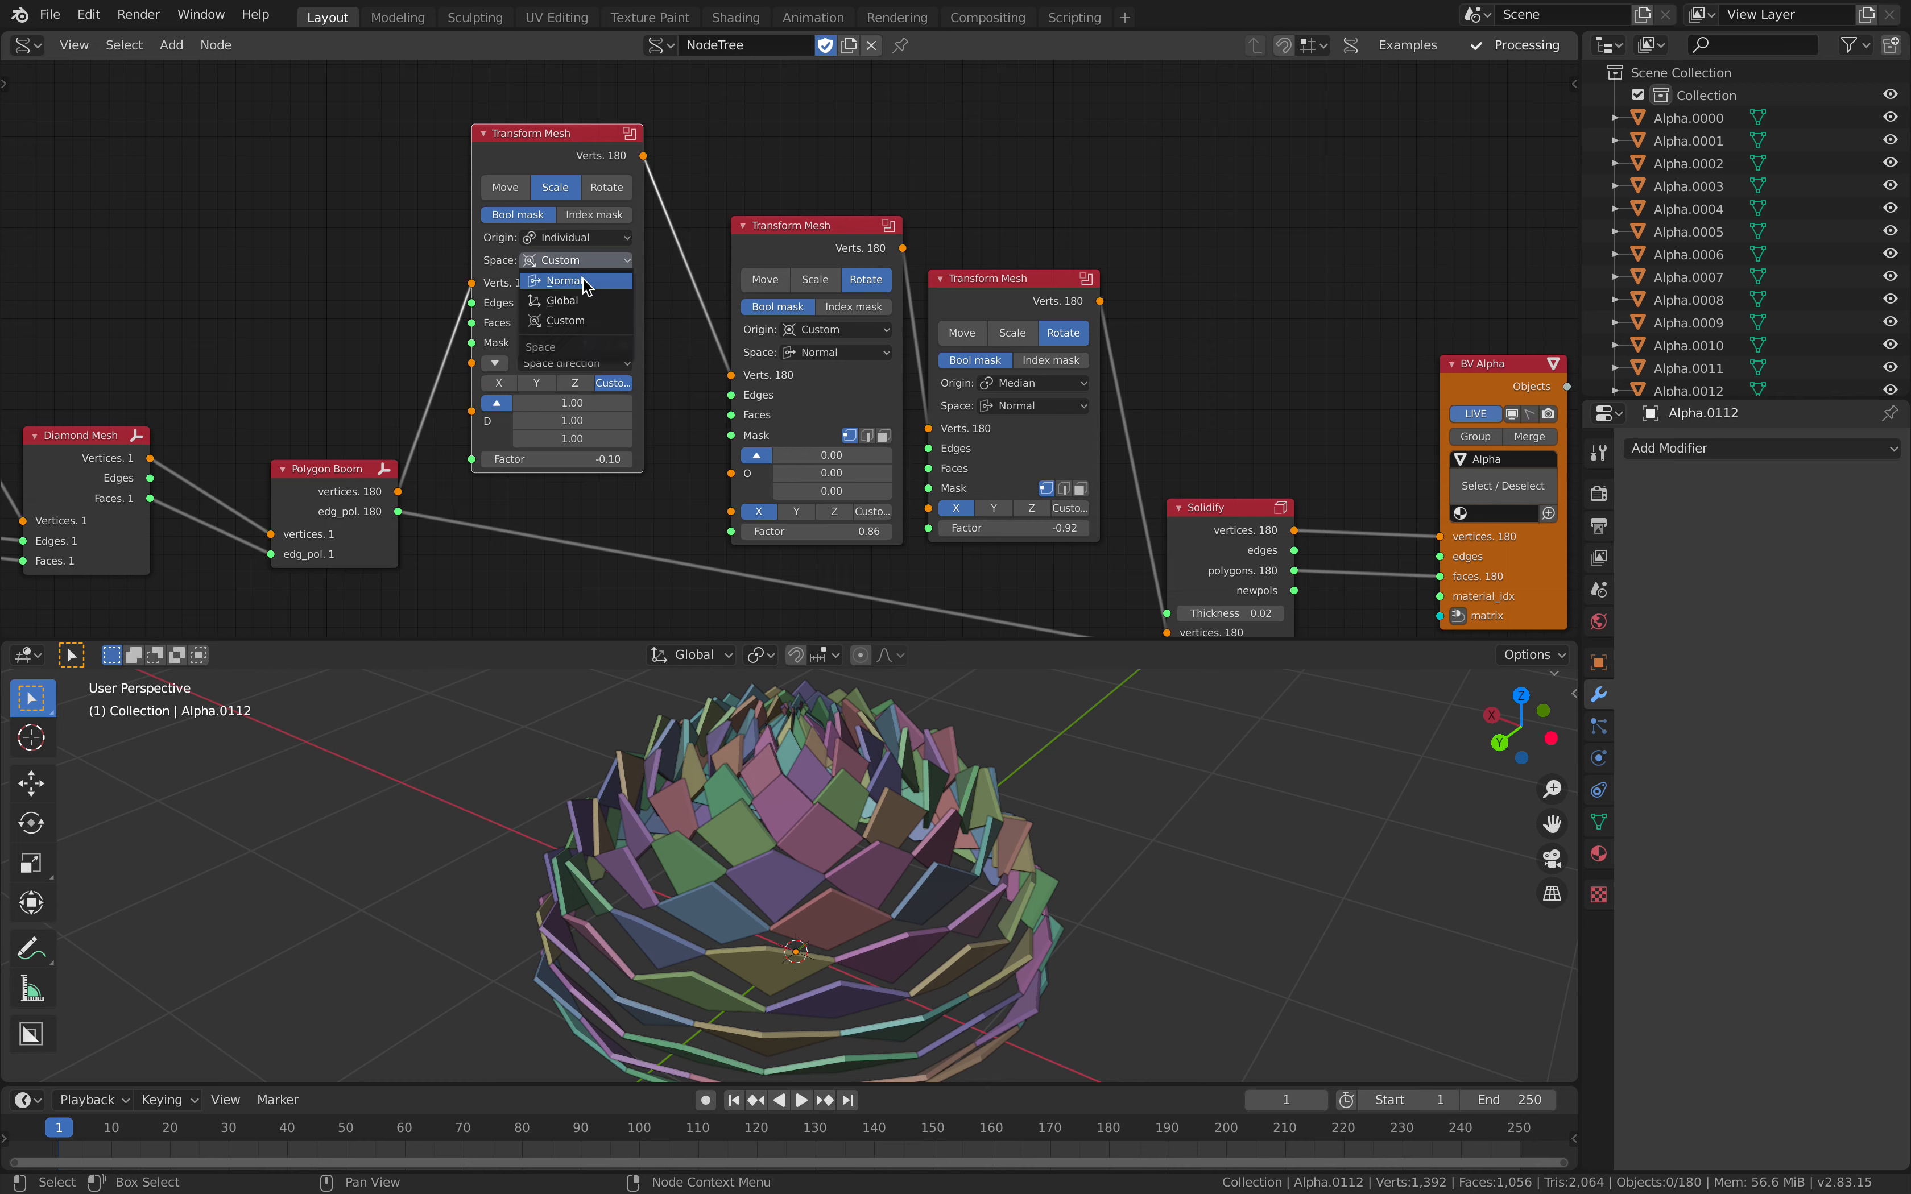
click(584, 303)
click(580, 238)
click(585, 280)
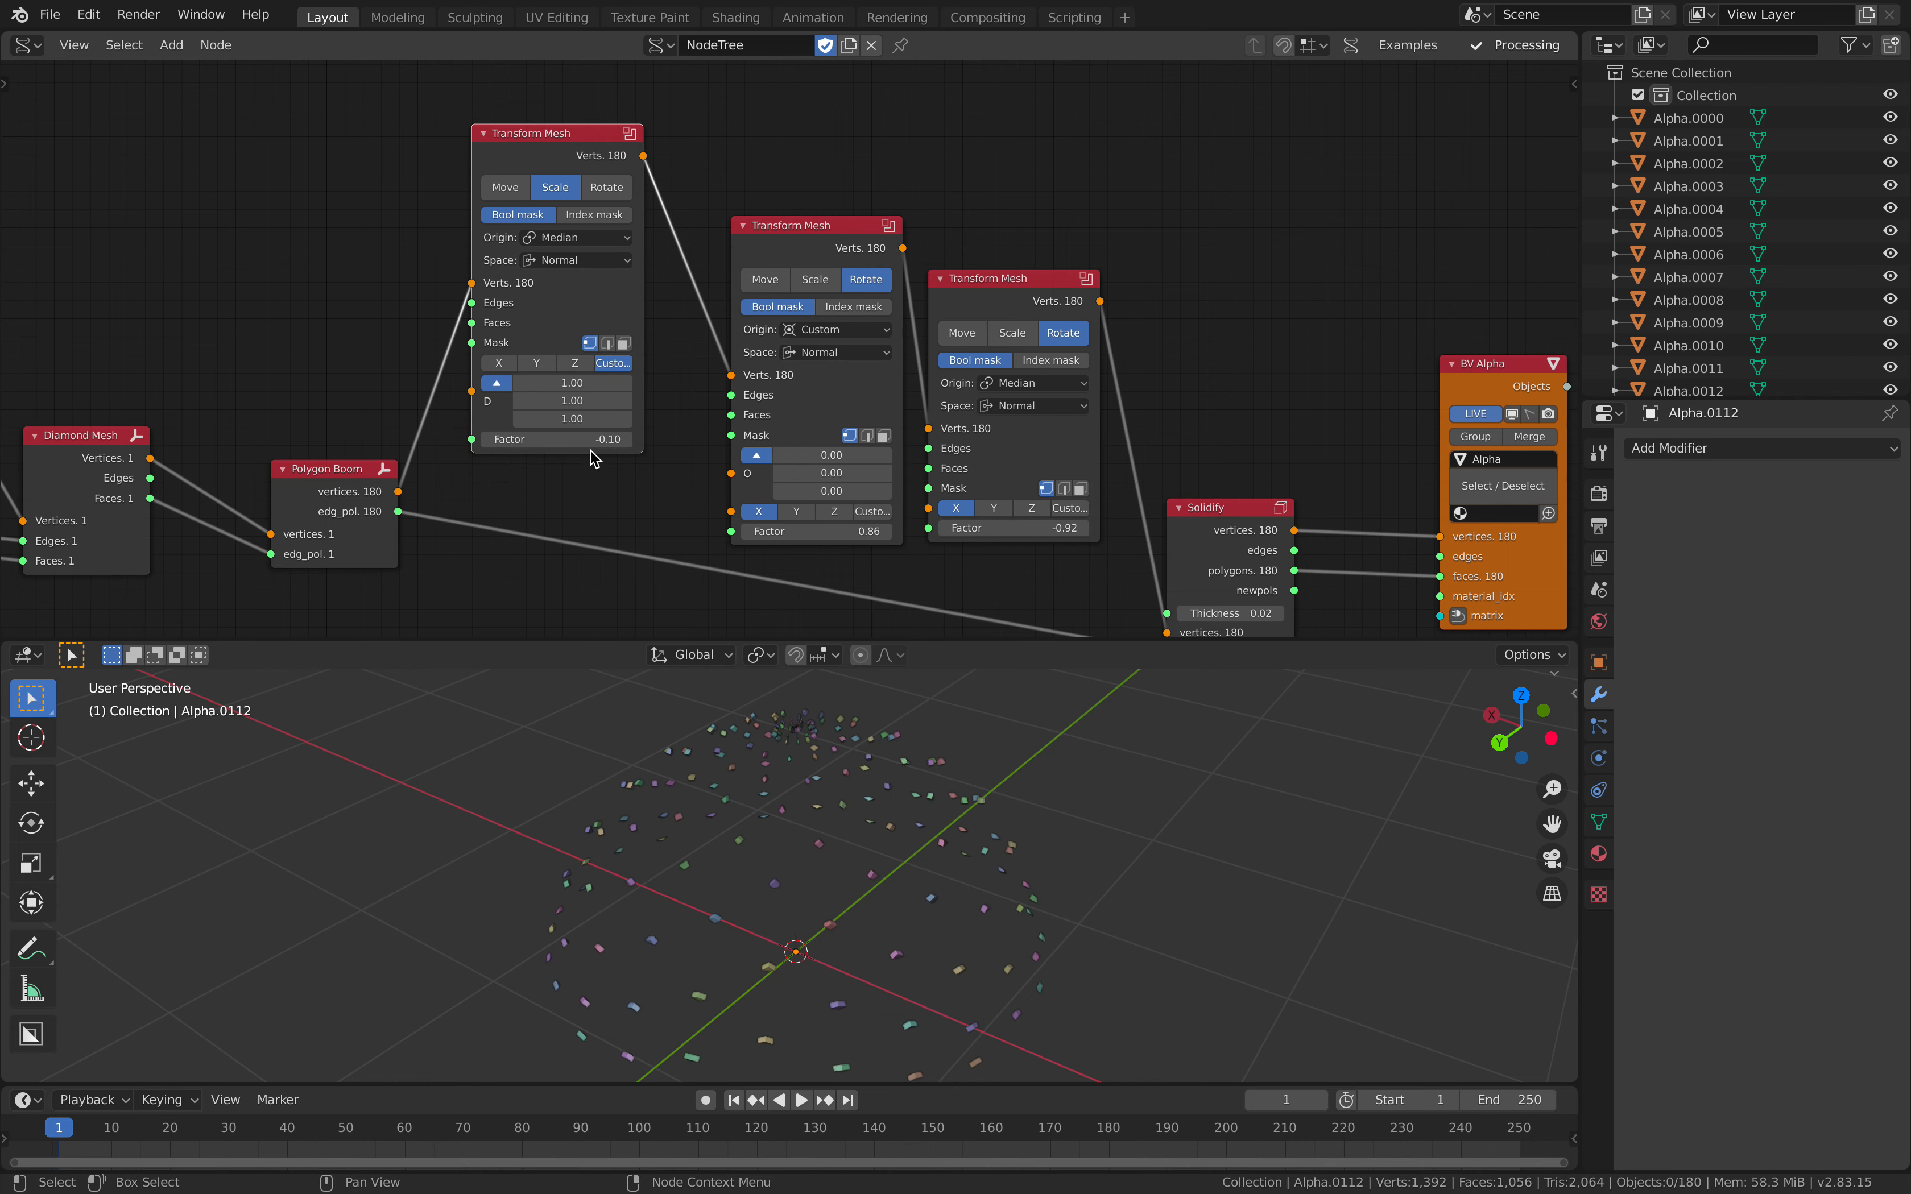
mouse_move(557, 439)
mouse_down()
mouse_move(672, 439)
mouse_move(588, 437)
mouse_up()
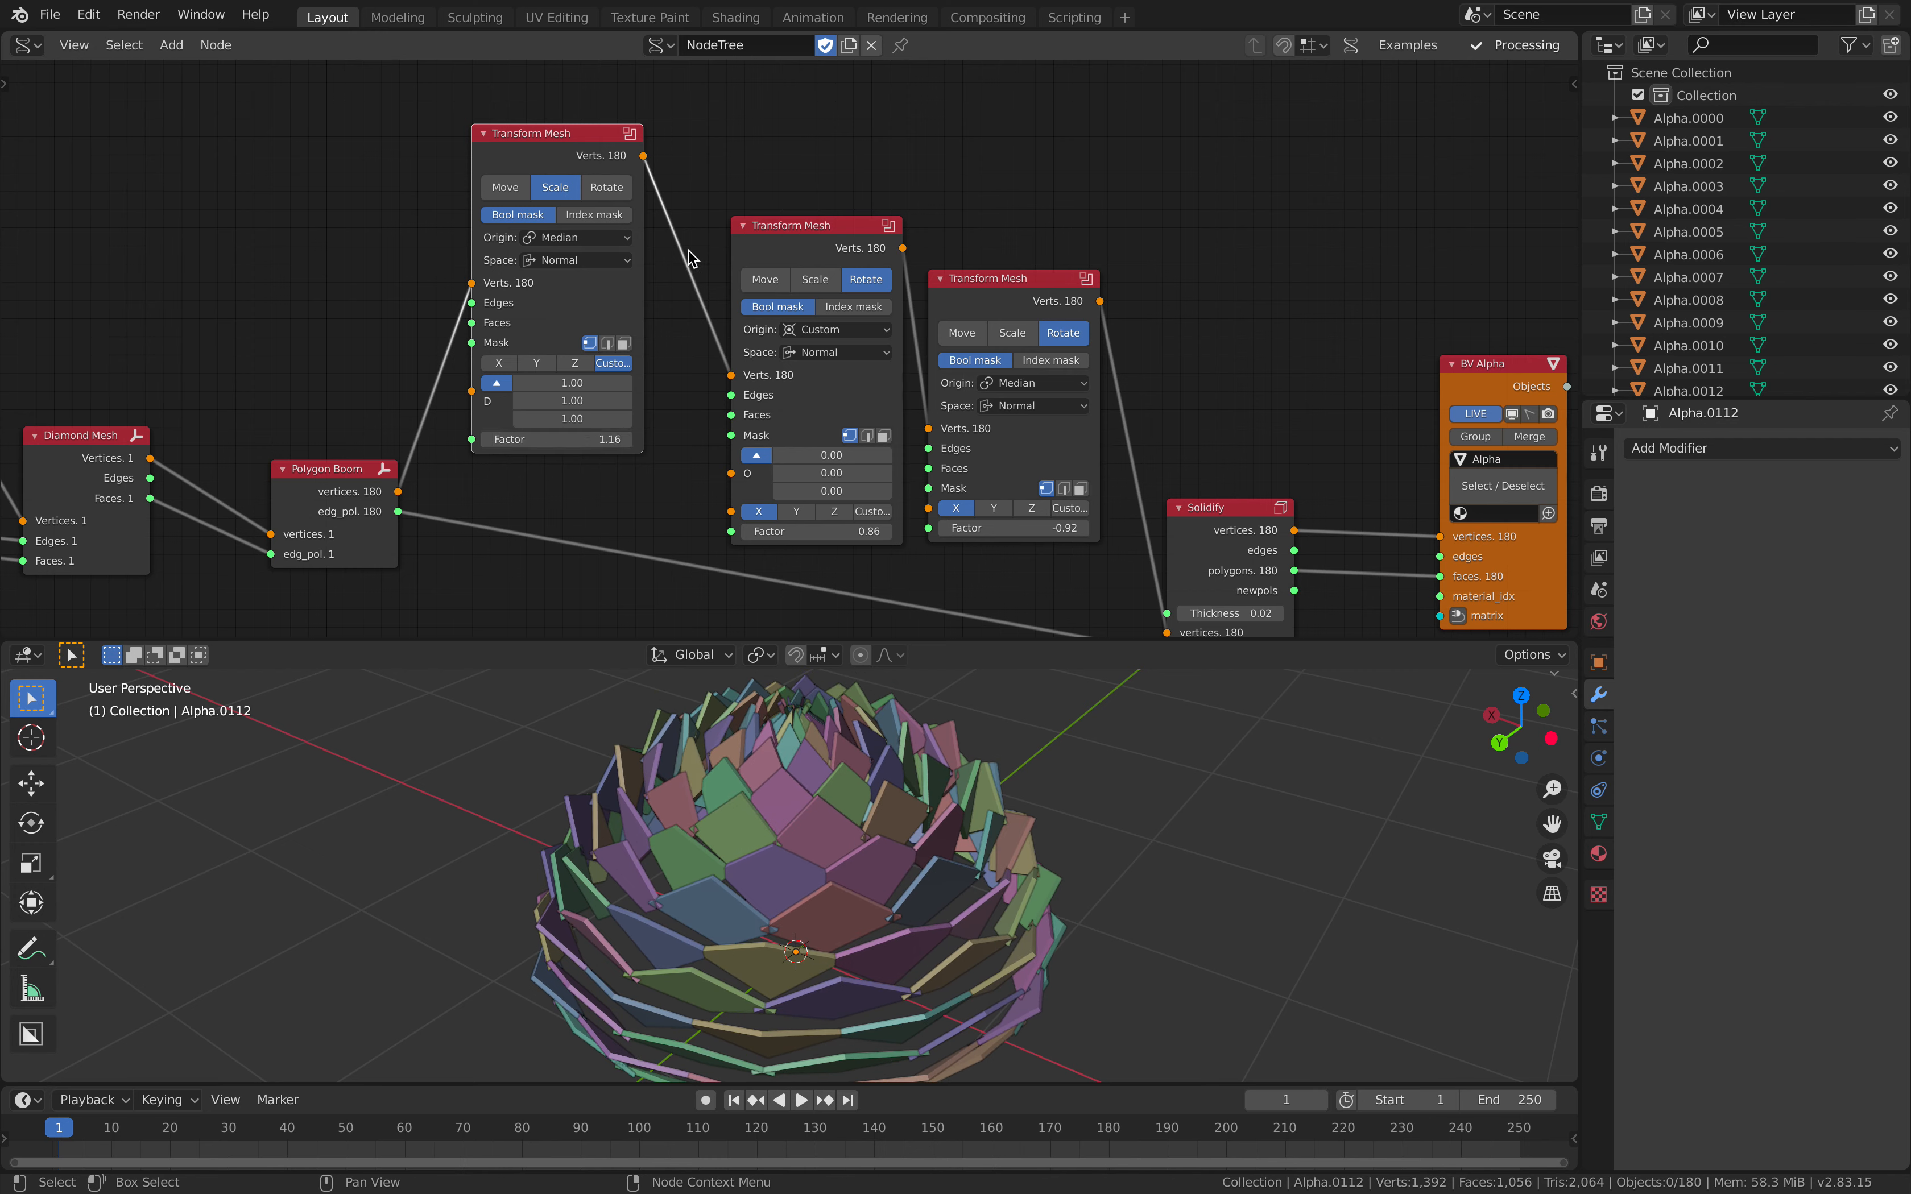
Step: Set the scaling Transform Mesh's Space to Global and its Factor to 1.22
click(569, 262)
click(562, 300)
mouse_move(568, 439)
mouse_down()
mouse_move(632, 439)
mouse_move(547, 439)
mouse_up()
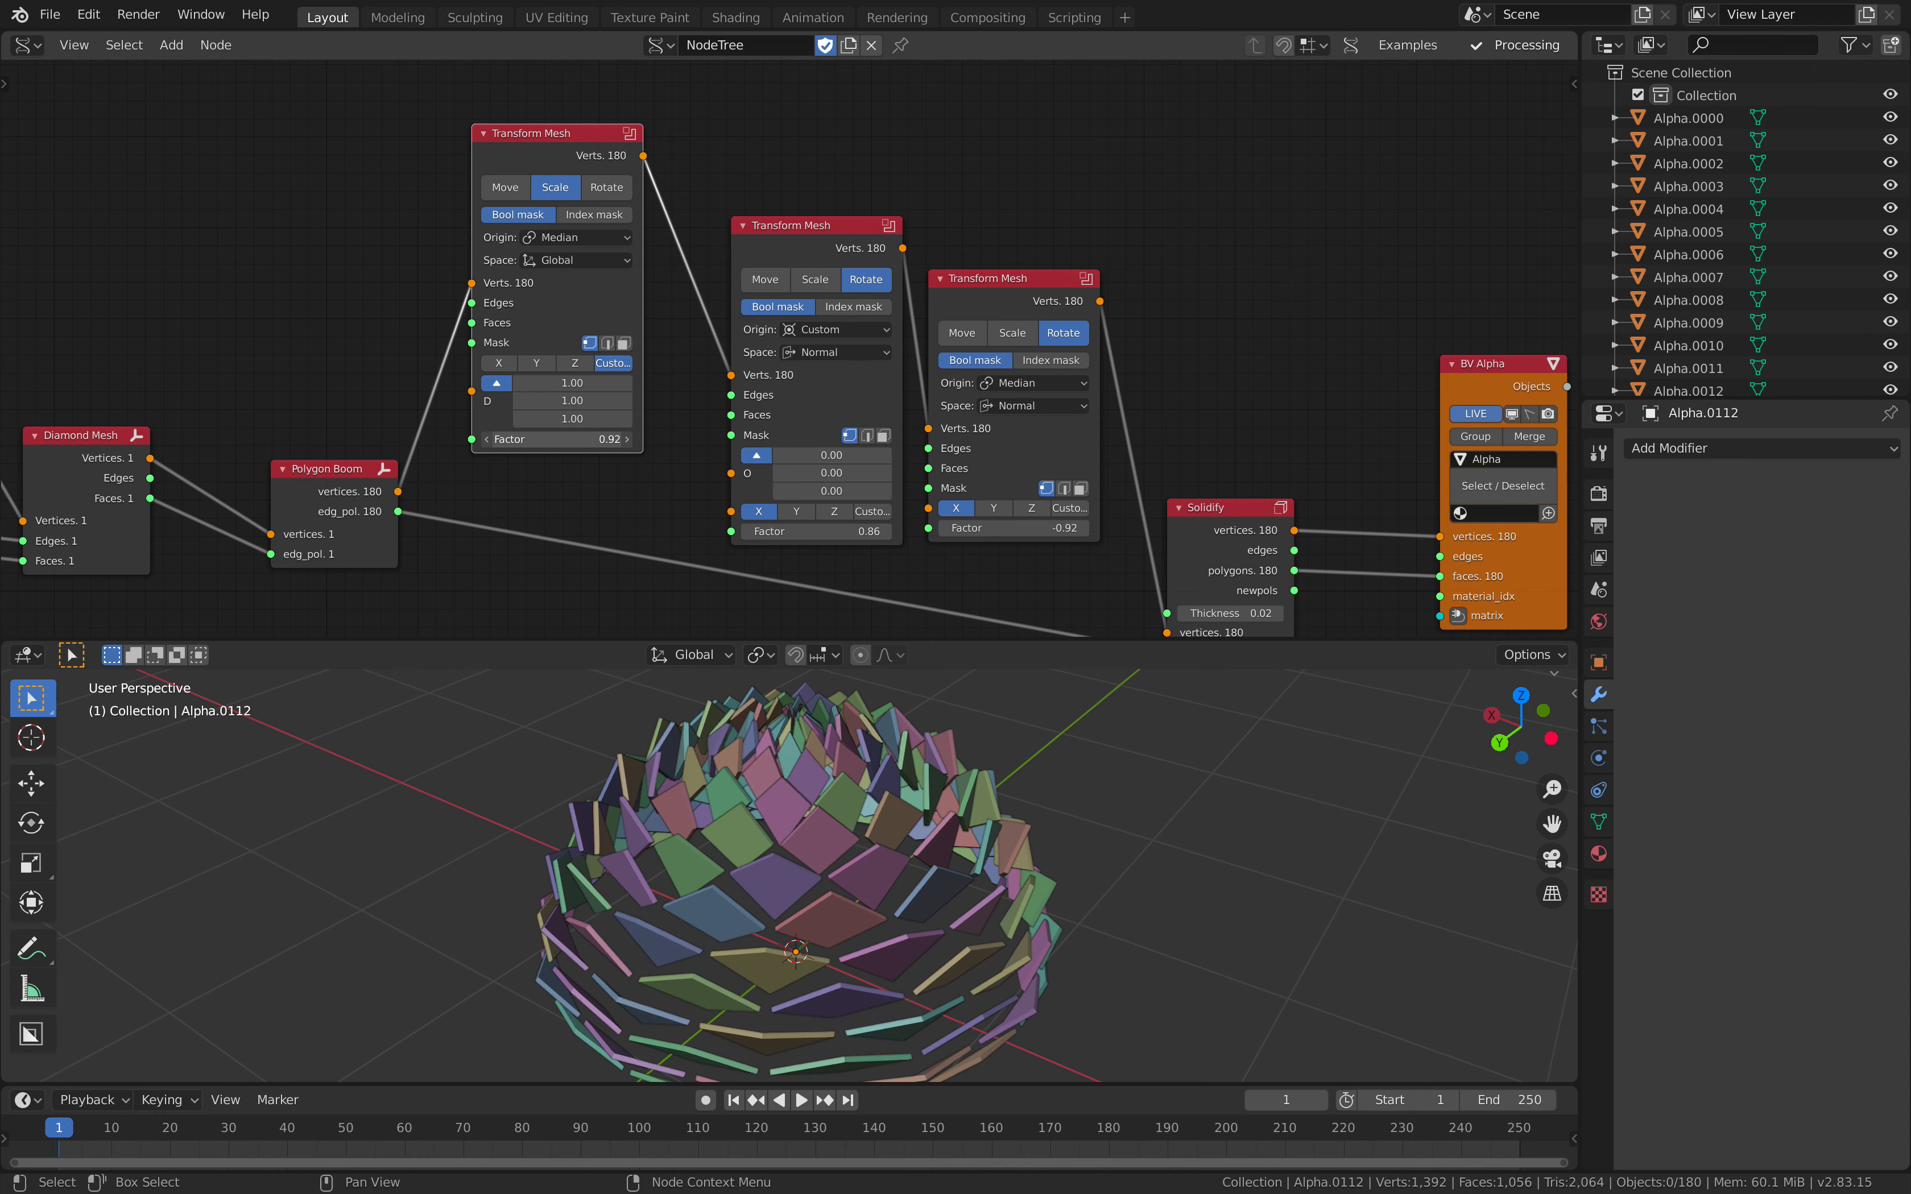
scroll(877, 830, down, 2)
middle_drag(878, 839, 894, 841)
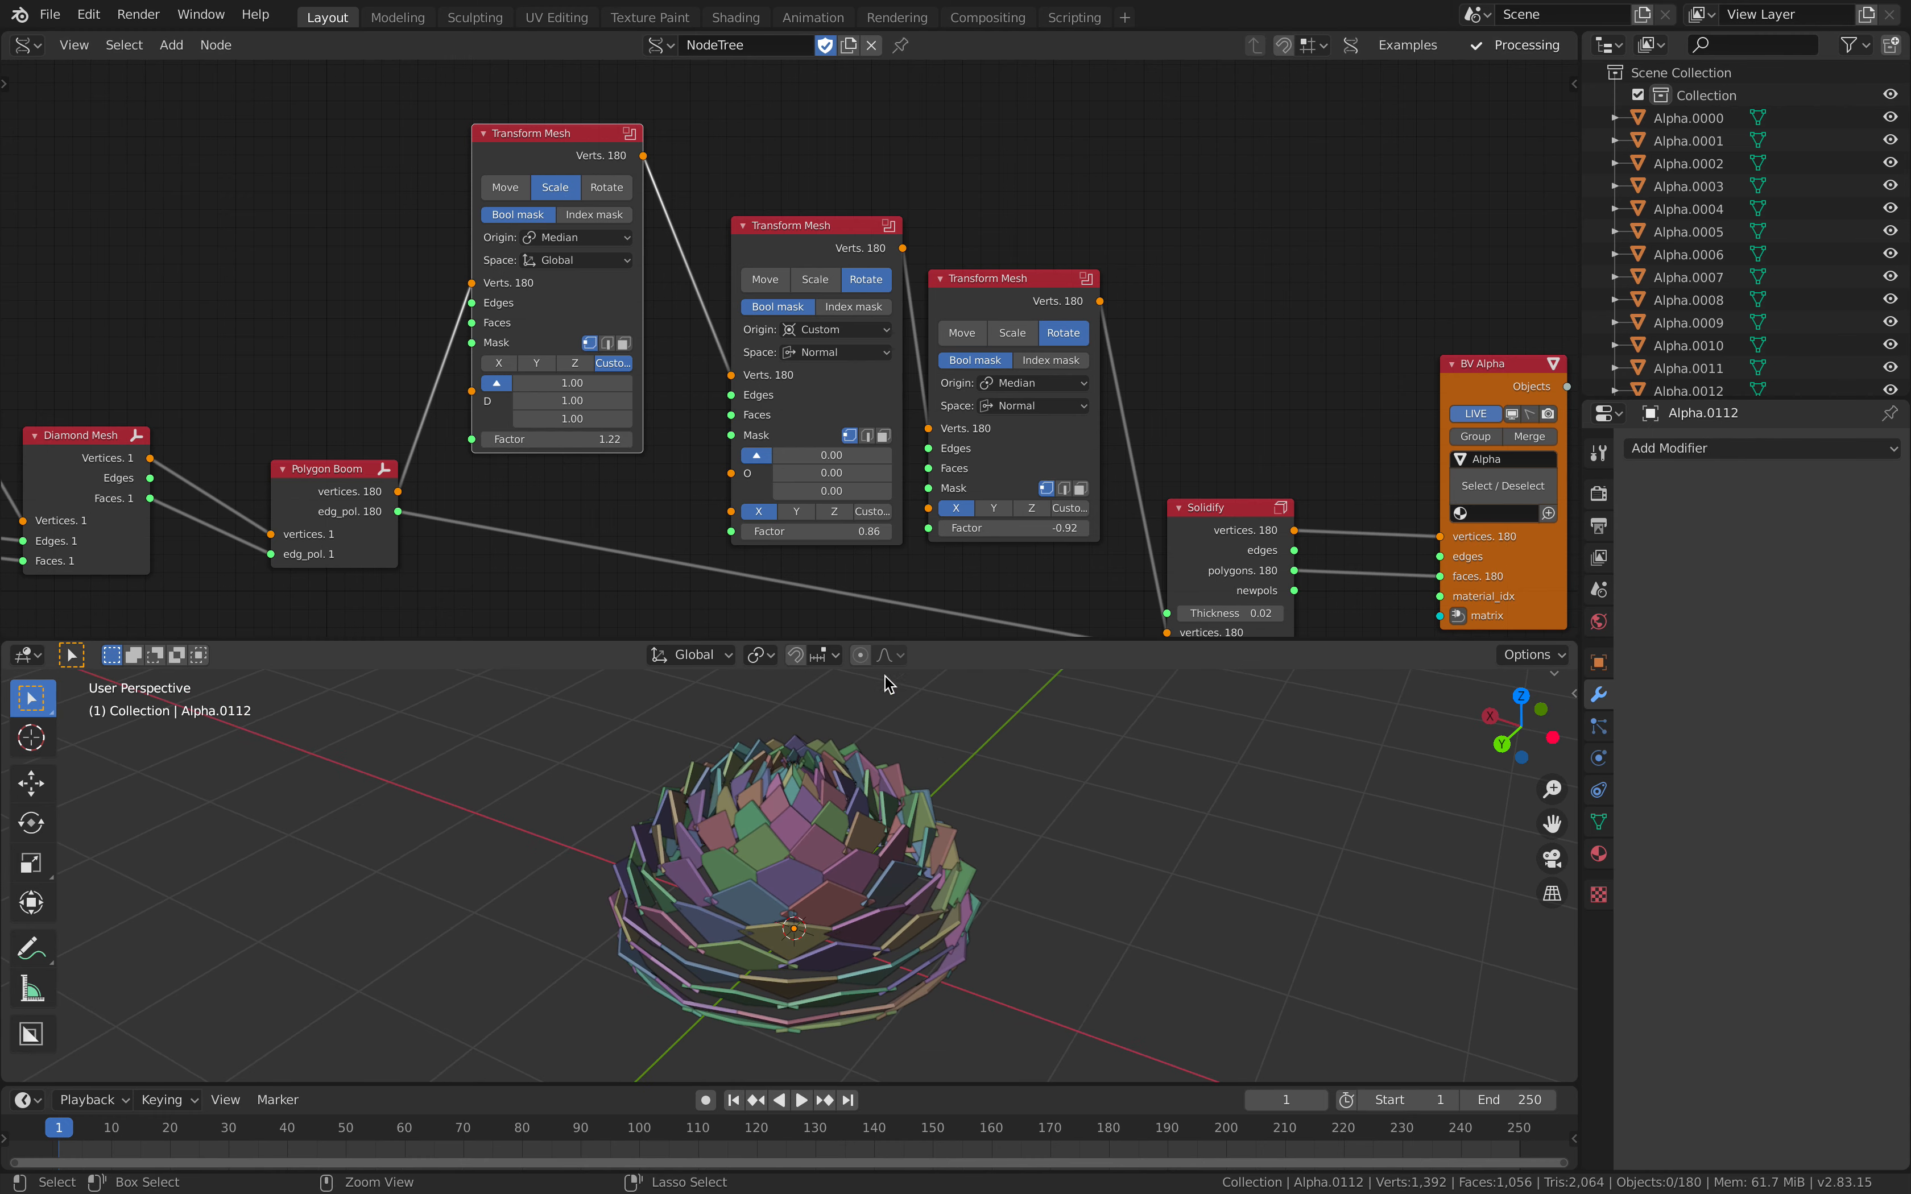
Step: Set the first rotating Transform Mesh's Factor to 0 and raise the second one's Factor close to zero
middle_drag(855, 575, 832, 555)
drag(825, 514, 827, 514)
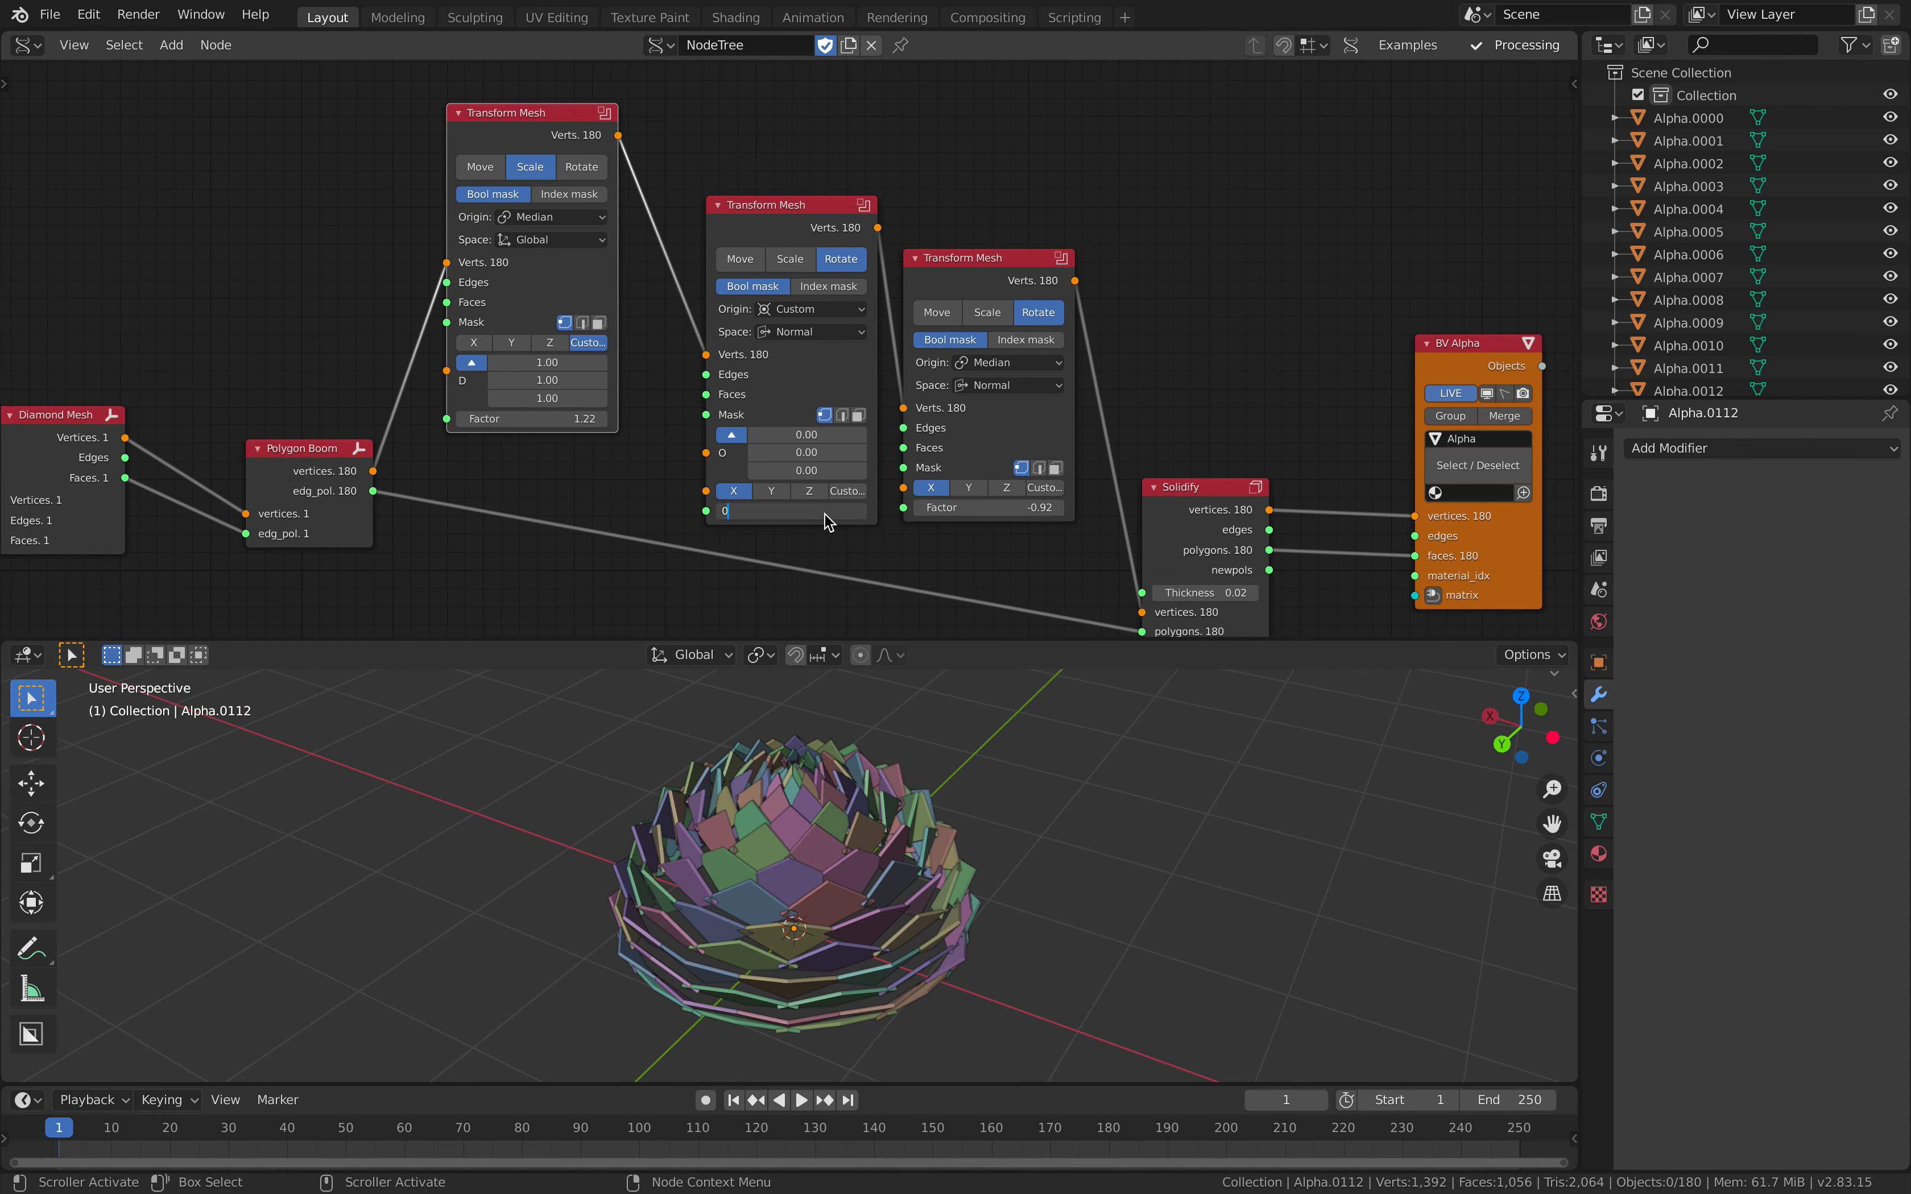
key(Return)
middle_drag(900, 781, 774, 706)
middle_drag(975, 503, 946, 459)
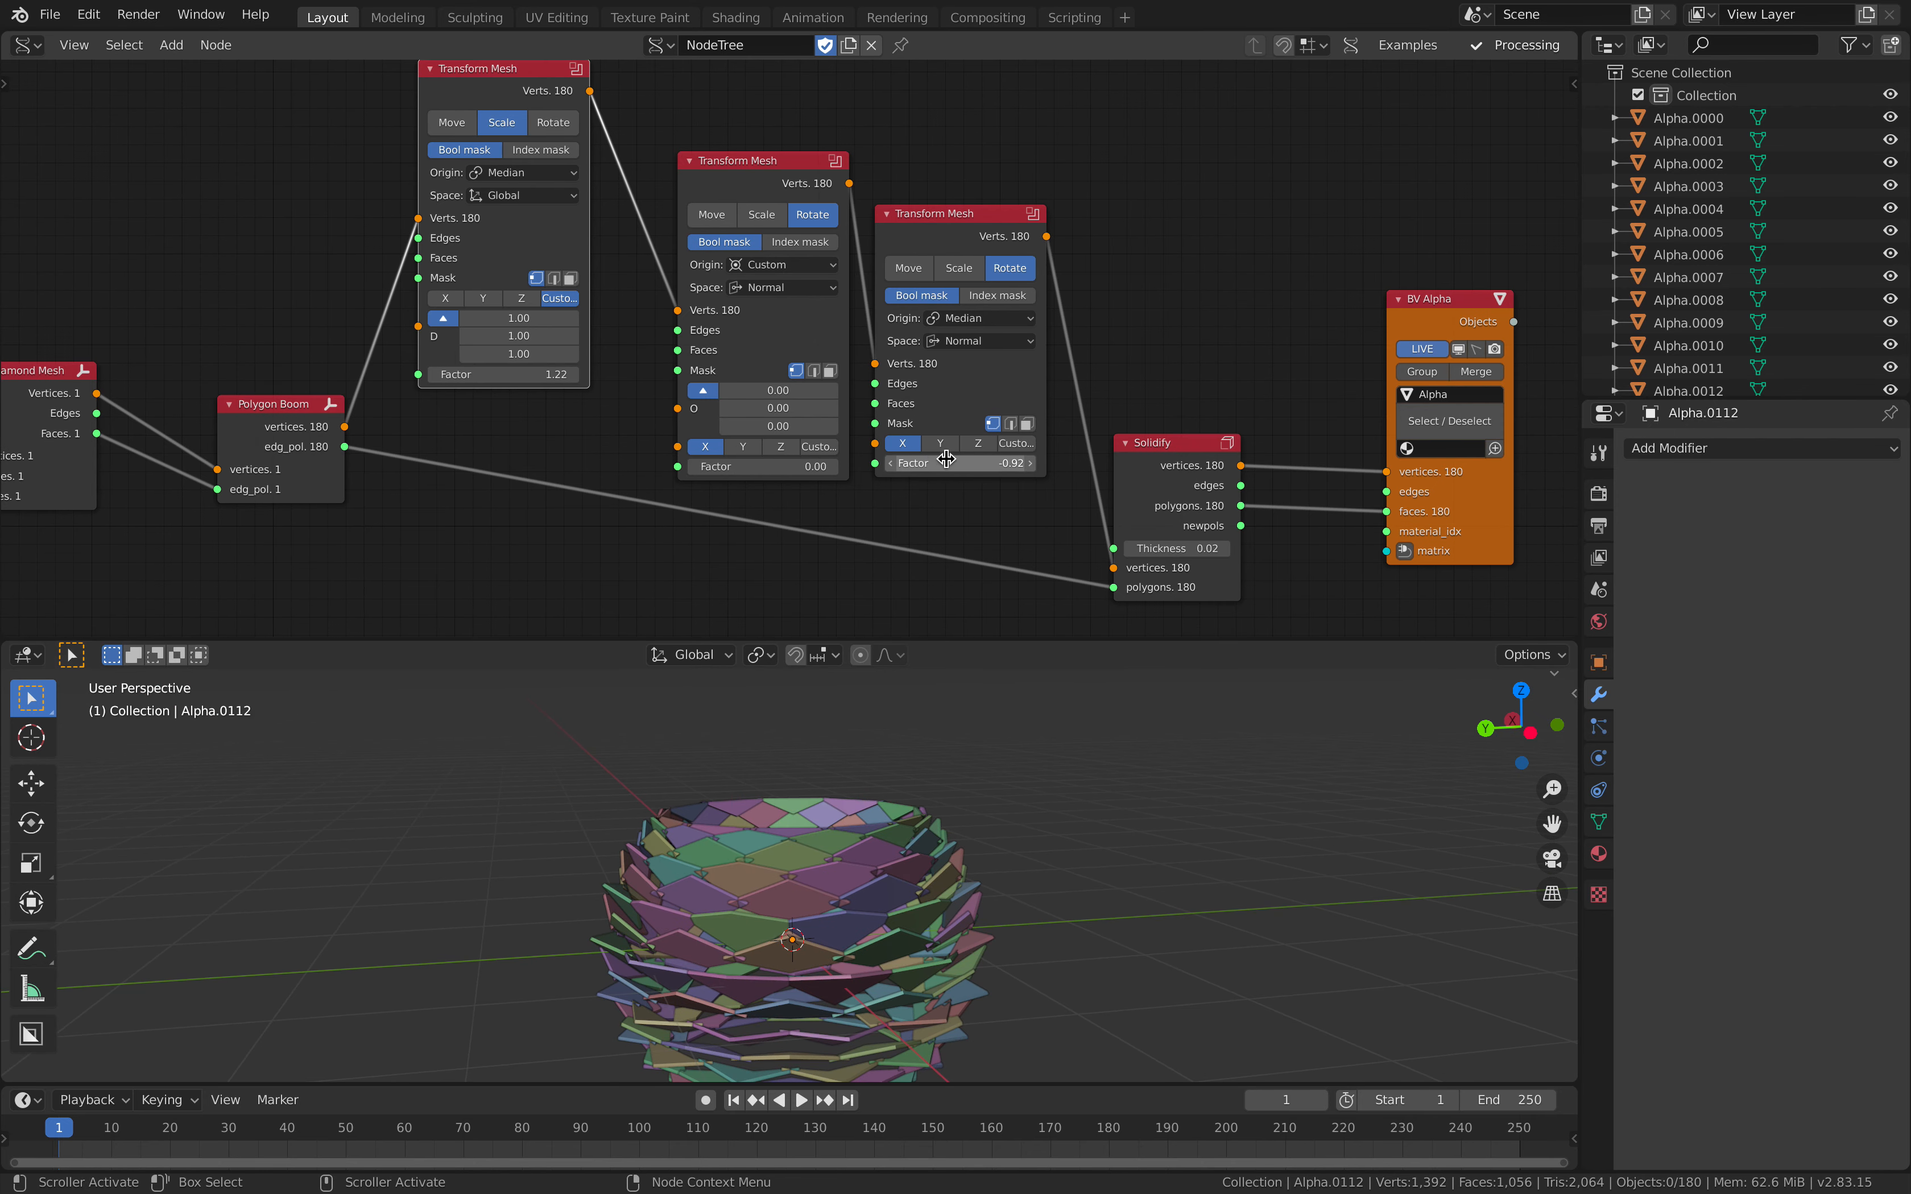
mouse_move(932, 464)
mouse_down()
mouse_move(1000, 463)
mouse_move(951, 463)
mouse_up()
shift+middle_drag(1098, 893, 947, 814)
Step: Save the current file as it is, under pineapple_scale_study_005.blend
key(ctrl+s)
scroll(790, 474, down, 4)
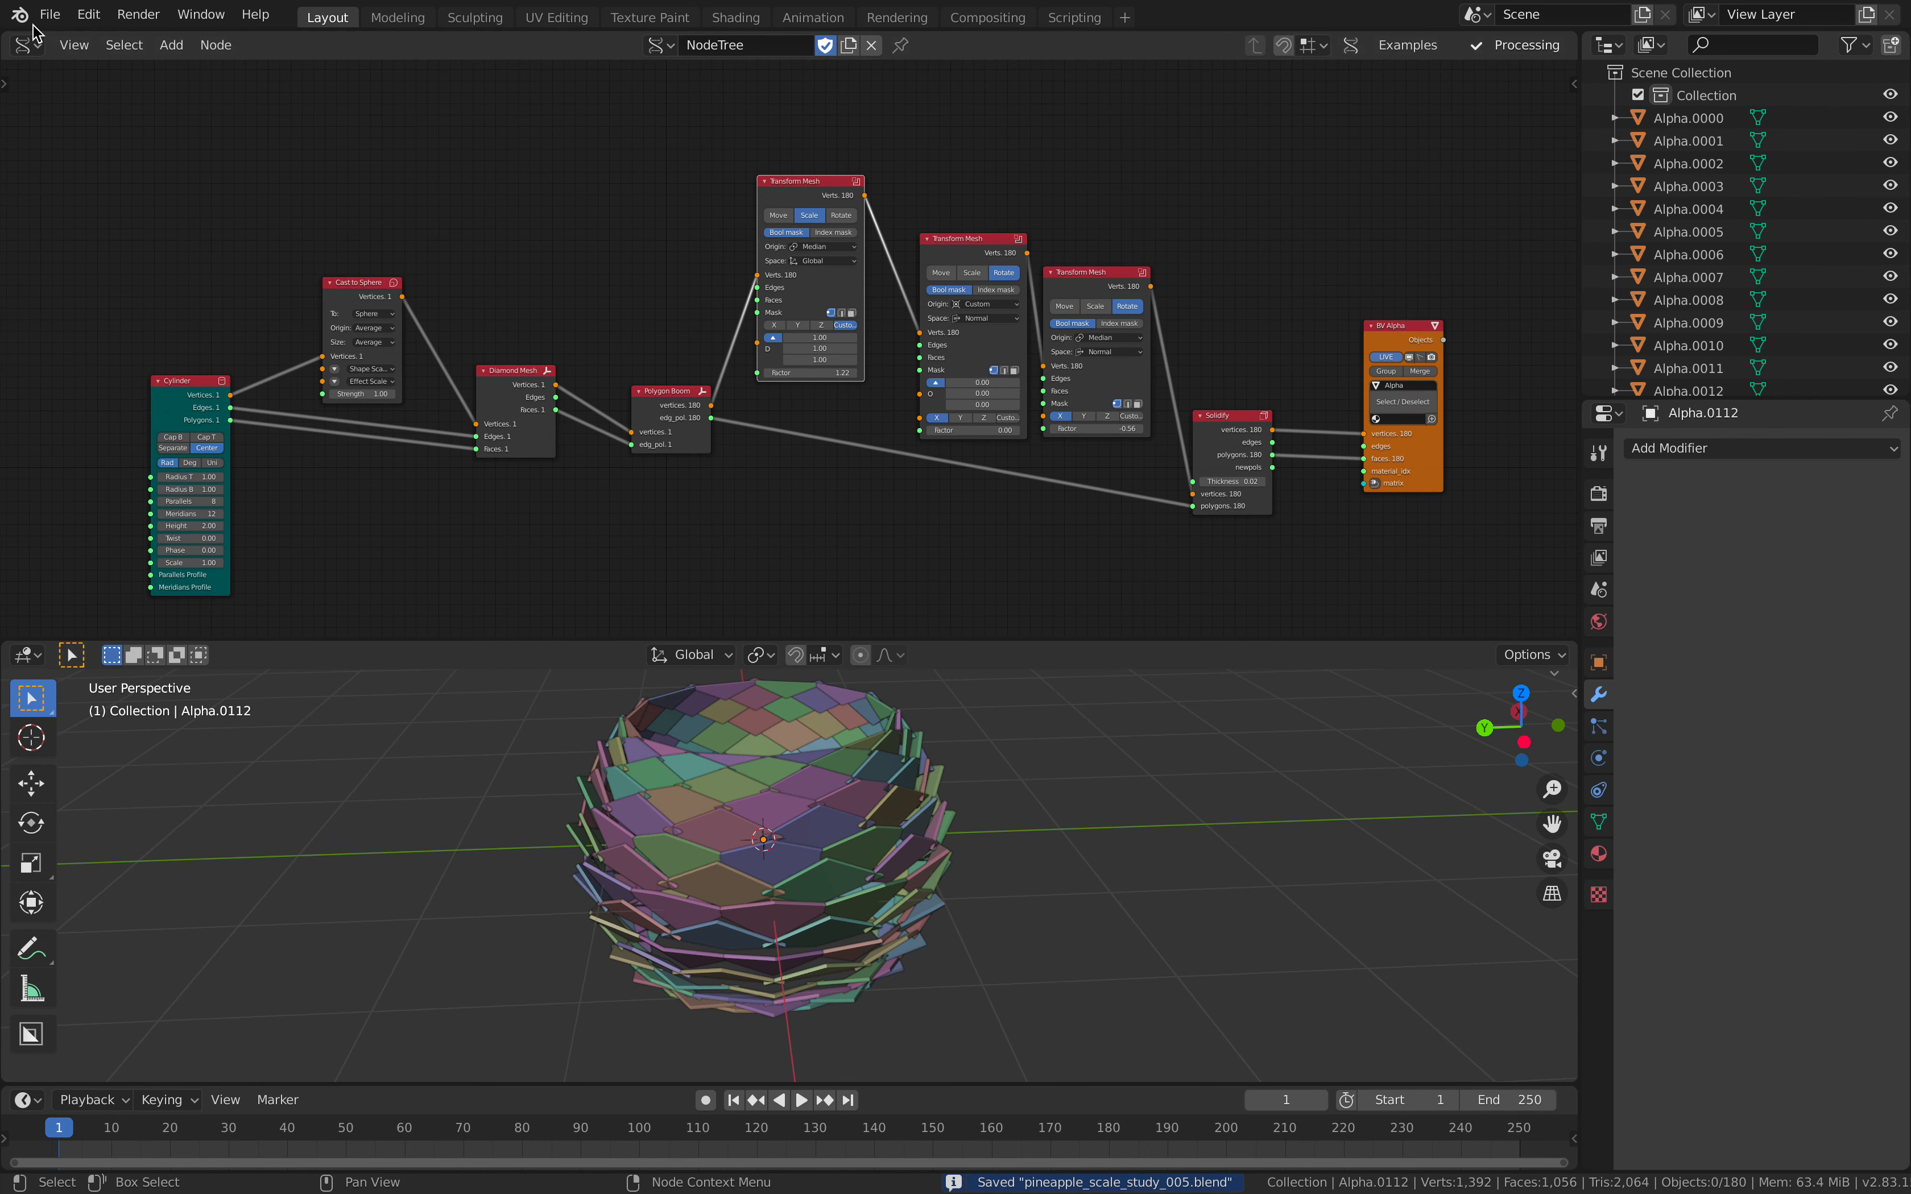
click(50, 14)
click(80, 163)
Step: Open stan_scale_pineapple_003.blend from the Desktop folder, with the files sorted by newest modification date
click(51, 16)
mouse_move(89, 85)
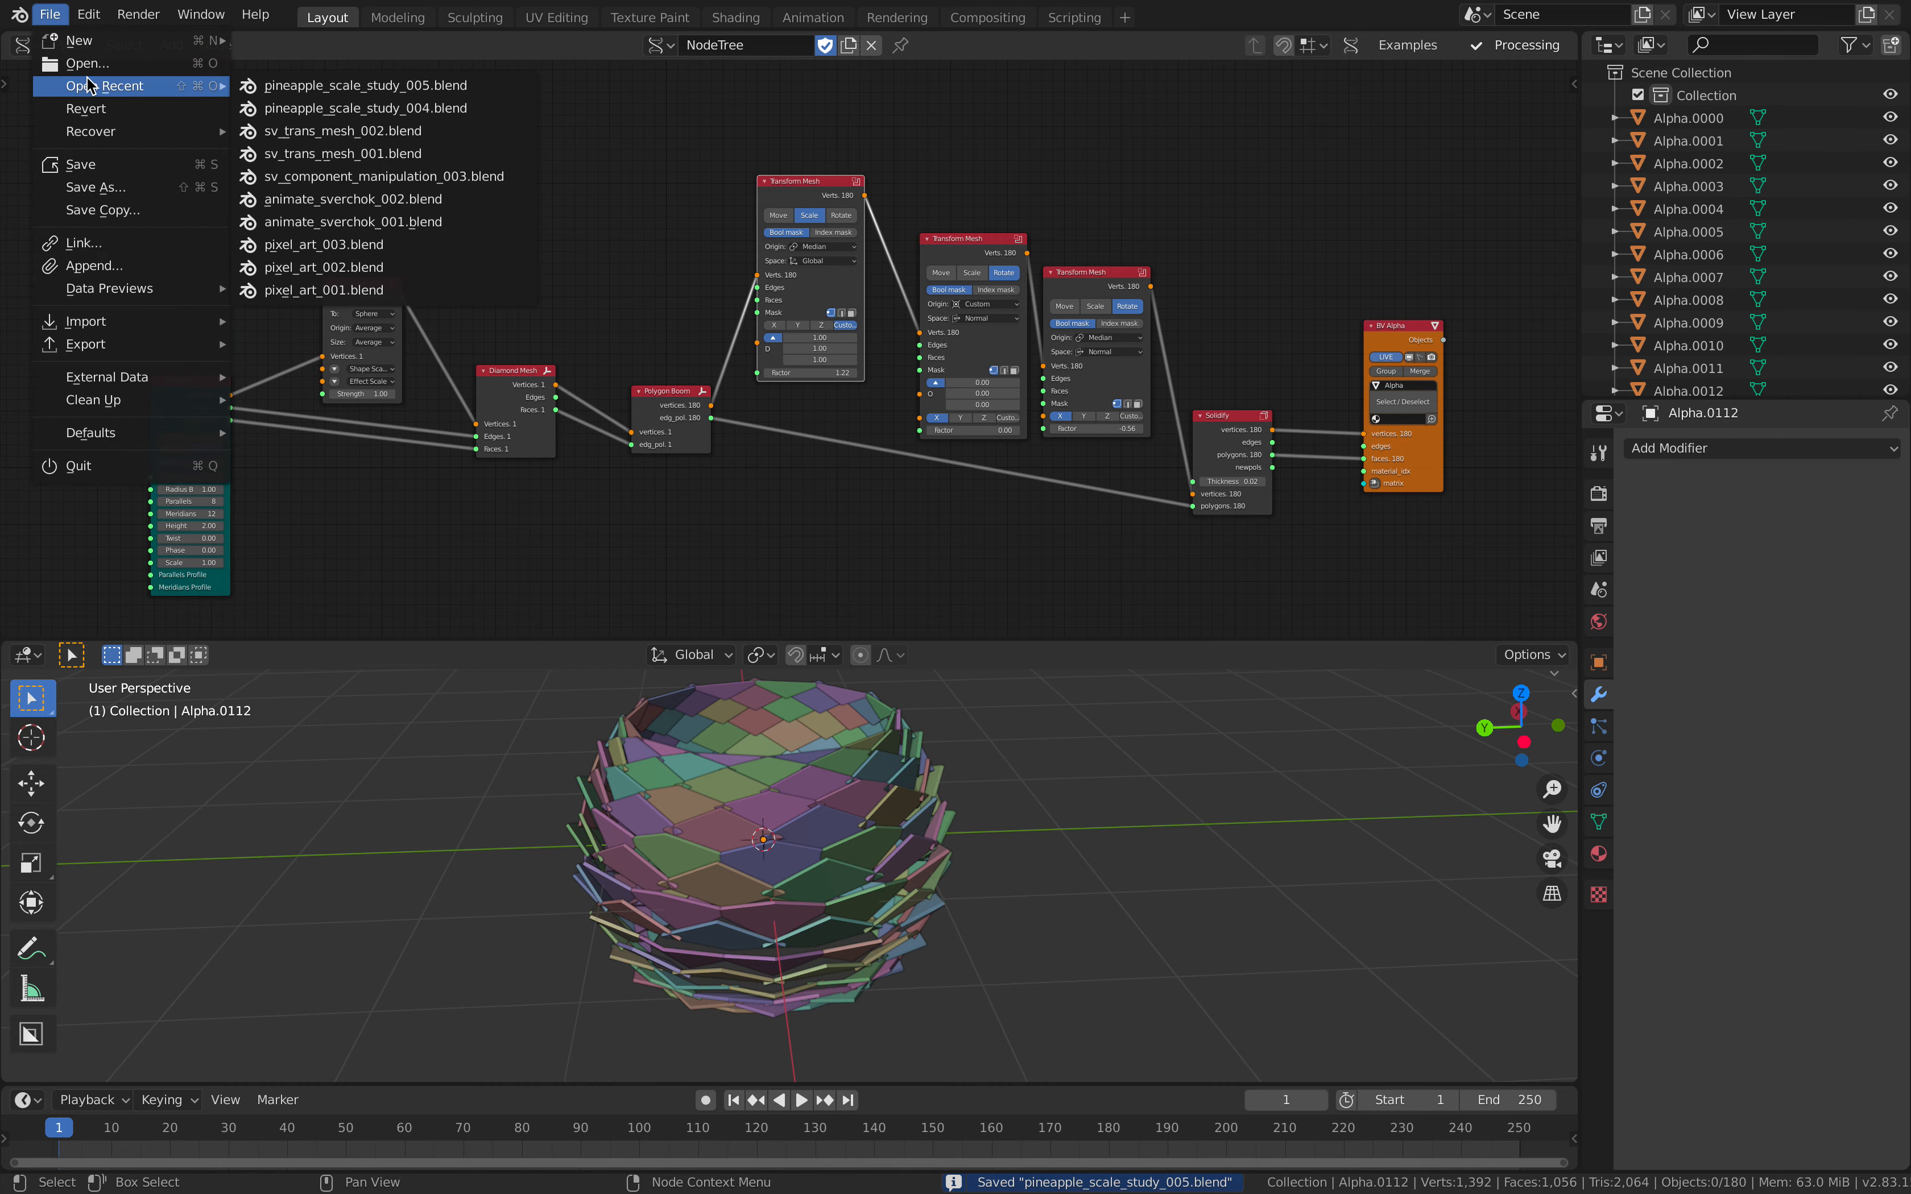
click(91, 69)
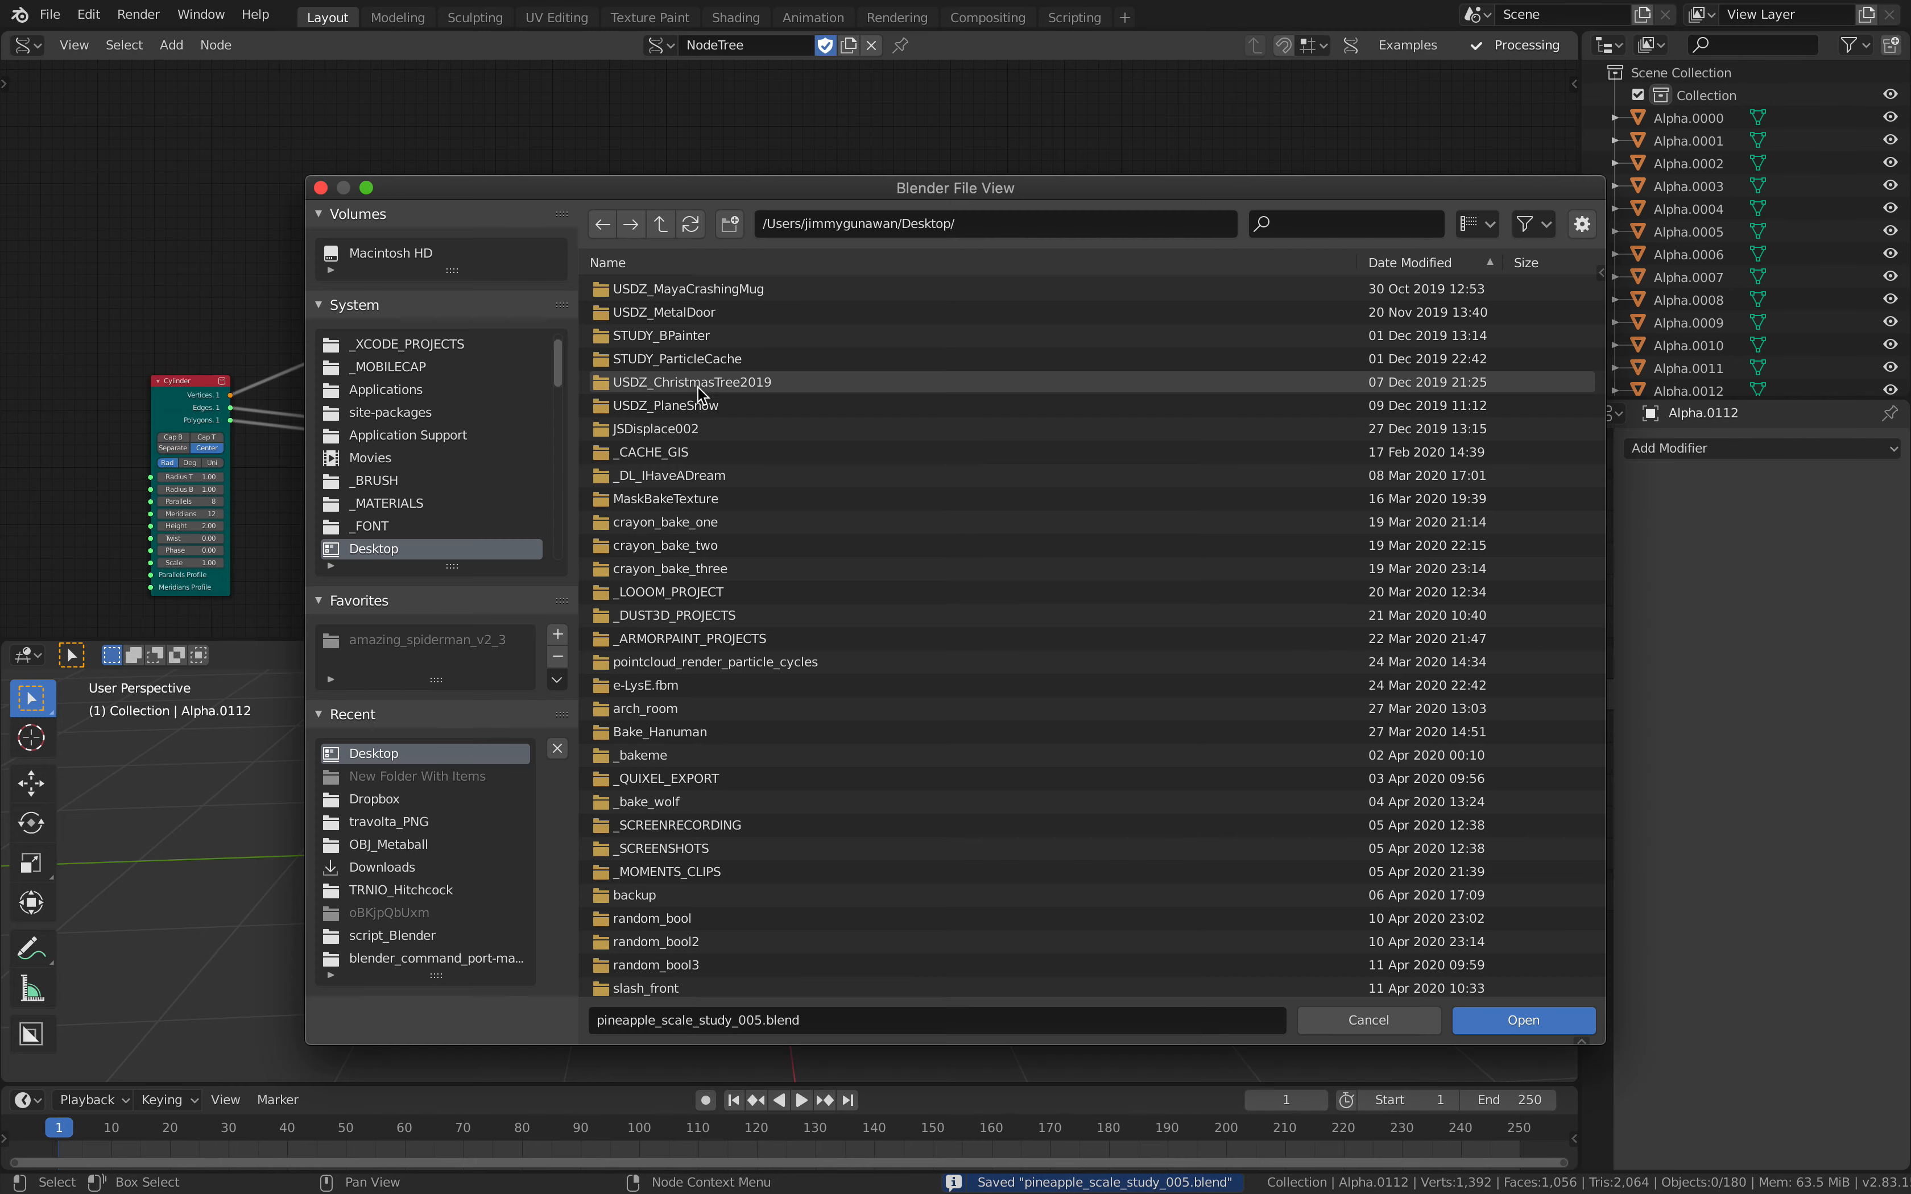
click(1401, 263)
drag(1600, 341, 1681, 526)
click(805, 746)
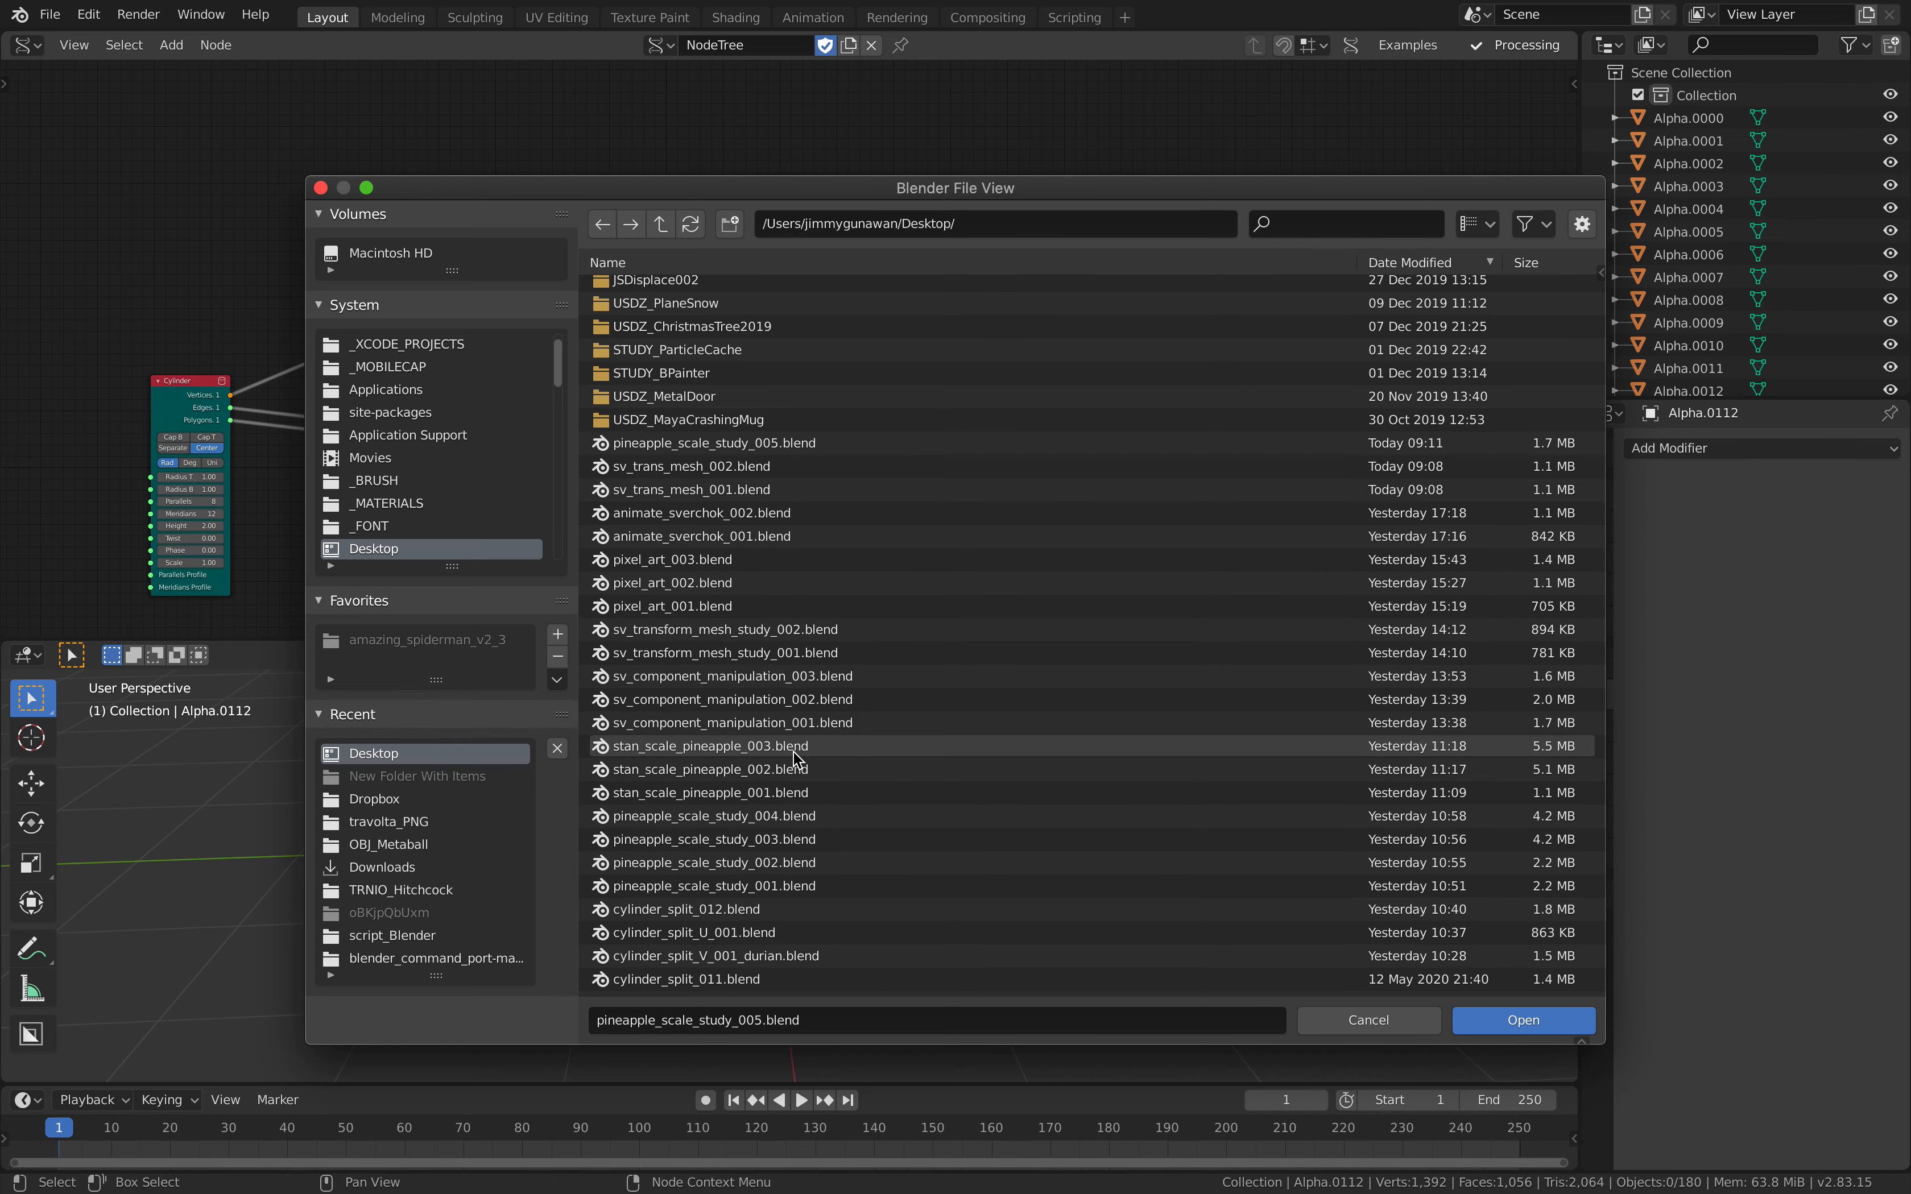
double_click(1032, 733)
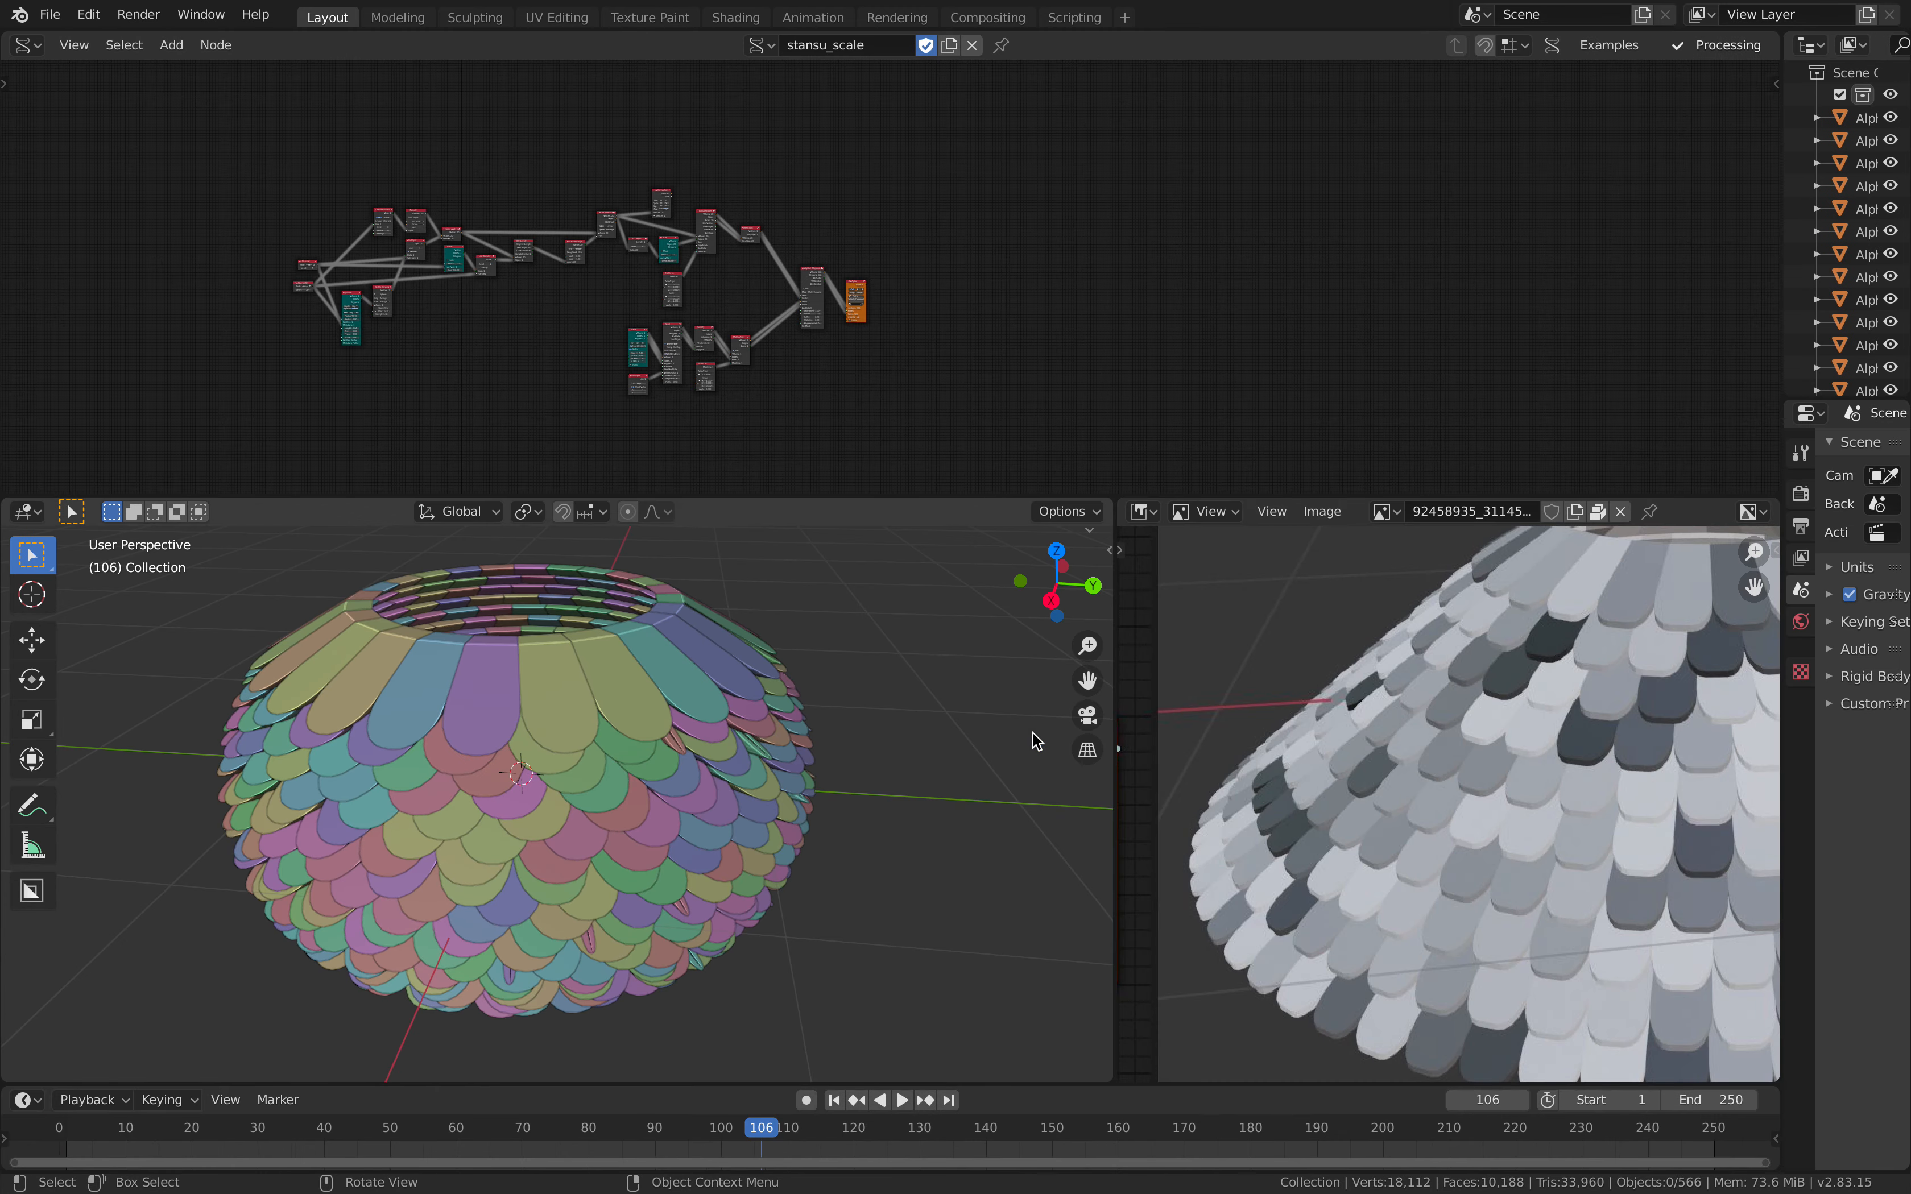
Step: Enlarge the node editor and examine the Plane, Bevel, Solidify and Matrix Apply nodes that build the single scale shape
middle_drag(788, 719, 592, 632)
scroll(572, 367, up, 5)
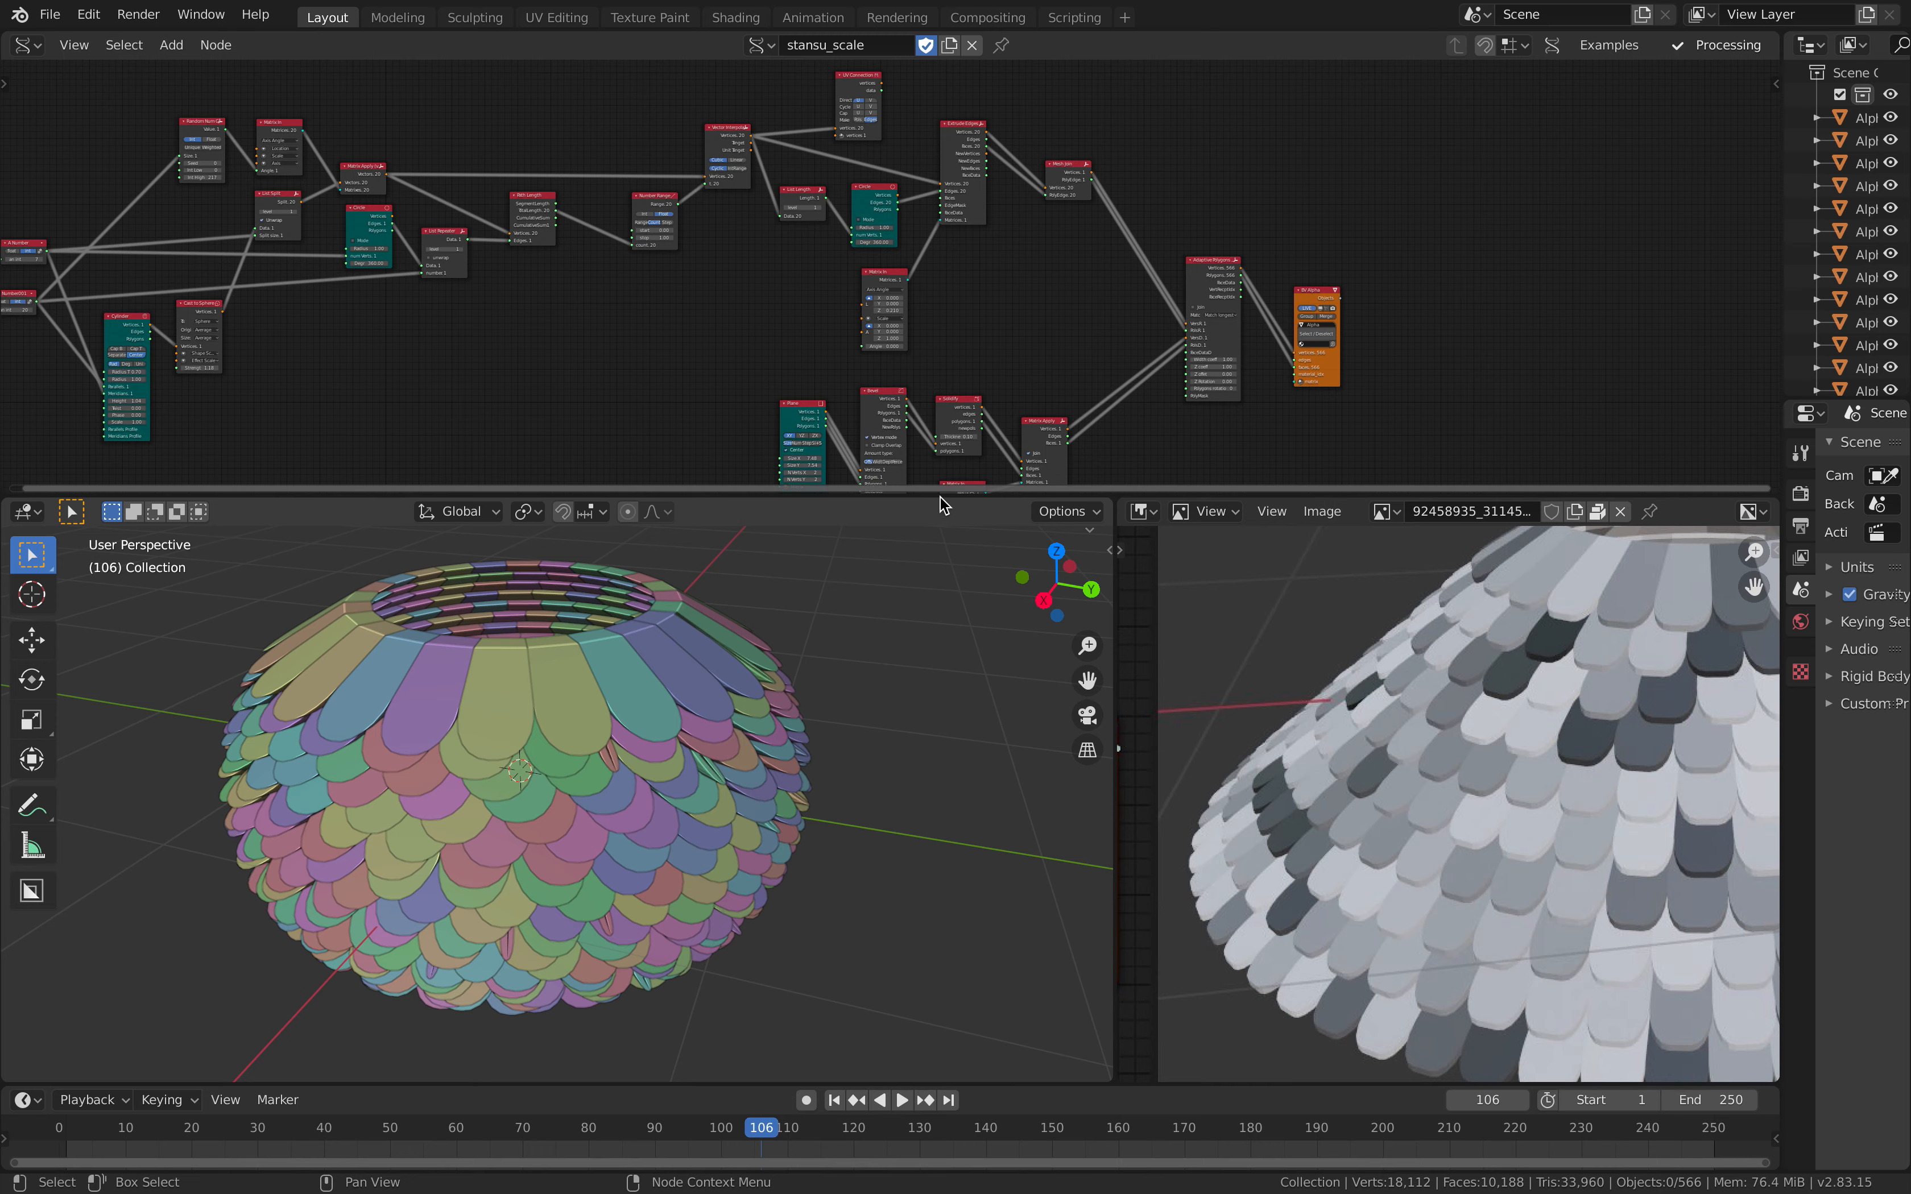
drag(941, 497, 939, 770)
scroll(908, 525, up, 5)
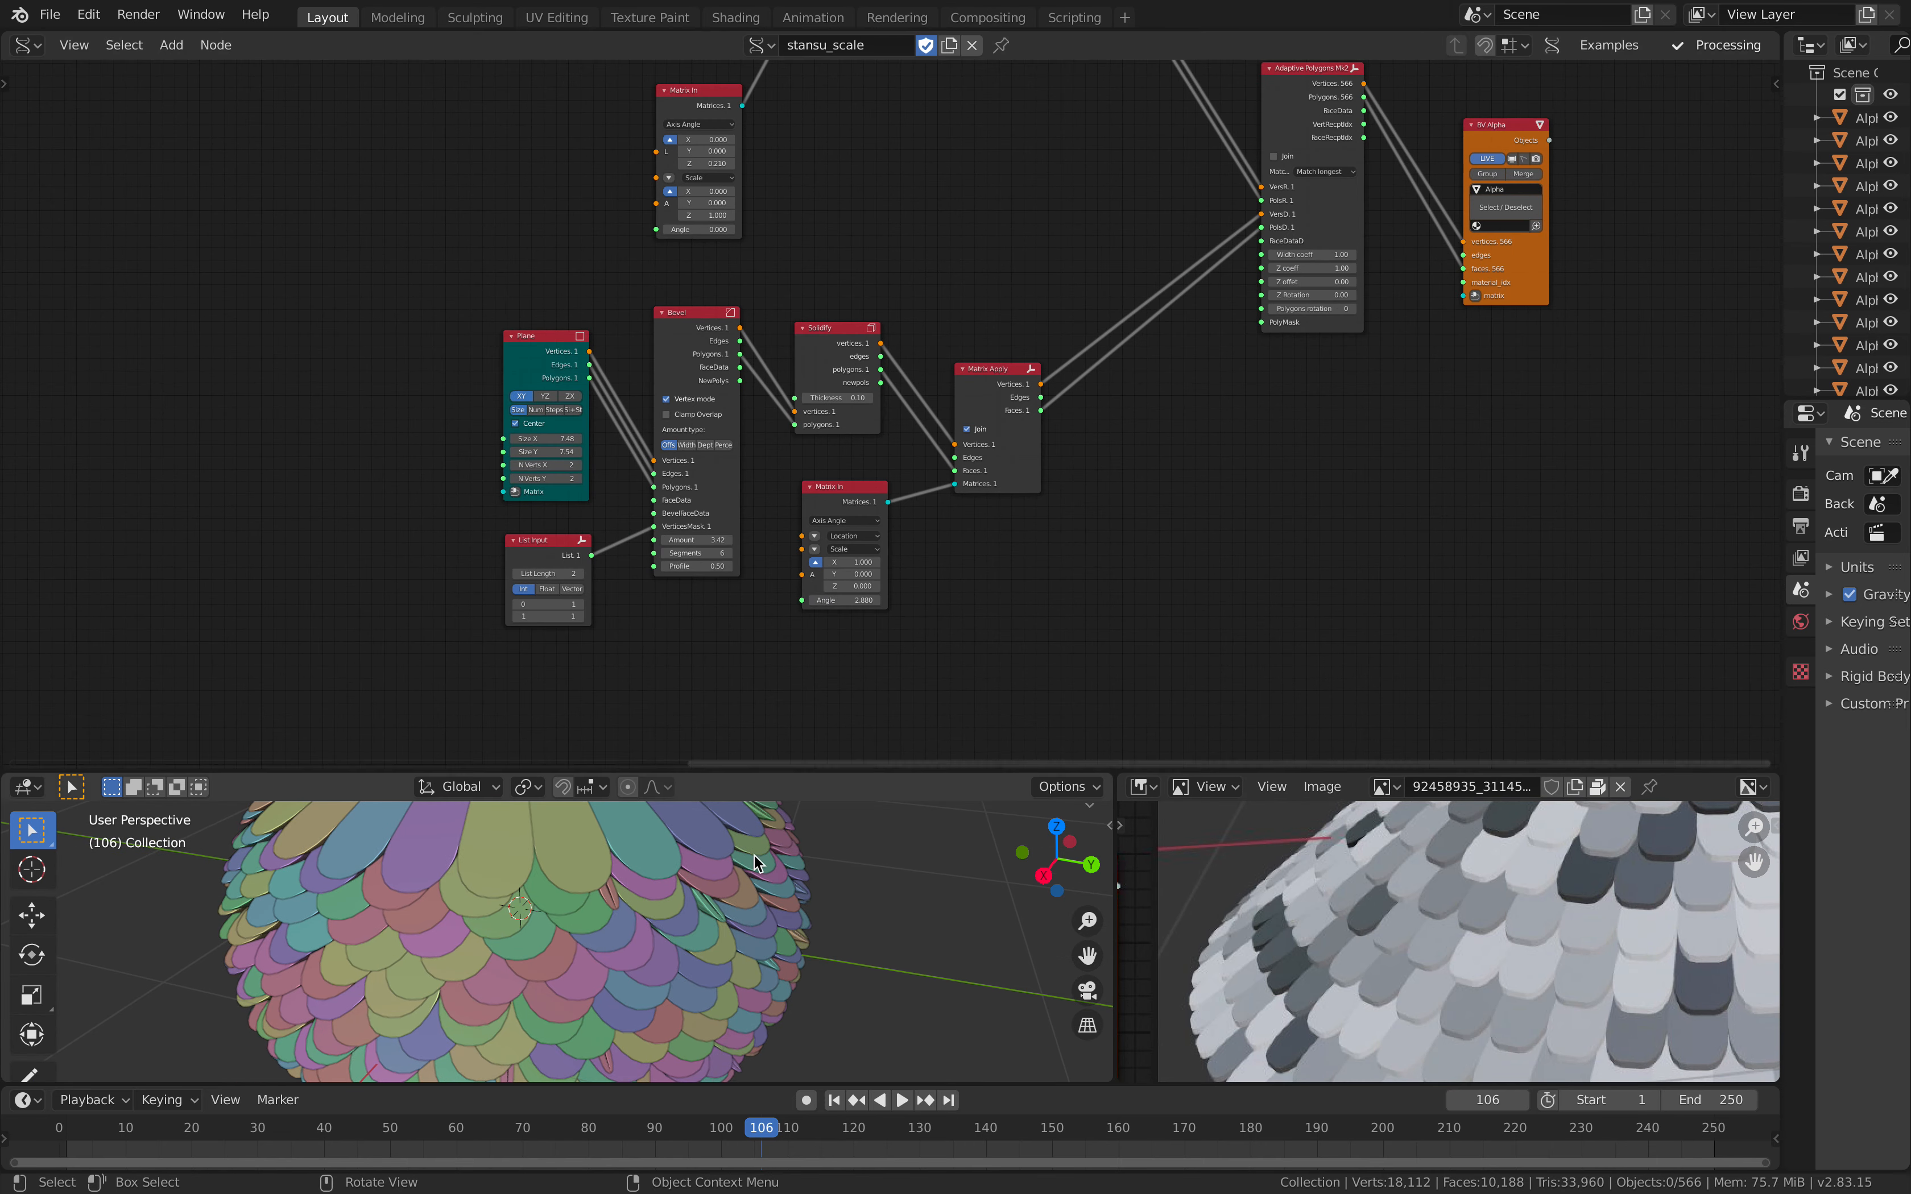
scroll(722, 585, up, 3)
middle_drag(712, 567, 661, 448)
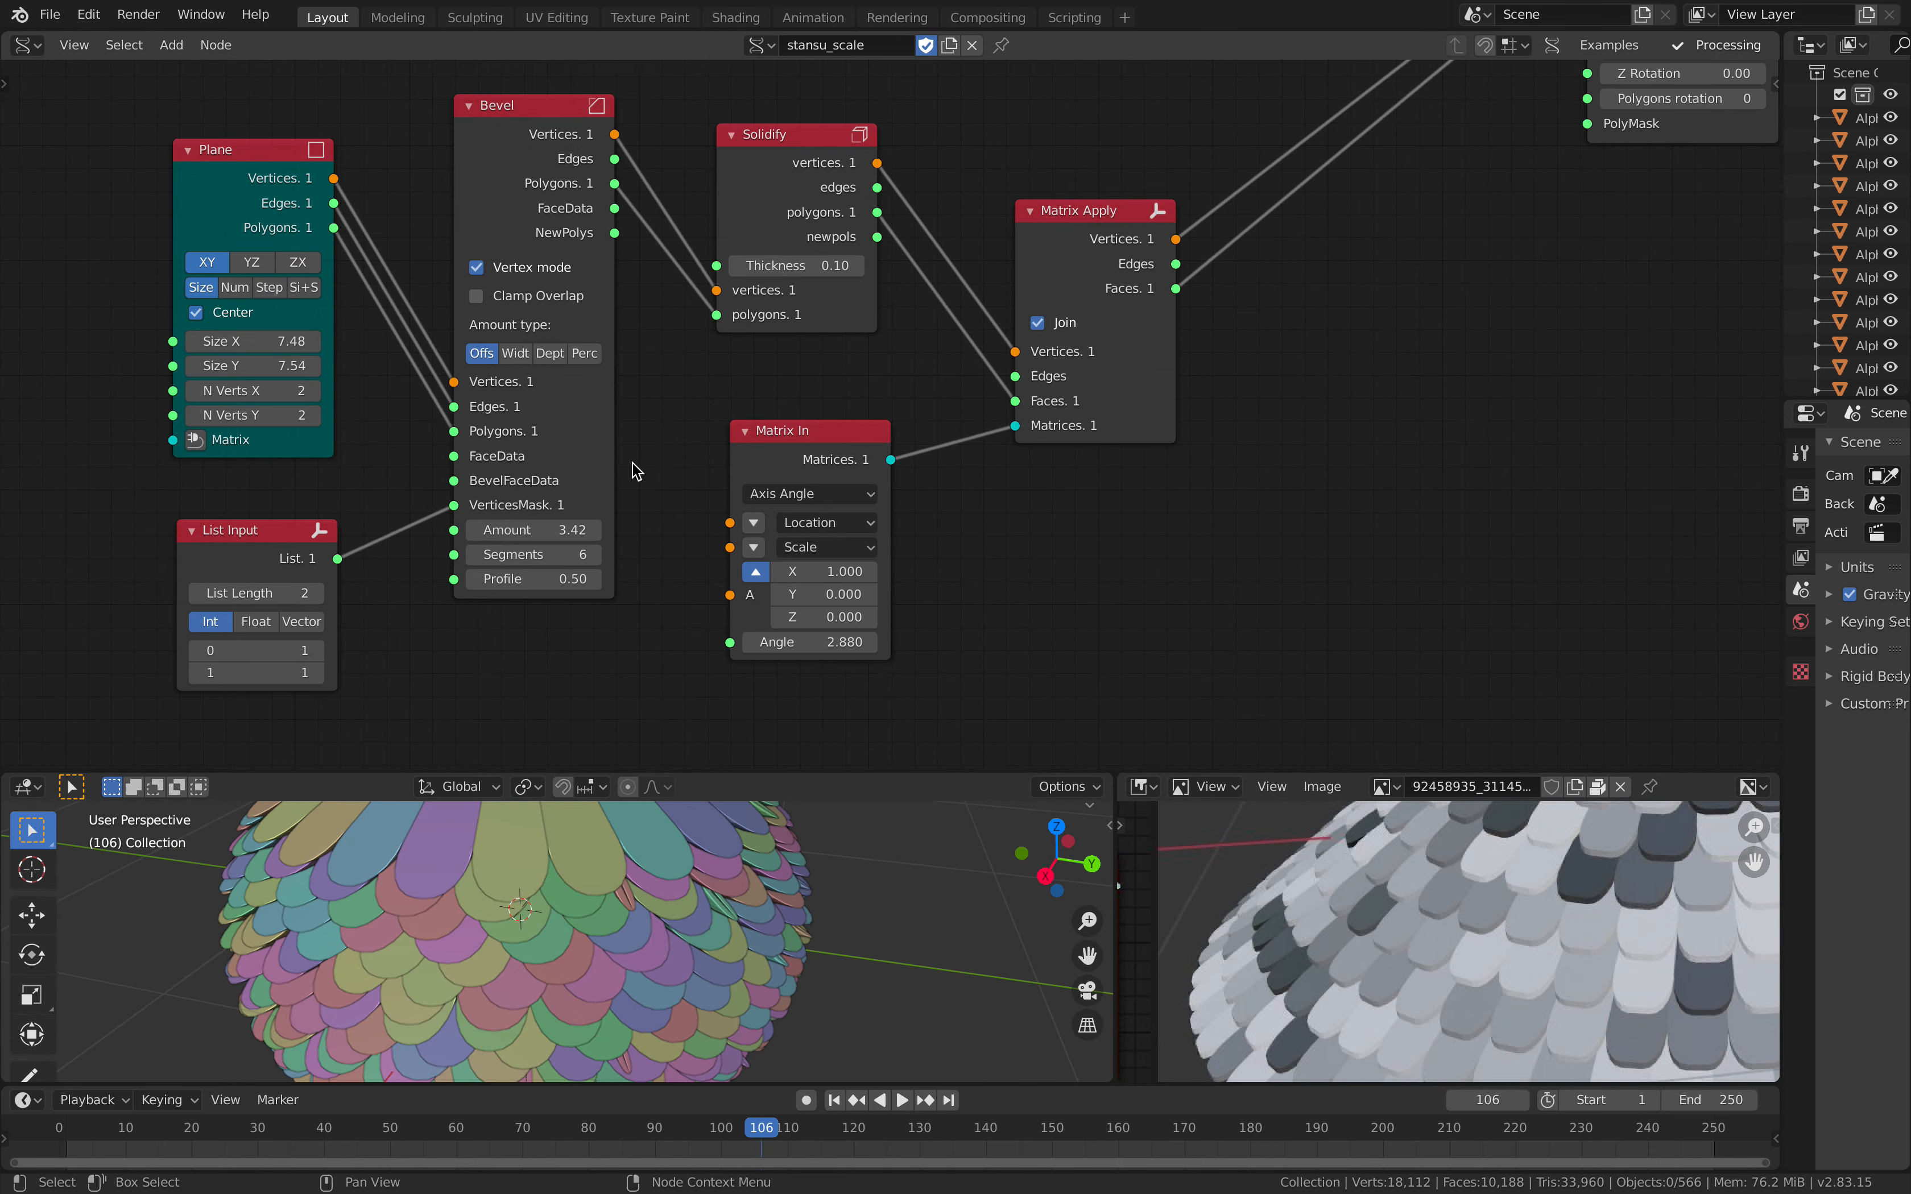
Step: Rearrange the Plane, Bevel and List Input nodes, spacing Plane away from Bevel with List Input beneath them
drag(242, 159, 186, 178)
scroll(231, 201, down, 1)
drag(546, 154, 507, 162)
drag(360, 511, 314, 502)
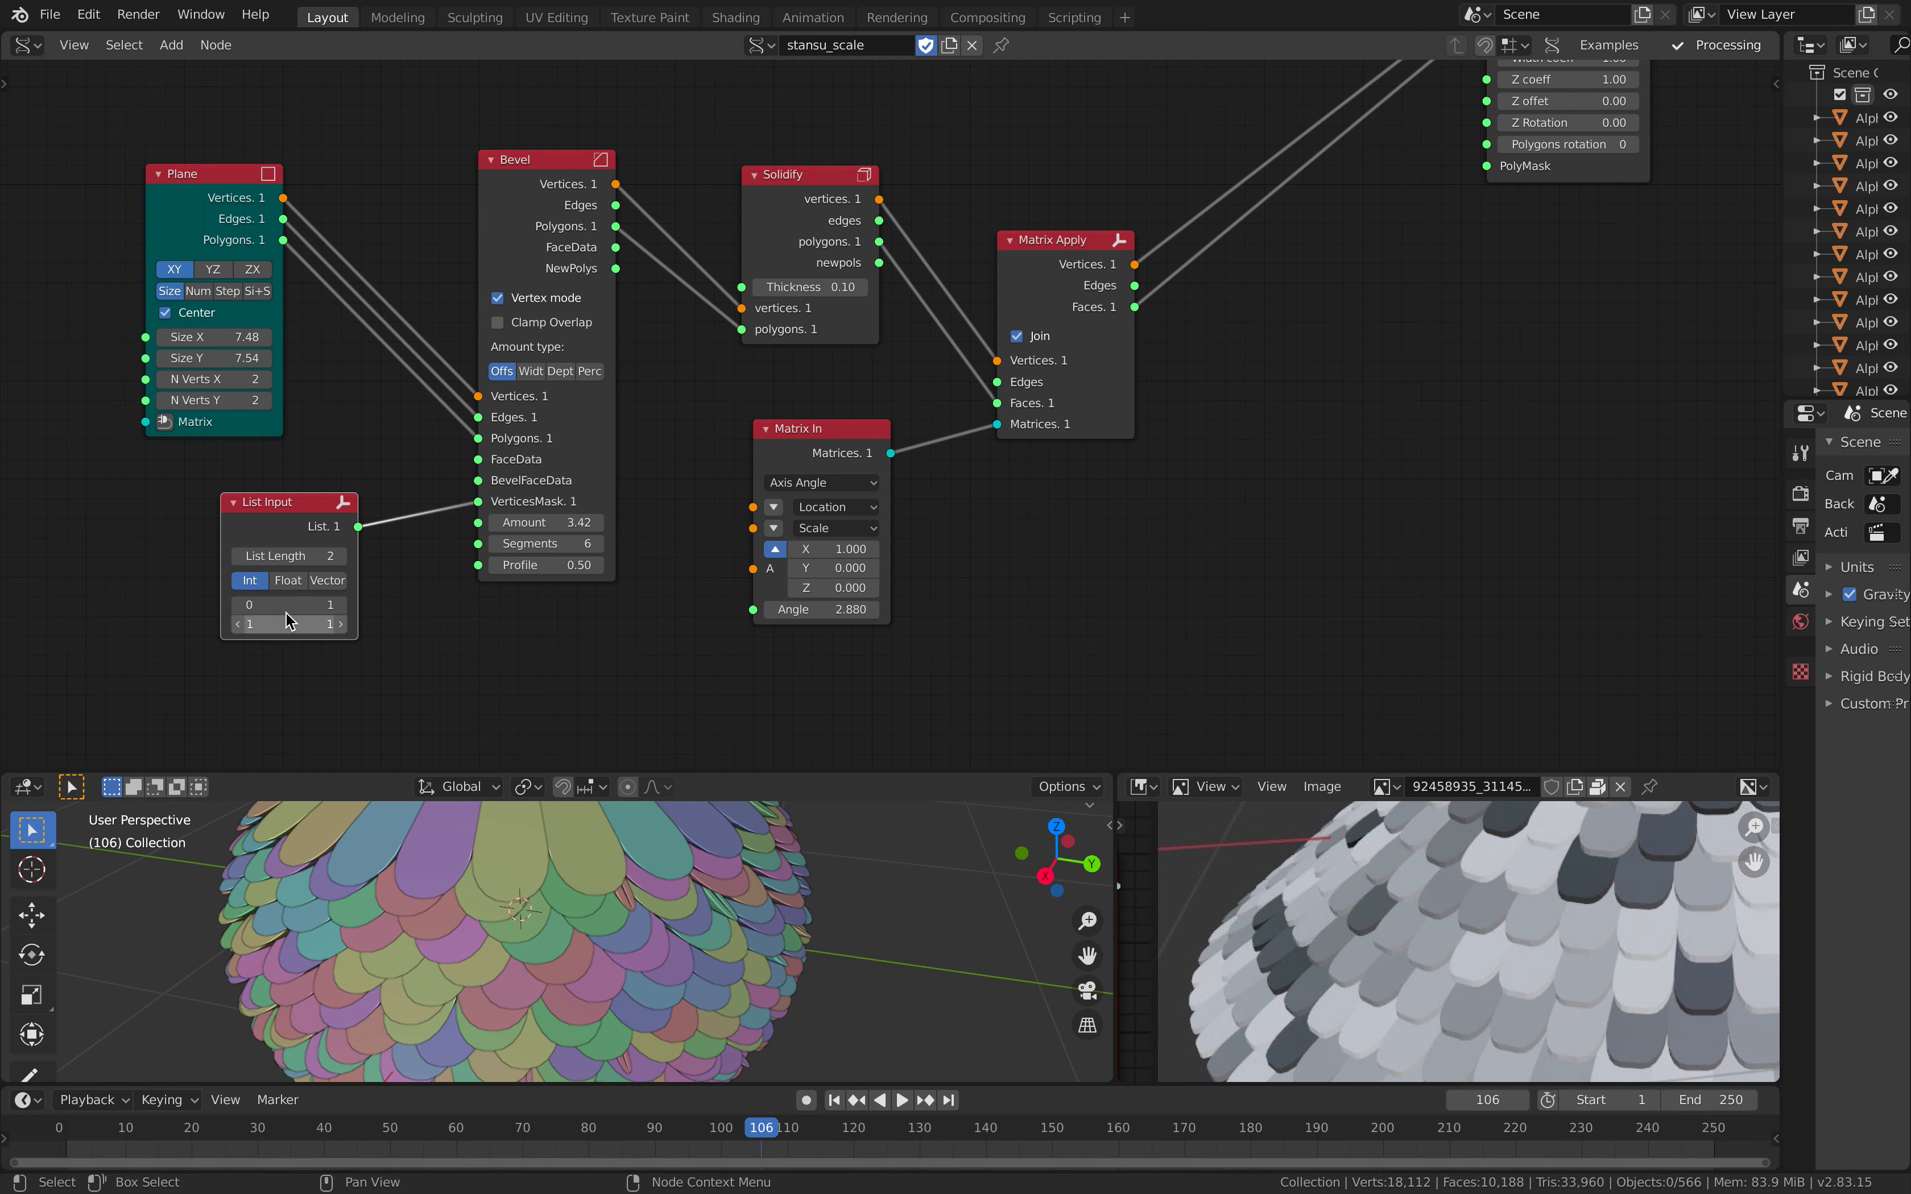
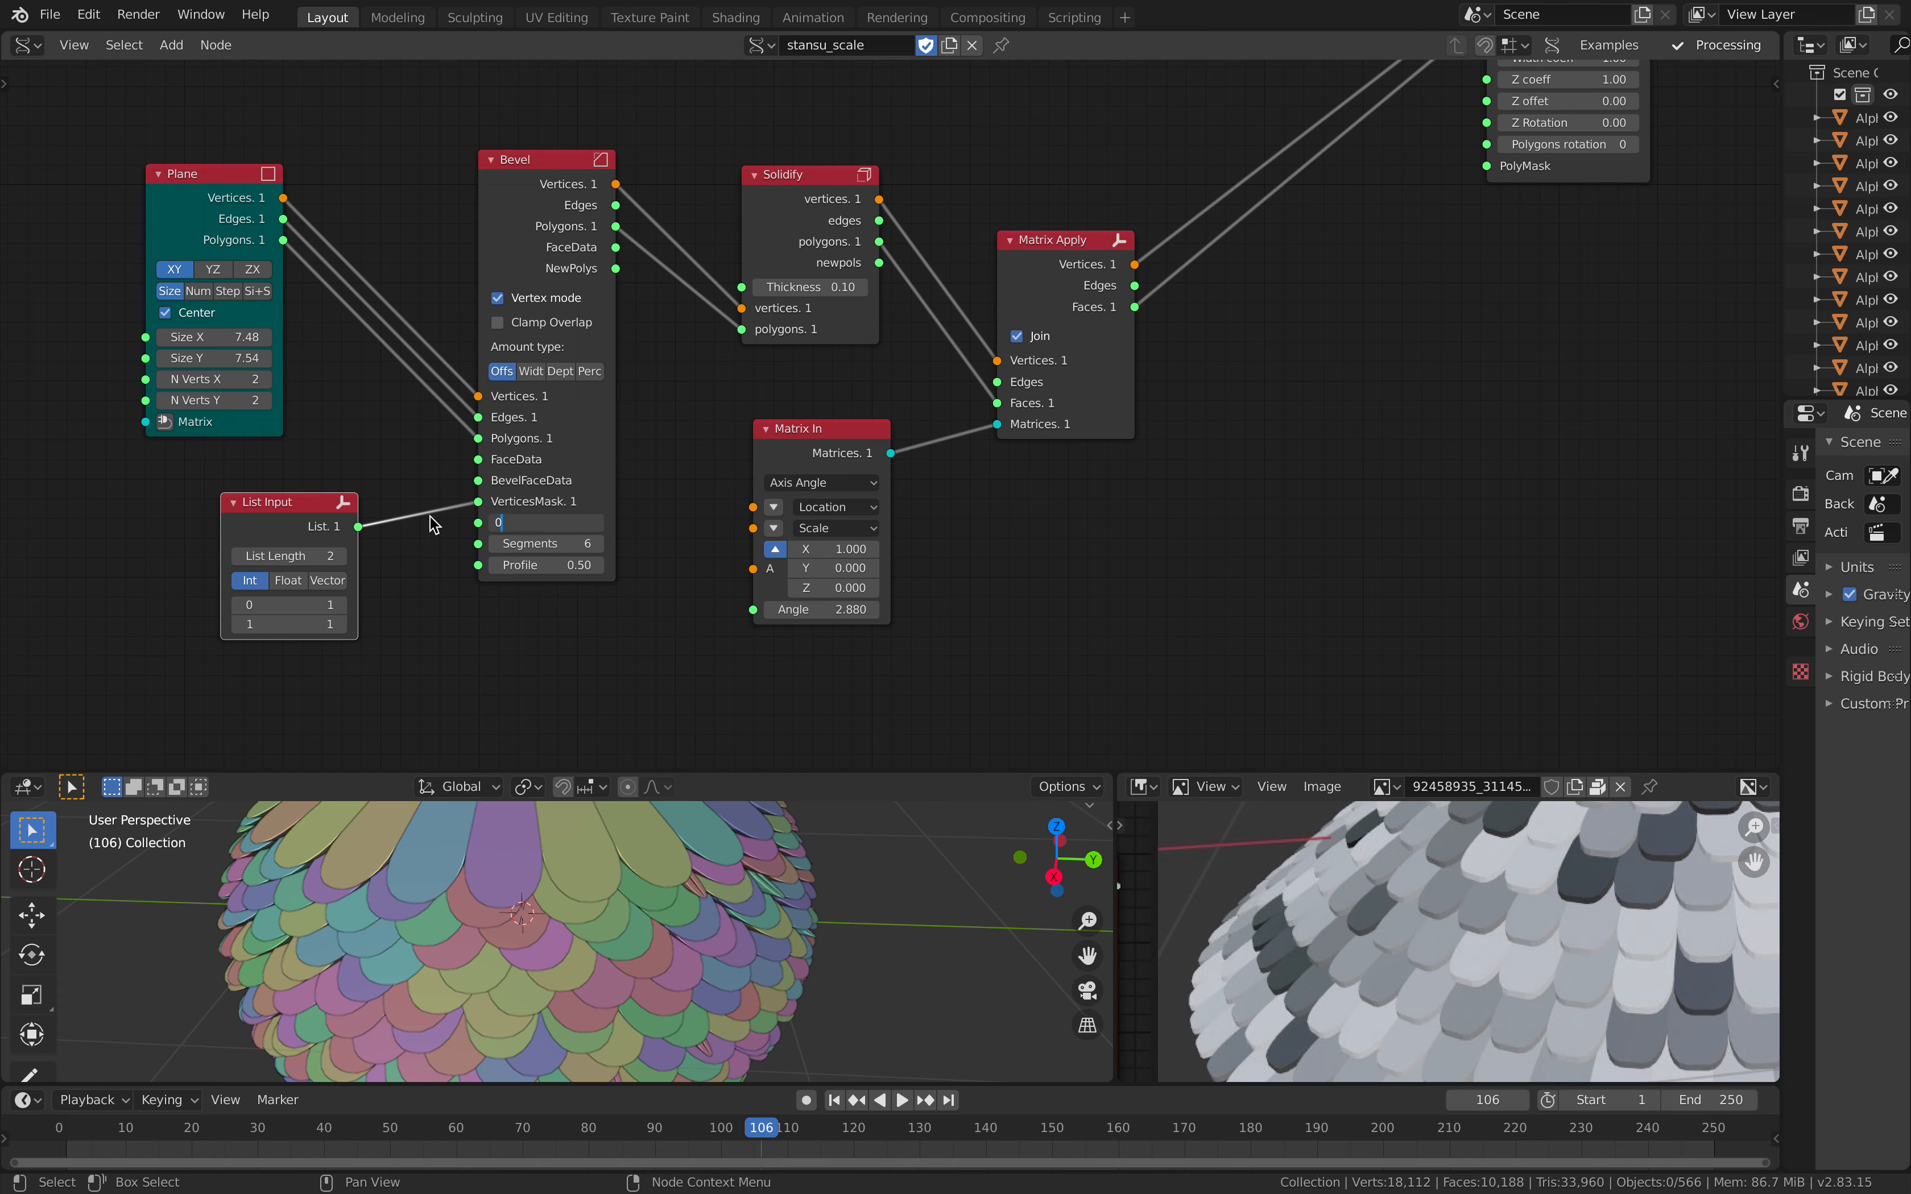
Step: Set the Bevel node to 3 segments with an amount of 3.28, and check the rounded scales around the opening
key(Return)
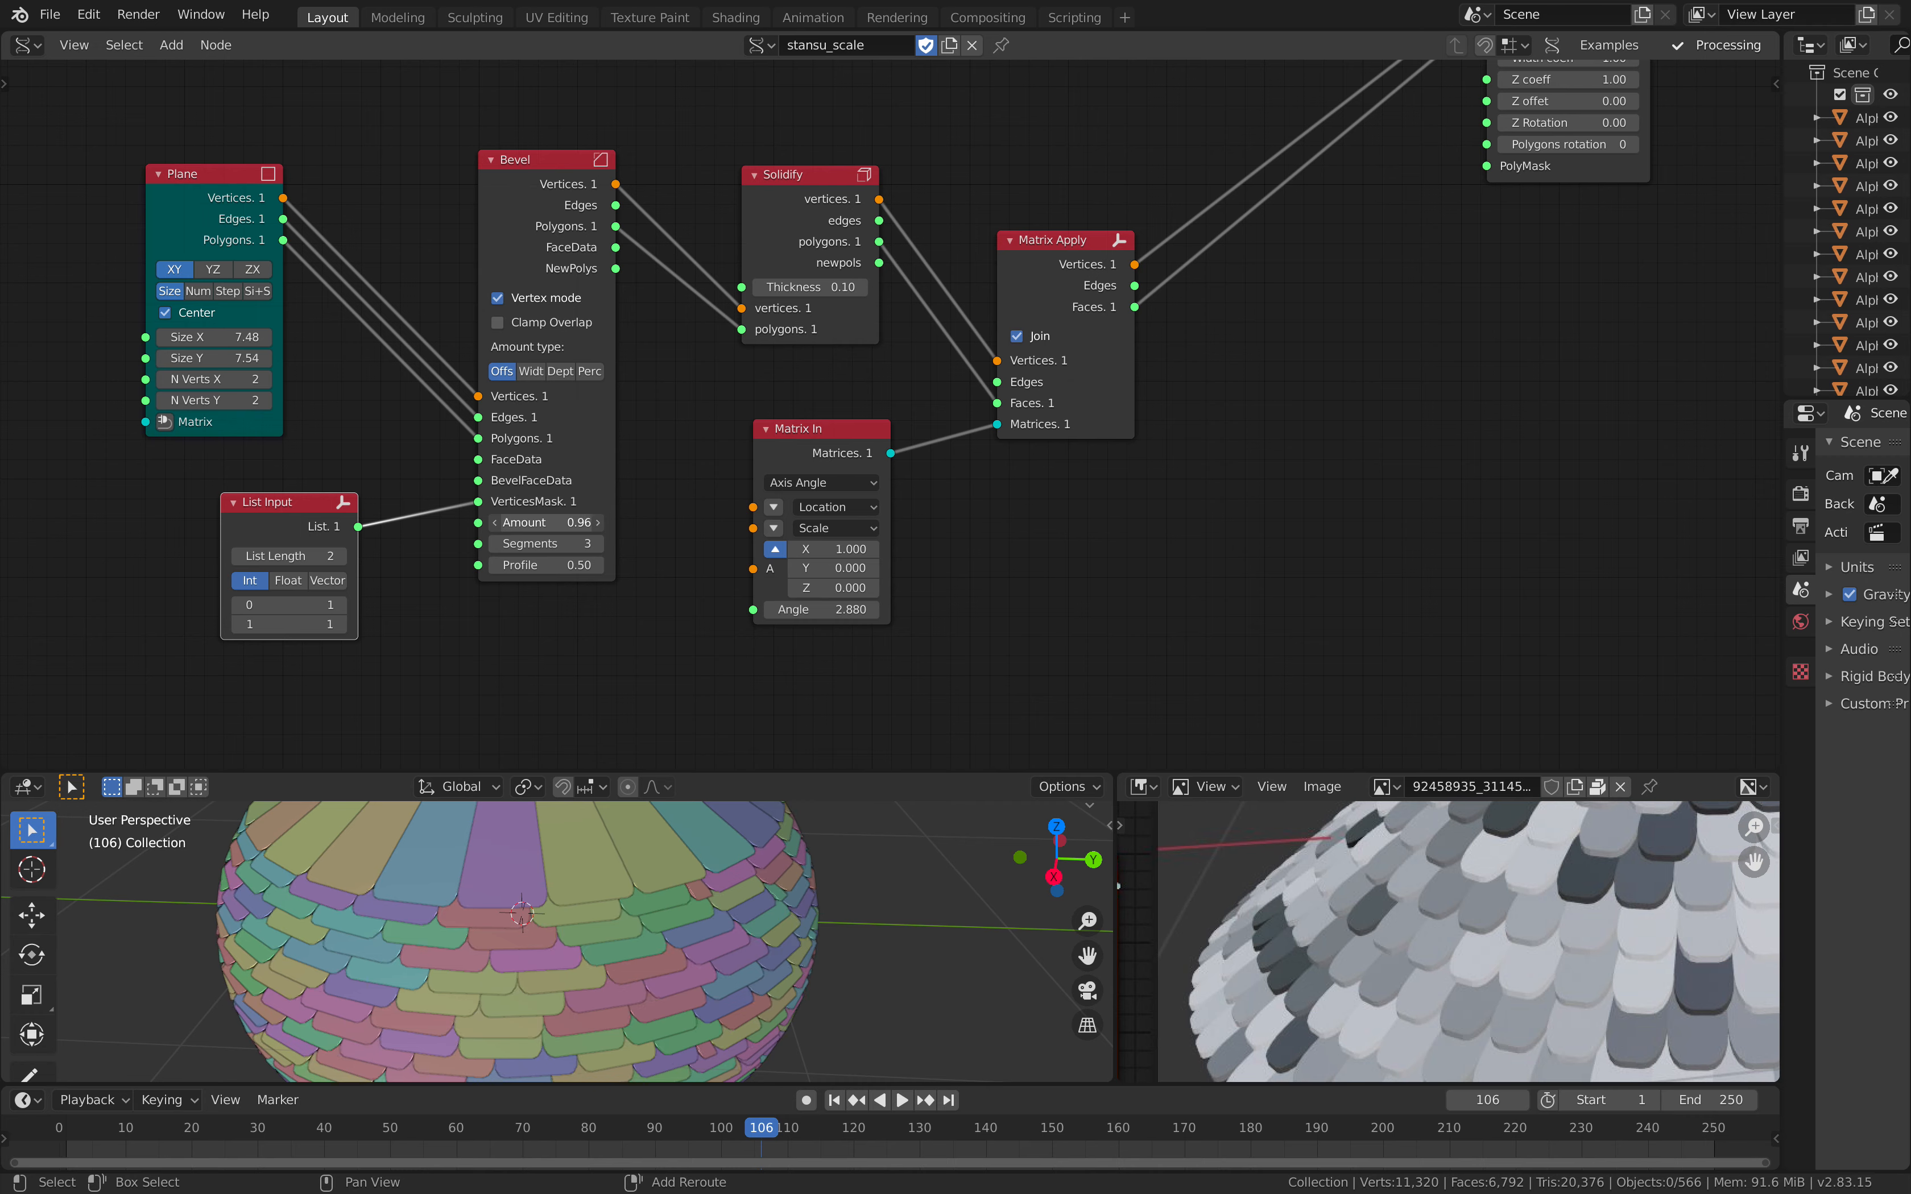
drag(545, 523, 718, 522)
mouse_move(637, 877)
middle_down()
mouse_move(709, 926)
mouse_move(569, 909)
mouse_move(714, 888)
mouse_move(667, 894)
middle_up()
scroll(708, 926, down, 1)
scroll(555, 903, up, 1)
click(556, 903)
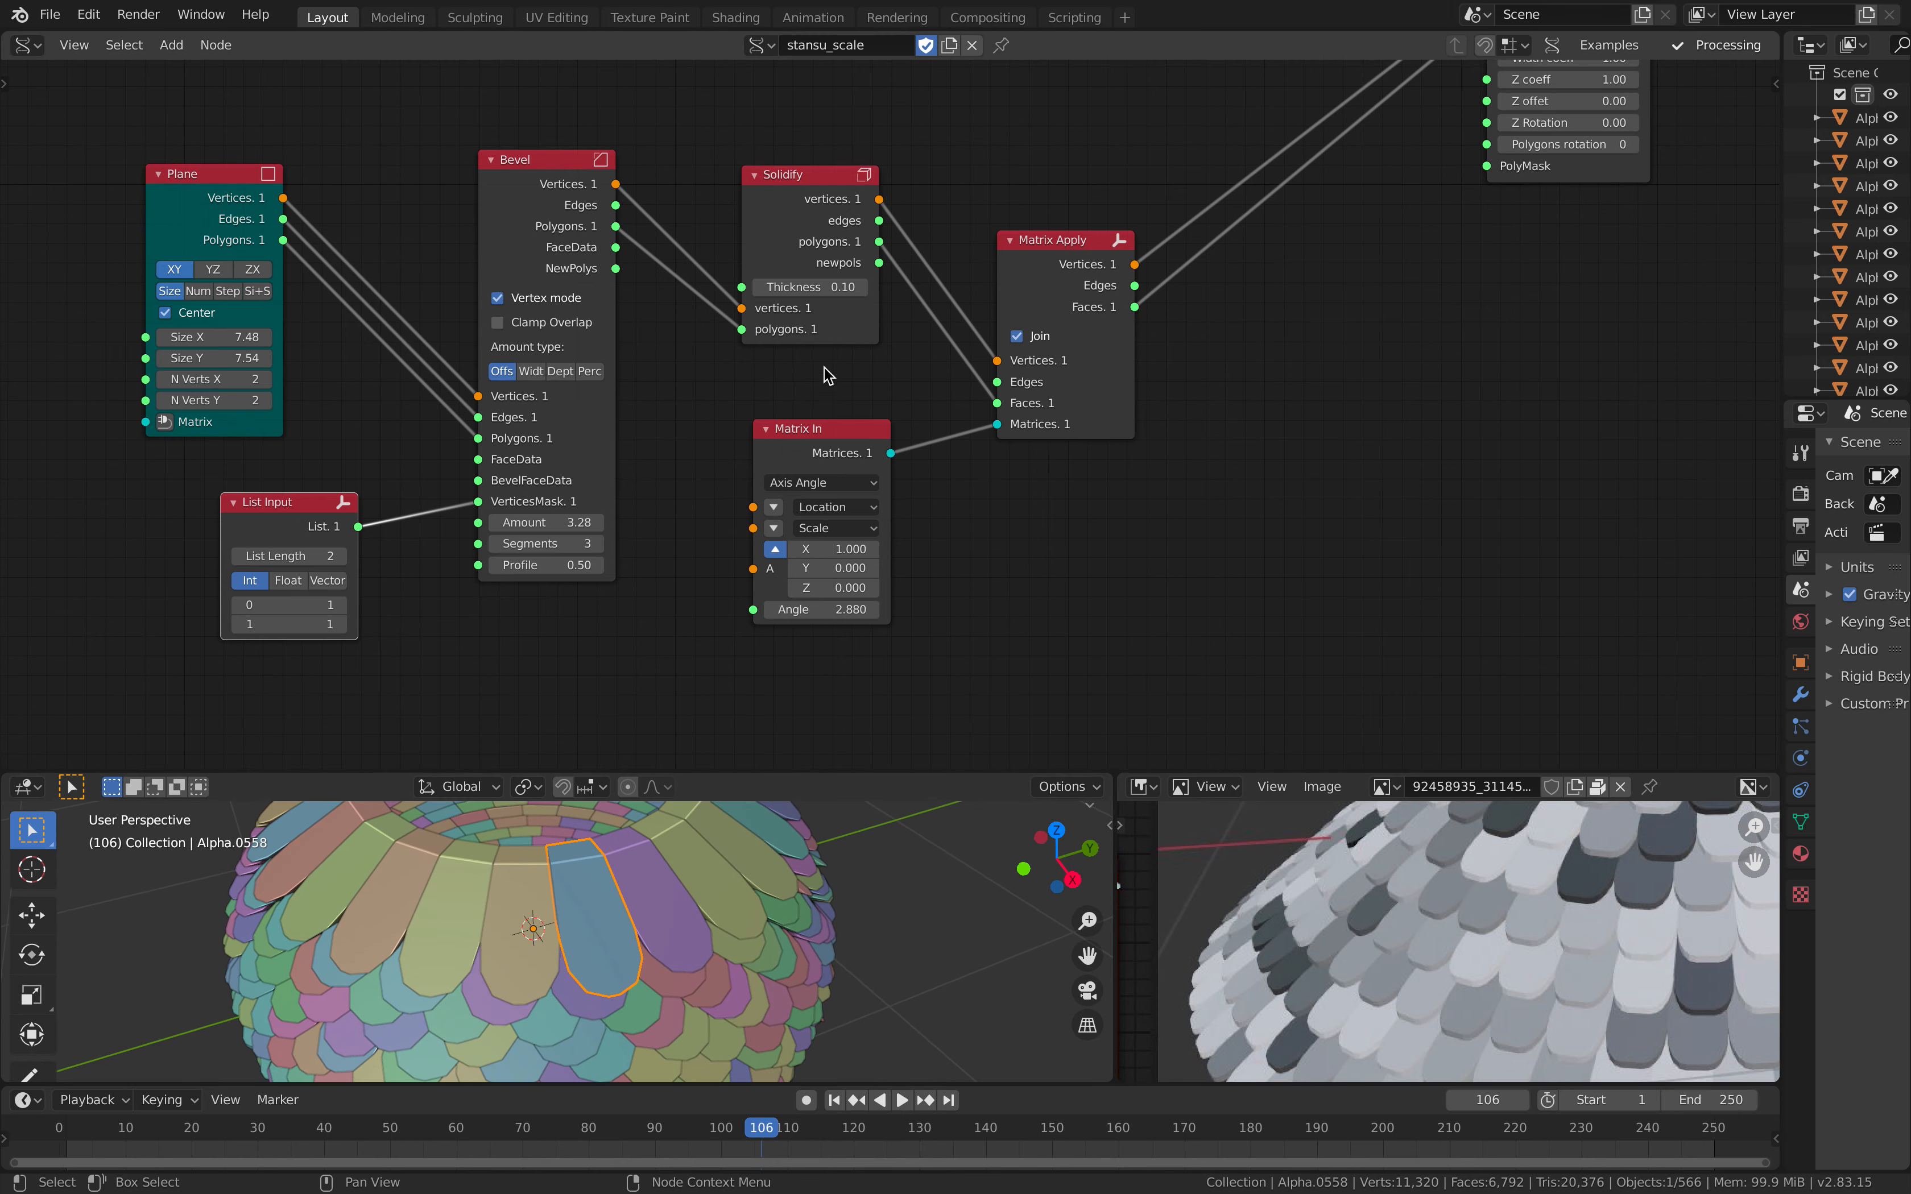
Step: Move the Solidify node slightly up and set its thickness to 0.02
drag(819, 236, 784, 175)
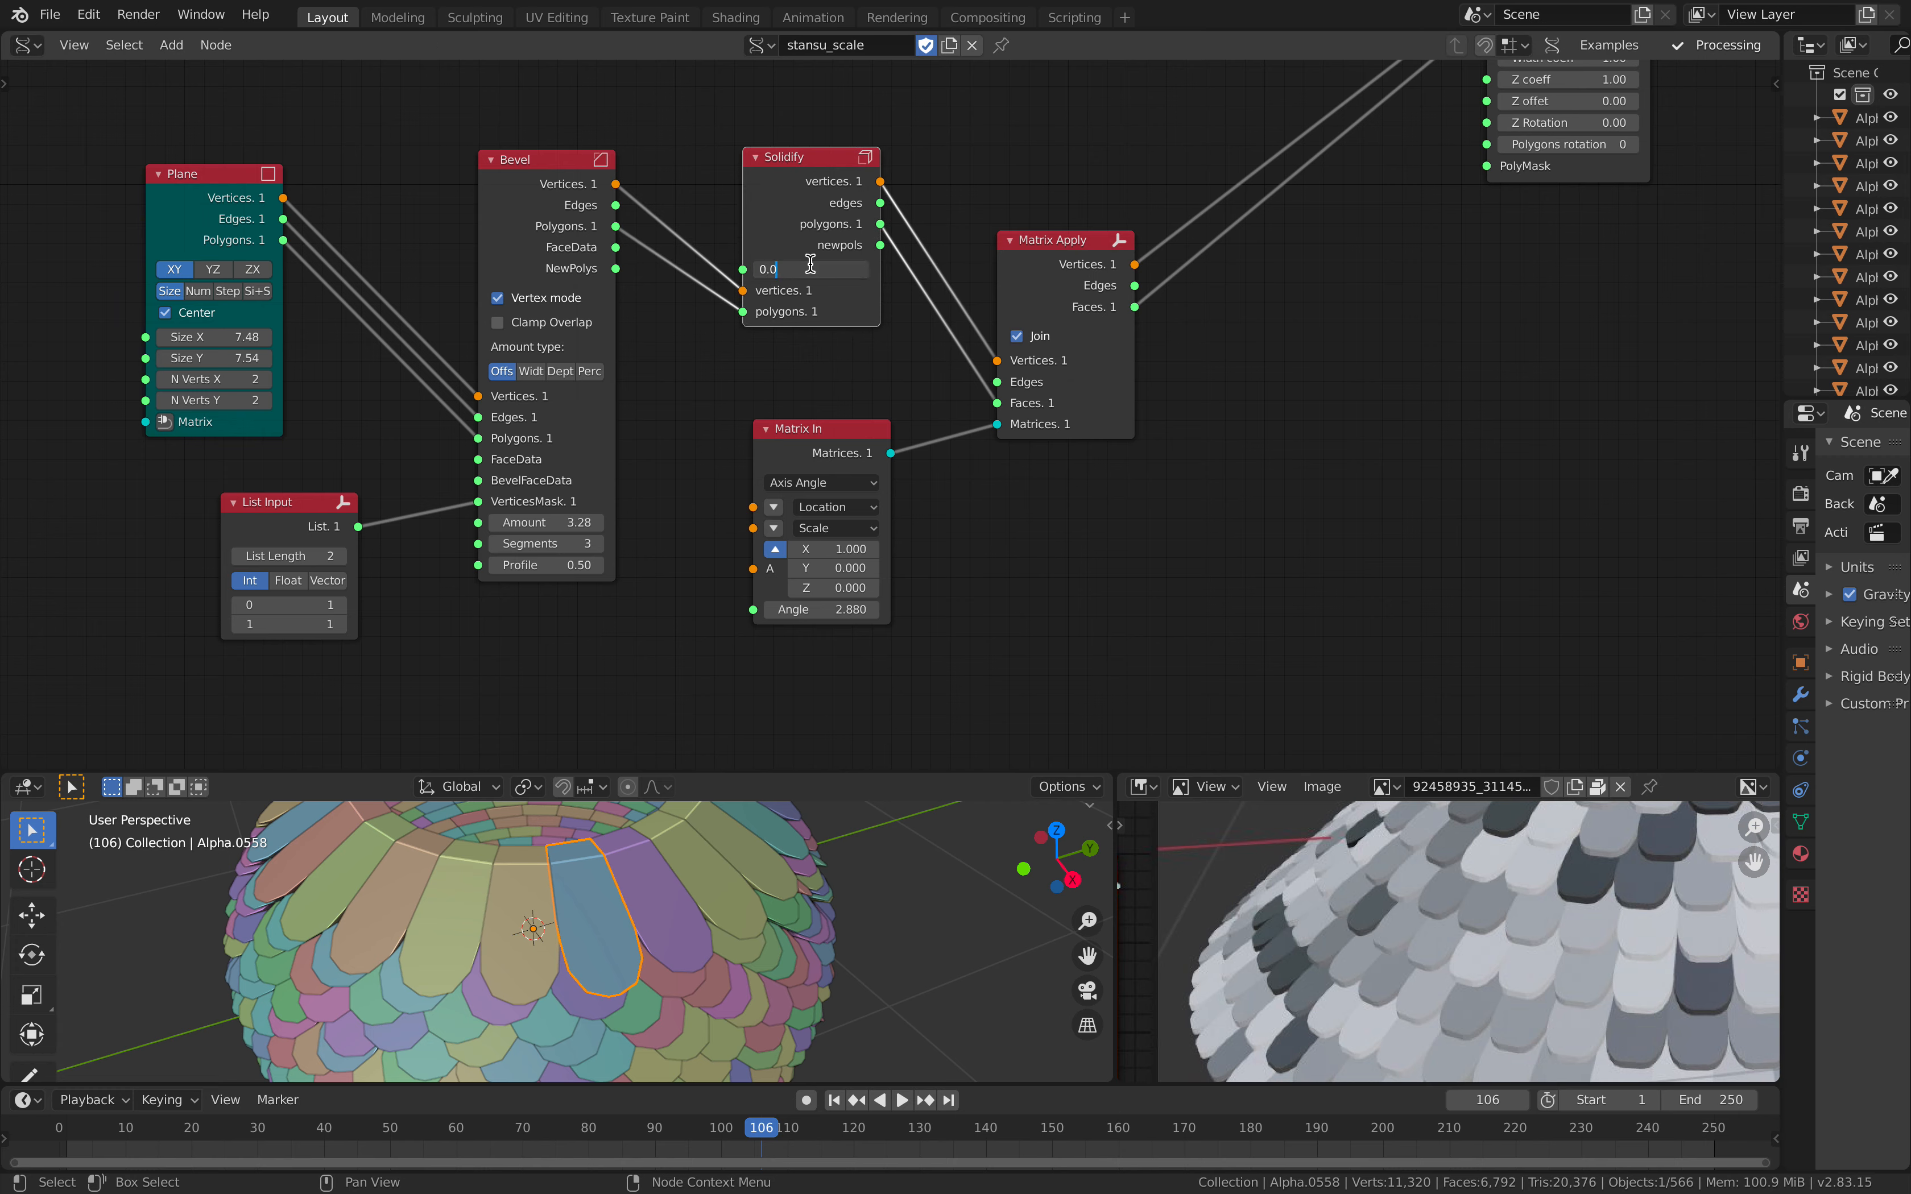
key(Return)
middle_drag(632, 869, 746, 895)
Step: Reposition the Matrix In and Matrix Apply nodes beside Solidify to tidy the end of the scale branch
middle_drag(855, 465, 826, 488)
drag(803, 458, 768, 470)
middle_drag(925, 414, 836, 469)
drag(952, 311, 973, 272)
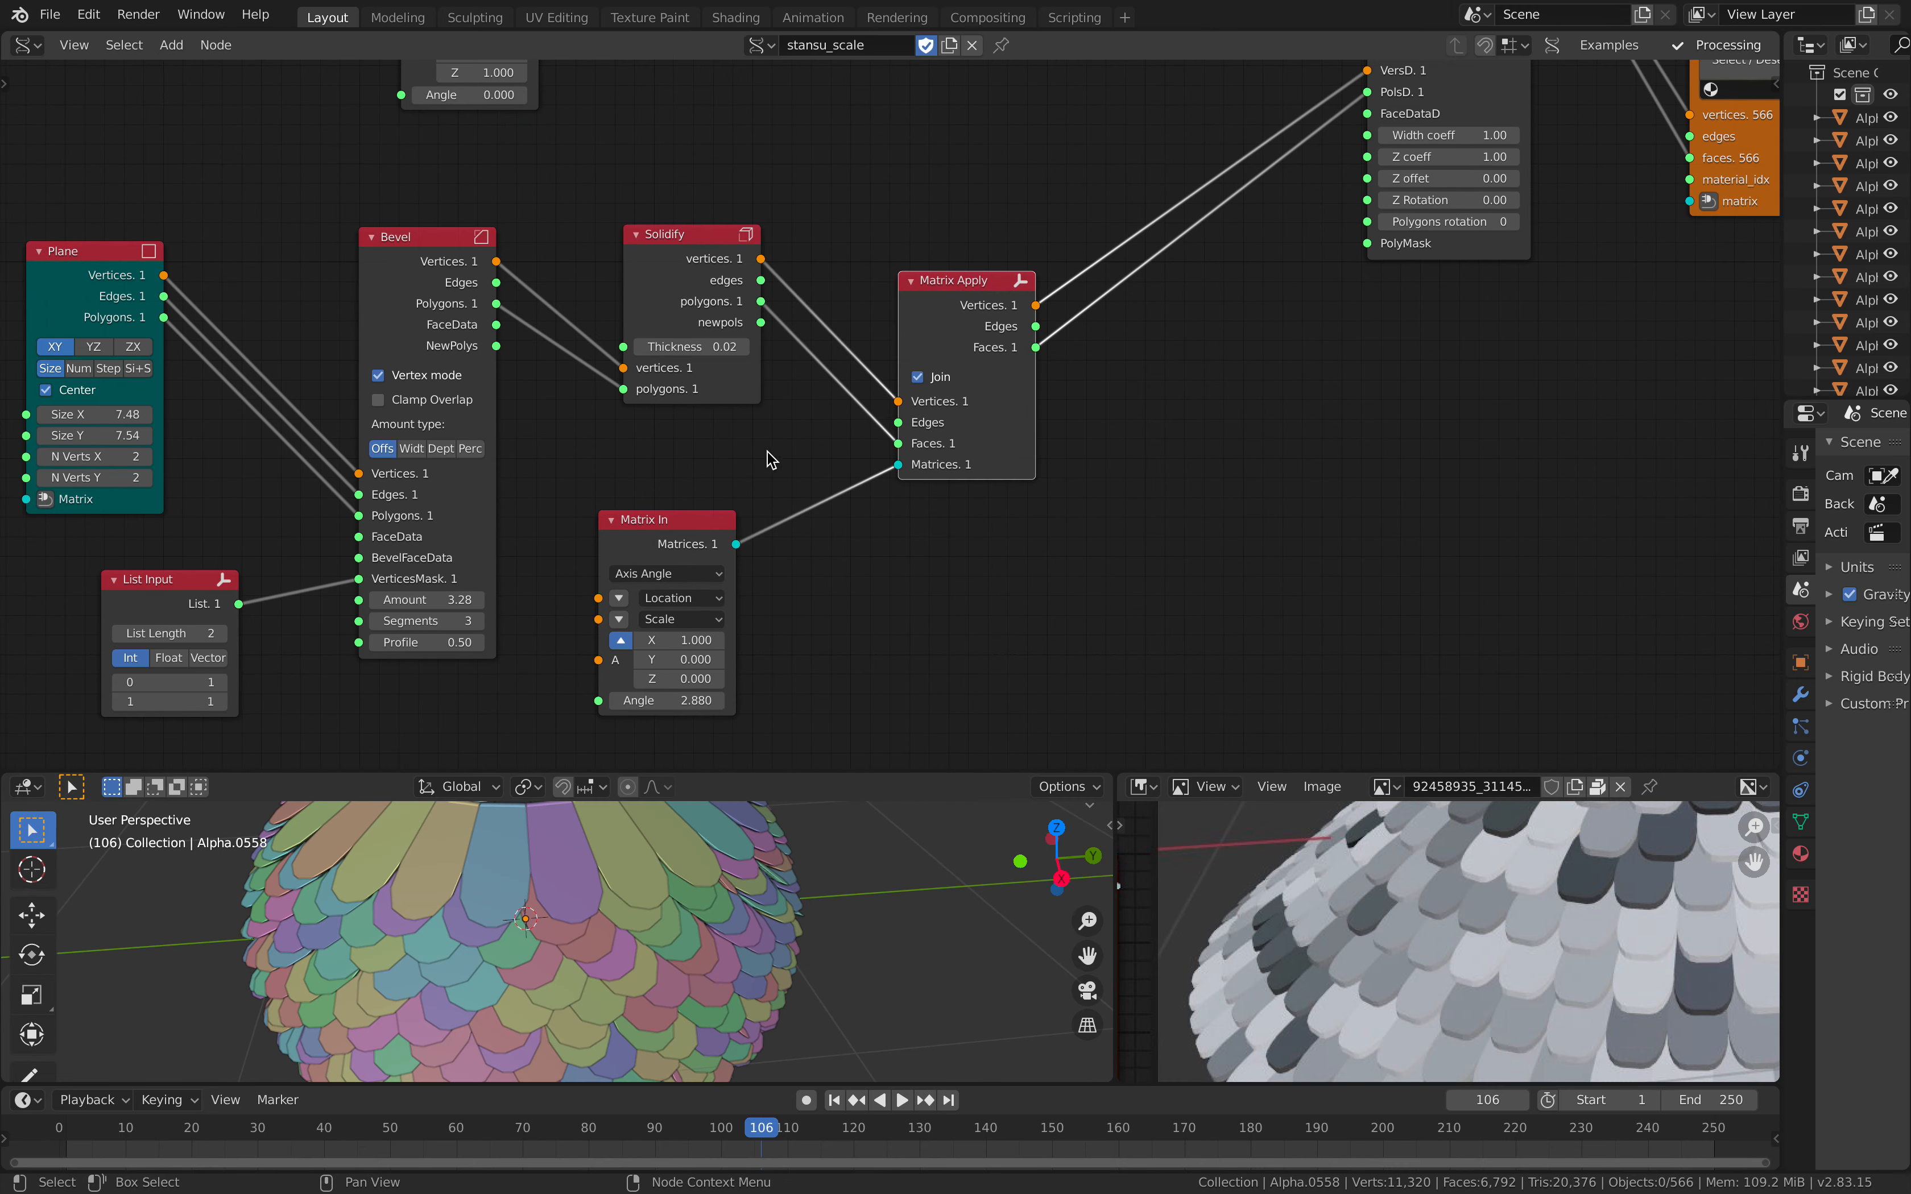
drag(679, 519, 690, 509)
scroll(750, 521, down, 4)
middle_drag(785, 523, 730, 616)
scroll(864, 474, up, 1)
drag(863, 437, 875, 439)
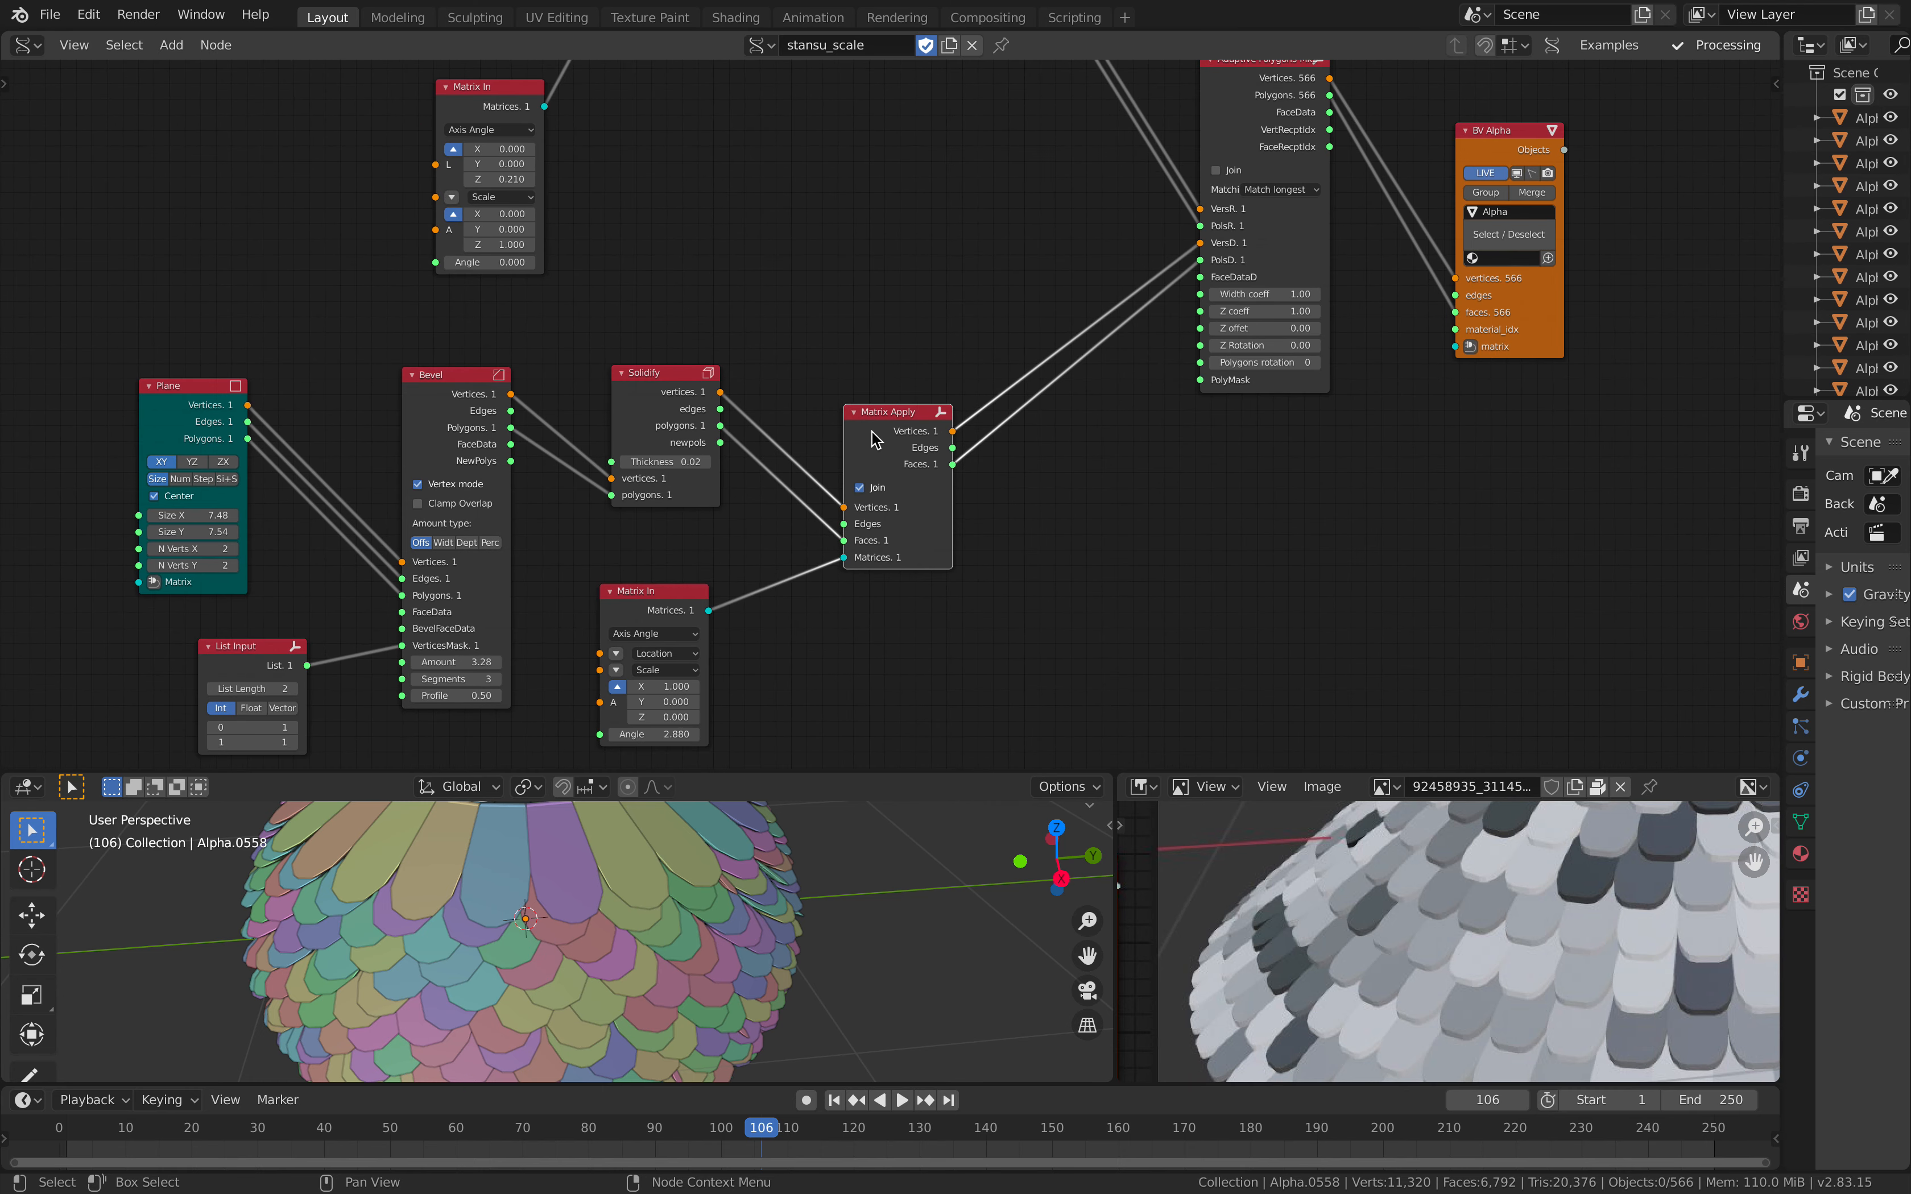
Step: Set the angle of the Matrix In node feeding Matrix Apply to 5, tilting the scales outward
drag(653, 612, 669, 603)
middle_drag(705, 952, 653, 953)
middle_drag(902, 411, 884, 364)
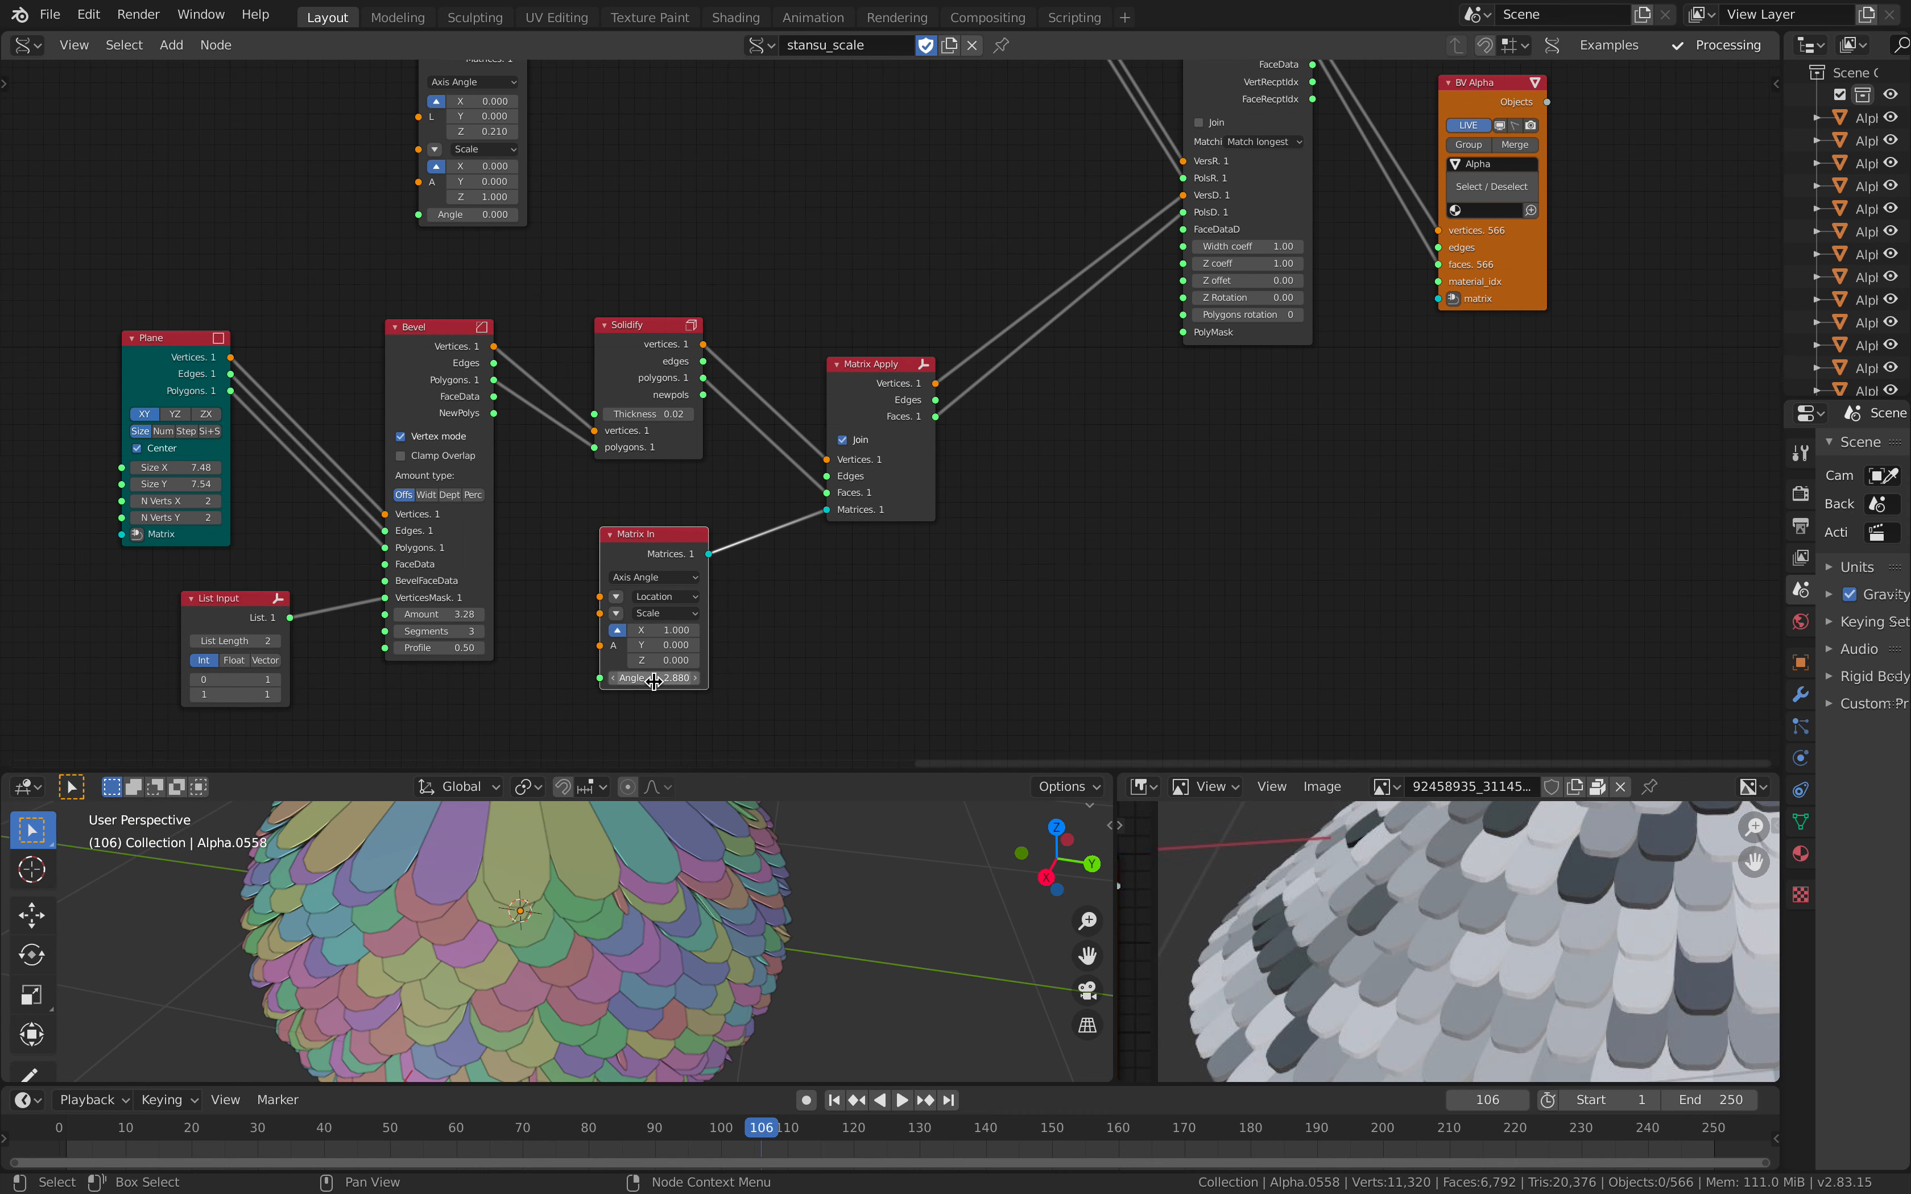
key(Return)
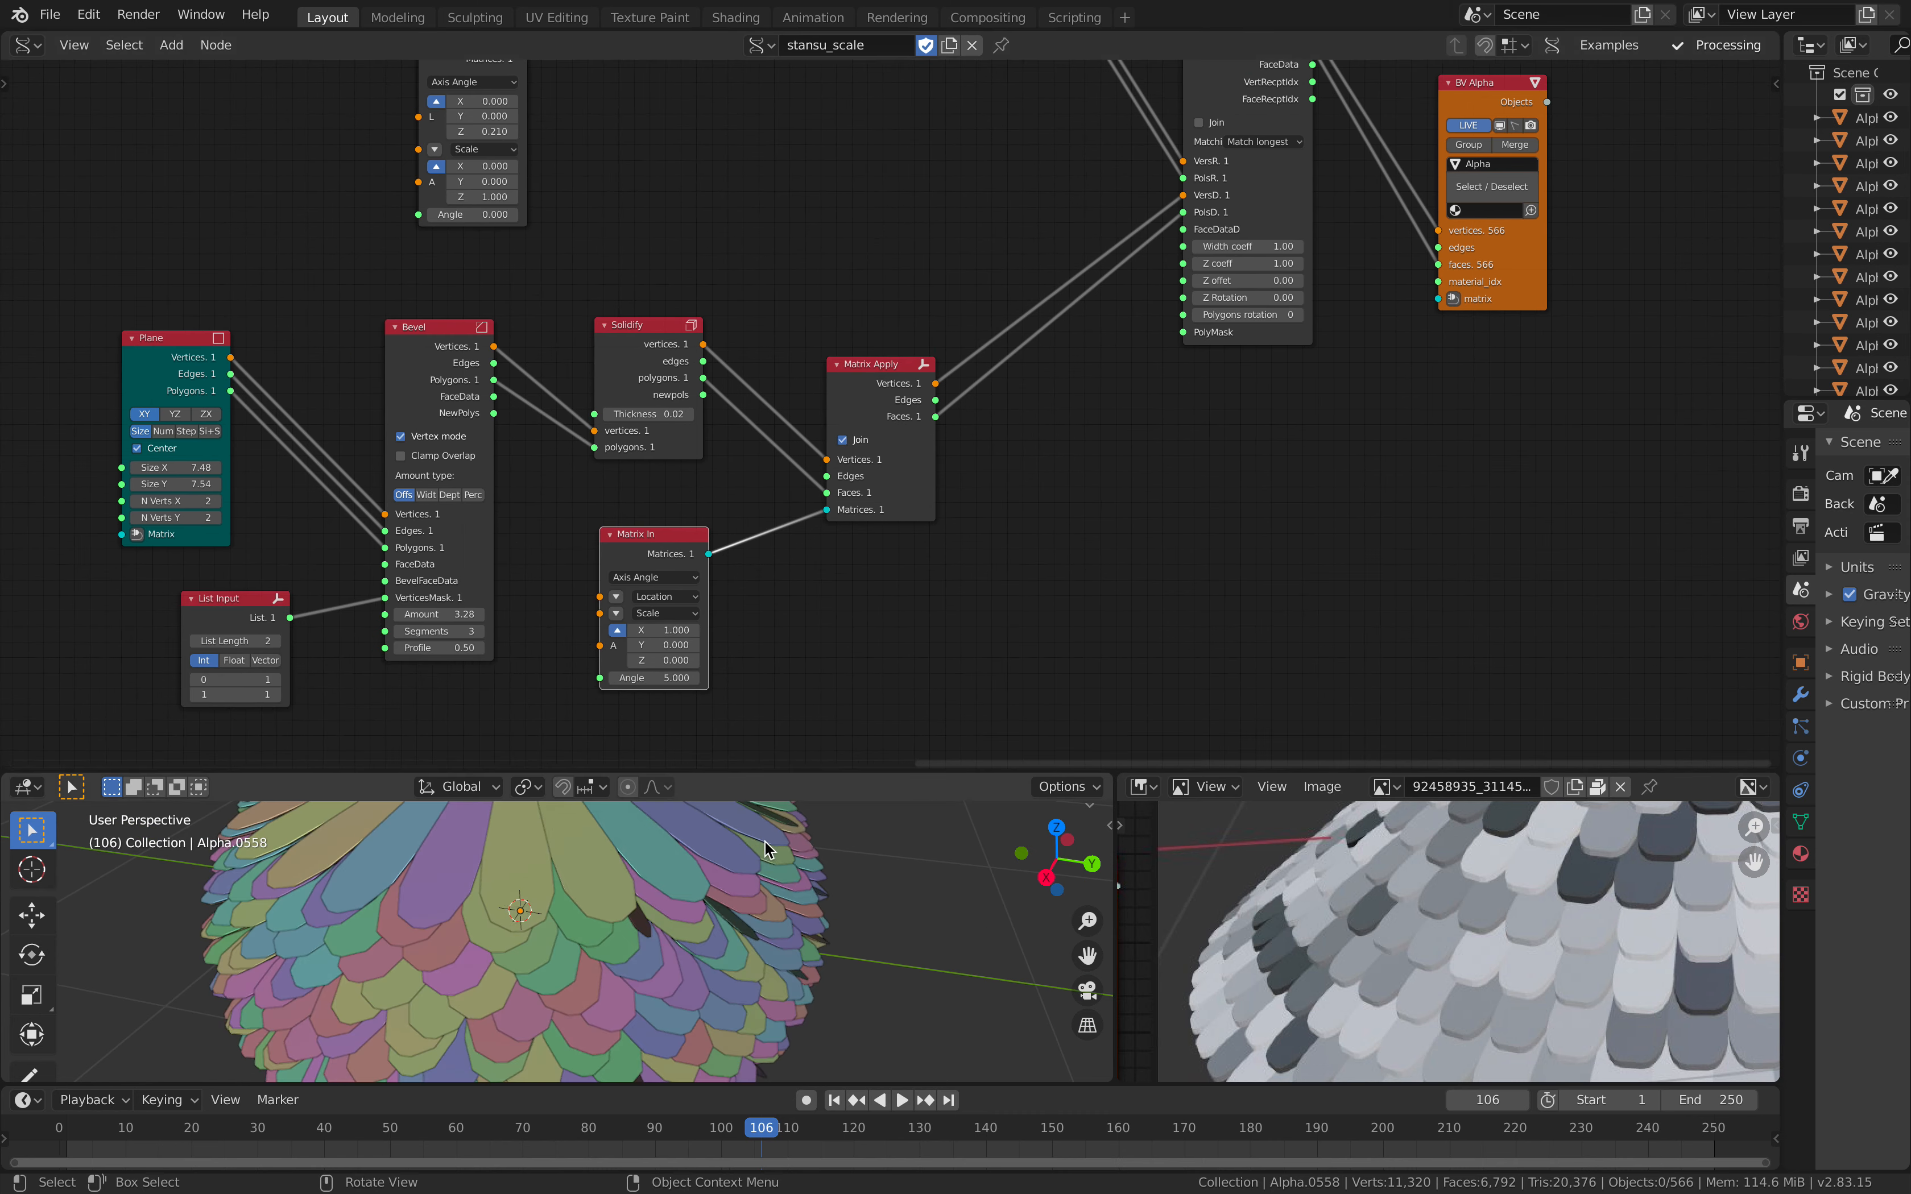
middle_drag(771, 831, 878, 827)
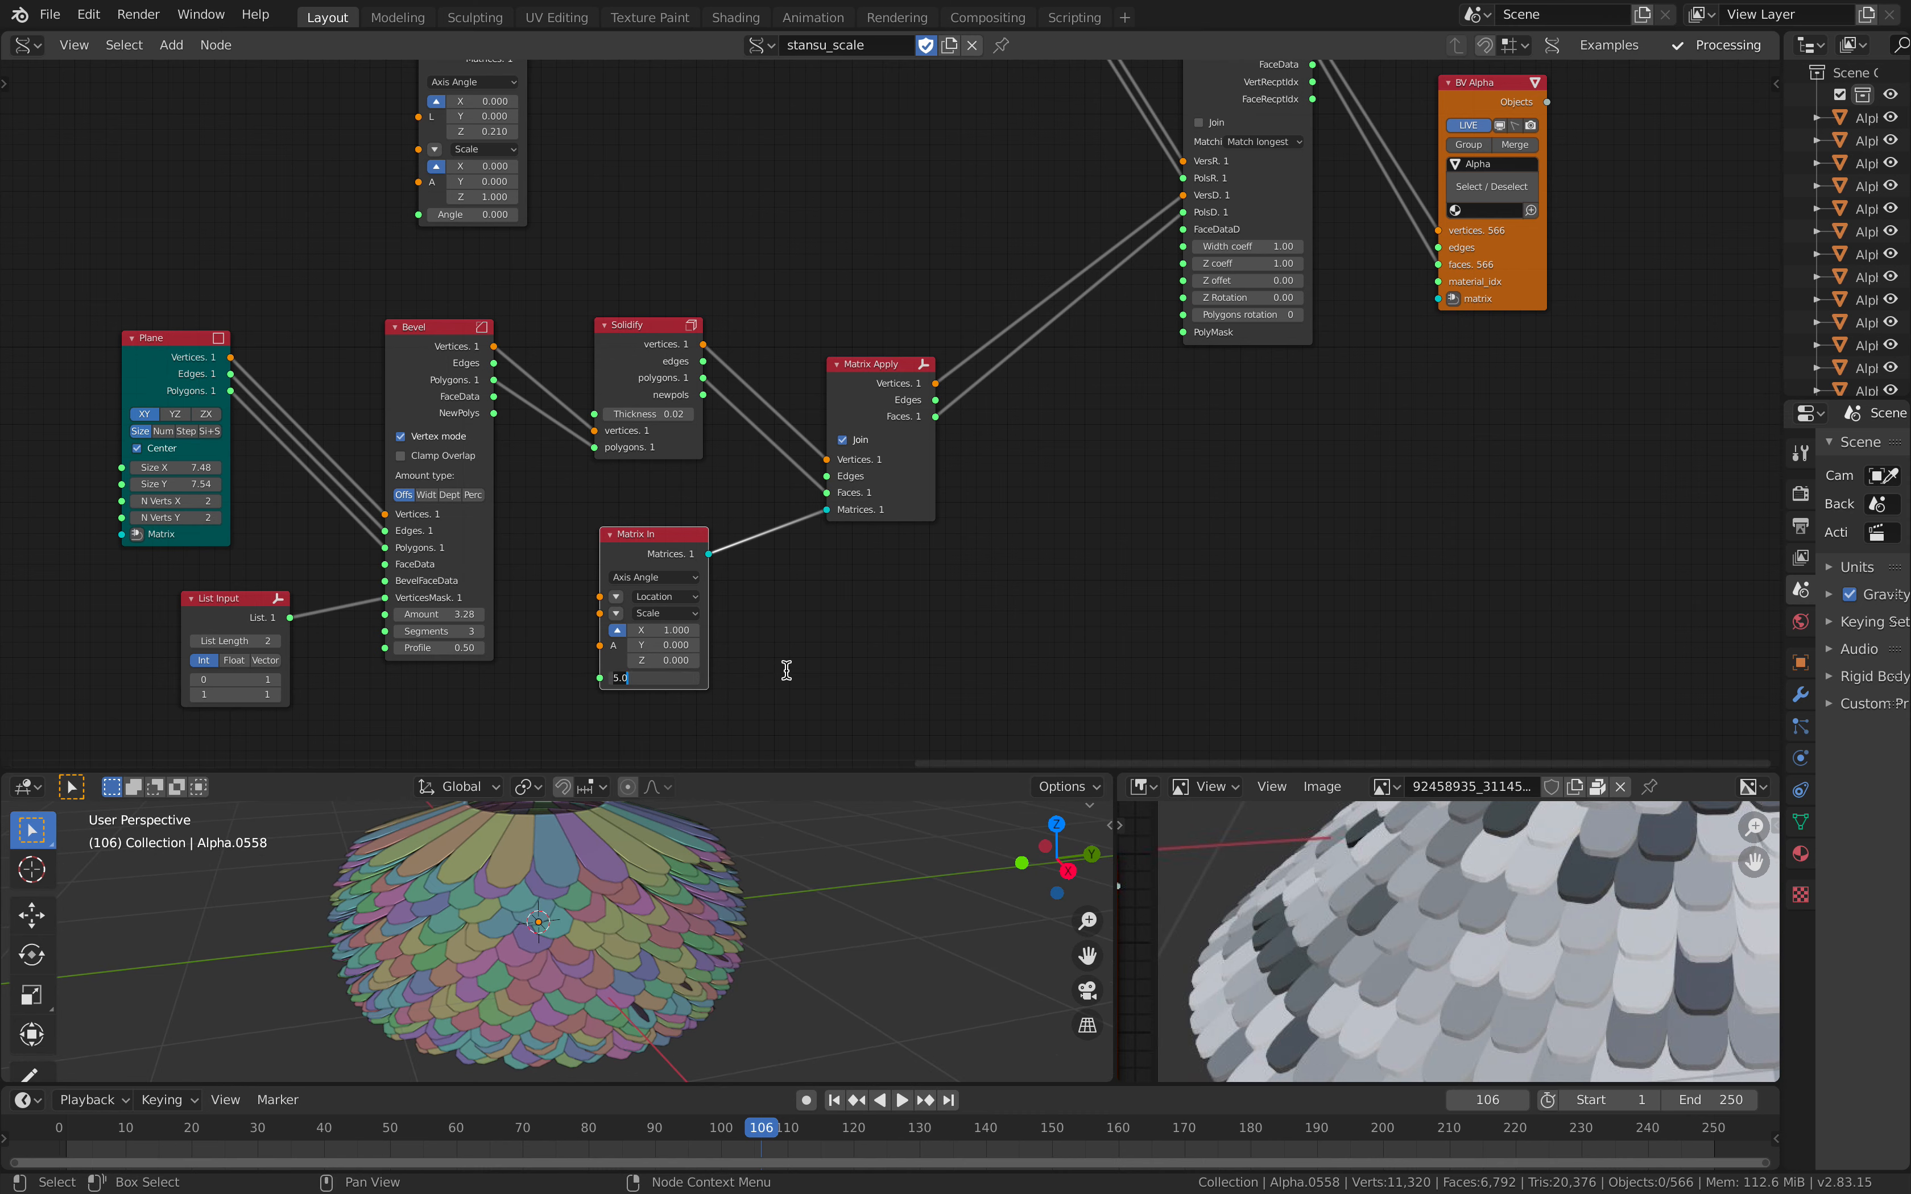
Step: Try a Matrix In angle of 2 for the scale tilt and return it to 5
key(Return)
middle_drag(771, 860, 649, 877)
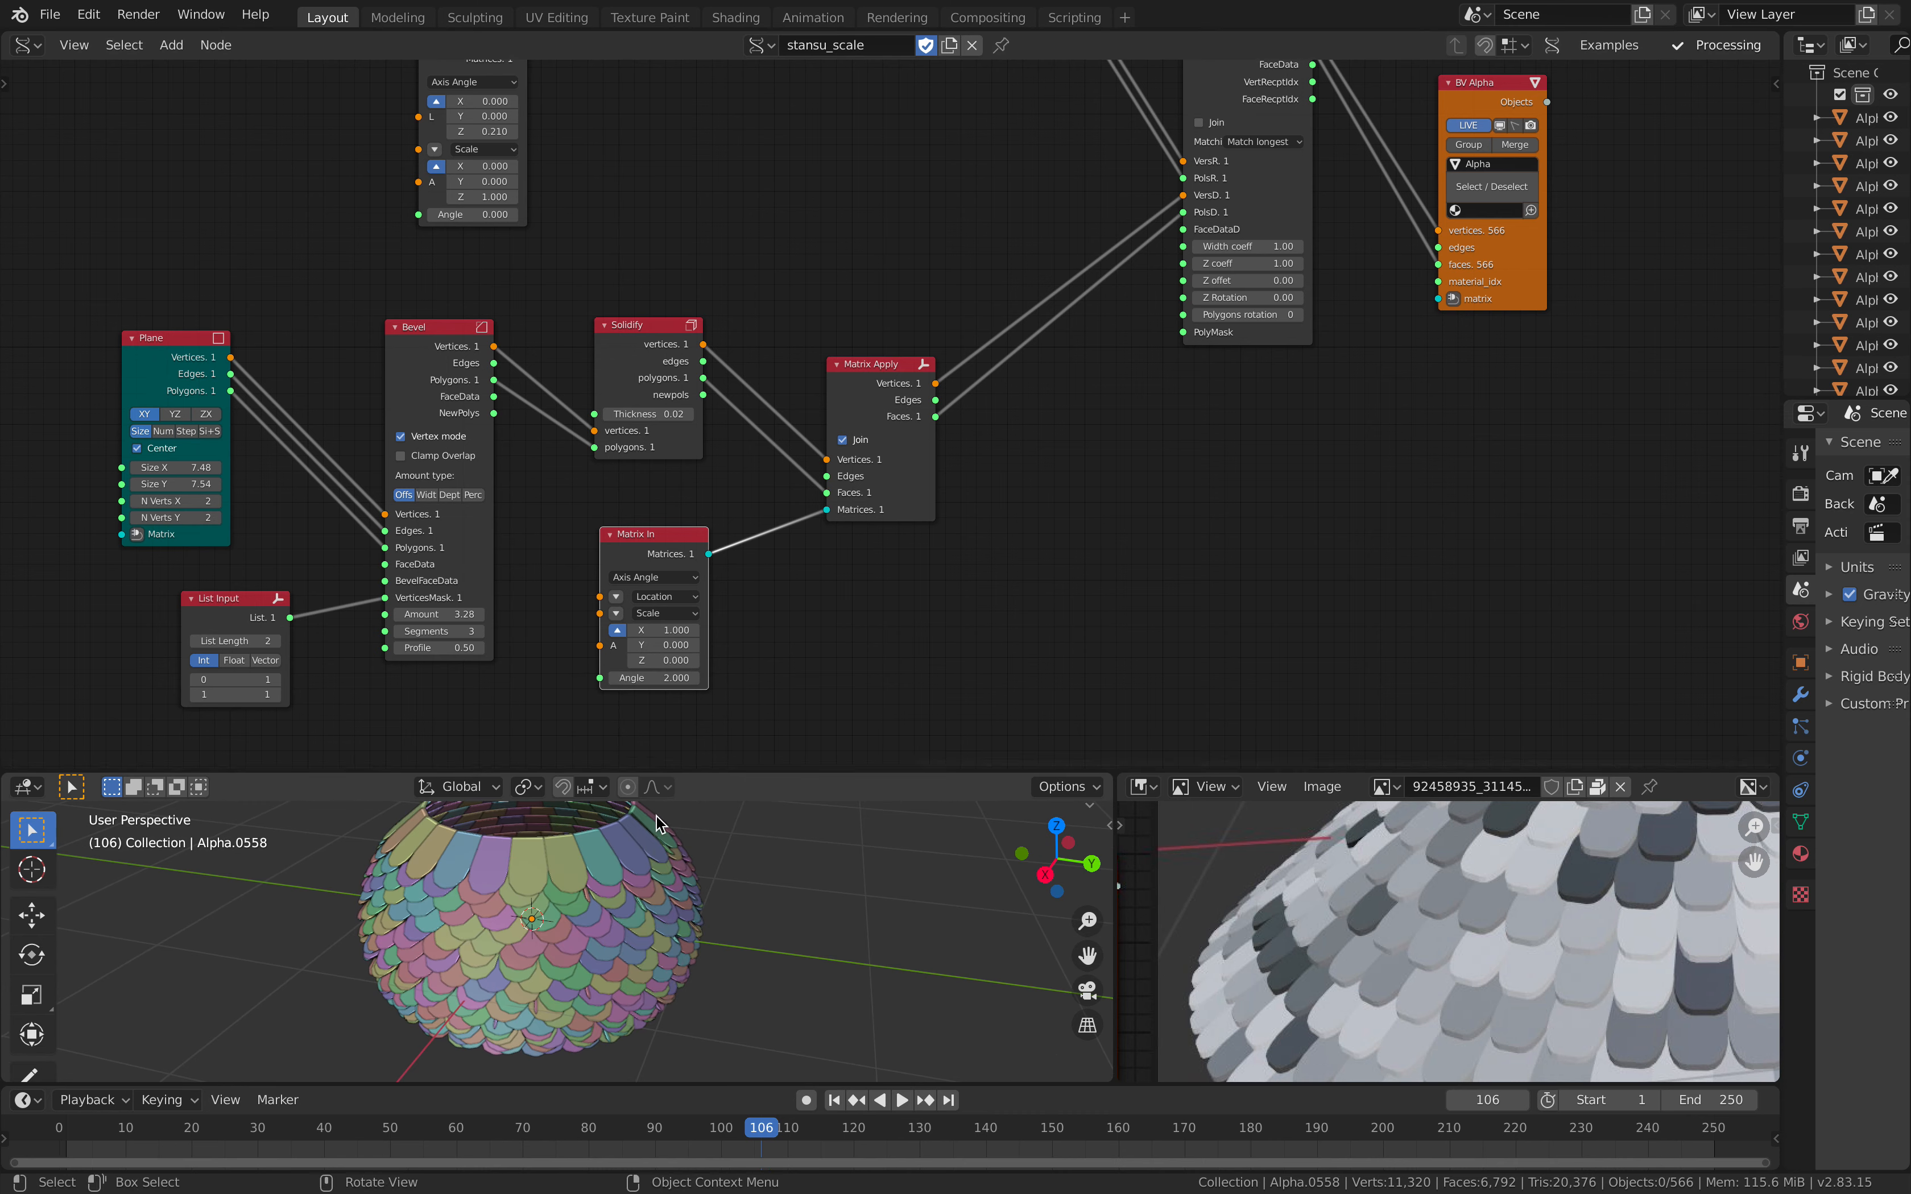
key(Return)
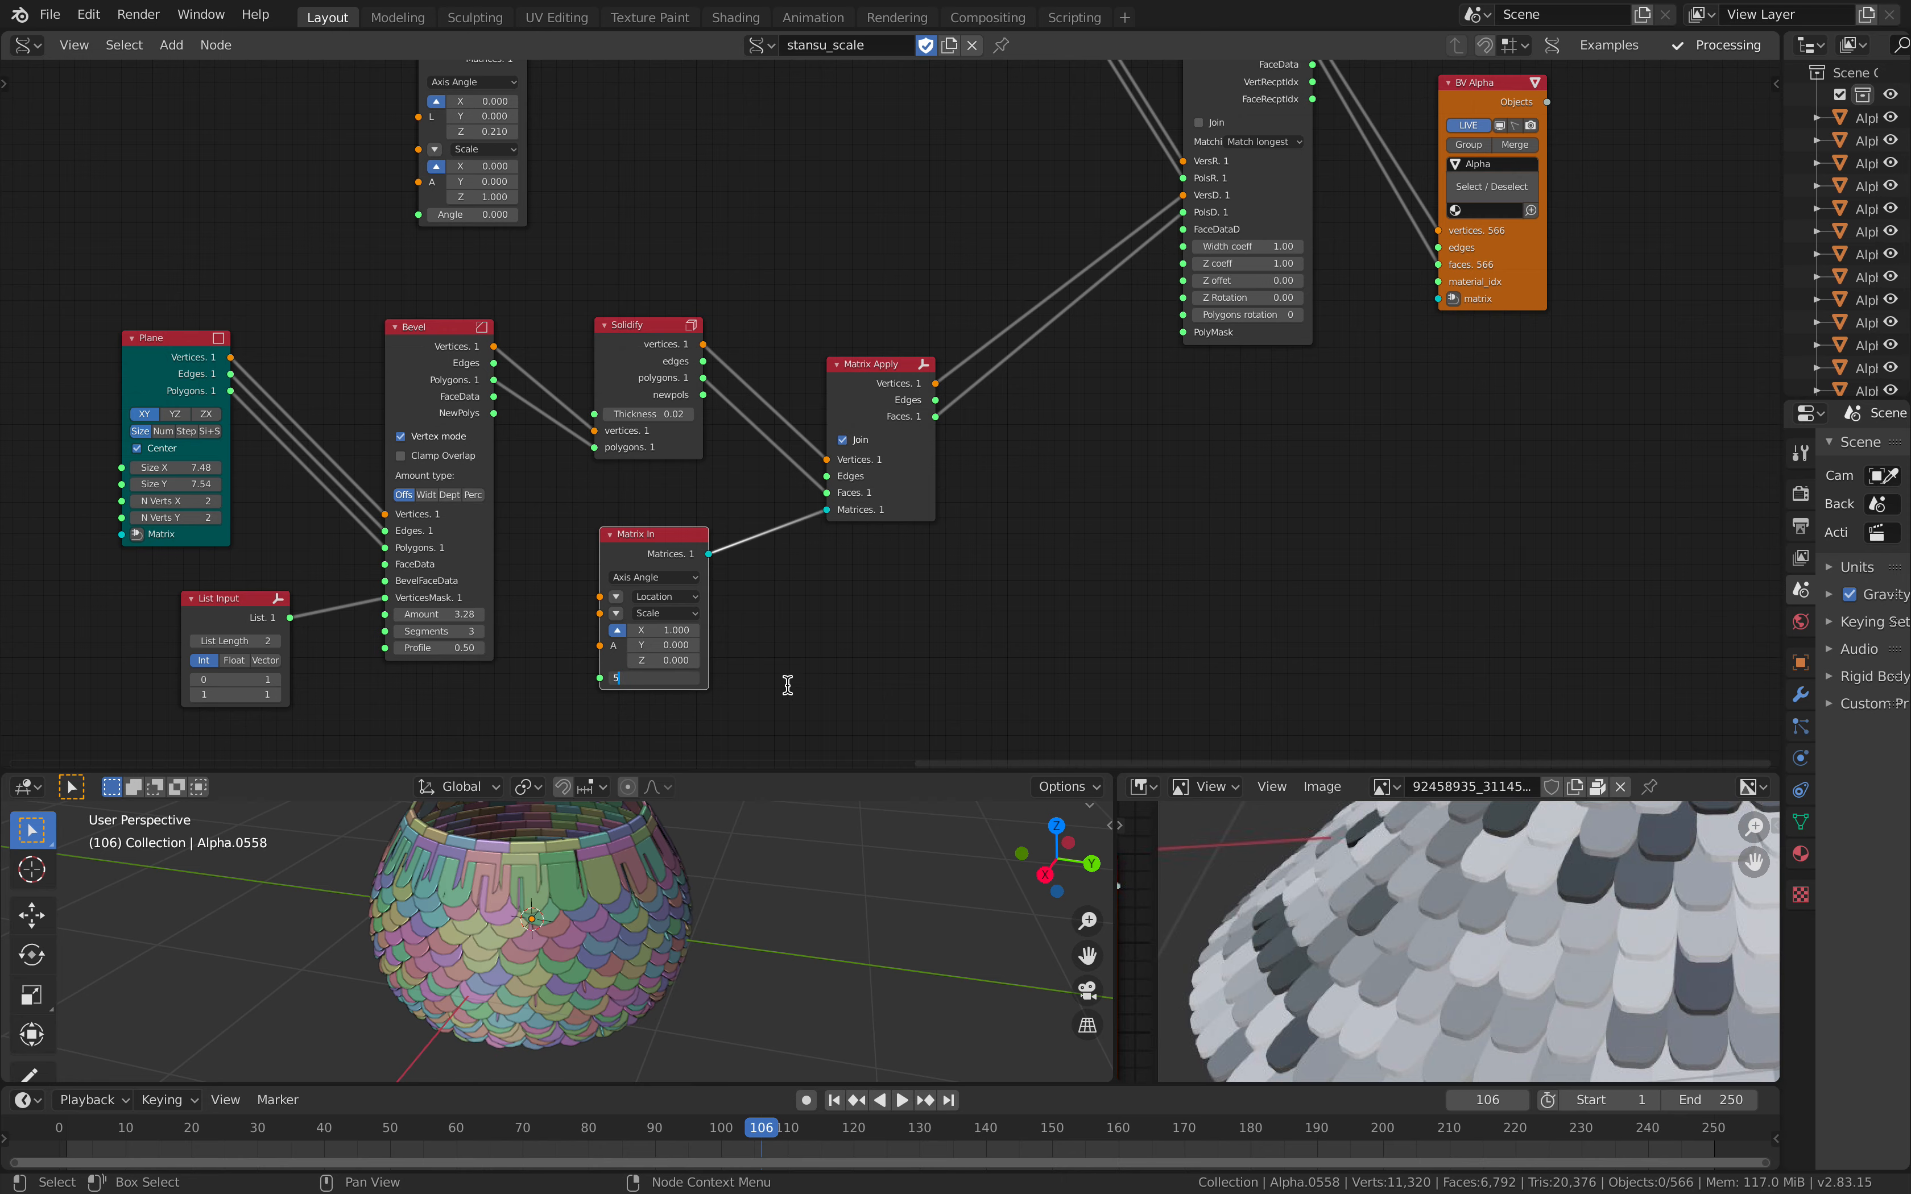
key(Return)
middle_drag(789, 884, 731, 914)
Step: Connect the Mesh Join output to a Temporal Viewer node placed above the Adaptive Polygons node
middle_drag(903, 356, 577, 689)
scroll(810, 480, up, 2)
drag(928, 358, 1097, 241)
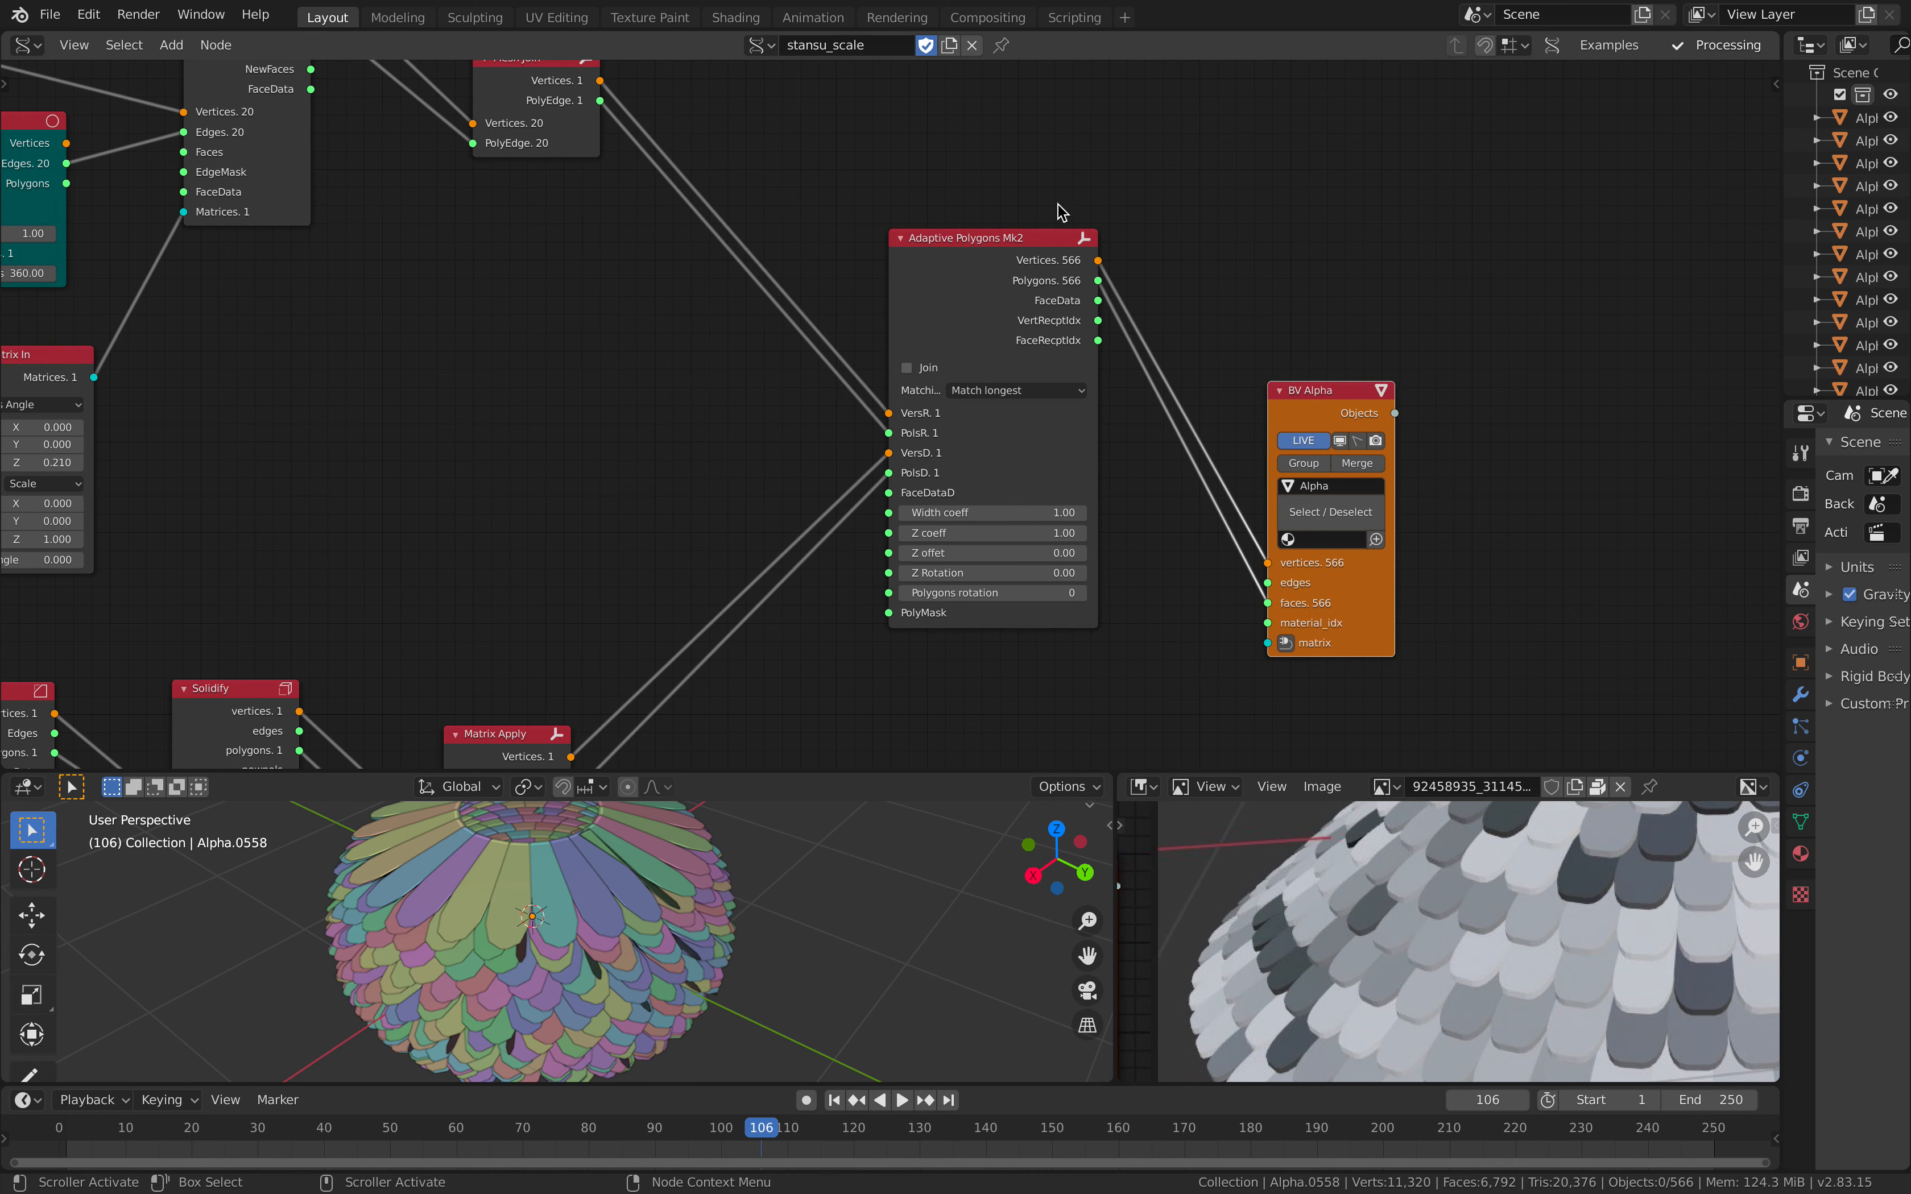
scroll(799, 393, down, 3)
middle_drag(929, 416, 988, 477)
middle_drag(938, 352, 938, 429)
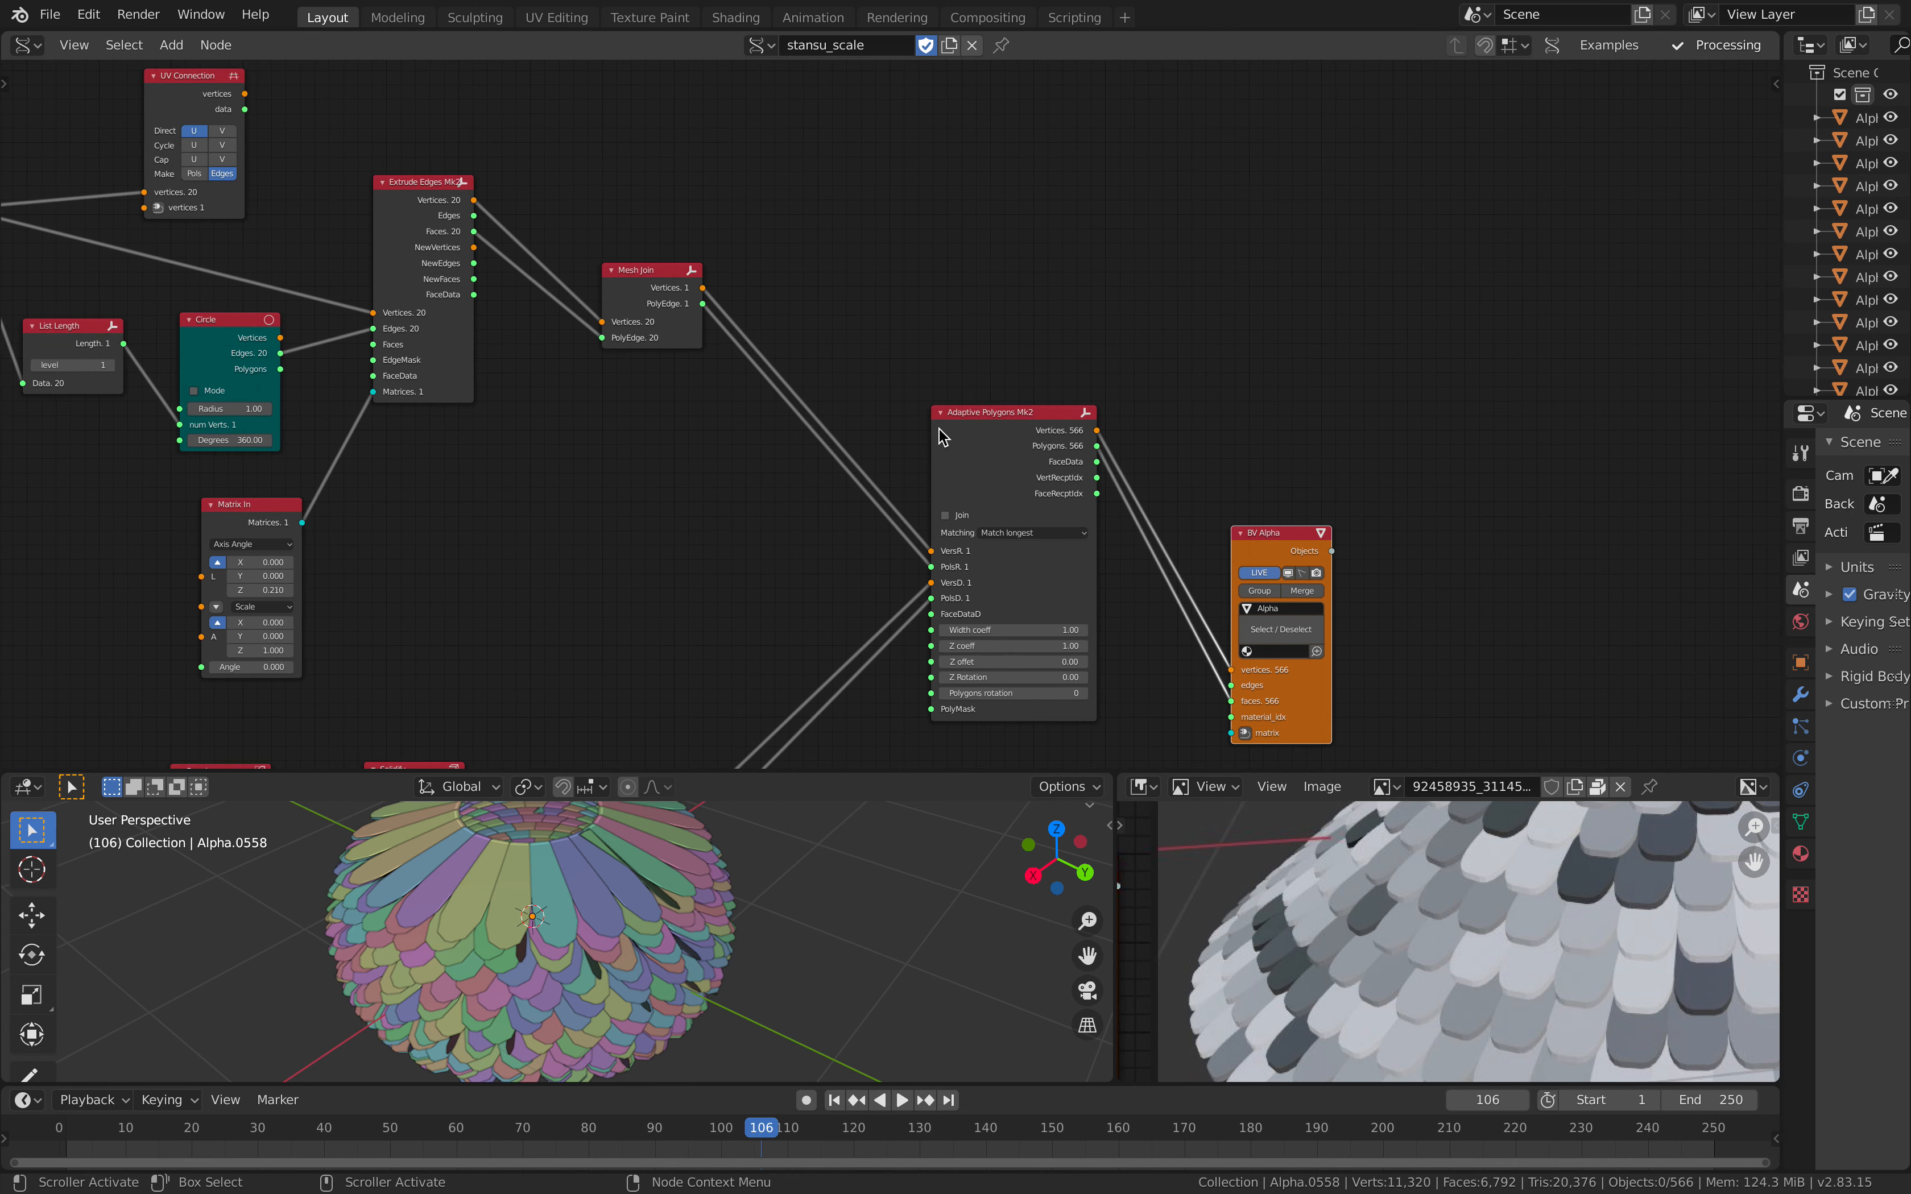
ctrl+shift+click(669, 272)
click(925, 235)
drag(852, 211, 885, 225)
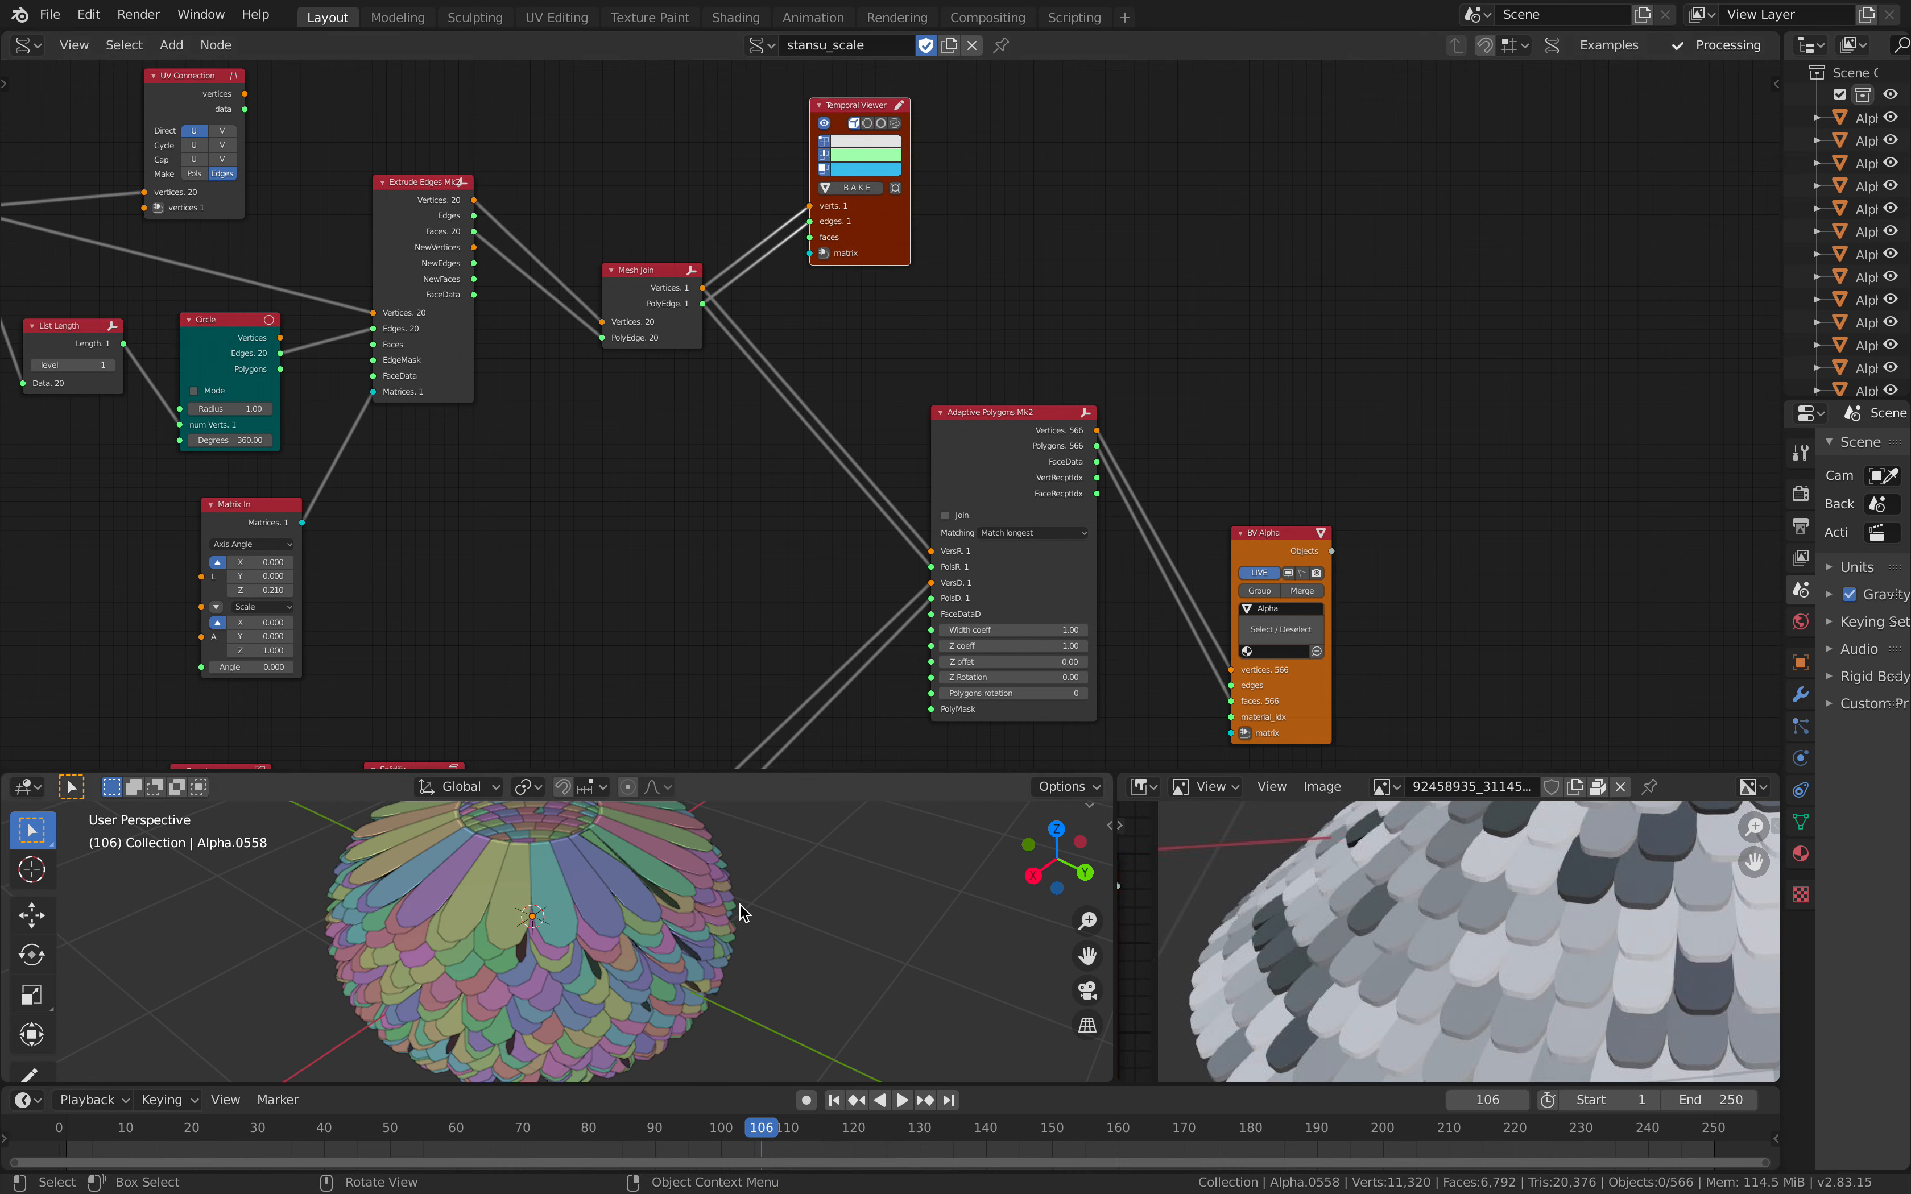
Step: Hide the Alpha scale objects in the viewport from the BV Alpha node, and shift the Temporal Viewer node slightly
middle_drag(740, 906, 727, 907)
click(1289, 574)
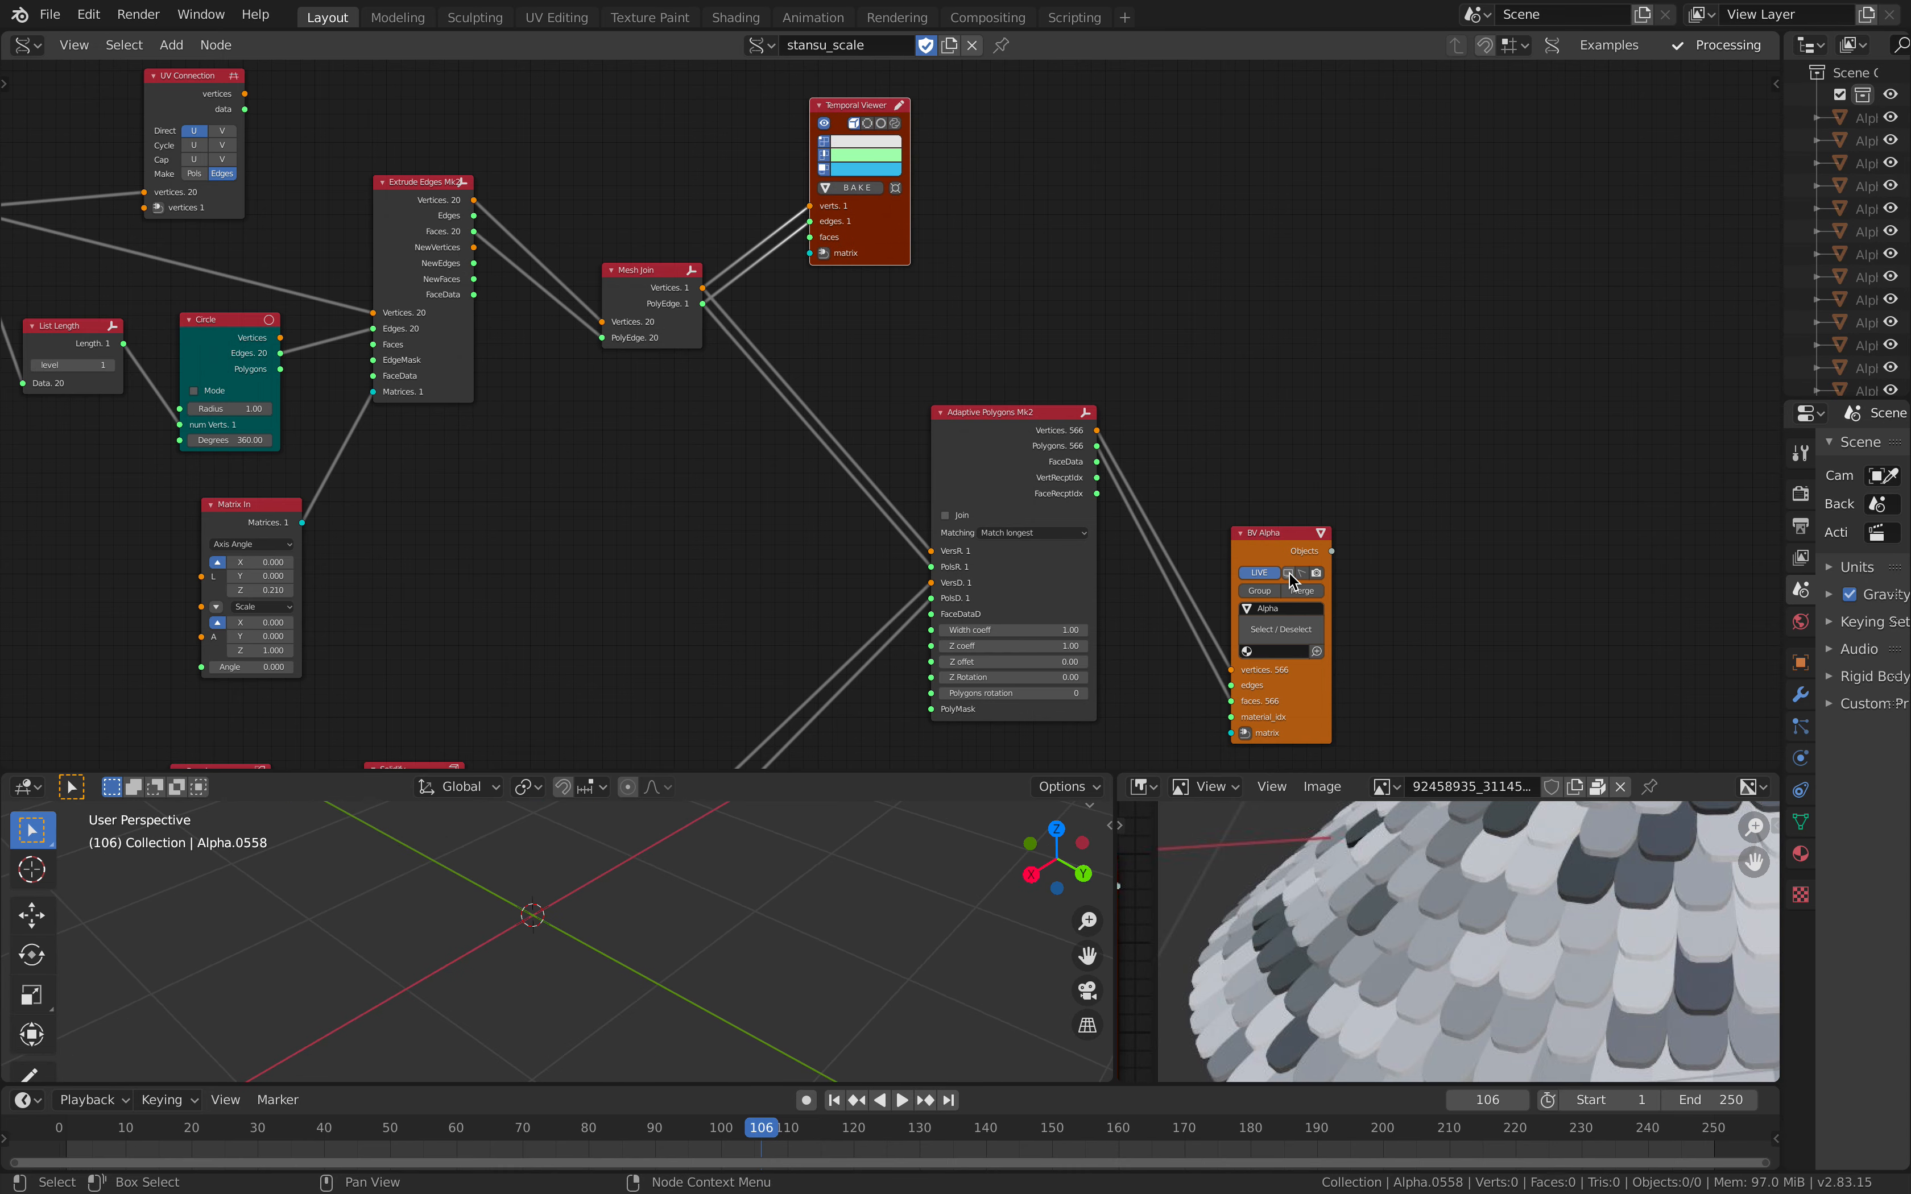
drag(874, 225, 899, 221)
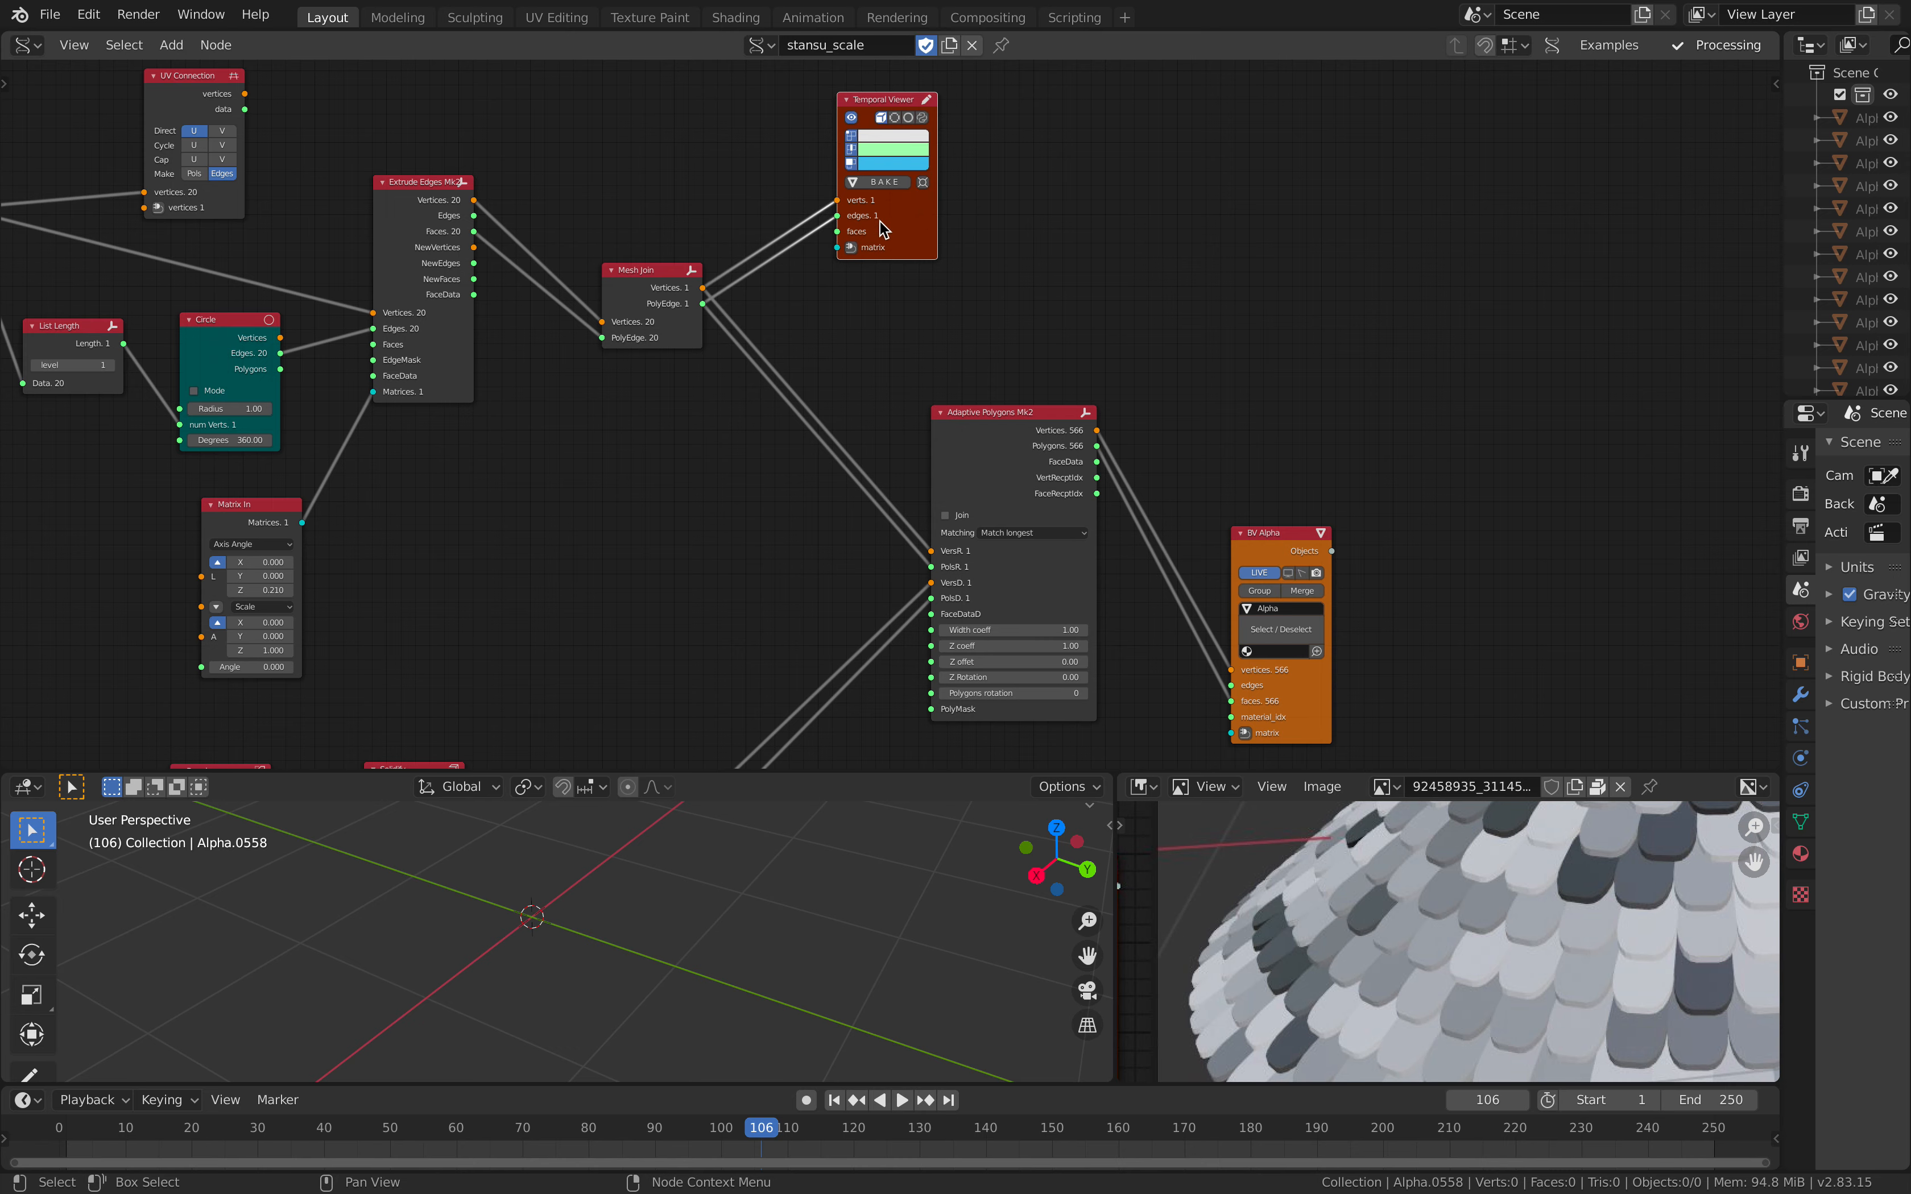
Step: Enlarge the 3D view and rewire Mesh Join's PolyEdge output into the Temporal Viewer's faces input to preview the base surface
scroll(841, 253, up, 3)
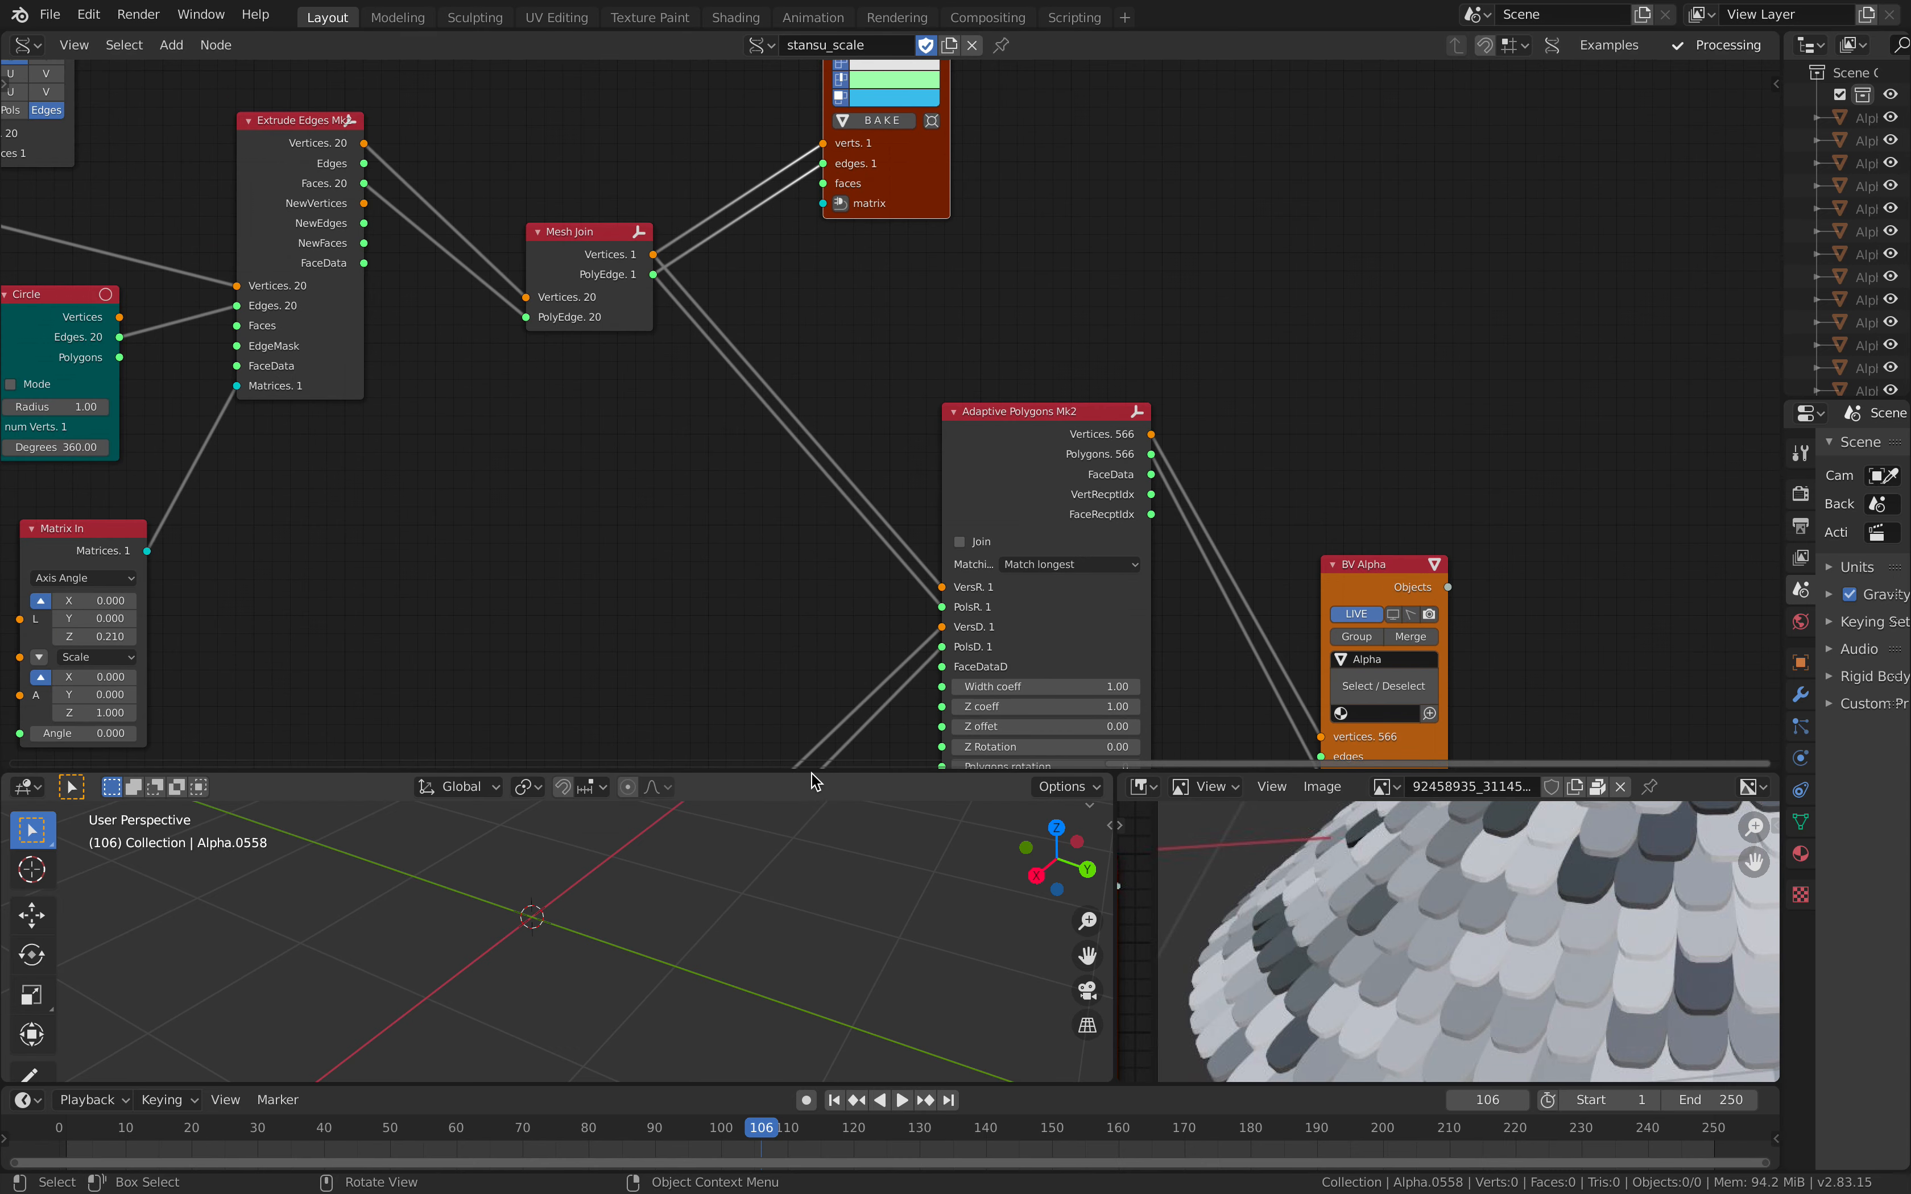
drag(812, 771, 798, 487)
scroll(701, 738, up, 5)
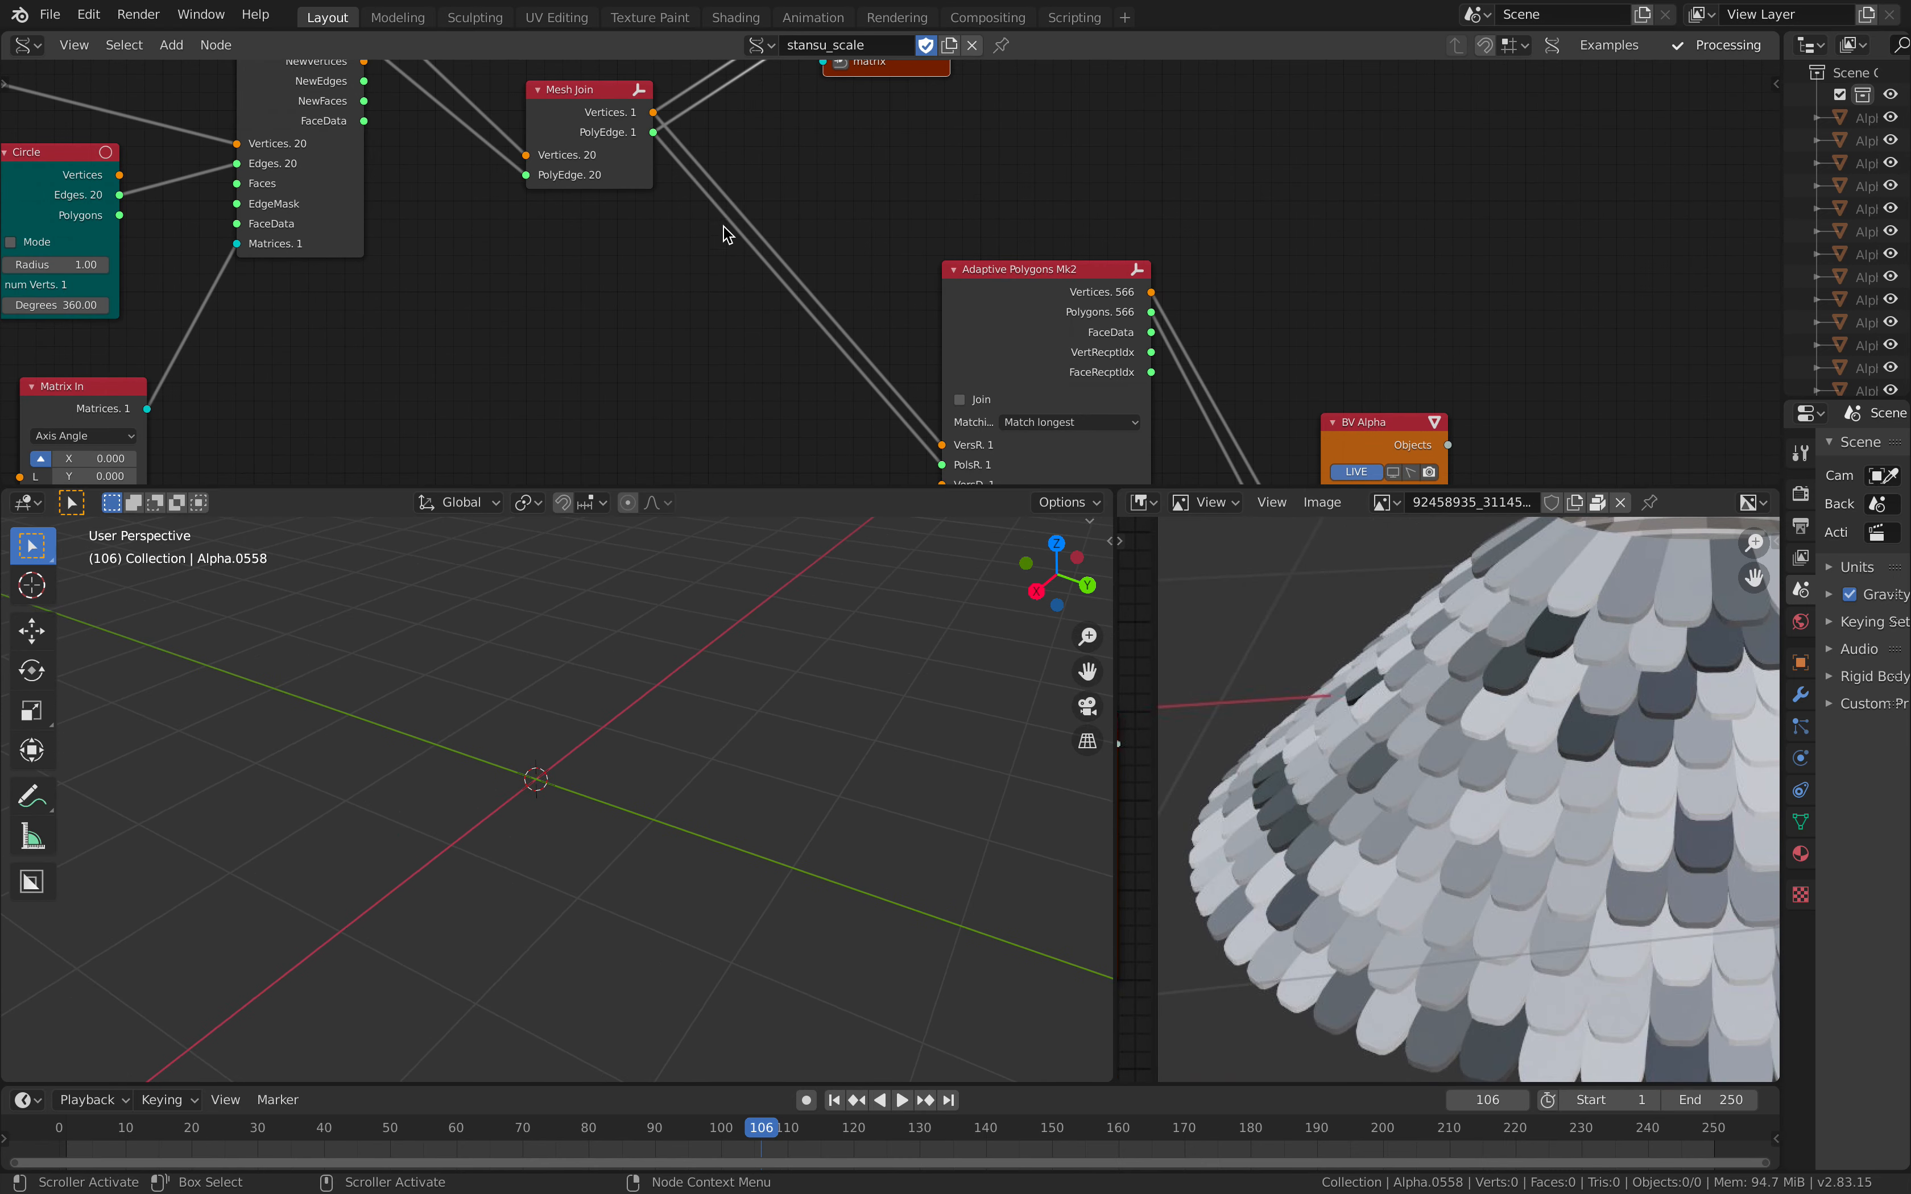
middle_drag(722, 228, 720, 387)
scroll(778, 253, up, 2)
mouse_move(778, 175)
mouse_down()
mouse_move(778, 203)
mouse_move(846, 215)
mouse_up()
mouse_move(585, 828)
middle_down()
mouse_move(692, 786)
mouse_move(618, 828)
mouse_move(623, 781)
mouse_move(665, 827)
middle_up()
scroll(691, 786, up, 4)
scroll(618, 772, down, 3)
scroll(517, 408, down, 2)
Step: Examine the upstream chain from Extrude Edges through Vector Interpolation, Number Range and Path Length back to the random rotation nodes
middle_drag(517, 409, 901, 331)
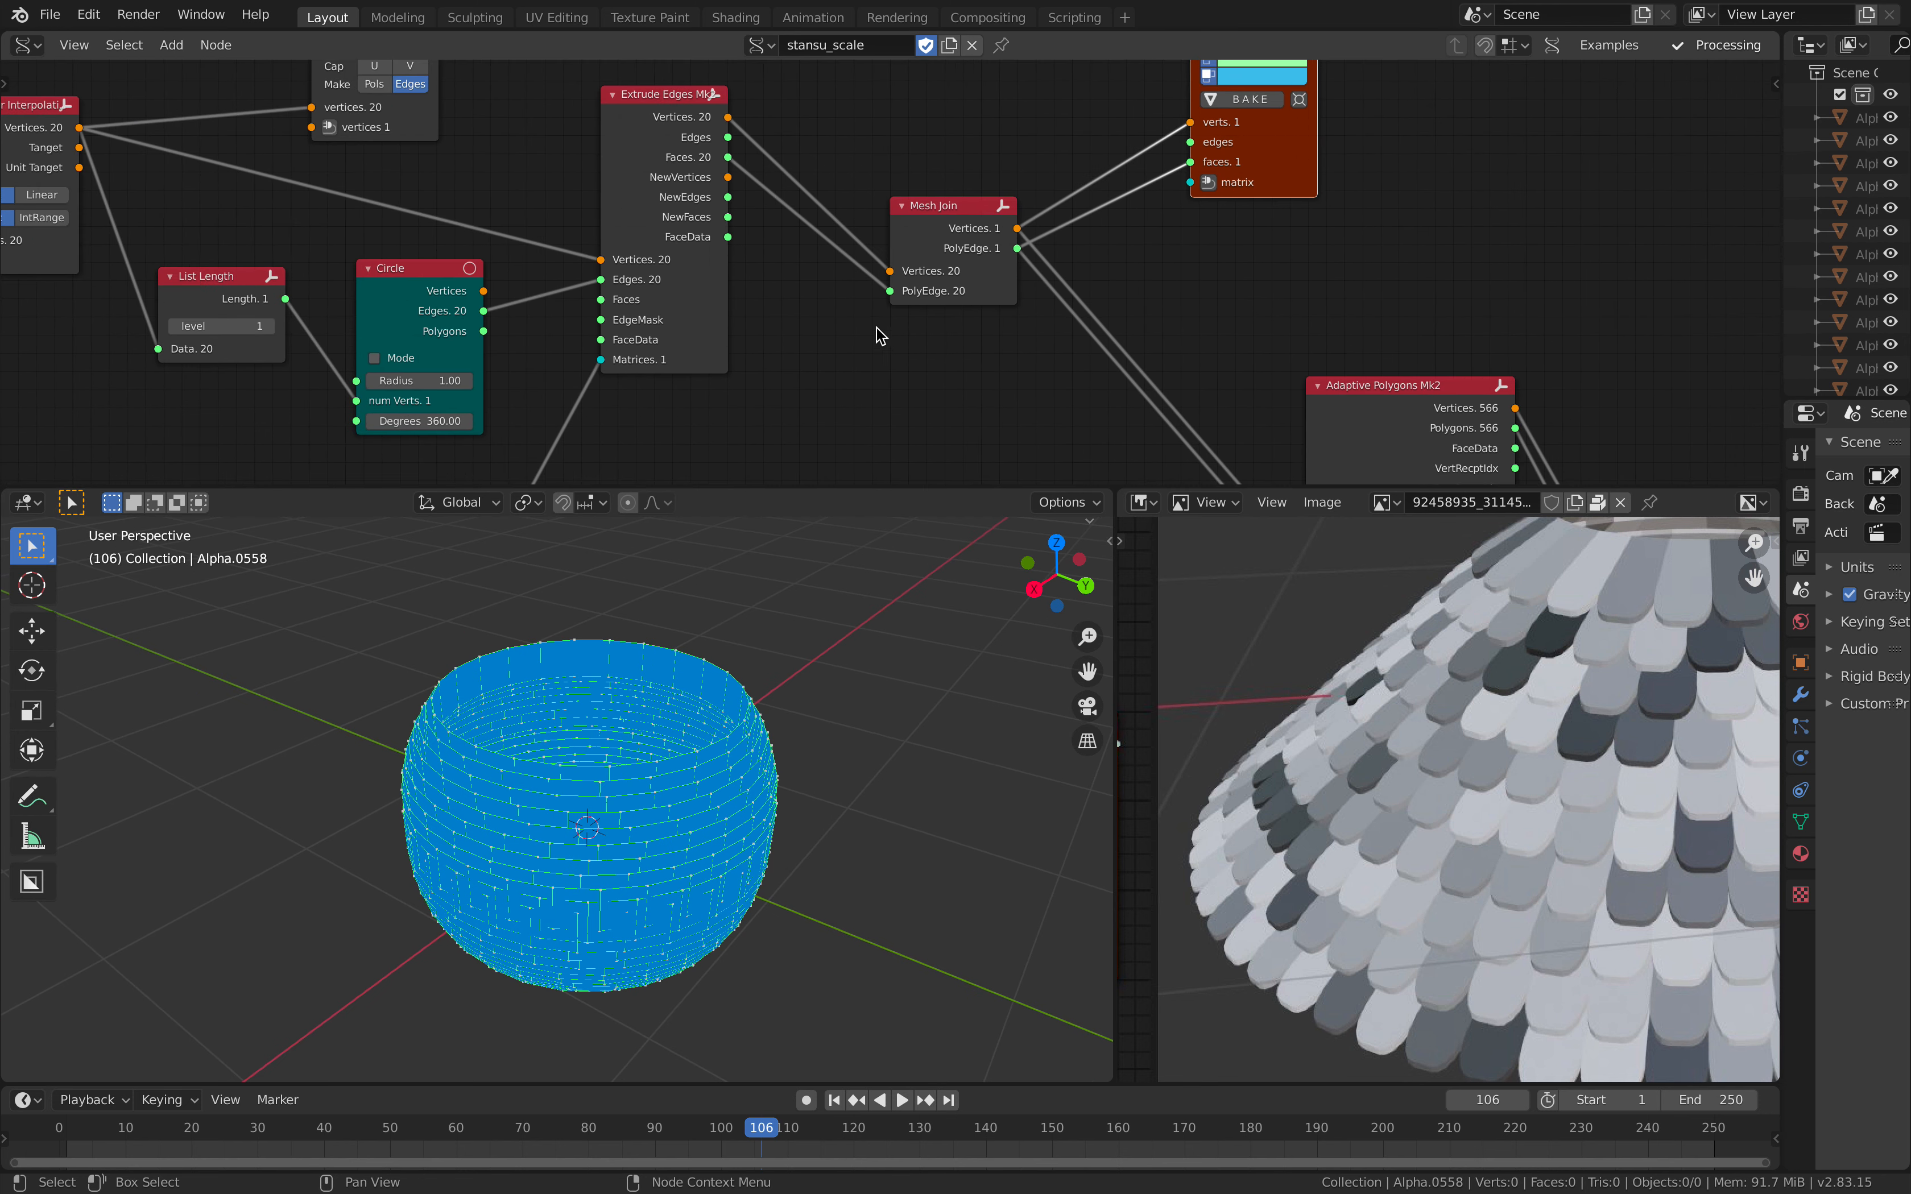
scroll(876, 327, down, 1)
middle_drag(804, 268, 870, 292)
drag(761, 162, 795, 167)
middle_drag(808, 323, 1199, 384)
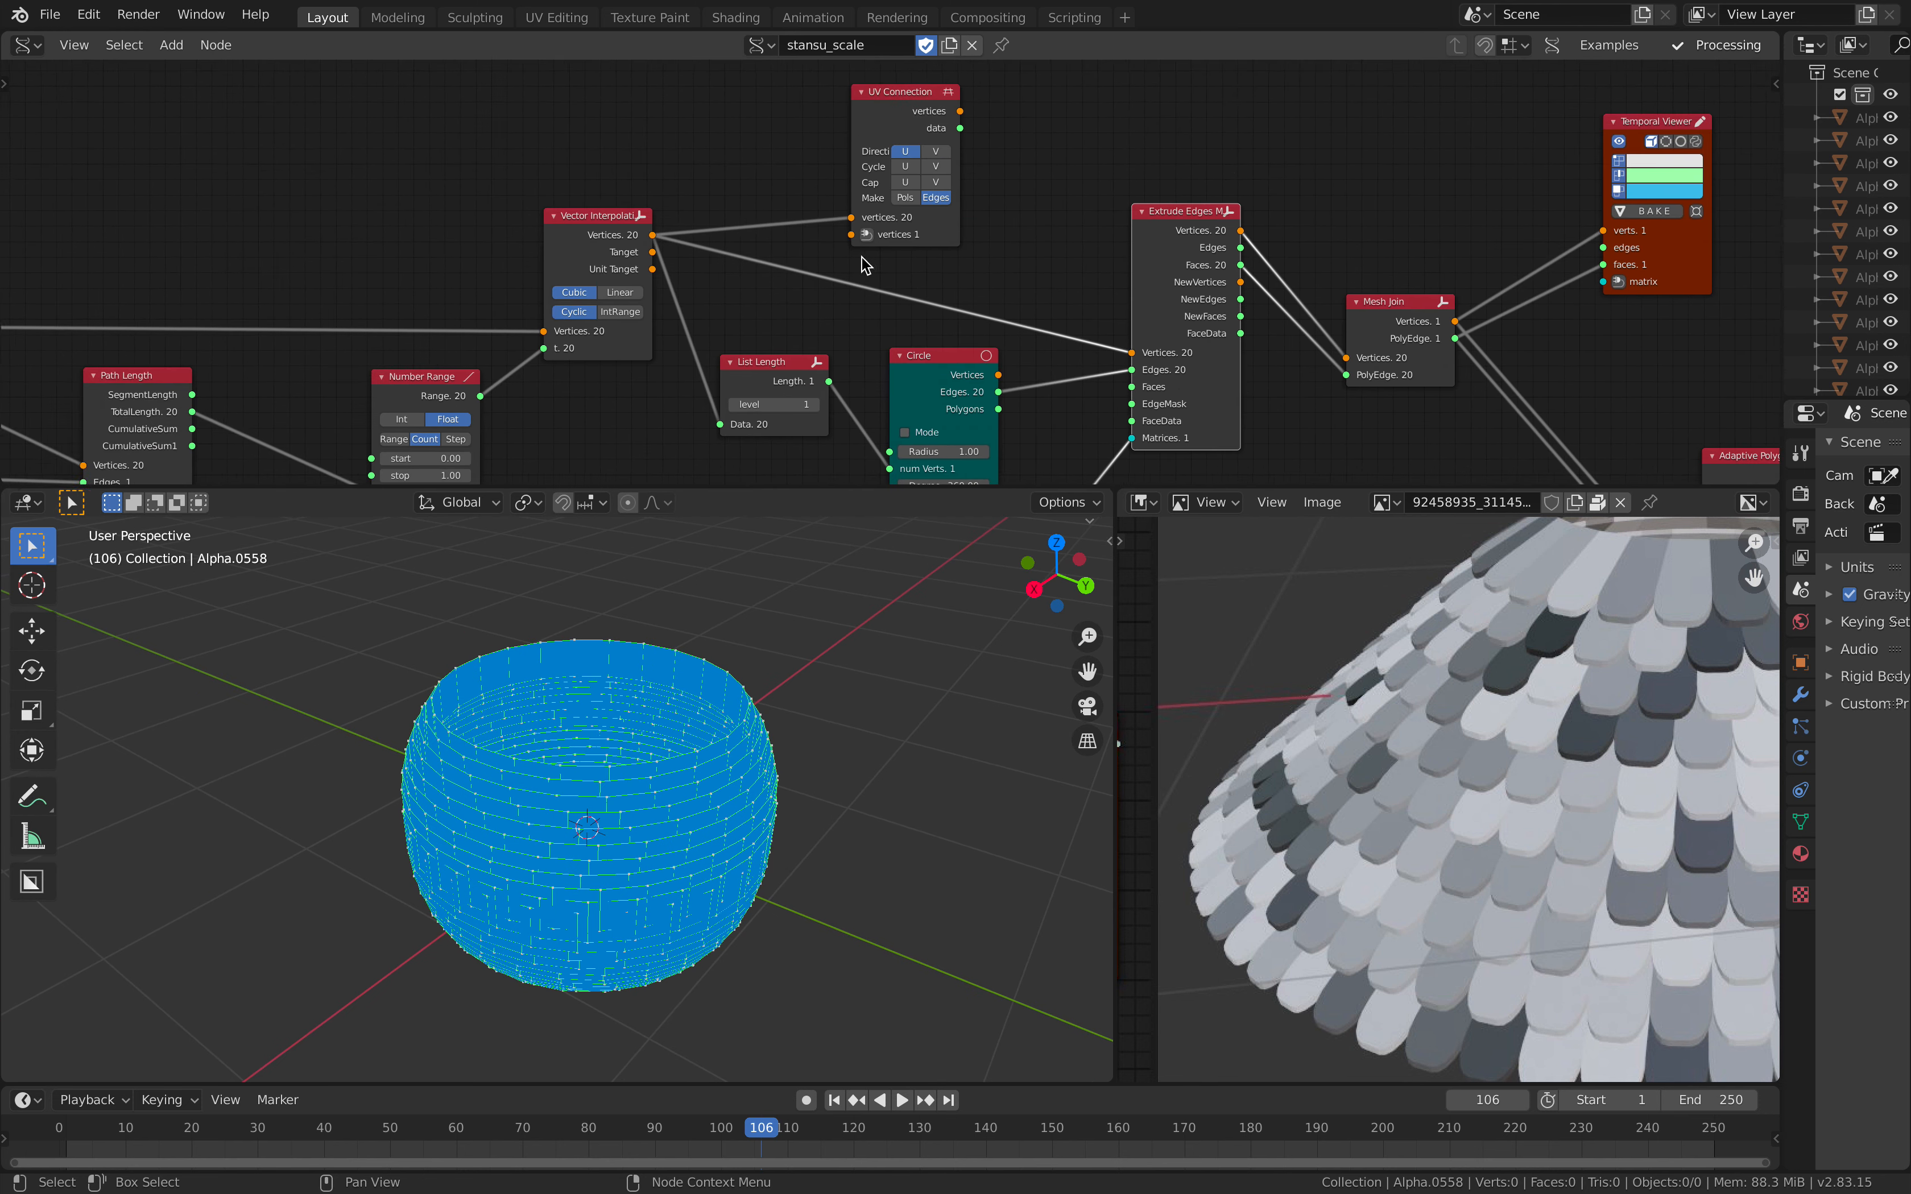
middle_drag(711, 272, 1120, 231)
middle_drag(631, 245, 955, 210)
scroll(540, 210, down, 2)
mouse_move(515, 199)
middle_down()
mouse_move(586, 197)
mouse_move(576, 268)
mouse_move(319, 305)
middle_up()
scroll(588, 223, down, 2)
middle_drag(529, 229, 968, 168)
middle_drag(411, 255, 792, 255)
Step: Set the Random Num Gen node's Int High to 263 and its Seed to 70
scroll(792, 256, up, 2)
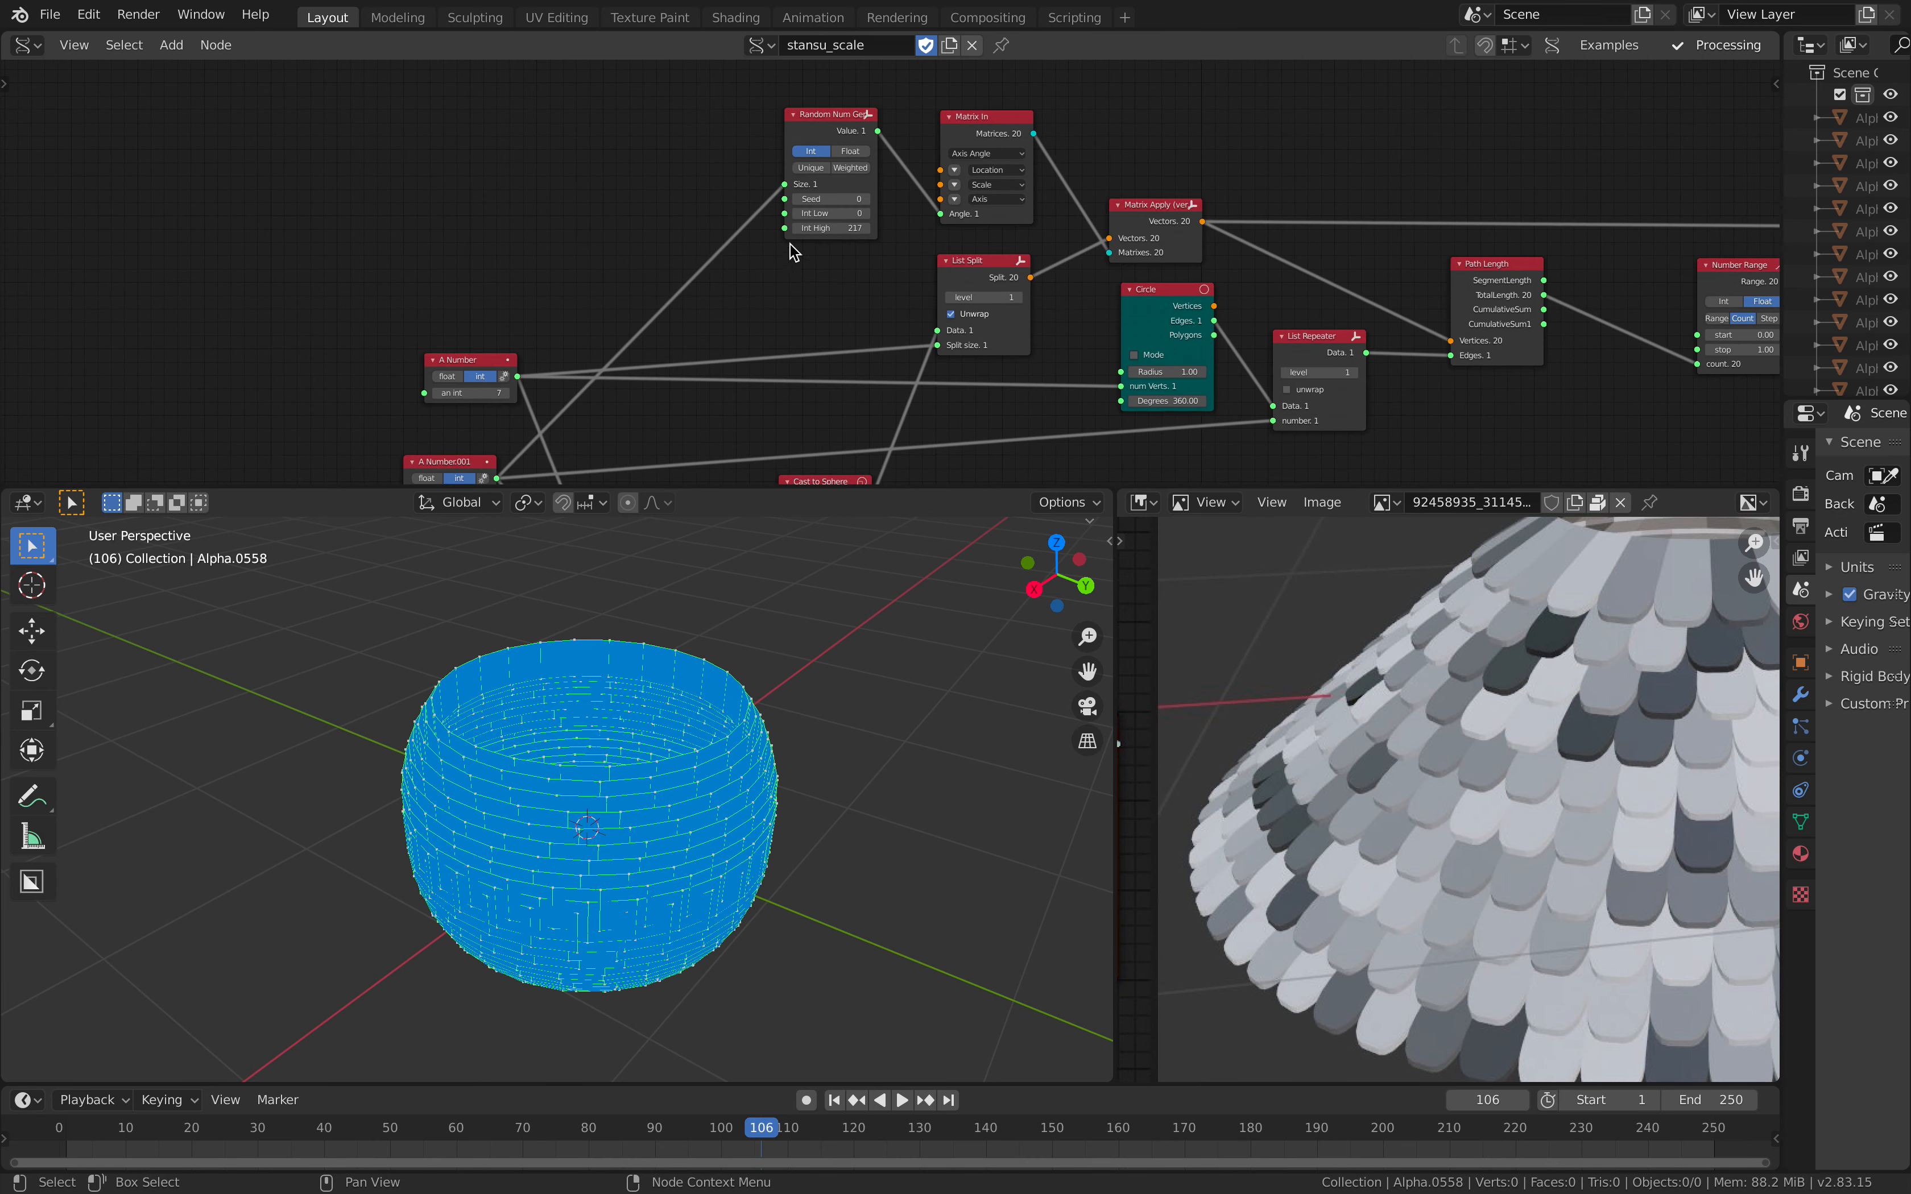
scroll(805, 229, up, 4)
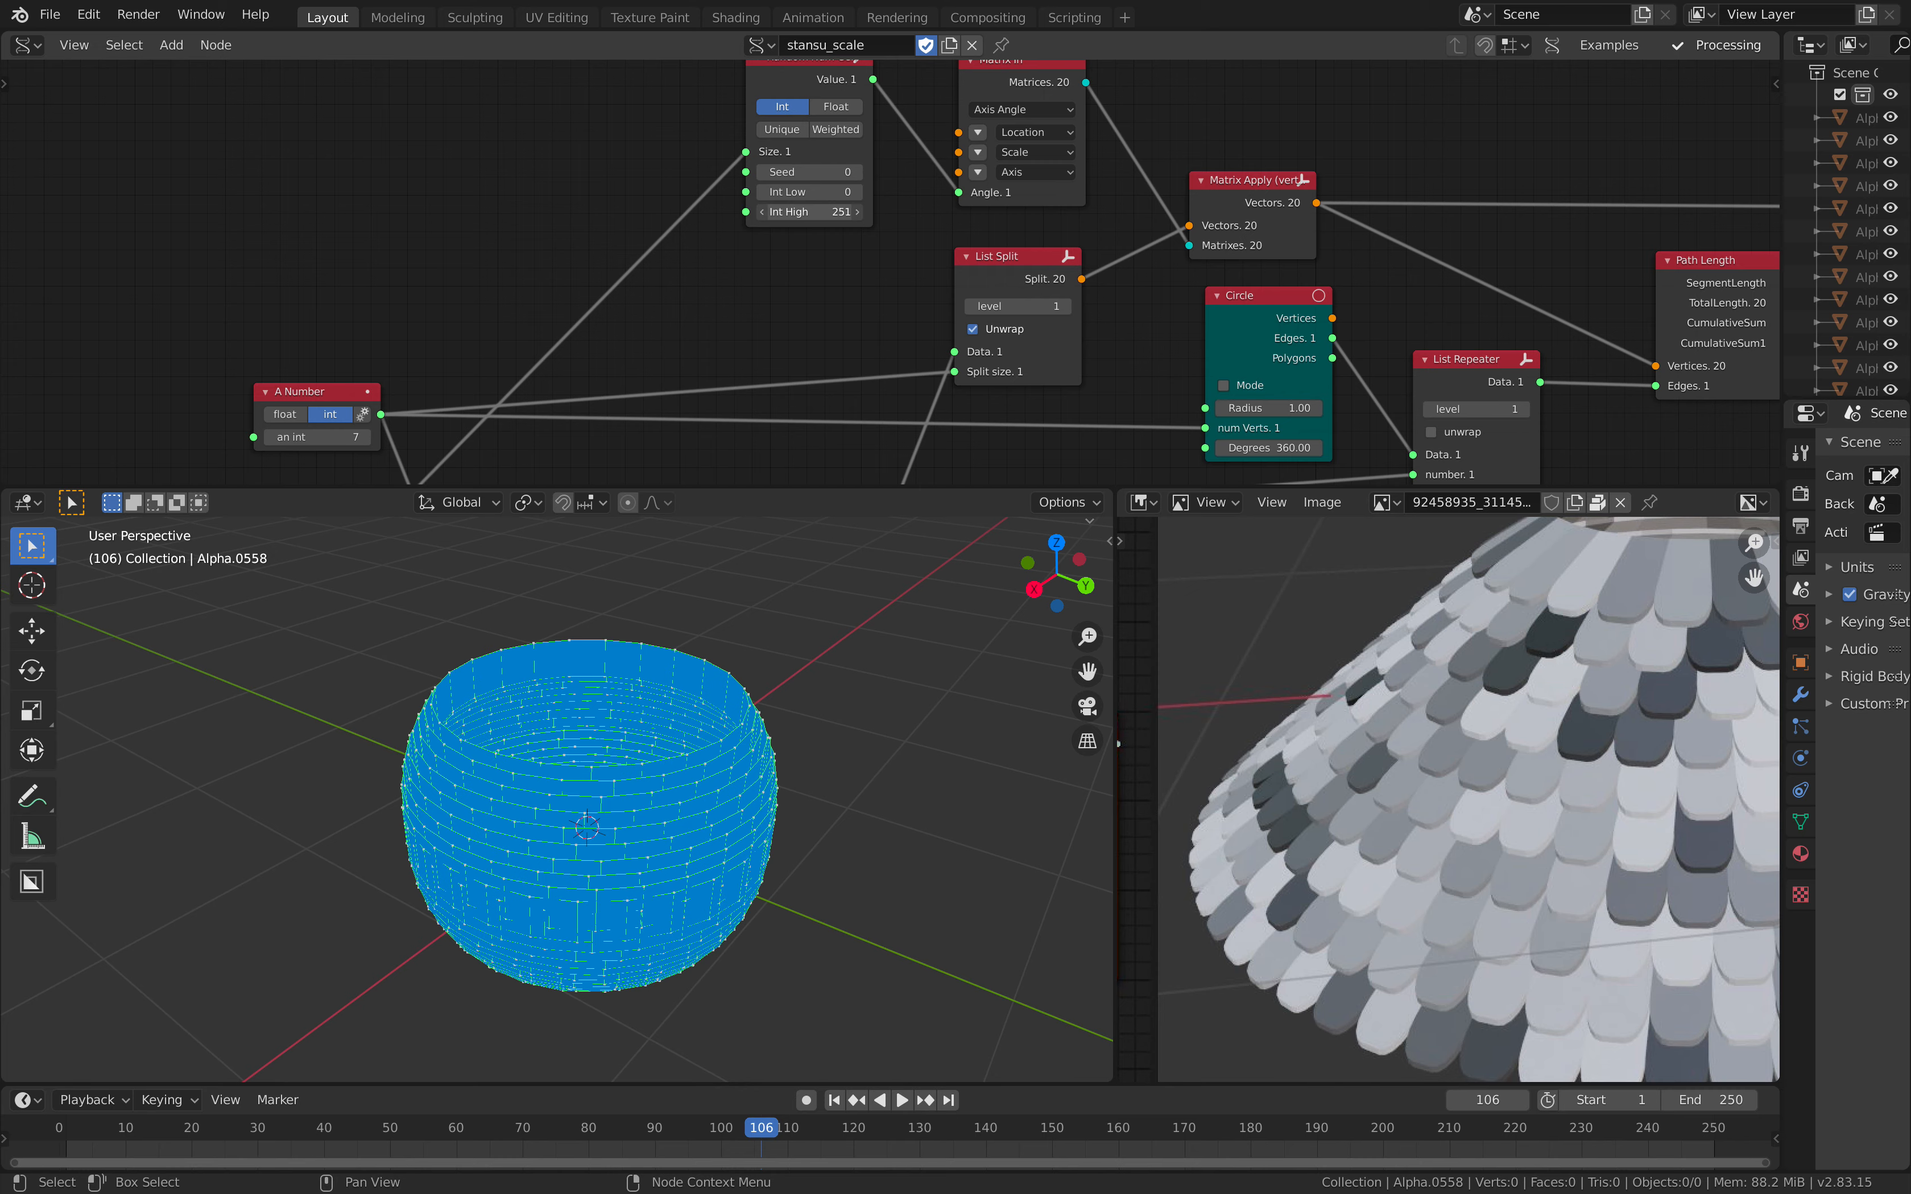
drag(812, 211, 859, 172)
middle_drag(572, 294, 591, 152)
Step: Set the A Number integer to 5 and the A Number.001 integer to 10 for a coarser base surface
scroll(382, 303, down, 2)
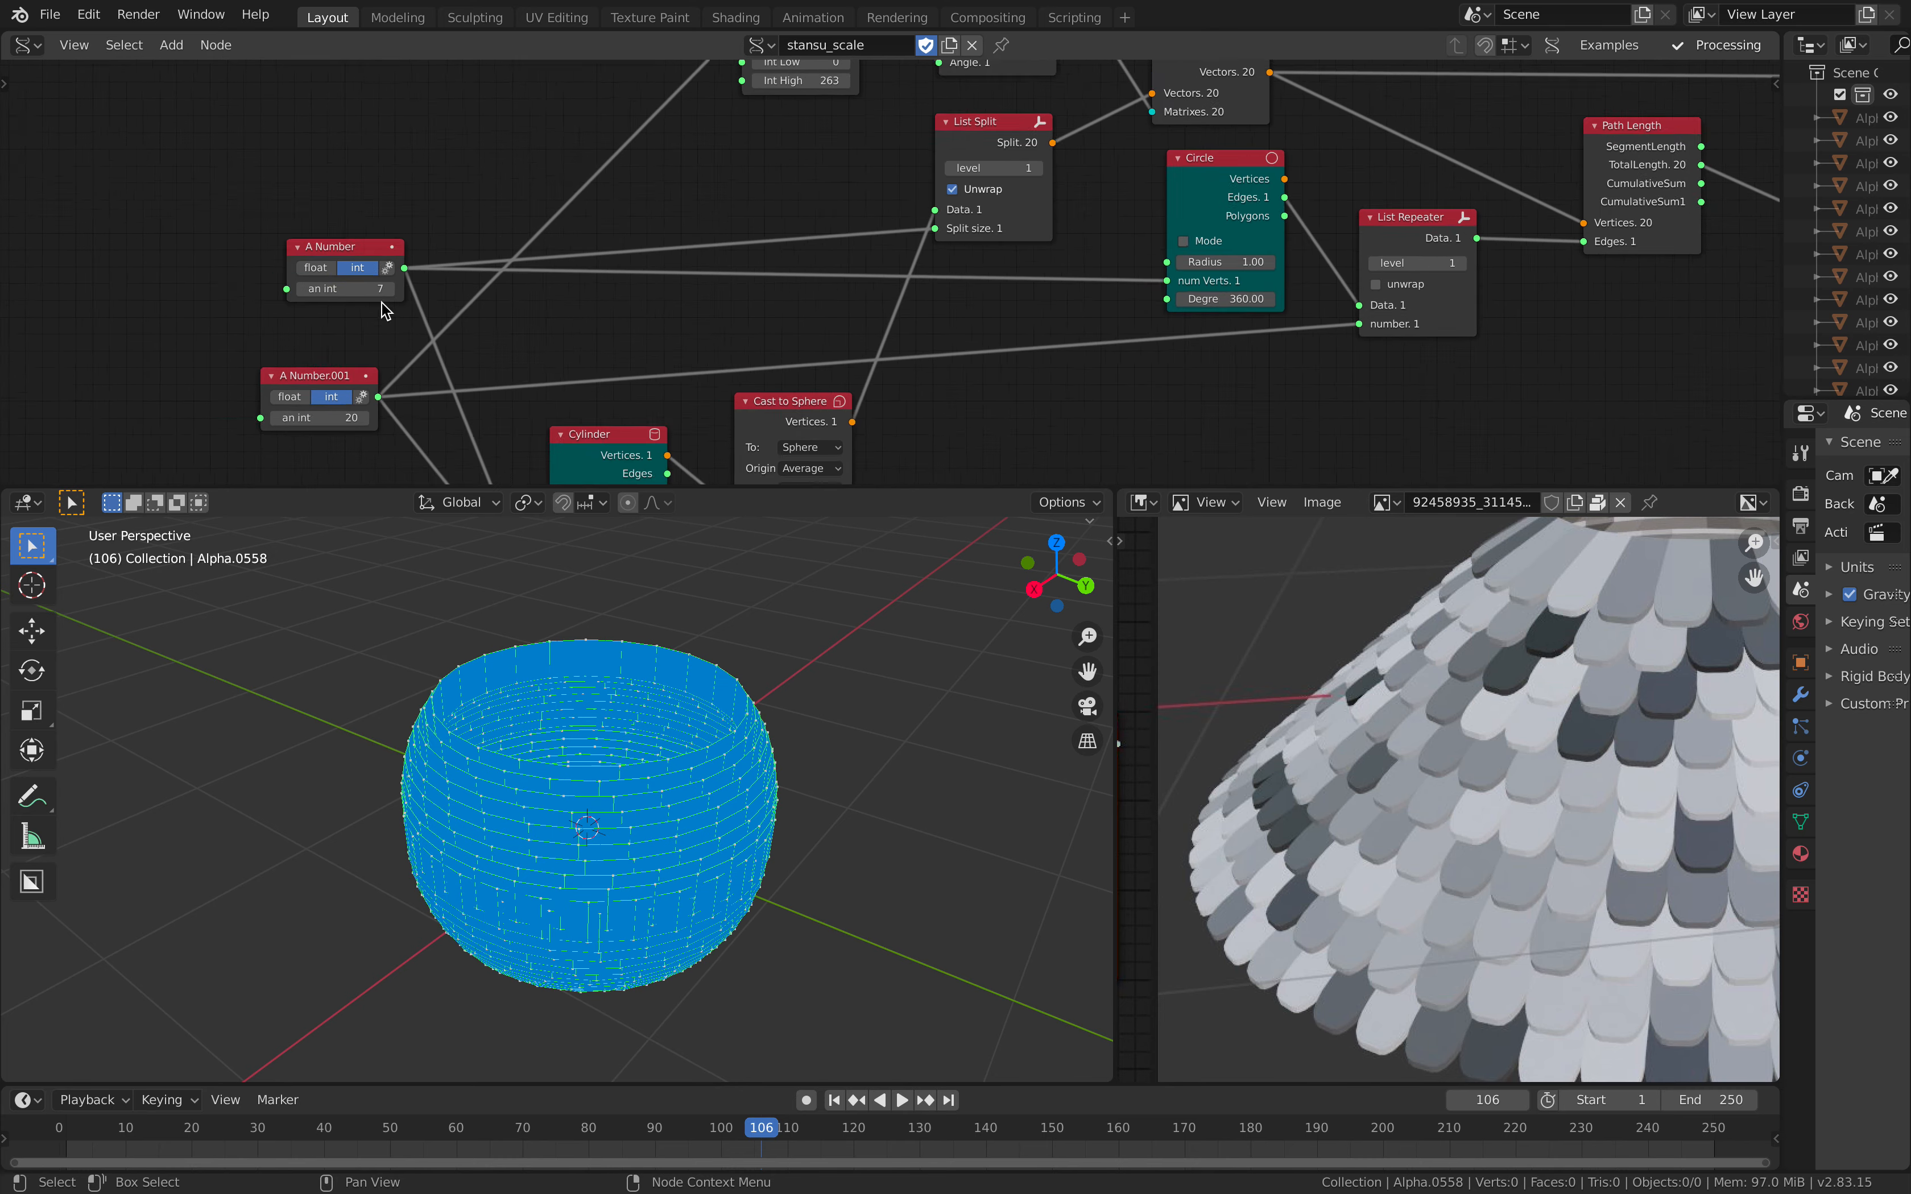
middle_drag(382, 304, 426, 252)
drag(406, 196, 369, 201)
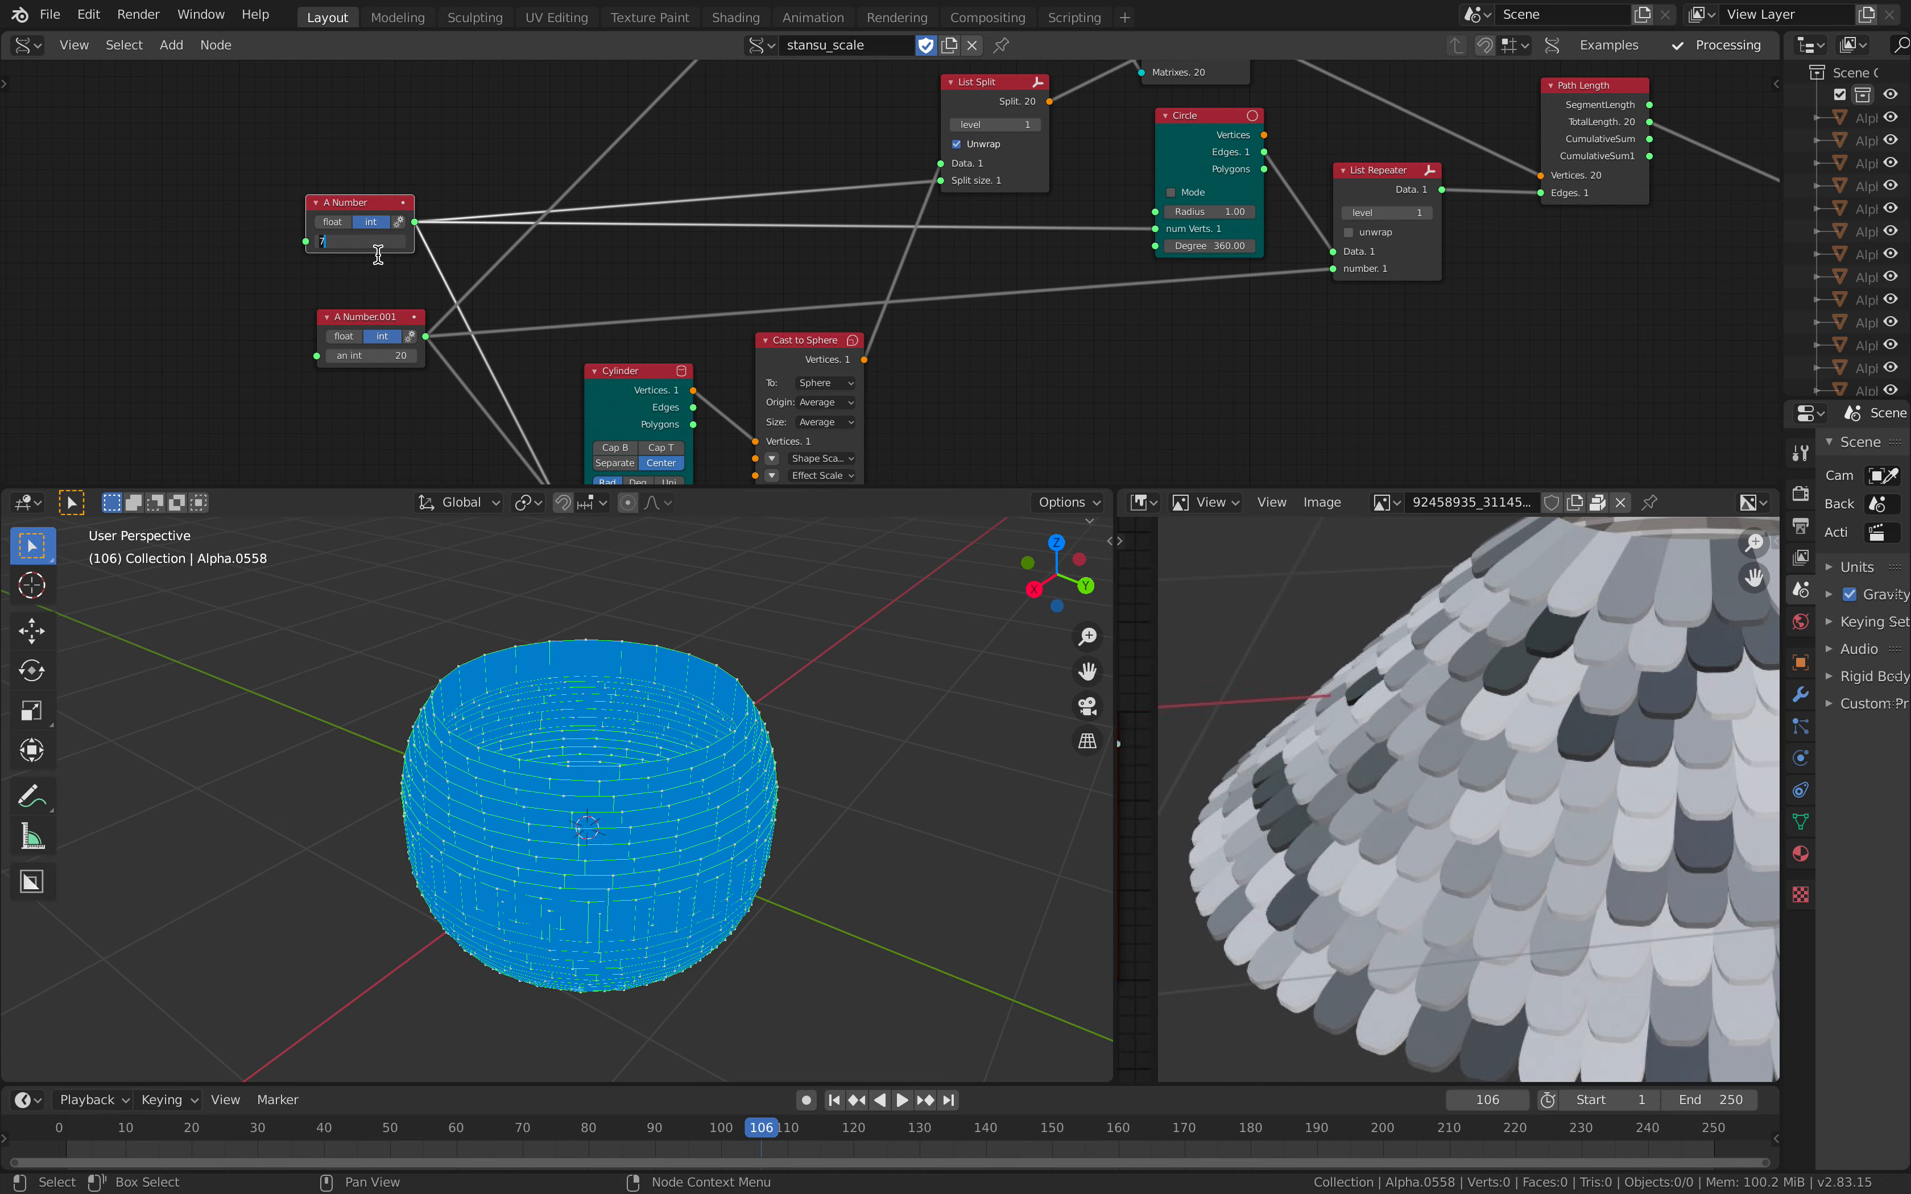
click(371, 354)
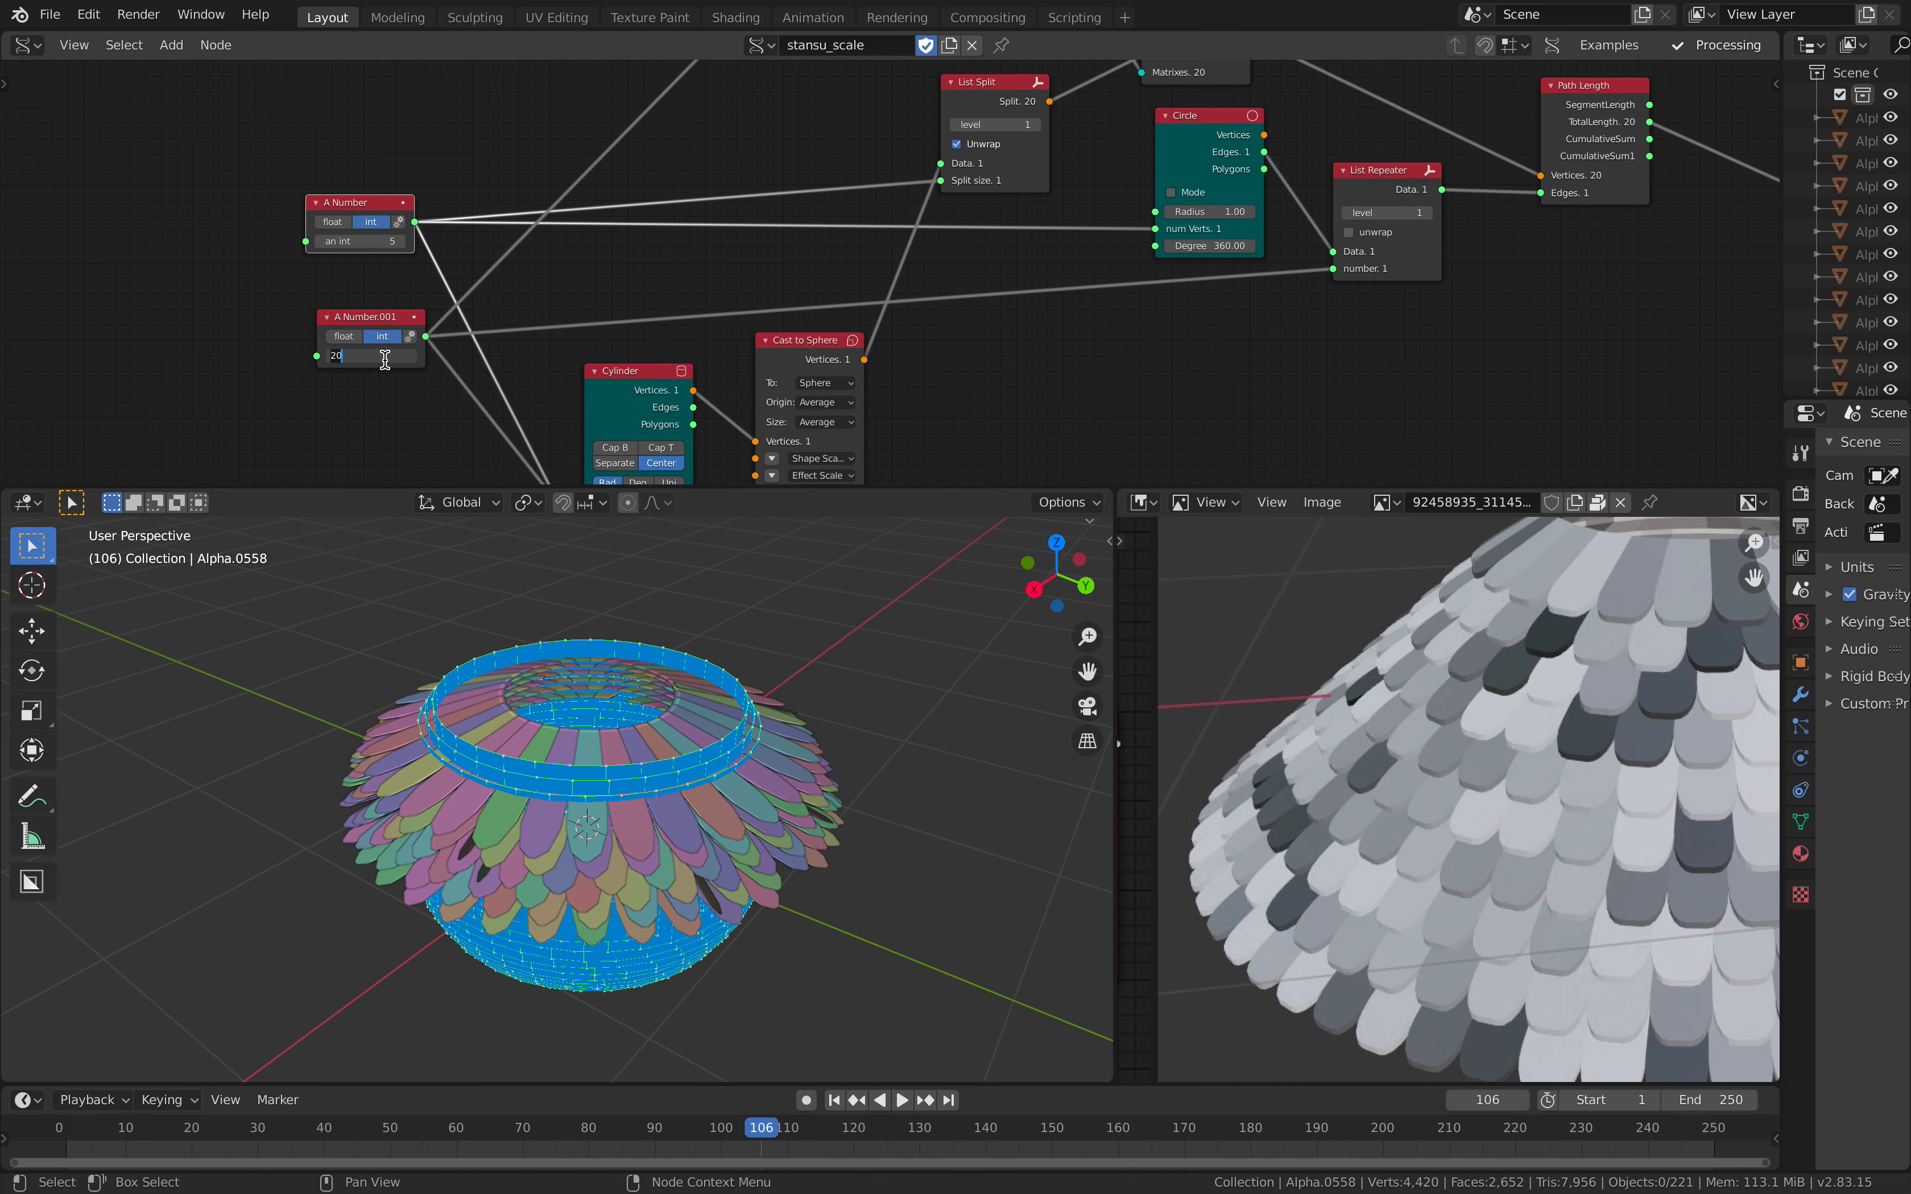
text(10)
key(Return)
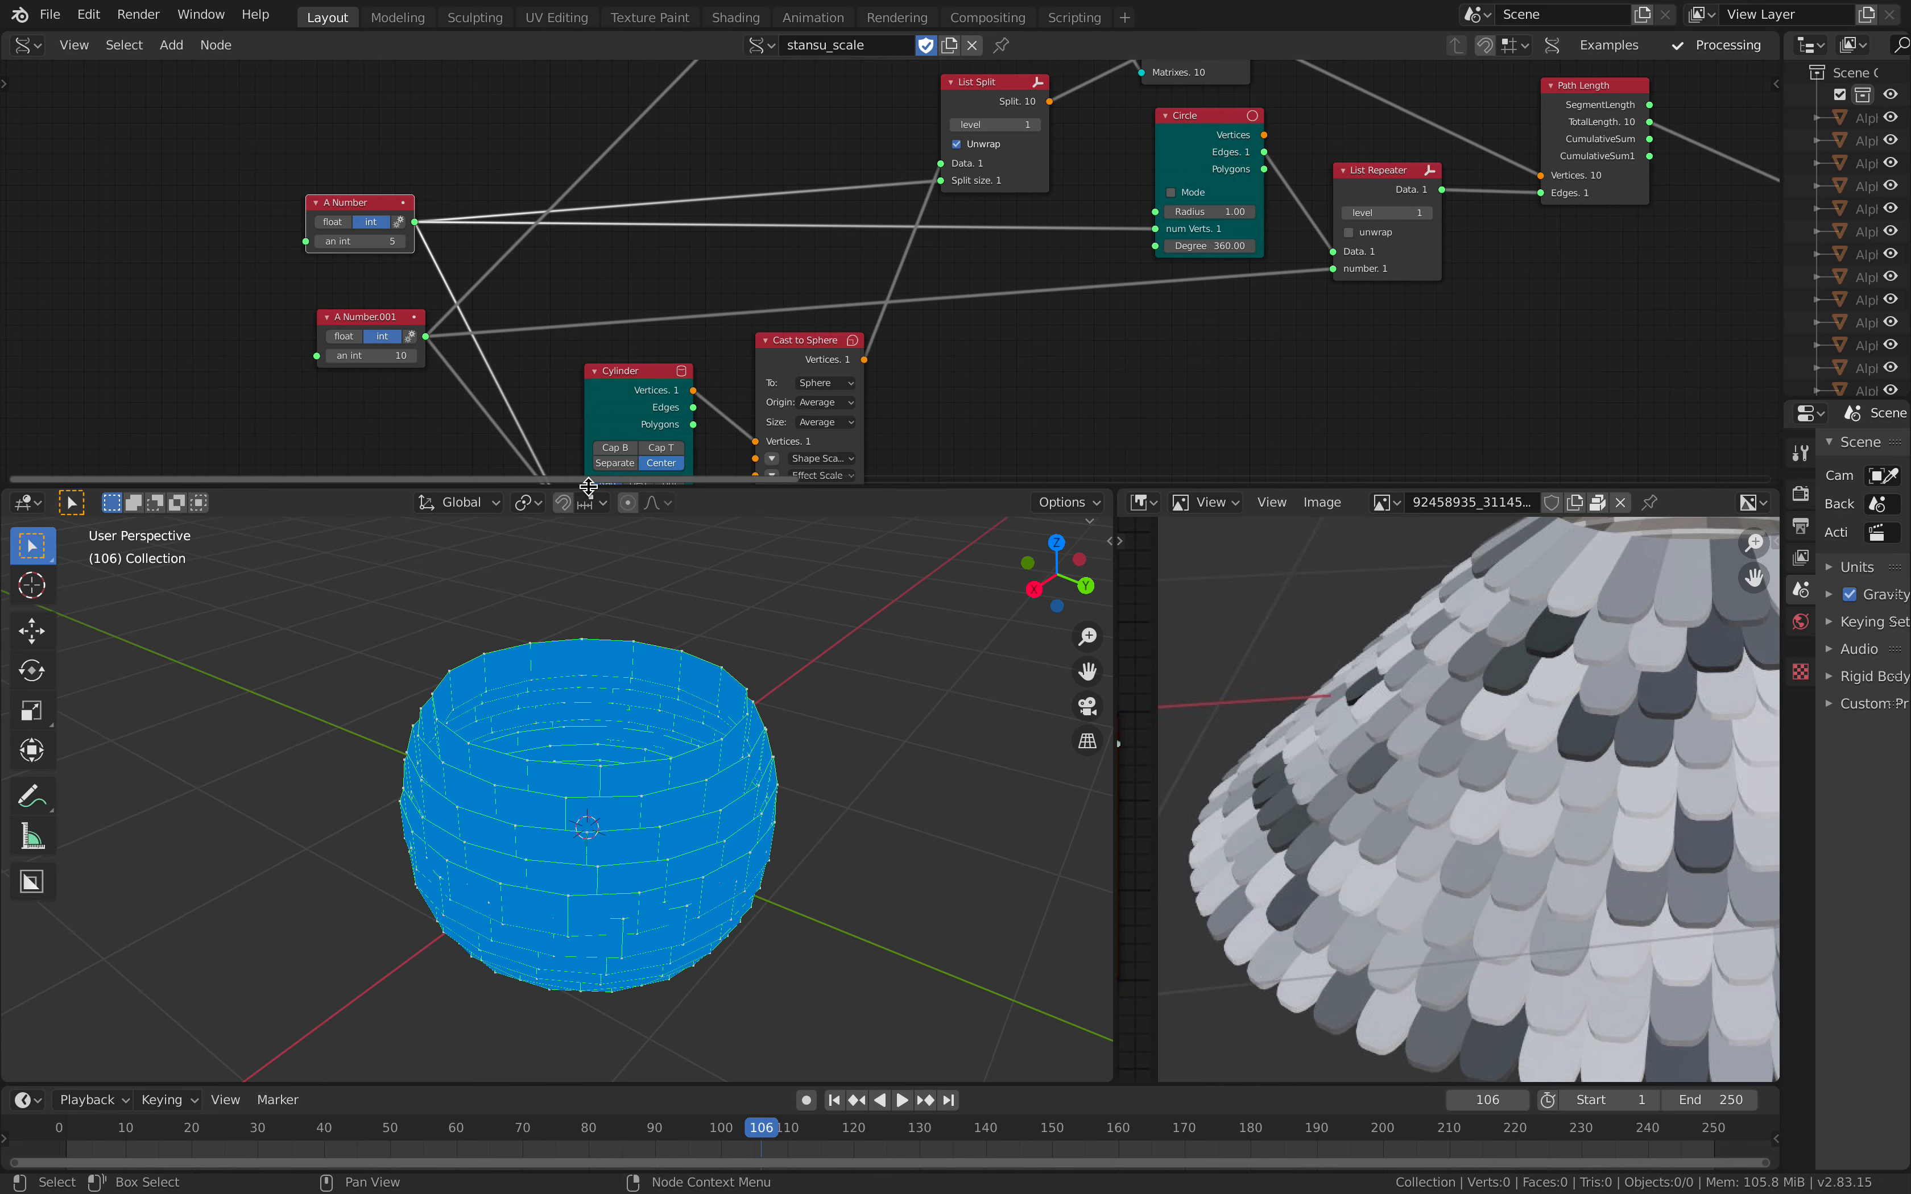
Step: Enlarge the node editor and reposition the Cylinder and Cast to Sphere nodes beneath the number inputs
drag(588, 491, 587, 692)
middle_drag(604, 509, 572, 448)
drag(571, 443, 537, 445)
middle_drag(686, 419, 491, 459)
drag(567, 419, 543, 441)
middle_drag(683, 428, 575, 551)
middle_drag(734, 322, 1073, 325)
middle_drag(840, 337, 760, 355)
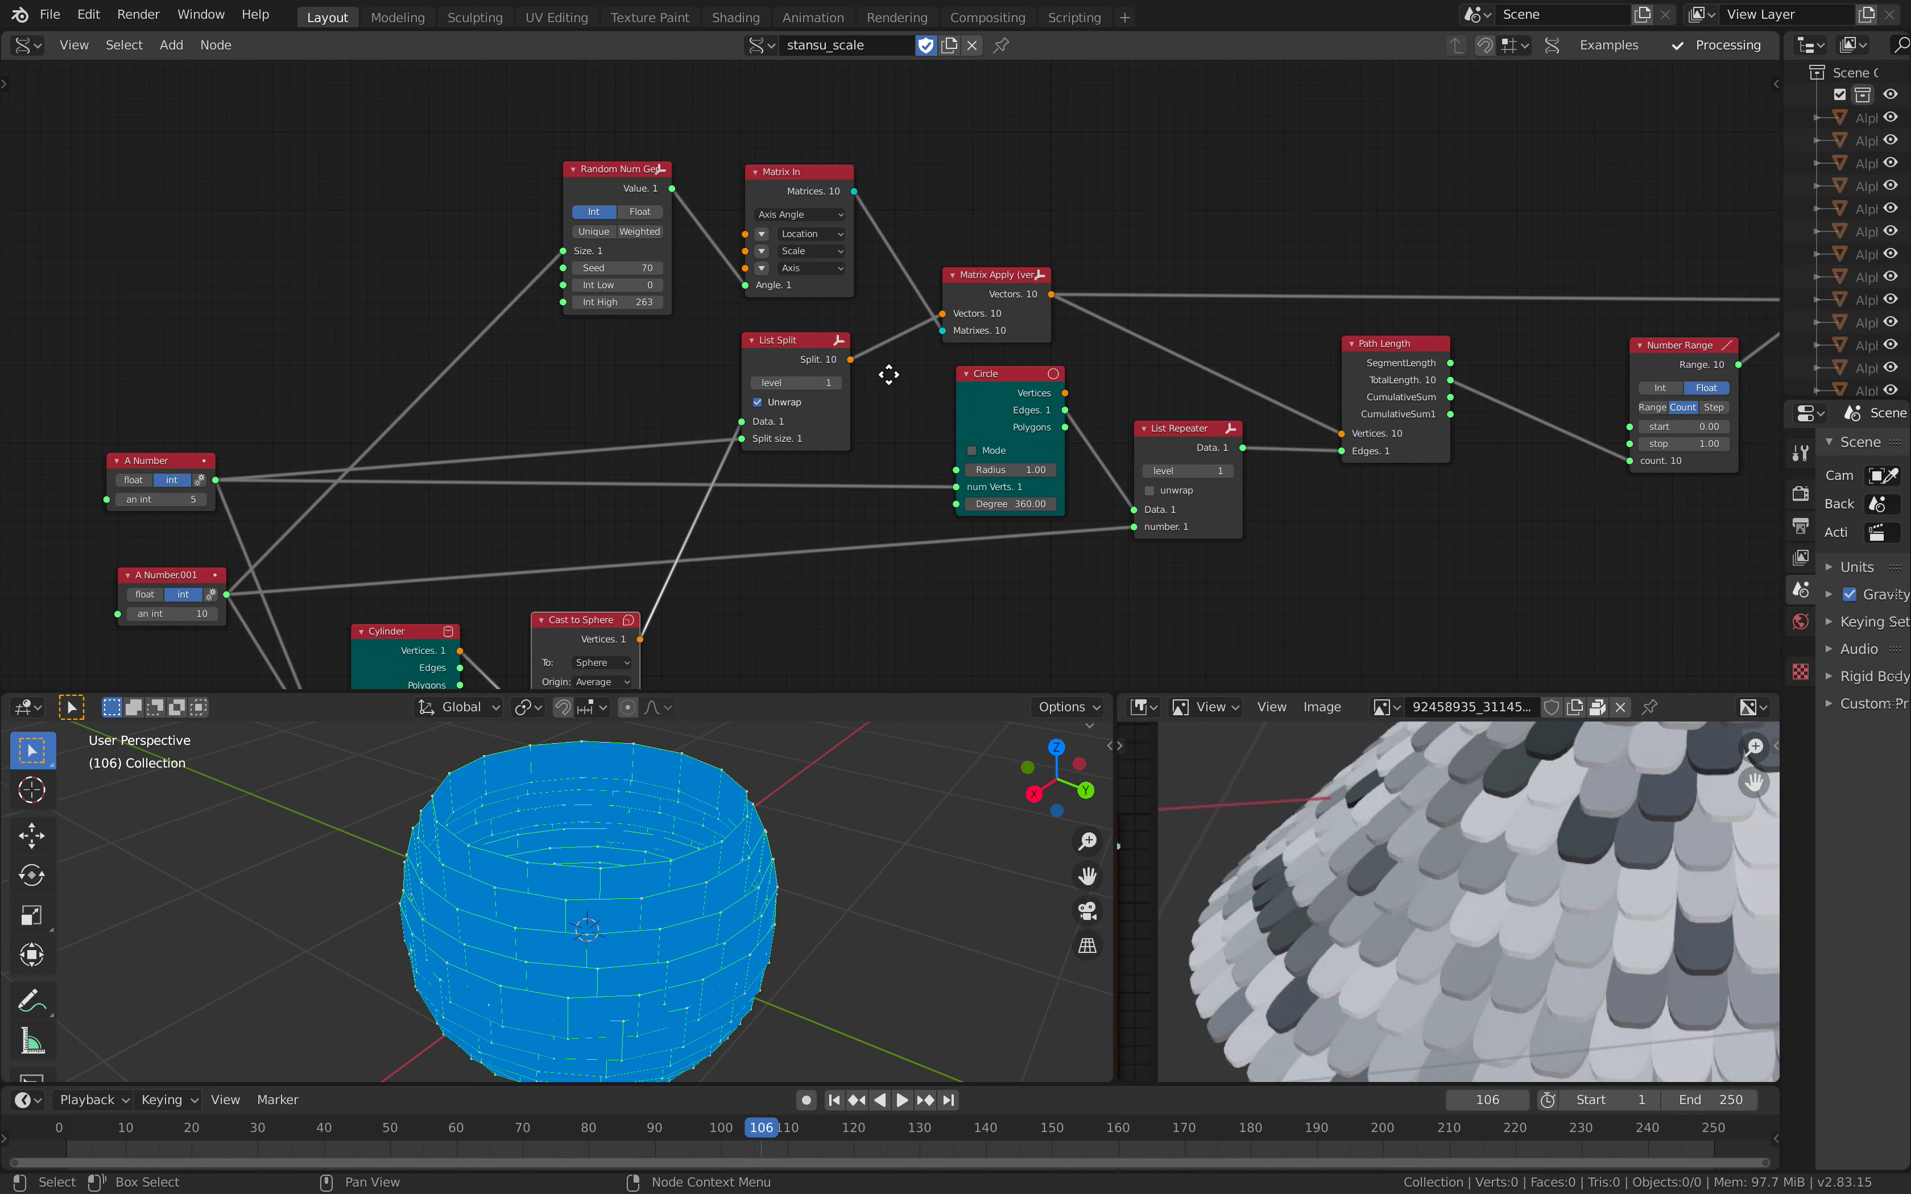
middle_drag(889, 374, 652, 337)
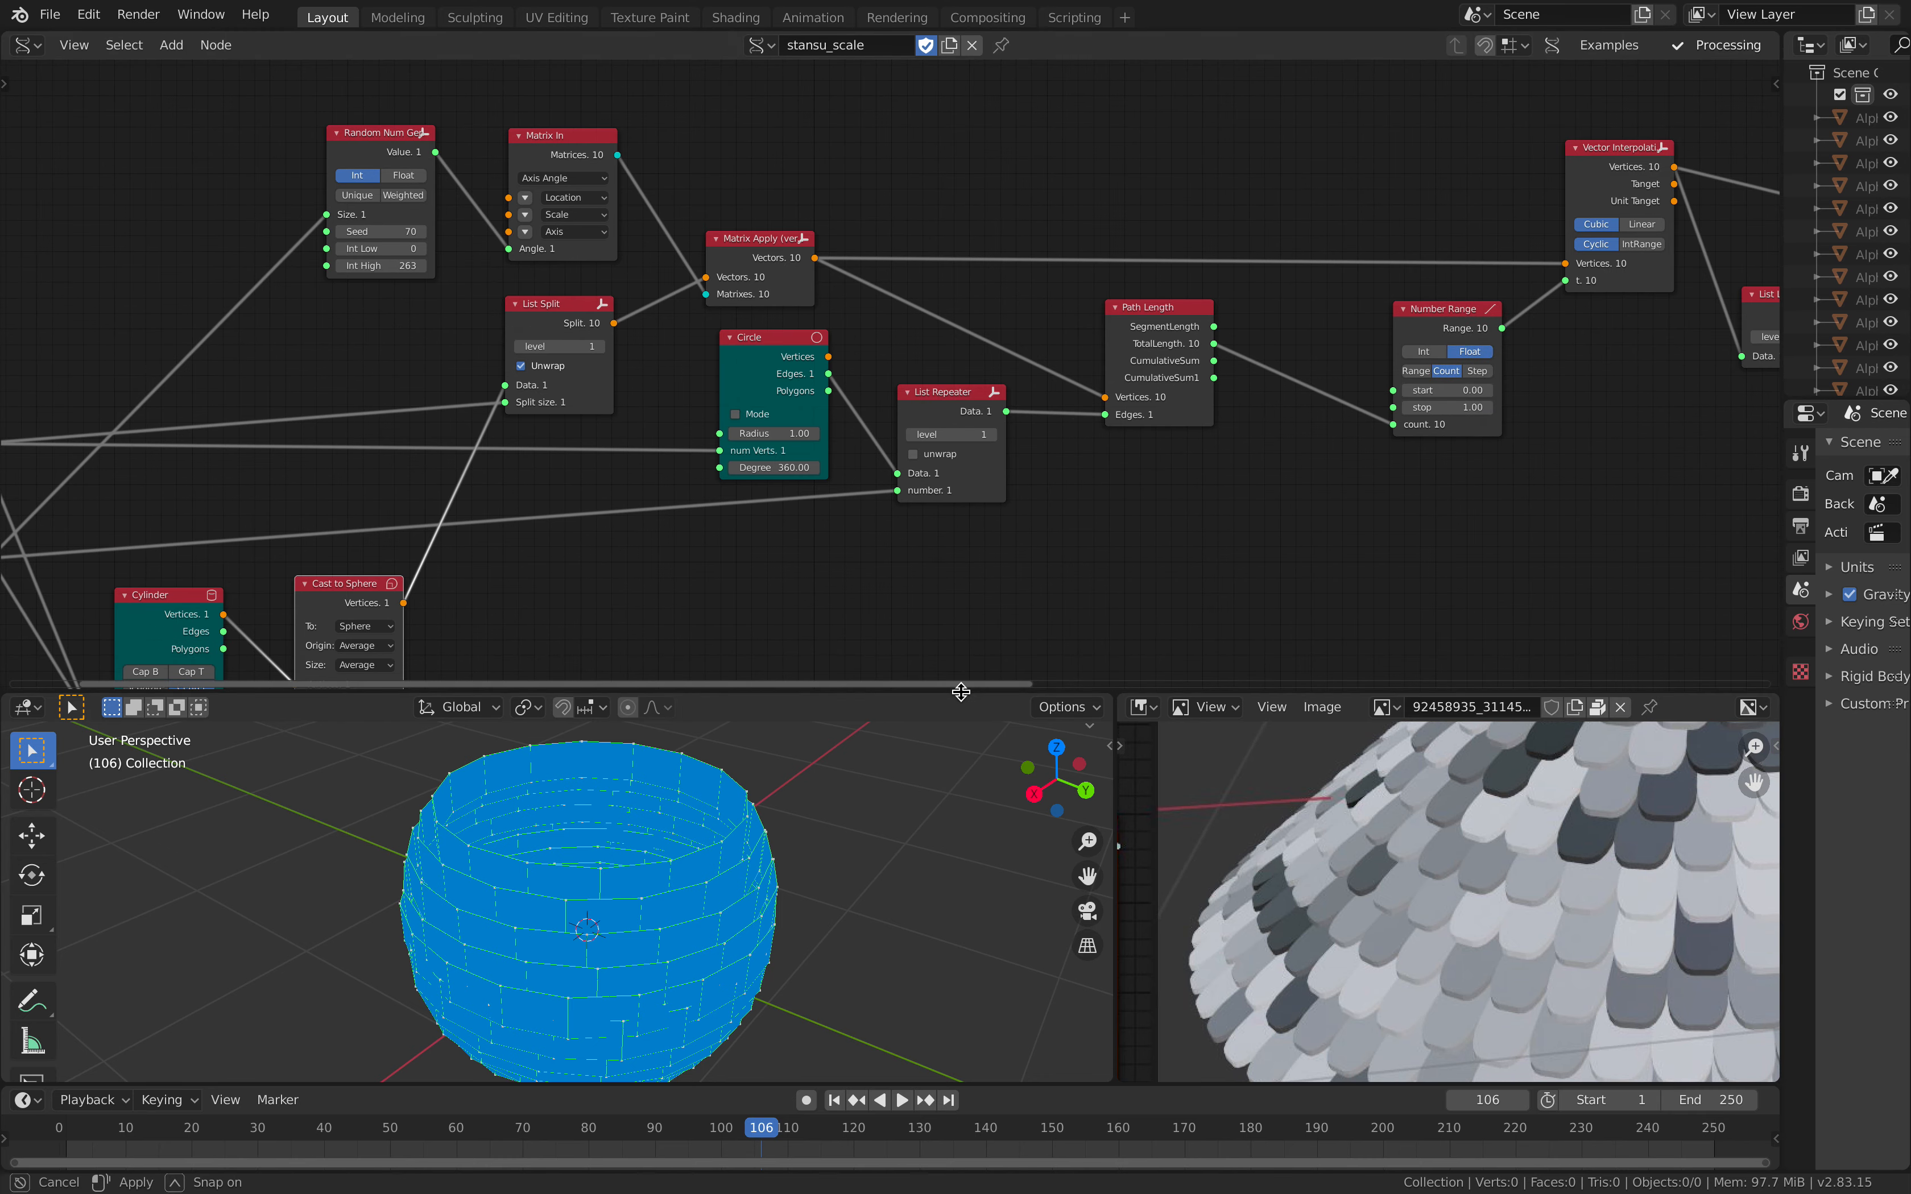
Step: Give the node editor more height and reposition the Matrix Apply, Circle and List Repeater nodes between List Split and Path Length
drag(960, 693, 960, 748)
drag(851, 166, 844, 138)
middle_drag(875, 185, 817, 208)
drag(816, 302, 783, 301)
middle_drag(888, 330, 730, 318)
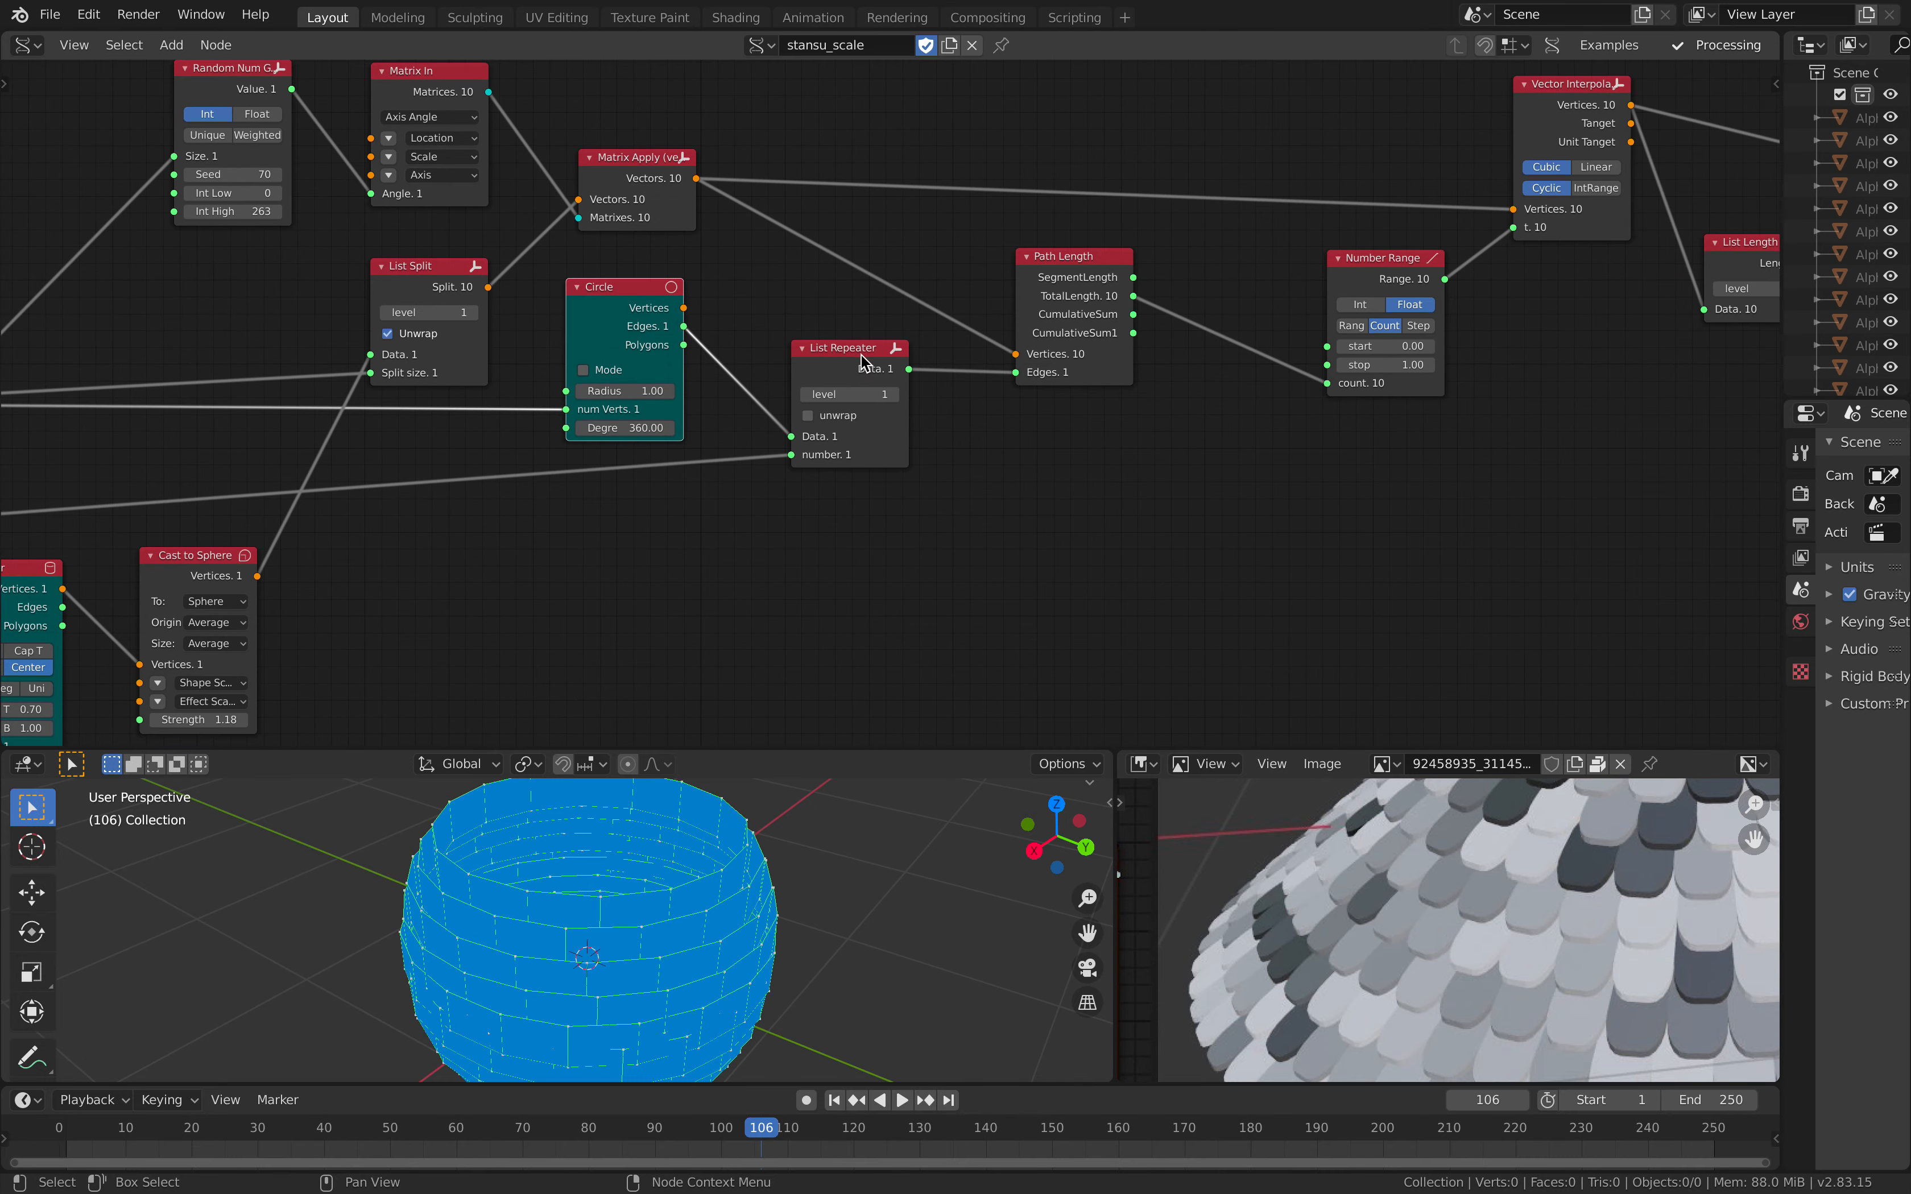
drag(860, 352, 843, 372)
middle_drag(837, 370, 1015, 254)
scroll(1014, 254, down, 1)
middle_drag(892, 307, 927, 276)
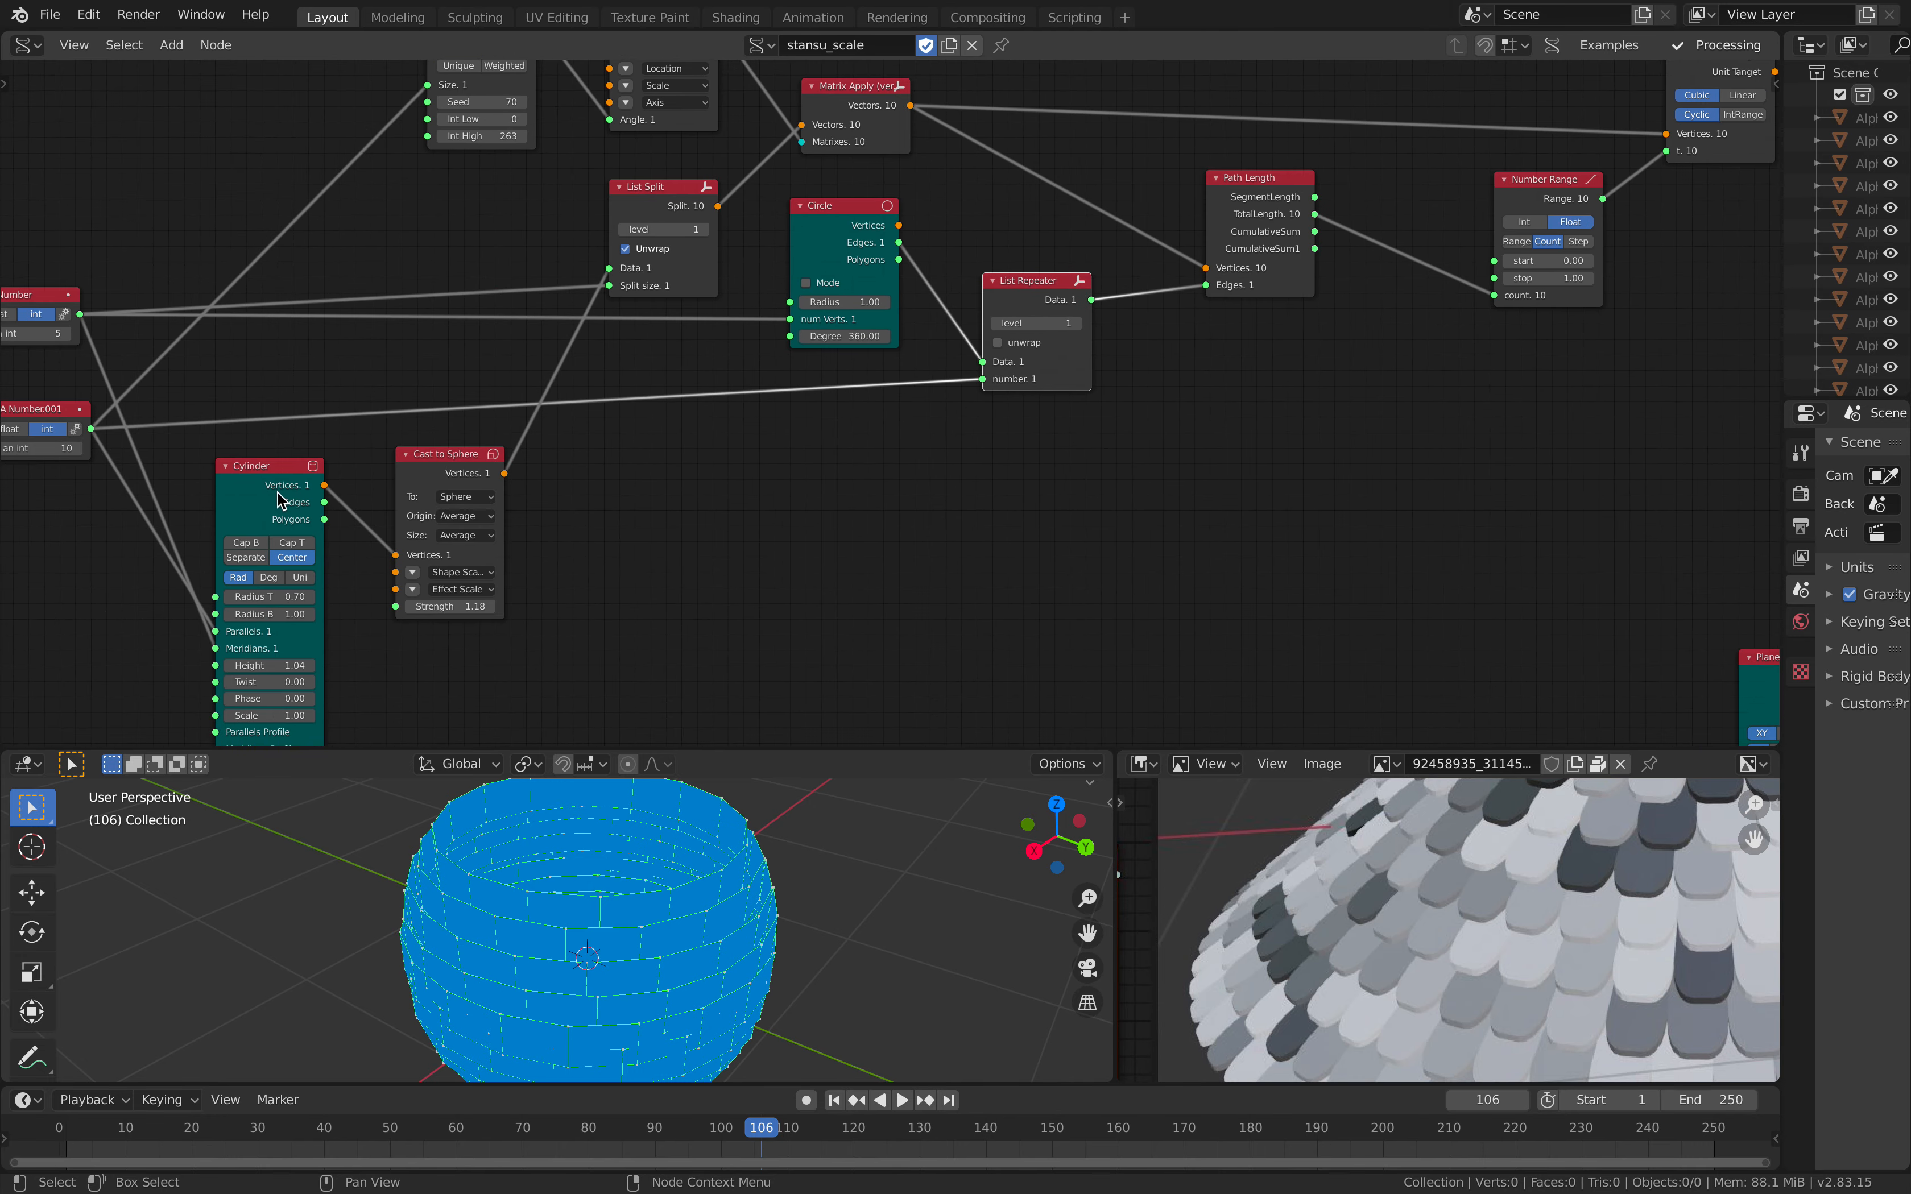
Step: Move the Cylinder node closer to Cast to Sphere and inspect the brick-patterned surface from a lower angle
drag(274, 478, 292, 467)
middle_drag(292, 447, 459, 513)
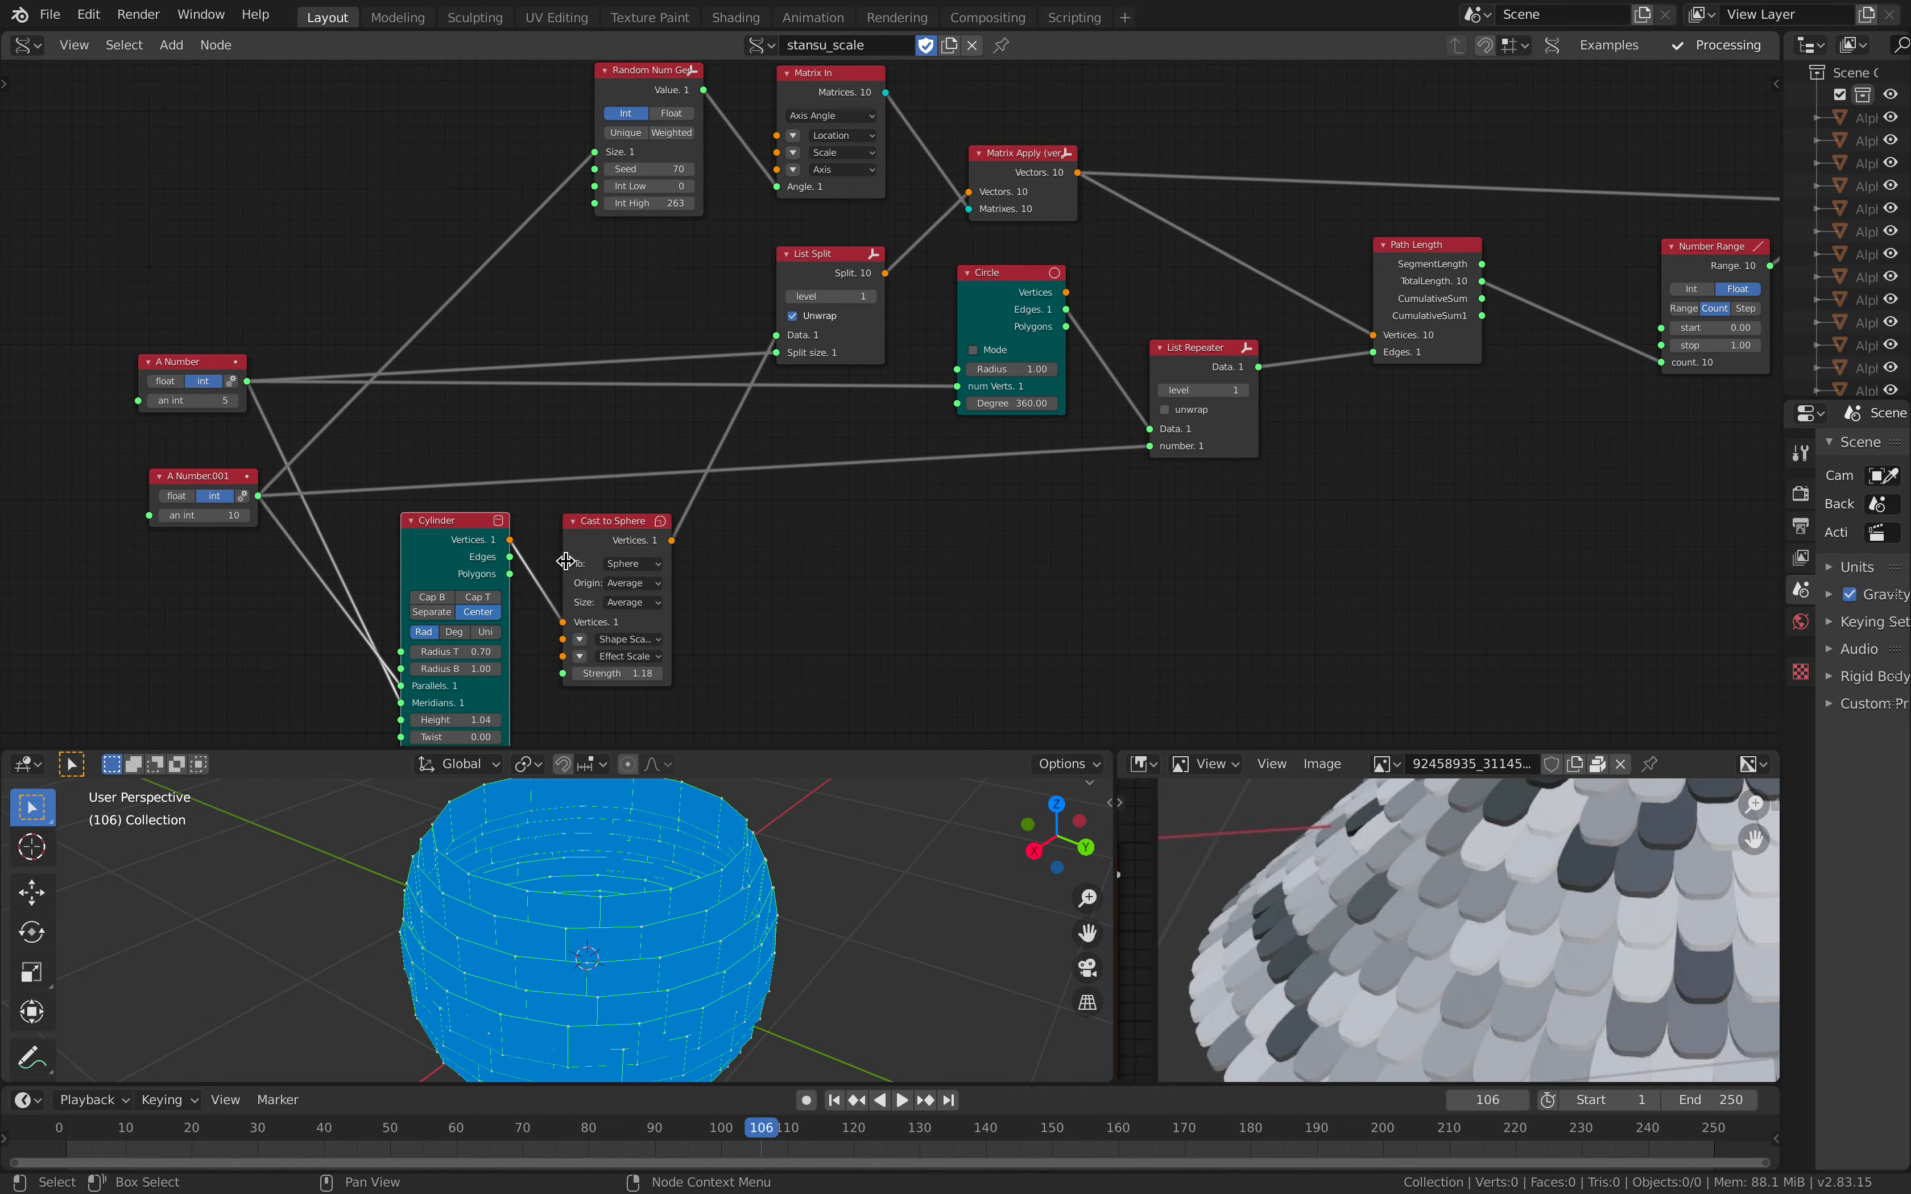
middle_drag(730, 877, 749, 871)
middle_drag(698, 950, 759, 798)
middle_drag(777, 551, 706, 606)
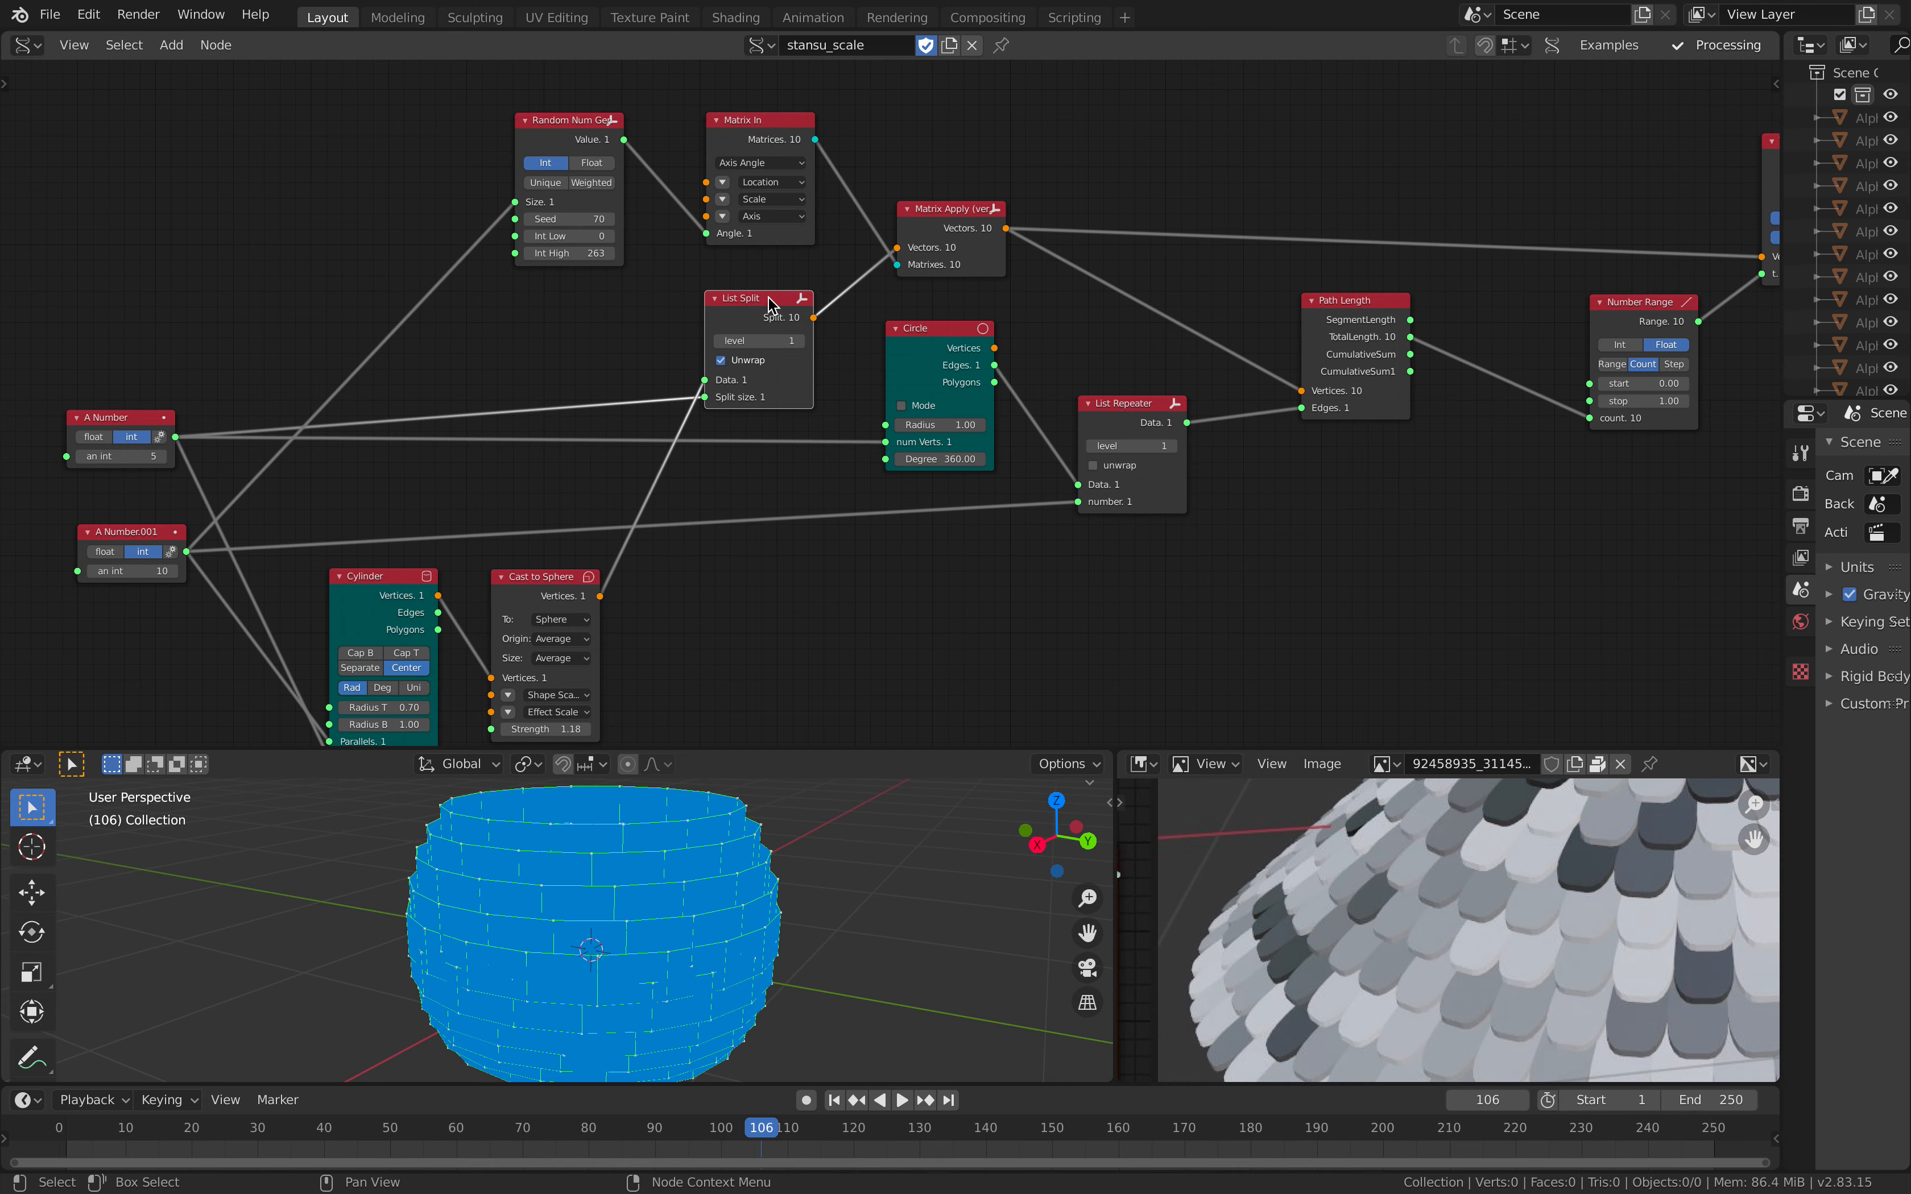
Step: Select the List Split node, then shift and widen the neighbouring Matrix Apply (verts) node
mouse_move(758, 302)
middle_down()
mouse_move(683, 320)
mouse_move(691, 286)
mouse_move(728, 285)
middle_up()
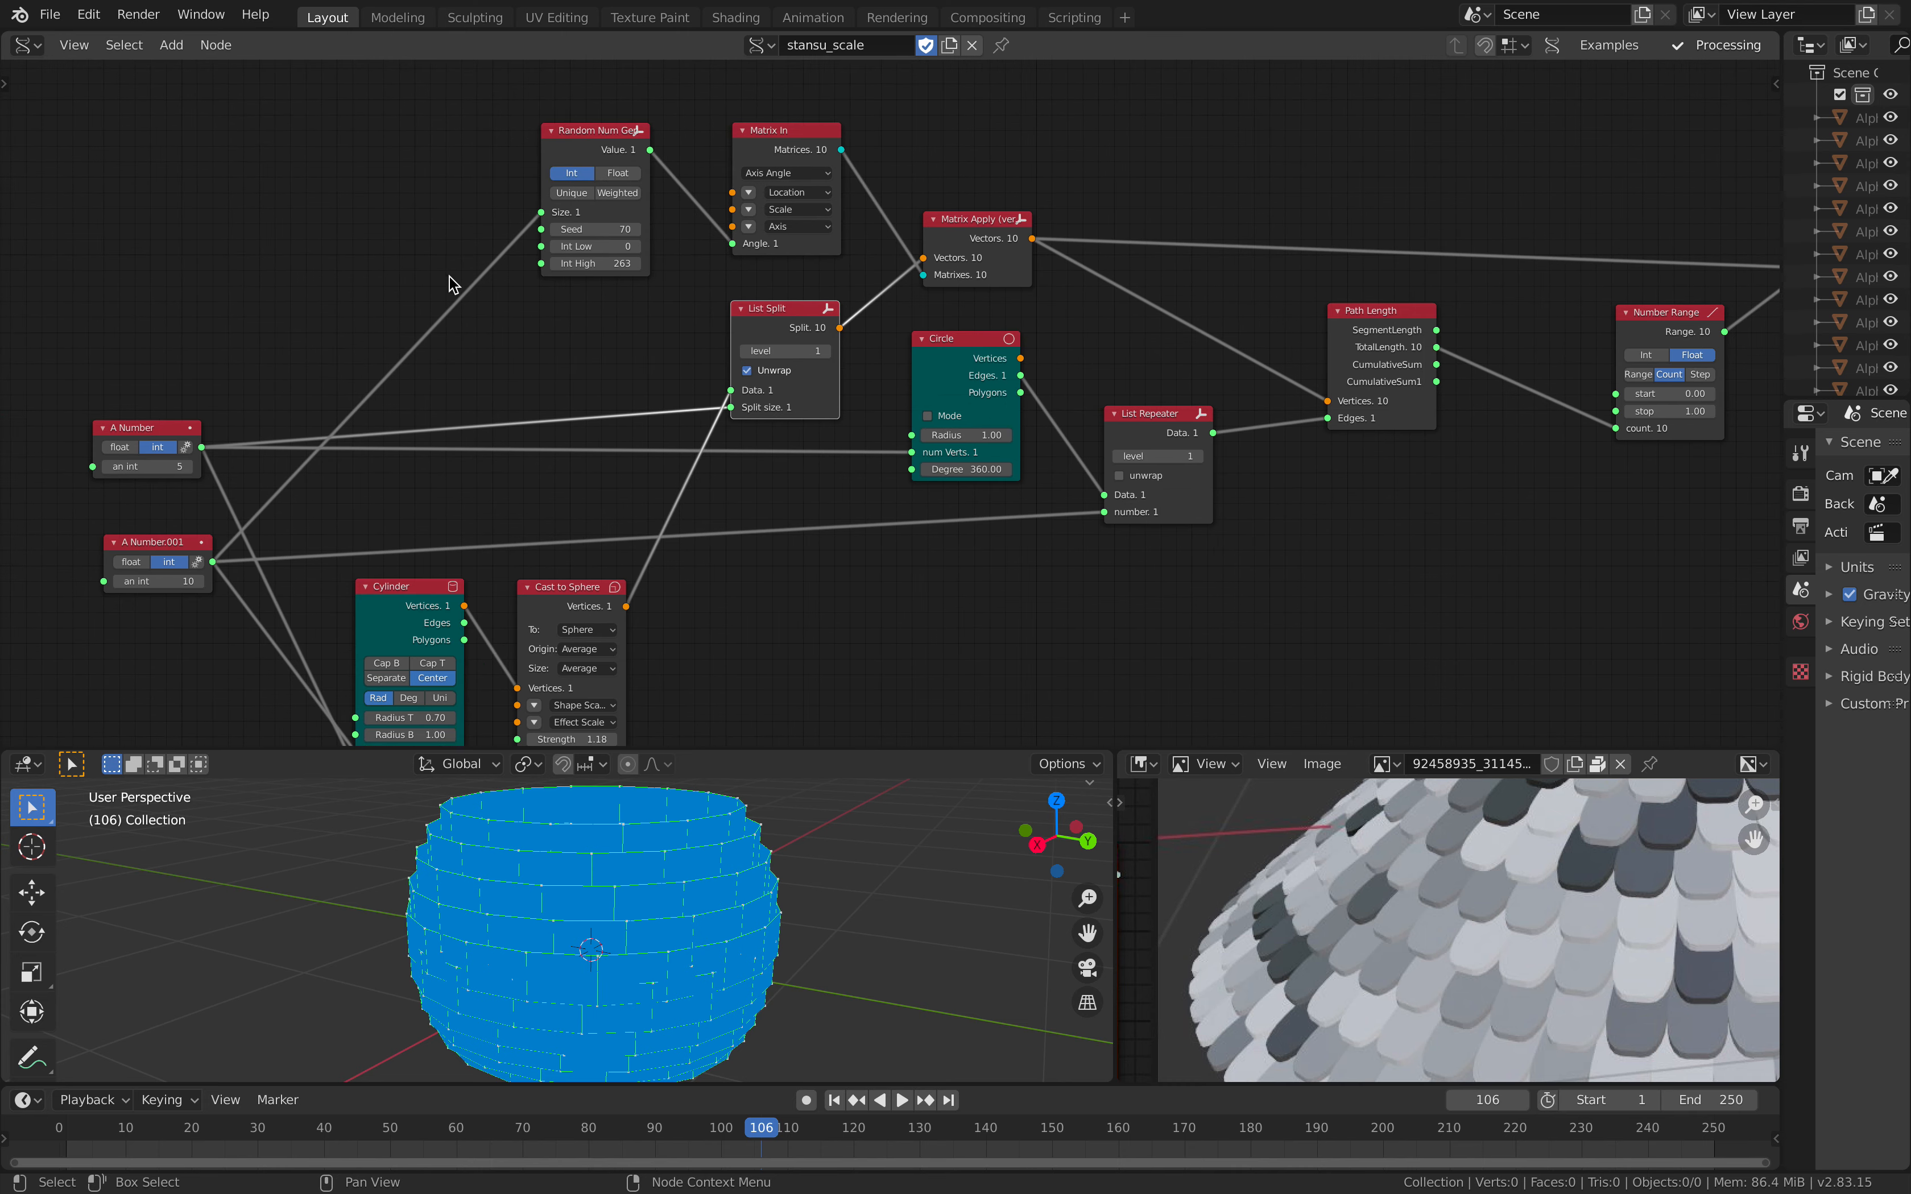
drag(975, 227, 982, 227)
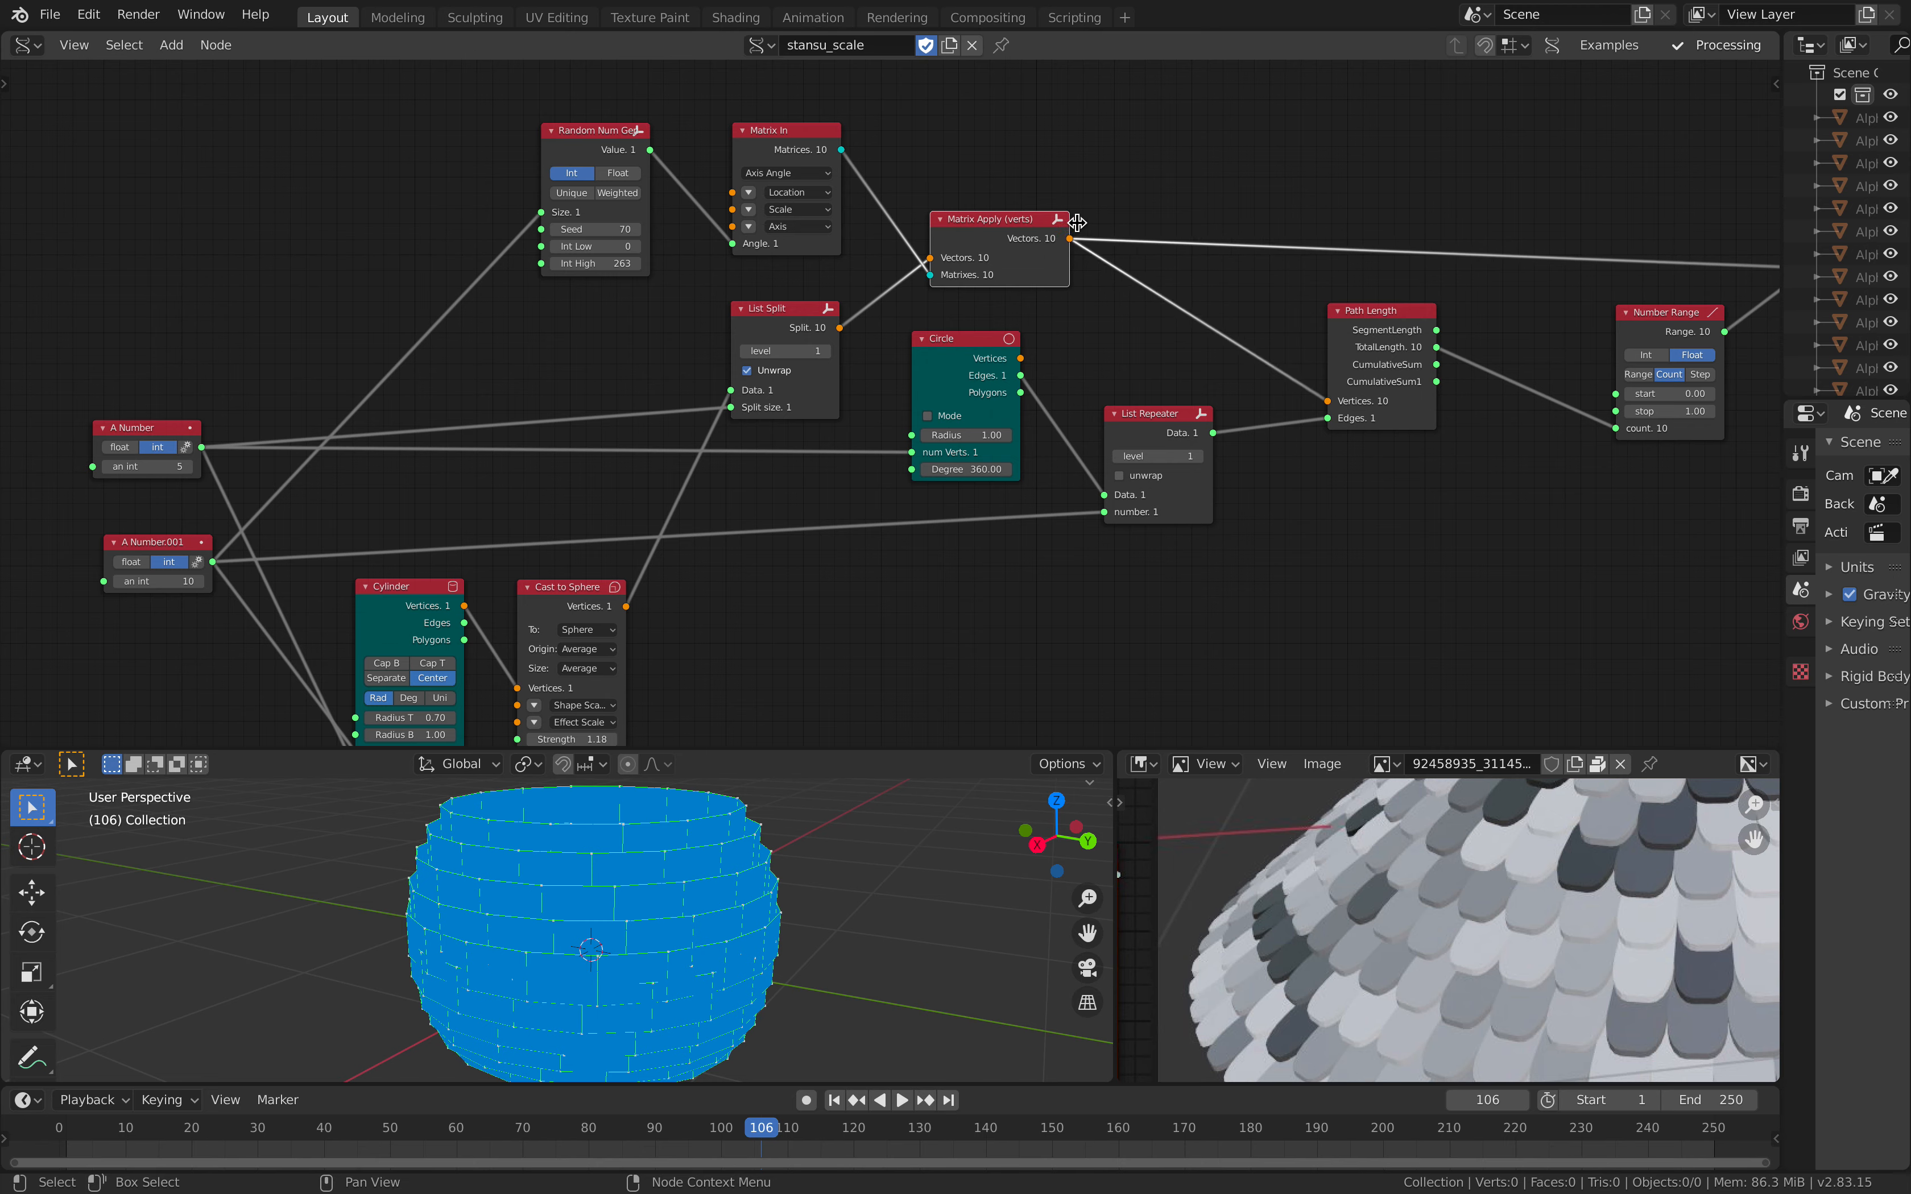
middle_drag(1076, 223, 966, 176)
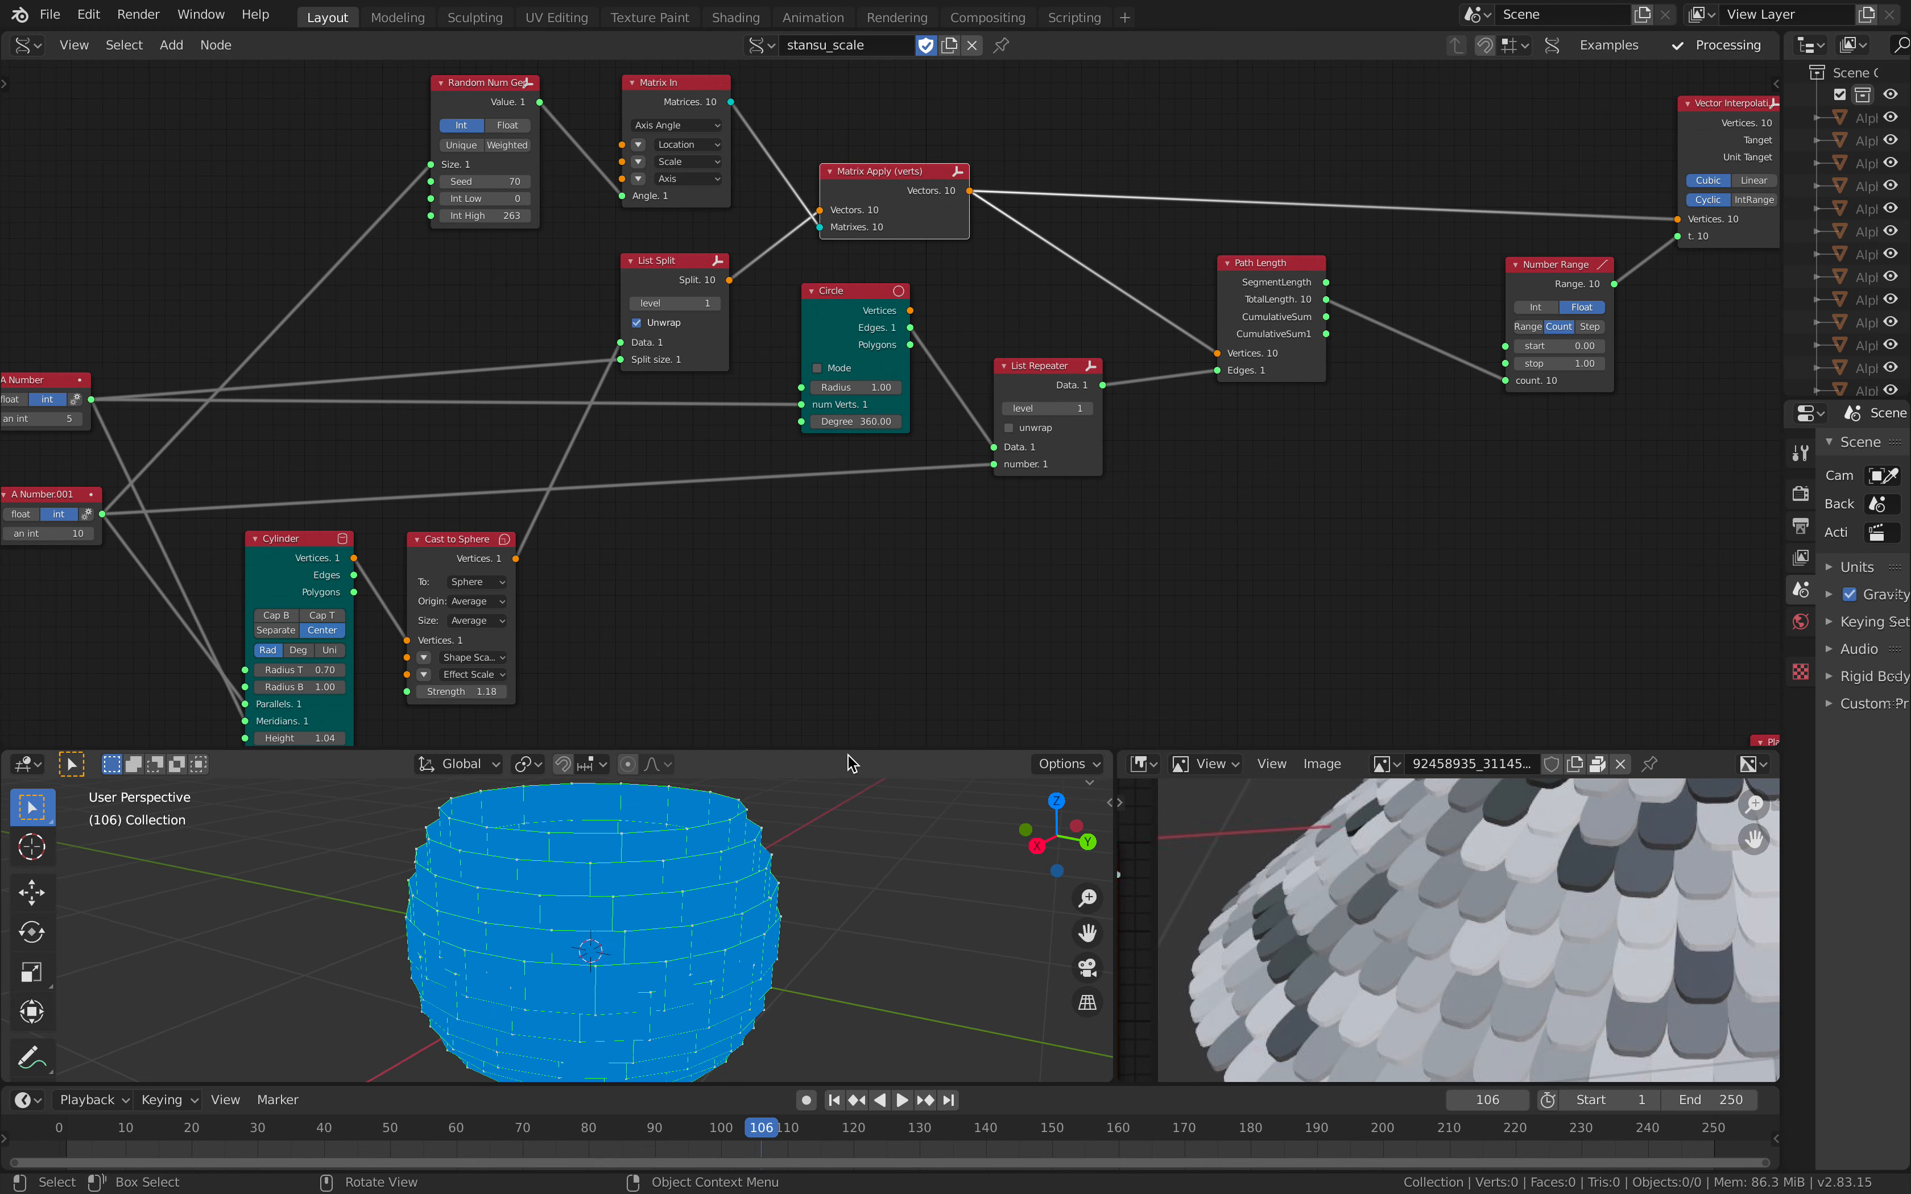
Step: Draw a freehand annotation of a cylinder outline with separate stacked curves beside the brick surface, temporarily enlarging the 3D viewport
drag(845, 749, 846, 528)
shift+middle_drag(864, 727, 589, 715)
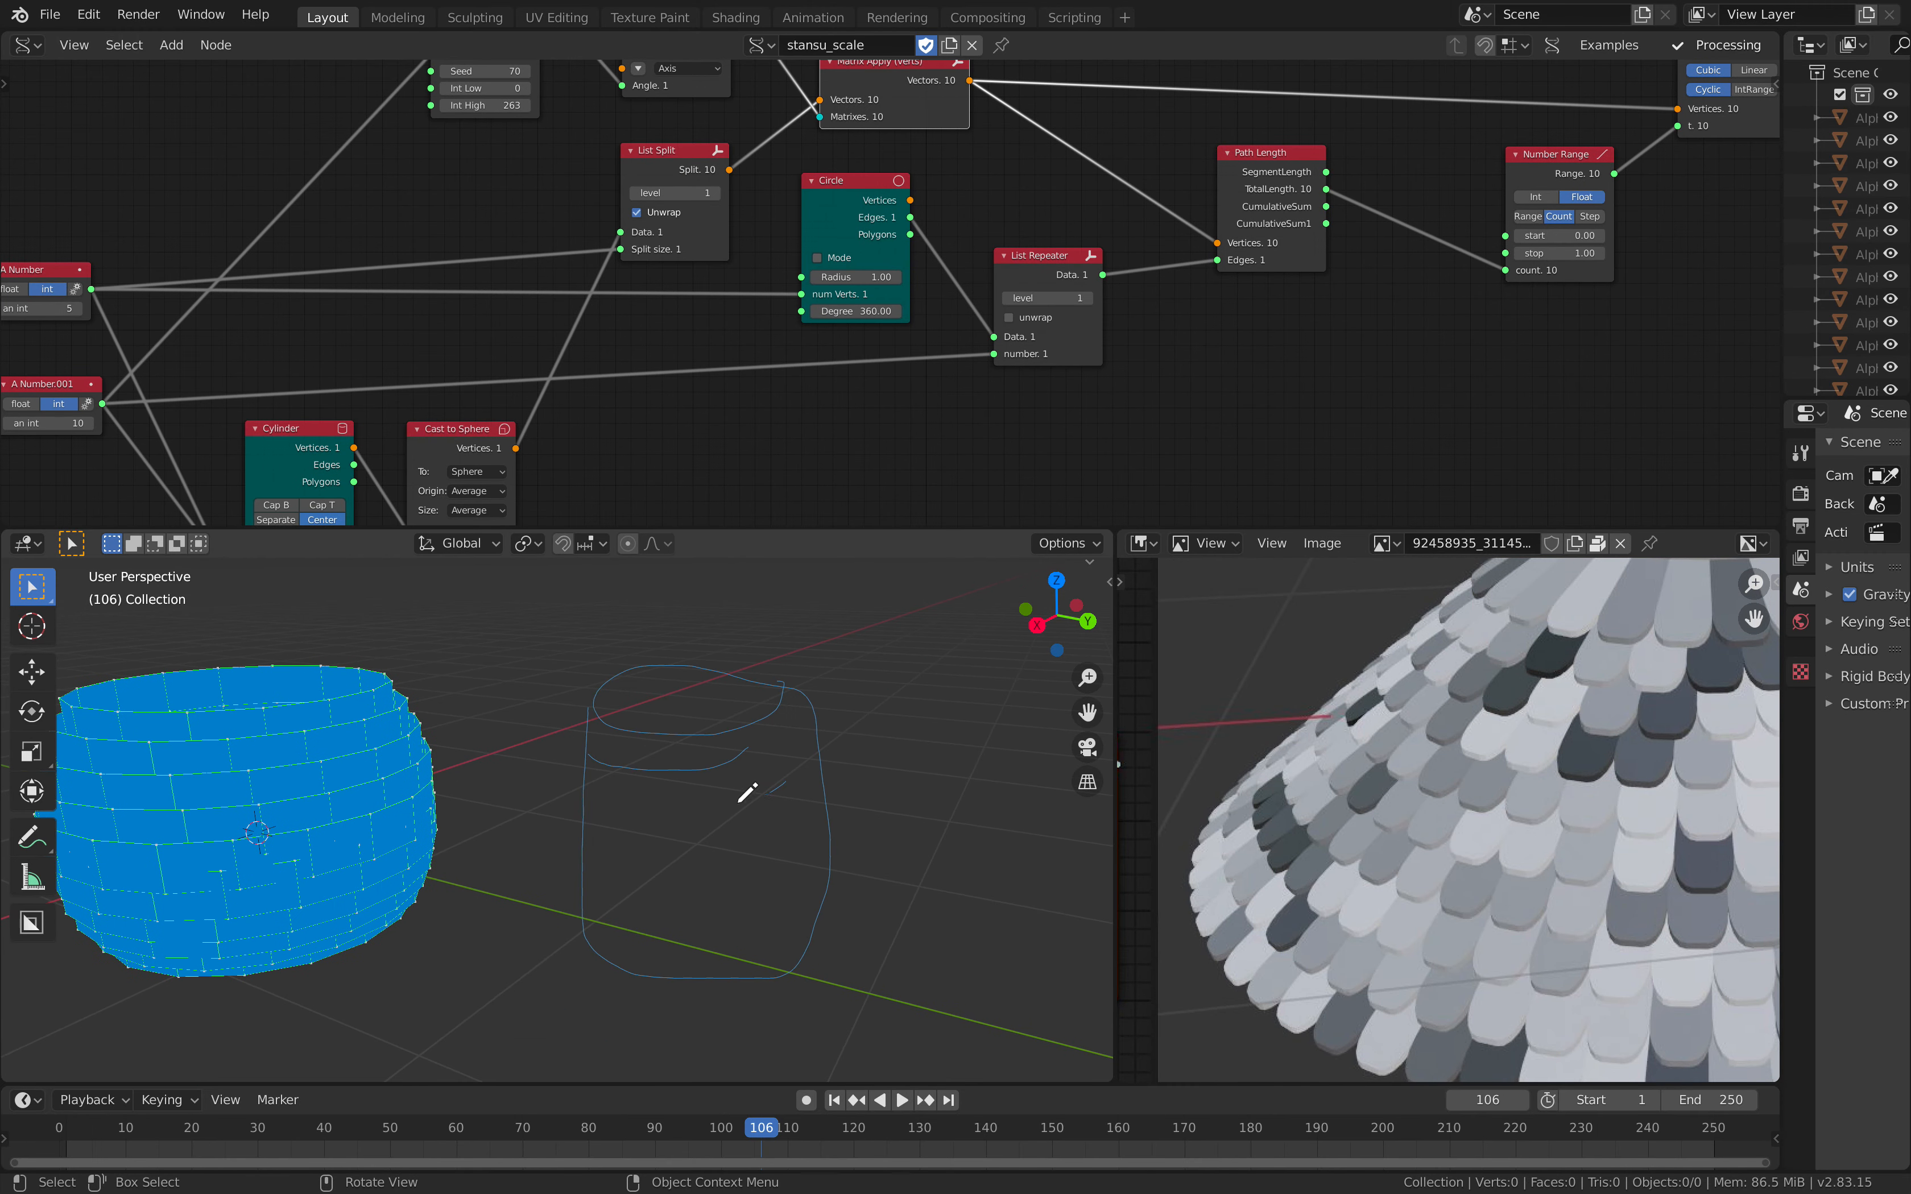
shift+middle_drag(601, 848, 590, 841)
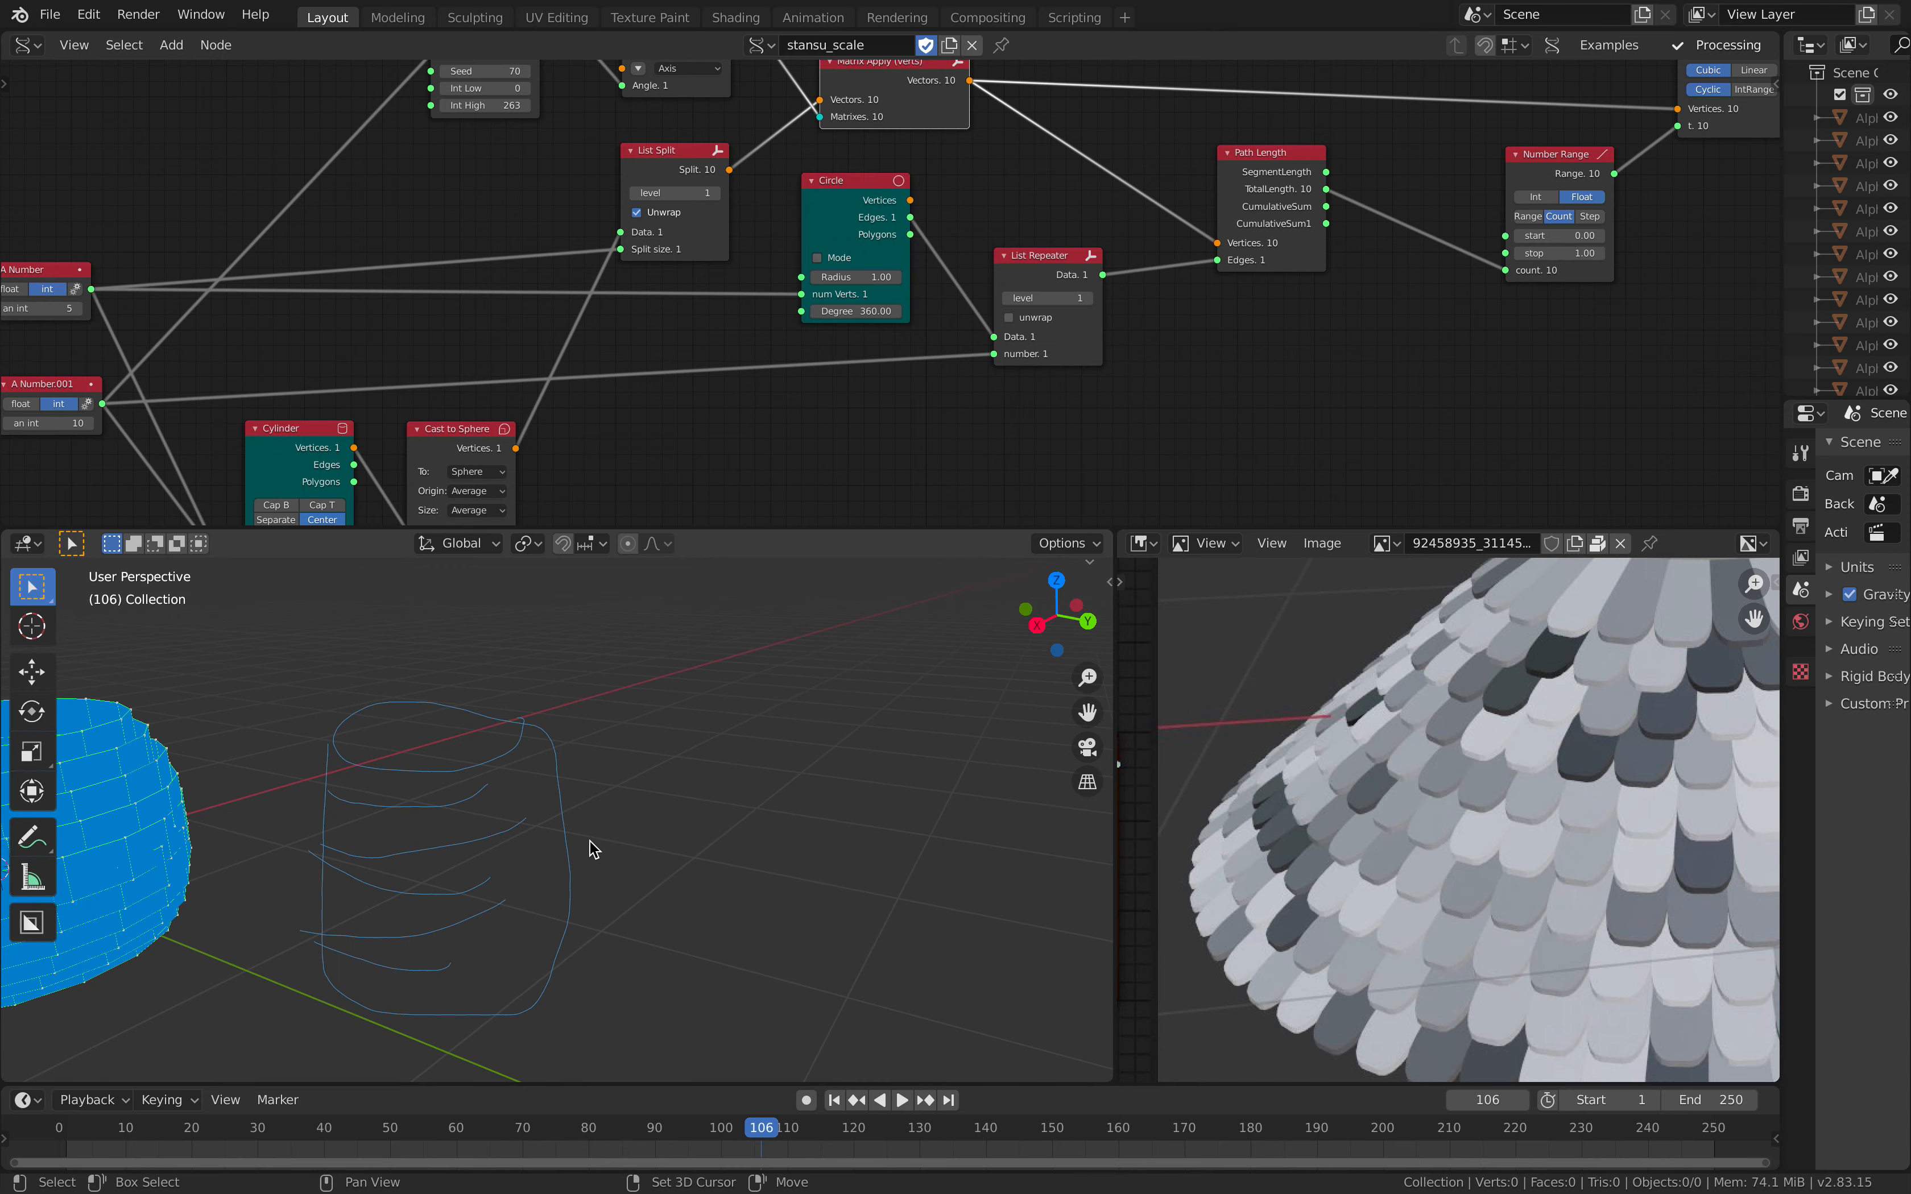
drag(852, 530, 851, 725)
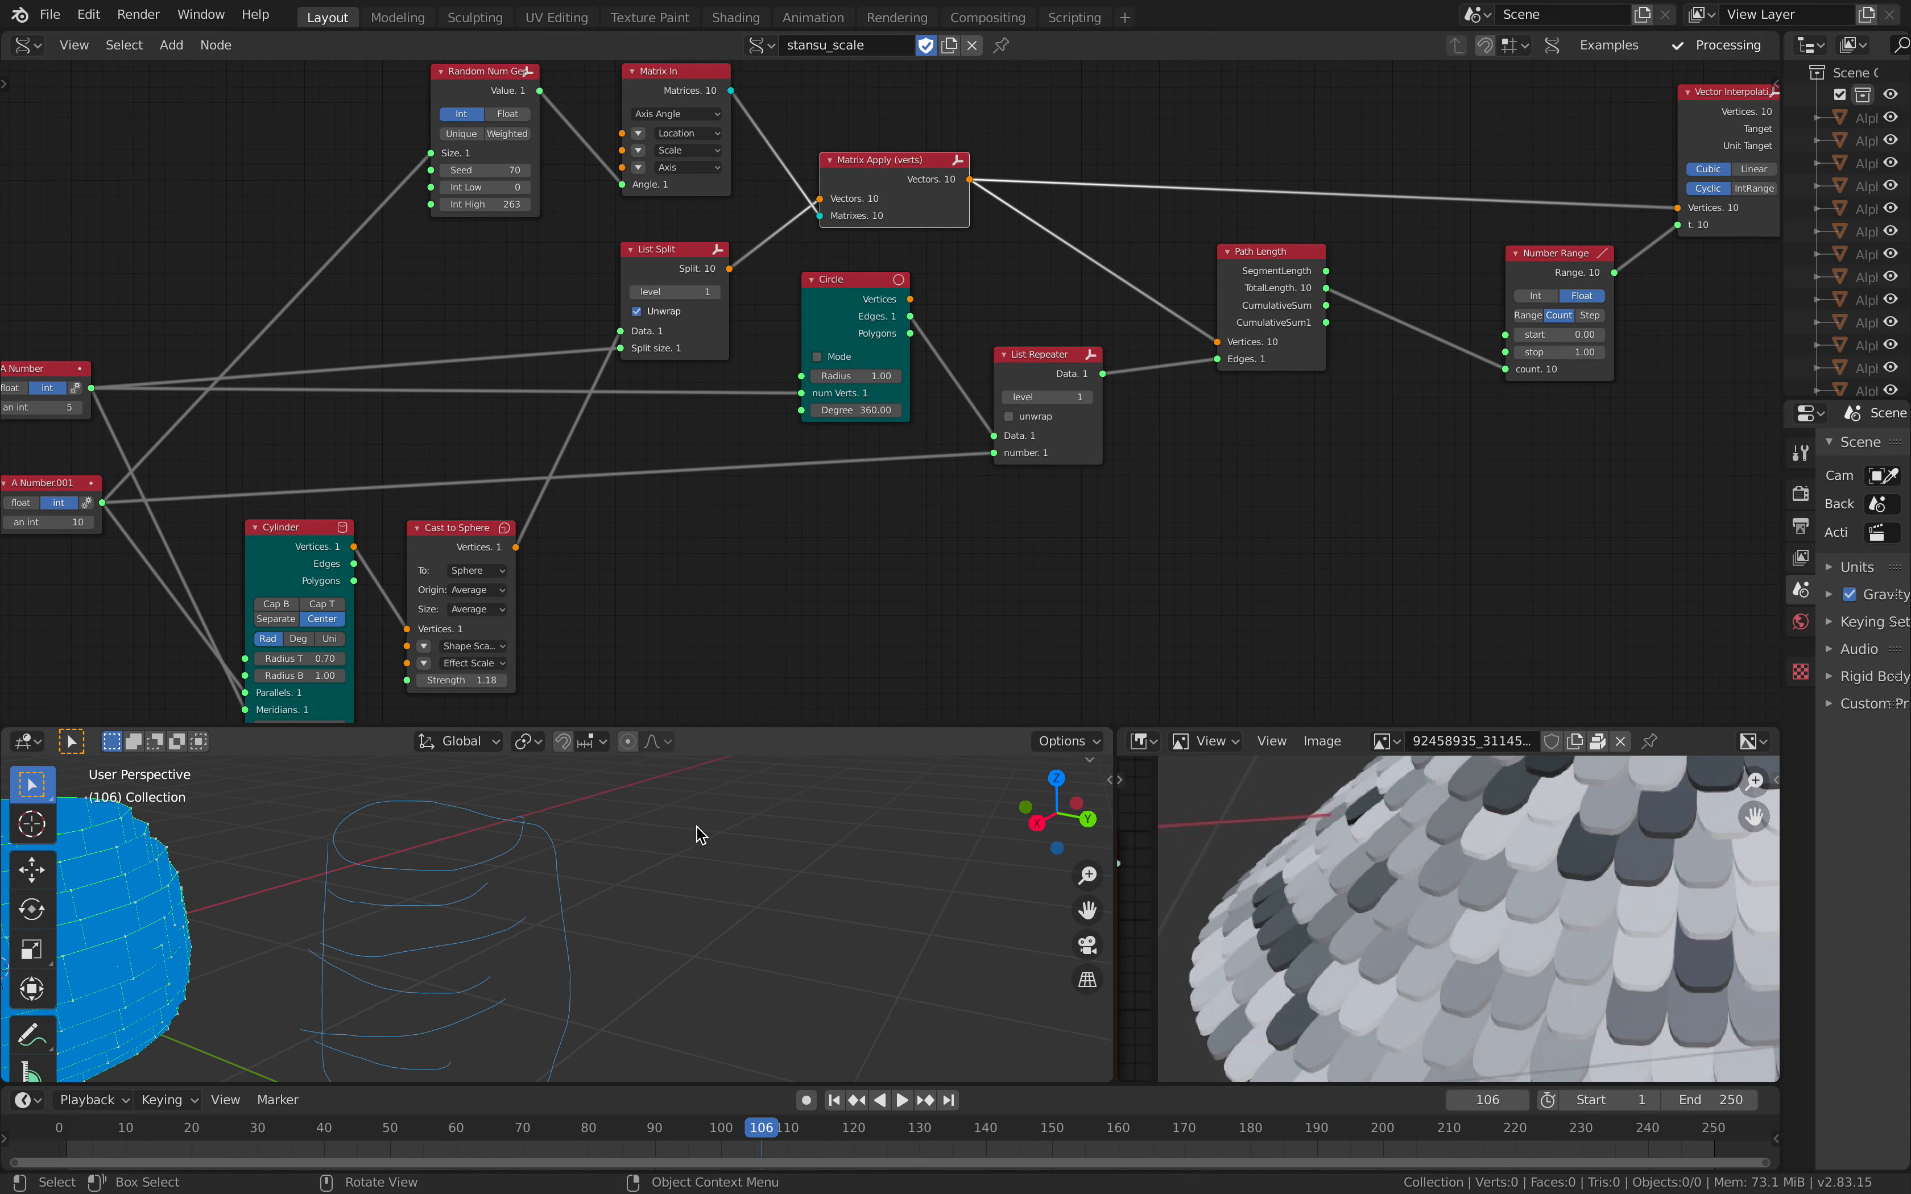
Step: Reposition the Path Length and Number Range nodes between List Repeater and Vector Interpolation
scroll(870, 515, down, 2)
scroll(867, 508, down, 1)
middle_drag(876, 537, 699, 539)
middle_drag(320, 884, 456, 940)
scroll(473, 932, down, 1)
middle_drag(1071, 424, 773, 452)
scroll(771, 449, up, 2)
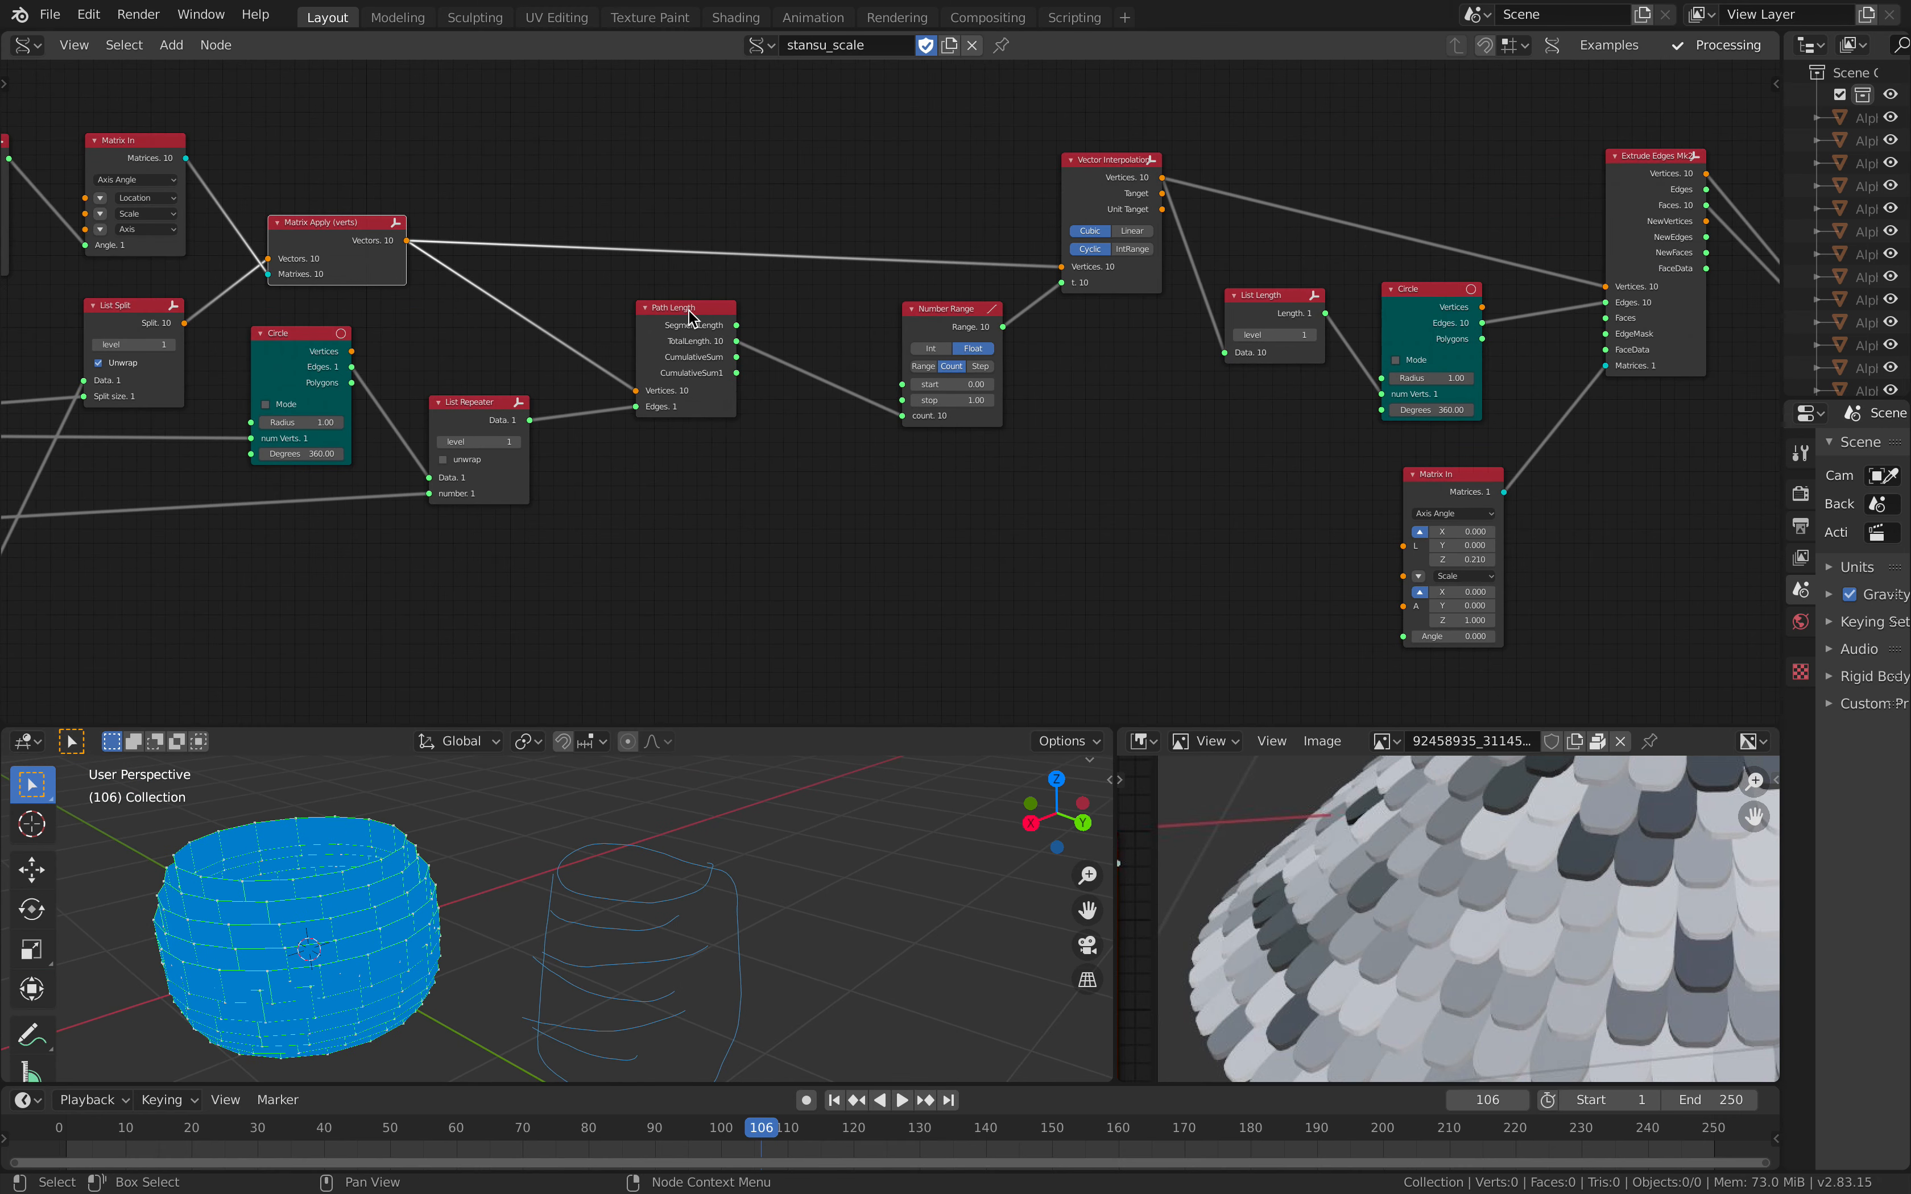
drag(700, 309, 685, 325)
scroll(685, 326, up, 2)
middle_drag(608, 312, 663, 352)
drag(657, 348, 711, 366)
Step: Follow the node chain from Vector Interpolation through Circle, Extrude Edges and Mesh Join to Adaptive Polygons
middle_drag(901, 344, 443, 395)
middle_drag(735, 292, 445, 300)
middle_drag(744, 371, 466, 392)
scroll(465, 391, down, 4)
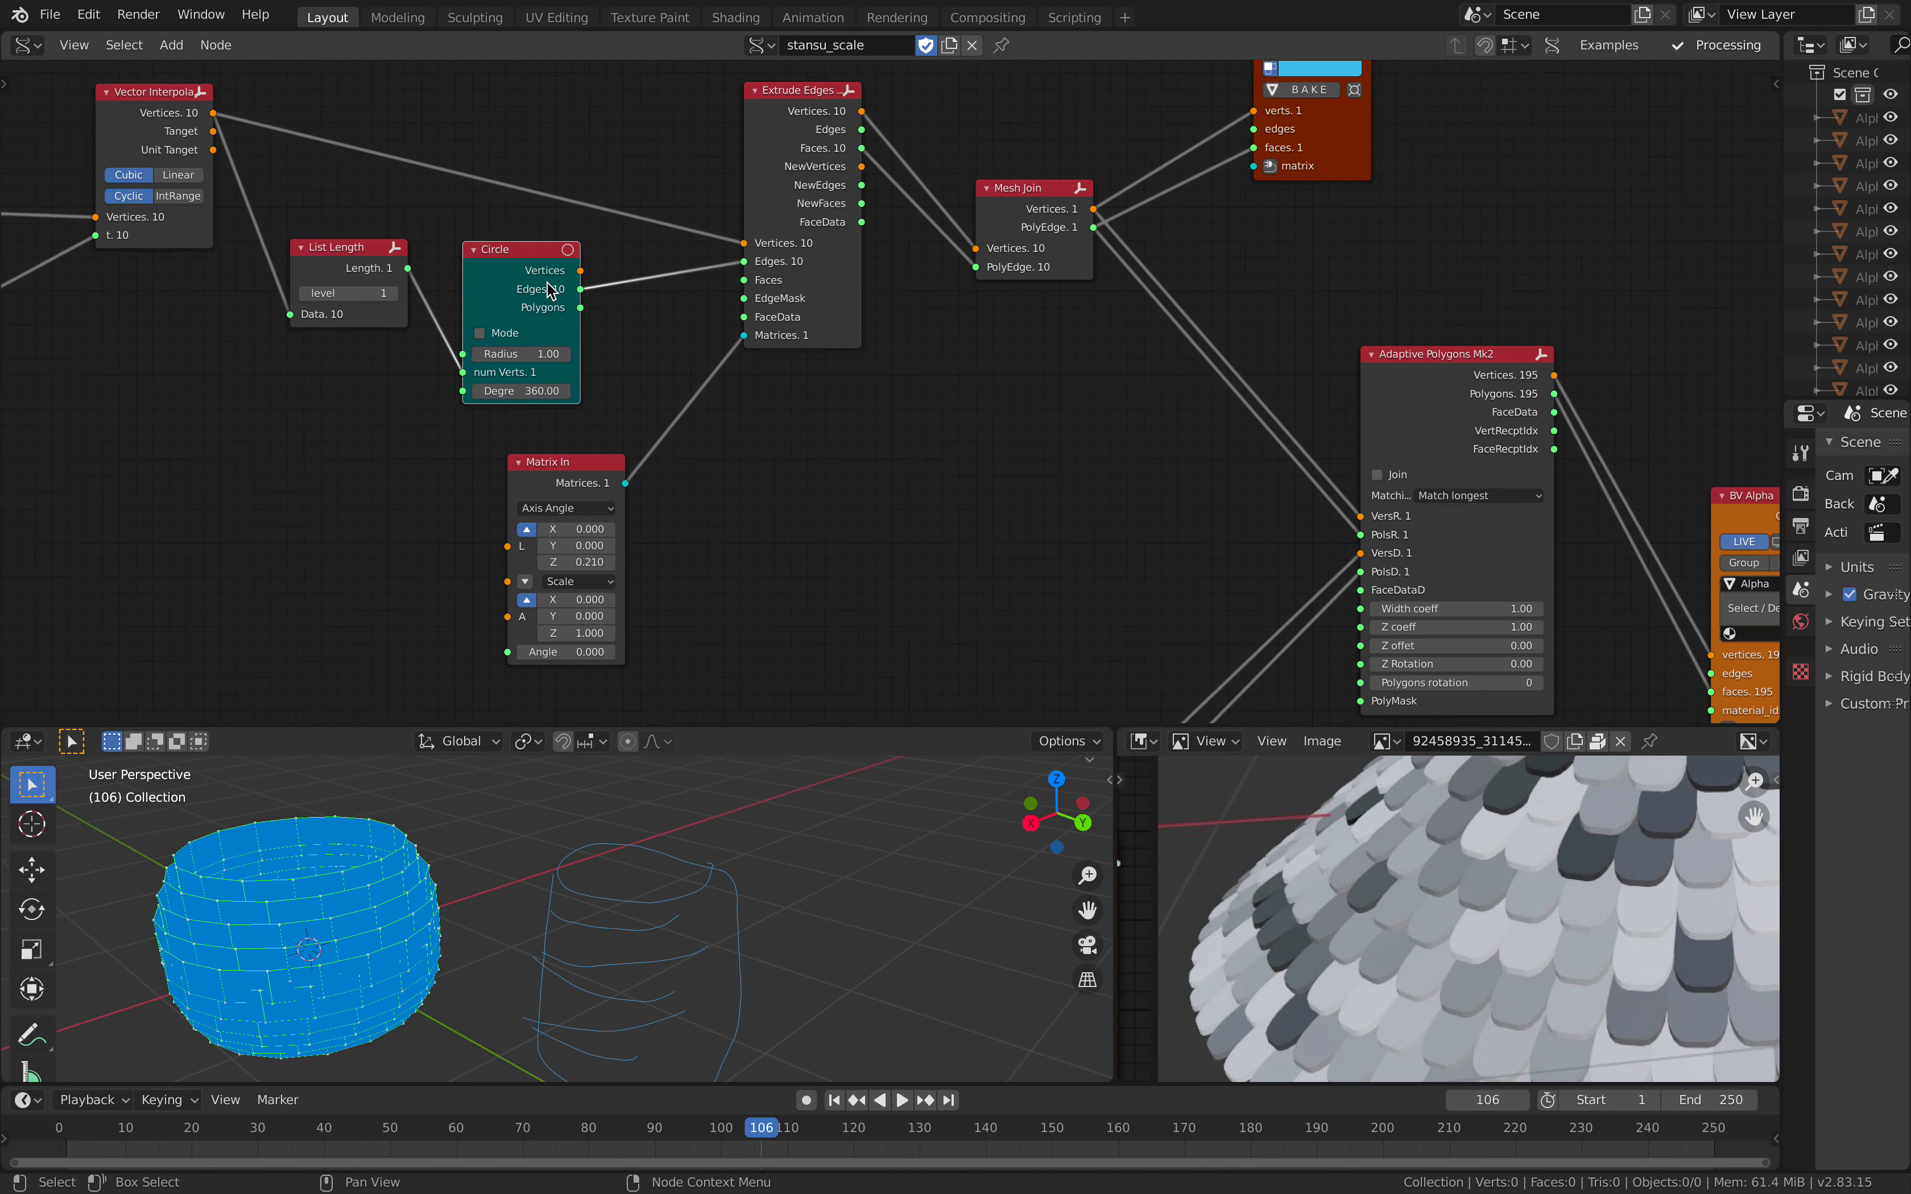
scroll(734, 427, down, 3)
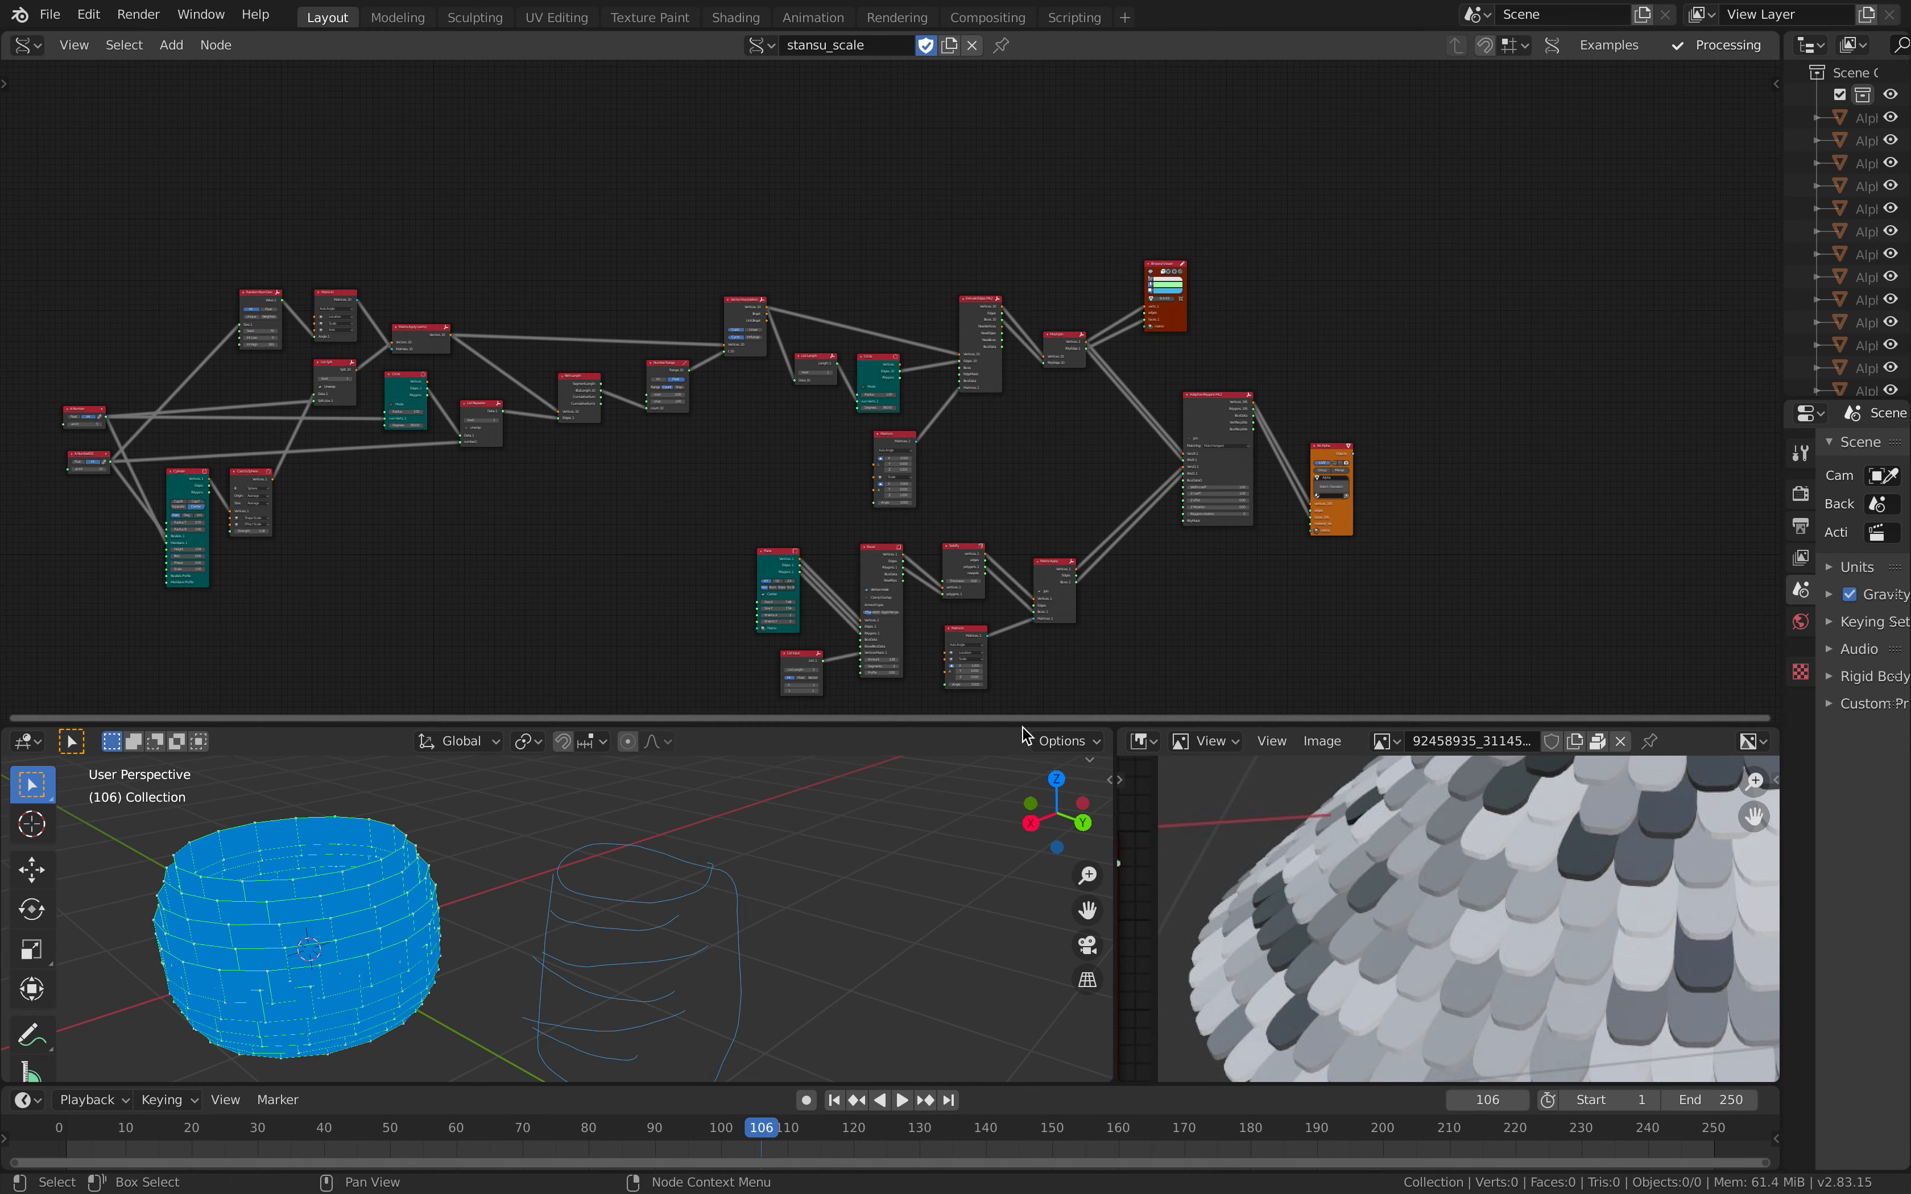
Step: Enlarge the image editor in both directions and bring the reference node-tree picture into view
drag(1102, 717, 1106, 480)
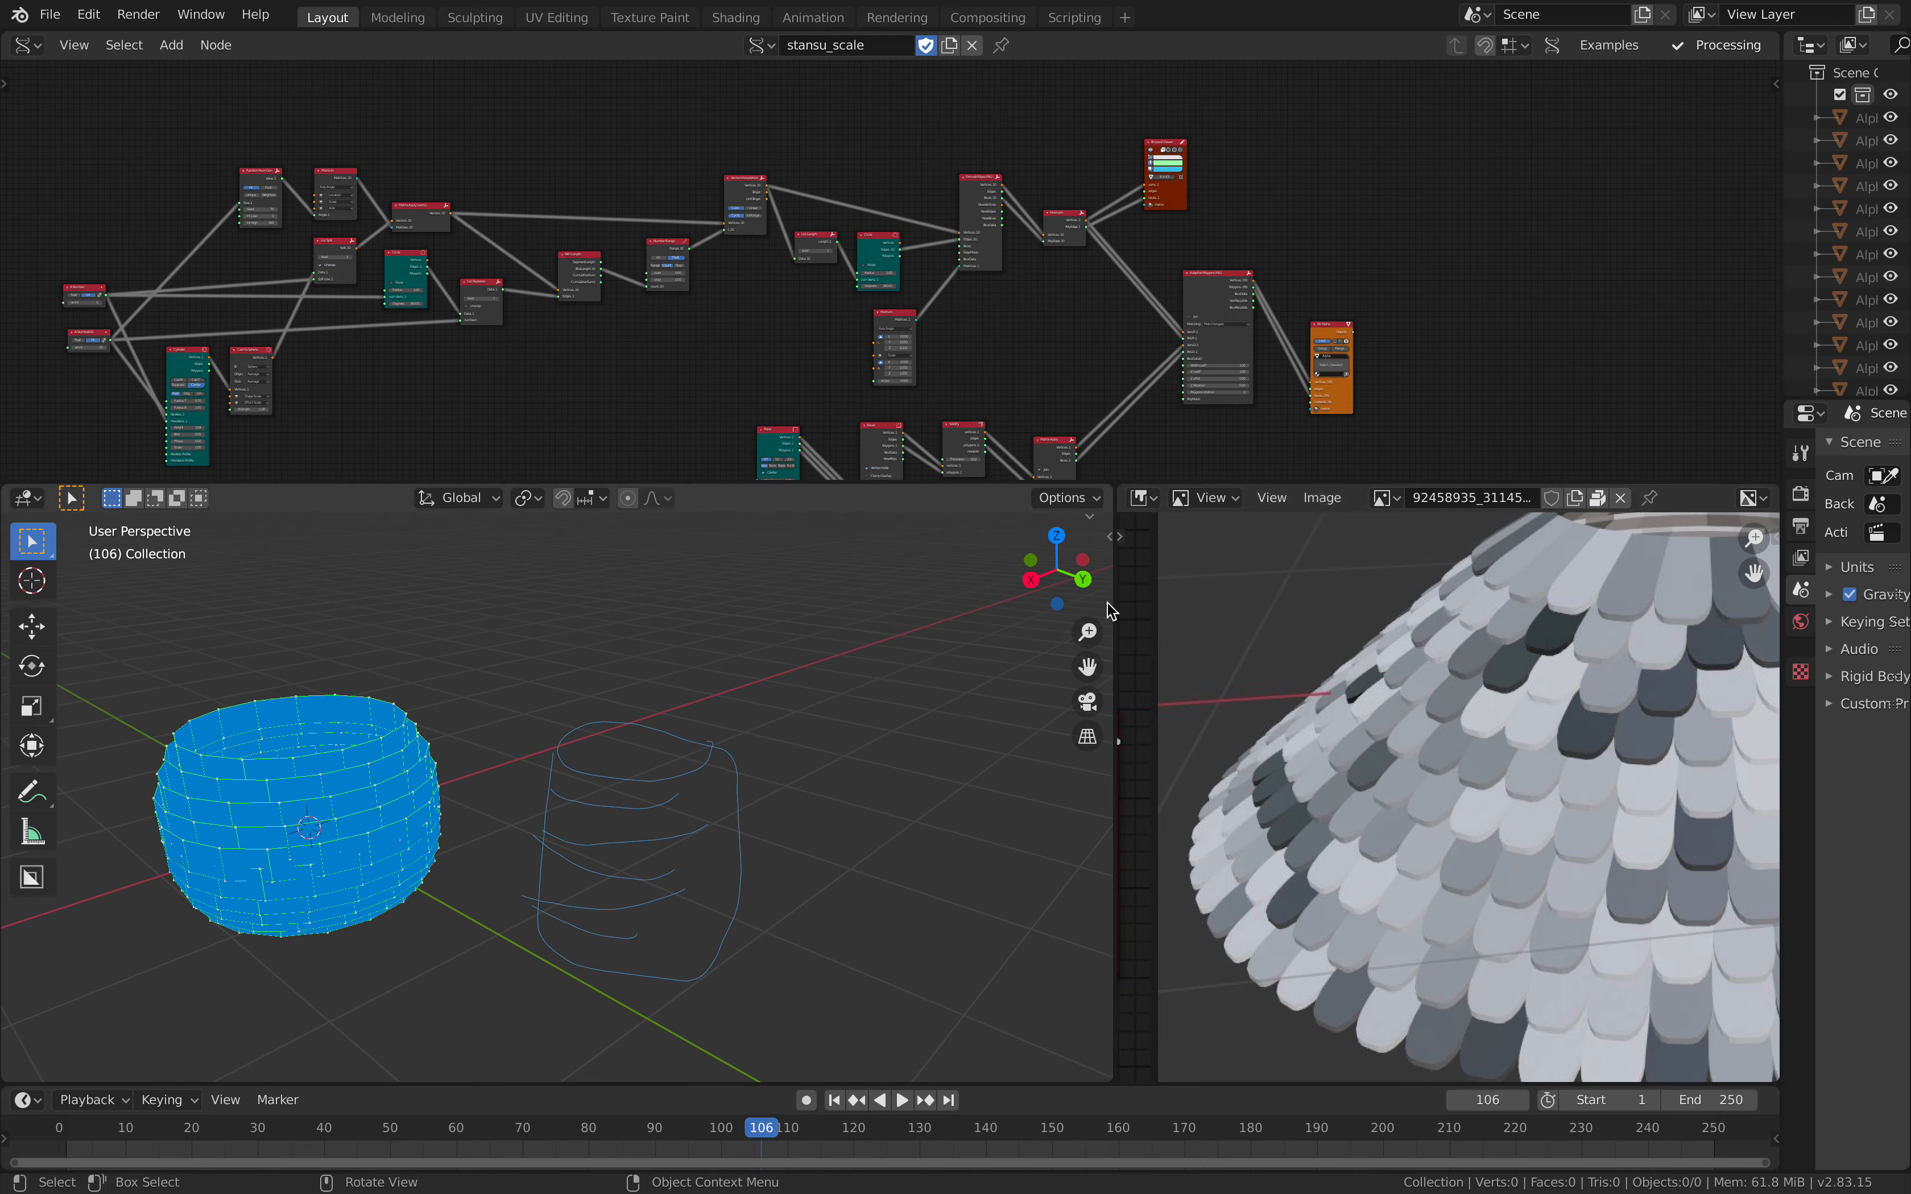
drag(1115, 601, 687, 597)
drag(998, 481, 1002, 264)
scroll(1039, 542, down, 3)
middle_drag(1039, 542, 1233, 526)
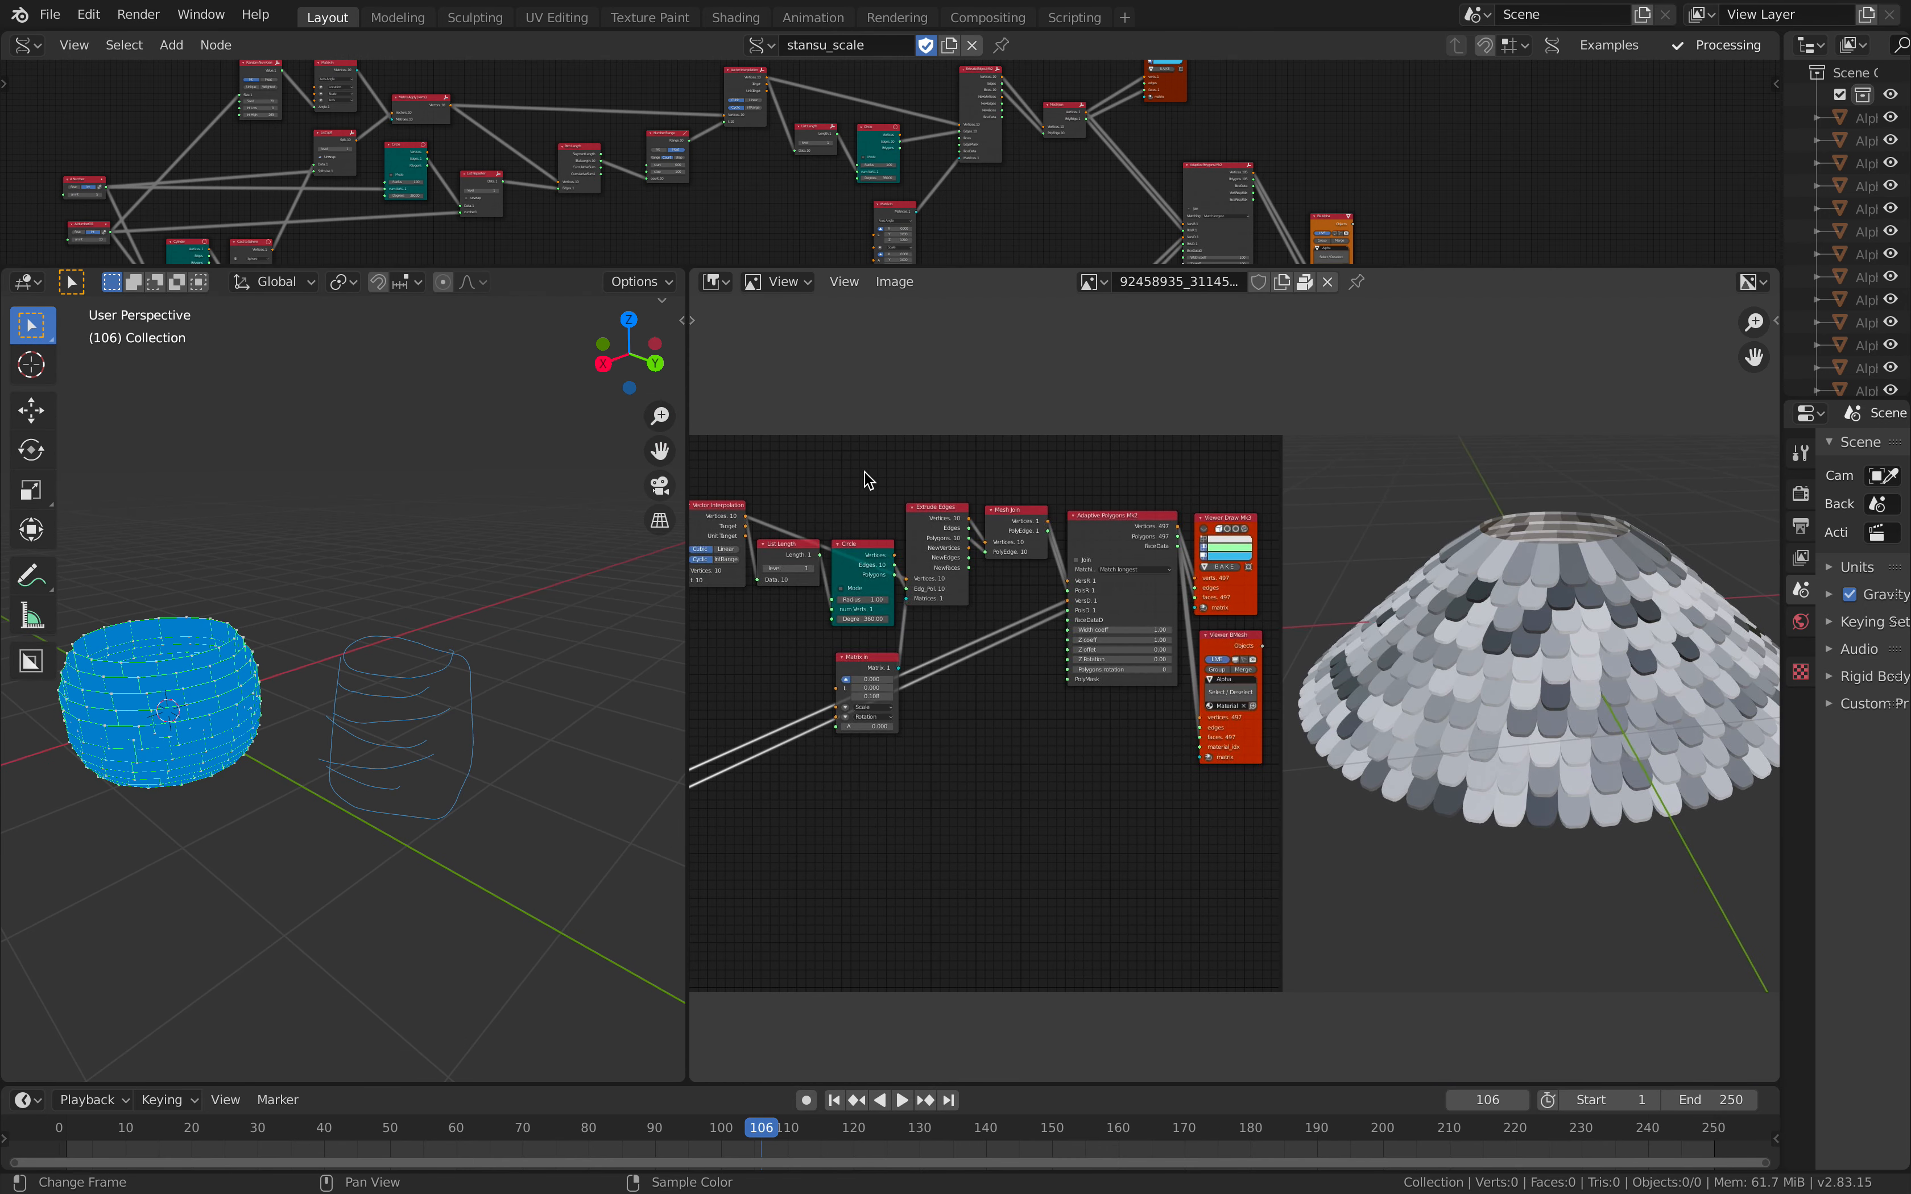
Step: Examine the reference picture's node tree full screen, then its render of the scale-covered dome in the normal layout
key(ctrl+alt+space)
middle_drag(367, 478, 727, 425)
scroll(916, 506, up, 3)
scroll(840, 473, down, 1)
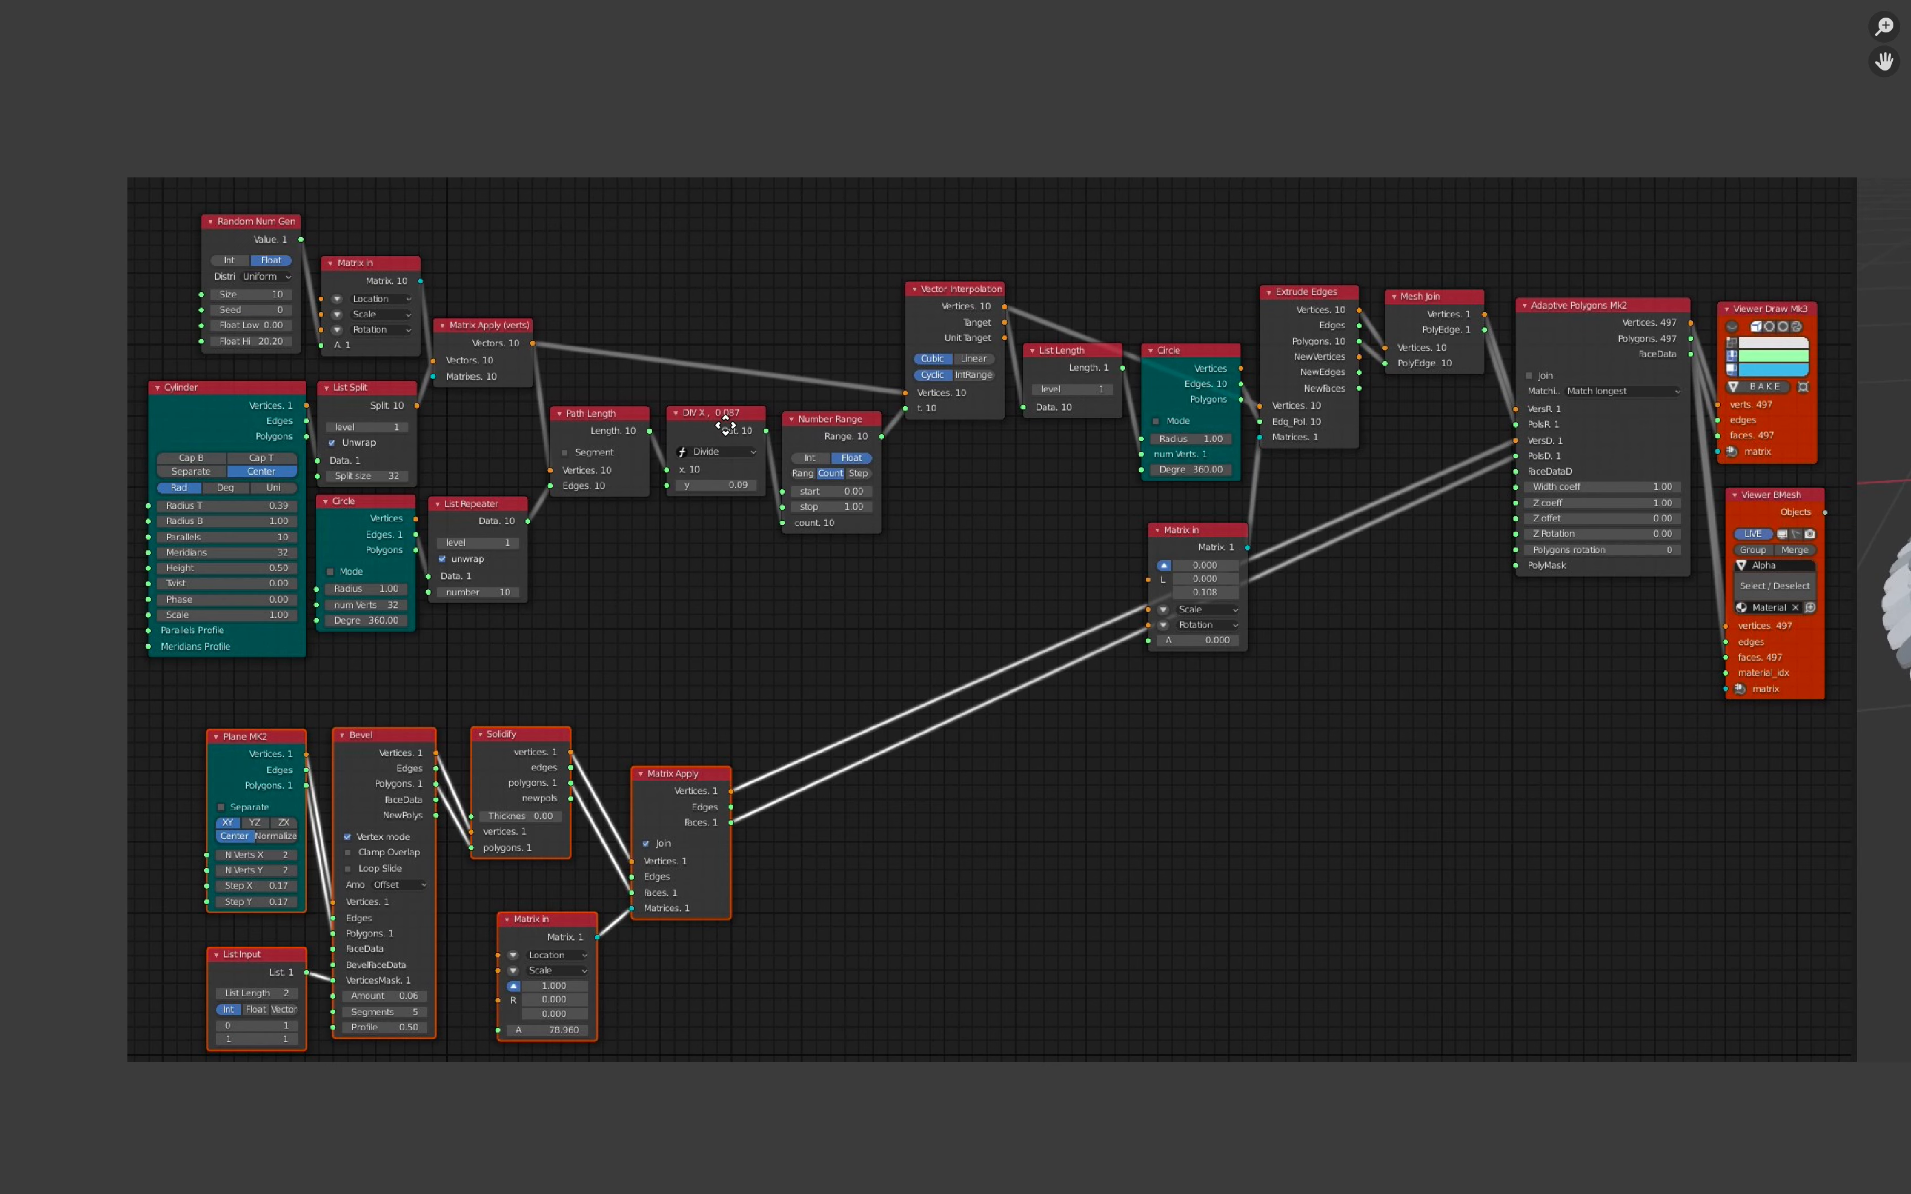
scroll(734, 434, down, 1)
scroll(792, 545, up, 1)
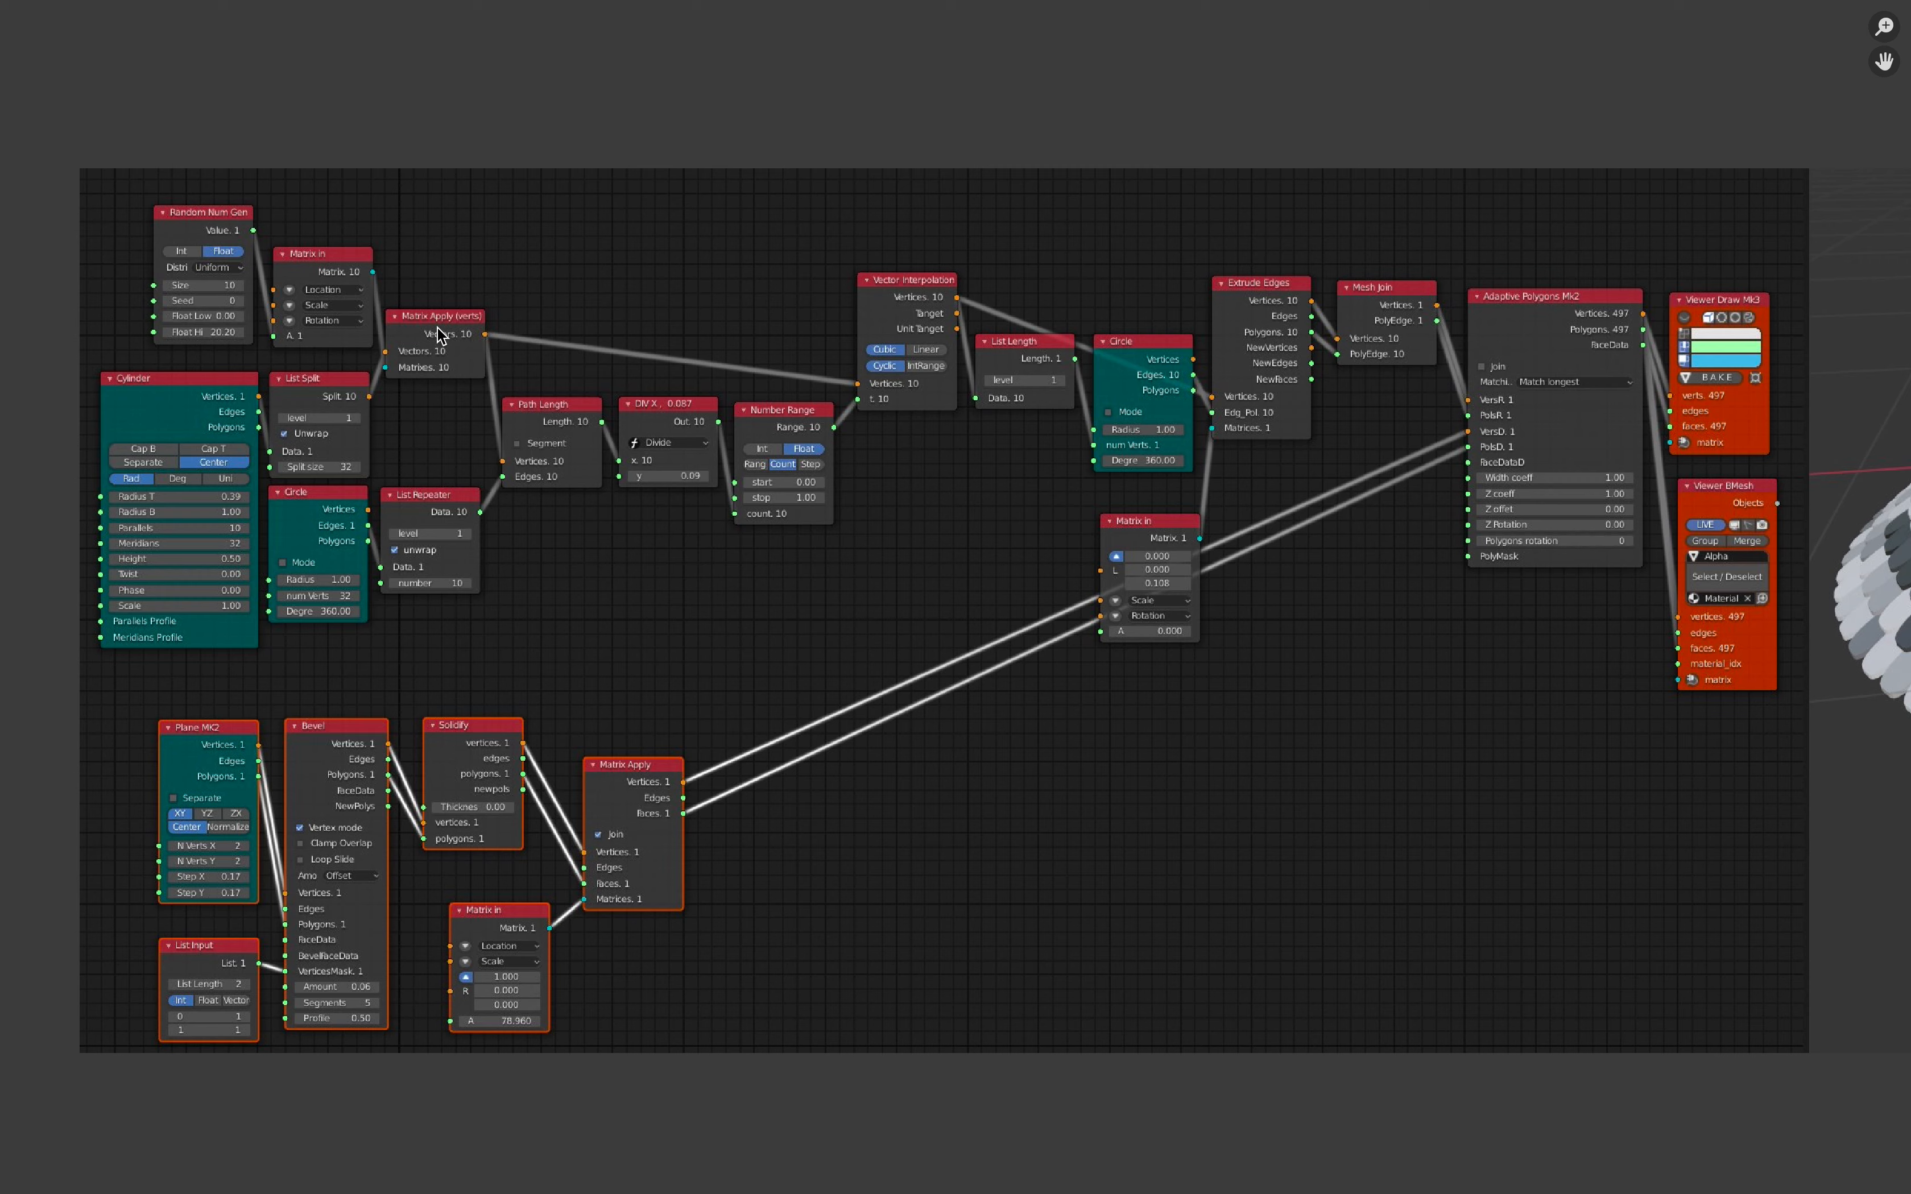
key(ctrl+alt+space)
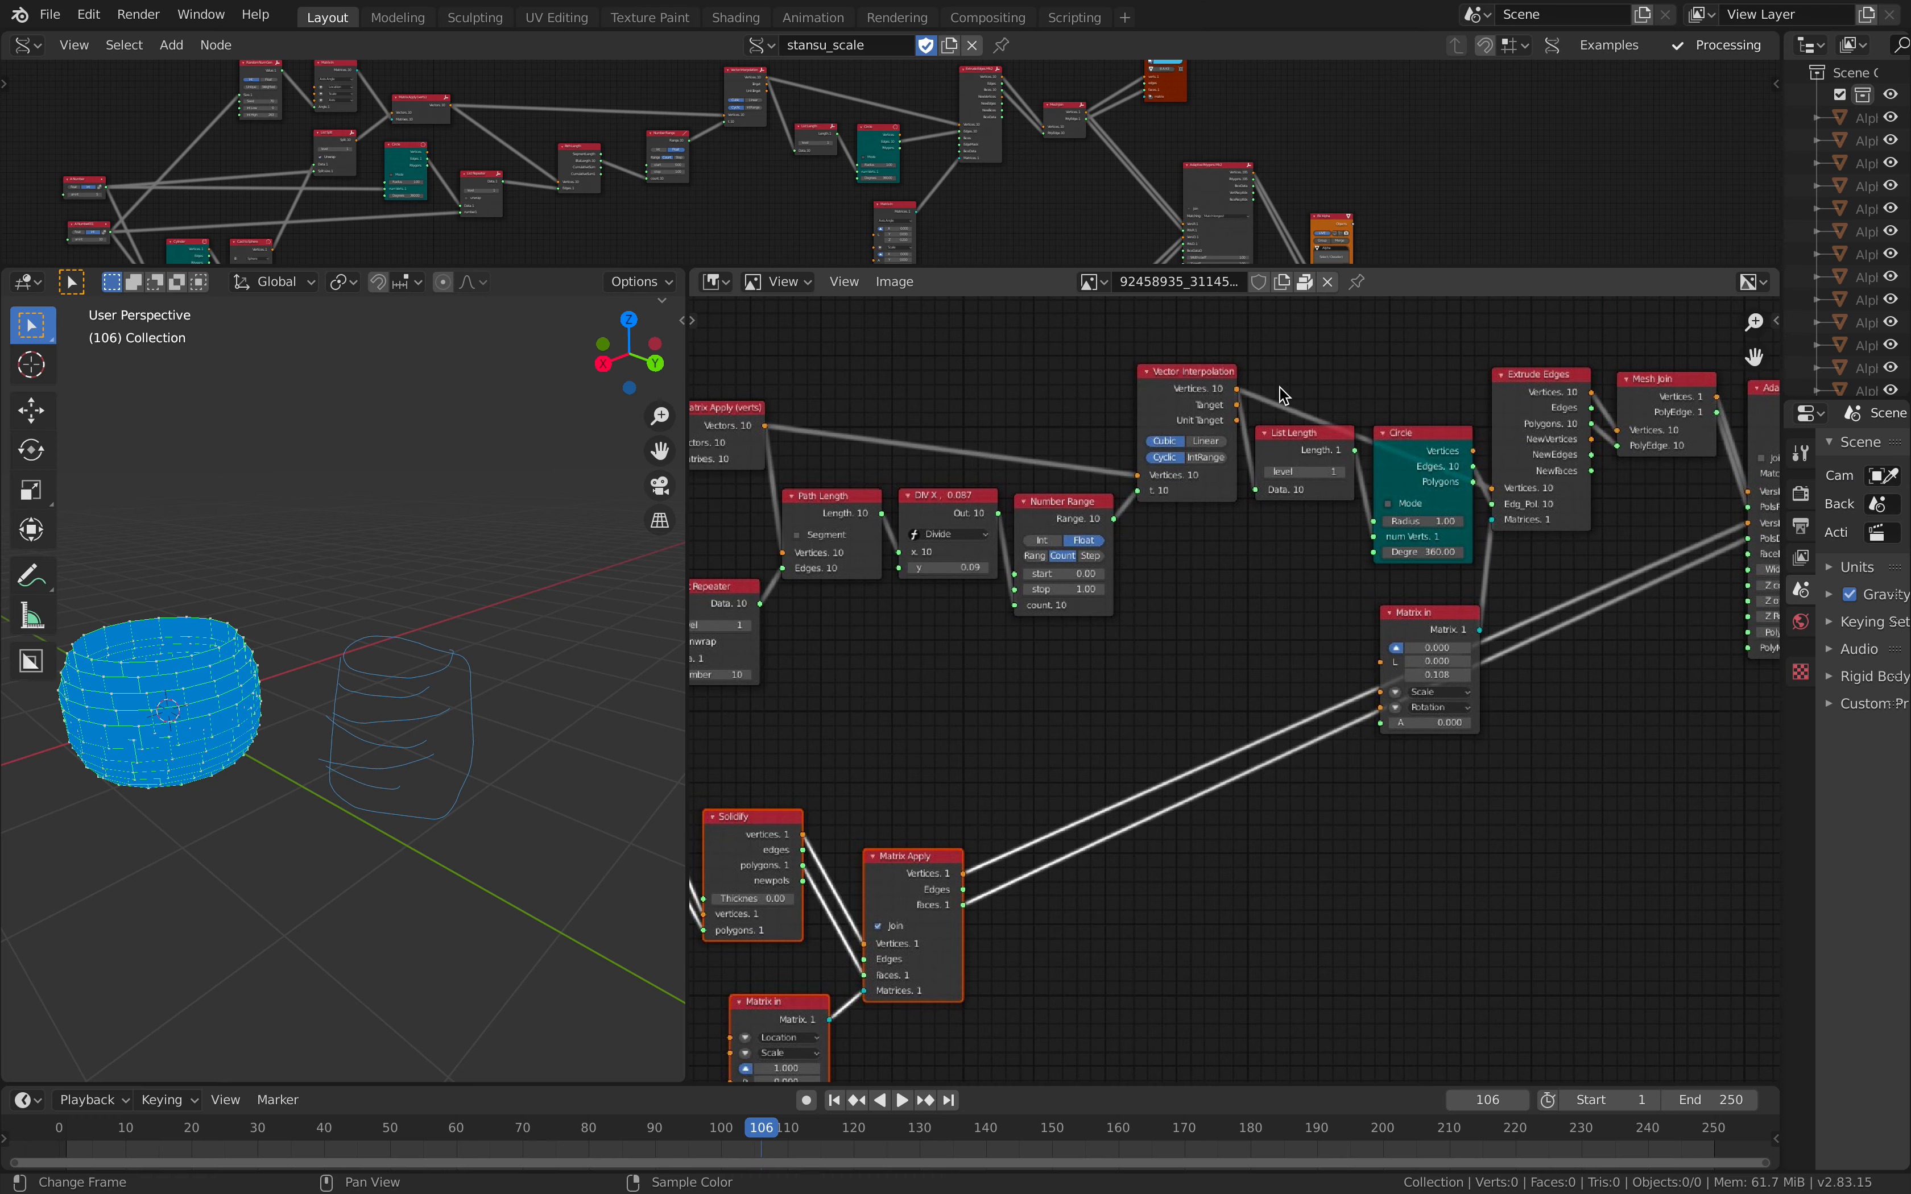
scroll(1740, 652, up, 3)
middle_drag(1741, 652, 1186, 576)
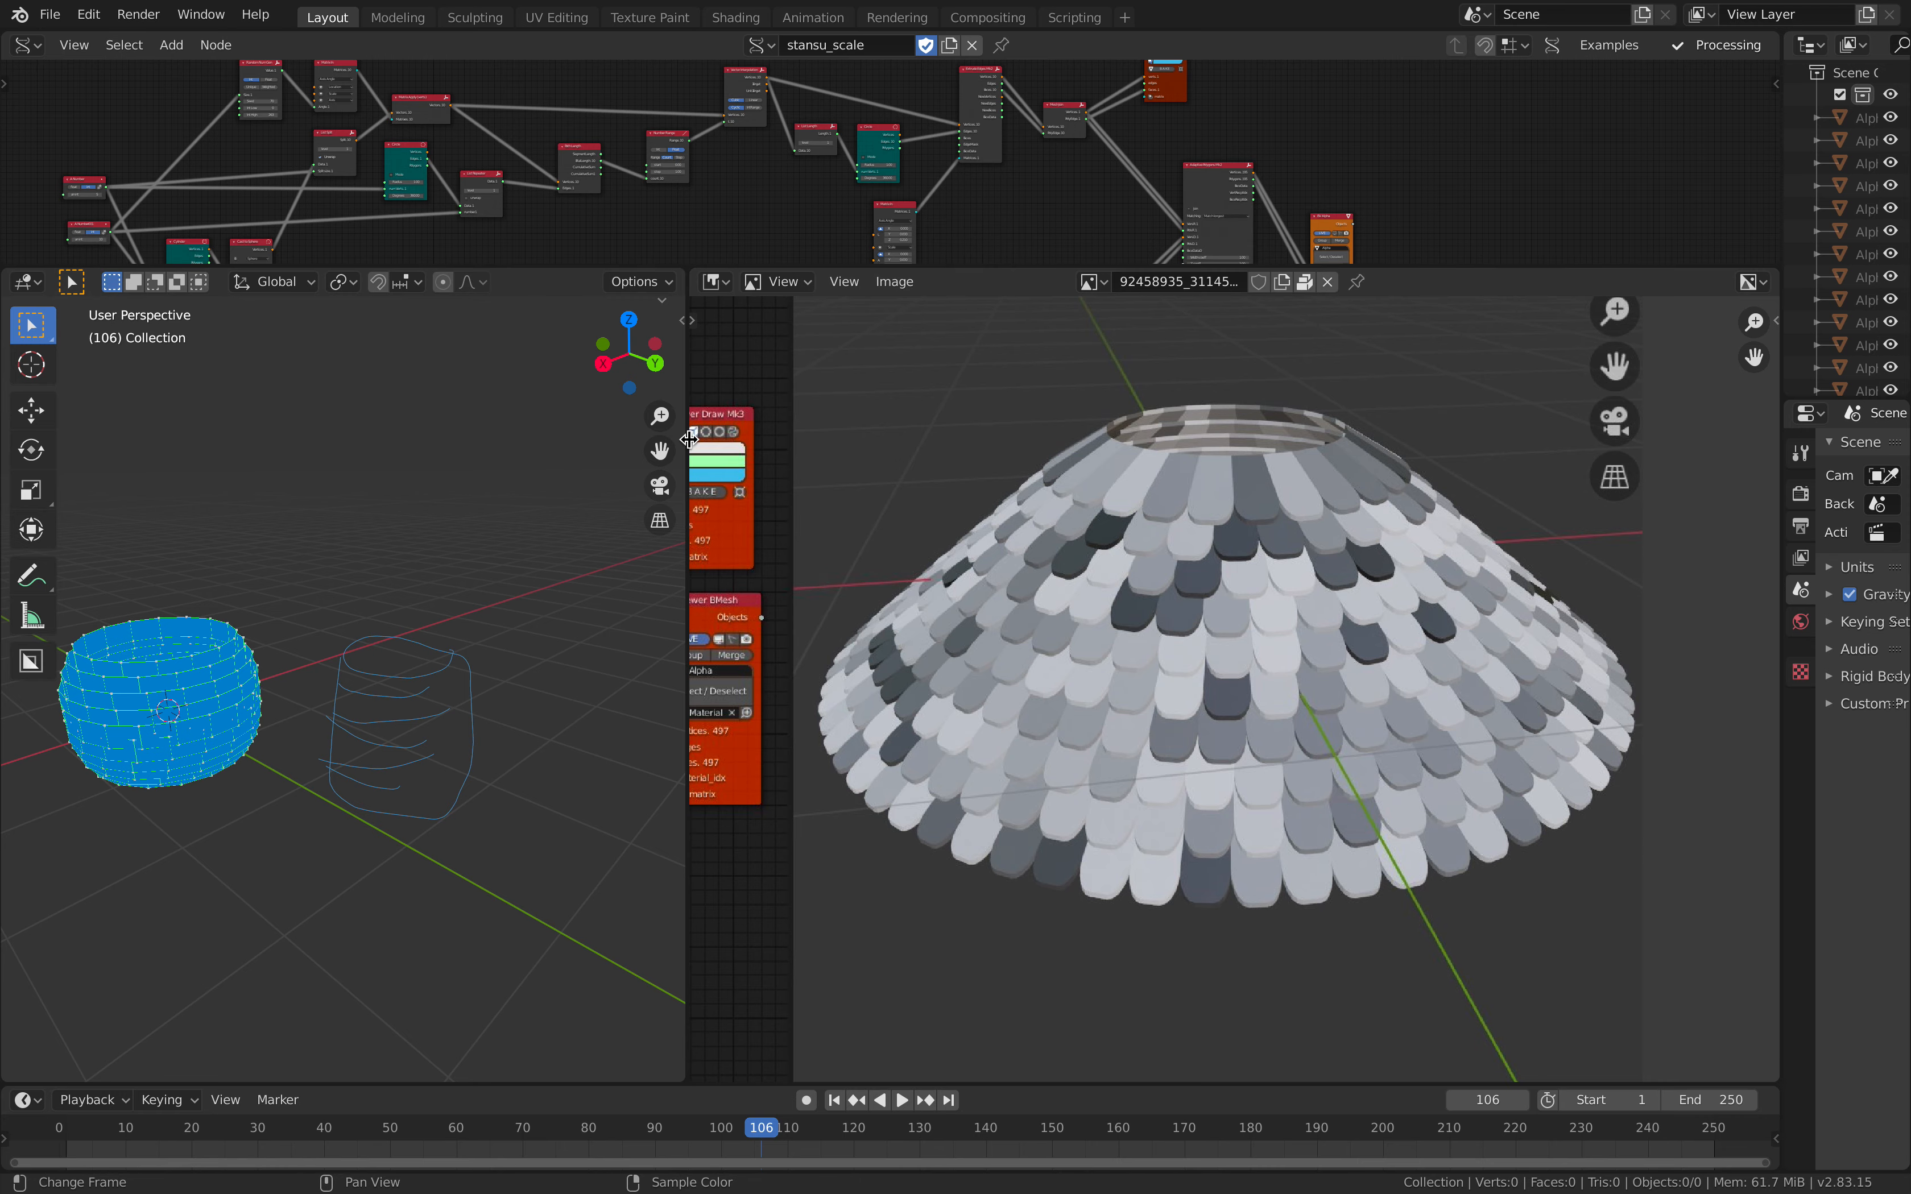
Step: Widen the 3D viewport and give the node editor more height, then inspect the brick surface up close
drag(687, 460, 889, 469)
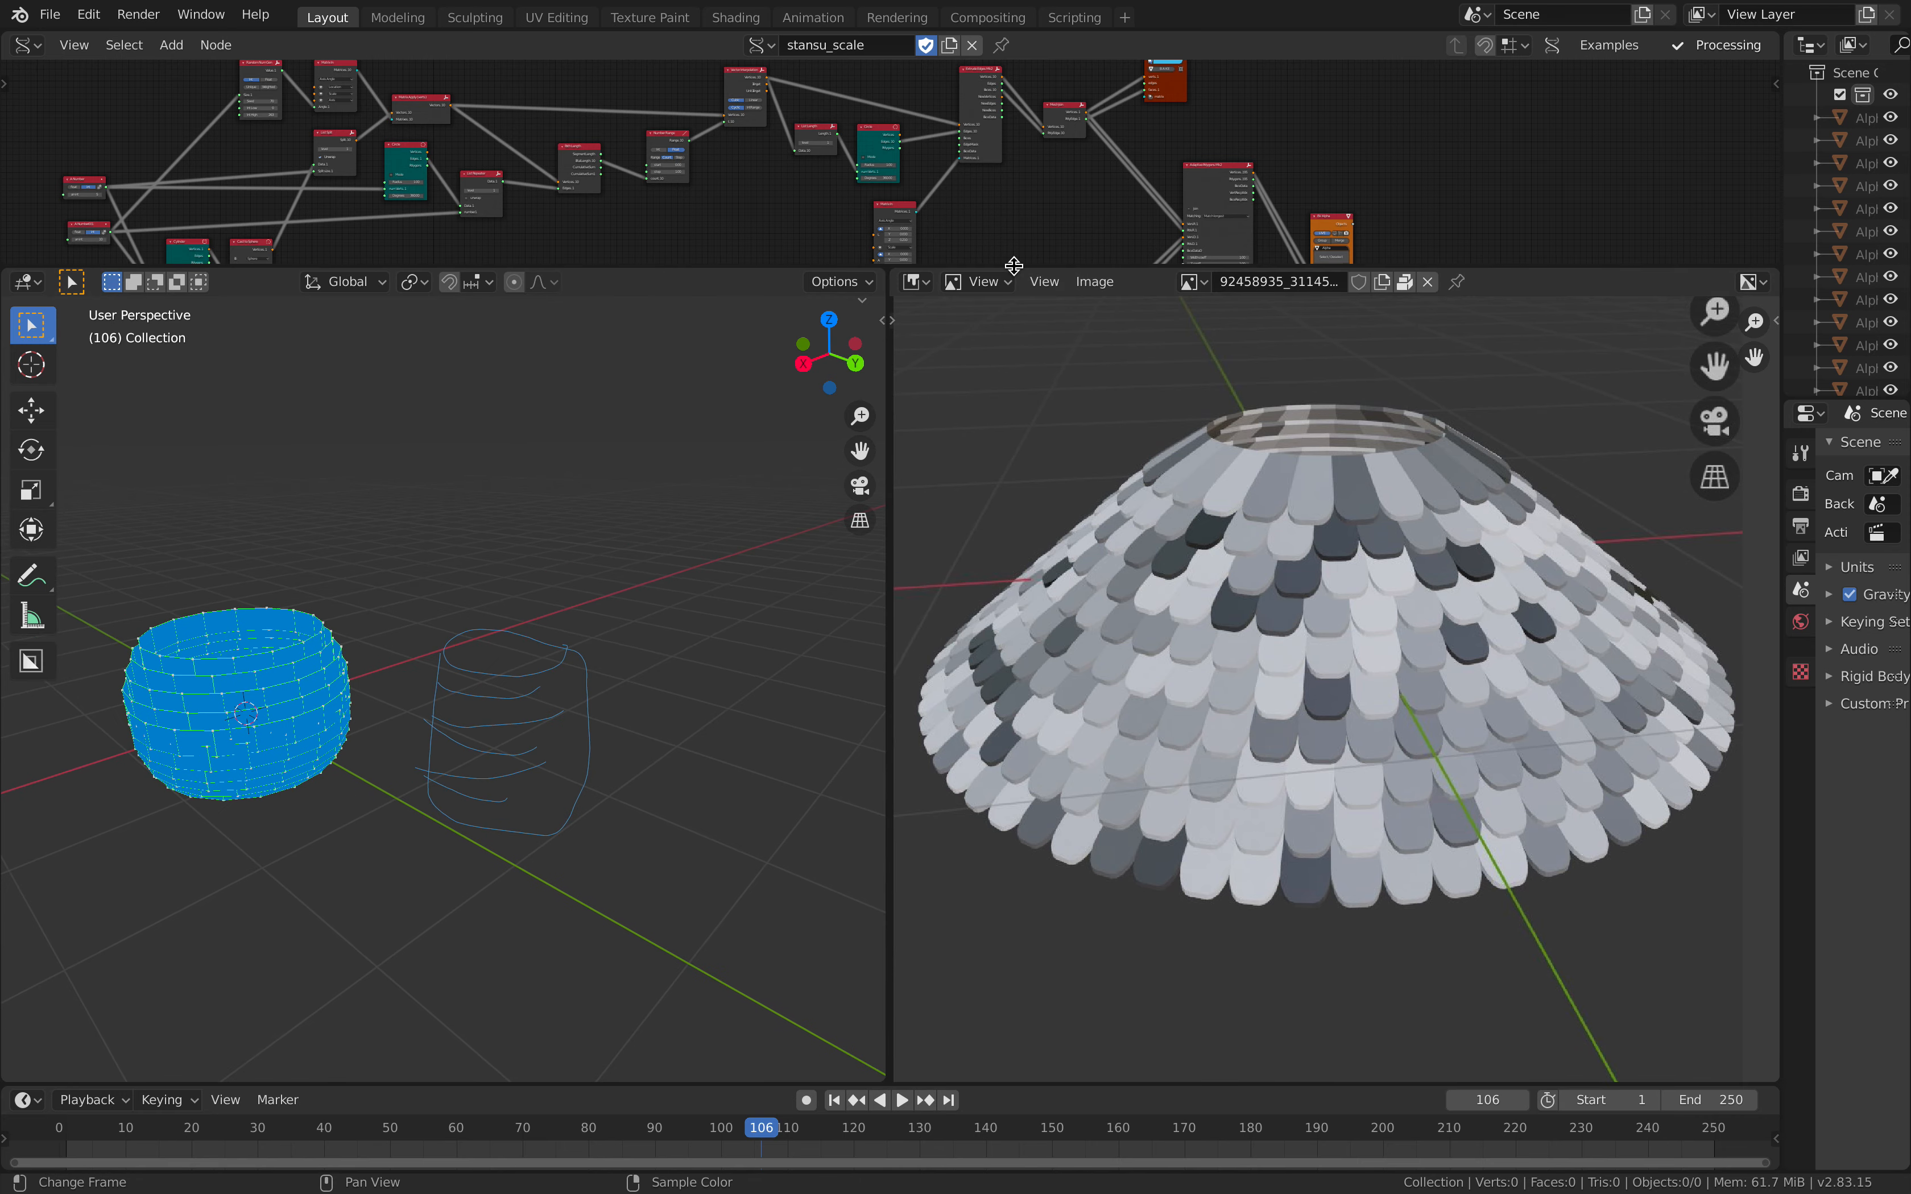
drag(1014, 266, 1014, 528)
scroll(908, 320, up, 4)
middle_drag(372, 802, 320, 787)
scroll(318, 786, up, 4)
shift+middle_drag(490, 814, 699, 790)
scroll(413, 794, down, 1)
middle_drag(412, 795, 397, 820)
scroll(920, 438, up, 3)
Step: Move the Adaptive Polygons node slightly up and away from Matrix Apply, then show the Plane, Bevel and Solidify nodes
middle_drag(920, 439, 643, 510)
scroll(742, 253, up, 4)
drag(774, 211, 817, 180)
scroll(693, 231, down, 2)
middle_drag(472, 498, 980, 202)
scroll(668, 223, up, 2)
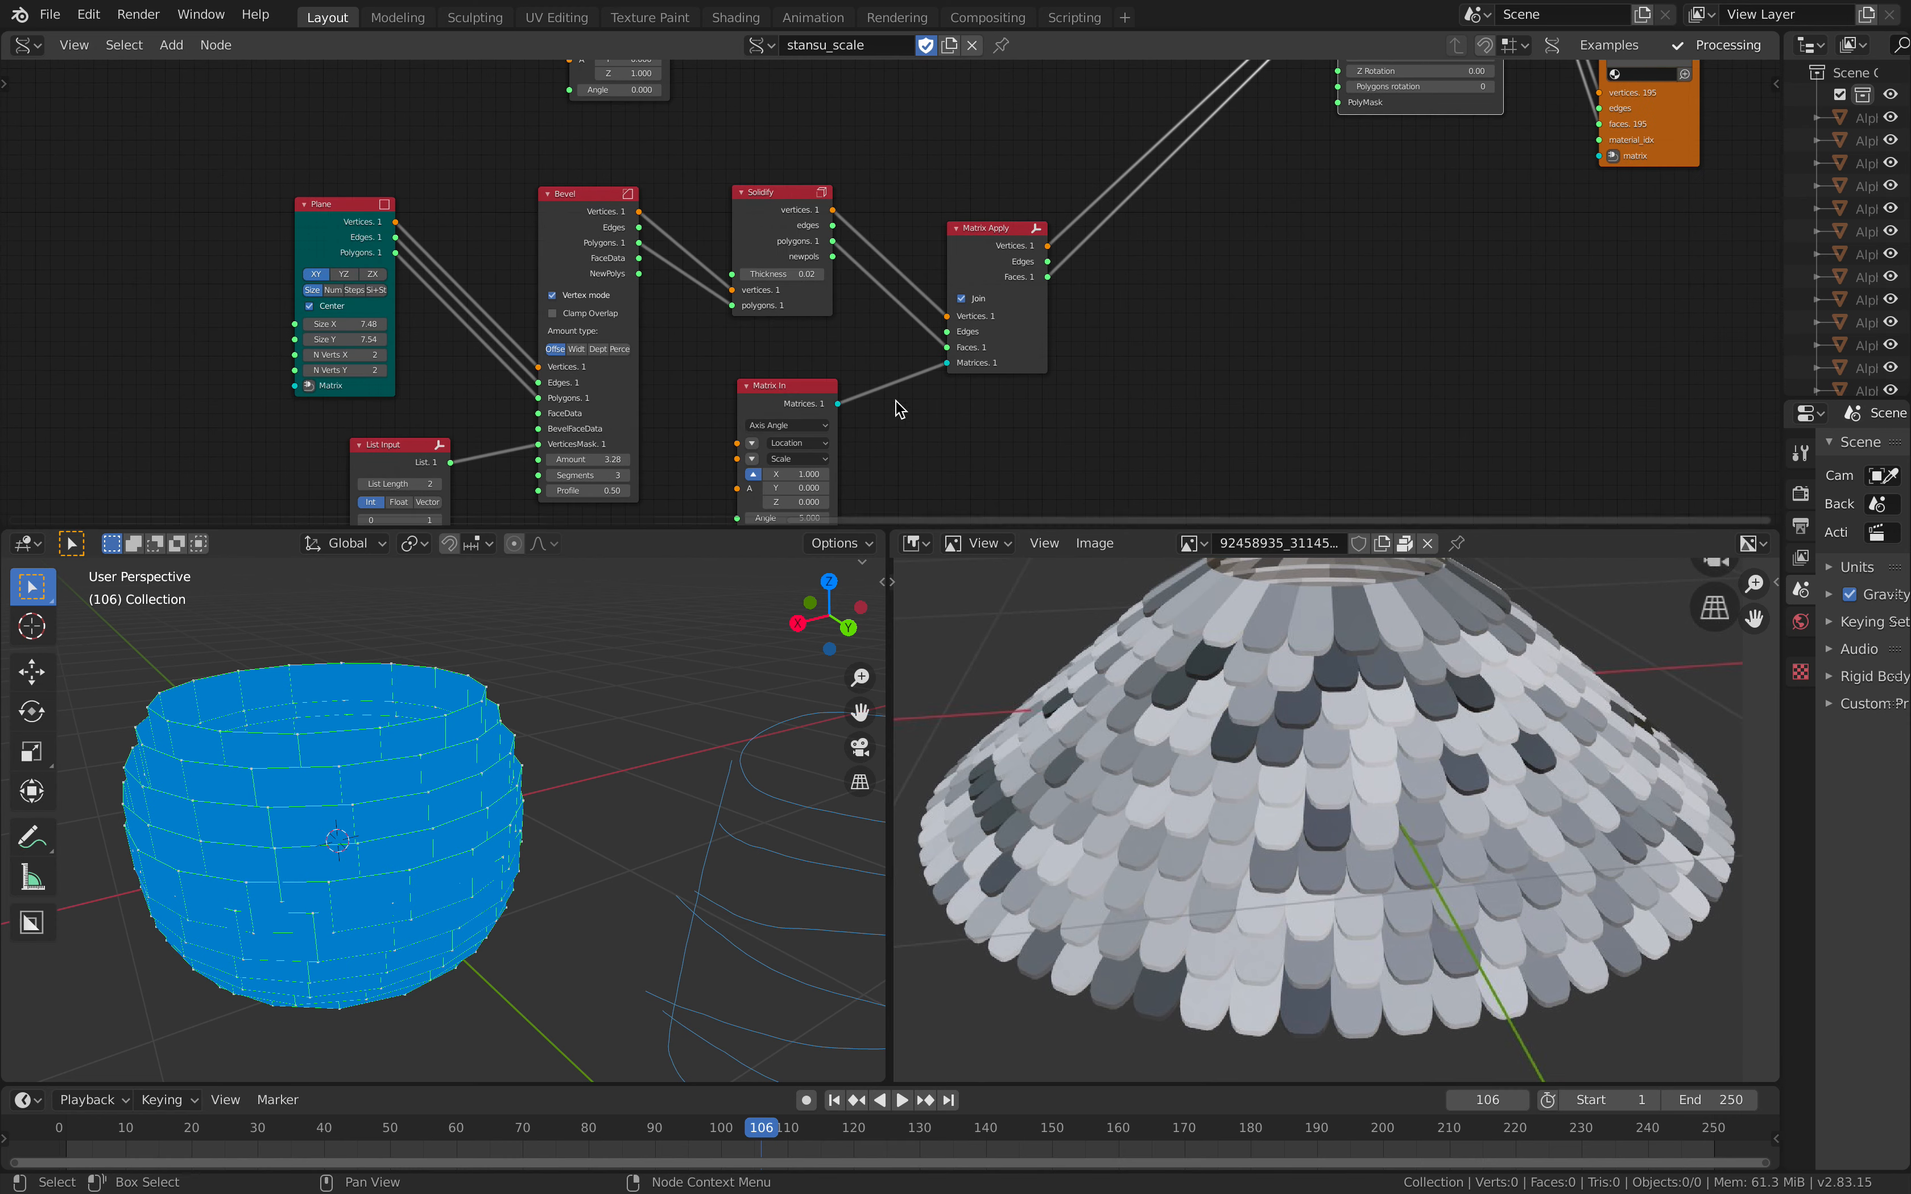
Step: Compare the overlapping scales in the reference render with the brick surface viewed from another side
middle_drag(1317, 729, 1331, 729)
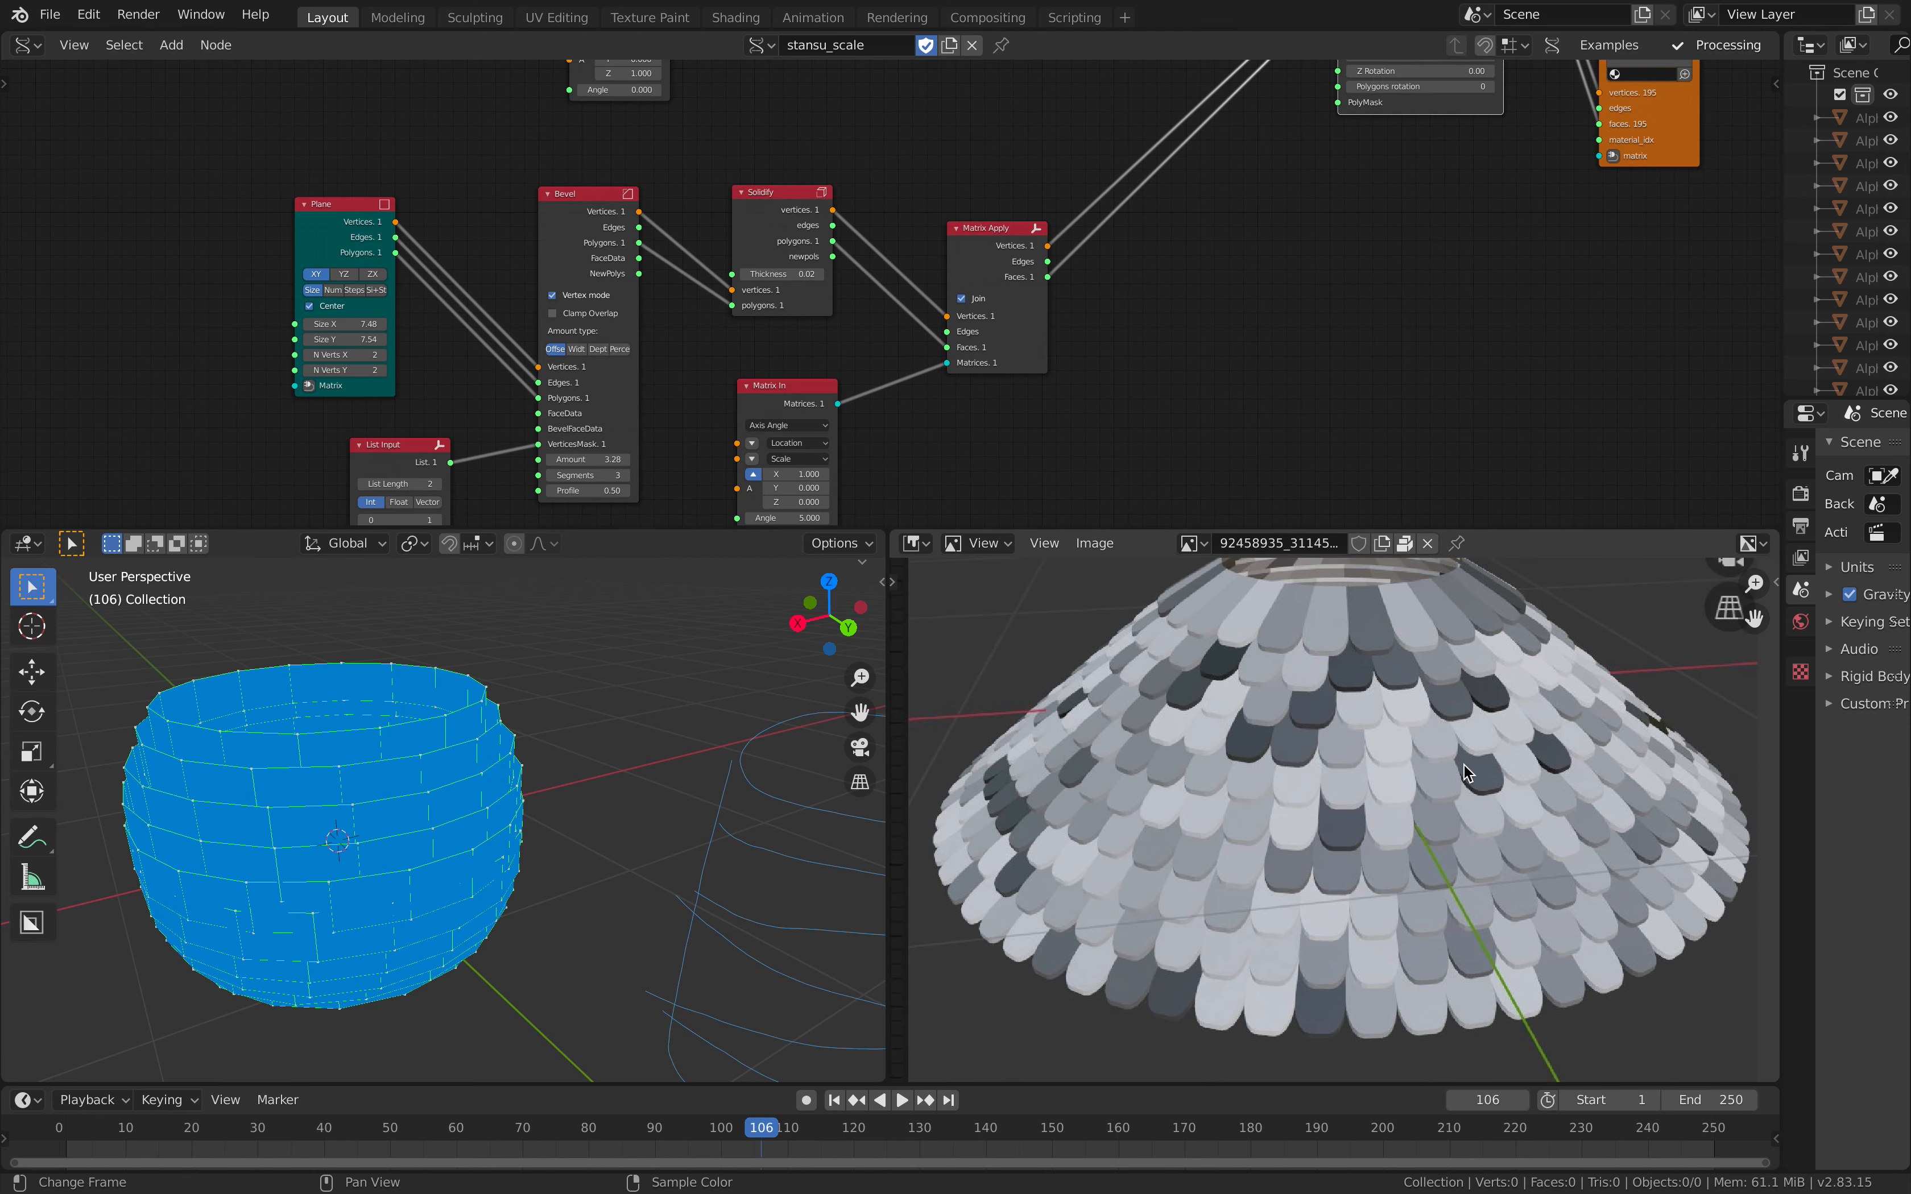
scroll(1141, 627, down, 1)
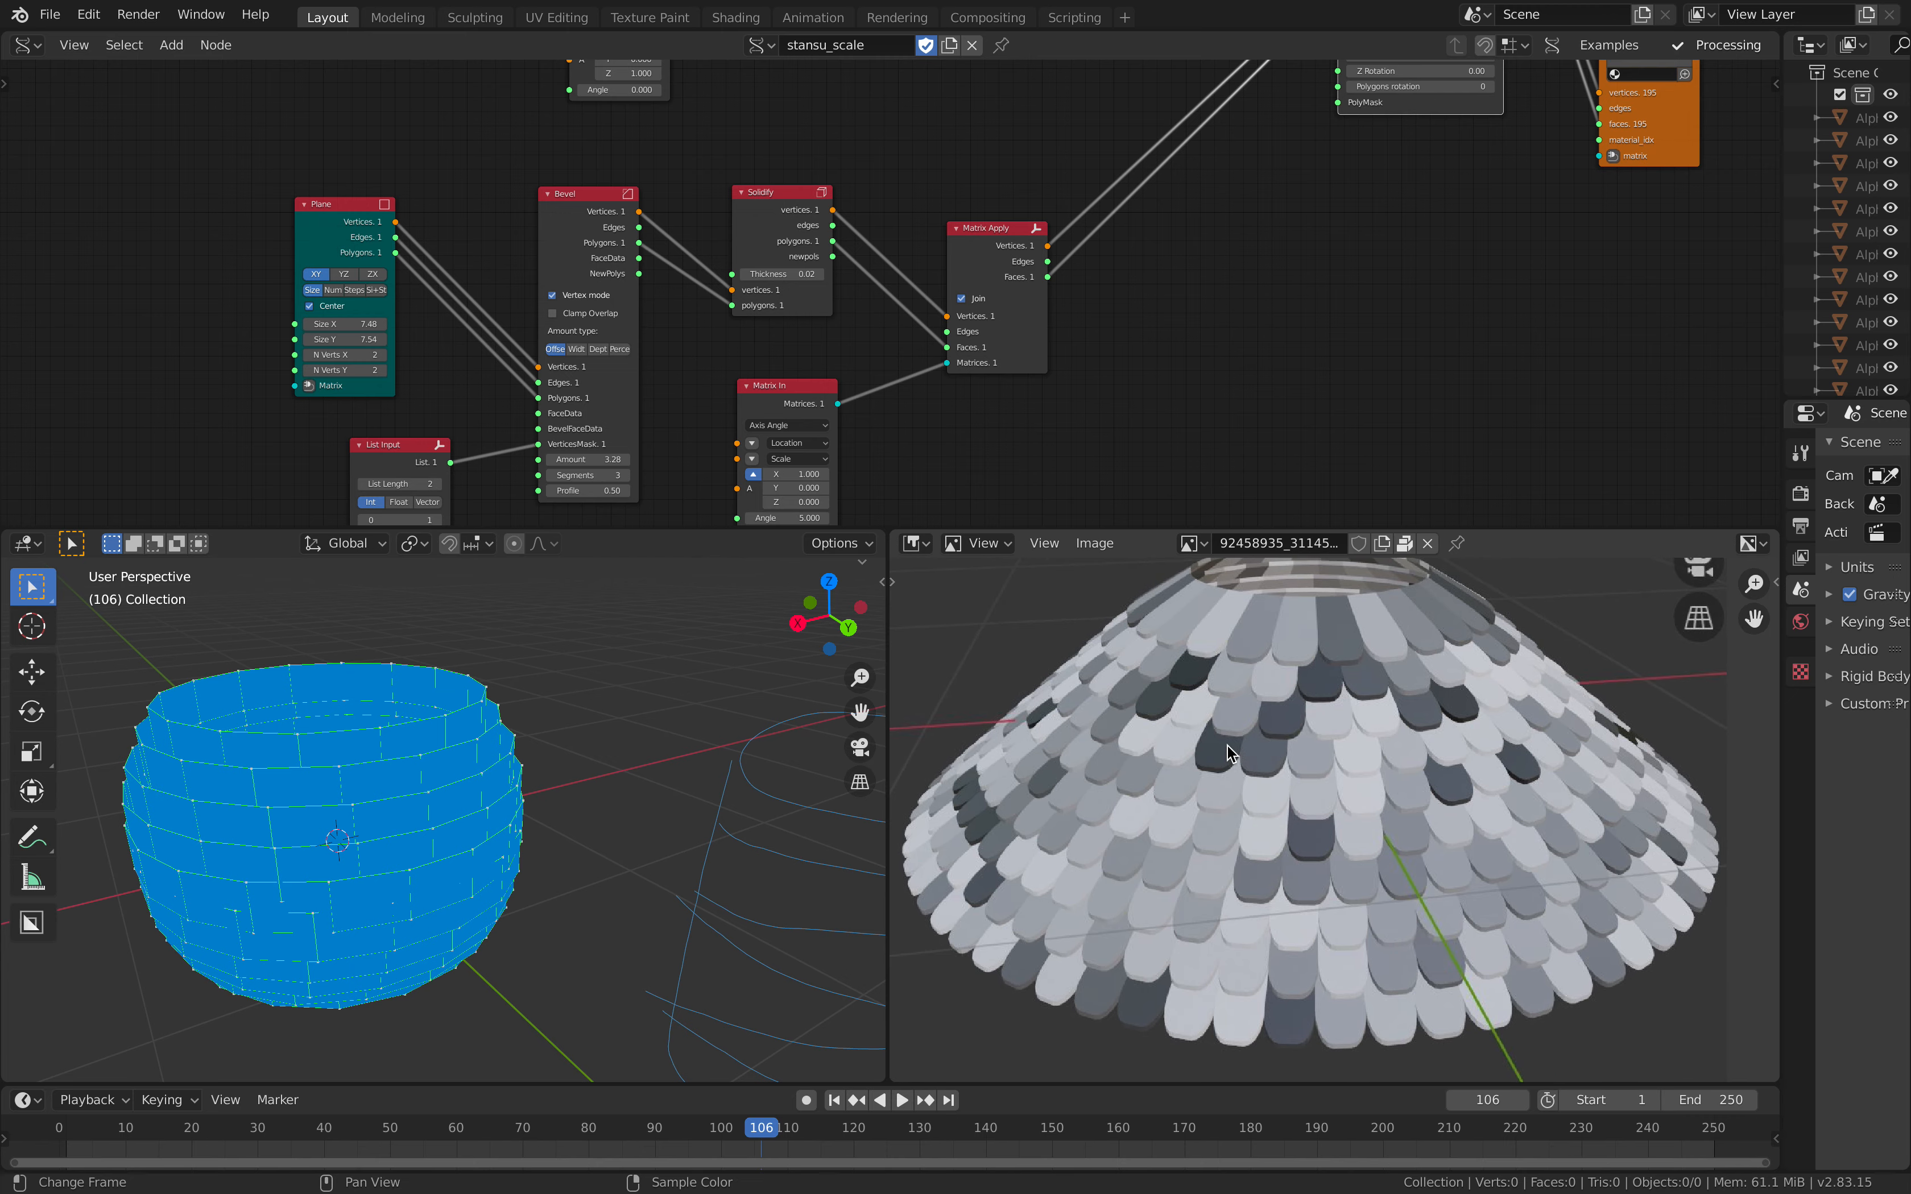
scroll(1227, 744, down, 2)
middle_drag(785, 772, 462, 733)
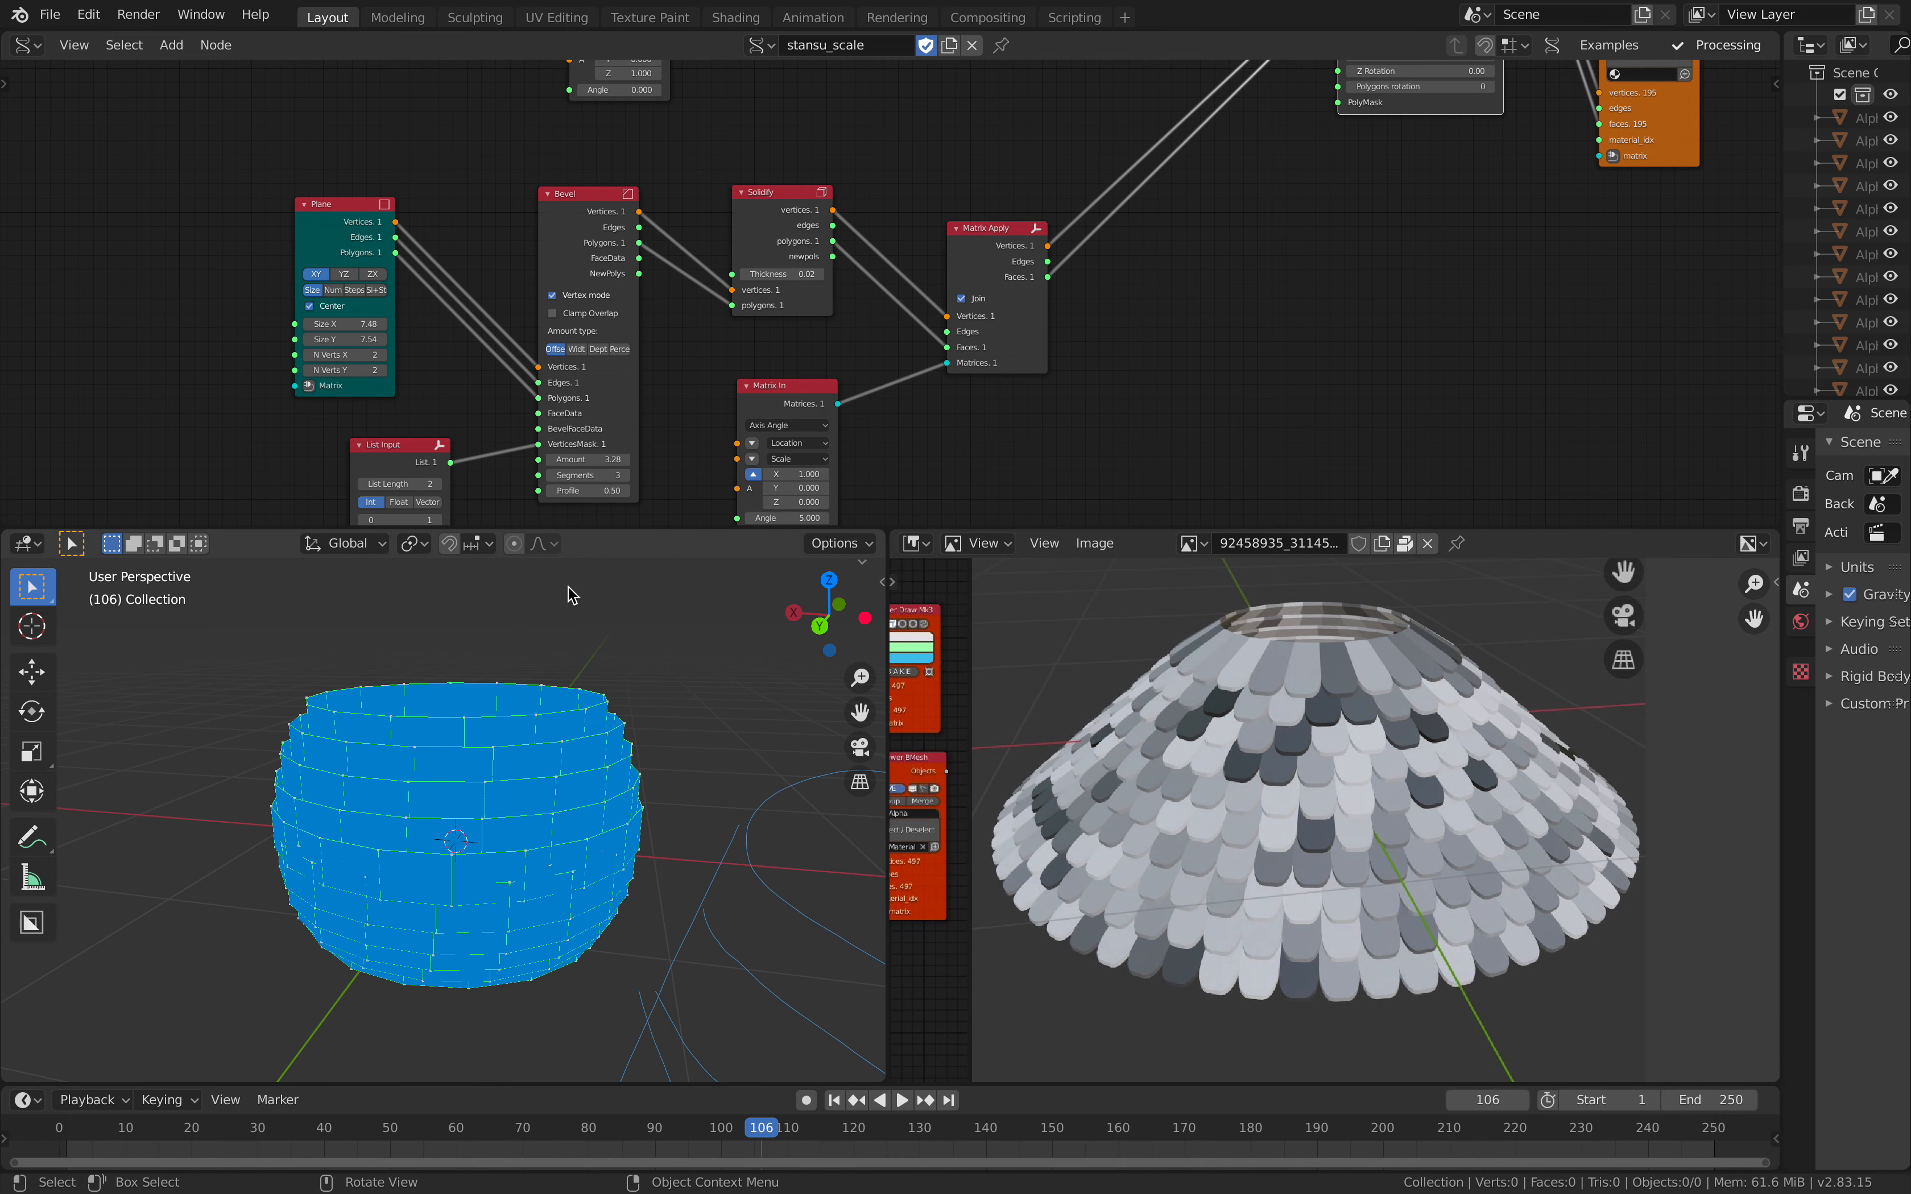
scroll(986, 229, down, 3)
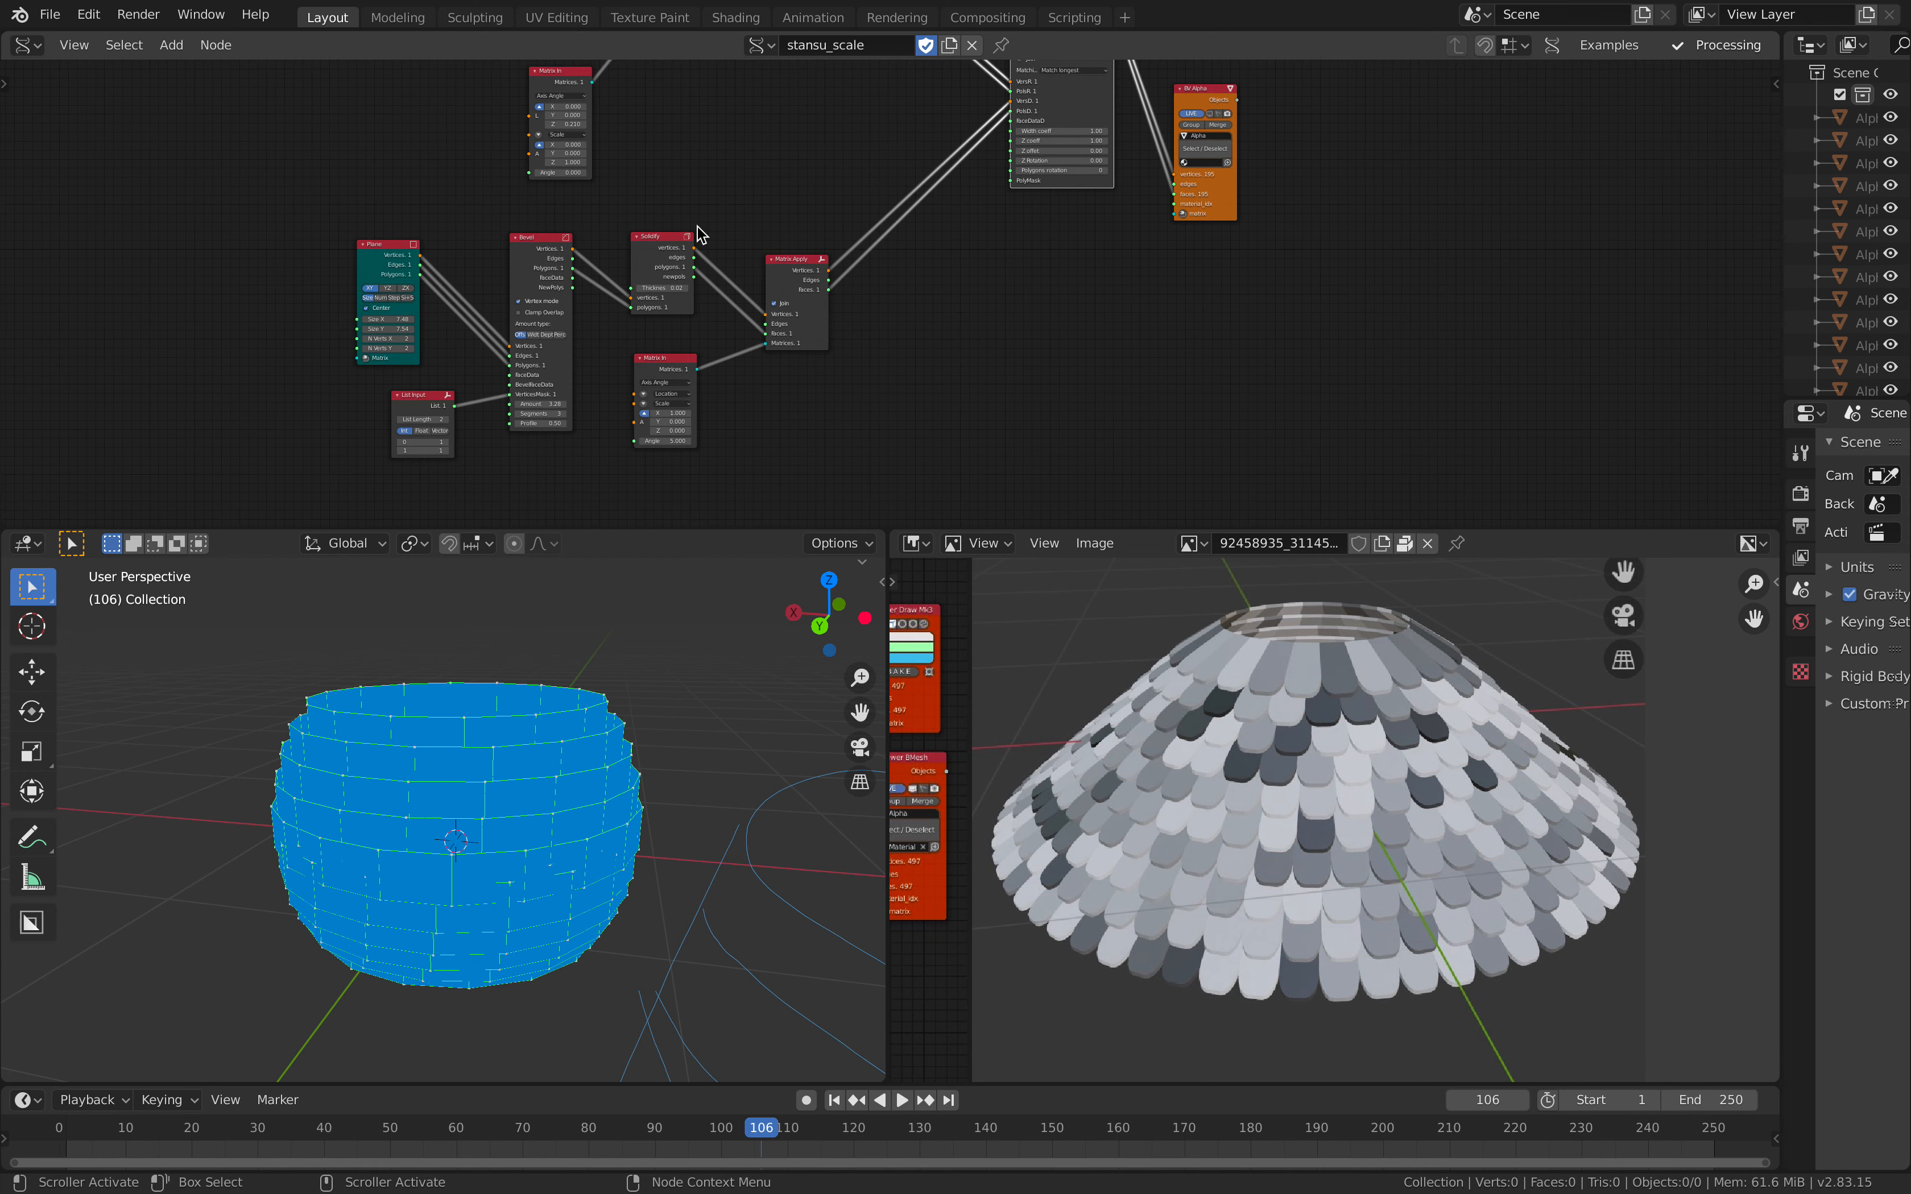
Step: Open the recent file pineapple_scale_study_005.blend without saving the current one
click(49, 15)
mouse_move(95, 94)
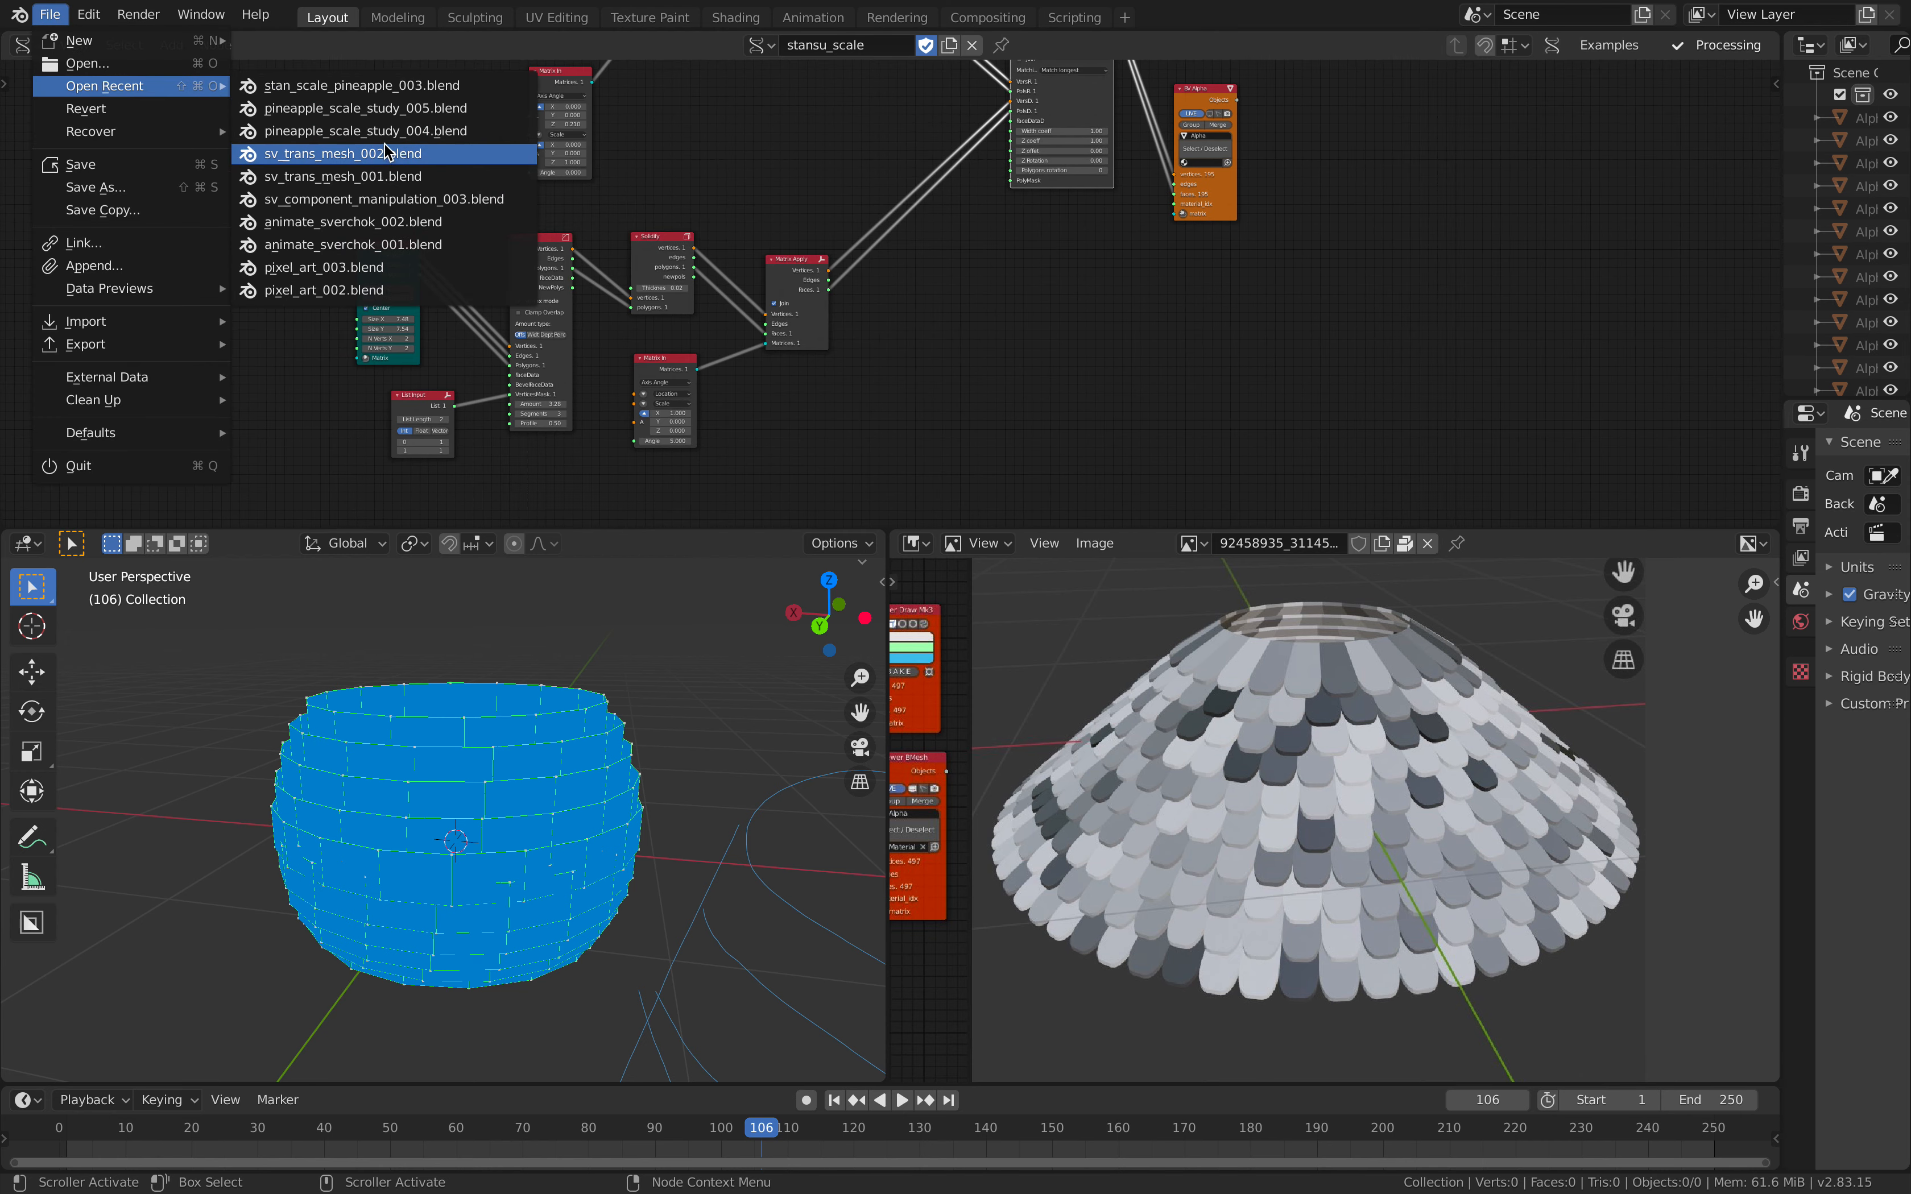
click(399, 110)
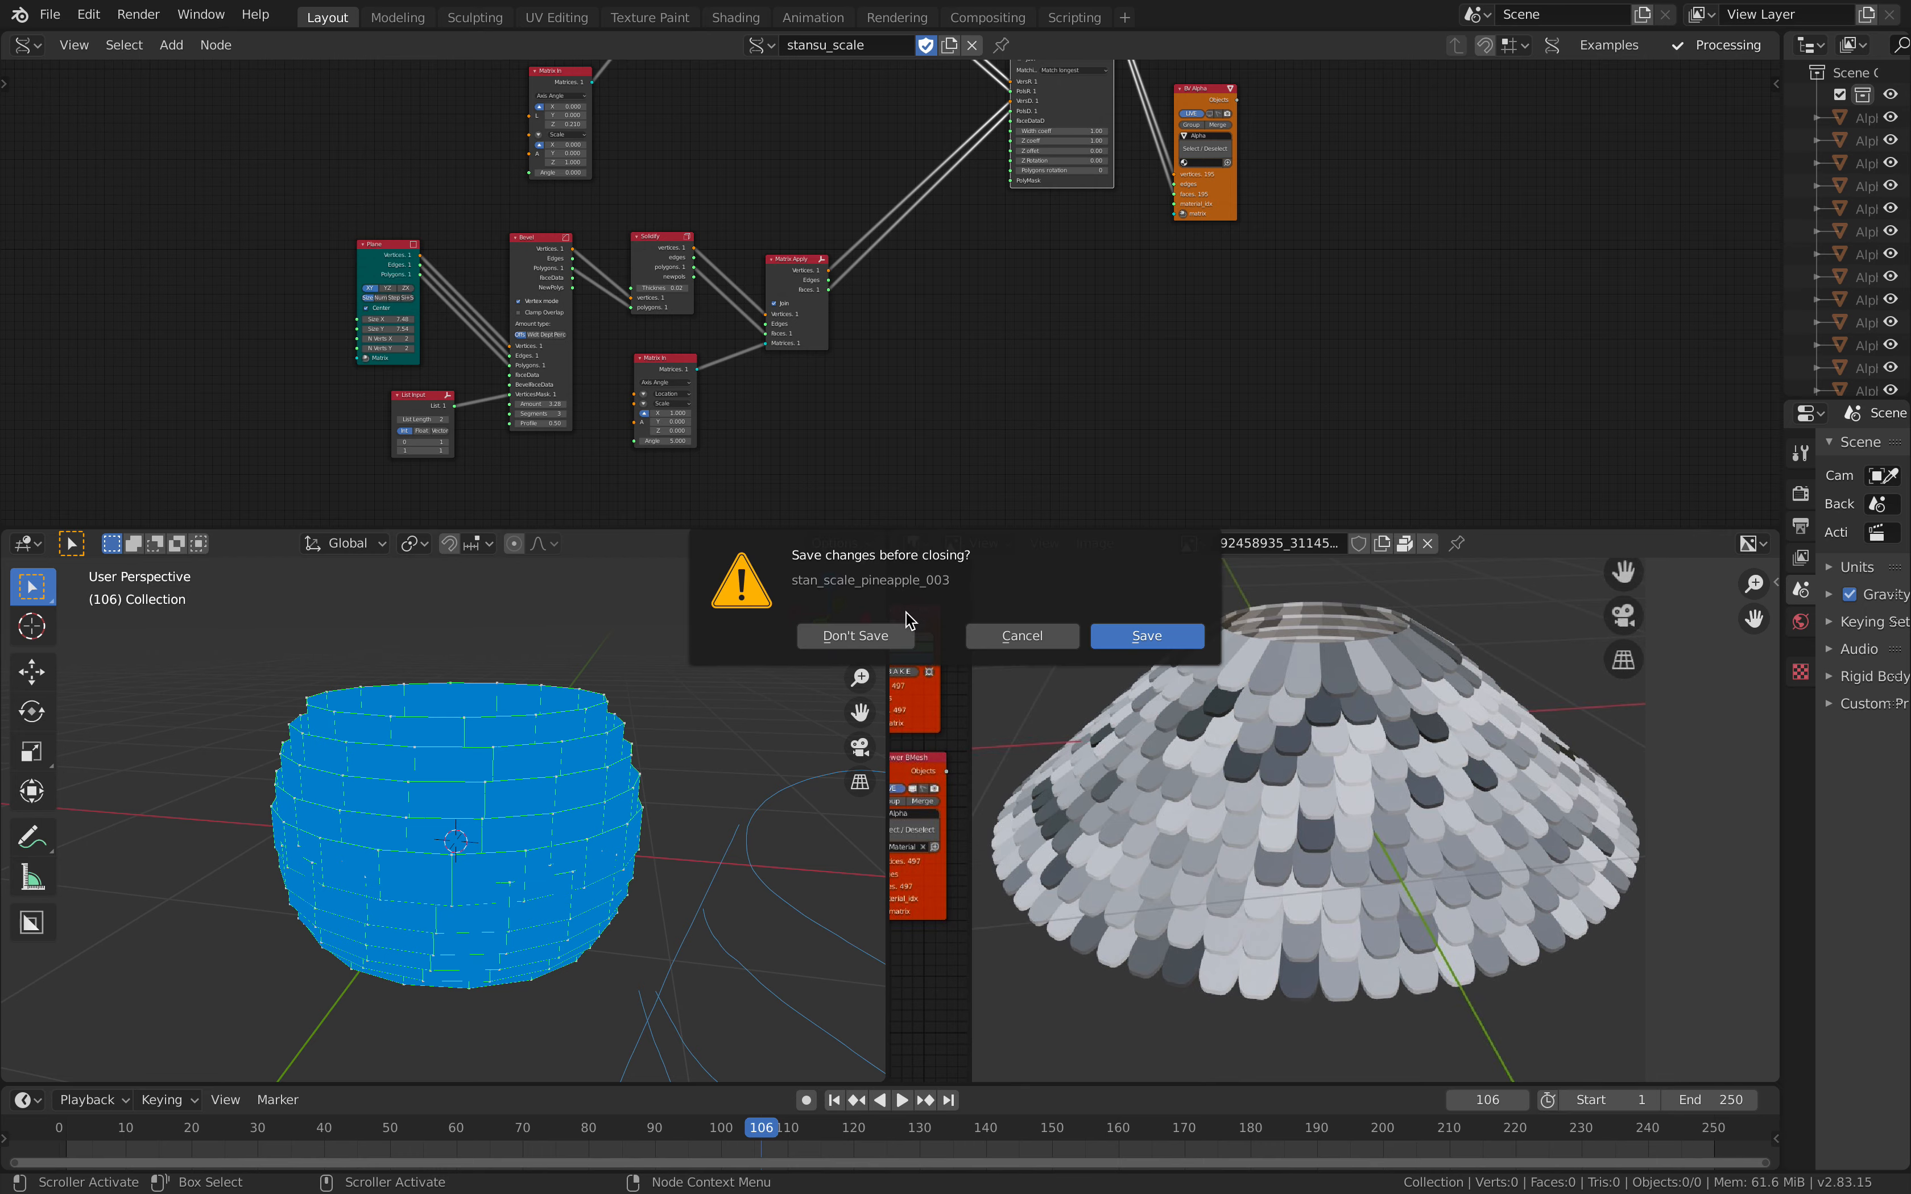
click(896, 636)
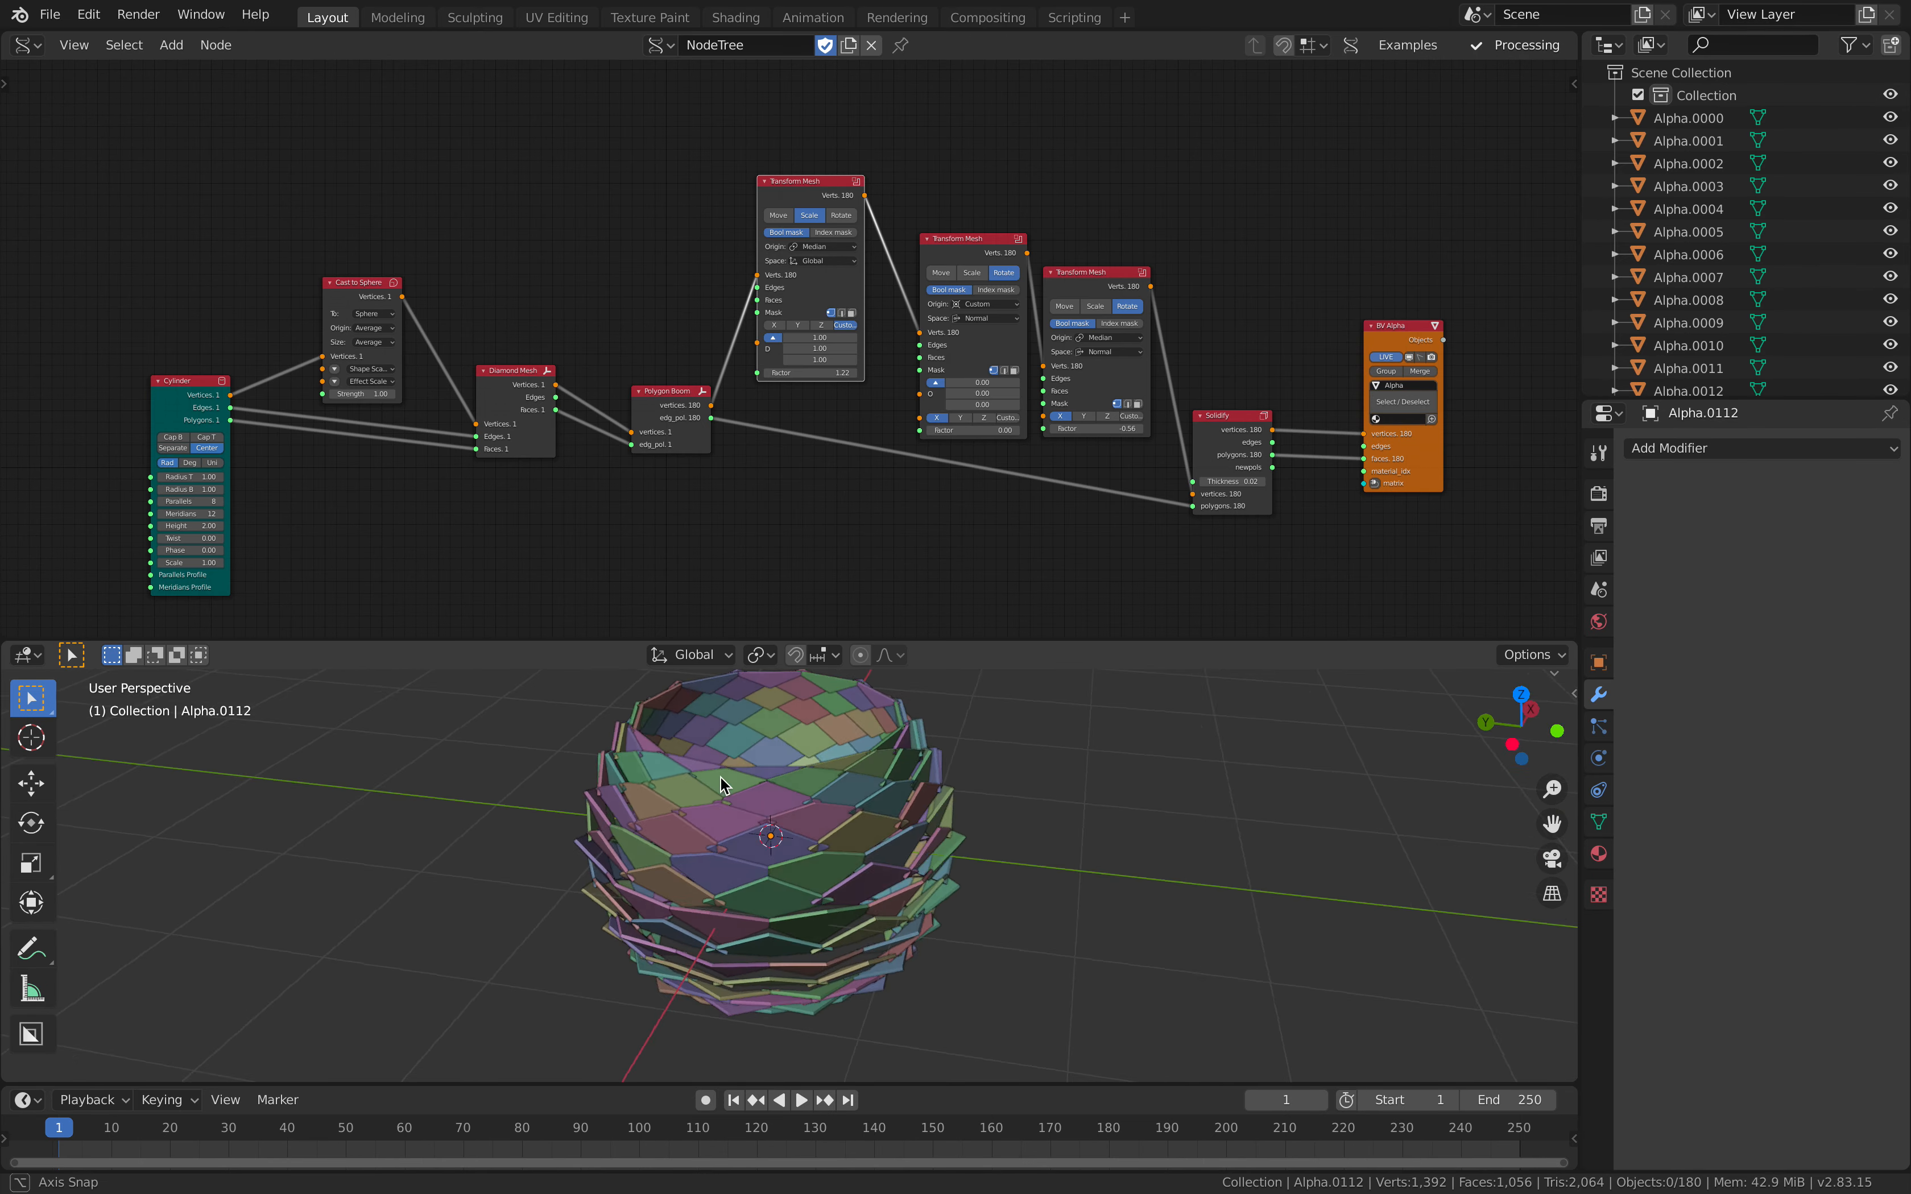
Step: Move the scaling Transform Mesh node and the custom-origin rotating Transform Mesh node slightly upward
scroll(789, 430, up, 2)
scroll(788, 429, up, 2)
middle_drag(730, 319, 866, 303)
scroll(832, 359, down, 3)
drag(781, 161, 780, 138)
drag(1003, 242, 999, 226)
middle_drag(566, 324, 719, 263)
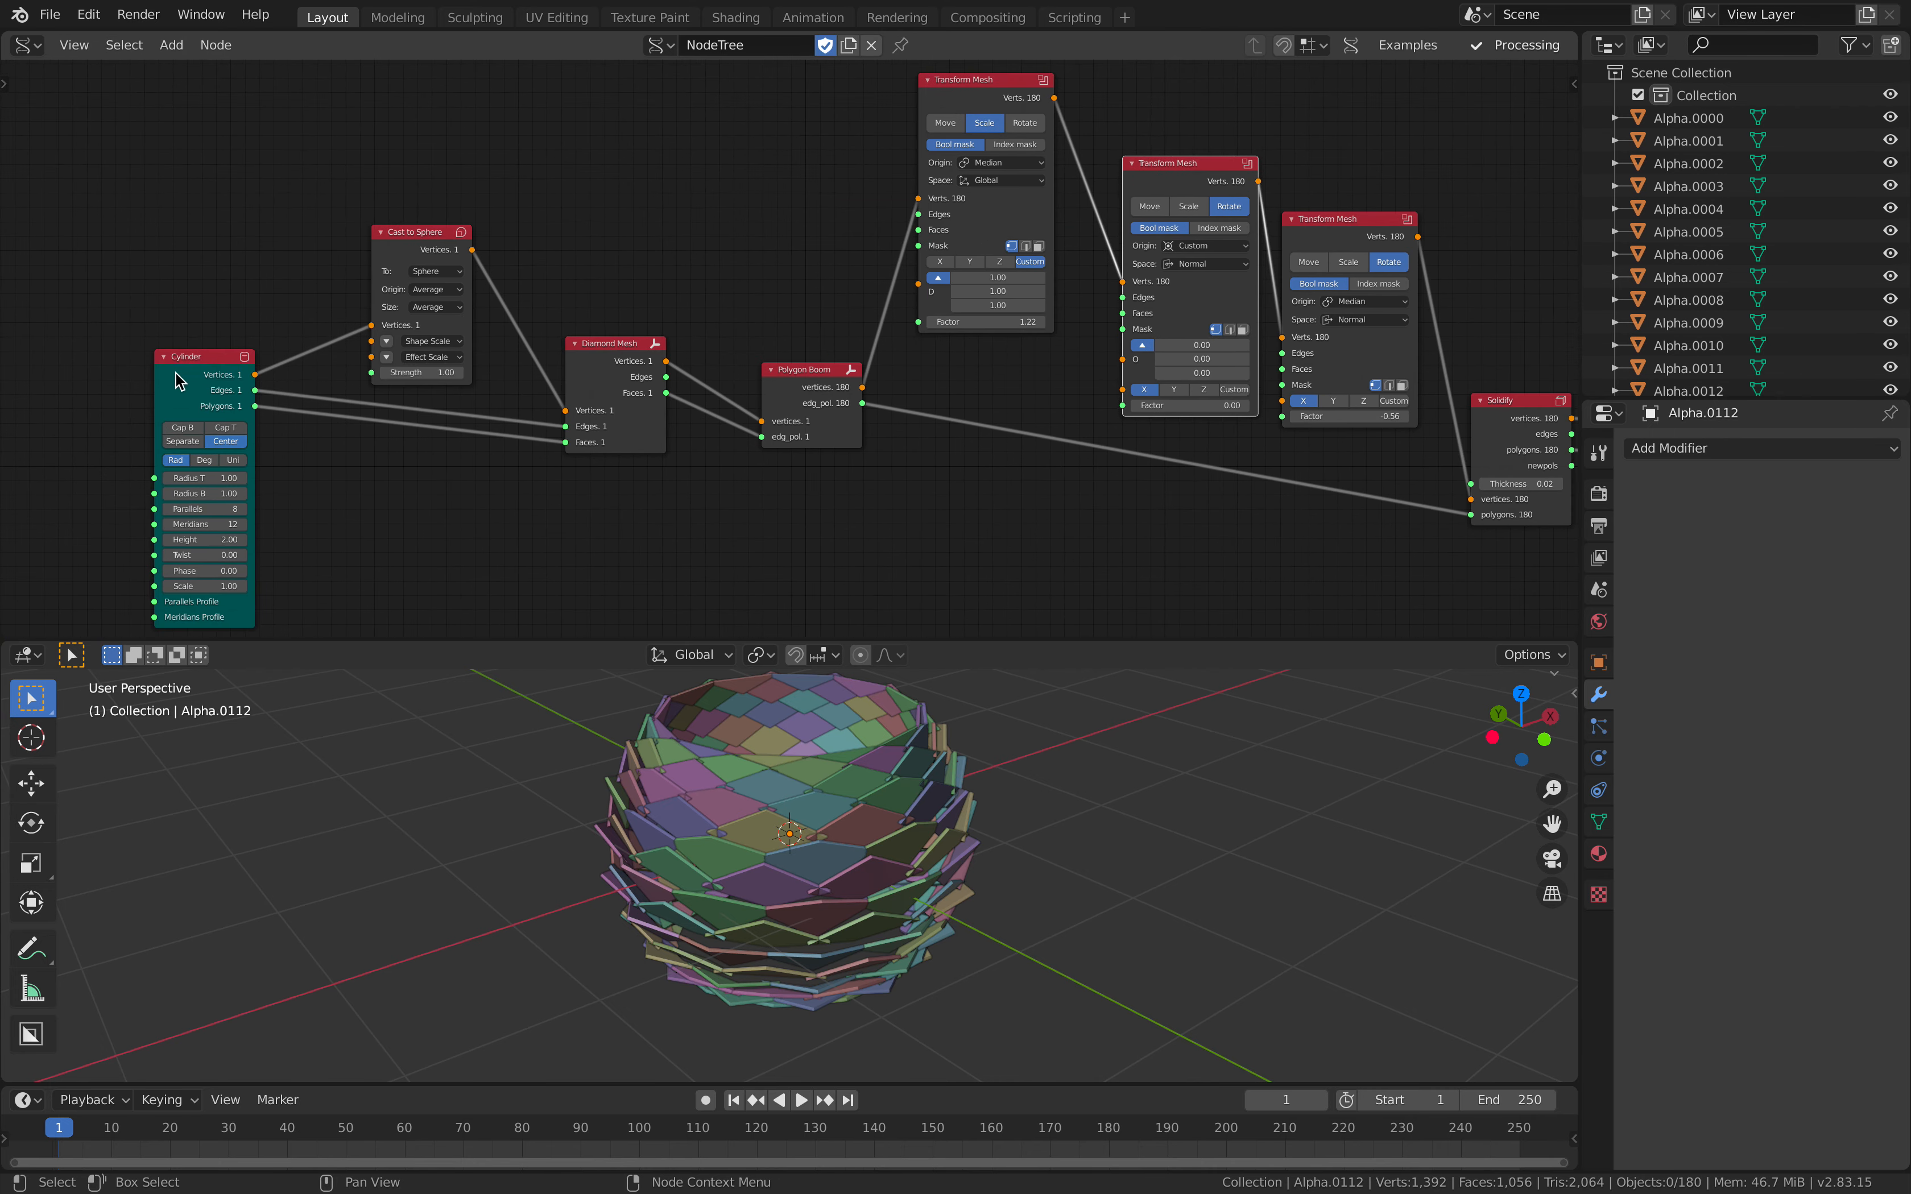
Step: Spread out the Cylinder, Cast to Sphere, Diamond Mesh and Polygon Boom nodes away from the Transform Mesh nodes
drag(177, 373, 145, 374)
drag(414, 260, 392, 234)
drag(601, 355, 562, 329)
middle_drag(778, 363, 711, 364)
drag(726, 375, 705, 359)
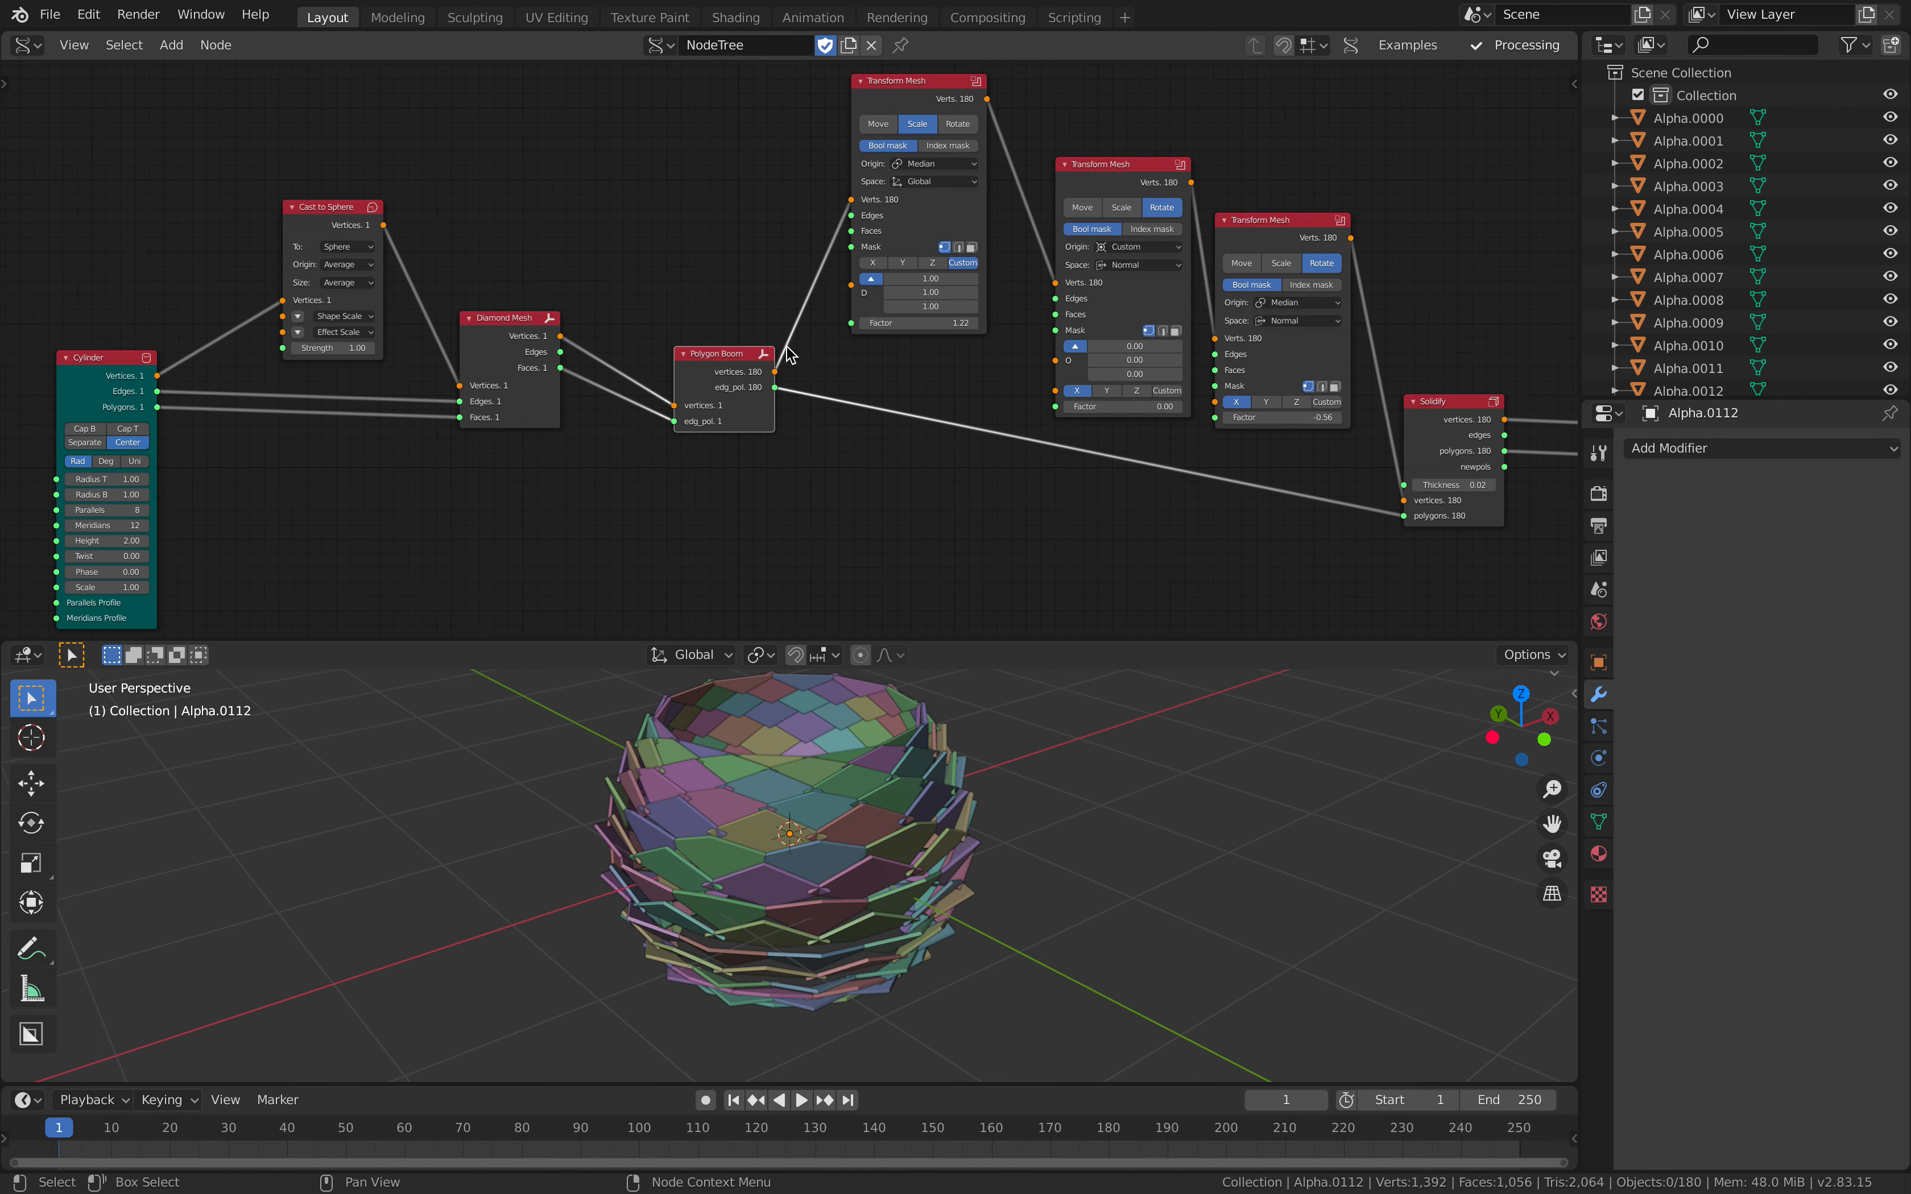
Step: Space out the rotating Transform Mesh nodes and Solidify, and move Polygon Boom closer to Diamond Mesh
middle_drag(918, 289, 810, 300)
drag(813, 234, 795, 215)
drag(1026, 329, 1013, 320)
middle_drag(1167, 296, 929, 353)
drag(960, 320, 968, 309)
drag(1098, 484, 1108, 482)
drag(1339, 507, 1334, 518)
middle_drag(1196, 436, 1234, 386)
middle_drag(1063, 381, 1147, 380)
drag(1229, 427, 1236, 432)
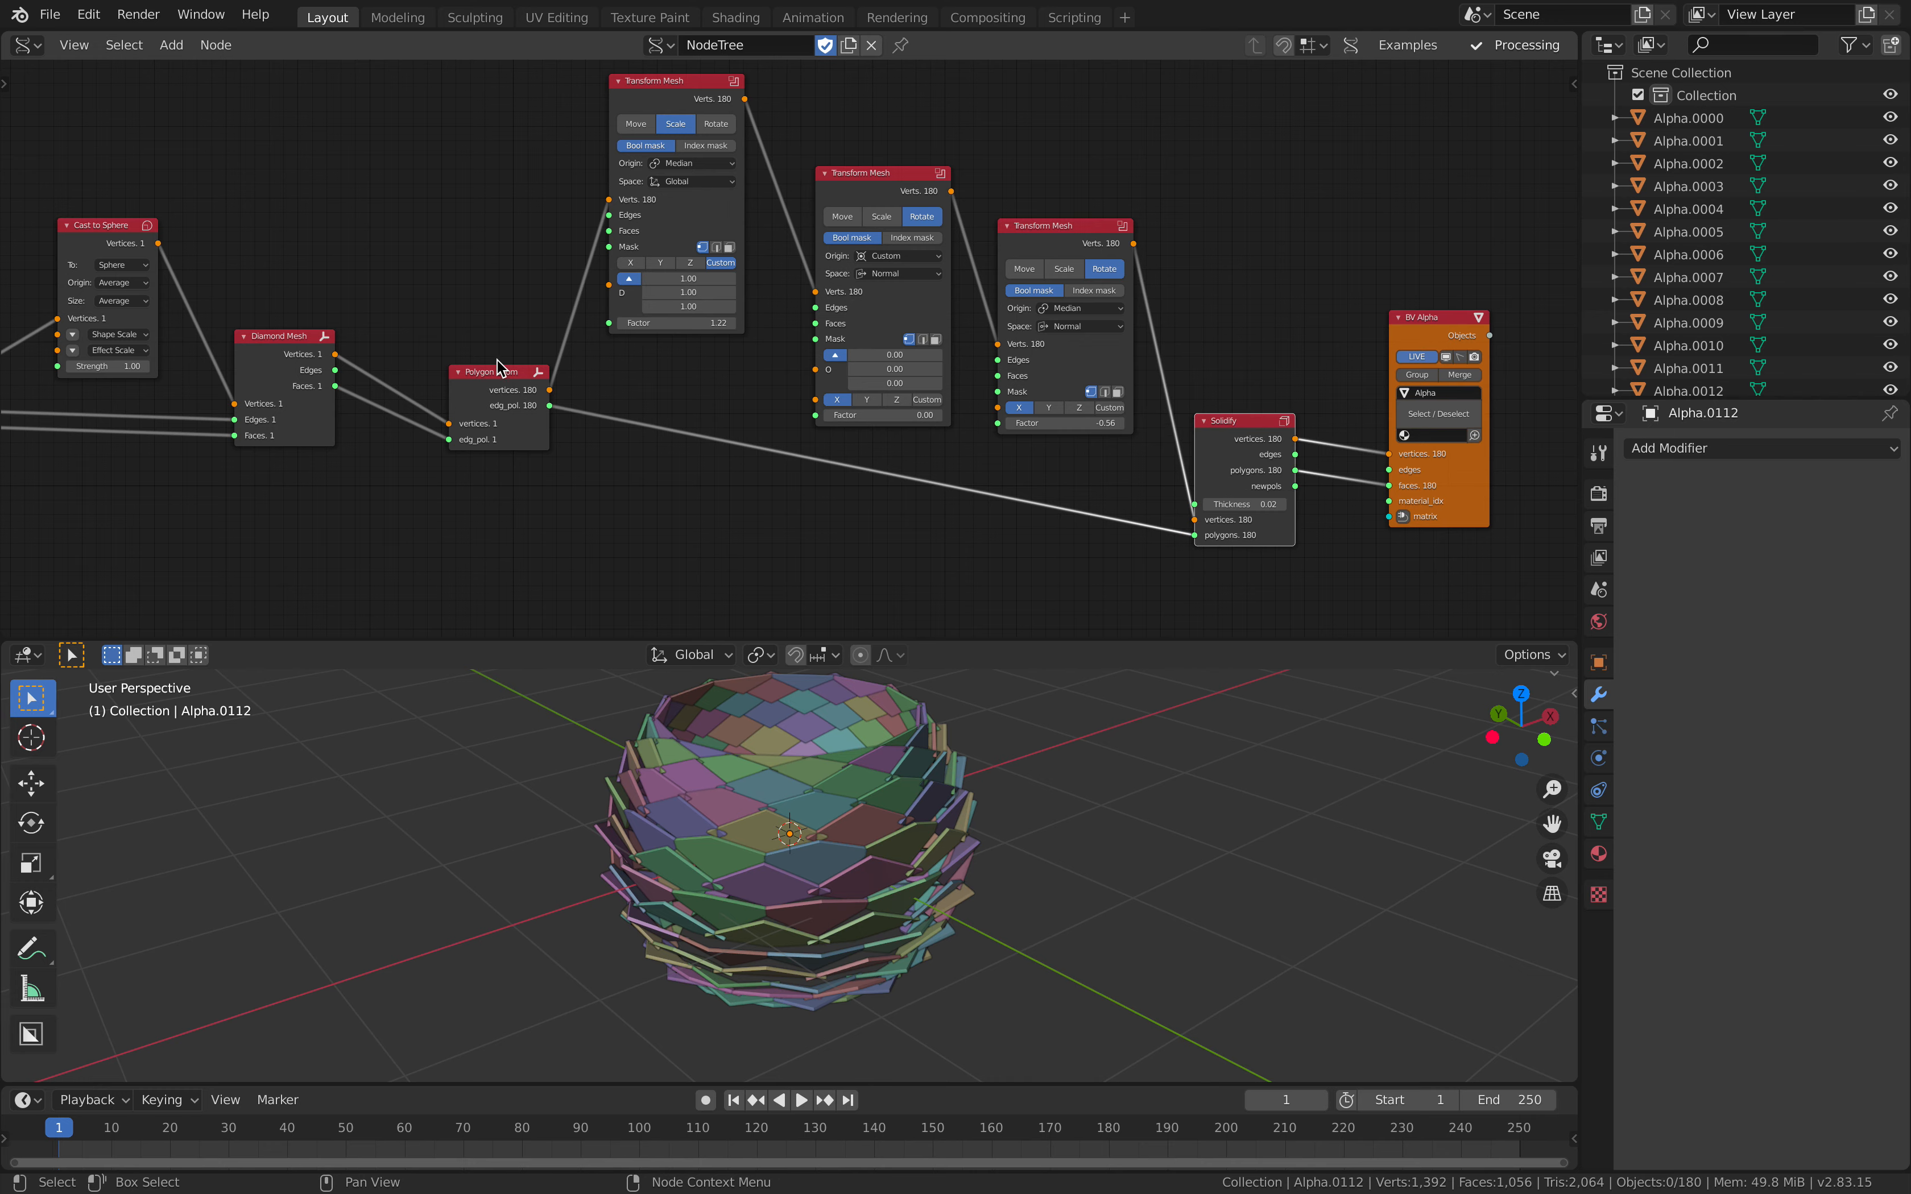
drag(502, 375, 481, 367)
Step: Set the rotation factor of the last Transform Mesh node to 0.04 so the scales lie nearly flat
mouse_move(632, 723)
middle_down()
mouse_move(606, 746)
mouse_move(667, 731)
middle_up()
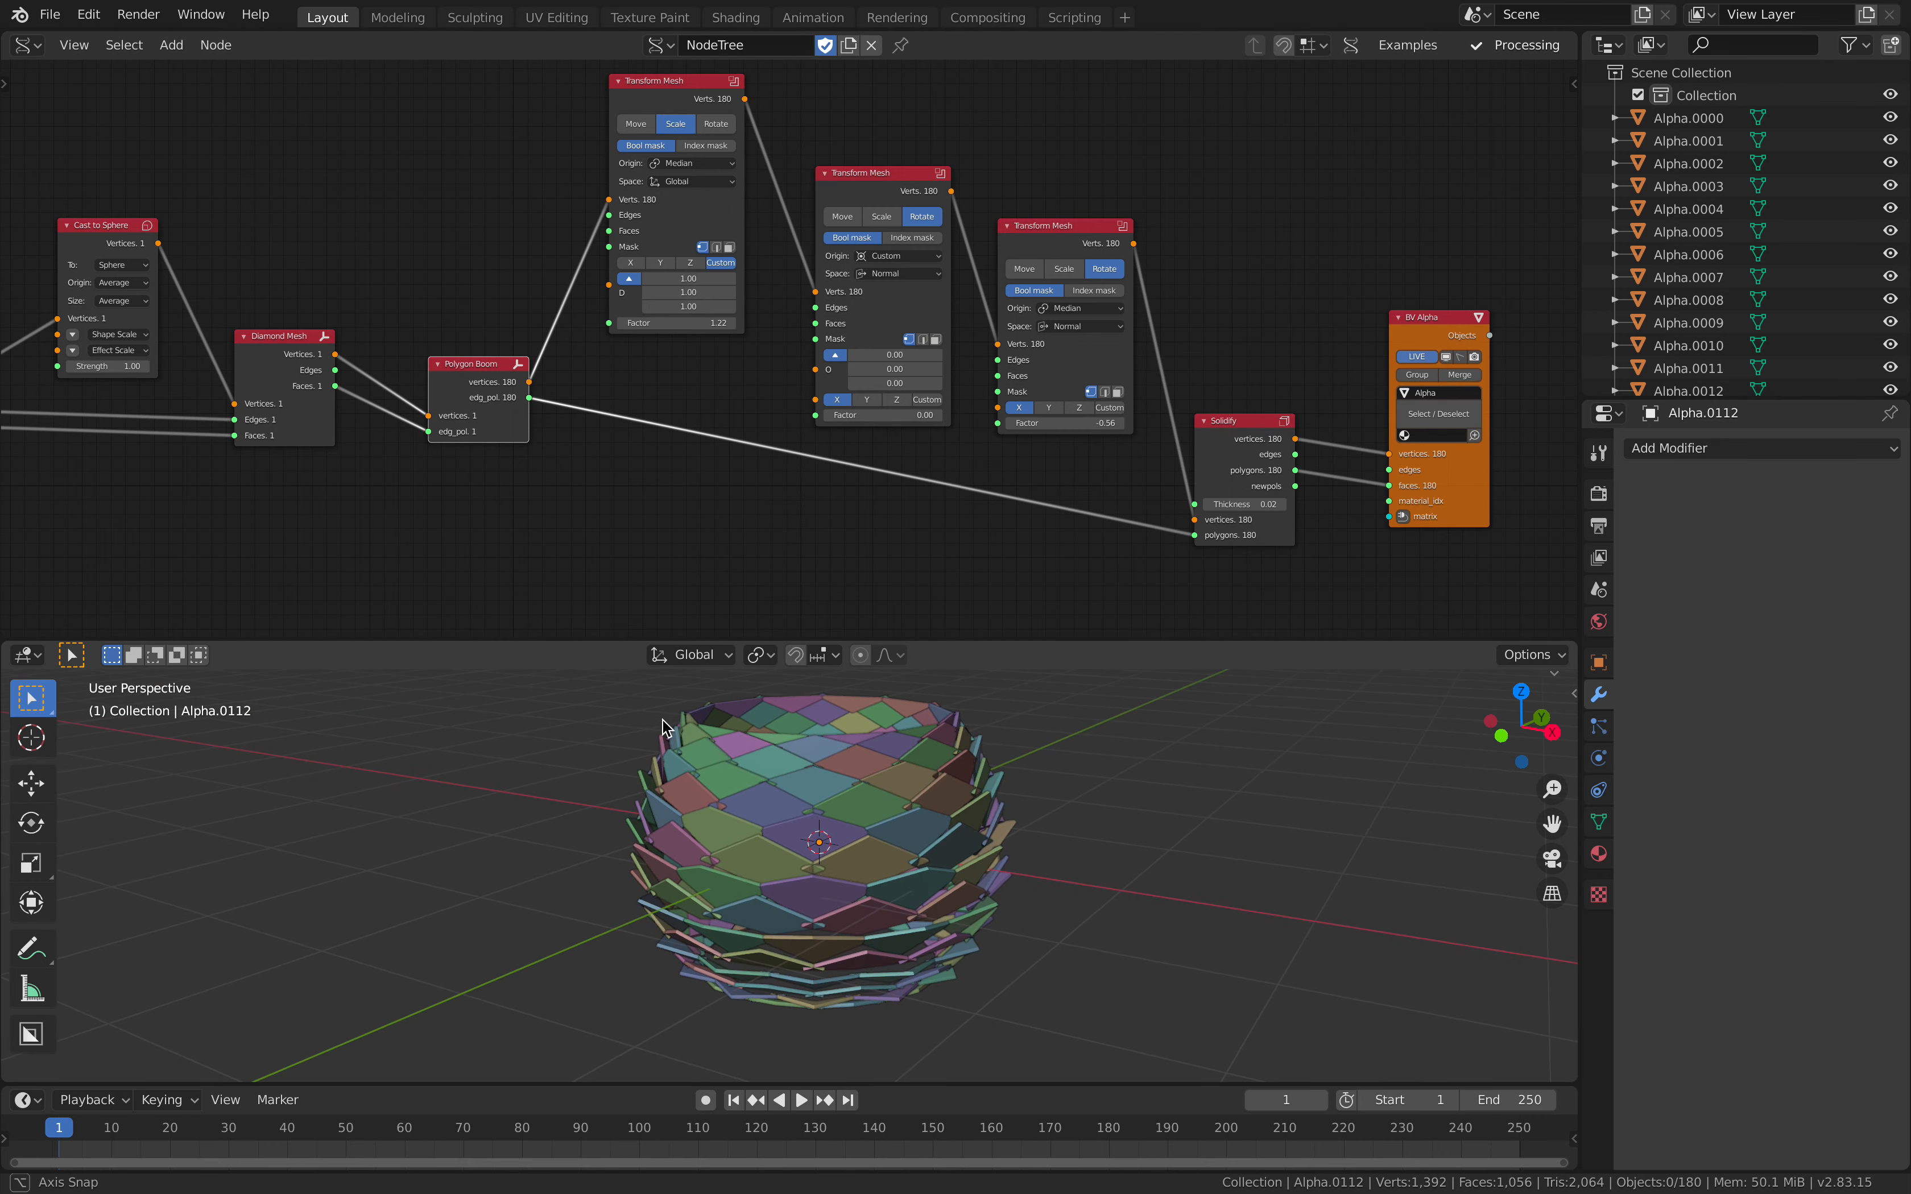
middle_drag(1068, 427, 920, 380)
scroll(921, 381, up, 2)
drag(876, 378, 924, 378)
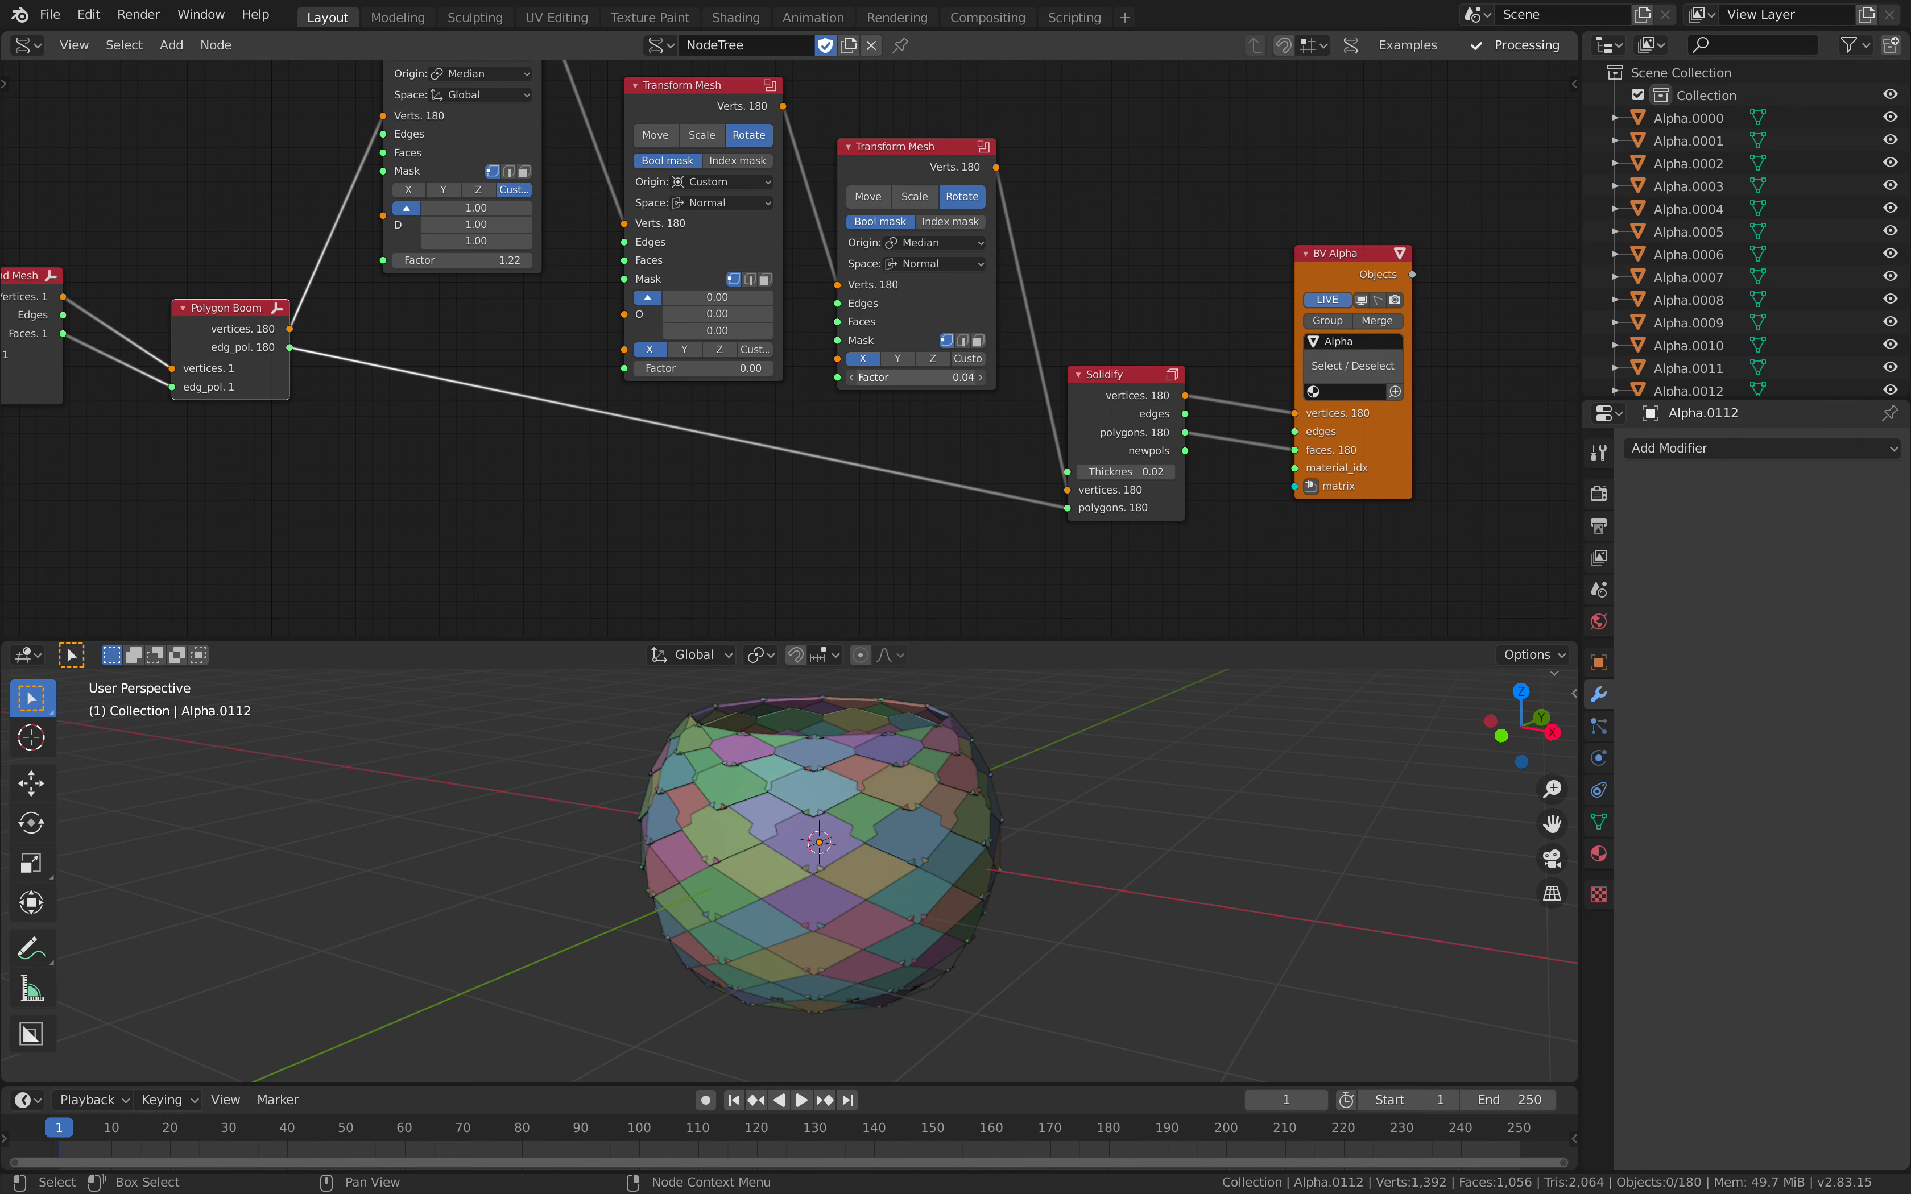
Step: Set the factor of the scaling Transform Mesh node to 1.31
middle_drag(593, 323, 663, 347)
scroll(576, 325, up, 1)
middle_drag(576, 326, 609, 346)
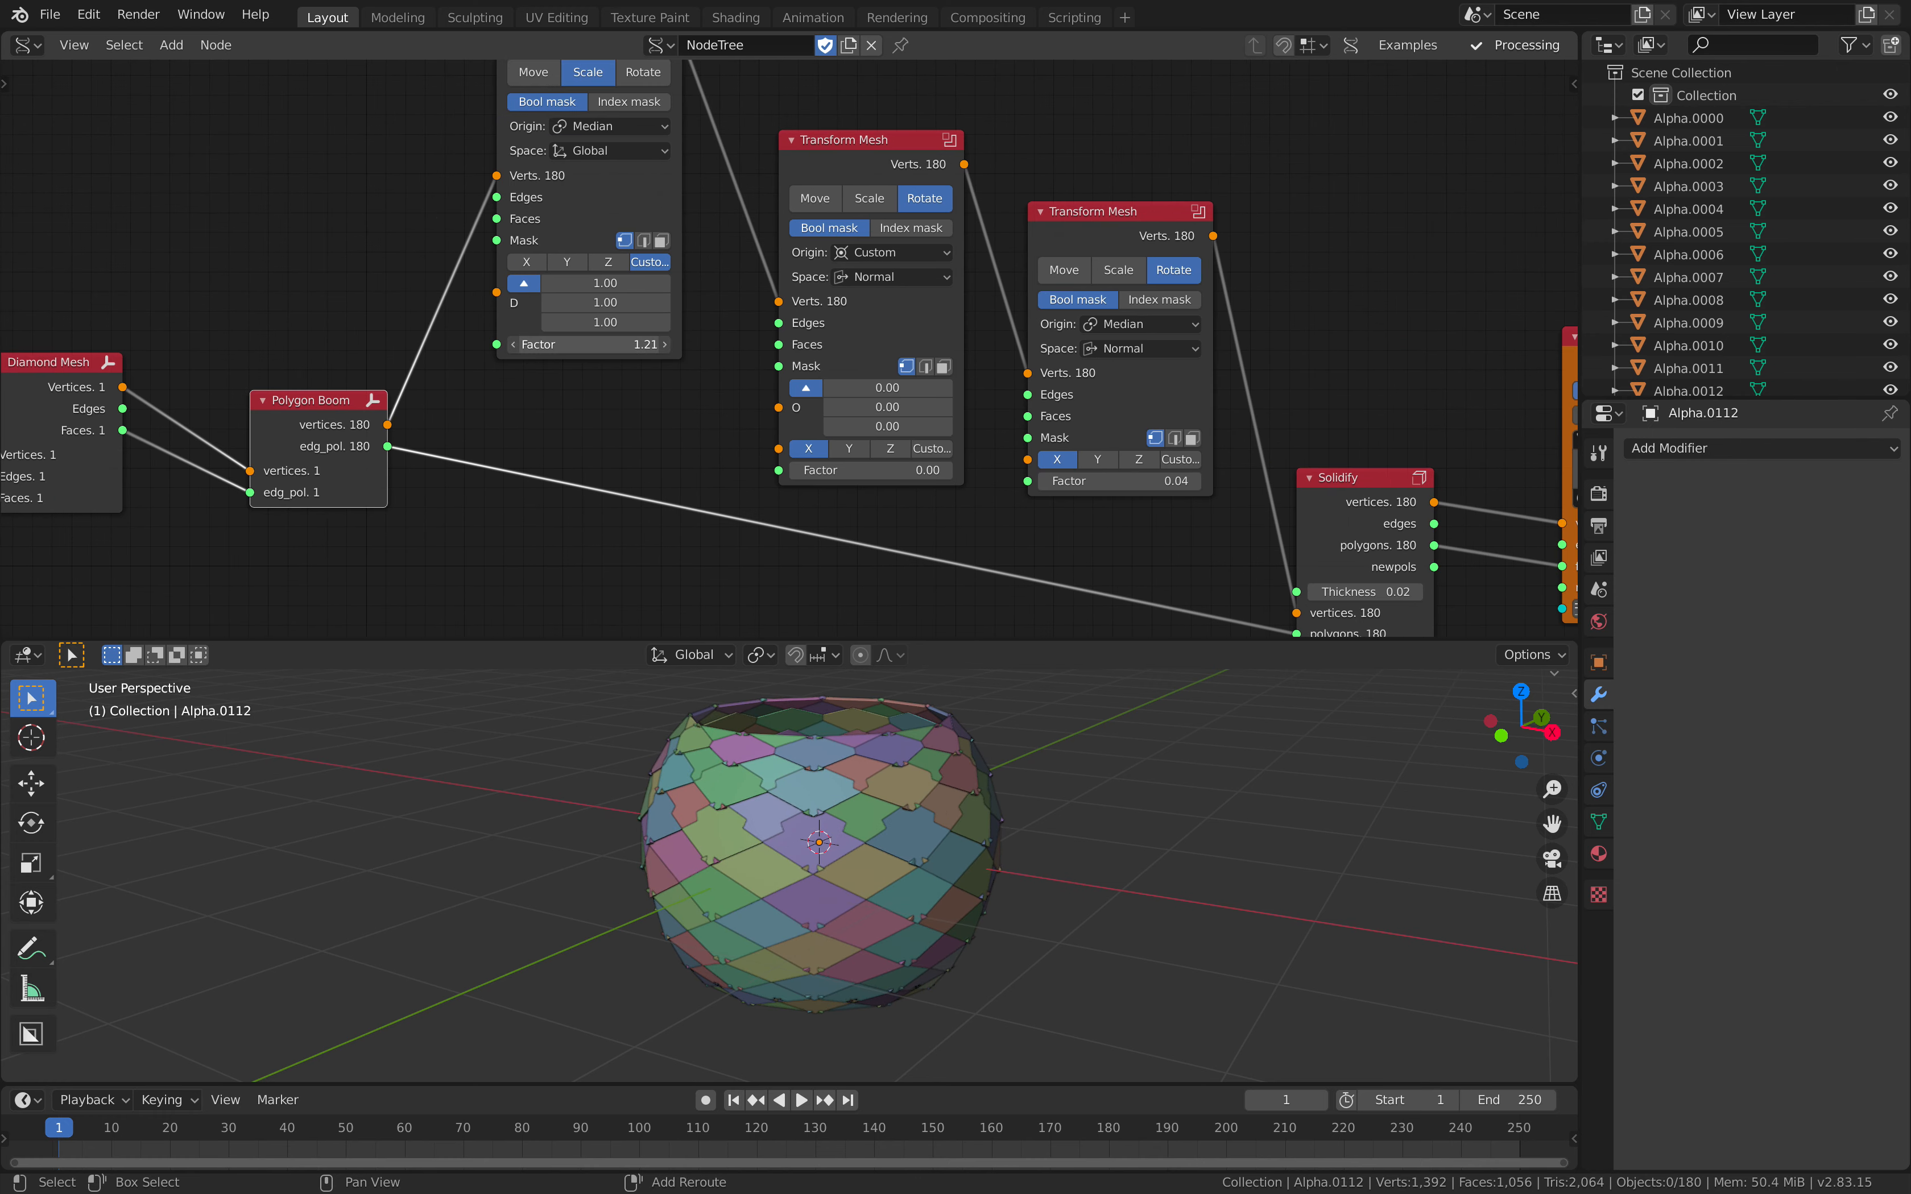
drag(609, 344, 586, 345)
Step: Tilt the scales with a factor of about 0.3 on the last Transform Mesh node and save the file
drag(1122, 481, 1177, 481)
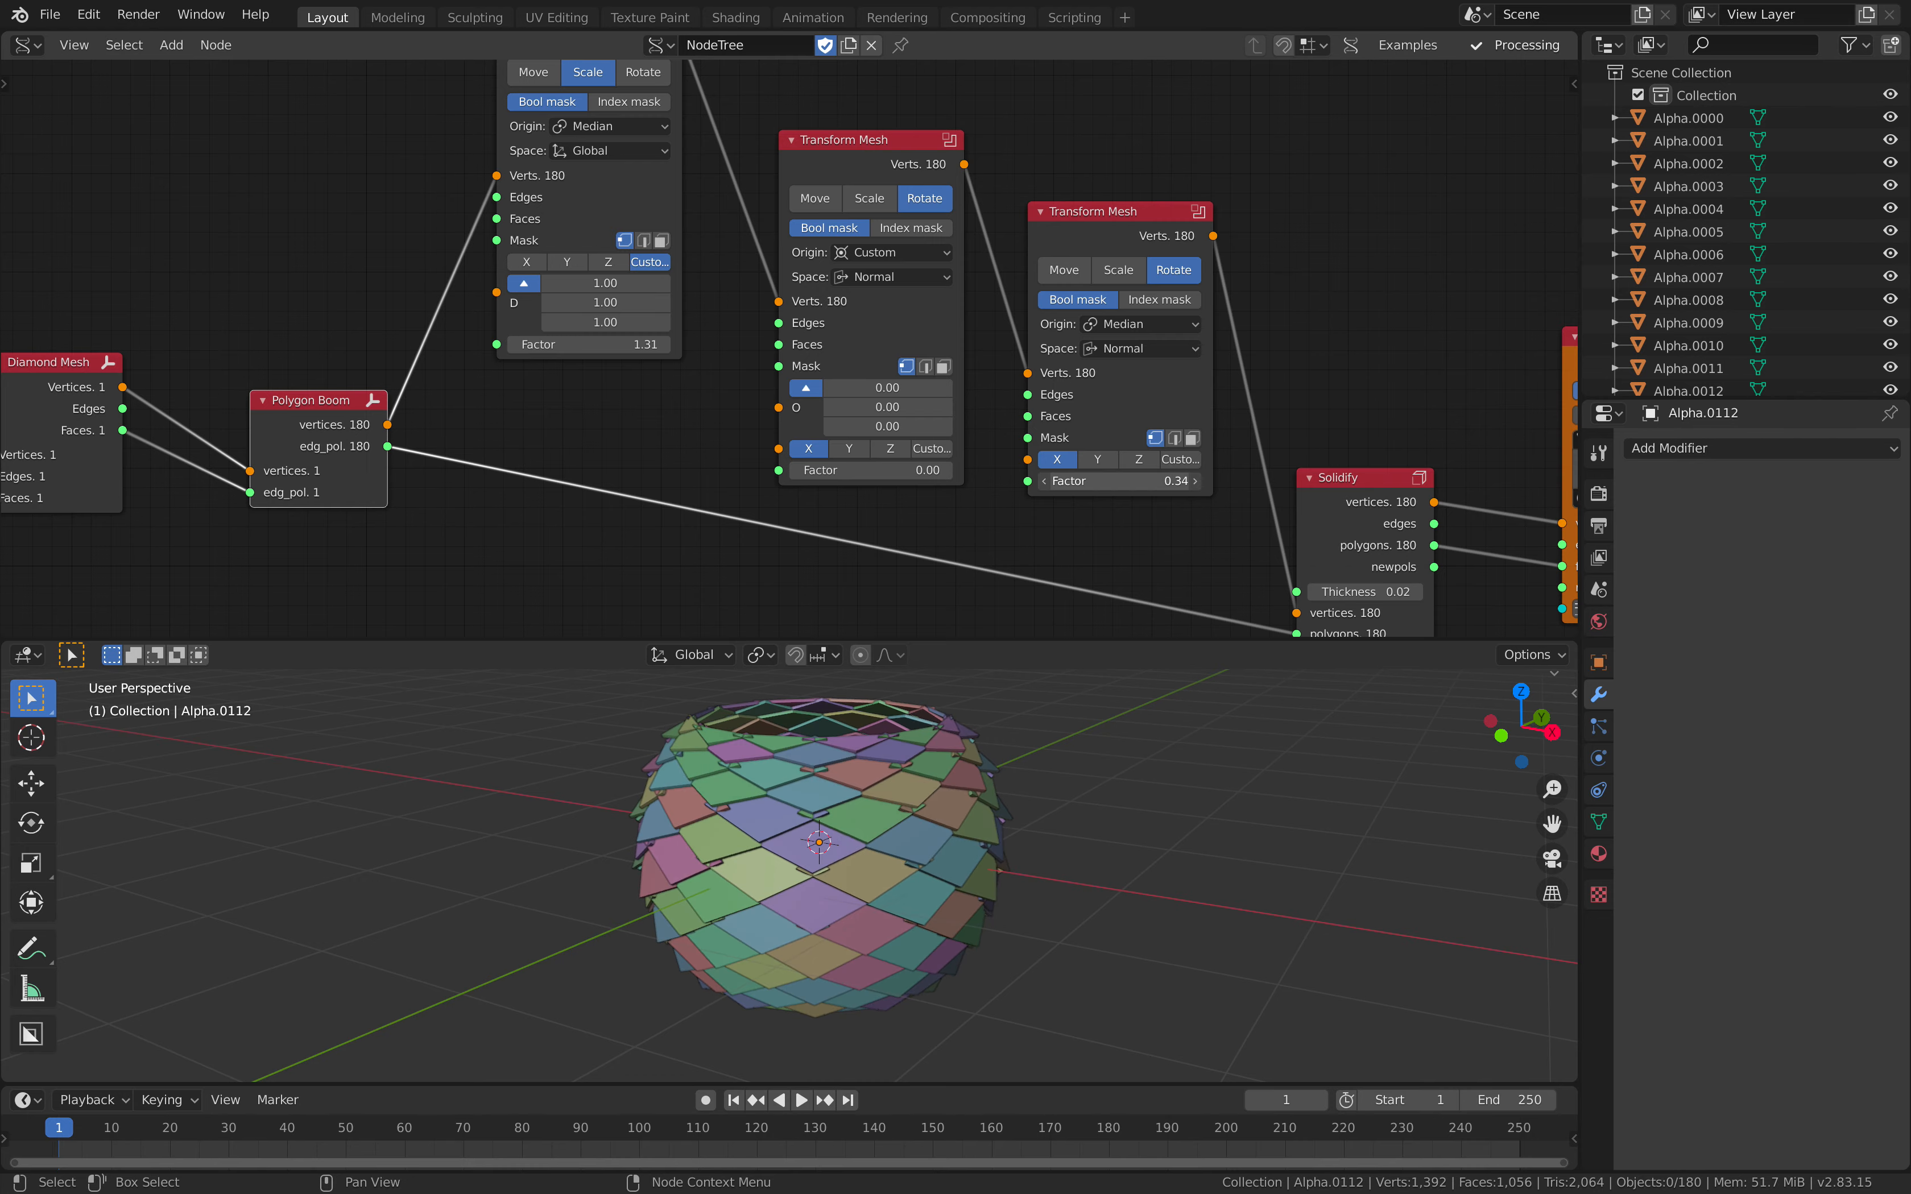
middle_drag(837, 829, 553, 790)
key(ctrl+s)
scroll(495, 510, down, 3)
middle_drag(645, 424, 717, 409)
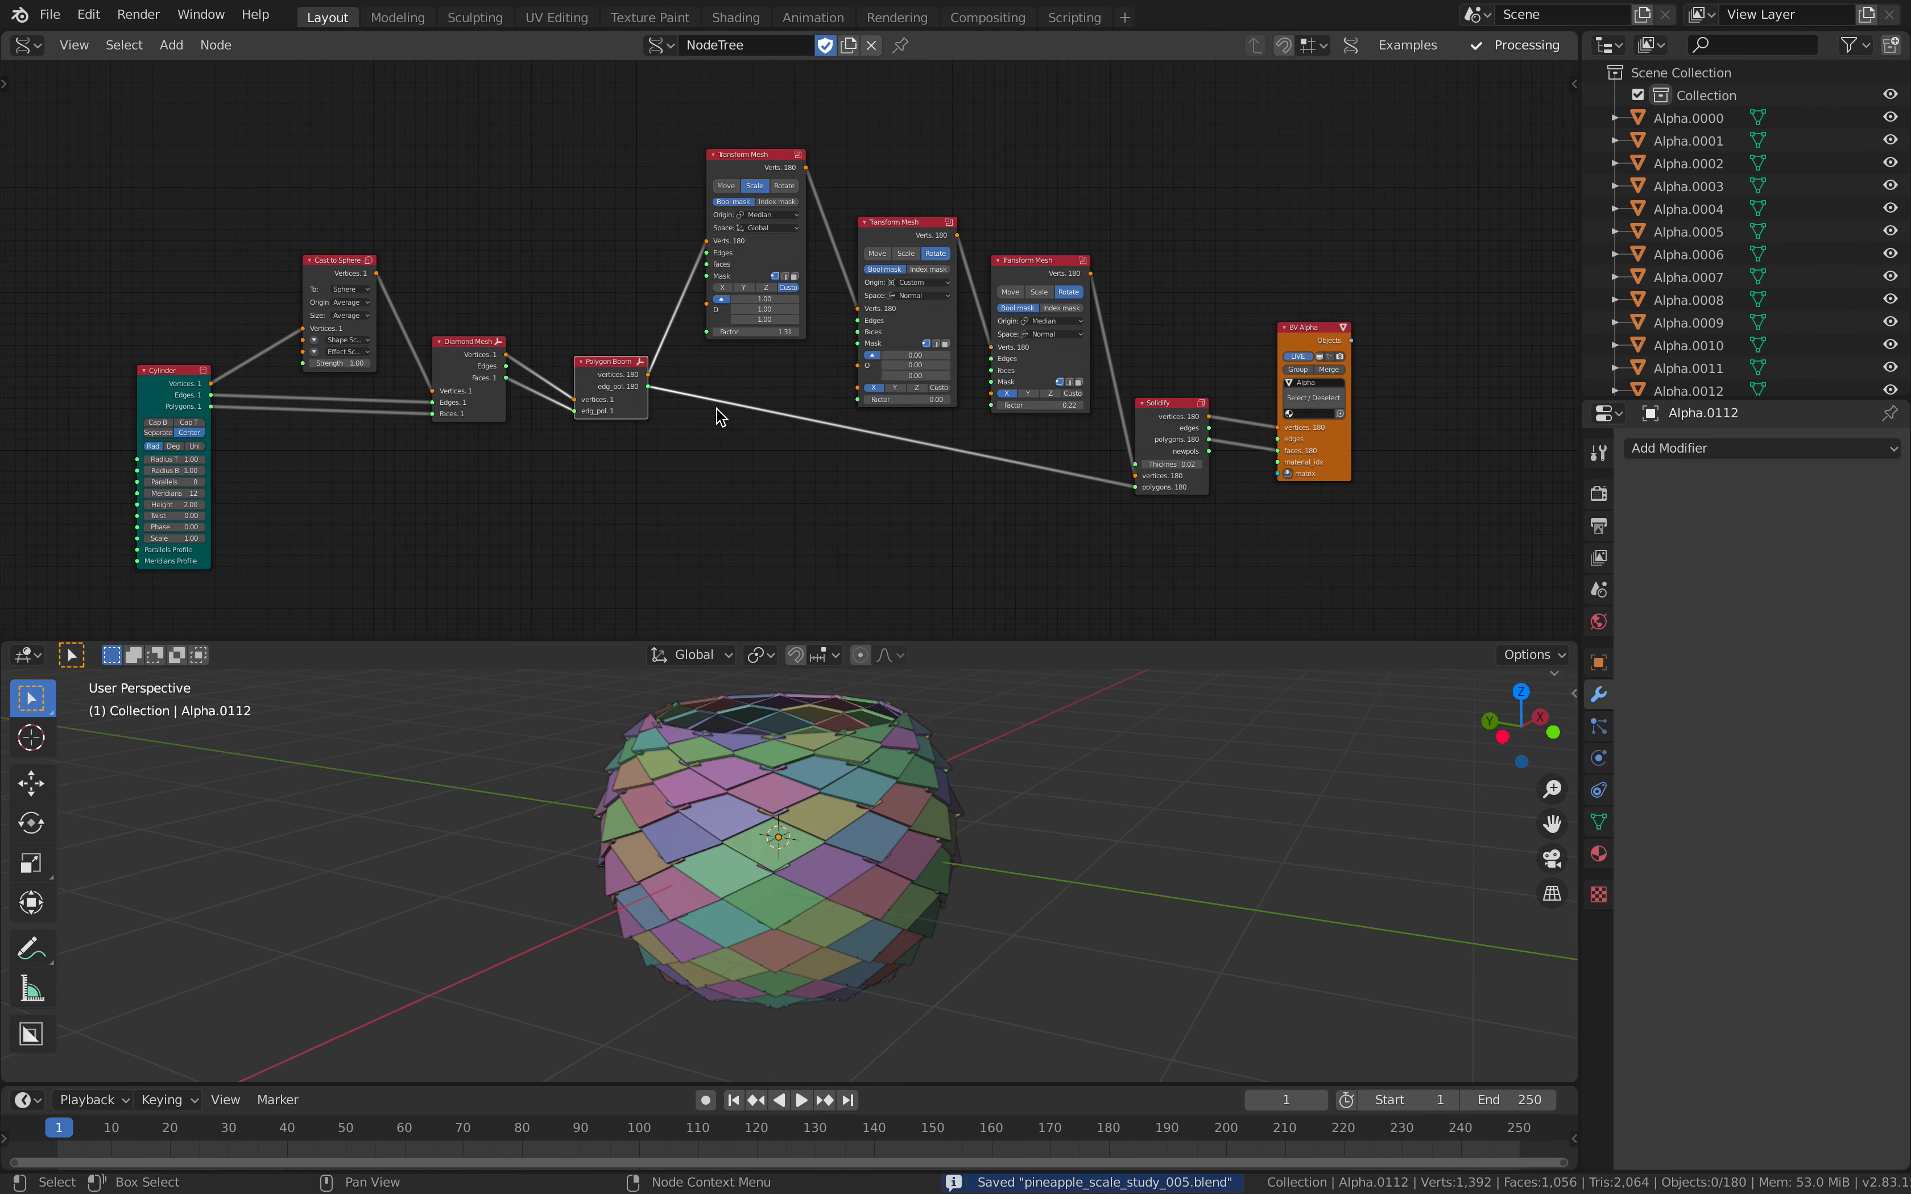